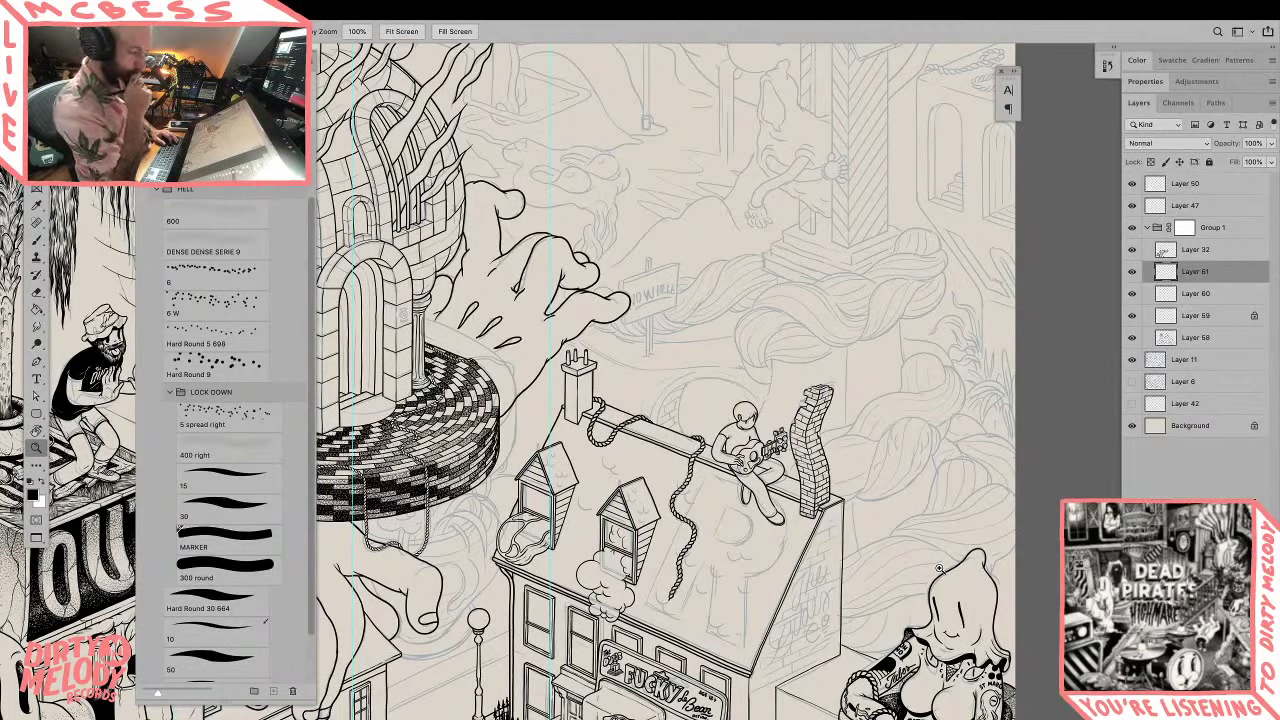
Step: Check the contents of Layer 61 and Layer 58 by toggling their visibility, and survey the inked and sketched areas of the illustration
click(1132, 271)
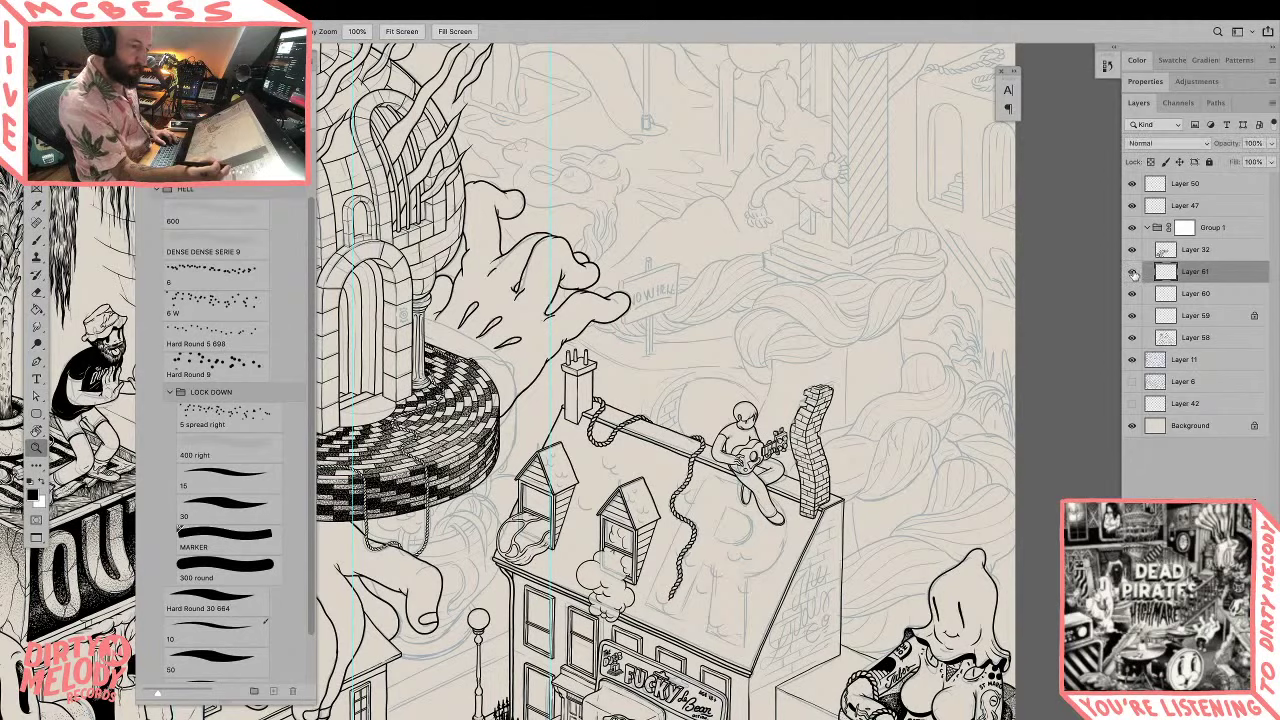
click(1132, 339)
click(1132, 339)
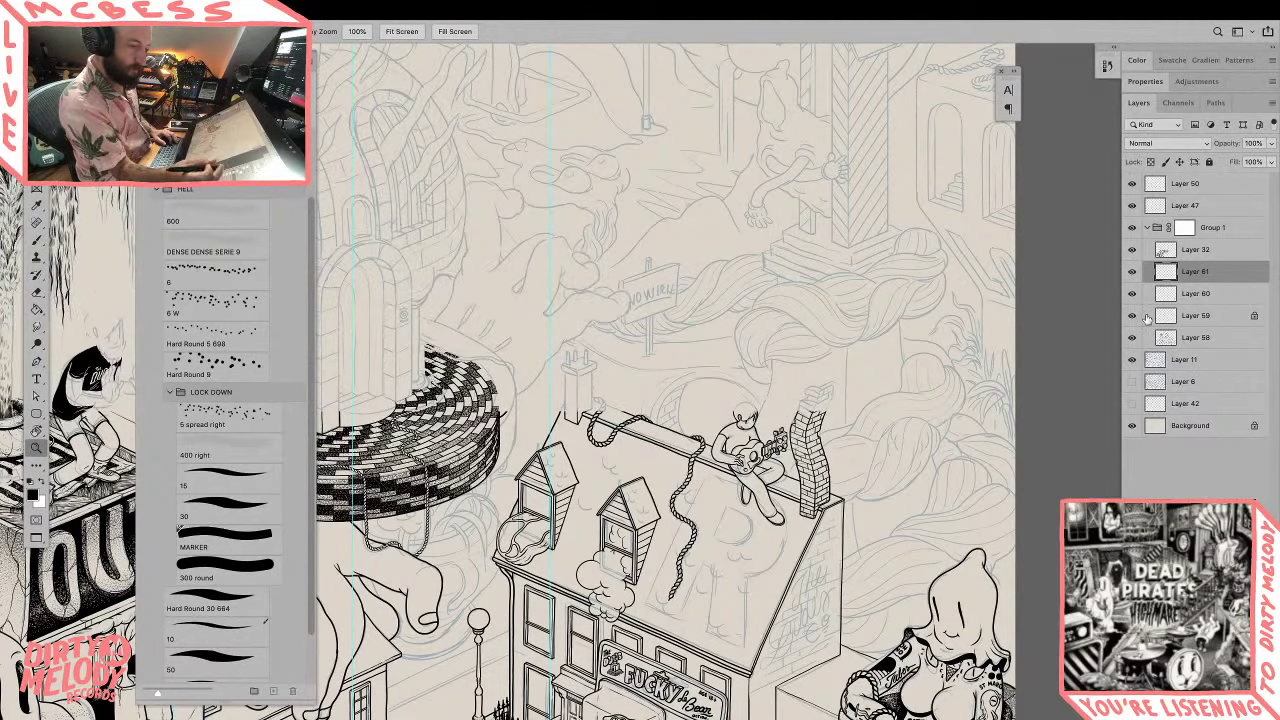
drag(606, 363, 1024, 355)
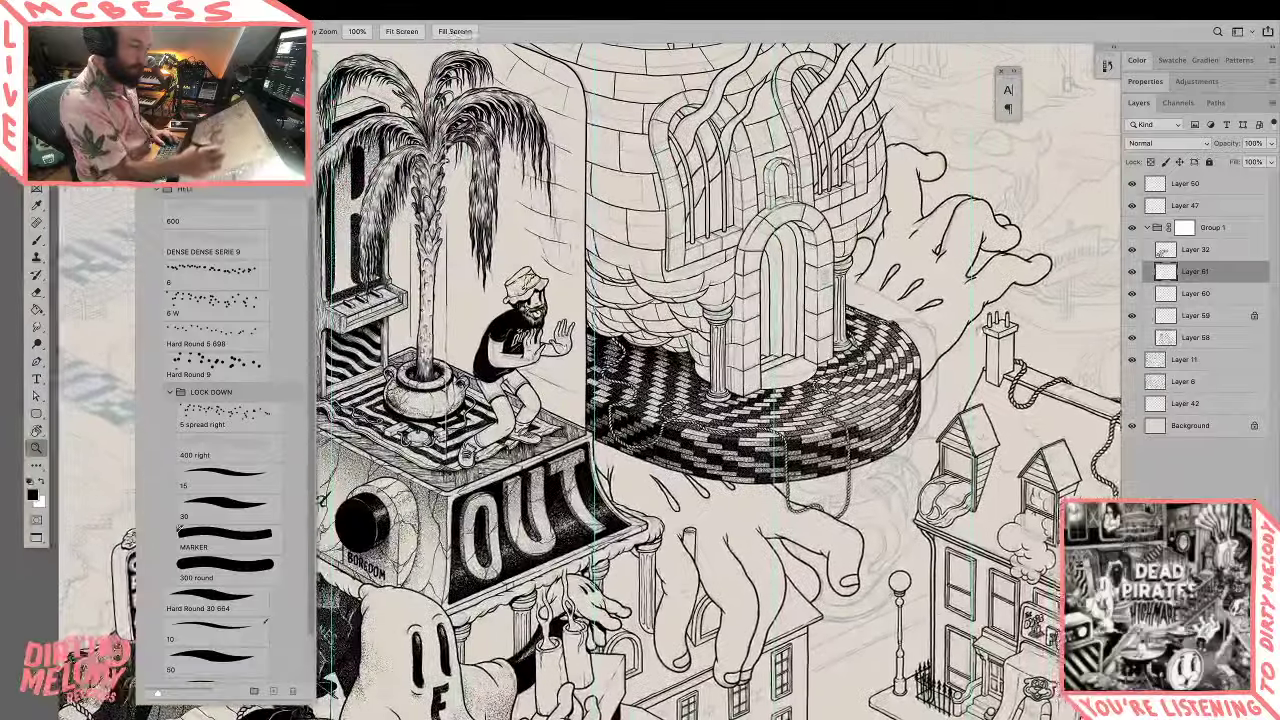
drag(858, 293, 485, 410)
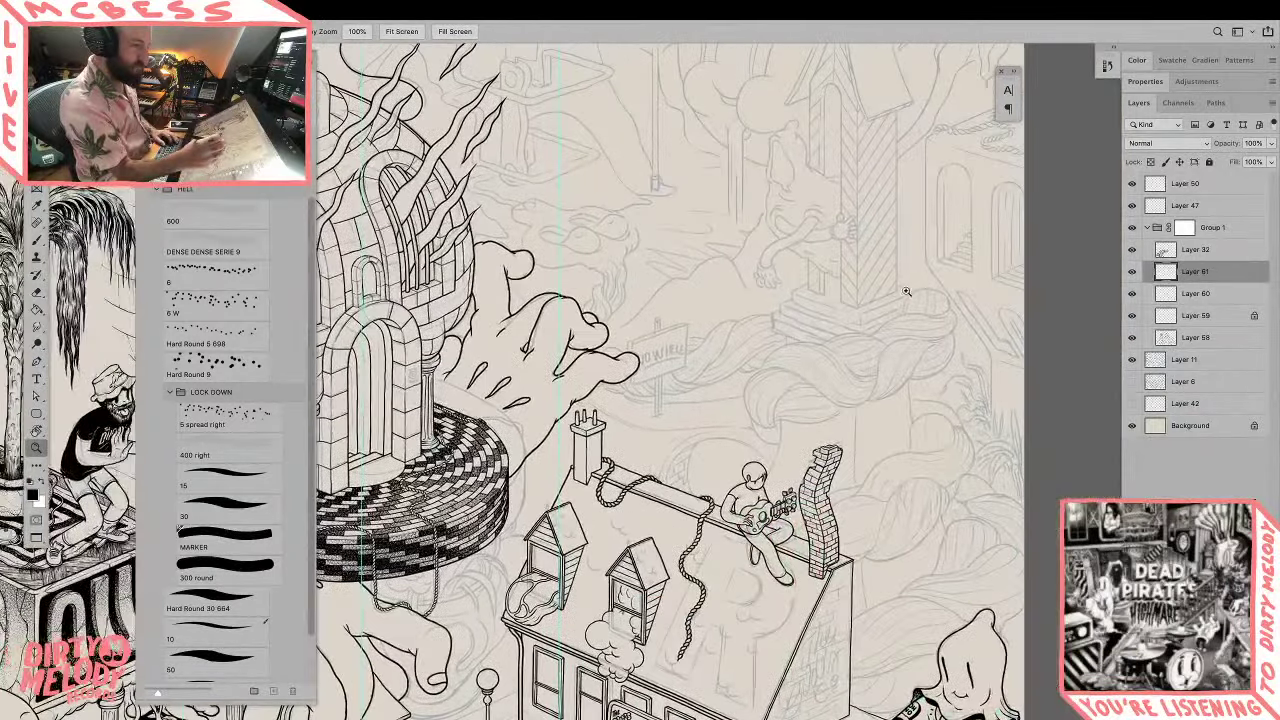
drag(906, 293, 898, 379)
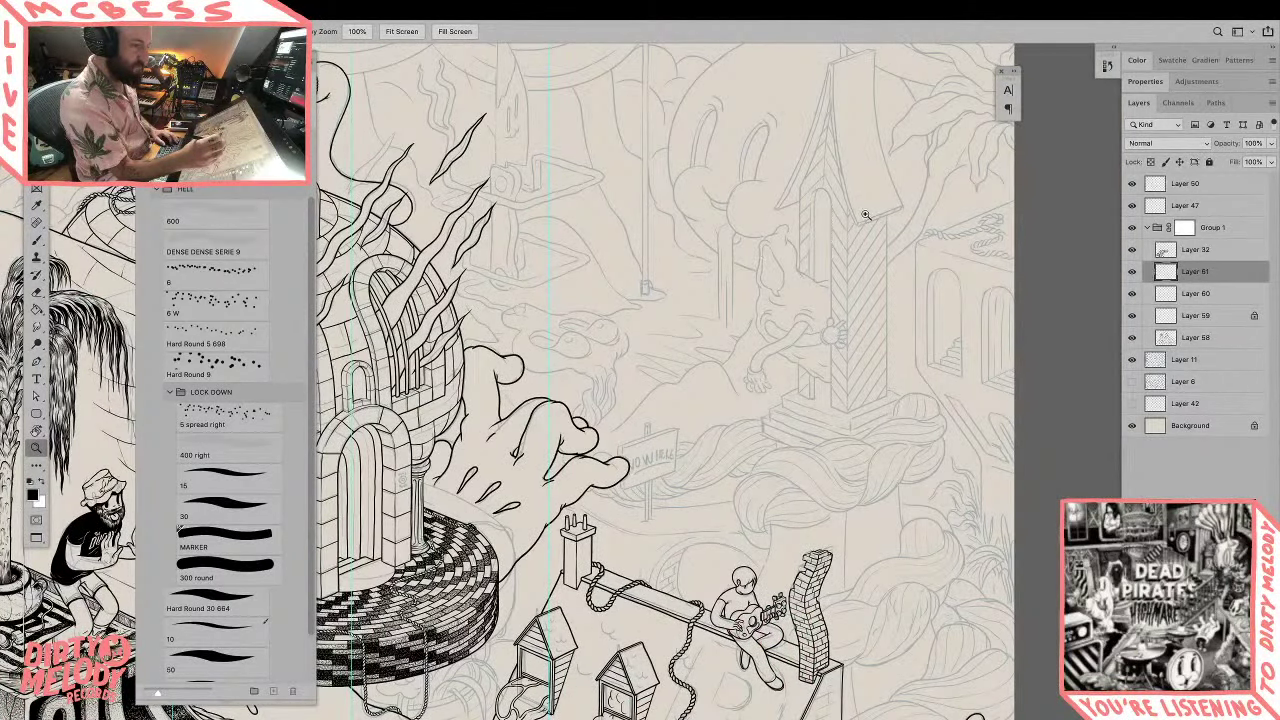
scroll(866, 215, down, 5)
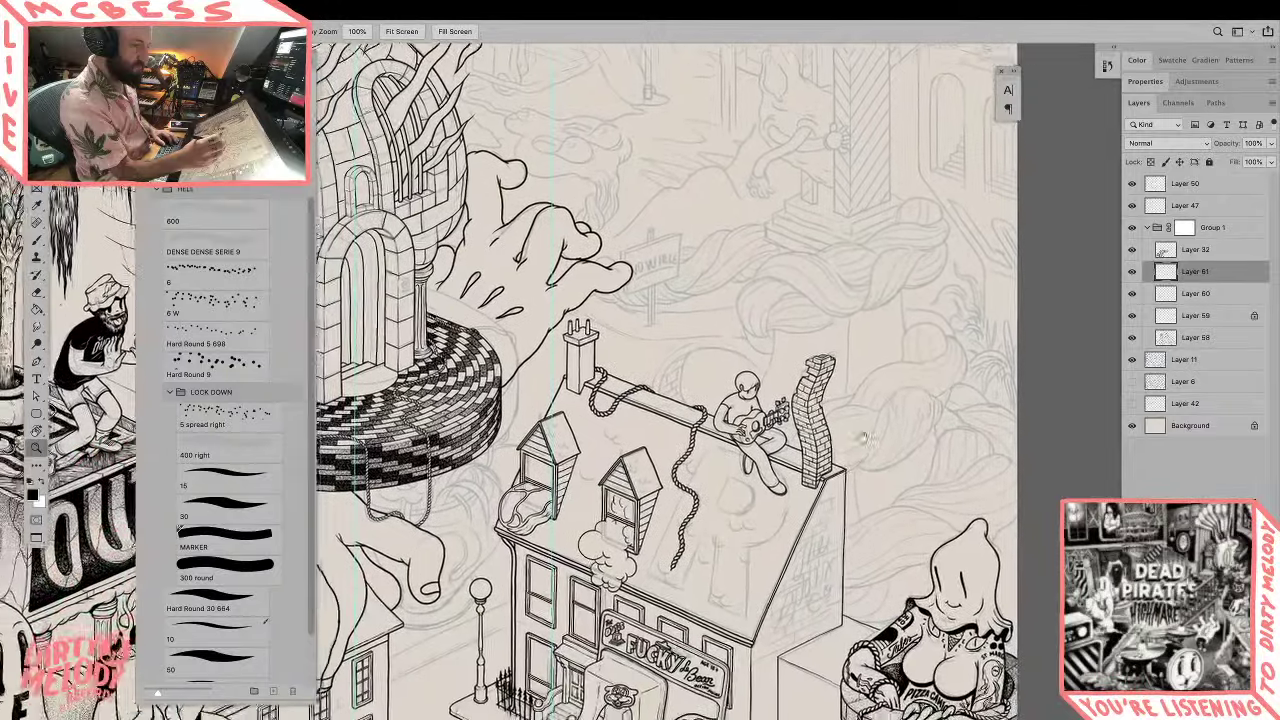
drag(866, 440, 940, 253)
drag(326, 512, 885, 570)
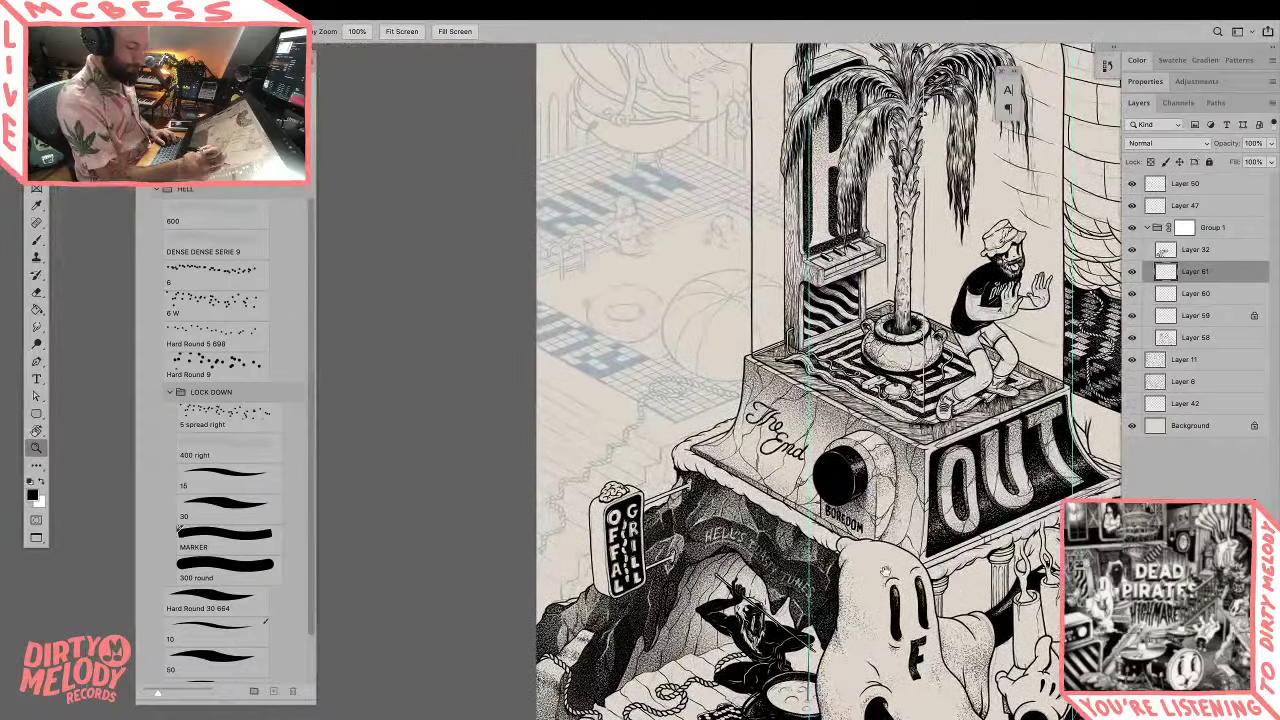
scroll(870, 526, up, 6)
scroll(870, 526, right, 1)
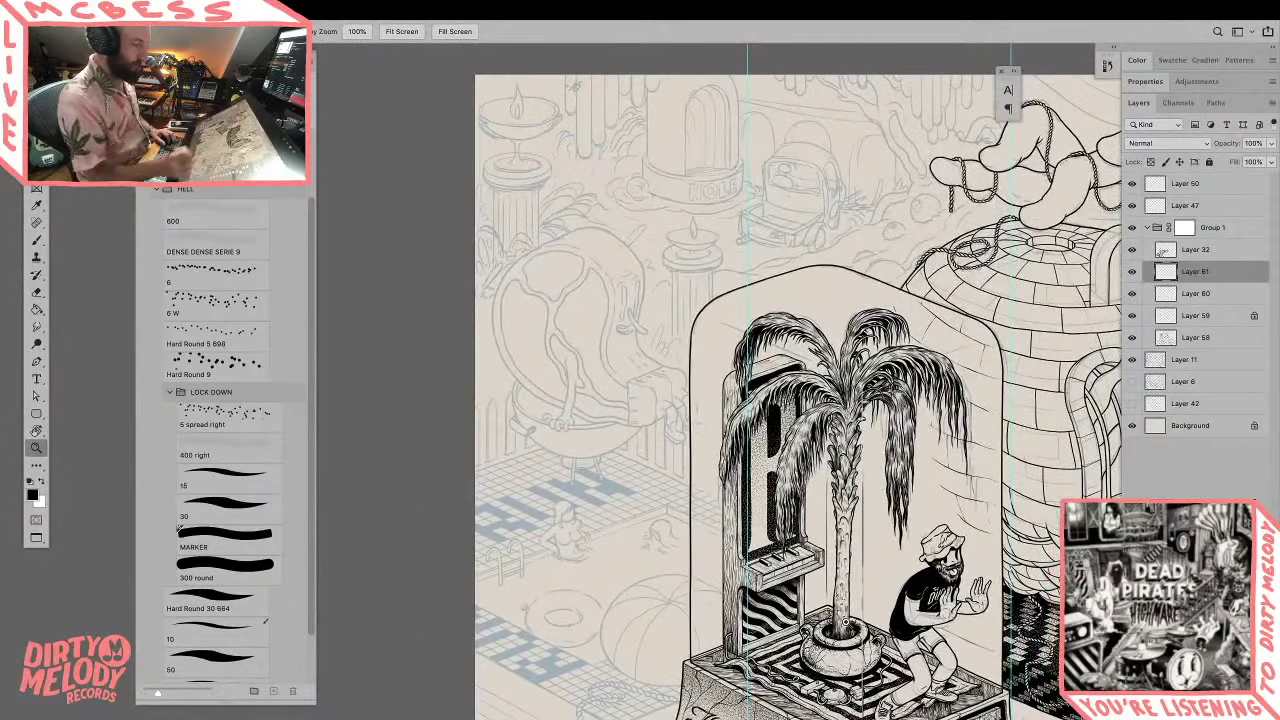
drag(847, 611, 861, 617)
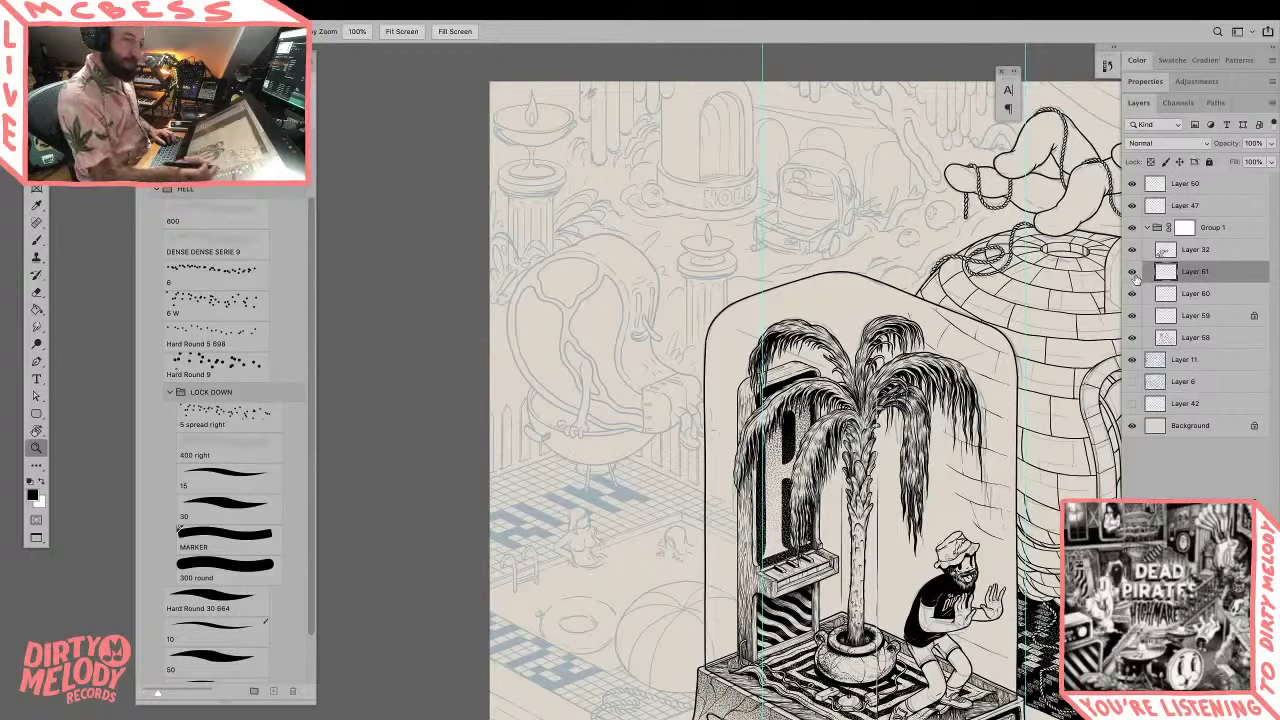
Step: Add a new empty layer directly above Layer 61 inside Group 1
key(ctrl+t)
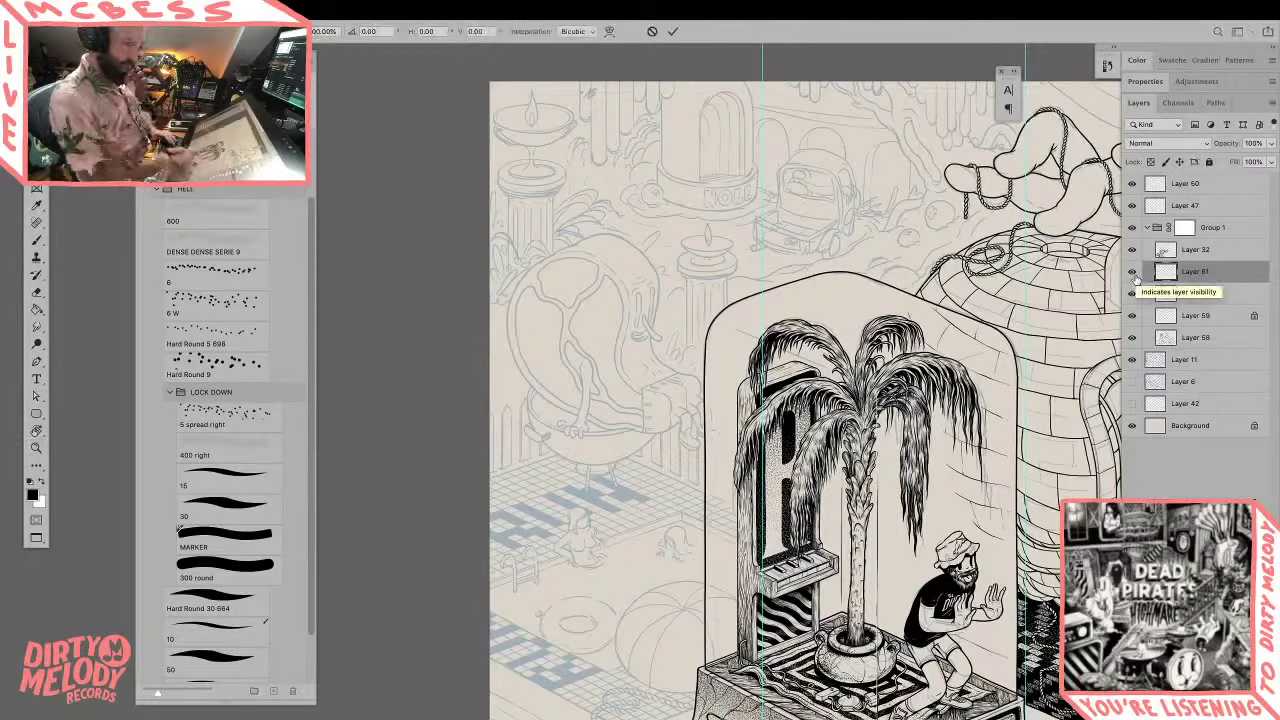
key(Return)
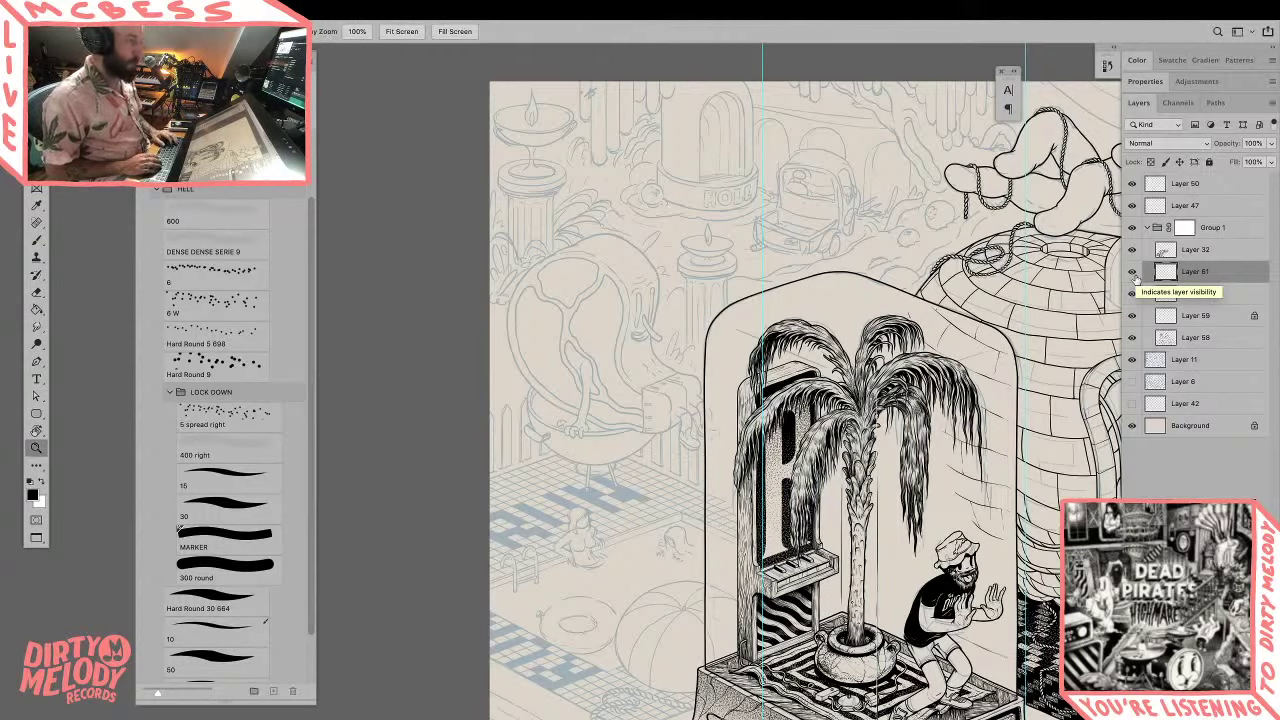
key(ctrl+shift+n)
key(Return)
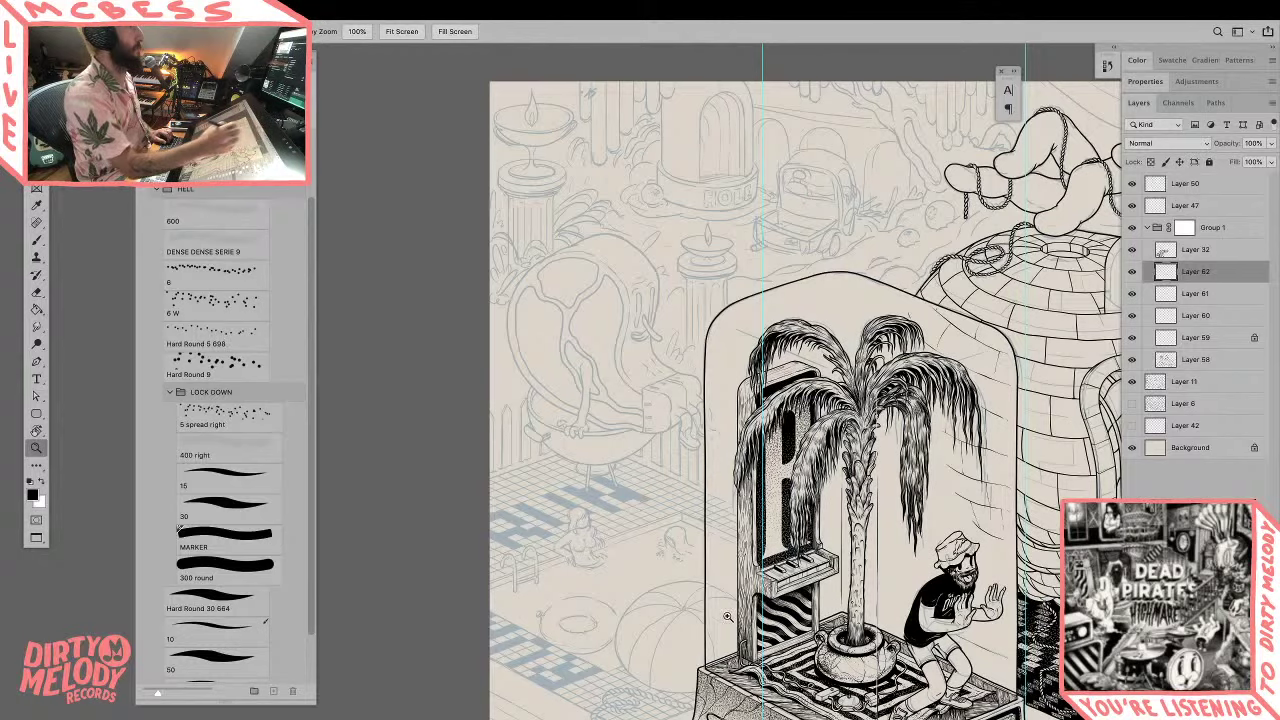
key(Tab)
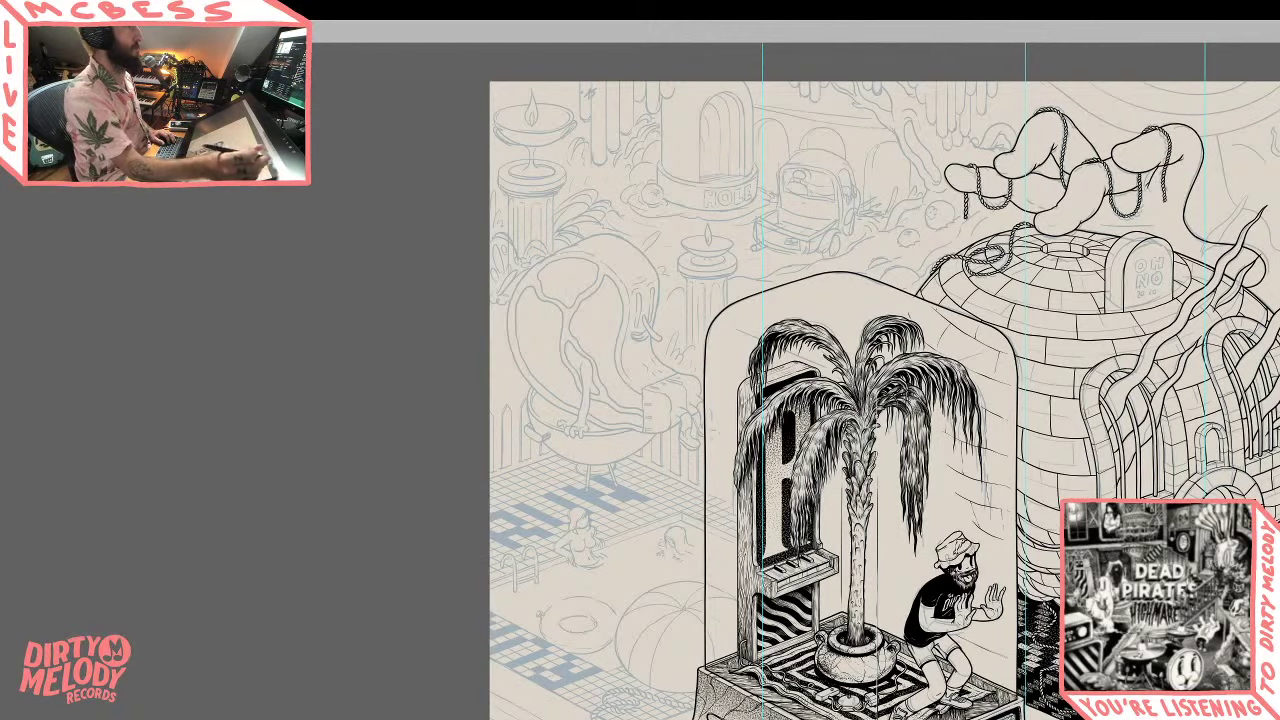
key(Tab)
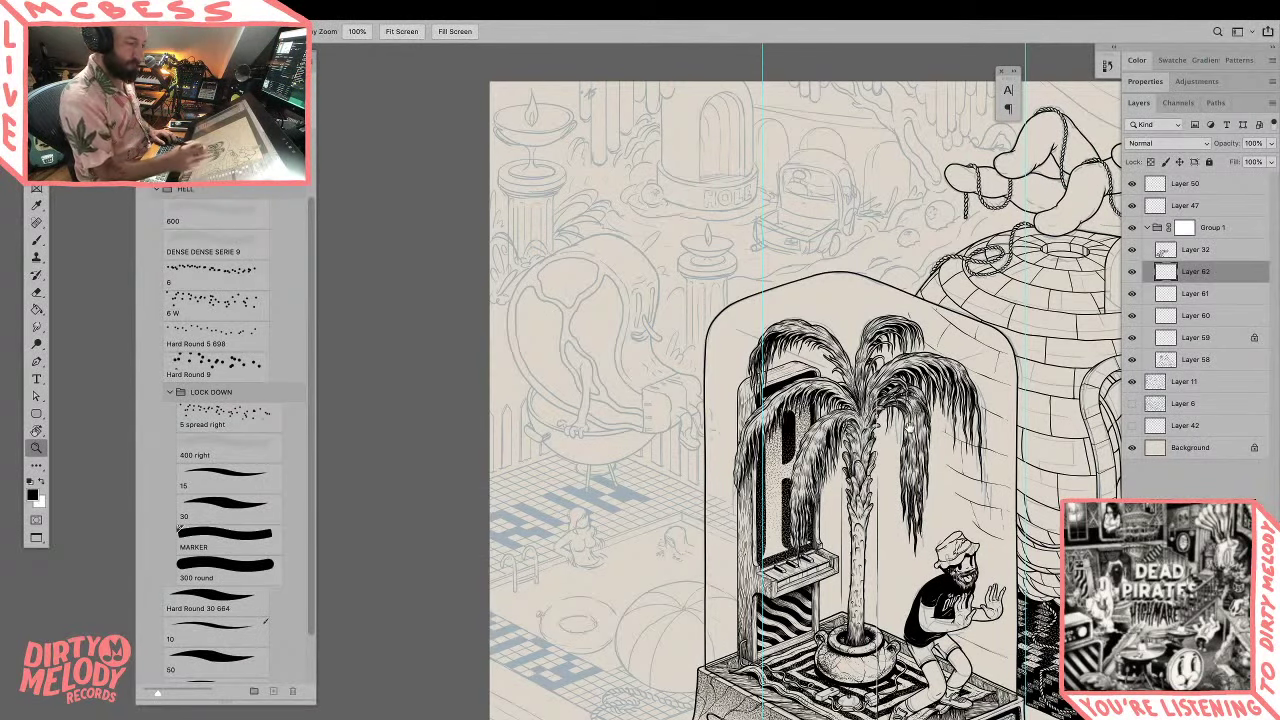
Step: Ink the upper outer curve of the steak-shaped character's head over the blue sketch, using the brush preset 15
mouse_move(567, 287)
mouse_down()
mouse_move(702, 202)
mouse_move(355, 189)
mouse_move(583, 314)
mouse_move(729, 337)
mouse_move(714, 349)
mouse_up()
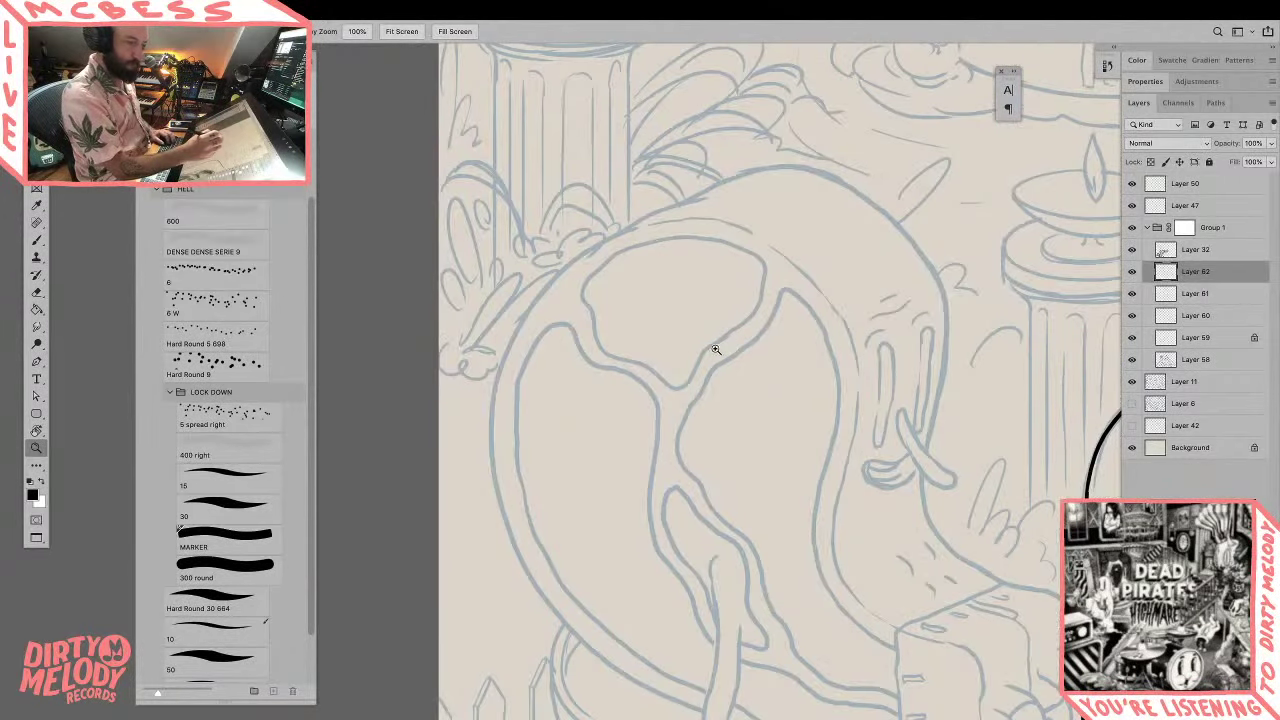
key(b)
key(ctrl+t)
key(Return)
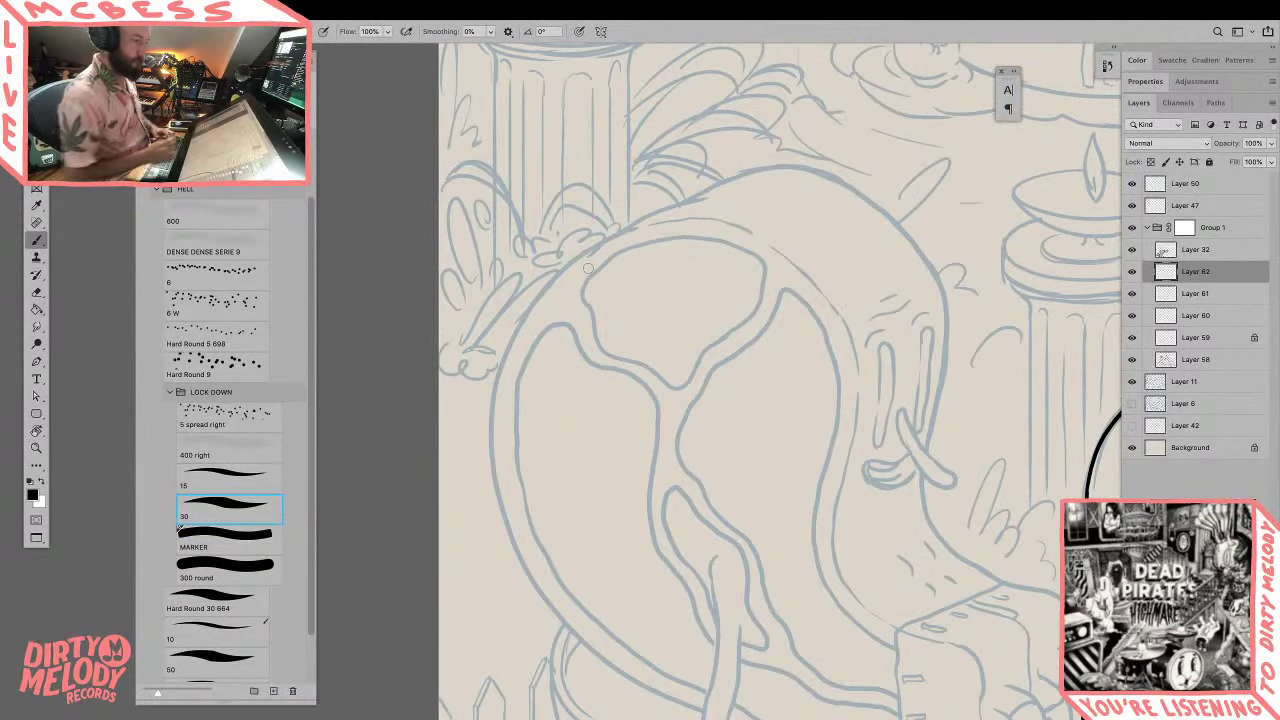
click(254, 482)
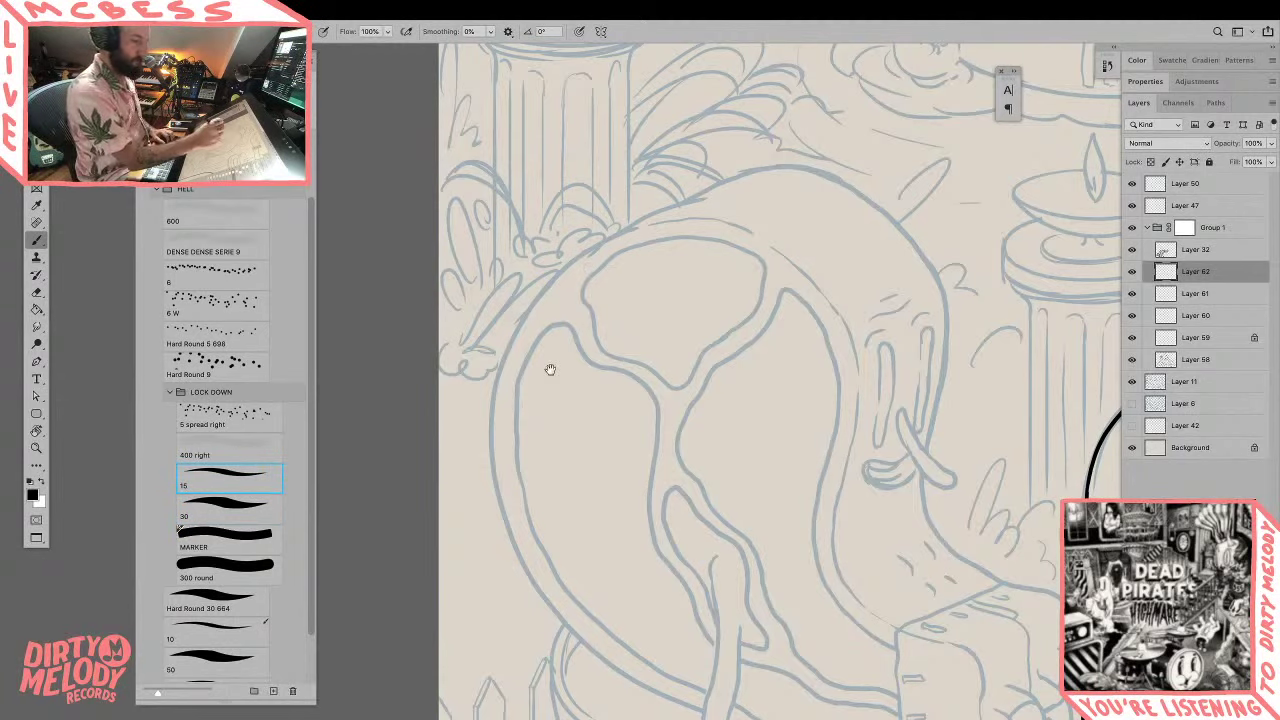
key(r)
mouse_move(549, 369)
mouse_down()
mouse_move(640, 270)
mouse_move(800, 323)
mouse_move(806, 381)
mouse_up()
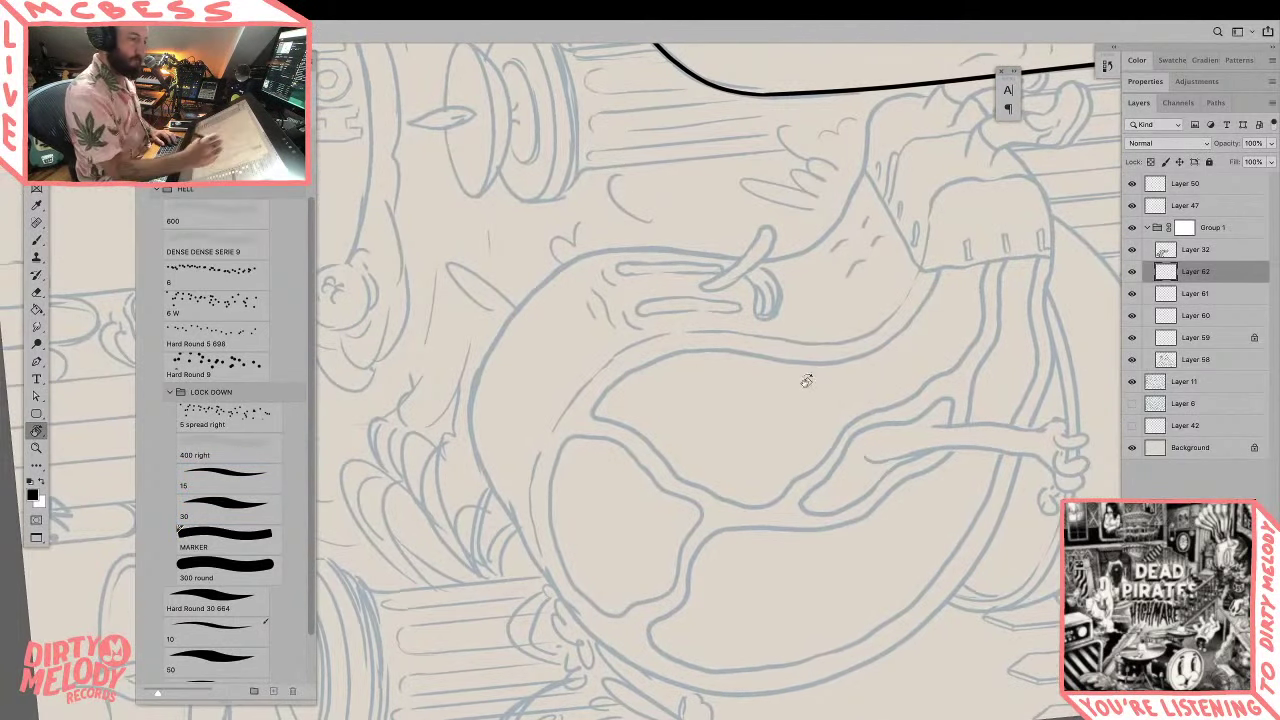
key(b)
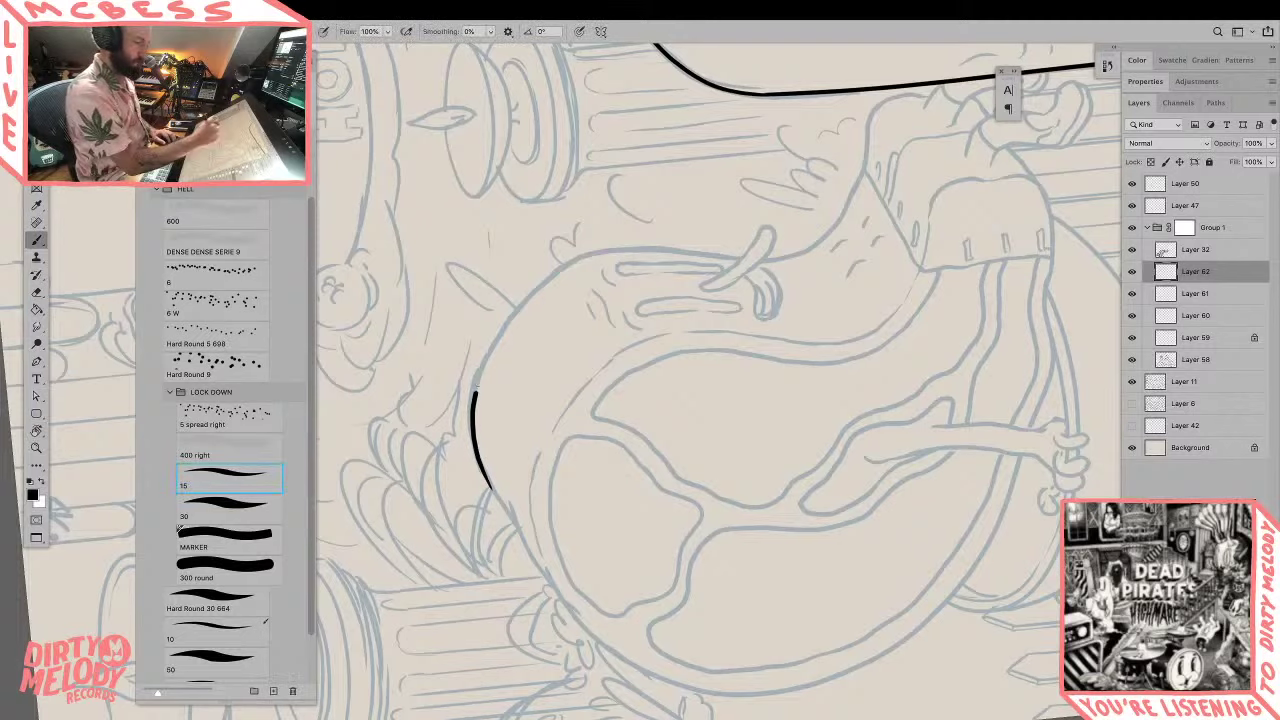
drag(475, 392, 548, 284)
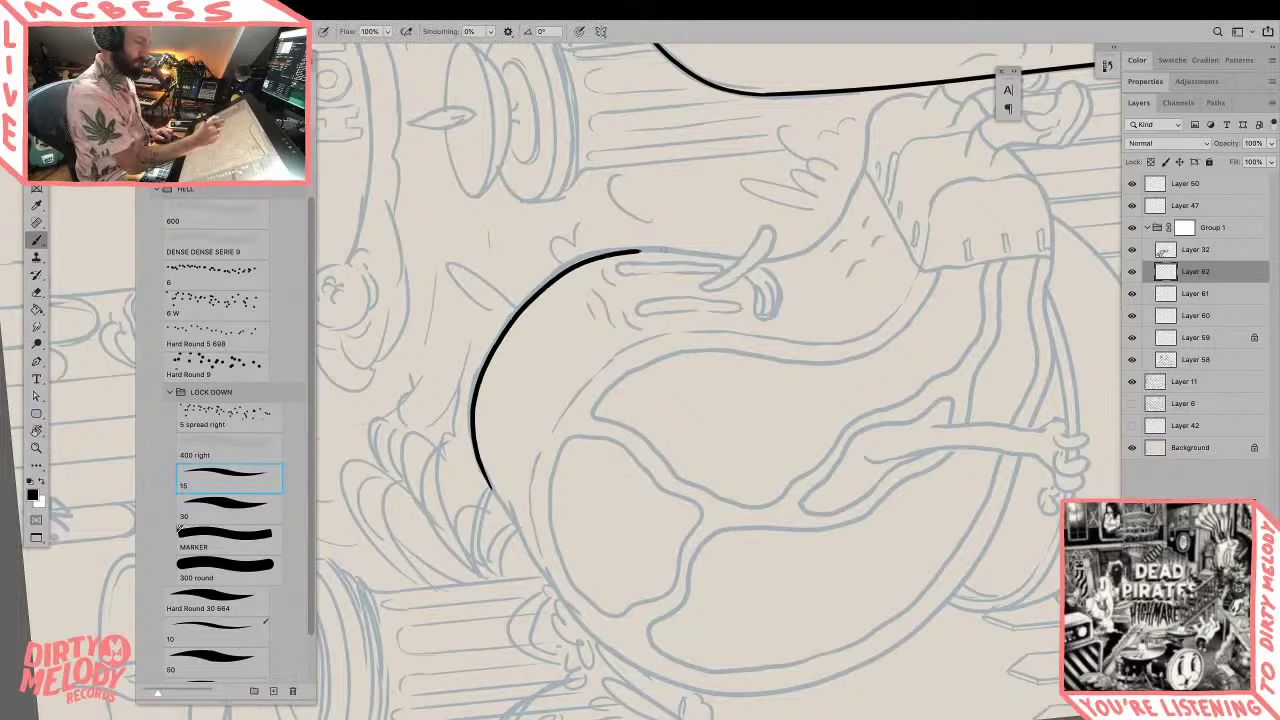
Step: Extend the inked outer head contour down past the eyes to the character's nose
key(r)
drag(890, 261, 778, 594)
key(z)
drag(806, 466, 787, 371)
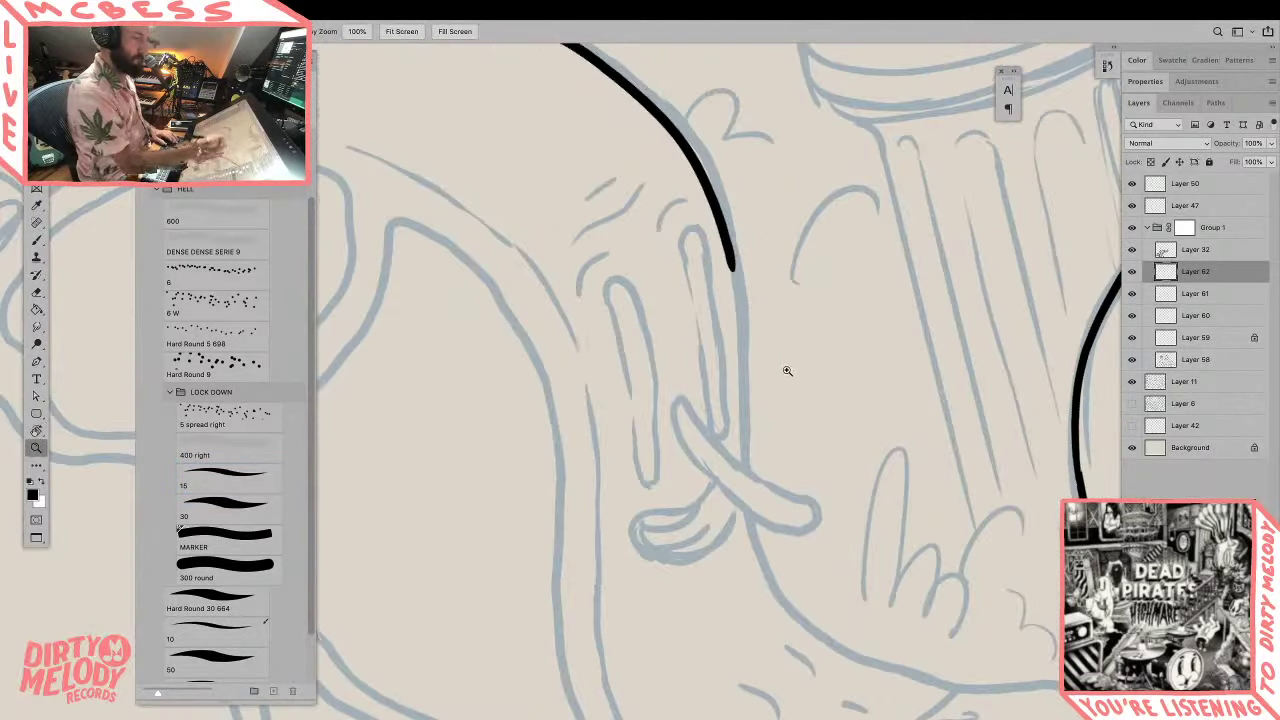
key(b)
drag(729, 255, 745, 458)
Step: Ink the closed outline of the character's long, curved nose
key(r)
drag(781, 382, 680, 320)
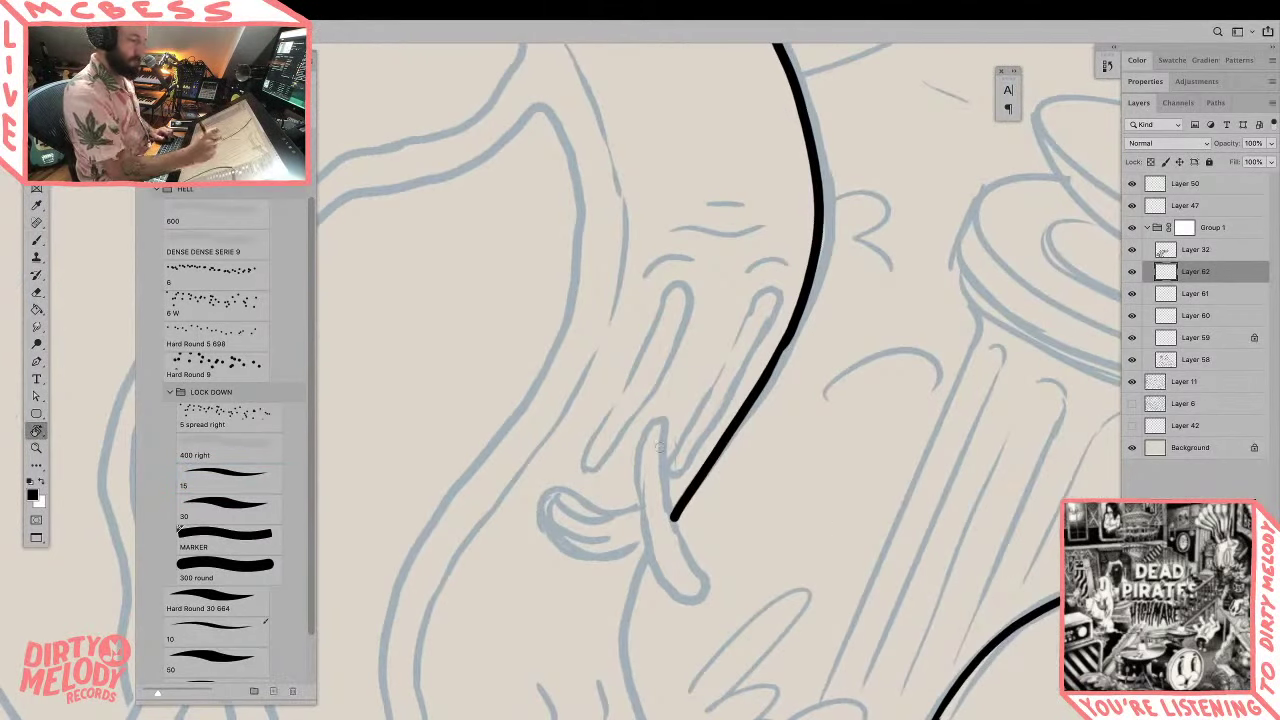
key(b)
mouse_move(652, 422)
mouse_down()
mouse_move(645, 550)
mouse_move(673, 597)
mouse_move(693, 603)
mouse_move(703, 582)
mouse_move(673, 527)
mouse_move(662, 418)
mouse_up()
mouse_move(808, 508)
mouse_down()
mouse_move(820, 511)
mouse_move(903, 357)
mouse_up()
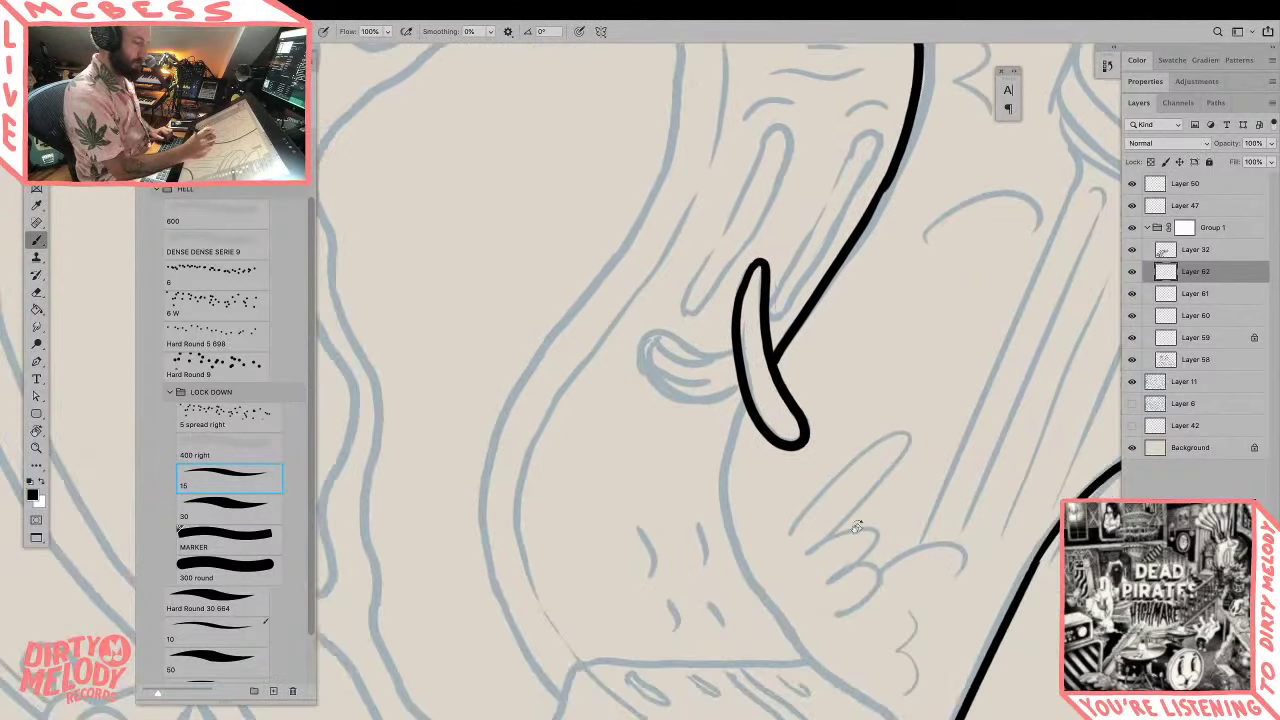
Step: Ink the contour running from beneath the nose down to the edge of the sketched band below the face
key(r)
mouse_move(846, 469)
mouse_down()
mouse_move(803, 557)
mouse_move(764, 382)
mouse_up()
key(b)
mouse_move(666, 273)
mouse_down()
mouse_move(641, 375)
mouse_move(661, 441)
mouse_move(726, 531)
mouse_up()
drag(681, 448, 850, 592)
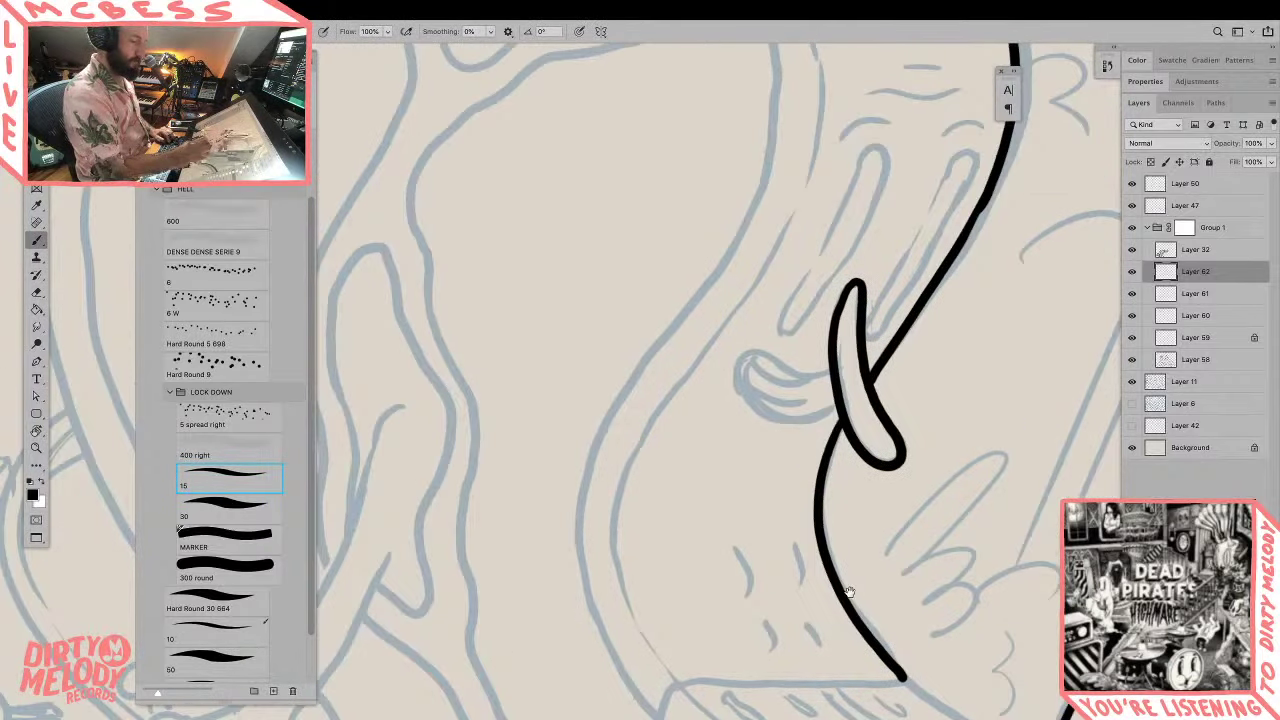
Step: Ink the thinner inner contour of the face from the sketched band up beside the eyes to the forehead
drag(690, 614, 694, 551)
drag(678, 618, 626, 532)
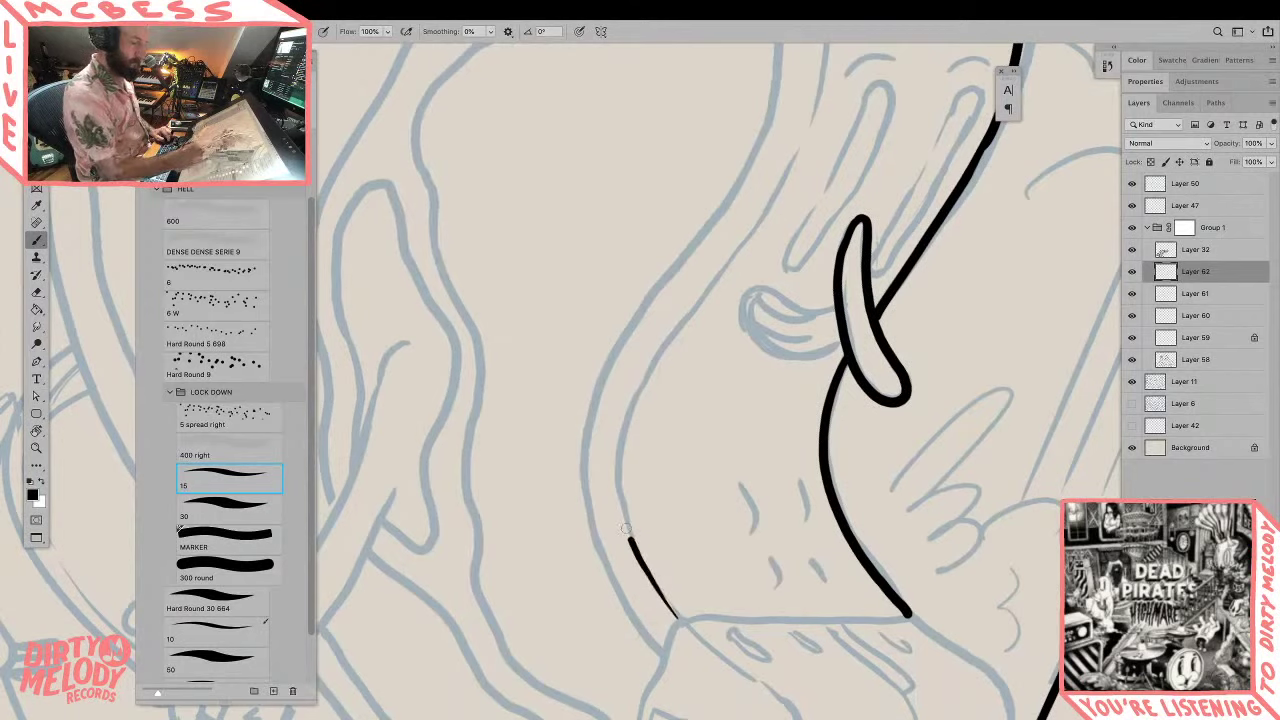
mouse_move(616, 485)
mouse_down()
mouse_move(668, 335)
mouse_move(790, 165)
mouse_move(780, 457)
mouse_up()
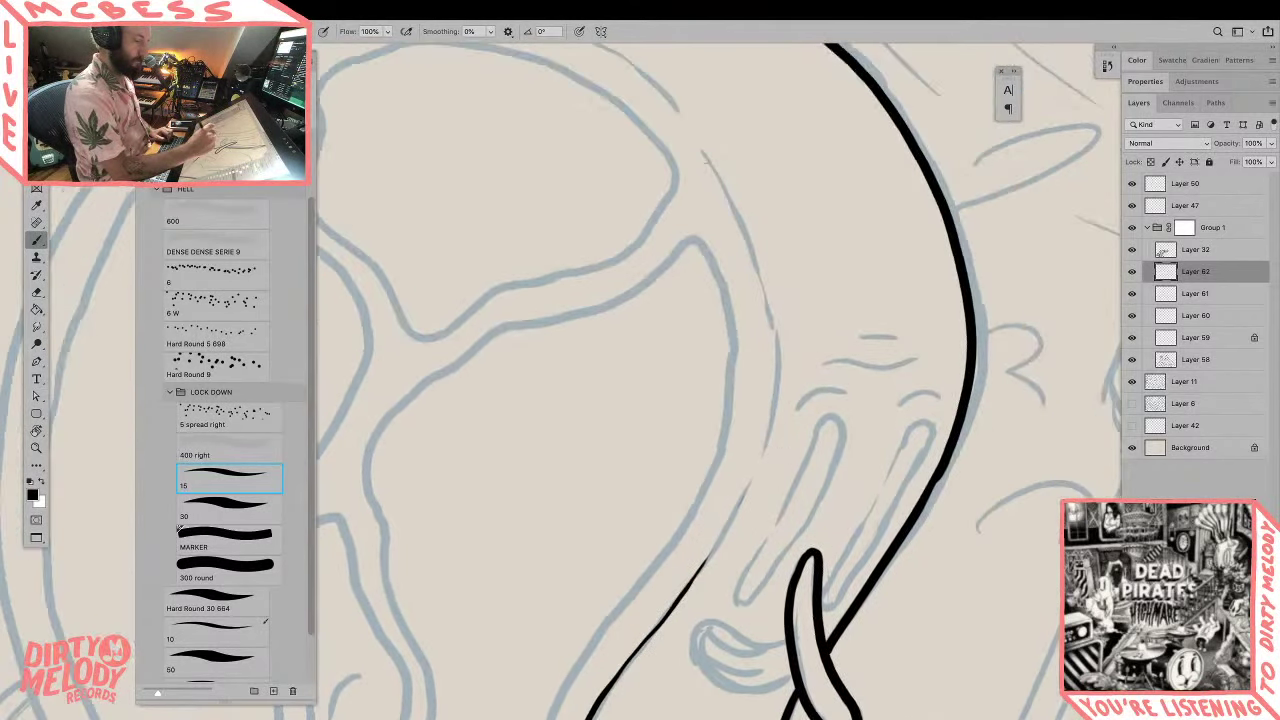
mouse_move(724, 190)
mouse_down()
mouse_move(767, 293)
mouse_move(778, 372)
mouse_move(756, 482)
mouse_move(714, 572)
mouse_up()
Step: Ink the outlines of the character's two elongated eyes and the short curved brow lines above them
key(r)
mouse_move(883, 583)
mouse_down()
mouse_move(897, 481)
mouse_move(882, 466)
mouse_move(889, 489)
mouse_move(872, 471)
mouse_move(761, 258)
mouse_move(795, 455)
mouse_up()
key(z)
key(b)
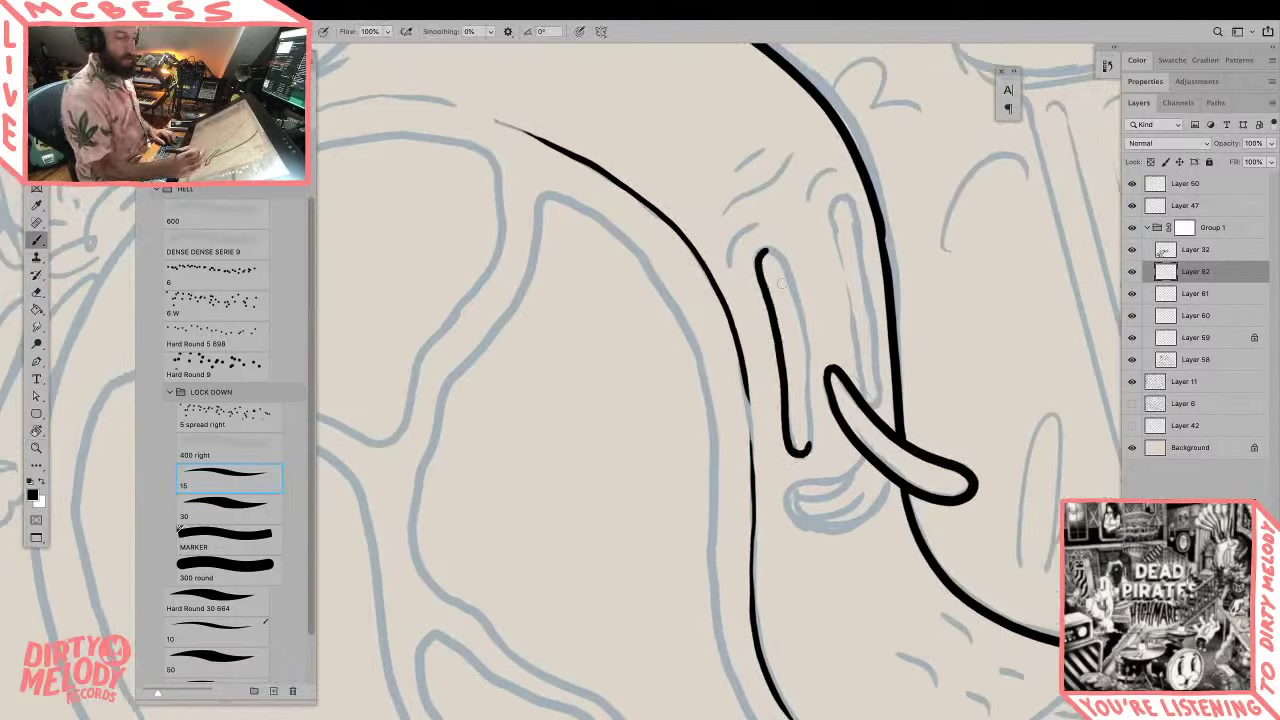
mouse_move(760, 254)
mouse_down()
mouse_move(780, 264)
mouse_move(800, 326)
mouse_move(808, 434)
mouse_up()
drag(843, 199, 856, 390)
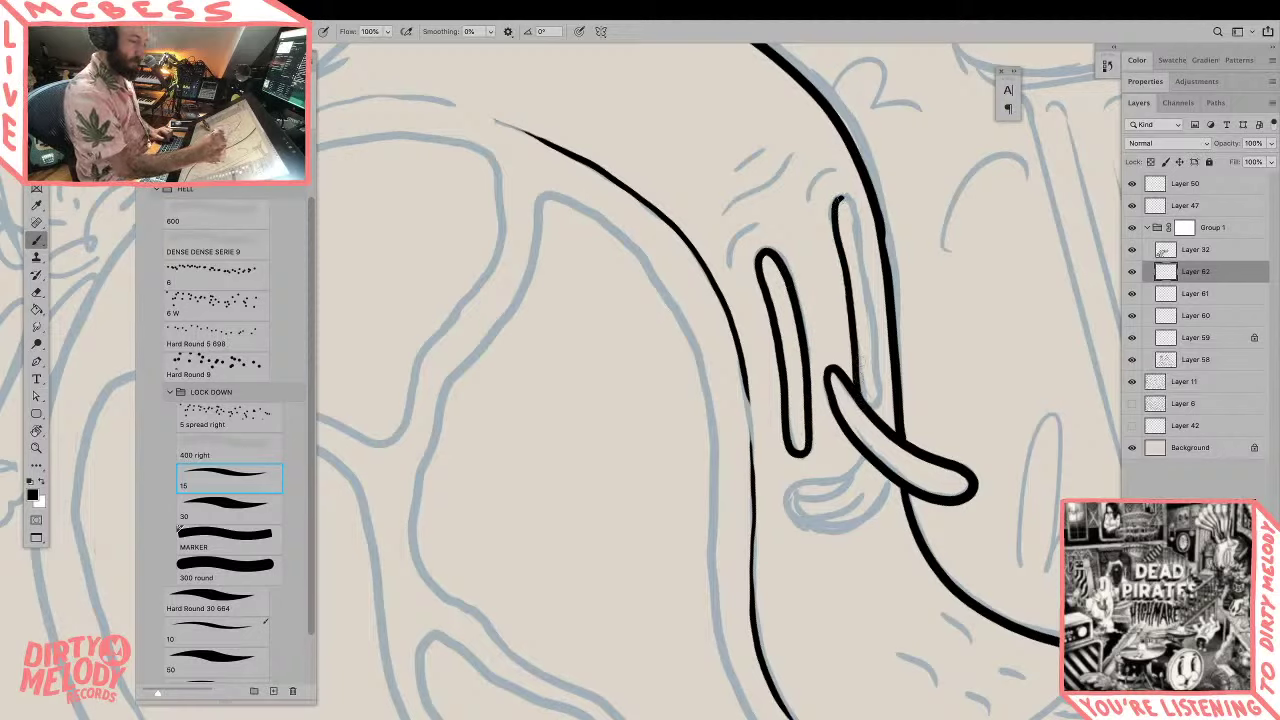
drag(842, 205, 873, 396)
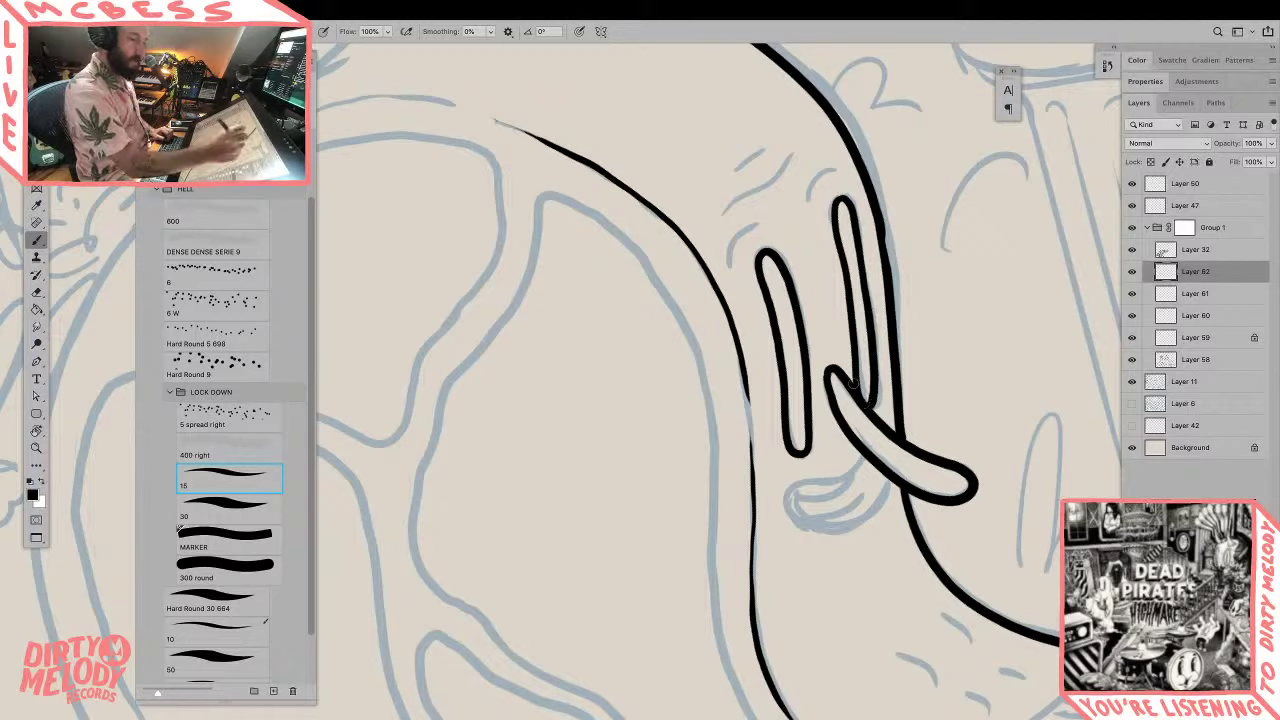
drag(737, 247, 758, 223)
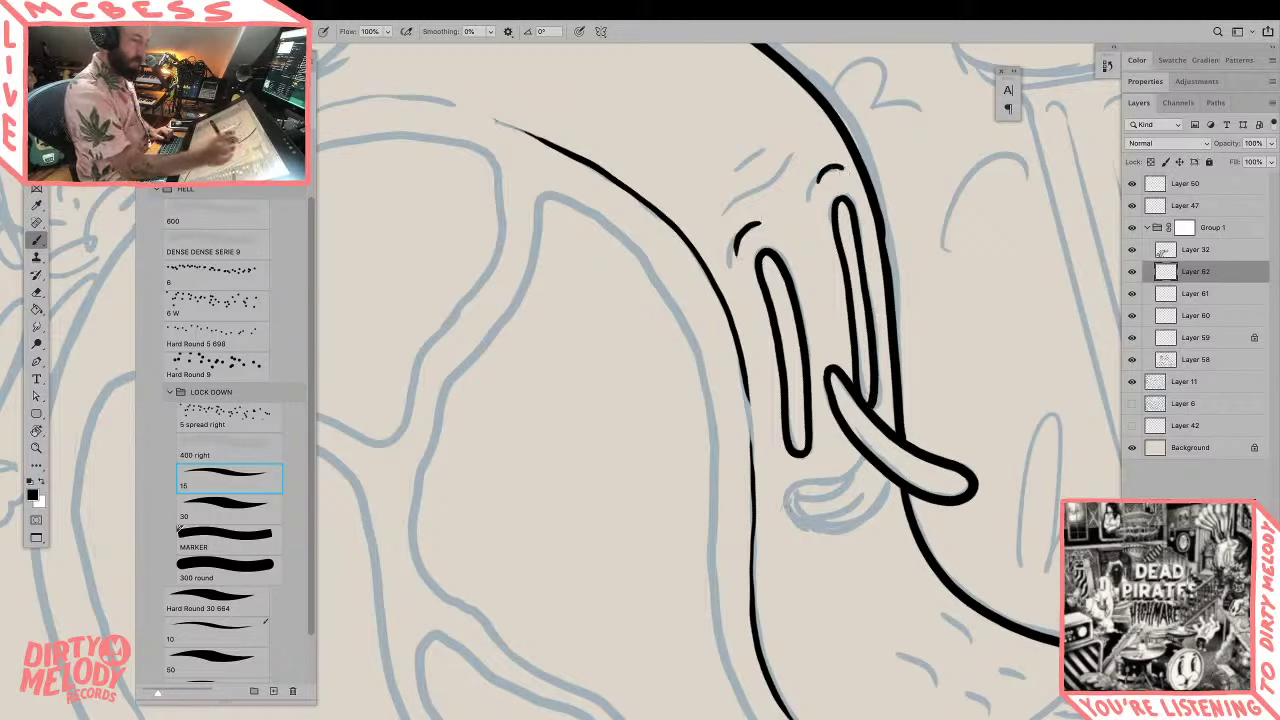
Step: Ink the lips and inner details of the mouth beneath the nose, redoing the inner line once
drag(785, 506, 852, 477)
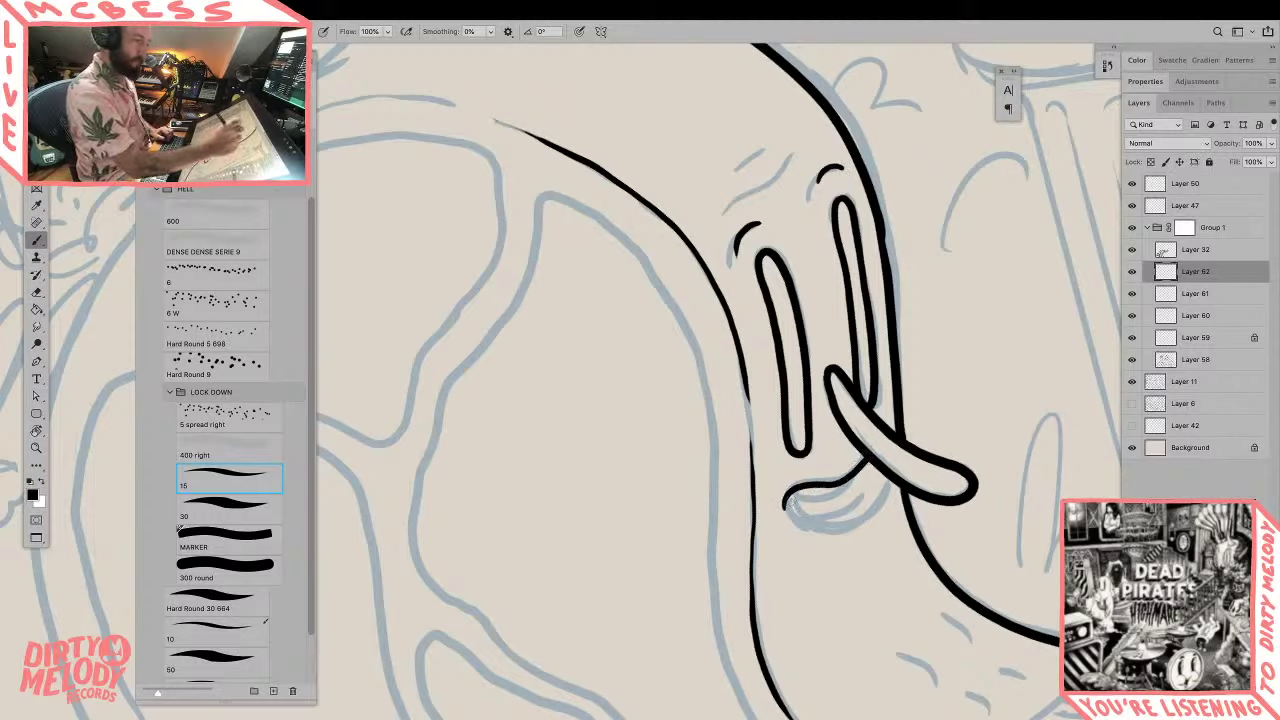
mouse_move(785, 504)
mouse_down()
mouse_move(856, 525)
mouse_move(880, 490)
mouse_move(829, 499)
mouse_move(853, 476)
mouse_up()
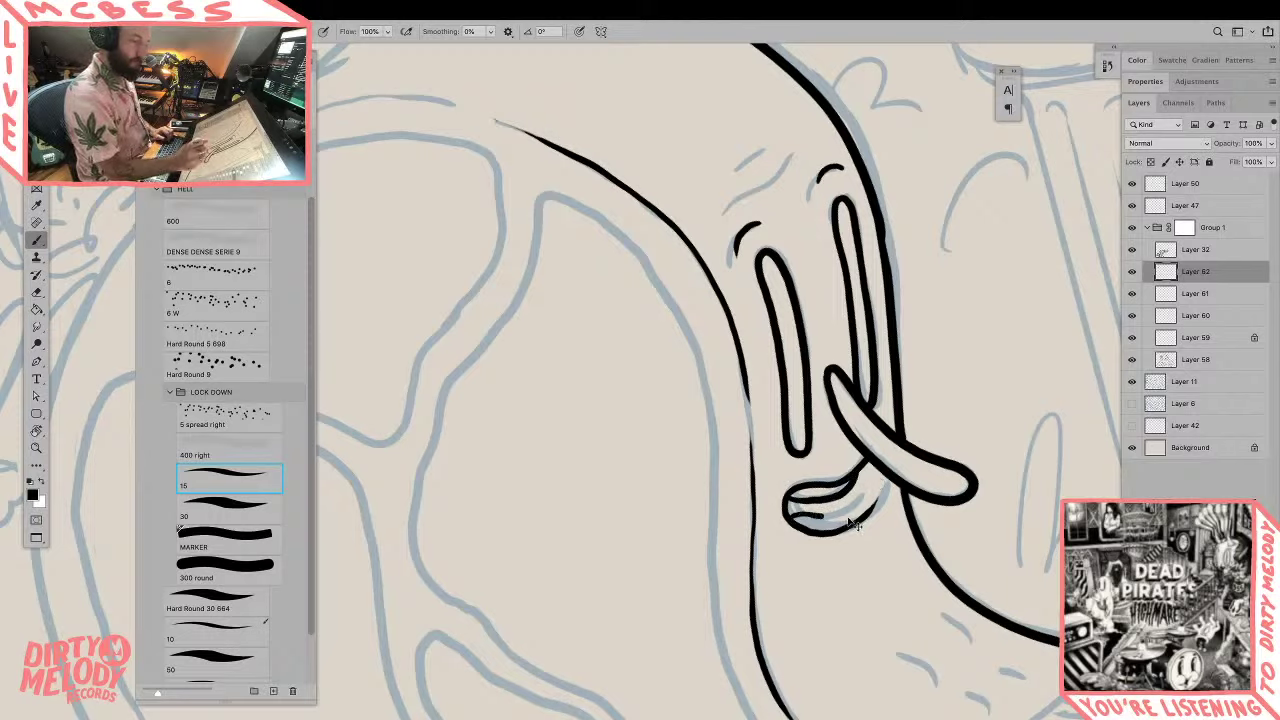
key(ctrl+z)
drag(790, 508, 826, 520)
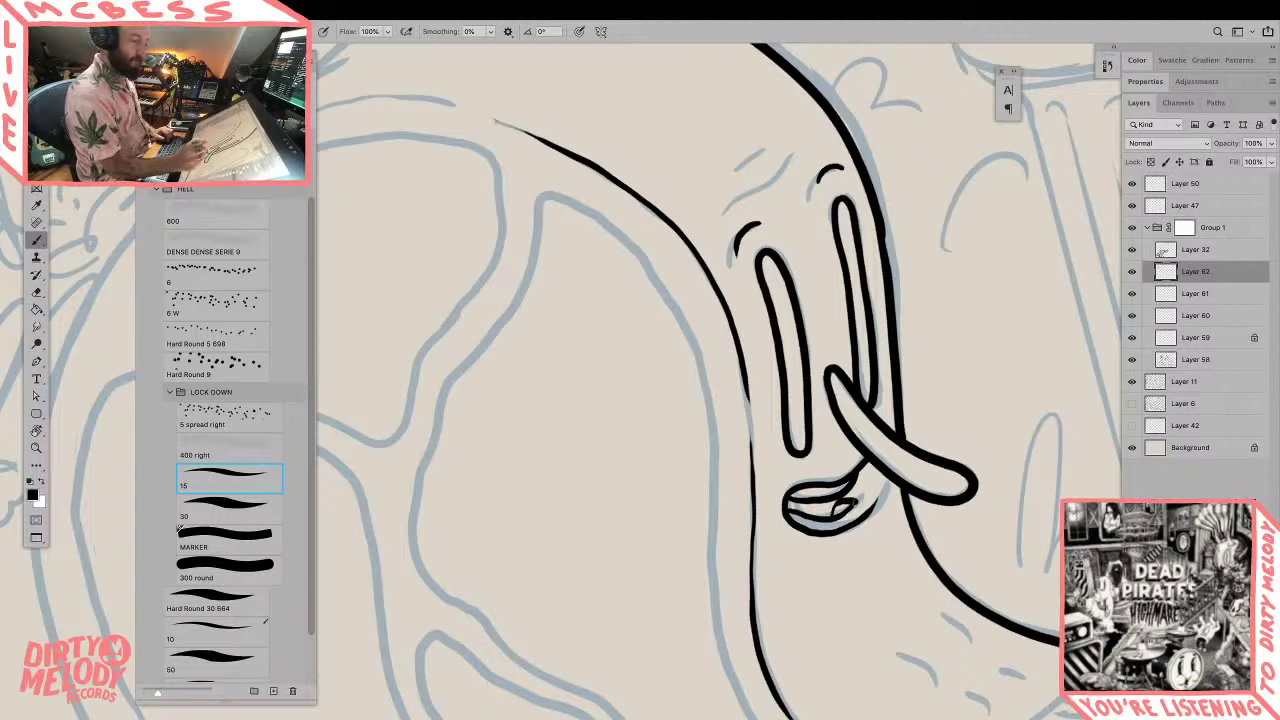
key(z)
alt+click(907, 448)
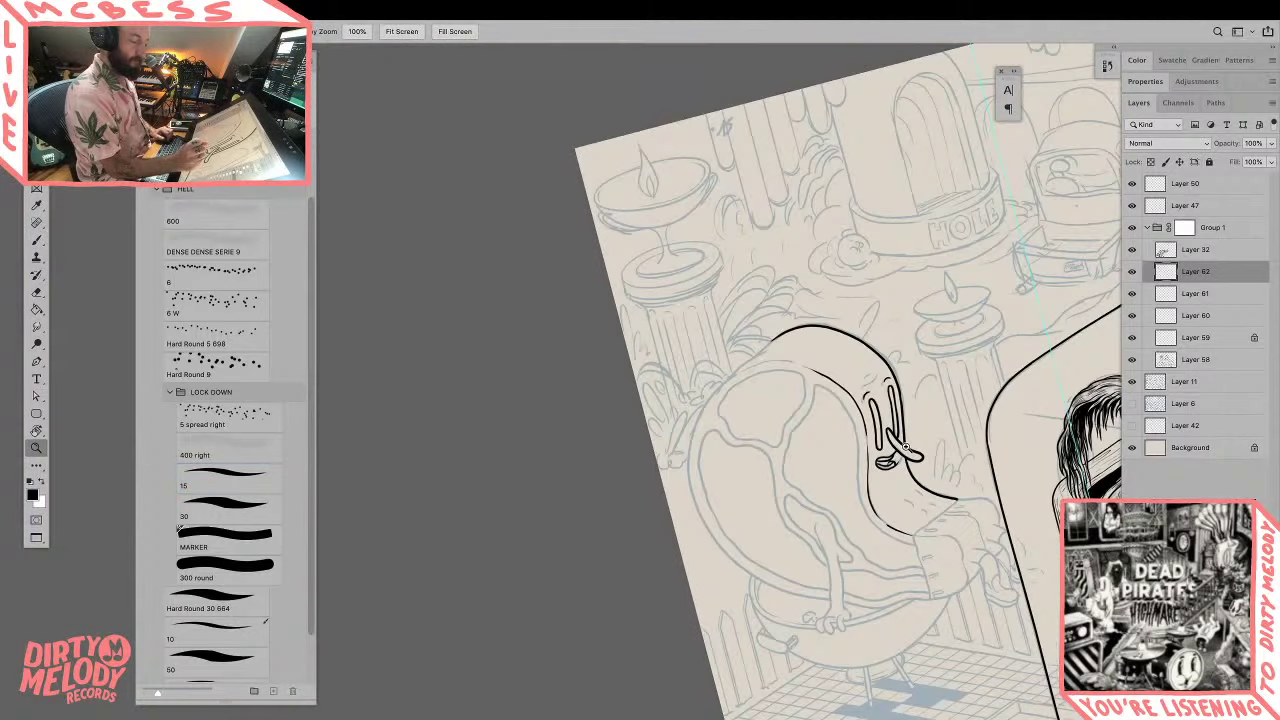
key(r)
drag(907, 448, 950, 528)
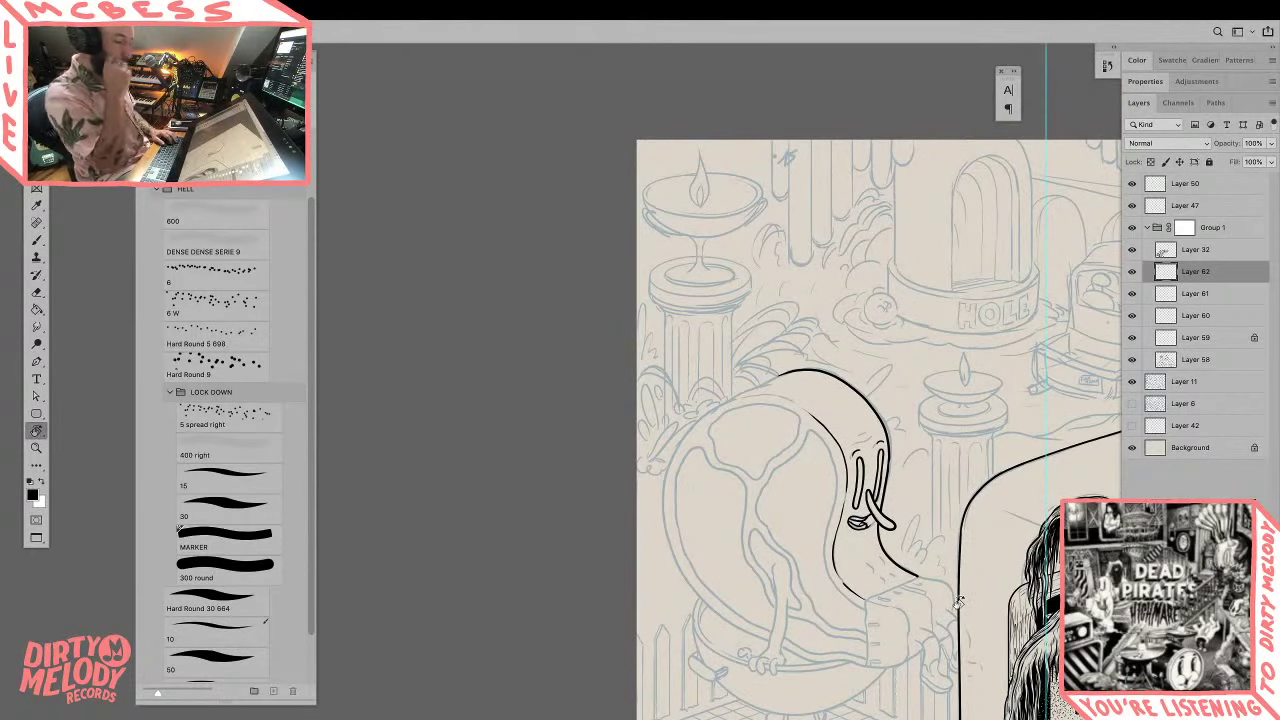
drag(955, 543, 815, 521)
key(z)
click(678, 460)
drag(715, 516, 707, 312)
click(724, 368)
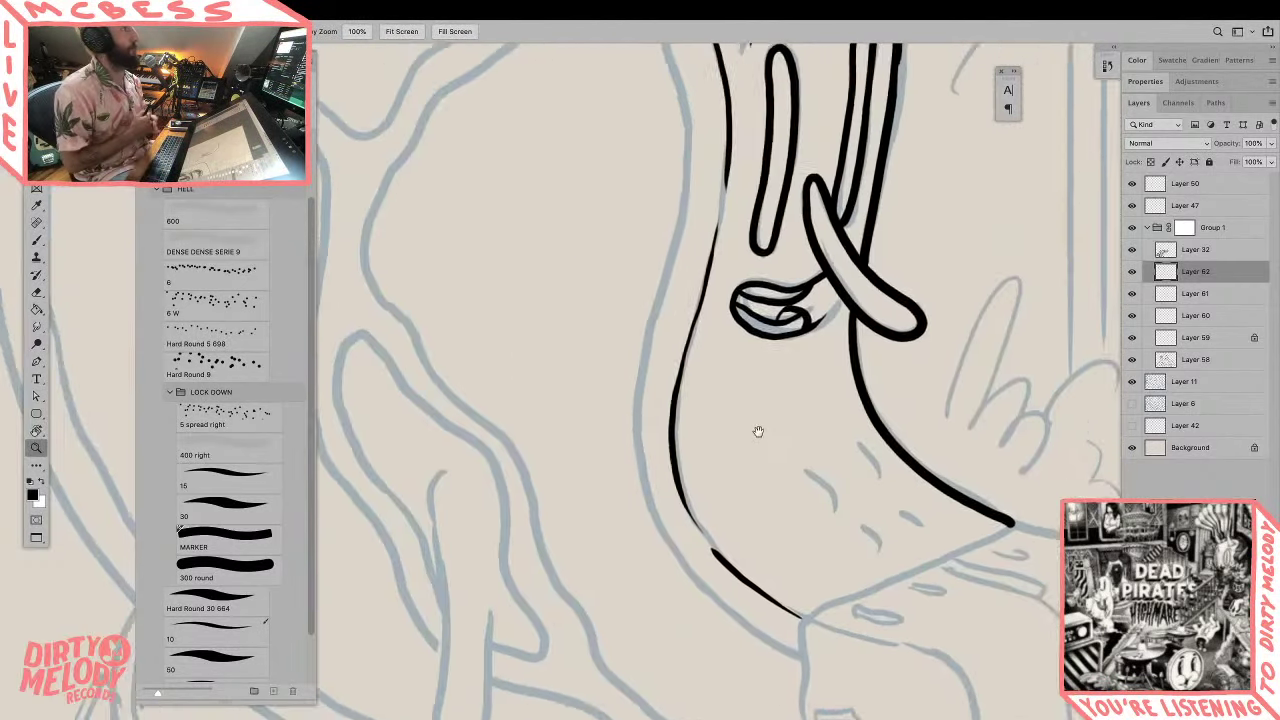
drag(733, 400, 757, 440)
drag(594, 346, 676, 418)
key(b)
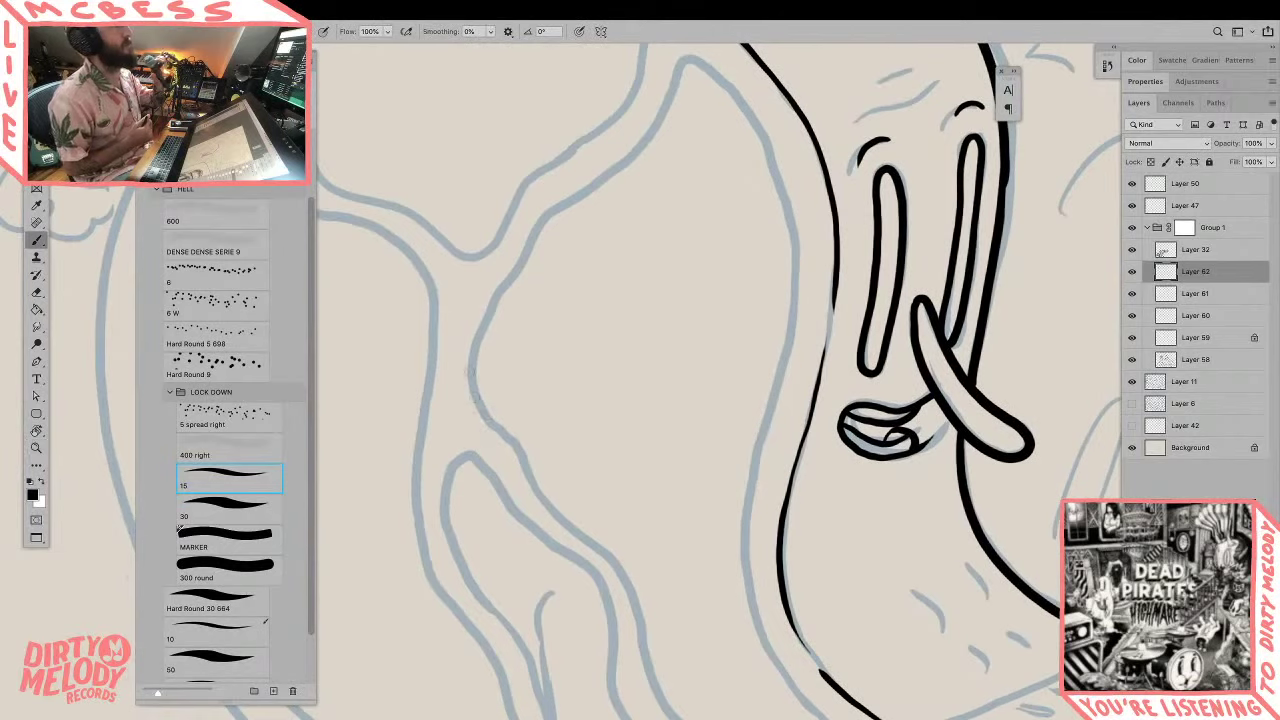
drag(492, 430, 498, 305)
key(ctrl+z)
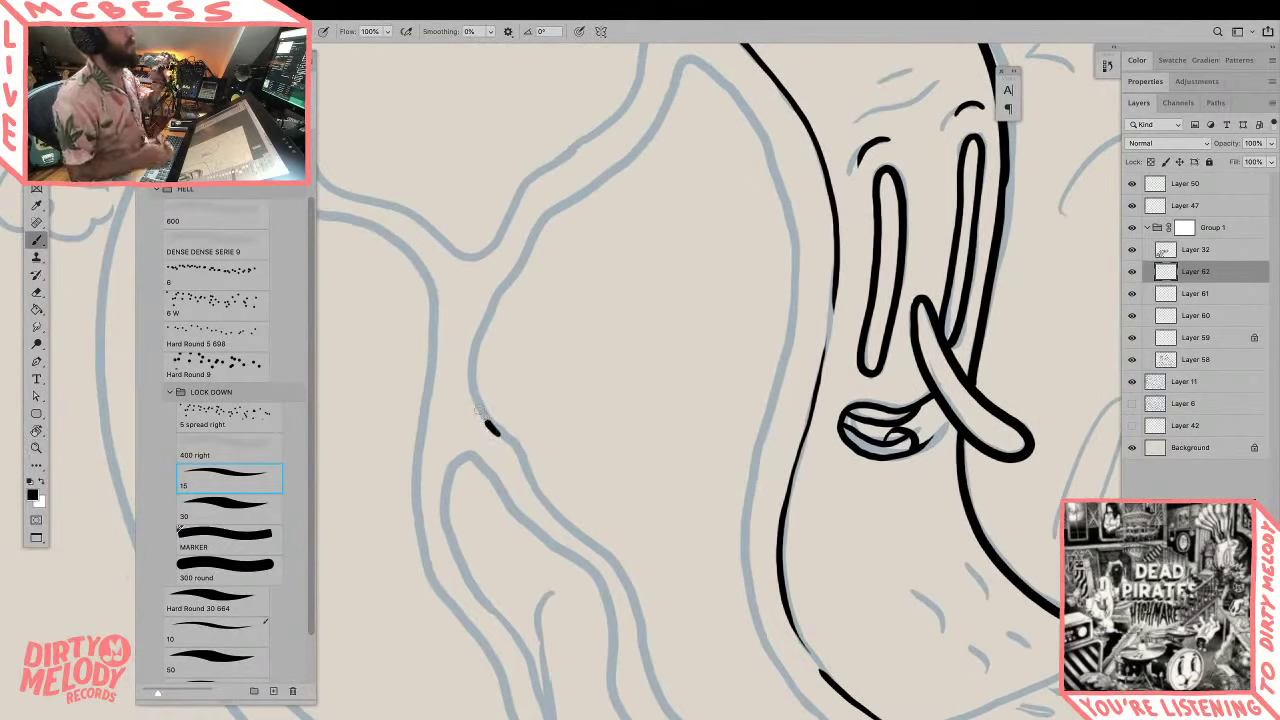
mouse_move(490, 428)
mouse_down()
mouse_move(475, 370)
mouse_move(501, 282)
mouse_move(555, 211)
mouse_move(624, 164)
mouse_up()
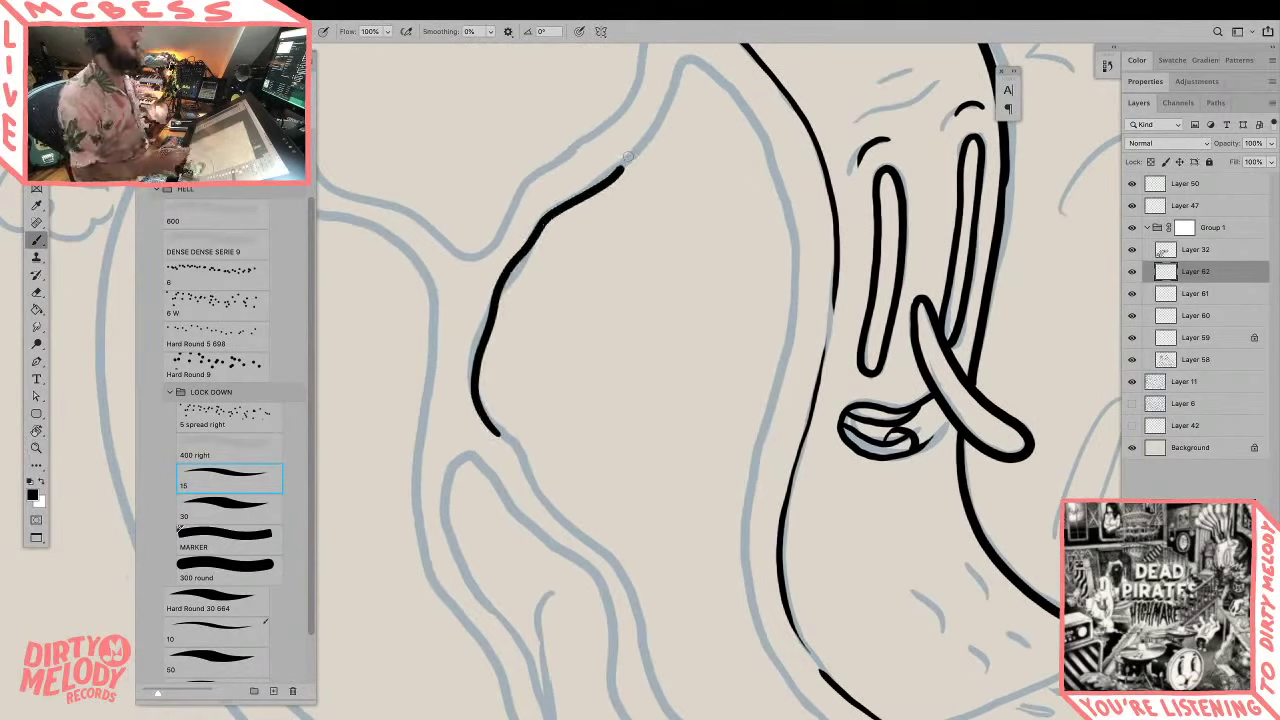
key(ctrl+z)
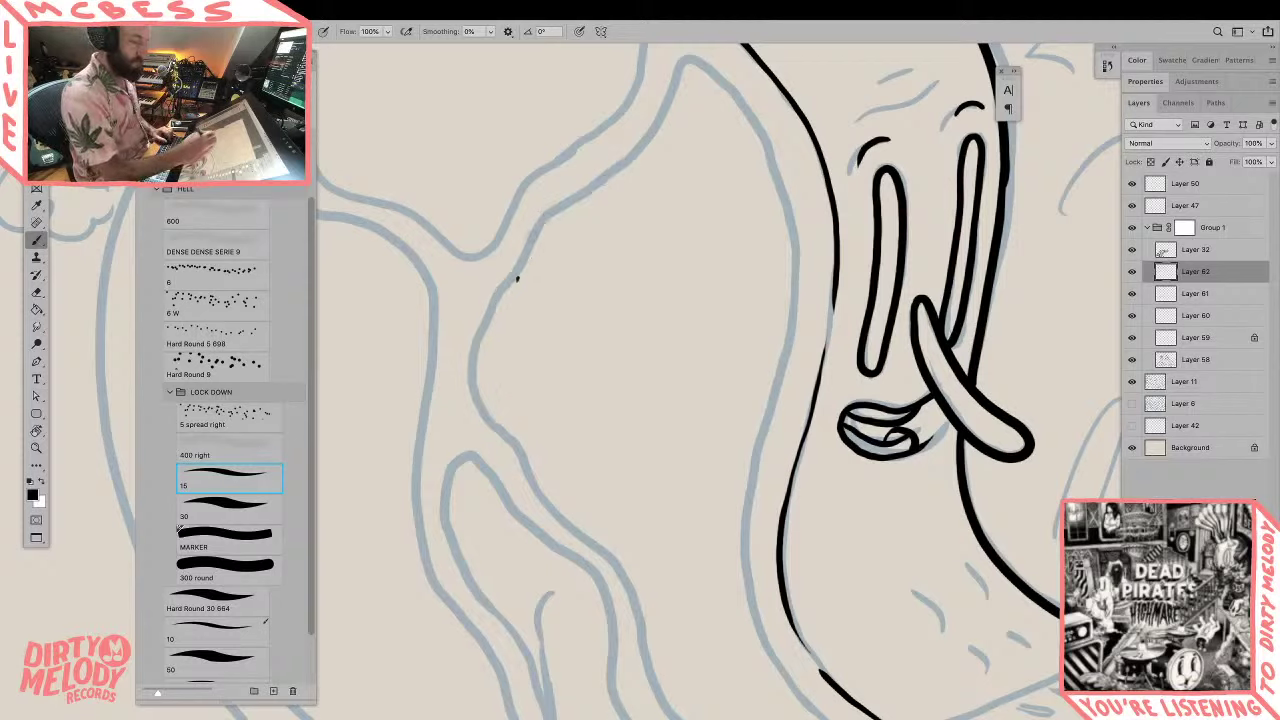
Step: Ink the large inner section beside the face: its top, its face-side edge down to the band, and the upper part of its wavy edge
mouse_move(517, 280)
mouse_down()
mouse_move(667, 106)
mouse_move(681, 71)
mouse_move(715, 66)
mouse_move(788, 215)
mouse_move(784, 356)
mouse_move(742, 555)
mouse_move(748, 605)
mouse_move(800, 695)
mouse_up()
drag(850, 541, 691, 196)
mouse_move(622, 325)
mouse_down()
mouse_move(676, 385)
mouse_move(910, 517)
mouse_move(967, 622)
mouse_up()
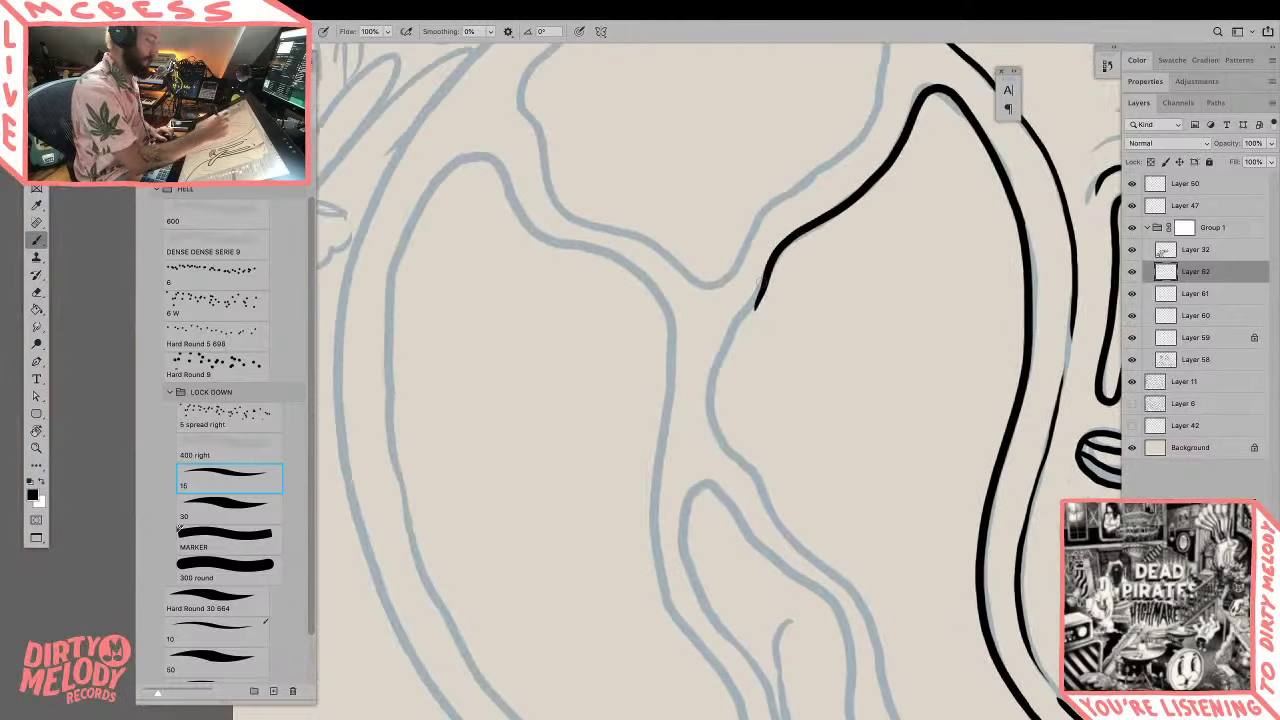
mouse_move(756, 306)
mouse_down()
mouse_move(708, 384)
mouse_move(738, 460)
mouse_move(778, 532)
mouse_move(820, 562)
mouse_move(876, 638)
mouse_move(888, 571)
mouse_up()
mouse_move(895, 712)
mouse_down()
mouse_move(834, 631)
mouse_move(829, 551)
mouse_up()
mouse_move(856, 638)
mouse_down()
mouse_move(784, 516)
mouse_move(762, 612)
mouse_up()
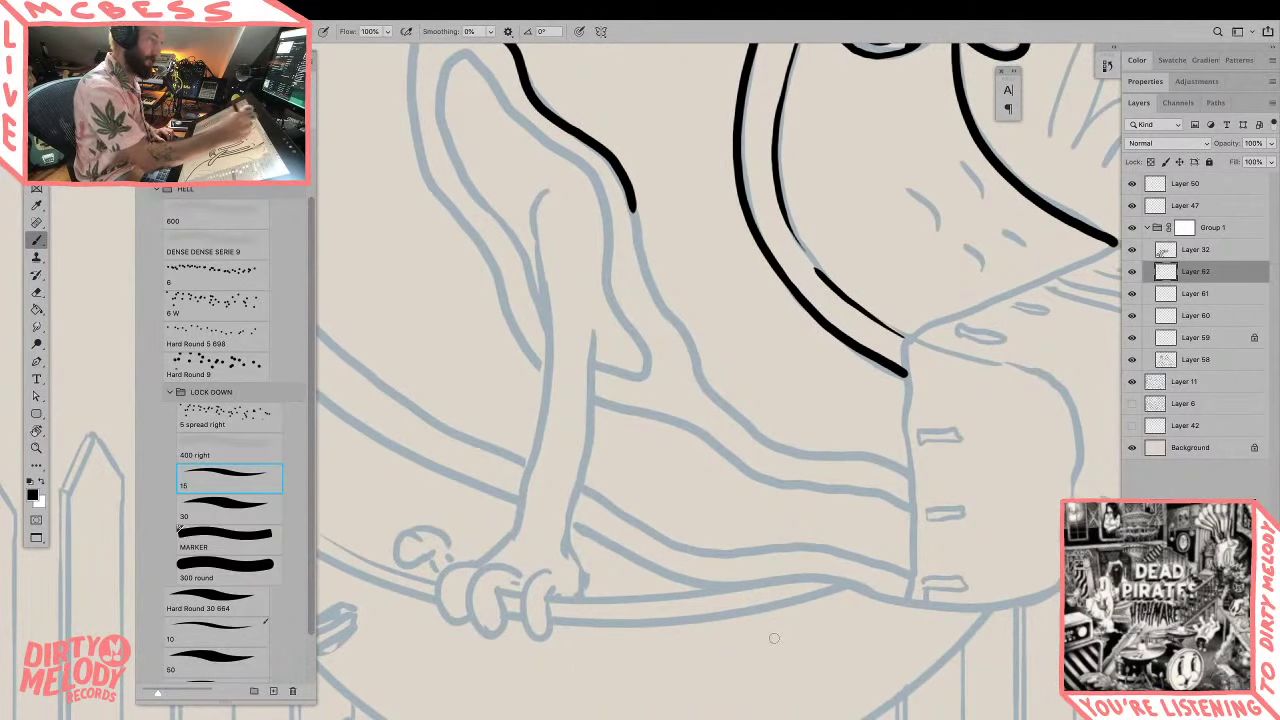
Step: Continue the wavy edge of the section beside the face down to the band and ink the parallel line next to it
drag(774, 636, 711, 509)
key(r)
mouse_move(834, 348)
mouse_down()
mouse_move(860, 377)
mouse_move(846, 491)
mouse_move(797, 498)
mouse_up()
mouse_move(723, 46)
mouse_down()
mouse_move(732, 120)
mouse_move(698, 340)
mouse_move(708, 400)
mouse_move(794, 468)
mouse_move(821, 508)
mouse_up()
key(b)
drag(852, 421, 863, 460)
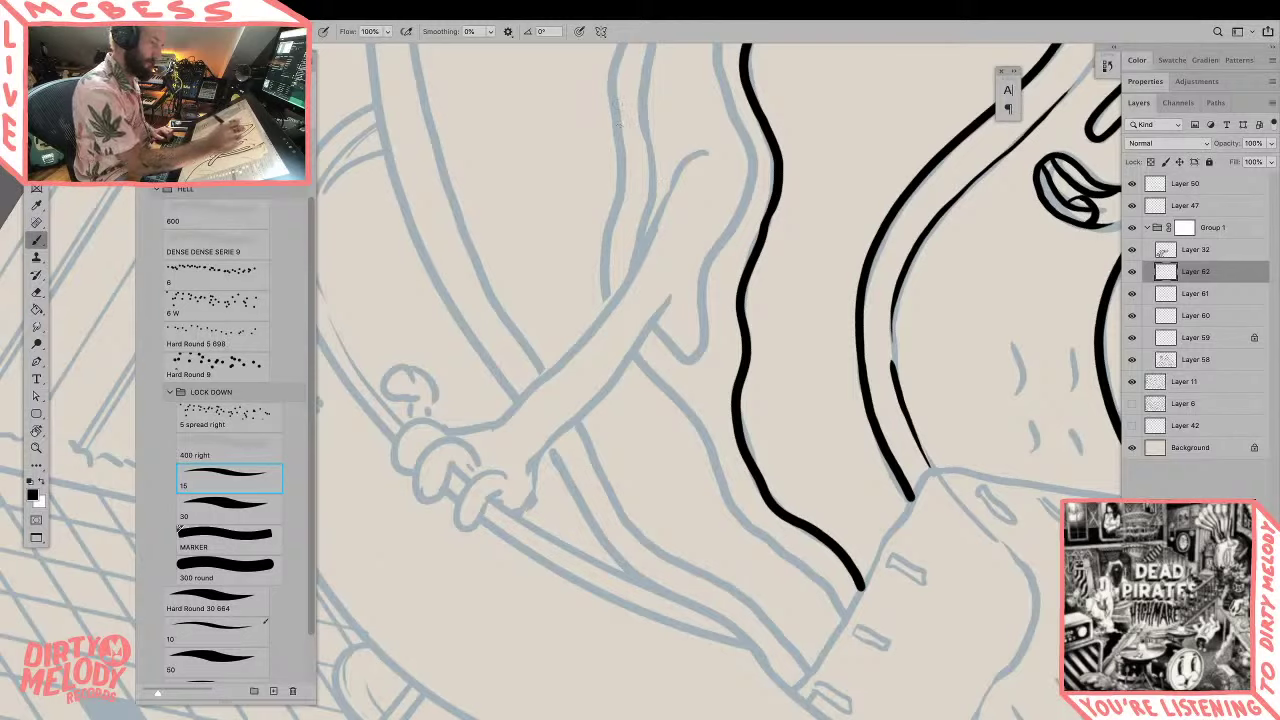
mouse_move(613, 82)
mouse_down()
mouse_move(614, 318)
mouse_move(738, 506)
mouse_move(828, 592)
mouse_up()
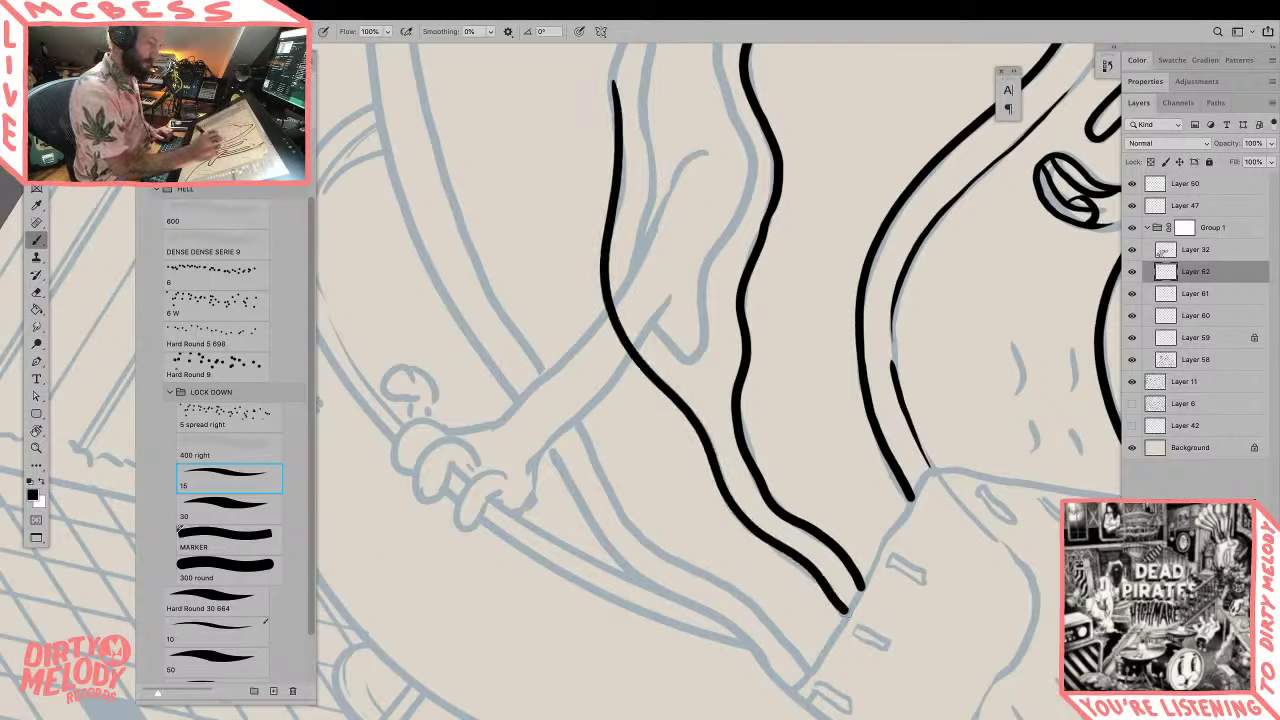
drag(911, 590, 849, 615)
Step: Ink the closed, rounded outline of the small inner section at the top of the steak
key(z)
drag(895, 529, 745, 529)
key(r)
drag(988, 500, 876, 463)
key(z)
drag(642, 183, 790, 183)
key(b)
mouse_move(540, 244)
mouse_down()
mouse_move(574, 300)
mouse_move(580, 388)
mouse_move(805, 530)
mouse_move(856, 540)
mouse_move(929, 414)
mouse_move(1063, 322)
mouse_move(1088, 224)
mouse_move(1078, 130)
mouse_move(968, 100)
mouse_move(784, 84)
mouse_move(670, 125)
mouse_move(542, 234)
mouse_move(541, 262)
mouse_up()
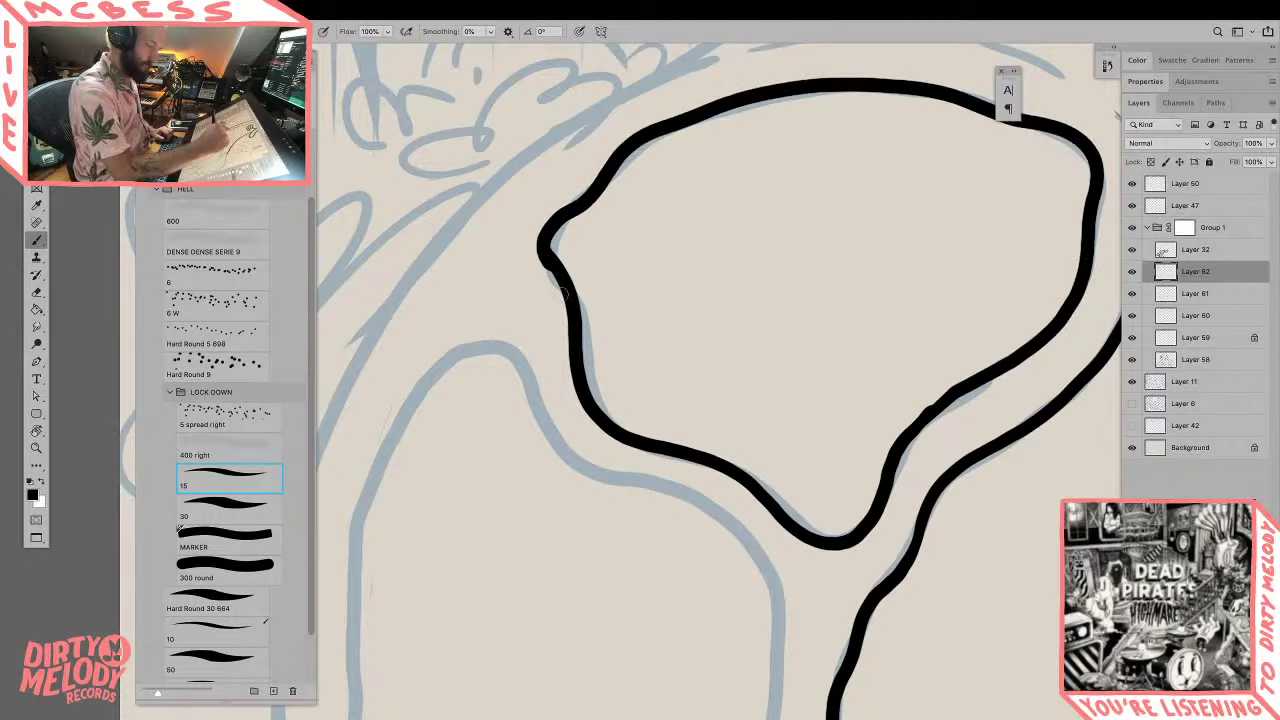
Step: Erase the bumpy outer corner of the top section's outline and redraw it as a smoother curve
drag(814, 378, 836, 502)
key(e)
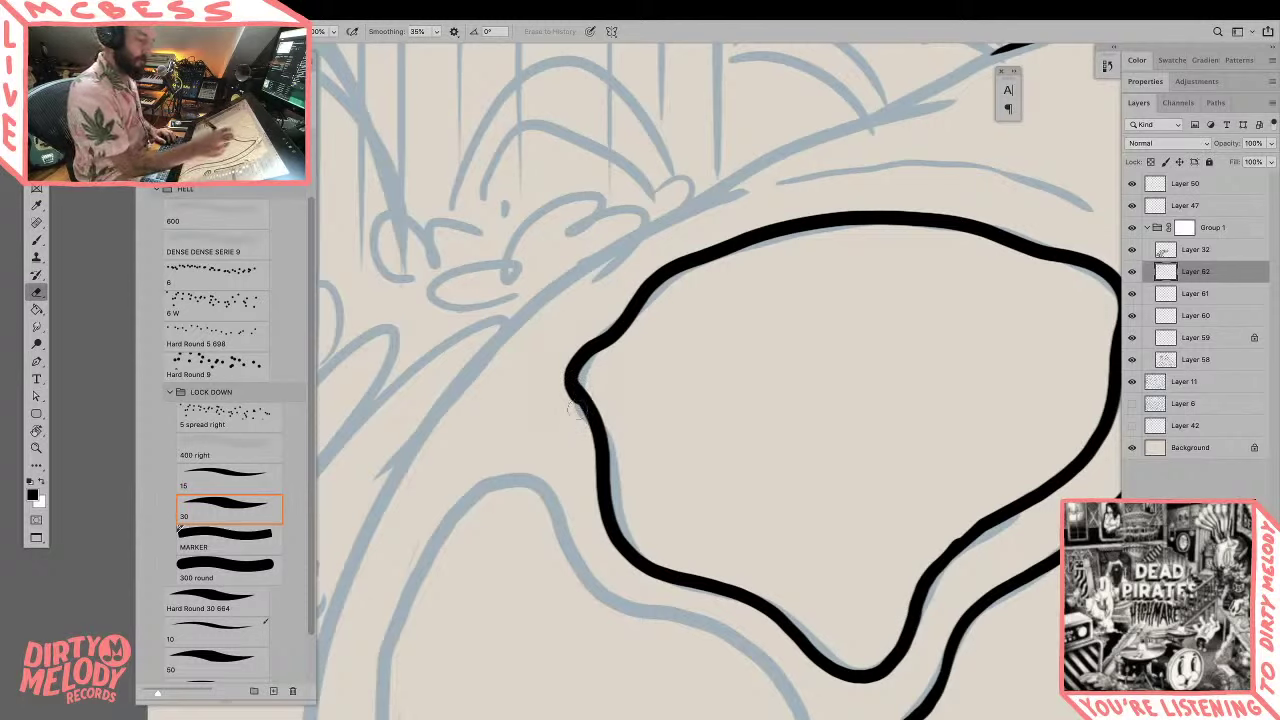
mouse_move(578, 410)
mouse_down()
mouse_move(618, 318)
mouse_move(795, 217)
mouse_up()
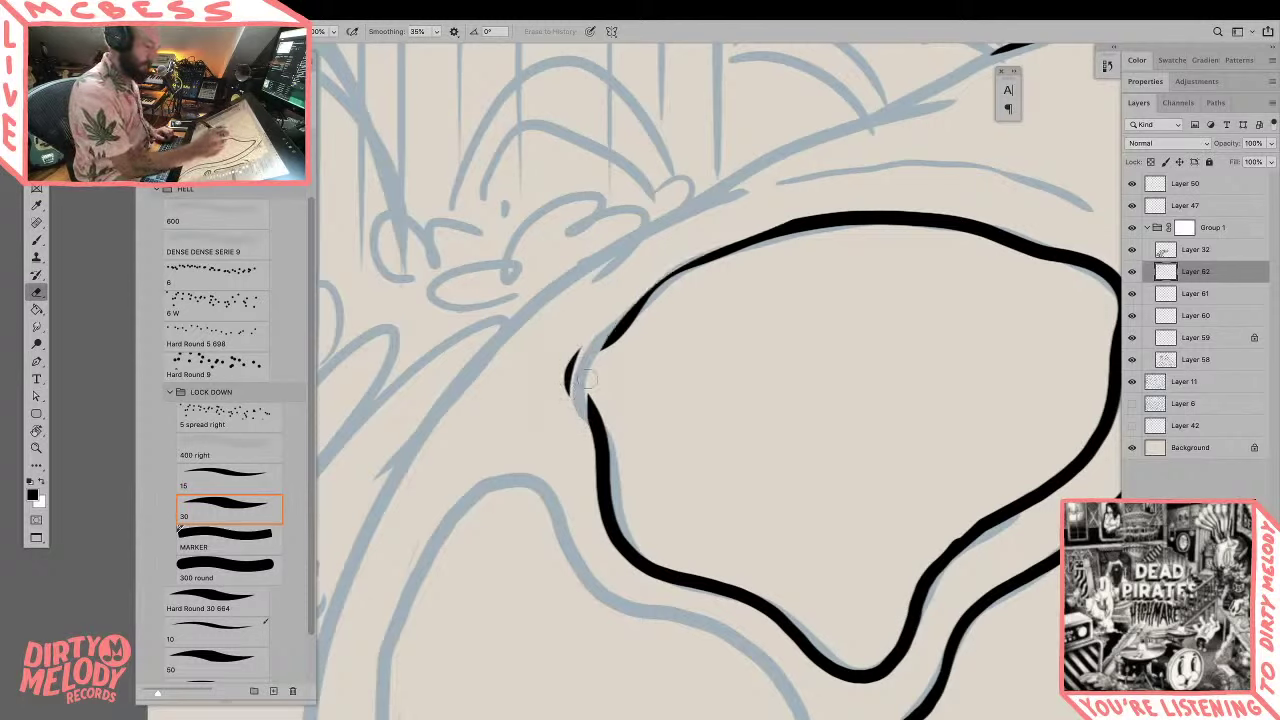
mouse_move(579, 392)
mouse_down()
mouse_move(584, 338)
mouse_move(610, 310)
mouse_move(604, 361)
mouse_move(684, 284)
mouse_move(773, 263)
mouse_up()
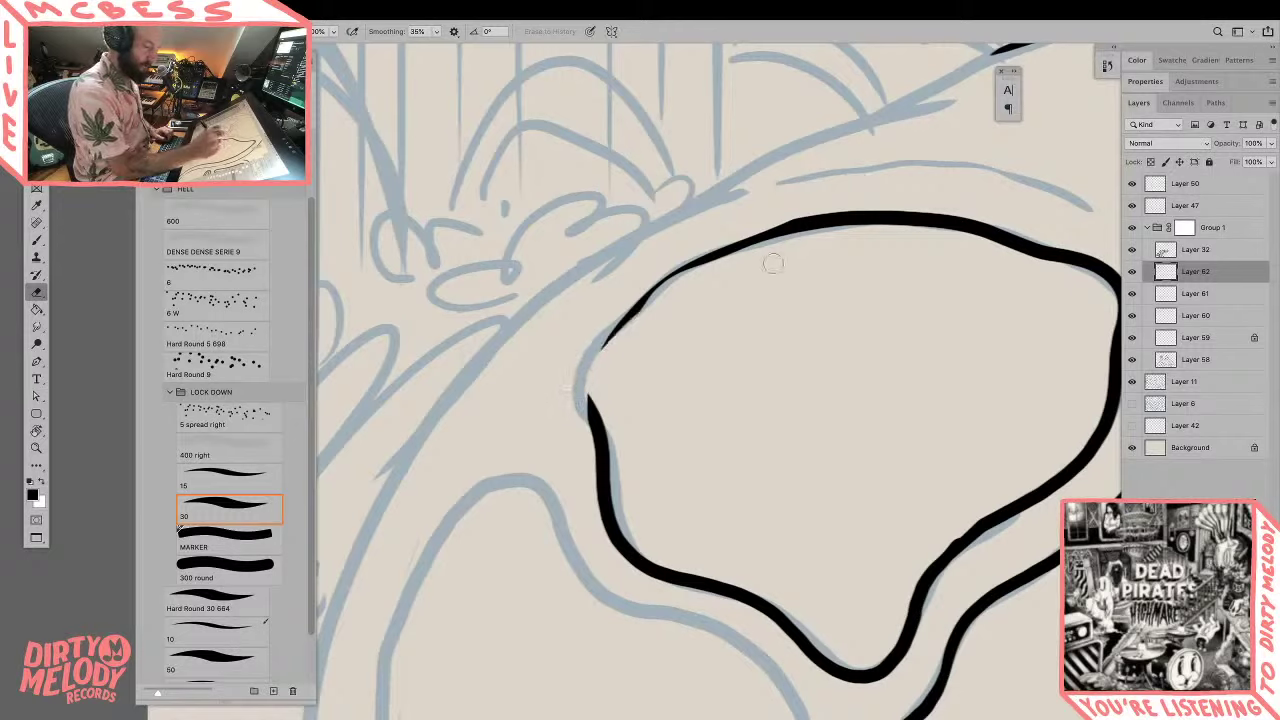
key(b)
drag(583, 389, 654, 287)
drag(714, 254, 774, 232)
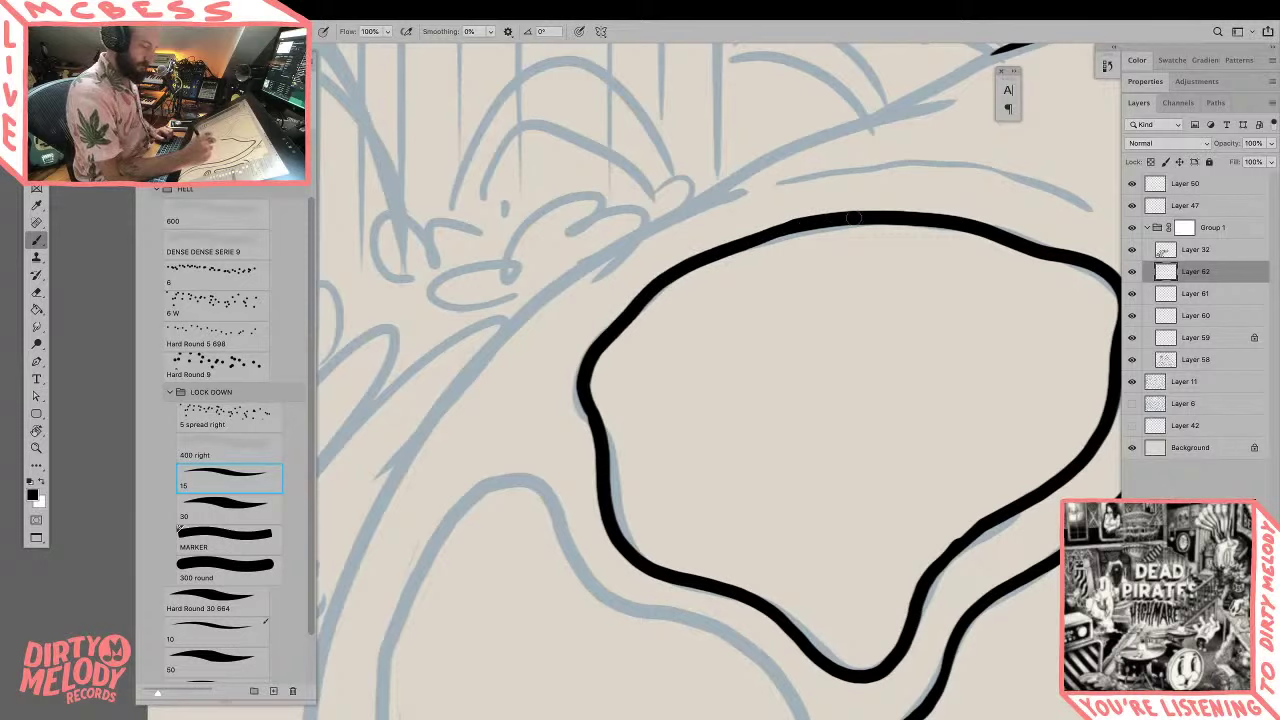
Step: Ink the upper inner edge, rounded top and long outer edge of the large section at the back of the steak
mouse_move(883, 448)
mouse_down()
mouse_move(923, 291)
mouse_move(883, 200)
mouse_up()
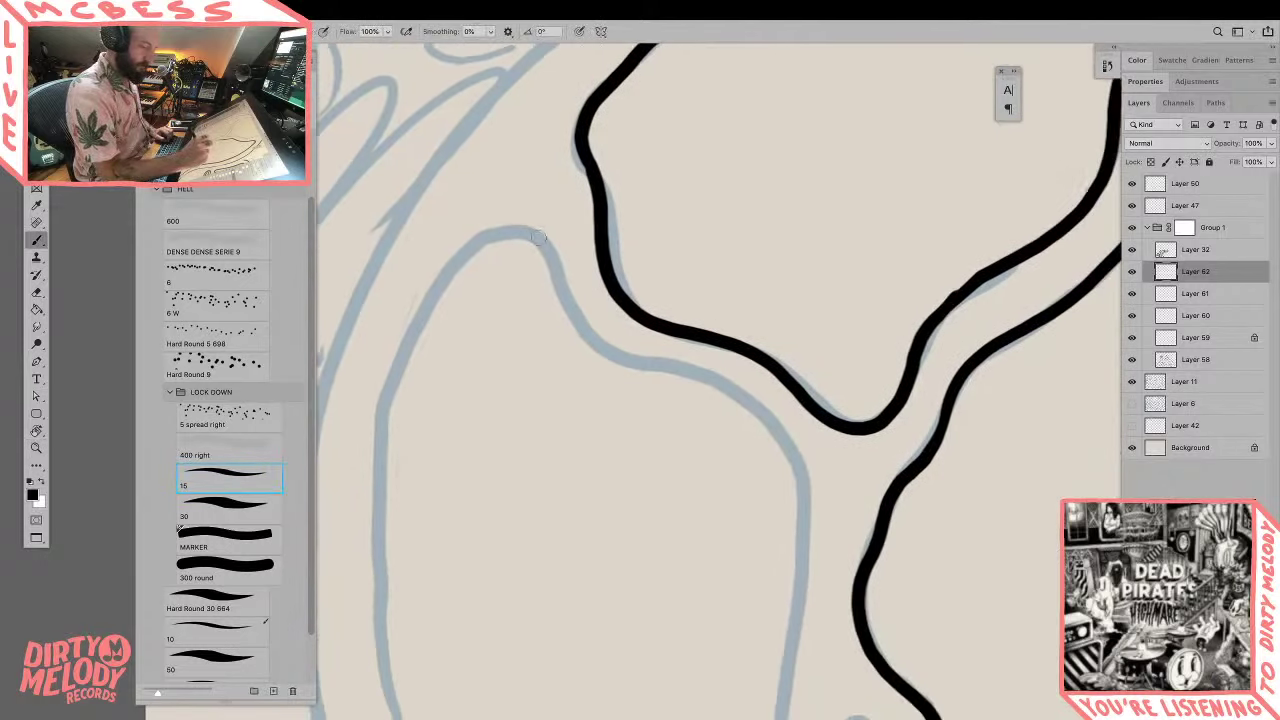
mouse_move(533, 234)
mouse_down()
mouse_move(575, 326)
mouse_move(618, 354)
mouse_move(711, 378)
mouse_move(769, 424)
mouse_move(798, 508)
mouse_move(789, 637)
mouse_up()
mouse_move(804, 619)
mouse_down()
mouse_move(914, 491)
mouse_move(953, 563)
mouse_up()
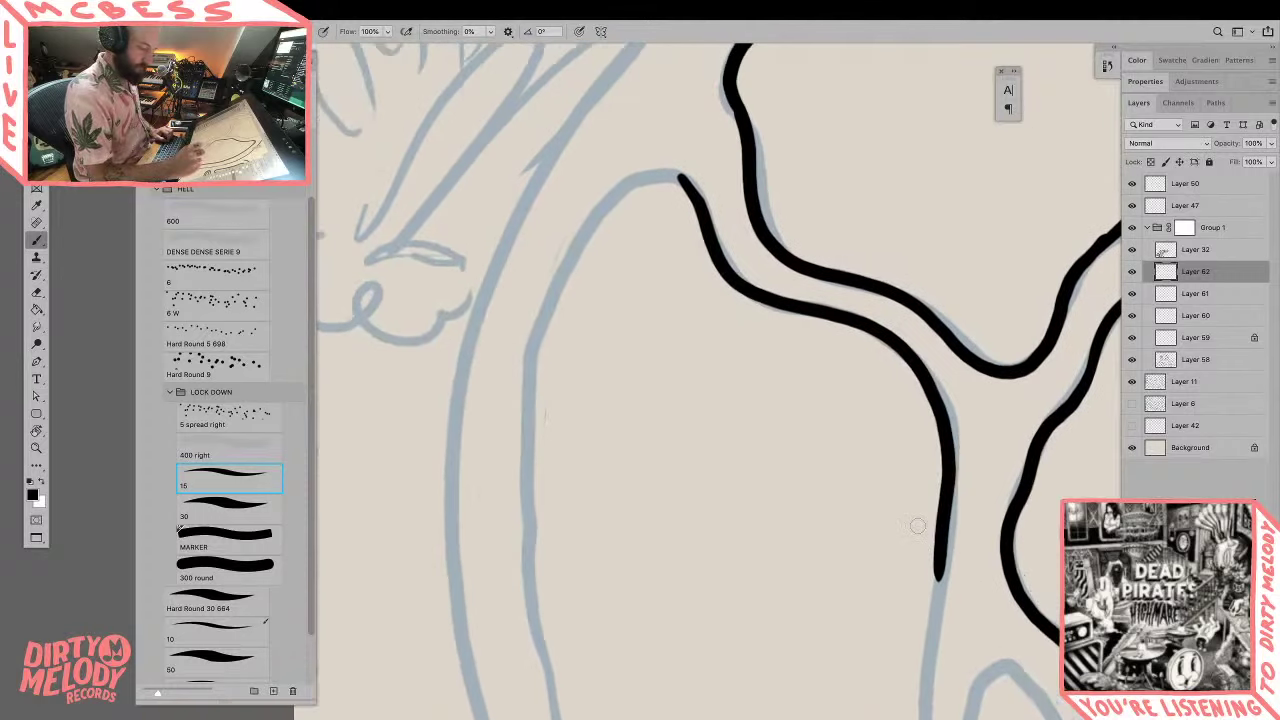
mouse_move(684, 182)
mouse_down()
mouse_move(651, 176)
mouse_move(609, 200)
mouse_move(554, 290)
mouse_move(530, 370)
mouse_move(531, 646)
mouse_up()
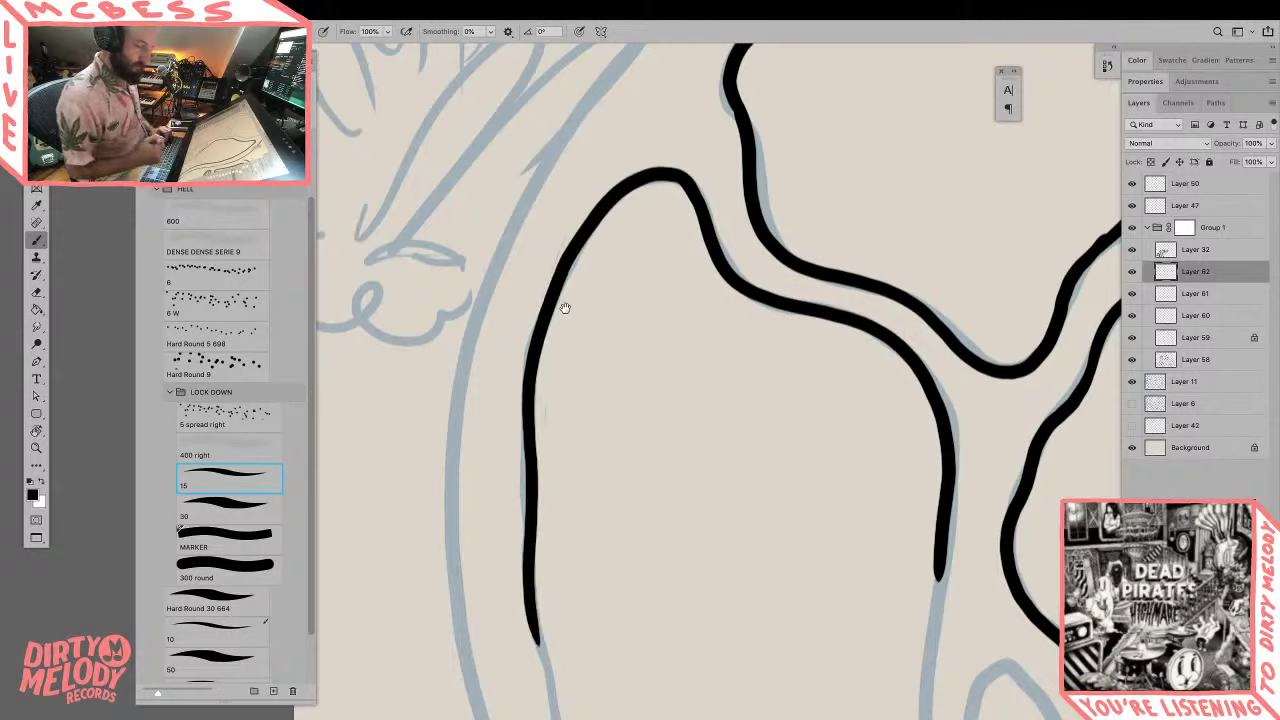
scroll(563, 306, down, 5)
mouse_move(548, 205)
mouse_down()
mouse_move(606, 410)
mouse_move(695, 540)
mouse_move(795, 650)
mouse_up()
drag(731, 578, 603, 377)
drag(683, 318, 762, 397)
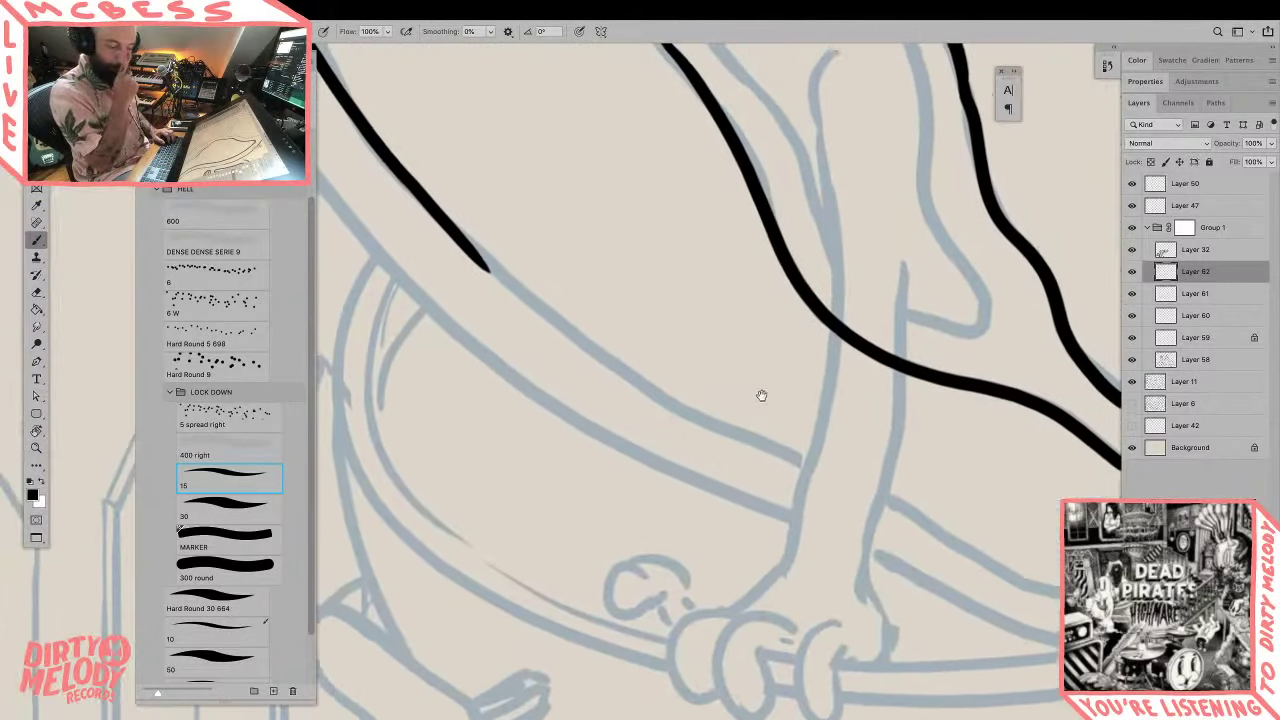
Step: Clean up the end of the back section's outer edge and extend the line past the arm to the band
key(r)
drag(891, 294, 887, 336)
key(e)
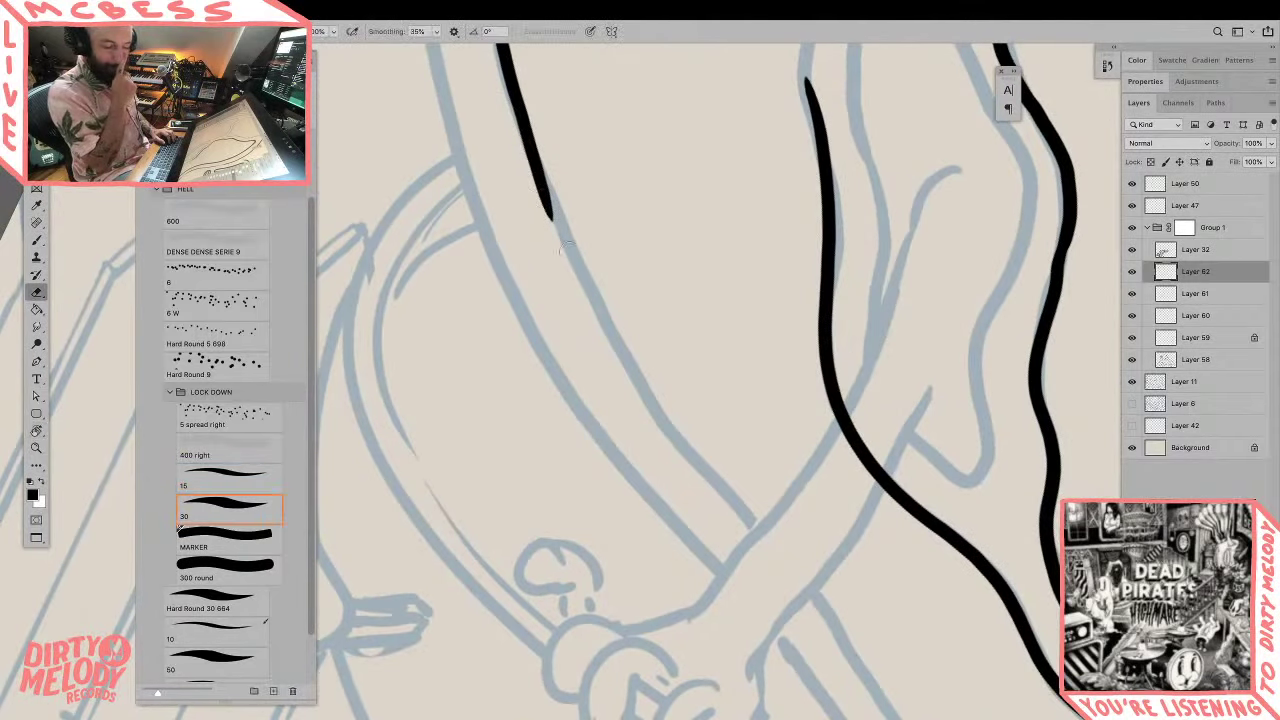
drag(510, 106, 560, 252)
key(b)
mouse_move(524, 131)
mouse_down()
mouse_move(628, 372)
mouse_move(855, 650)
mouse_up()
drag(910, 712, 647, 289)
mouse_move(593, 224)
mouse_down()
mouse_move(685, 337)
mouse_move(817, 391)
mouse_move(935, 490)
mouse_move(995, 380)
mouse_move(977, 387)
mouse_move(931, 480)
mouse_move(924, 530)
mouse_move(1030, 440)
mouse_up()
Step: Ink the steak's outer contour from the head around the back to the pot, adding short crease strokes along the top
key(z)
alt+click(1000, 385)
alt+click(1000, 385)
alt+click(966, 375)
key(r)
drag(1064, 462, 973, 480)
drag(967, 420, 942, 560)
key(z)
drag(738, 389, 820, 419)
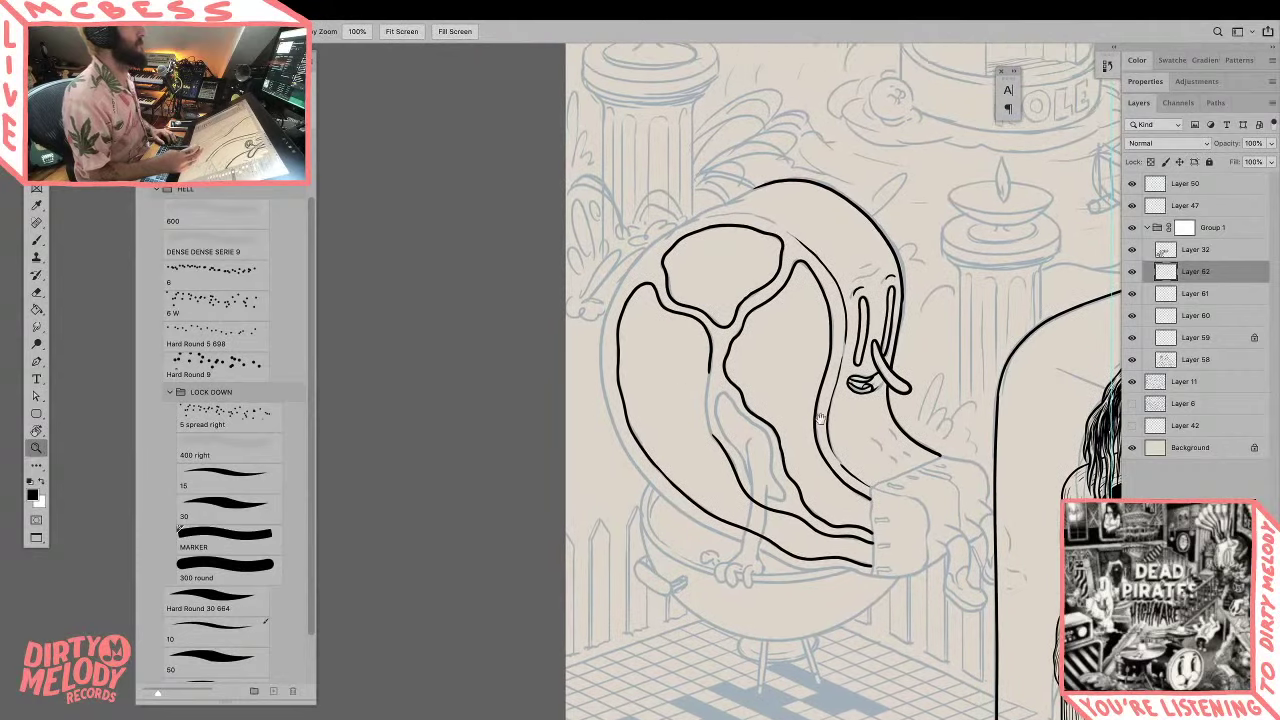
click(604, 362)
key(b)
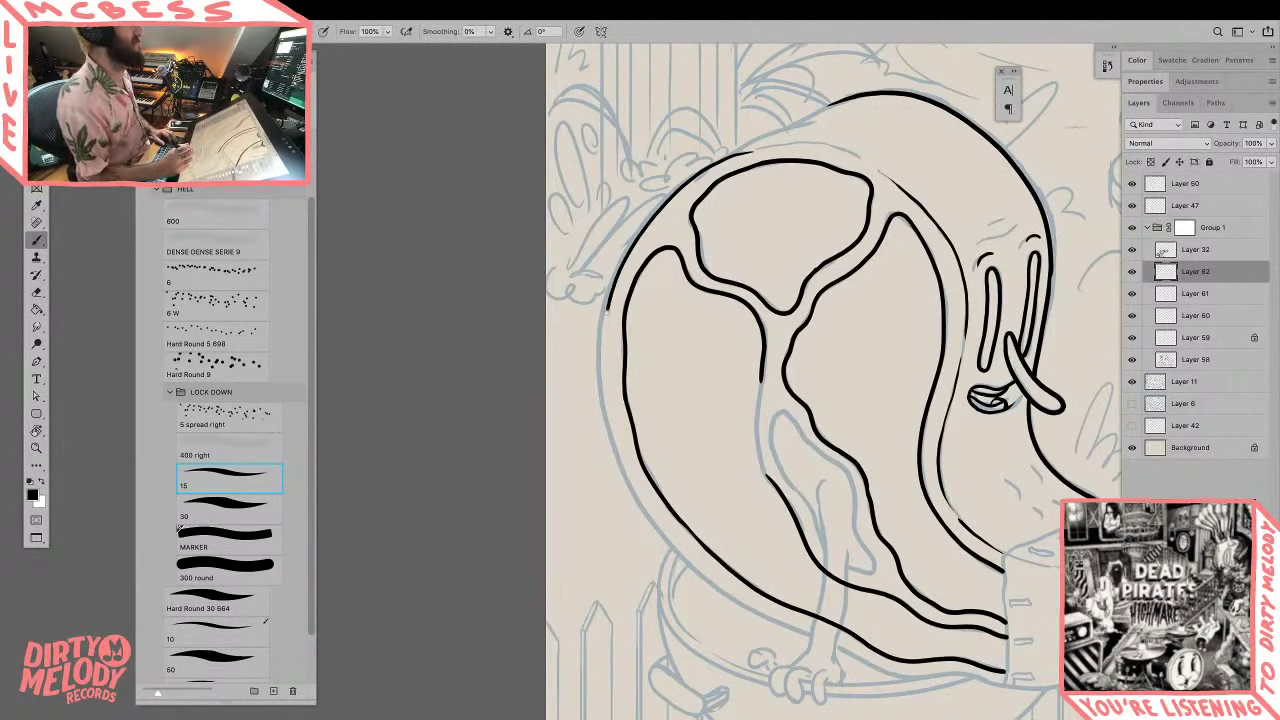
drag(615, 450, 625, 473)
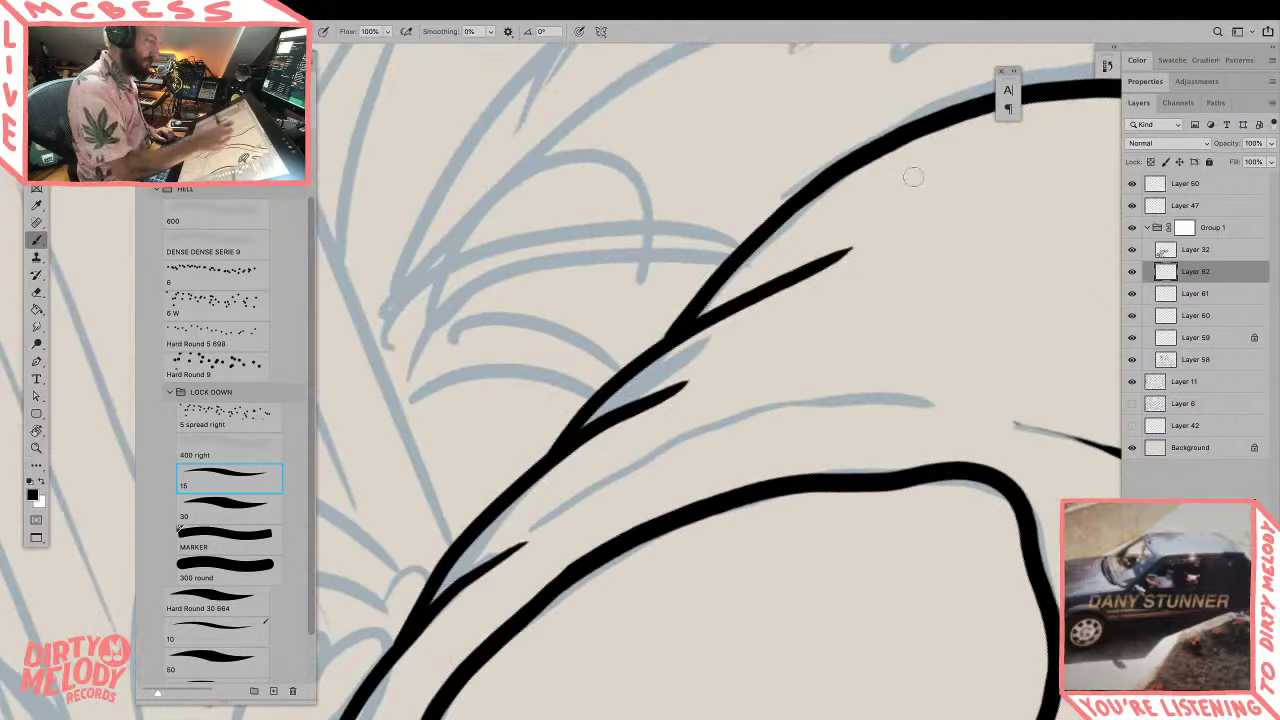
Step: Extend the back section's inner edge downward to close the gap beside the sketched arm
key(z)
drag(882, 230, 800, 232)
drag(926, 514, 842, 385)
key(r)
drag(1003, 388, 986, 516)
key(z)
click(659, 597)
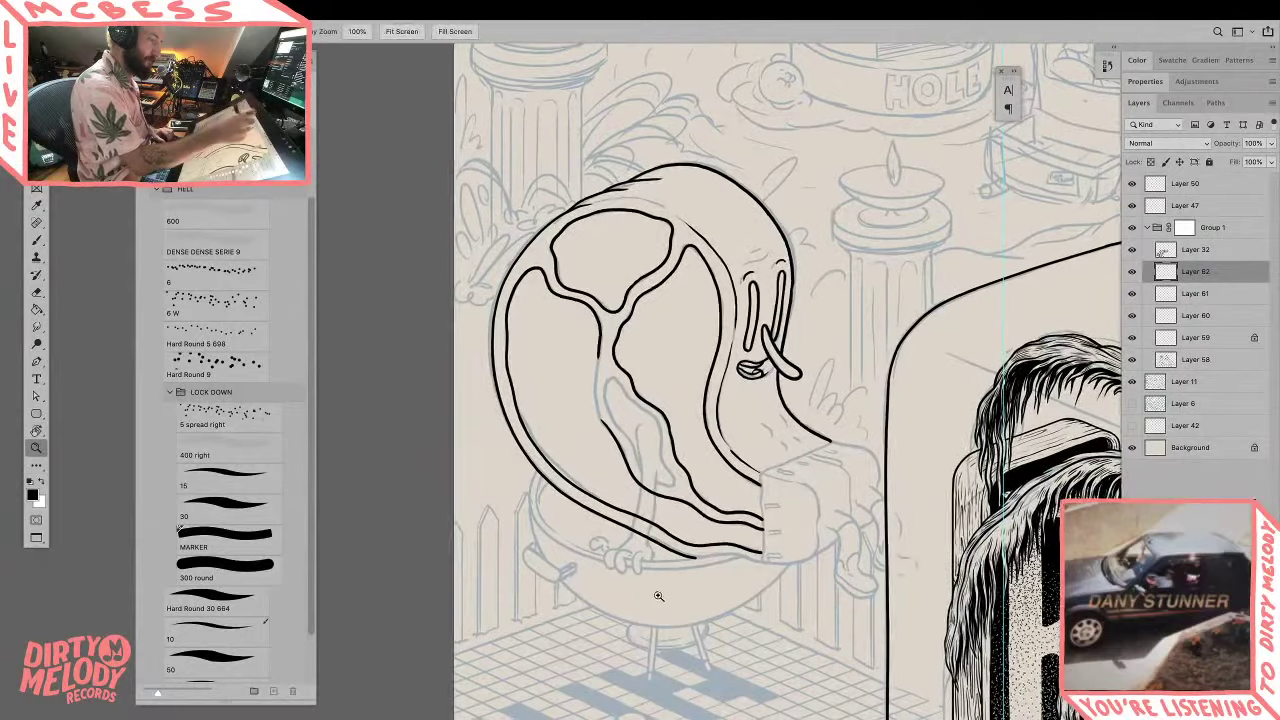
drag(661, 545, 789, 571)
drag(763, 472, 783, 626)
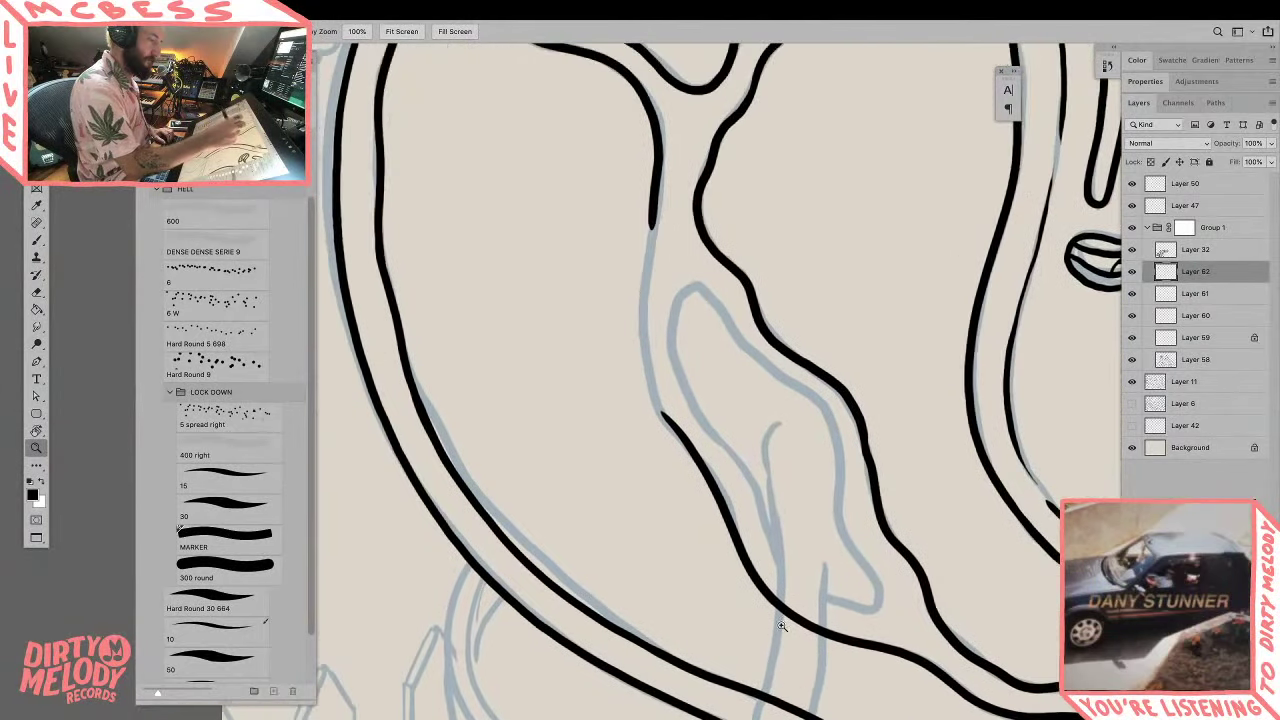
key(b)
drag(650, 234, 646, 372)
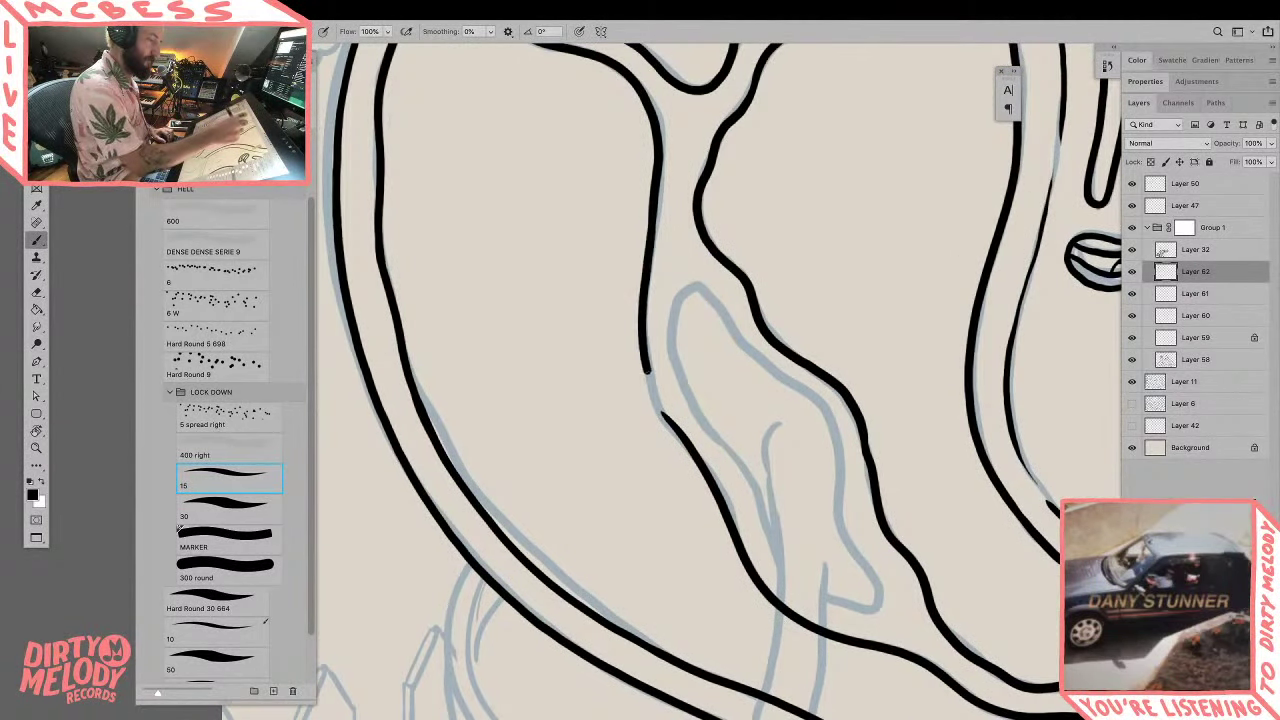
Step: Erase the inked lines where they cross the sketched forearm
scroll(746, 495, down, 5)
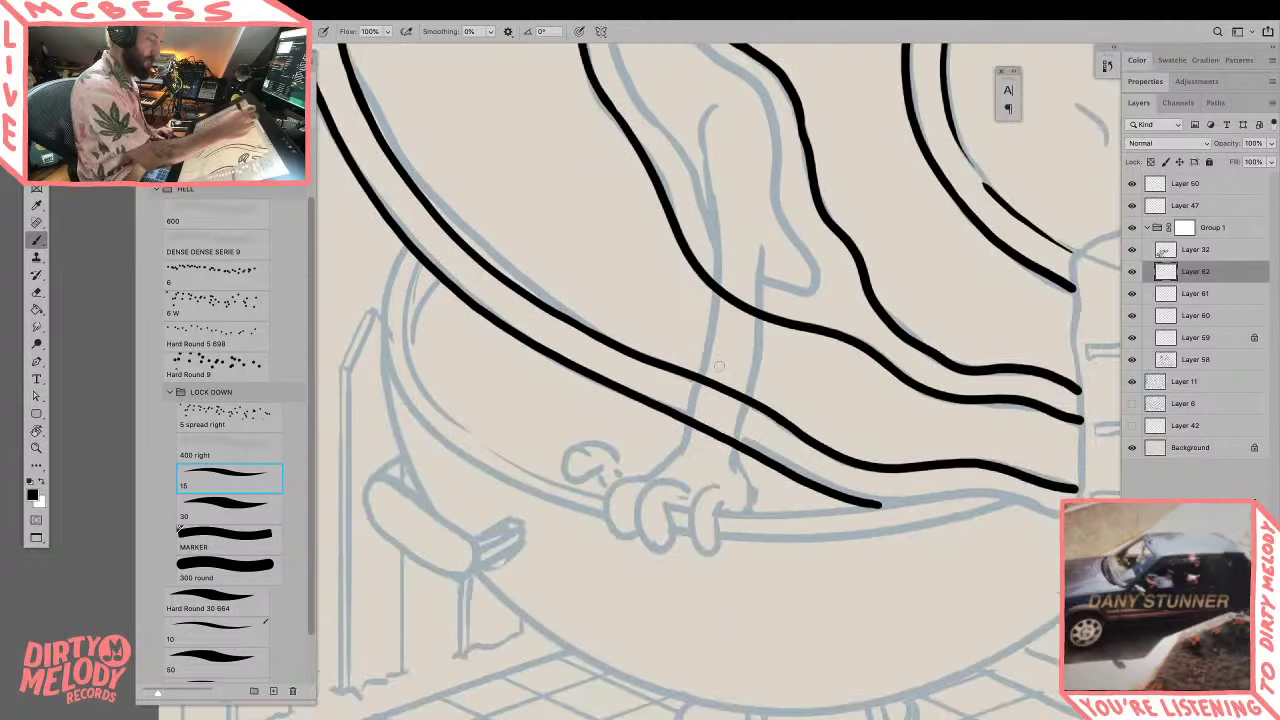
key(e)
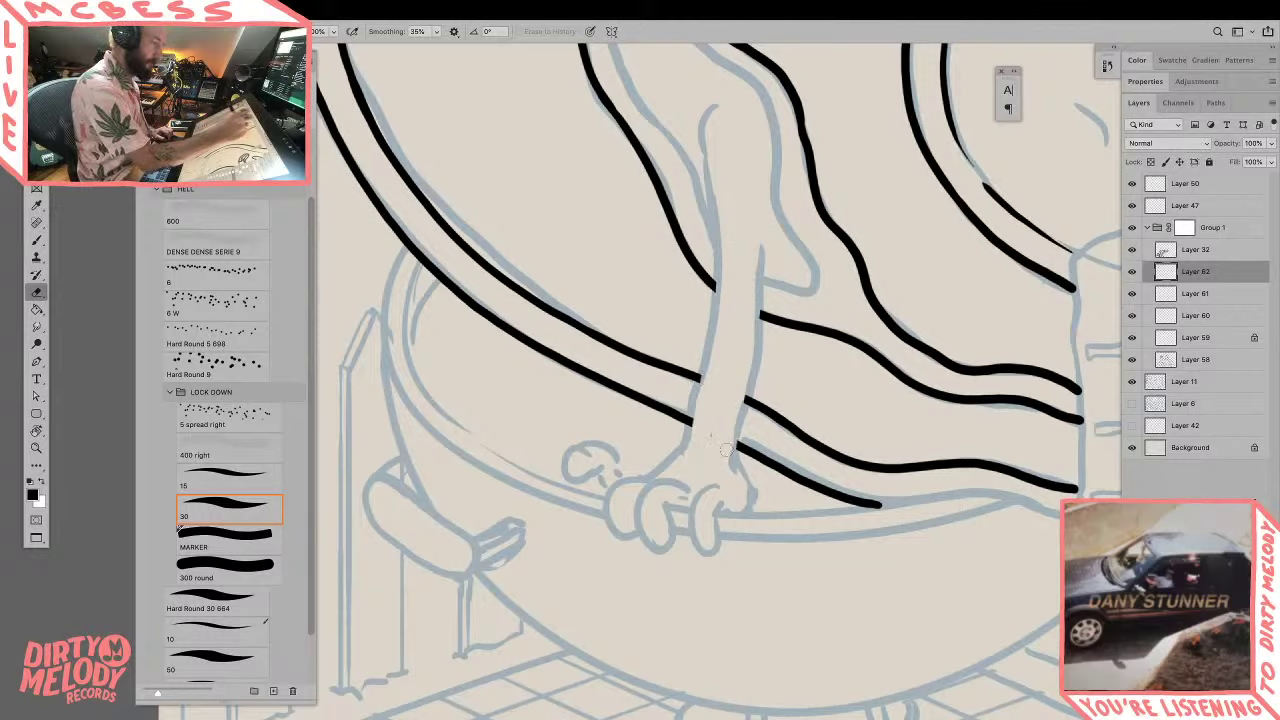
drag(746, 467, 768, 503)
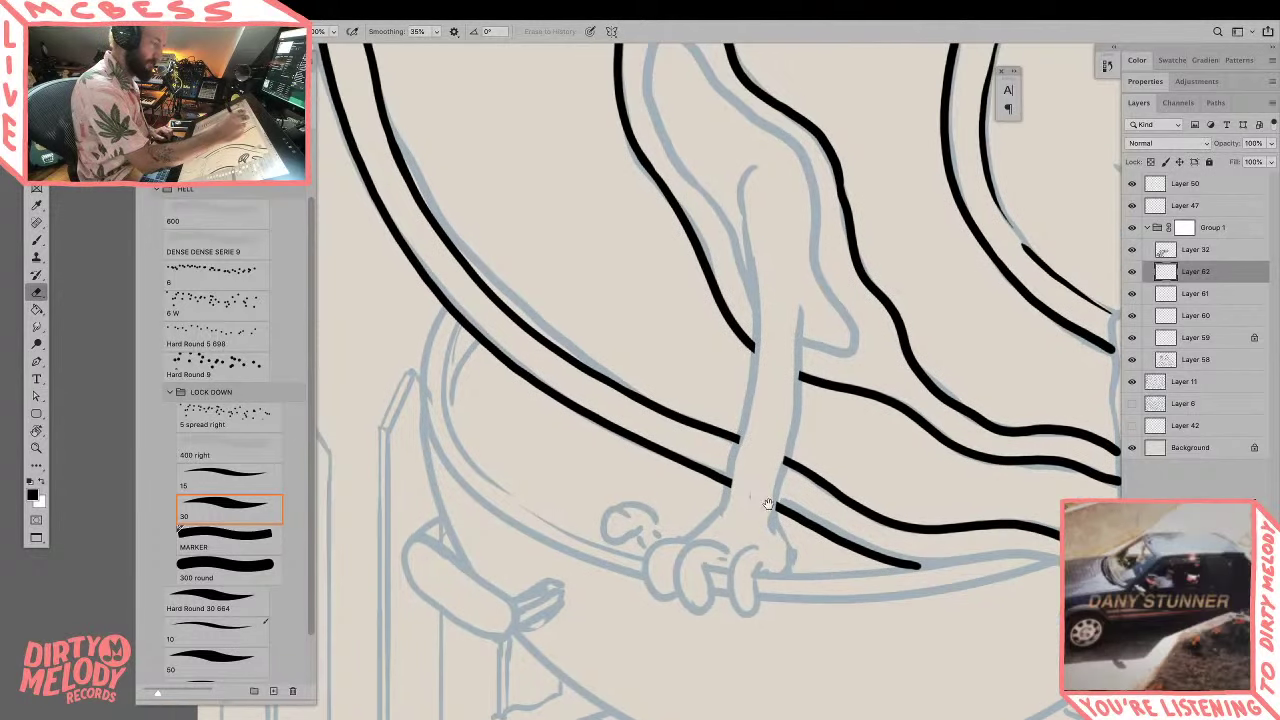
drag(882, 589, 778, 540)
Step: Ink the thin curved line between the top section and the outer contour, tapering its end with the eraser
key(z)
alt+click(801, 560)
alt+click(890, 579)
drag(903, 589, 885, 585)
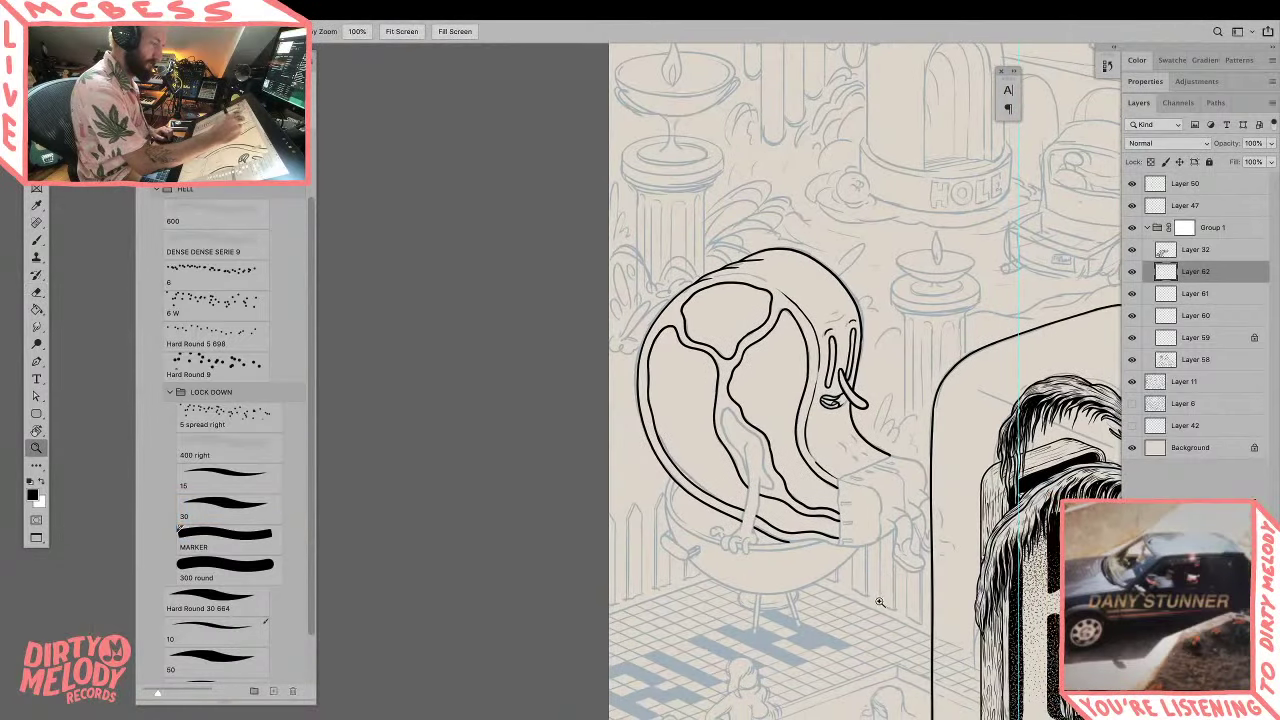
drag(938, 655, 884, 619)
key(r)
drag(914, 570, 740, 207)
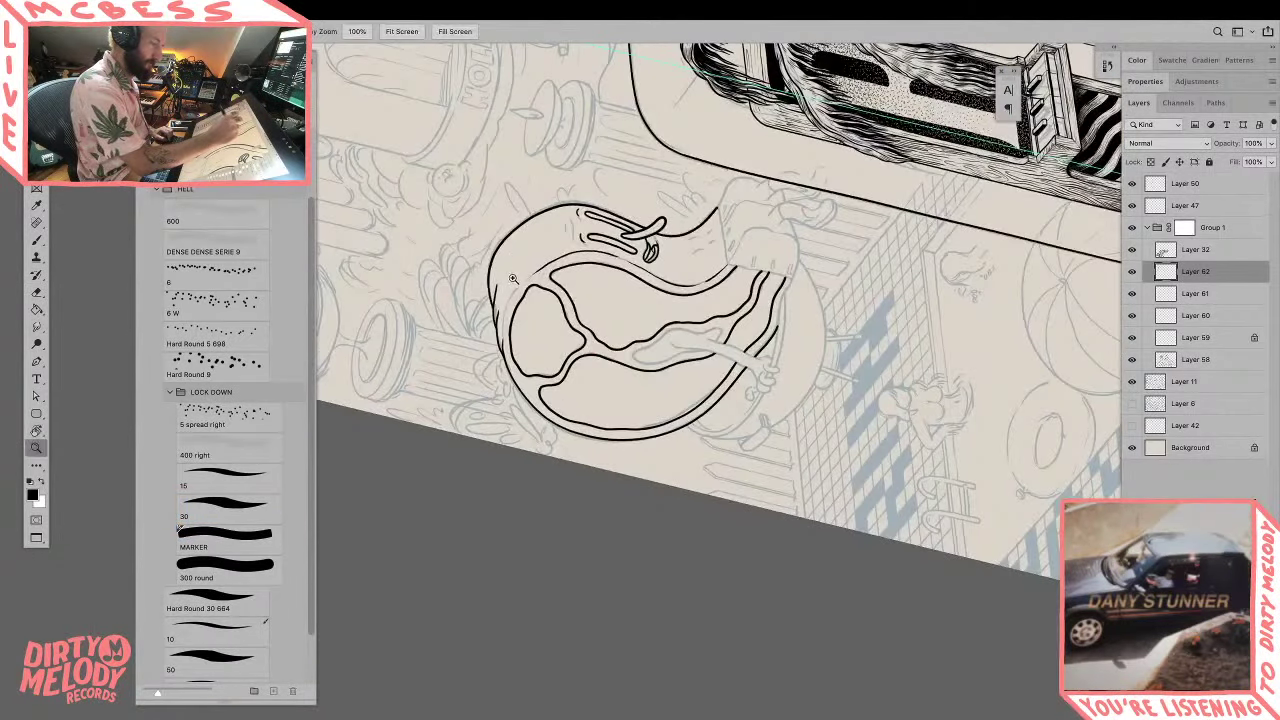
click(512, 278)
key(b)
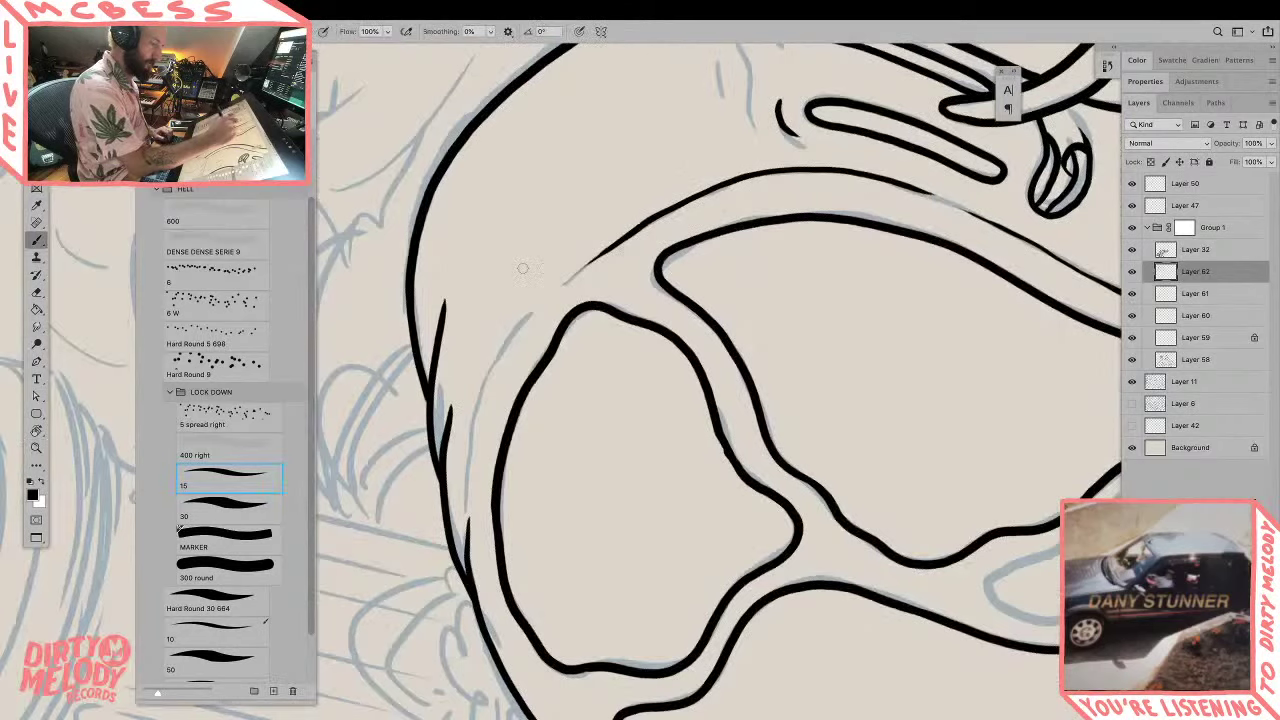
mouse_move(470, 462)
mouse_down()
mouse_move(483, 403)
mouse_move(512, 338)
mouse_up()
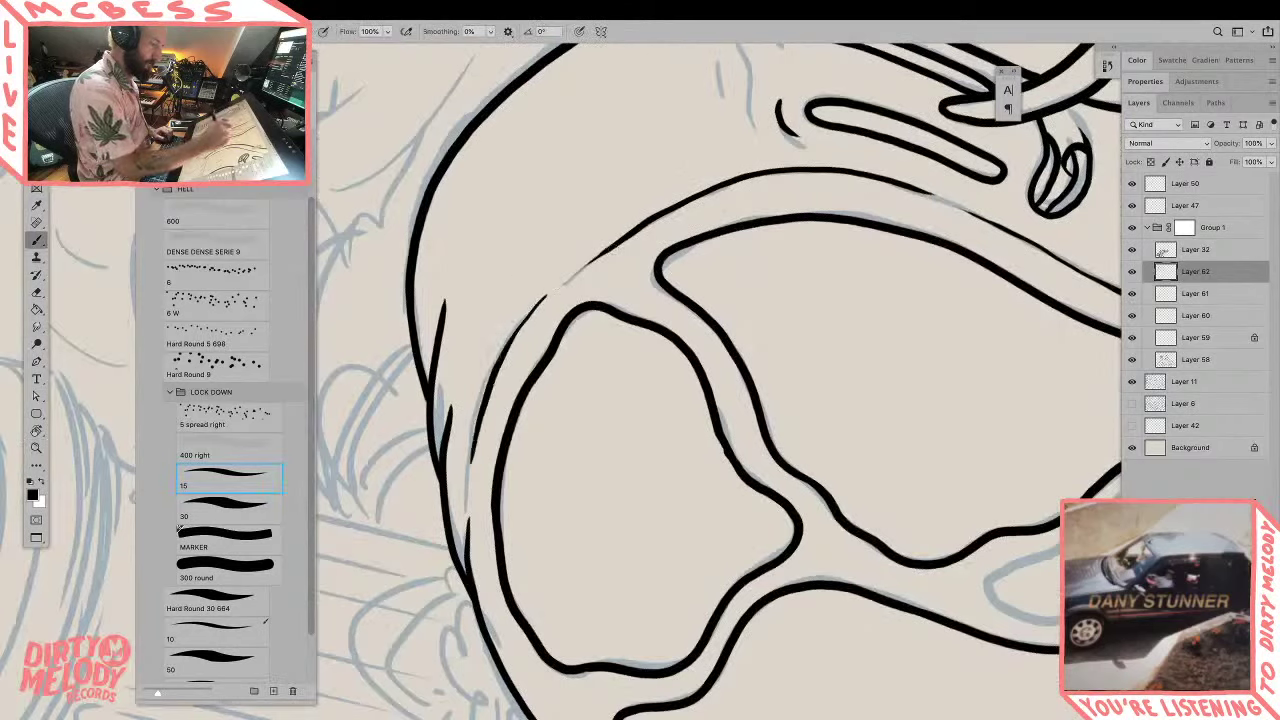
key(e)
drag(545, 297, 502, 352)
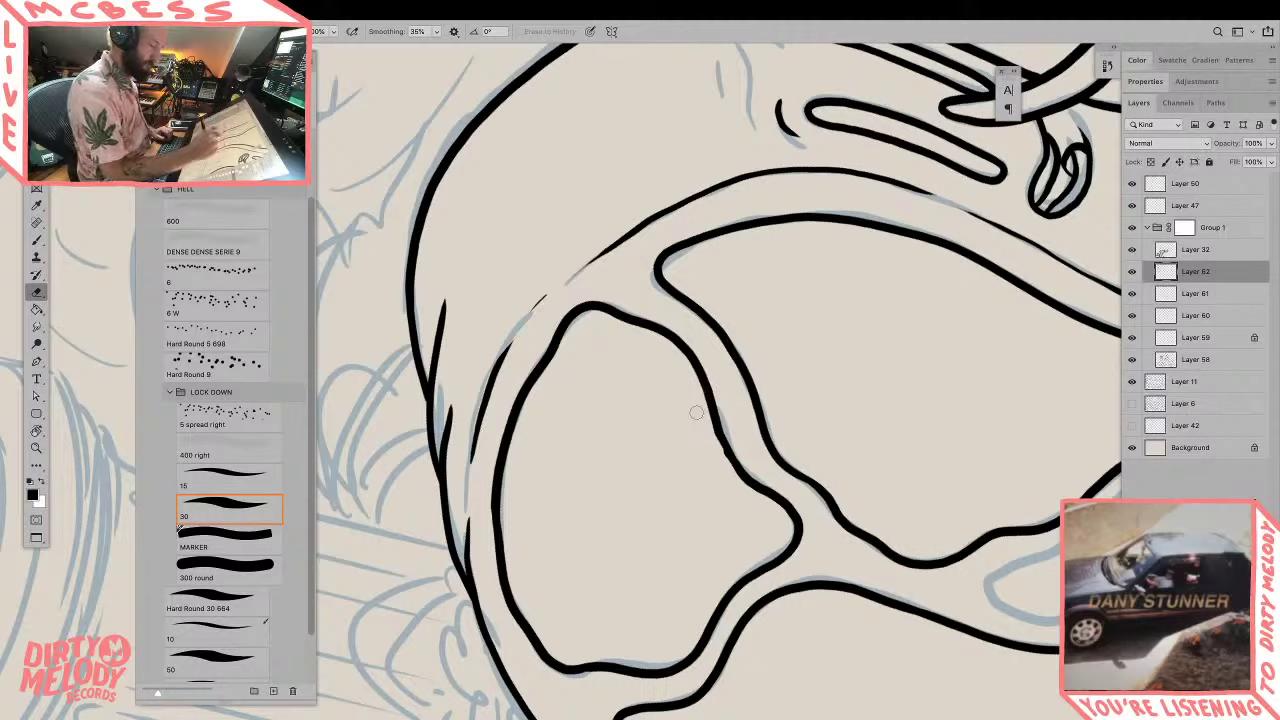
Step: Ink short tapering crease strokes on the steak's head, between its top edge and the eyes
key(z)
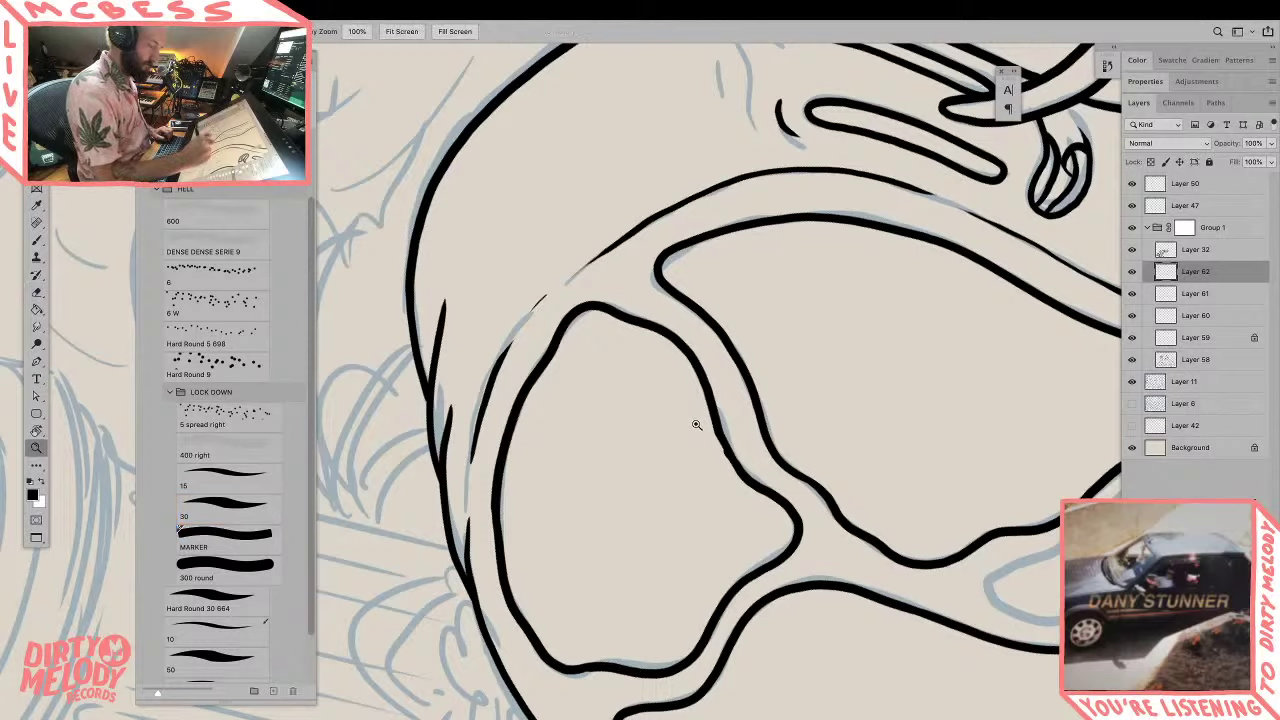
alt+click(696, 418)
key(r)
drag(700, 390, 763, 480)
key(z)
click(729, 485)
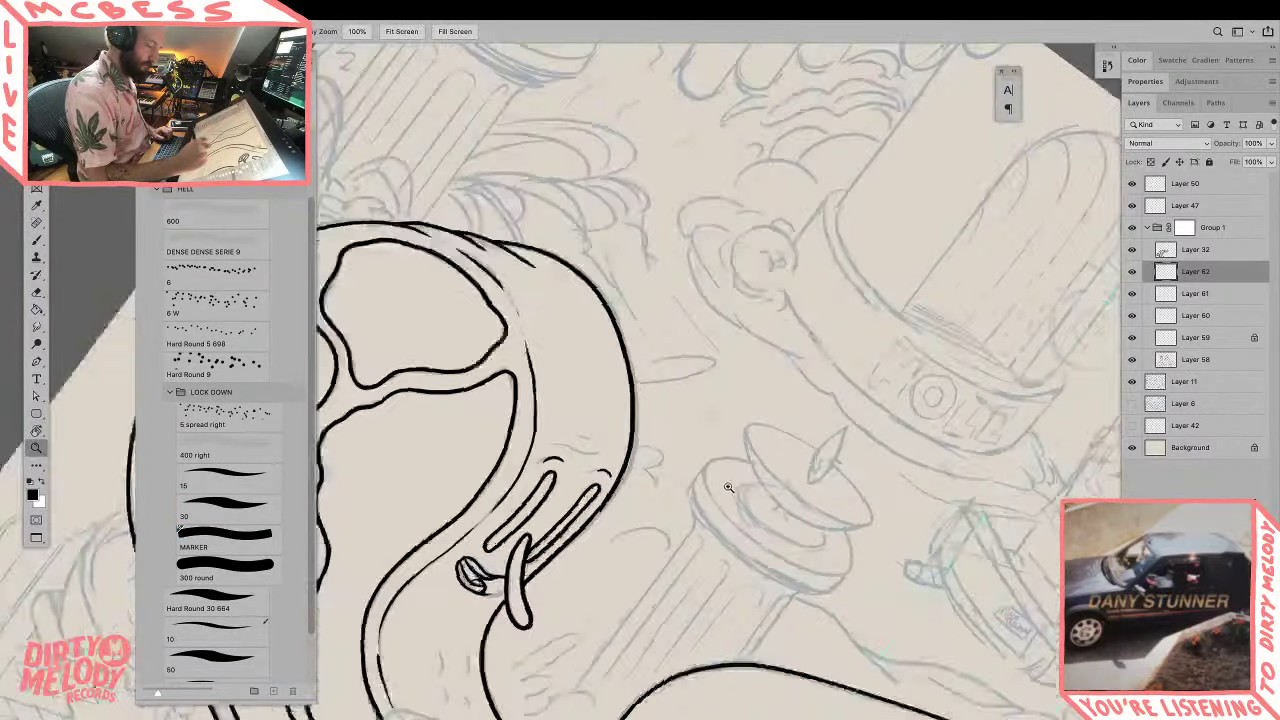
drag(450, 244, 678, 326)
key(b)
drag(573, 202, 610, 318)
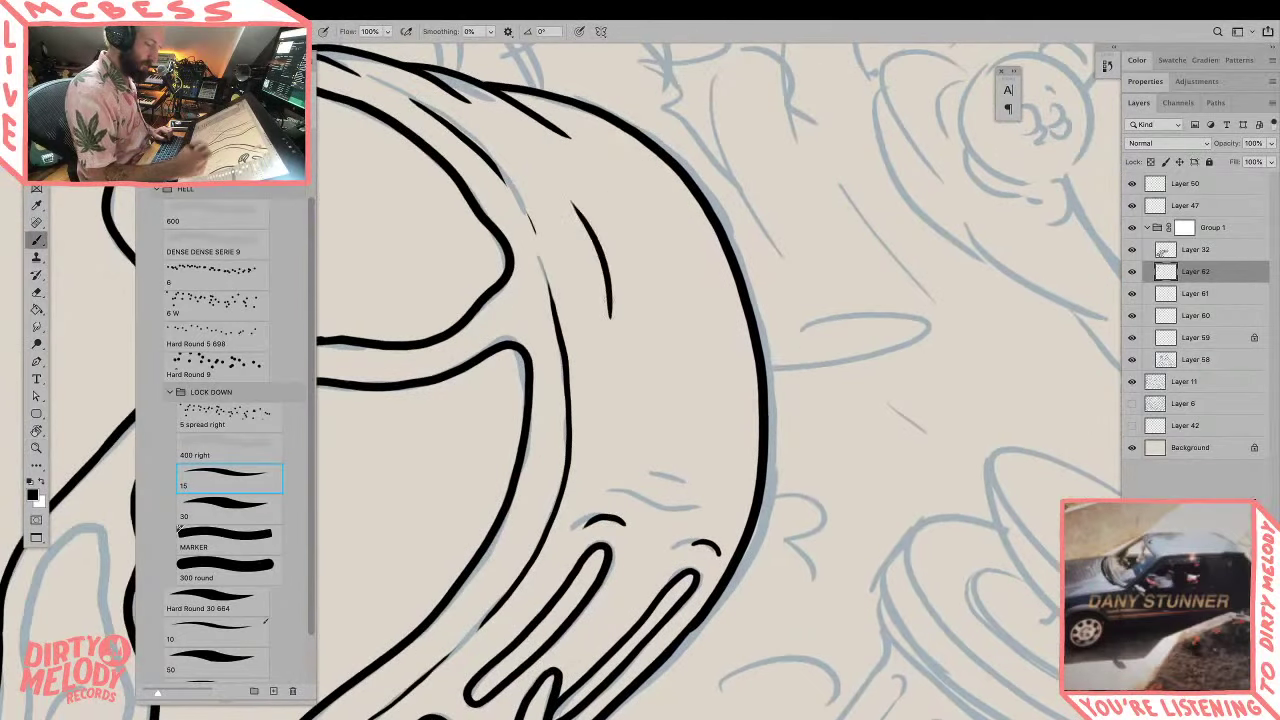
drag(608, 273, 645, 353)
drag(687, 288, 702, 398)
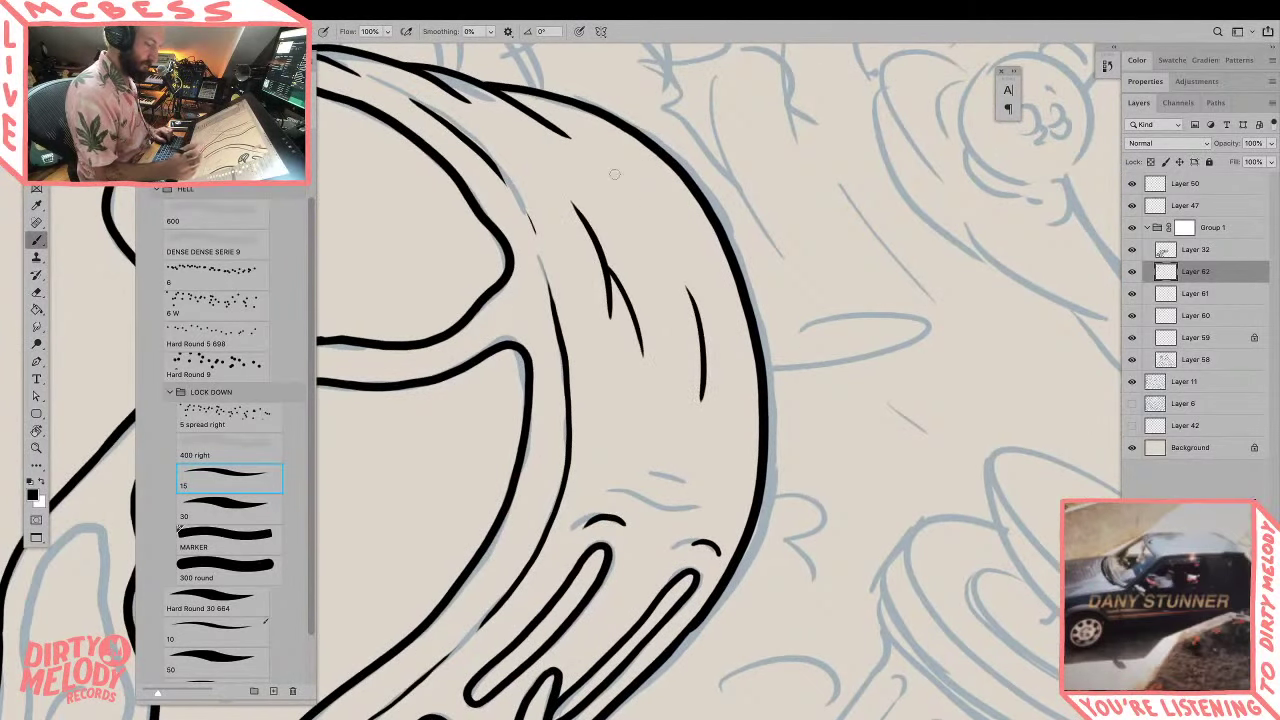
mouse_move(615, 174)
mouse_down()
mouse_move(655, 228)
mouse_move(575, 254)
mouse_up()
Step: Add a new layer directly above the steak's ink layer for the pot's rim
key(z)
key(r)
mouse_move(845, 508)
mouse_down()
mouse_move(821, 317)
mouse_move(870, 396)
mouse_move(872, 383)
mouse_up()
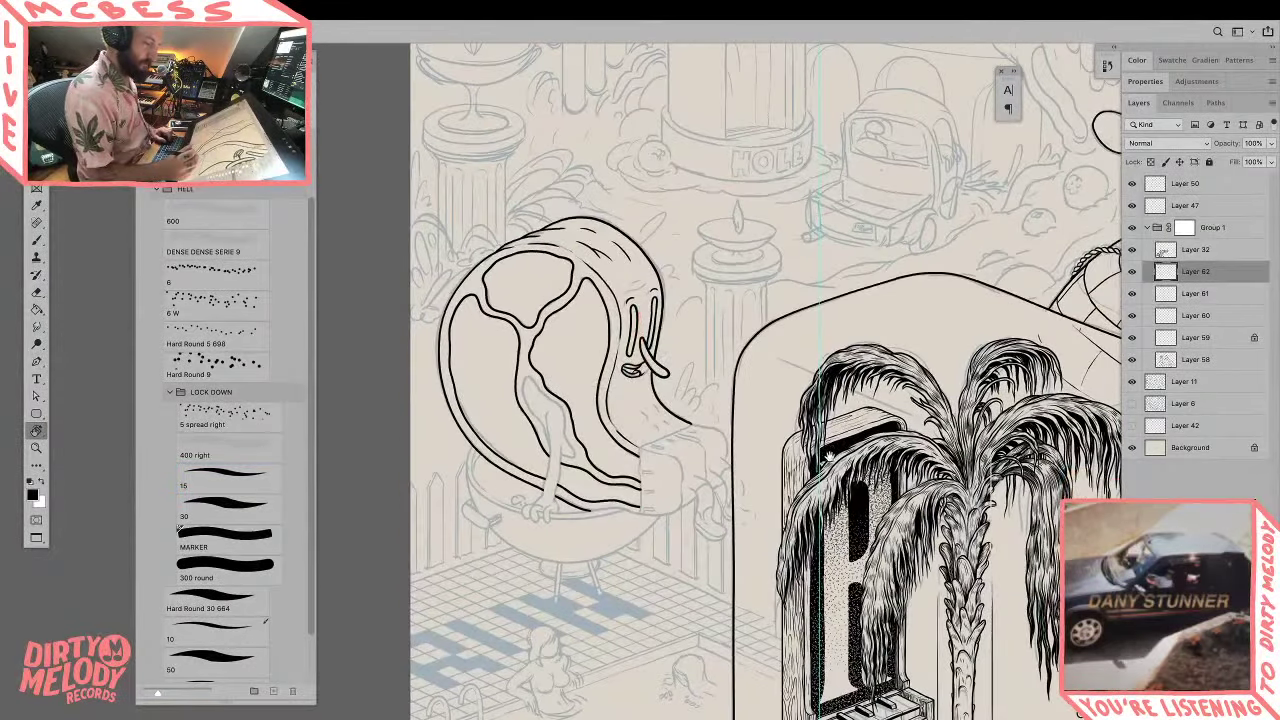
drag(782, 491, 862, 465)
key(z)
drag(704, 499, 795, 572)
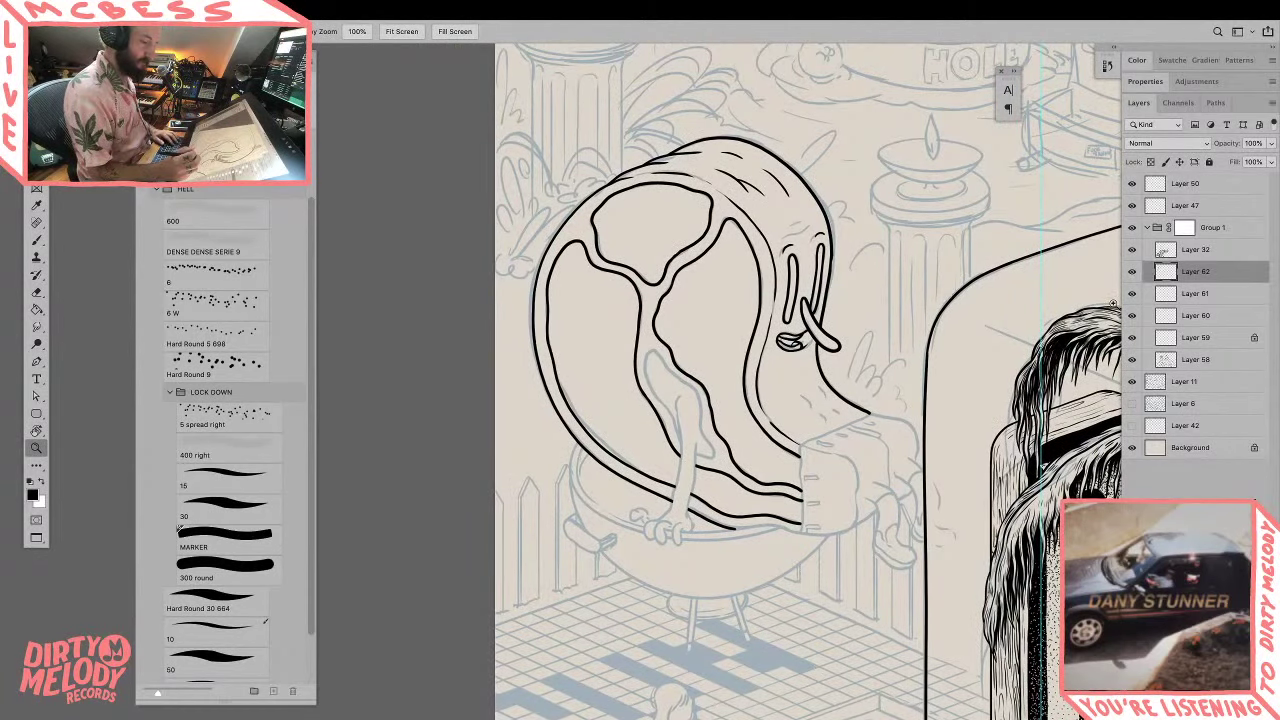
key(ctrl+shift+n)
key(Return)
key(h)
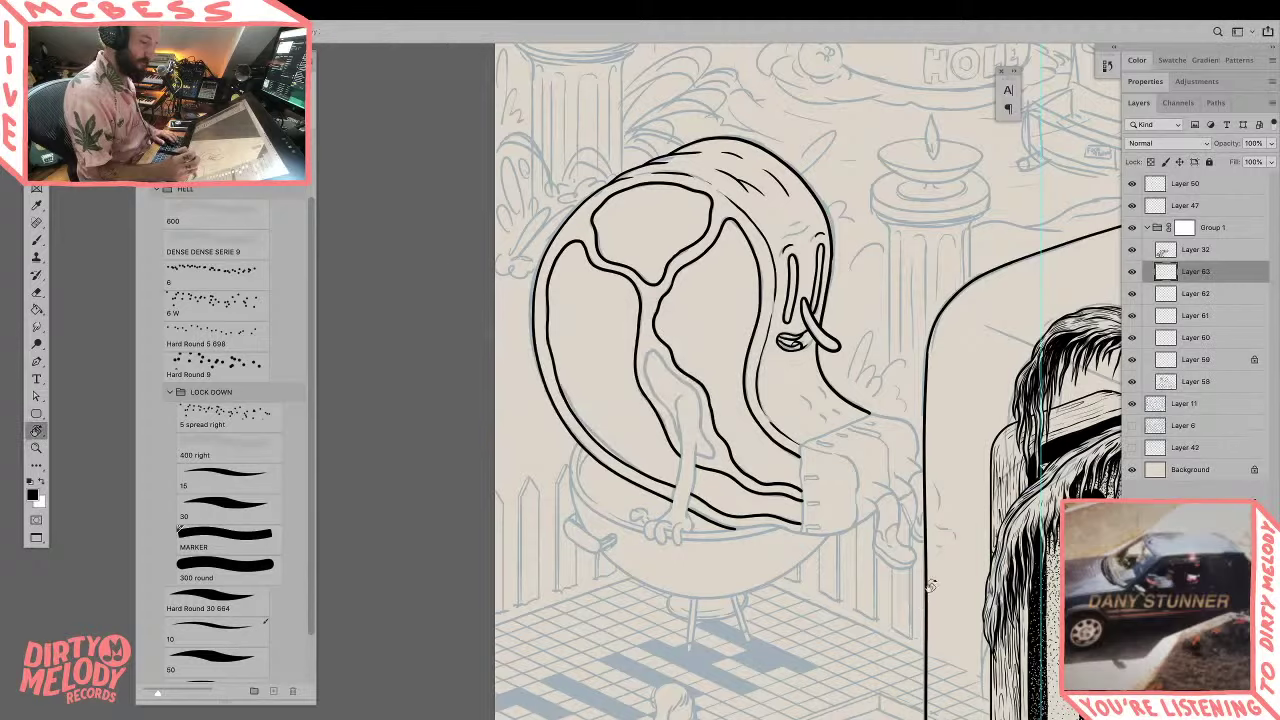
Step: Try to ink the outer edge of the pot's rim in one long curve beneath the hand
drag(931, 586, 990, 450)
key(z)
click(824, 538)
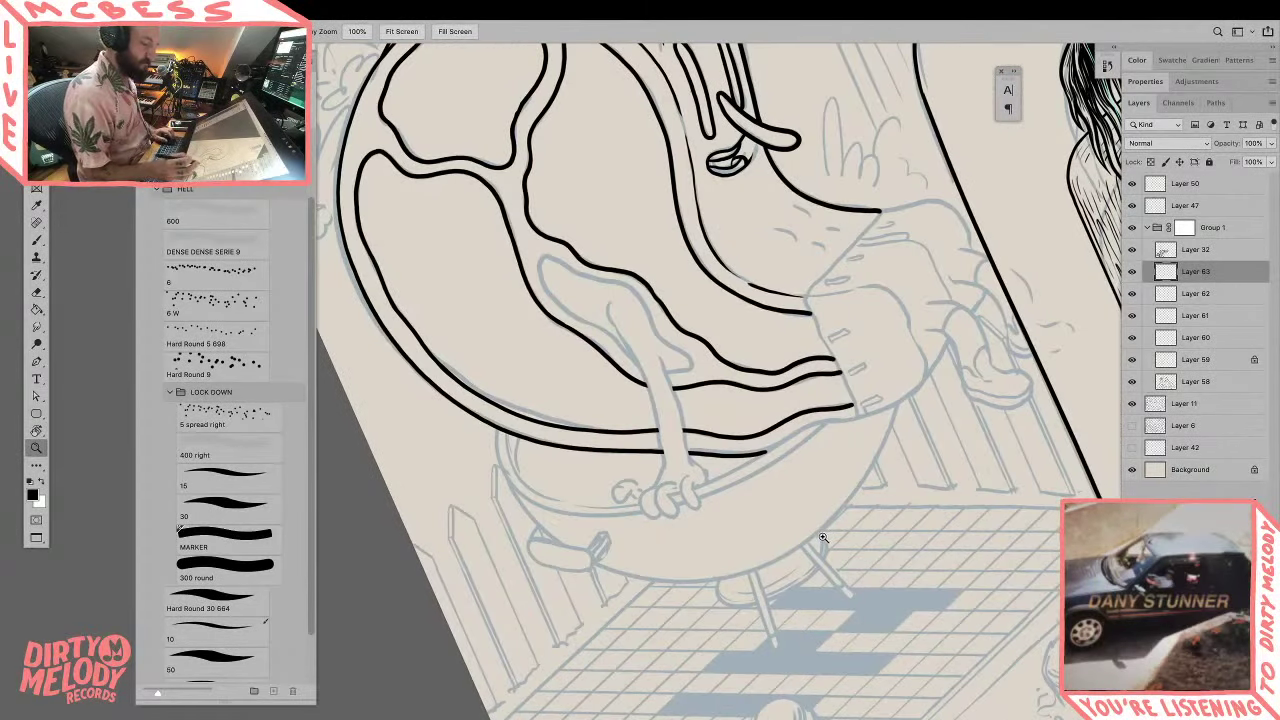
click(229, 478)
mouse_move(497, 420)
mouse_down()
mouse_move(568, 515)
mouse_move(900, 372)
mouse_up()
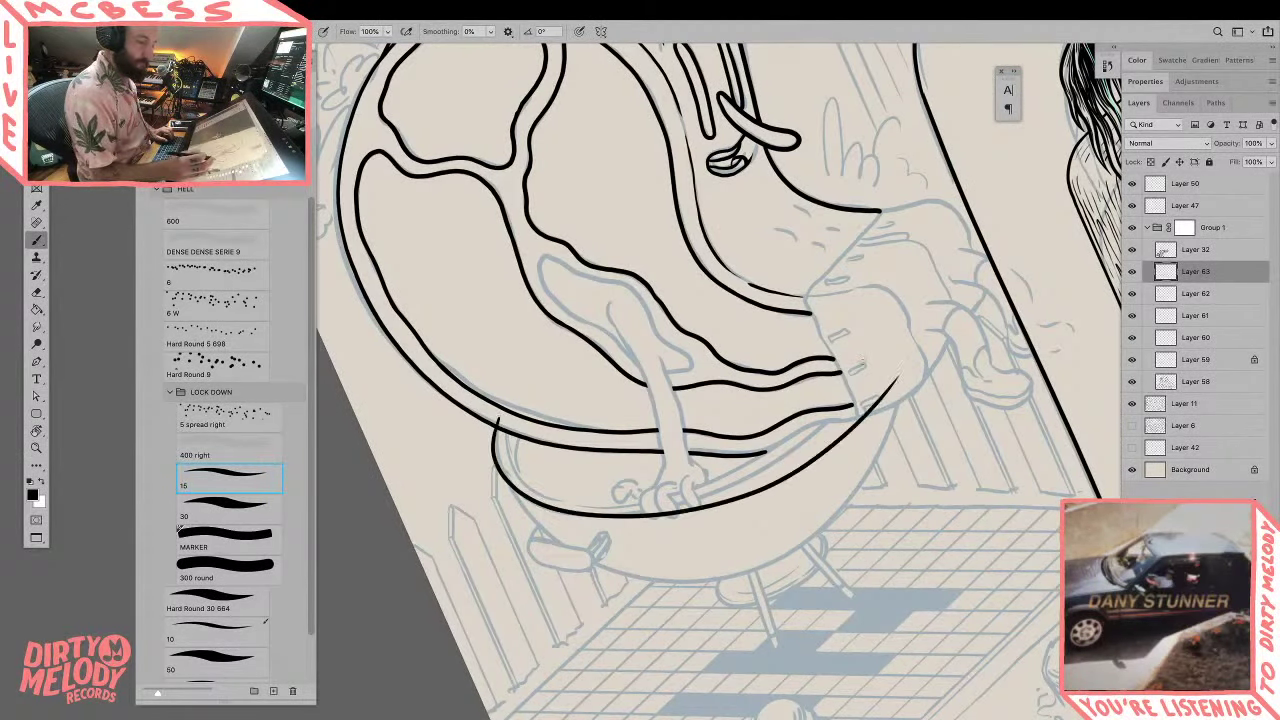
key(z)
click(628, 480)
key(ctrl+z)
Step: Ink the outer edge of the pot's rim as one long curve from behind the steak, past the hand, toward the cloth
key(r)
drag(927, 328, 518, 615)
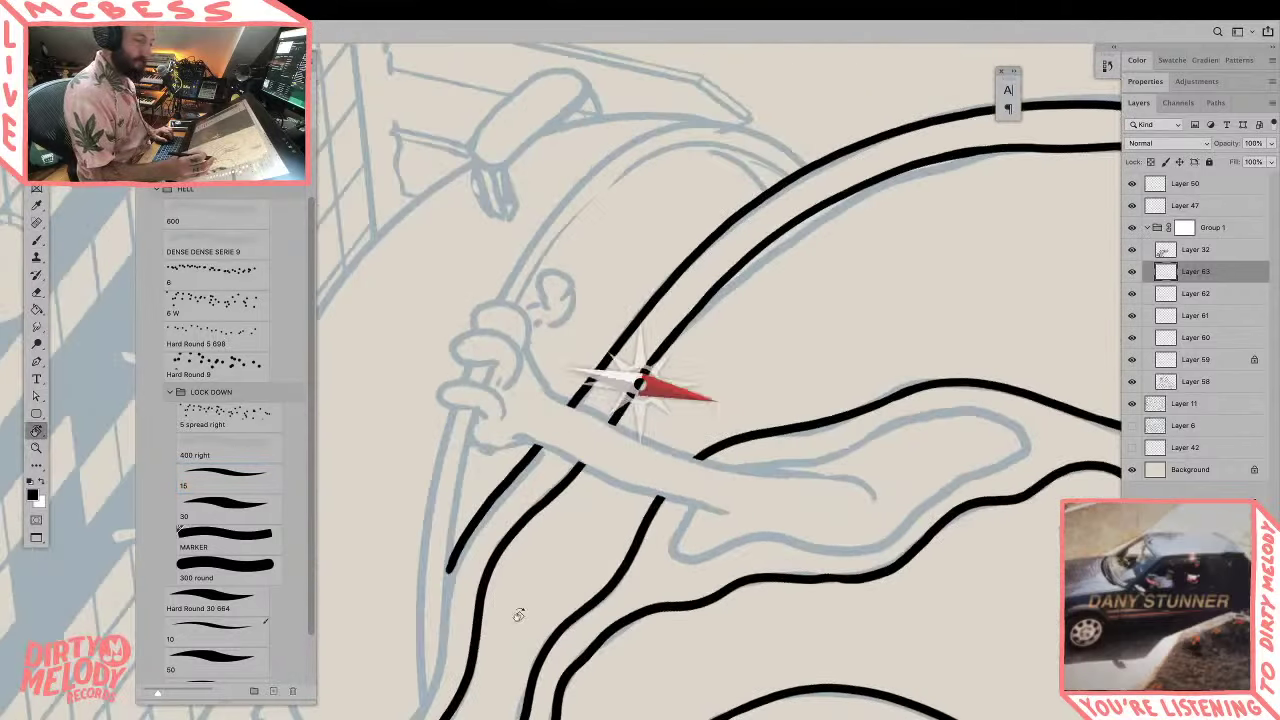
key(space)
mouse_move(634, 494)
mouse_down()
mouse_move(743, 434)
mouse_move(738, 450)
mouse_up()
key(b)
mouse_move(526, 660)
mouse_down()
mouse_move(560, 383)
mouse_move(945, 222)
mouse_up()
key(r)
mouse_move(856, 492)
mouse_down()
mouse_move(634, 390)
mouse_move(626, 410)
mouse_move(623, 400)
mouse_move(952, 408)
mouse_up()
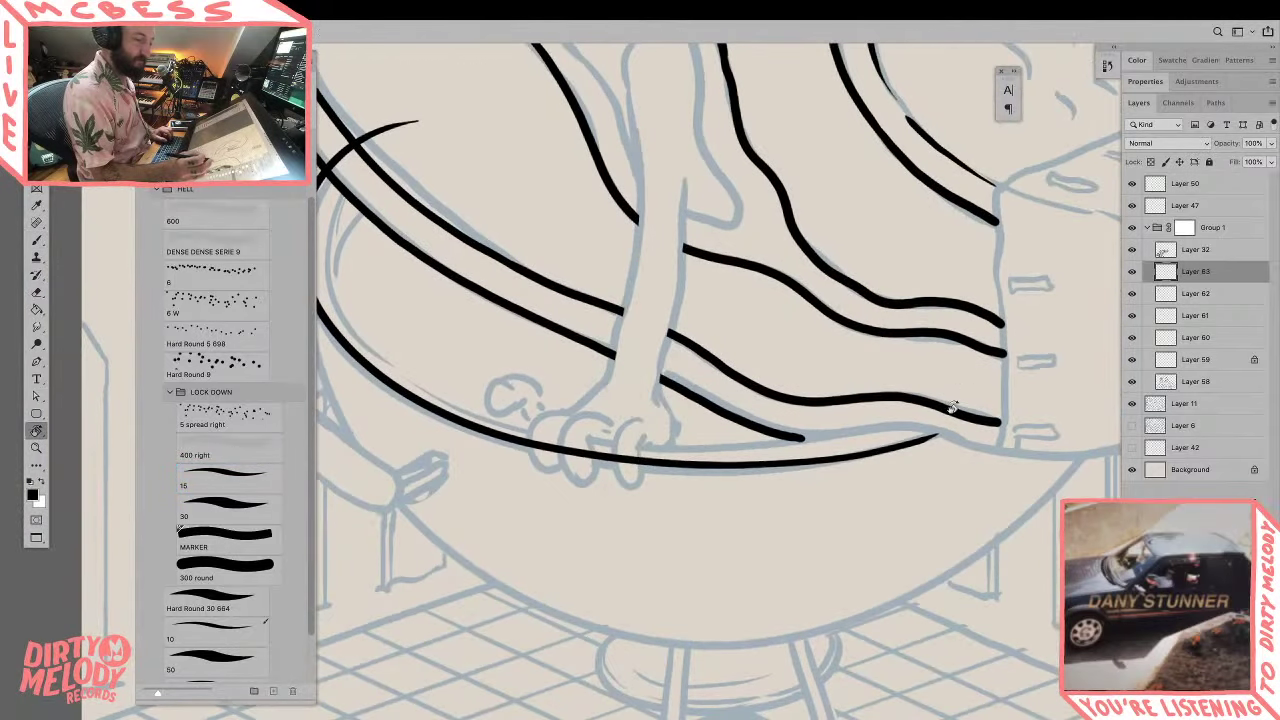
Step: Ink the inner edge of the pot's rim parallel to the outer one, redrawing the stroke to meet the steak's lower contour
key(z)
alt+click(914, 505)
key(v)
mouse_move(916, 509)
mouse_down()
mouse_move(850, 545)
mouse_move(711, 555)
mouse_up()
key(r)
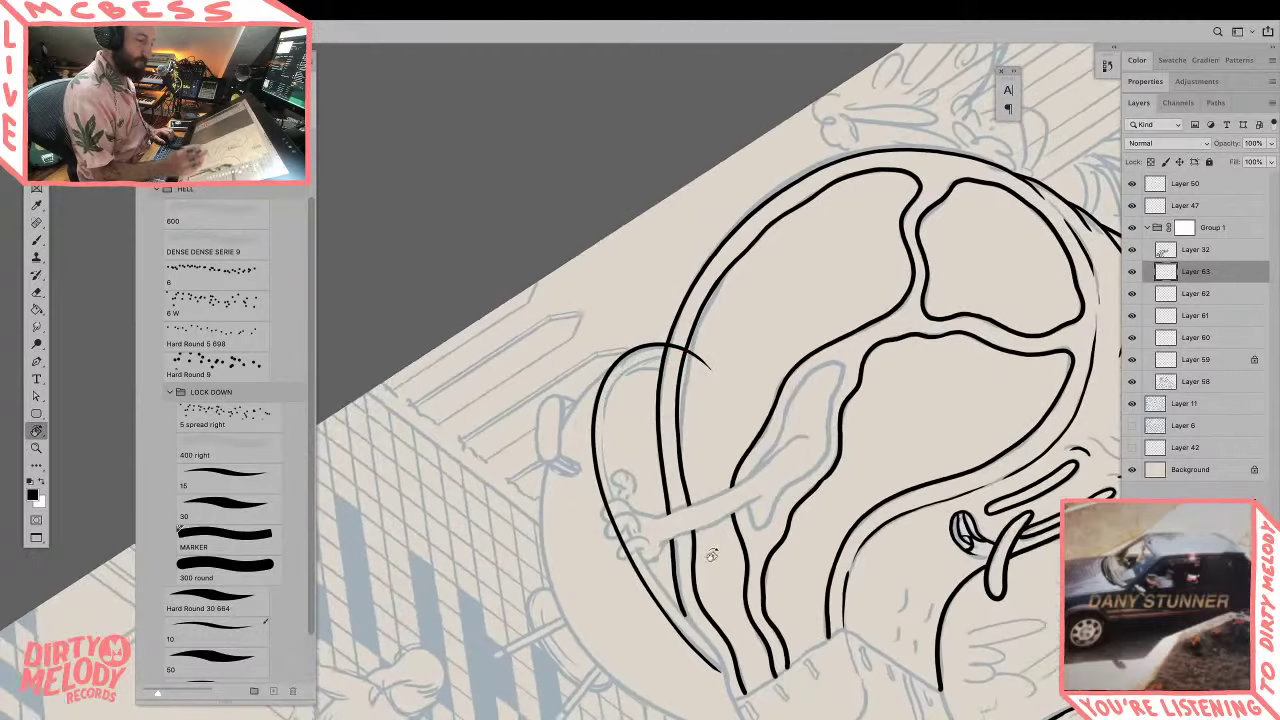
key(z)
click(626, 510)
key(b)
mouse_move(707, 197)
mouse_down()
mouse_move(640, 213)
mouse_move(594, 272)
mouse_move(582, 368)
mouse_move(608, 484)
mouse_move(699, 676)
mouse_up()
drag(690, 597, 699, 584)
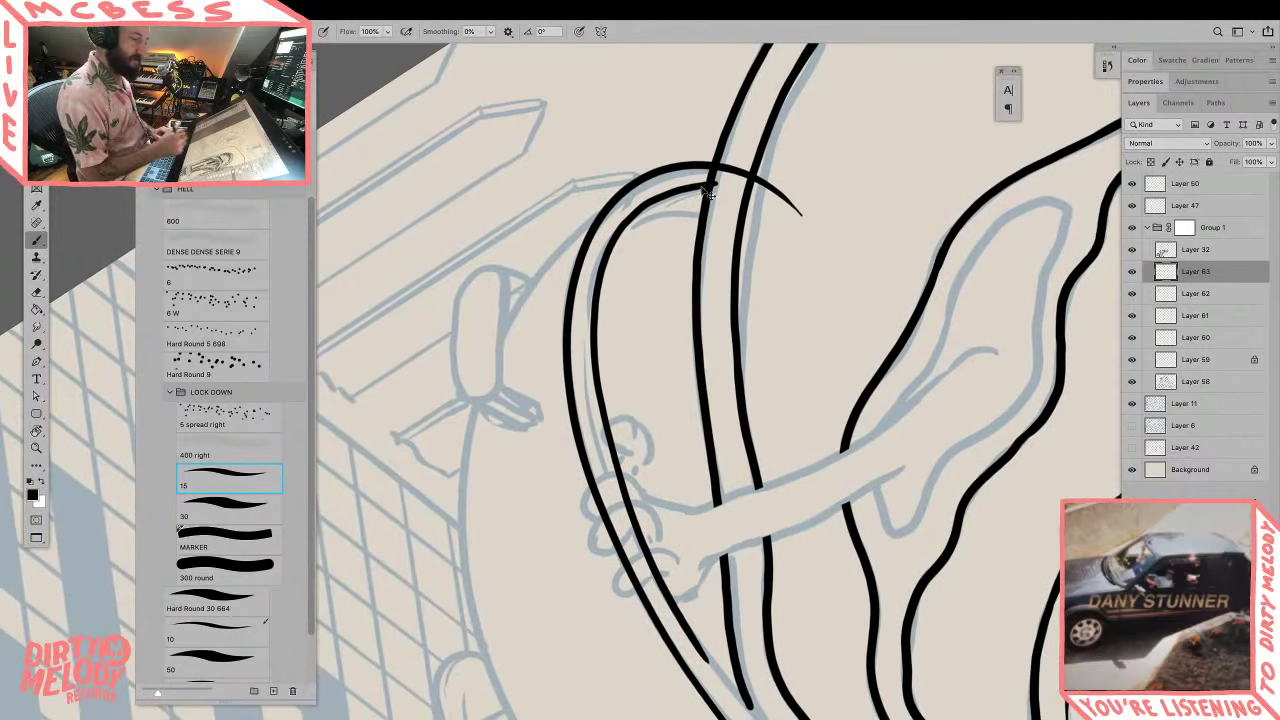
key(ctrl+z)
mouse_move(706, 186)
mouse_down()
mouse_move(602, 248)
mouse_move(588, 448)
mouse_move(750, 712)
mouse_up()
Step: Erase the end of the outer rim line that overshoots into the steak's back
key(r)
drag(782, 595, 883, 303)
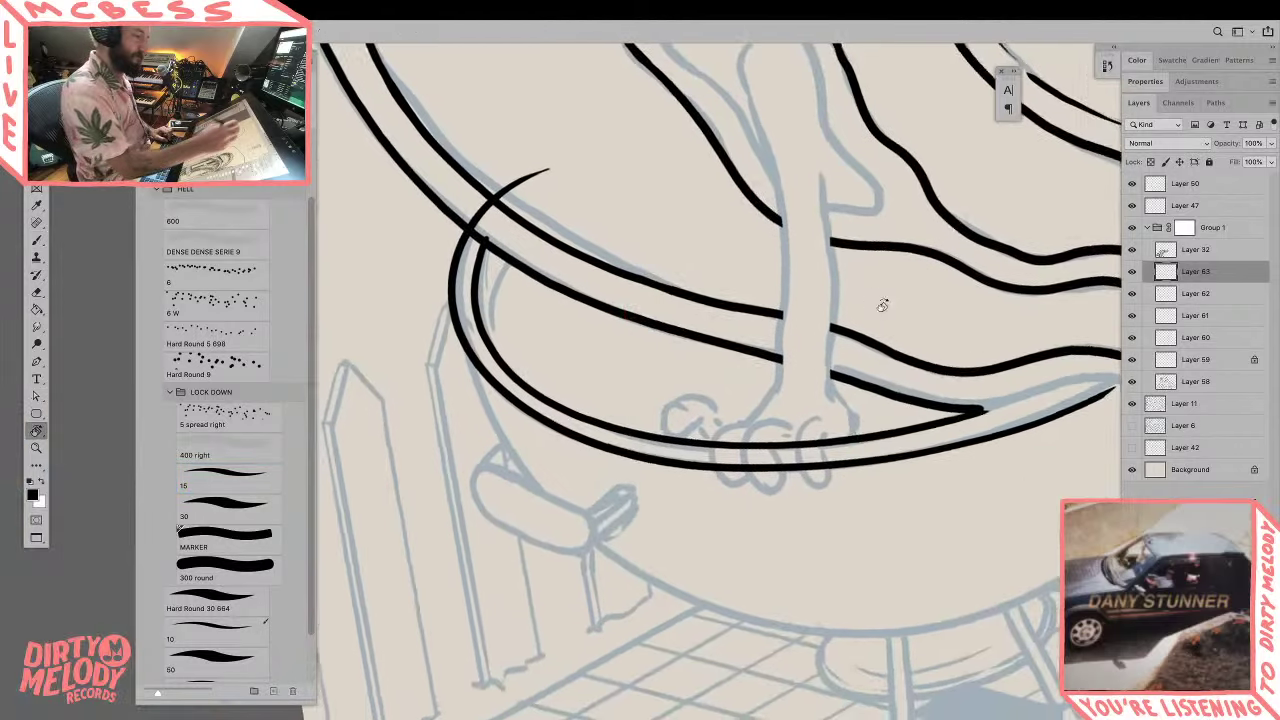
drag(720, 257, 851, 417)
key(e)
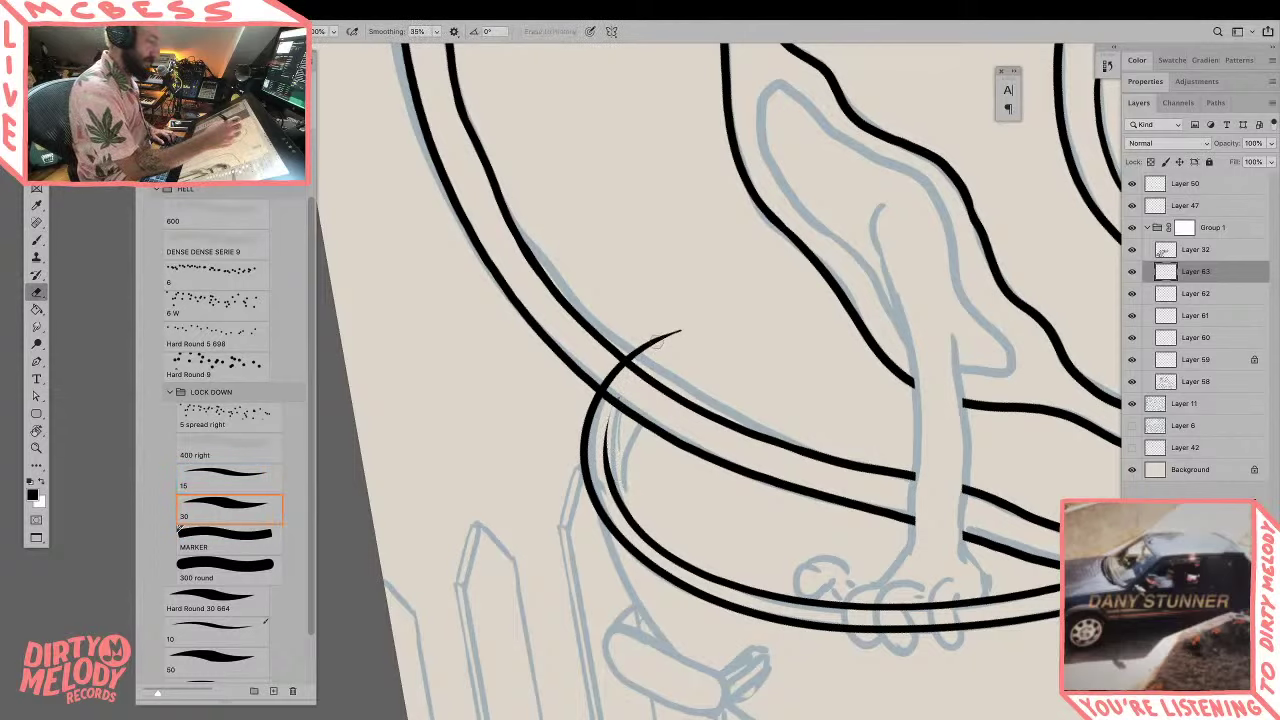
drag(600, 390, 680, 332)
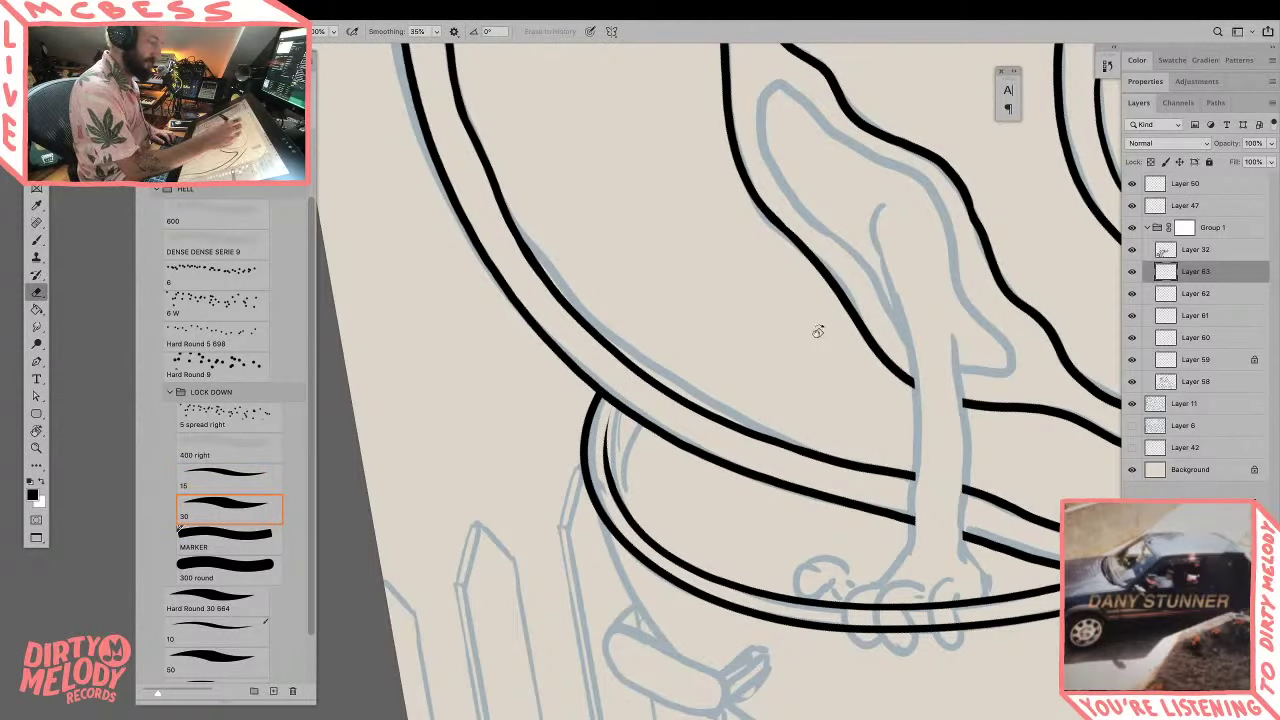
Step: Thin the outer rim line with the eraser and open a gap where it crosses the sketched fingers
key(r)
mouse_move(992, 522)
mouse_down()
mouse_move(971, 583)
mouse_move(797, 560)
mouse_move(550, 470)
mouse_up()
key(space)
mouse_move(743, 616)
mouse_down()
mouse_move(818, 584)
mouse_move(583, 580)
mouse_move(726, 620)
mouse_up()
key(space)
key(e)
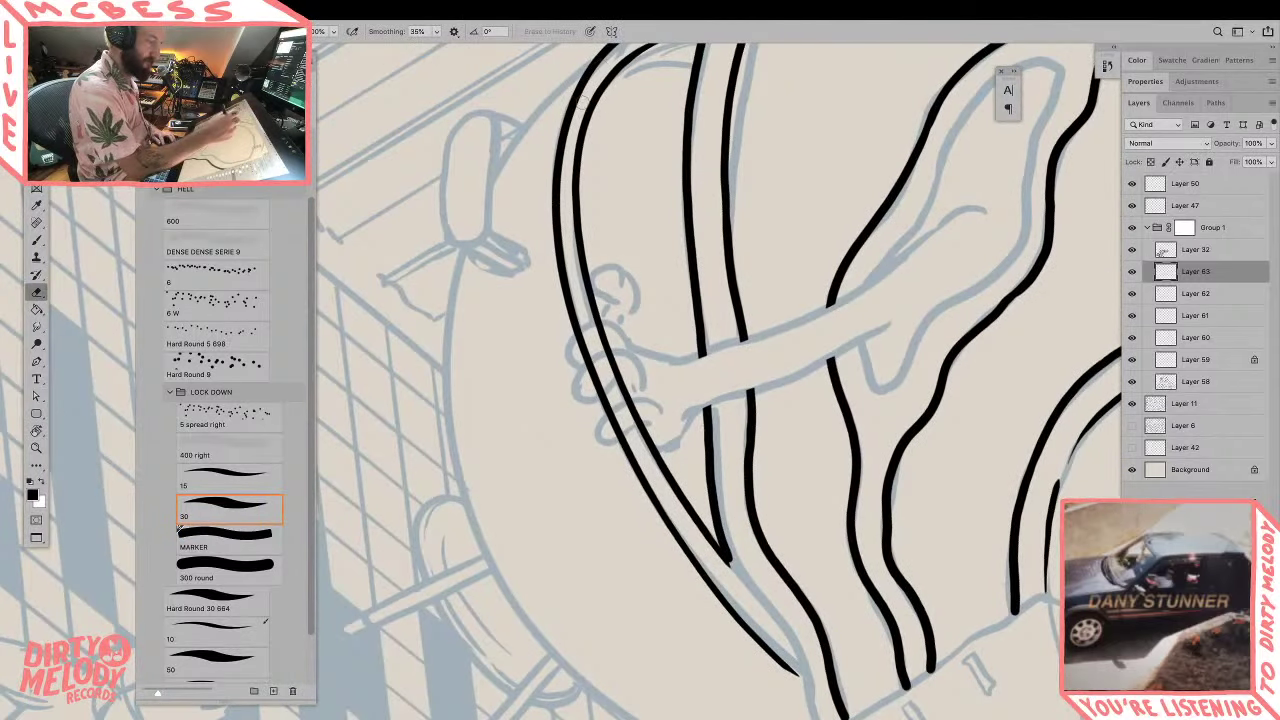
mouse_move(566, 148)
mouse_down()
mouse_move(564, 288)
mouse_move(597, 388)
mouse_up()
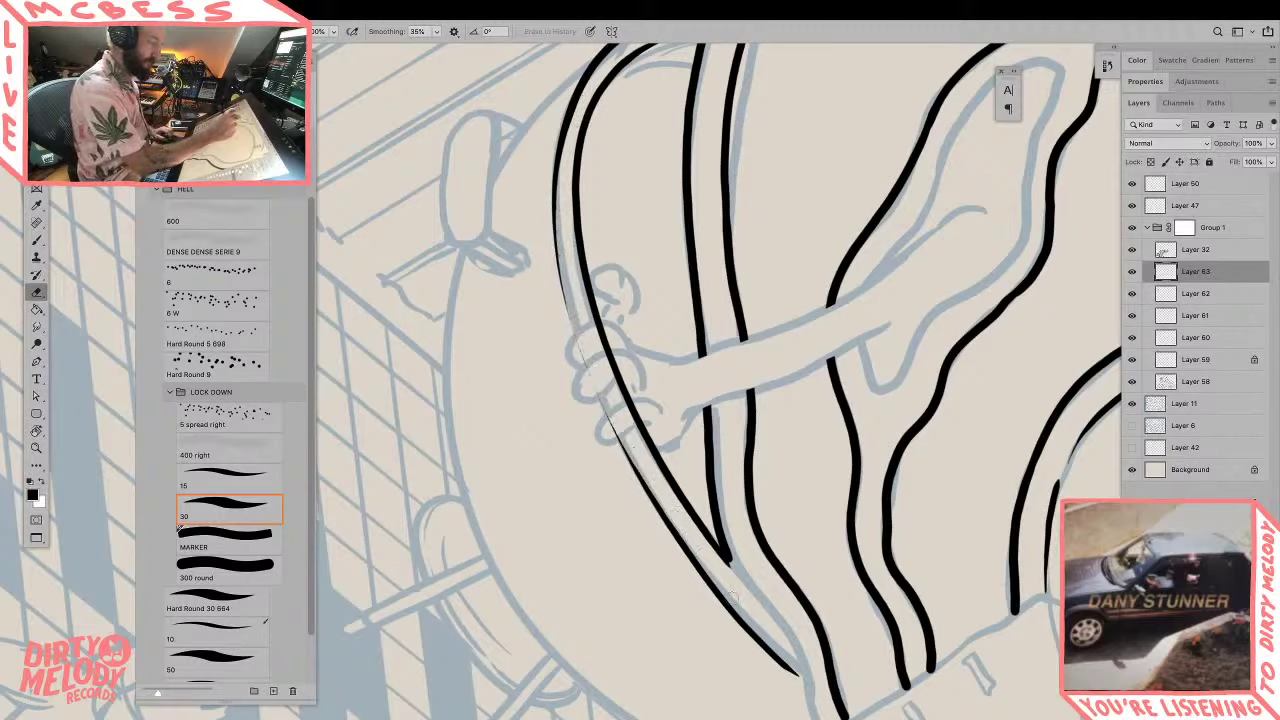
drag(622, 272, 545, 295)
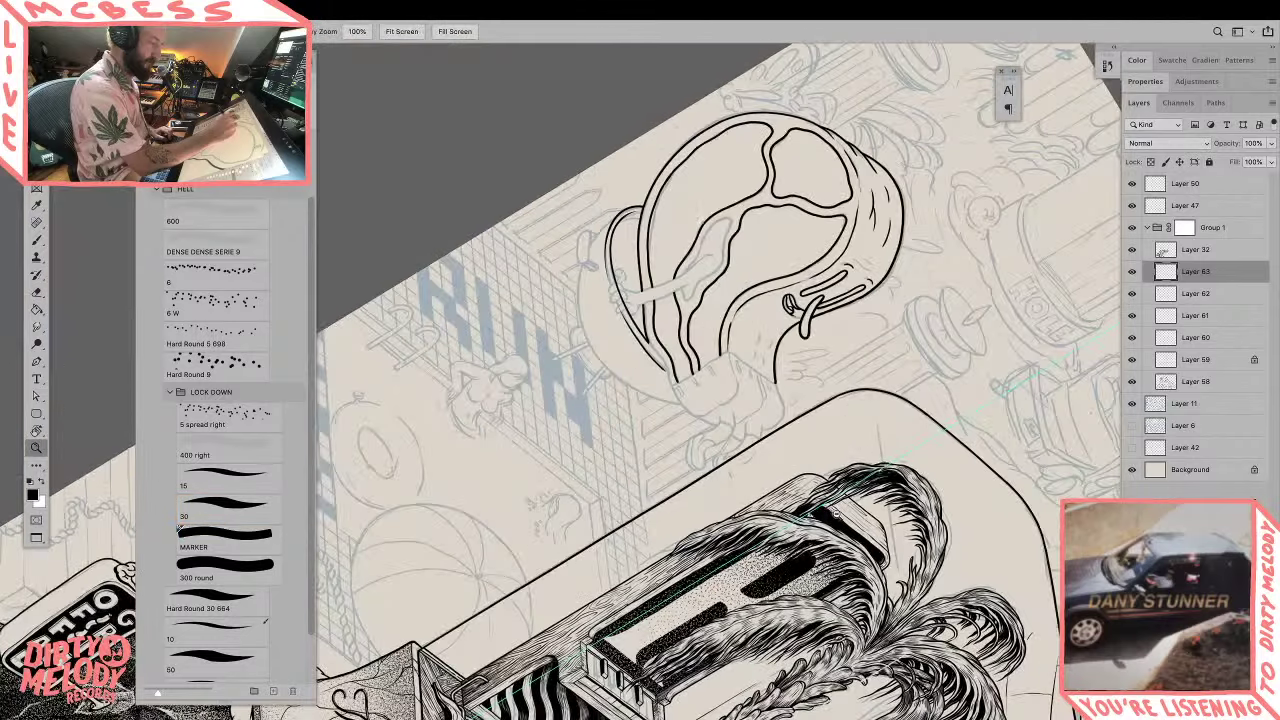
Step: Merge the pot rim layer into the steak's ink layer below it
key(r)
drag(804, 563, 884, 357)
drag(900, 433, 920, 350)
click(932, 399)
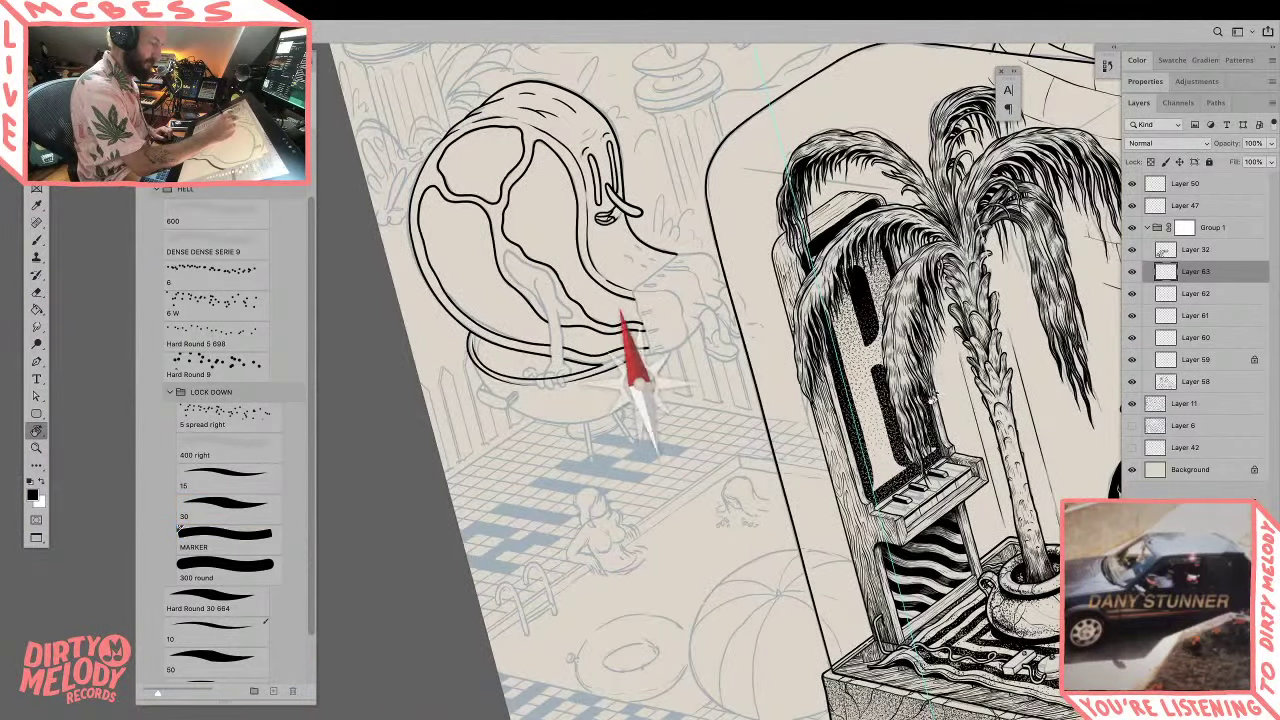
drag(919, 407, 1001, 409)
key(Escape)
drag(872, 318, 933, 484)
key(Delete)
key(z)
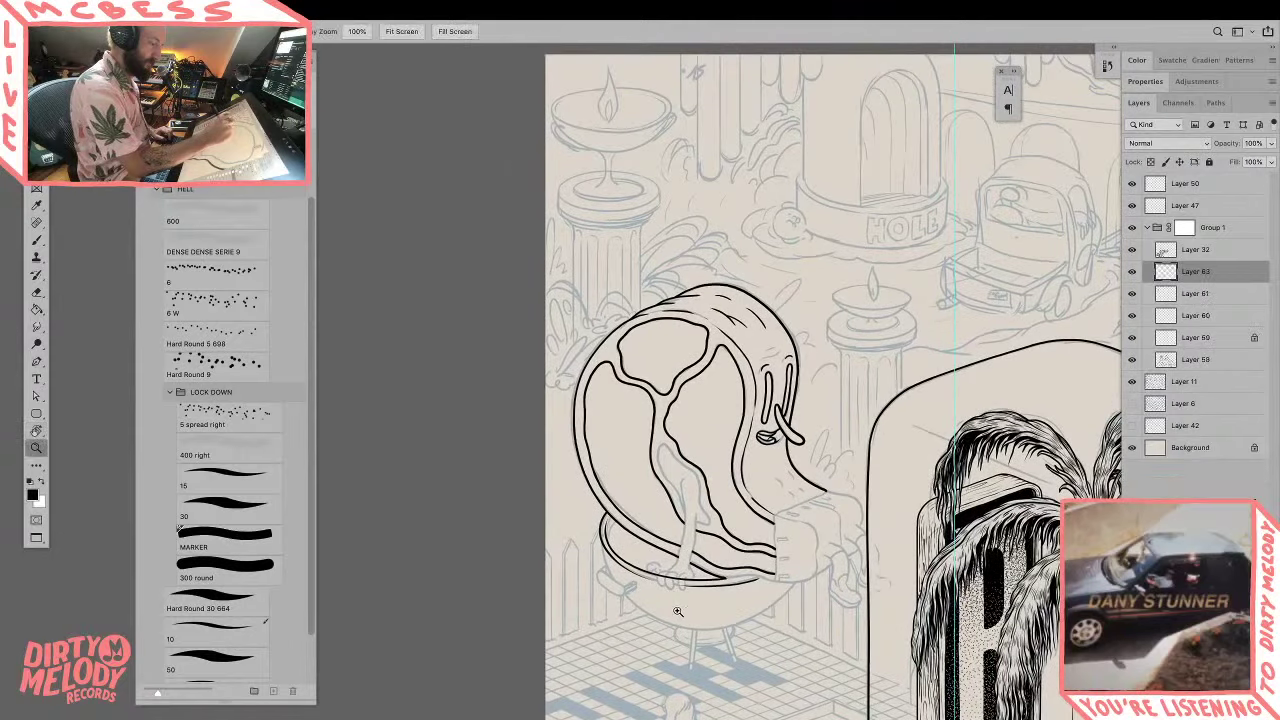
Step: Trim the bend of the pot's inner rim line with the eraser and re-ink it as a smoother, tapering curve
drag(670, 616, 815, 617)
click(590, 530)
click(615, 520)
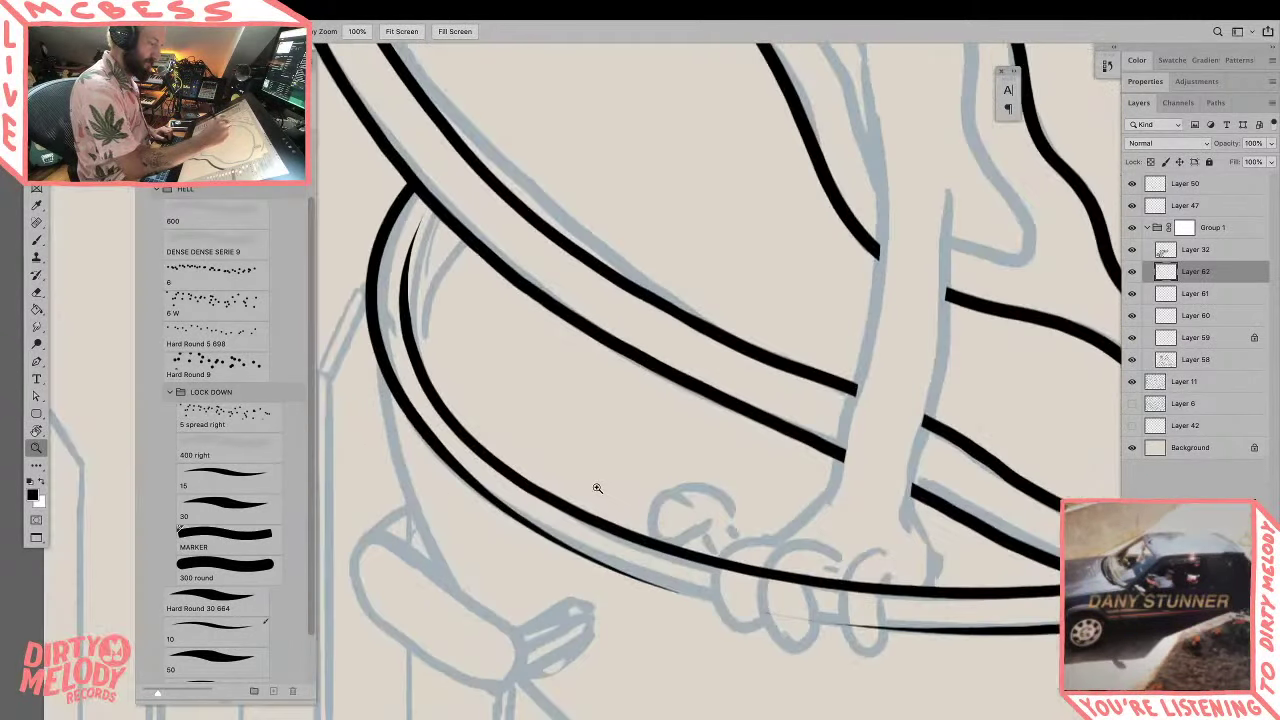
key(e)
key(w)
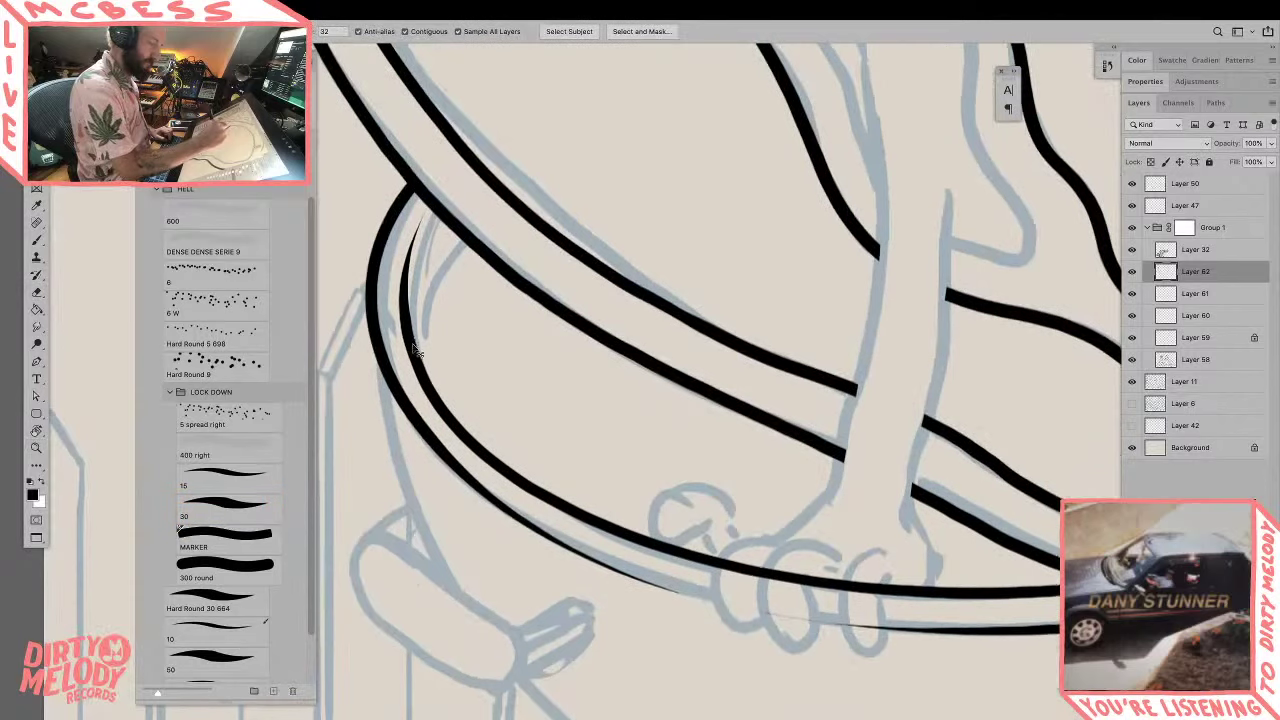
key(e)
mouse_move(405, 302)
mouse_down()
mouse_move(438, 394)
mouse_move(553, 514)
mouse_up()
key(b)
key(e)
drag(420, 374, 456, 441)
key(b)
mouse_move(404, 285)
mouse_down()
mouse_move(432, 376)
mouse_move(486, 444)
mouse_move(562, 502)
mouse_up()
key(z)
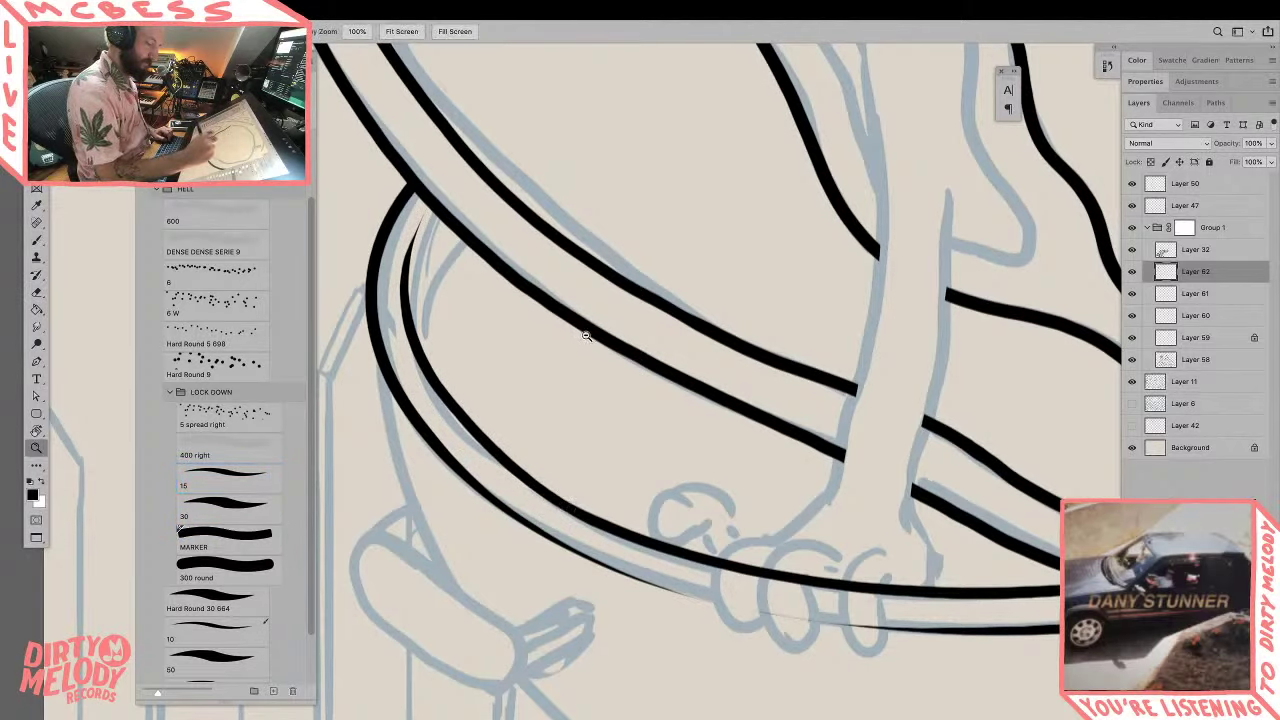
alt+click(586, 334)
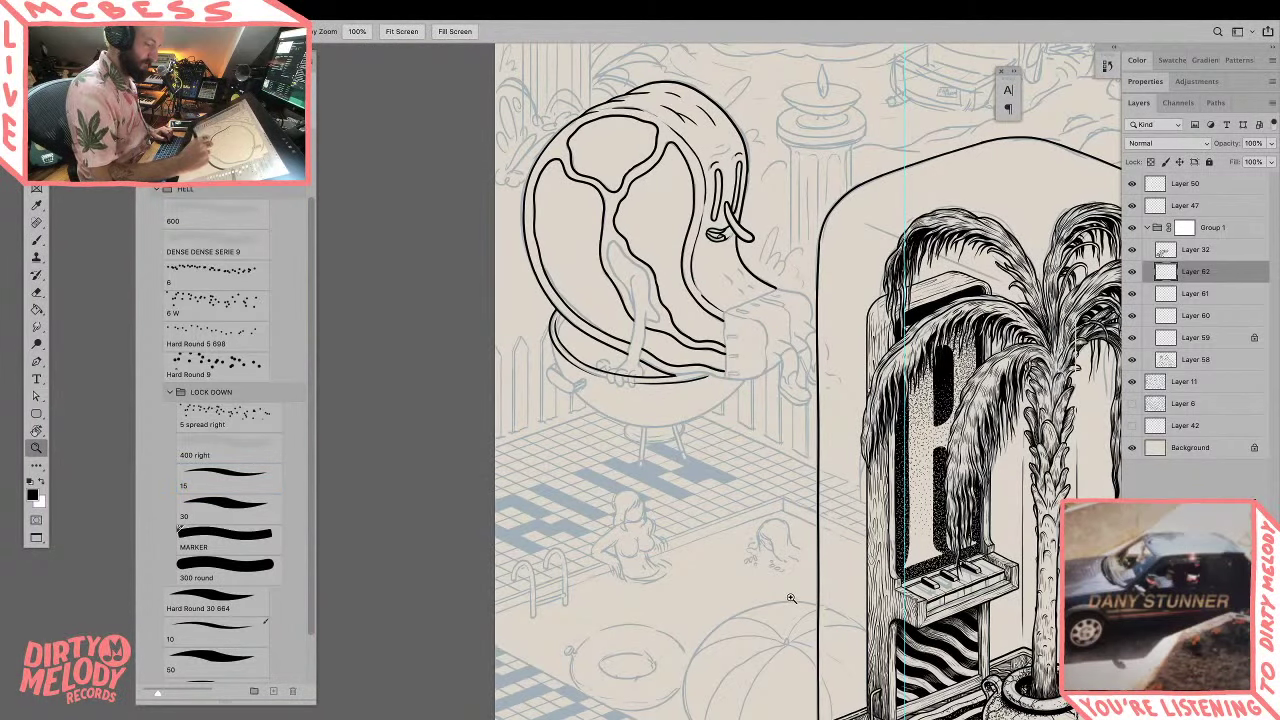
Step: Add another new layer above the merged ink layer for the pot's bowl
key(ctrl+shift+n)
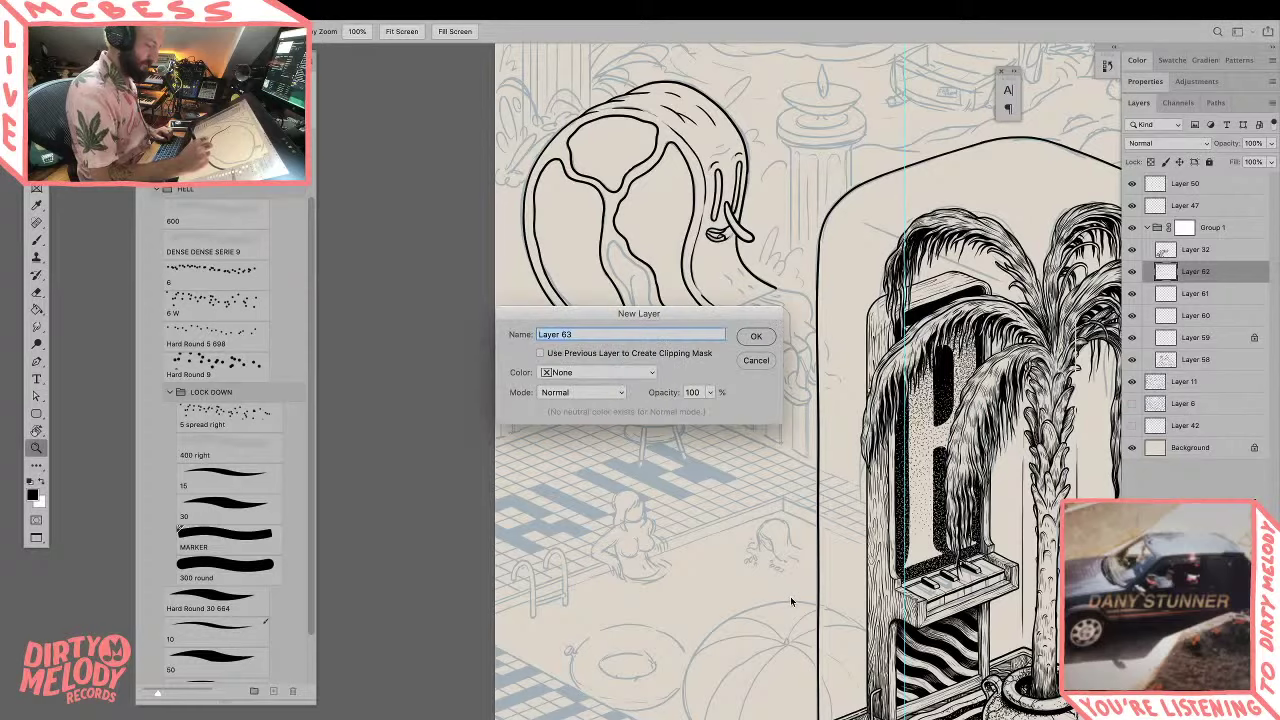
key(Return)
scroll(606, 392, up, 5)
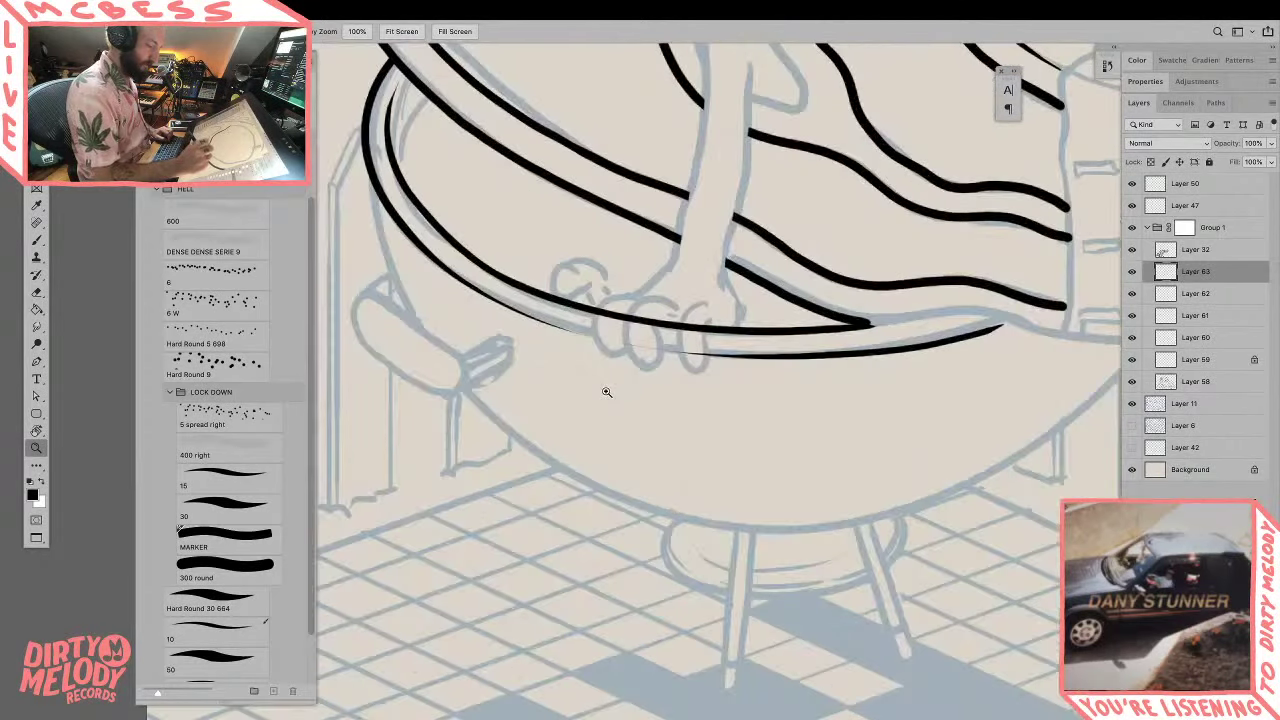
scroll(579, 435, down, 3)
Step: Try to ink the pot's rounded bowl in one sweeping stroke from the rim's back end, under the pot, to the cloth
key(b)
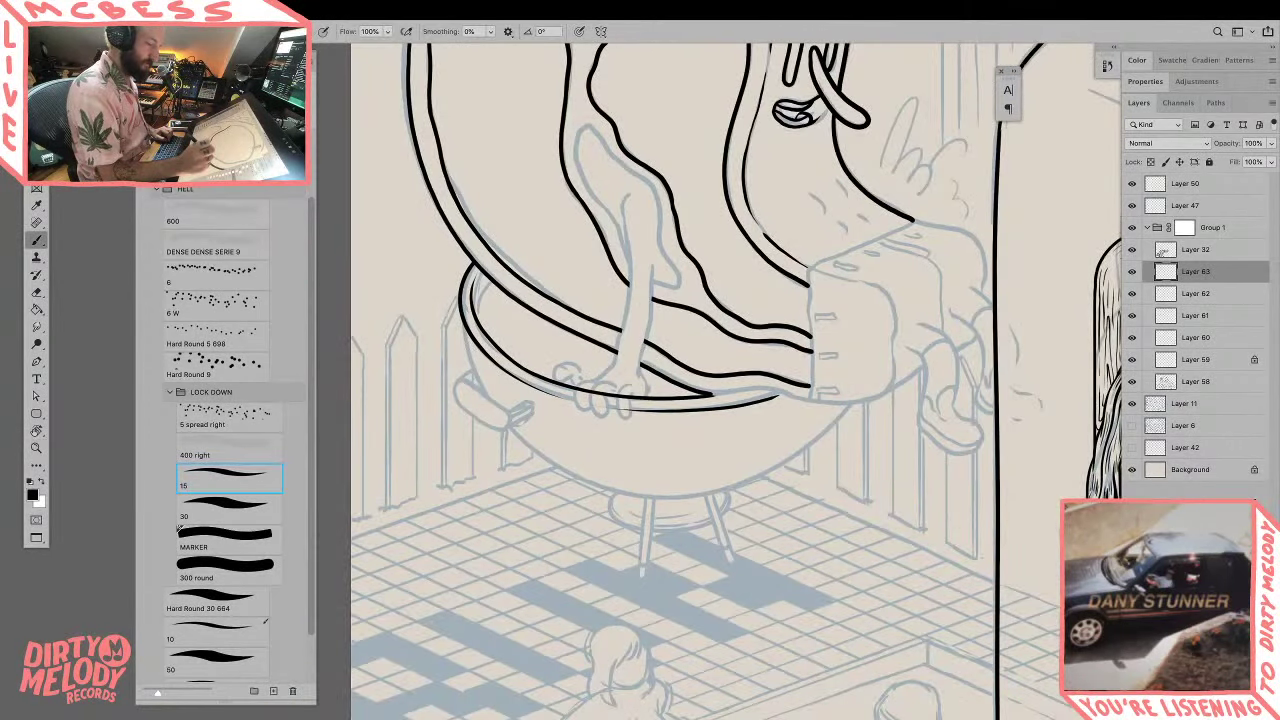
mouse_move(464, 318)
mouse_down()
mouse_move(516, 448)
mouse_move(888, 298)
mouse_up()
key(ctrl+z)
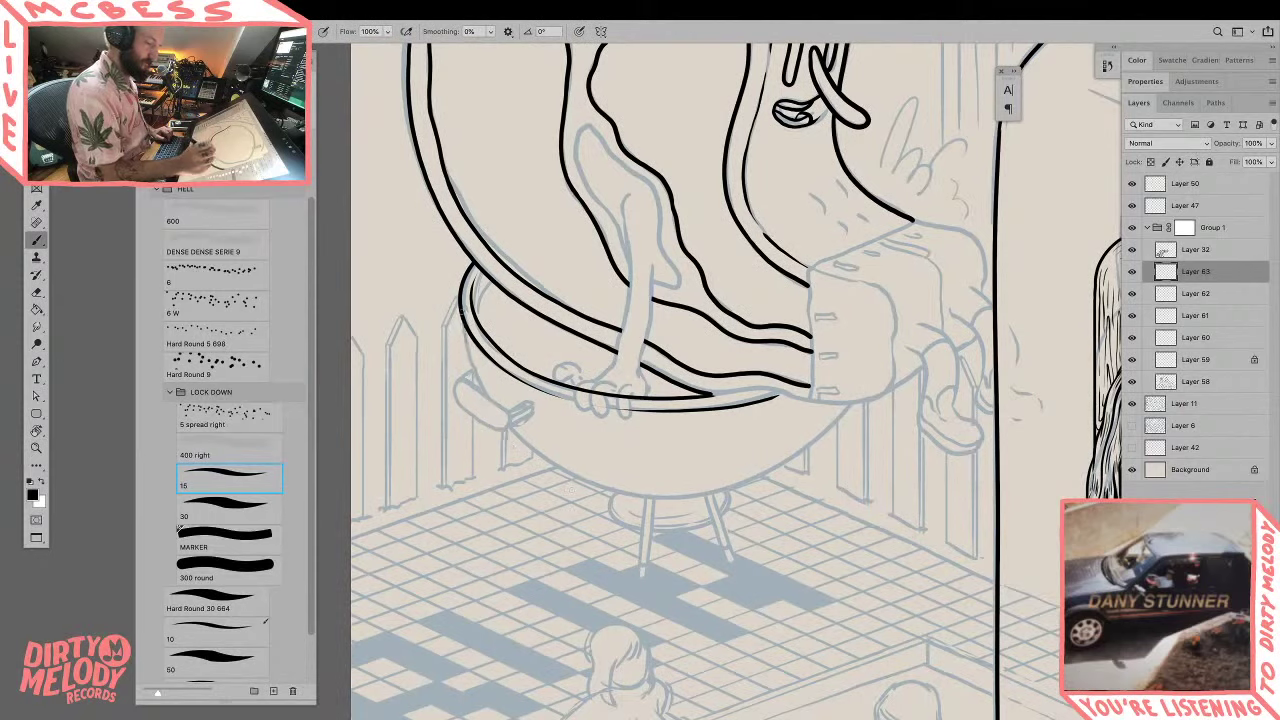
mouse_move(464, 320)
mouse_down()
mouse_move(650, 494)
mouse_move(862, 302)
mouse_up()
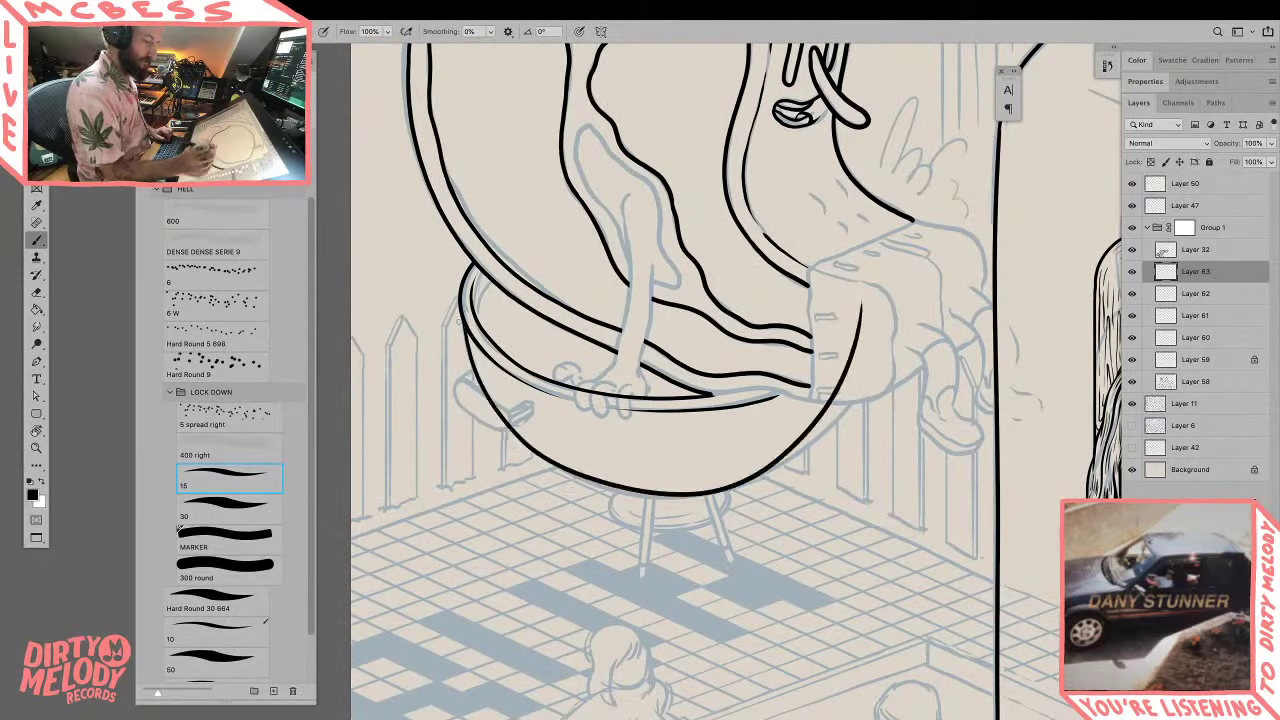
key(ctrl+z)
mouse_move(464, 320)
mouse_down()
mouse_move(586, 476)
mouse_move(881, 300)
mouse_up()
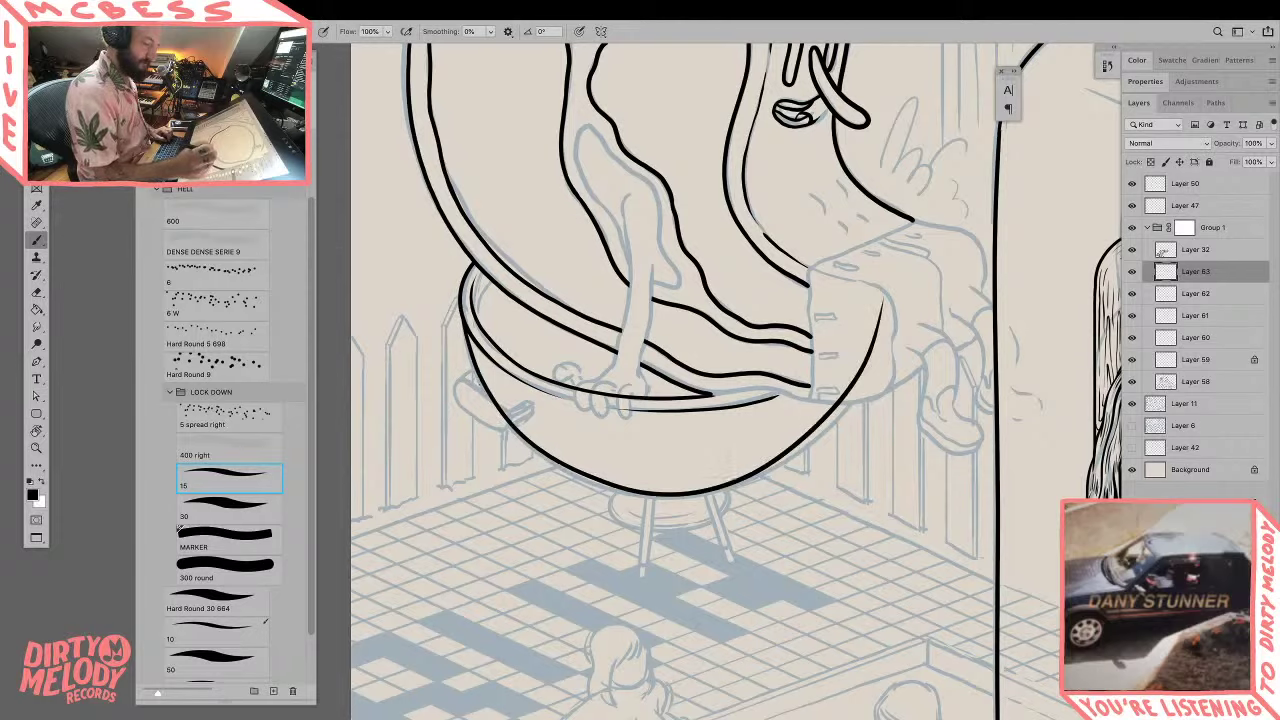
key(ctrl+z)
mouse_move(464, 330)
mouse_down()
mouse_move(820, 440)
mouse_move(886, 282)
mouse_up()
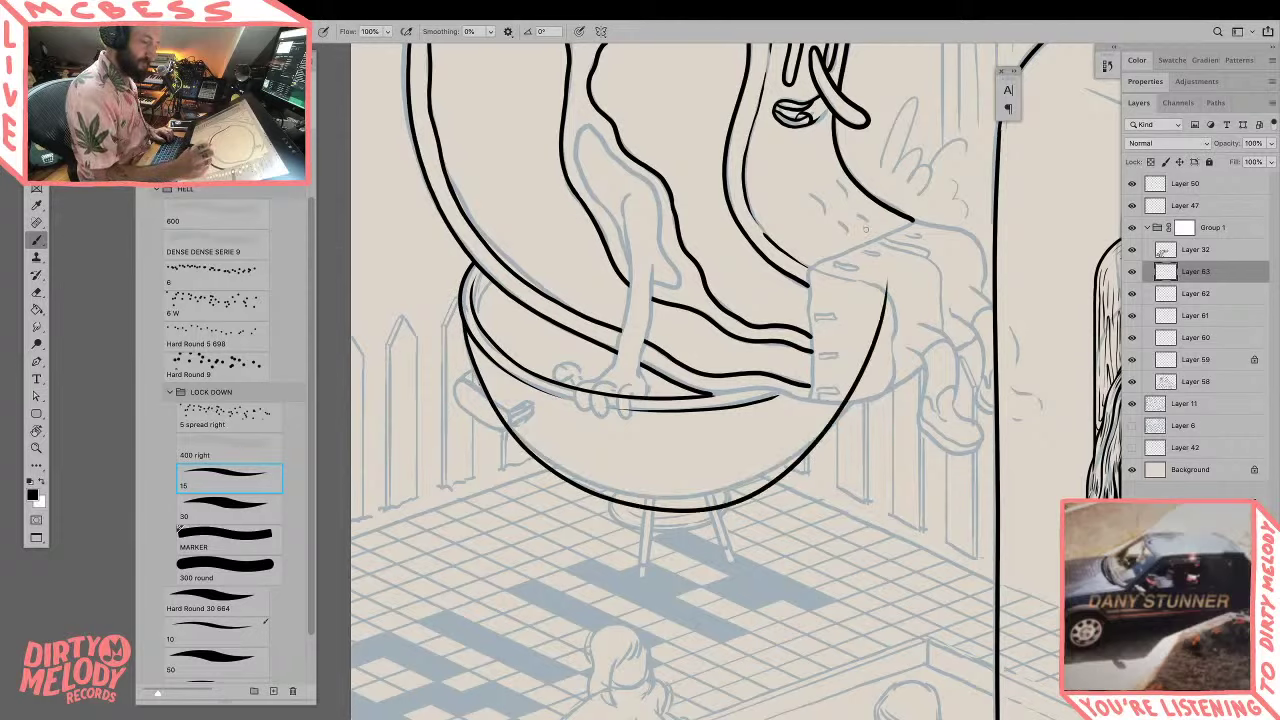
key(r)
key(ctrl+z)
Step: With the canvas rotated, ink the pot's rounded bowl as one long curve from the cloth around the underside to the rim
mouse_move(557, 104)
mouse_down()
mouse_move(900, 330)
mouse_move(970, 487)
mouse_move(903, 471)
mouse_up()
key(b)
mouse_move(470, 522)
mouse_down()
mouse_move(614, 282)
mouse_move(888, 368)
mouse_up()
key(ctrl+z)
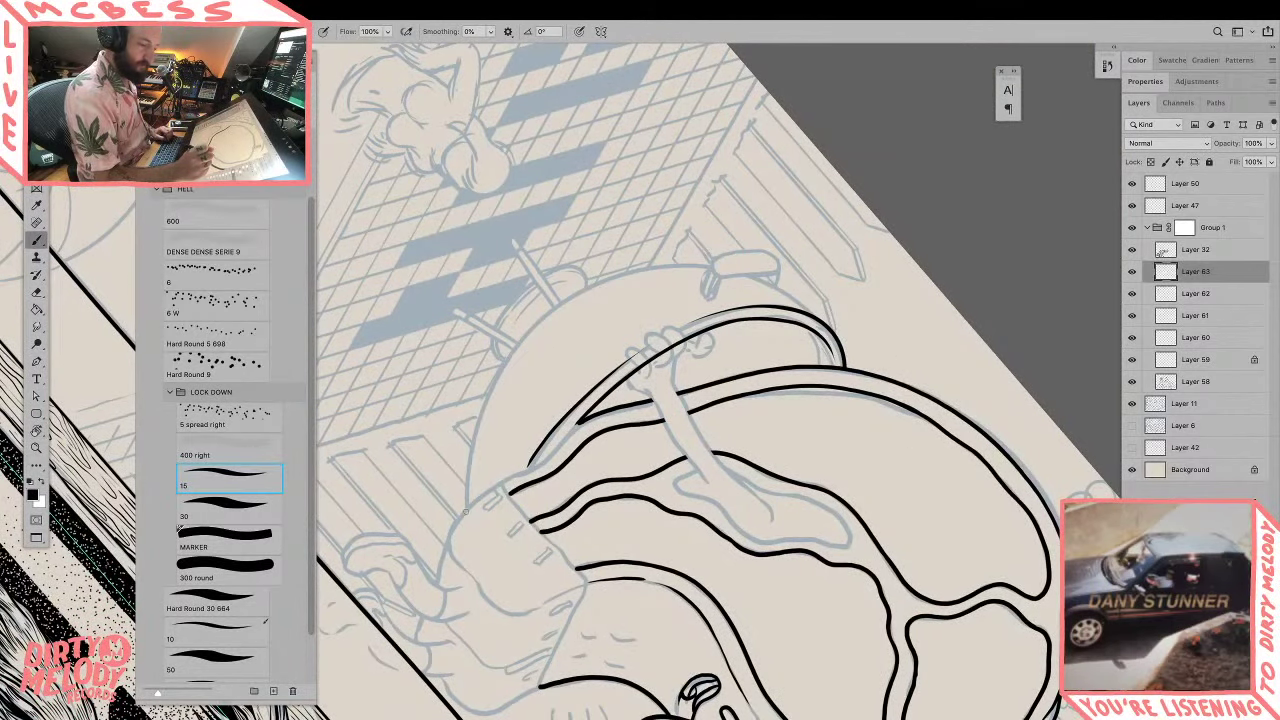
mouse_move(466, 512)
mouse_down()
mouse_move(606, 283)
mouse_move(856, 366)
mouse_up()
drag(892, 428, 886, 494)
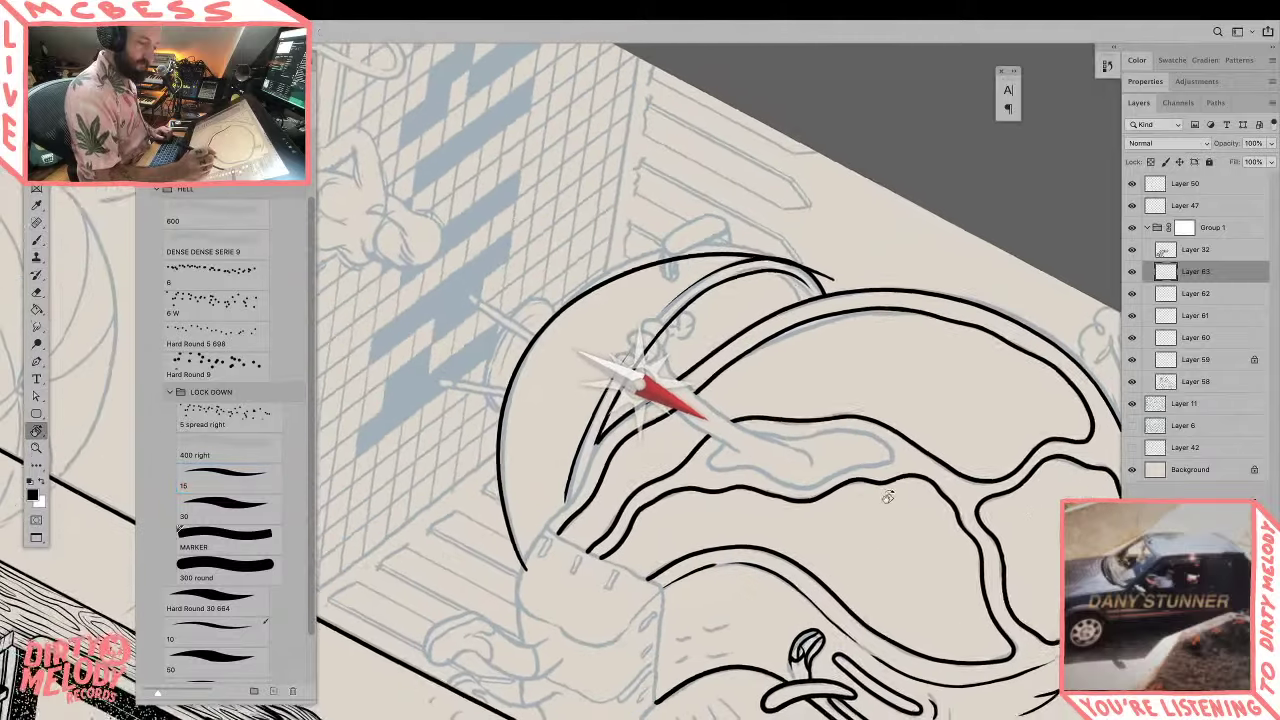
key(z)
drag(604, 492, 620, 548)
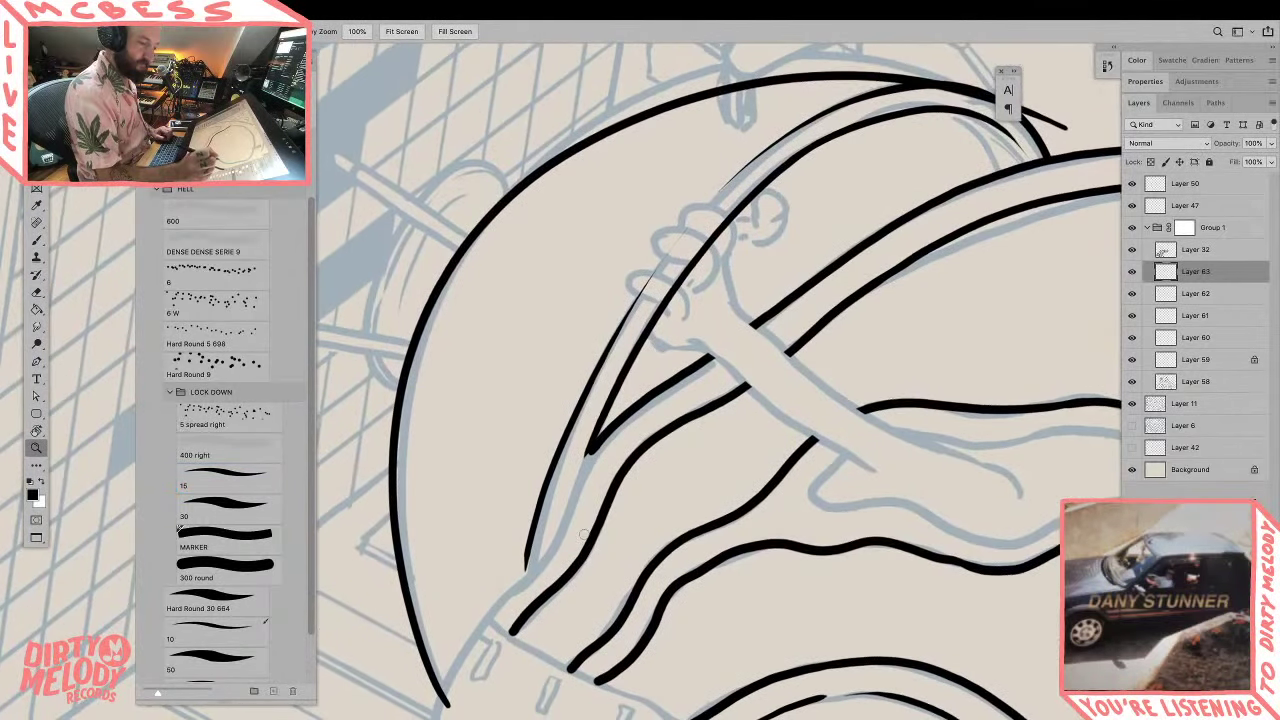
Step: Undo the bowl curve and try to re-ink it with the 15 brush in one sweep from the cloth to the rim's back end
click(230, 478)
key(ctrl+z)
mouse_move(444, 690)
mouse_down()
mouse_move(392, 540)
mouse_move(1045, 152)
mouse_up()
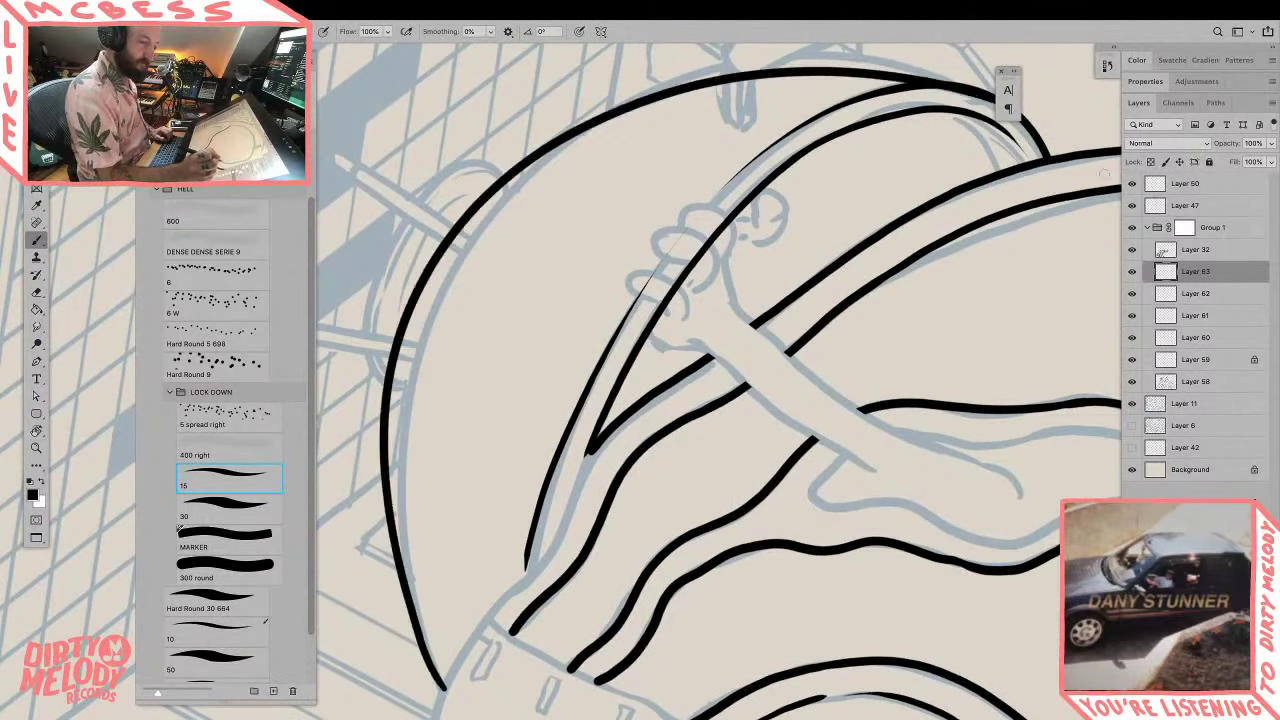
drag(1020, 106, 1080, 146)
key(ctrl+z)
key(ctrl+z)
mouse_move(444, 690)
mouse_down()
mouse_move(412, 566)
mouse_move(760, 66)
mouse_move(1040, 150)
mouse_up()
key(ctrl+z)
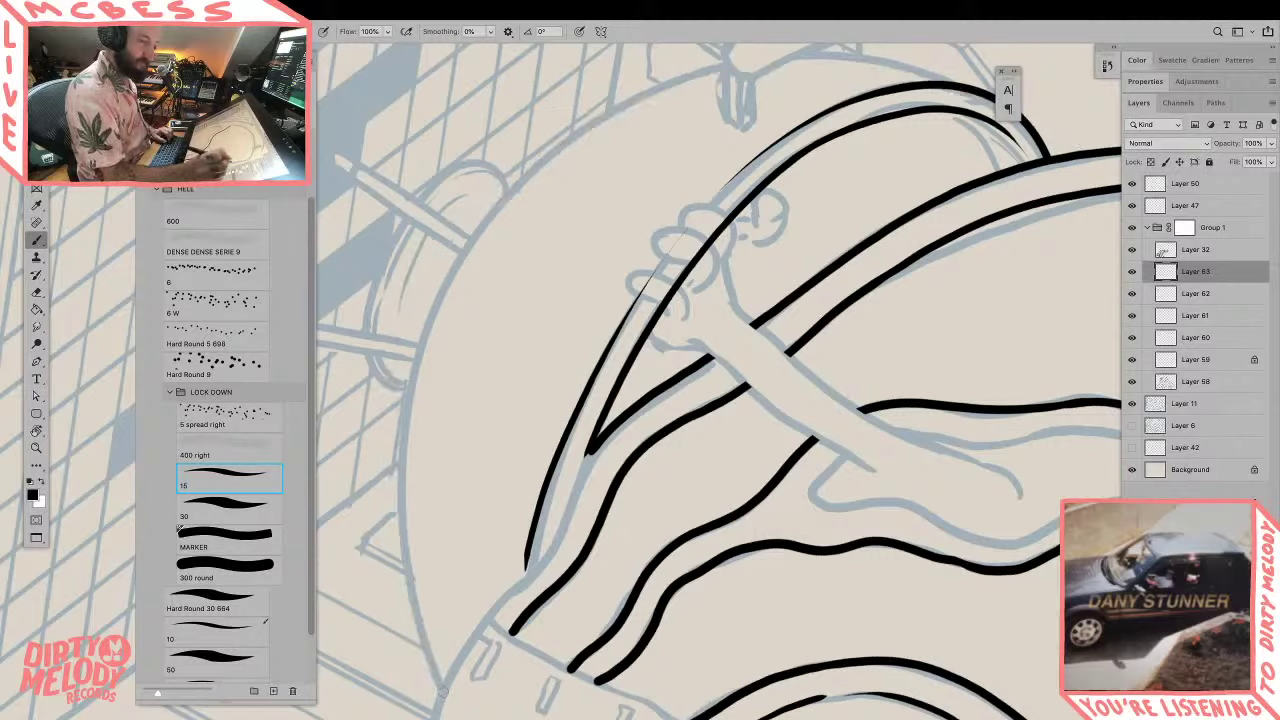
Step: Ink the pot's bowl in one curve from the cloth to the rim's back end, then erase and redraw the stretch nearest the cloth
mouse_move(444, 690)
mouse_down()
mouse_move(412, 360)
mouse_move(1088, 154)
mouse_up()
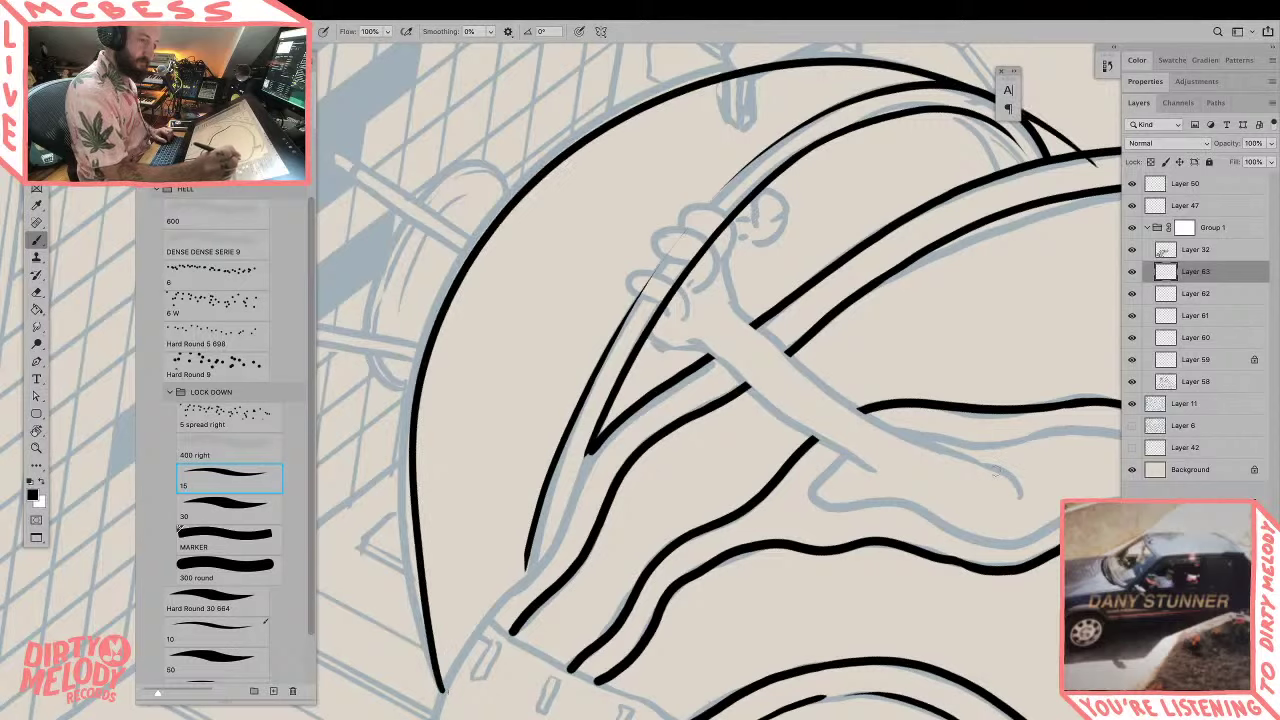
key(e)
mouse_move(424, 430)
mouse_down()
mouse_move(419, 560)
mouse_move(437, 640)
mouse_up()
drag(422, 584, 434, 663)
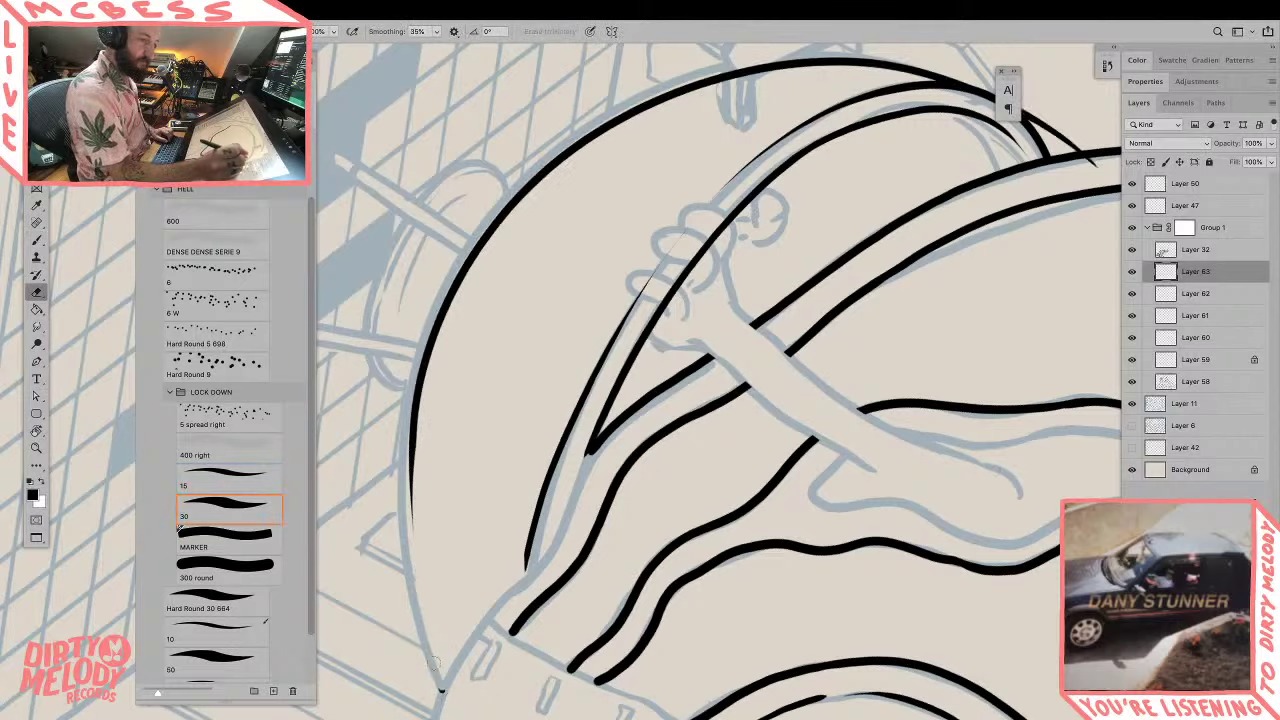
drag(538, 594, 619, 546)
drag(586, 316, 588, 462)
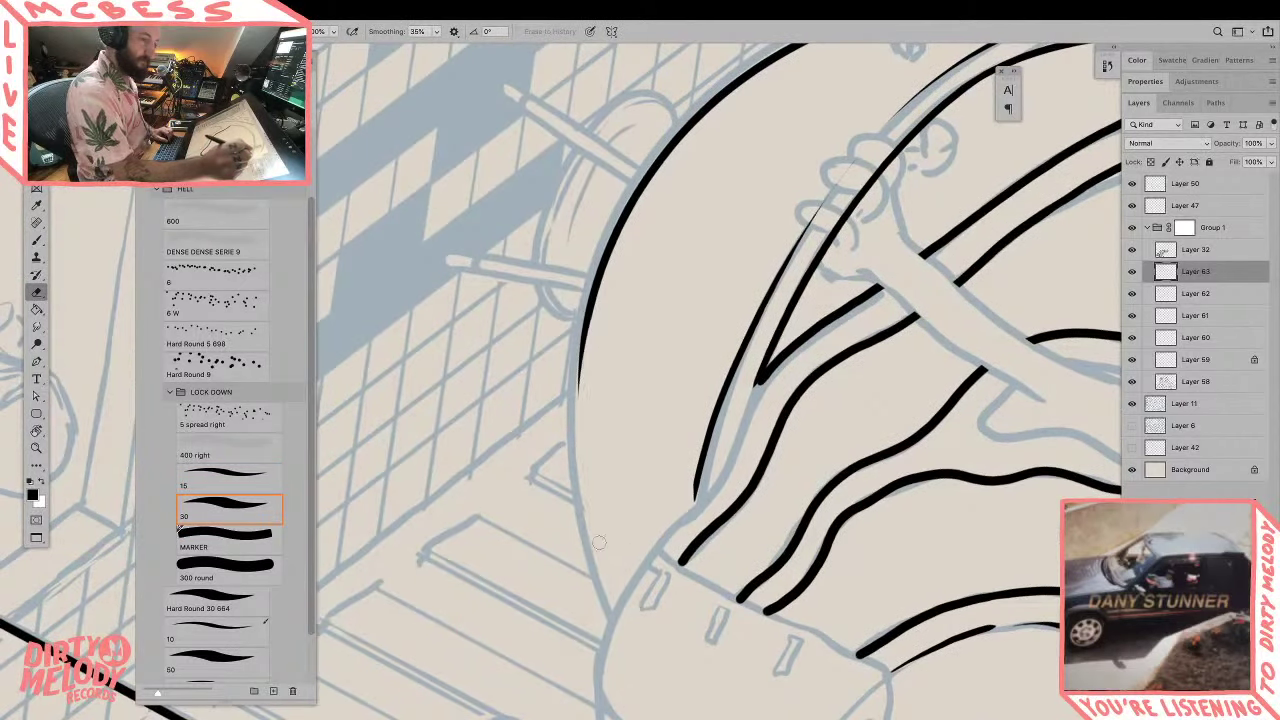
key(b)
drag(590, 308, 624, 668)
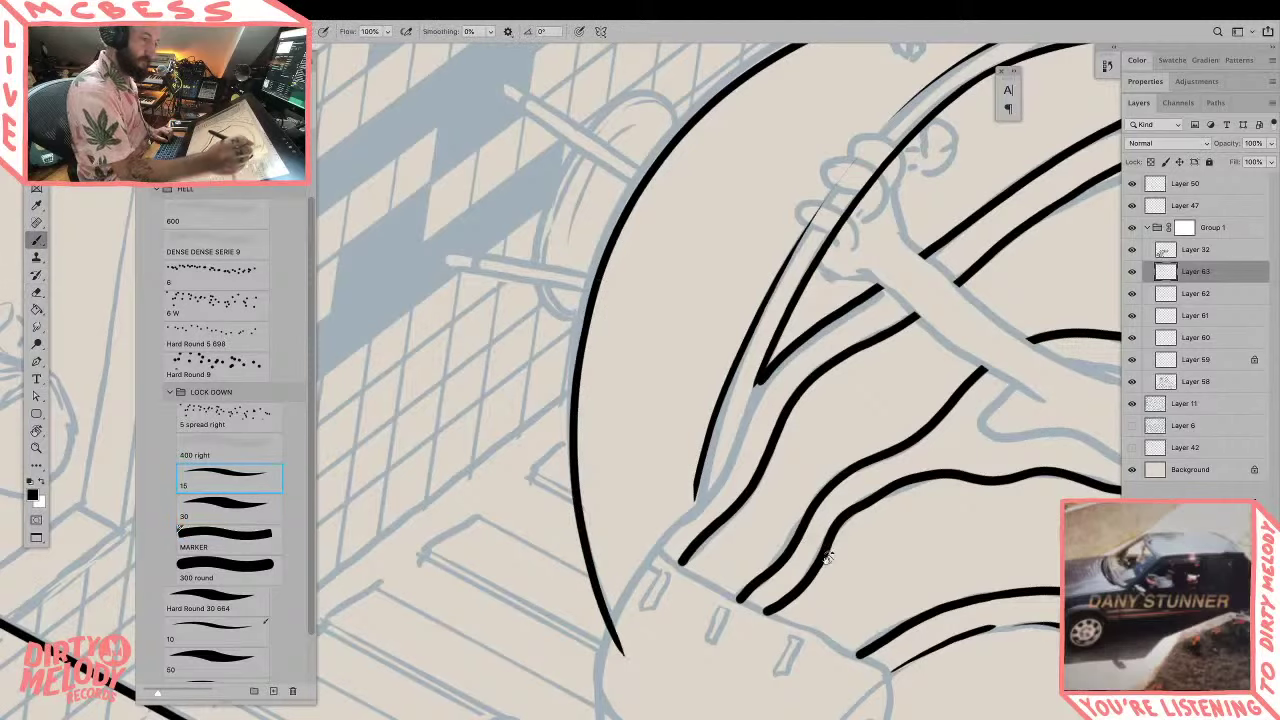
Step: Erase the tip of the bowl line that overshoots the steak's outline at the rim's back end
key(r)
drag(828, 558, 693, 288)
mouse_move(815, 403)
mouse_down()
mouse_move(824, 366)
mouse_move(790, 402)
mouse_up()
key(z)
alt+click(808, 402)
drag(614, 309, 646, 294)
key(e)
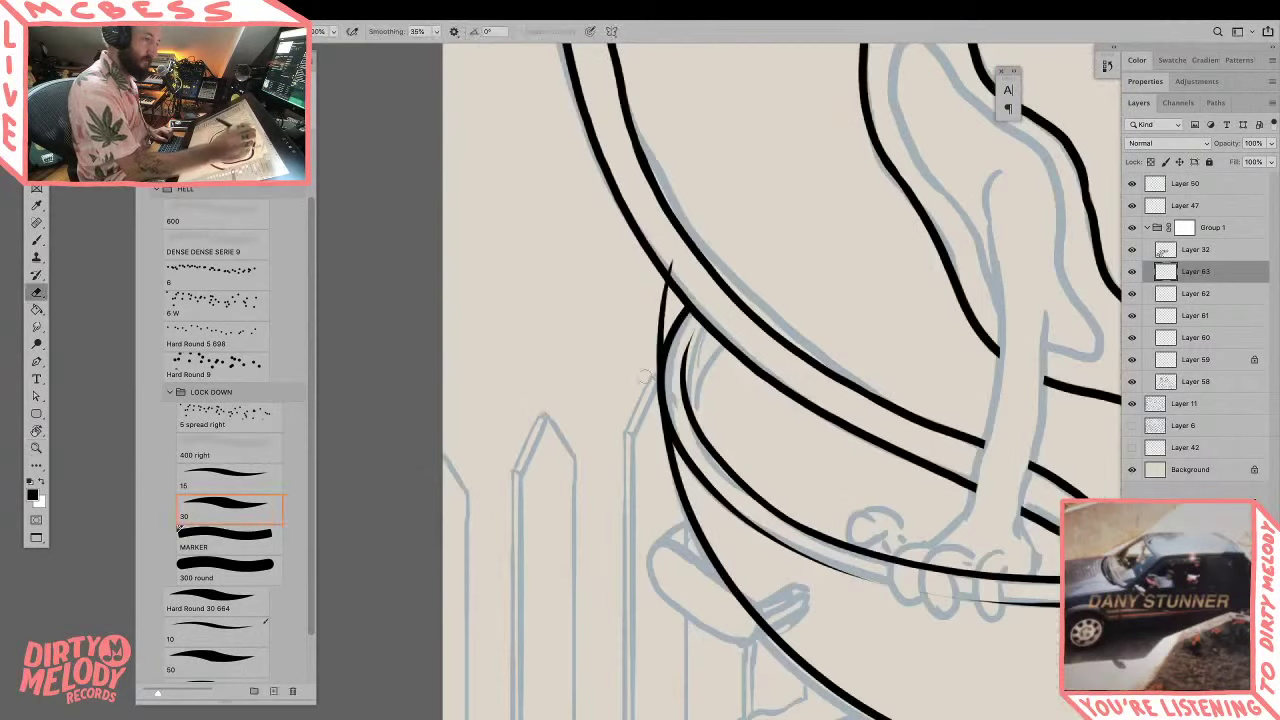
drag(650, 366, 668, 264)
key(z)
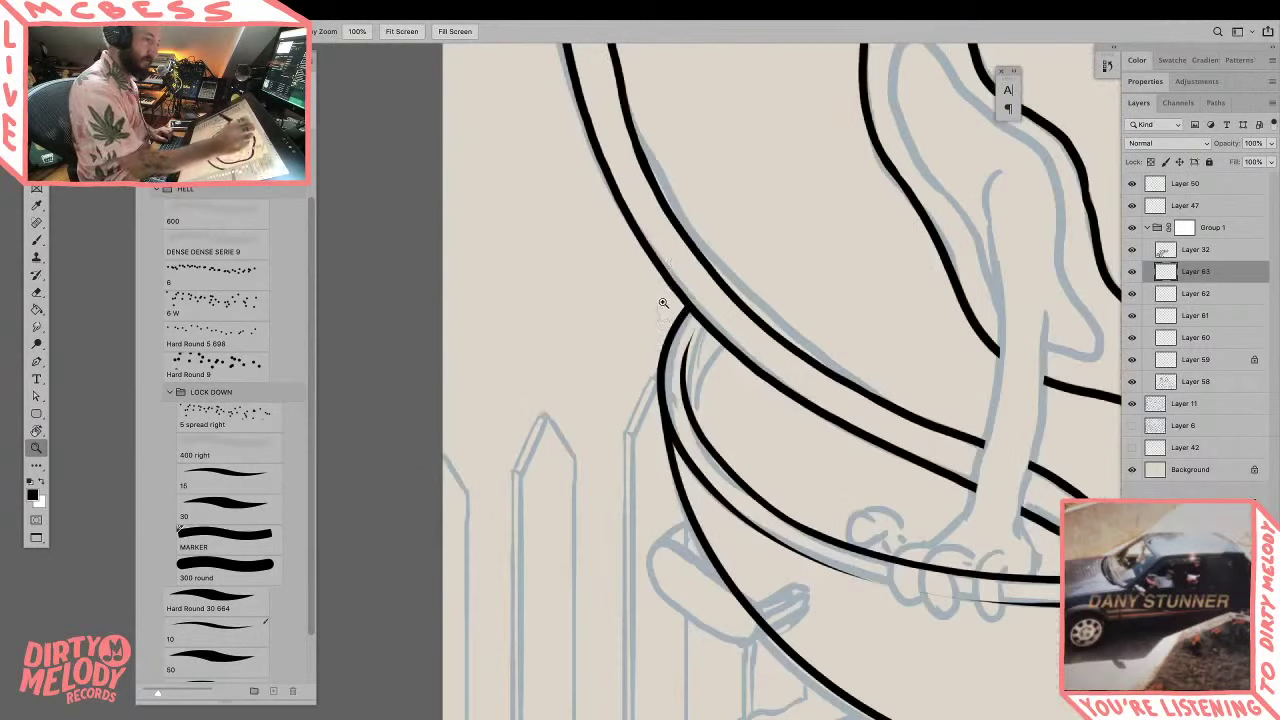
key(e)
key(z)
Step: Merge the bowl's ink layer down into Layer 62 and toggle the merged layer's visibility to check it
key(super+e)
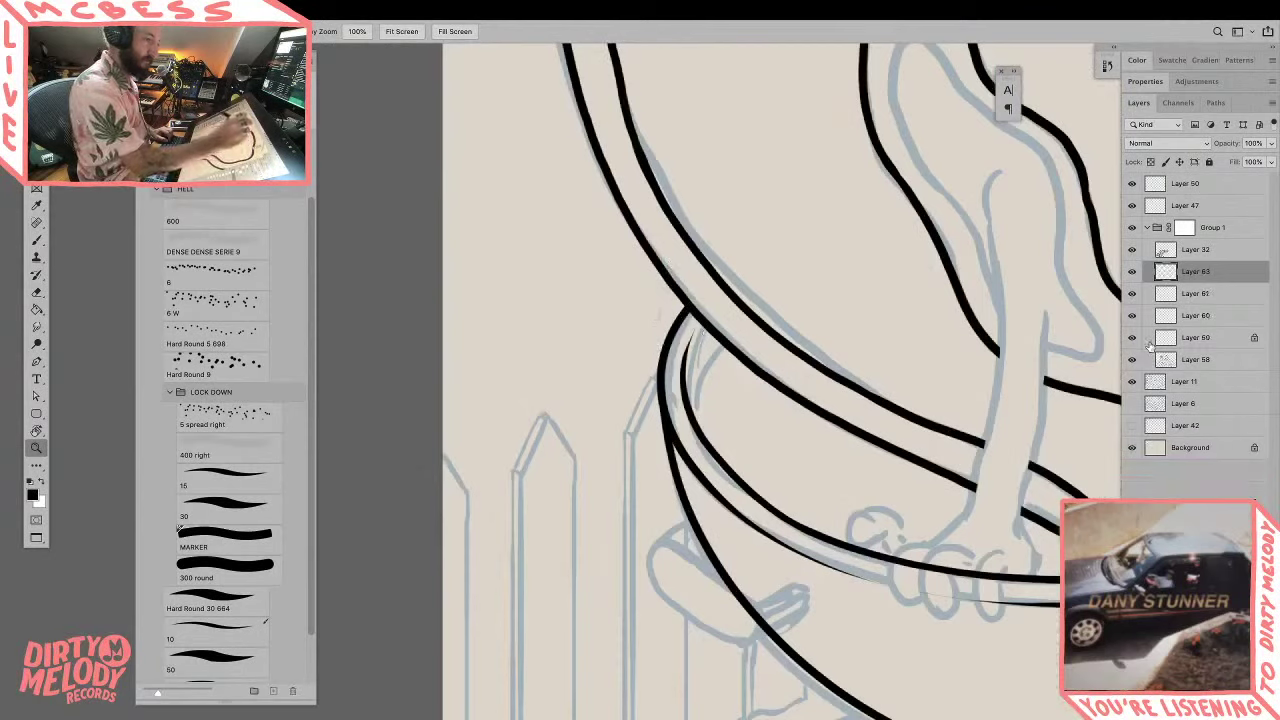
click(1132, 271)
click(1132, 271)
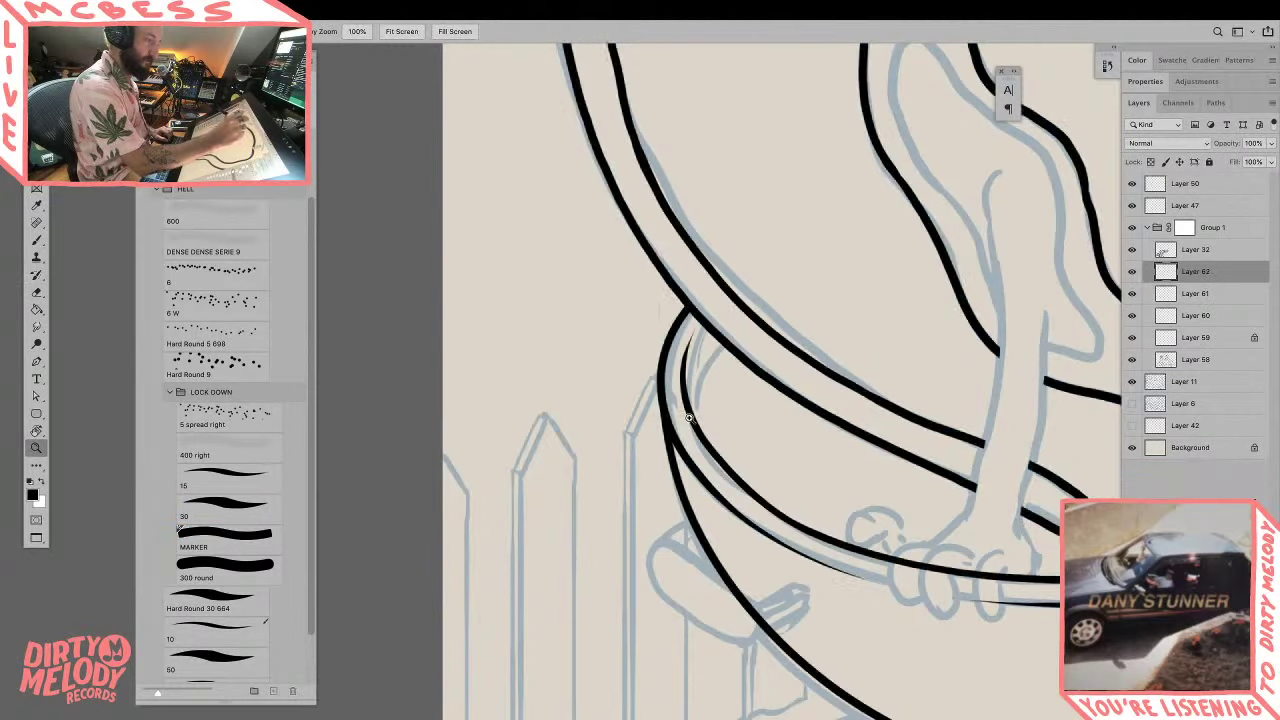
Step: Ink the short curved line inside the pot's rim at its back end, up to the steak's edge
key(b)
mouse_move(697, 432)
mouse_down()
mouse_move(697, 370)
mouse_move(720, 338)
mouse_up()
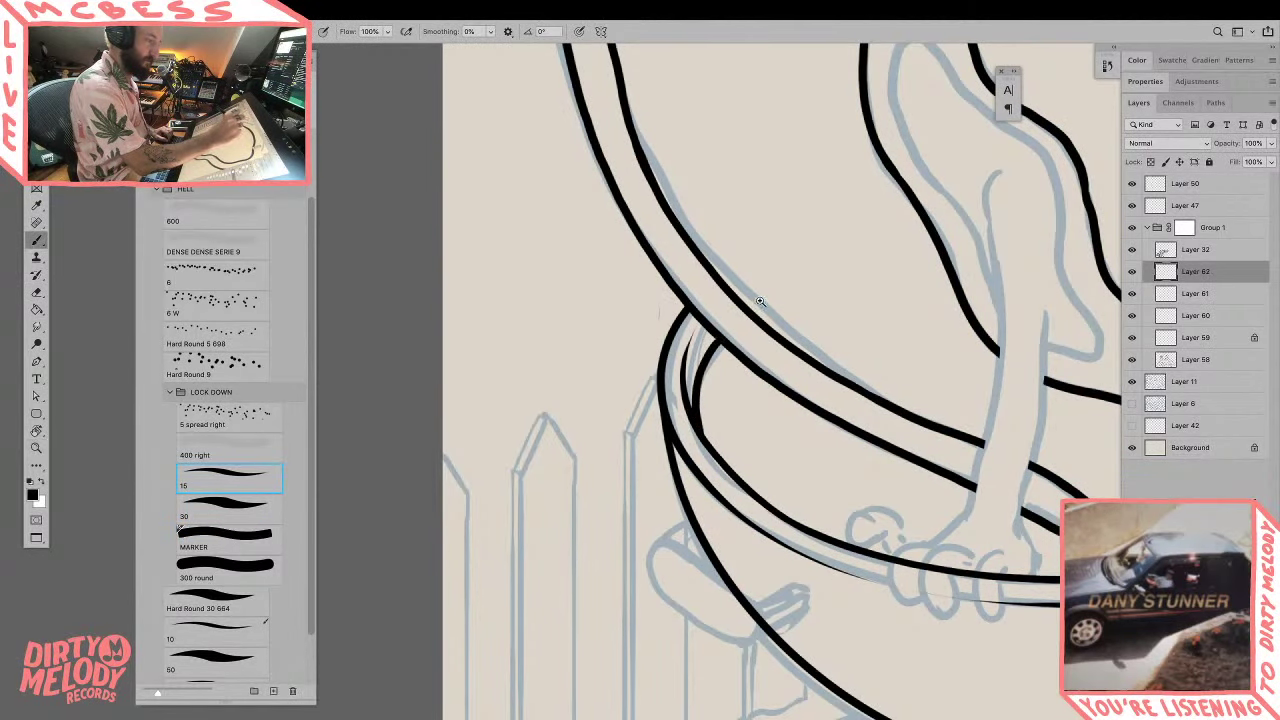
key(z)
drag(760, 301, 660, 315)
mouse_move(965, 550)
mouse_down()
mouse_move(931, 517)
mouse_move(892, 562)
mouse_up()
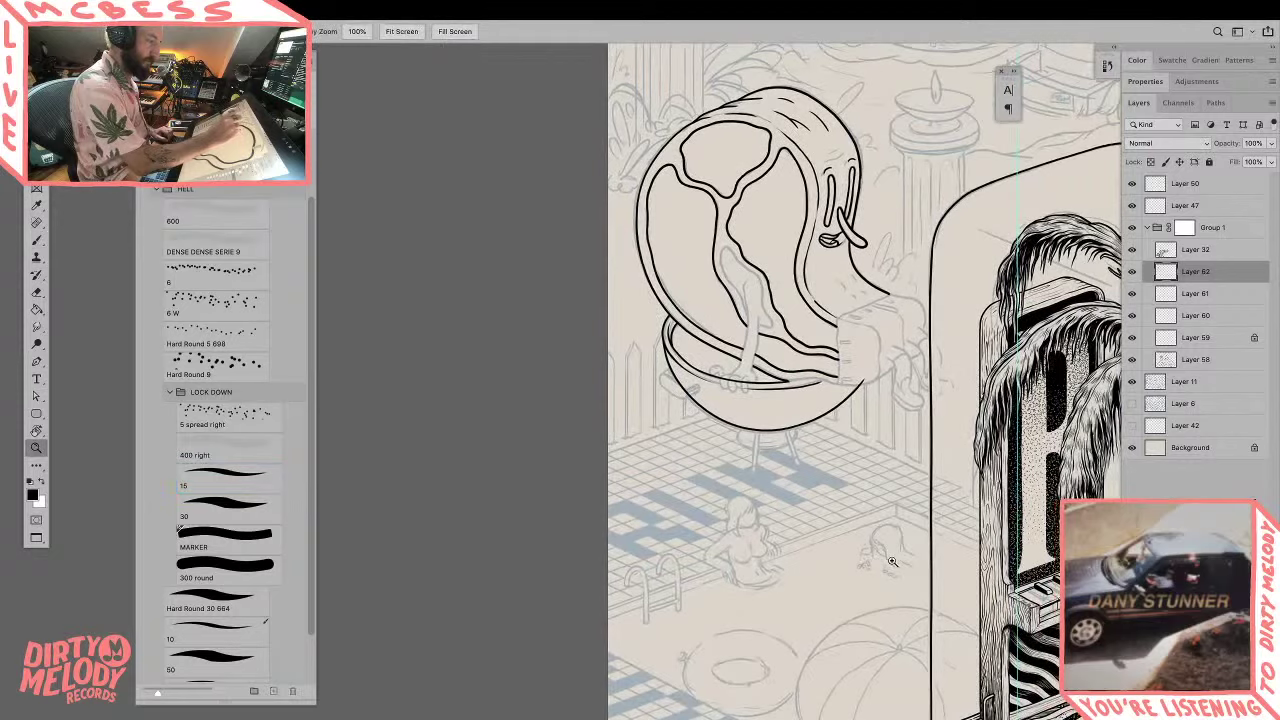
Step: Try to extend the steak's lowest contour along the inside of the pot's rim toward the cloth
drag(902, 442, 857, 516)
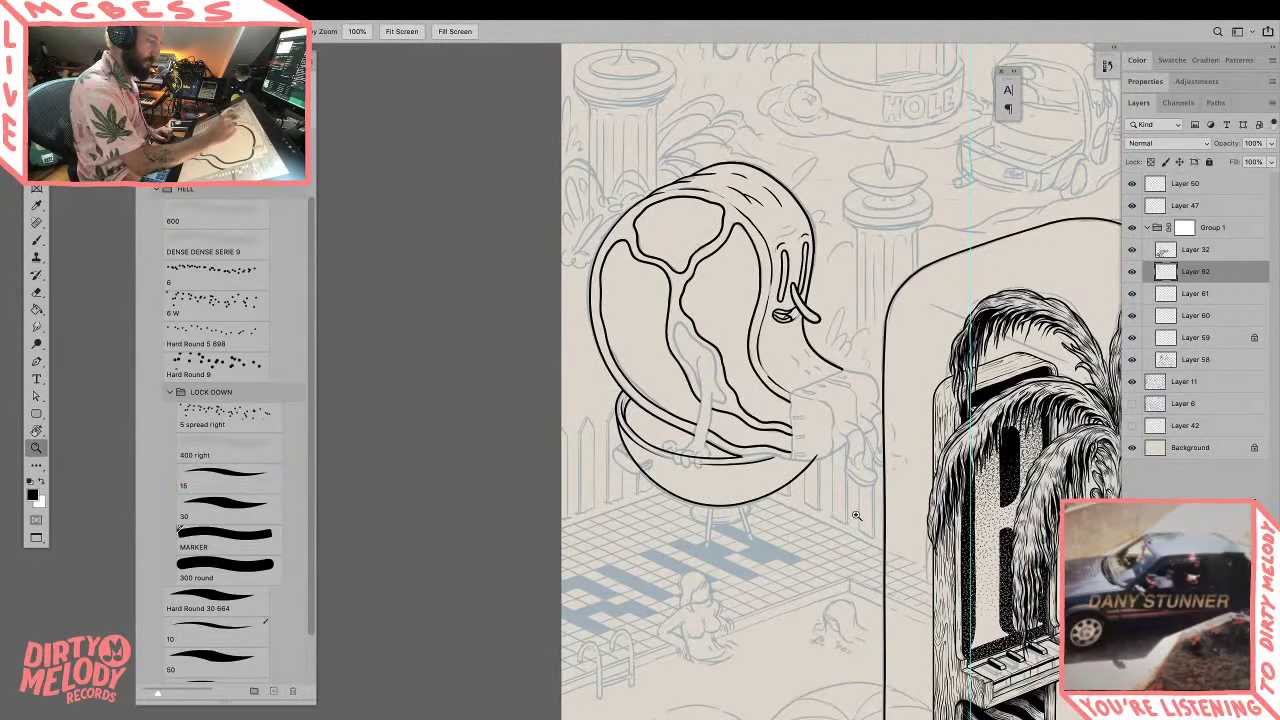
click(755, 458)
click(755, 458)
key(b)
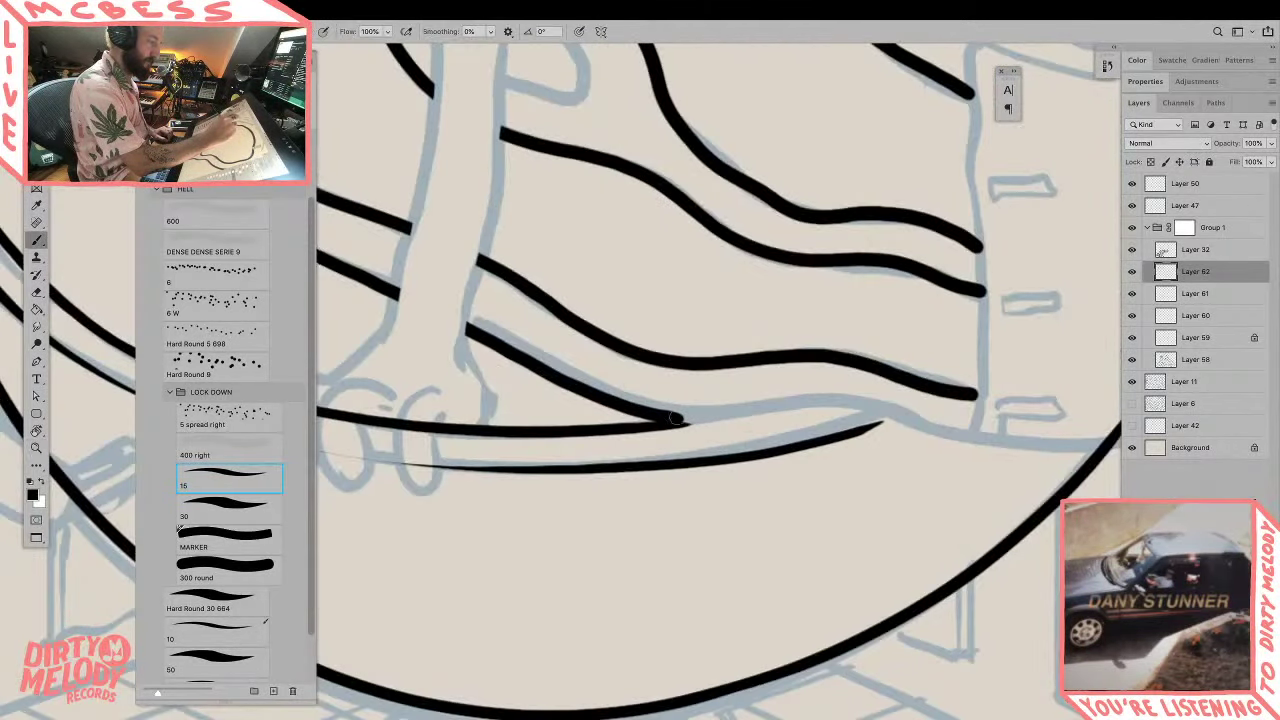
mouse_move(682, 420)
mouse_down()
mouse_move(707, 397)
mouse_move(709, 419)
mouse_move(812, 402)
mouse_up()
key(super+z)
key(super+z)
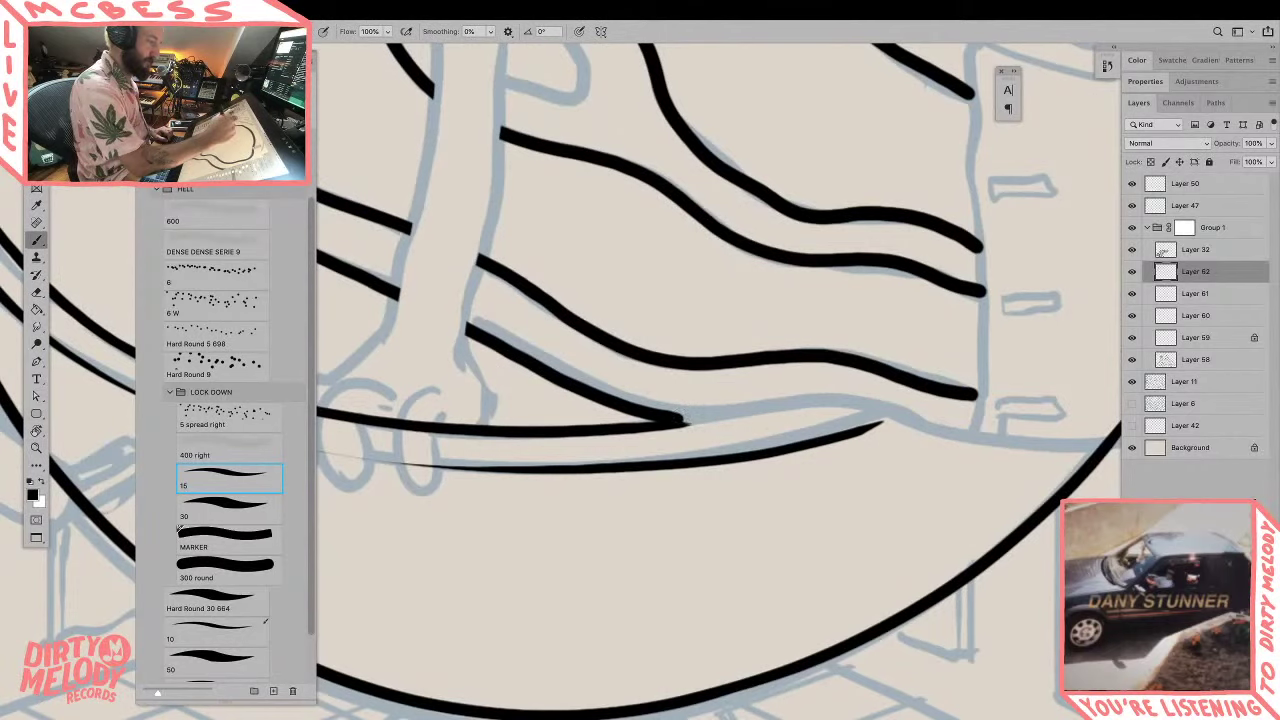
Step: With the canvas rotated, ink the steak's lowest contour from where it meets the inner rim line to the cloth's near corner
key(r)
mouse_move(743, 283)
mouse_down()
mouse_move(775, 434)
mouse_move(736, 483)
mouse_up()
key(b)
drag(597, 418, 598, 486)
mouse_move(608, 402)
mouse_down()
mouse_move(597, 507)
mouse_move(572, 625)
mouse_up()
key(r)
mouse_move(749, 596)
mouse_down()
mouse_move(880, 316)
mouse_move(843, 569)
mouse_move(877, 406)
mouse_up()
key(b)
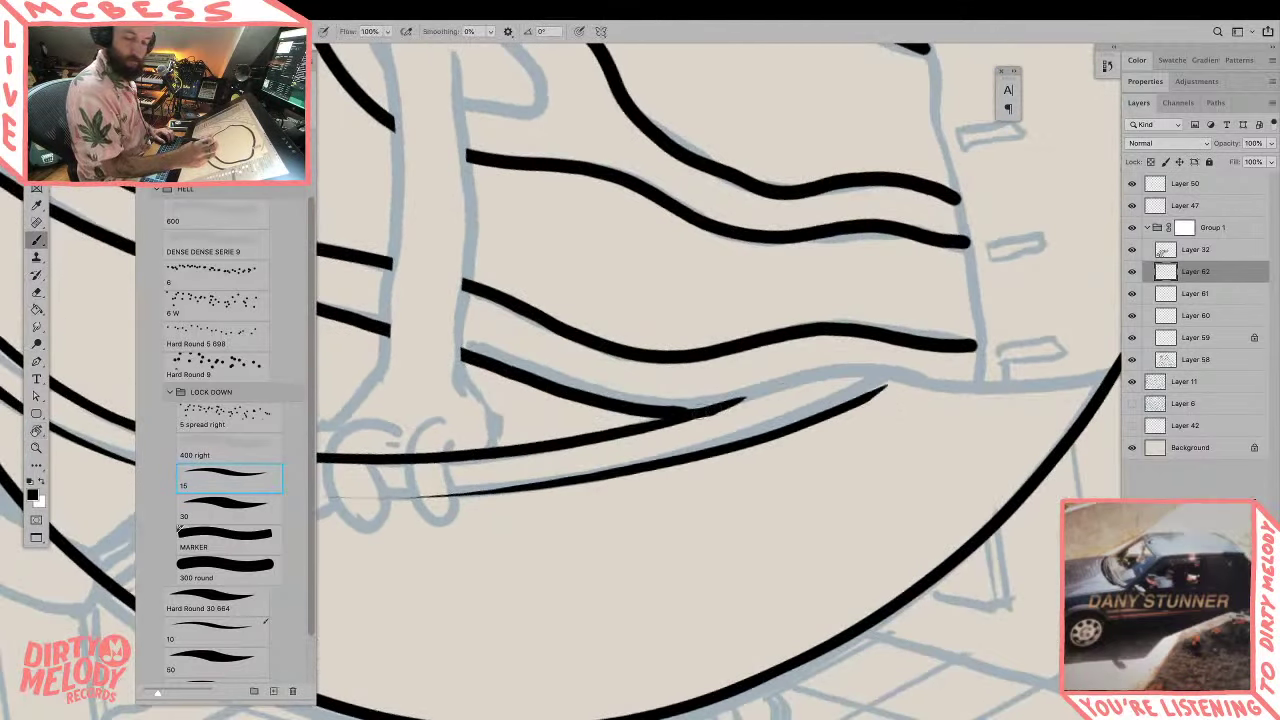
mouse_move(712, 406)
mouse_down()
mouse_move(768, 364)
mouse_move(930, 380)
mouse_up()
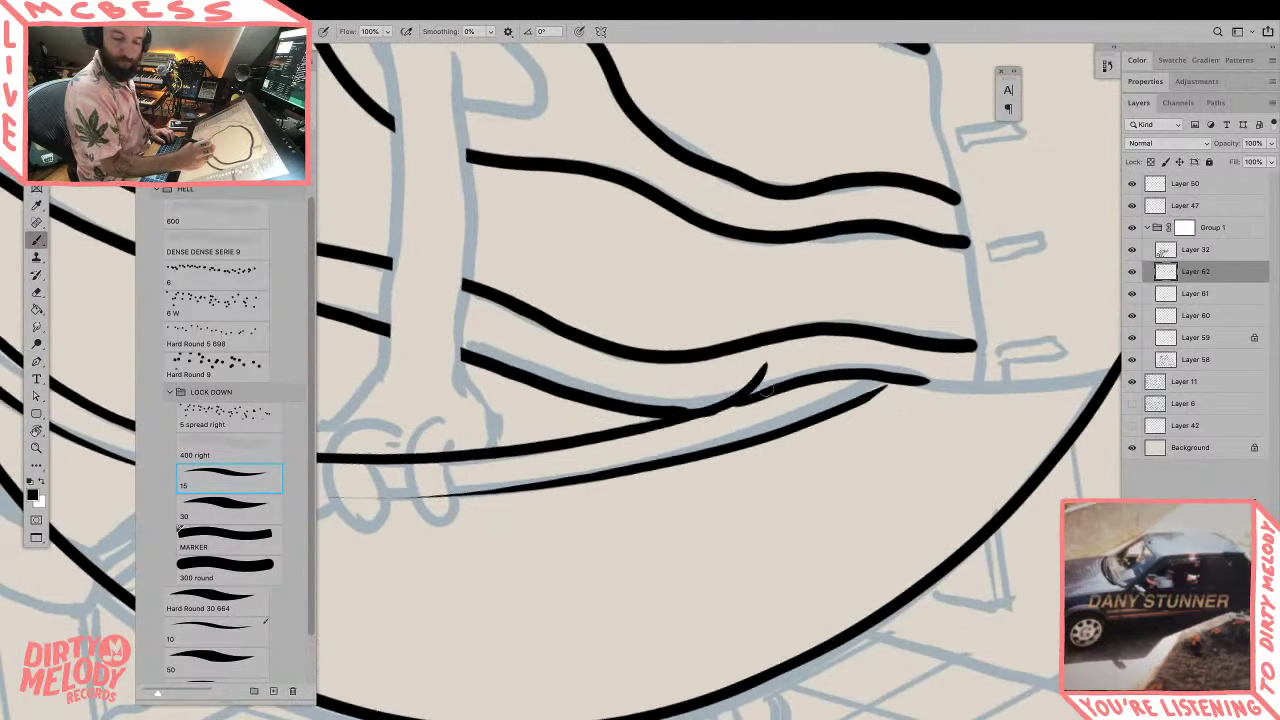
key(super+z)
drag(738, 404, 950, 388)
Step: Erase the end of the pot's bowl line that runs into the cloth
key(r)
mouse_move(943, 506)
mouse_down()
mouse_move(785, 610)
mouse_move(737, 394)
mouse_move(621, 391)
mouse_move(662, 440)
mouse_up()
key(b)
key(e)
drag(745, 538, 793, 528)
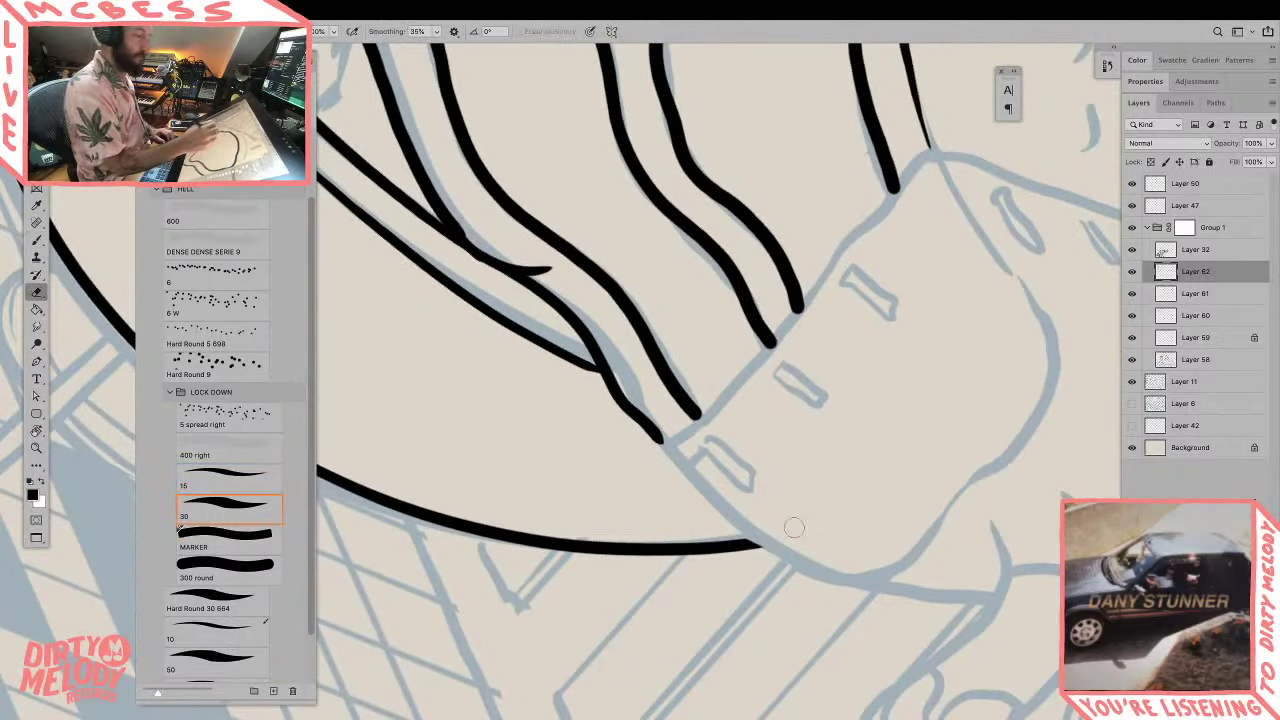
Step: Ink the outline of the cloth's front flap, including its rounded corners and upper edge, and taper the lower corner's end with the eraser
drag(753, 475, 702, 447)
key(r)
mouse_move(875, 355)
mouse_down()
mouse_move(903, 441)
mouse_move(857, 426)
mouse_up()
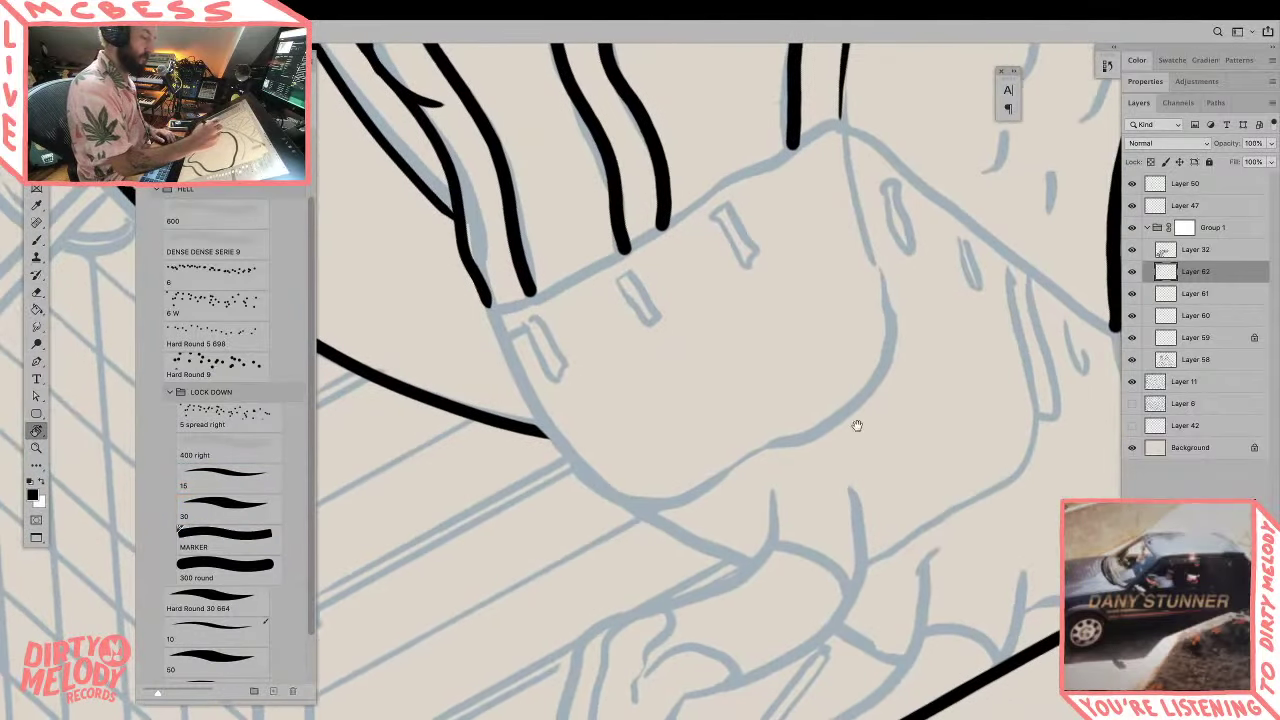
key(b)
mouse_move(485, 296)
mouse_down()
mouse_move(577, 477)
mouse_move(618, 497)
mouse_move(697, 503)
mouse_up()
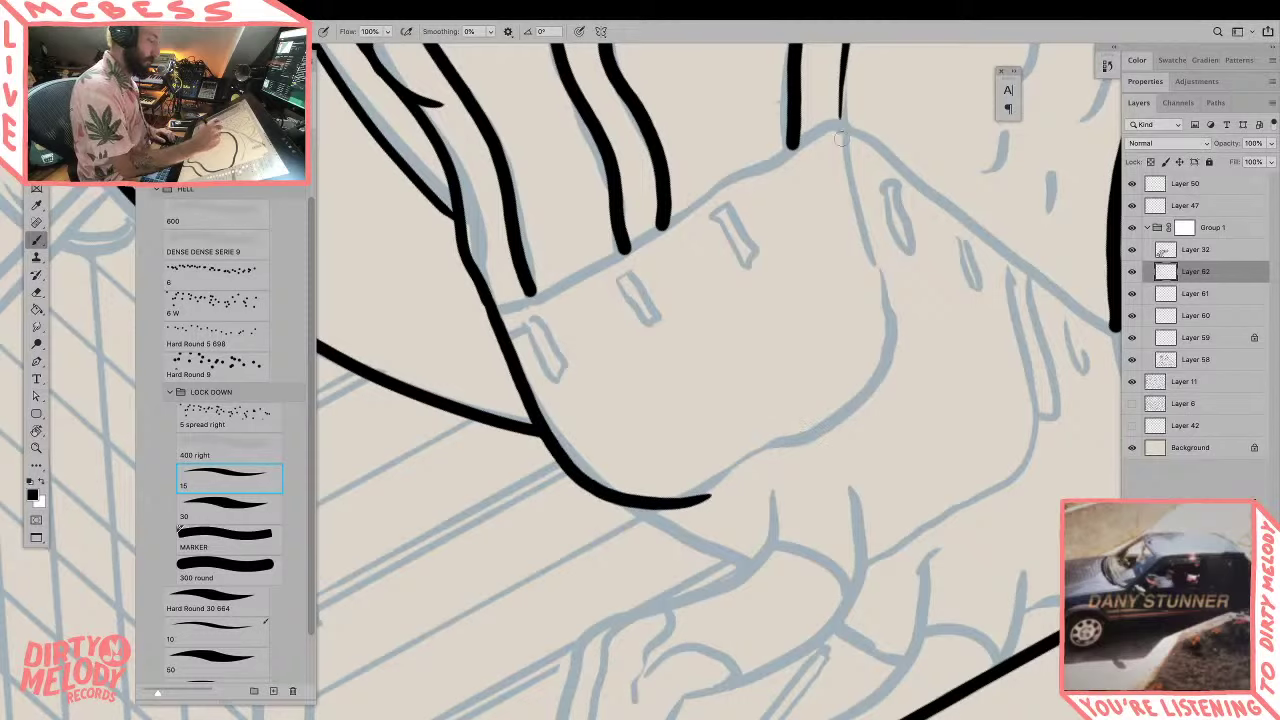
mouse_move(842, 138)
mouse_down()
mouse_move(887, 292)
mouse_move(883, 354)
mouse_move(857, 393)
mouse_move(785, 437)
mouse_up()
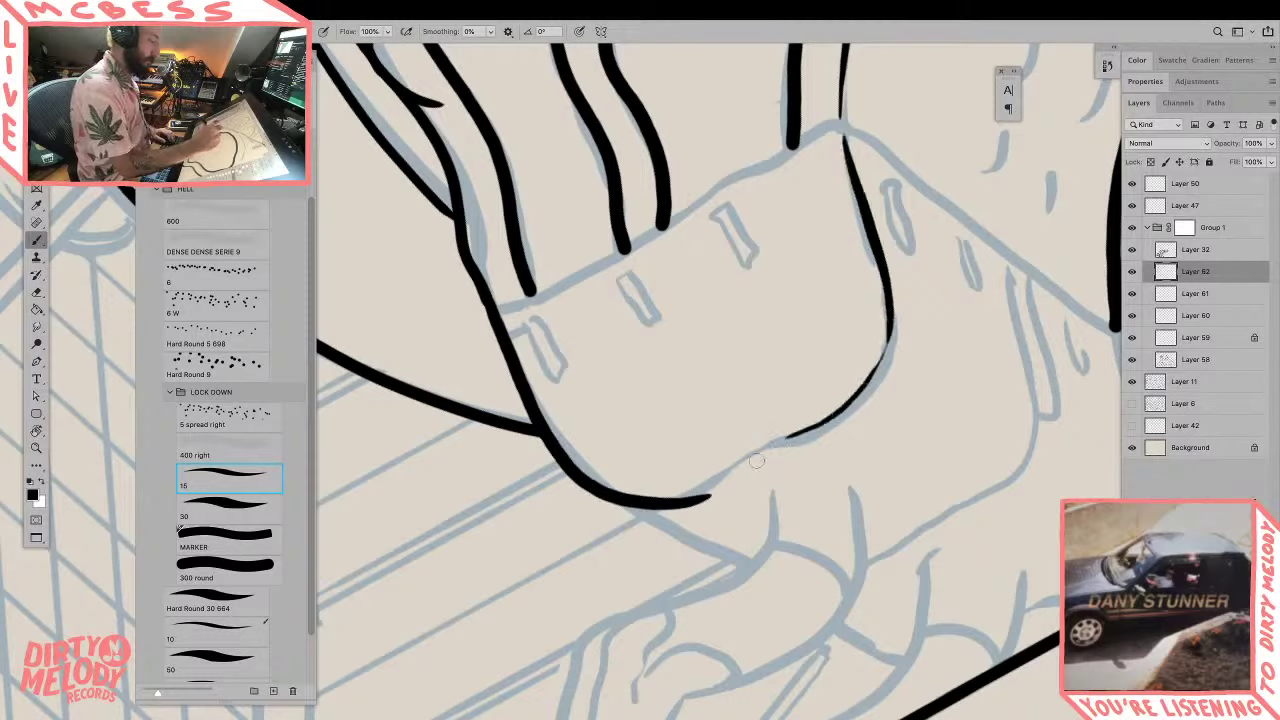
key(e)
mouse_move(624, 512)
mouse_down()
mouse_move(726, 477)
mouse_move(703, 492)
mouse_move(686, 492)
mouse_move(716, 476)
mouse_up()
key(b)
mouse_move(495, 309)
mouse_down()
mouse_move(609, 259)
mouse_move(857, 130)
mouse_up()
Step: Examine the inked steak, pot and cloth flap in a wider, upright view of the illustration
key(z)
drag(888, 226, 883, 255)
alt+click(883, 255)
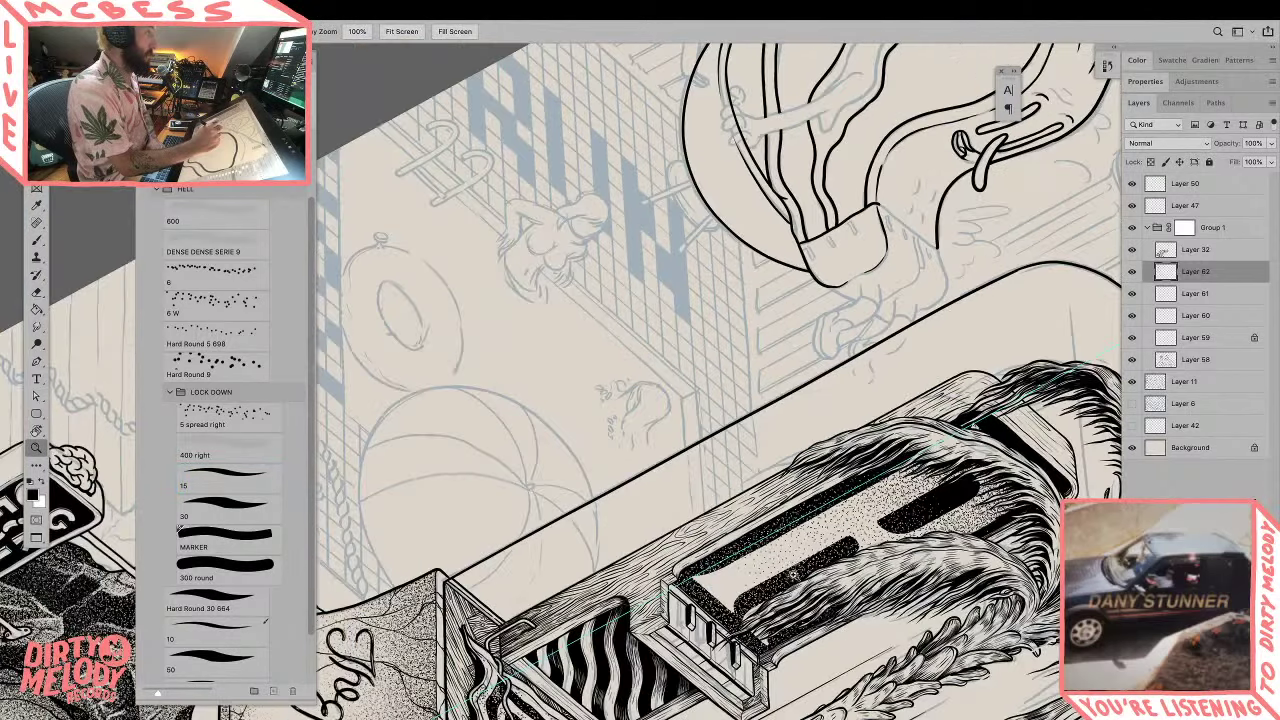
key(r)
drag(792, 573, 970, 325)
drag(862, 423, 873, 603)
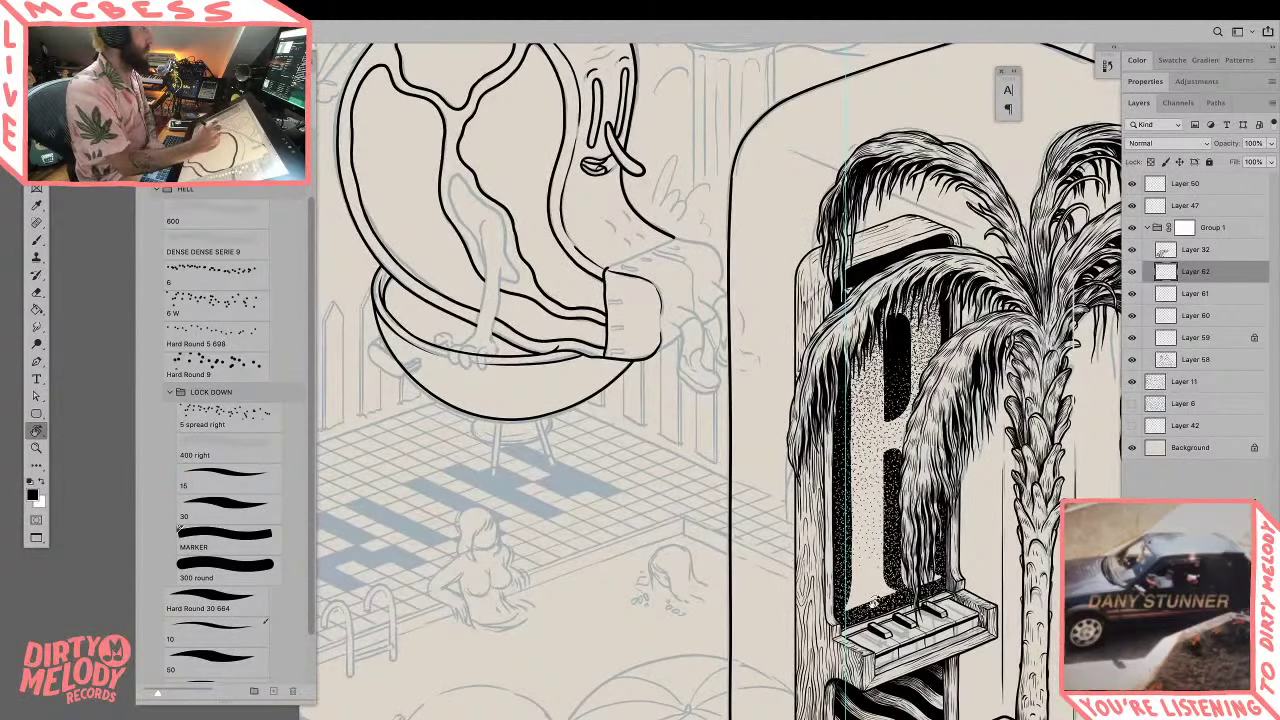
scroll(774, 413, up, 2)
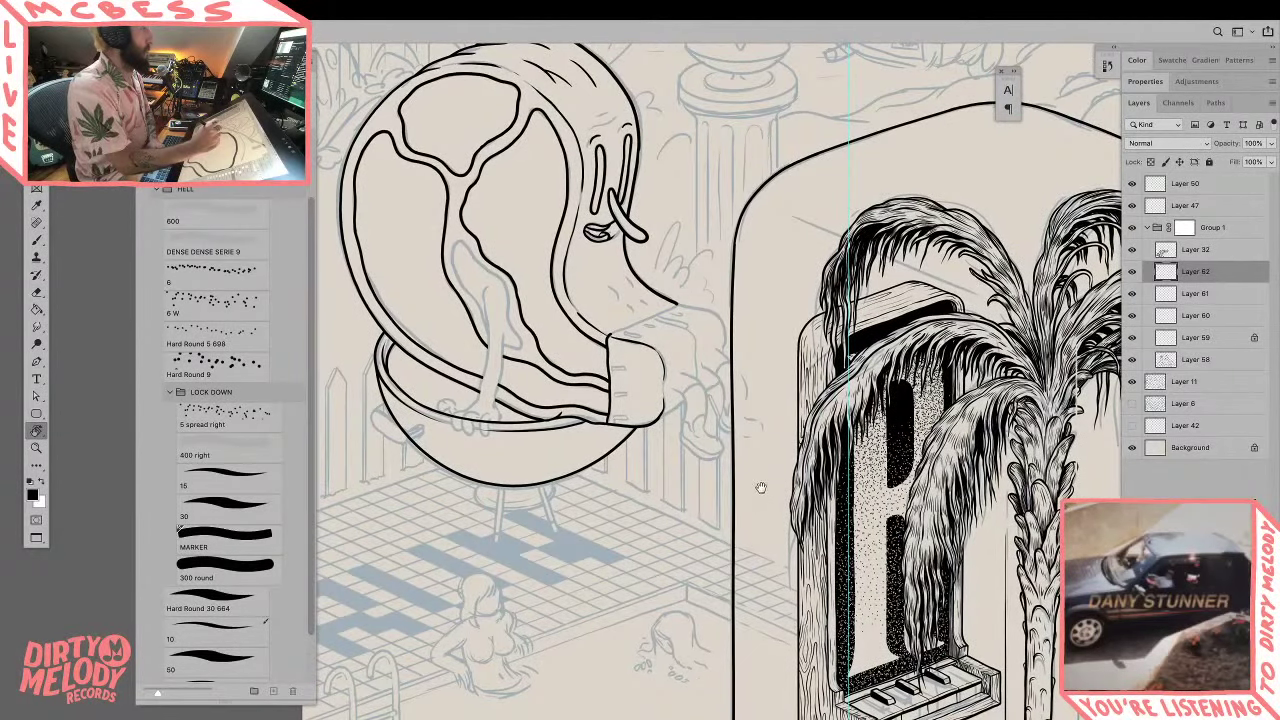
scroll(760, 486, up, 1)
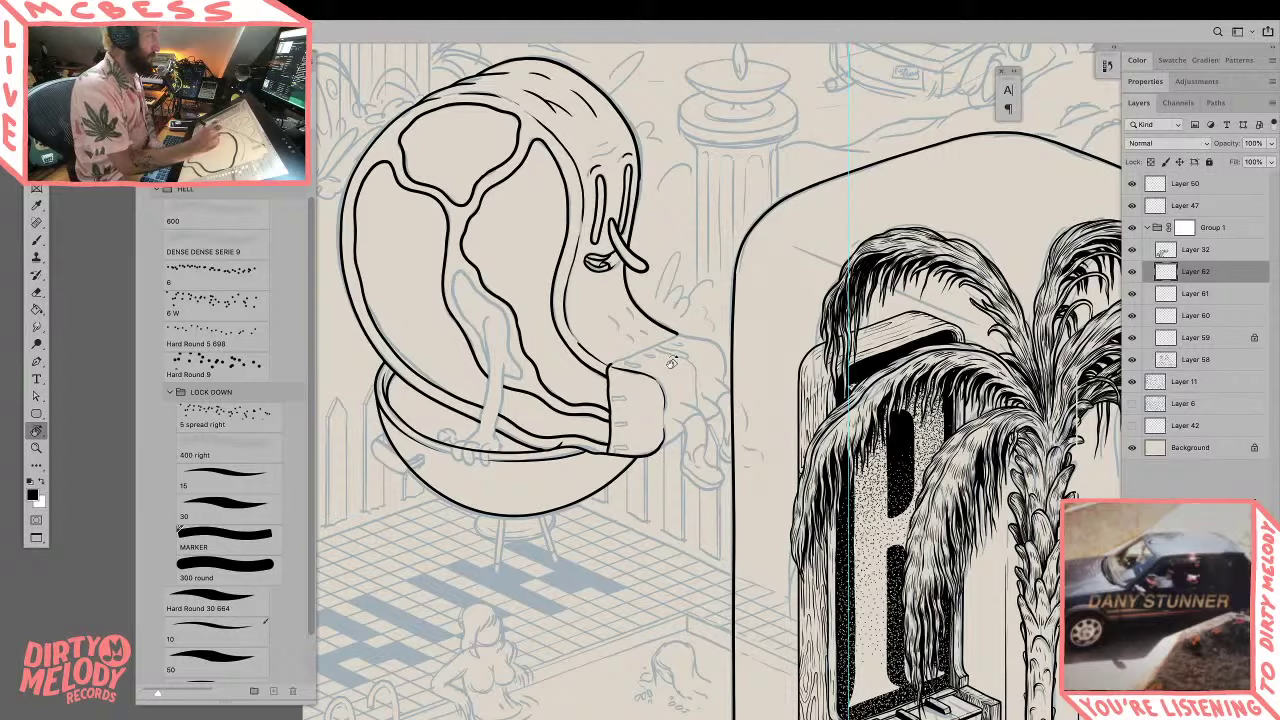
Step: Ink the cloth's fold edge from the flap's corner to the steak's outline and continue down the cloth's outer side
key(super+space)
drag(629, 361, 750, 362)
drag(540, 385, 845, 248)
key(r)
drag(973, 305, 751, 563)
key(space)
mouse_move(866, 500)
mouse_down()
mouse_move(663, 420)
mouse_move(698, 603)
mouse_up()
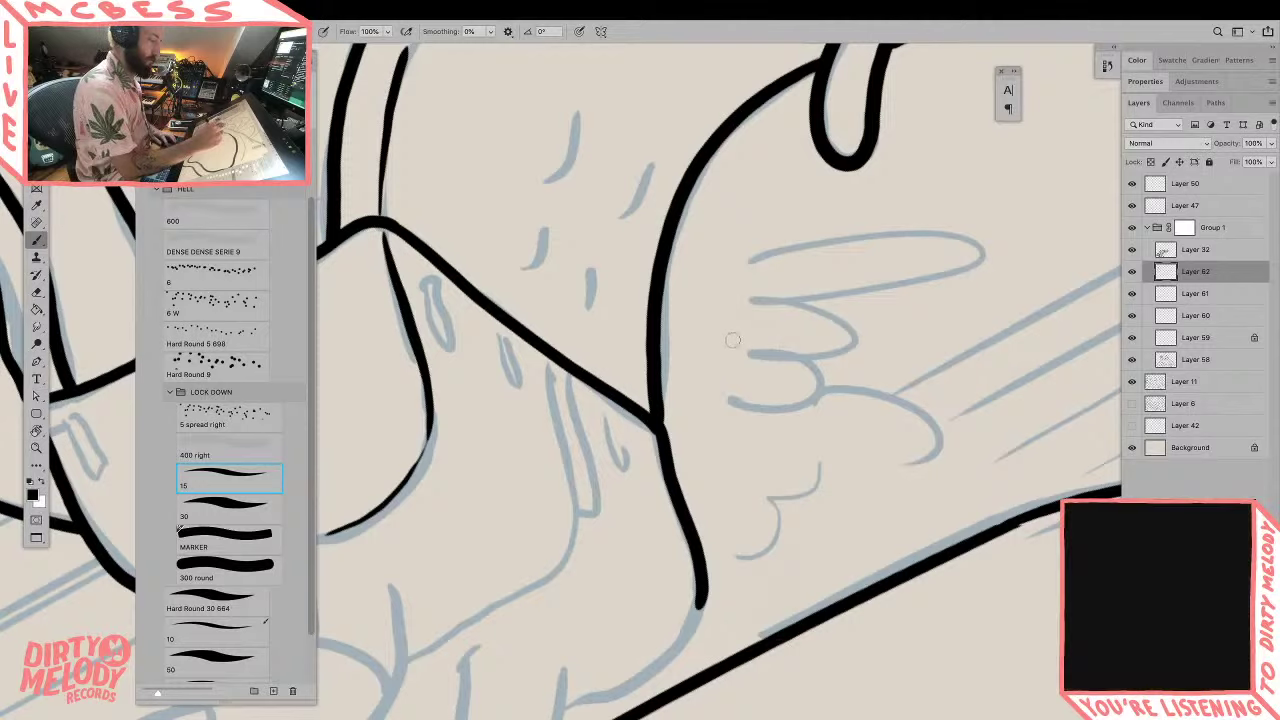
Step: Review the inked pot and cloth in a wider view, hiding and showing the ink layer to compare it with the sketch
key(Tab)
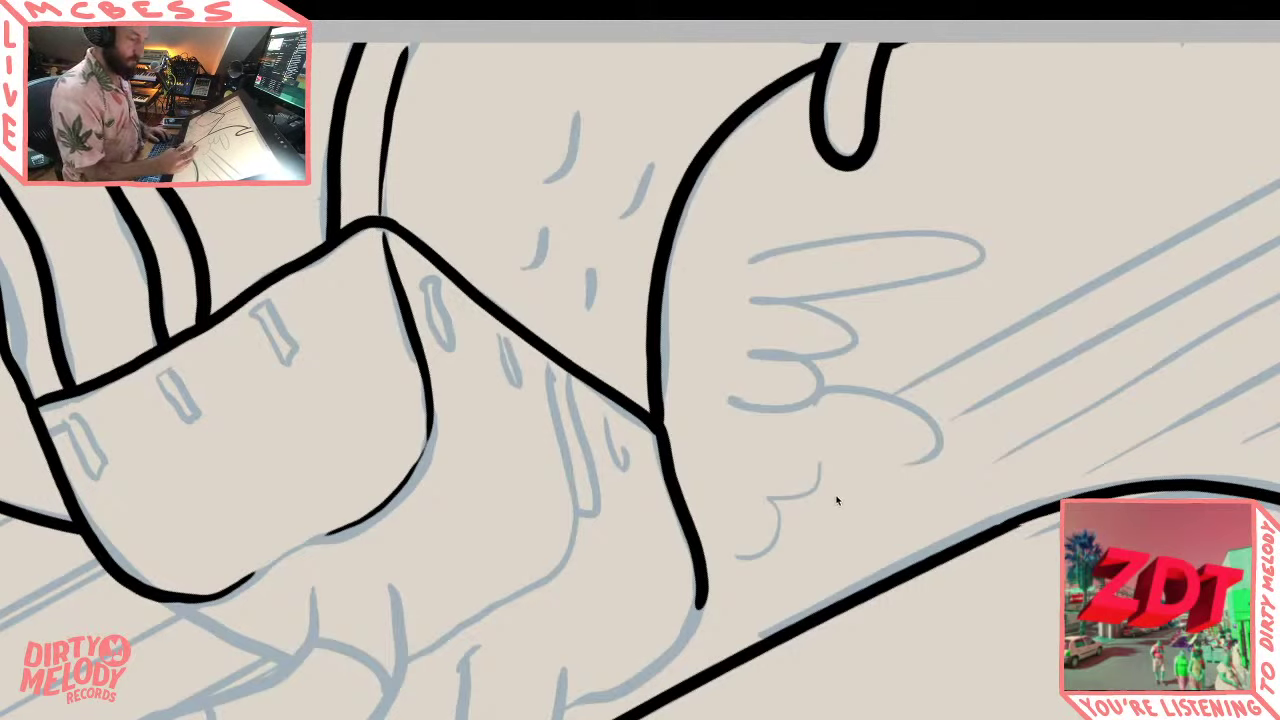
key(Tab)
key(r)
drag(836, 556, 849, 352)
mouse_move(850, 494)
mouse_down()
mouse_move(898, 388)
mouse_move(929, 380)
mouse_move(882, 325)
mouse_move(912, 392)
mouse_move(918, 499)
mouse_up()
key(b)
key(z)
alt+click(921, 464)
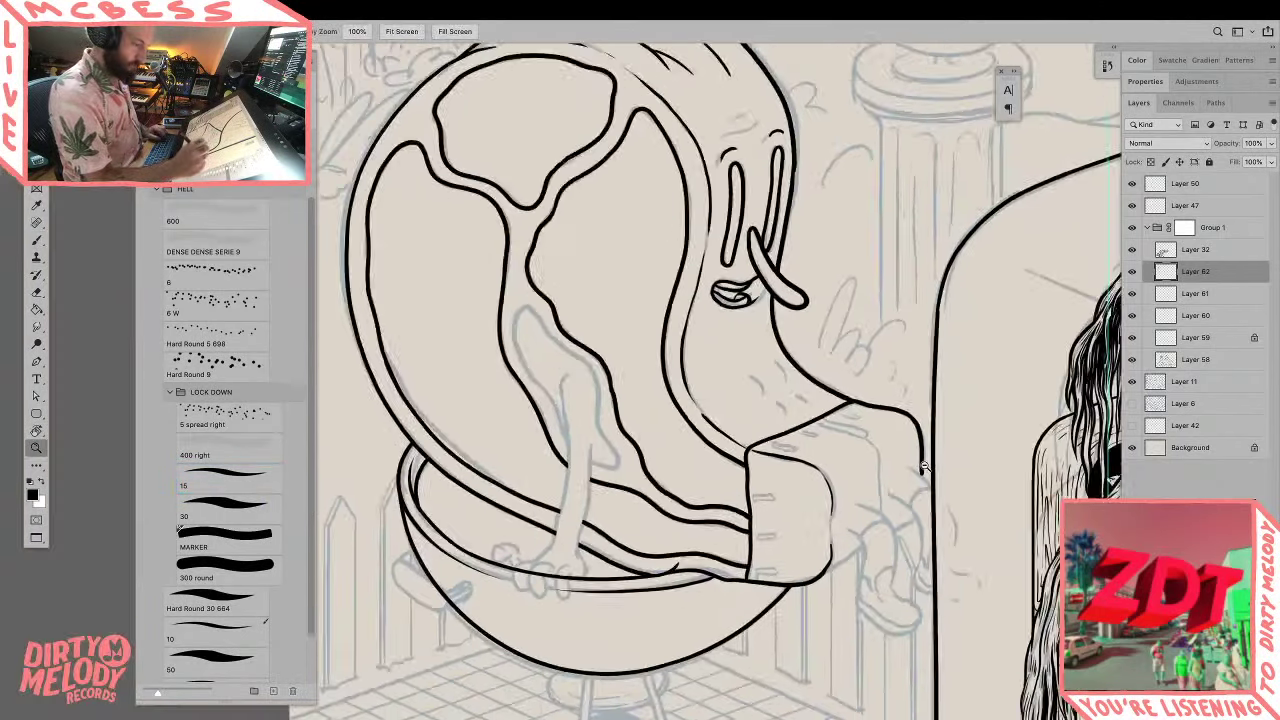
alt+click(924, 467)
scroll(951, 529, right, 2)
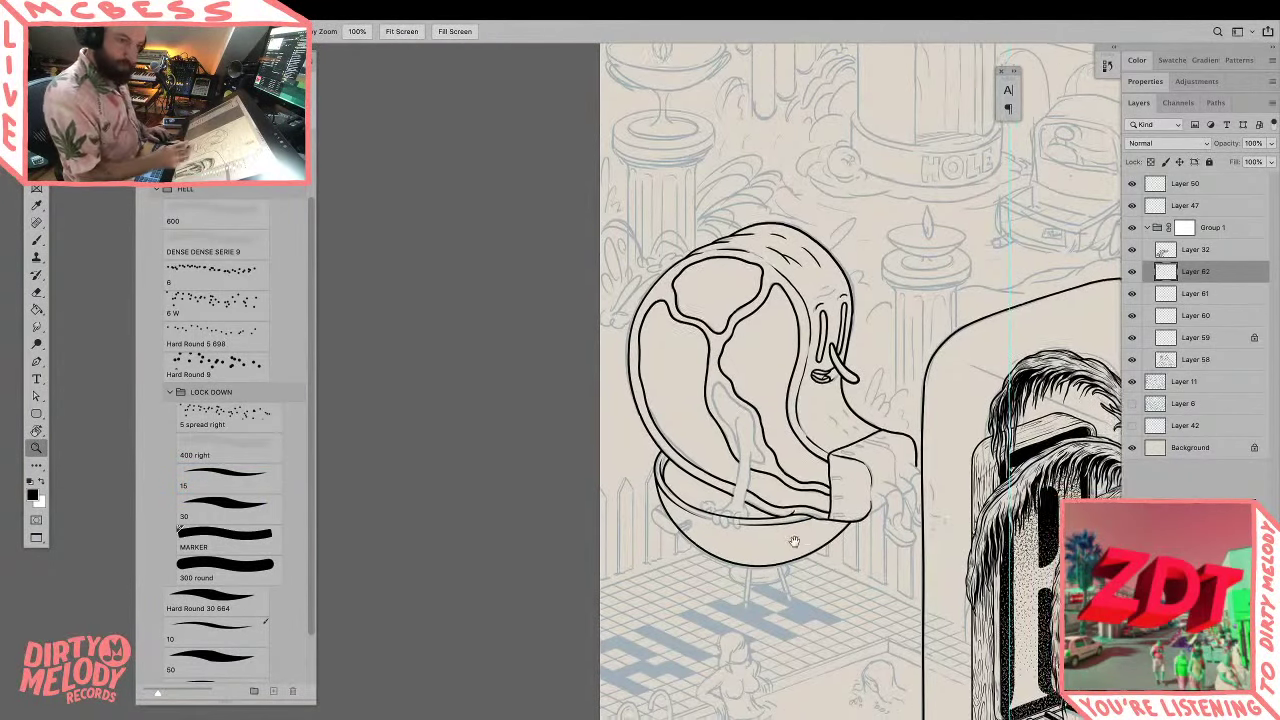
click(1132, 271)
click(1132, 271)
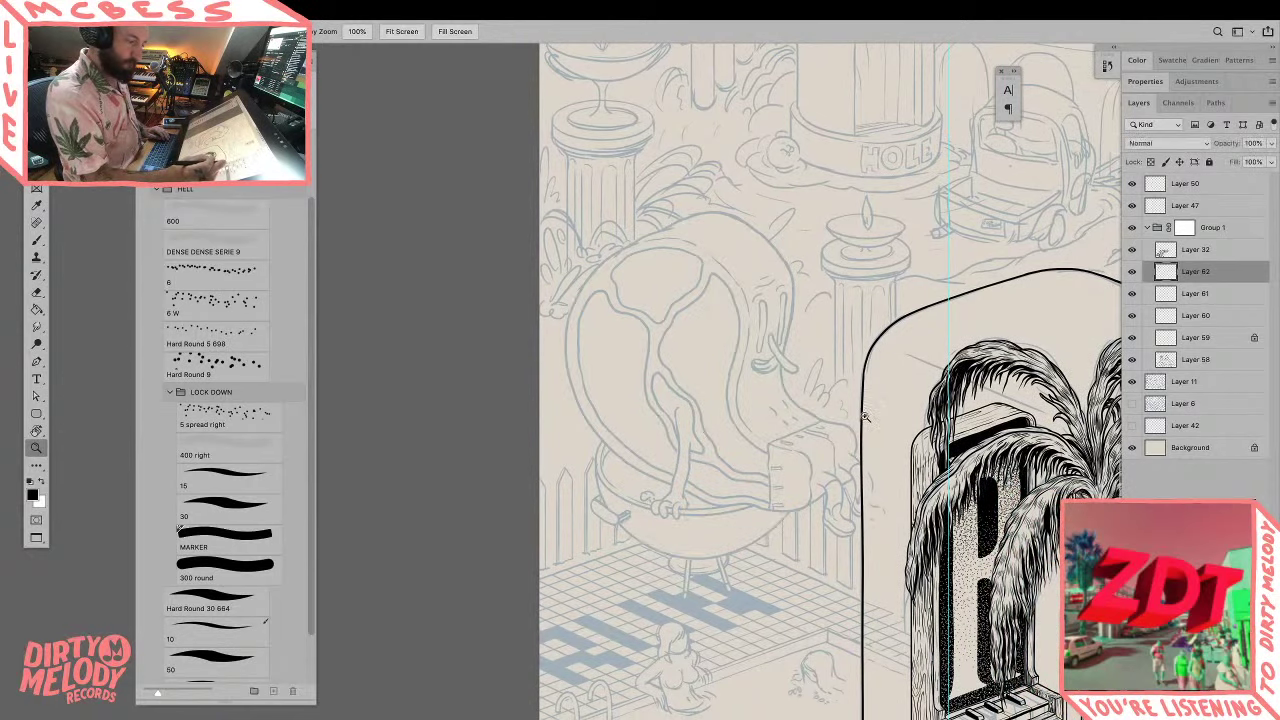
Step: Erase the pot's rim lines where they cross the fingers gripping the rim
drag(664, 511, 808, 537)
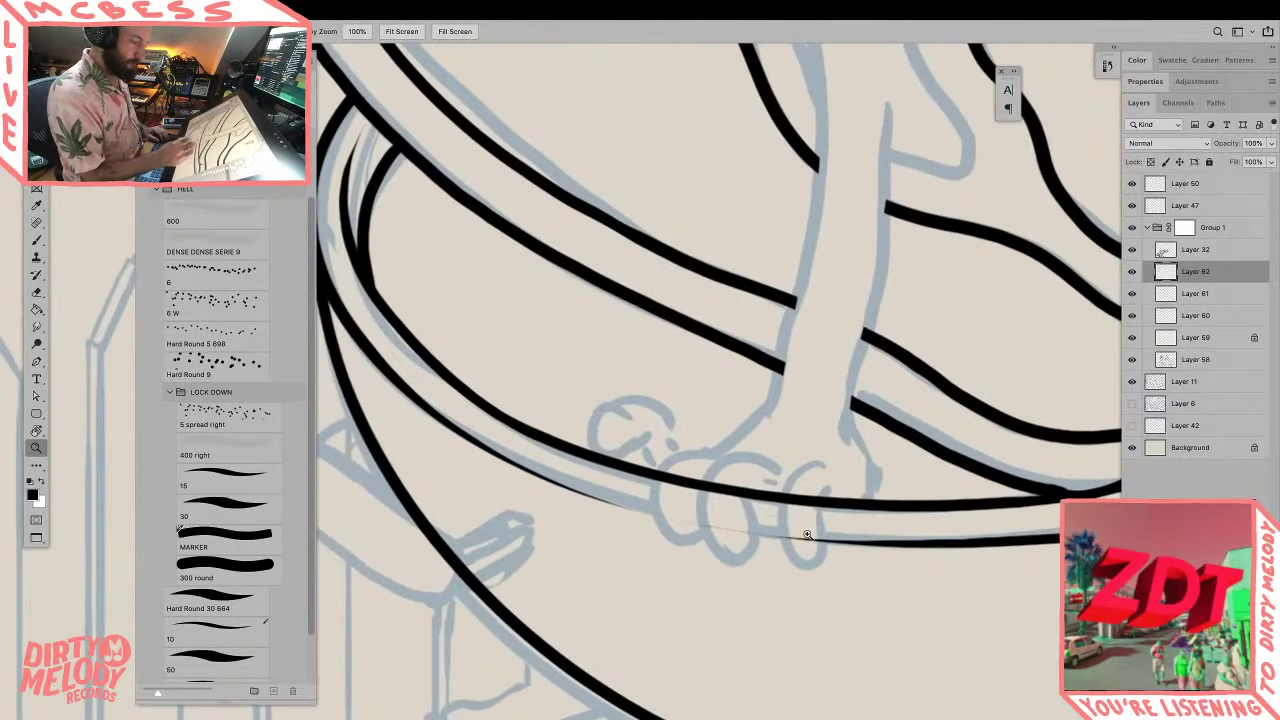
key(e)
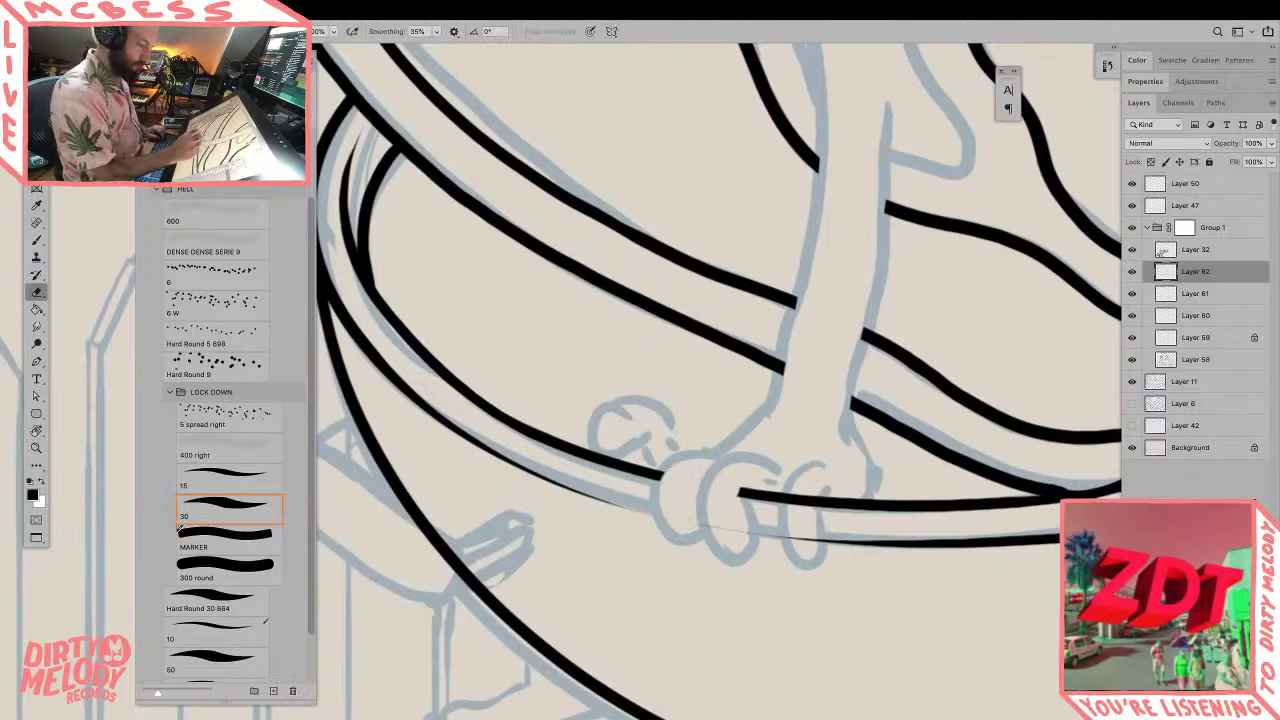
drag(780, 517, 910, 497)
key(z)
key(e)
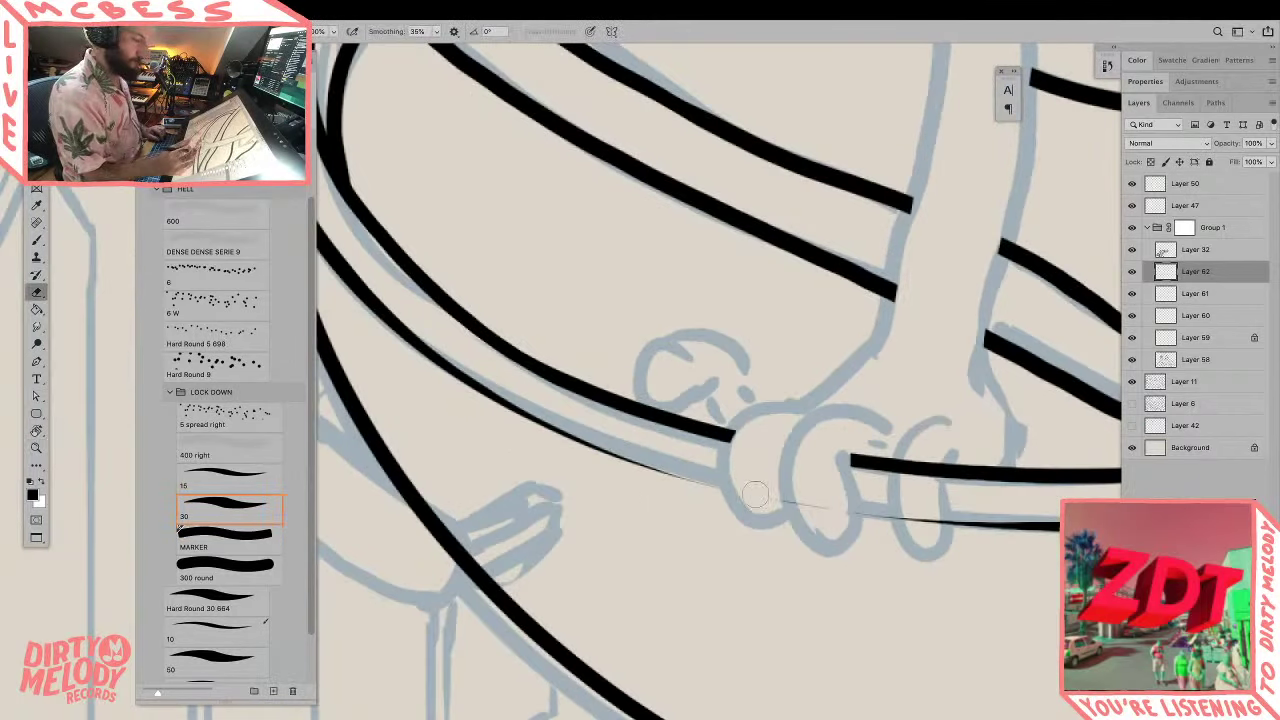
drag(757, 496, 835, 500)
Step: Try to ink the first two fingers of the hand gripping the pot's rim
key(b)
mouse_move(806, 404)
mouse_down()
mouse_move(751, 411)
mouse_move(734, 451)
mouse_move(735, 495)
mouse_move(792, 528)
mouse_up()
mouse_move(880, 418)
mouse_down()
mouse_move(818, 418)
mouse_move(782, 472)
mouse_move(793, 517)
mouse_move(840, 542)
mouse_move(868, 507)
mouse_move(843, 443)
mouse_up()
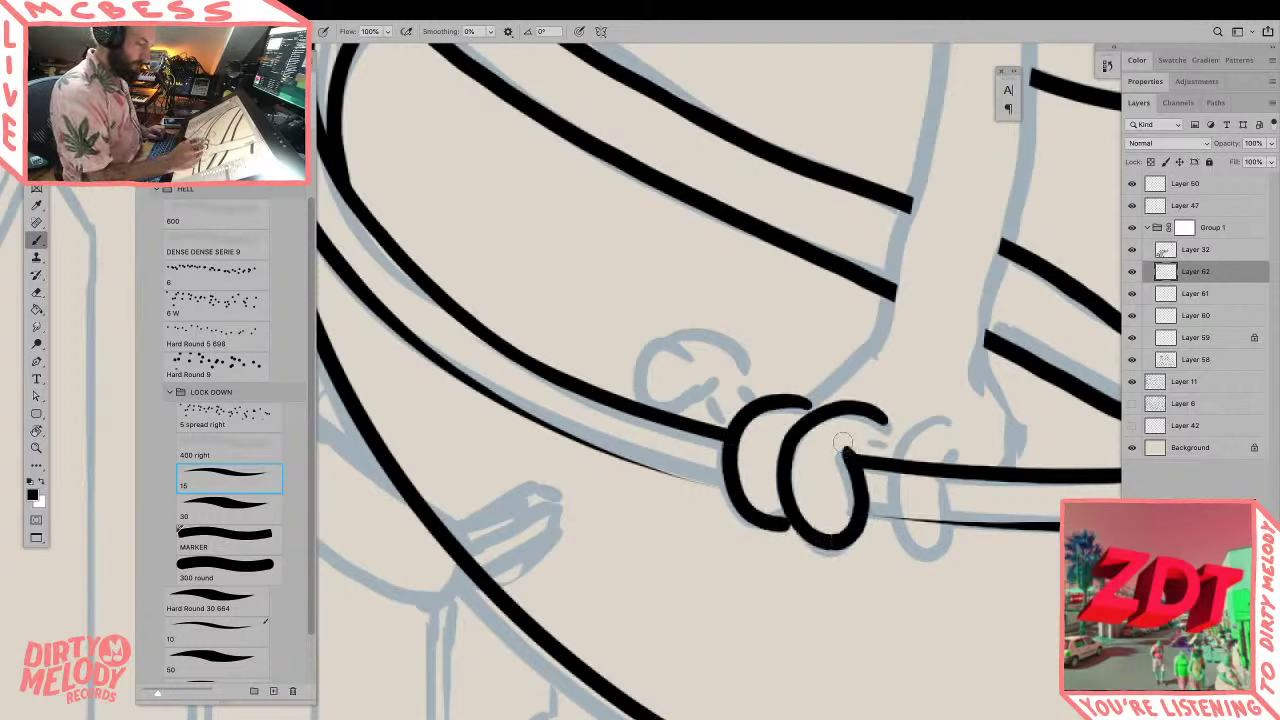
key(super+z)
key(super+z)
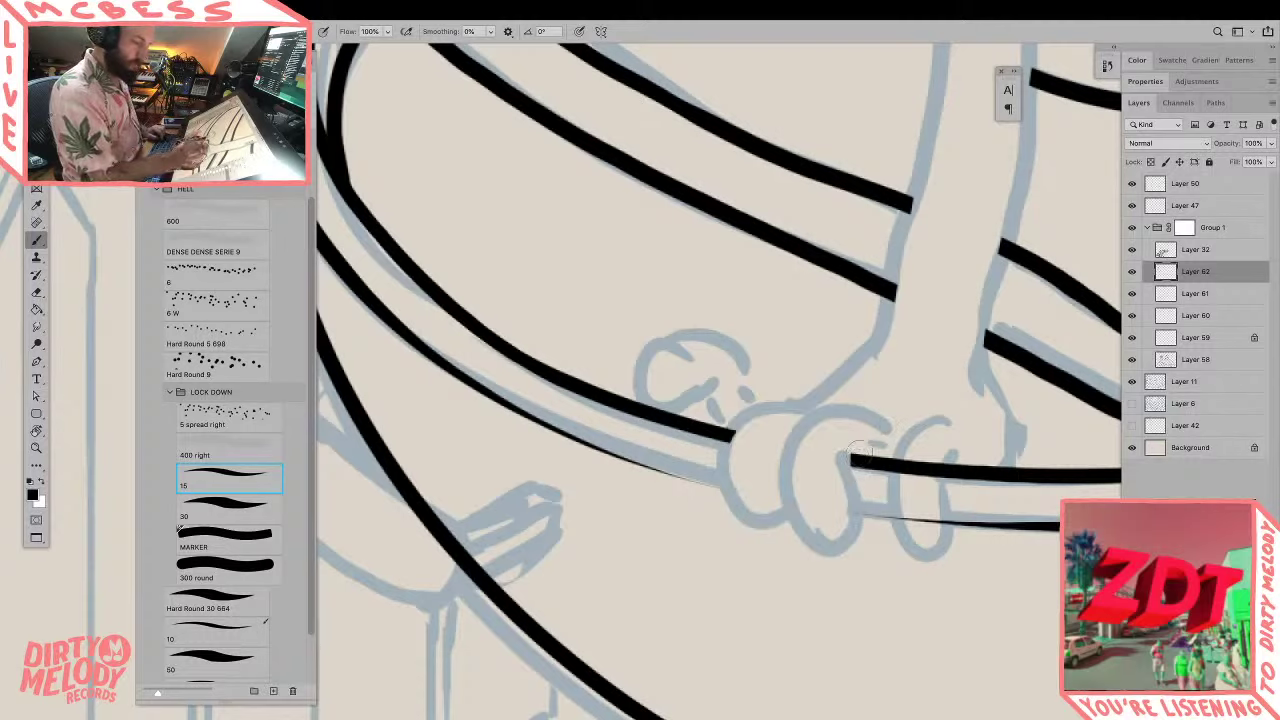
Step: Ink the middle finger of the hand gripping the pot's rim and erase part of the rim line crossing the neighbouring finger
mouse_move(888, 418)
mouse_down()
mouse_move(778, 469)
mouse_move(838, 540)
mouse_up()
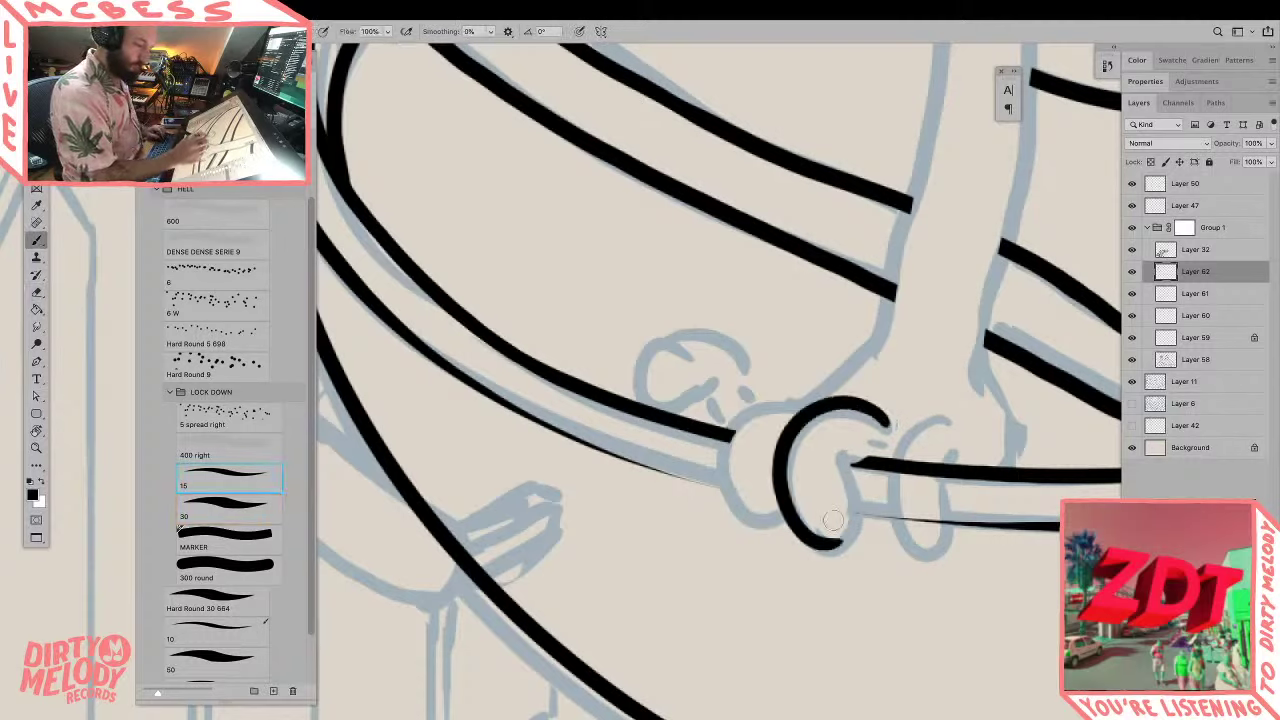
key(super+z)
mouse_move(850, 408)
mouse_down()
mouse_move(795, 514)
mouse_move(822, 547)
mouse_move(806, 524)
mouse_move(854, 538)
mouse_move(834, 478)
mouse_move(863, 506)
mouse_move(843, 455)
mouse_up()
drag(818, 412, 883, 420)
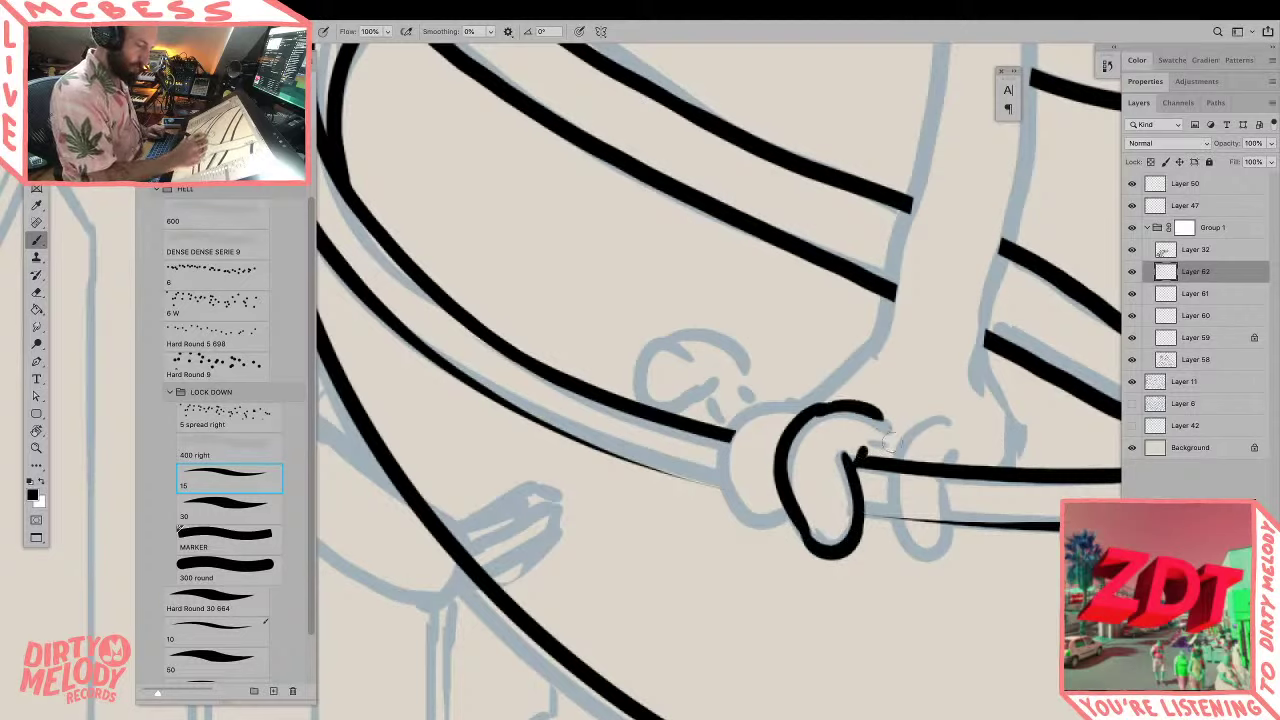
key(e)
drag(895, 466, 950, 470)
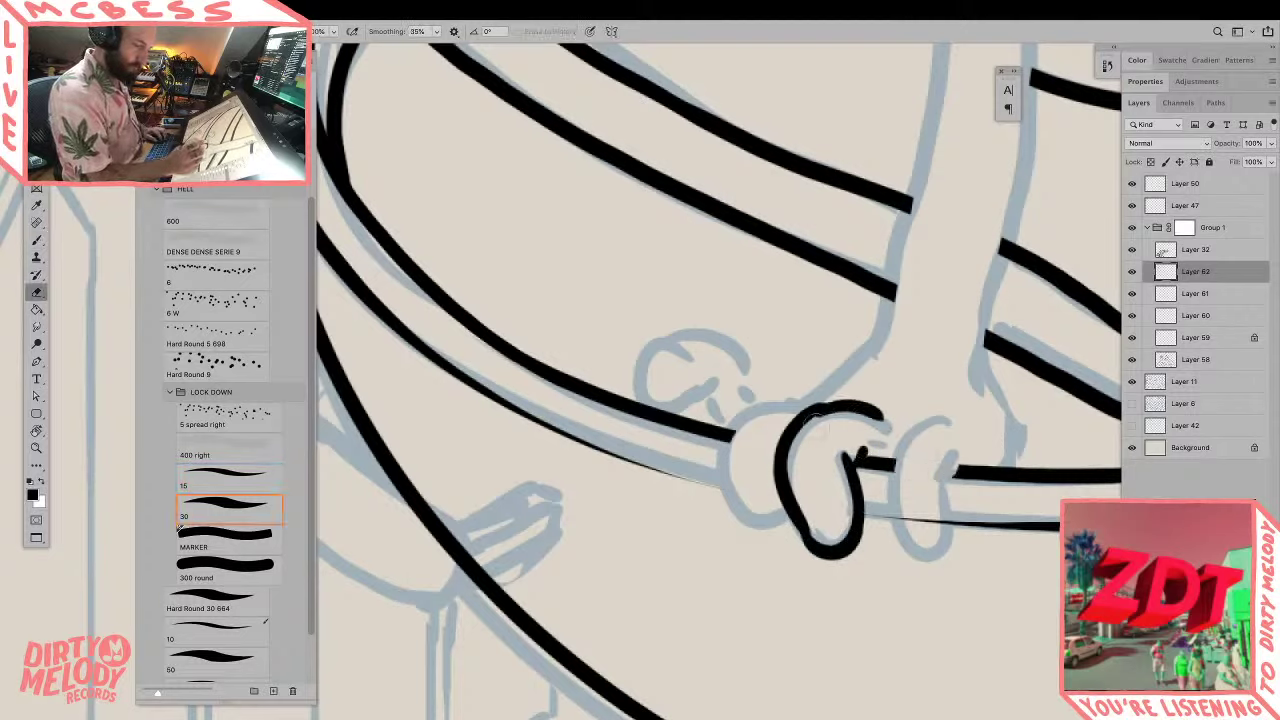
key(b)
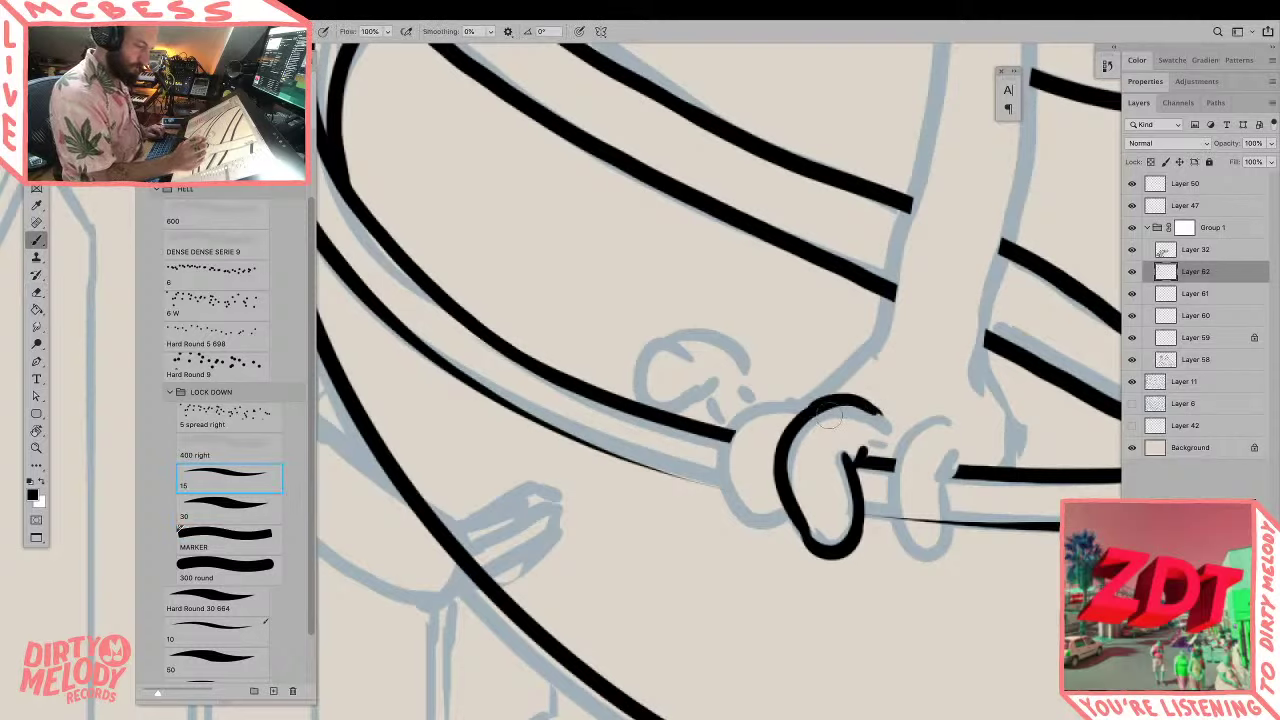
Step: Add a short knuckle stroke above the middle finger and erase the remaining rim lines crossing the neighbouring finger
mouse_move(850, 403)
mouse_down()
mouse_move(899, 401)
mouse_move(880, 395)
mouse_move(882, 505)
mouse_move(965, 458)
mouse_up()
key(ctrl+z)
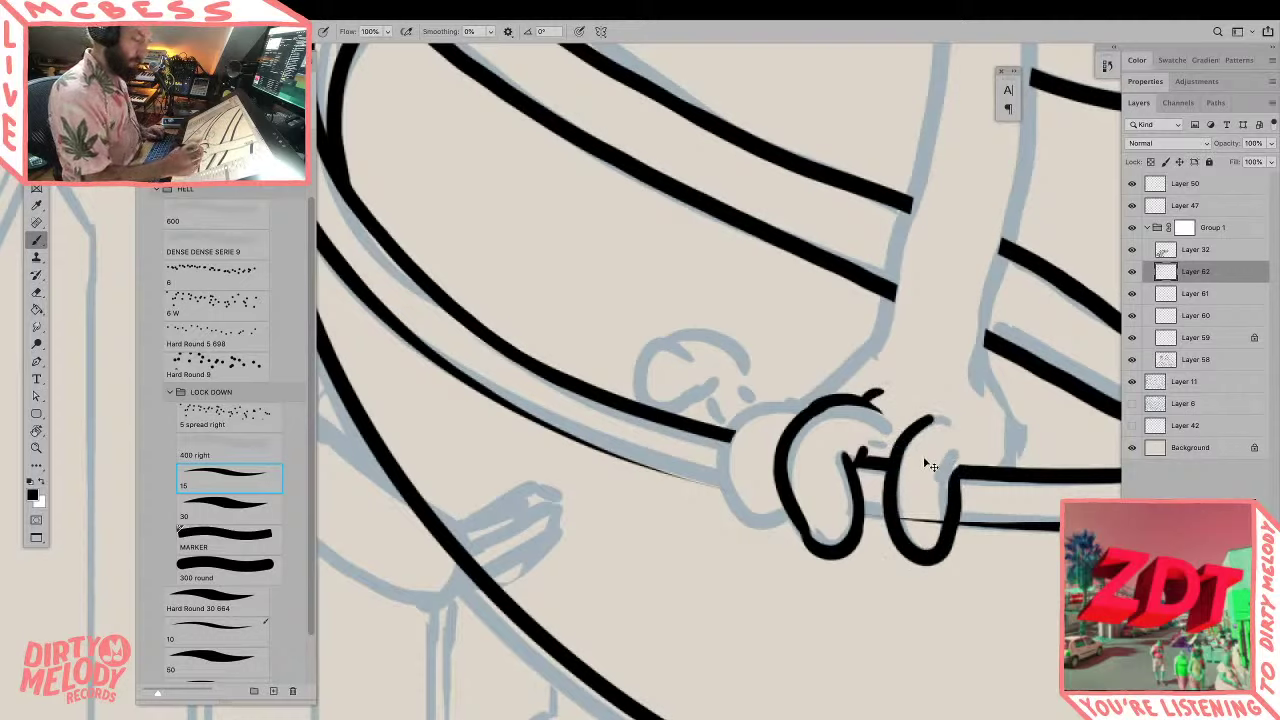
key(ctrl+z)
key(e)
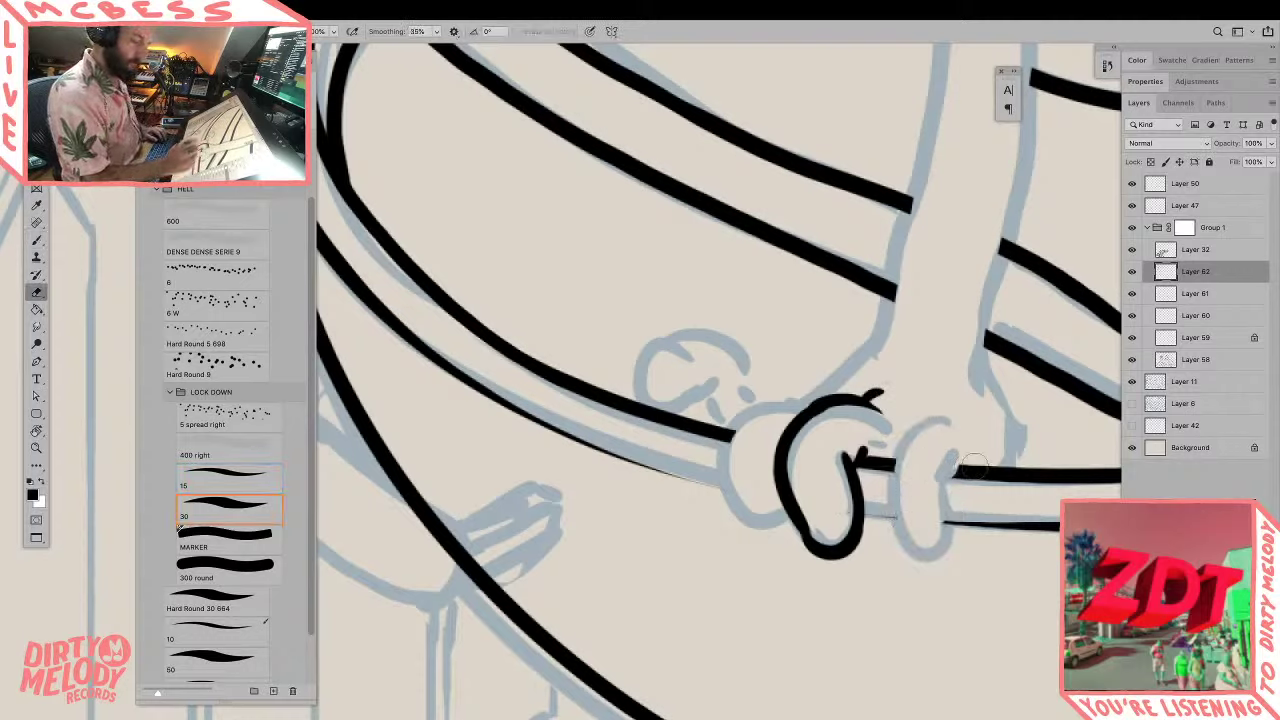
drag(968, 468, 947, 524)
Step: Ink the outlines of the two fingers on either side of the middle finger
key(b)
mouse_move(900, 448)
mouse_down()
mouse_move(899, 520)
mouse_move(937, 538)
mouse_move(909, 541)
mouse_move(952, 538)
mouse_move(960, 428)
mouse_up()
key(ctrl+z)
mouse_move(894, 462)
mouse_down()
mouse_move(940, 404)
mouse_move(976, 440)
mouse_move(964, 512)
mouse_up()
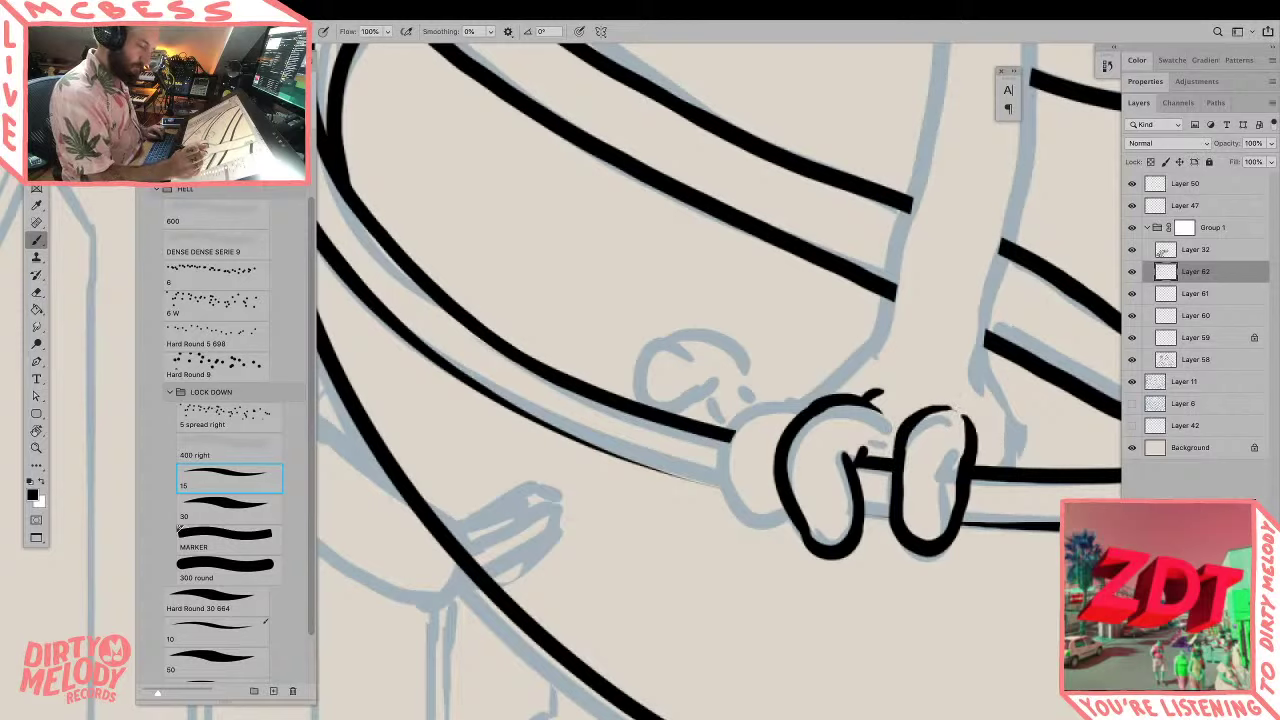
mouse_move(814, 402)
mouse_down()
mouse_move(738, 425)
mouse_move(735, 518)
mouse_move(785, 532)
mouse_move(788, 500)
mouse_up()
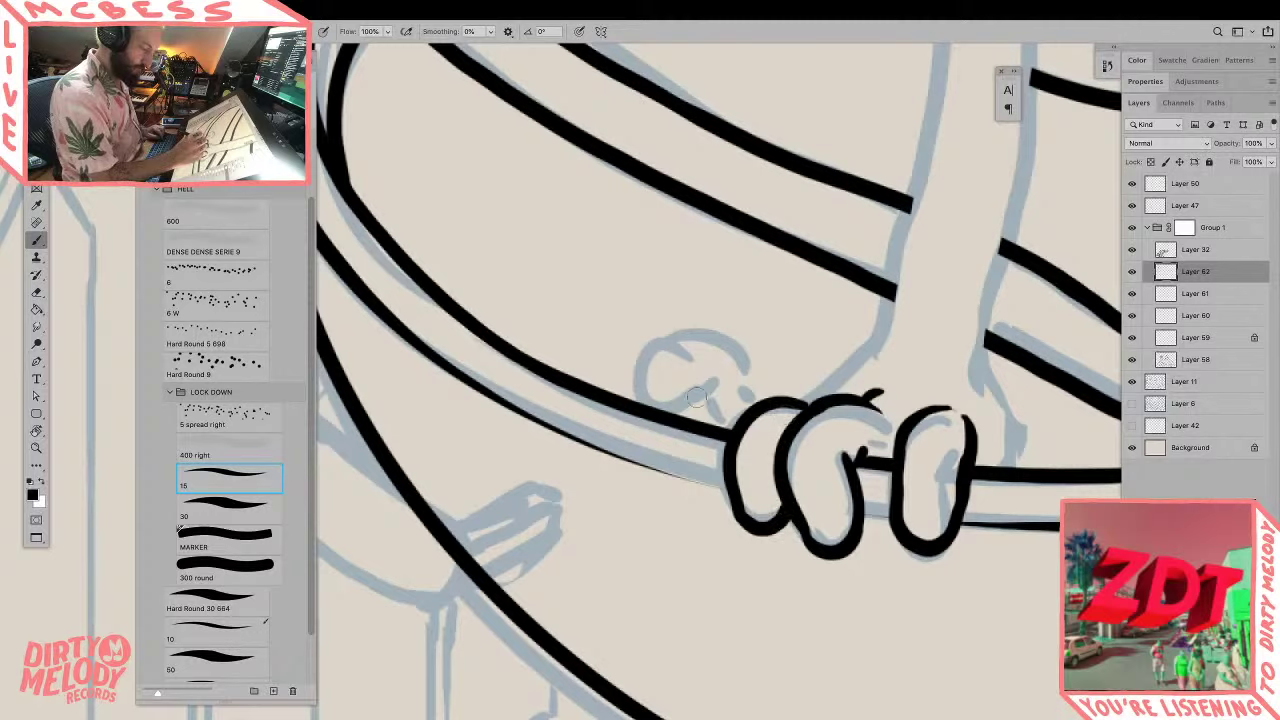
mouse_move(697, 397)
mouse_down()
mouse_move(686, 376)
mouse_move(758, 384)
mouse_move(745, 366)
mouse_move(733, 404)
mouse_up()
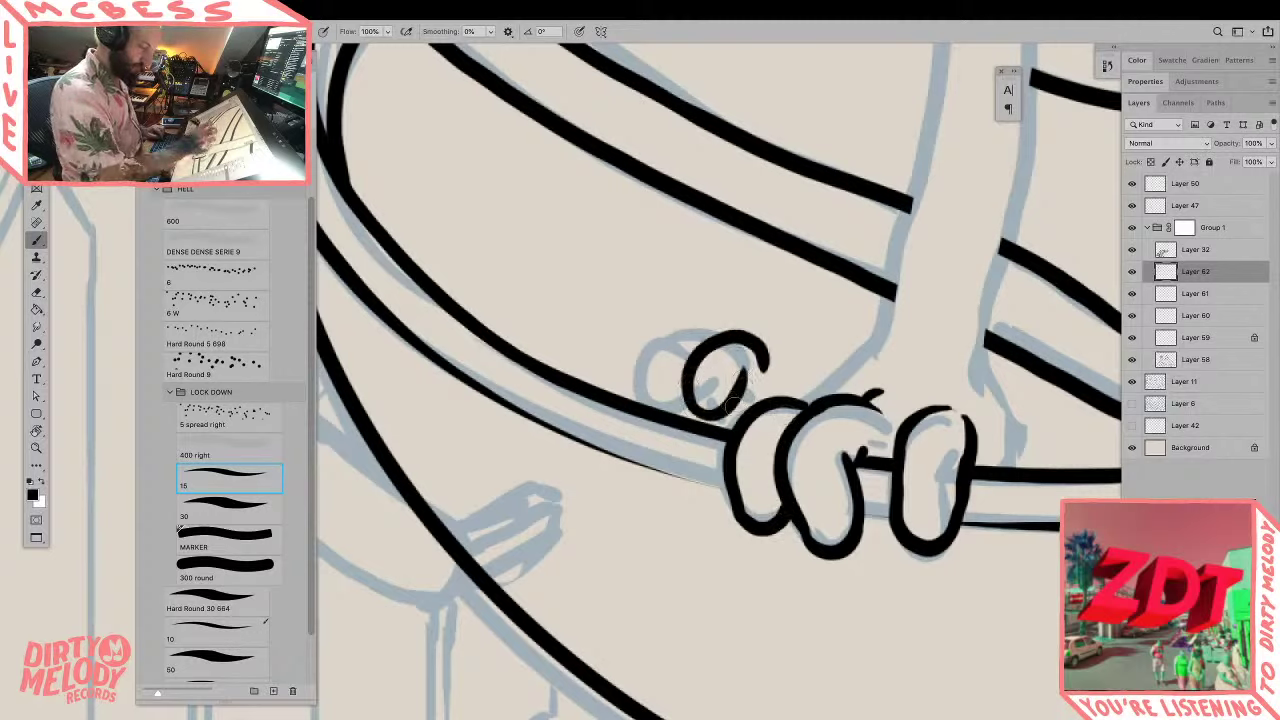
drag(760, 346, 775, 400)
key(super+z)
key(super+z)
key(super+z)
key(super+z)
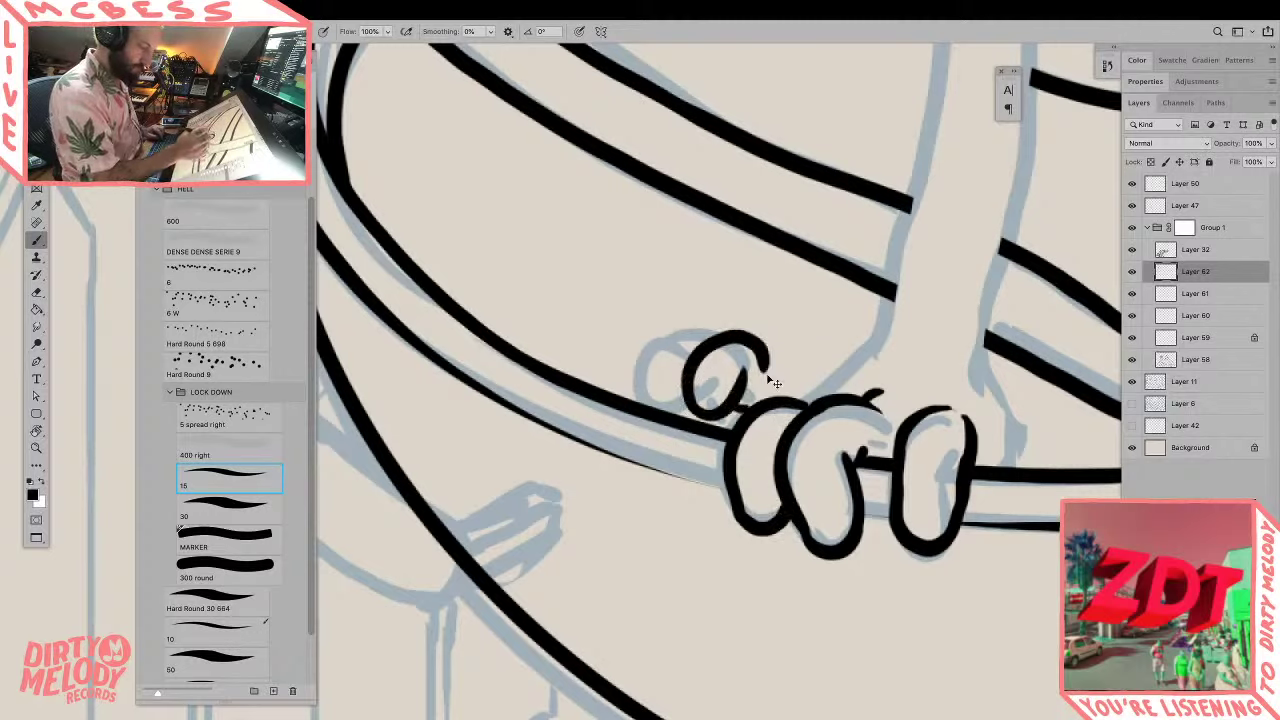
key(super+z)
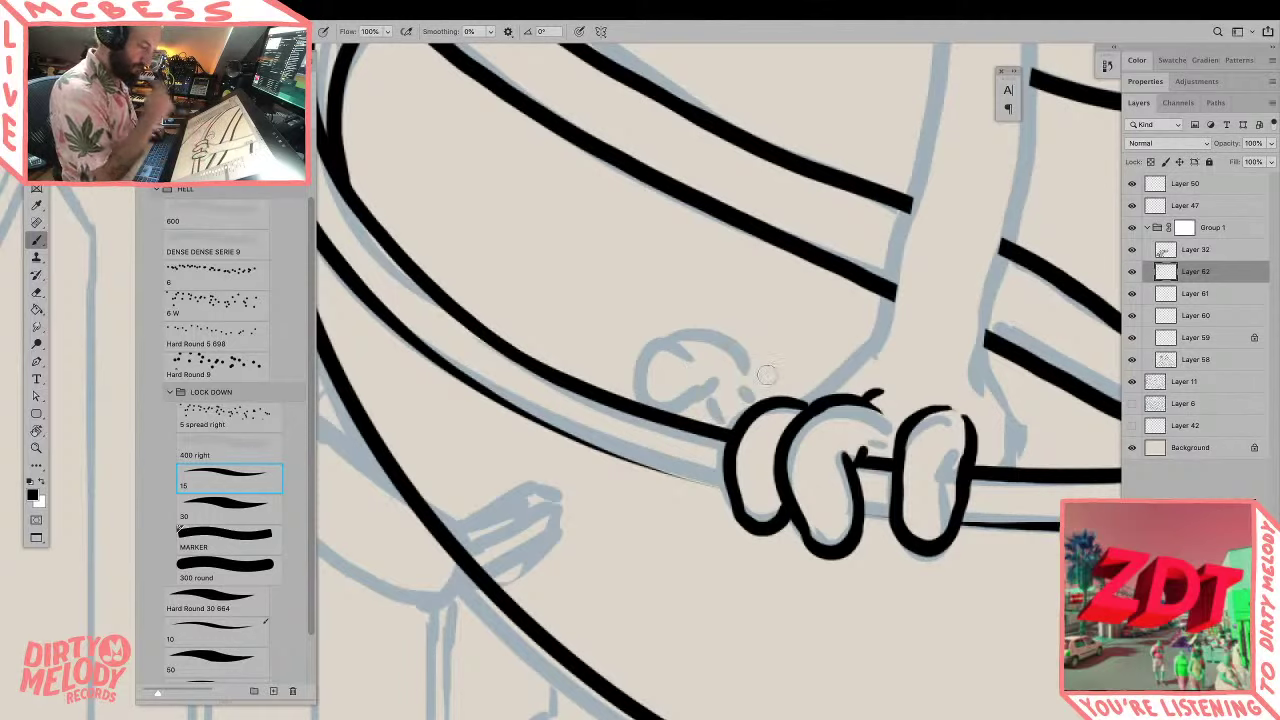
Step: Erase the end of the rim line beside the inked fingers and ink the small curled digit over it
key(e)
drag(690, 424, 724, 440)
key(b)
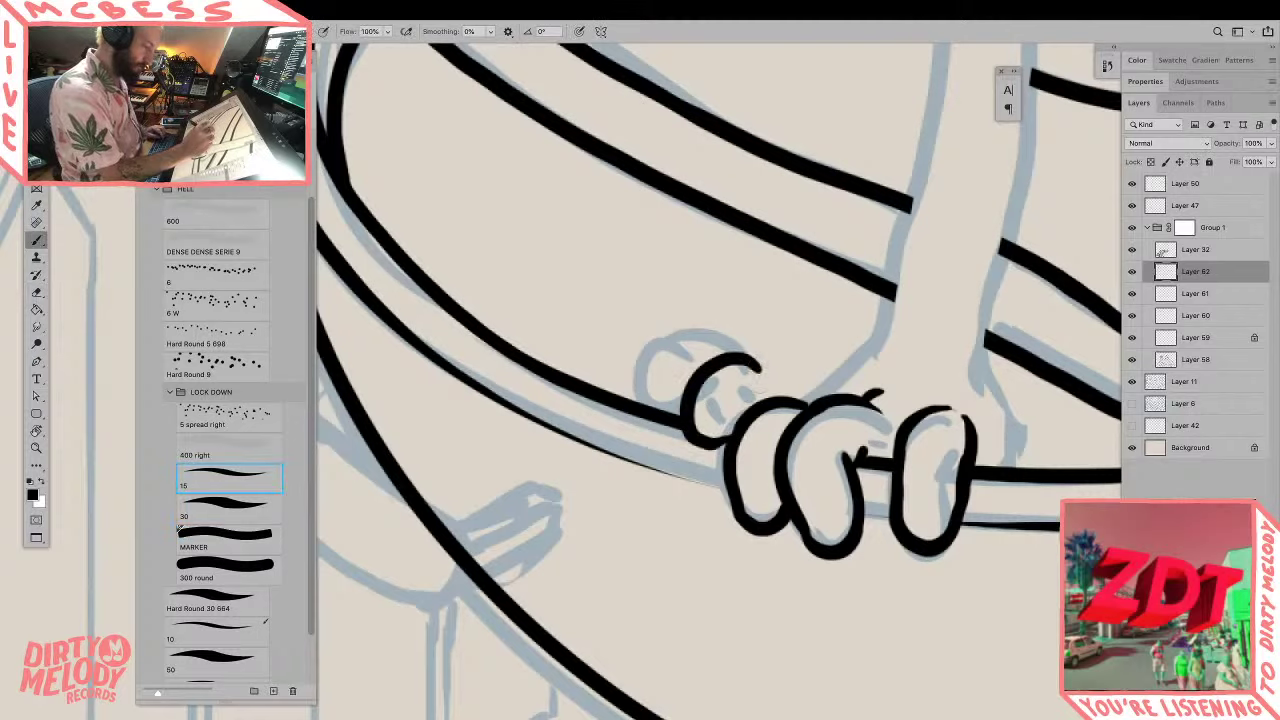
mouse_move(760, 366)
mouse_down()
mouse_move(758, 405)
mouse_move(747, 418)
mouse_move(743, 398)
mouse_move(730, 440)
mouse_up()
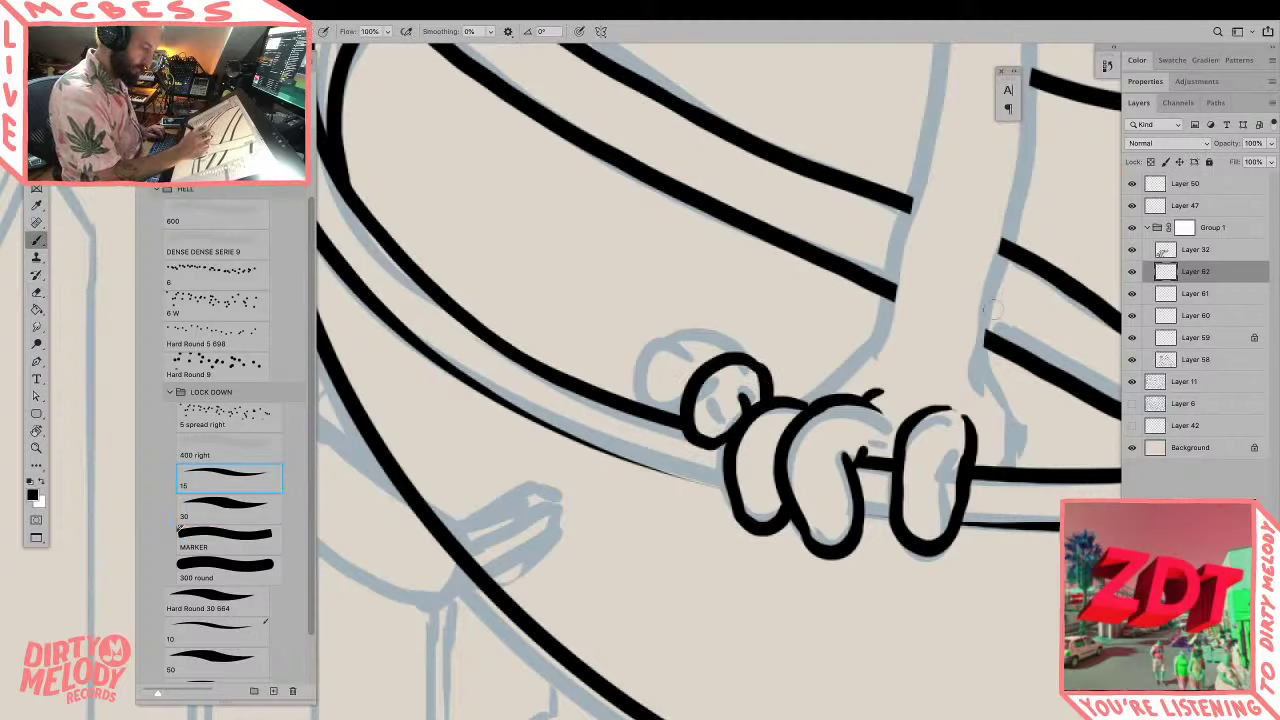
Step: Ink the back of the hand from the small curled digit to the wrist, plus the heel of the hand on the opposite side
drag(958, 394, 830, 404)
drag(1090, 424, 963, 458)
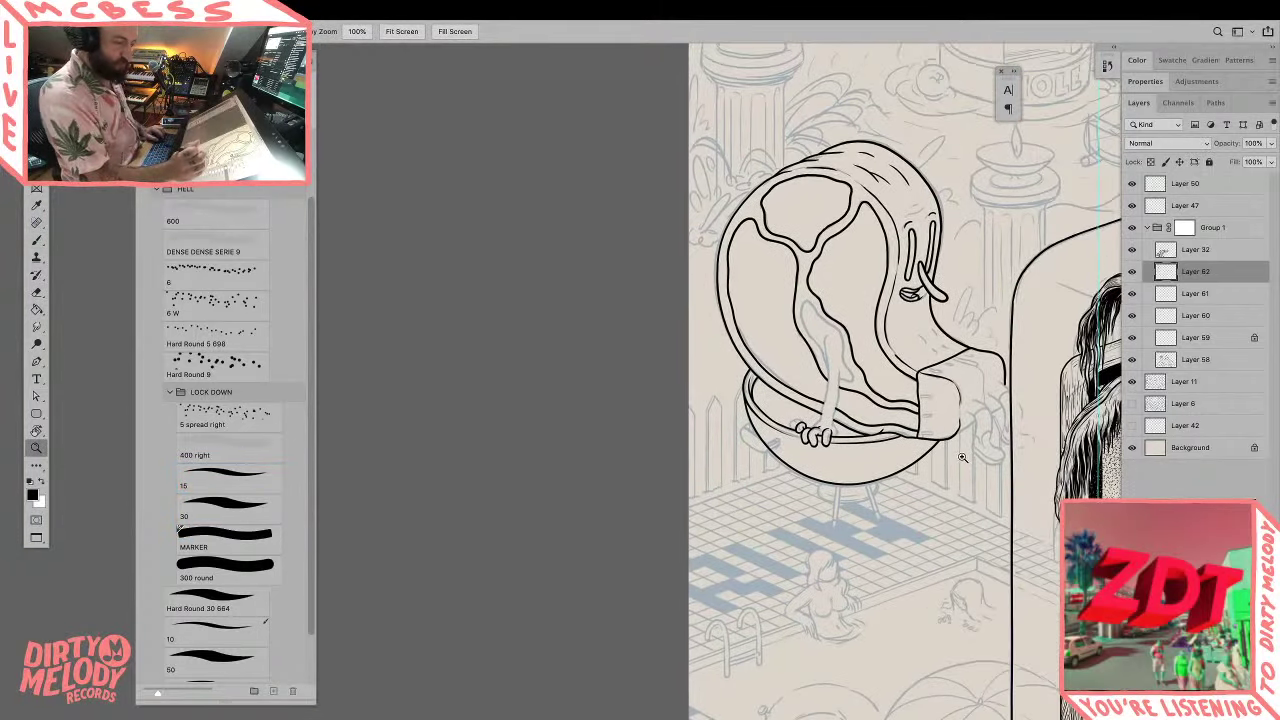
drag(830, 418, 830, 410)
key(b)
drag(652, 490, 762, 450)
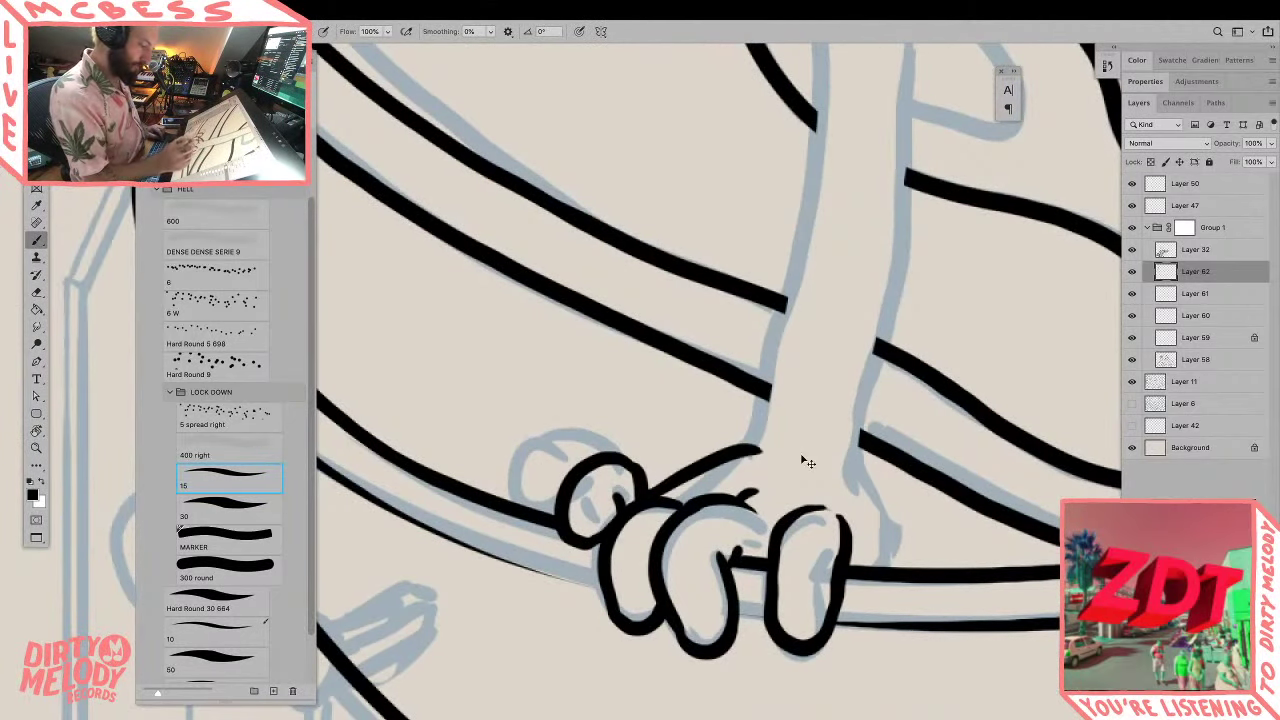
key(ctrl+z)
drag(660, 492, 742, 448)
mouse_move(858, 466)
mouse_down()
mouse_move(894, 562)
mouse_move(896, 549)
mouse_move(903, 567)
mouse_move(894, 524)
mouse_move(948, 571)
mouse_up()
key(ctrl+z)
drag(969, 473, 957, 571)
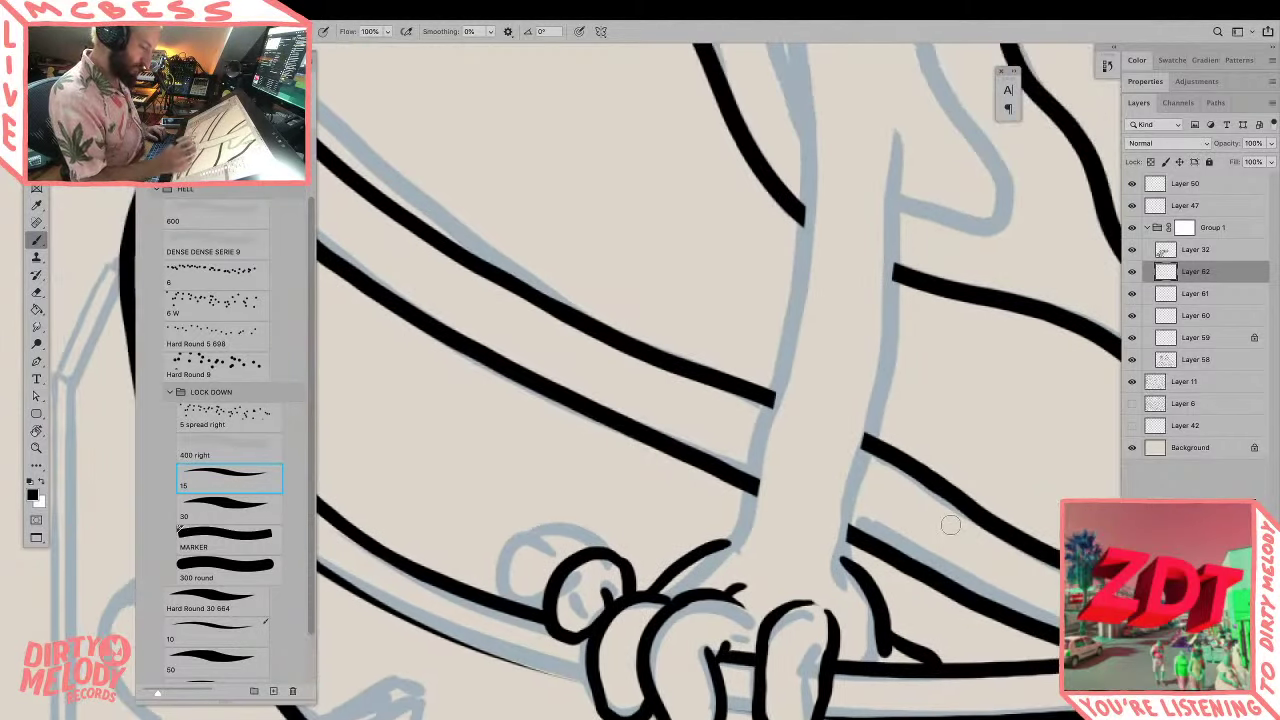
Step: Ink both sides of the arm up from the wrist, extending one side to its sketched end inside the steak
mouse_move(716, 544)
mouse_down()
mouse_move(776, 385)
mouse_move(810, 92)
mouse_up()
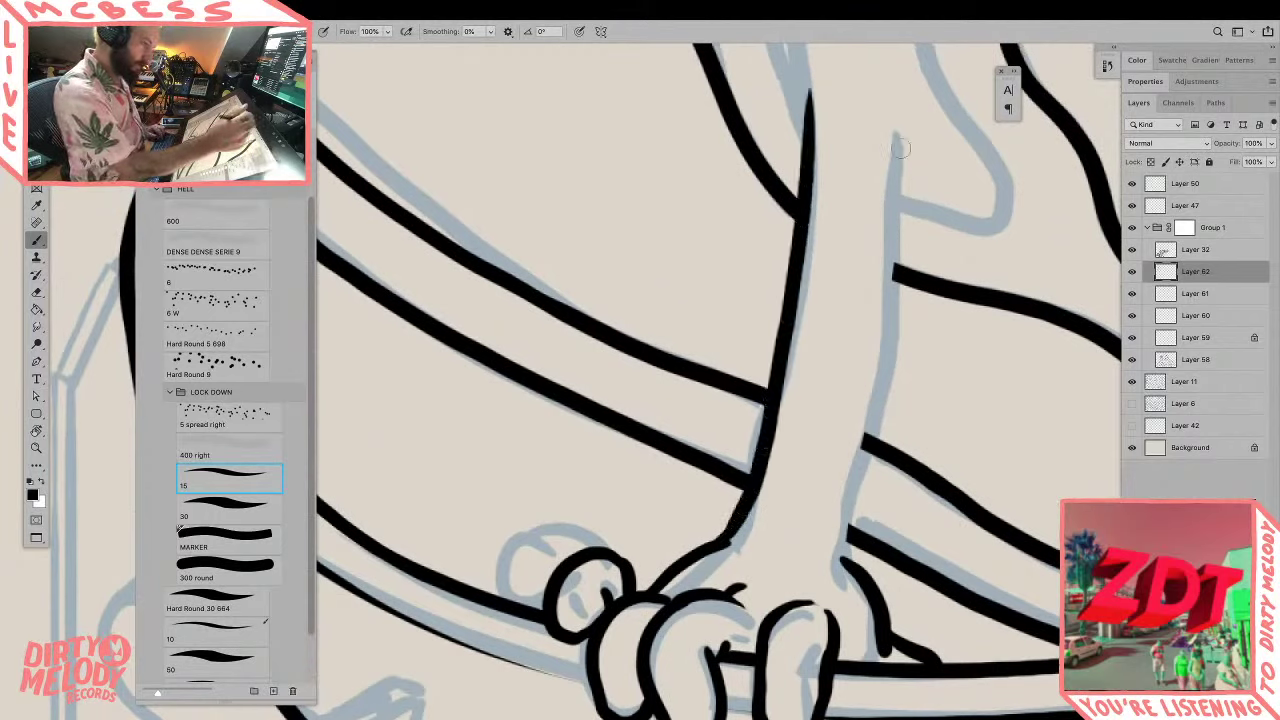
mouse_move(900, 145)
mouse_down()
mouse_move(895, 298)
mouse_move(838, 583)
mouse_up()
key(z)
alt+click(924, 480)
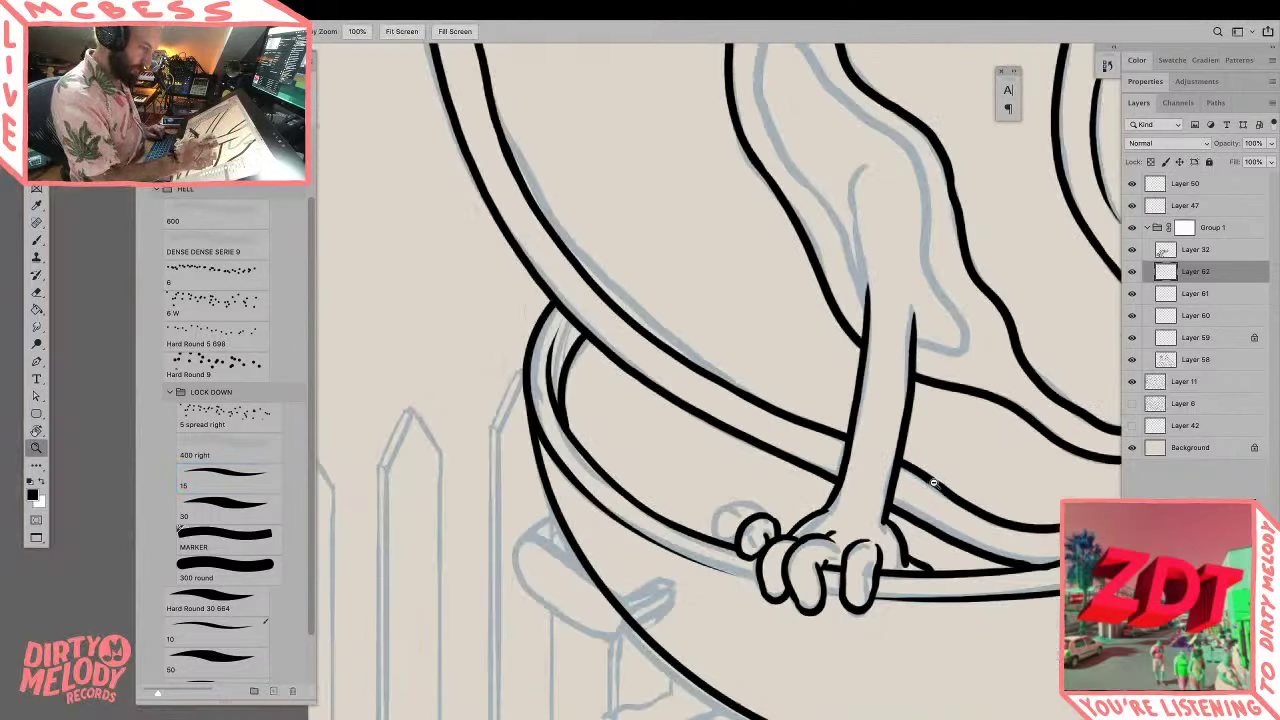
mouse_move(1020, 573)
mouse_down()
mouse_move(869, 590)
mouse_move(931, 597)
mouse_up()
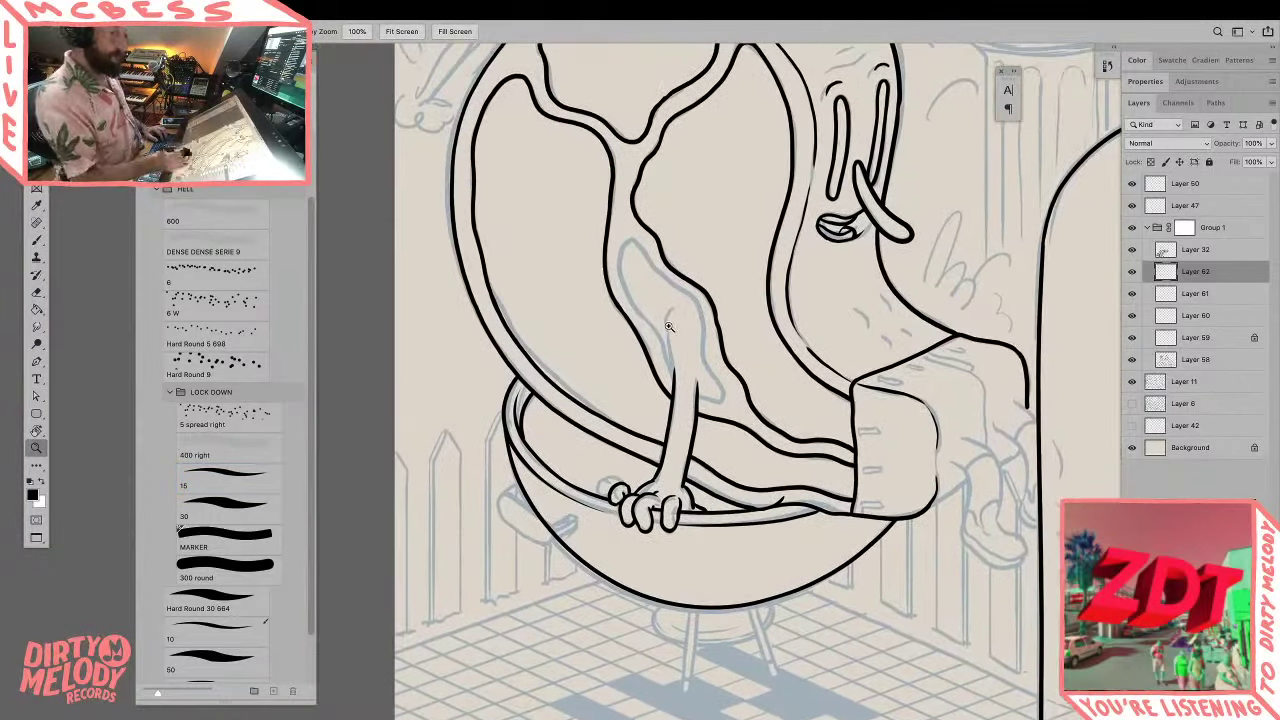
click(668, 325)
key(b)
drag(673, 265, 681, 502)
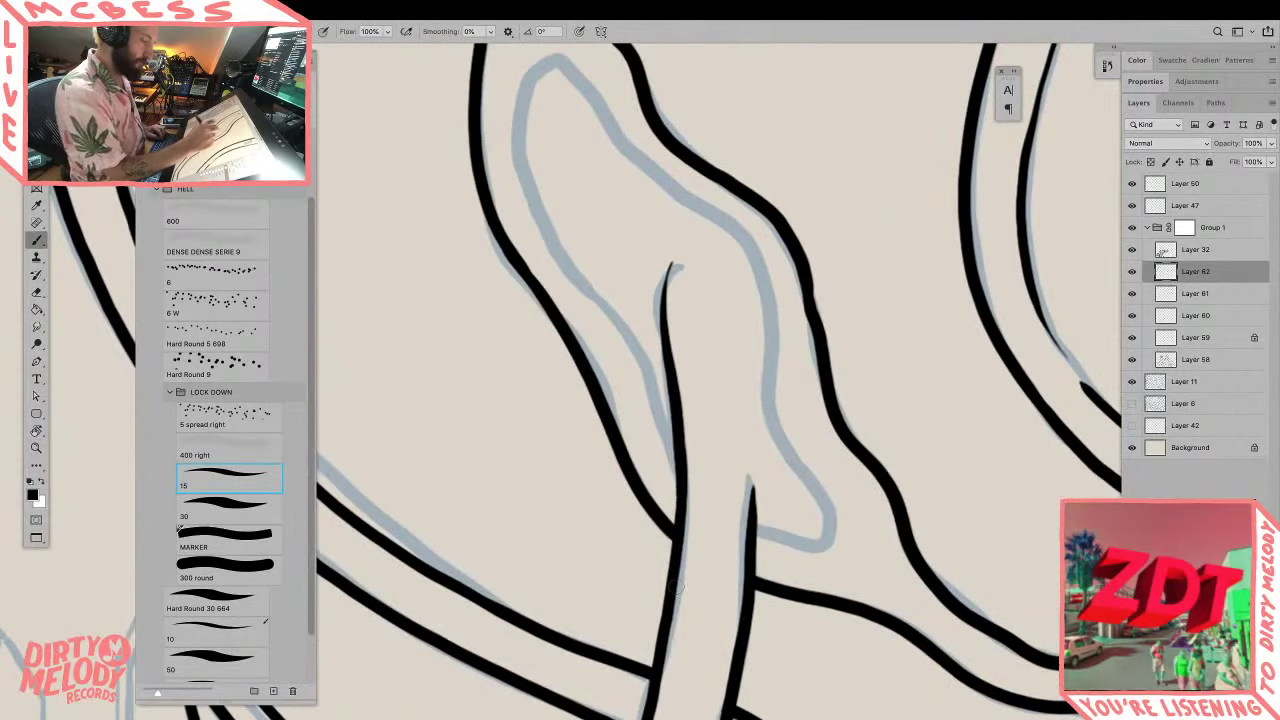
Step: Ink the elongated wavy outline around the arm's upper end inside the steak
drag(686, 304, 778, 436)
mouse_move(632, 186)
mouse_down()
mouse_move(614, 275)
mouse_move(770, 600)
mouse_up()
mouse_move(846, 660)
mouse_down()
mouse_move(897, 678)
mouse_move(922, 662)
mouse_move(884, 598)
mouse_move(855, 435)
mouse_move(622, 188)
mouse_up()
Step: Ink the cloth's lower edge from the folded flap's corner to the first sketched leg
key(z)
alt+click(856, 307)
alt+click(856, 307)
alt+click(856, 307)
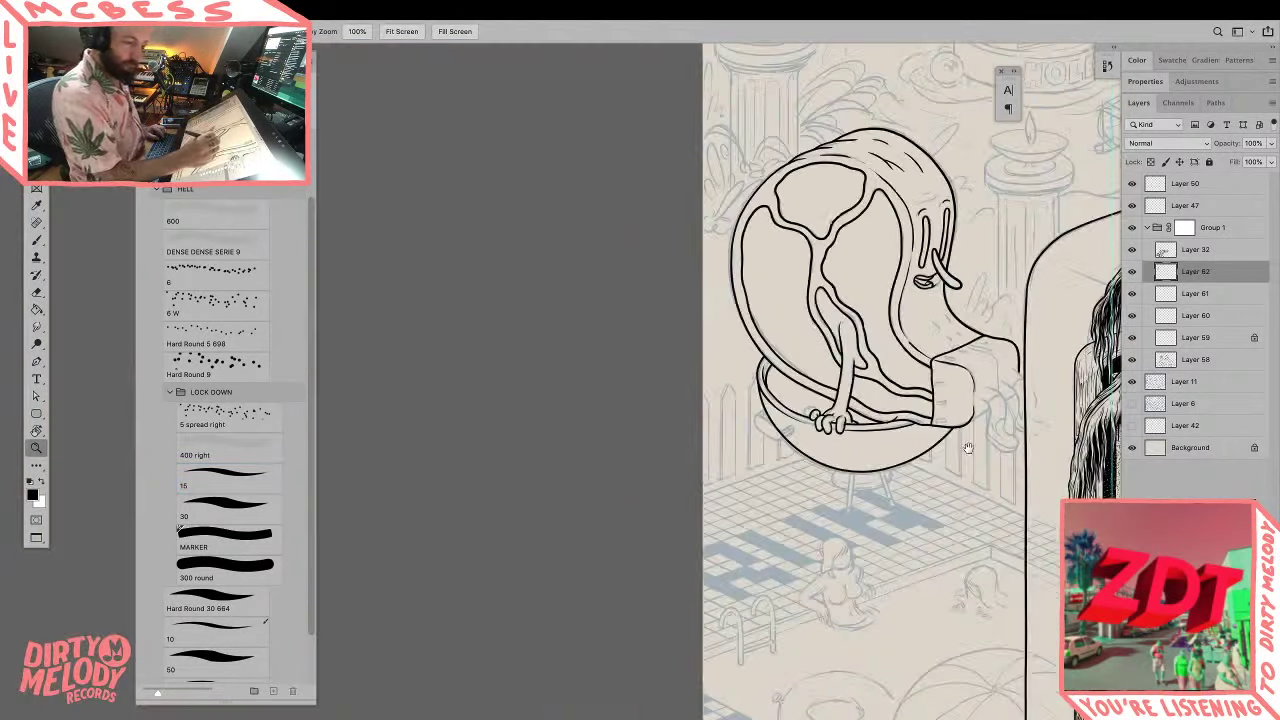
mouse_move(968, 446)
mouse_down()
mouse_move(782, 495)
mouse_move(750, 473)
mouse_move(771, 457)
mouse_move(846, 517)
mouse_move(833, 512)
mouse_up()
key(b)
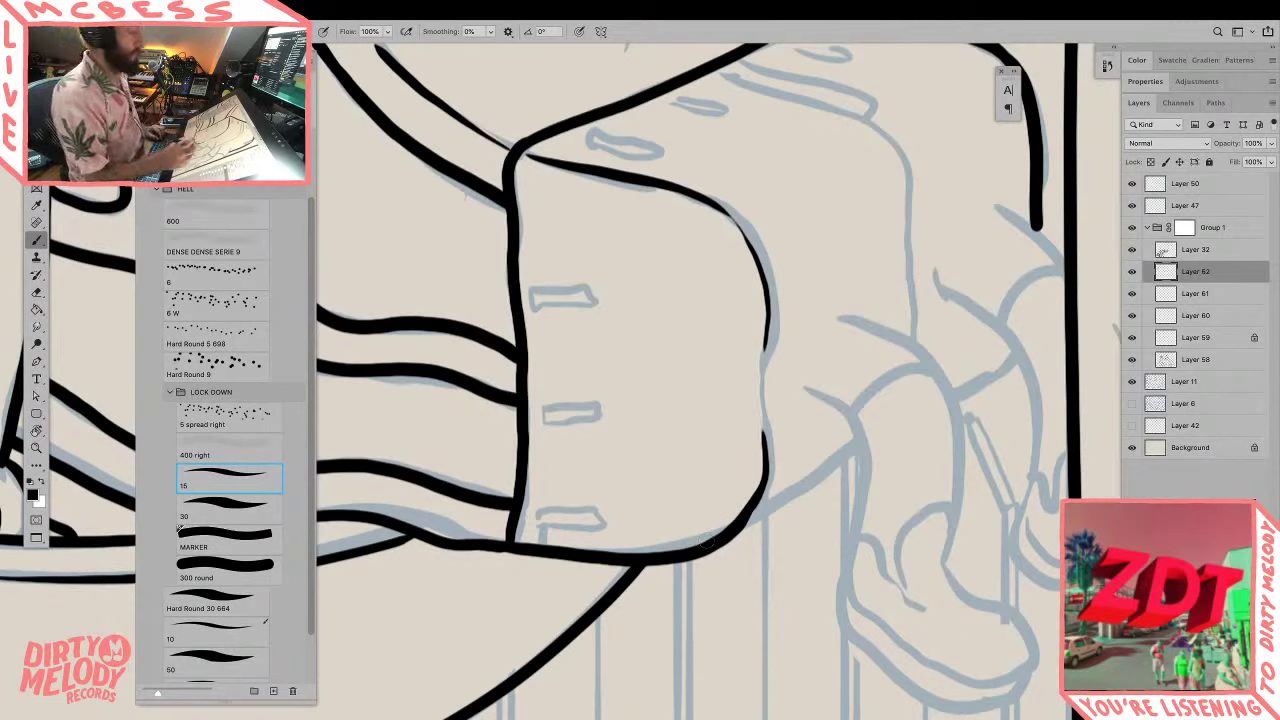
drag(712, 548, 848, 451)
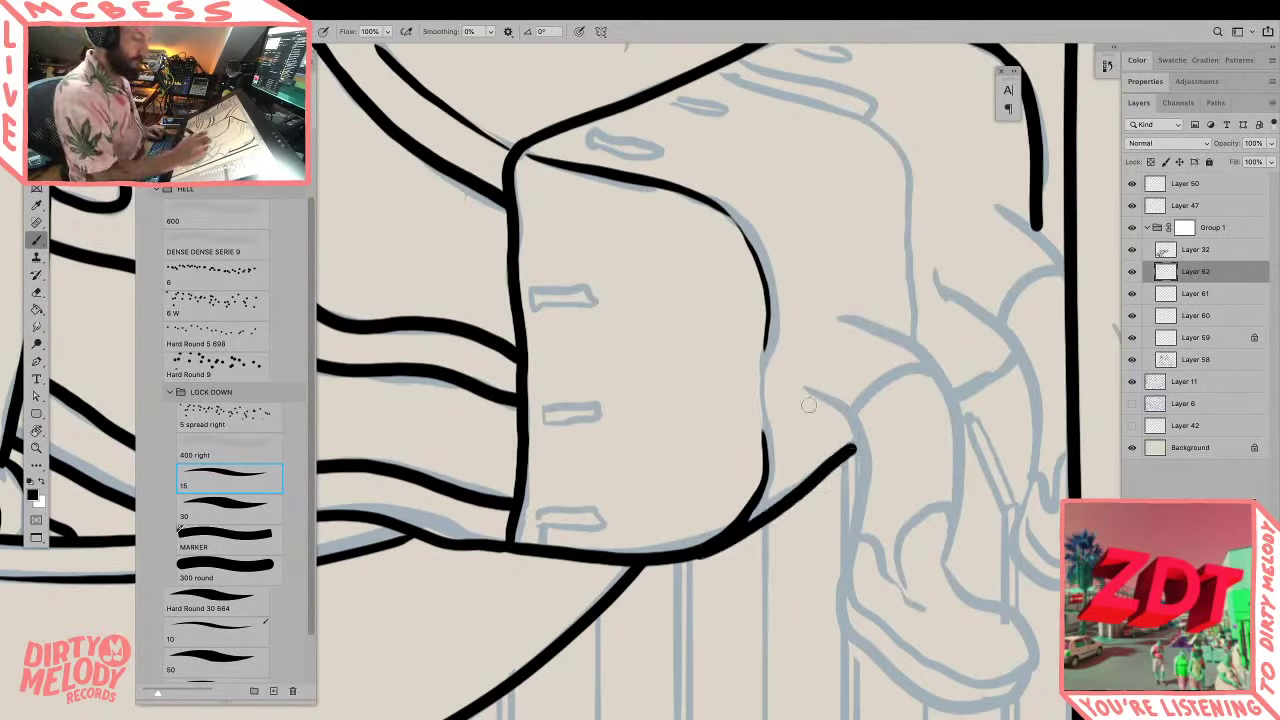
Step: Ink the first dangling leg with its rounded foot, erasing and redrawing the leg's sides above the foot
mouse_move(801, 398)
mouse_down()
mouse_move(853, 438)
mouse_move(862, 483)
mouse_move(848, 580)
mouse_move(865, 606)
mouse_move(942, 674)
mouse_move(1003, 685)
mouse_move(1024, 653)
mouse_move(1008, 614)
mouse_move(937, 555)
mouse_up()
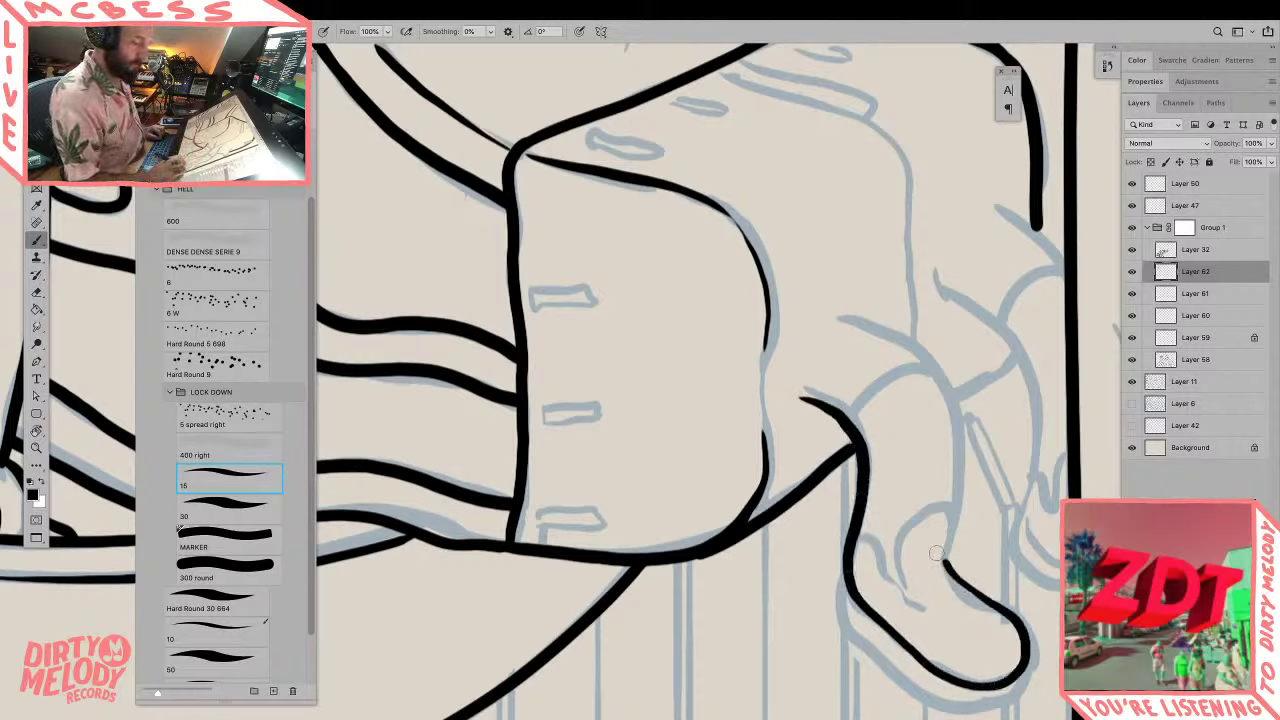
mouse_move(848, 316)
mouse_down()
mouse_move(927, 359)
mouse_move(948, 396)
mouse_move(940, 560)
mouse_up()
drag(1052, 556, 824, 488)
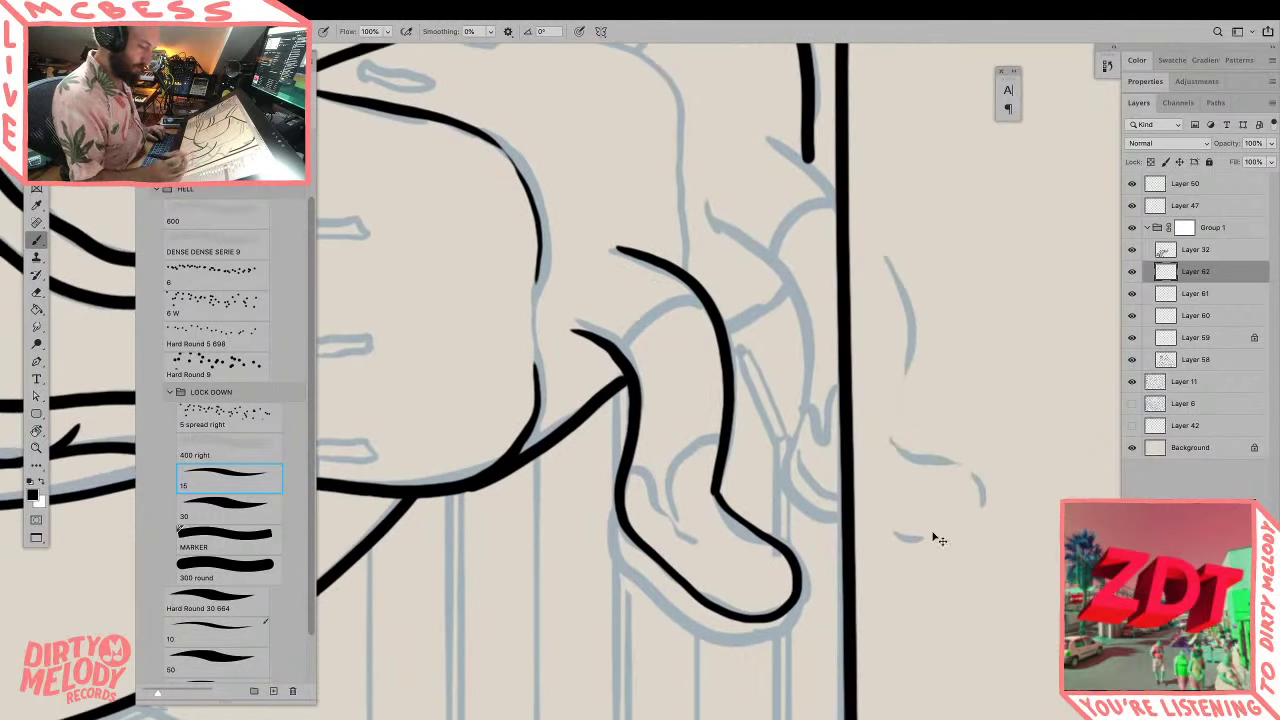
key(super+z)
key(e)
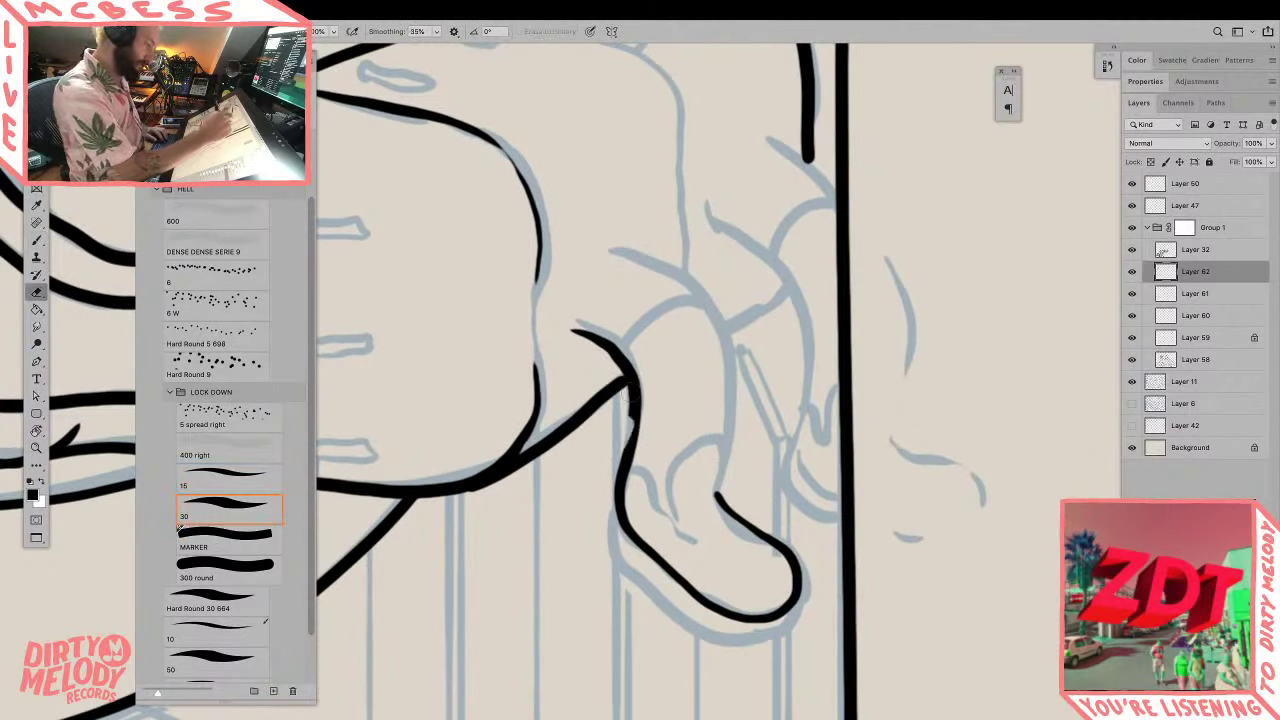
mouse_move(626, 380)
mouse_down()
mouse_move(575, 331)
mouse_move(642, 352)
mouse_move(627, 482)
mouse_up()
key(b)
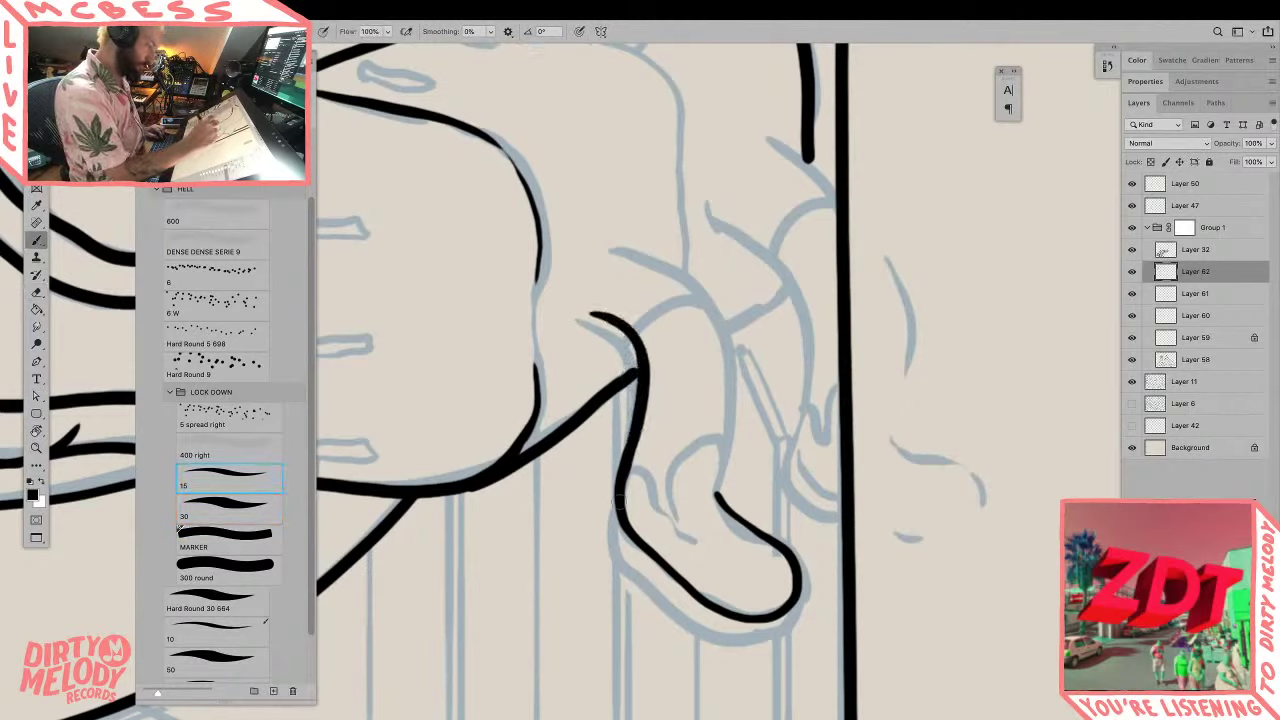
mouse_move(630, 245)
mouse_down()
mouse_move(692, 273)
mouse_move(715, 302)
mouse_move(733, 373)
mouse_move(716, 487)
mouse_up()
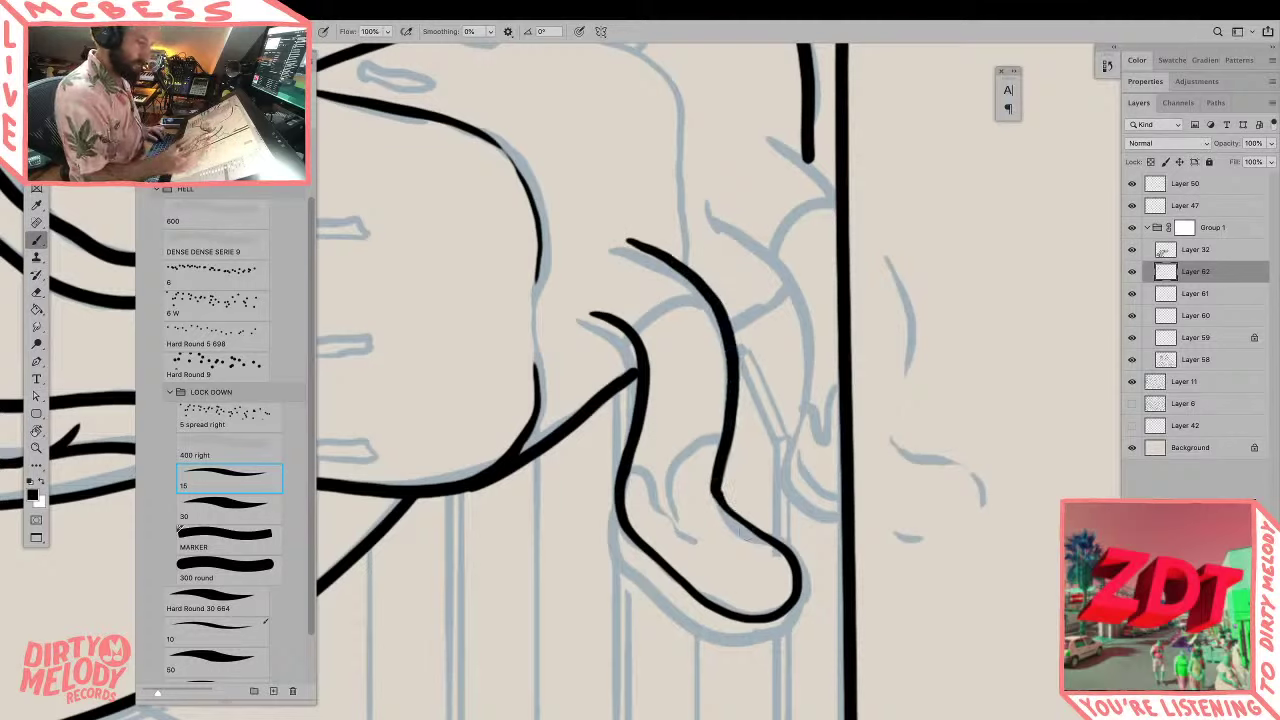
Step: Erase the first leg's line at the ankle and ink the jagged fold lines across the top of the foot
key(e)
drag(722, 448, 718, 497)
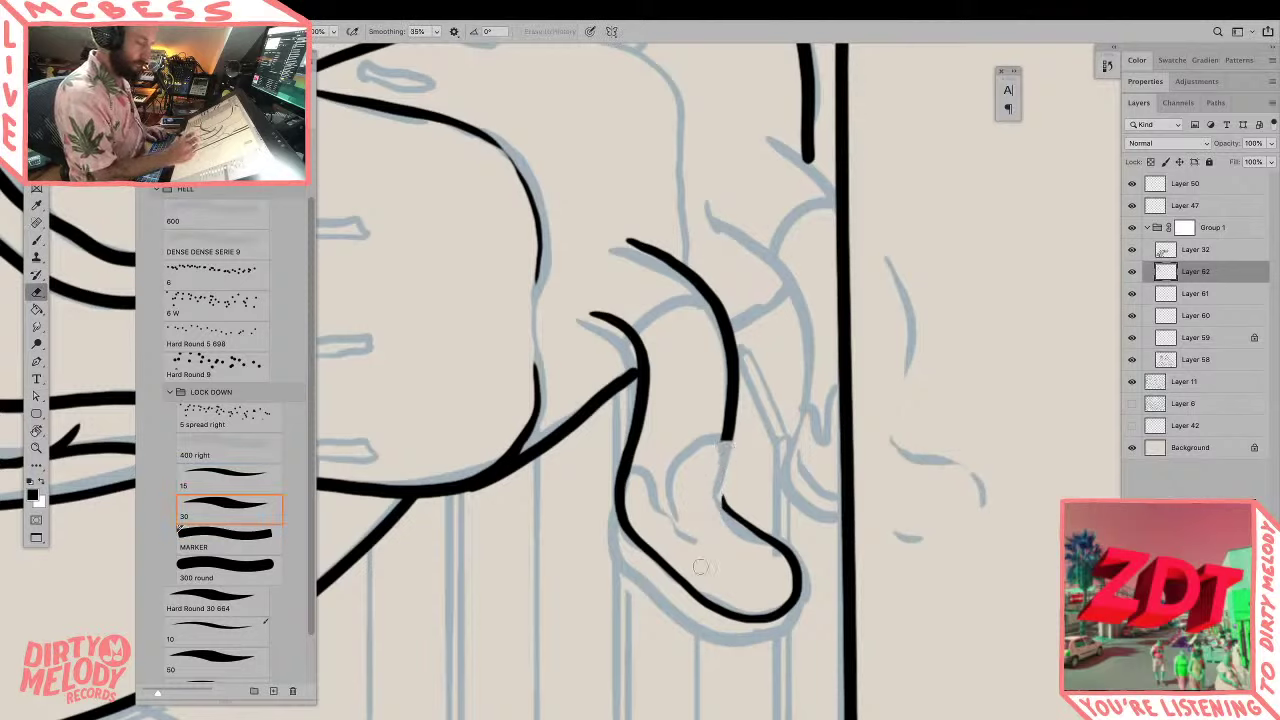
key(b)
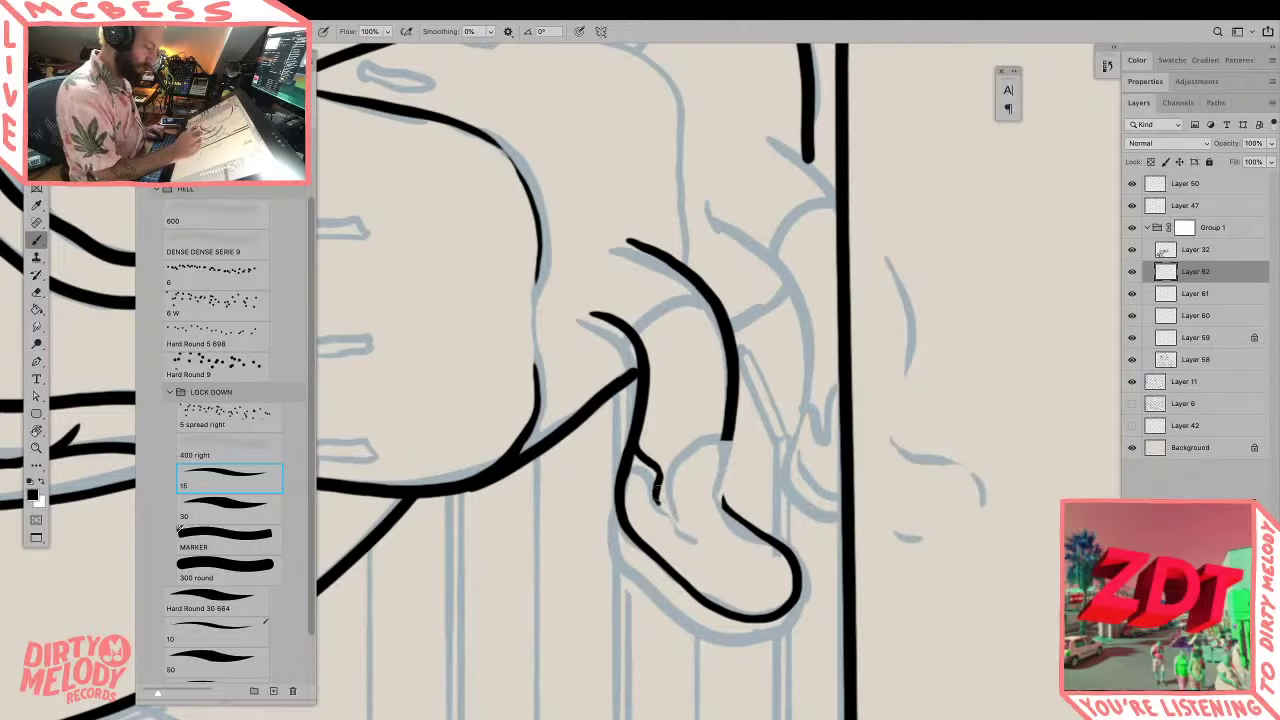
key(ctrl+z)
mouse_move(638, 450)
mouse_down()
mouse_move(677, 520)
mouse_move(666, 472)
mouse_move(728, 444)
mouse_move(736, 462)
mouse_move(720, 496)
mouse_up()
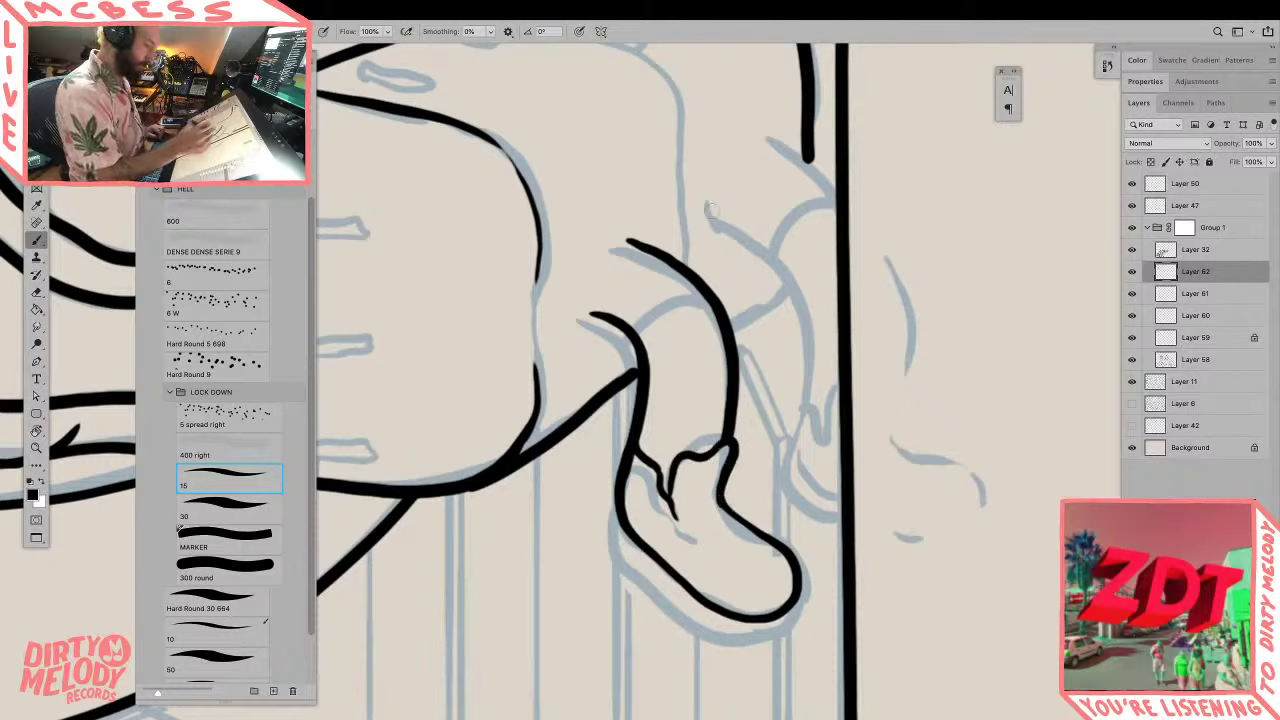
Step: Ink the second leg's side, the crease beside it and the cloth's hem across both legs
mouse_move(705, 206)
mouse_down()
mouse_move(790, 272)
mouse_move(790, 430)
mouse_up()
drag(764, 138, 837, 193)
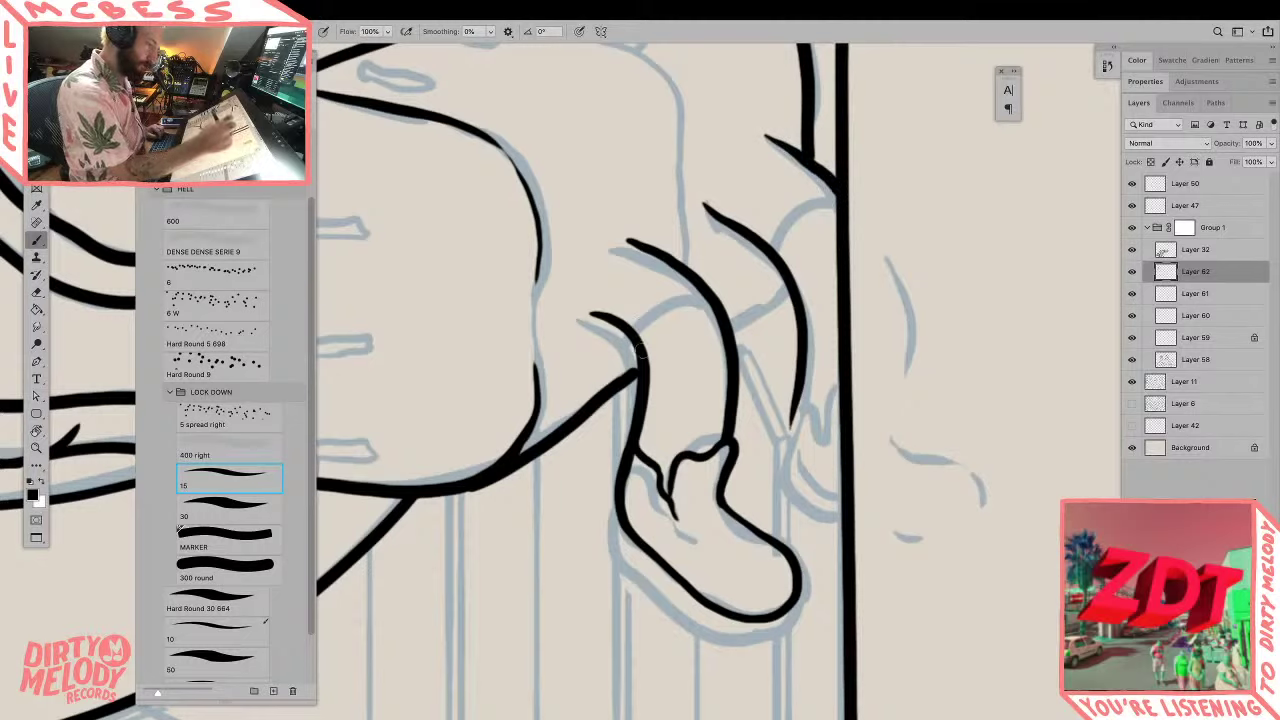
mouse_move(640, 350)
mouse_down()
mouse_move(676, 298)
mouse_move(714, 290)
mouse_up()
mouse_move(777, 256)
mouse_down()
mouse_move(795, 213)
mouse_move(832, 196)
mouse_up()
mouse_move(734, 322)
mouse_down()
mouse_move(797, 274)
mouse_move(865, 317)
mouse_move(857, 570)
mouse_up()
key(z)
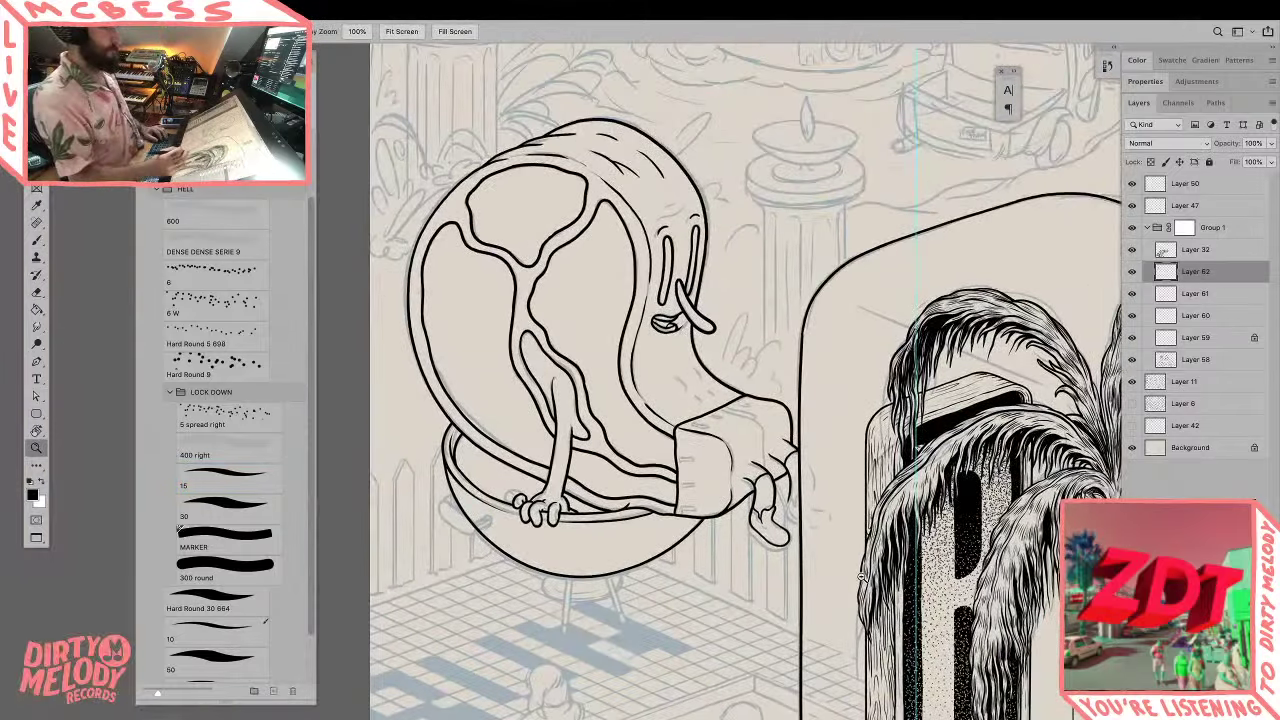
alt+click(861, 576)
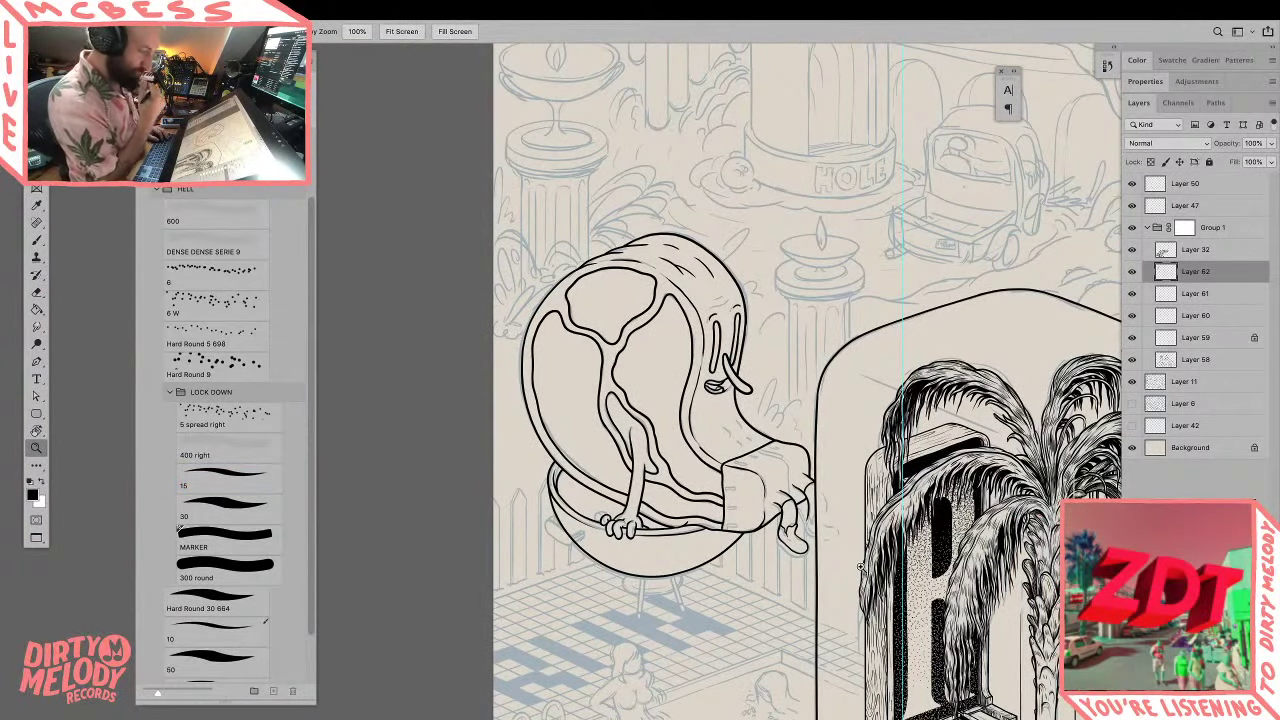
drag(861, 567, 700, 530)
drag(617, 513, 643, 506)
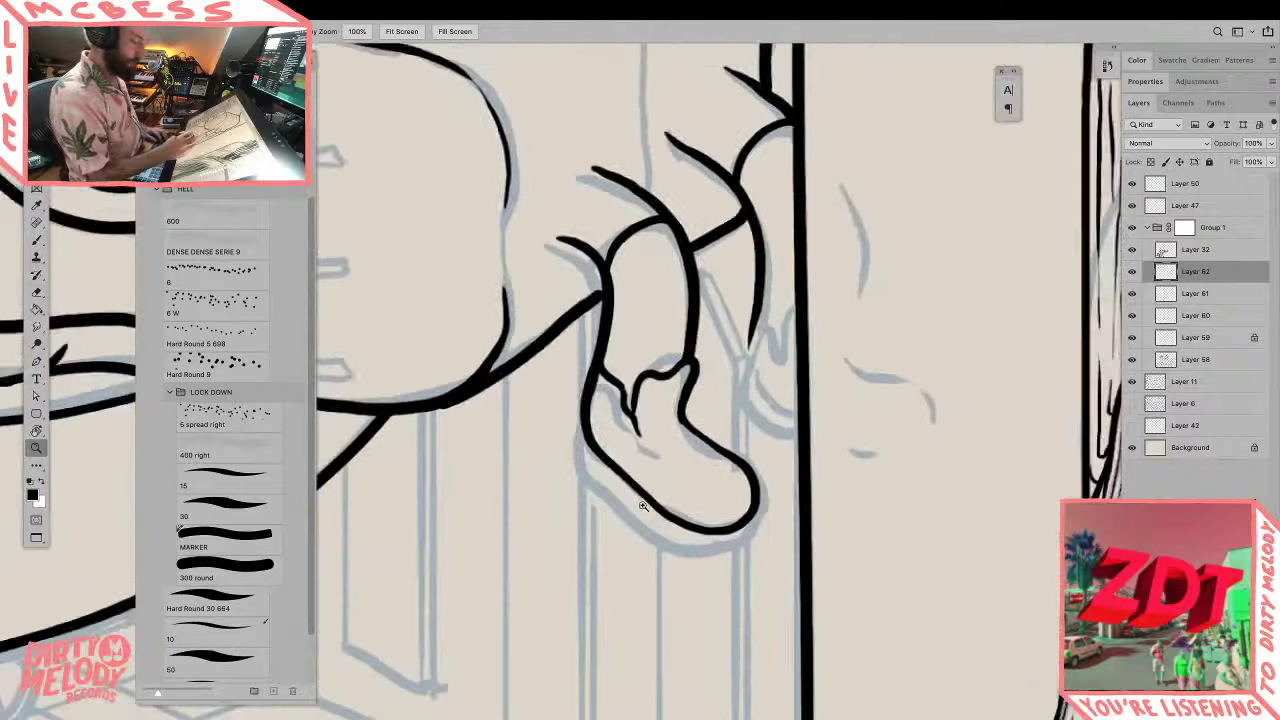
Step: Ink the sole's edge under the first dangling foot and the toe line across the shoe
key(b)
mouse_move(582, 402)
mouse_down()
mouse_move(580, 442)
mouse_move(600, 484)
mouse_move(690, 549)
mouse_move(724, 556)
mouse_move(762, 510)
mouse_up()
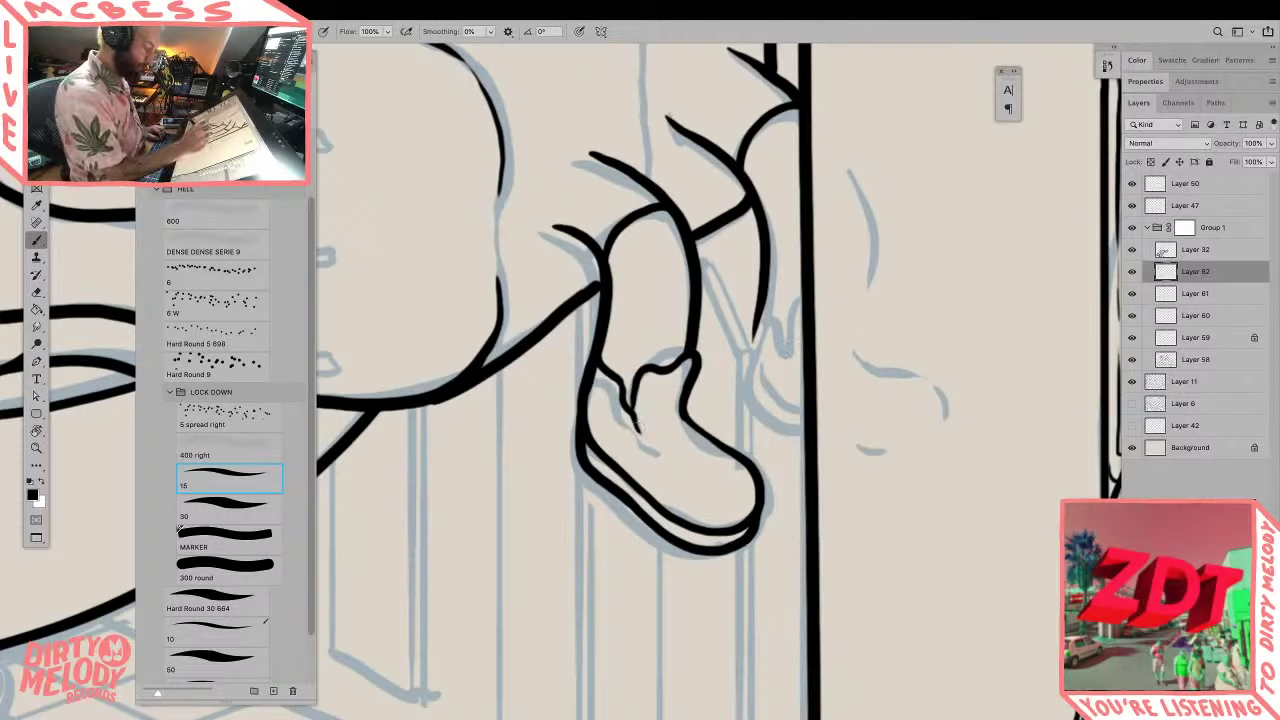
mouse_move(643, 440)
mouse_down()
mouse_move(696, 478)
mouse_move(738, 455)
mouse_up()
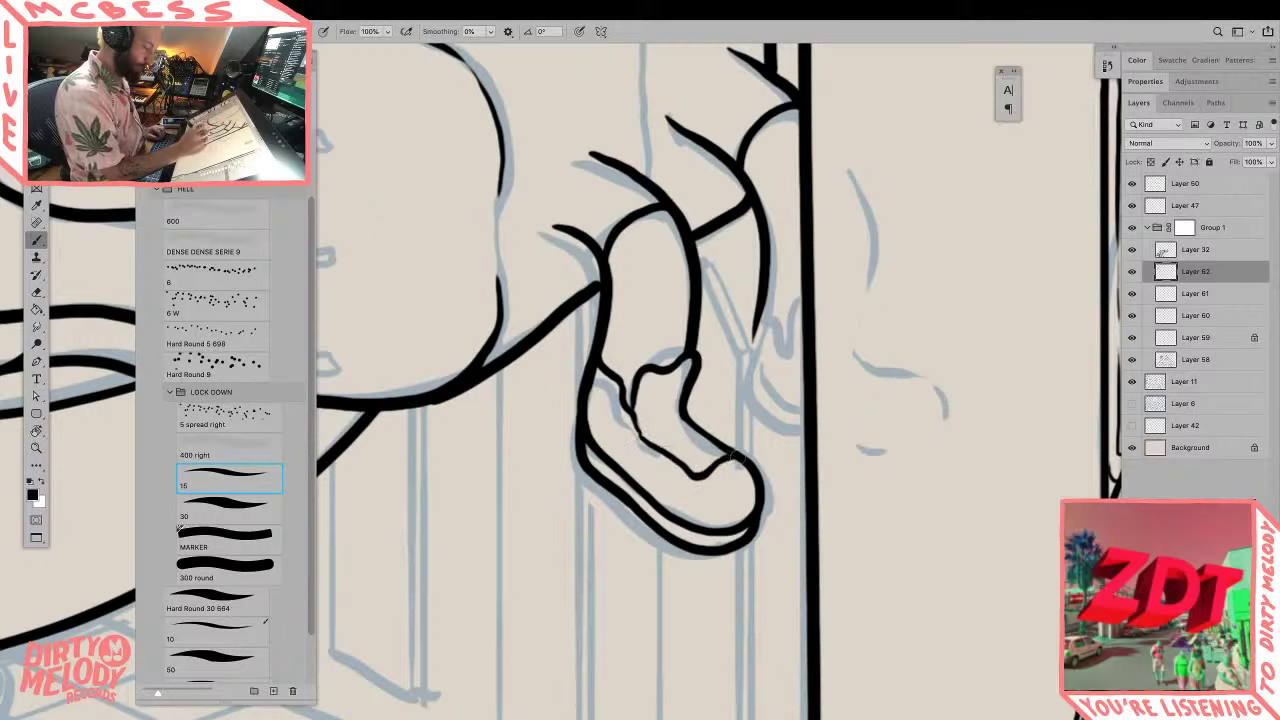
Step: Ink the second shoe up to the frame line and the short broken contour strokes sketched beyond the frame
mouse_move(756, 338)
mouse_down()
mouse_move(801, 355)
mouse_move(776, 321)
mouse_move(801, 348)
mouse_move(801, 300)
mouse_move(747, 385)
mouse_move(783, 425)
mouse_move(807, 434)
mouse_move(751, 388)
mouse_move(870, 457)
mouse_move(918, 459)
mouse_move(944, 420)
mouse_up()
key(ctrl+z)
drag(855, 356, 932, 392)
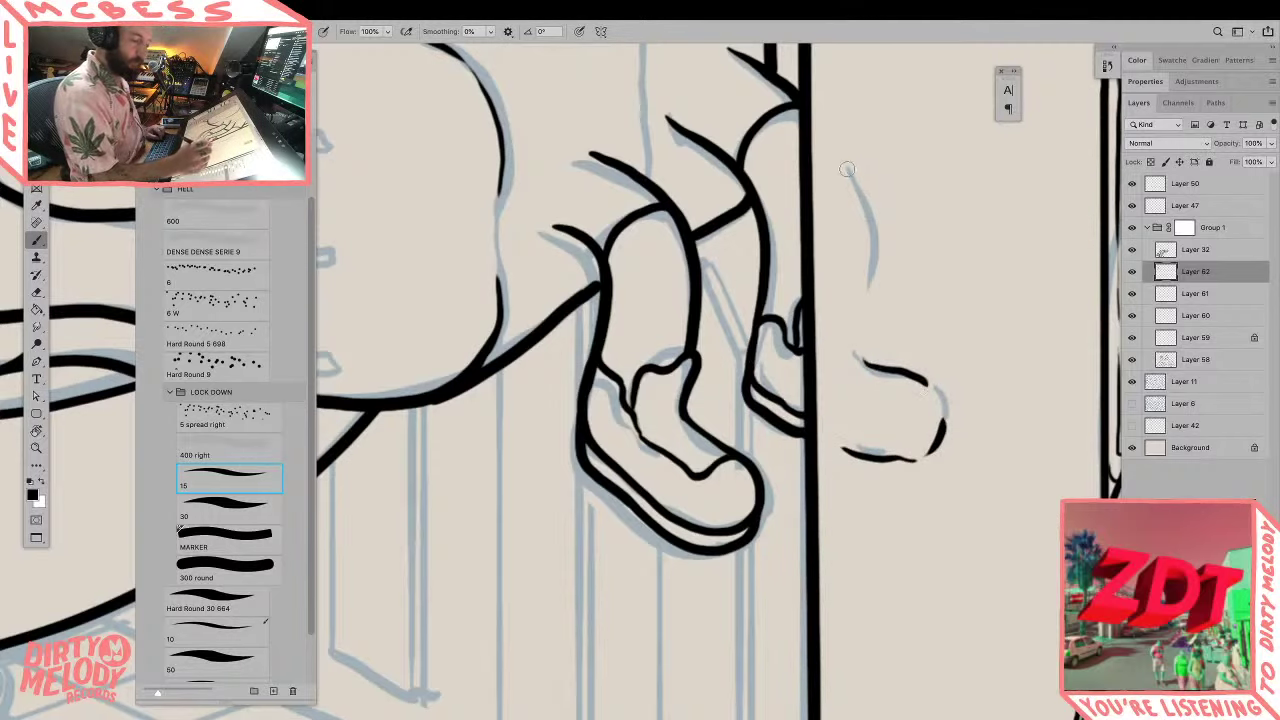
mouse_move(836, 148)
mouse_down()
mouse_move(866, 215)
mouse_move(857, 298)
mouse_up()
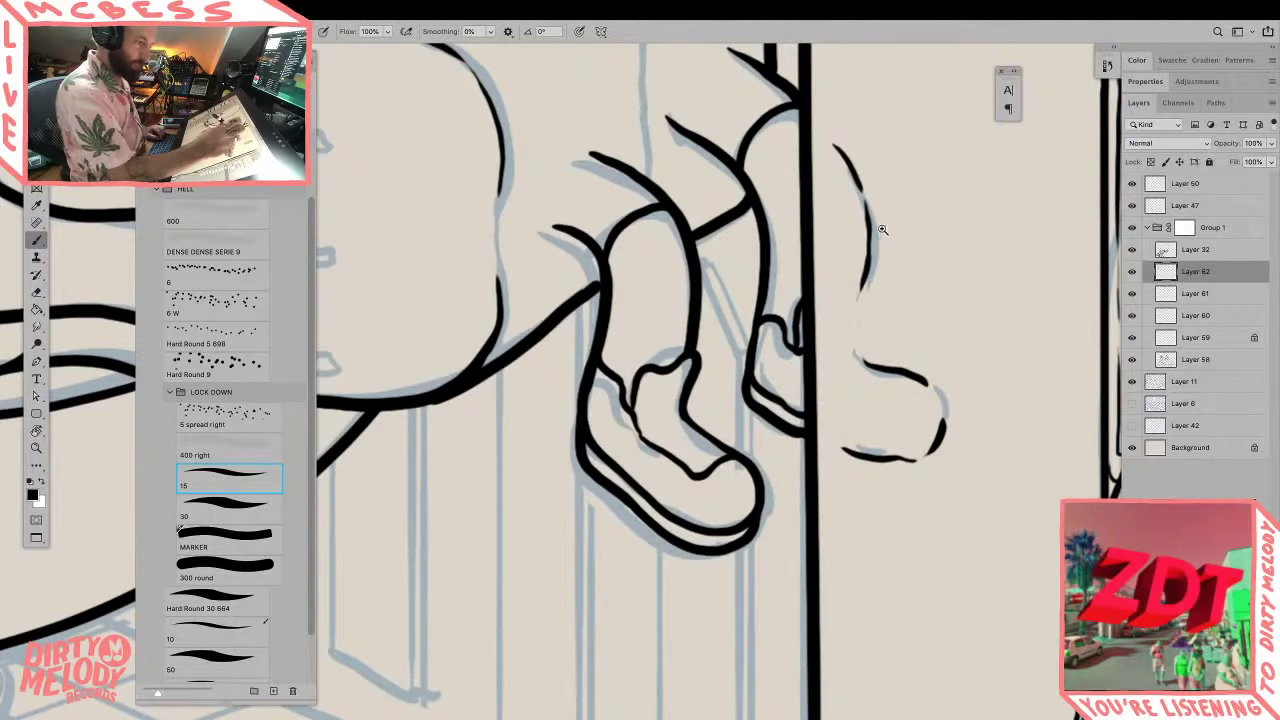
Step: Ink the cloth's middle crease as a double line, with the narrow pleat and a short stitch mark beneath the waist edge
drag(882, 230, 775, 234)
drag(972, 300, 852, 450)
drag(989, 651, 860, 561)
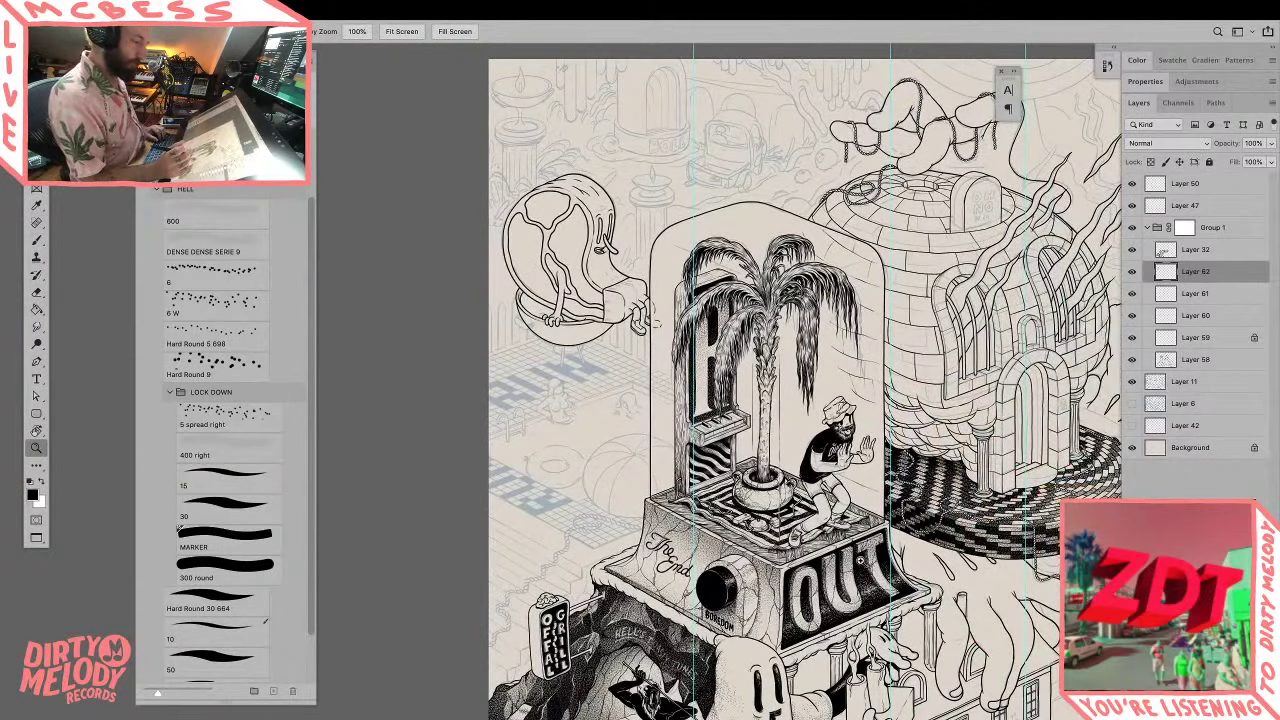
key(r)
drag(604, 194, 656, 206)
drag(677, 310, 677, 494)
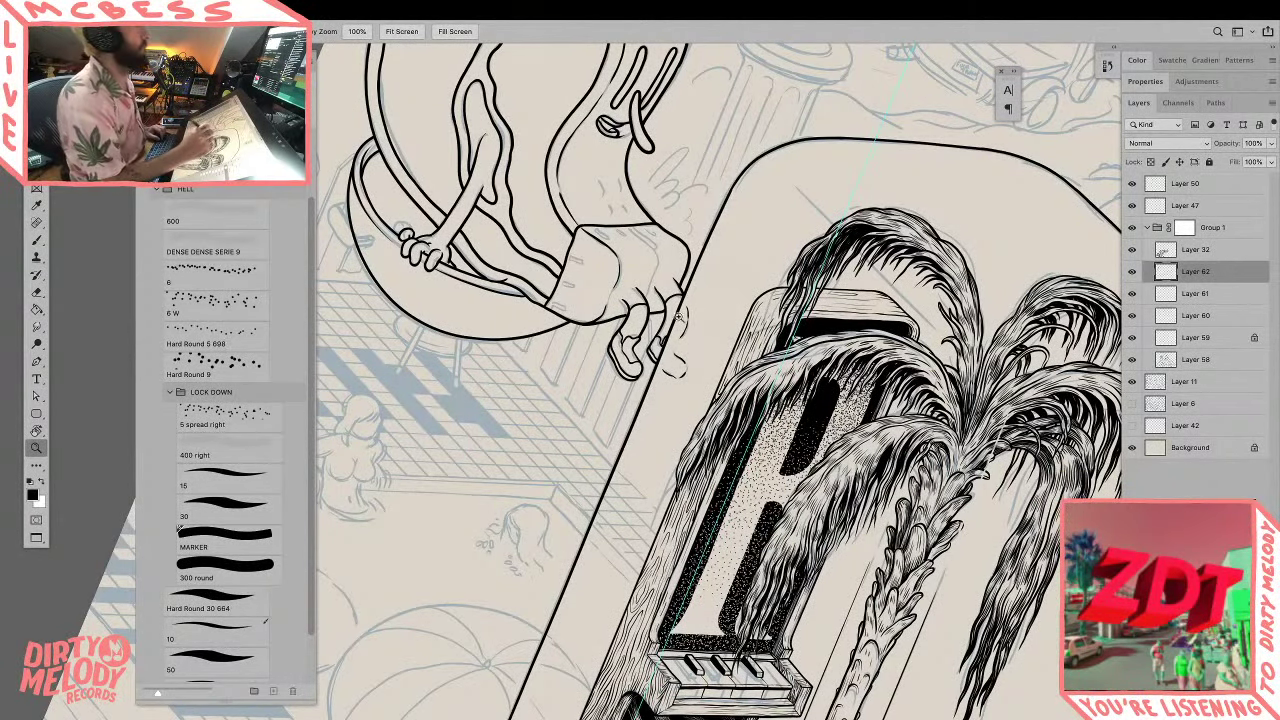
scroll(675, 307, up, 5)
key(b)
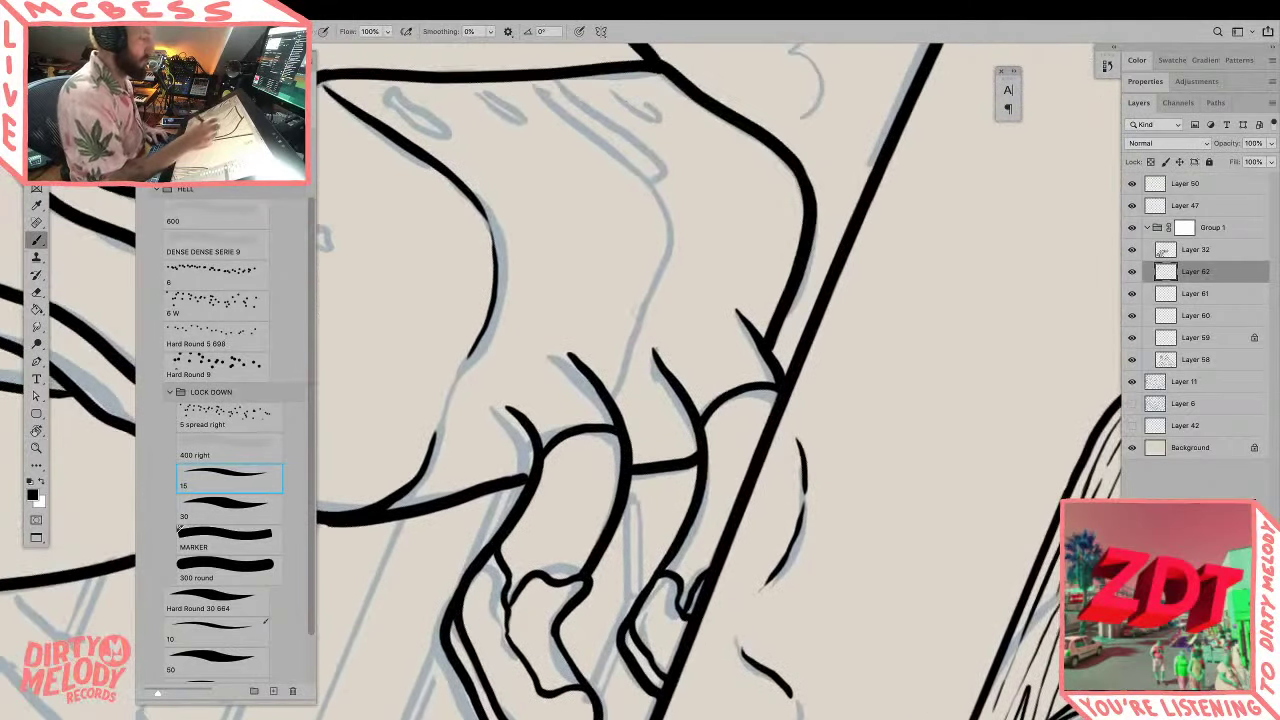
mouse_move(538, 88)
mouse_down()
mouse_move(654, 190)
mouse_move(674, 252)
mouse_move(611, 396)
mouse_move(674, 262)
mouse_up()
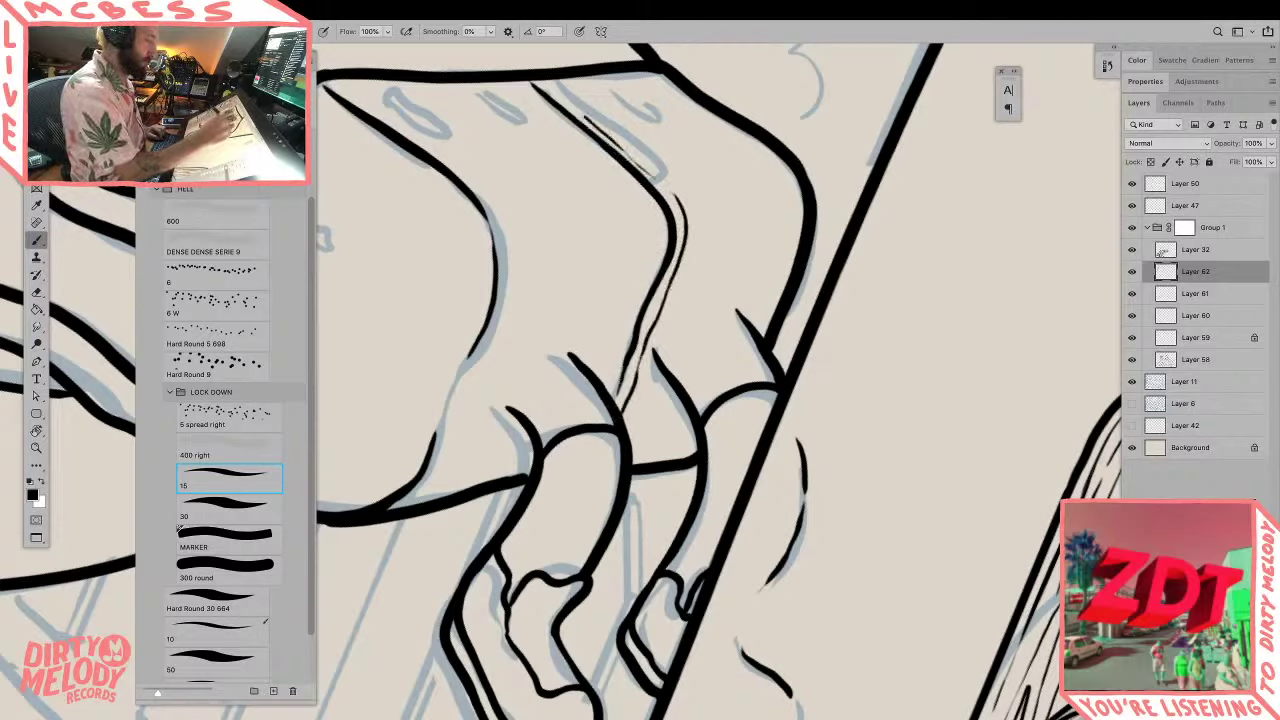
drag(586, 118, 538, 79)
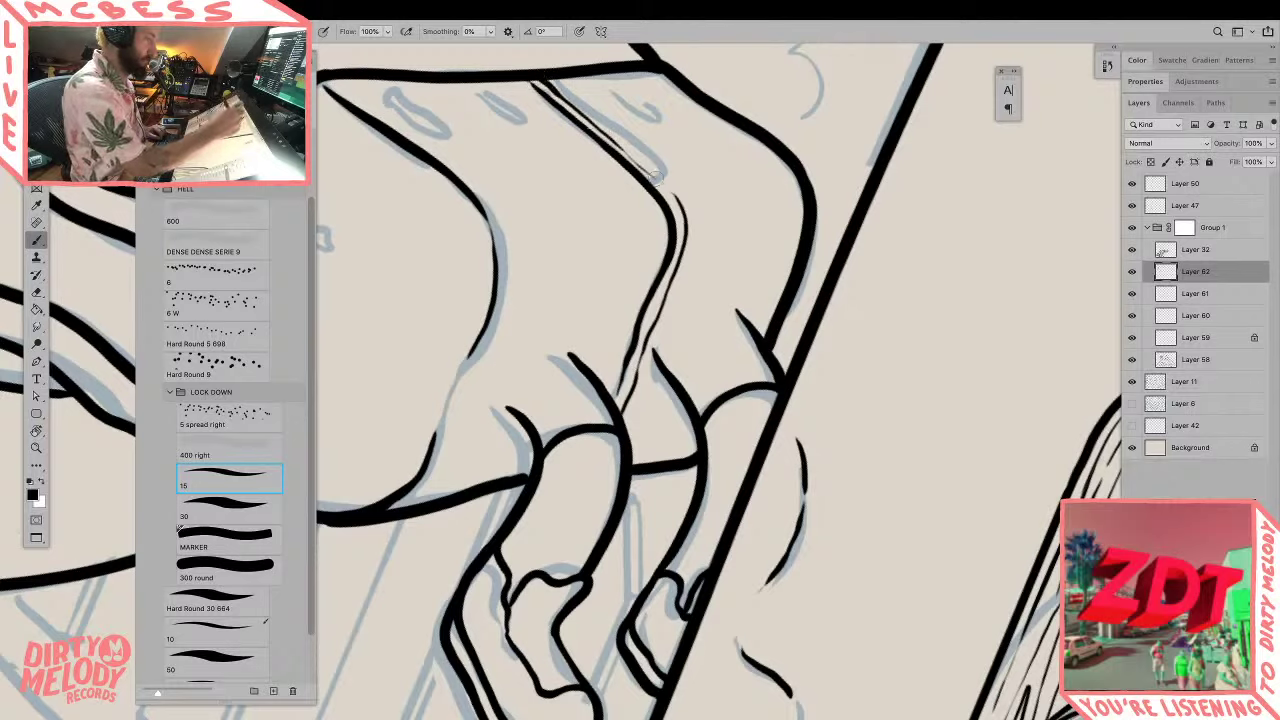
mouse_move(656, 176)
mouse_down()
mouse_move(662, 150)
mouse_move(562, 76)
mouse_up()
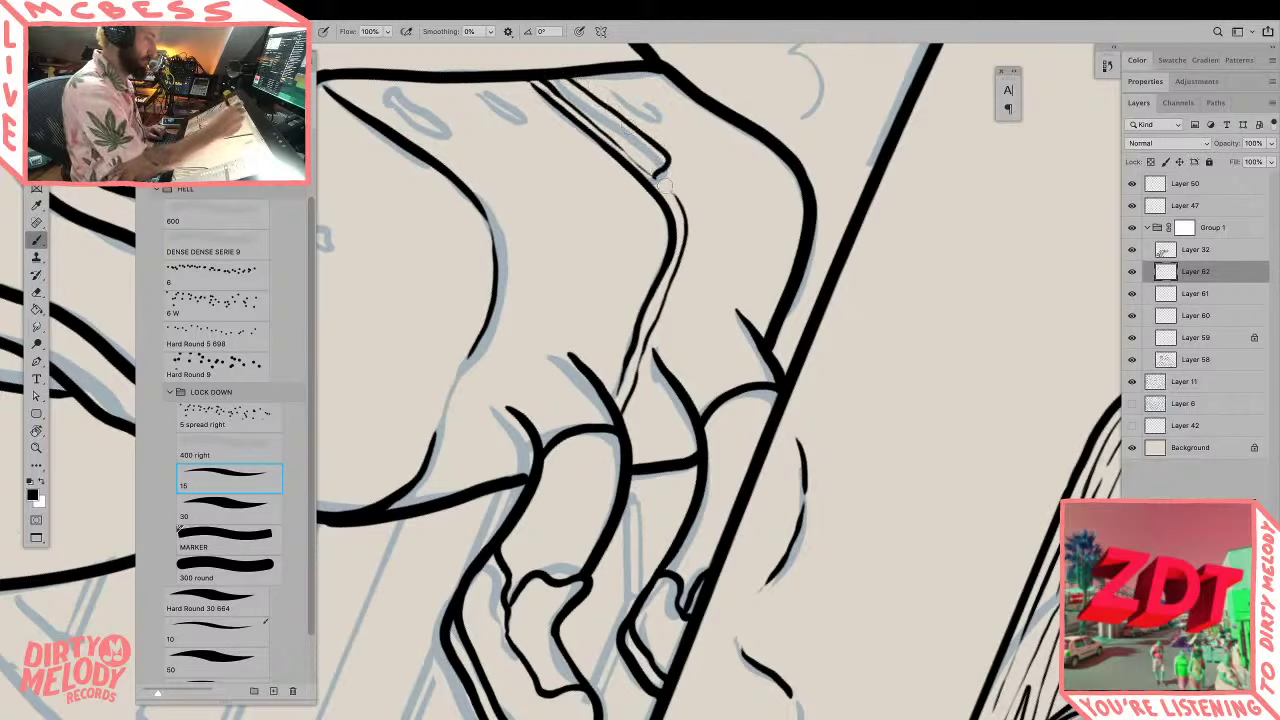
mouse_move(660, 180)
mouse_down()
mouse_move(680, 164)
mouse_move(668, 138)
mouse_move(584, 76)
mouse_move(665, 106)
mouse_move(641, 77)
mouse_up()
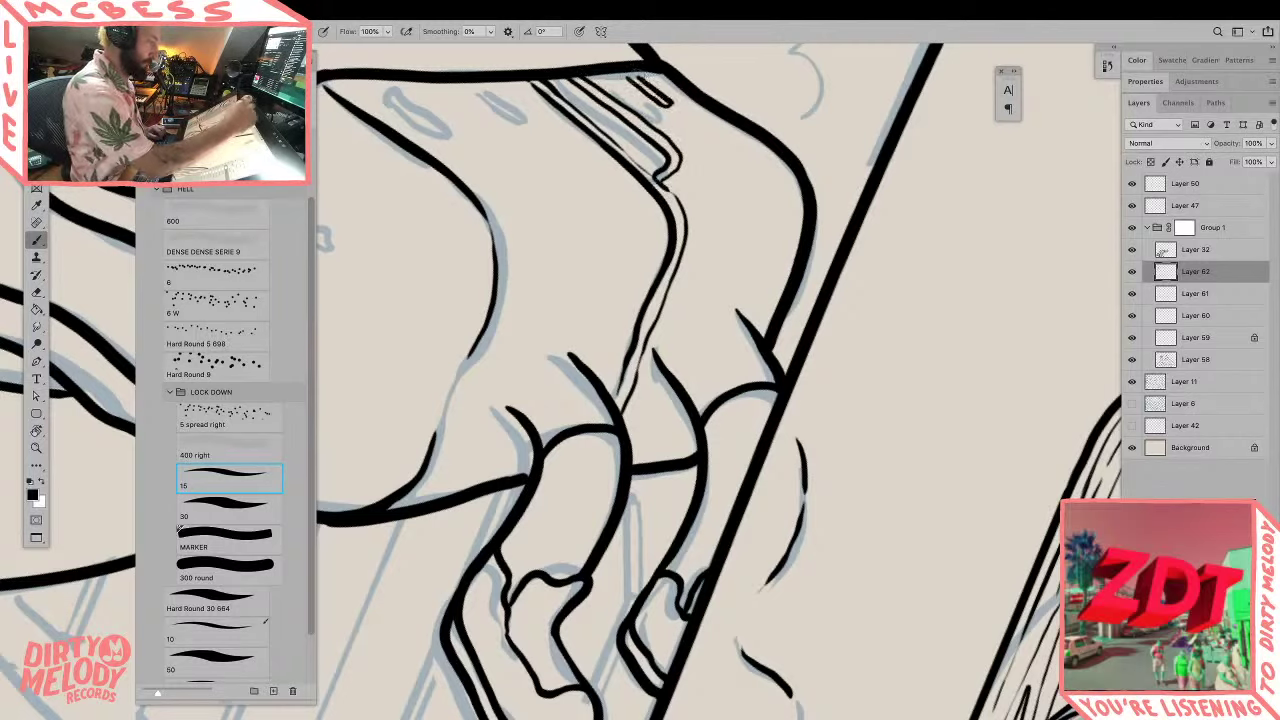
Step: Ink the two remaining small stitch marks along the cloth's upper edge and clean up the overlapping line there with the eraser
drag(697, 267, 848, 391)
mouse_move(532, 215)
mouse_down()
mouse_move(590, 258)
mouse_move(596, 249)
mouse_move(550, 214)
mouse_up()
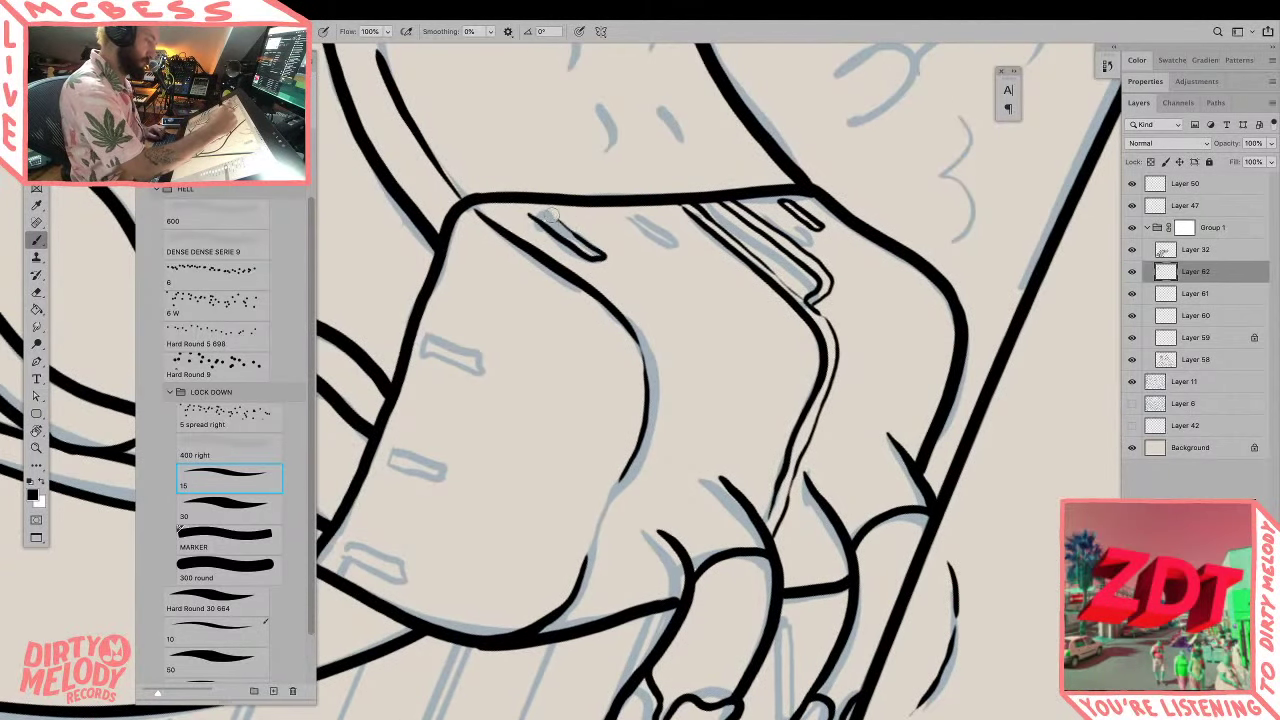
mouse_move(632, 218)
mouse_down()
mouse_move(688, 254)
mouse_move(646, 216)
mouse_up()
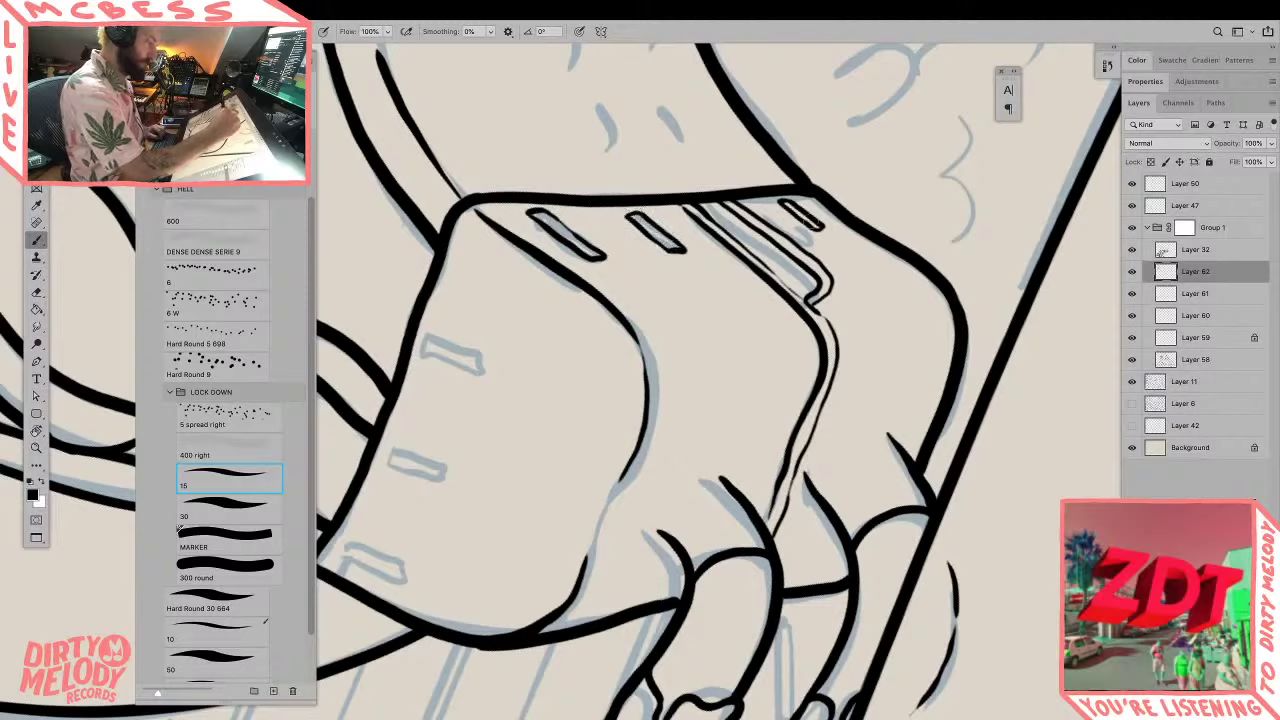
key(e)
mouse_move(784, 204)
mouse_down()
mouse_move(826, 241)
mouse_move(784, 198)
mouse_up()
key(b)
Step: Ink the three small rectangular stitch marks down the cloth's side edge next to the steak
key(z)
alt+click(786, 163)
alt+click(832, 238)
drag(832, 238, 833, 487)
key(r)
drag(822, 626, 888, 532)
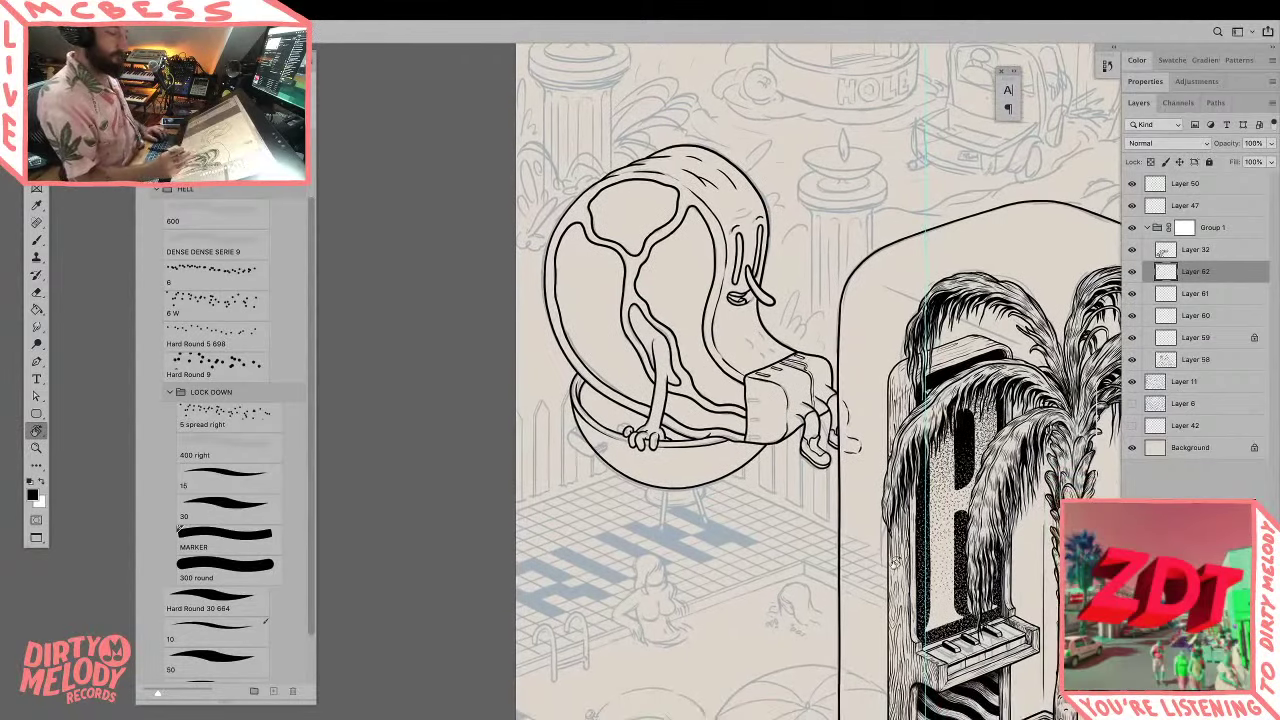
key(z)
scroll(760, 395, up, 8)
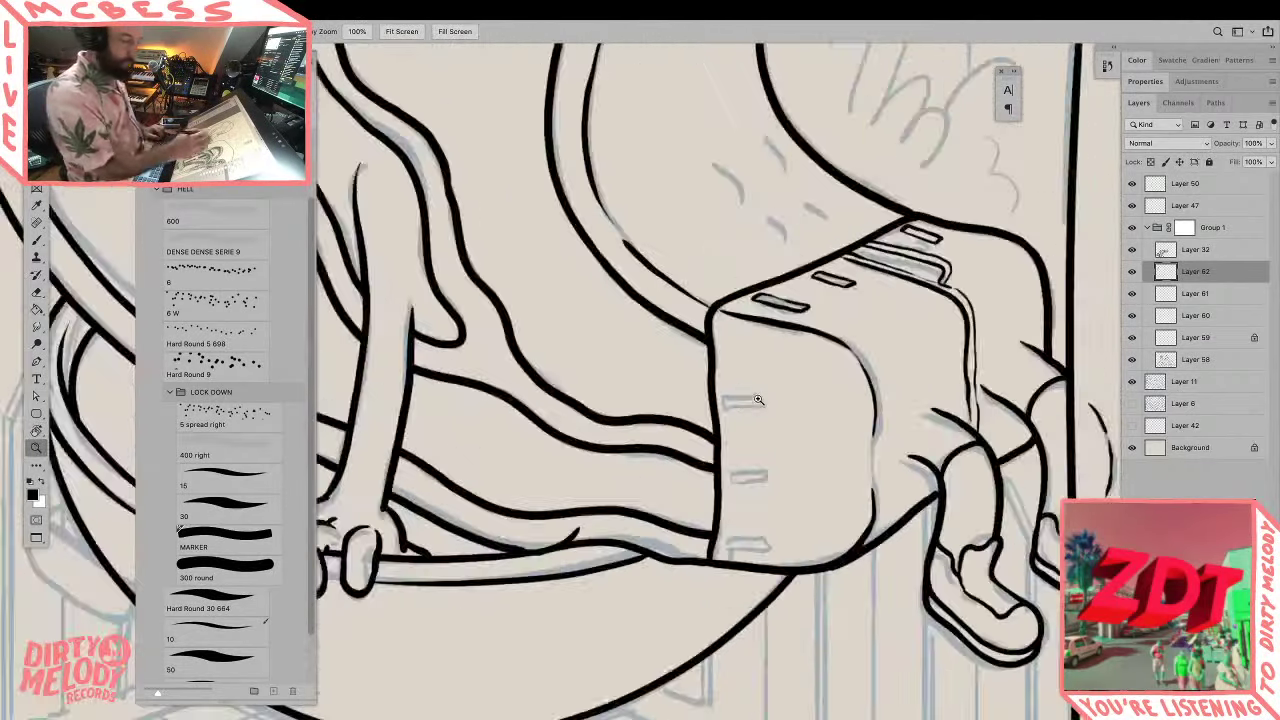
key(b)
mouse_move(707, 394)
mouse_down()
mouse_move(703, 408)
mouse_move(766, 414)
mouse_move(768, 392)
mouse_move(710, 393)
mouse_move(705, 408)
mouse_up()
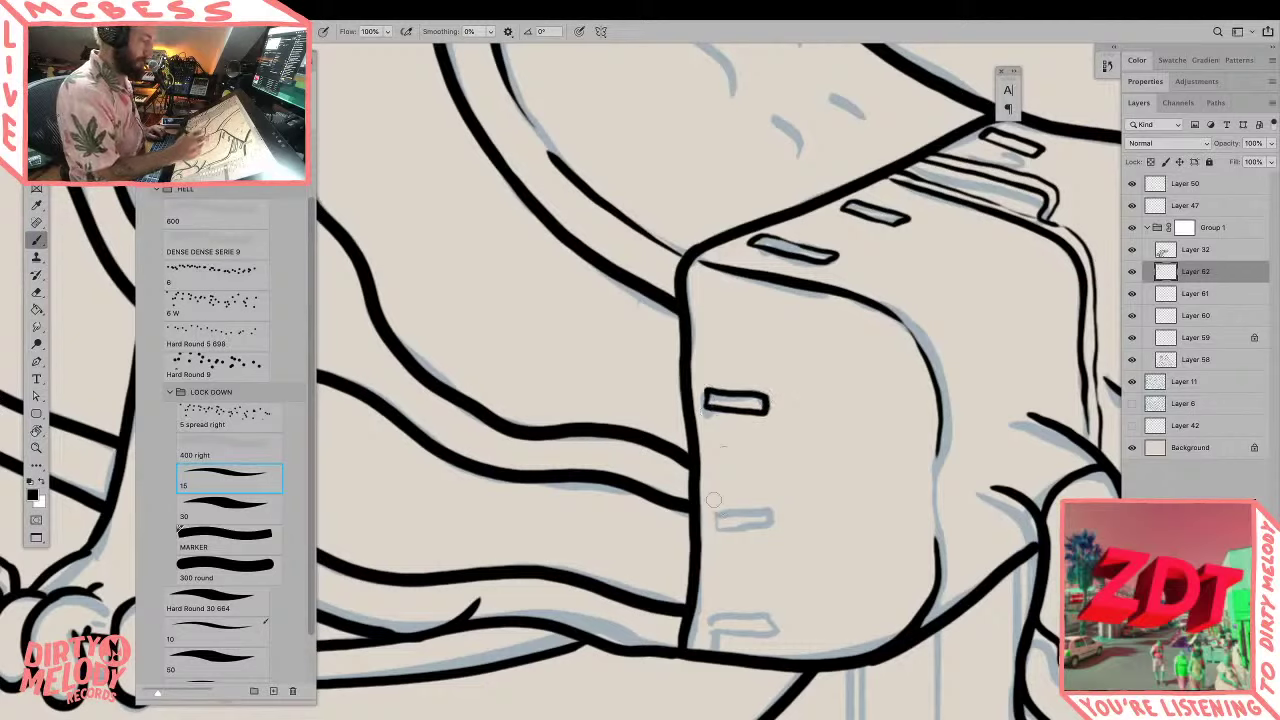
mouse_move(715, 512)
mouse_down()
mouse_move(718, 536)
mouse_move(774, 538)
mouse_move(772, 516)
mouse_move(716, 516)
mouse_up()
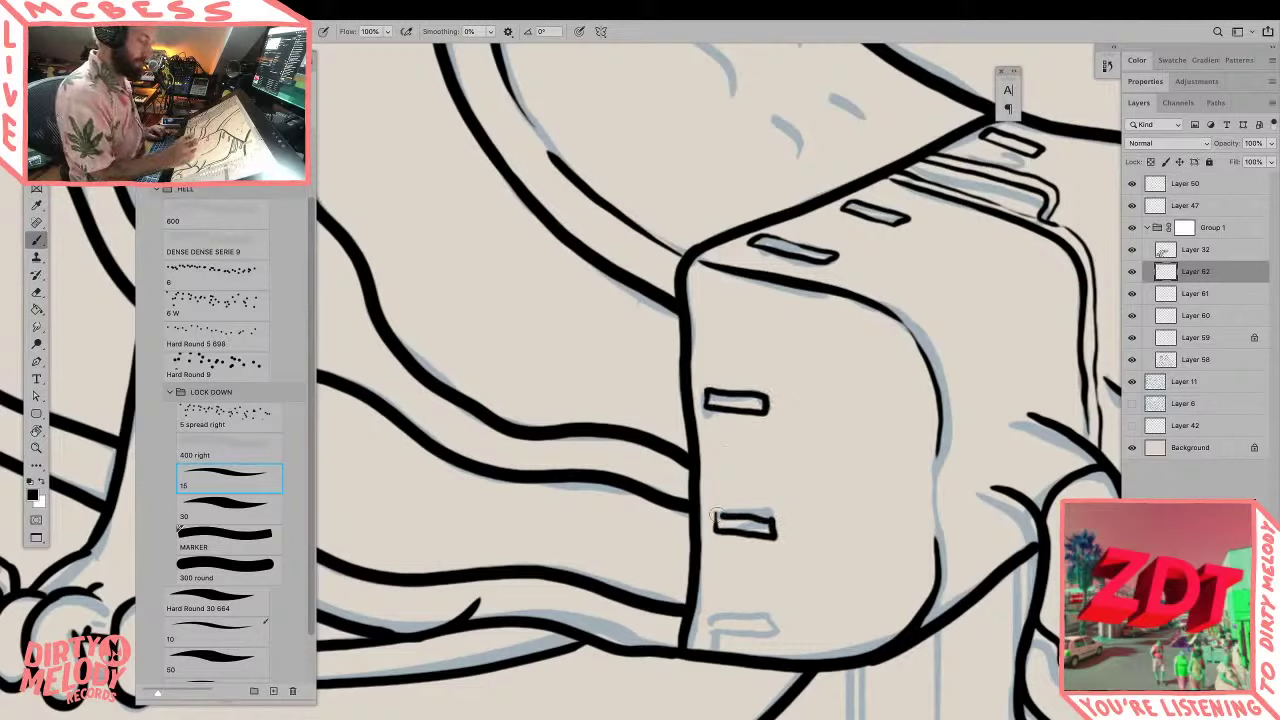
mouse_move(712, 625)
mouse_down()
mouse_move(772, 638)
mouse_move(774, 614)
mouse_move(714, 616)
mouse_up()
Step: Ink the long wavy wrinkle and the shorter one above it on the steak character's forehead
key(z)
alt+click(862, 481)
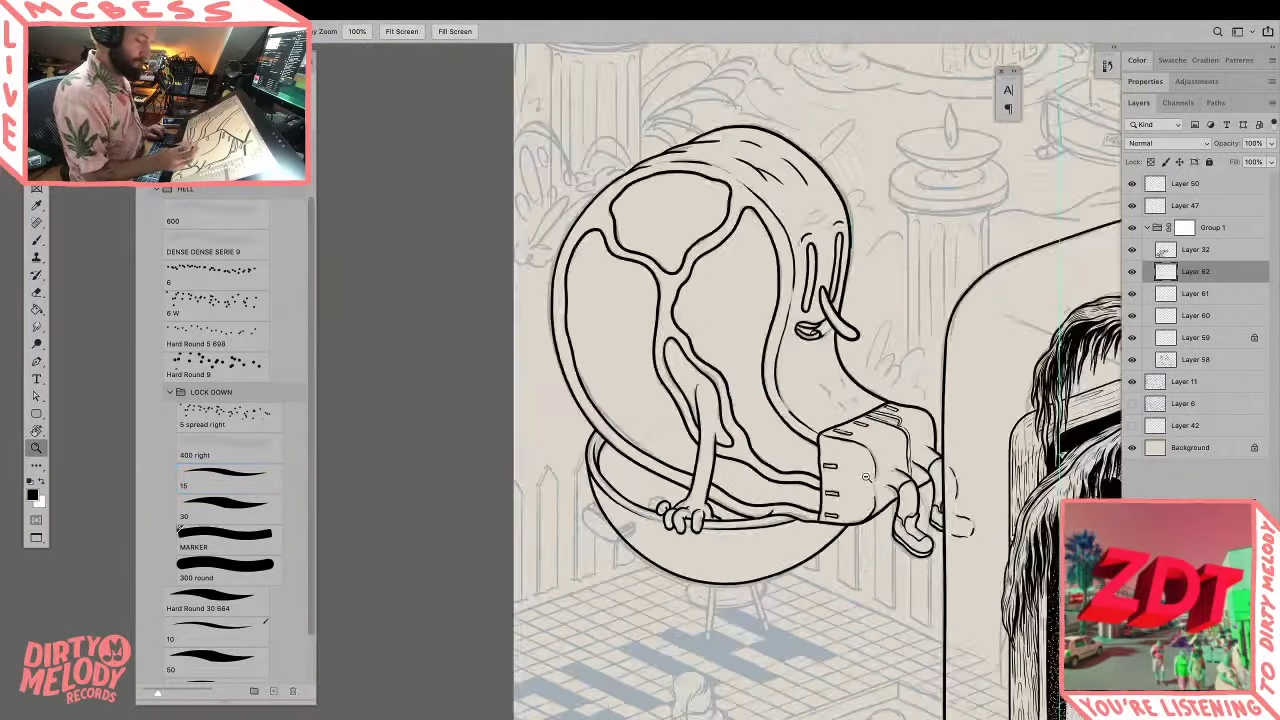
alt+click(916, 545)
drag(932, 510, 747, 536)
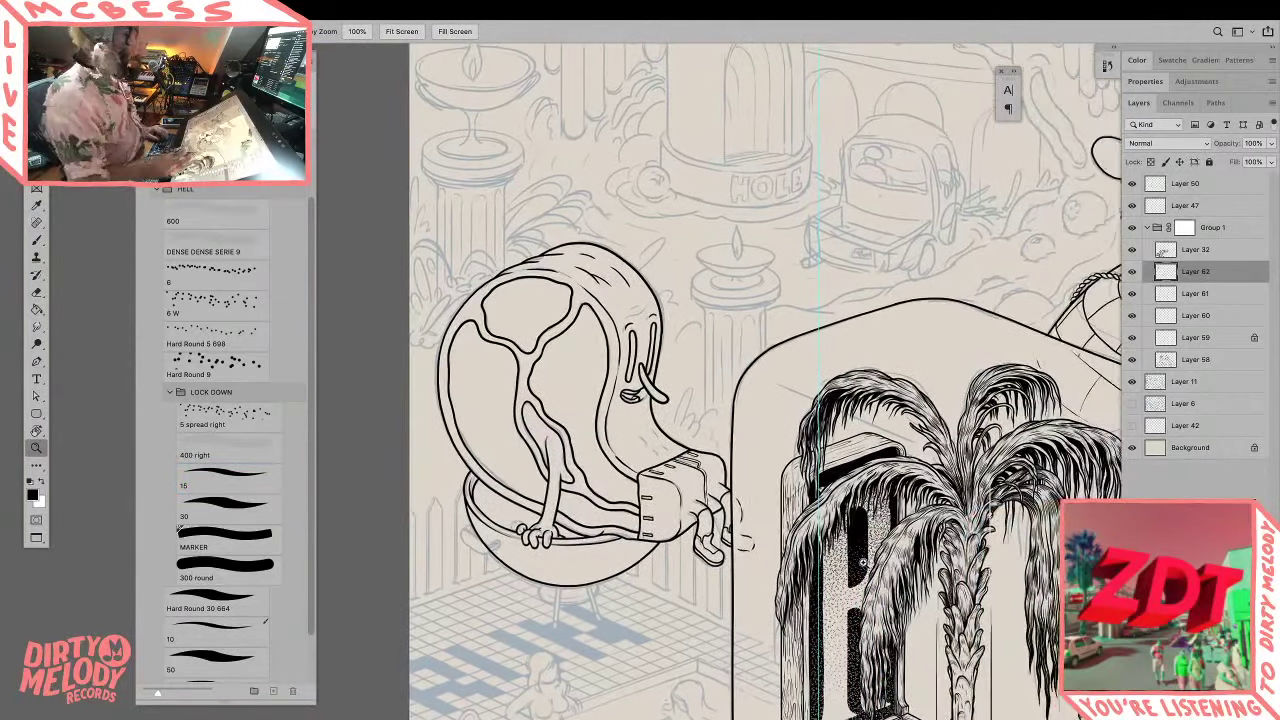
drag(868, 584, 884, 610)
click(667, 367)
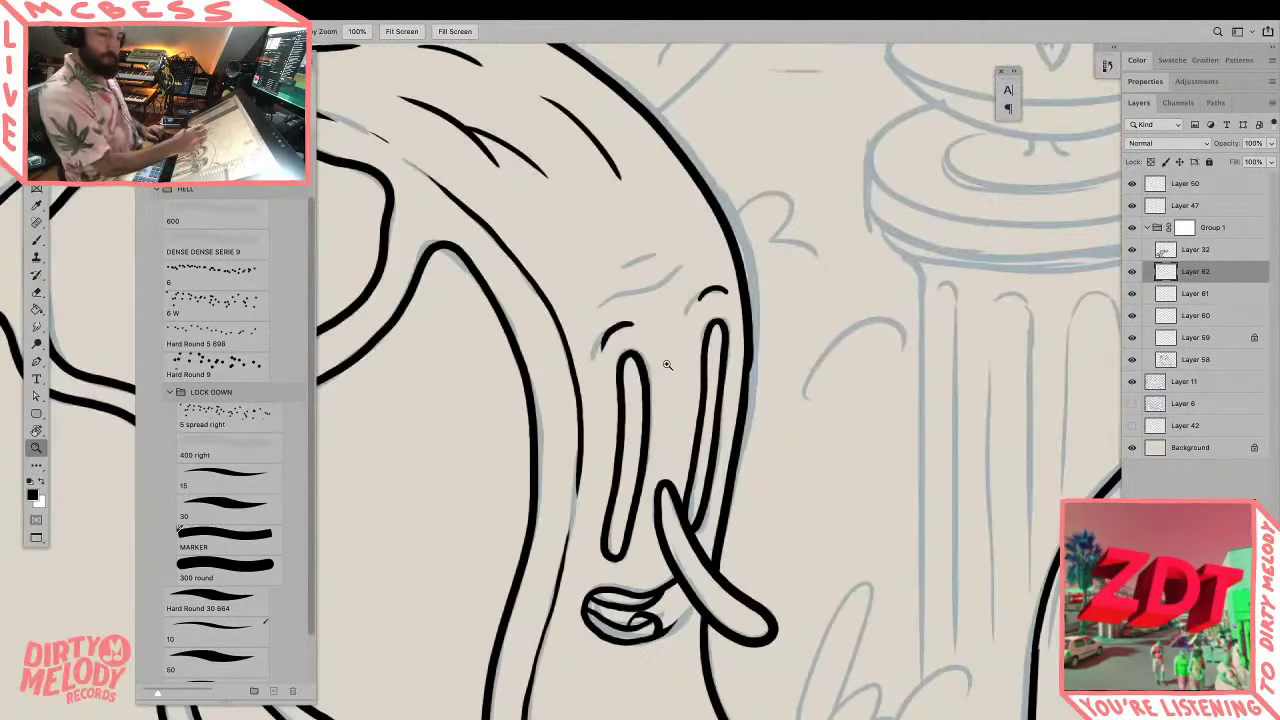
key(b)
mouse_move(557, 288)
mouse_down()
mouse_move(585, 260)
mouse_move(732, 192)
mouse_up()
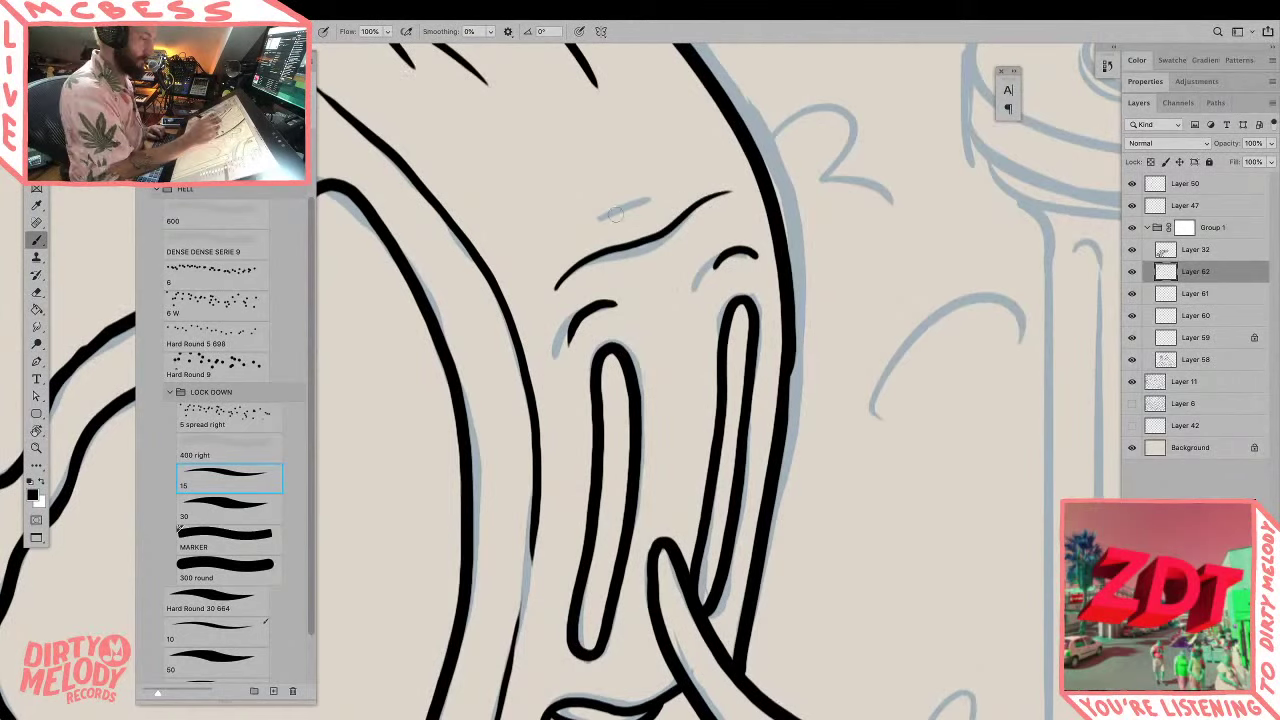
mouse_move(610, 214)
mouse_down()
mouse_move(692, 174)
mouse_move(712, 192)
mouse_move(610, 196)
mouse_up()
Step: Check the linework by toggling Layer 62 and add a new empty layer above it
key(z)
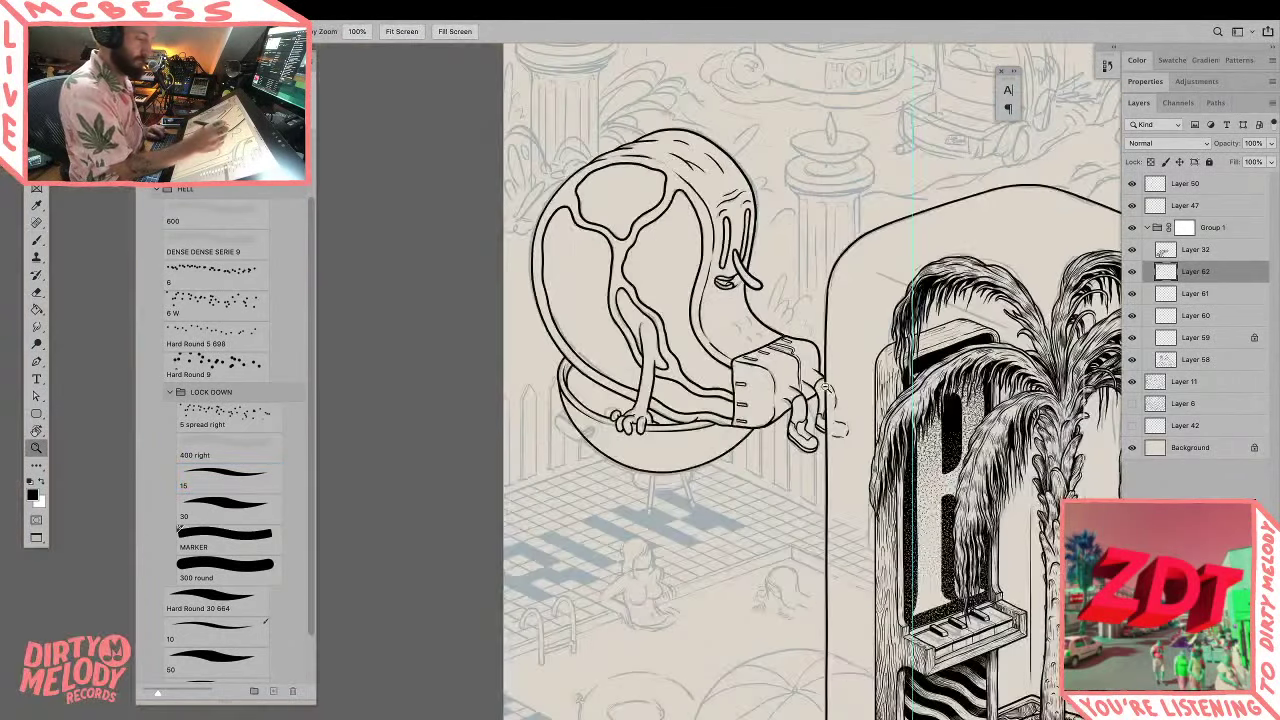
drag(968, 154, 1147, 277)
click(1132, 273)
click(1132, 273)
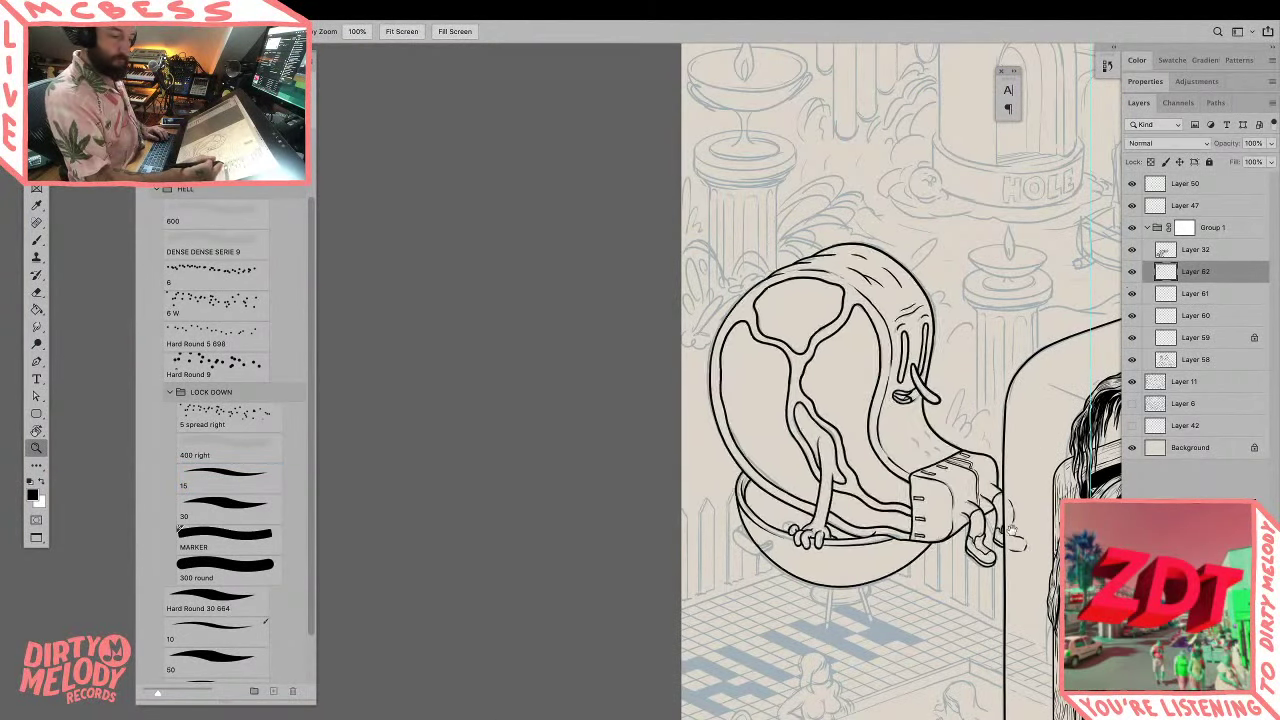
drag(1002, 585, 906, 561)
key(ctrl+shift+n)
key(Return)
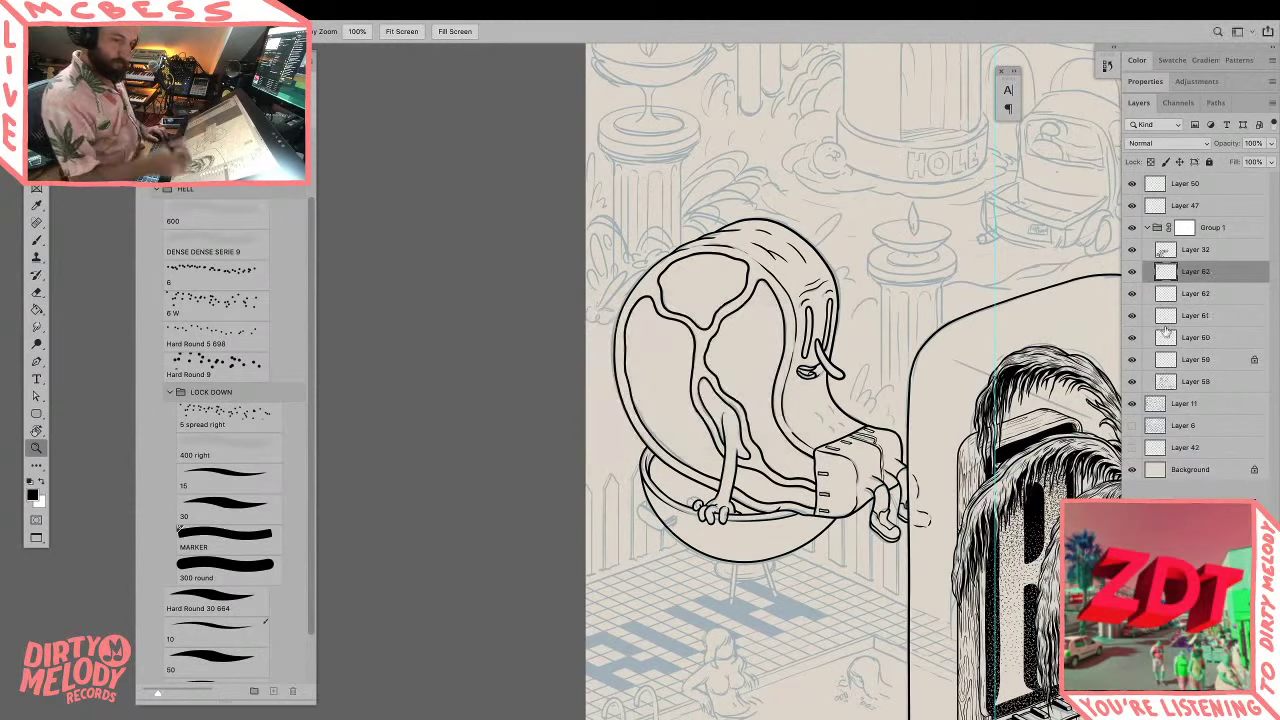
Step: Hide the sketch layers and select the steak's meat areas, arm, eyes and nose with the Magic Wand sampling all layers
key(w)
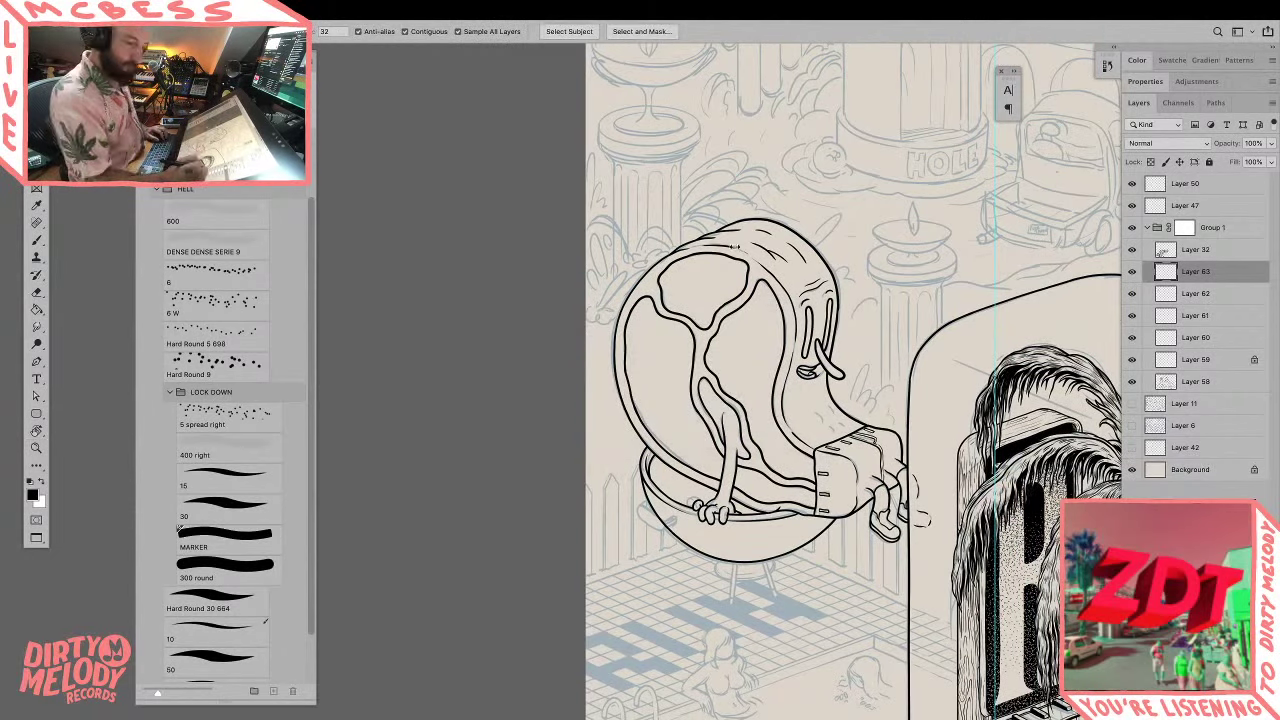
drag(1132, 403, 1132, 447)
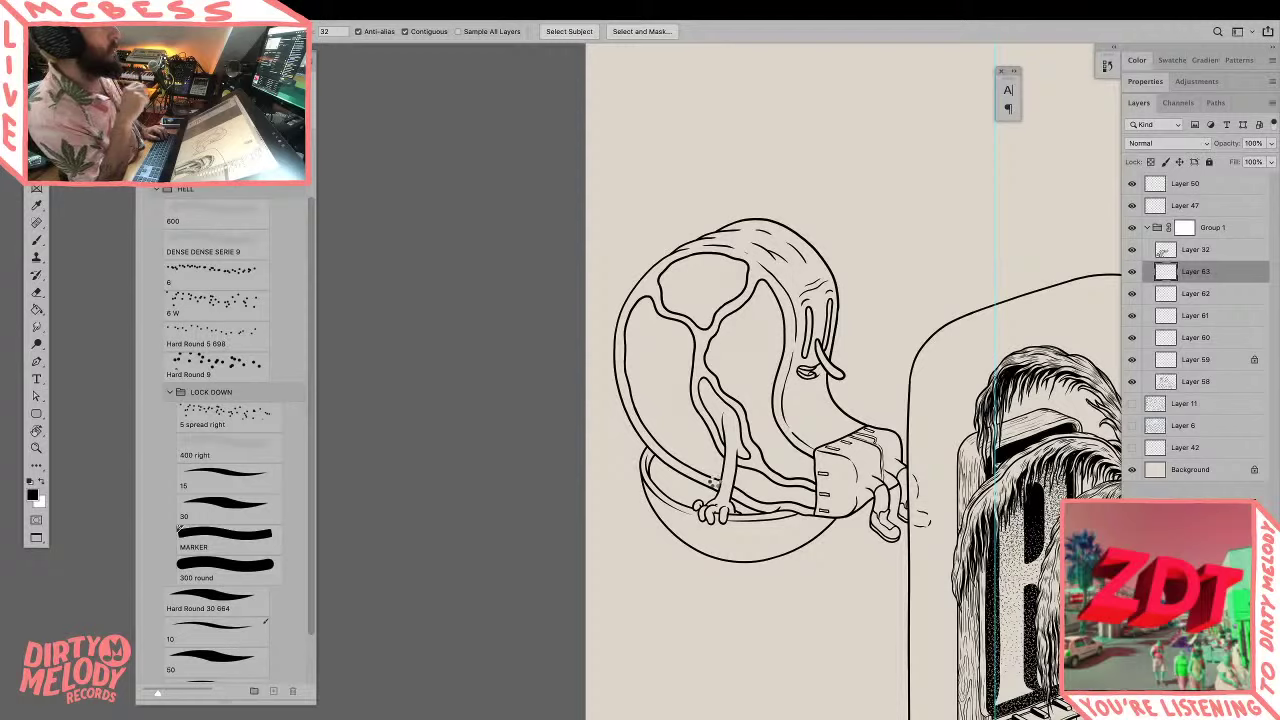
key(ctrl+a)
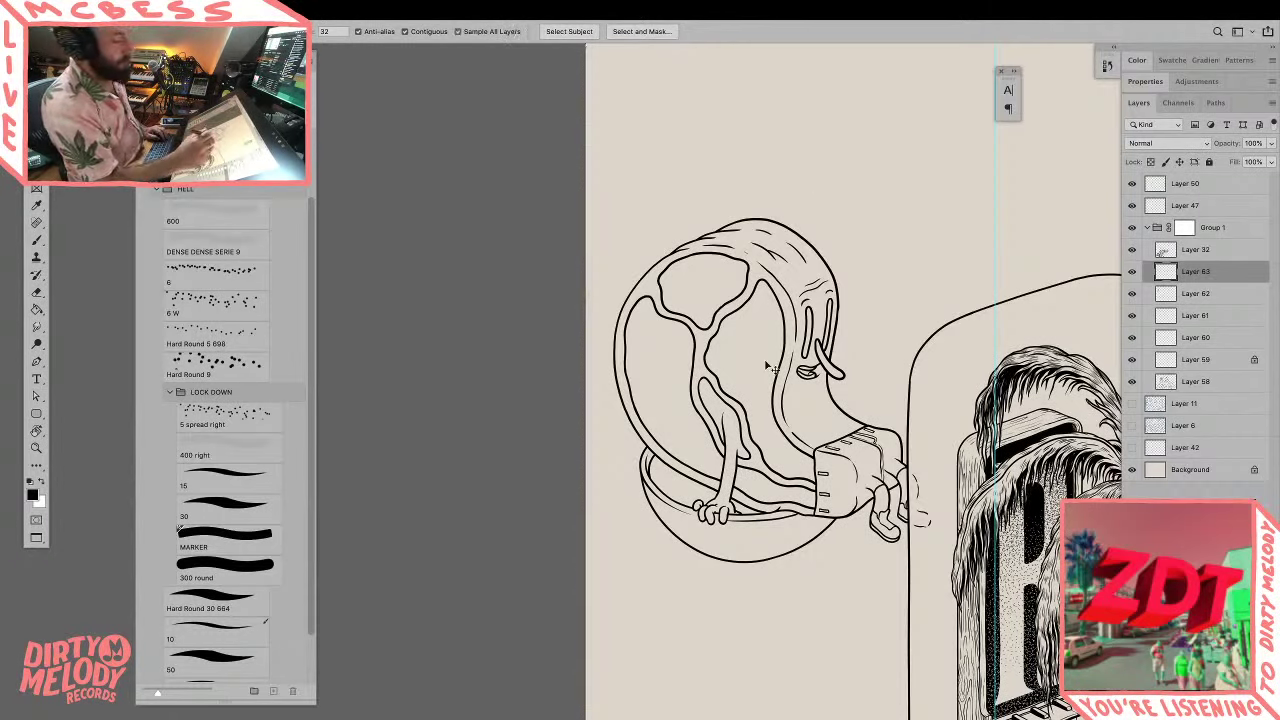
shift+click(706, 289)
shift+click(662, 357)
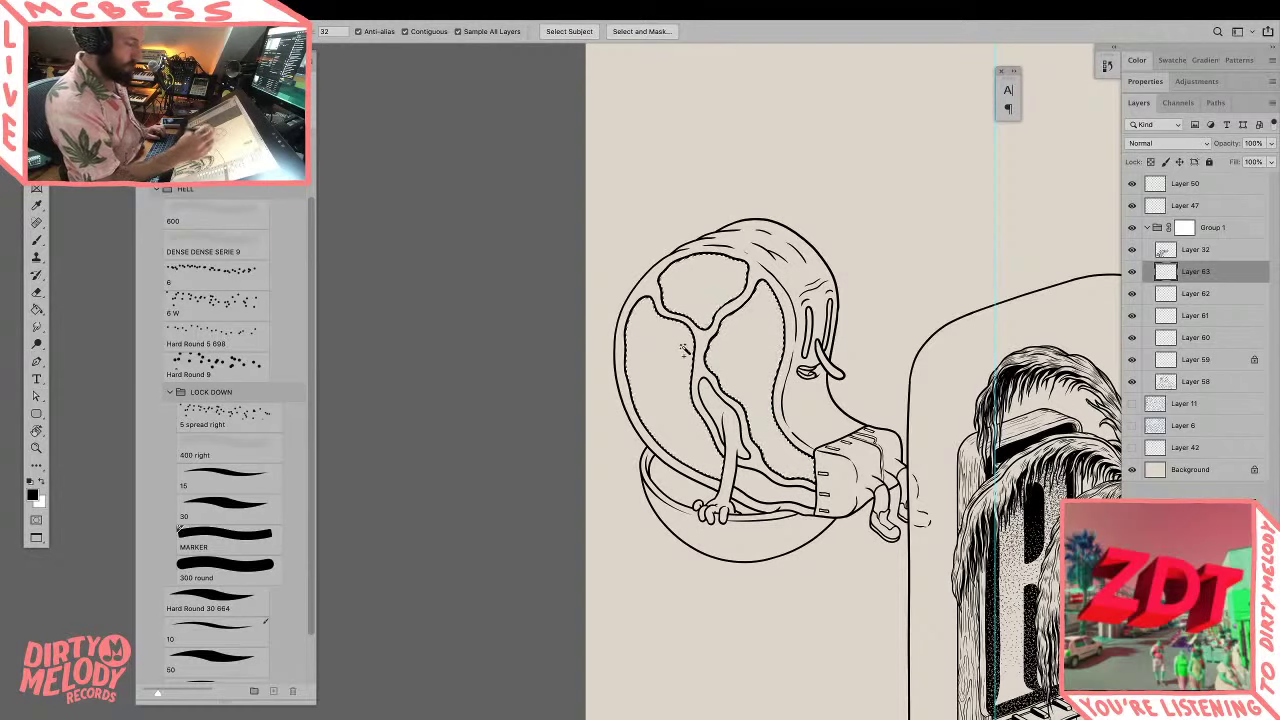
shift+click(810, 325)
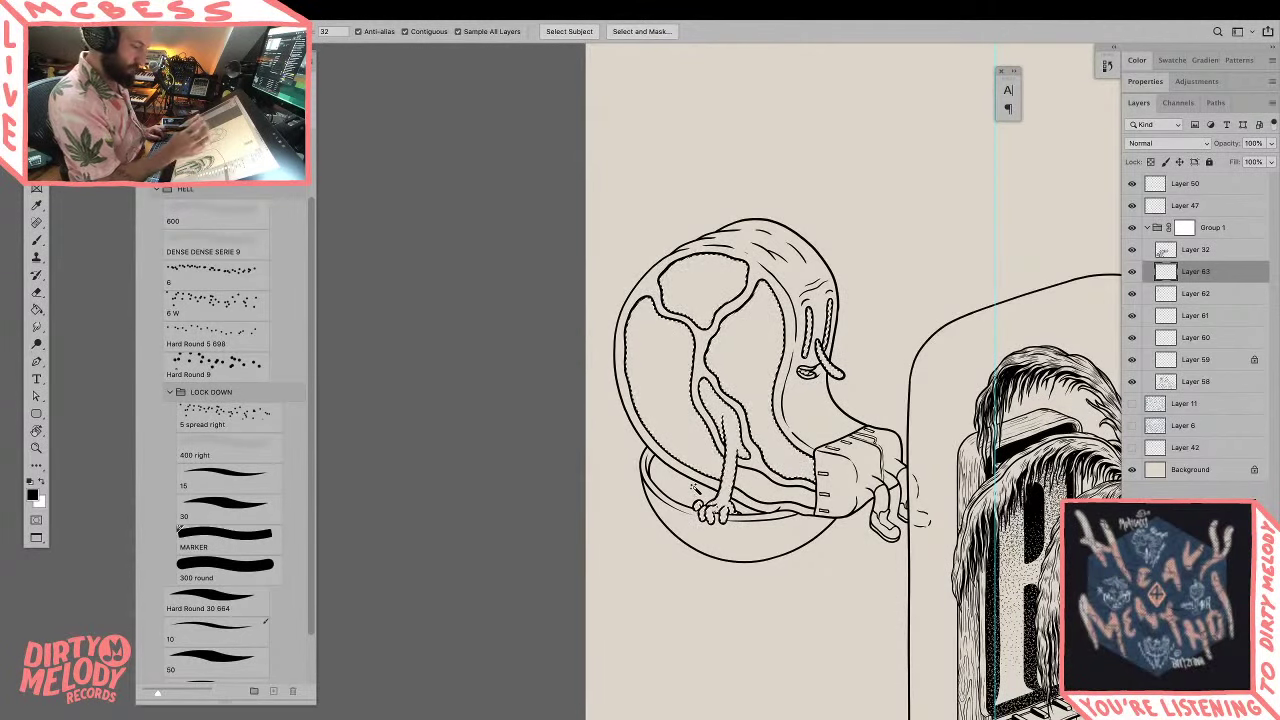
Step: Expand the selection by 2 pixels, fill it with black on the new layer and deselect
key(F2)
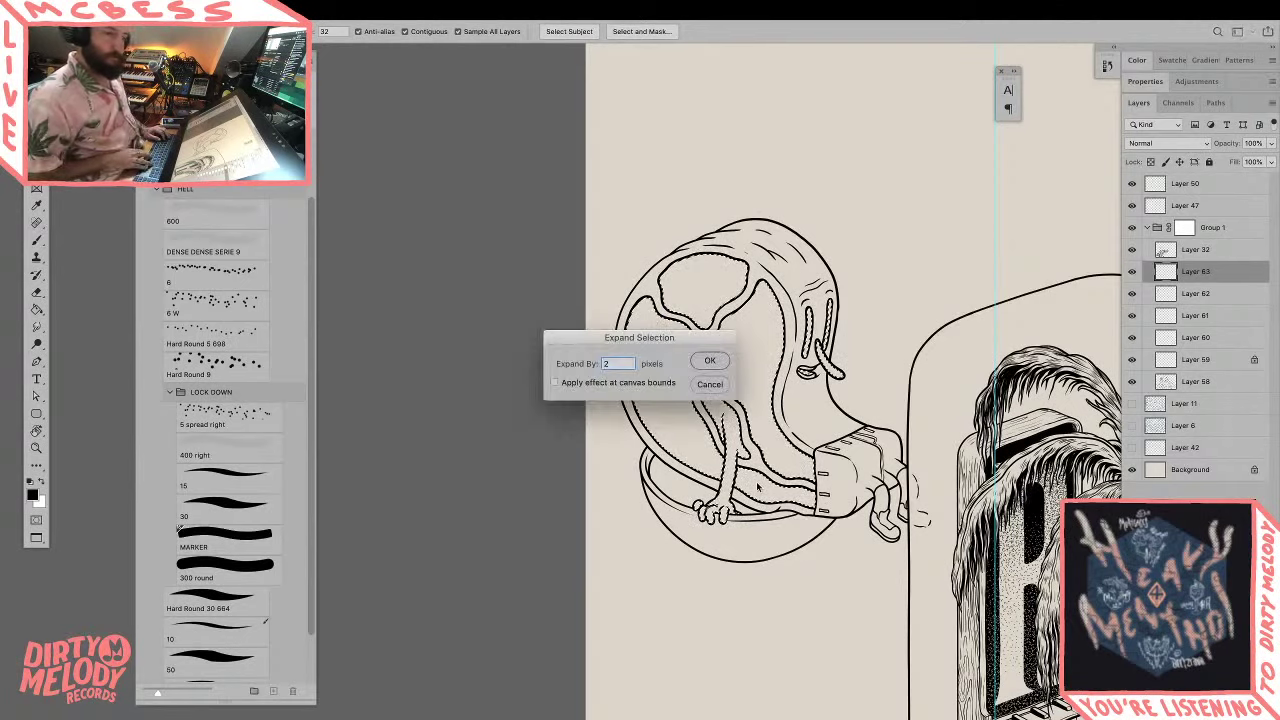
key(Return)
key(v)
key(alt+BackSpace)
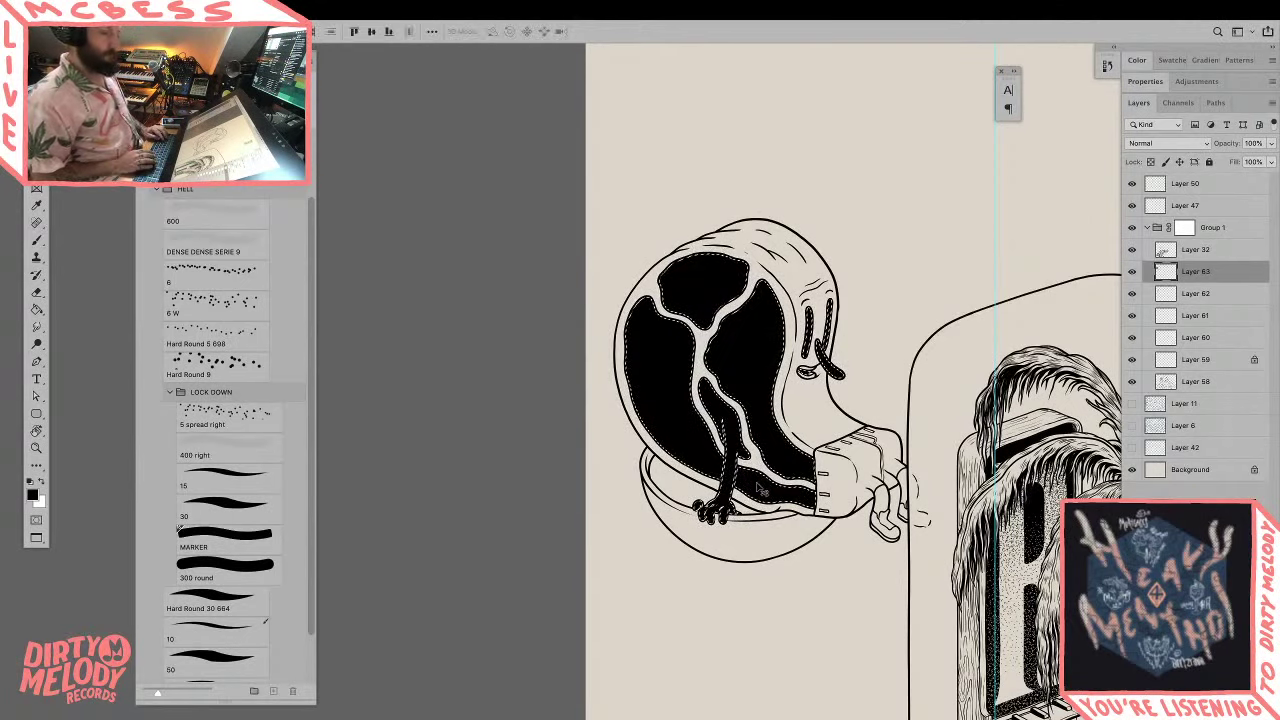
key(ctrl+d)
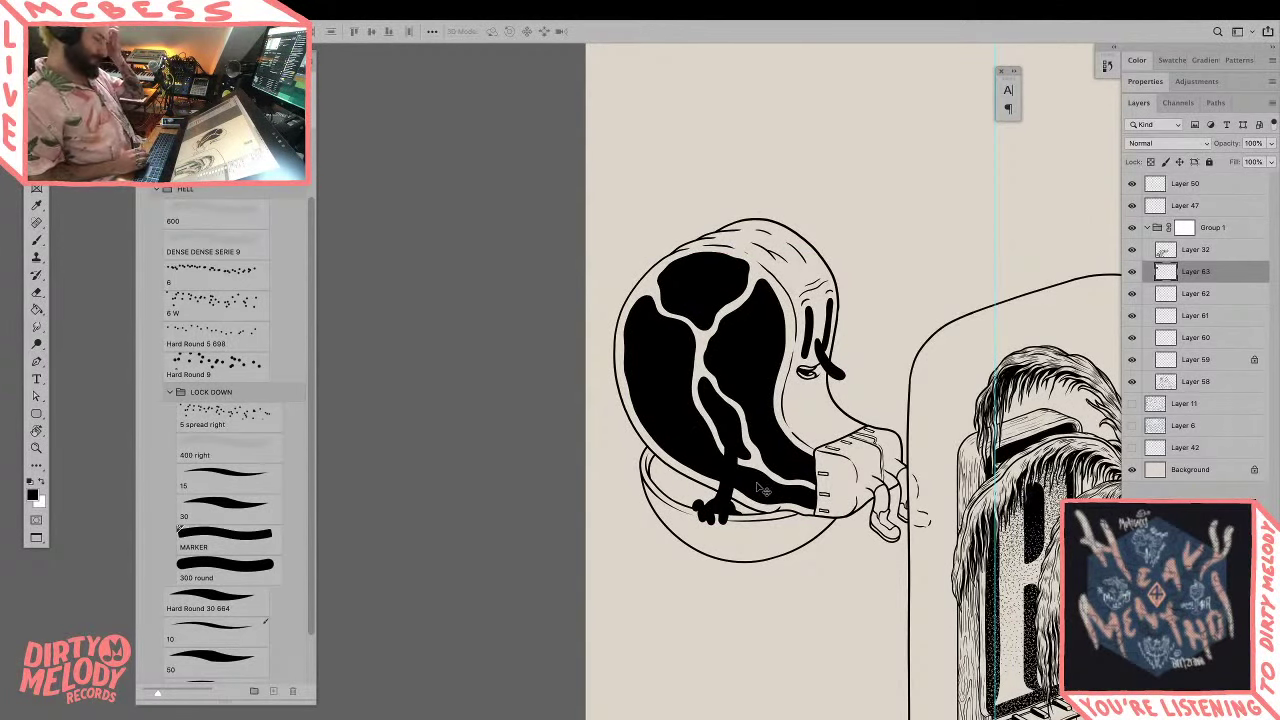
Step: Show the blue sketch on Layer 11 again around the pot and the filled steak
mouse_move(748, 543)
mouse_down()
mouse_move(714, 523)
mouse_move(748, 594)
mouse_up()
key(z)
click(714, 523)
click(1132, 404)
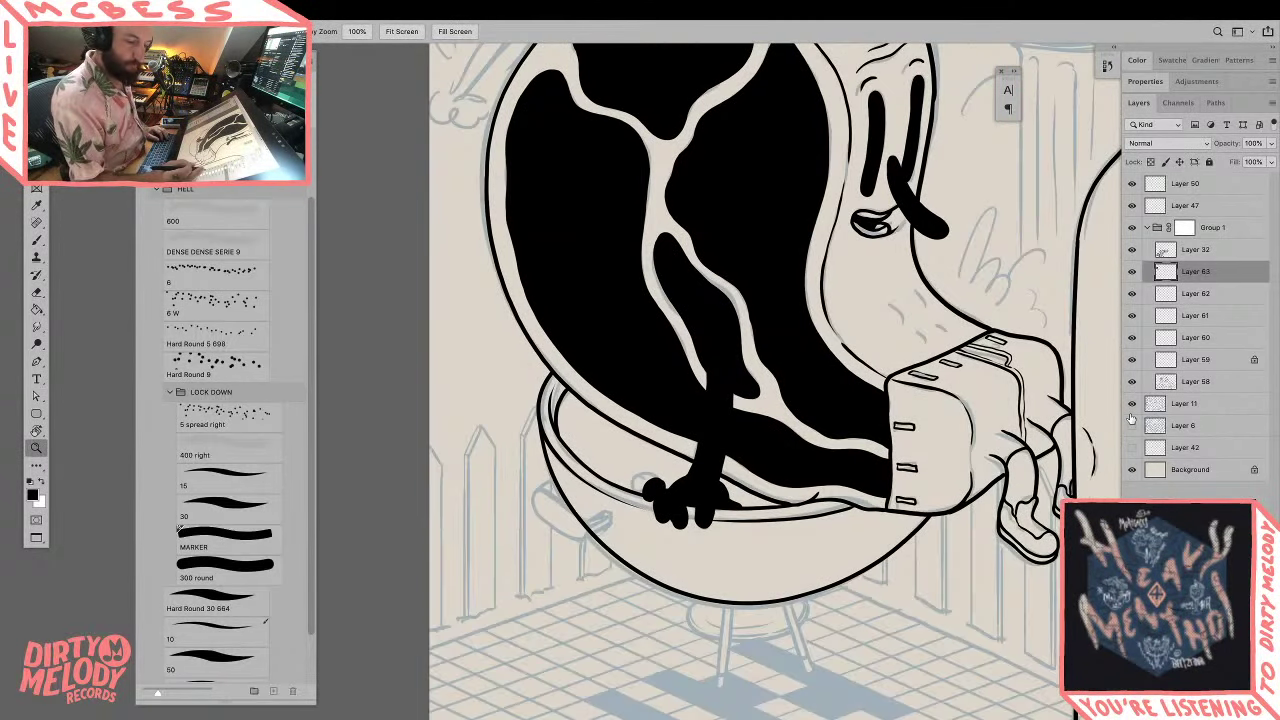
click(1132, 406)
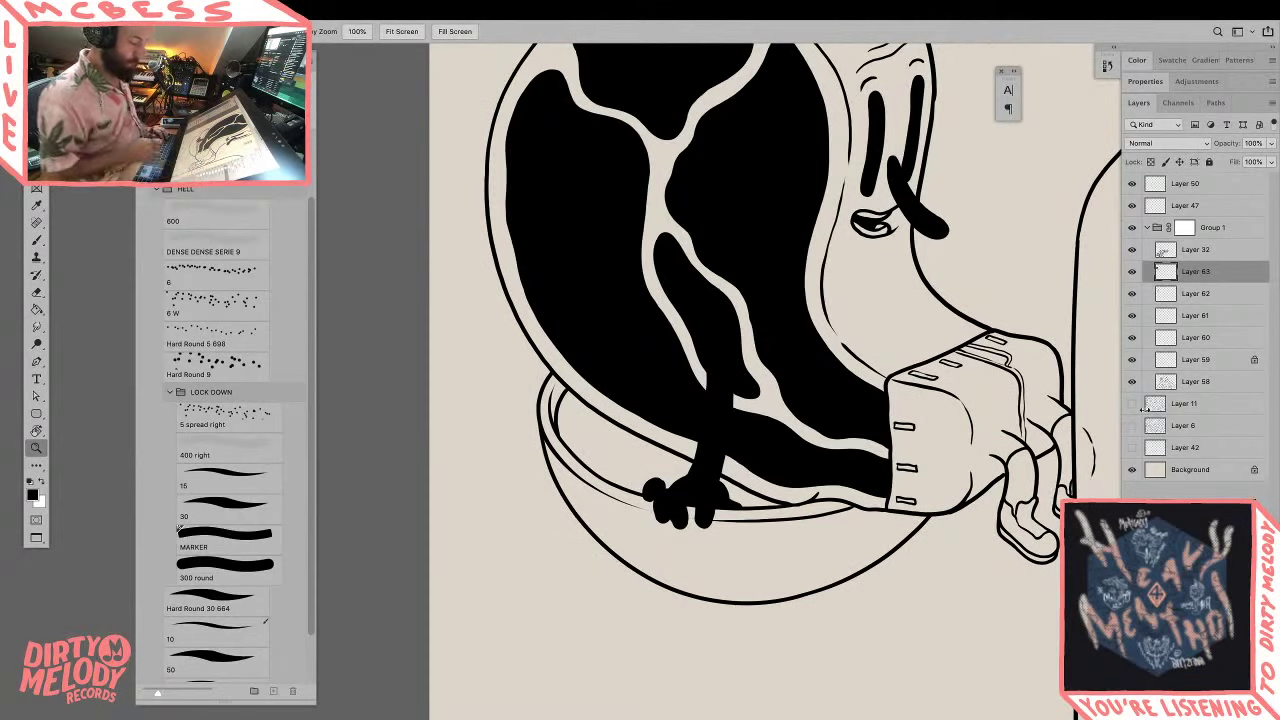
click(1132, 404)
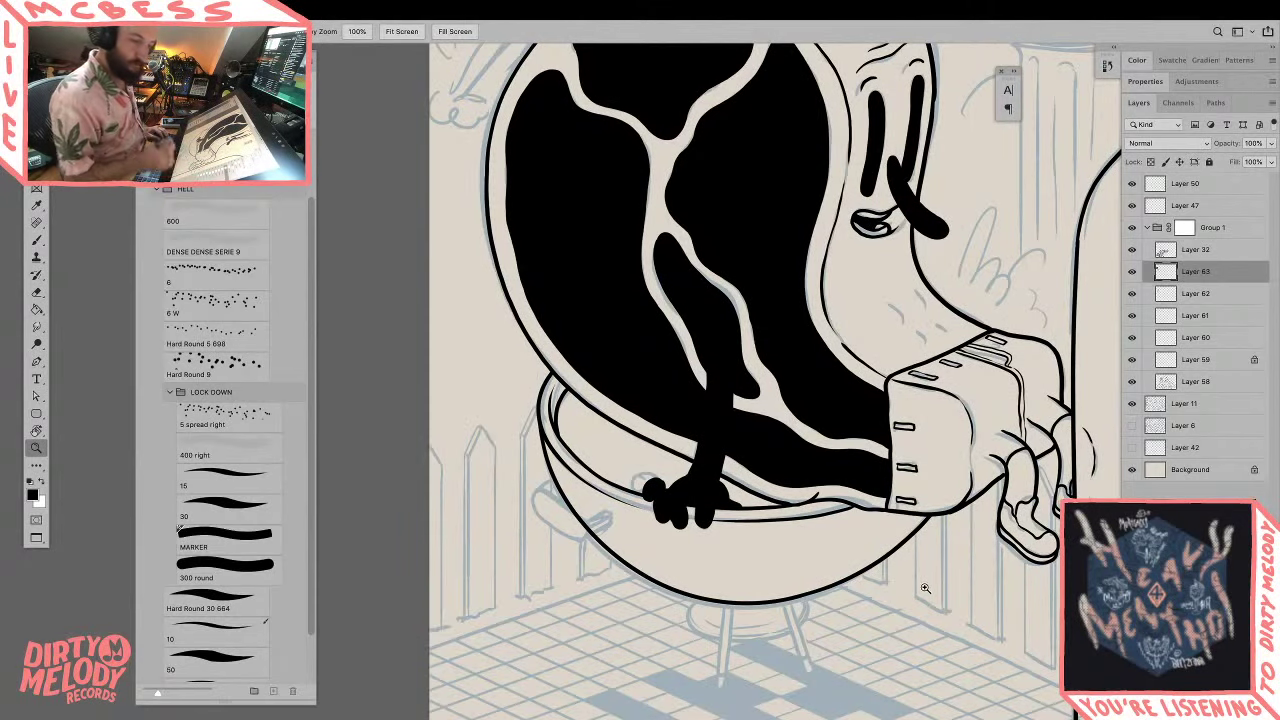
Step: Add a new layer above Layer 62 and ink short curved crease marks on the steak's body below its mouth with the 15 brush
click(1180, 294)
key(ctrl+shift+n)
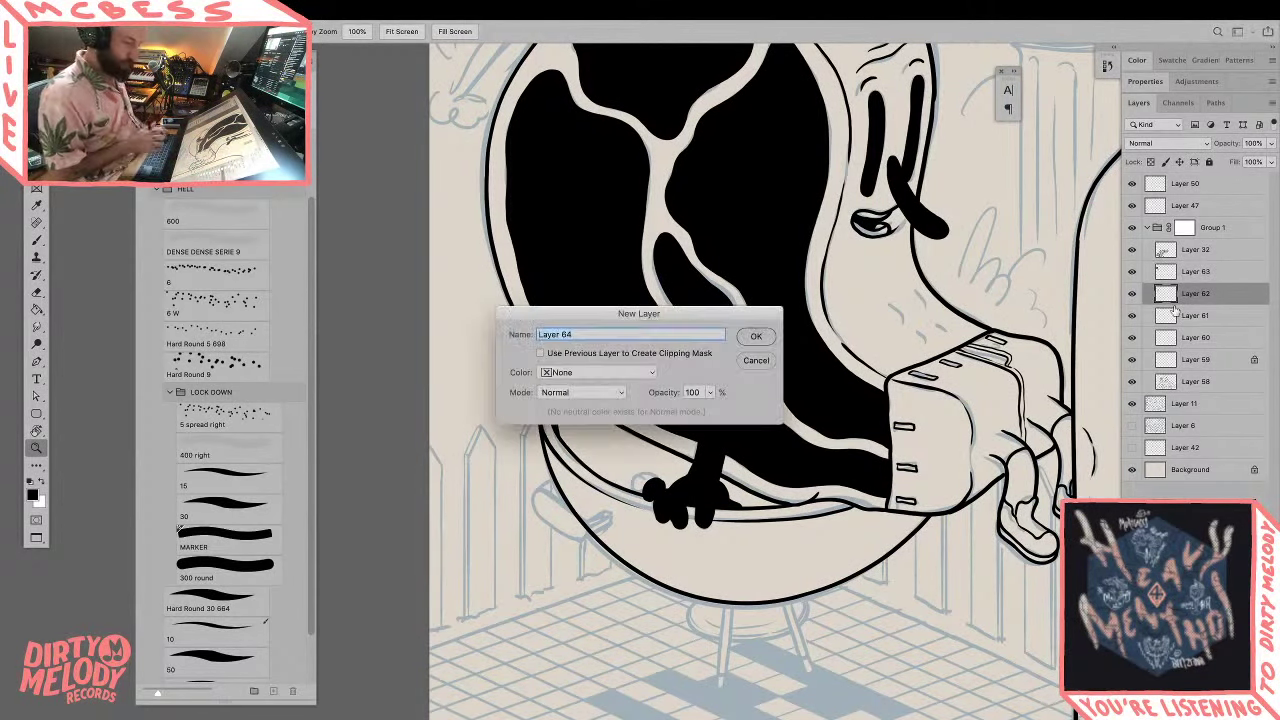
key(Return)
key(b)
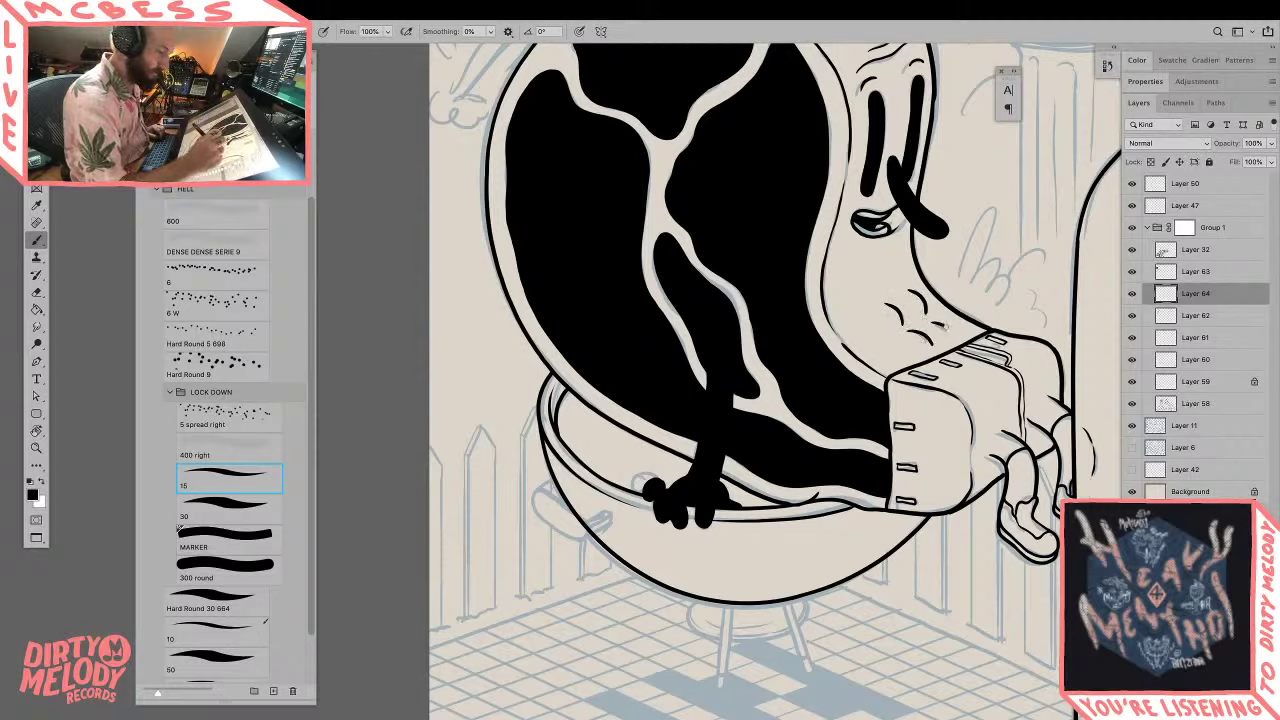
drag(942, 324, 956, 342)
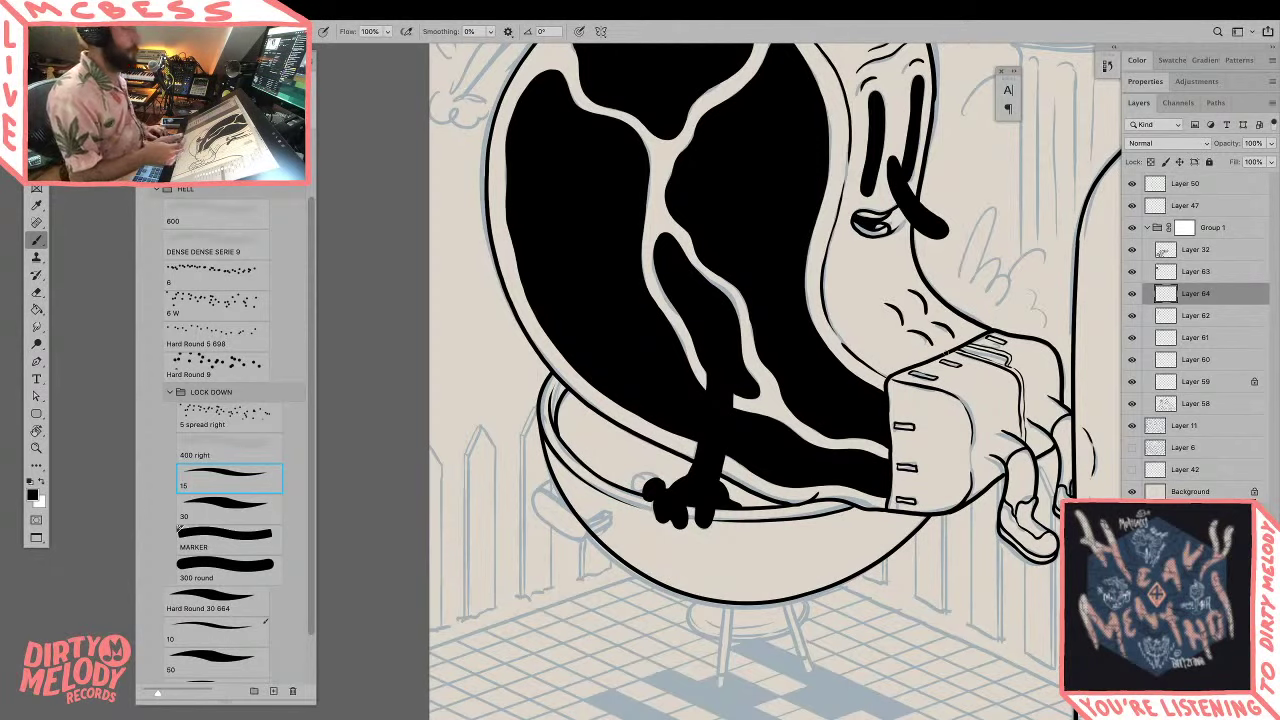
drag(760, 380, 791, 470)
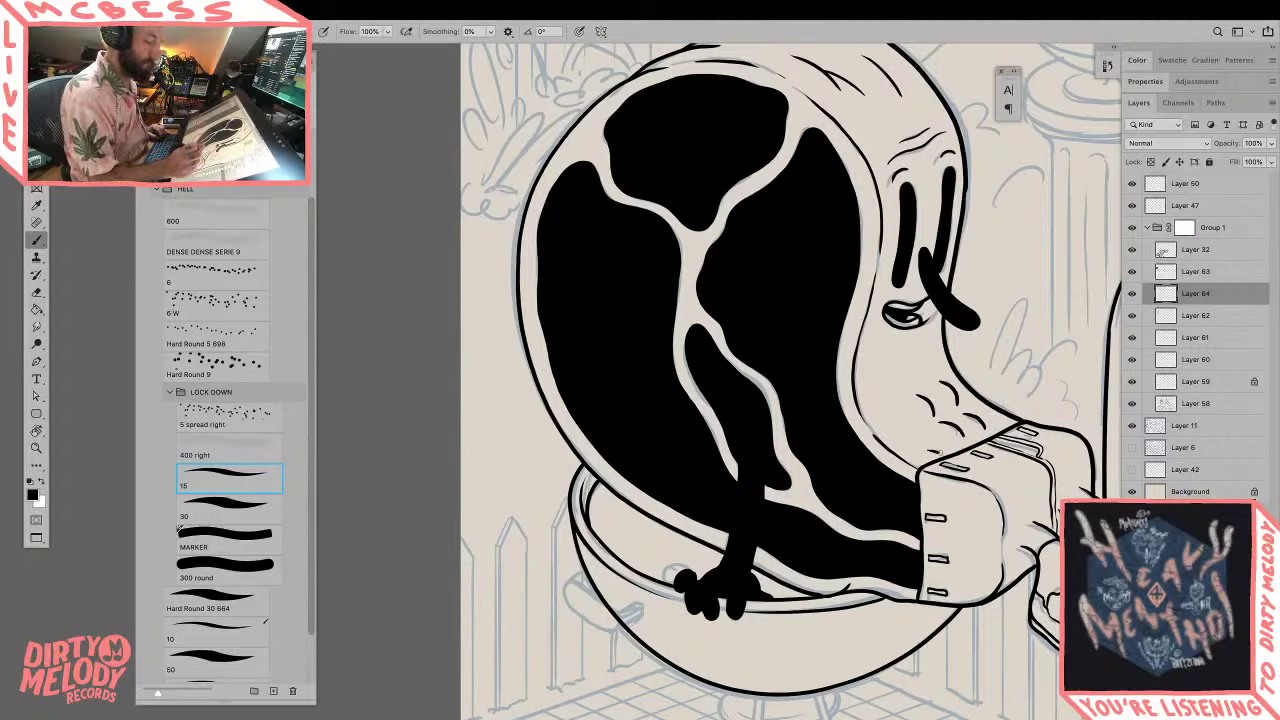
mouse_move(1010, 518)
mouse_down()
mouse_move(1010, 418)
mouse_move(1012, 510)
mouse_up()
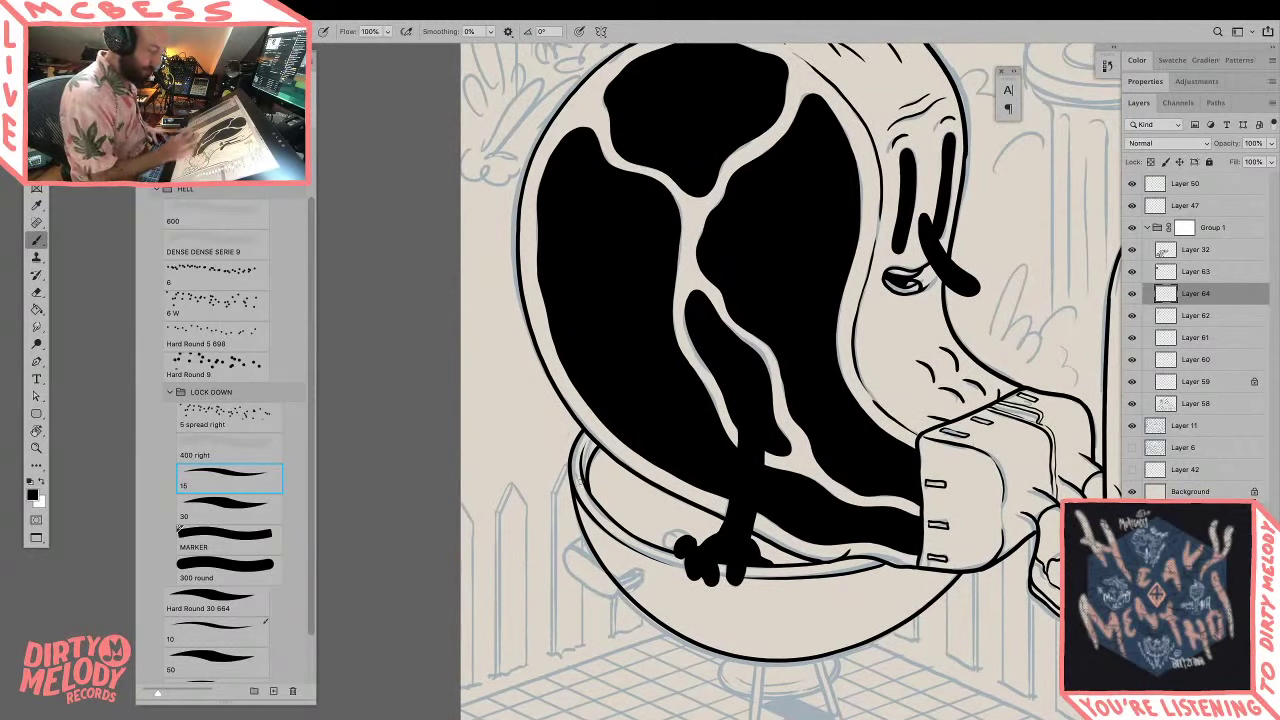
mouse_move(588, 481)
mouse_down()
mouse_move(648, 458)
mouse_move(638, 451)
mouse_up()
key(ctrl+z)
key(ctrl+z)
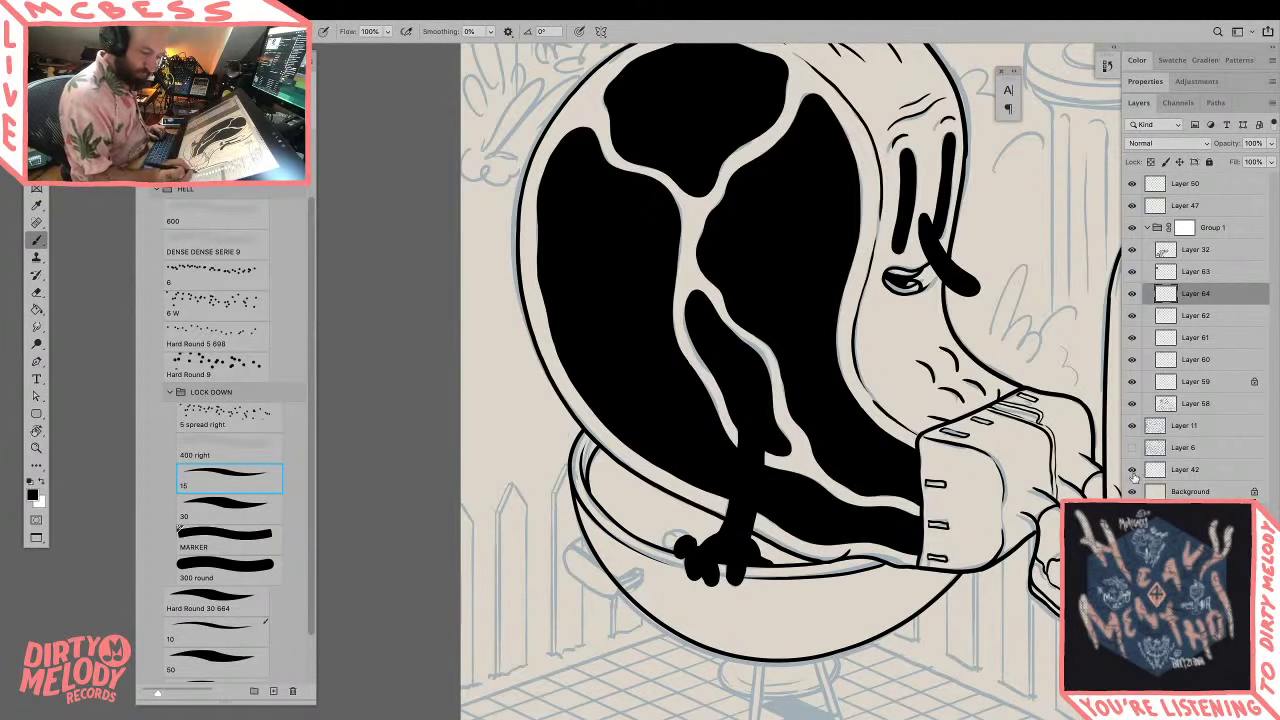
Step: Show the perspective grid on Layer 42 without the Layer 11 sketch, and ink the first slanted grill bar across the pot's far end
drag(1050, 567, 1062, 431)
click(1132, 426)
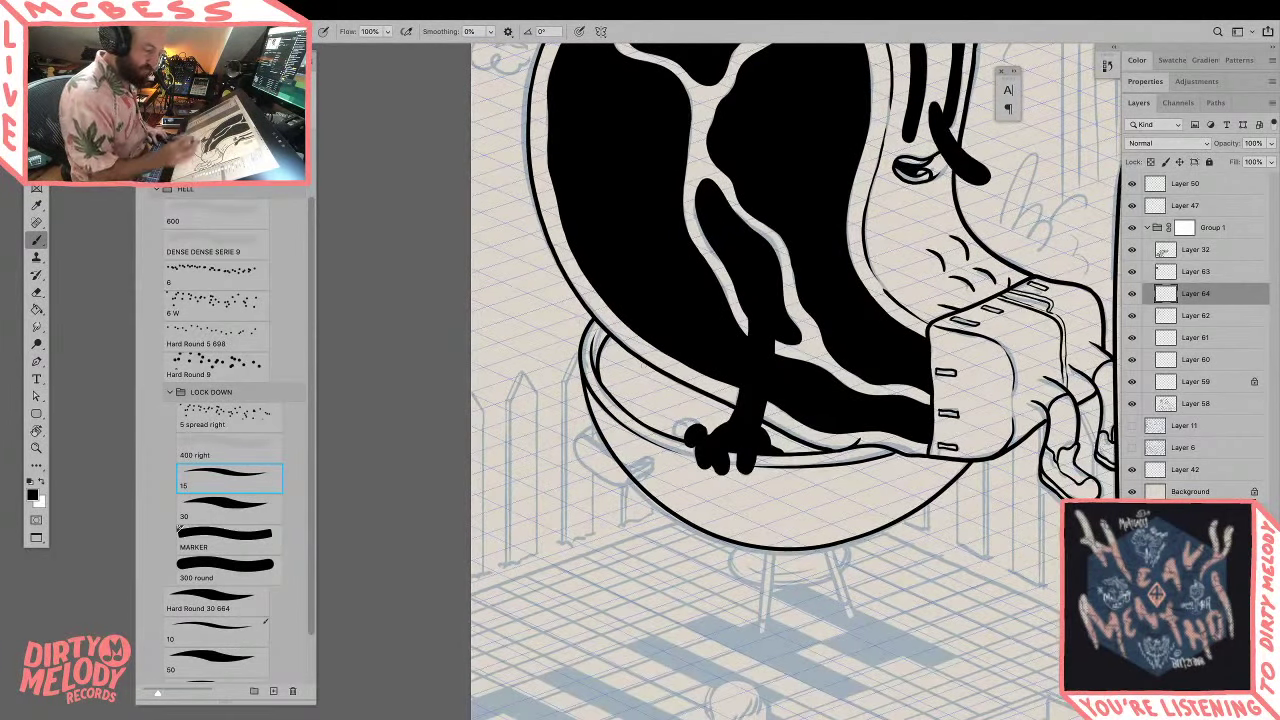
drag(599, 369, 660, 349)
key(ctrl+z)
drag(553, 381, 657, 347)
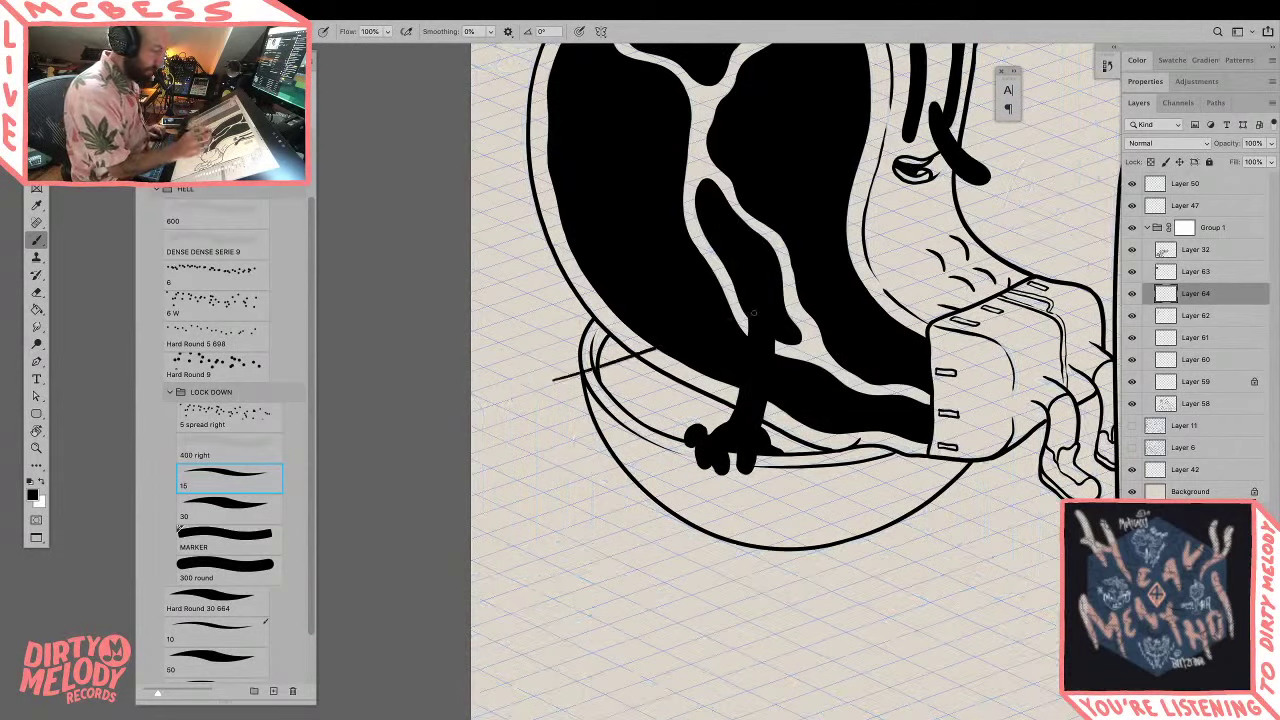
drag(574, 366, 654, 342)
Step: Ink the next paired grill bars across the pot's opening, following the perspective grid and redoing uneven strokes
drag(594, 382, 672, 351)
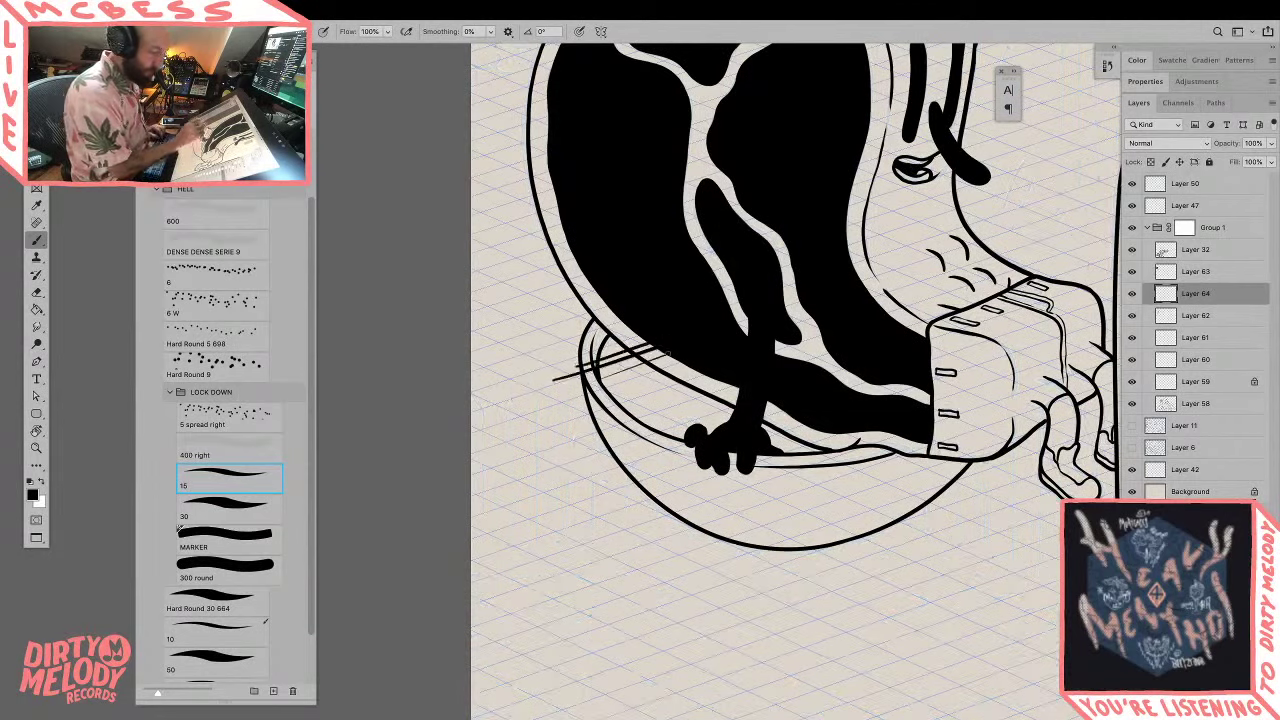
key(ctrl+z)
drag(594, 384, 675, 357)
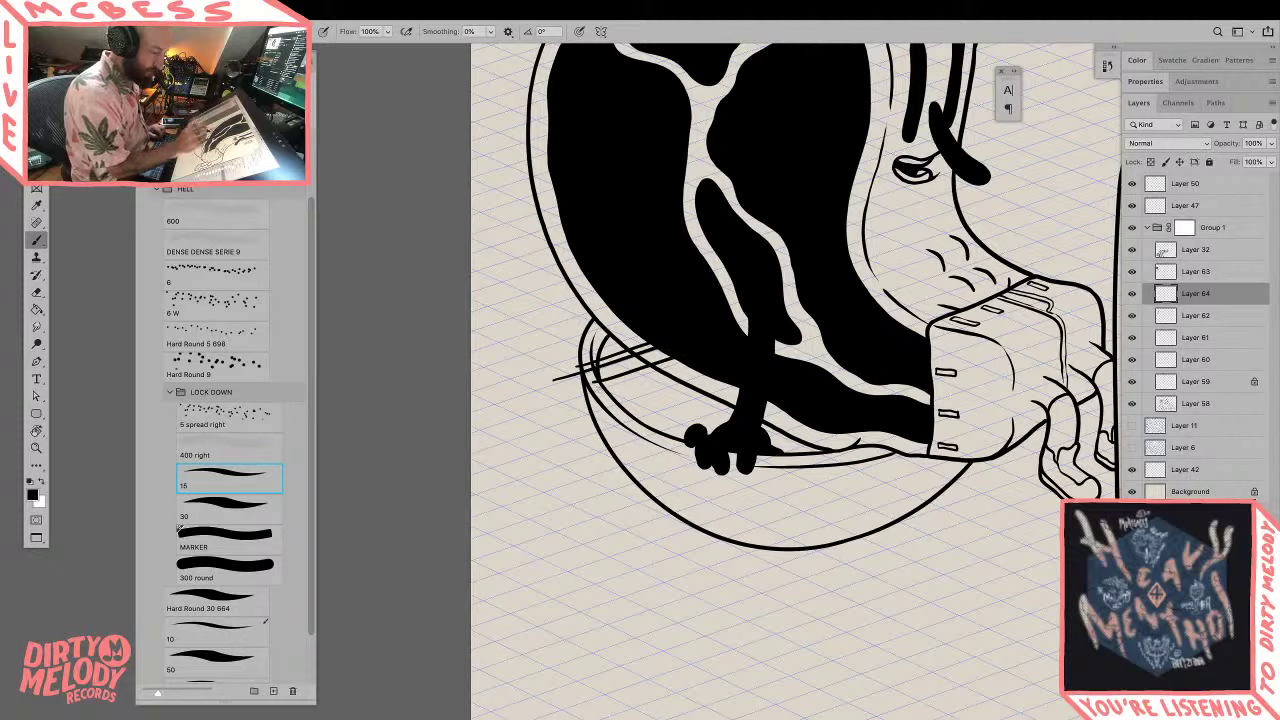
drag(598, 392, 684, 362)
key(ctrl+z)
drag(594, 390, 684, 363)
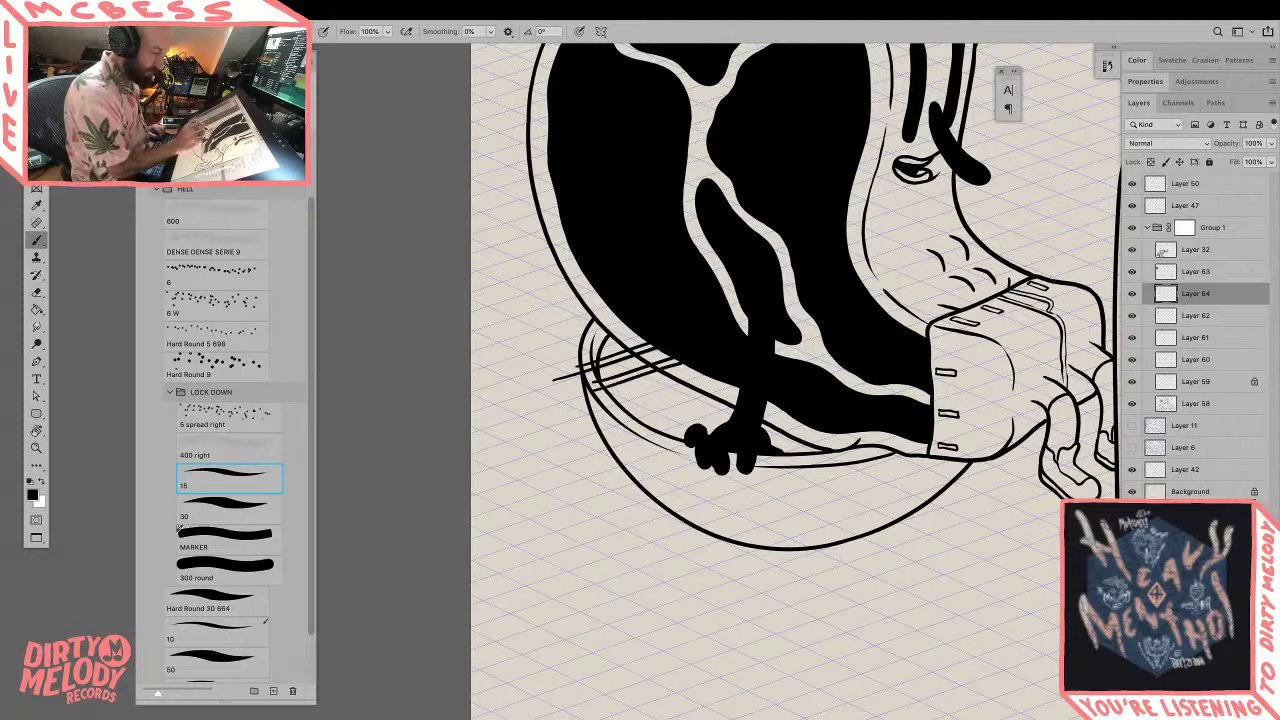
drag(616, 400, 700, 372)
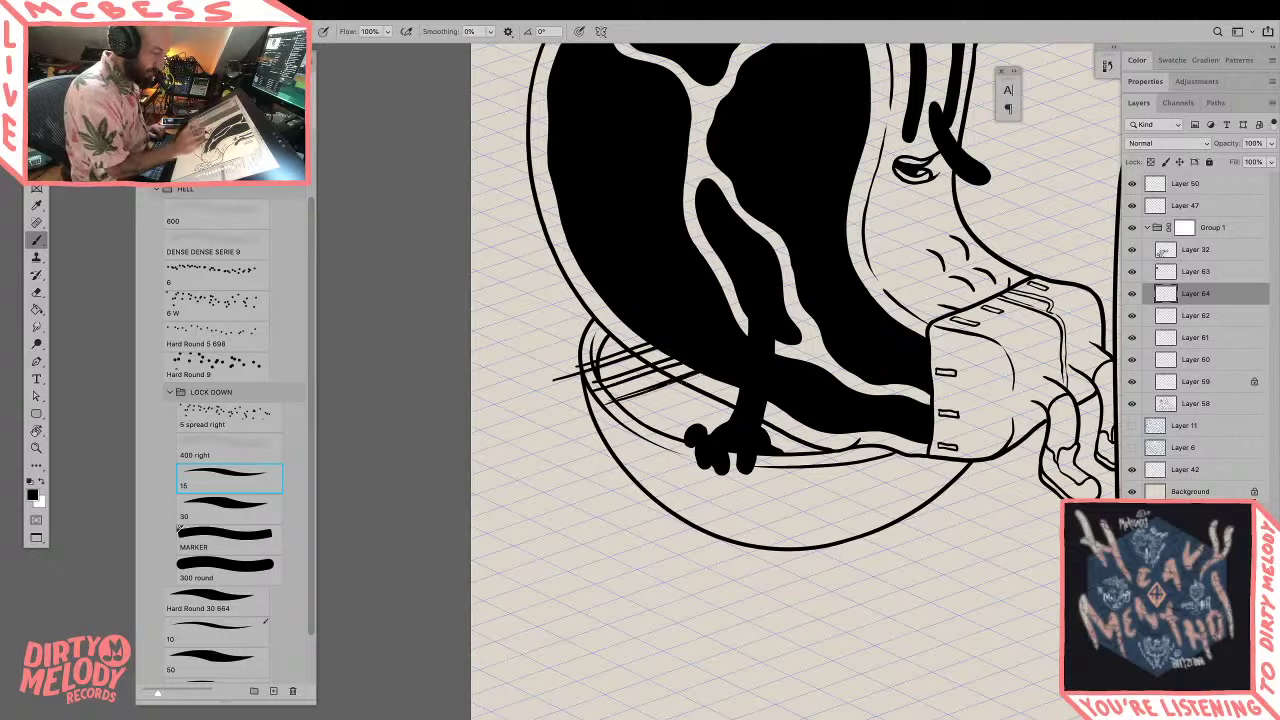
key(super+z)
super+click(651, 392)
drag(565, 410, 790, 333)
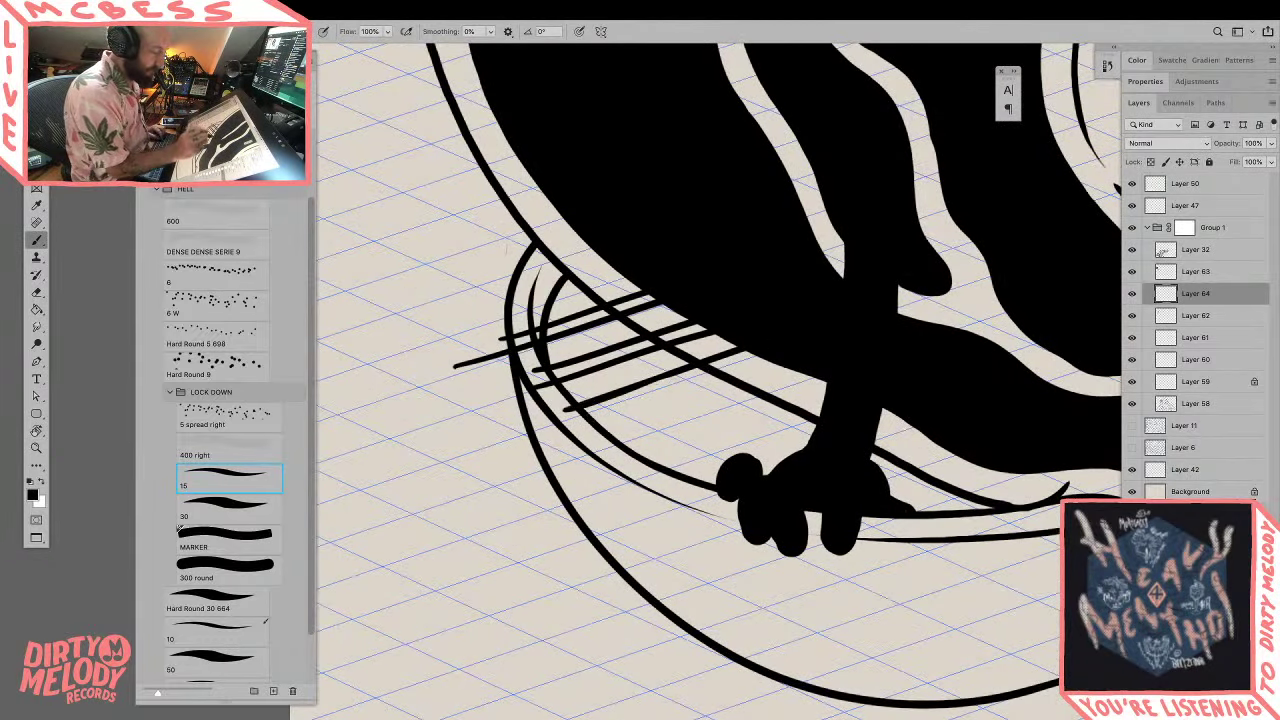
Step: Continue the parallel grill bars along the pot's opening up to the steak's arm and hand
drag(590, 420, 768, 358)
key(ctrl+z)
drag(578, 422, 766, 358)
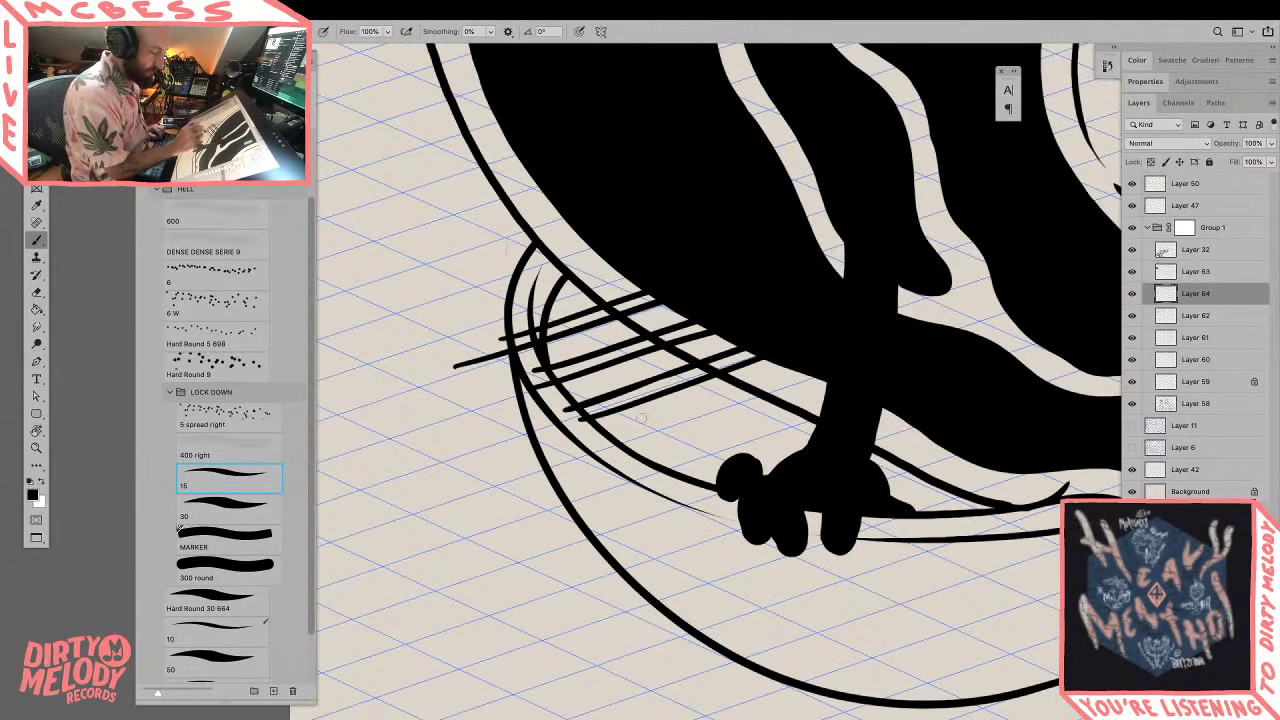
key(ctrl+z)
drag(572, 424, 760, 356)
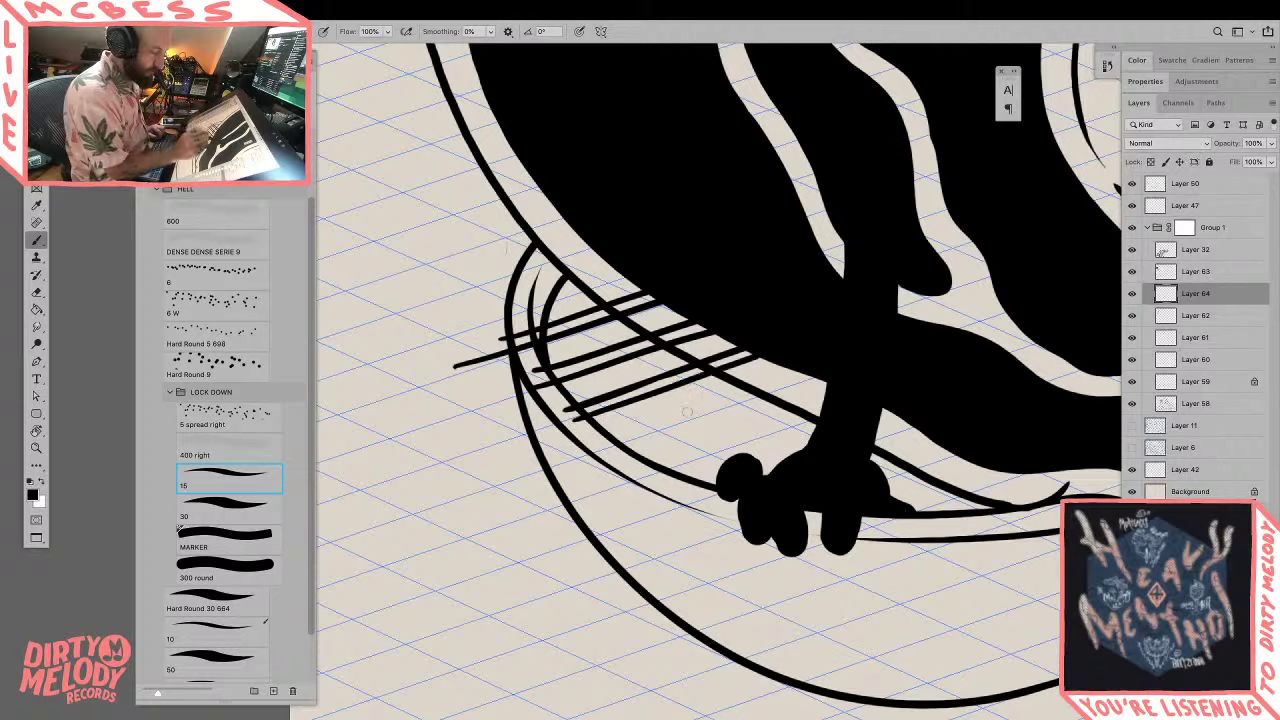
drag(606, 440, 798, 372)
drag(612, 450, 822, 378)
drag(650, 470, 822, 406)
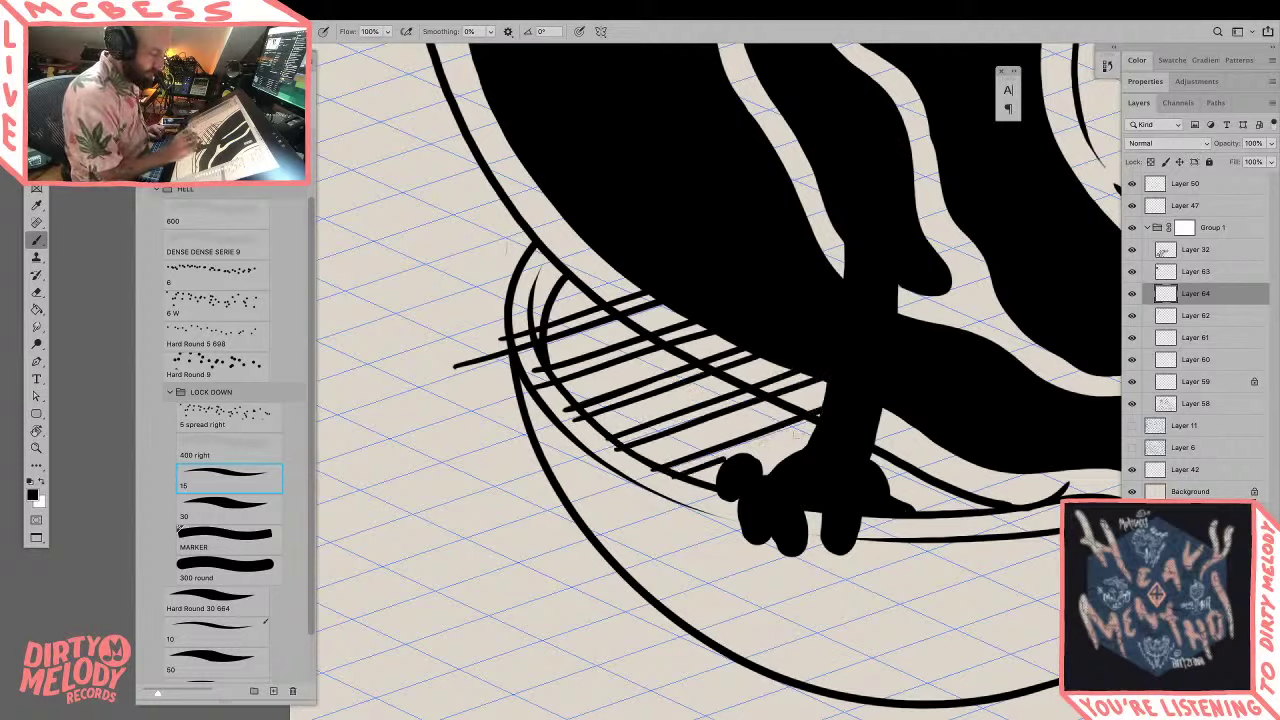
Step: Ink the remaining short grill bars between the steak's hand and the narrow end of the pot's opening near the cloth
mouse_move(868, 442)
mouse_down()
mouse_move(912, 422)
mouse_move(924, 432)
mouse_up()
key(super+z)
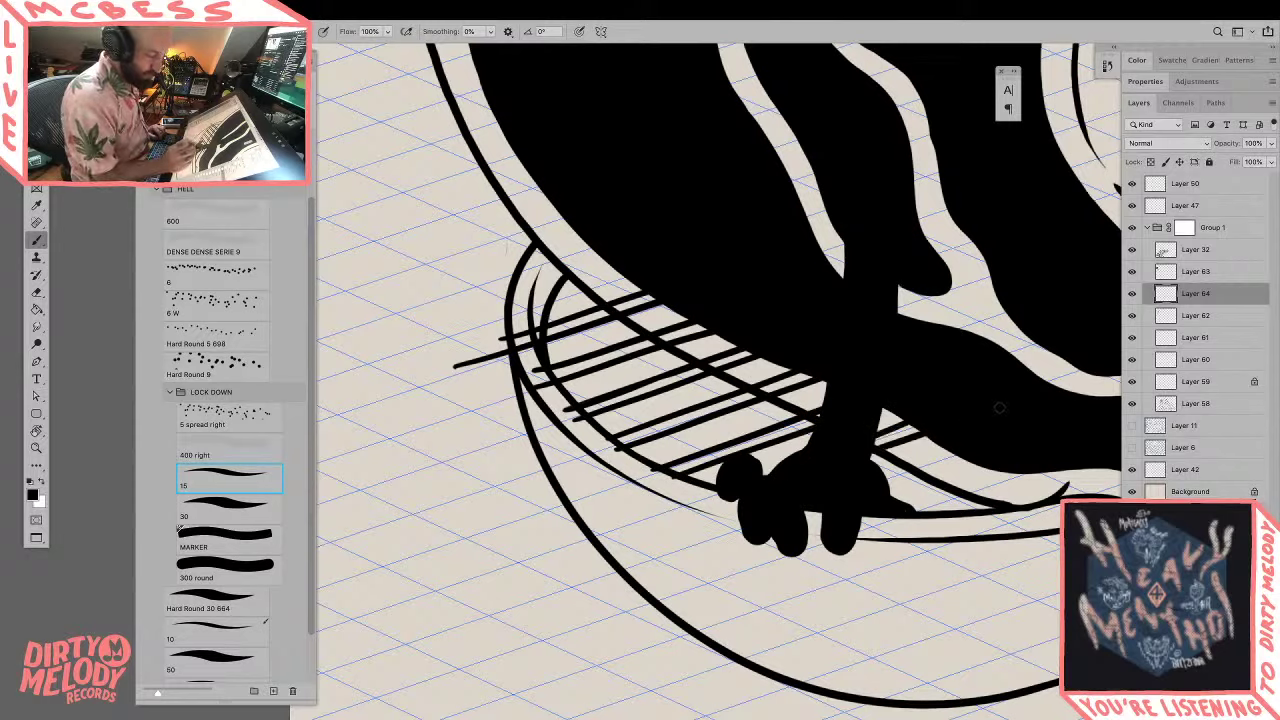
mouse_move(870, 486)
mouse_down()
mouse_move(956, 449)
mouse_move(972, 459)
mouse_up()
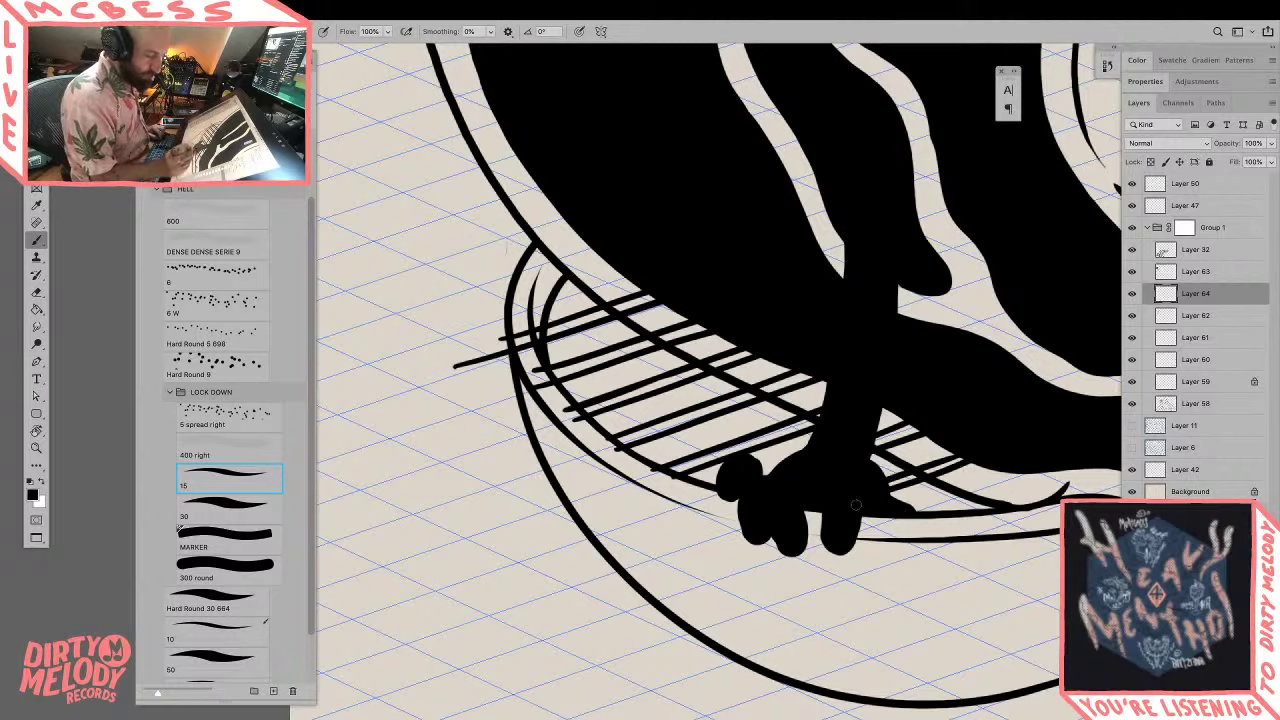
key(super+z)
drag(856, 505, 980, 461)
key(super+z)
mouse_move(872, 500)
mouse_down()
mouse_move(976, 460)
mouse_move(1018, 474)
mouse_up()
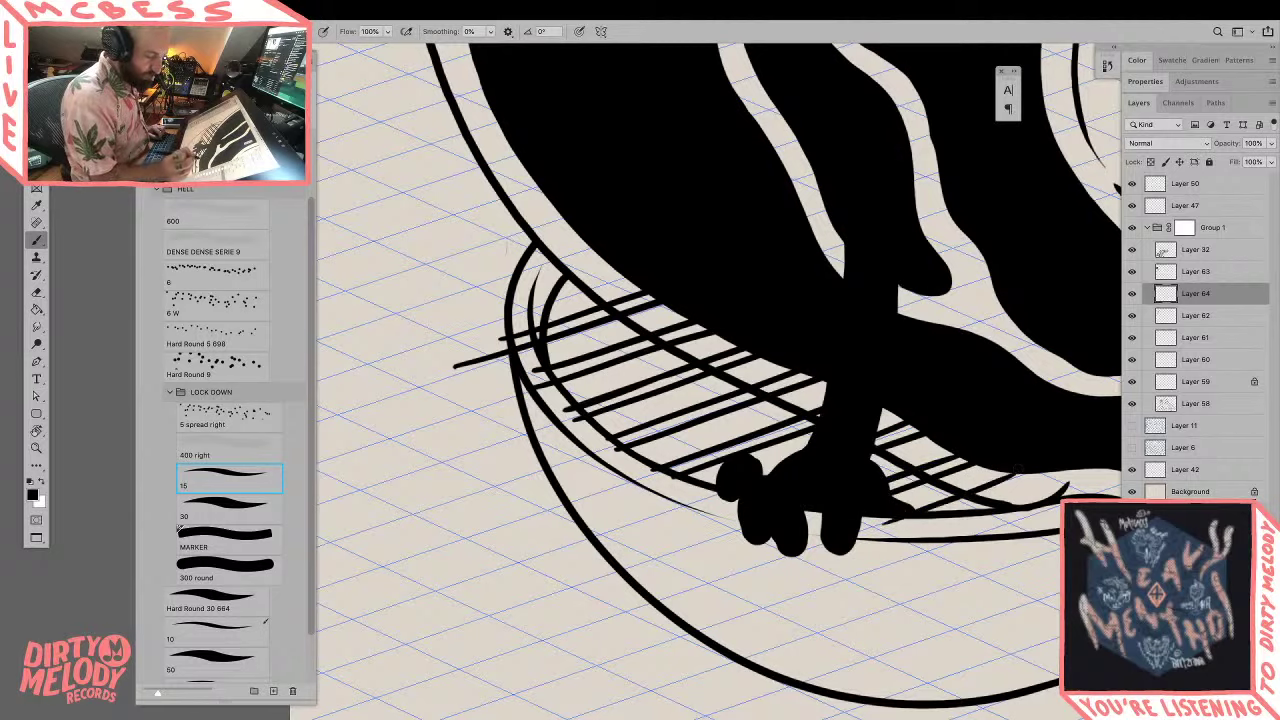
mouse_move(911, 523)
mouse_down()
mouse_move(1016, 485)
mouse_move(910, 511)
mouse_up()
Step: Hide the grill bars on Layer 64, make Layer 62 active and check its linework by toggling its visibility
key(z)
drag(1037, 535, 900, 486)
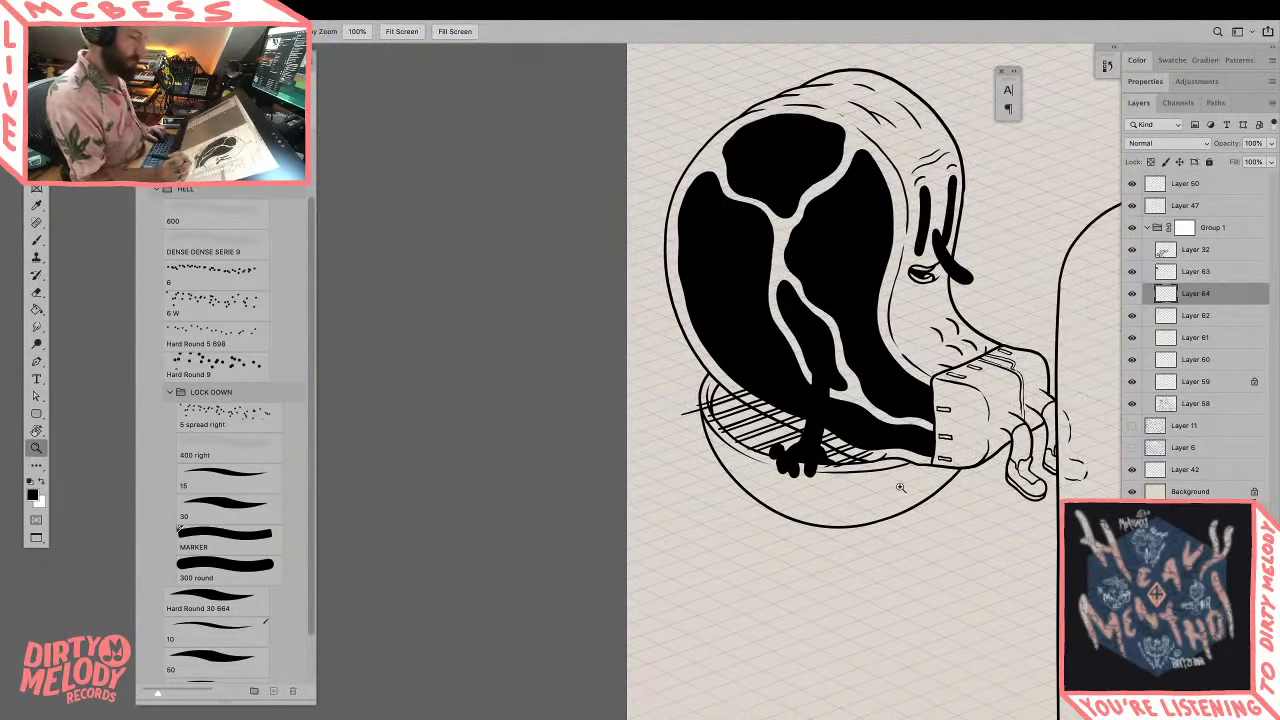
click(1132, 293)
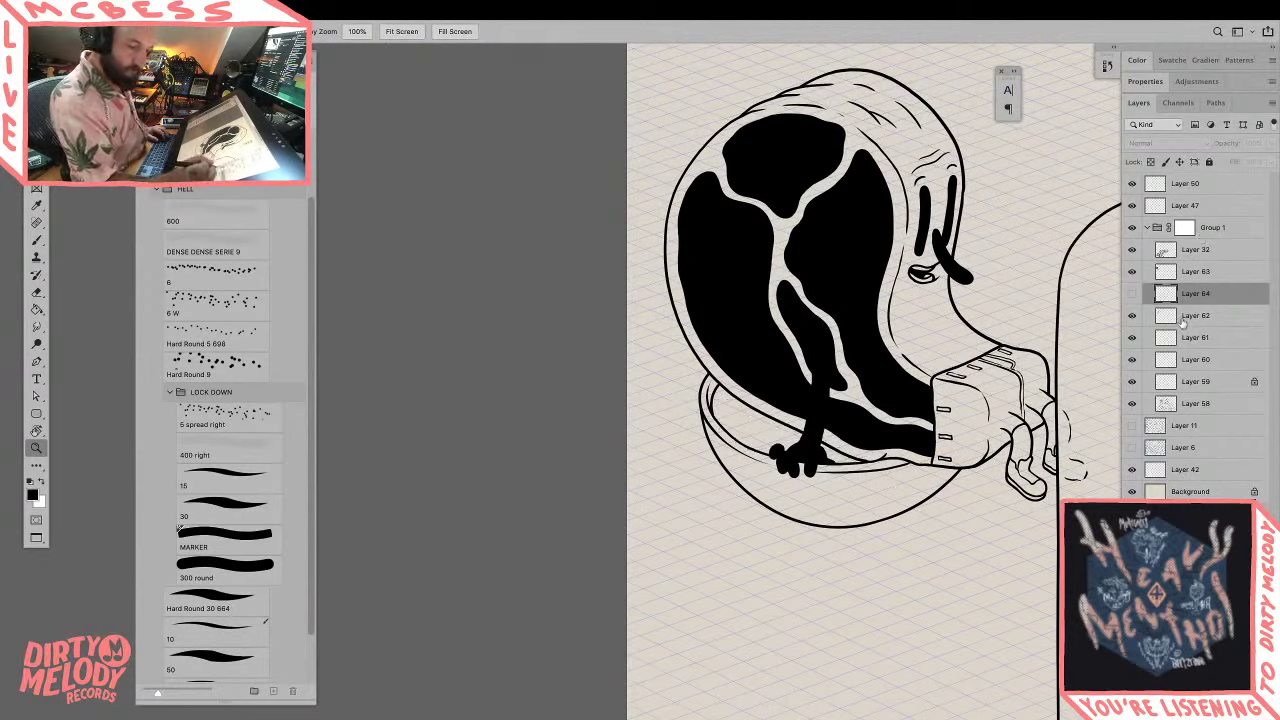
click(1183, 323)
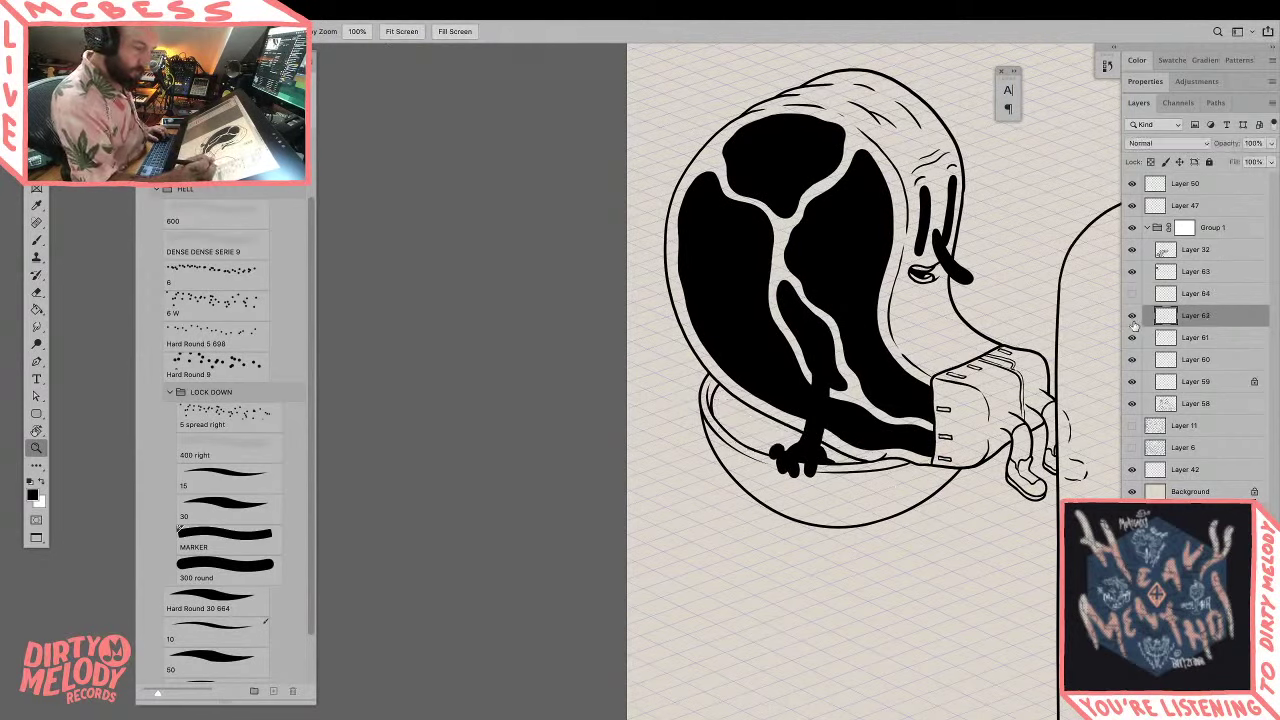
click(1132, 318)
click(1132, 318)
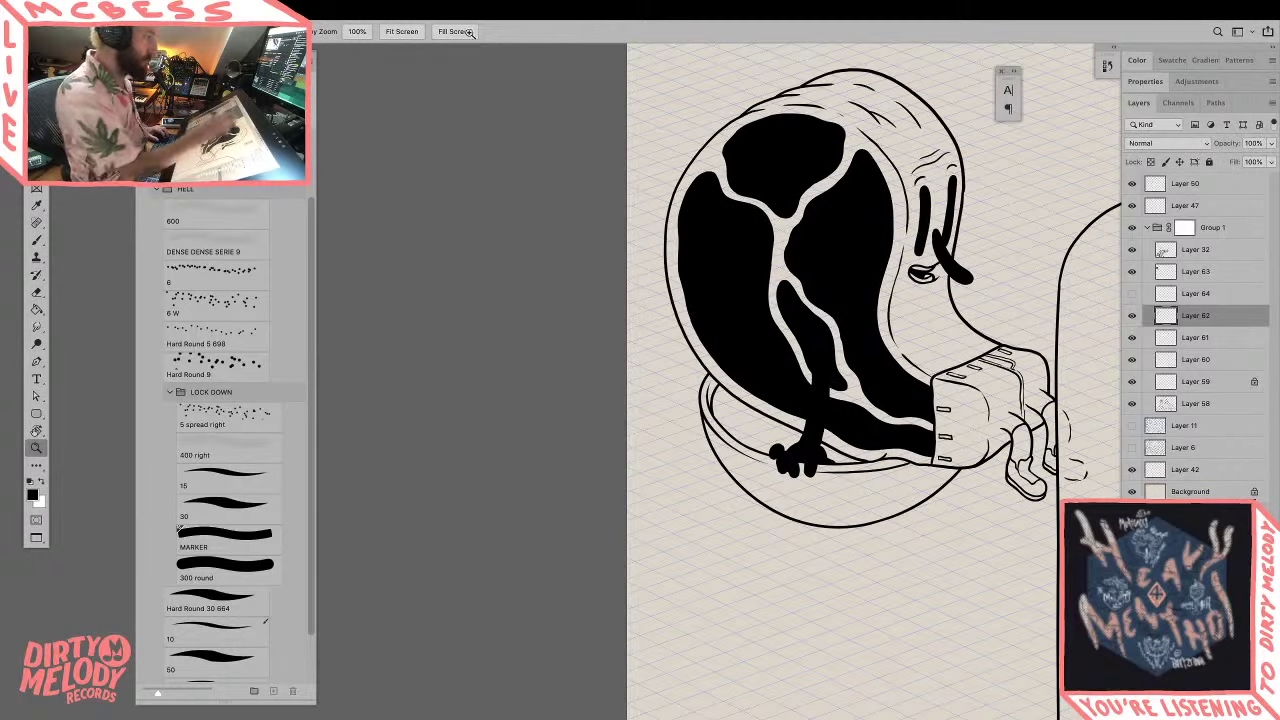
Step: Select the pot's inner opening on both sides of the arm on Layer 62 using the Magic Wand without Sample All Layers
key(w)
click(503, 33)
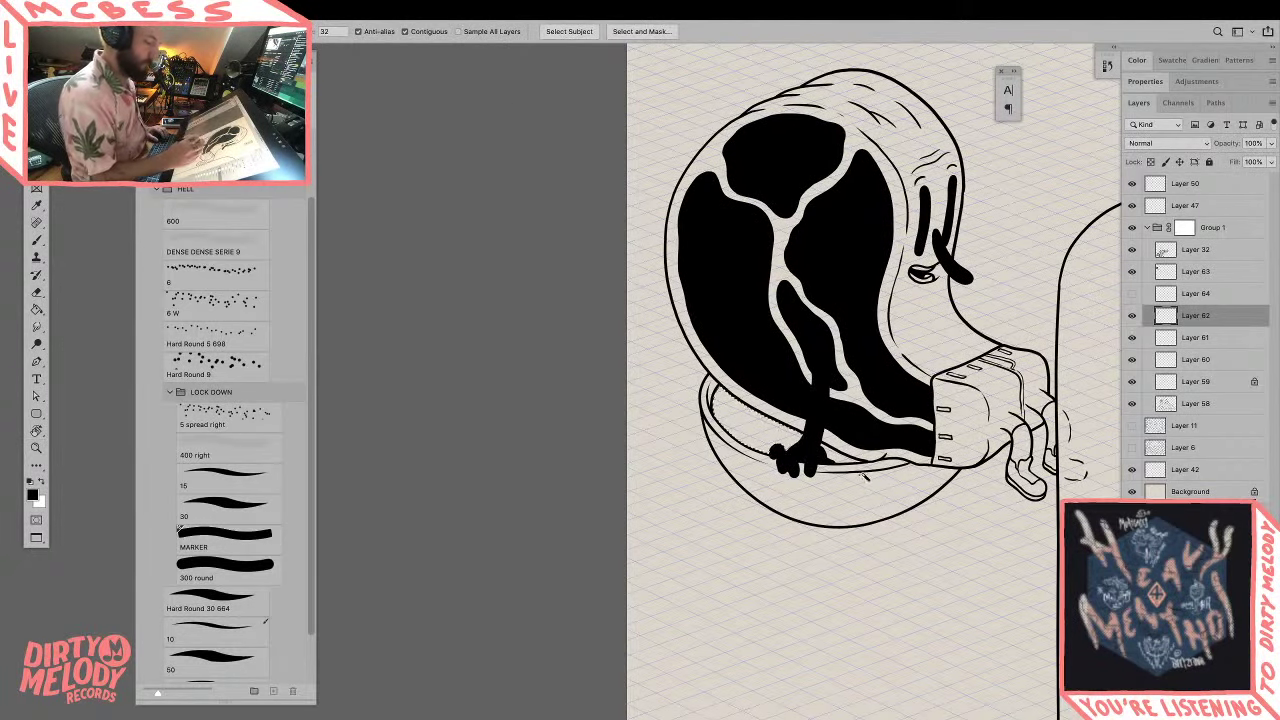
click(845, 463)
key(shift+F6)
key(Return)
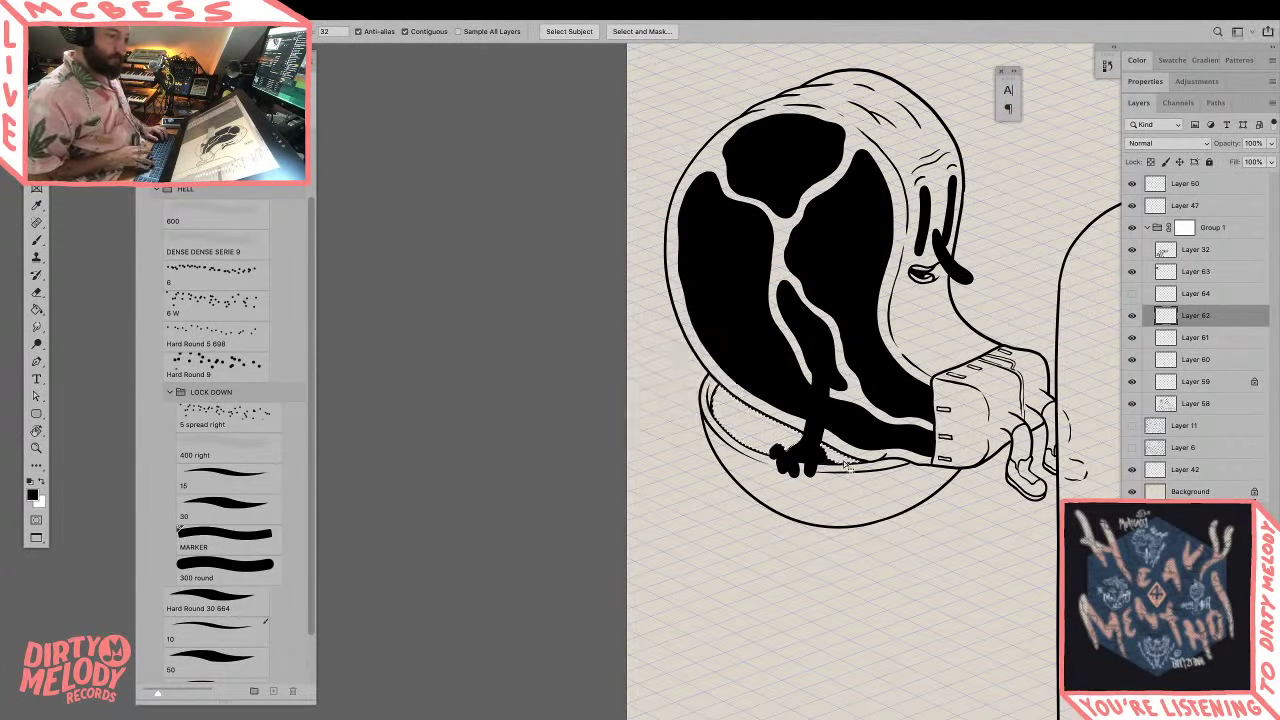
Step: Show Layer 64 again, delete the parts of its grill bars outside the pot's opening by inverting the selection, and deselect
click(1131, 298)
click(1187, 299)
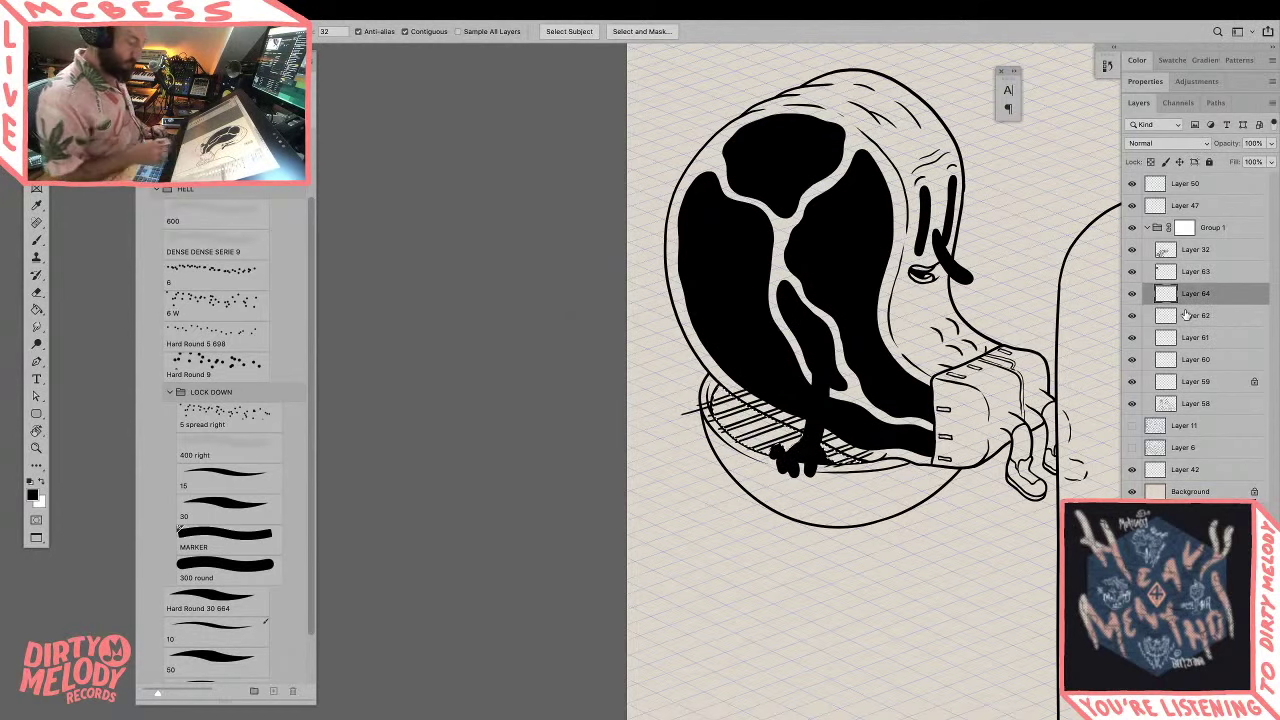
key(super+shift+i)
key(Delete)
key(super+d)
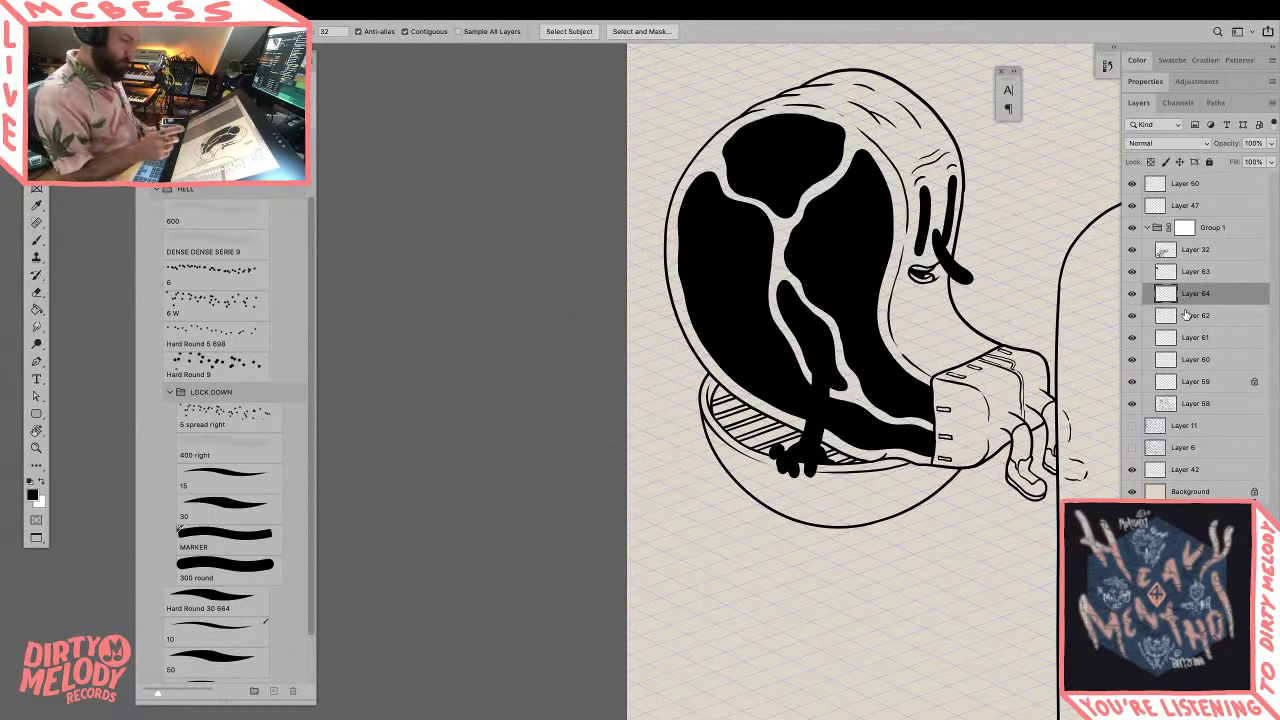
Step: Merge the grill bars on Layer 64 with the pot linework on Layer 62
key(z)
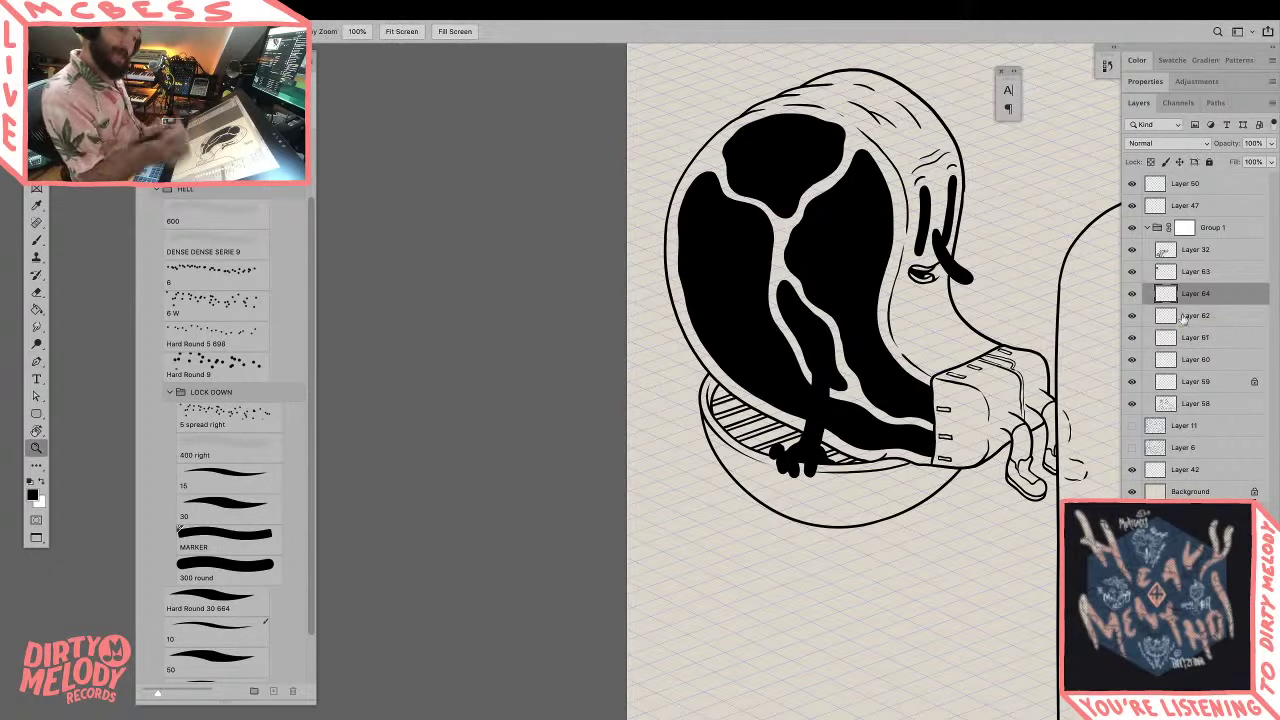
click(1188, 315)
shift+click(1190, 294)
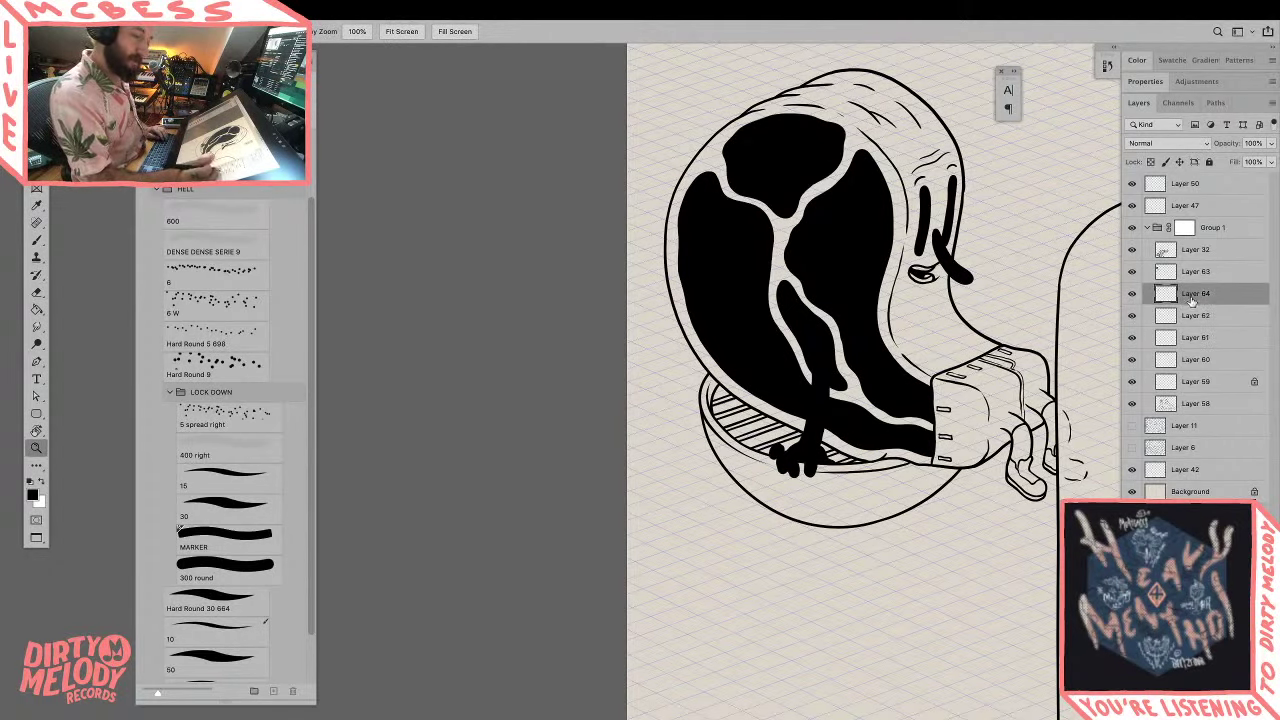
key(ctrl+e)
Step: Touch up the pot's inner rim with the eraser and ink rounded bar ends and an extra bar in the opening's far corner
click(695, 425)
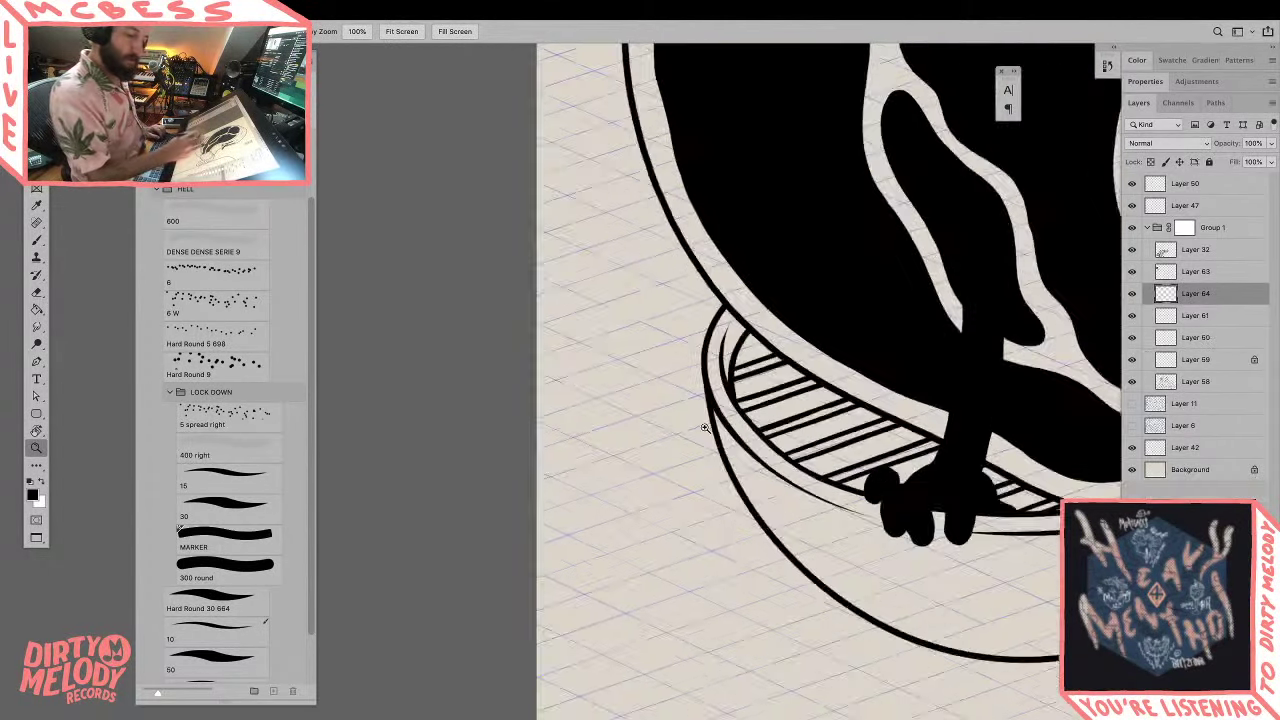
click(706, 423)
key(e)
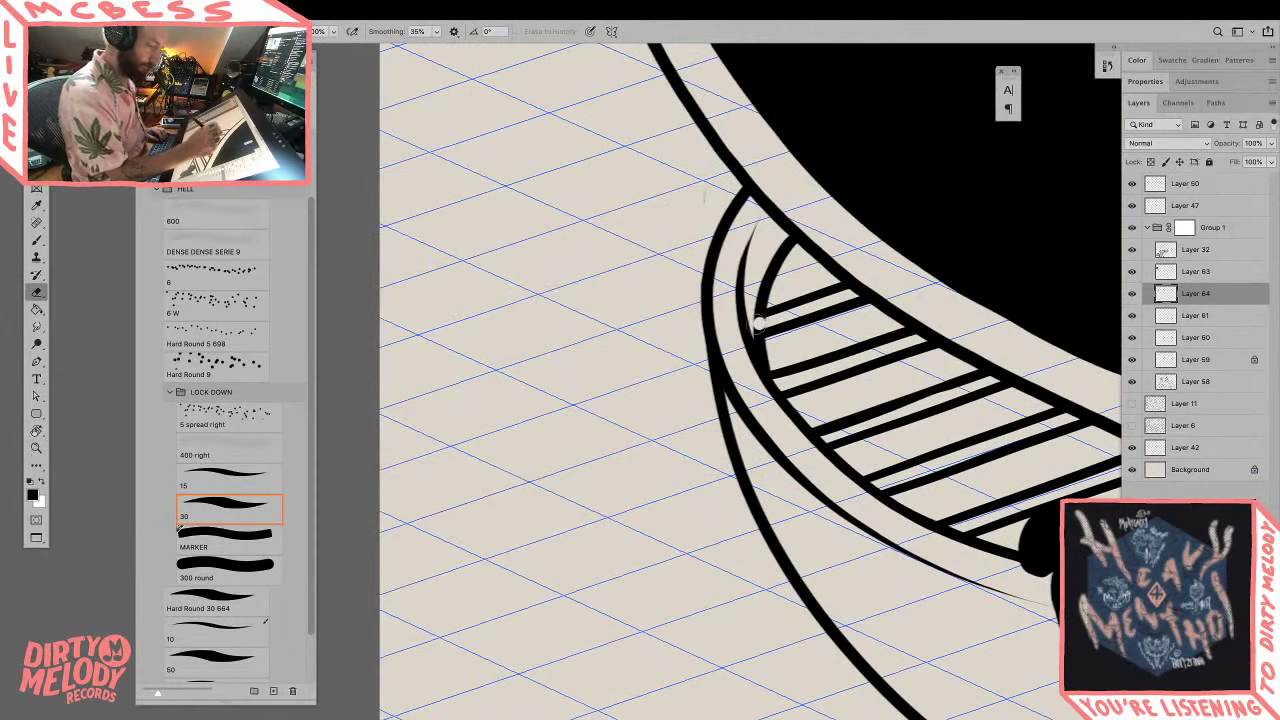
key(b)
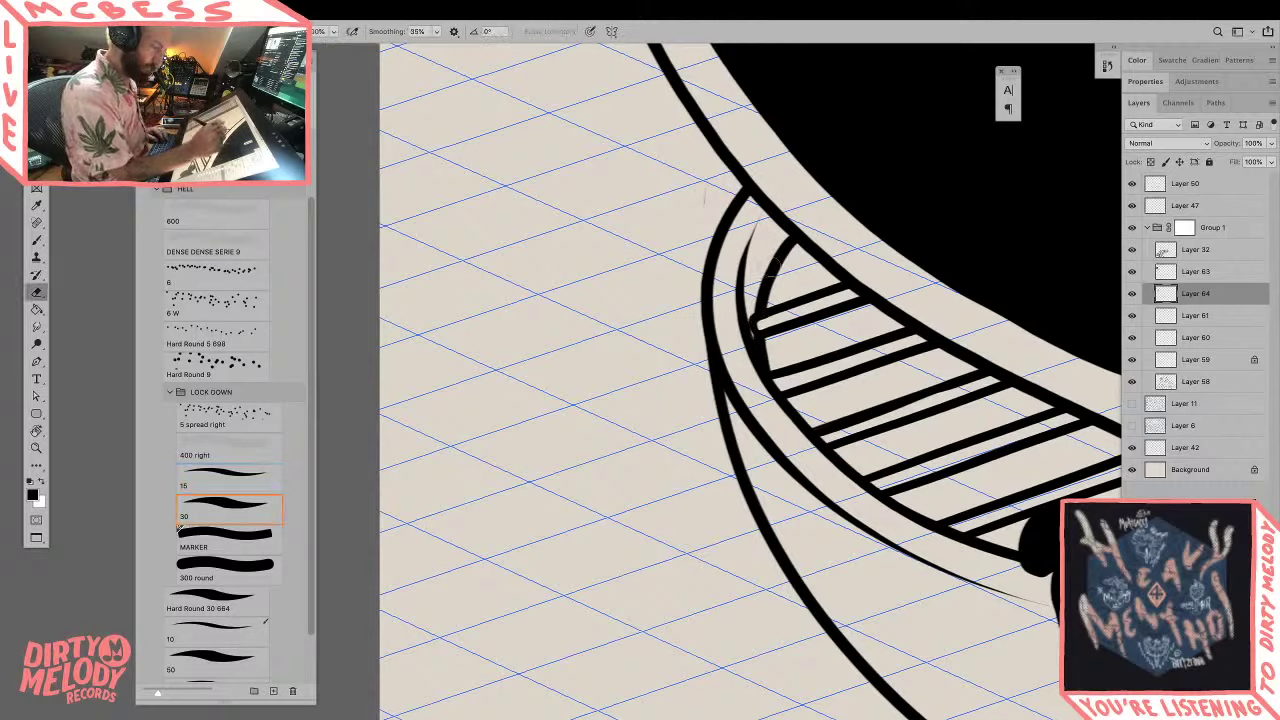
mouse_move(797, 252)
mouse_down()
mouse_move(765, 272)
mouse_move(821, 261)
mouse_up()
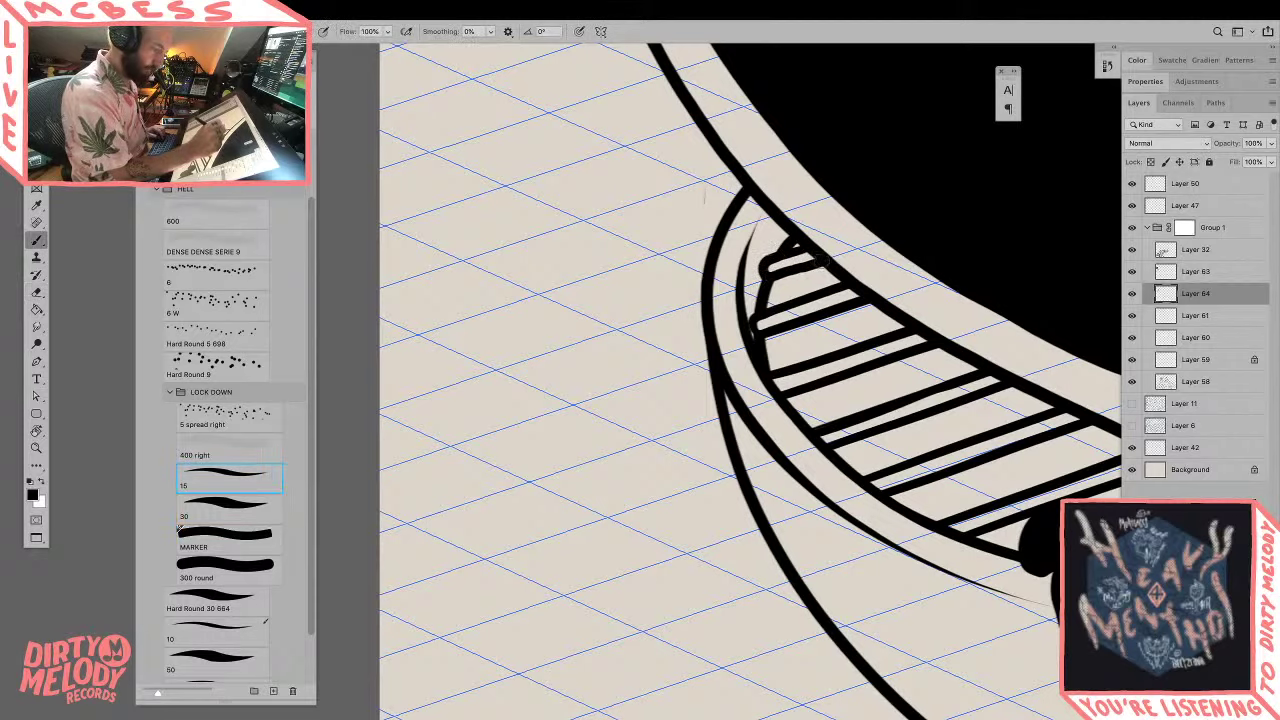
click(858, 207)
alt+click(949, 507)
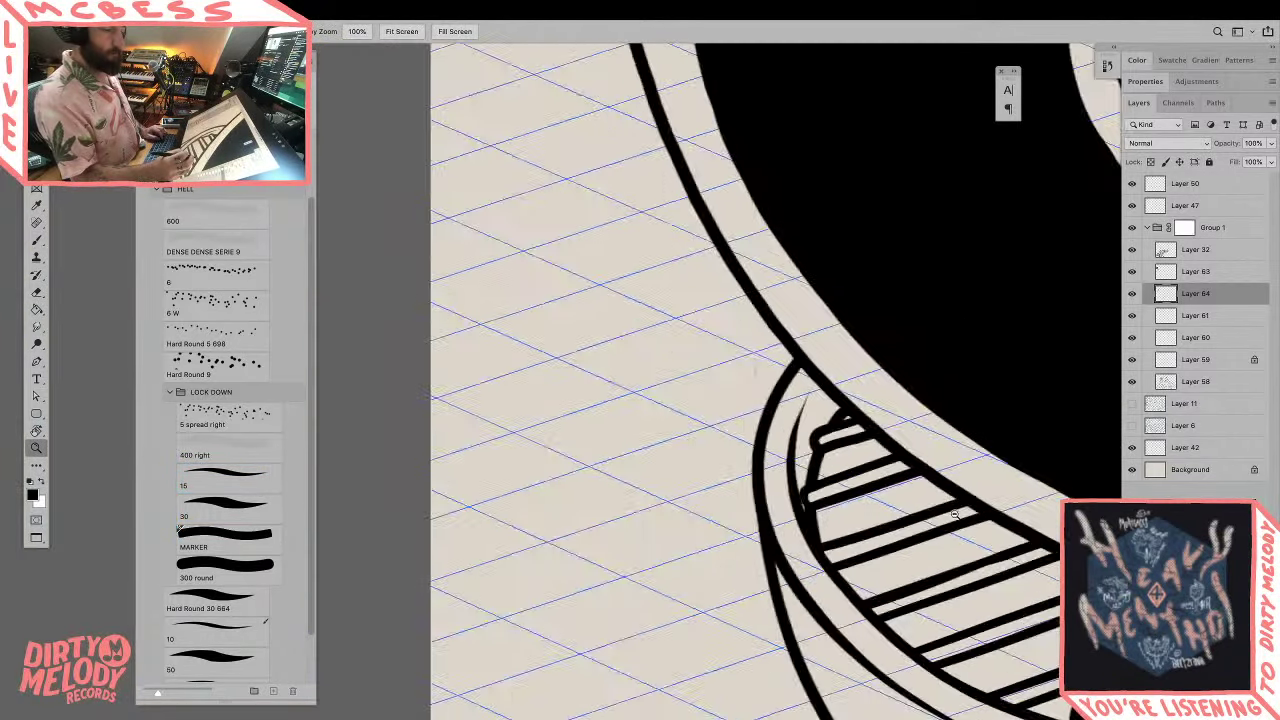
alt+click(955, 515)
drag(960, 515, 671, 468)
drag(744, 536, 821, 512)
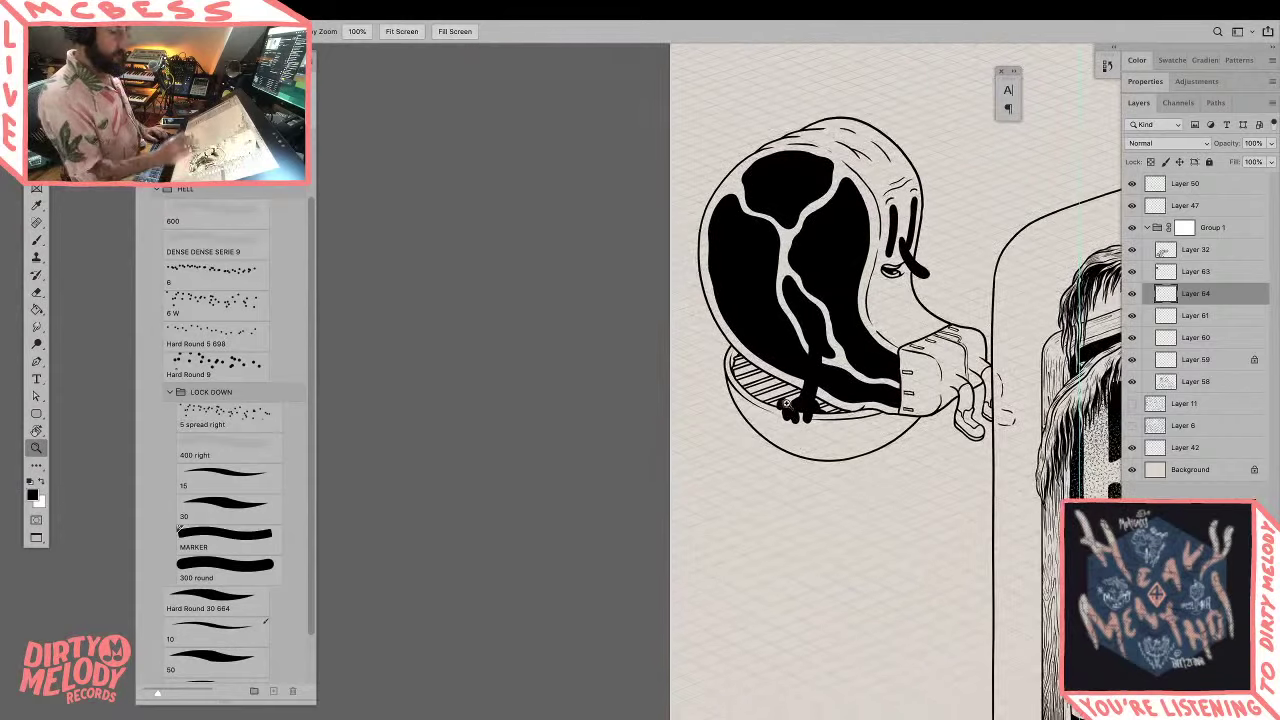
Step: Make Layer 64 active for the Magic Wand and check which linework it holds by hiding and showing it
click(804, 410)
click(1180, 273)
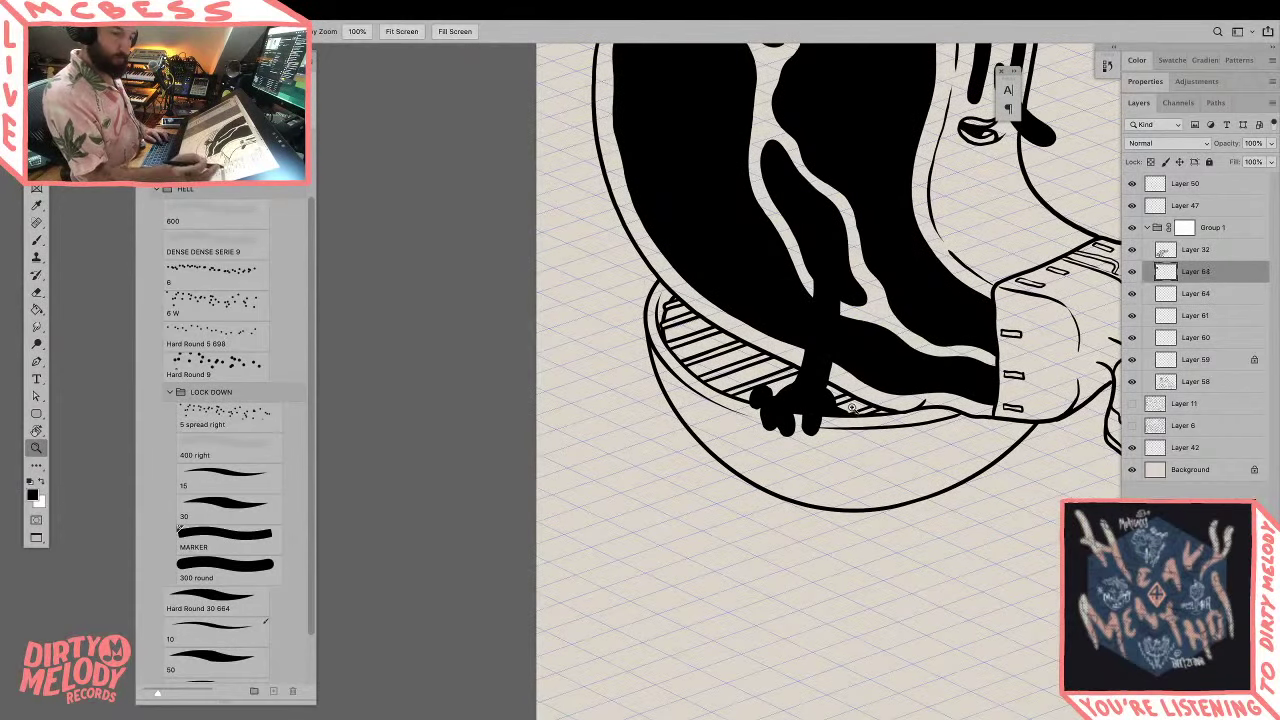
key(w)
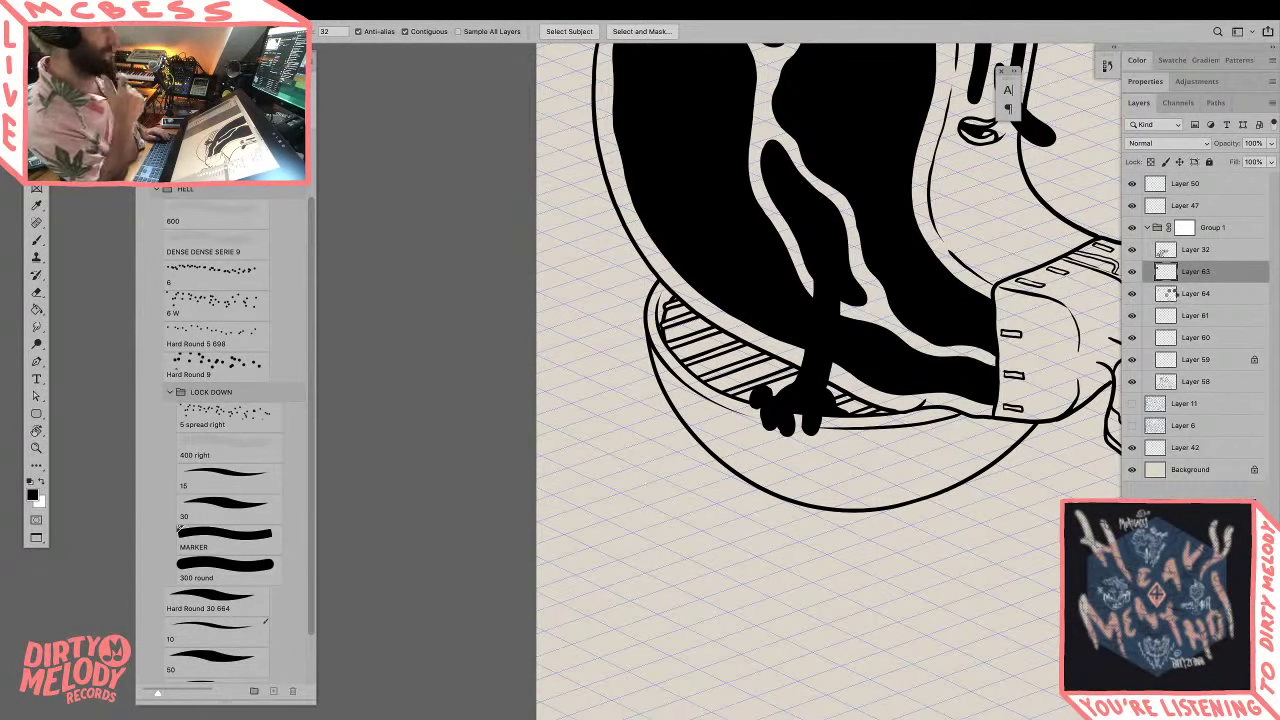
click(1171, 296)
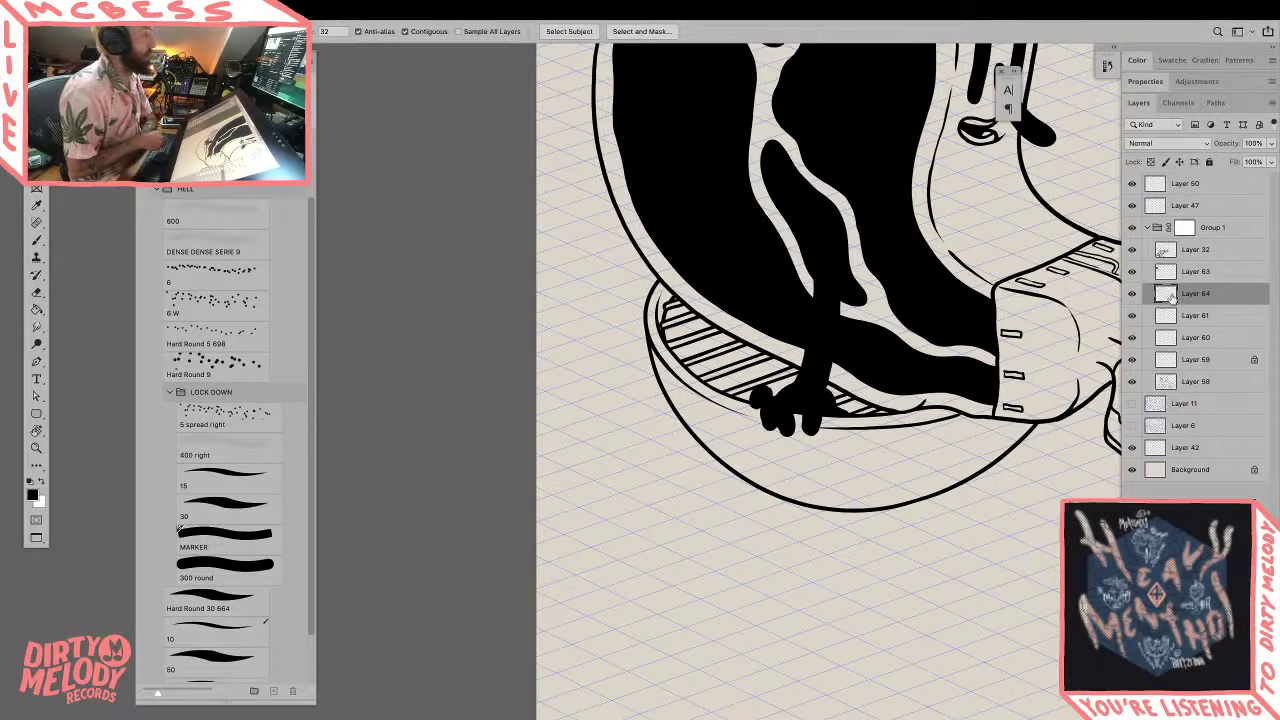
drag(899, 422, 879, 492)
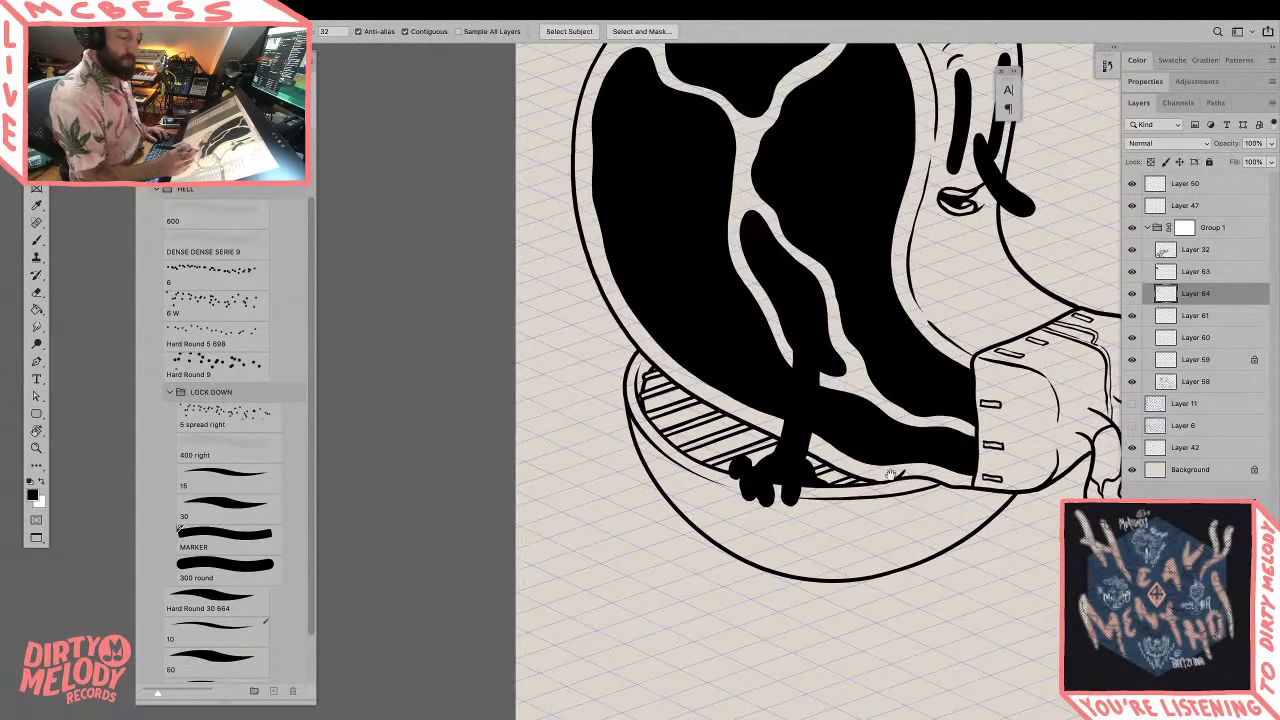
click(1132, 294)
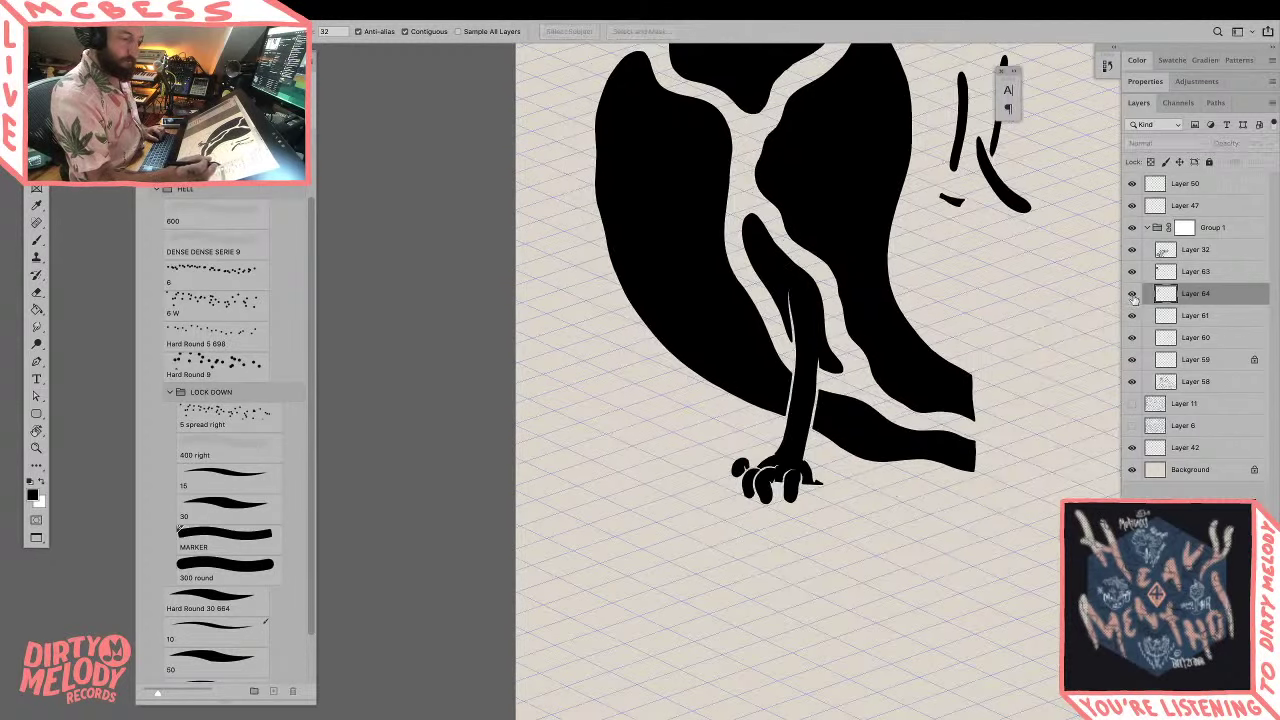
click(1132, 294)
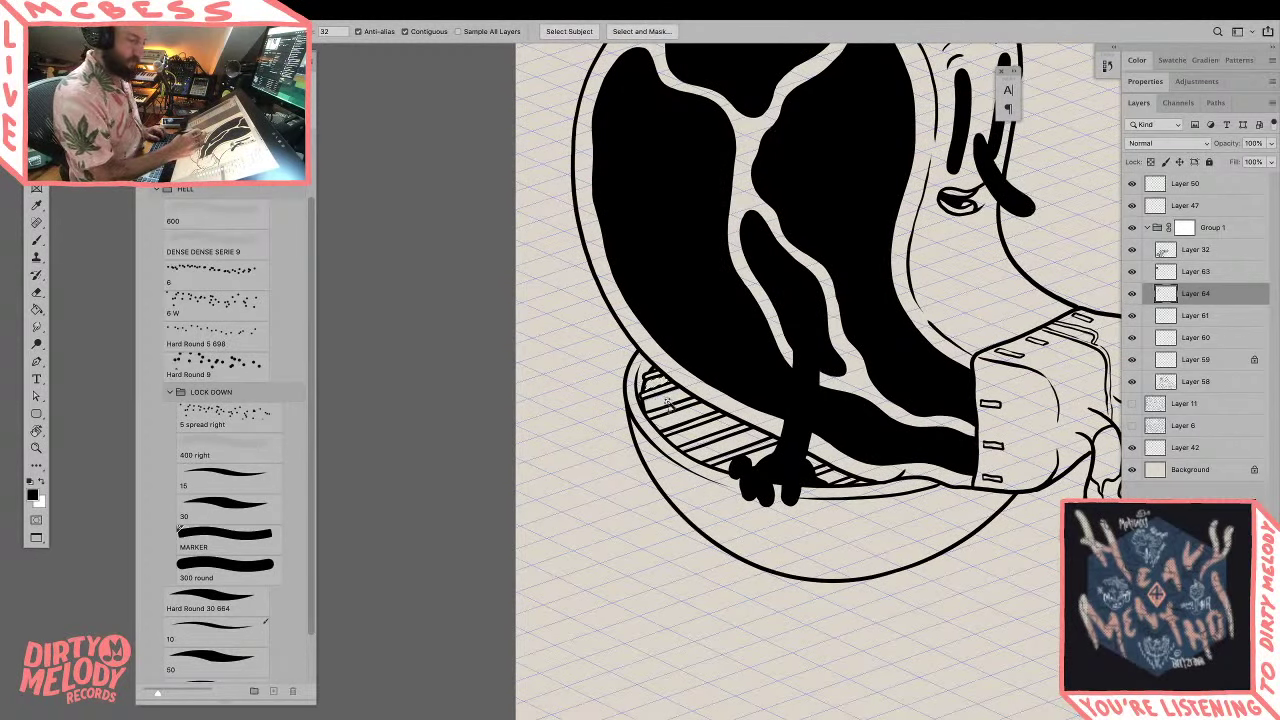
Step: Select the gaps between the grill bars on both sides of the arm on Layer 64 with the Magic Wand
shift+click(706, 437)
shift+click(736, 443)
shift+click(727, 467)
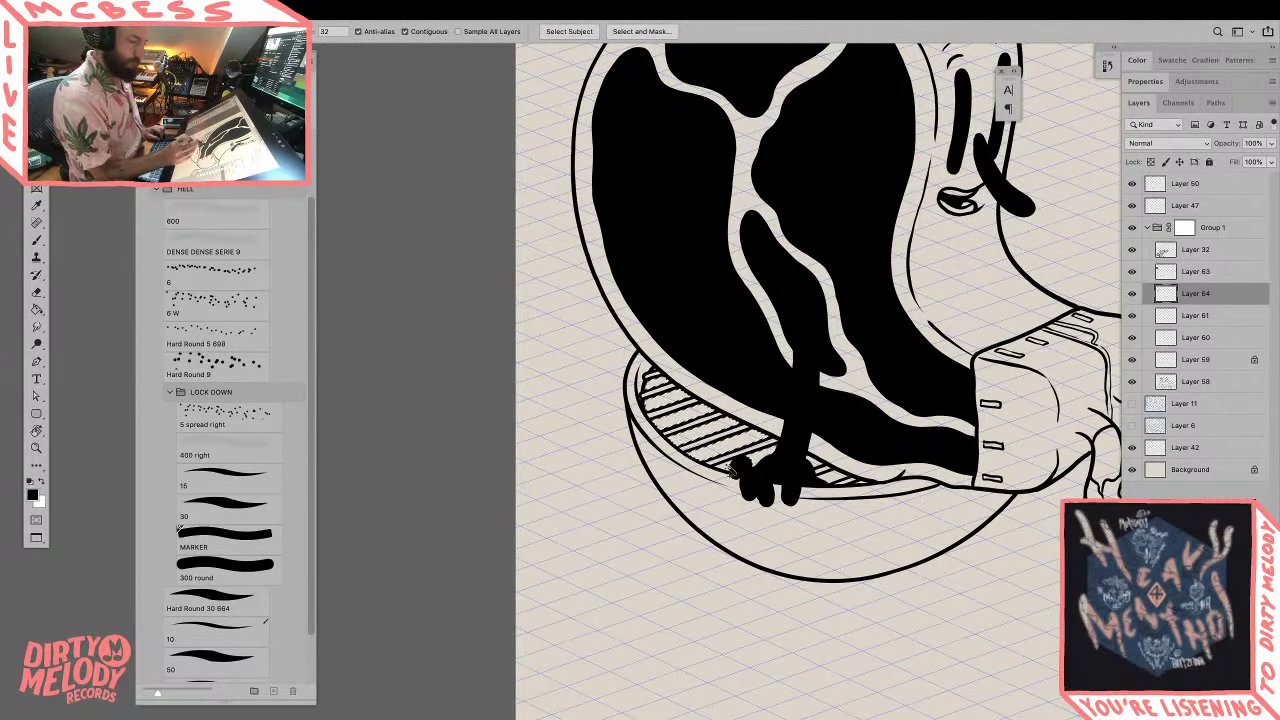
shift+click(815, 467)
shift+click(831, 476)
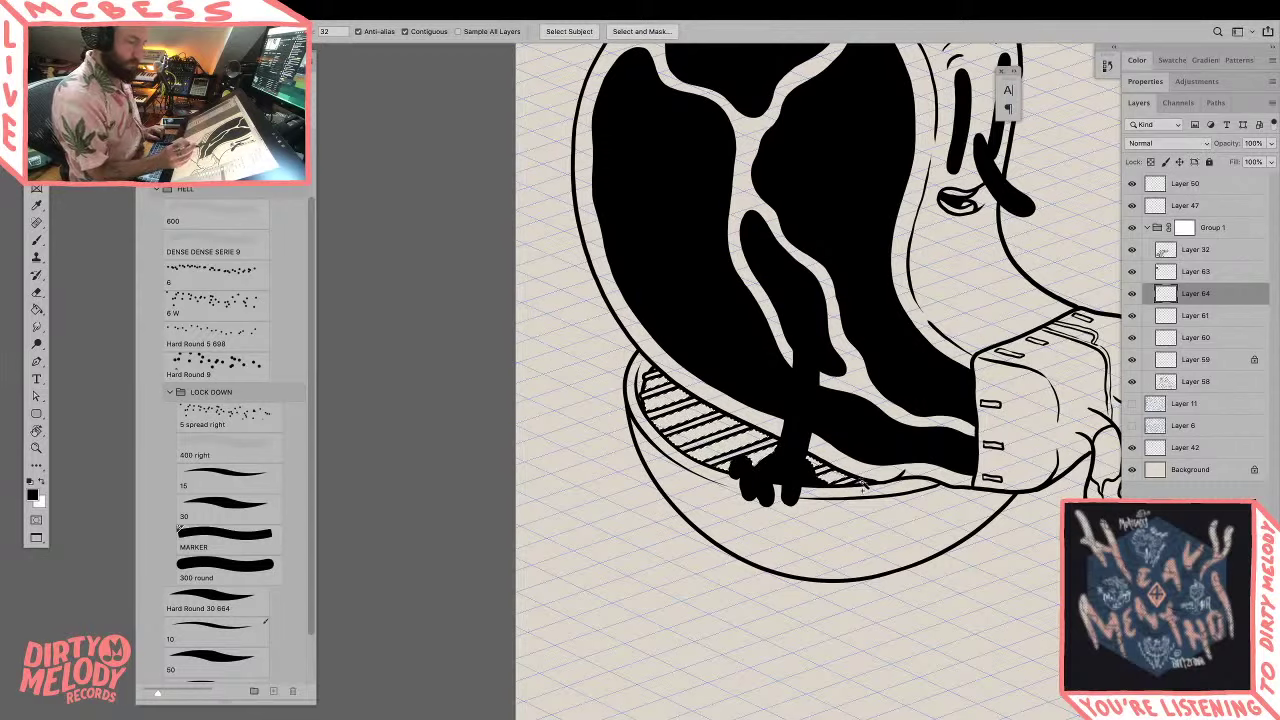
shift+click(862, 485)
key(z)
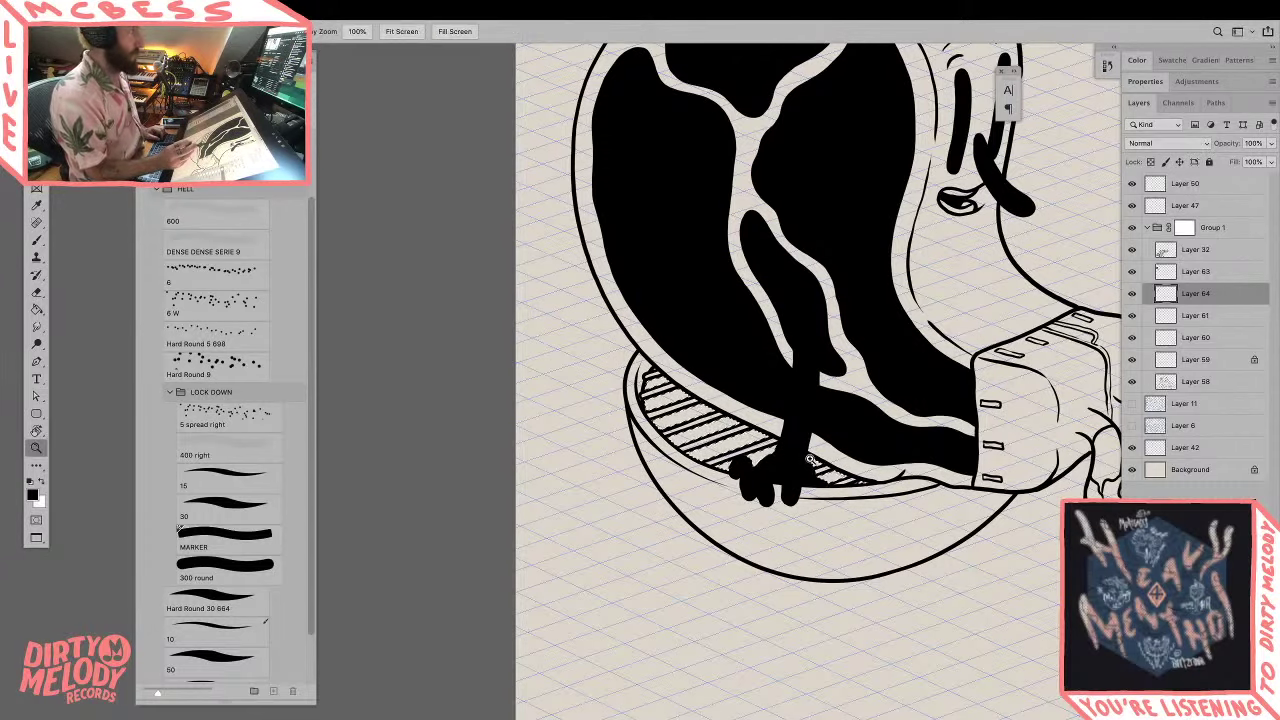
click(806, 461)
key(ctrl+h)
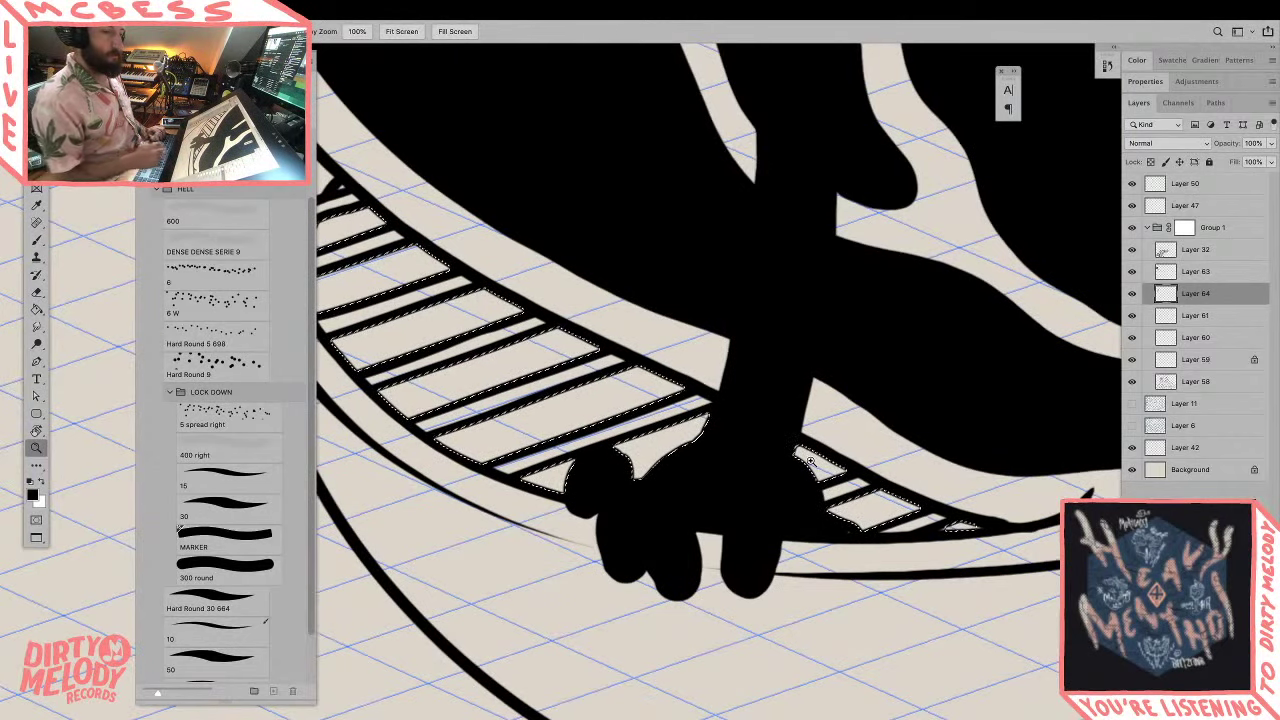
Step: Fill the selected gaps between the grill bars with black on Layer 63 and deselect
click(1182, 279)
key(v)
key(alt+BackSpace)
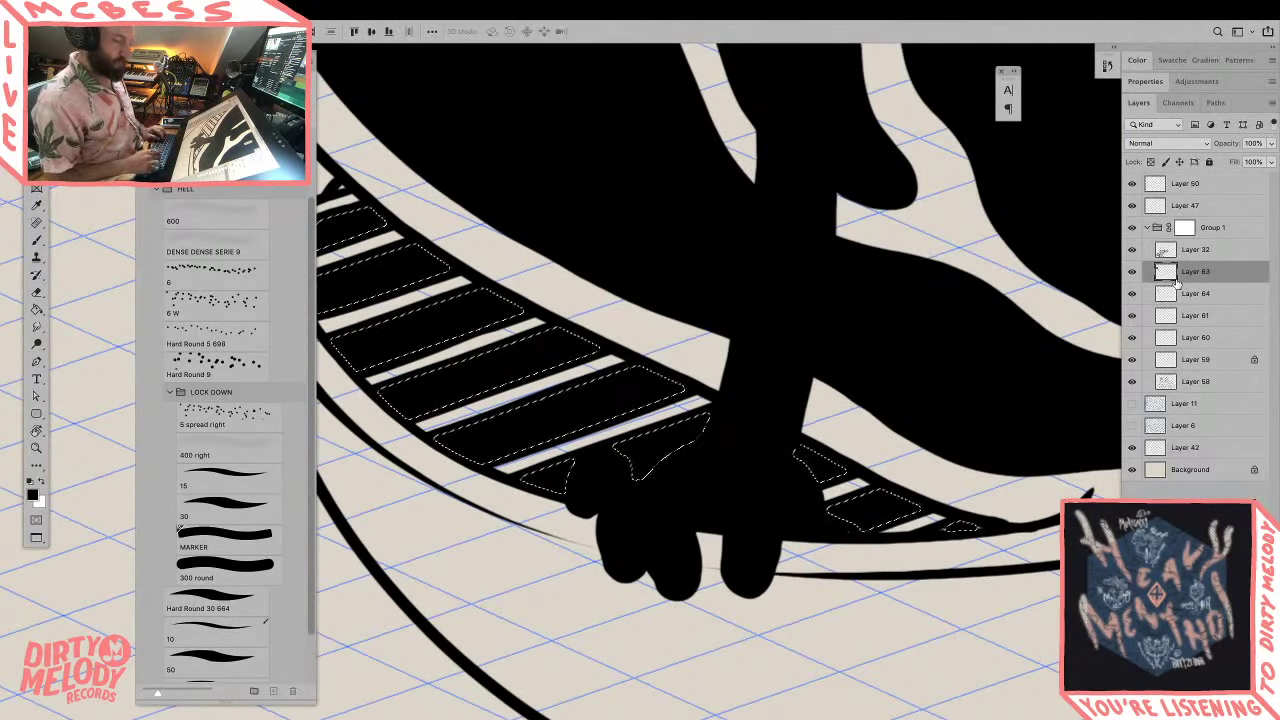
key(ctrl+d)
drag(689, 557, 963, 614)
key(b)
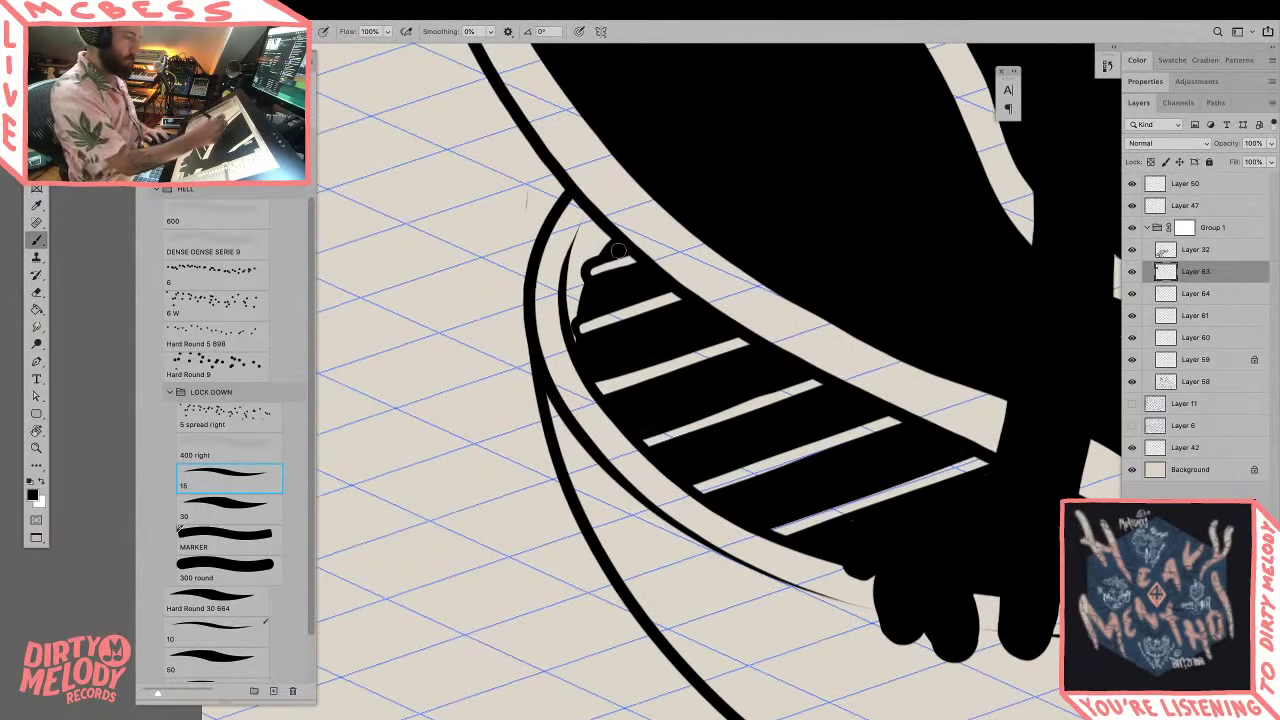
drag(1084, 554, 732, 543)
key(z)
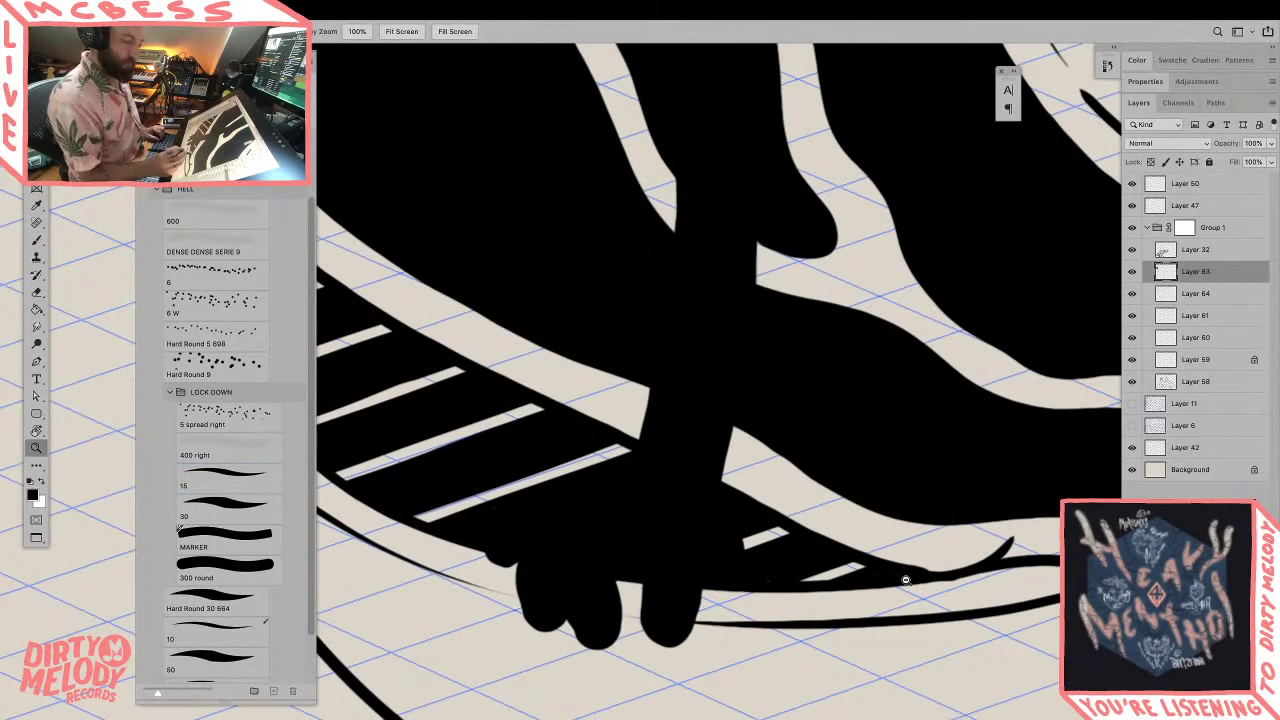
alt+click(882, 580)
drag(882, 580, 789, 525)
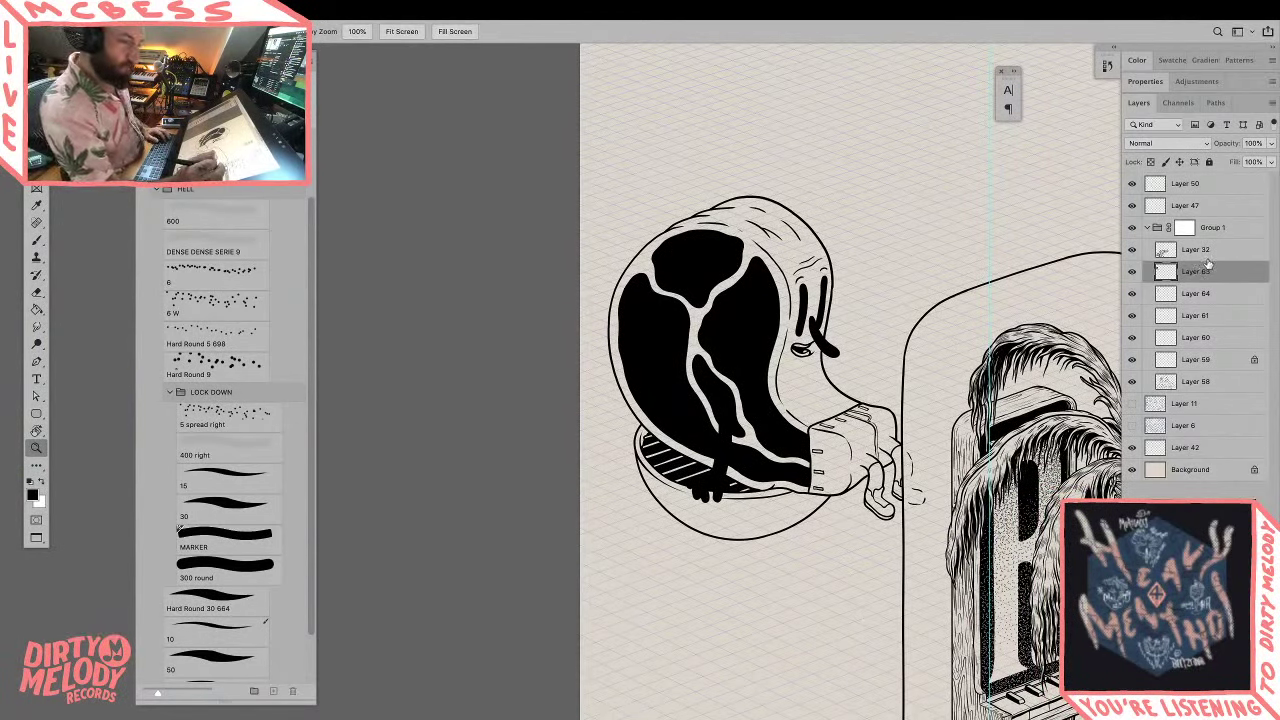
Step: Check Layer 64 by hiding and showing it, and set the opacity of the black fills on Layer 63 to 80%
click(1132, 293)
click(1132, 293)
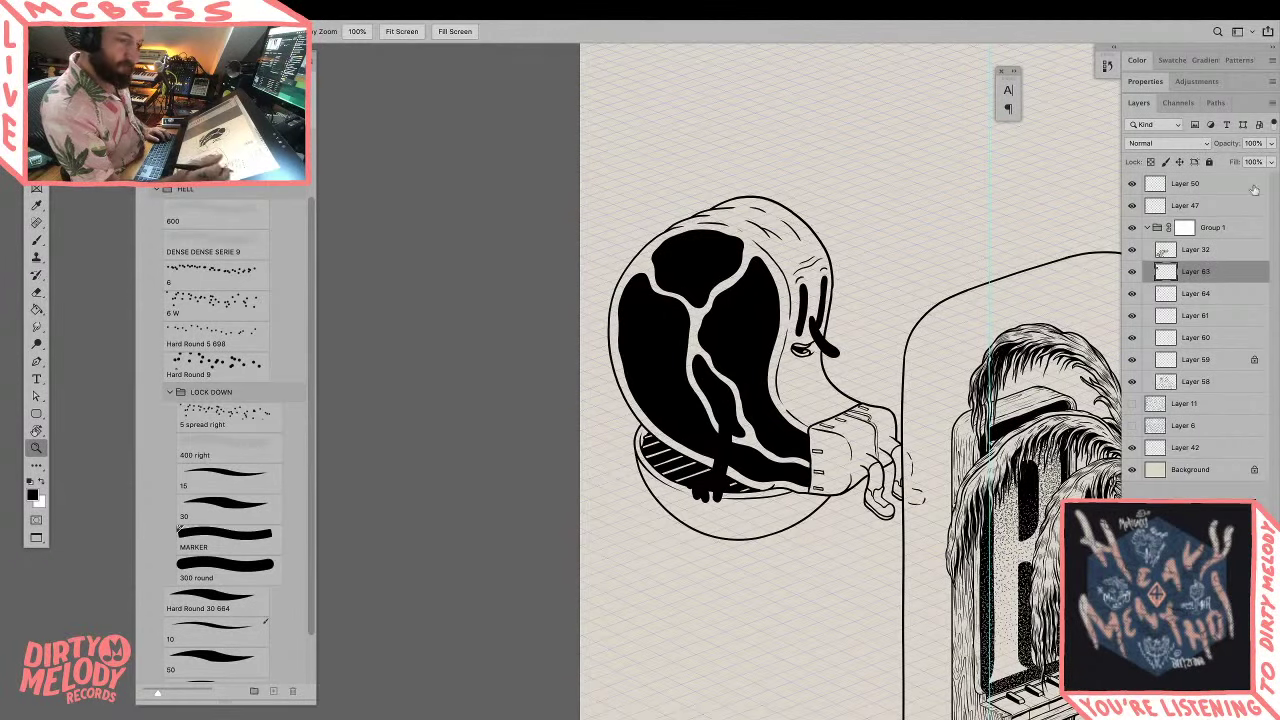
click(1271, 144)
click(1258, 160)
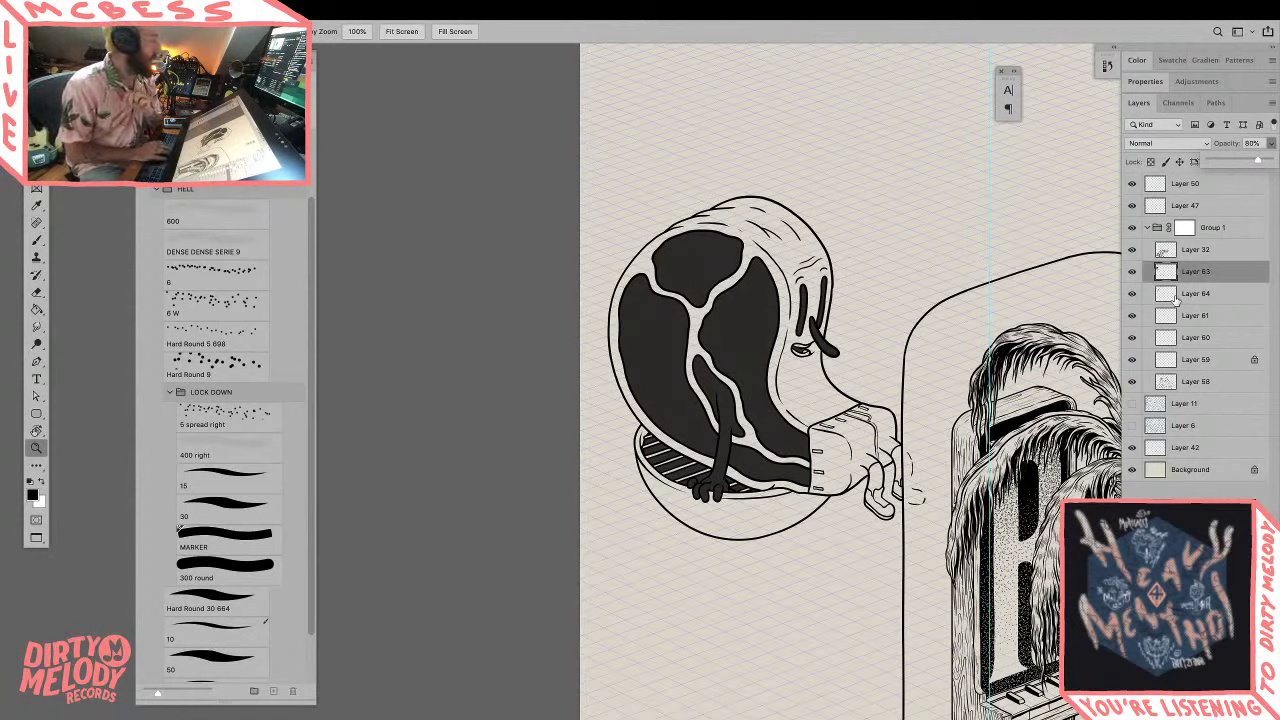
Step: Open the Vanishing Point filter and outline a four-cornered perspective plane over the round brick tower
click(316, 18)
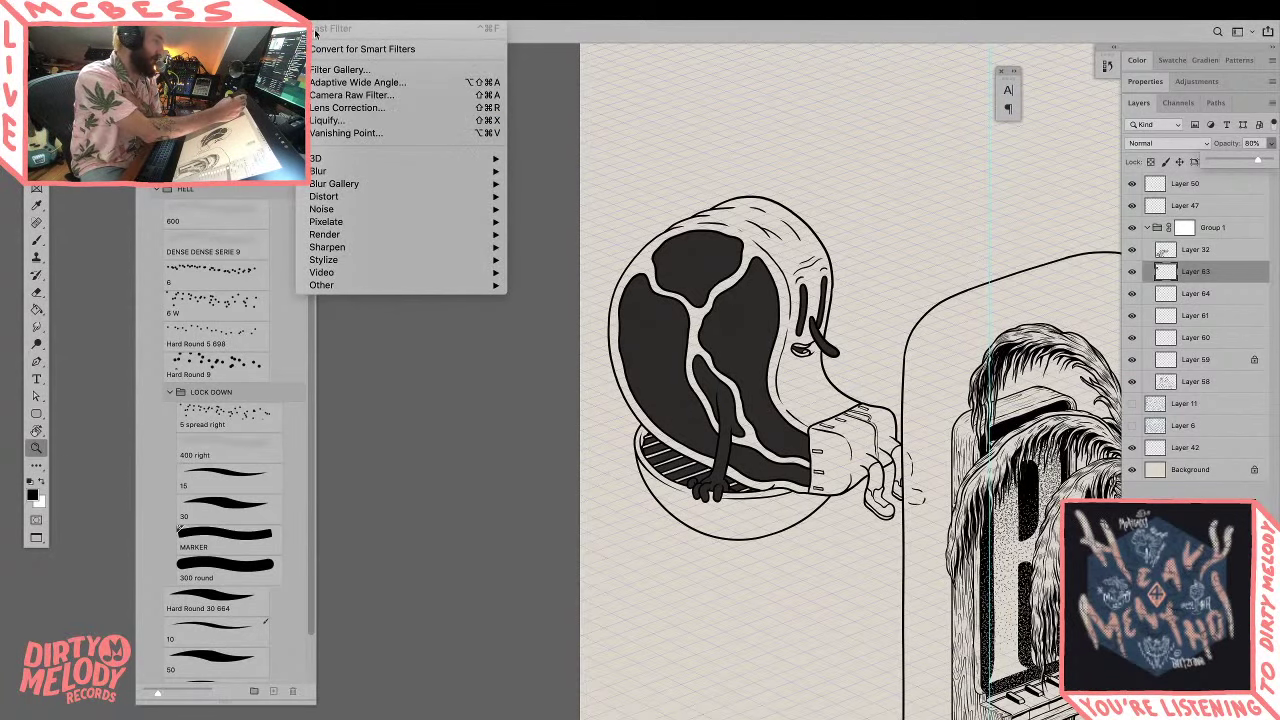
click(367, 134)
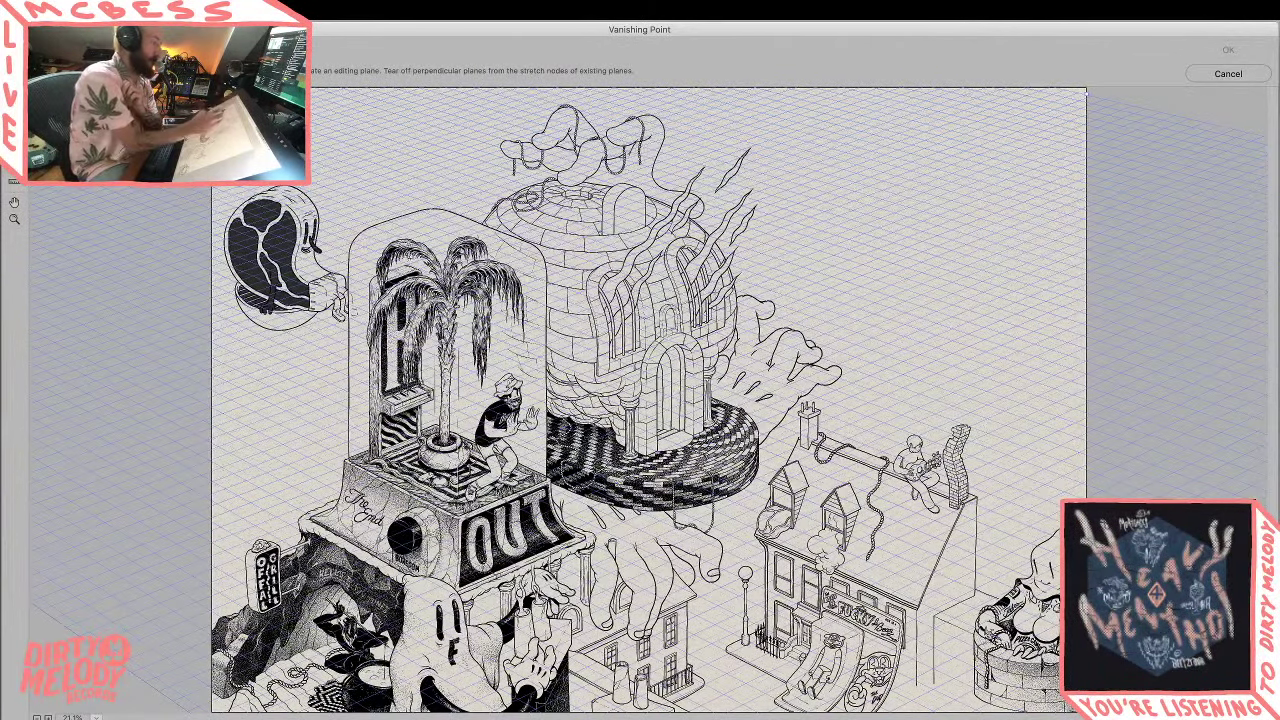
click(738, 158)
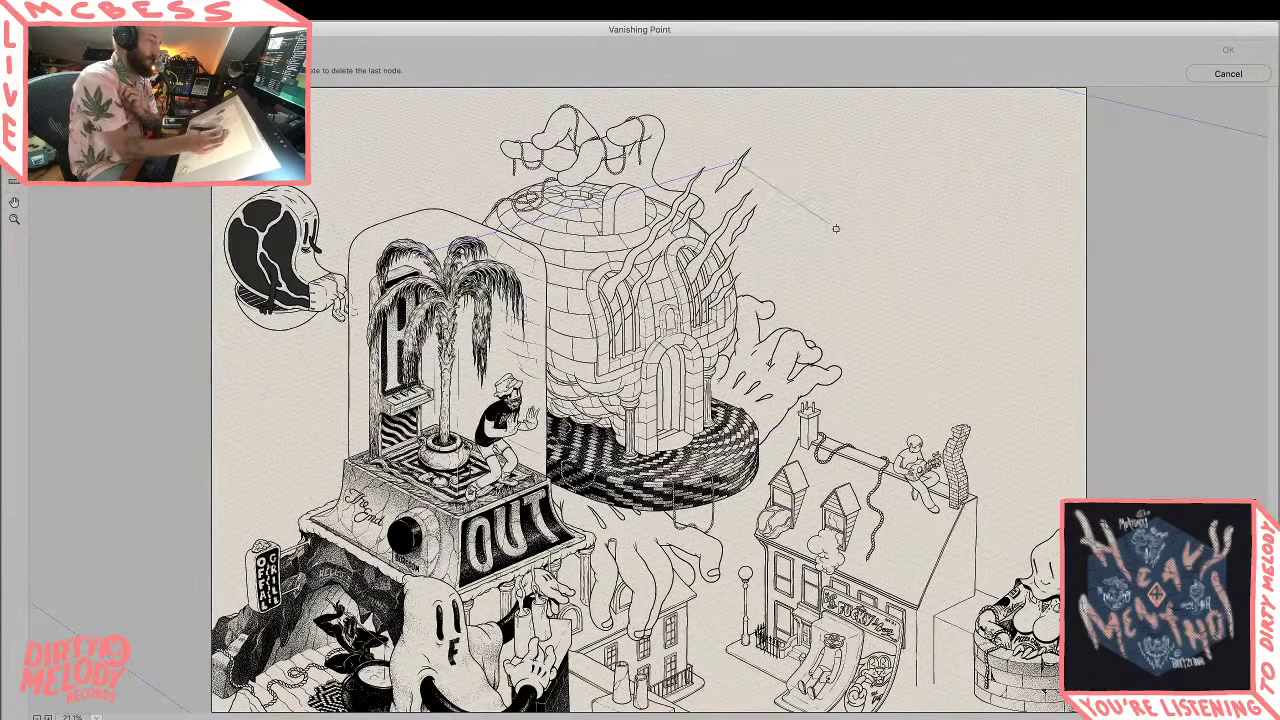
click(876, 372)
click(780, 415)
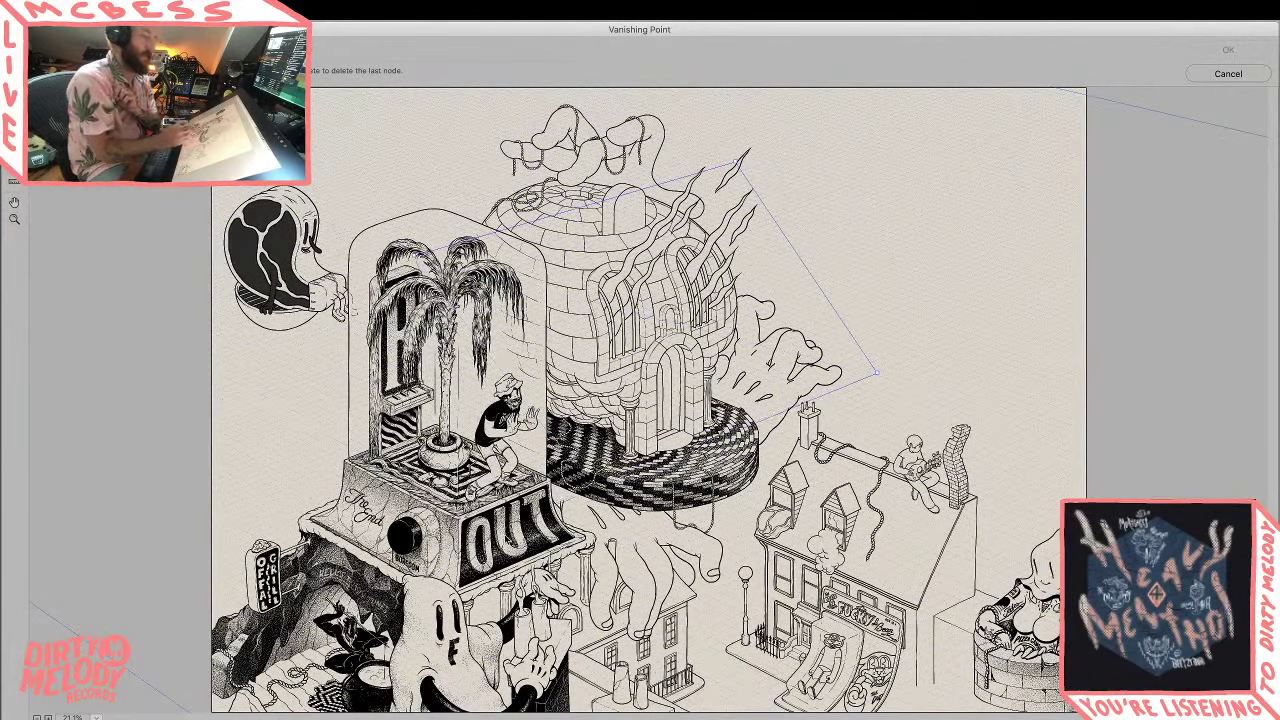
click(505, 525)
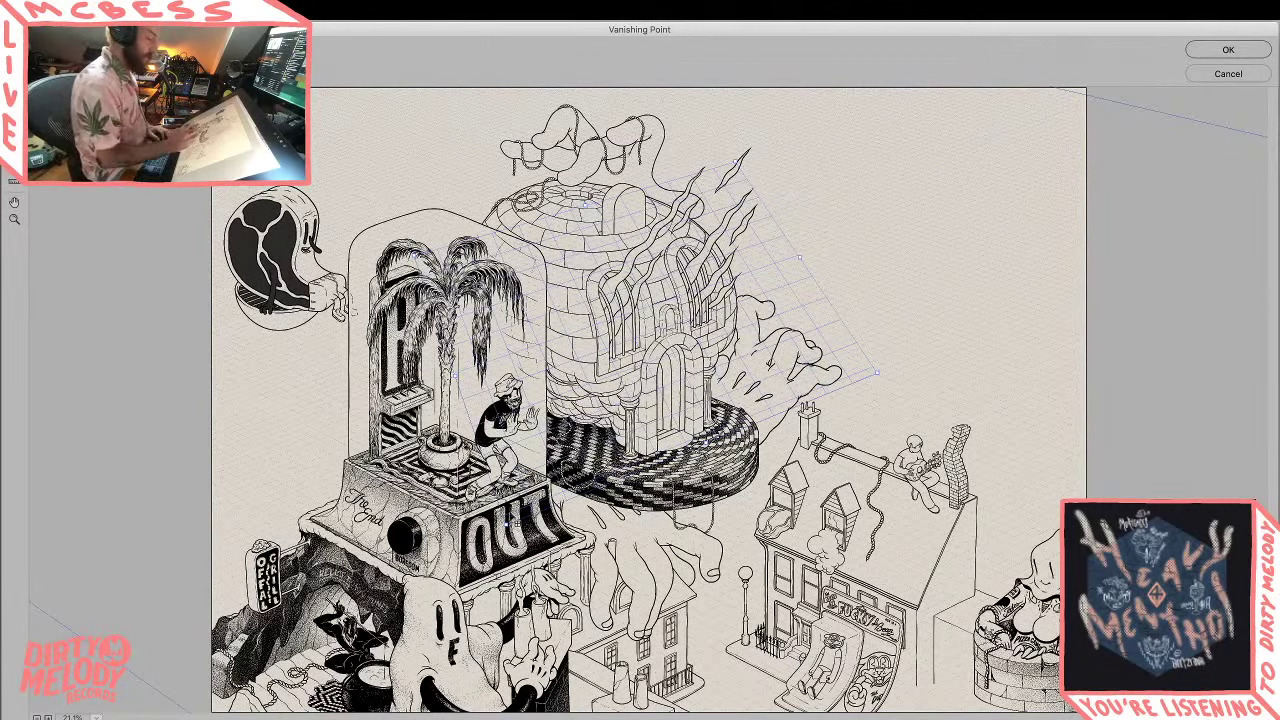
Step: Try reshaping the perspective plane's corners into a flat ground-like grid across the tower, and cancel Vanishing Point
drag(506, 525, 735, 549)
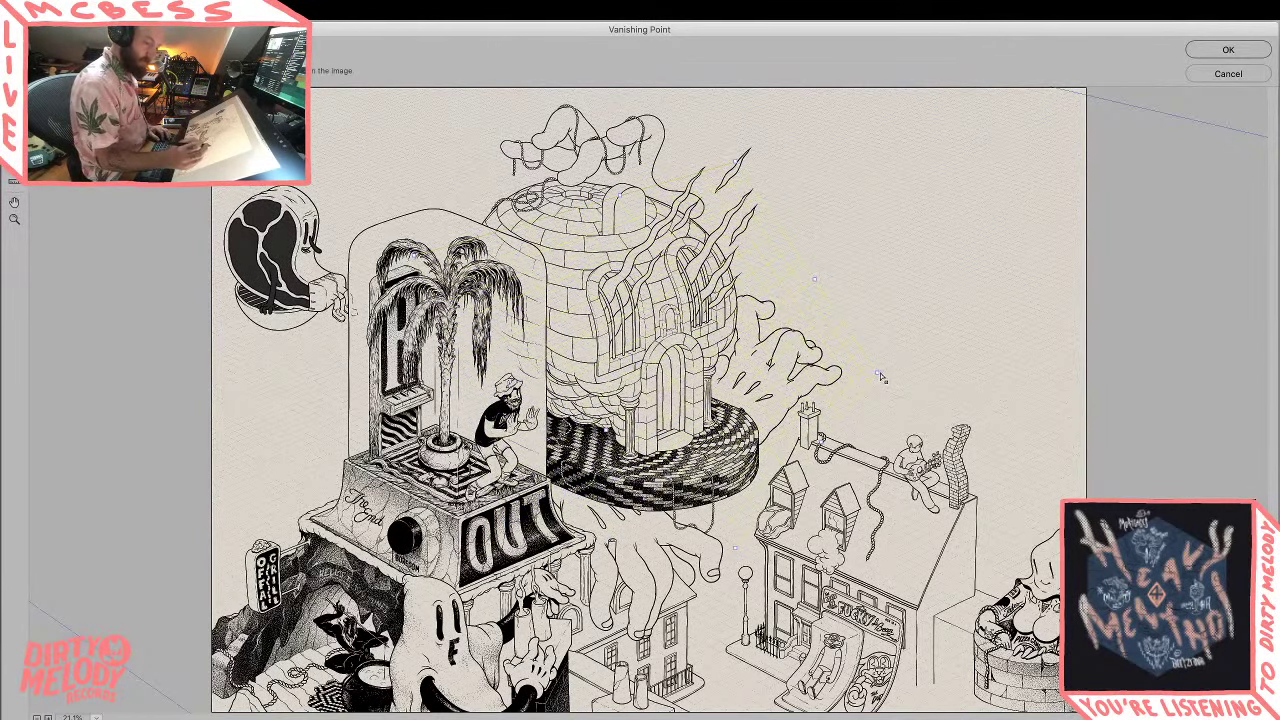
drag(878, 372, 1004, 270)
drag(735, 161, 719, 191)
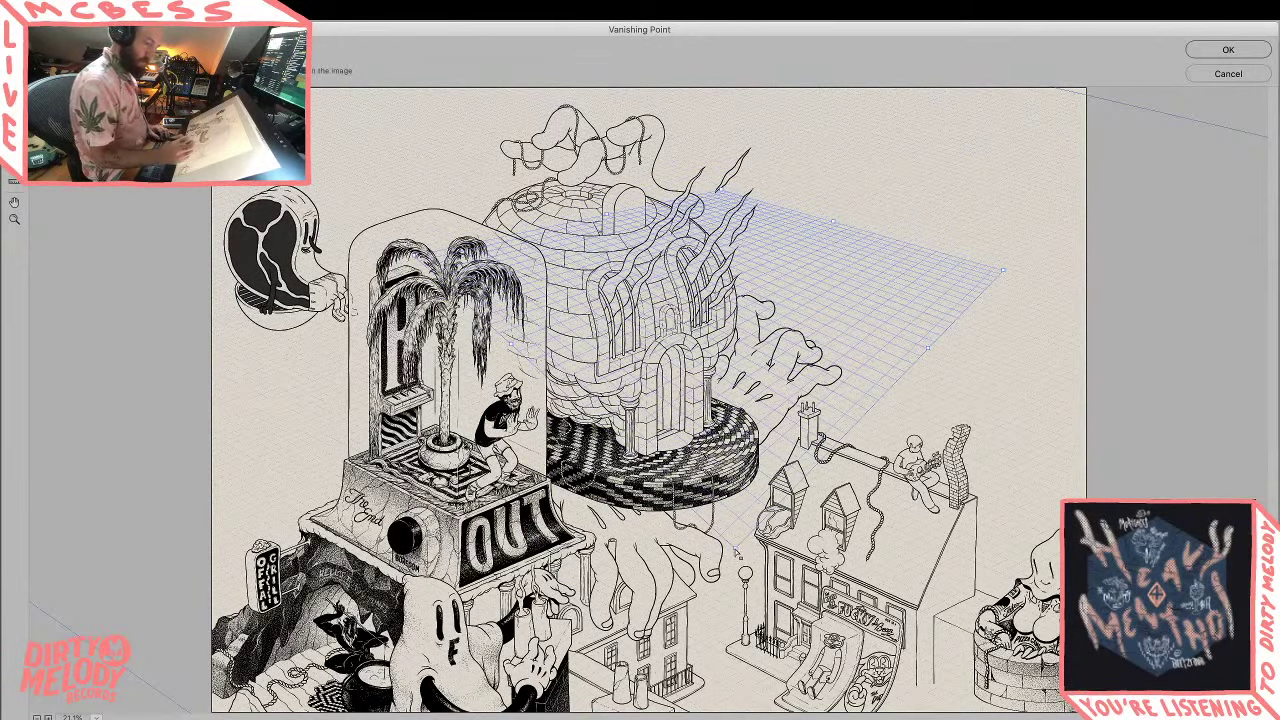
drag(735, 547, 704, 444)
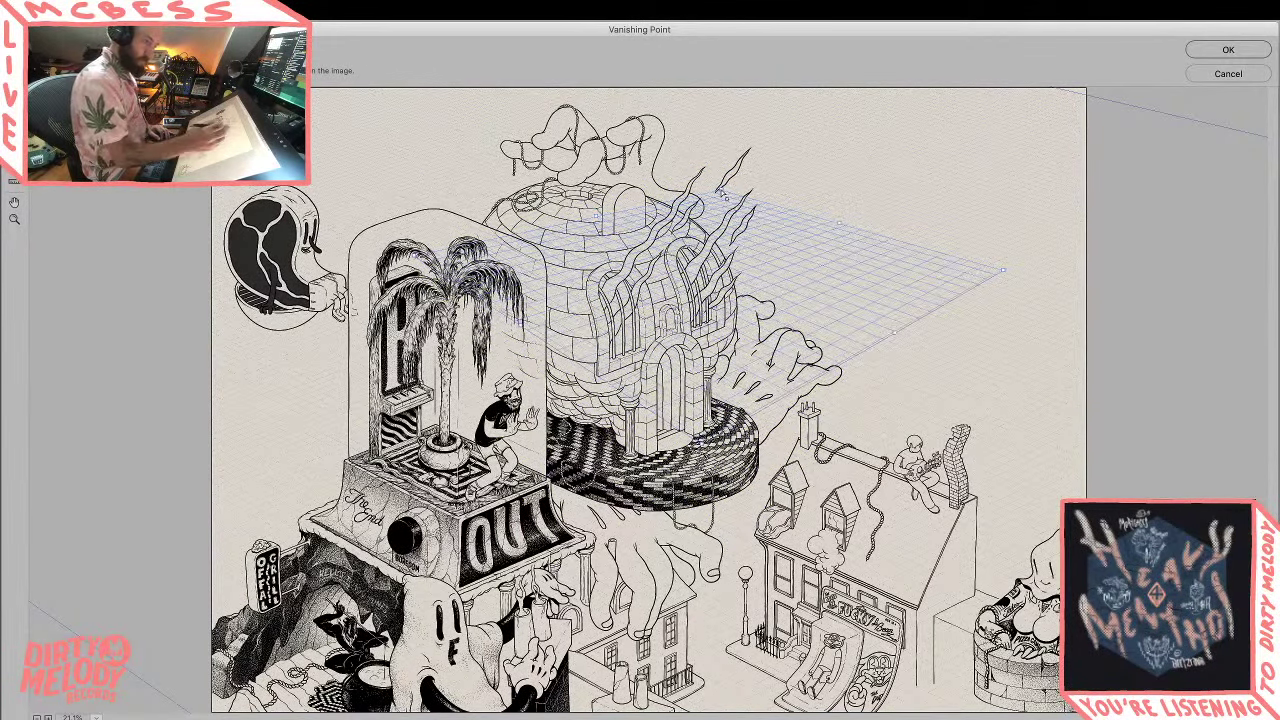
drag(720, 189, 716, 159)
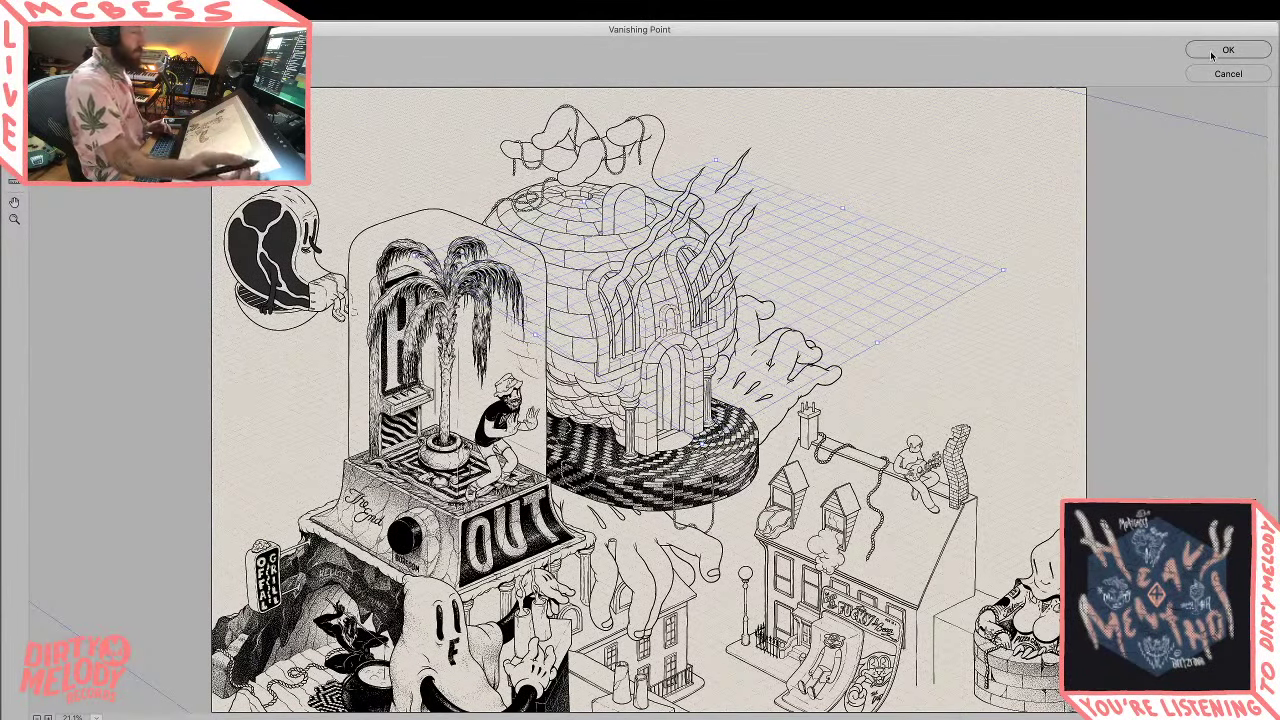
click(1228, 76)
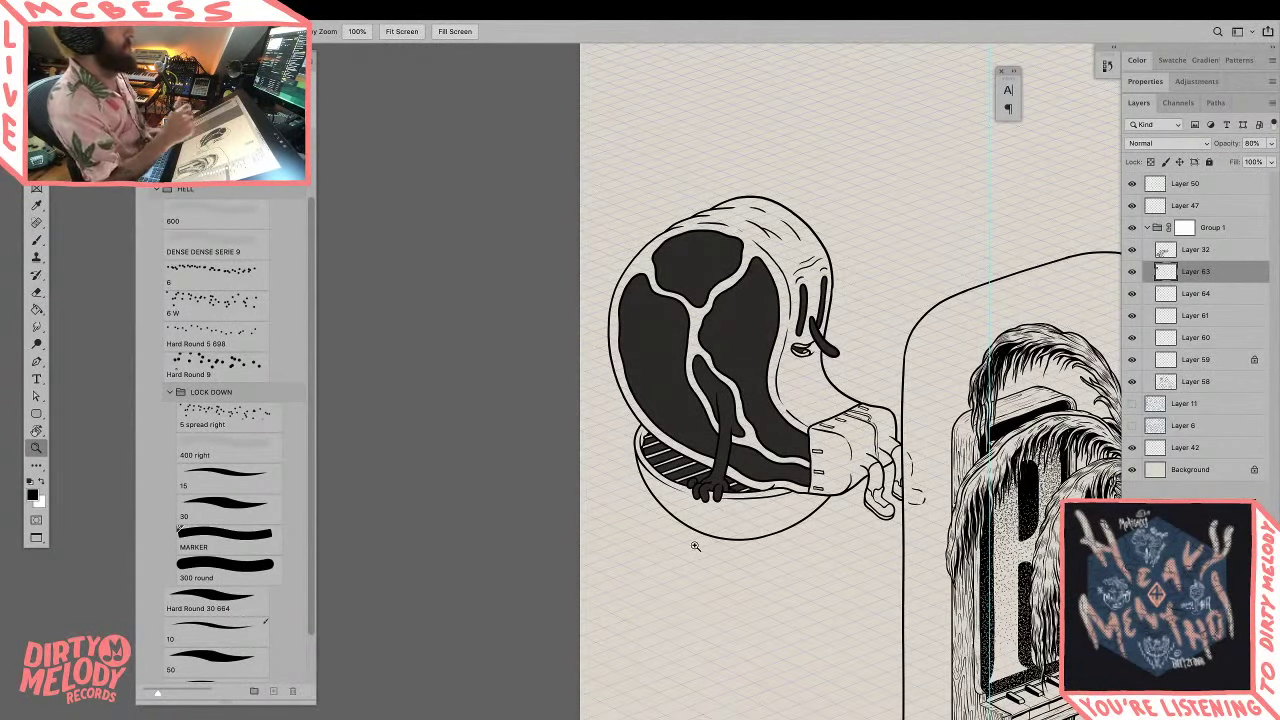
Step: Add a new layer above Layer 63 and paint a thin white contour along the arm's outer edge with the 15 brush
click(758, 418)
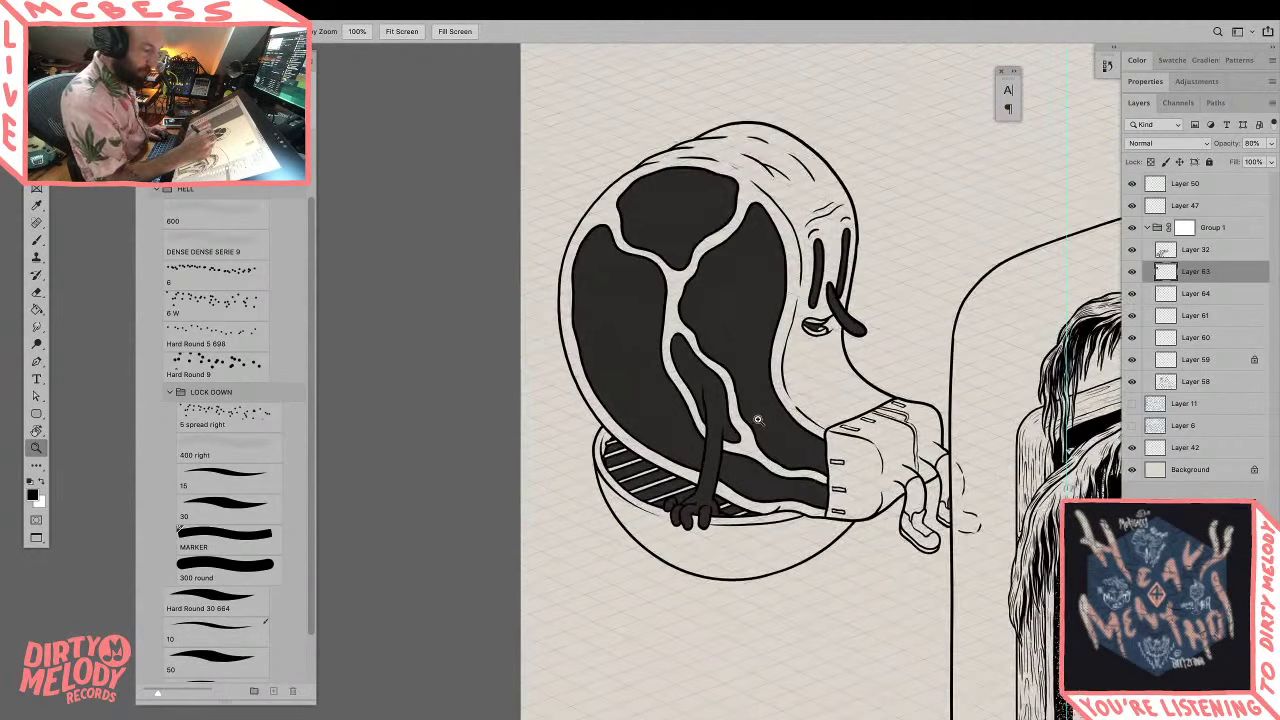
key(ctrl+shift+n)
key(Return)
key(b)
key(x)
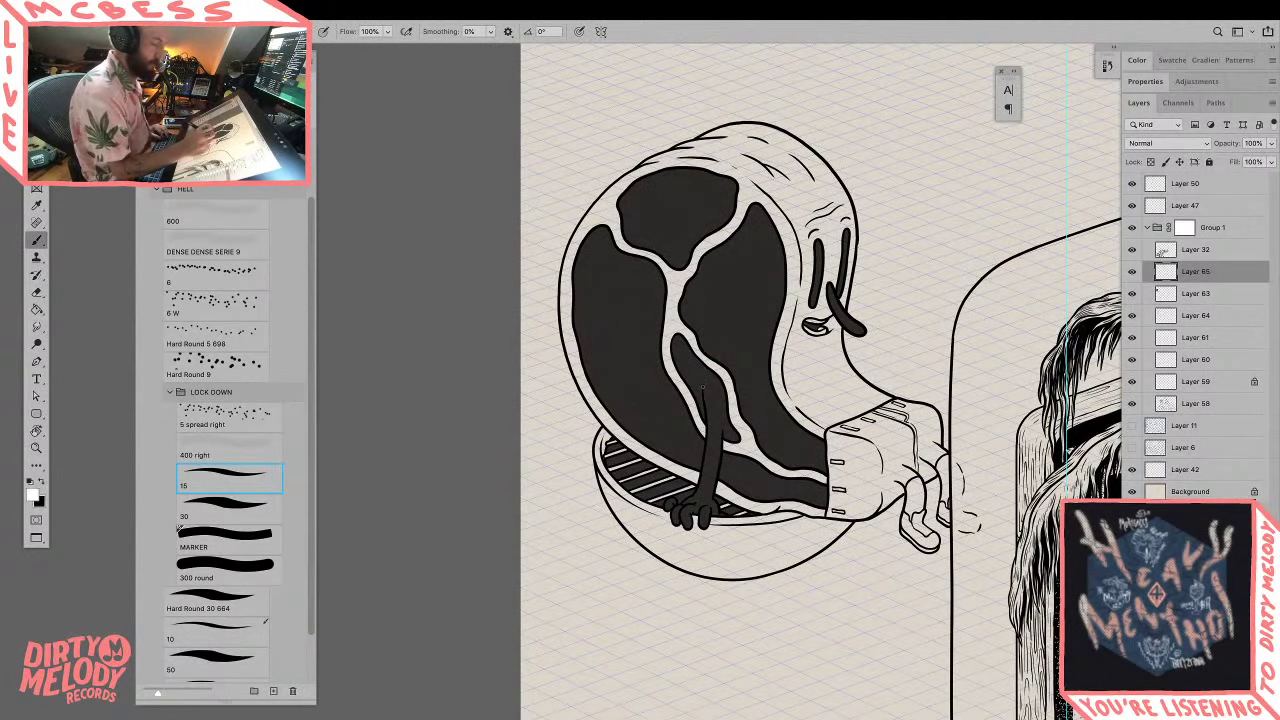
drag(701, 385, 705, 406)
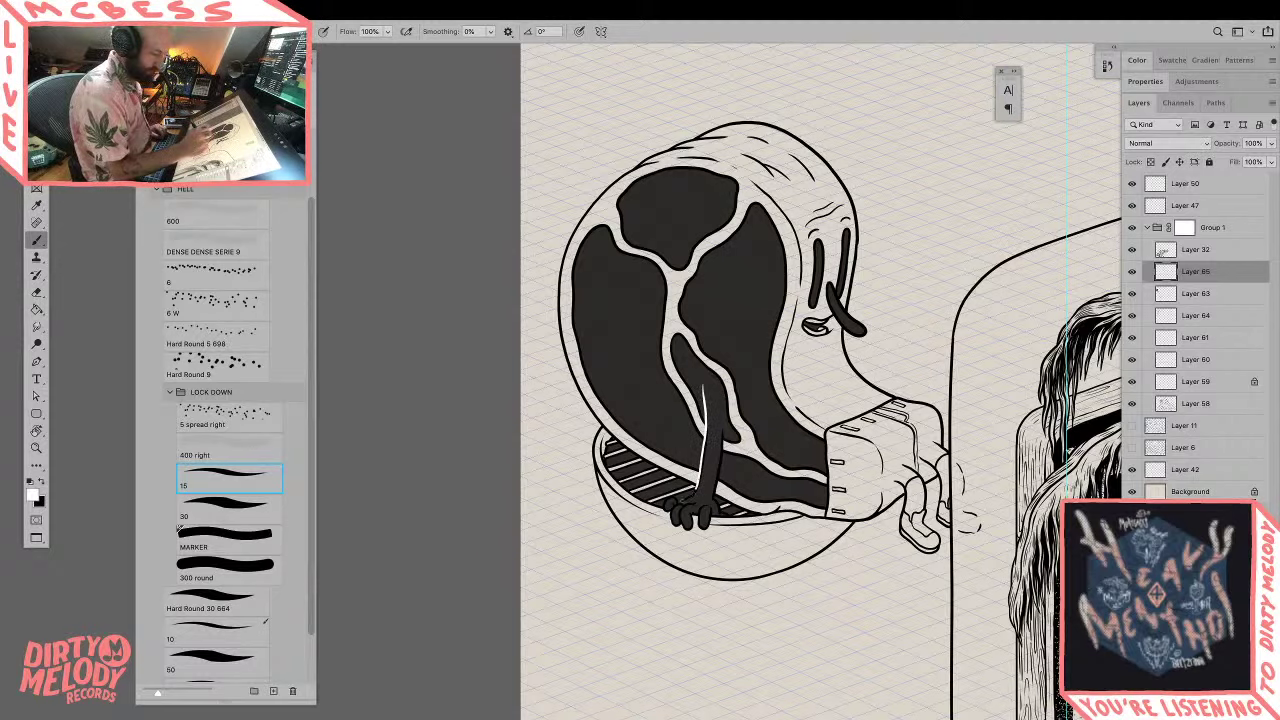
mouse_move(697, 487)
mouse_down()
mouse_move(691, 501)
mouse_move(871, 368)
mouse_up()
Step: Paint thin white contours around the hand's fingers resting on the pot's rim, undoing a misplaced stroke
key(z)
click(719, 474)
click(719, 474)
key(b)
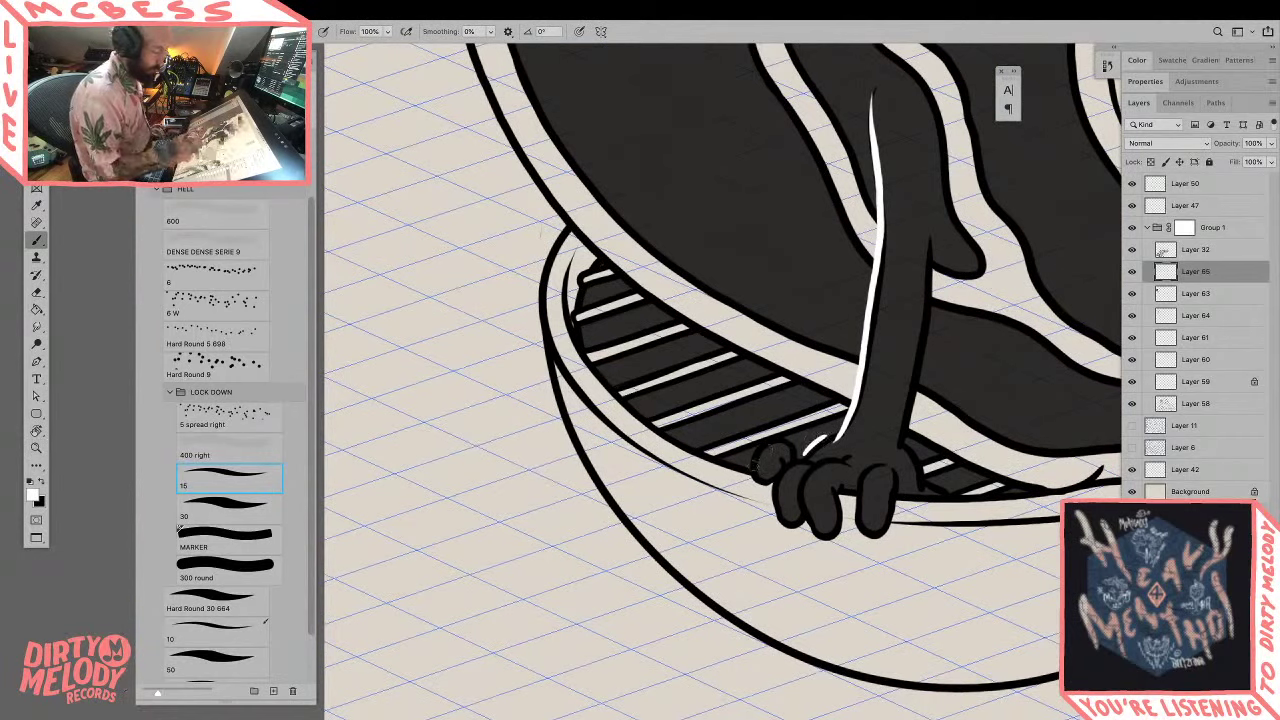
mouse_move(752, 472)
mouse_down()
mouse_move(809, 445)
mouse_move(756, 446)
mouse_move(784, 436)
mouse_move(799, 461)
mouse_move(787, 468)
mouse_move(800, 456)
mouse_move(775, 492)
mouse_up()
key(super+z)
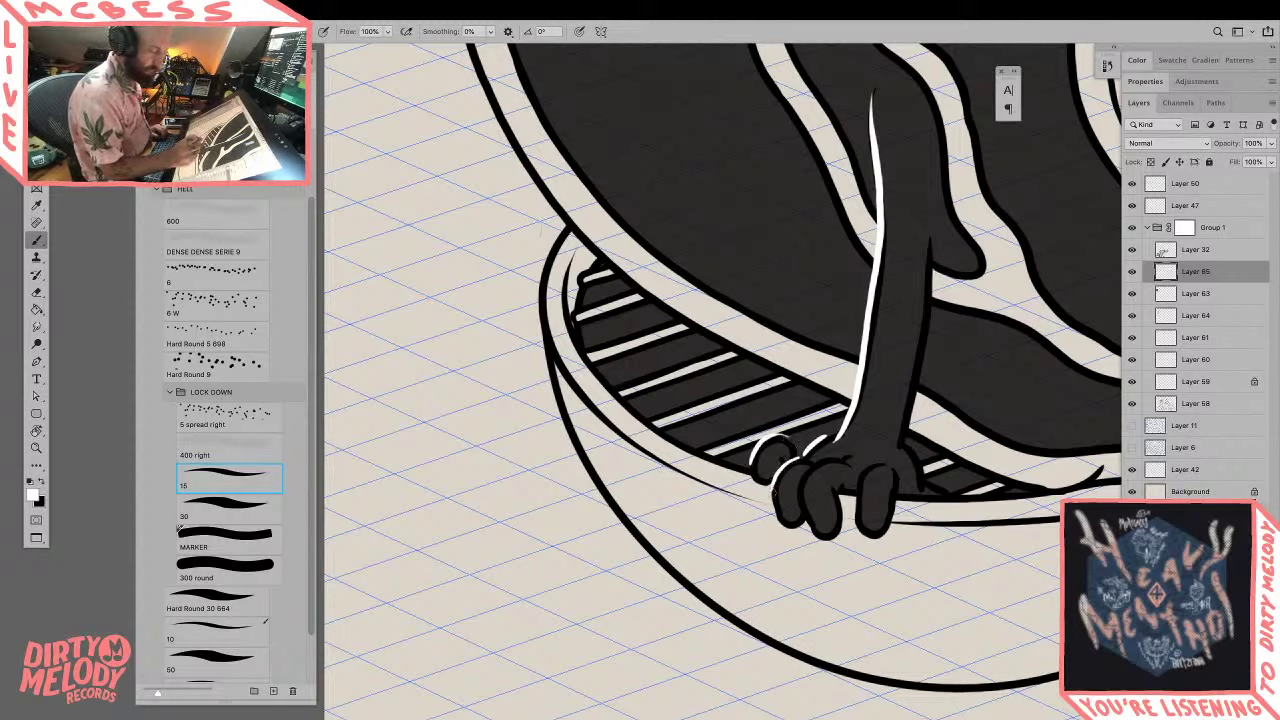
mouse_move(831, 459)
mouse_down()
mouse_move(798, 486)
mouse_move(806, 530)
mouse_up()
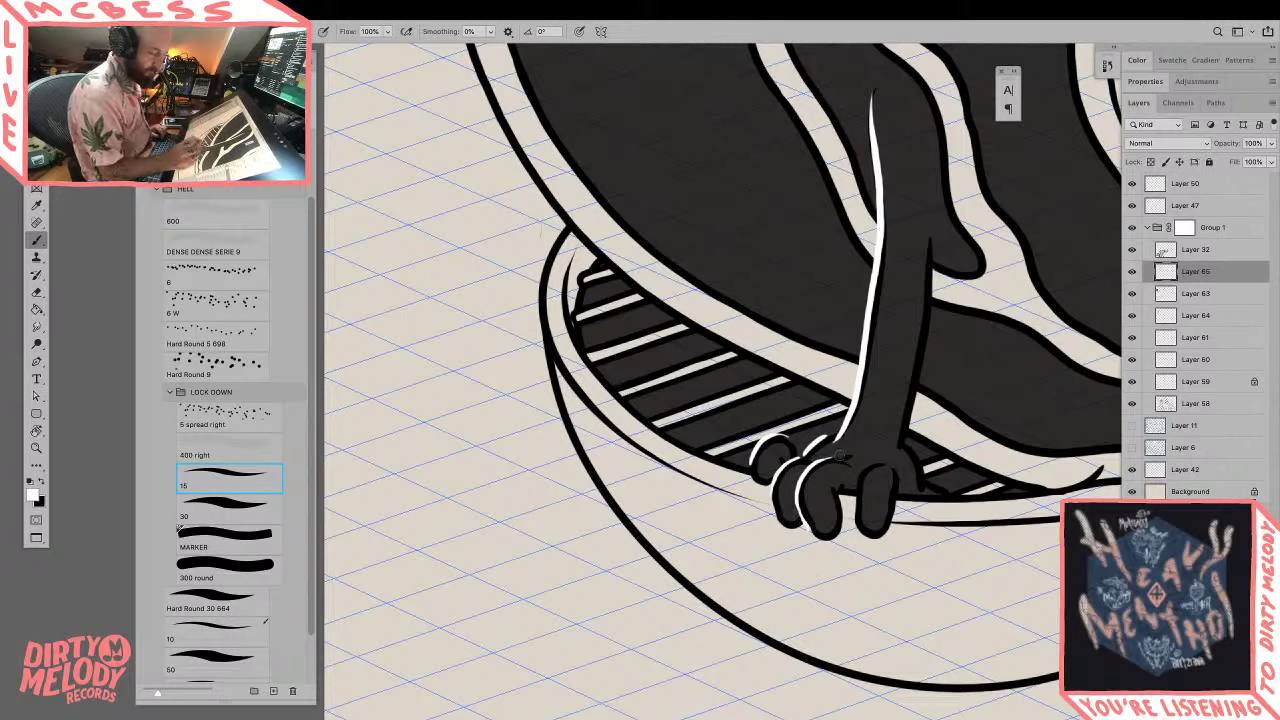
mouse_move(840, 456)
mouse_down()
mouse_move(855, 449)
mouse_move(858, 493)
mouse_move(836, 490)
mouse_move(892, 516)
mouse_up()
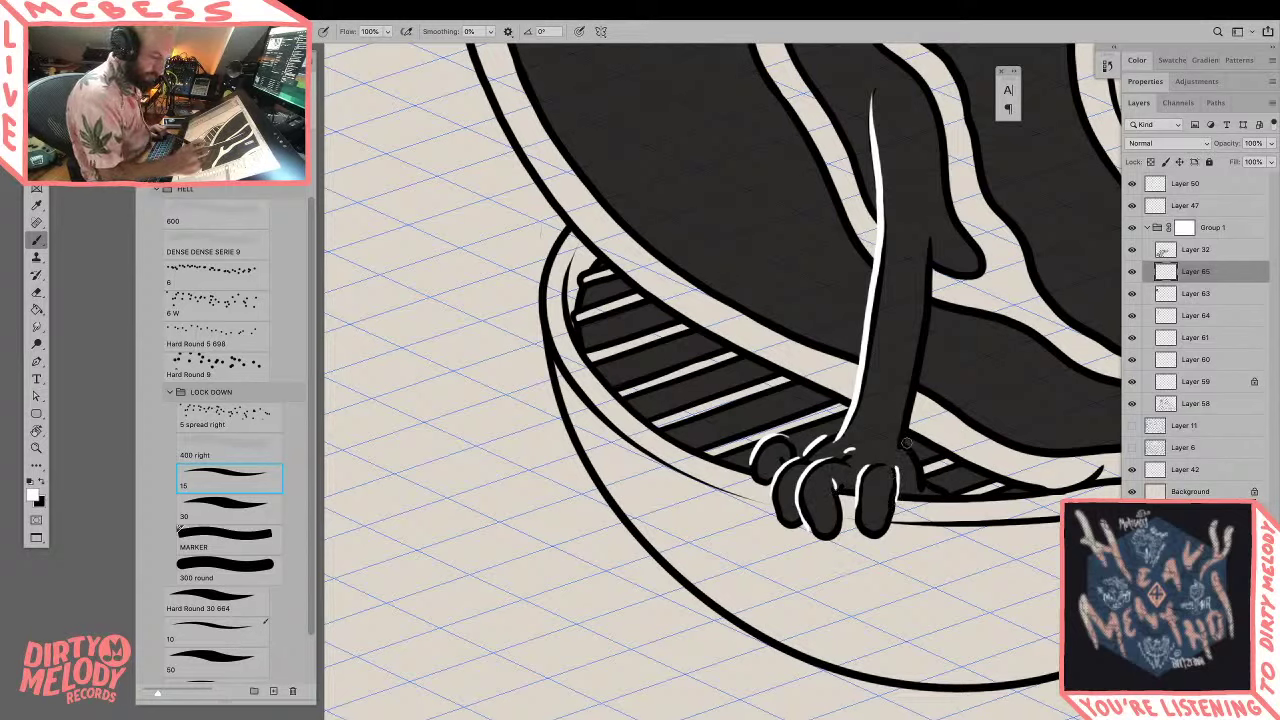
Step: Paint white contours around the thumb side of the hand and along the arm's edge facing the glove
drag(906, 442, 925, 495)
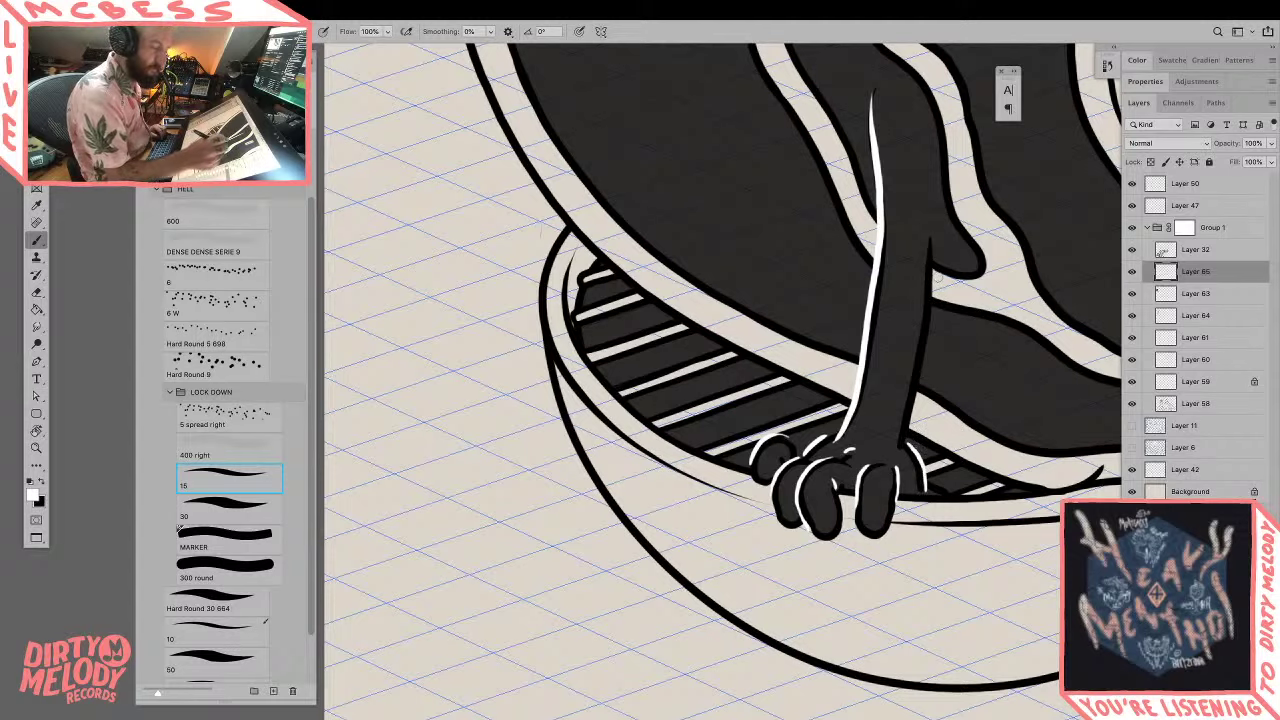
drag(934, 240, 919, 373)
key(z)
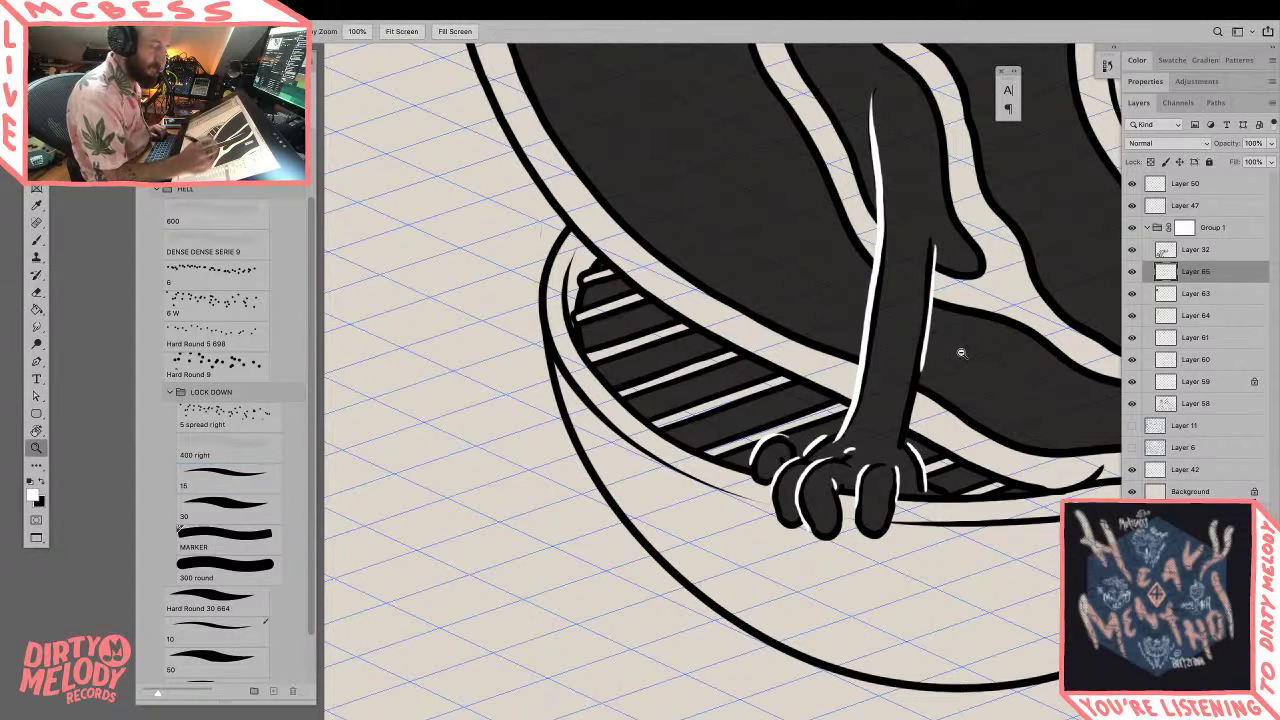
Step: Erase the excess white contour where the arm meets the back of the hand on the pot's rim
alt+click(962, 351)
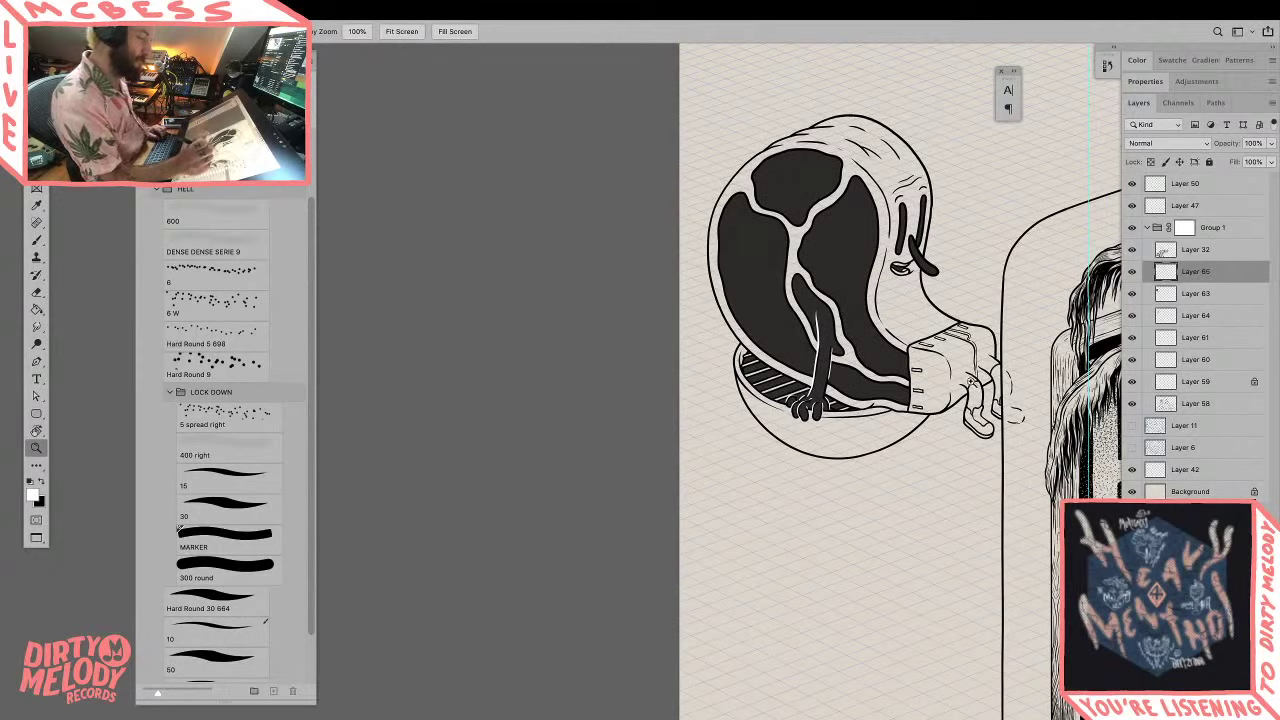
click(812, 393)
click(812, 393)
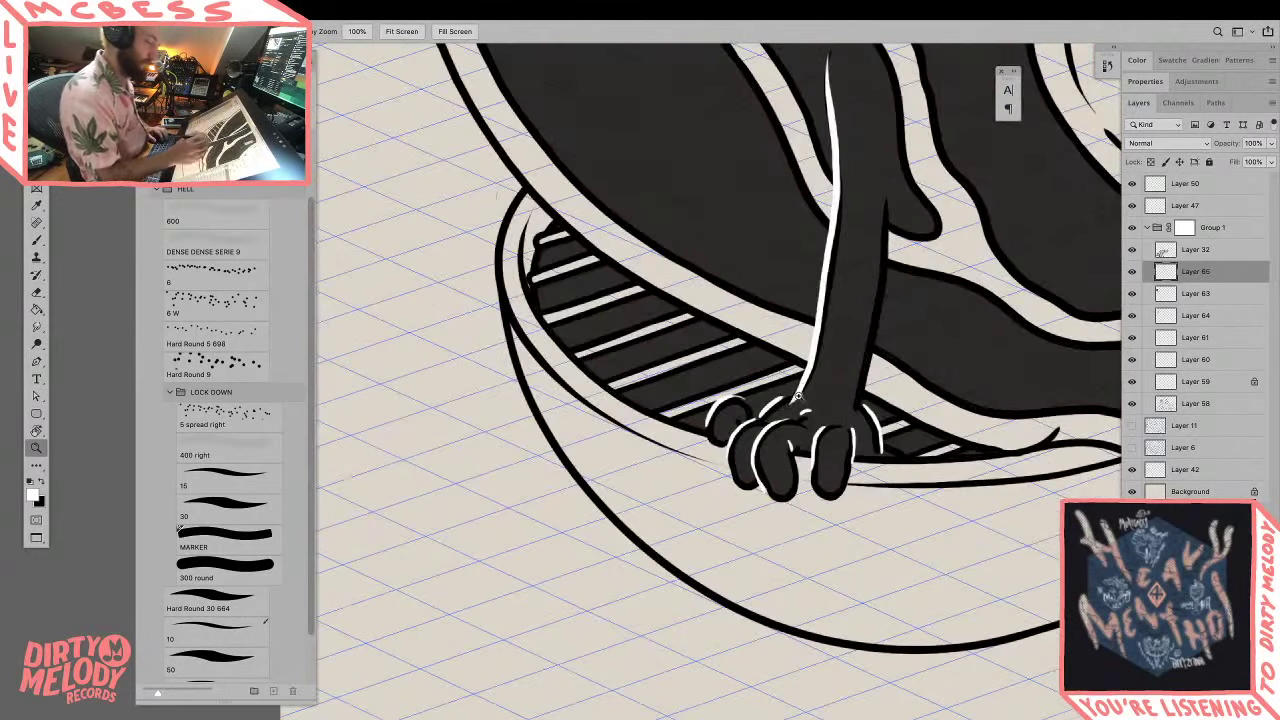
key(b)
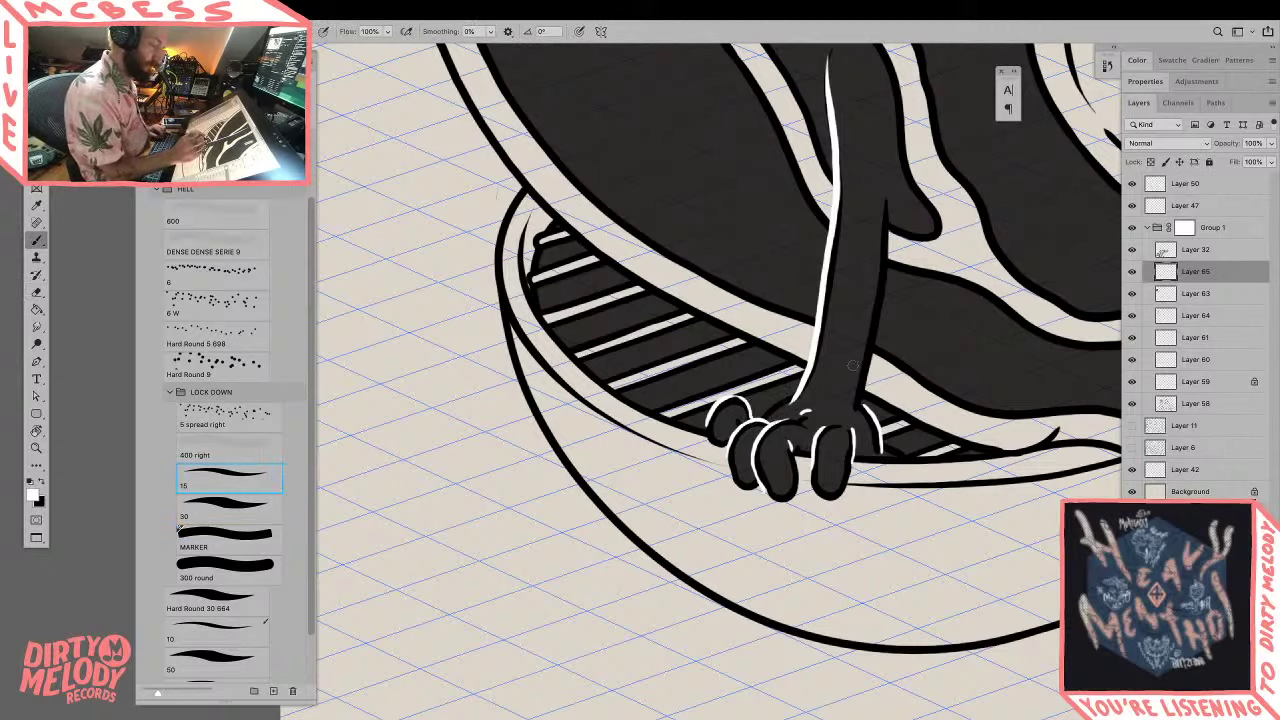
key(e)
drag(810, 396, 785, 397)
key(b)
key(z)
alt+click(885, 383)
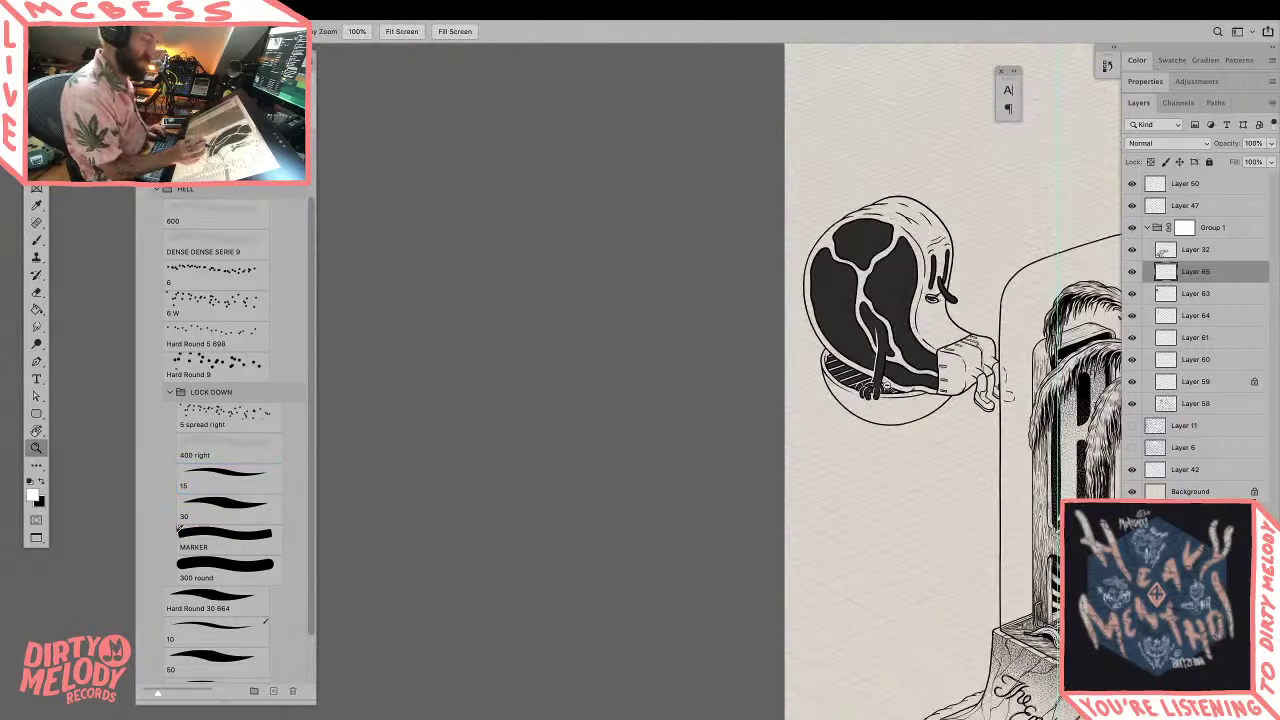
Step: Extend the white contour down the hand's edge facing the glove with the 15 brush
click(884, 397)
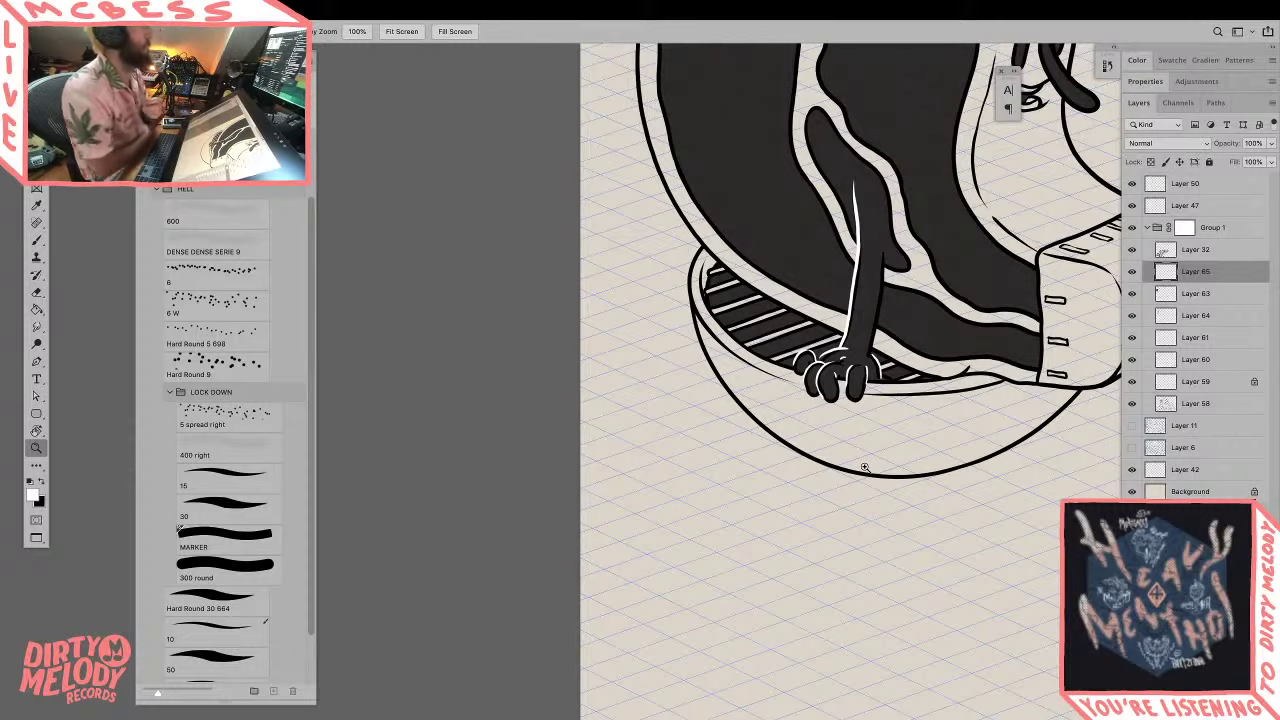
drag(922, 445, 876, 540)
drag(843, 467, 905, 467)
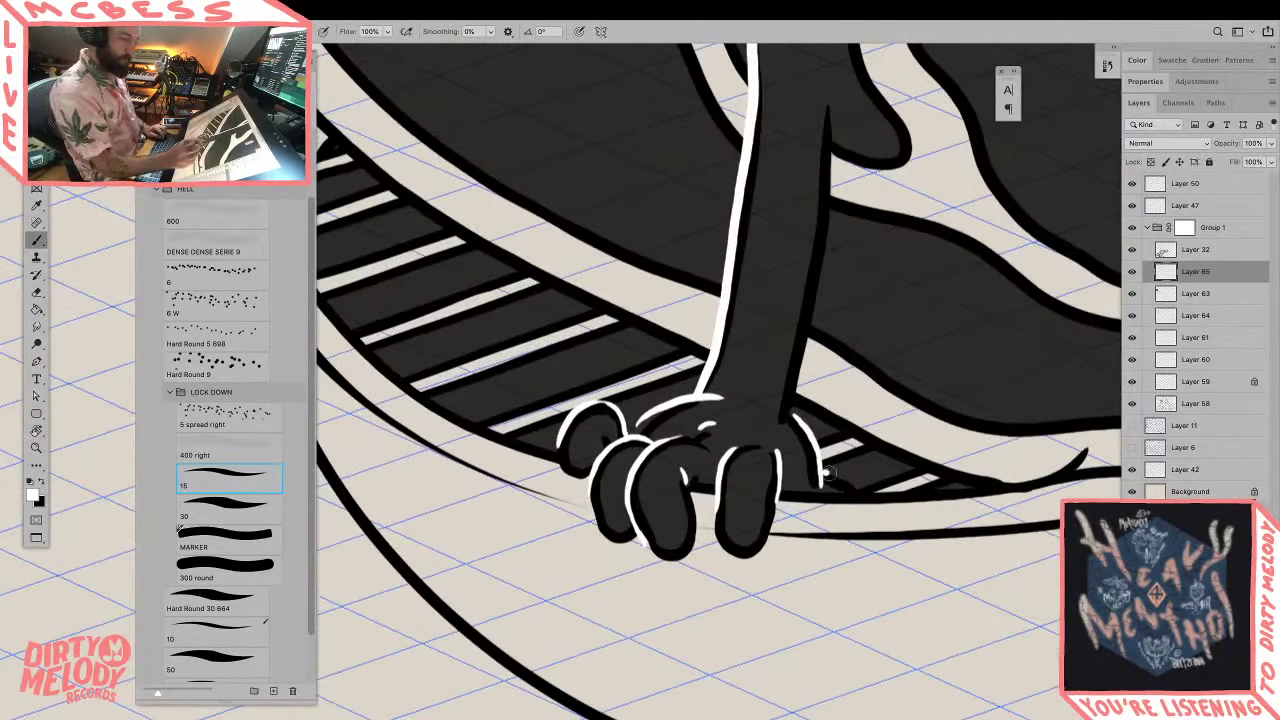
mouse_move(824, 474)
mouse_down()
mouse_move(906, 526)
mouse_move(879, 542)
mouse_move(816, 514)
mouse_up()
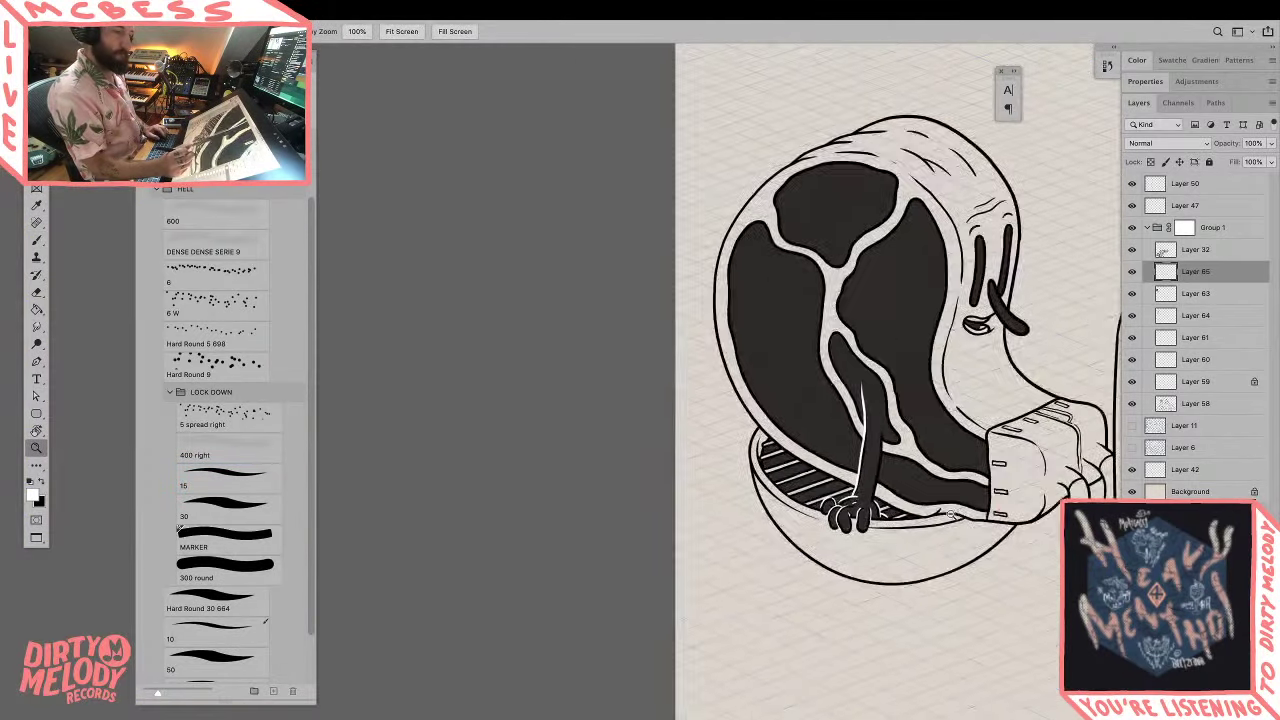
Step: Hide Layer 65 and cut the shape of its contour strokes out of Layer 63 and Layer 64
drag(1082, 549, 902, 545)
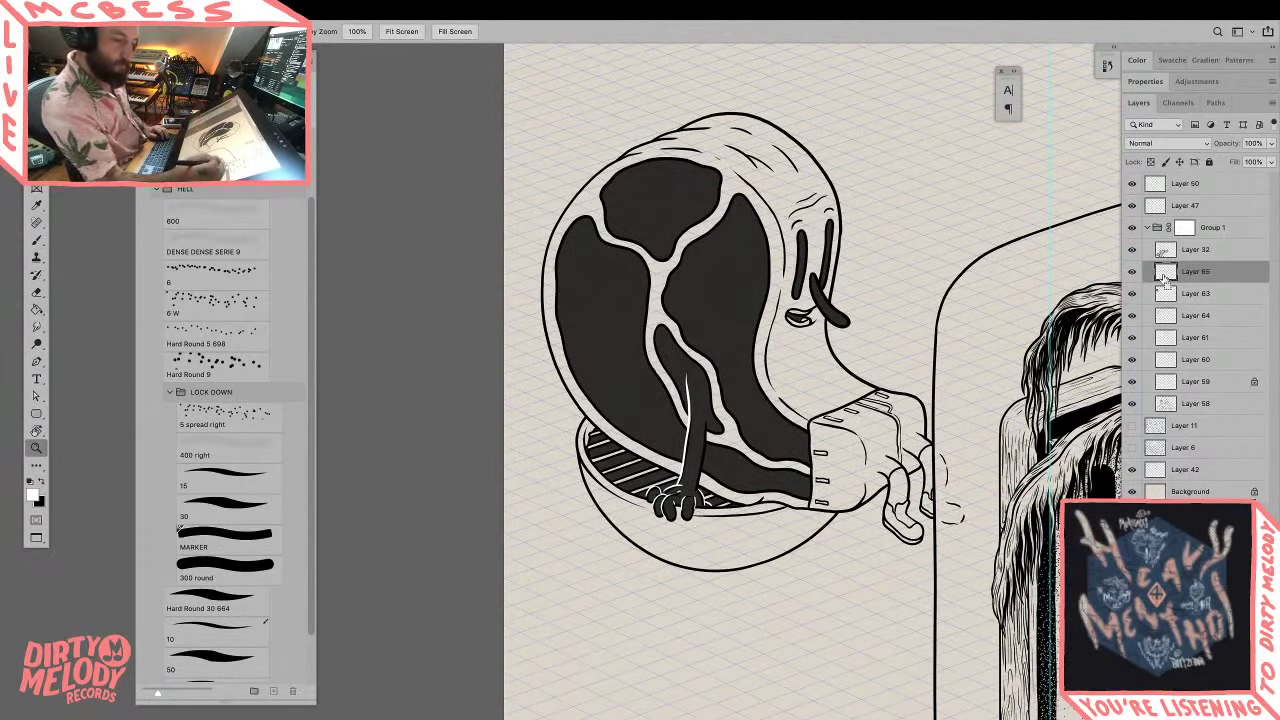
click(1132, 271)
click(1183, 295)
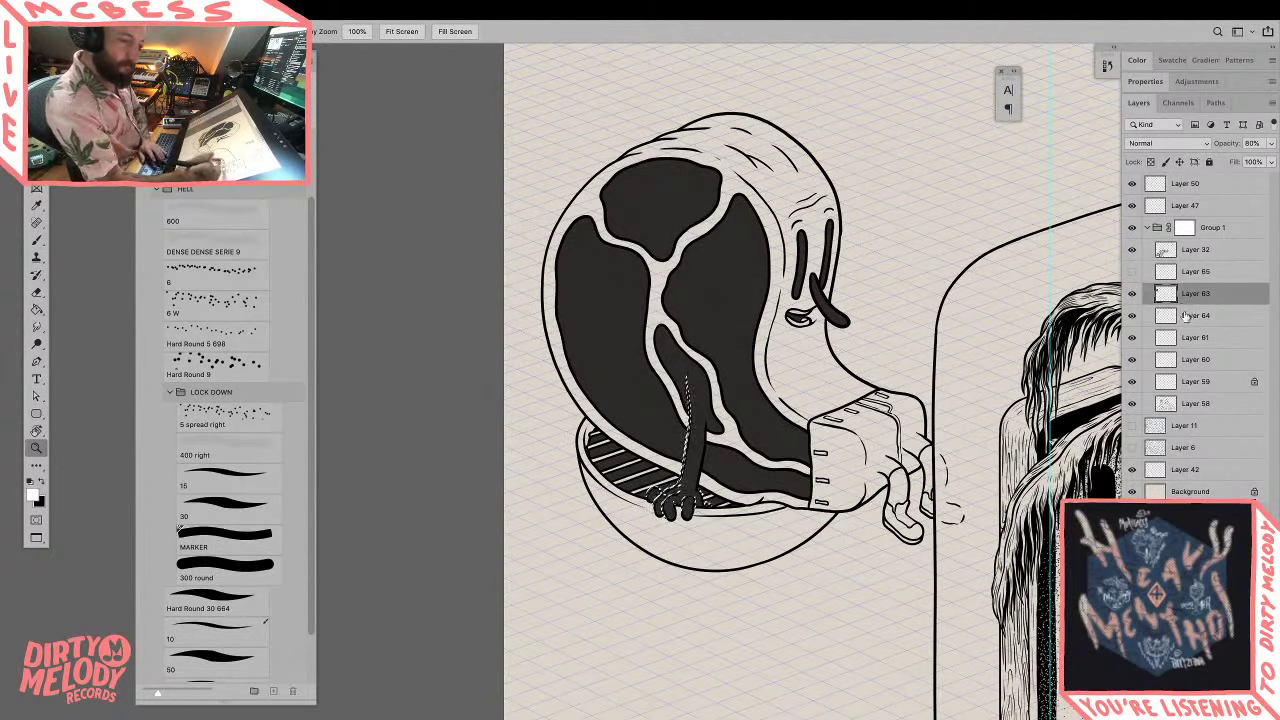
click(1192, 317)
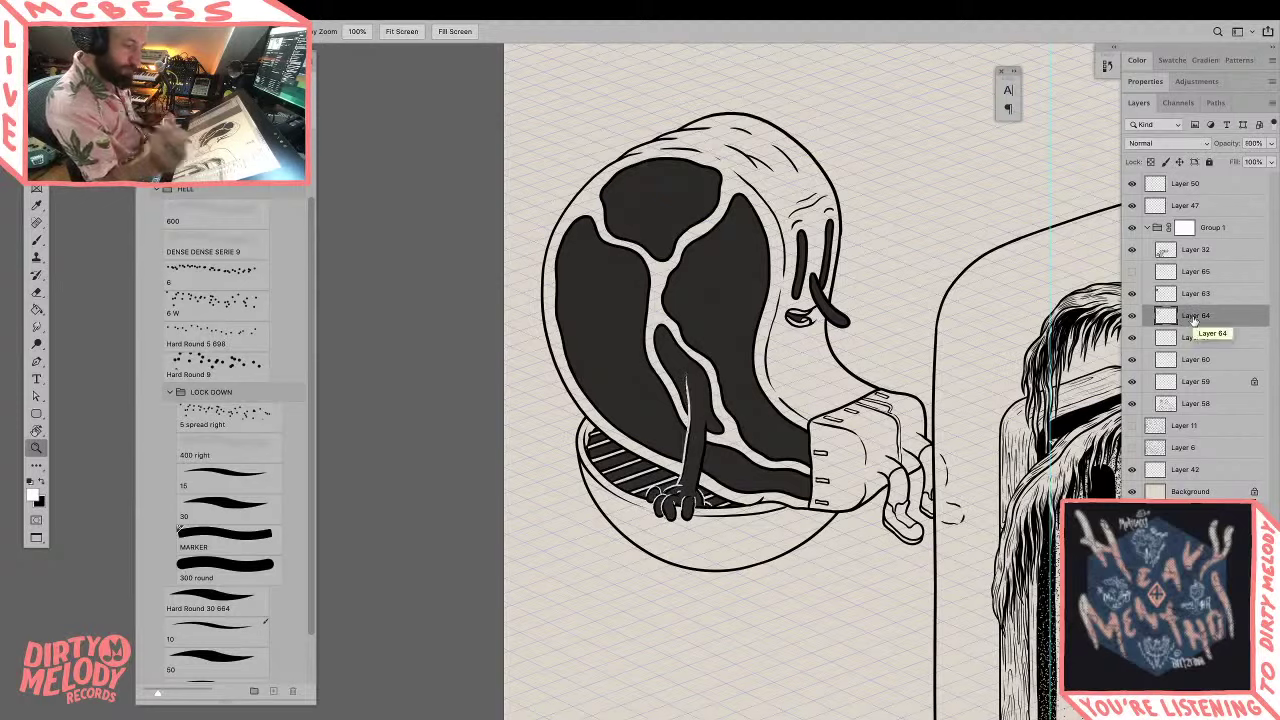
Step: Set Layer 63's opacity to 100% and view the artwork without the panels
click(1200, 295)
click(1270, 143)
drag(1262, 161, 1270, 161)
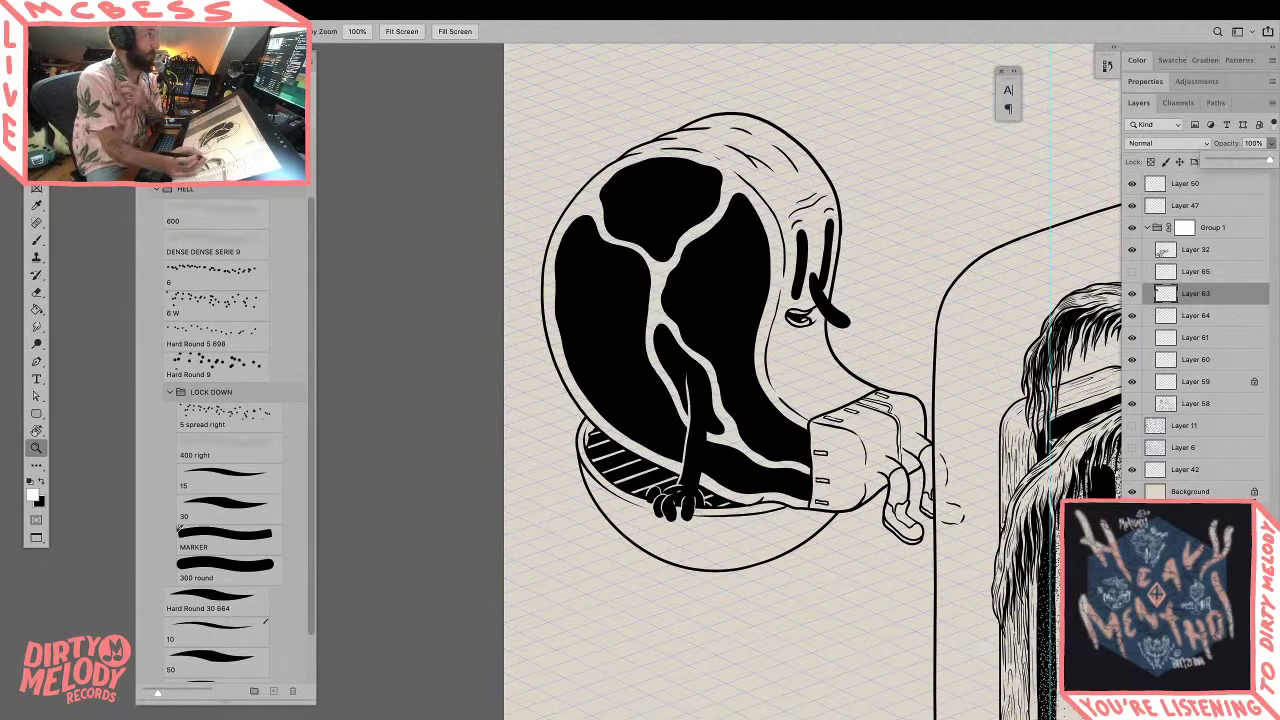
key(Tab)
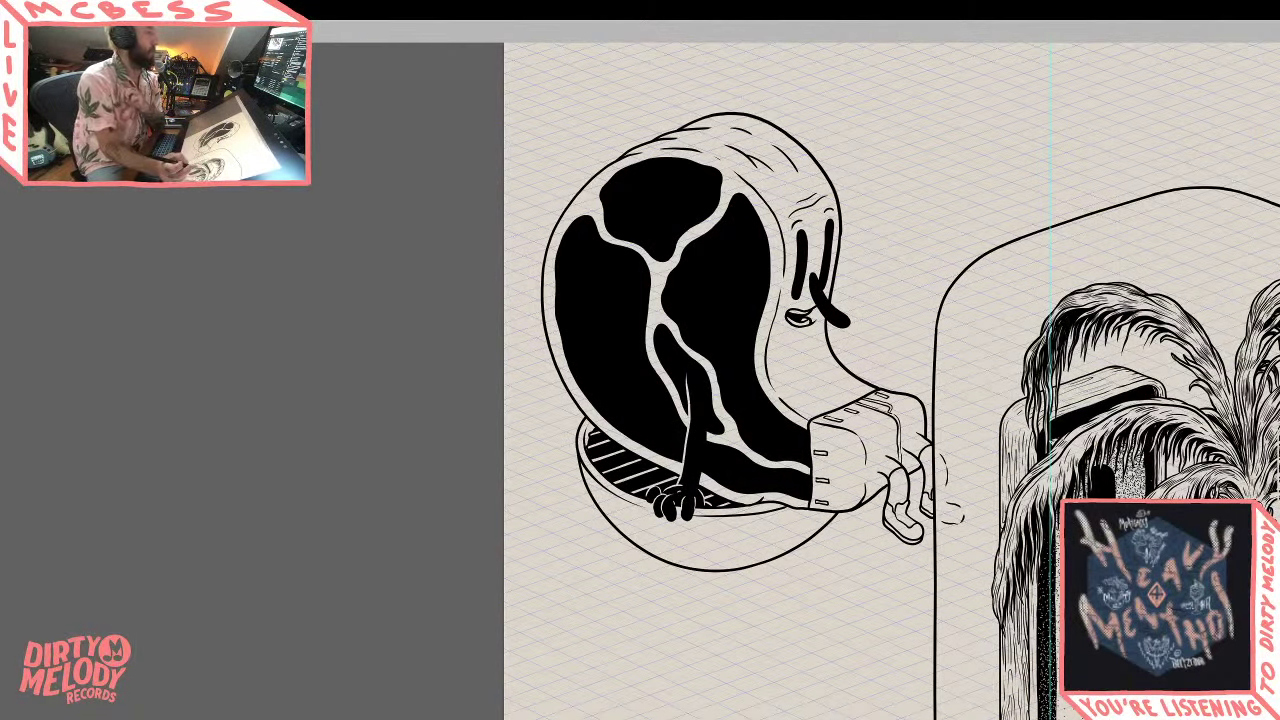
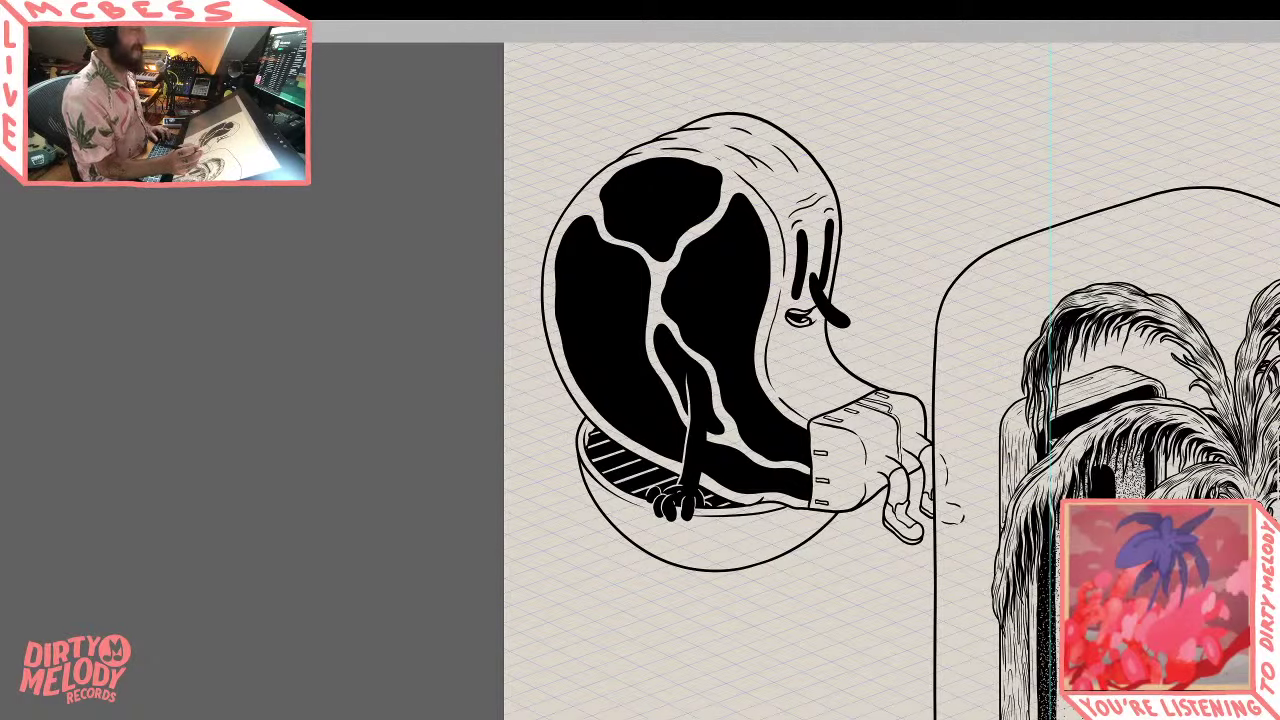
key(Tab)
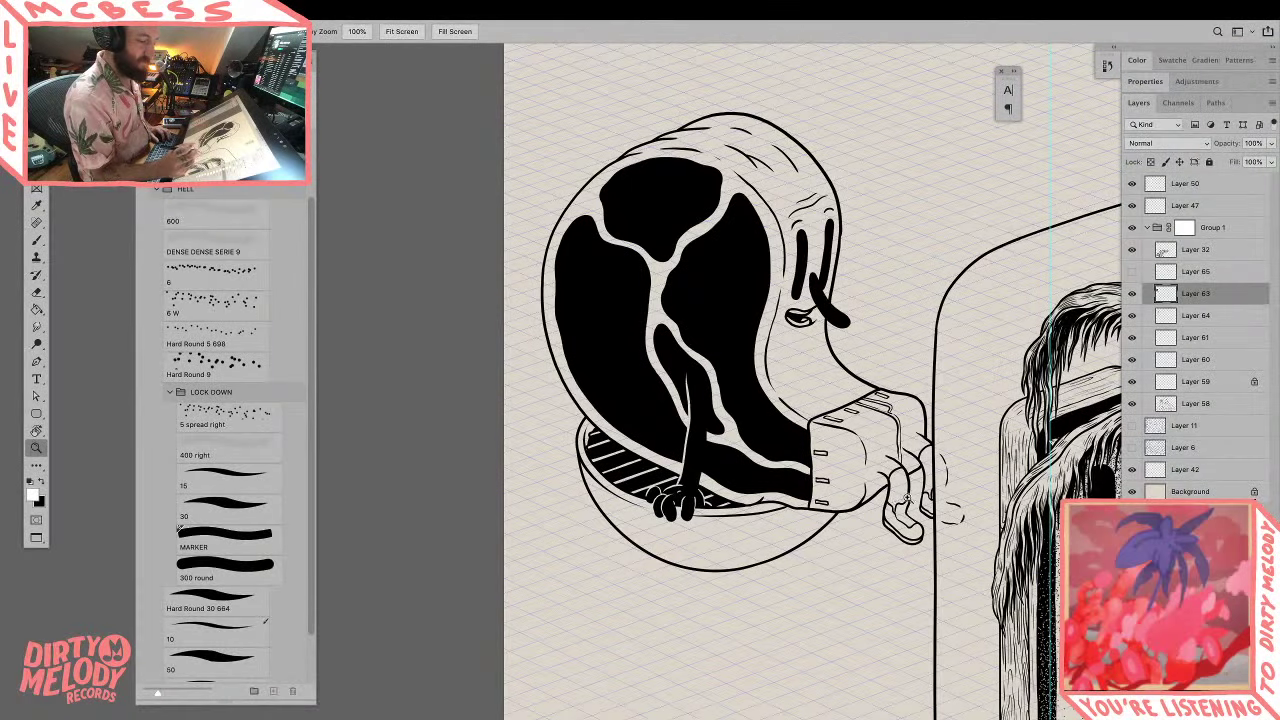
Step: With the Layer 42 grid hidden and Sample All Layers on, select both legs above the shoes and fill them black on Layer 63
key(w)
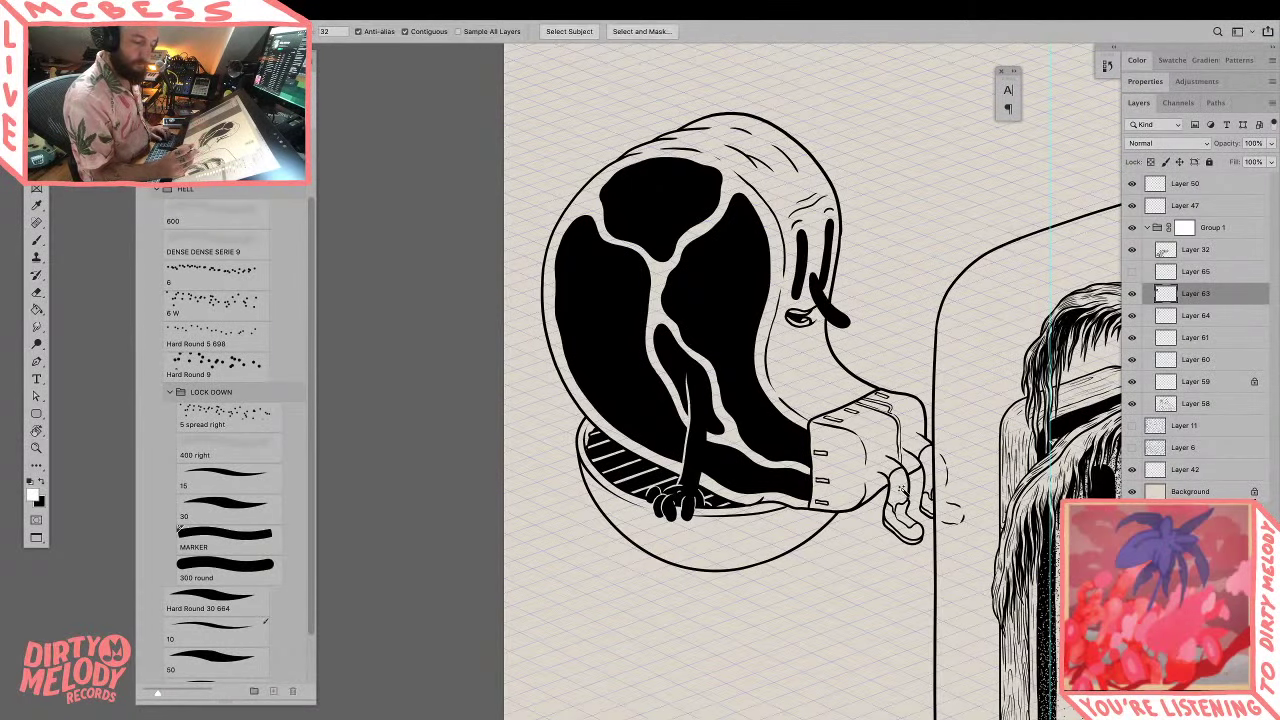
click(1170, 316)
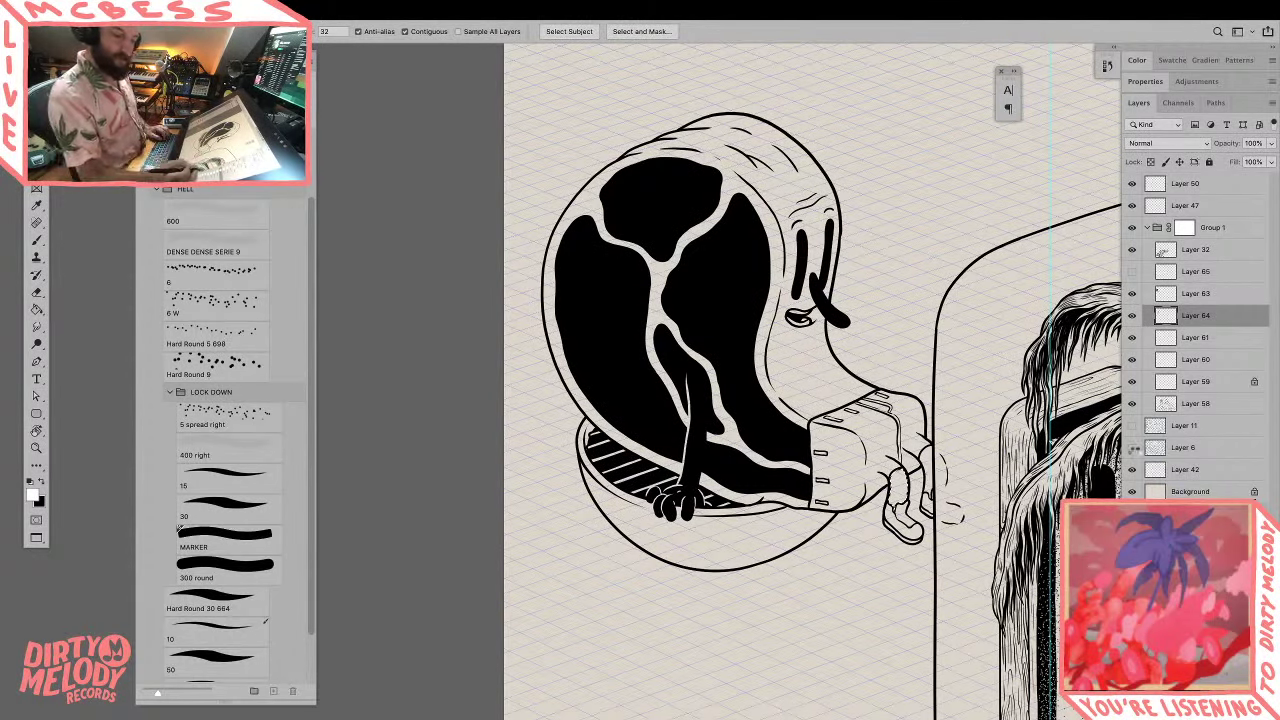
click(1130, 466)
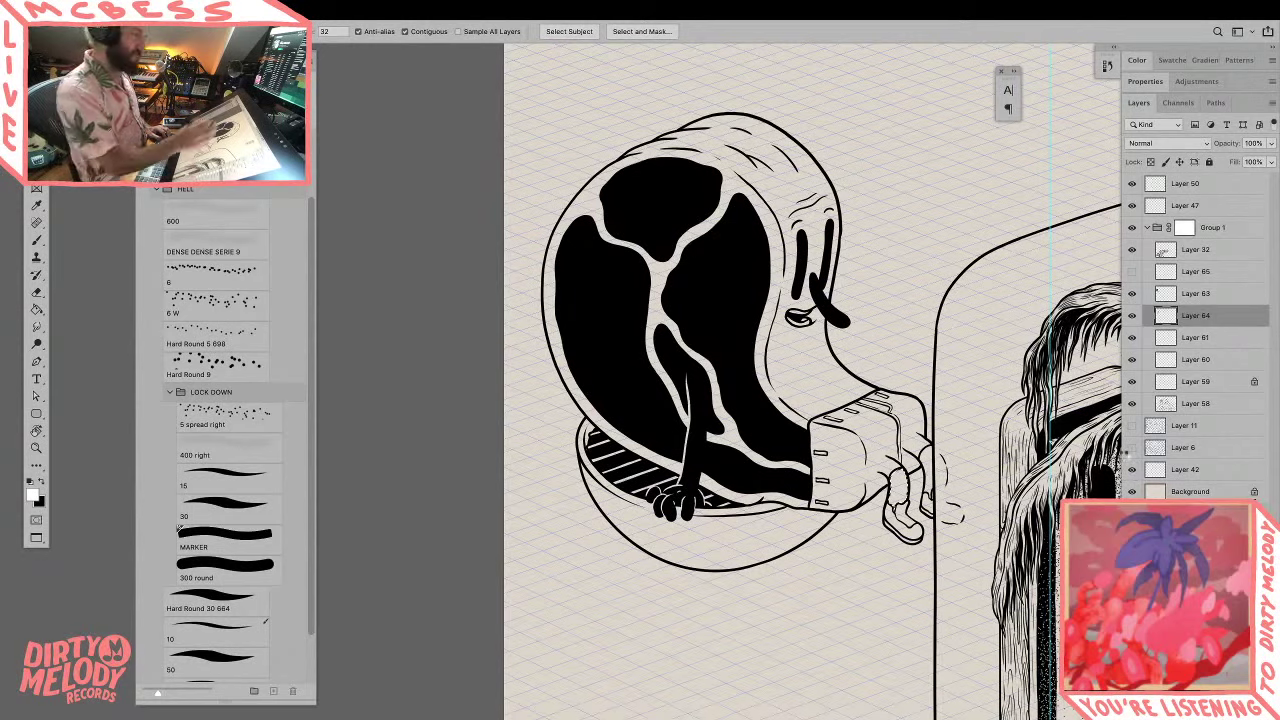
click(487, 35)
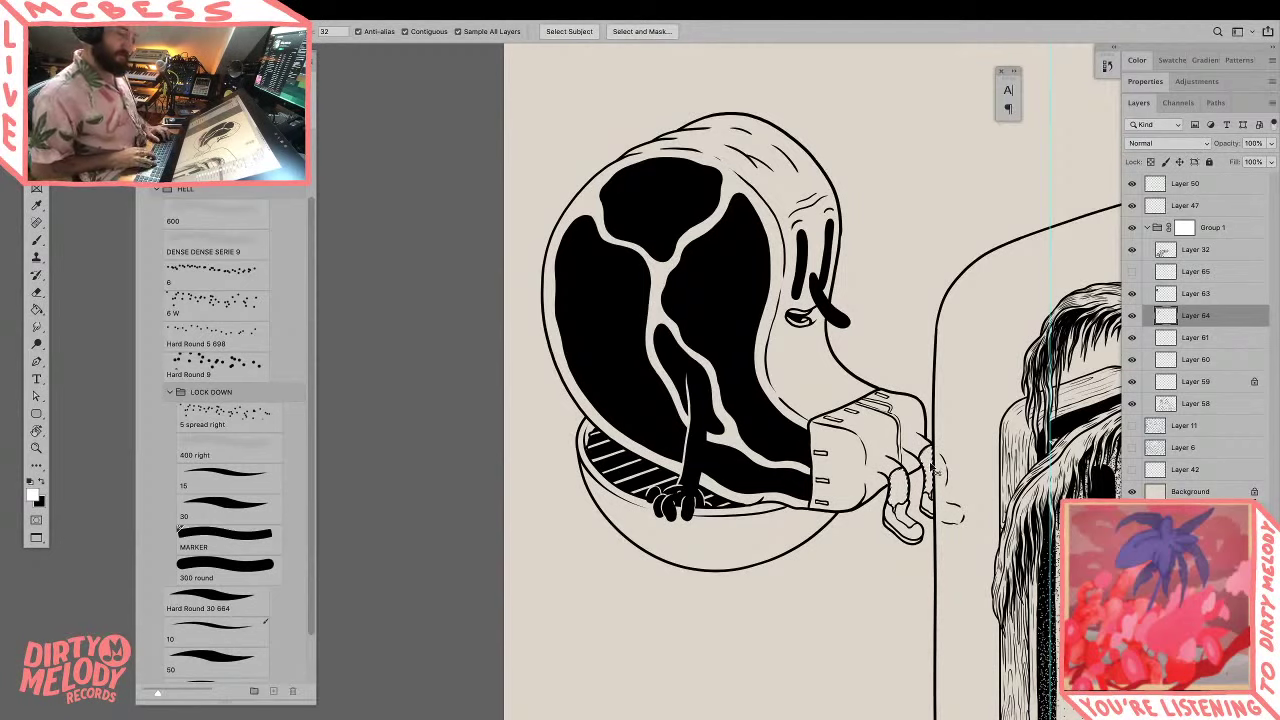
key(F3)
key(Return)
click(1188, 292)
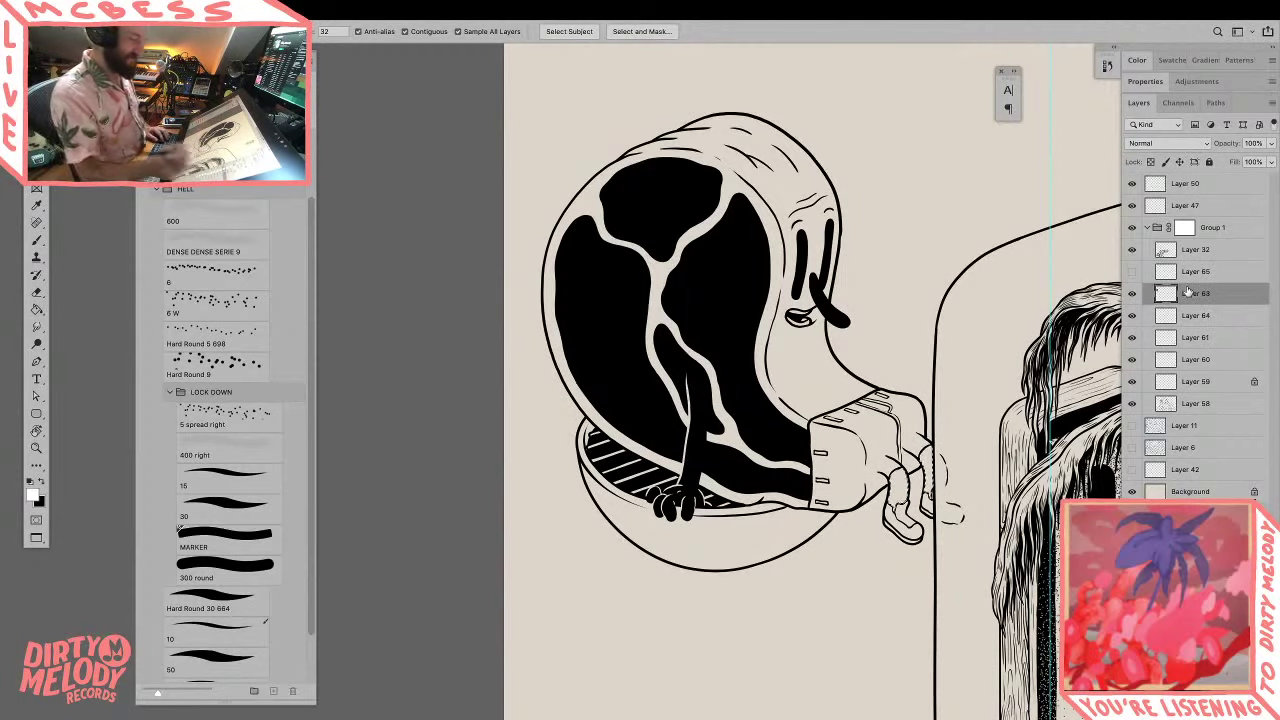
key(x)
key(v)
key(alt+BackSpace)
key(super+d)
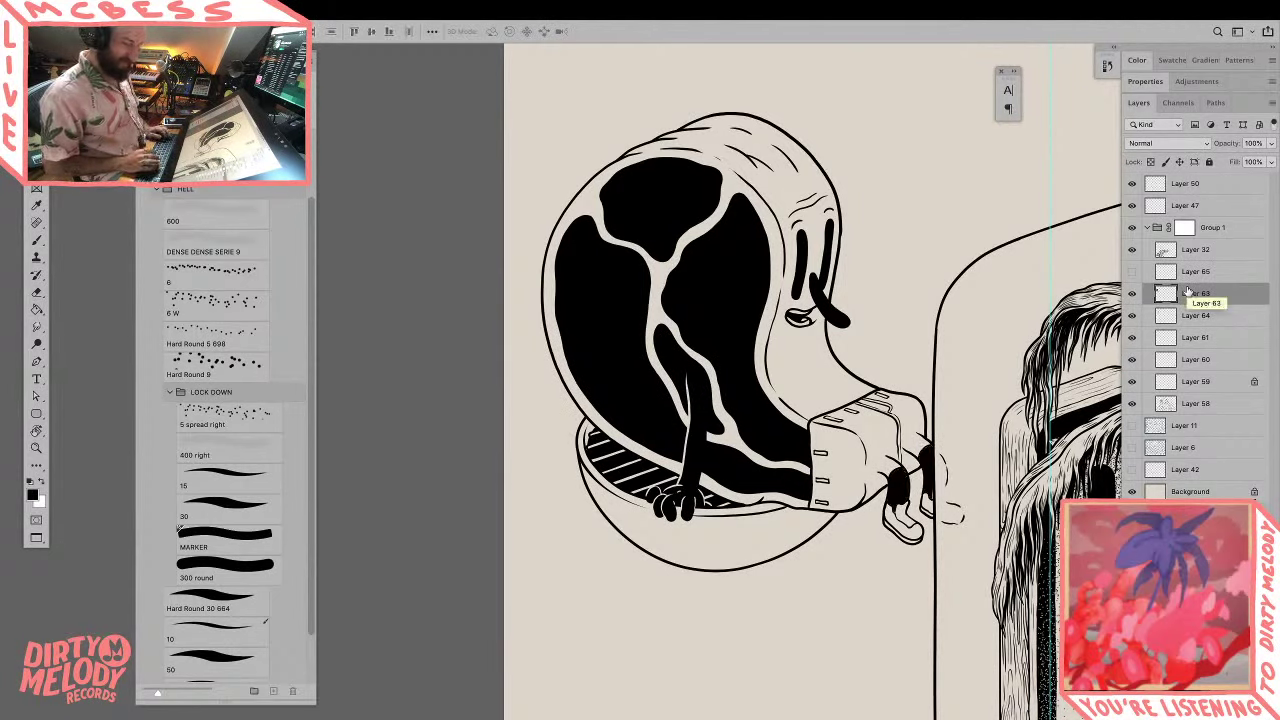
Step: Examine the black fills with the Layer 64 line art hidden, and show the line art again
key(z)
alt+click(958, 525)
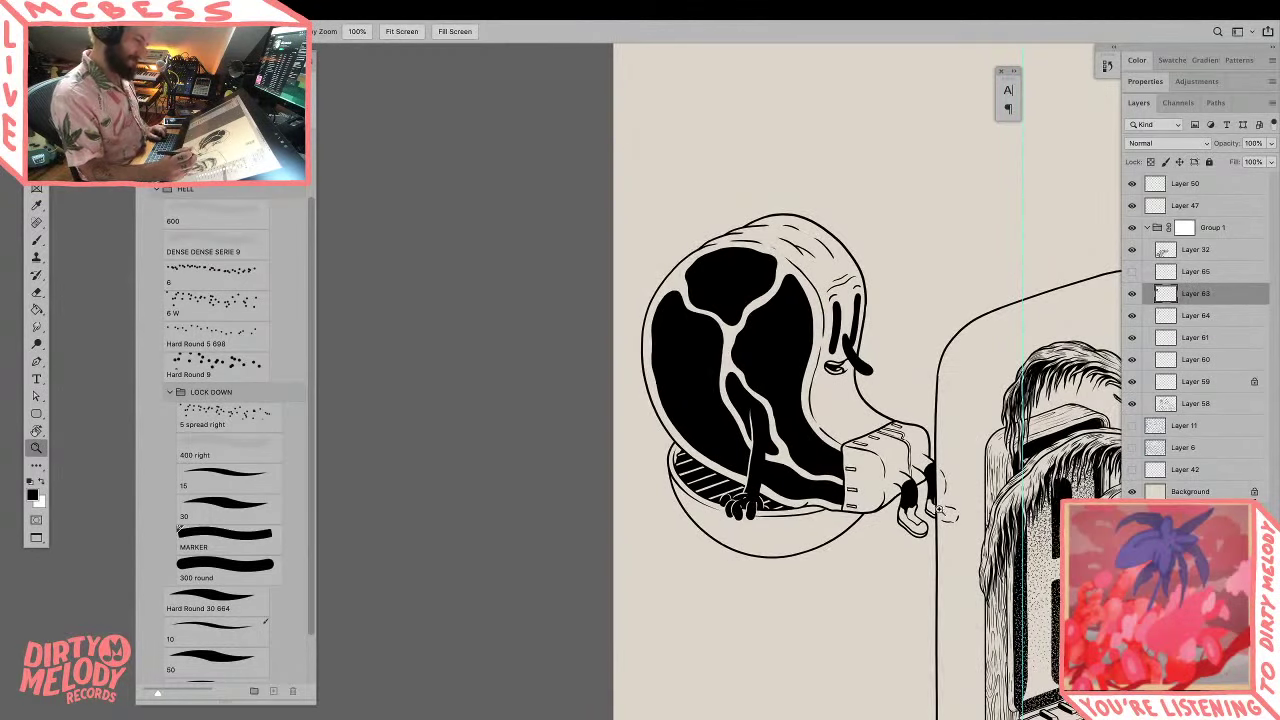
drag(940, 508, 947, 548)
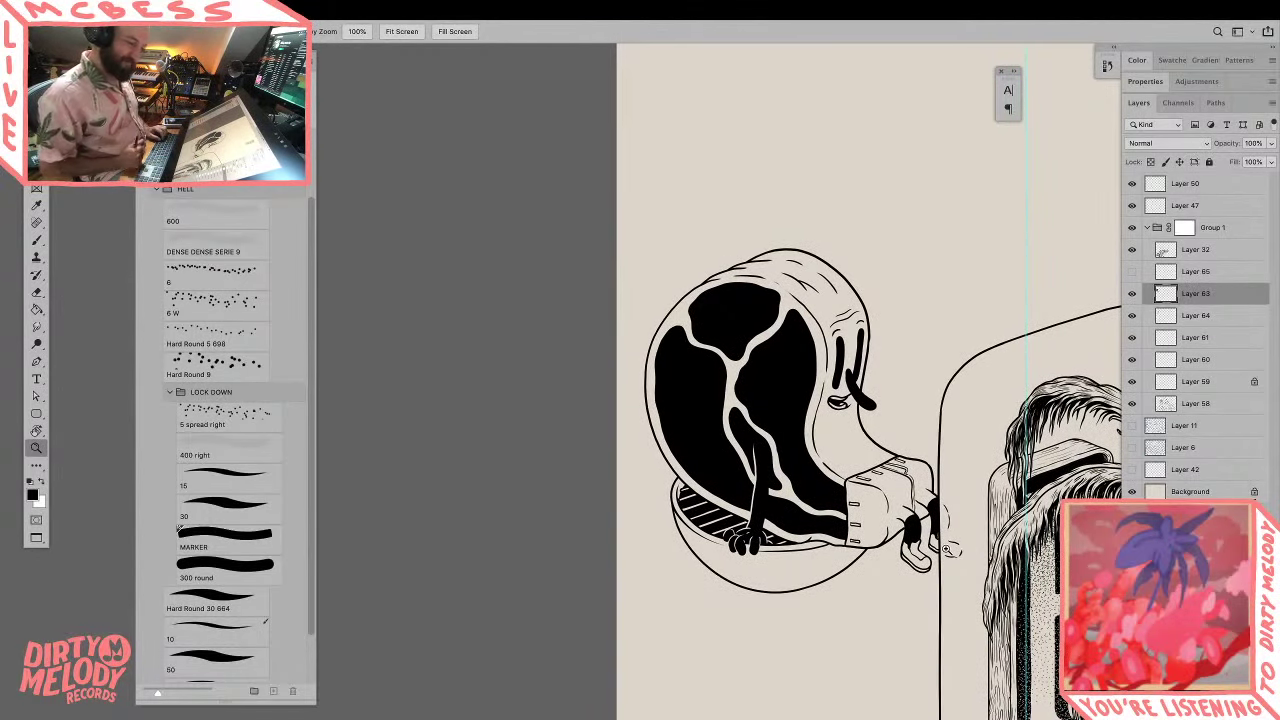
click(1132, 315)
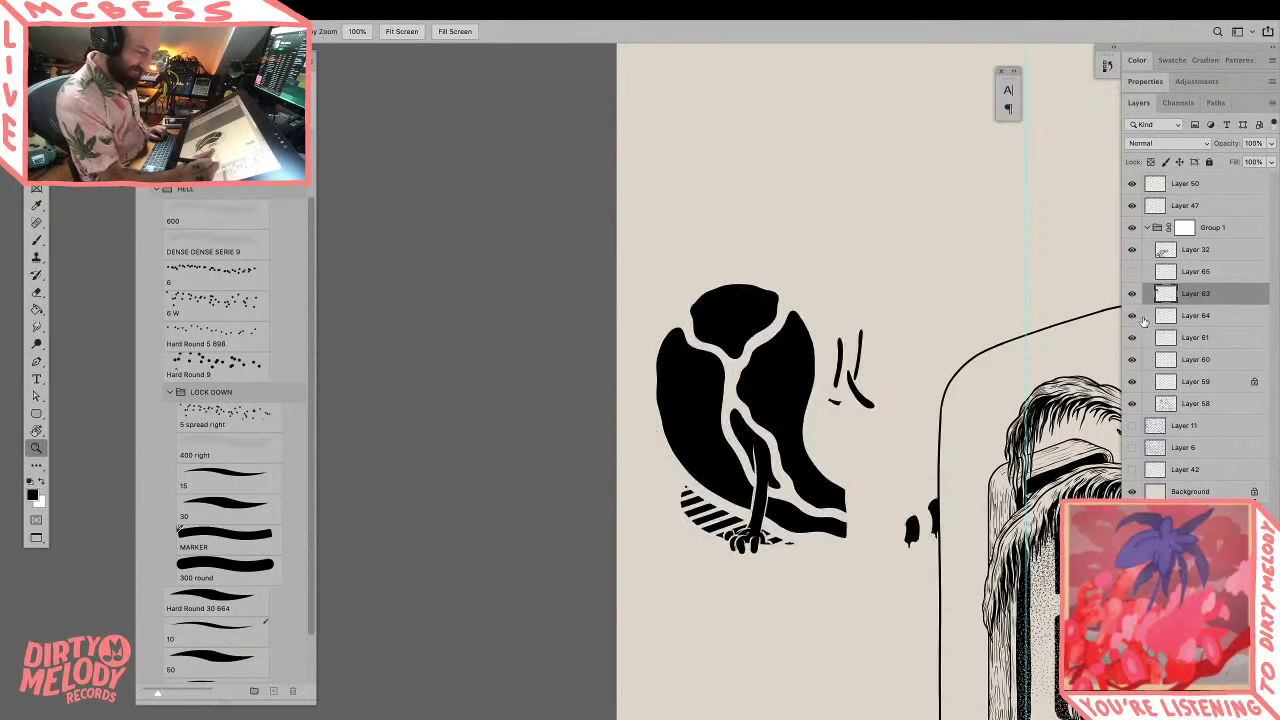
click(1132, 315)
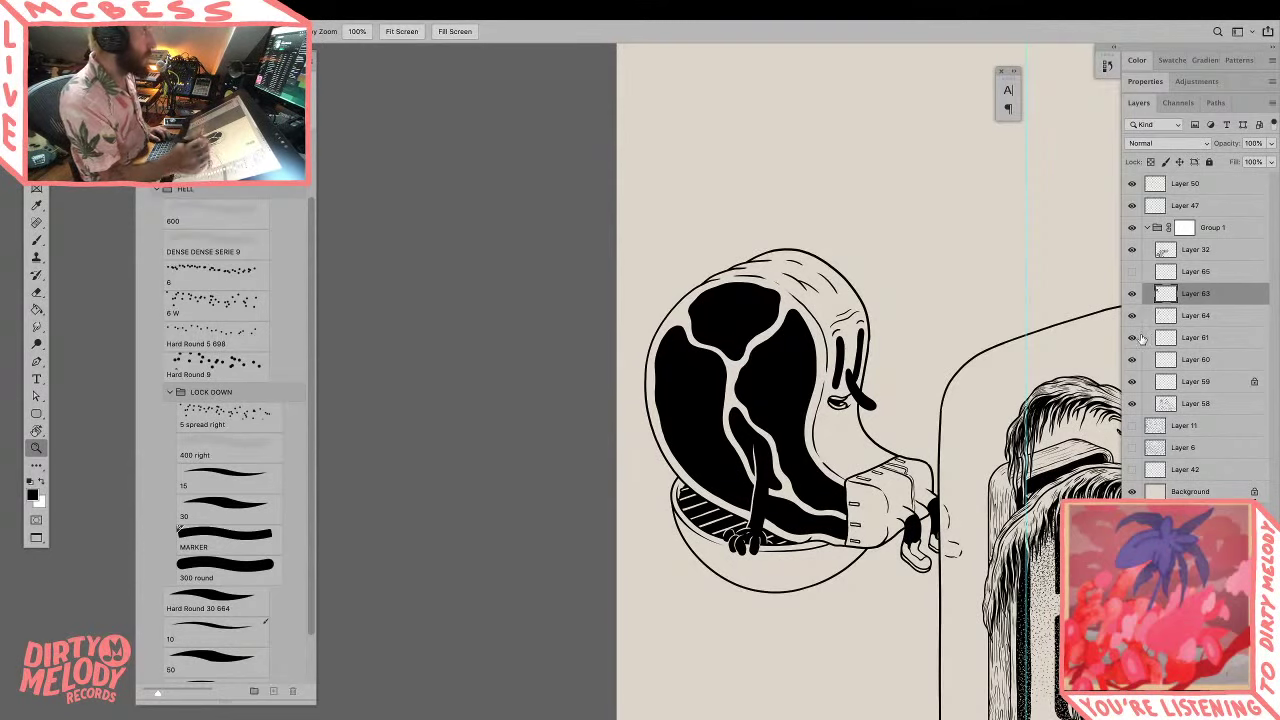
Step: Show the Layer 11 sketch behind the character and check what Layer 61 contains
drag(867, 465, 812, 365)
click(811, 365)
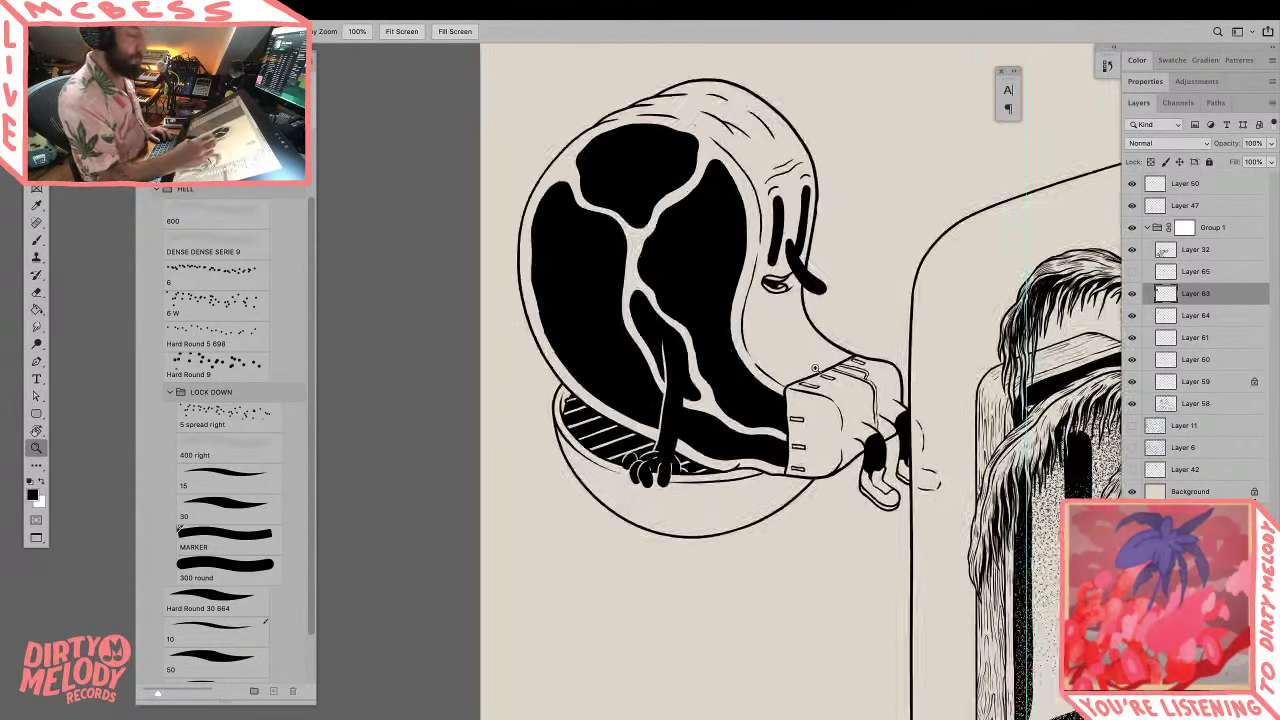
click(811, 365)
click(1131, 428)
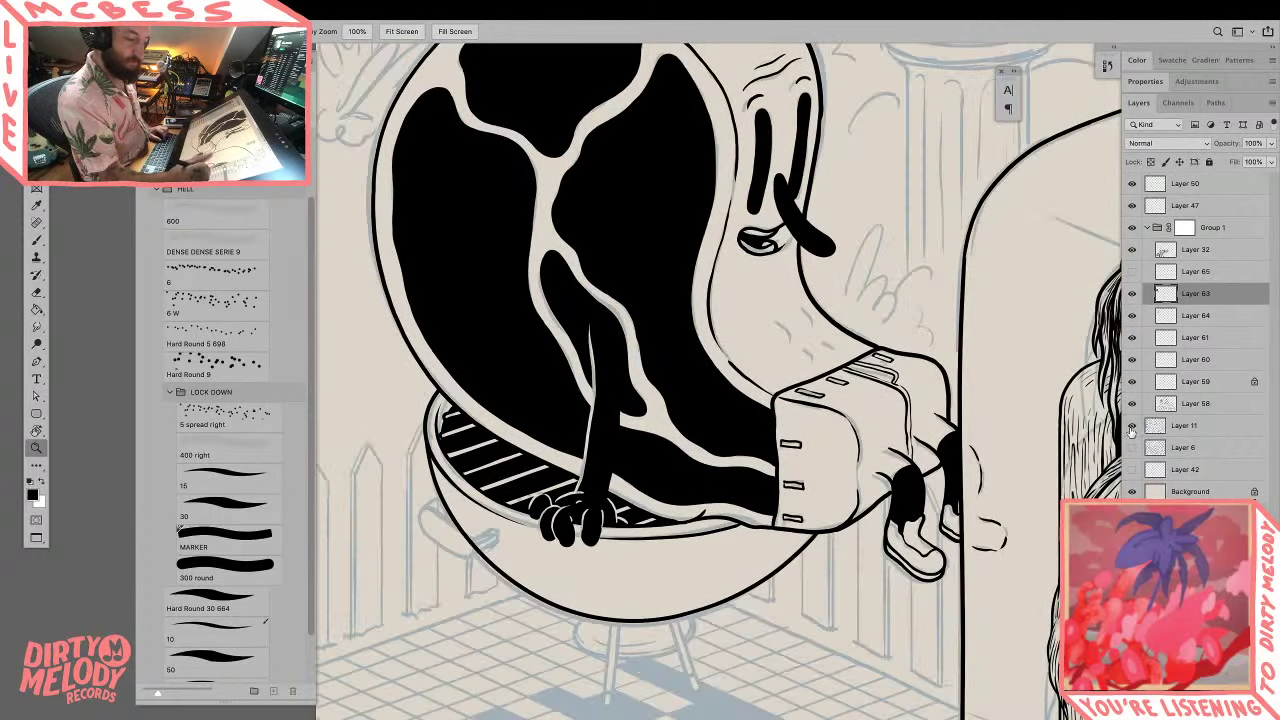
click(1132, 337)
click(1132, 337)
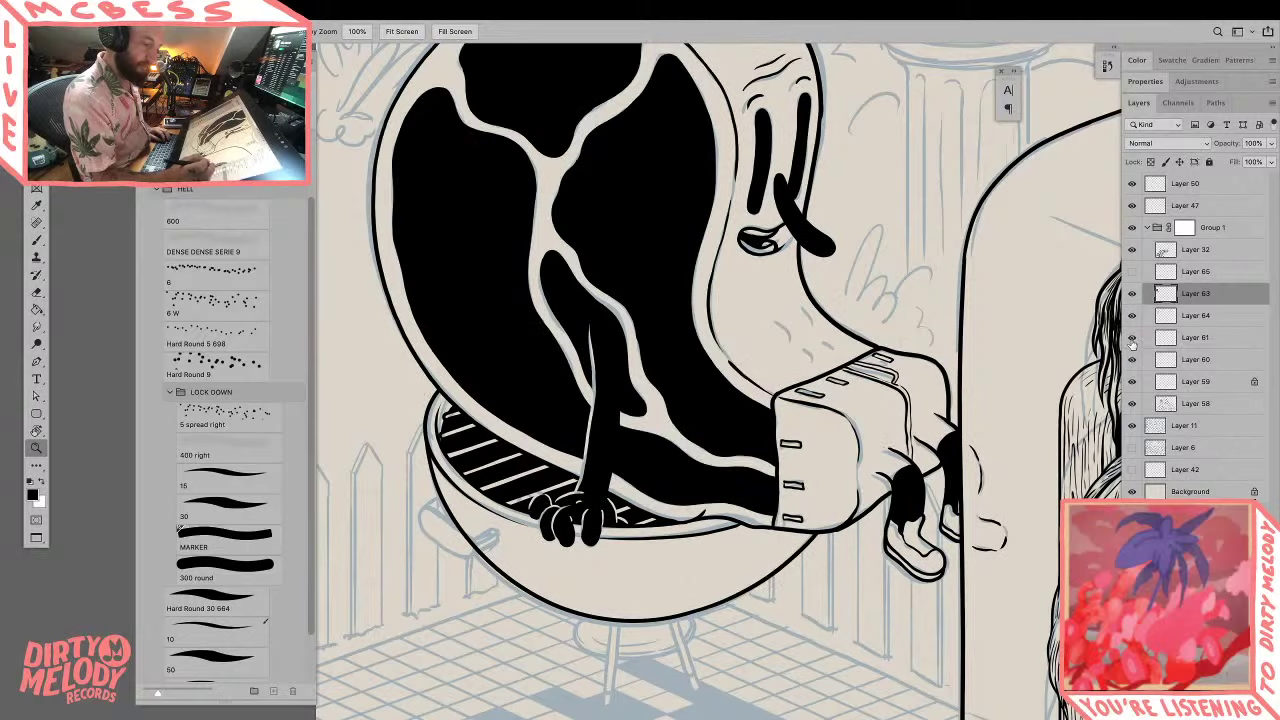
Step: Show the white contour strokes of Layer 65 again and make that layer active
click(1188, 339)
click(1183, 317)
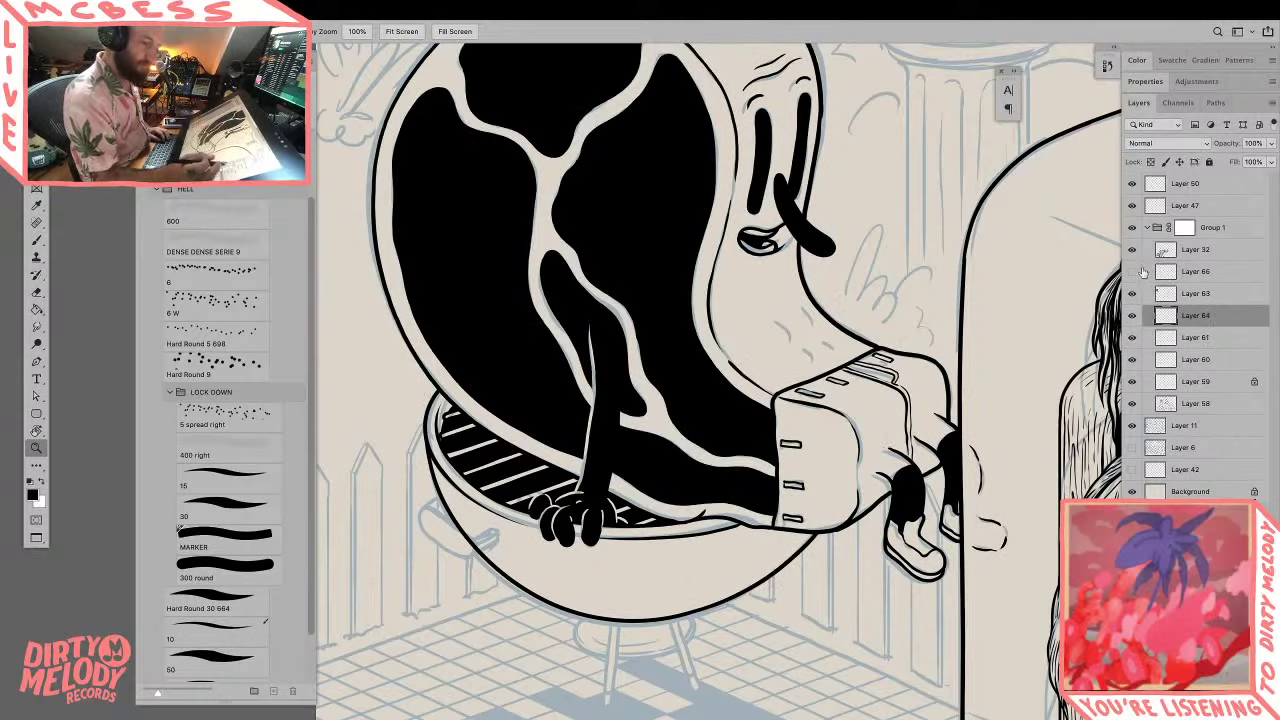
click(1143, 271)
click(1132, 272)
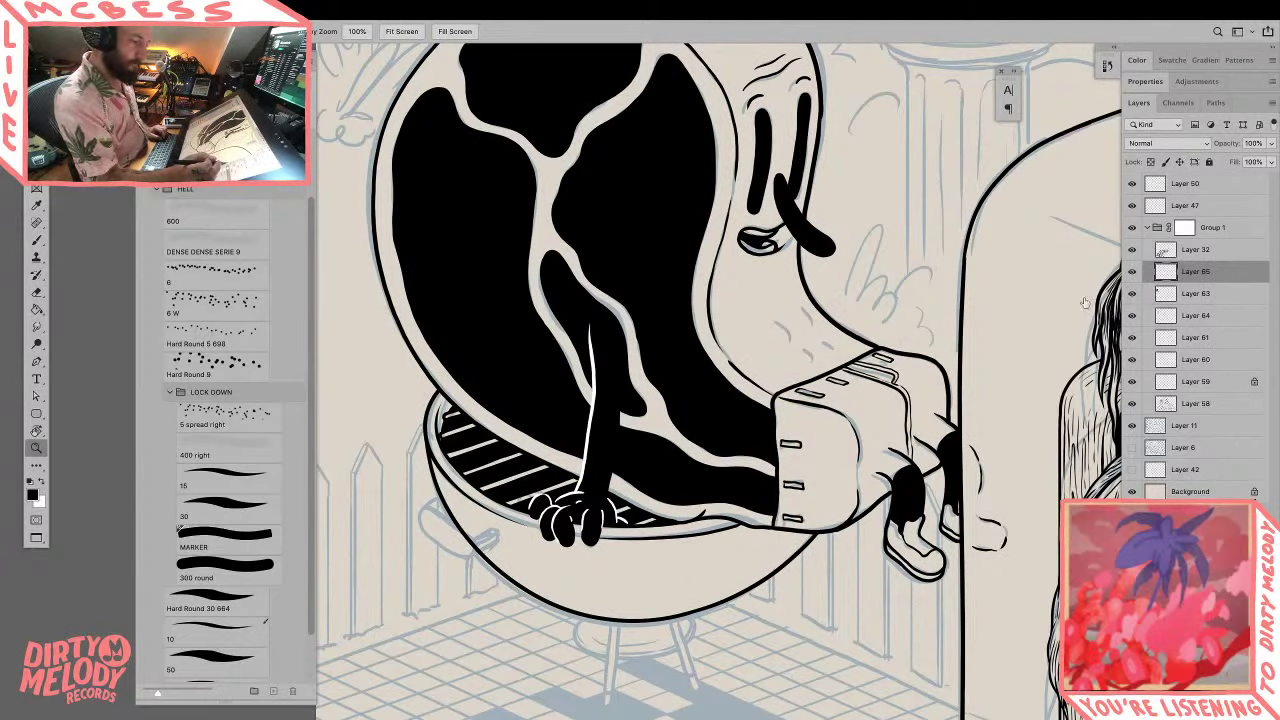
Step: Show the rulers and merge the white contours of Layer 65 down into Layer 63
alt+click(986, 319)
alt+click(986, 319)
drag(986, 320, 910, 352)
key(ctrl+r)
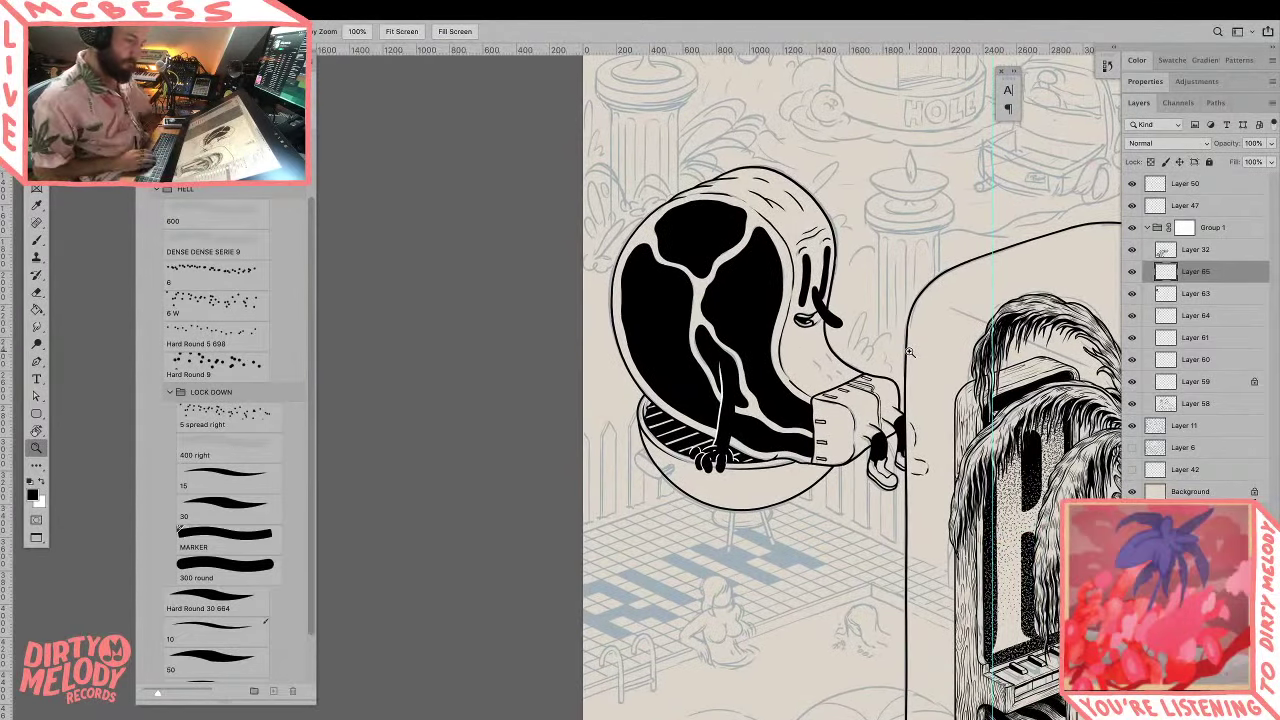
drag(998, 586, 572, 470)
alt+click(760, 511)
alt+click(761, 511)
alt+click(761, 511)
drag(967, 658, 939, 602)
key(ctrl+t)
key(Escape)
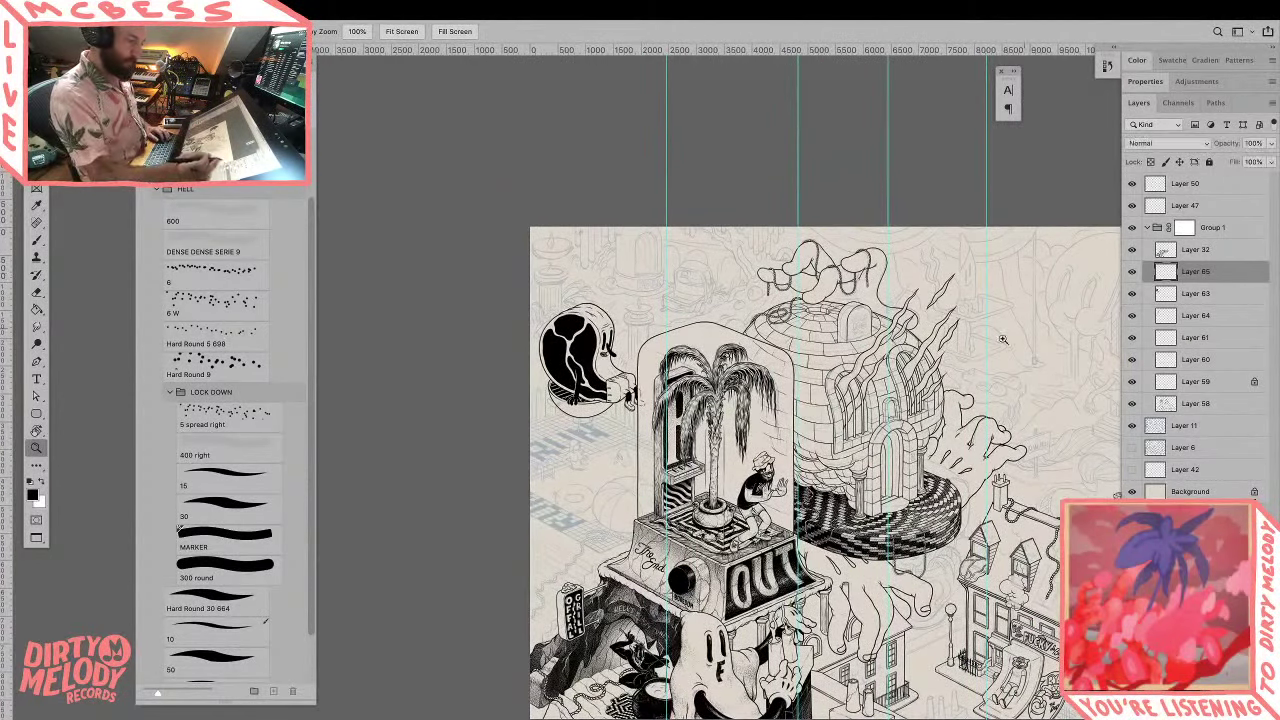
key(ctrl+e)
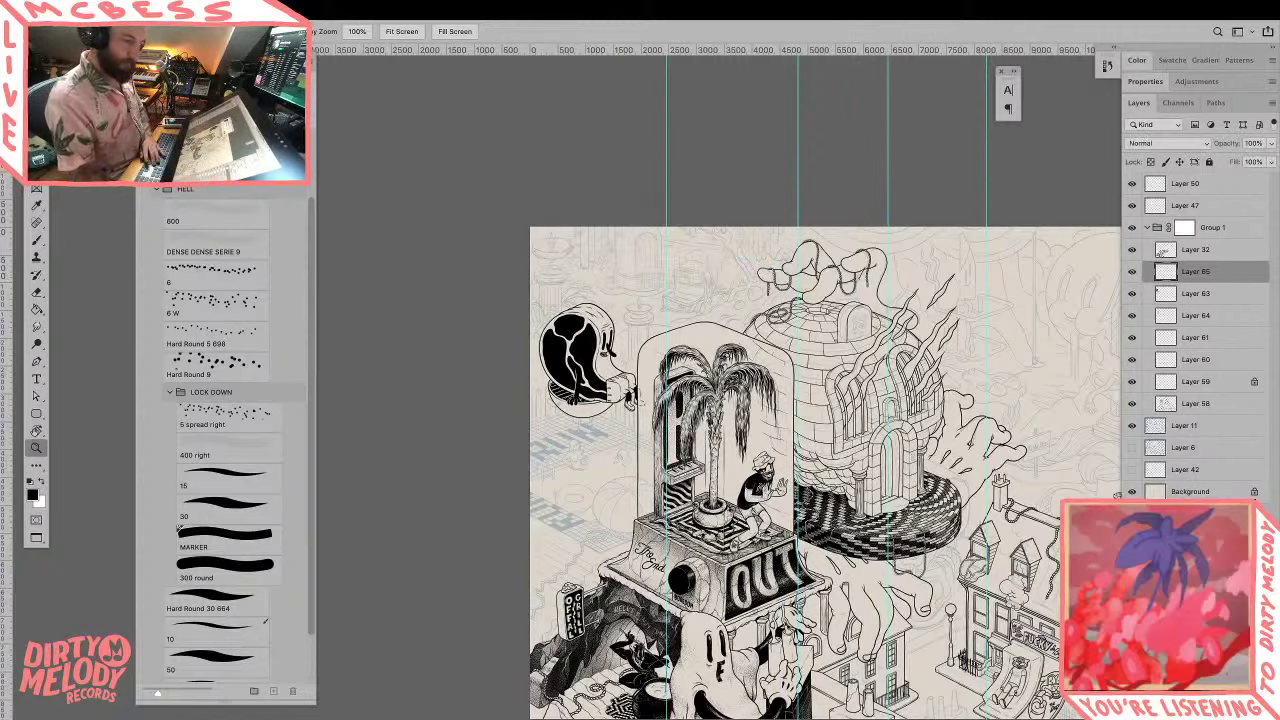
Step: Check the character with Layer 64 toggled off and on, and make that line art layer active
click(604, 362)
click(1133, 294)
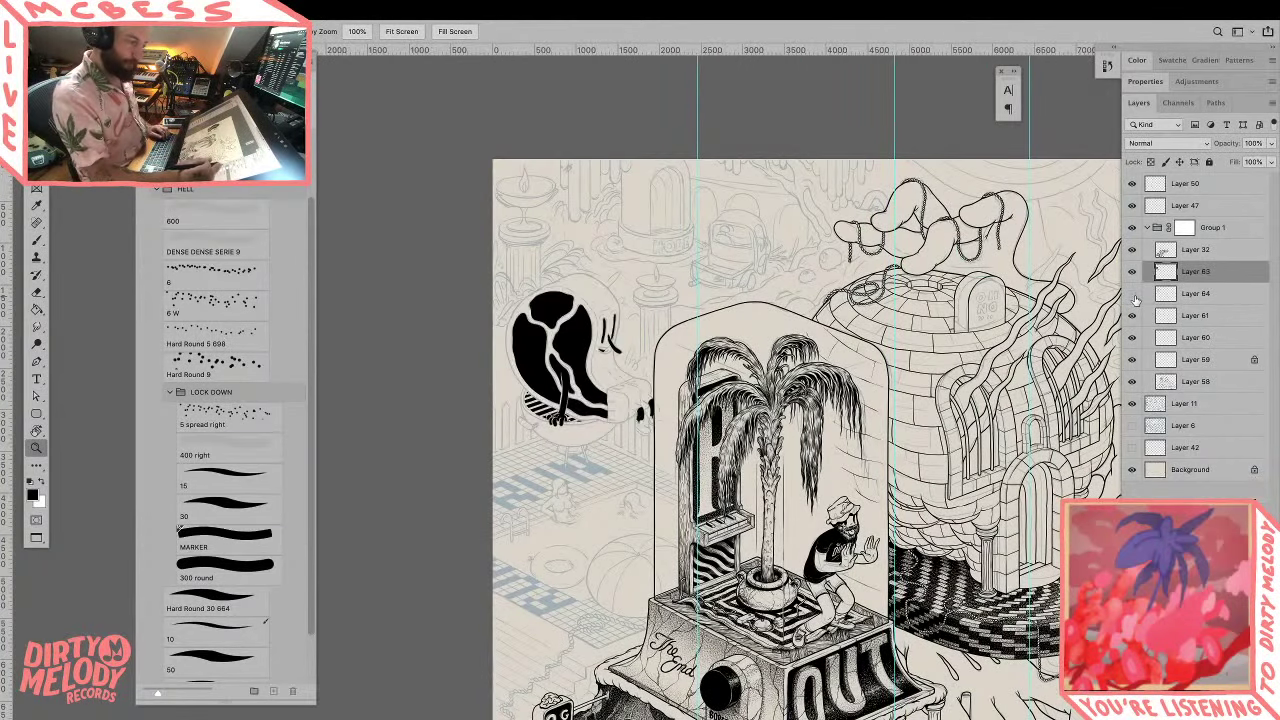
click(1133, 295)
click(604, 376)
click(604, 376)
click(604, 376)
click(604, 376)
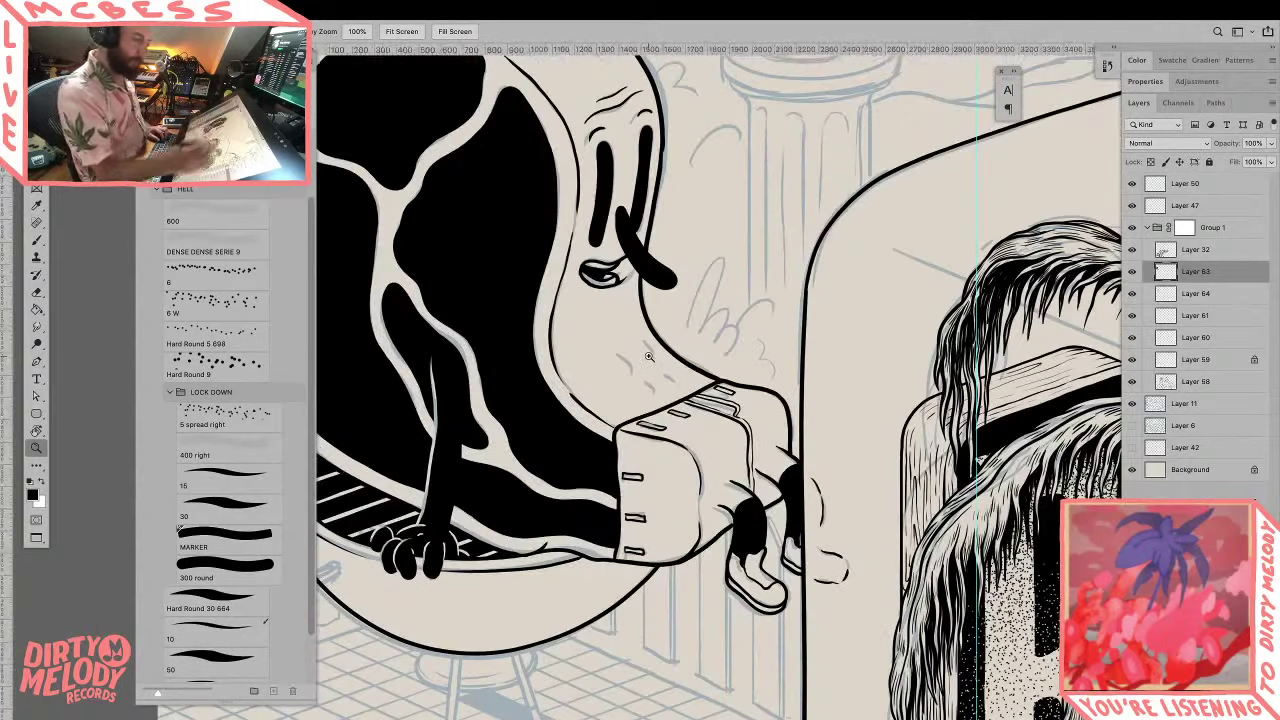
click(1179, 297)
click(1133, 295)
click(1133, 295)
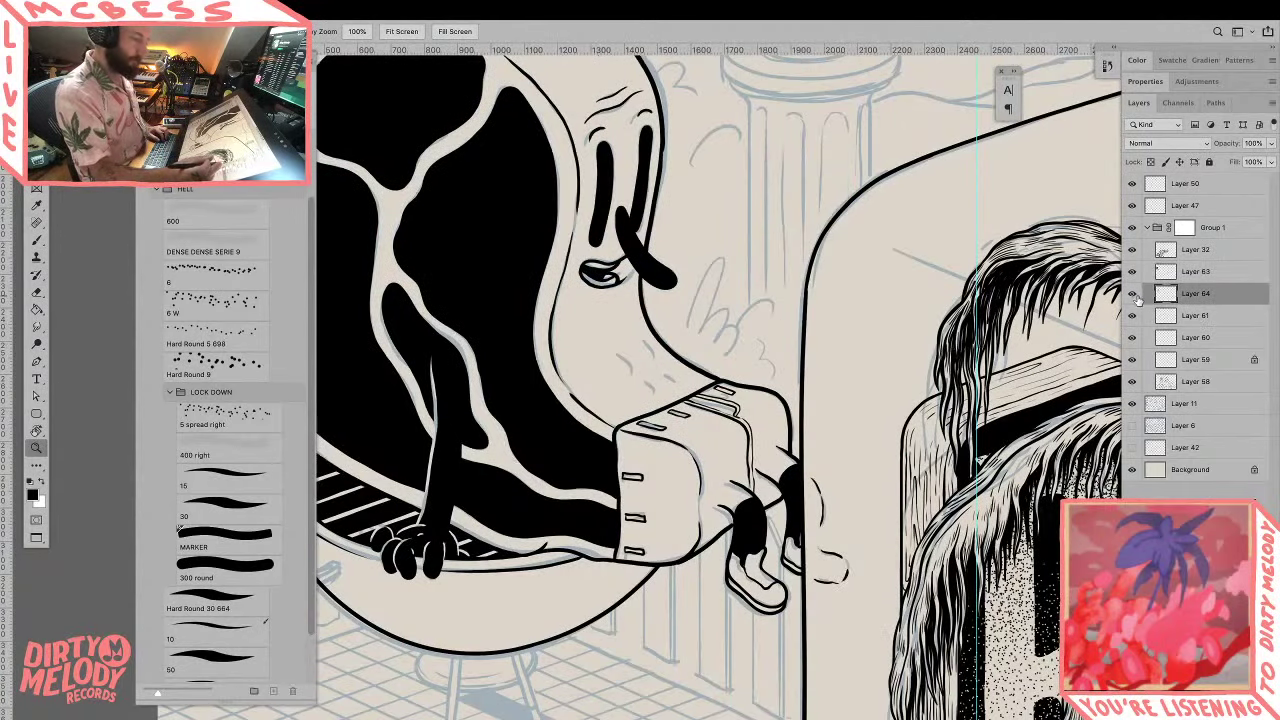
Step: Ink short curved crease marks on the steak's narrow body below the face, just above the stapled cuff
key(b)
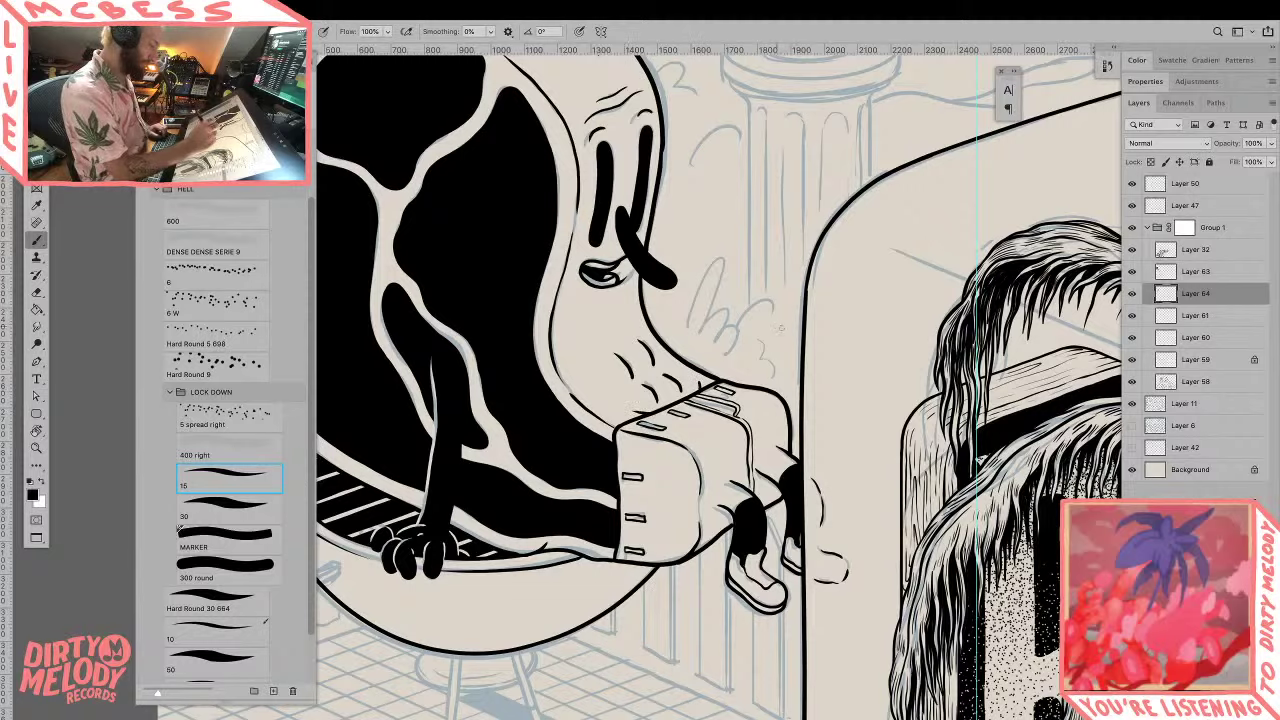
key(z)
alt+click(780, 328)
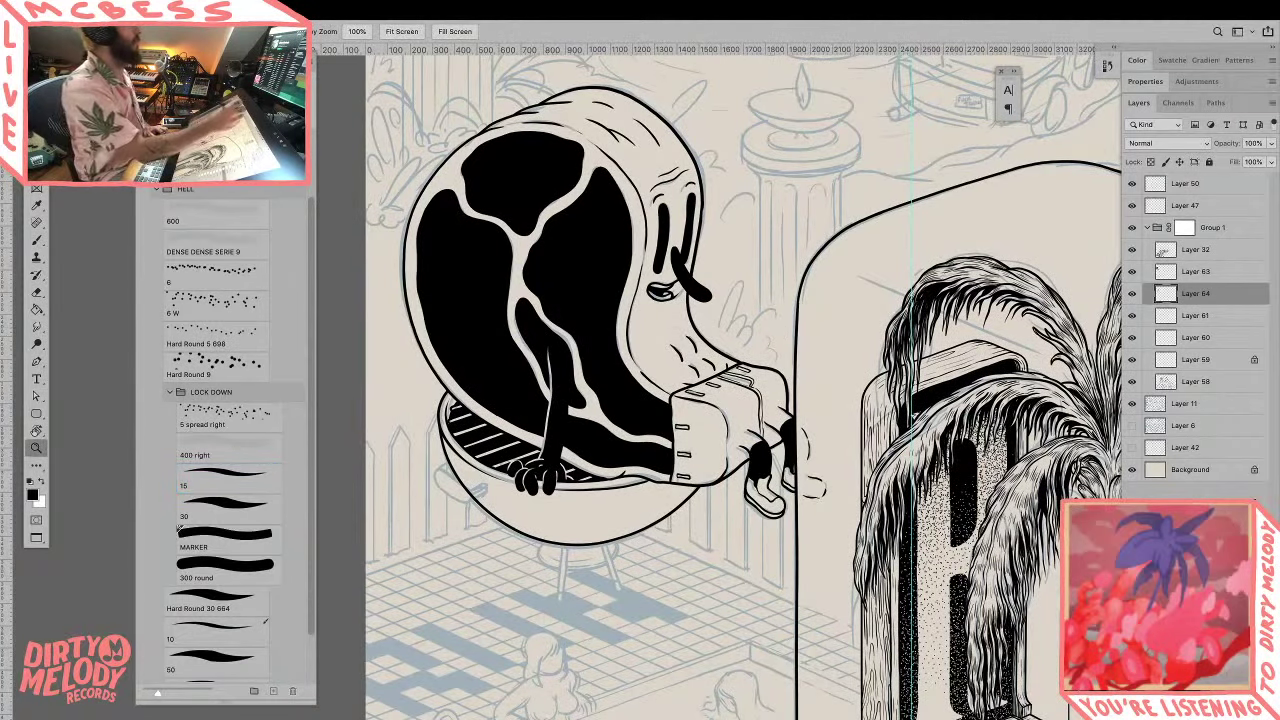
Step: Review the whole character with the interface hidden, and check Layer 64 by toggling its visibility
key(Tab)
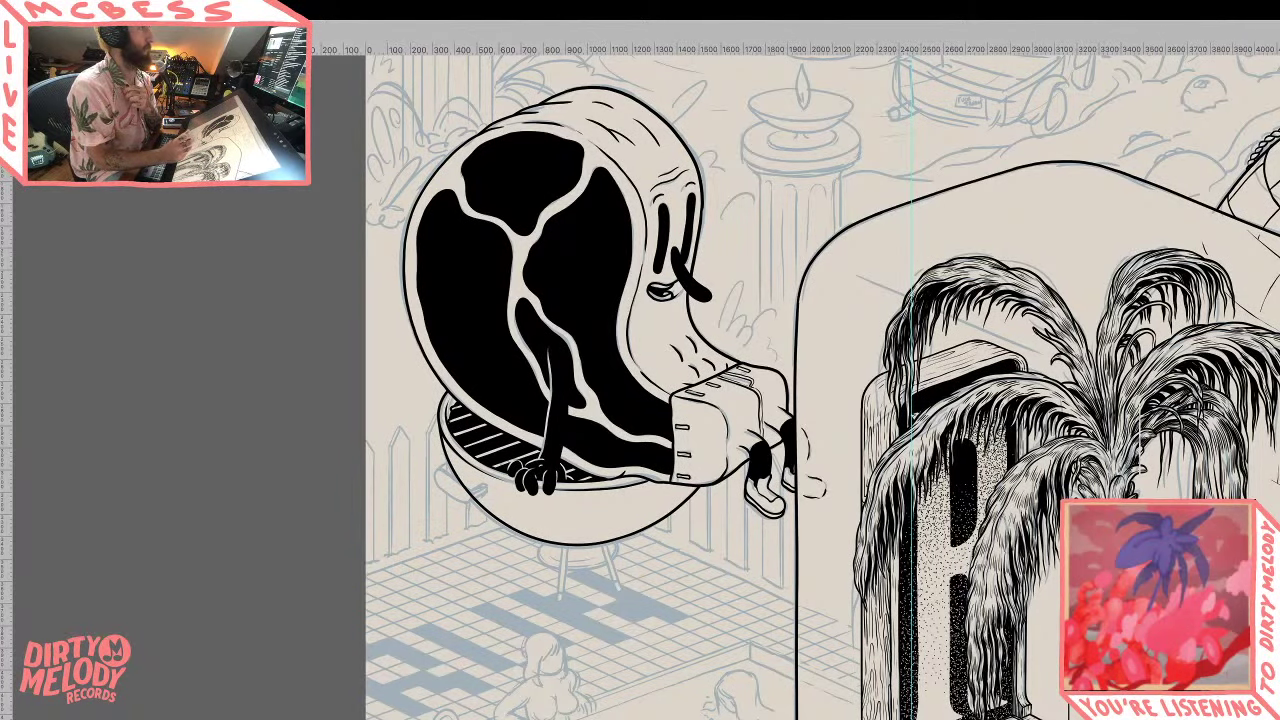
key(Tab)
drag(738, 620, 786, 596)
click(1132, 297)
click(1132, 297)
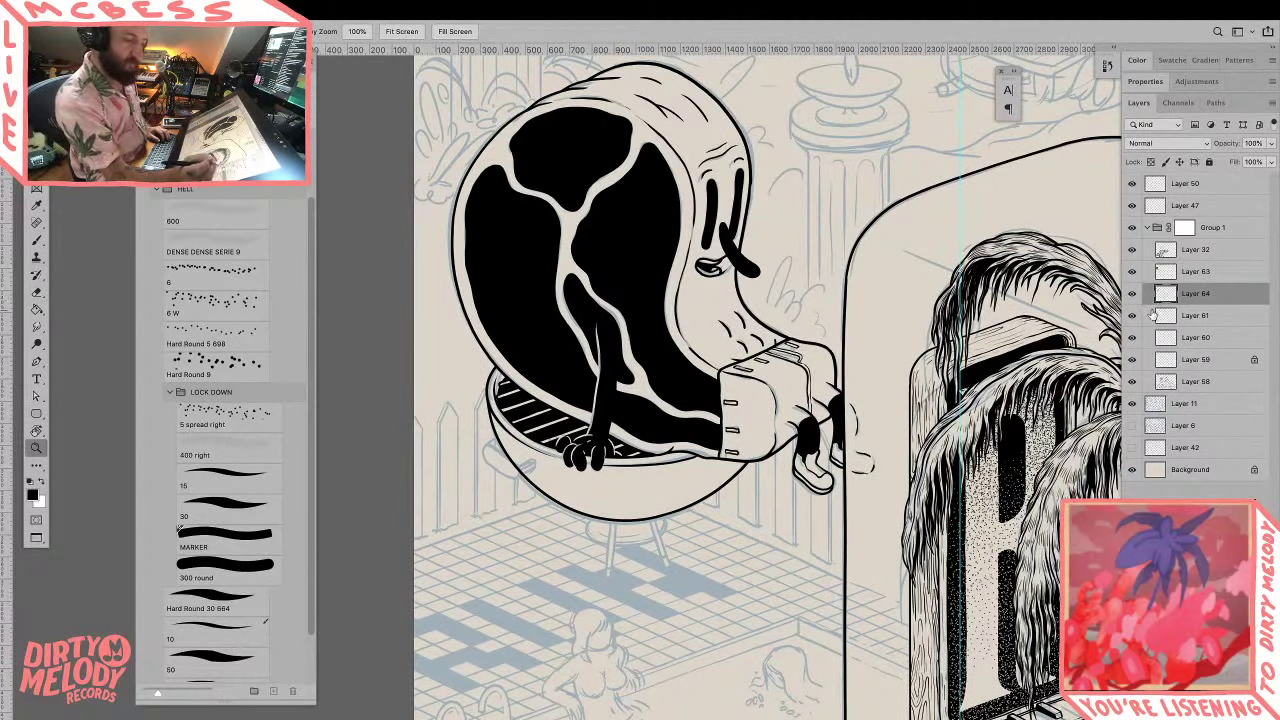
Step: Create a new layer above Layer 64 and ink the rounded outline of the handle on the pot's left side, cleaning up its upper end
key(super+shift+n)
key(Return)
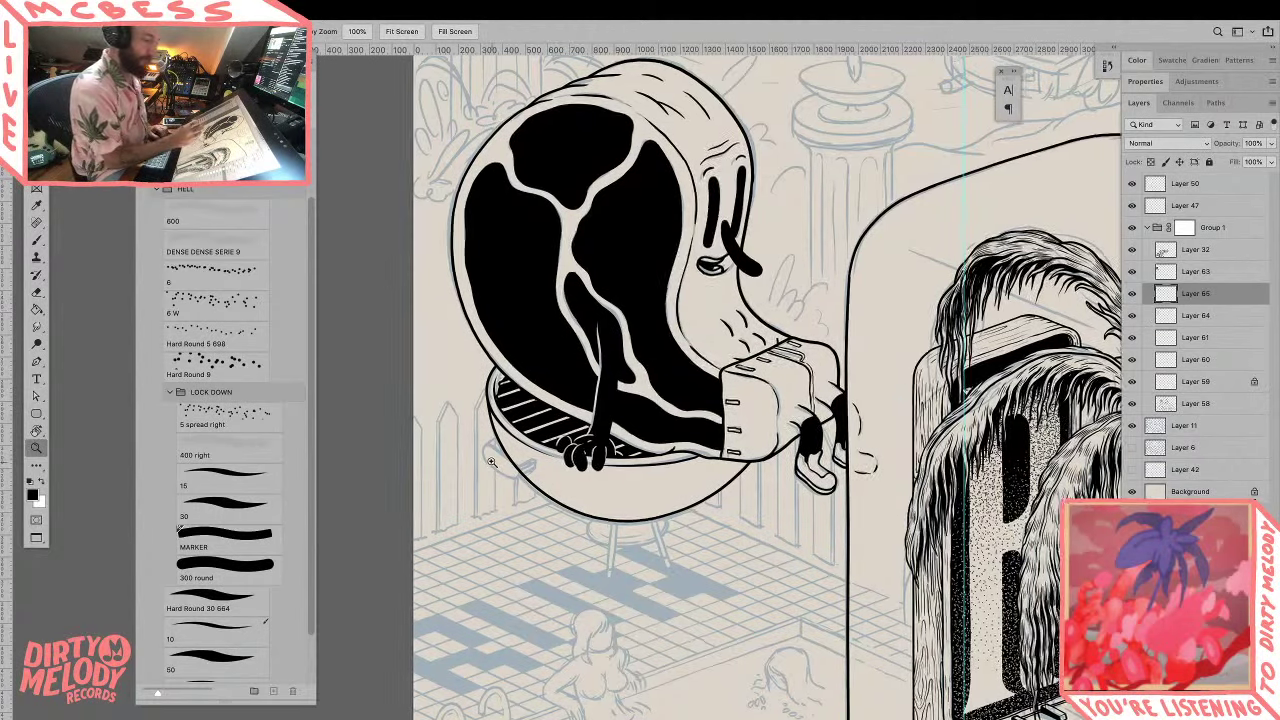
click(492, 462)
key(b)
mouse_move(440, 405)
mouse_down()
mouse_move(535, 523)
mouse_move(602, 534)
mouse_move(618, 502)
mouse_move(608, 477)
mouse_move(472, 386)
mouse_up()
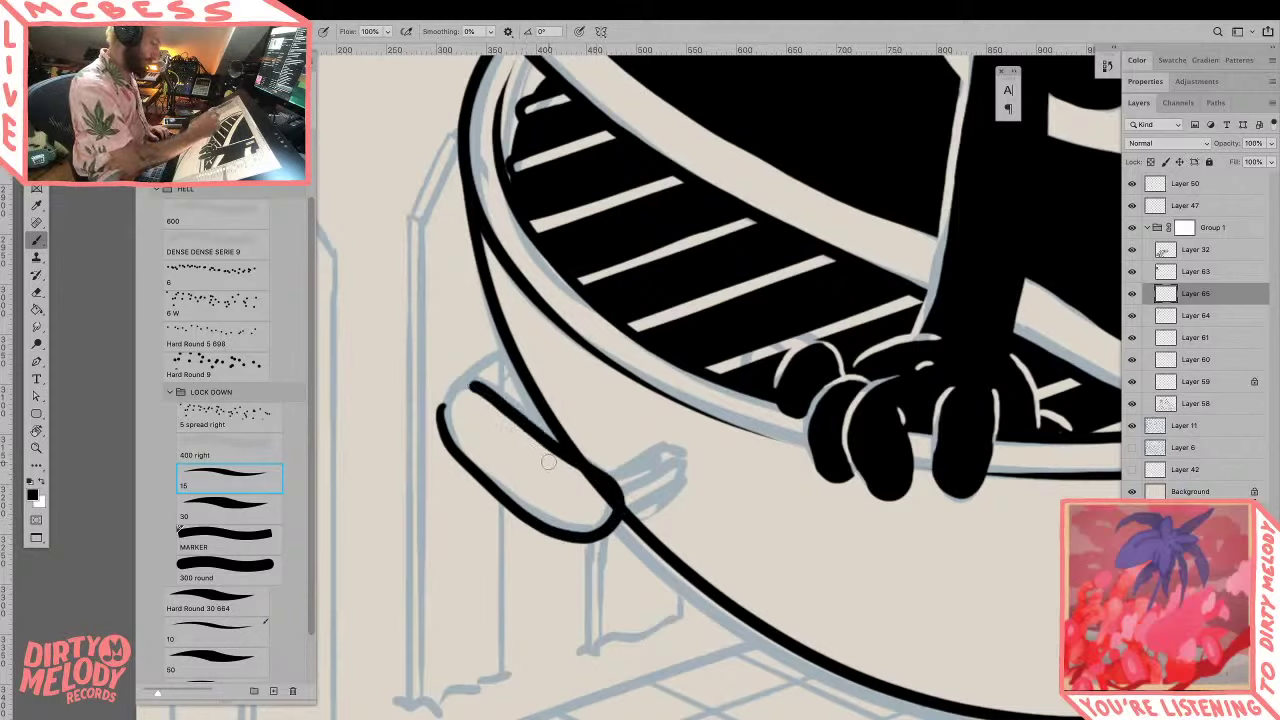
key(e)
drag(486, 394, 470, 377)
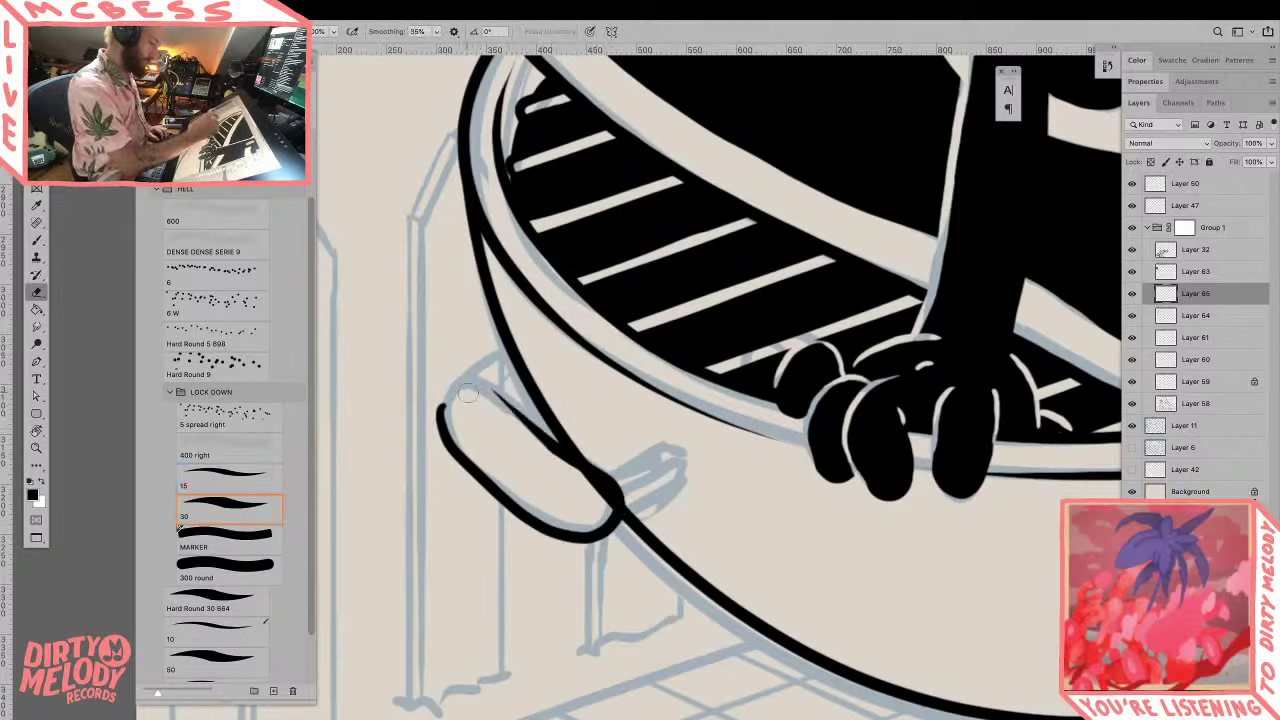
key(b)
mouse_move(440, 435)
mouse_down()
mouse_move(460, 378)
mouse_move(498, 393)
mouse_move(588, 472)
mouse_up()
Step: Ink the two short rounded brackets that attach the handle to the side of the barbecue pot
drag(470, 380, 544, 345)
key(ctrl+z)
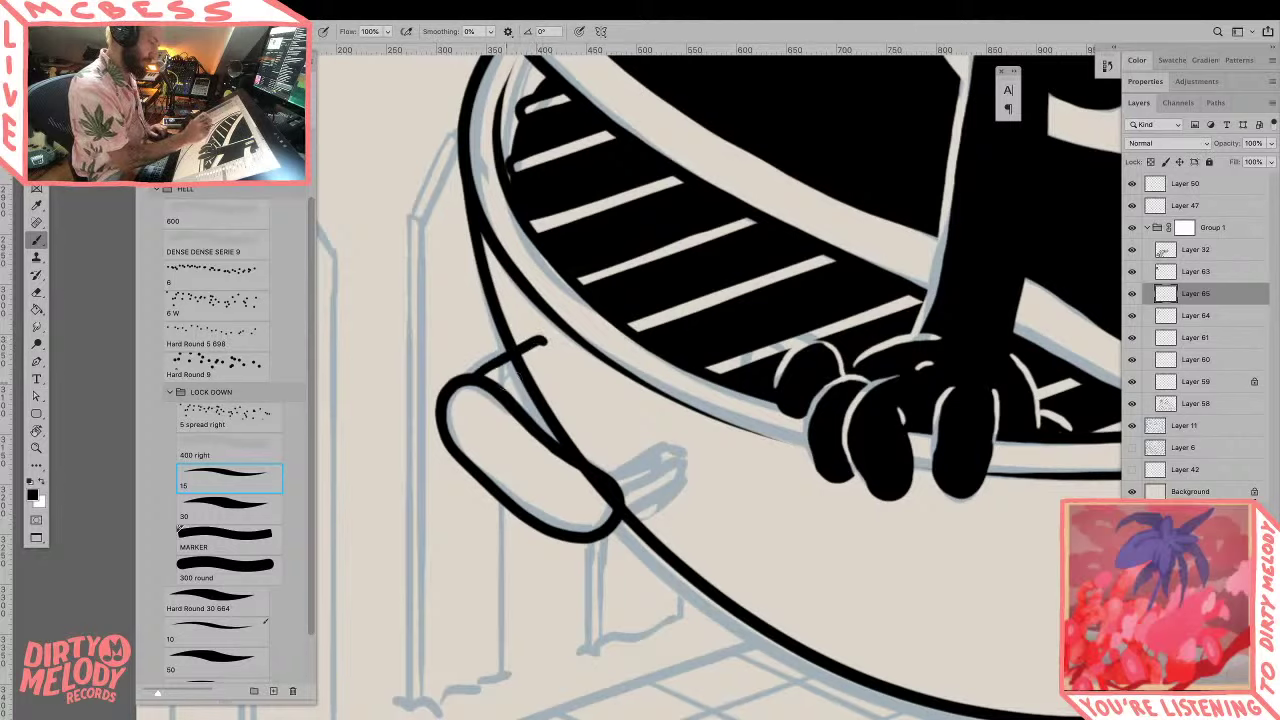
drag(502, 387, 548, 357)
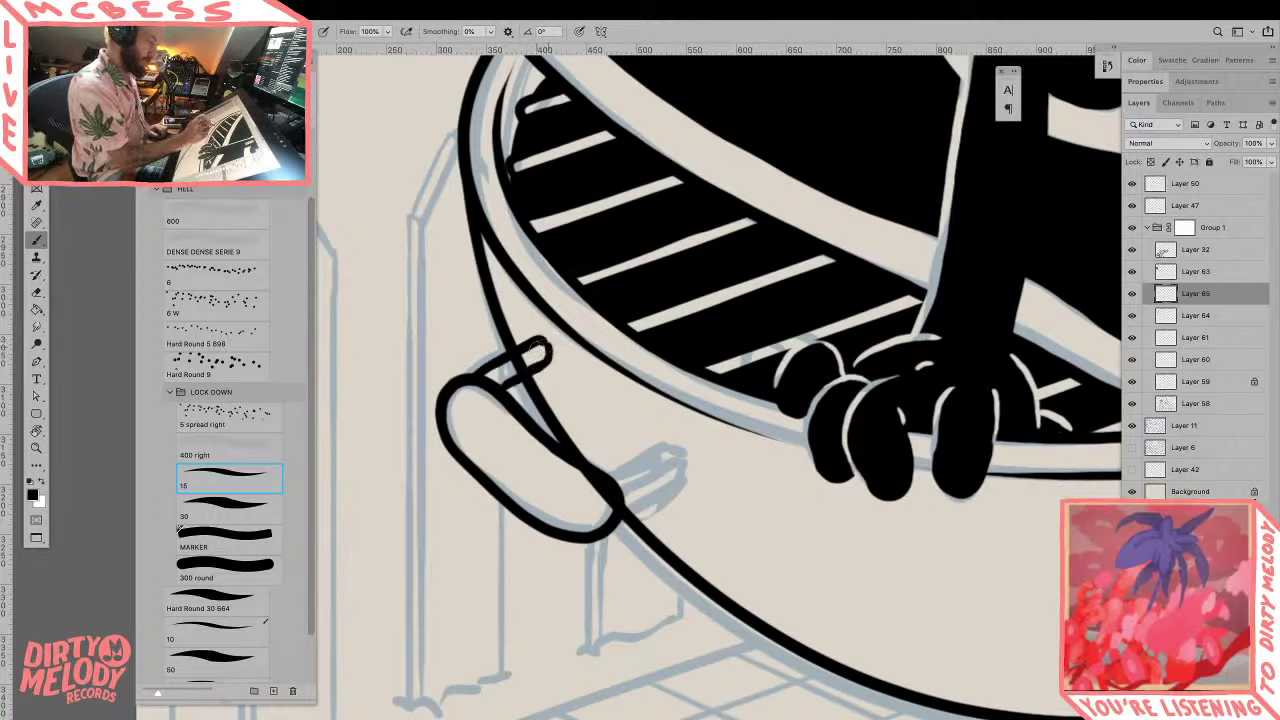
drag(486, 388, 552, 344)
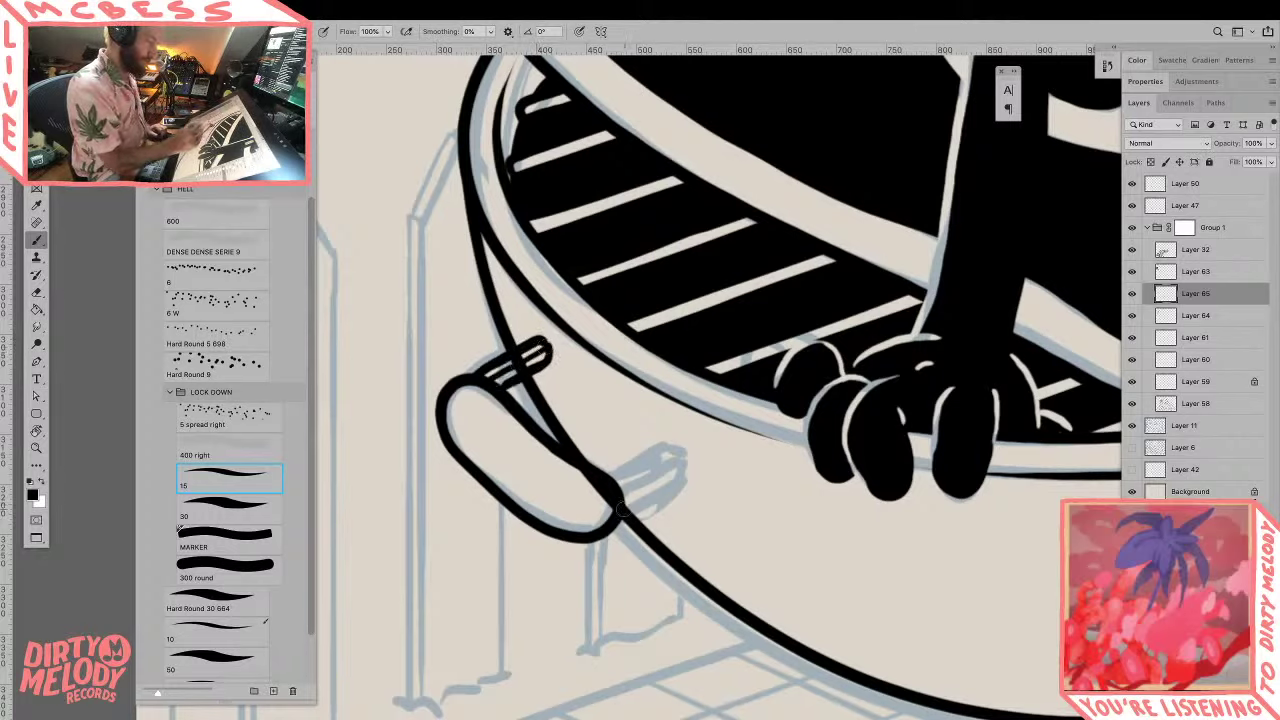
drag(618, 512, 688, 456)
drag(616, 486, 684, 452)
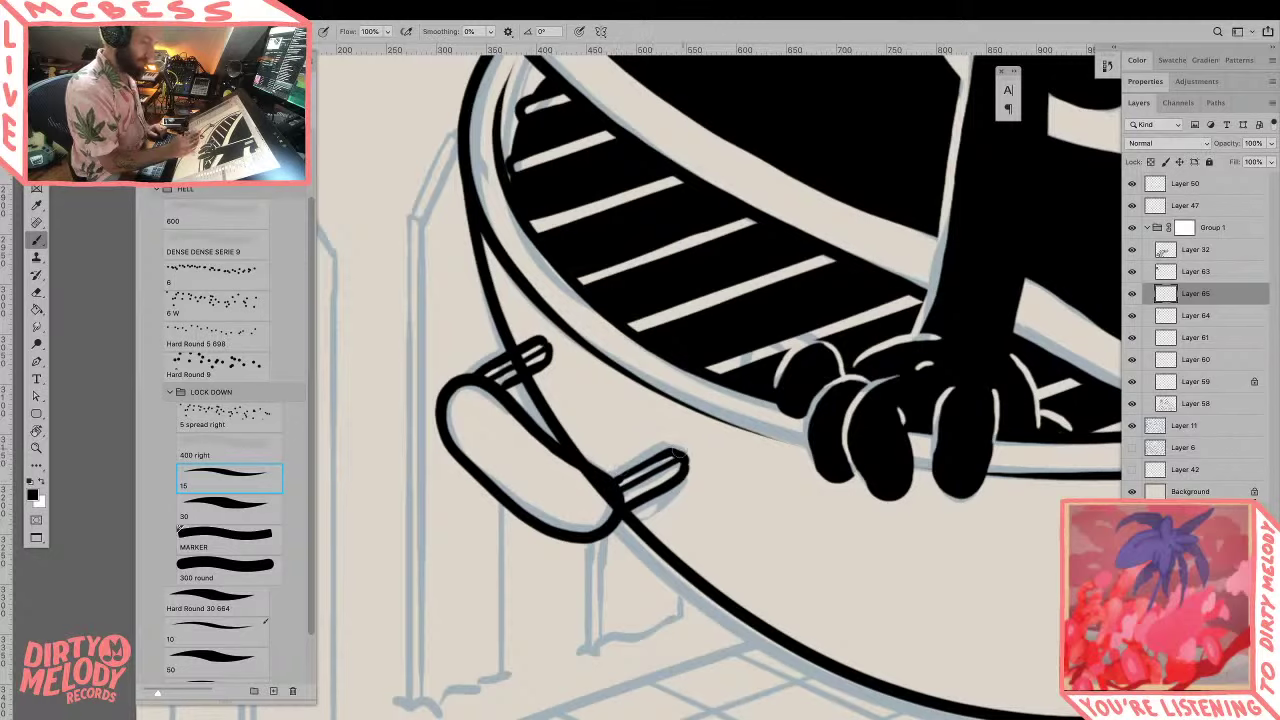
Step: Erase the pot contour on Layer 64 where it runs through the handle and its brackets
key(z)
click(1152, 316)
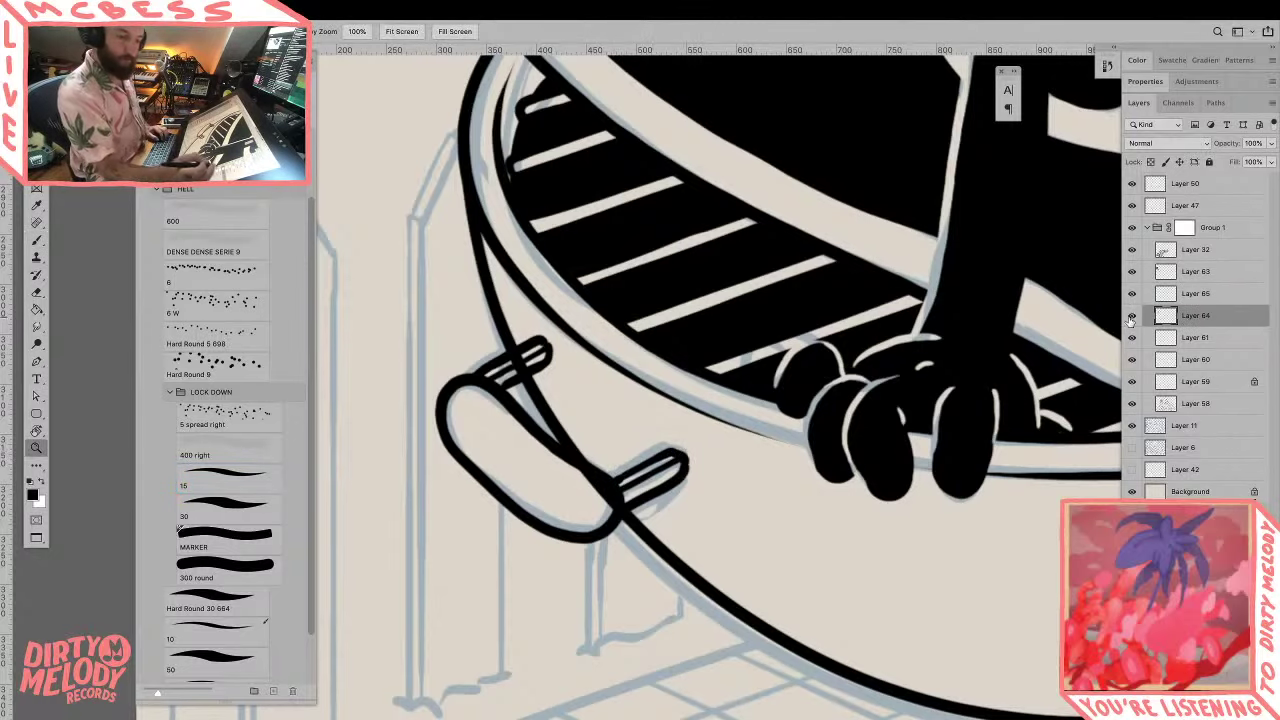
key(e)
drag(620, 510, 580, 463)
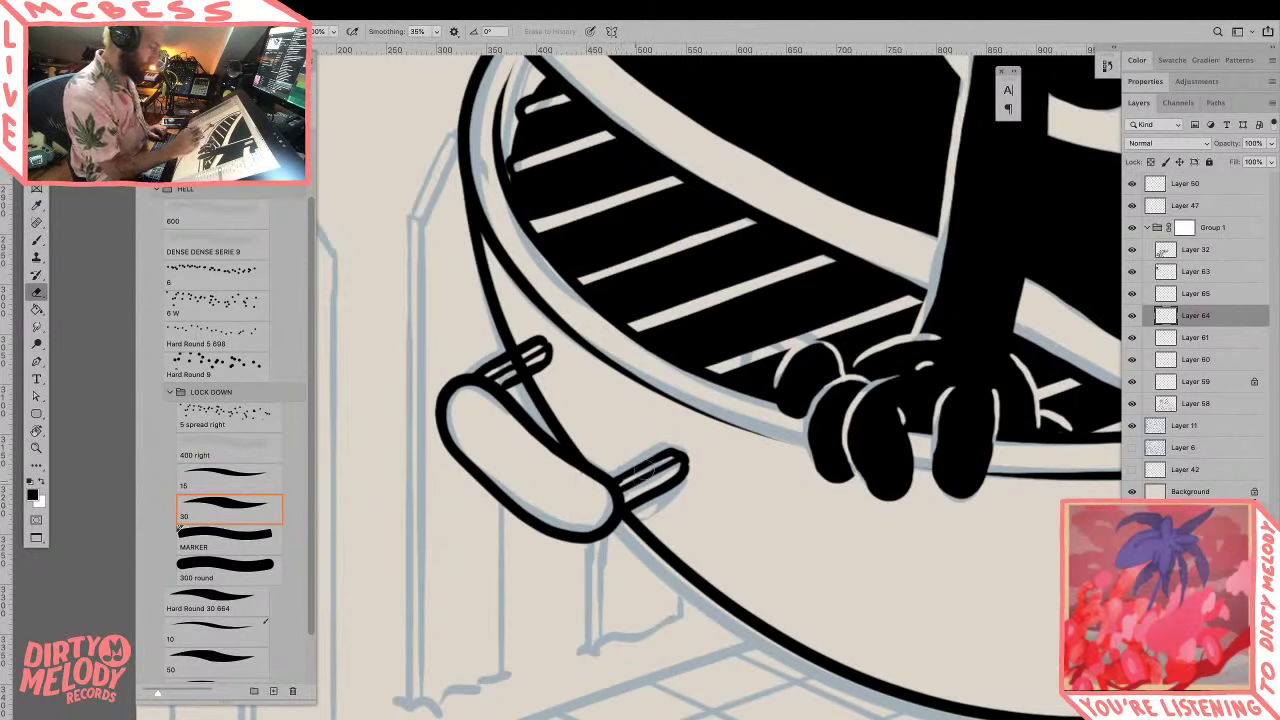
drag(521, 361, 510, 367)
Step: Check the line art layers by toggling visibility and merge the handle drawing of Layer 65 down into Layer 64
key(z)
alt+click(823, 508)
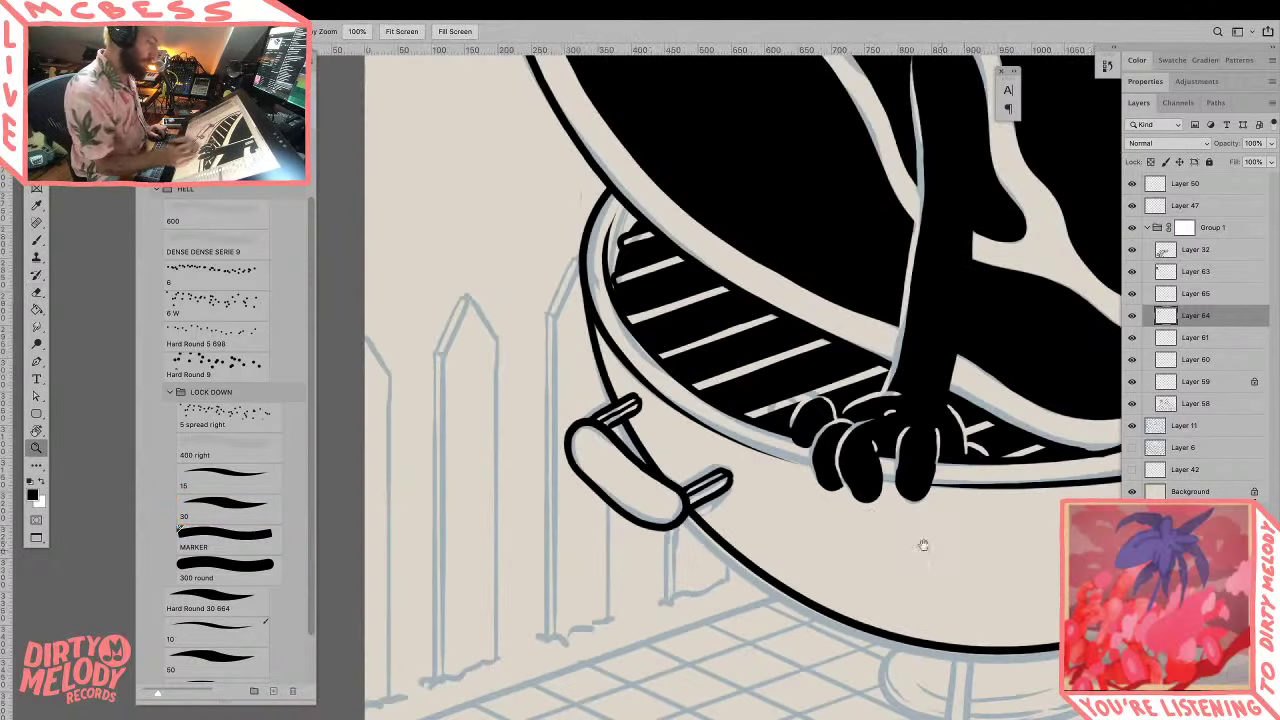
drag(1046, 590, 632, 565)
alt+click(780, 552)
drag(885, 557, 1050, 390)
click(1053, 389)
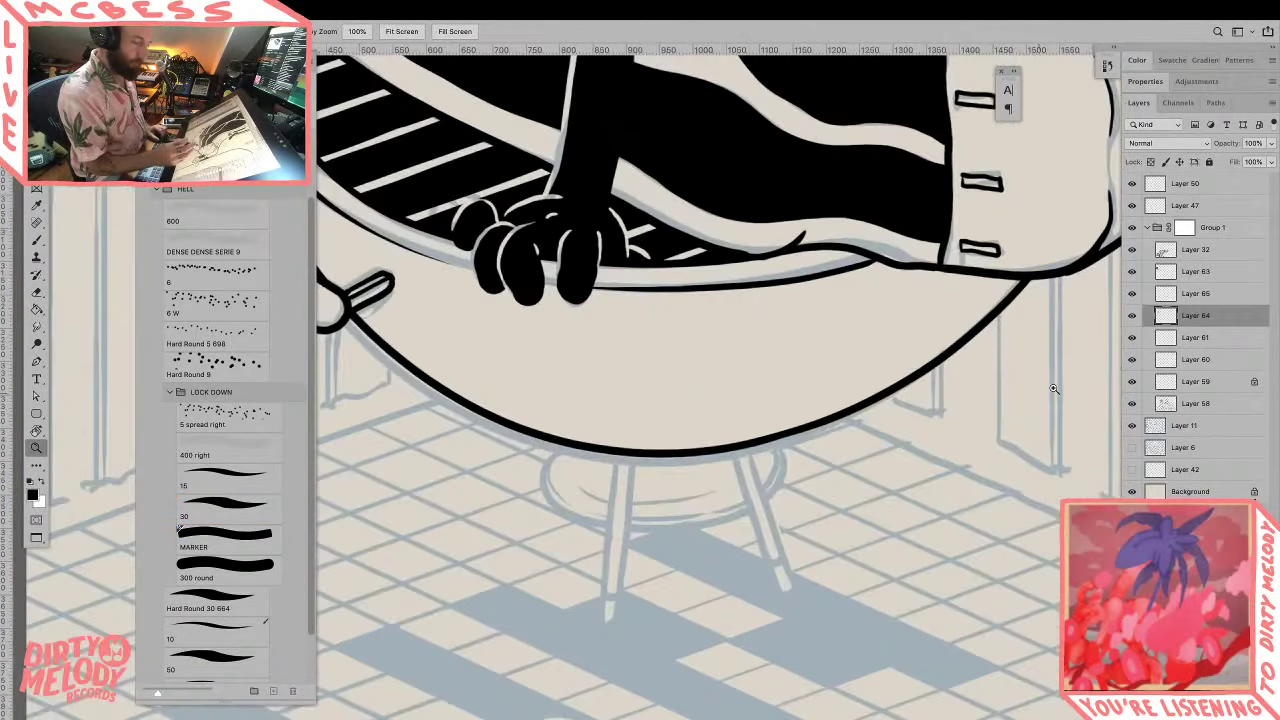
click(1135, 315)
key(super+z)
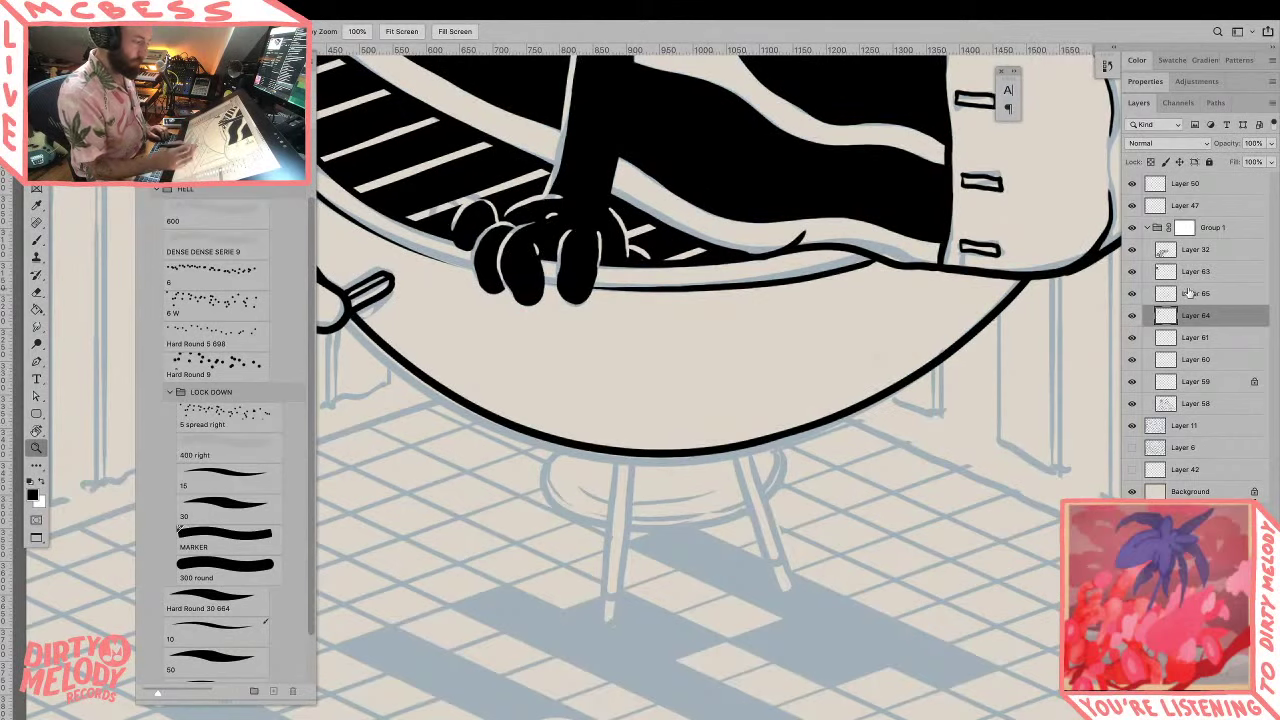
click(1191, 294)
click(1134, 297)
key(Delete)
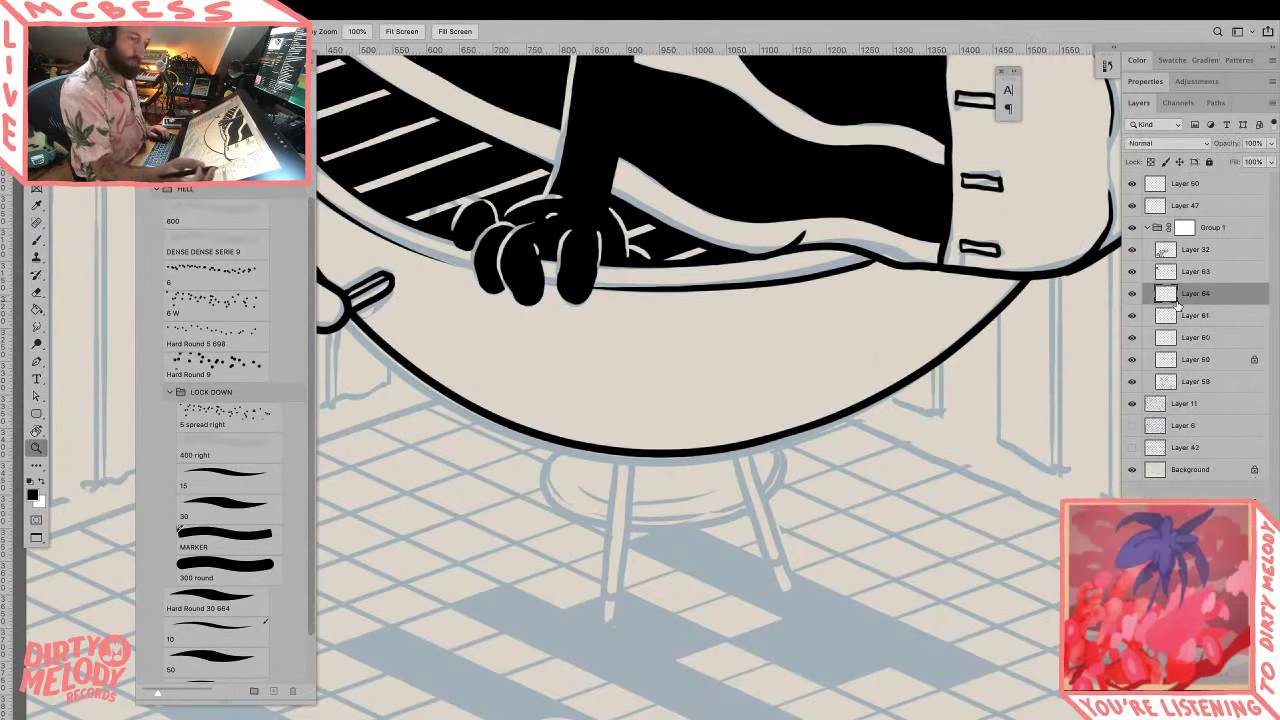
Step: Create a new layer above Layer 64 and ink the outer edge of the barbecue's left leg from the pot's underside to the floor
key(ctrl+shift+n)
key(Return)
key(b)
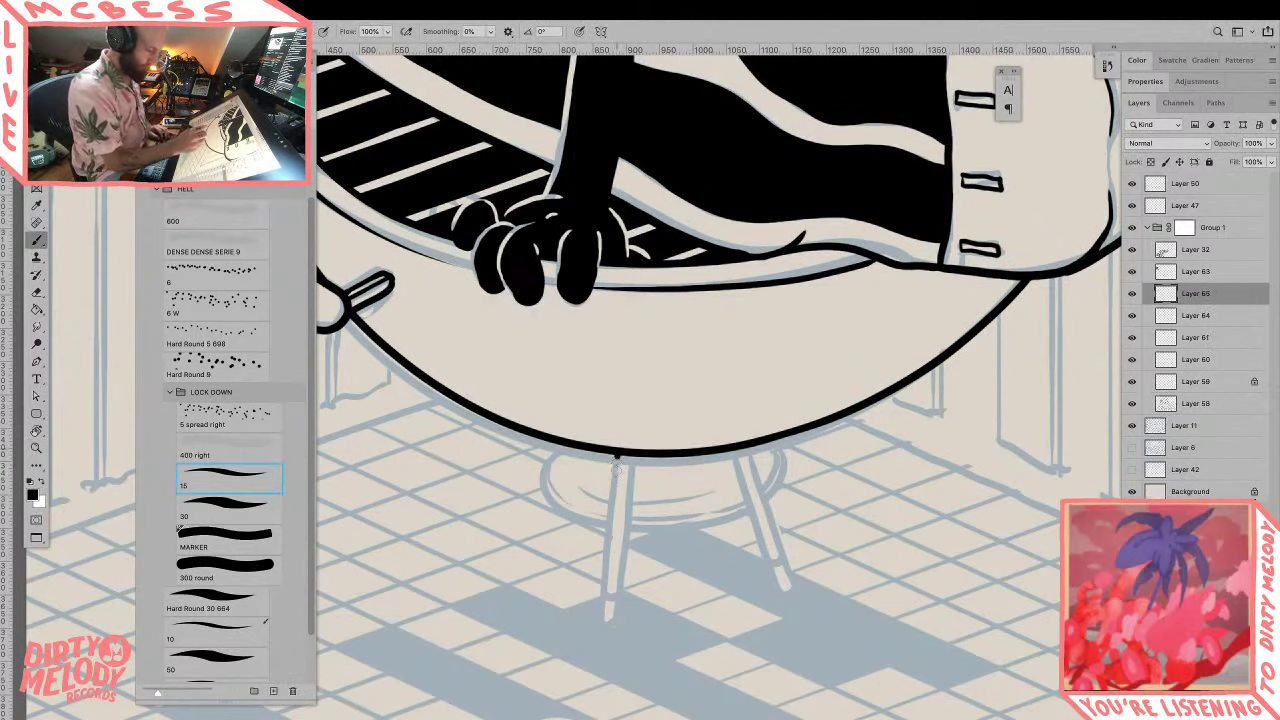
drag(617, 457, 600, 632)
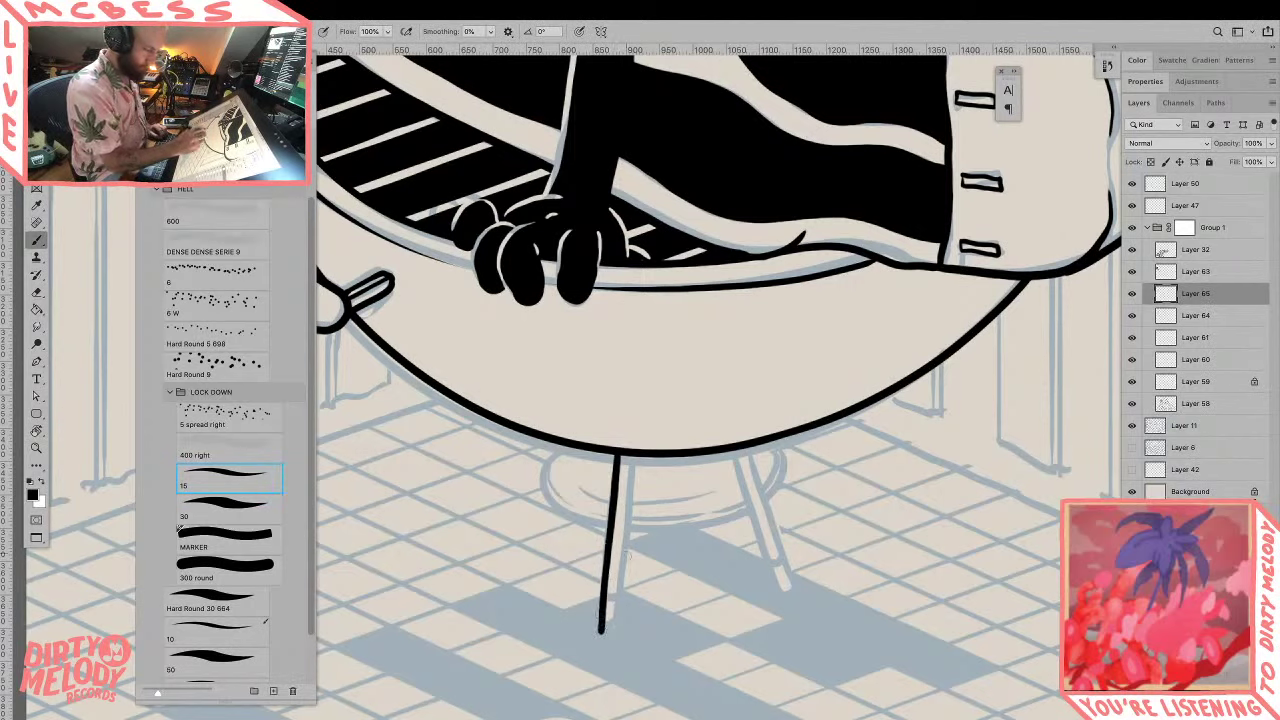
Step: Ink the two straight, narrow legs beneath the grill bowl in black, following the blue sketch
drag(631, 457, 620, 620)
key(ctrl+z)
drag(633, 455, 617, 632)
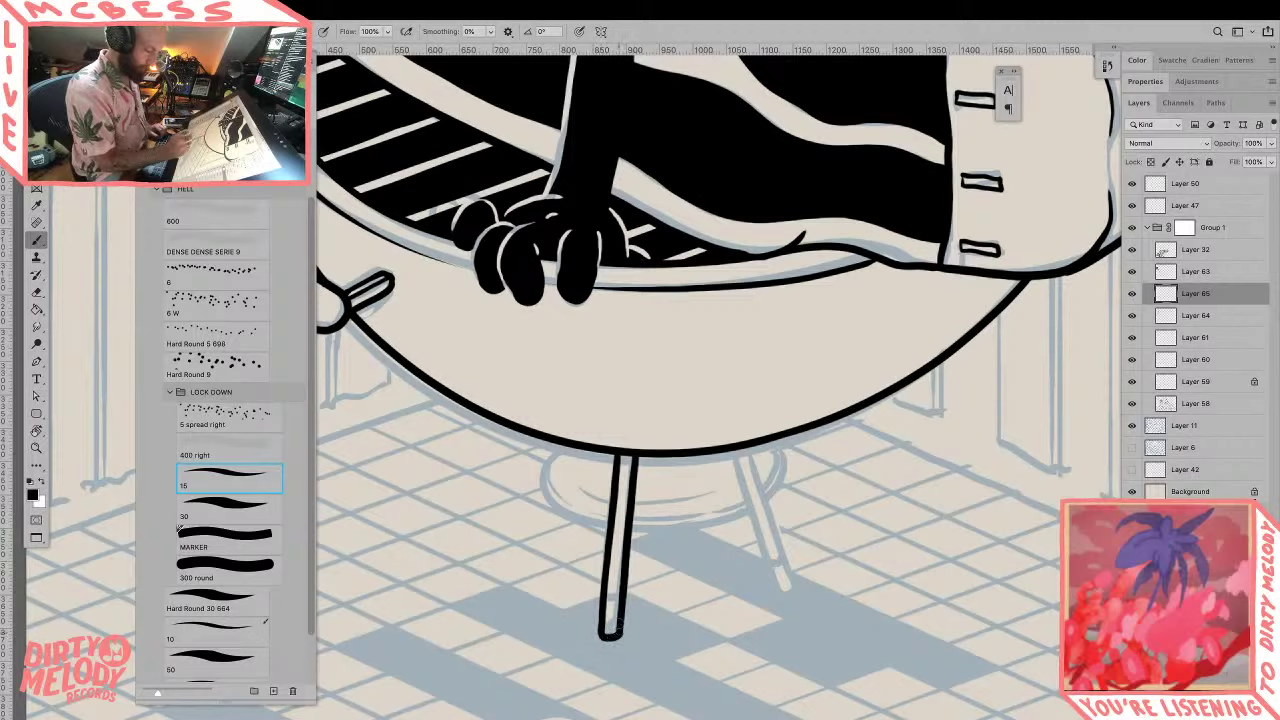
drag(735, 452, 774, 603)
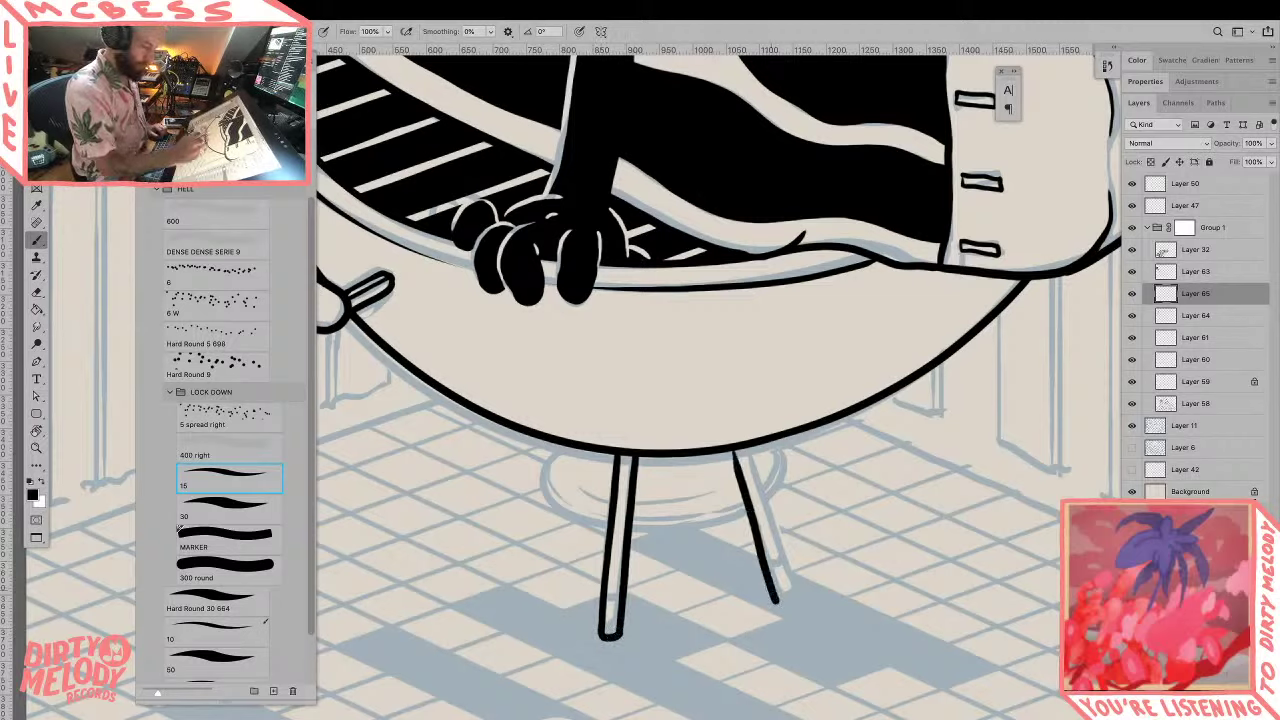
key(ctrl+z)
drag(735, 452, 780, 605)
drag(748, 450, 798, 600)
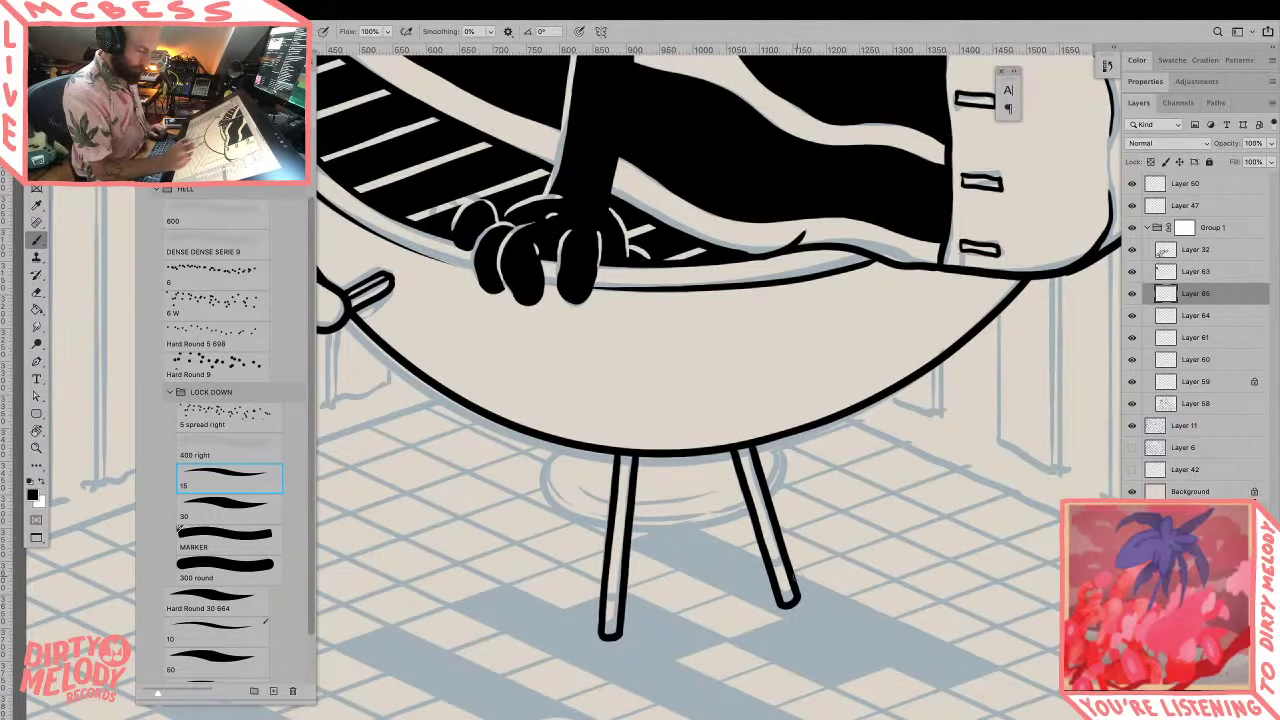
Step: Merge the grill leg linework into the layer below and add a new empty layer above it
drag(840, 558, 909, 562)
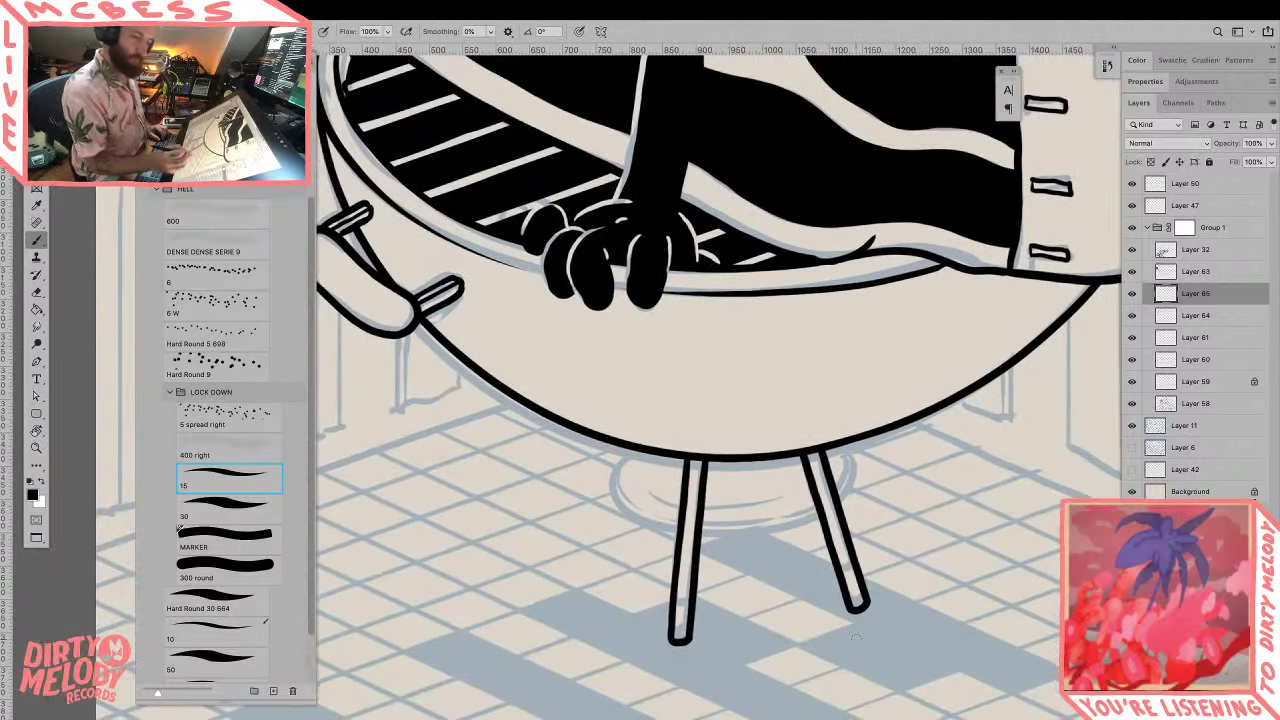
key(super+e)
key(ctrl+shift+n)
key(Return)
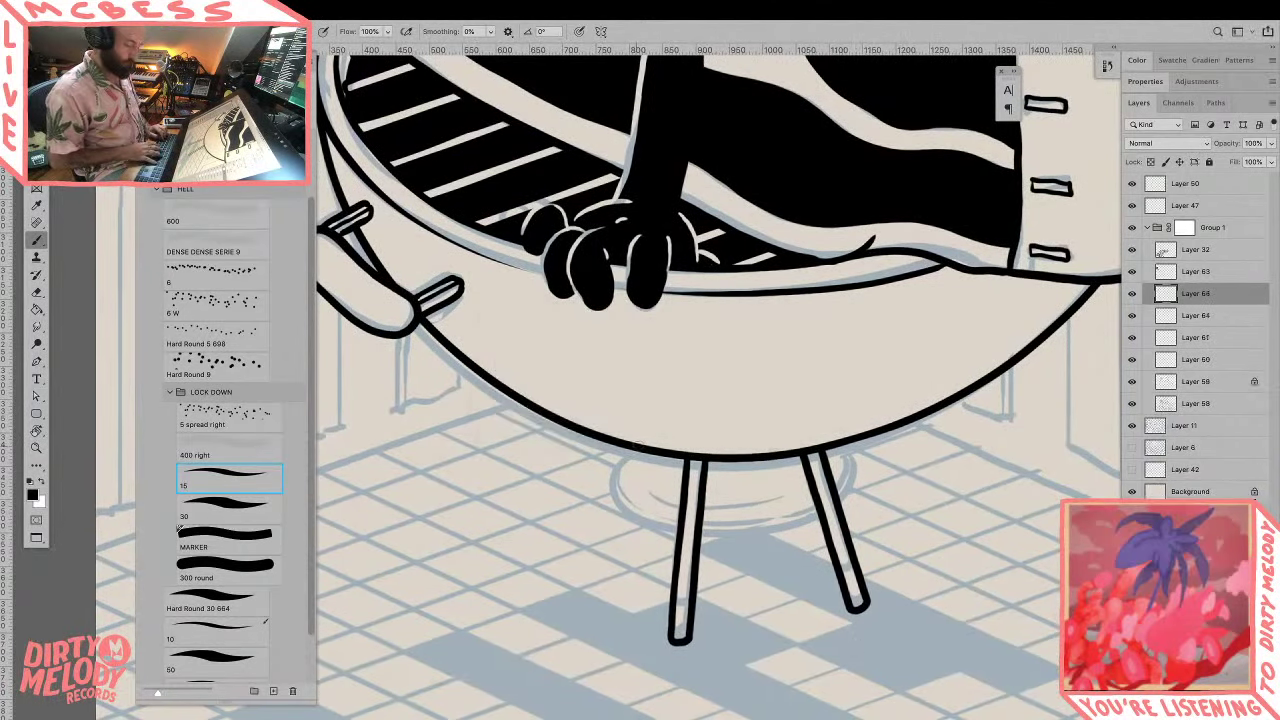
Step: Ink the outer and inner outlines of the oval tray around the upper part of the grill legs
mouse_move(642, 438)
mouse_down()
mouse_move(758, 536)
mouse_move(762, 420)
mouse_up()
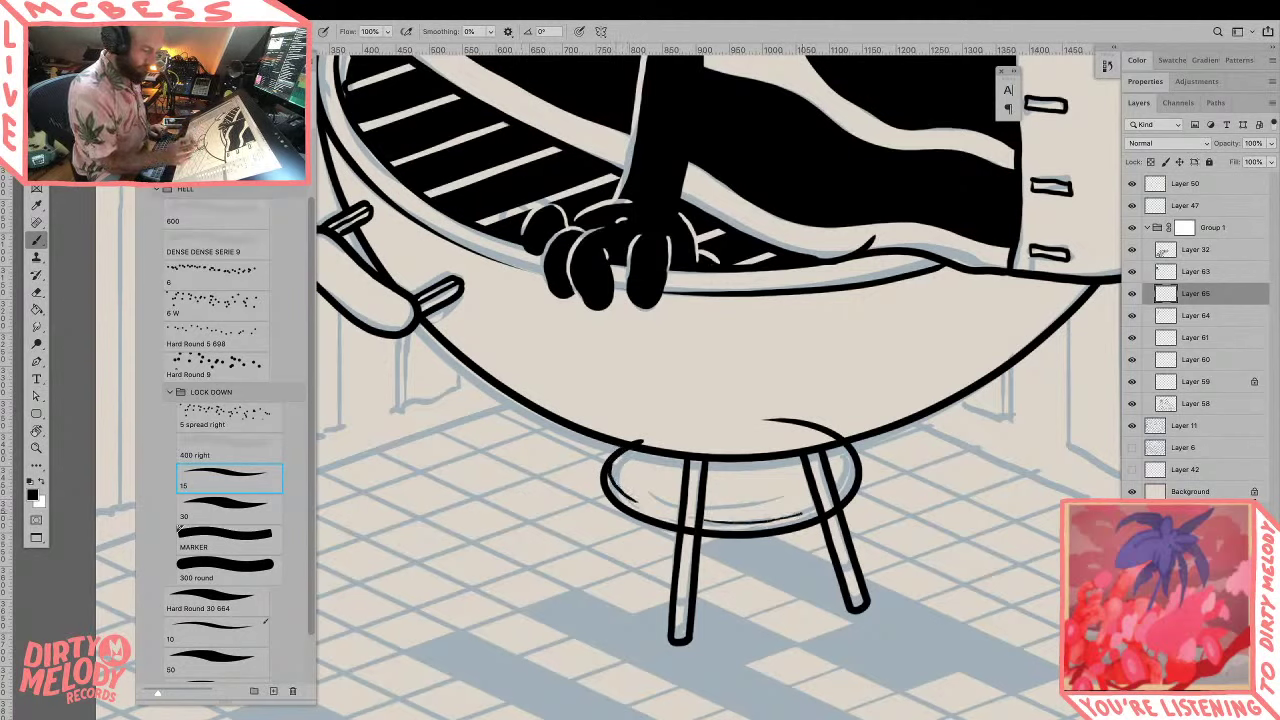
drag(836, 494, 846, 470)
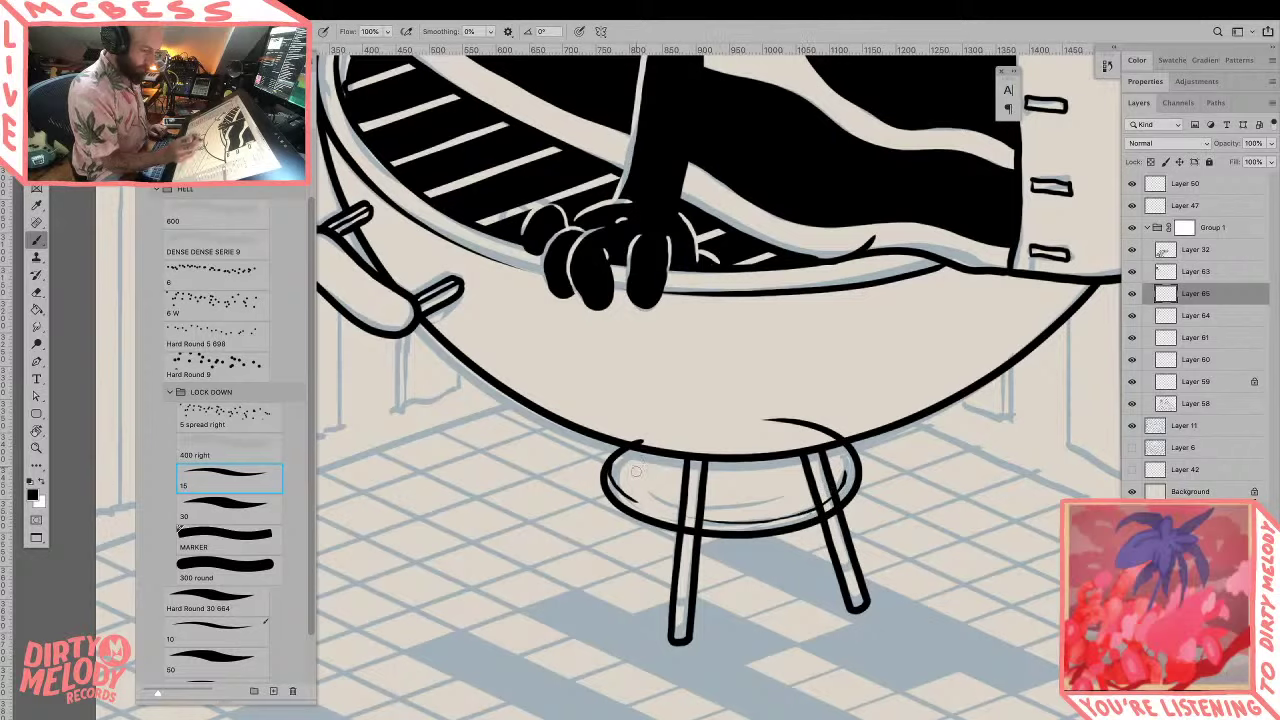
mouse_move(636, 471)
mouse_down()
mouse_move(712, 502)
mouse_move(821, 441)
mouse_up()
Step: Erase the parts of the tray outline that cross the grill legs and overlap the bowl
key(e)
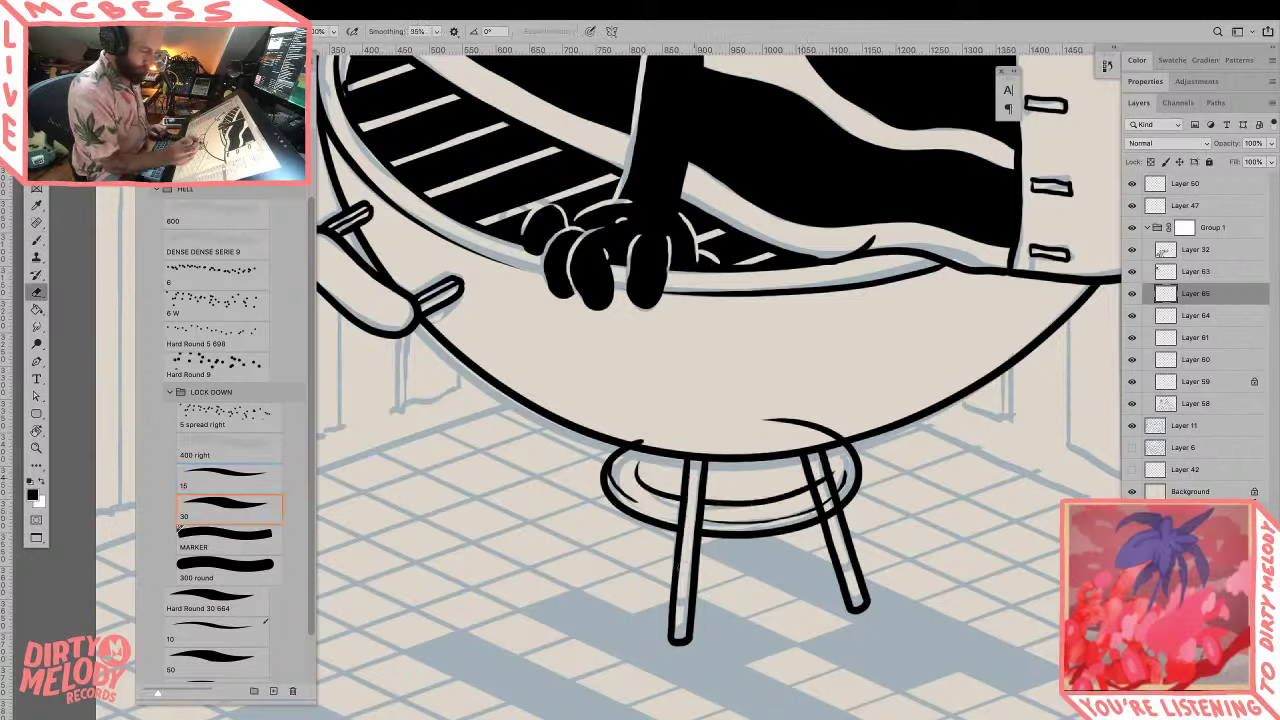
drag(832, 517, 824, 480)
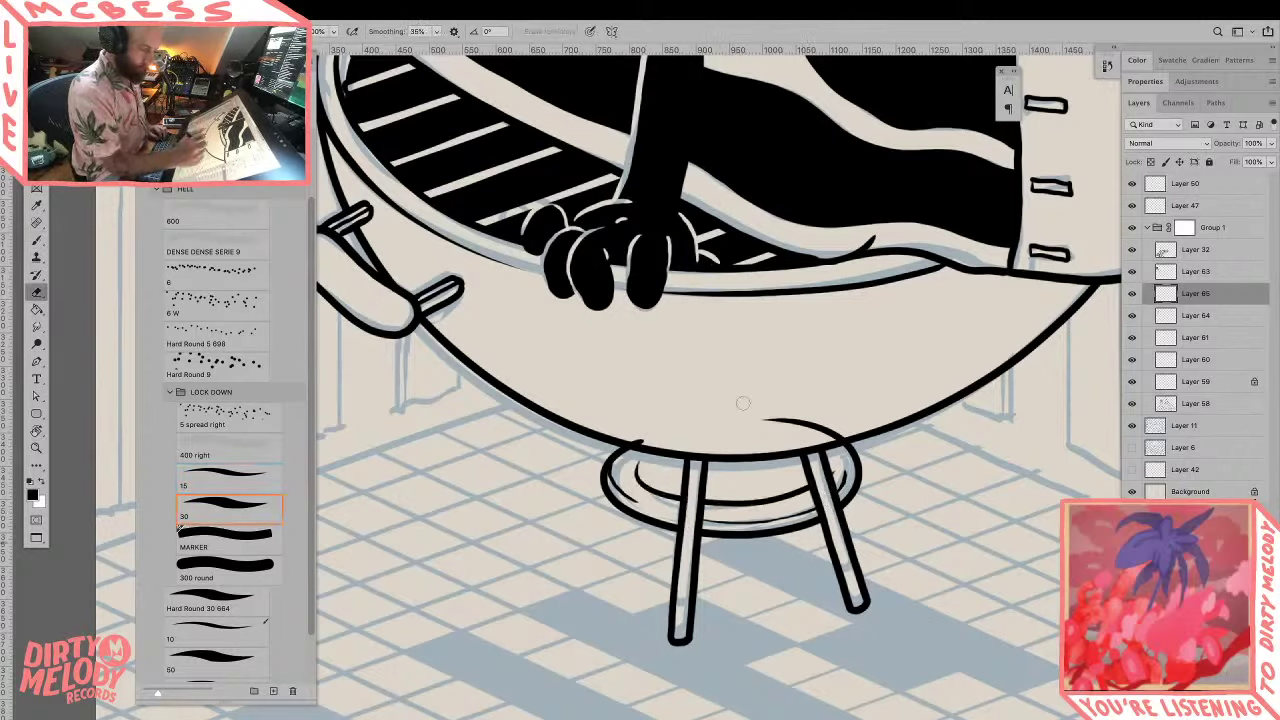
mouse_move(744, 427)
mouse_down()
mouse_move(806, 424)
mouse_move(826, 439)
mouse_up()
Step: Merge the tray's layer down into Layer 64
key(z)
alt+click(884, 395)
alt+click(884, 395)
alt+click(884, 397)
alt+click(884, 397)
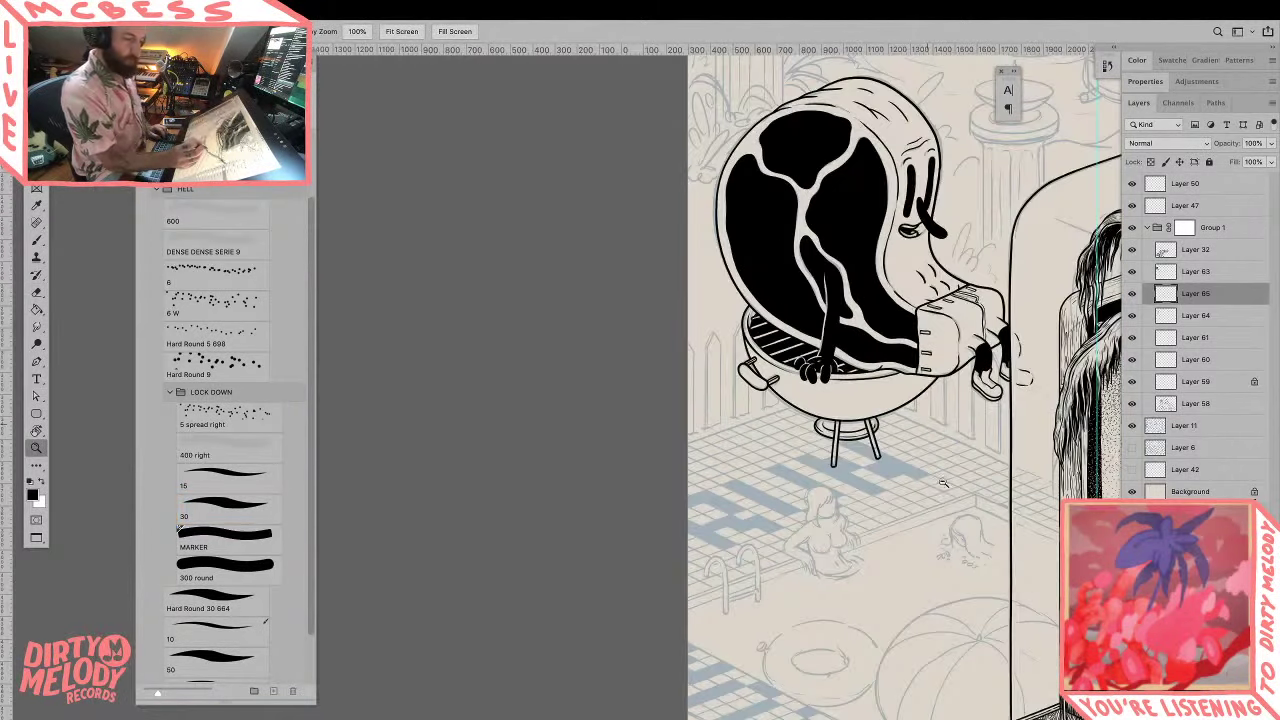
mouse_move(1008, 532)
mouse_down()
mouse_move(911, 566)
mouse_move(847, 558)
mouse_up()
key(super+e)
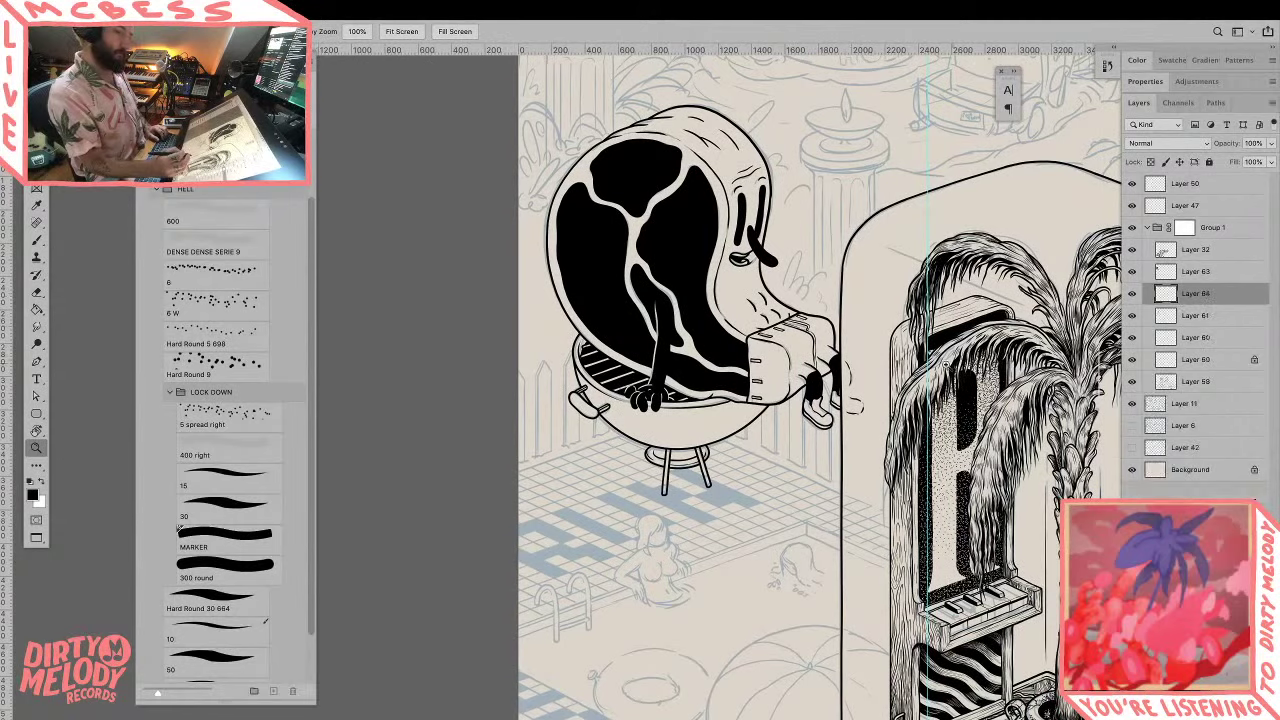
Step: Hide Layer 64 and show it again to check which linework it holds
alt+click(921, 422)
drag(978, 455, 796, 435)
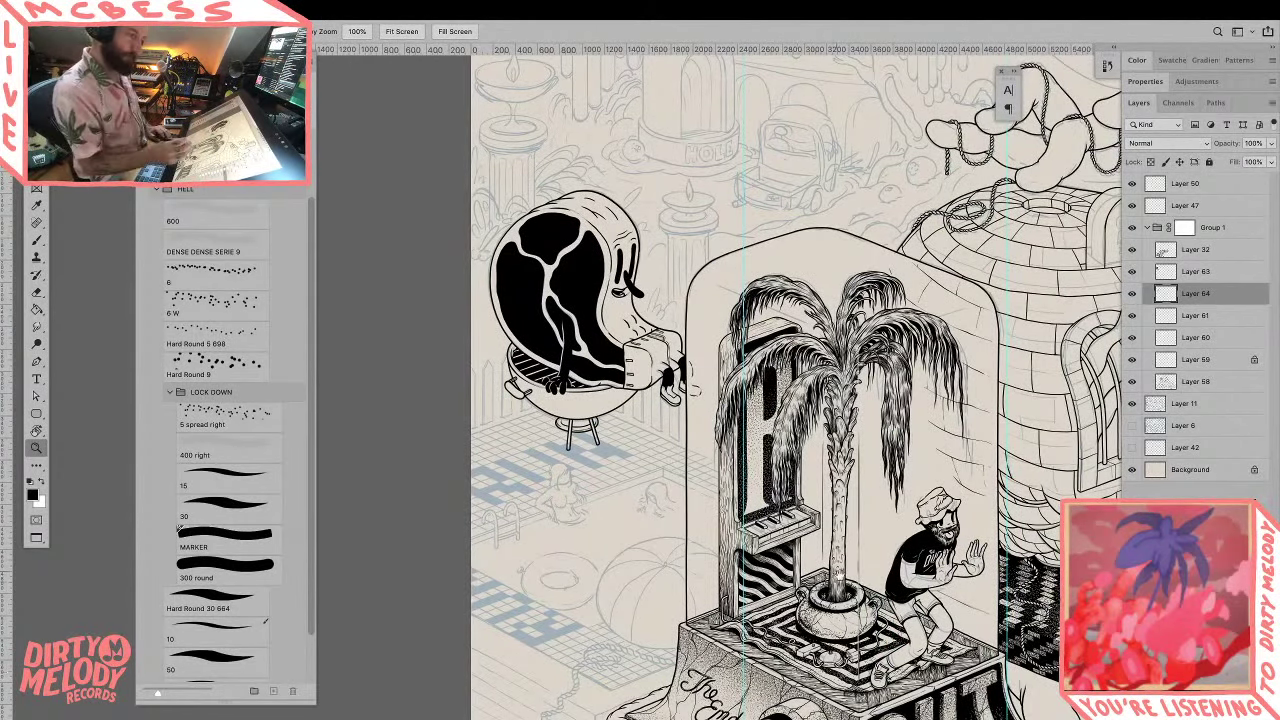
scroll(706, 506, up, 2)
scroll(706, 506, left, 2)
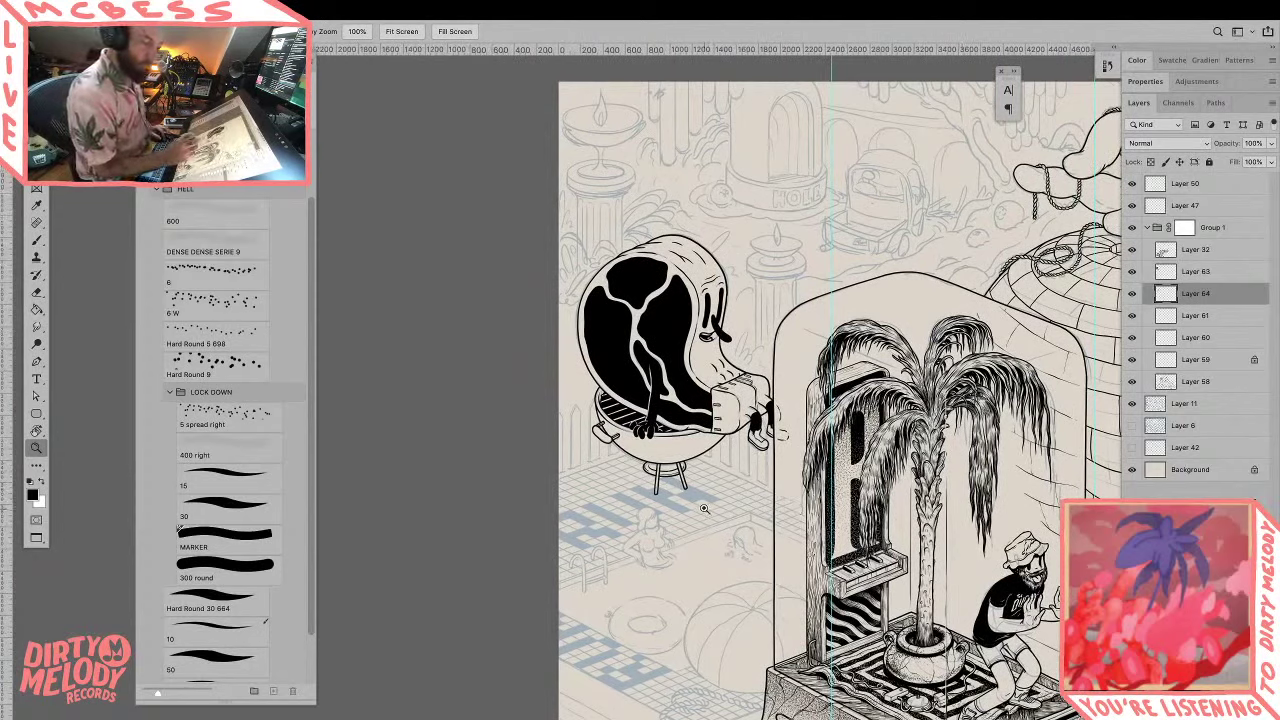
key(h)
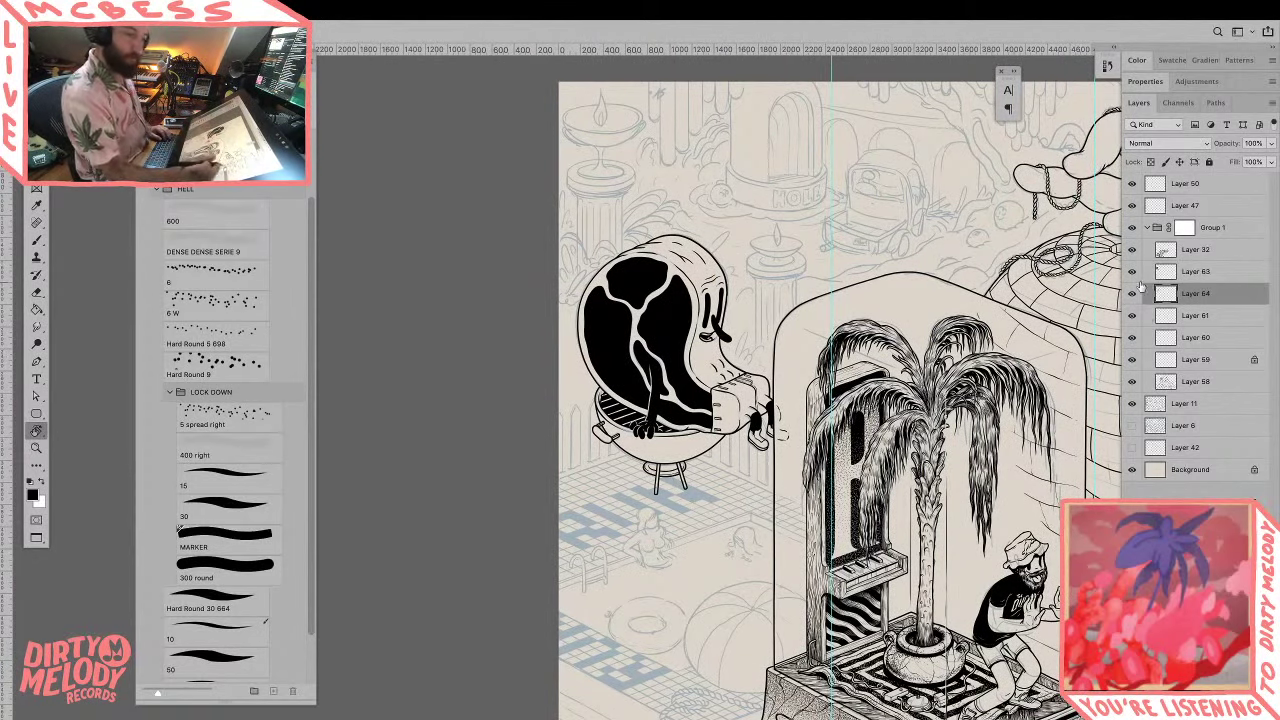
click(1188, 277)
click(1174, 294)
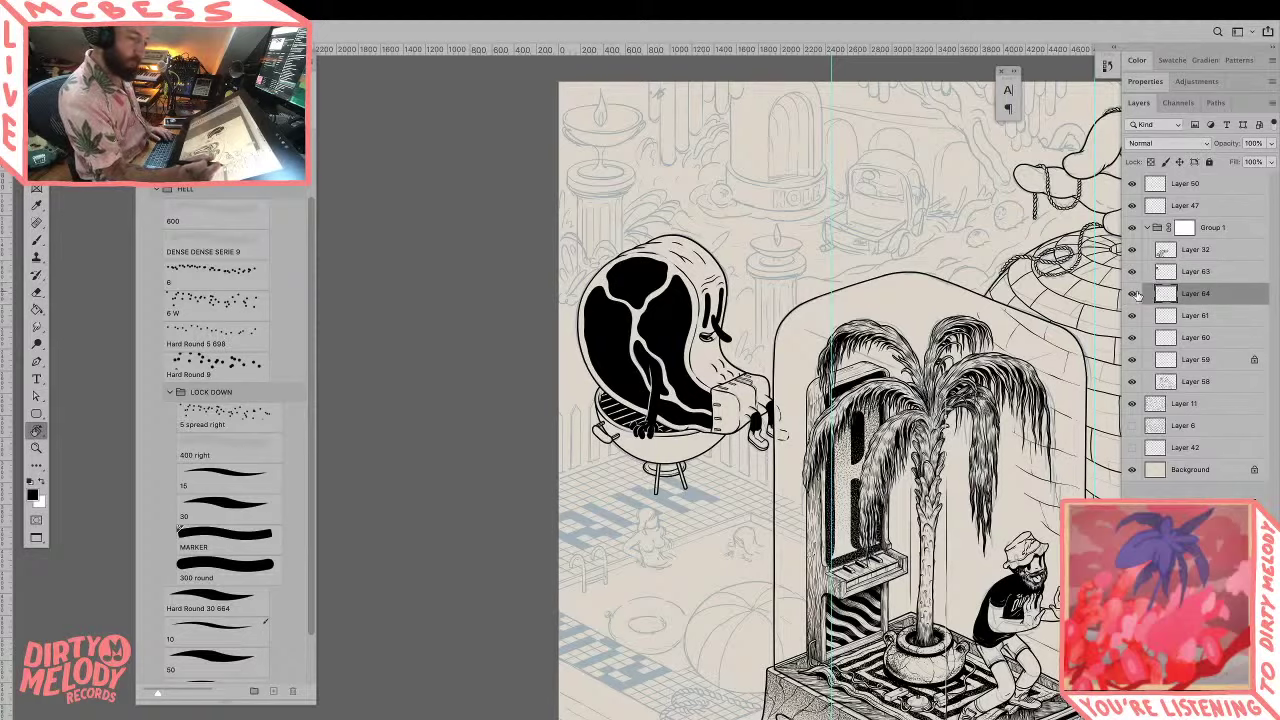
click(1132, 294)
click(1132, 294)
Step: Make Layer 63 active and switch to the Eraser for work on the steak character
click(1185, 276)
key(r)
drag(777, 302, 778, 400)
key(z)
key(e)
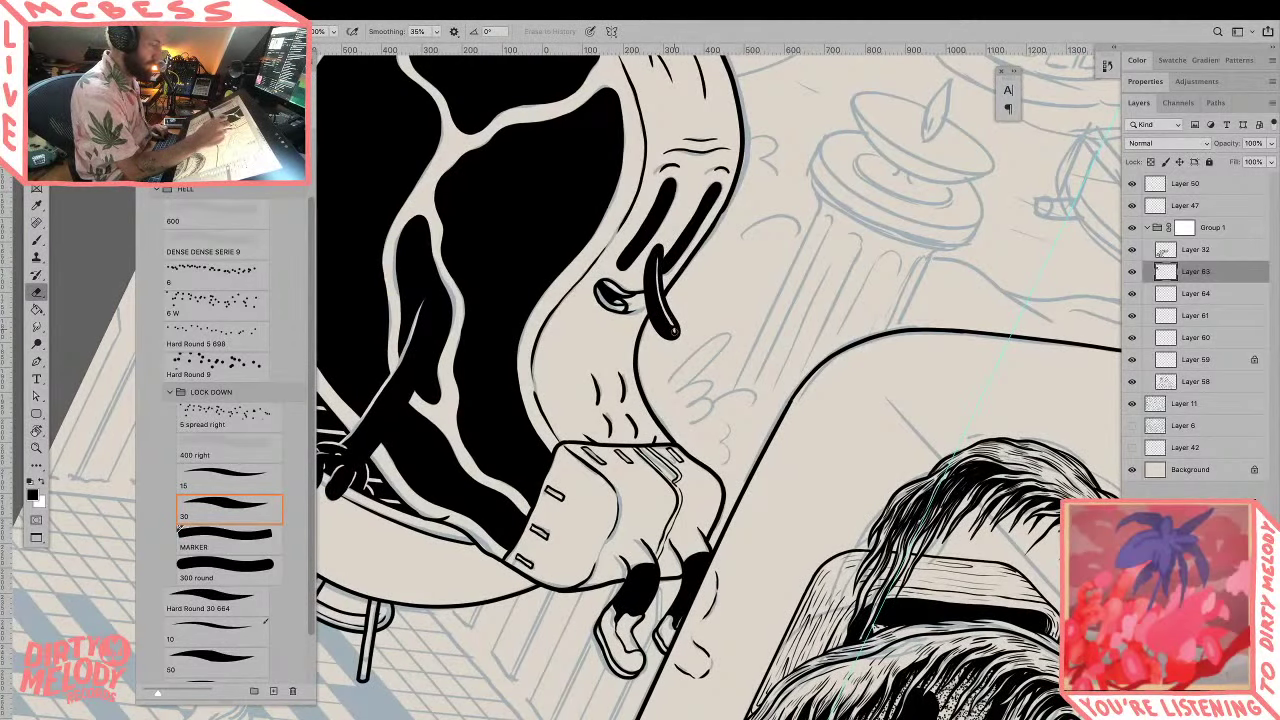
key(z)
drag(710, 277, 660, 321)
key(r)
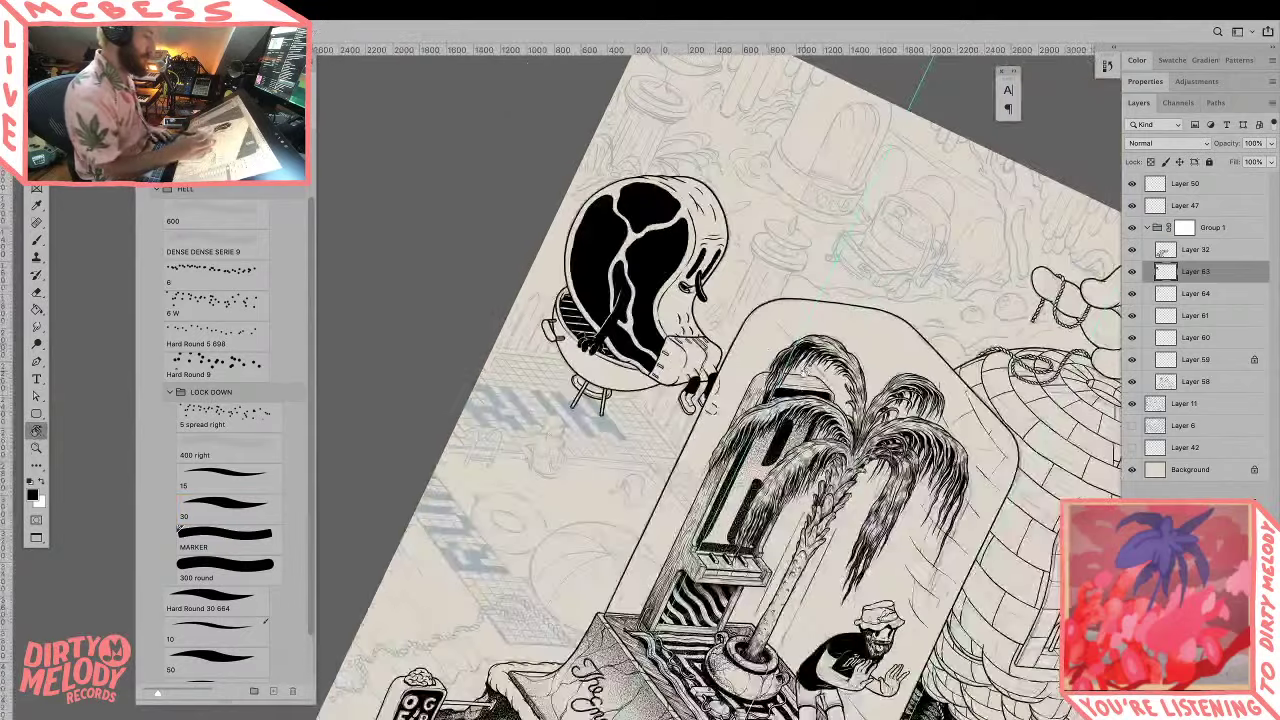
drag(740, 330, 676, 281)
drag(902, 318, 943, 395)
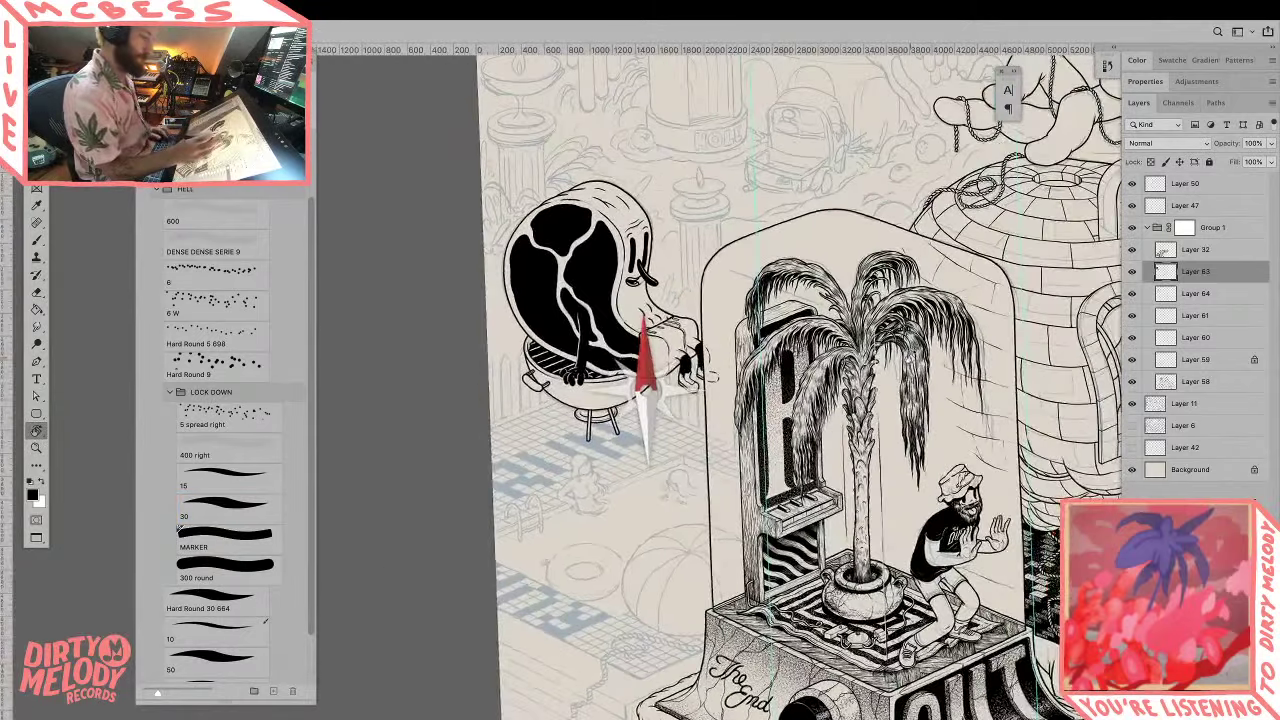
drag(997, 484, 997, 504)
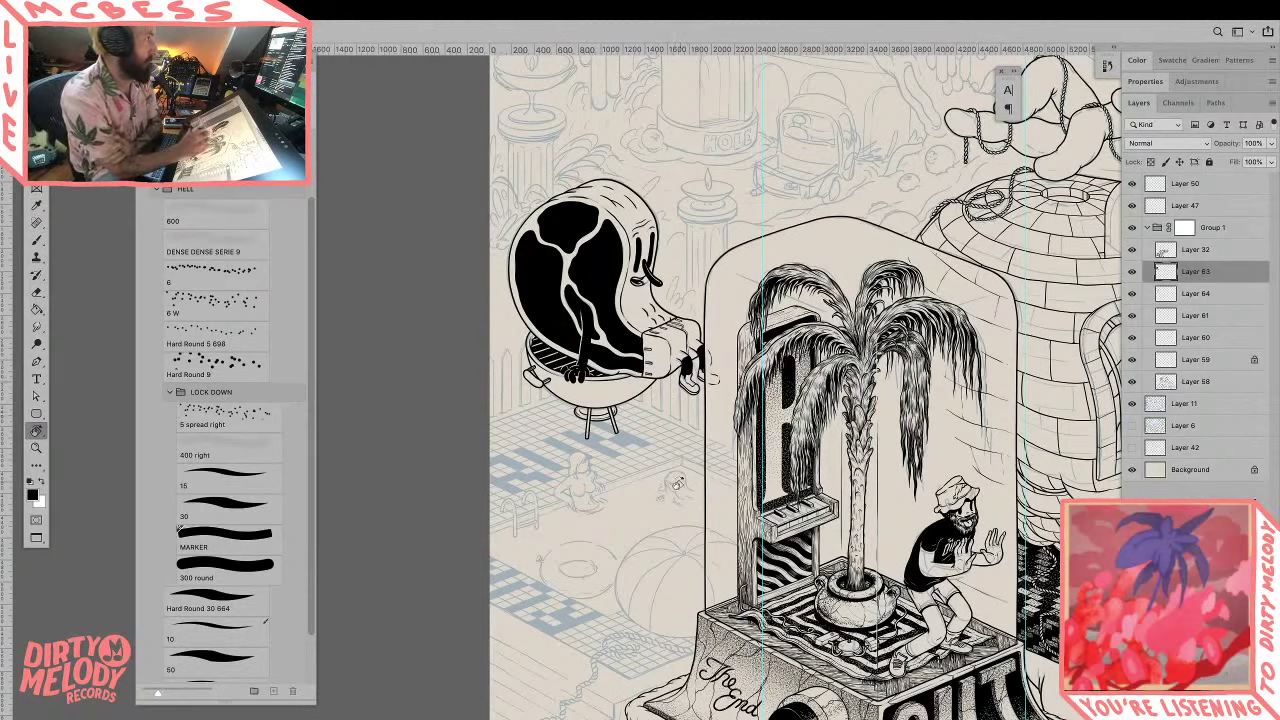
key(Tab)
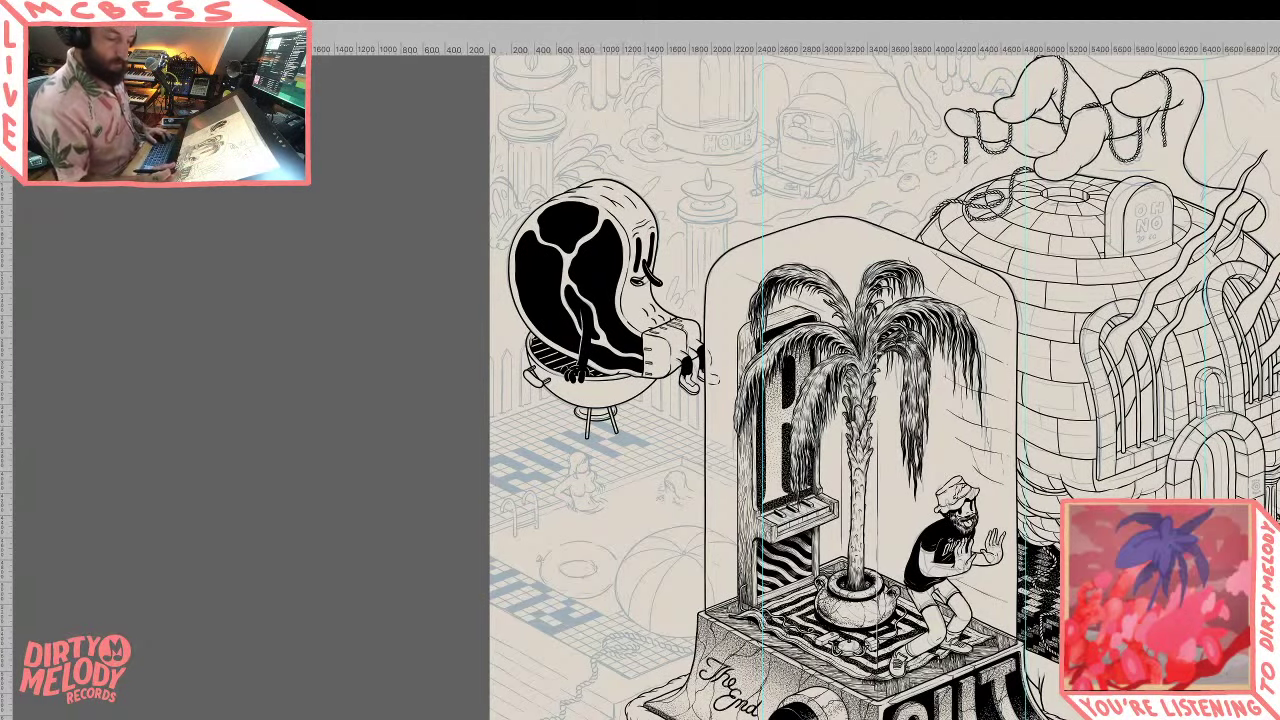
key(Tab)
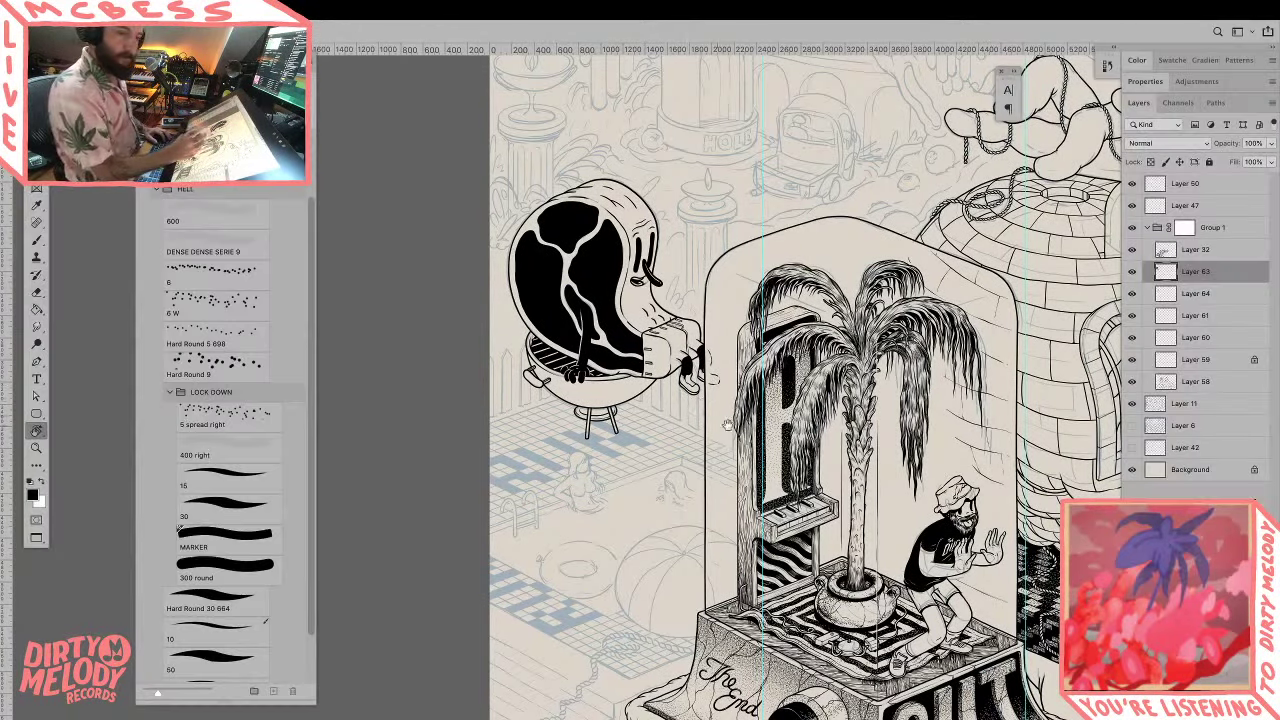
drag(318, 388, 475, 524)
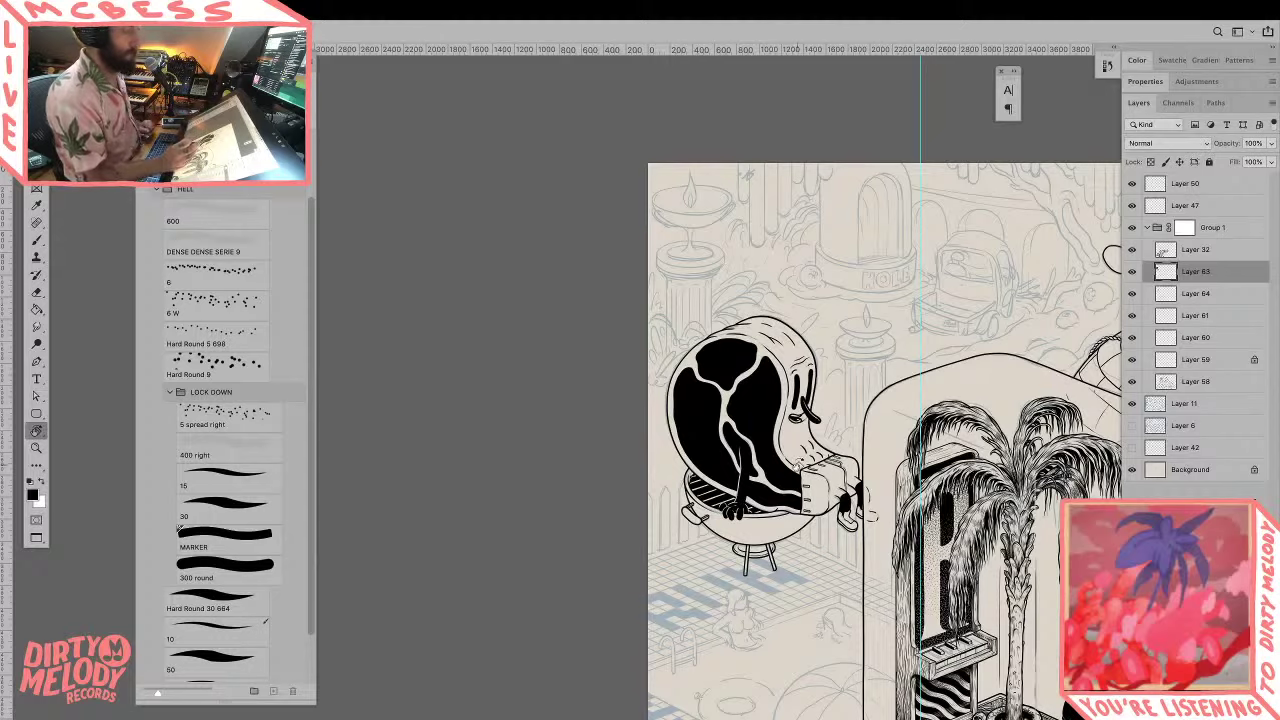
Step: Erase short curved highlight strokes along the upper edge of the steak's top black patch on Layer 63
key(z)
click(798, 450)
click(798, 450)
drag(798, 450, 826, 489)
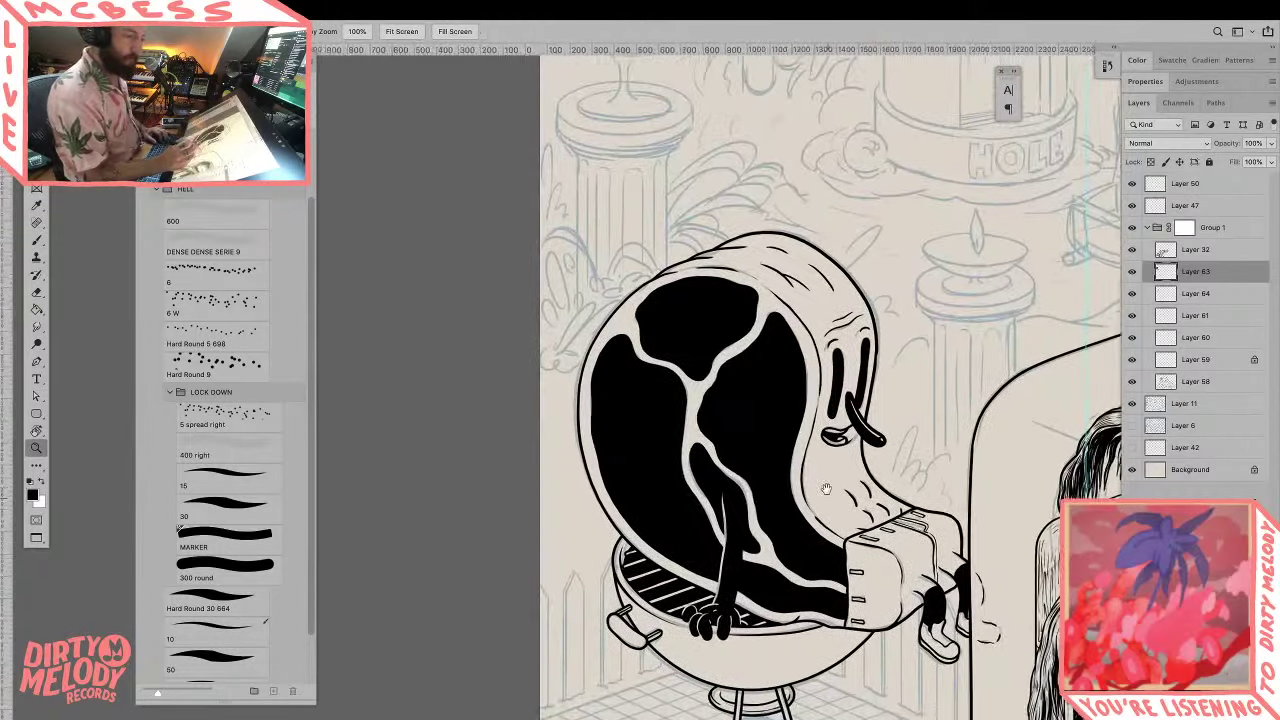
click(690, 342)
key(e)
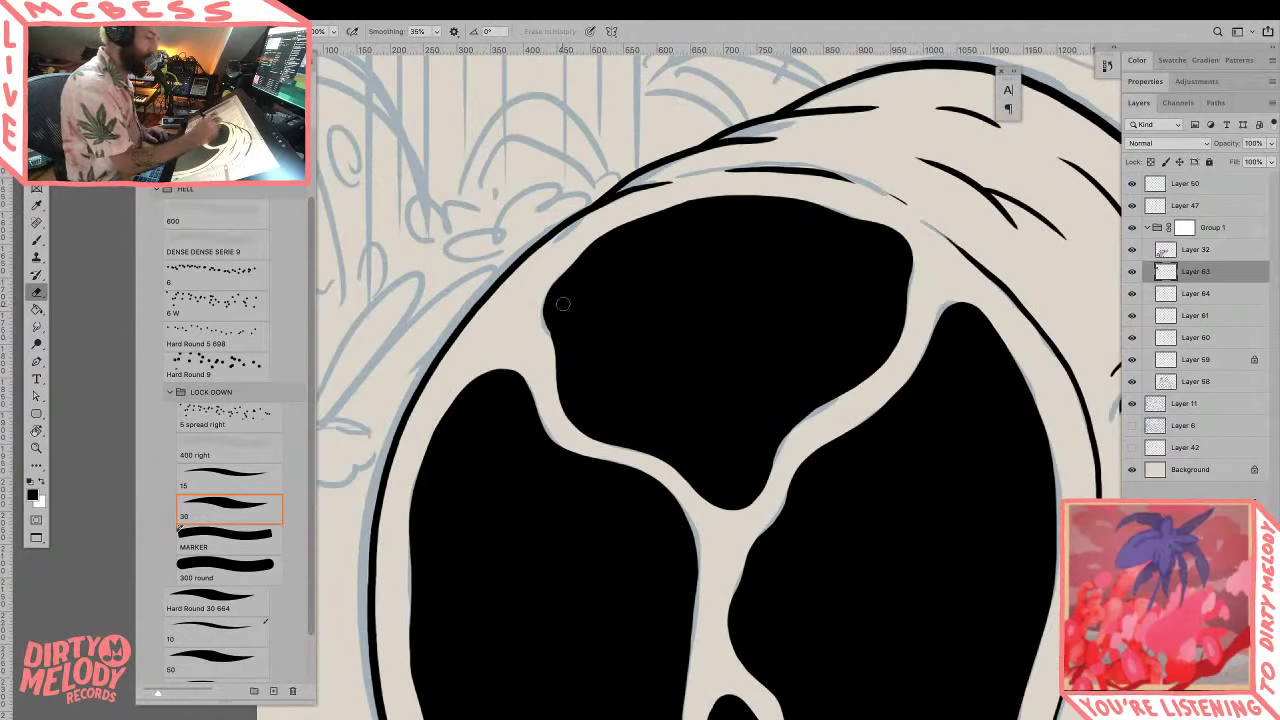
drag(563, 303, 632, 240)
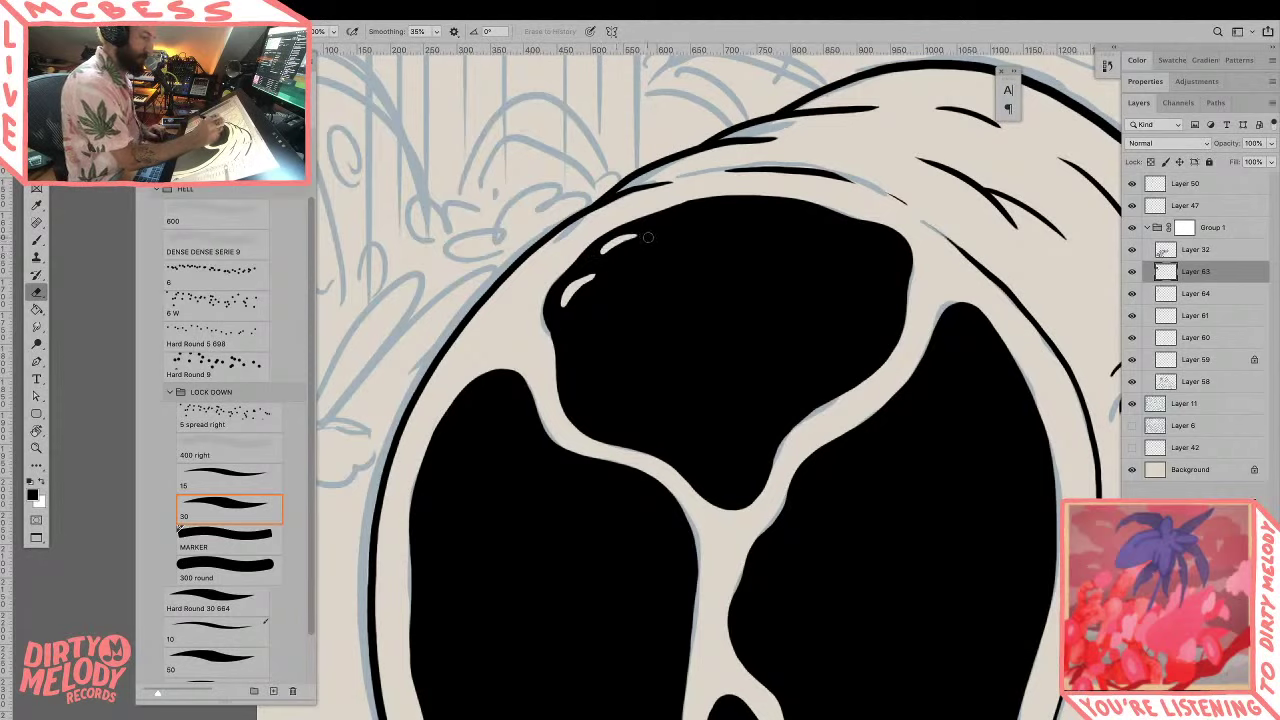
click(648, 248)
mouse_move(732, 214)
mouse_down()
mouse_move(786, 217)
mouse_move(812, 246)
mouse_move(890, 252)
mouse_up()
drag(808, 228, 822, 229)
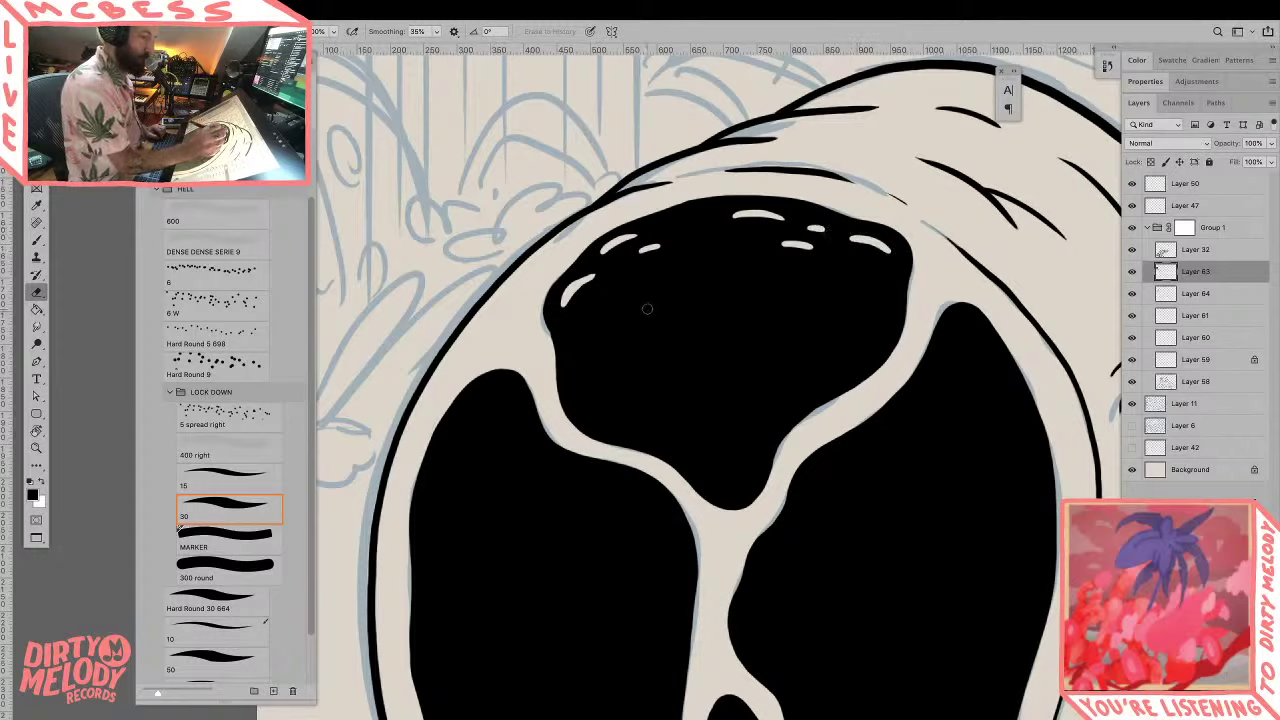
drag(660, 245, 682, 228)
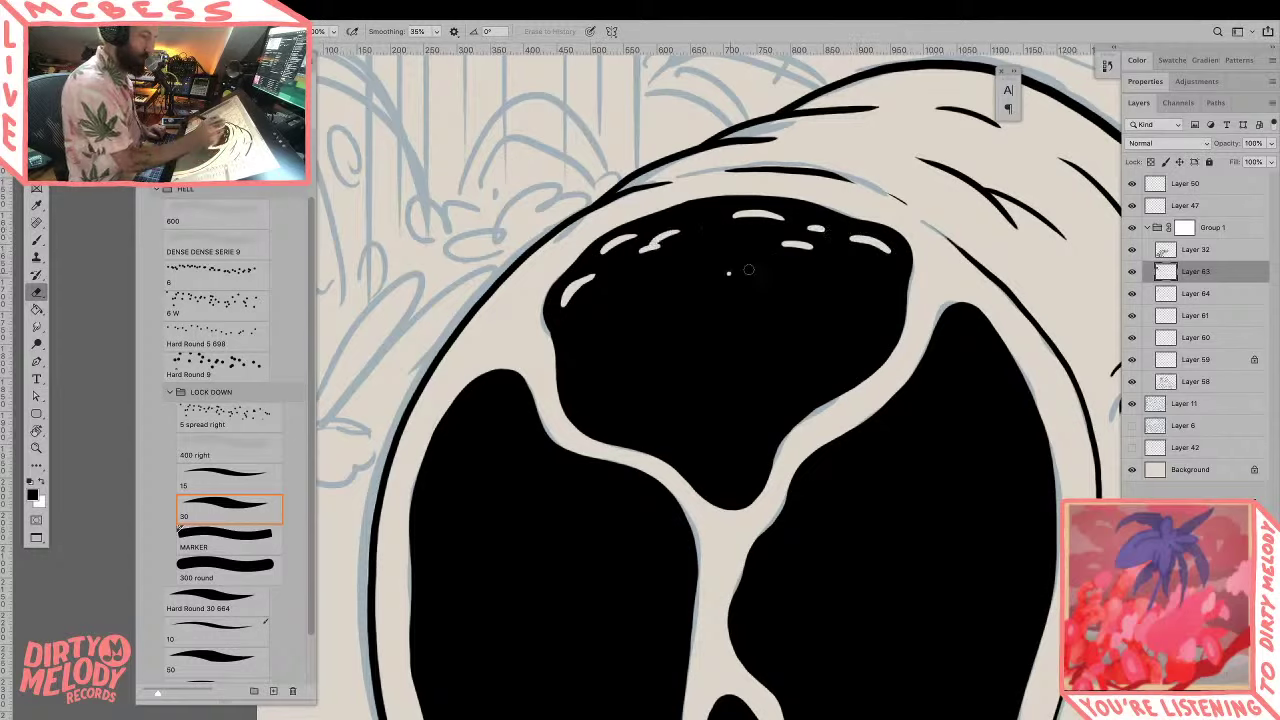
Step: Erase small bird-shaped highlights into the upper part of the steak's right black patch
key(z)
alt+click(875, 300)
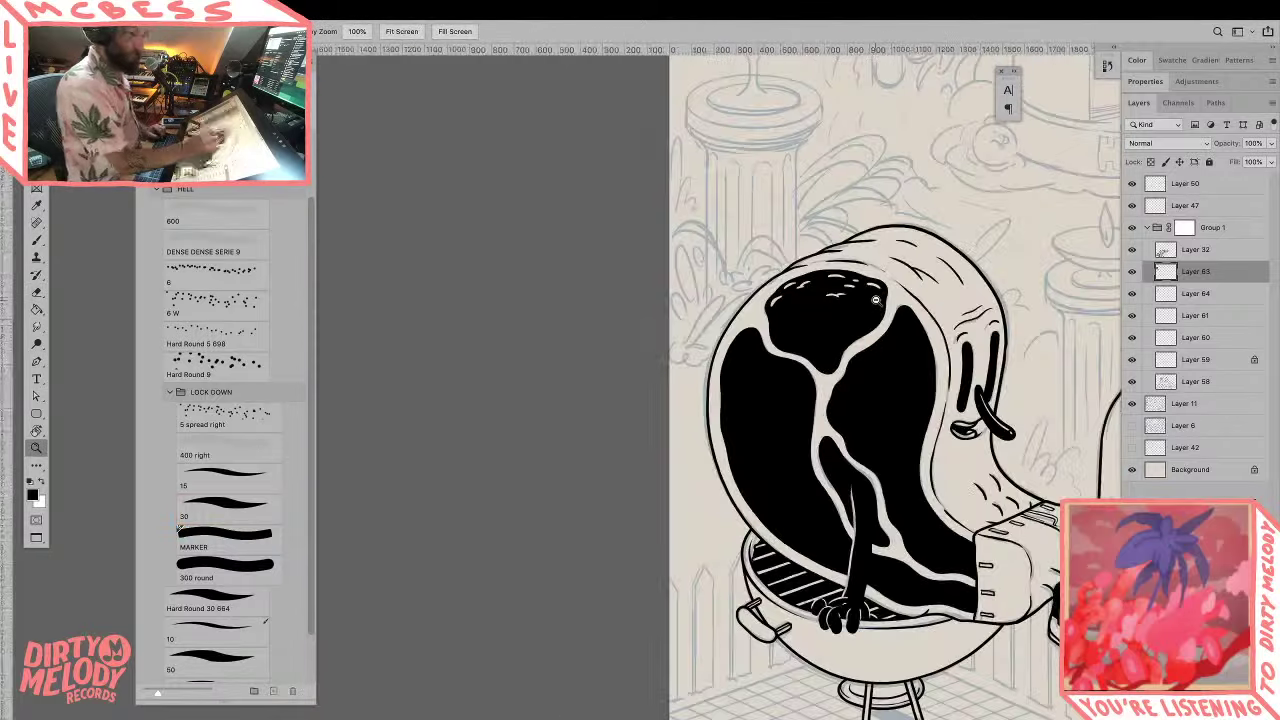
click(877, 318)
key(b)
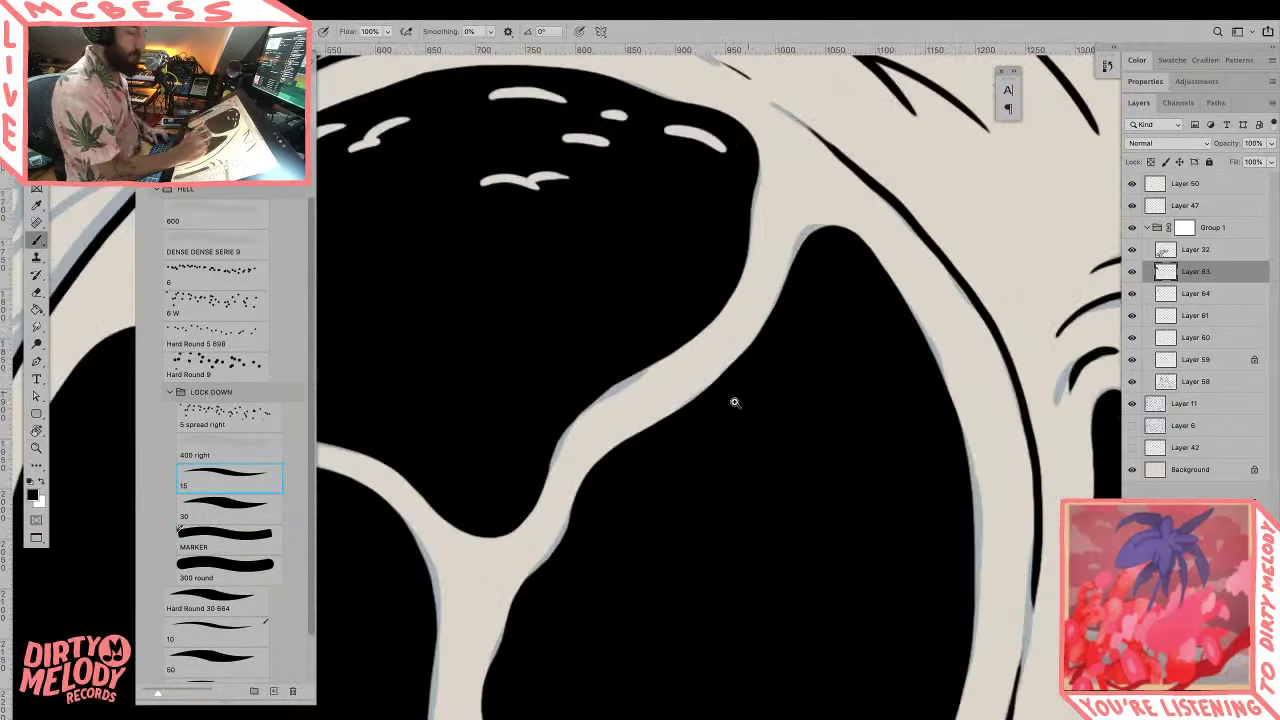
key(e)
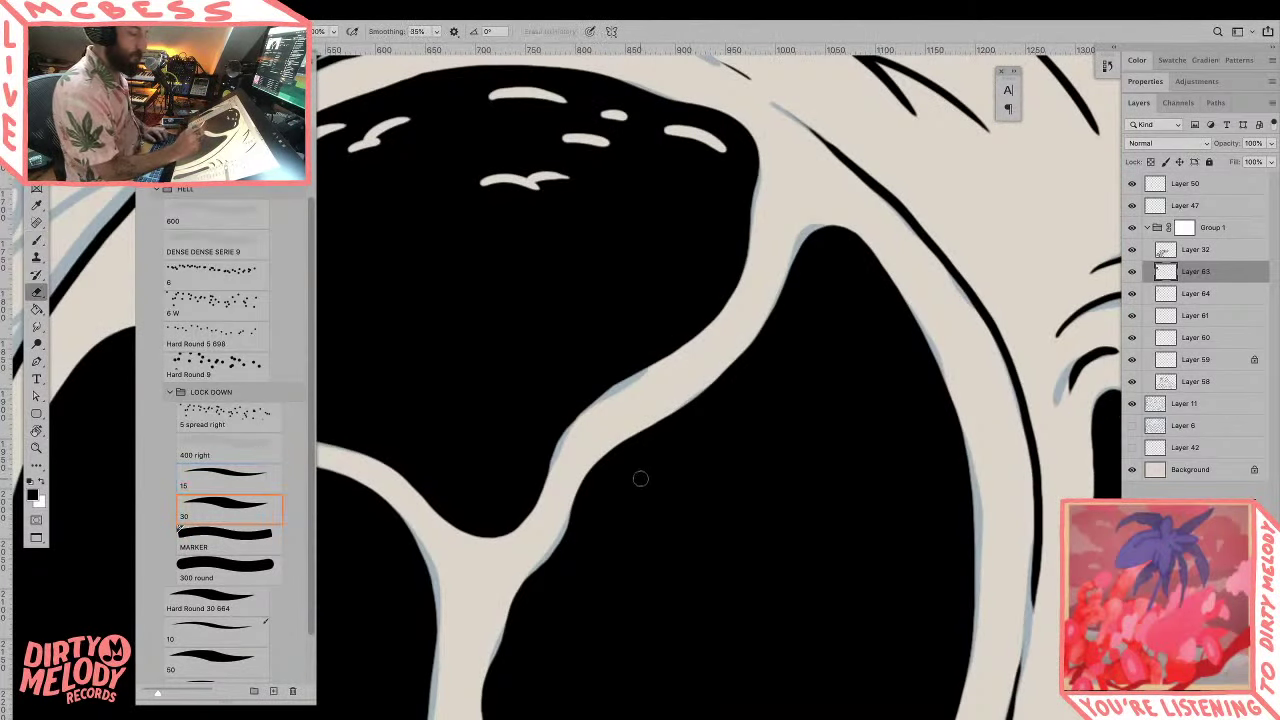
mouse_move(640, 478)
mouse_down()
mouse_move(698, 468)
mouse_move(668, 463)
mouse_move(716, 436)
mouse_up()
drag(793, 328, 870, 310)
mouse_move(834, 440)
mouse_down()
mouse_move(888, 455)
mouse_move(918, 445)
mouse_up()
drag(896, 592, 944, 478)
Step: Erase four small bird-shaped highlights into the upper part of the steak's left black patch
key(z)
alt+click(940, 495)
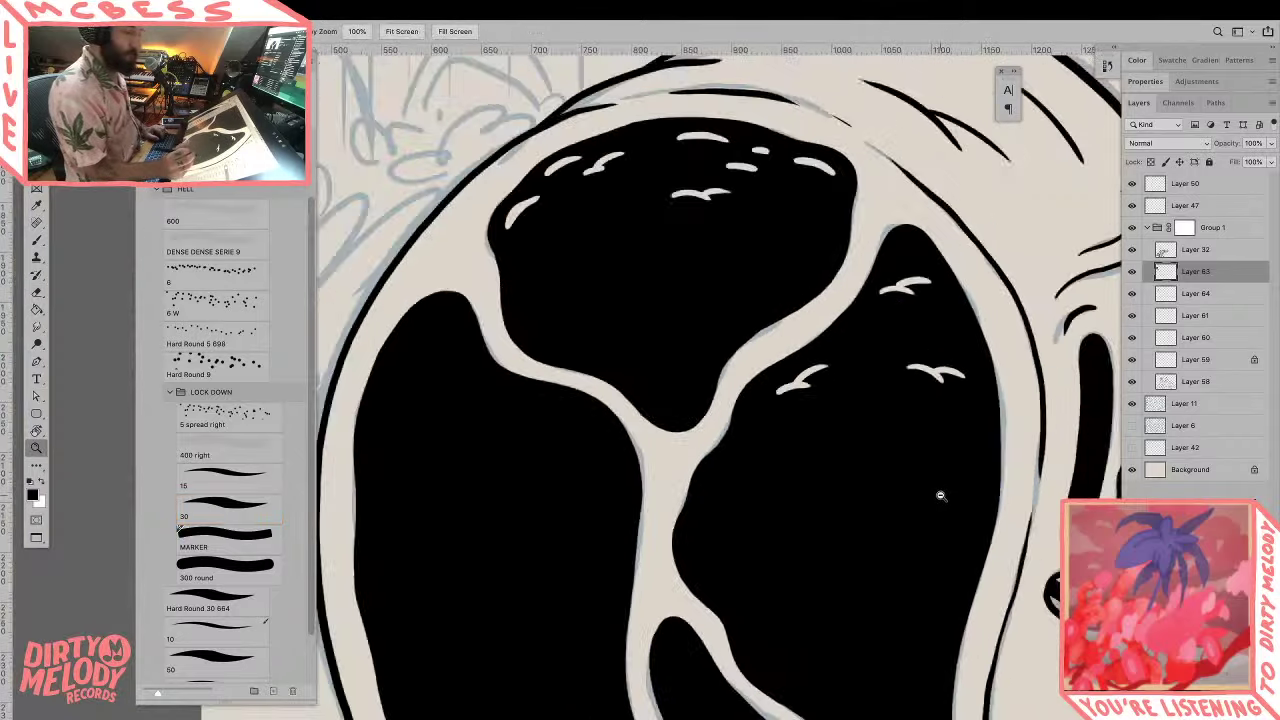
alt+click(940, 495)
alt+click(940, 495)
alt+click(940, 496)
drag(940, 683, 922, 563)
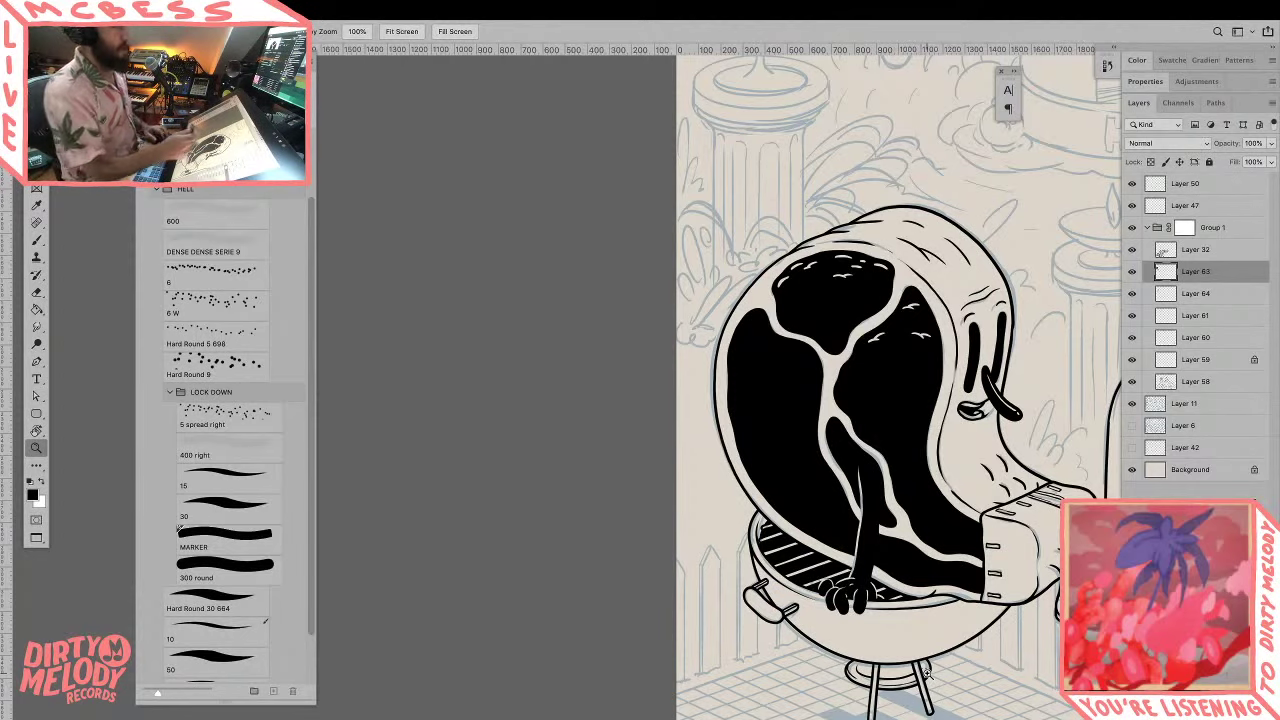
click(751, 340)
click(750, 336)
click(749, 330)
key(b)
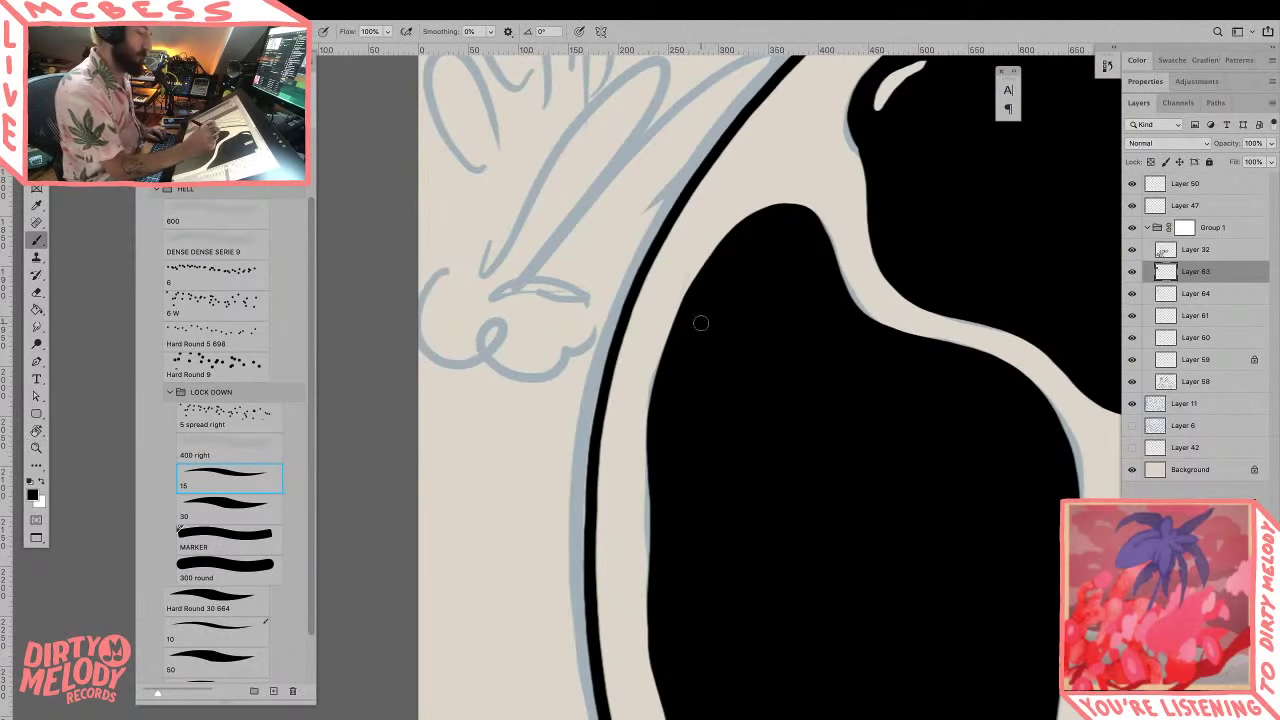
key(e)
mouse_move(700, 322)
mouse_down()
mouse_move(749, 317)
mouse_move(764, 289)
mouse_up()
mouse_move(755, 239)
mouse_down()
mouse_move(808, 250)
mouse_move(801, 226)
mouse_up()
drag(802, 318, 873, 350)
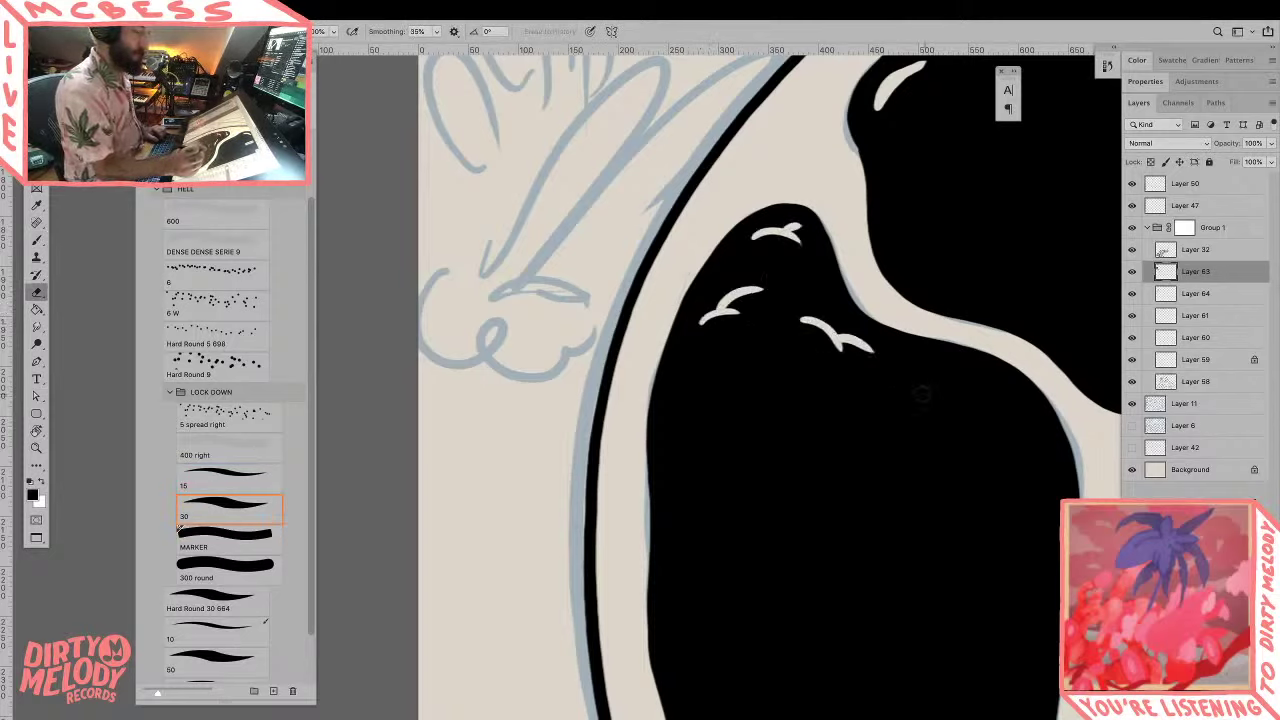
mouse_move(914, 391)
mouse_down()
mouse_move(991, 424)
mouse_move(963, 400)
mouse_move(1003, 400)
mouse_up()
drag(940, 438, 828, 278)
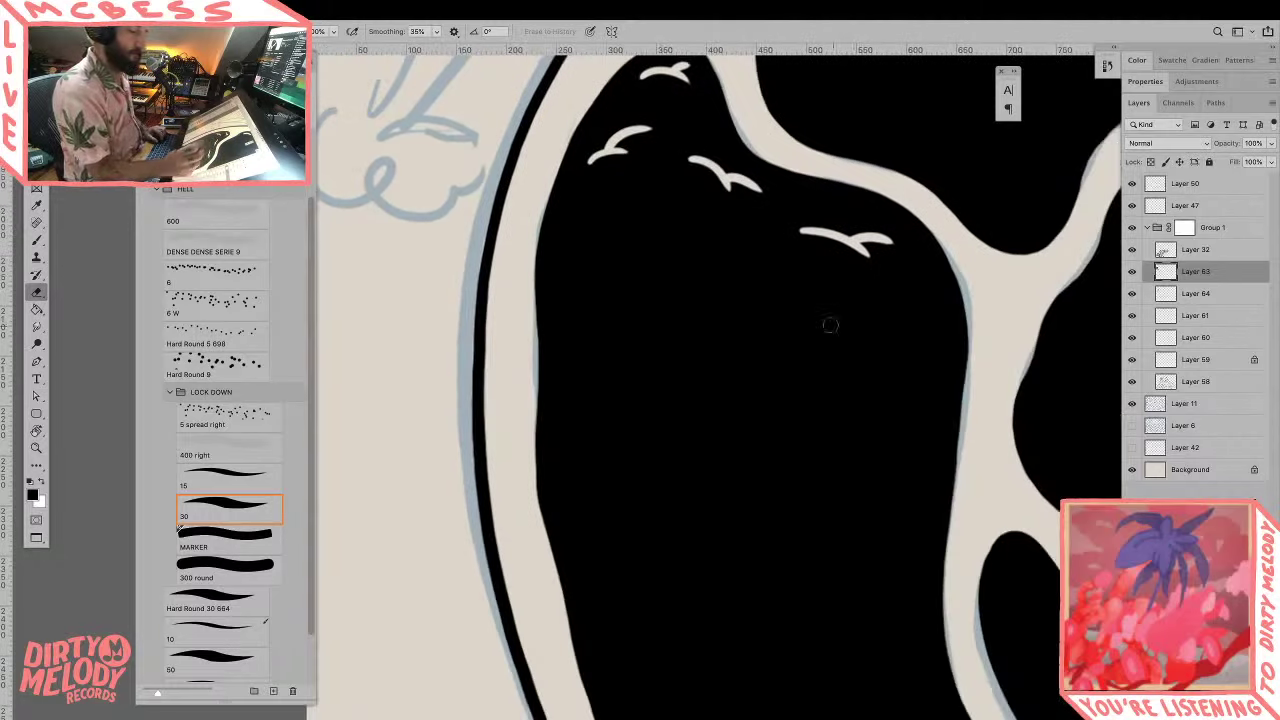
Step: Erase small bird-shaped highlights into the steak's left patch, right patch and the narrow central patch
mouse_move(664, 270)
mouse_down()
mouse_move(727, 303)
mouse_move(730, 259)
mouse_up()
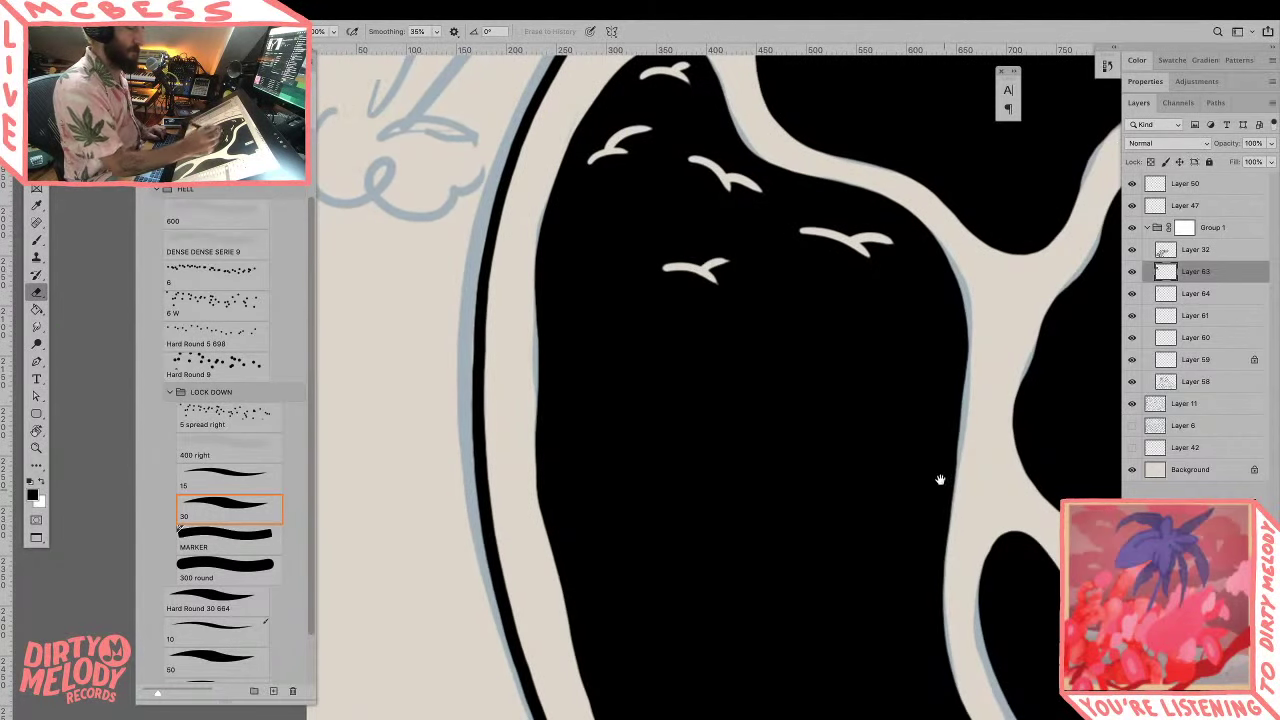
drag(940, 480, 911, 360)
drag(1104, 437, 877, 577)
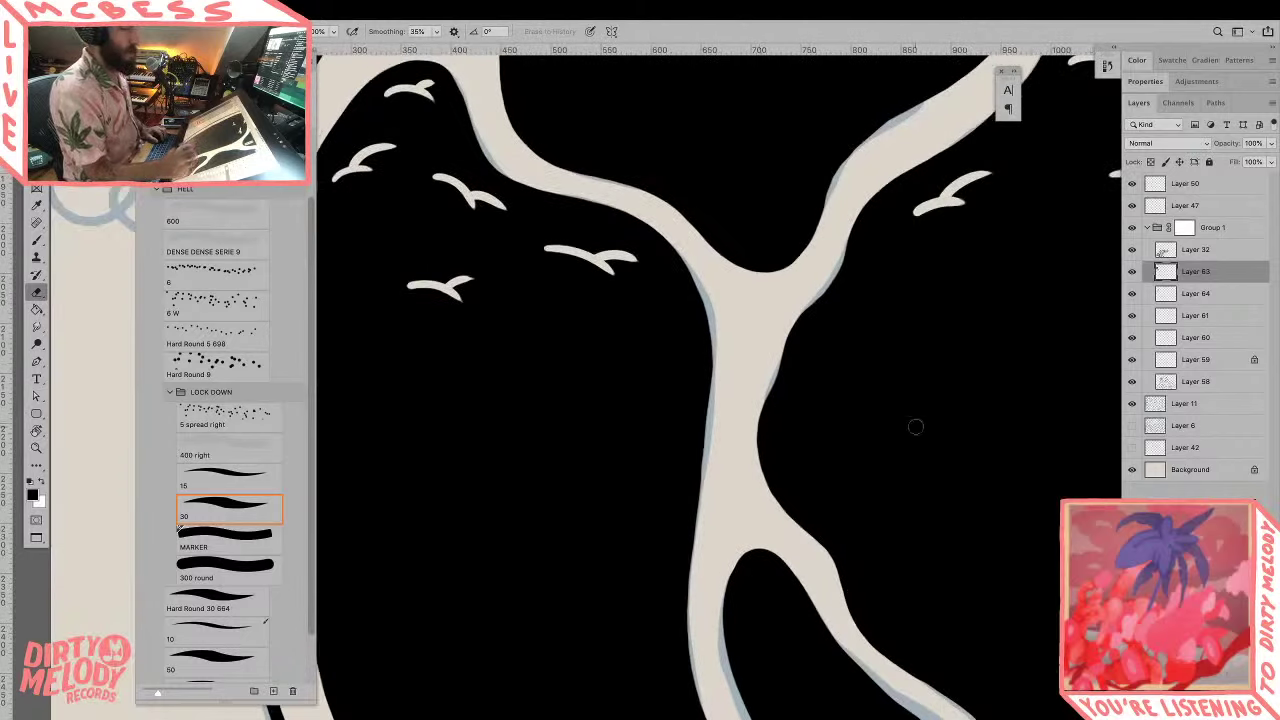
mouse_move(838, 370)
mouse_down()
mouse_move(876, 345)
mouse_move(877, 322)
mouse_up()
drag(889, 499, 909, 399)
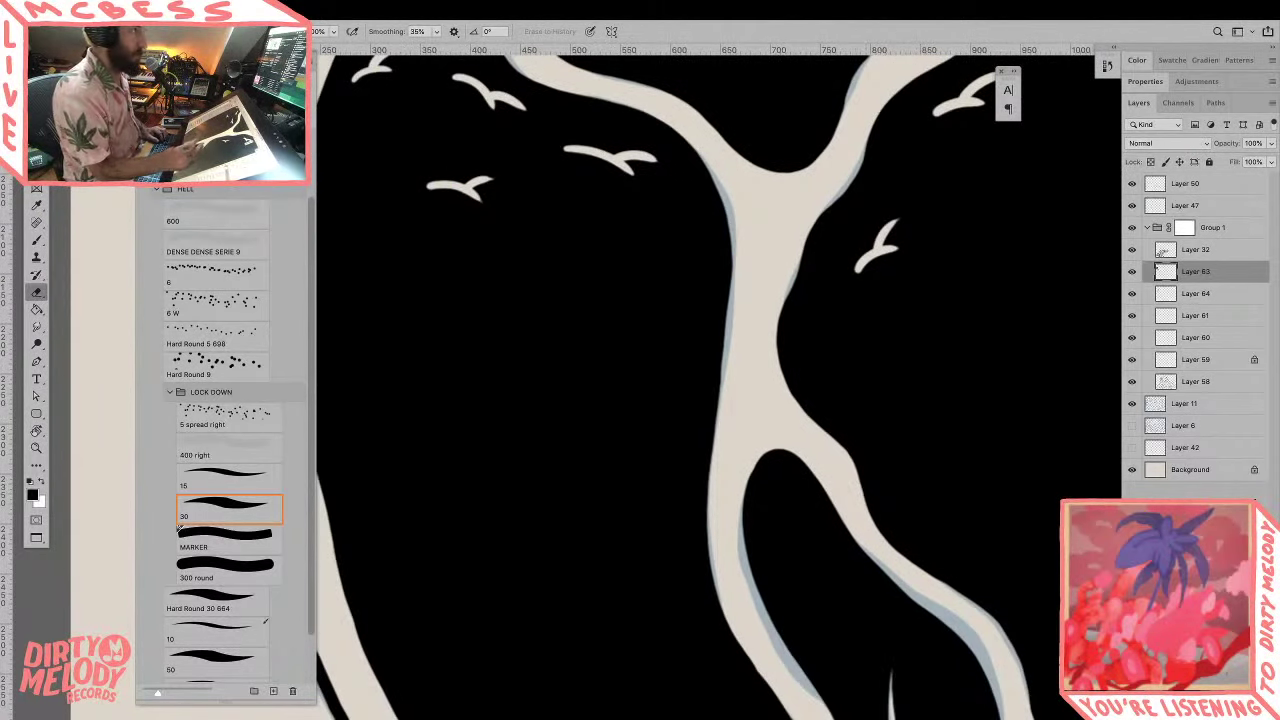
key(Tab)
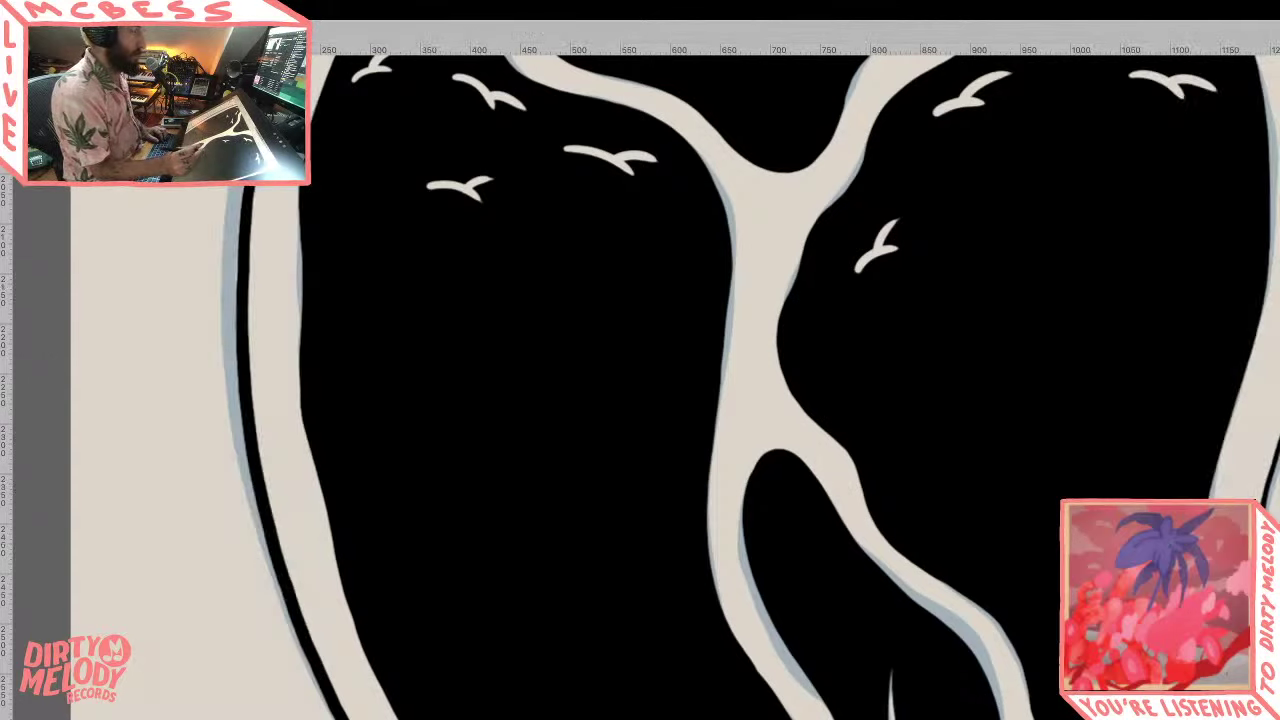
key(Tab)
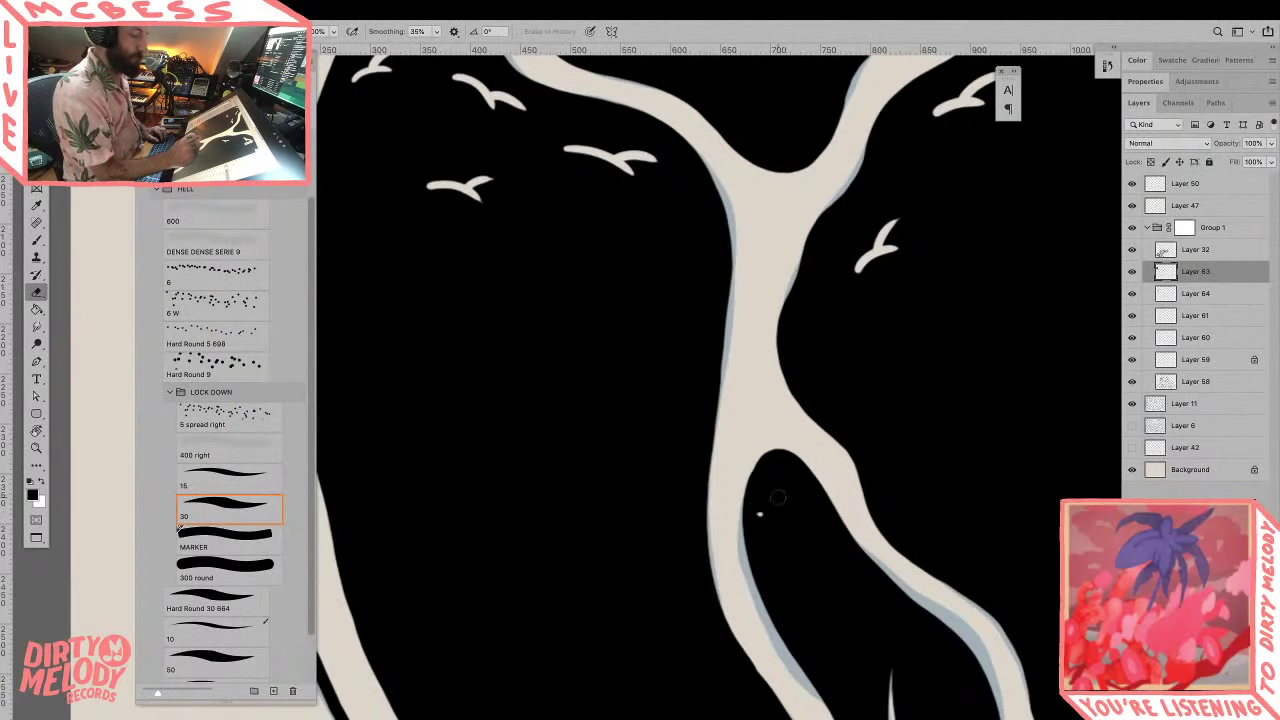
mouse_move(758, 516)
mouse_down()
mouse_move(792, 512)
mouse_move(801, 485)
mouse_up()
Step: Erase a larger bird-shaped highlight near the outer edge of the steak's right patch and set the Eraser's smoothing to 0%
key(z)
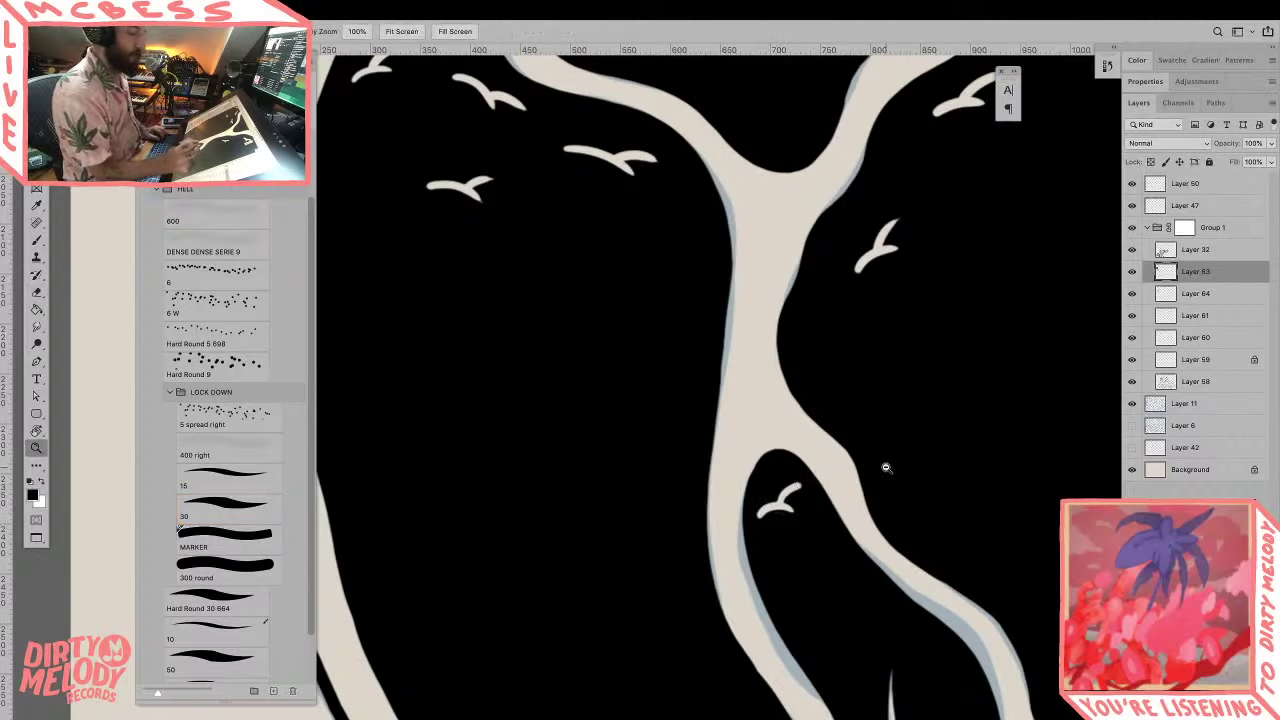
alt+click(886, 466)
mouse_move(981, 526)
mouse_down()
mouse_move(900, 467)
mouse_move(790, 417)
mouse_up()
alt+click(899, 466)
alt+click(898, 465)
alt+click(898, 465)
alt+click(898, 465)
alt+click(898, 465)
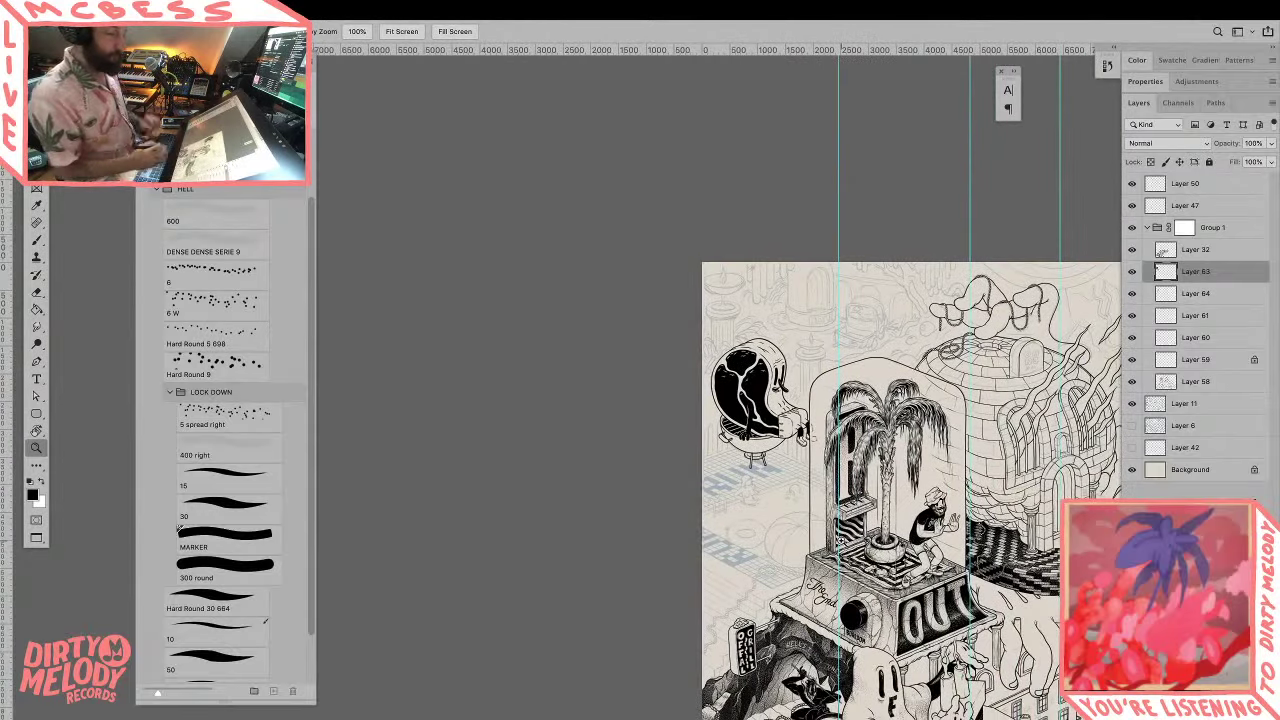
click(778, 361)
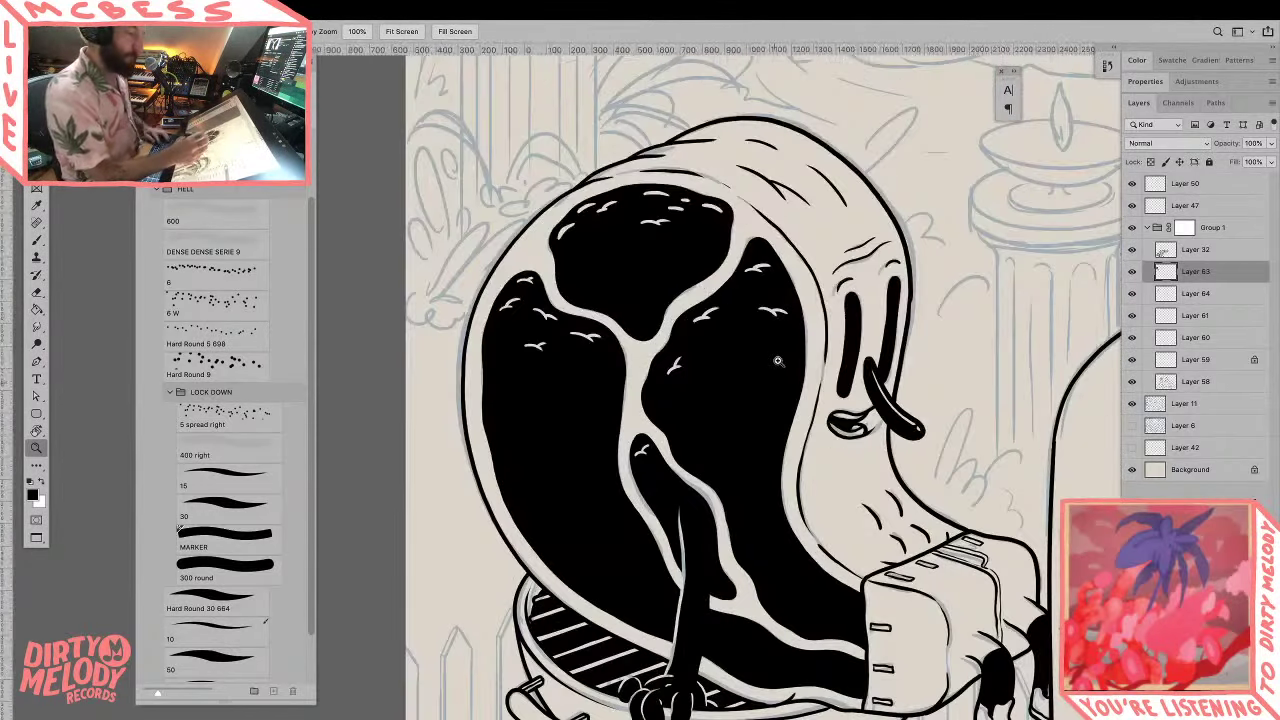
key(b)
key(e)
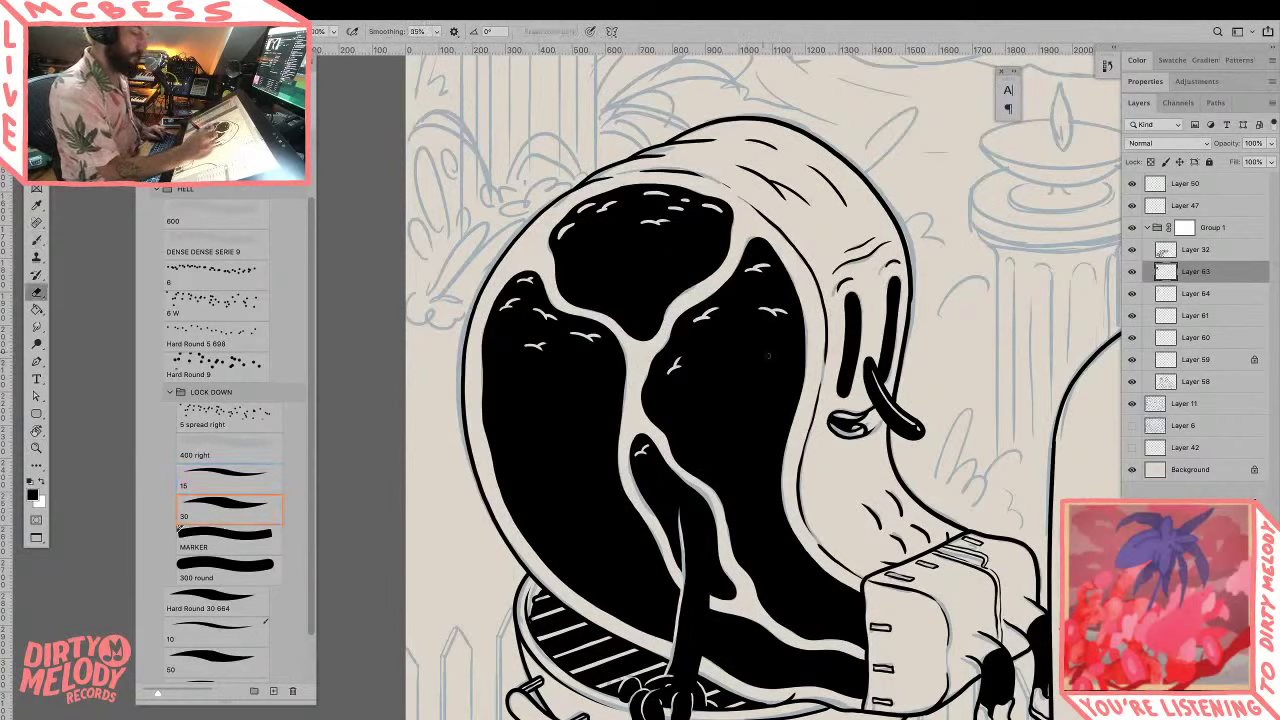
drag(759, 353, 782, 375)
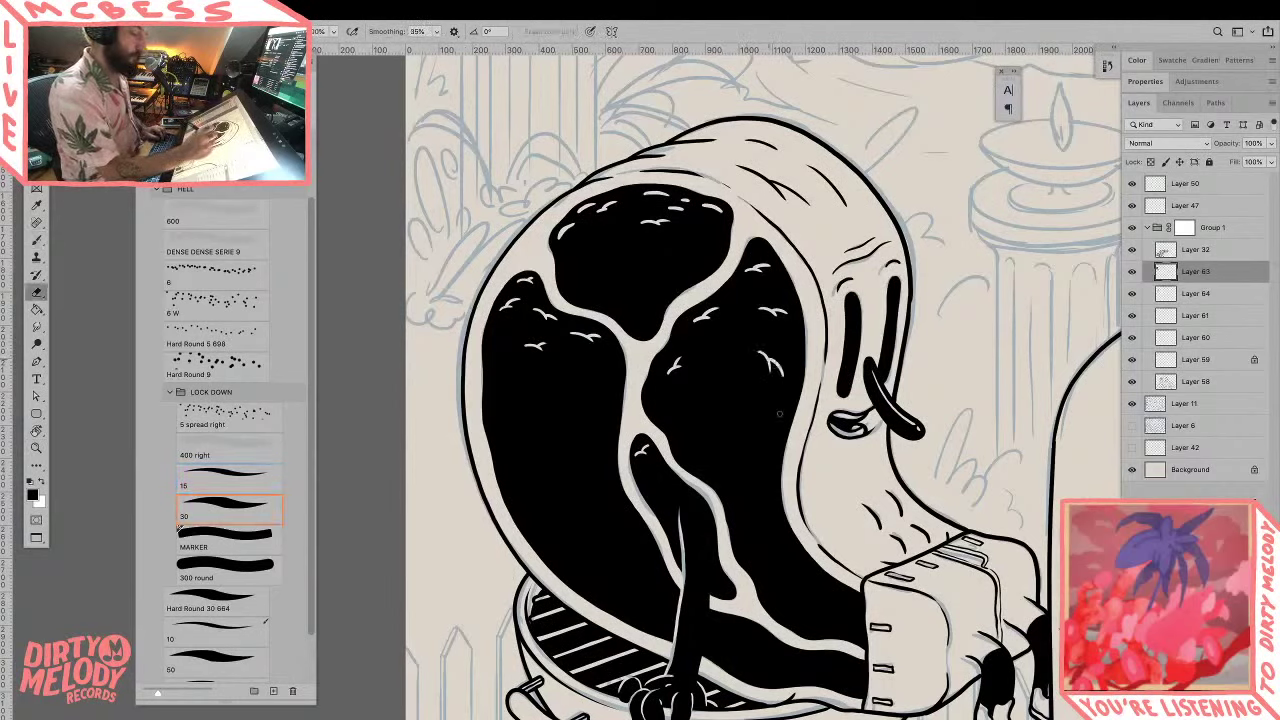
click(437, 31)
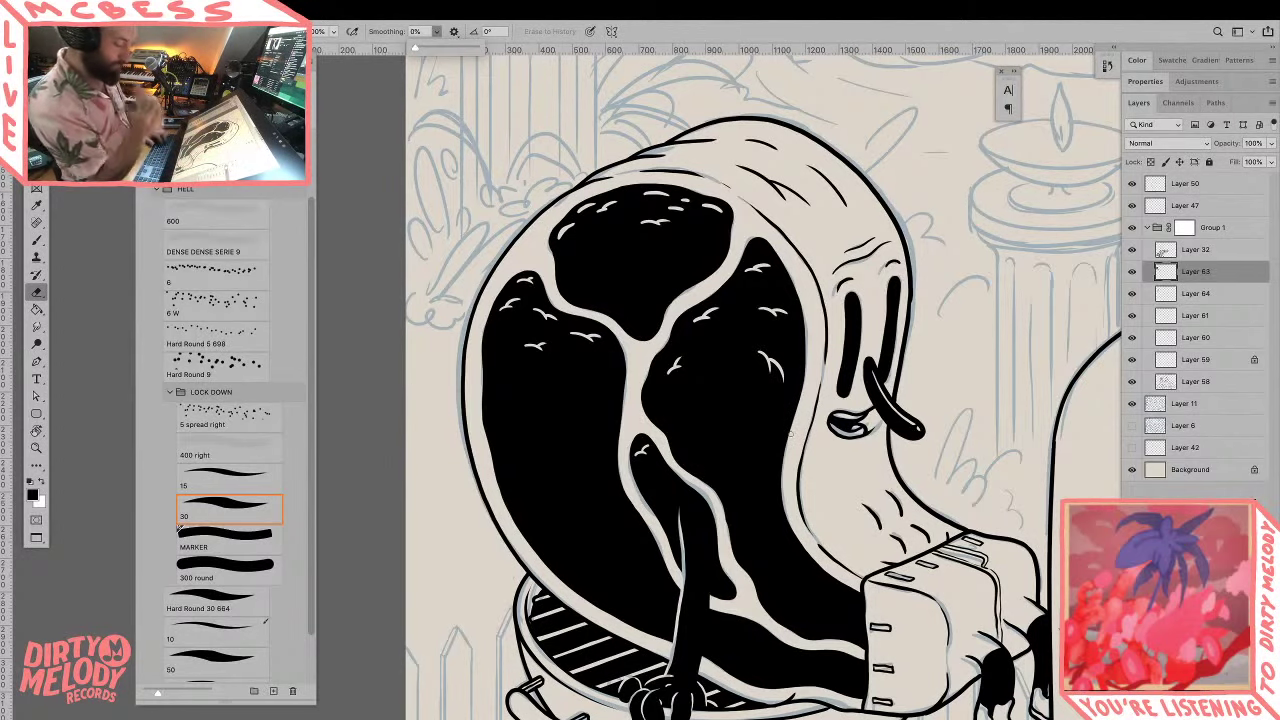
Step: Lasso the highlighted areas of the top, left, right and central patches and fill them with solid black to remove the highlights
key(l)
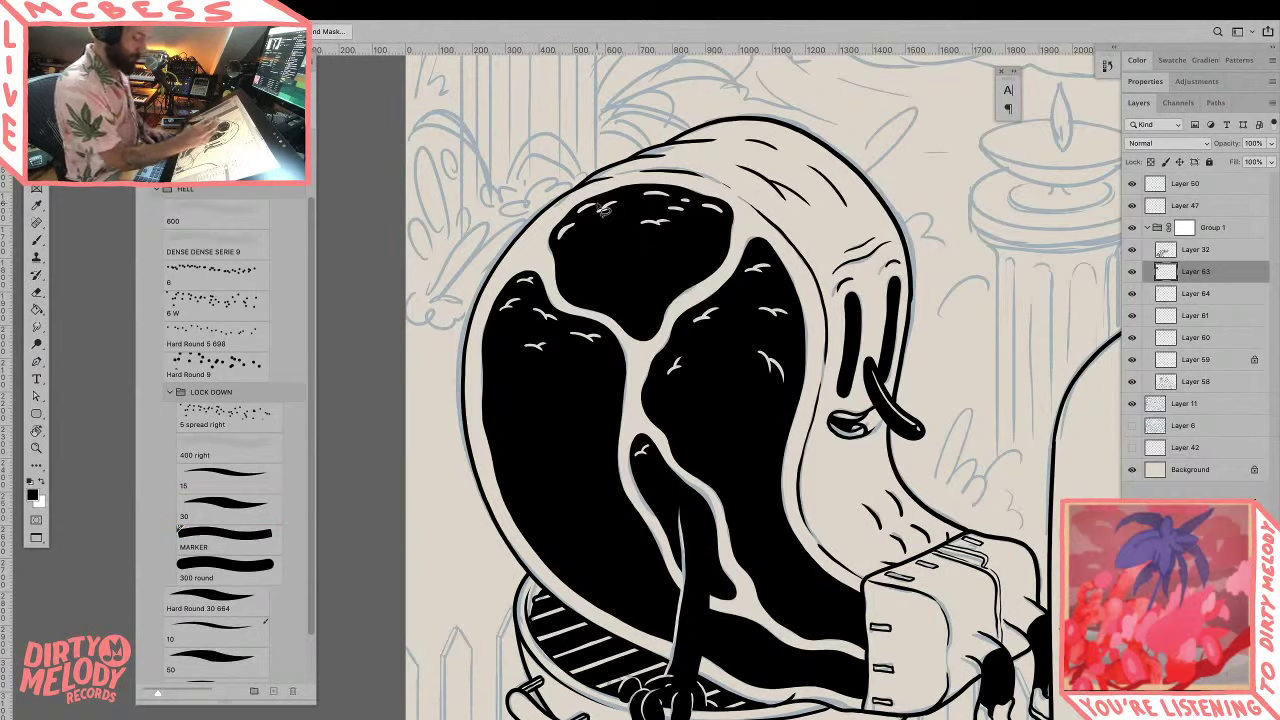
key(z)
drag(700, 372, 845, 514)
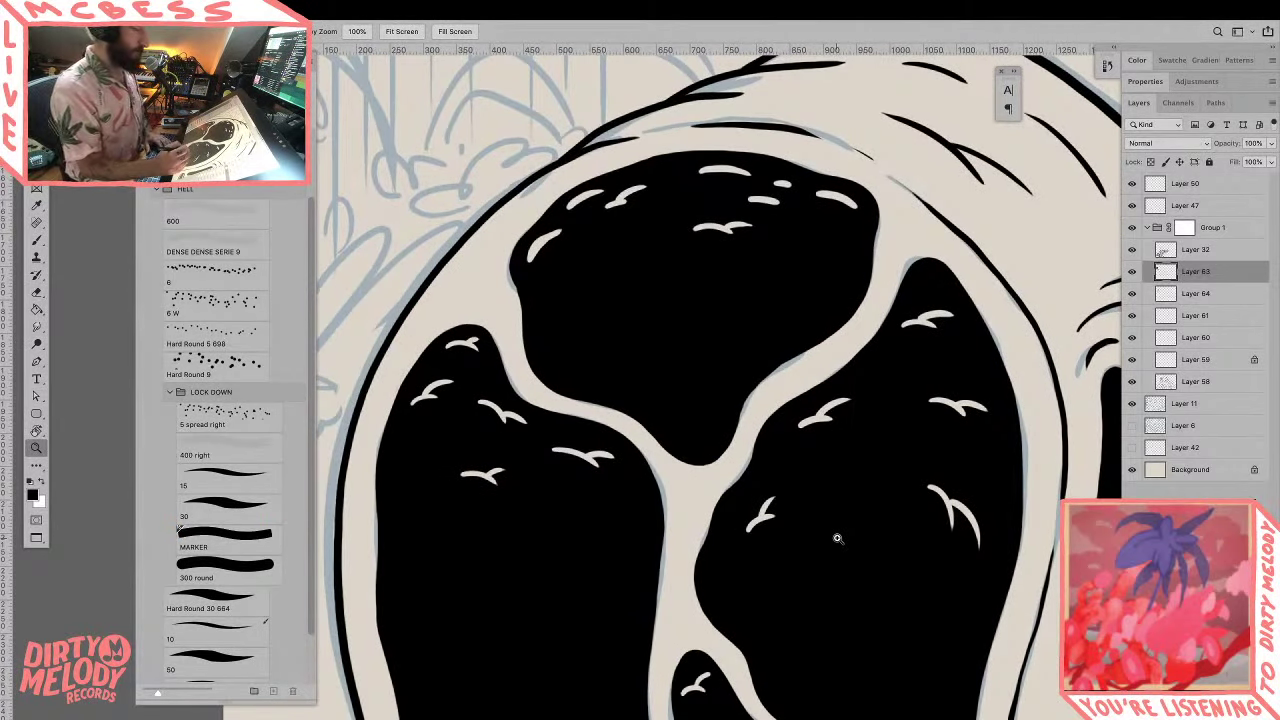
key(l)
mouse_move(942, 286)
mouse_down()
mouse_move(785, 433)
mouse_move(749, 500)
mouse_move(770, 615)
mouse_move(931, 633)
mouse_move(984, 573)
mouse_move(1004, 483)
mouse_move(991, 391)
mouse_move(925, 258)
mouse_up()
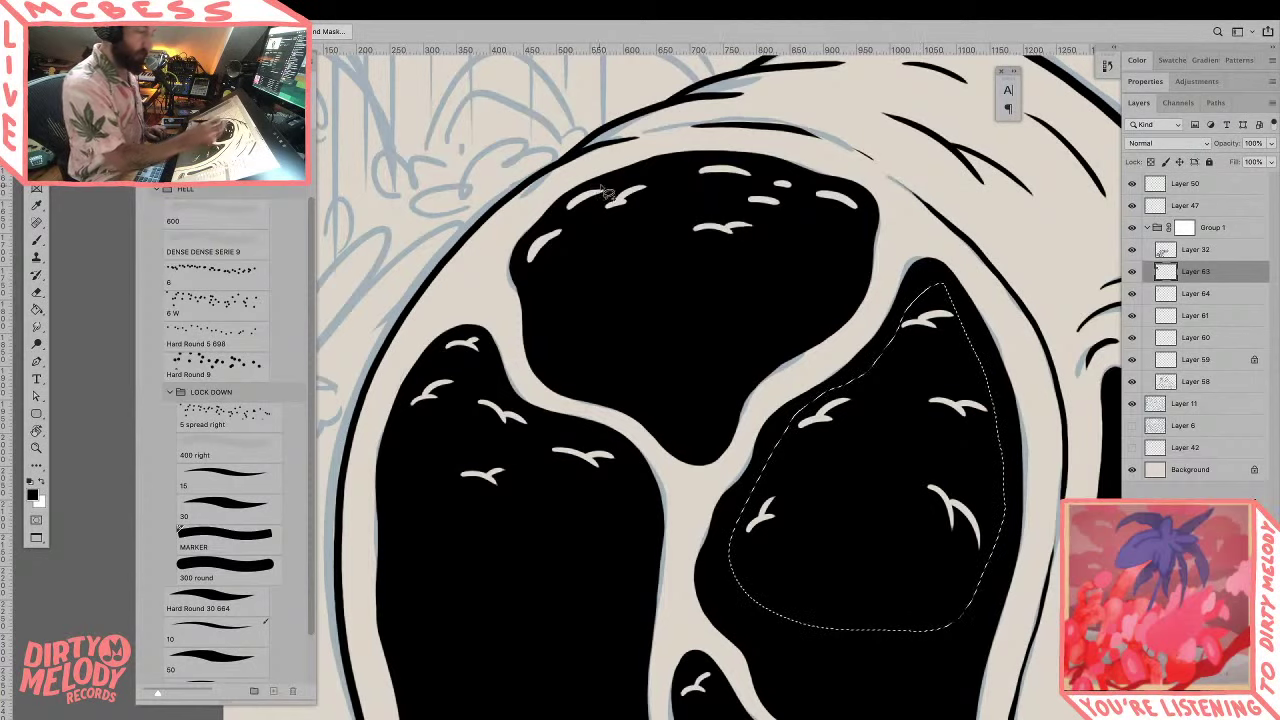
mouse_move(602, 185)
mouse_down()
mouse_move(552, 213)
mouse_move(524, 272)
mouse_move(626, 314)
mouse_move(829, 250)
mouse_move(861, 224)
mouse_move(865, 196)
mouse_move(783, 170)
mouse_move(736, 158)
mouse_move(650, 170)
mouse_up()
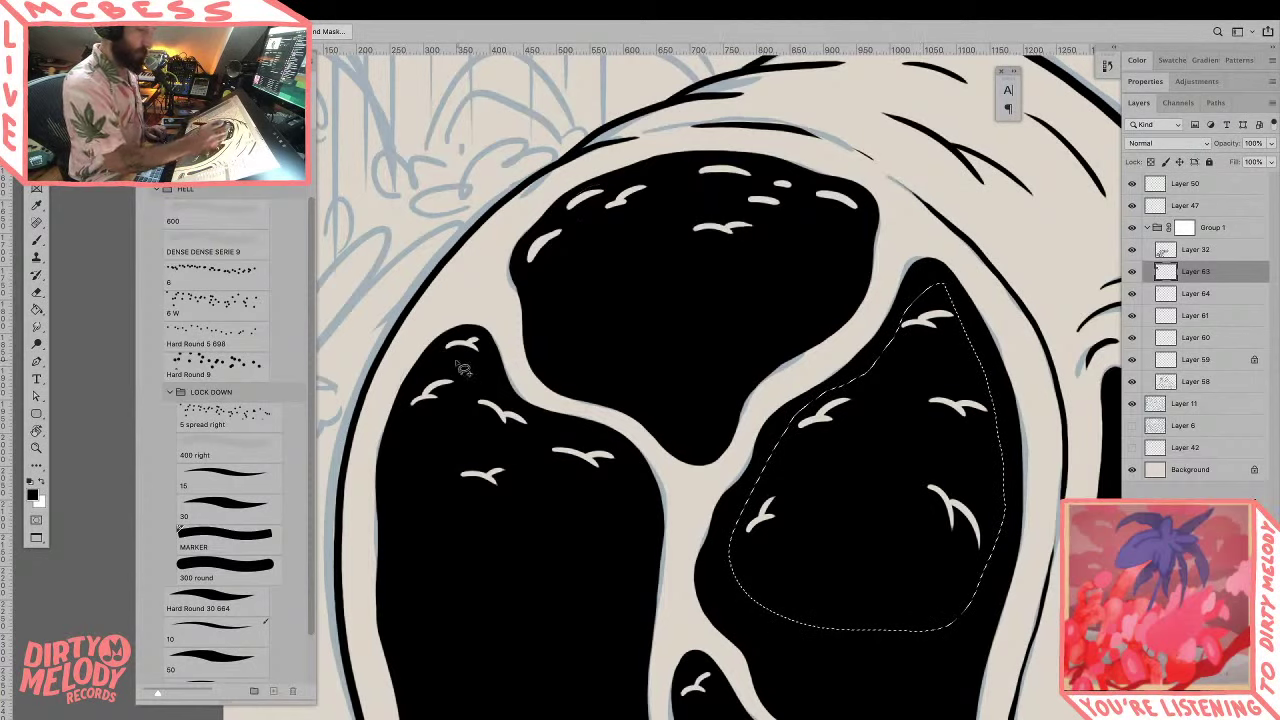
mouse_move(465, 333)
mouse_down()
mouse_move(423, 482)
mouse_move(608, 520)
mouse_move(612, 445)
mouse_move(505, 400)
mouse_move(490, 343)
mouse_move(467, 333)
mouse_up()
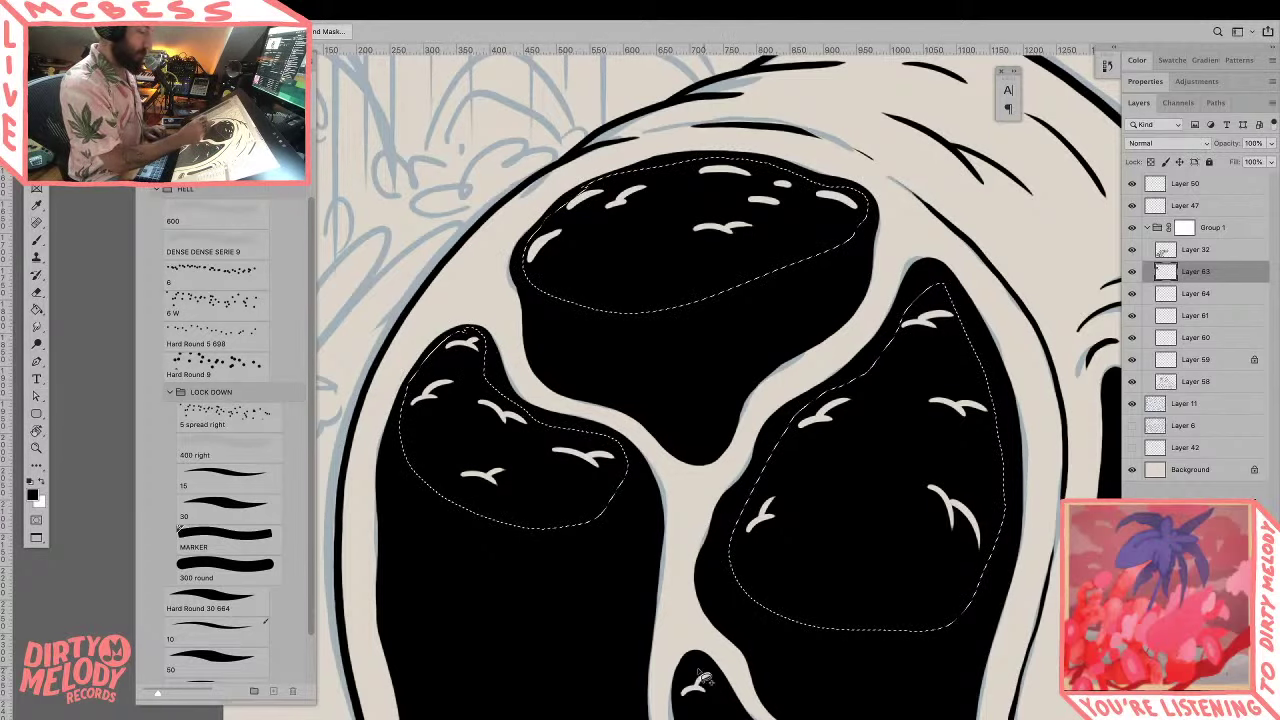
mouse_move(704, 666)
mouse_down()
mouse_move(682, 682)
mouse_move(708, 713)
mouse_move(718, 672)
mouse_move(704, 664)
mouse_up()
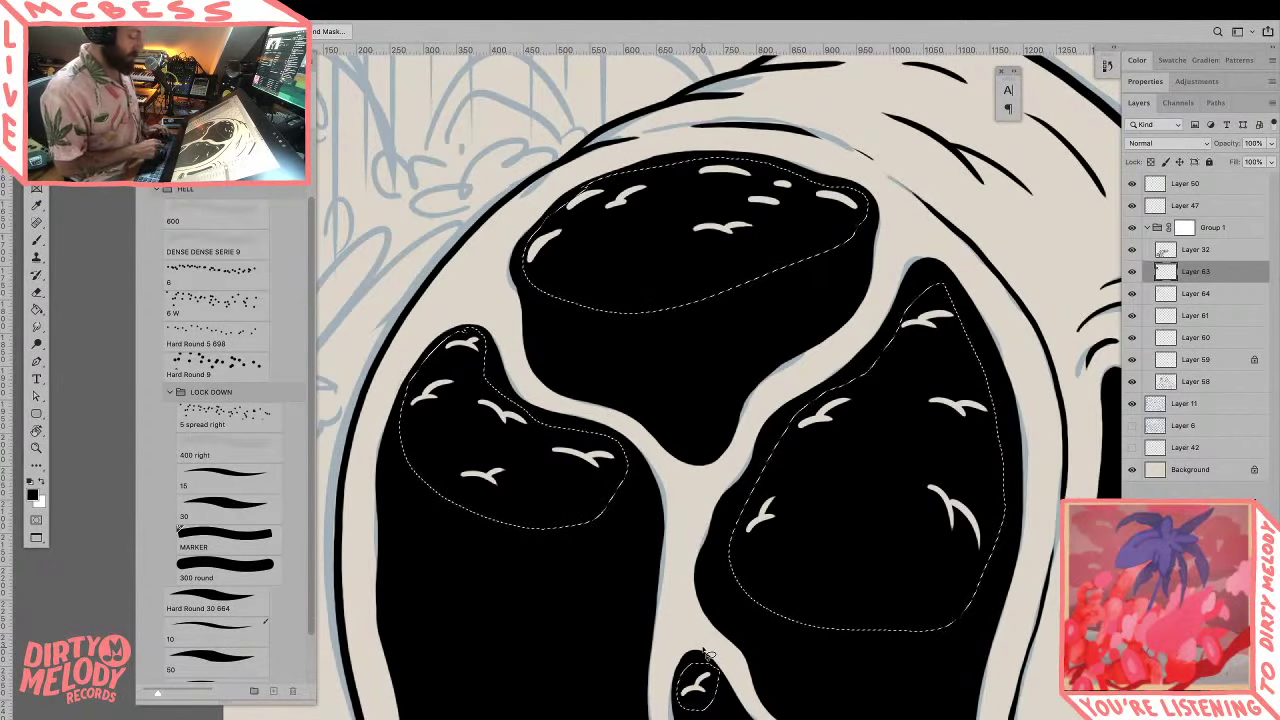
key(v)
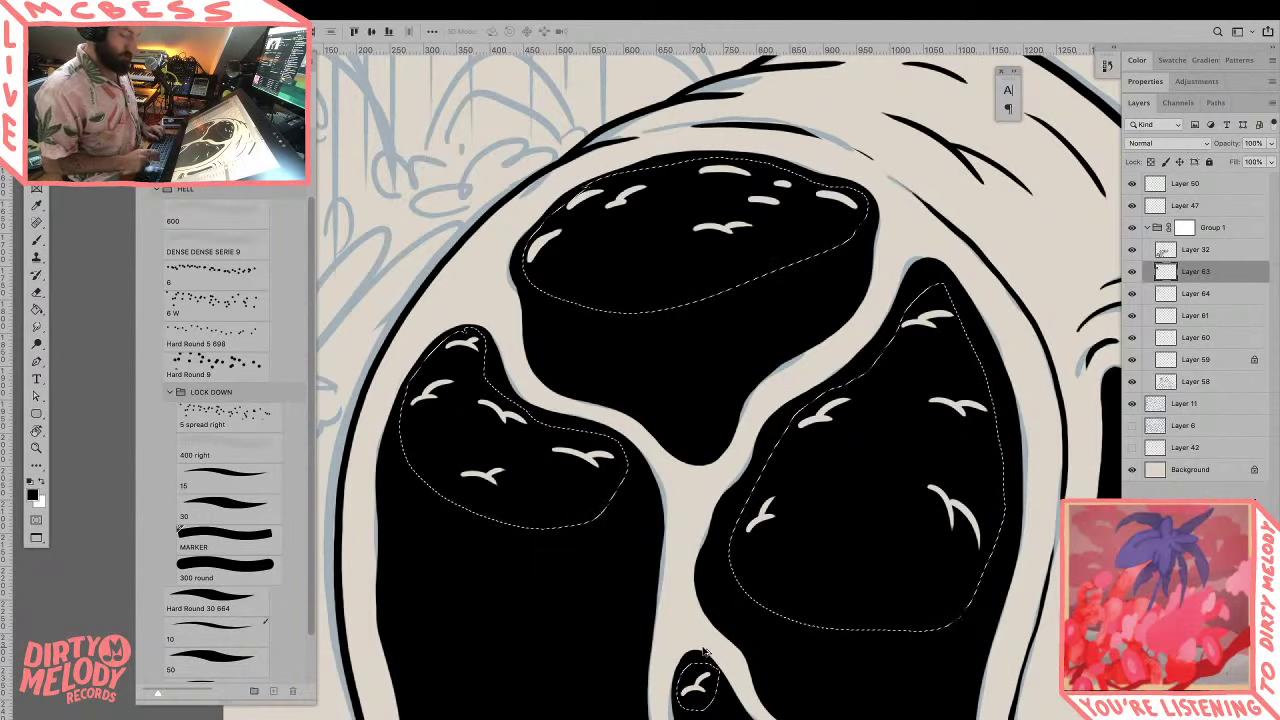
key(Delete)
key(ctrl+d)
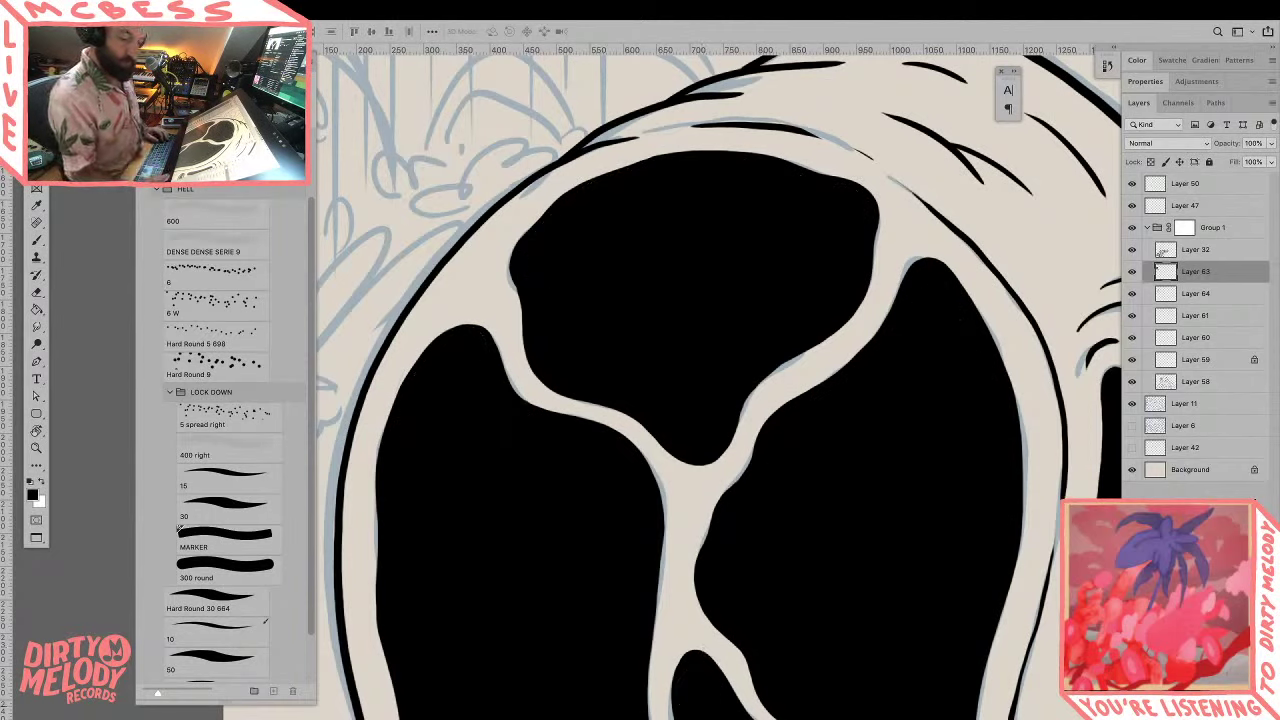
Step: Add a layer mask to Layer 63 and paint bird-shaped highlights on it along the top patch with brush 15
key(ctrl+shift+m)
key(e)
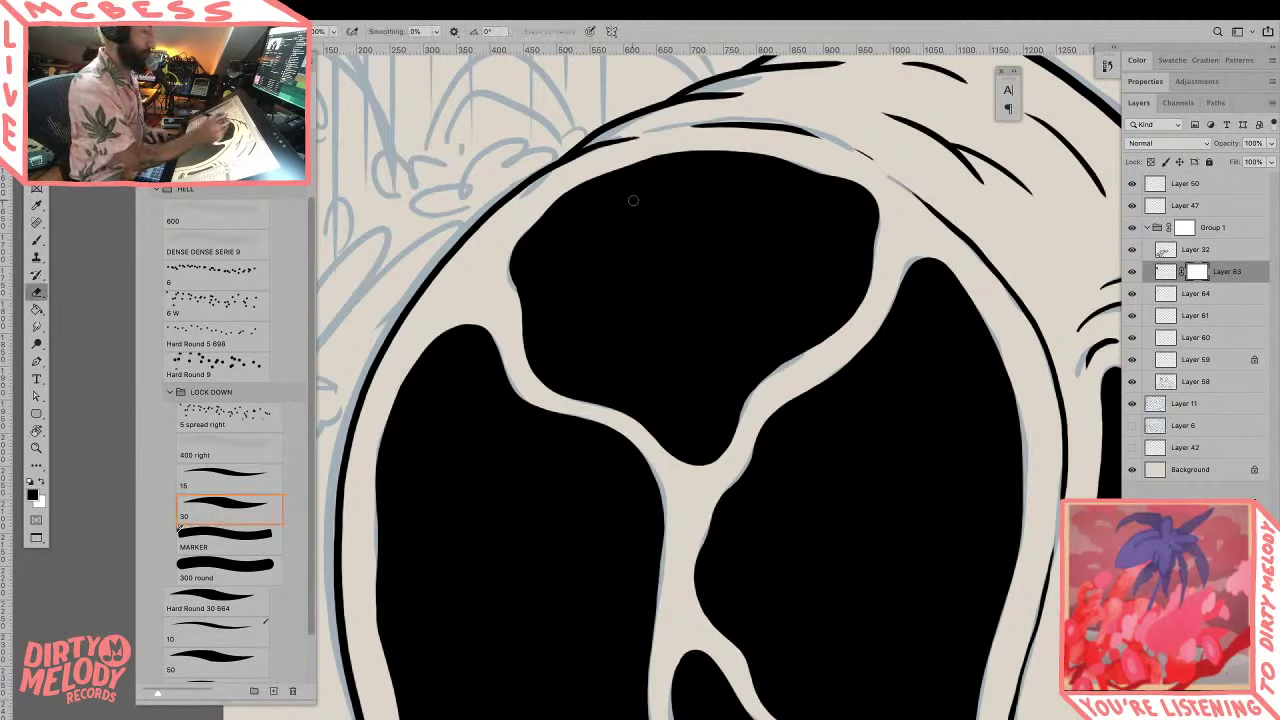
key(b)
mouse_move(679, 176)
mouse_down()
mouse_move(719, 194)
mouse_move(753, 182)
mouse_move(856, 236)
mouse_up()
key(ctrl+z)
Step: Paint four bird-shaped highlights on the mask across the upper half of the steak's right patch
drag(916, 283, 968, 322)
drag(855, 388, 914, 330)
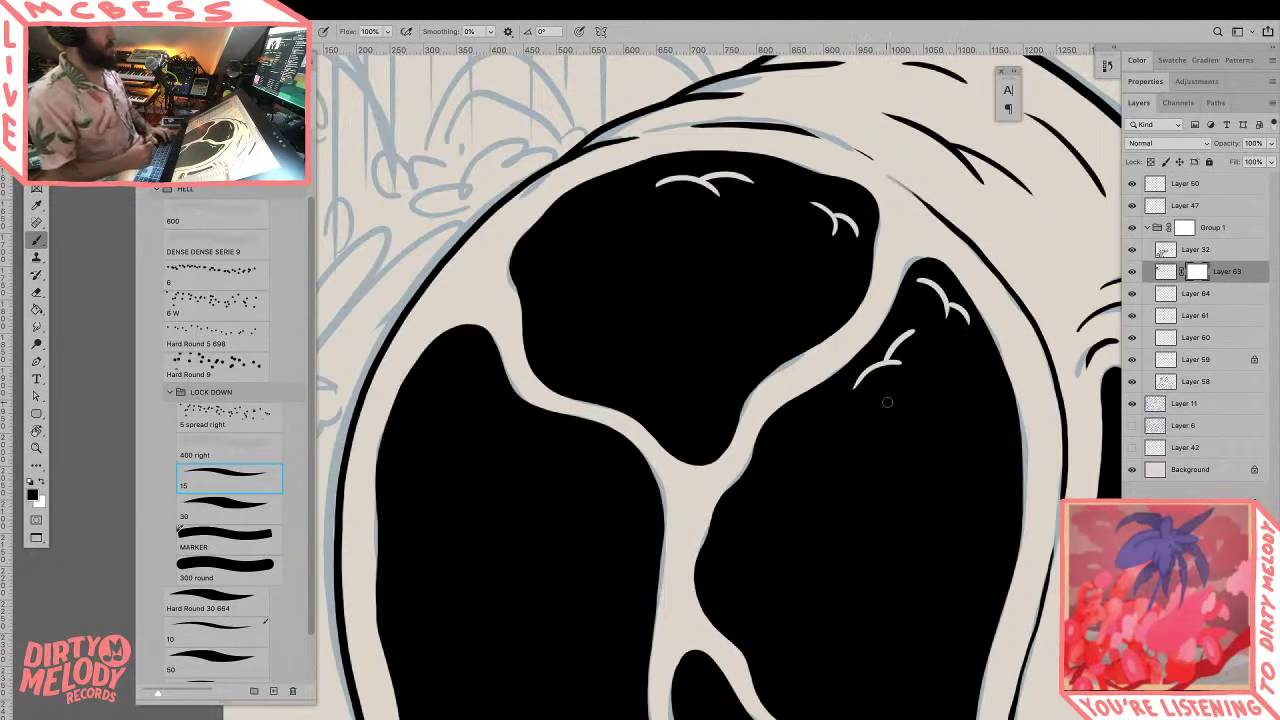
drag(757, 487, 788, 471)
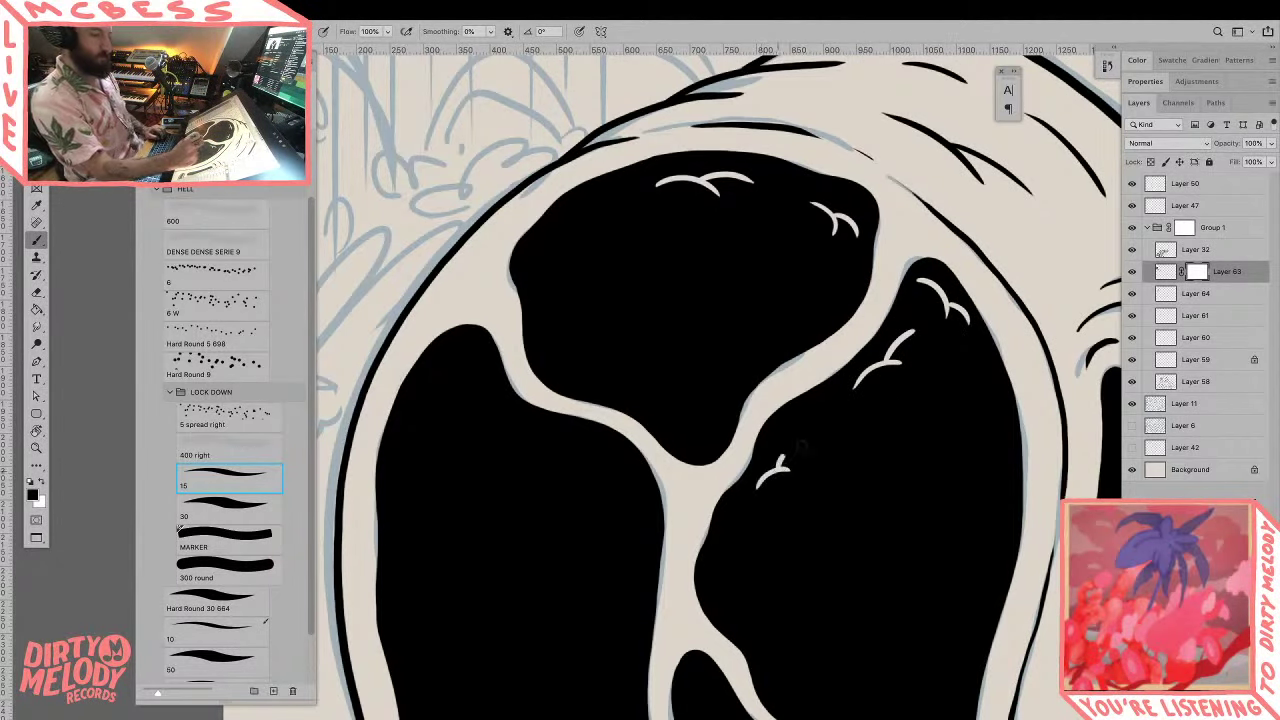
scroll(800, 446, down, 2)
drag(904, 378, 964, 398)
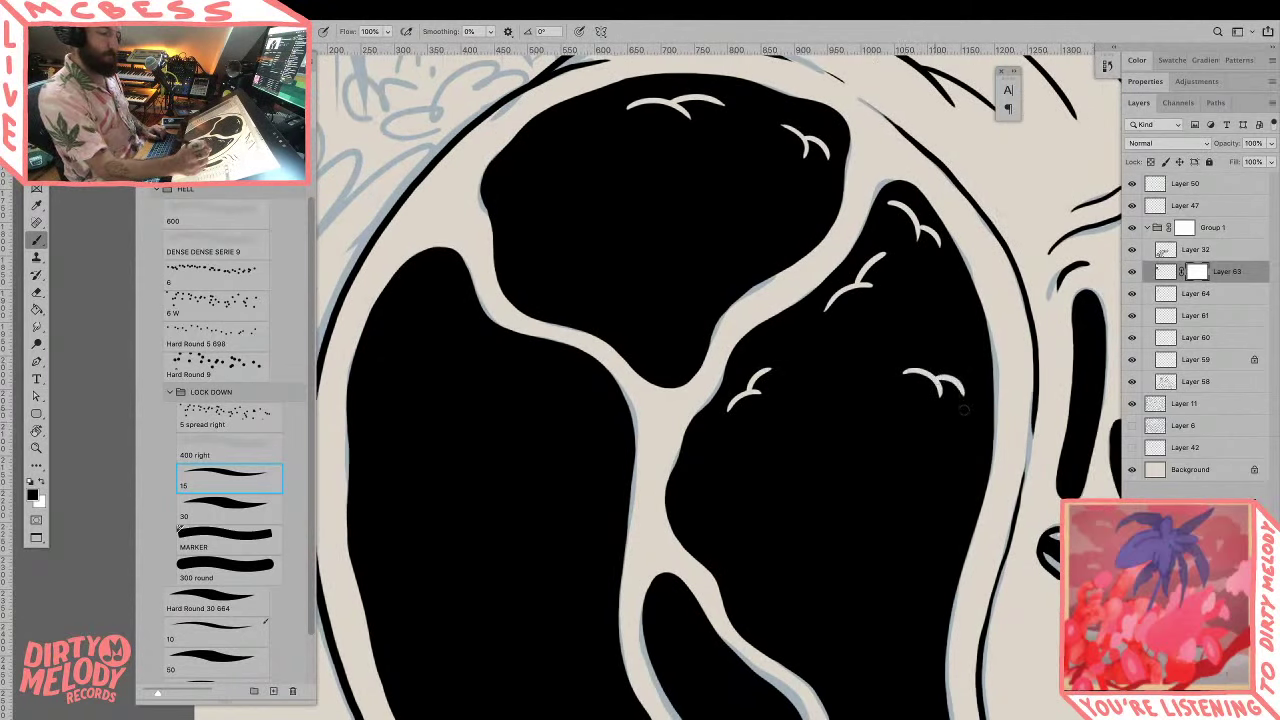
Step: Paint a highlight on the mask at the top patch's left edge and three more in the upper part of the left patch
drag(640, 167, 791, 313)
drag(664, 365, 694, 338)
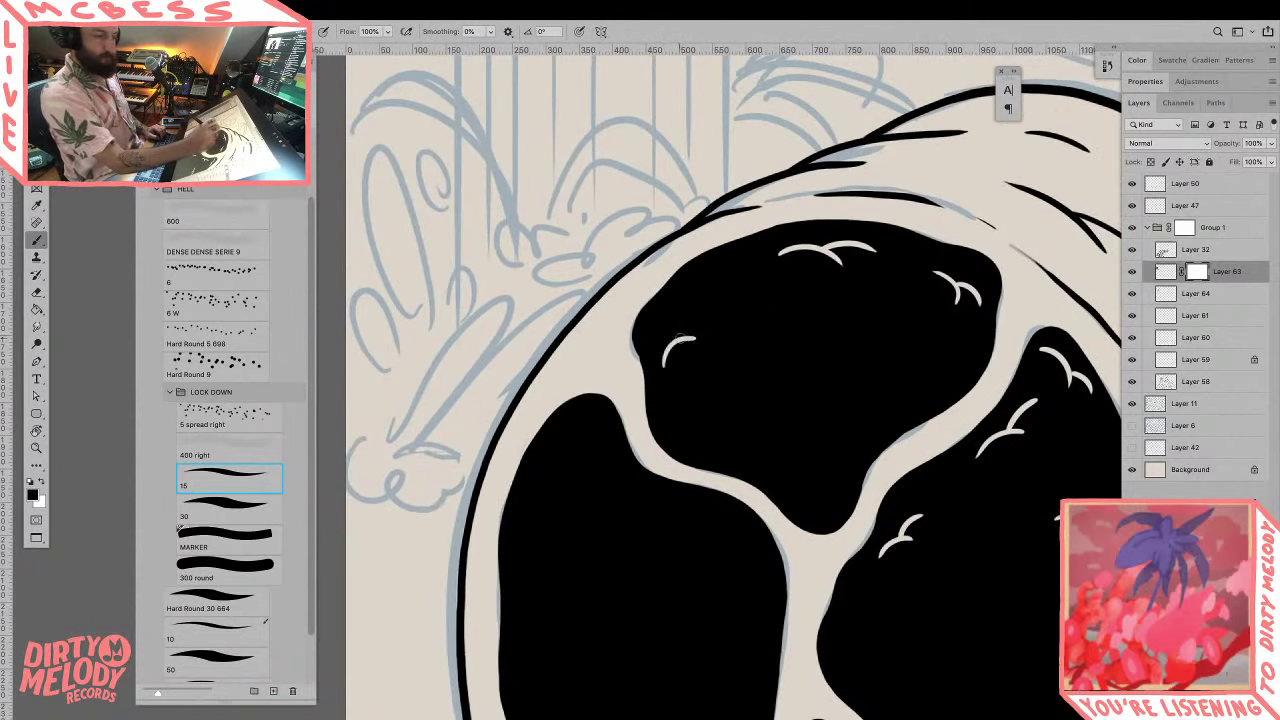
scroll(884, 479, down, 4)
scroll(884, 479, left, 4)
drag(790, 389, 868, 418)
key(ctrl+z)
key(ctrl+z)
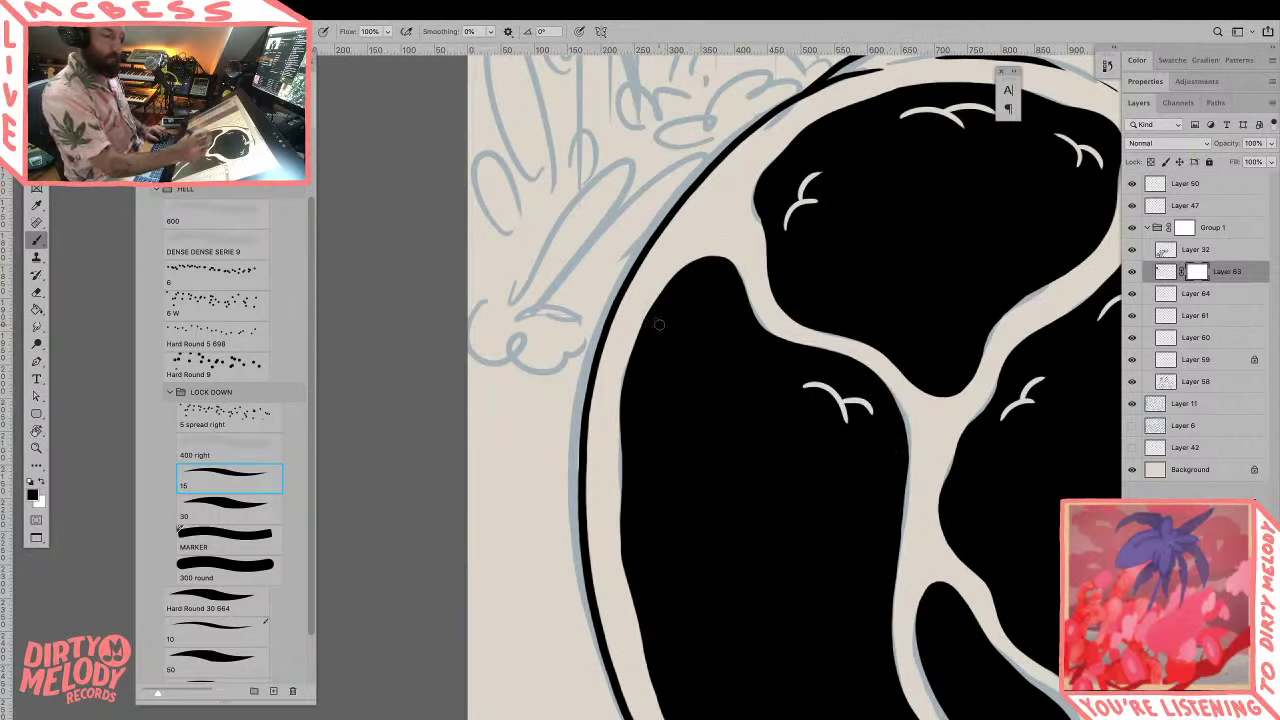
drag(659, 324, 716, 285)
scroll(800, 368, down, 3)
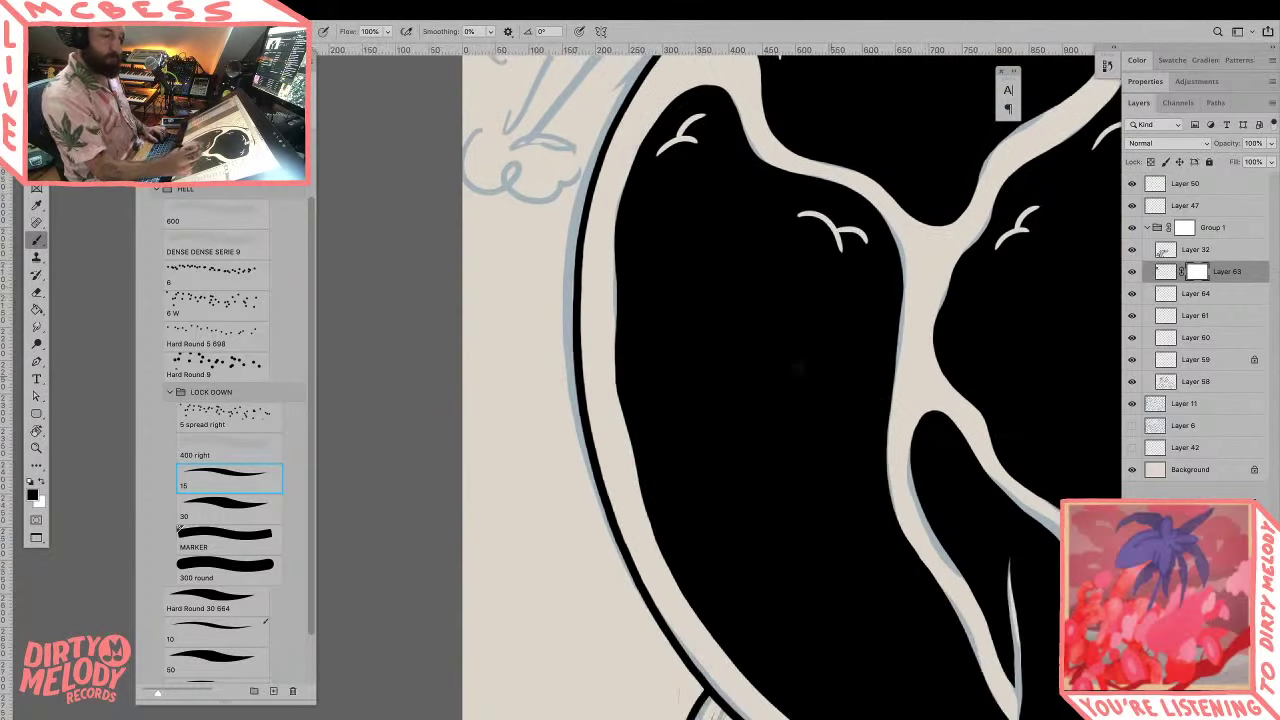
mouse_move(659, 328)
mouse_down()
mouse_move(700, 294)
mouse_move(702, 264)
mouse_up()
Step: Paint small highlights on the mask in the lower right patch, the narrow central patch and the lower left patch
scroll(1029, 450, right, 5)
scroll(1029, 450, down, 1)
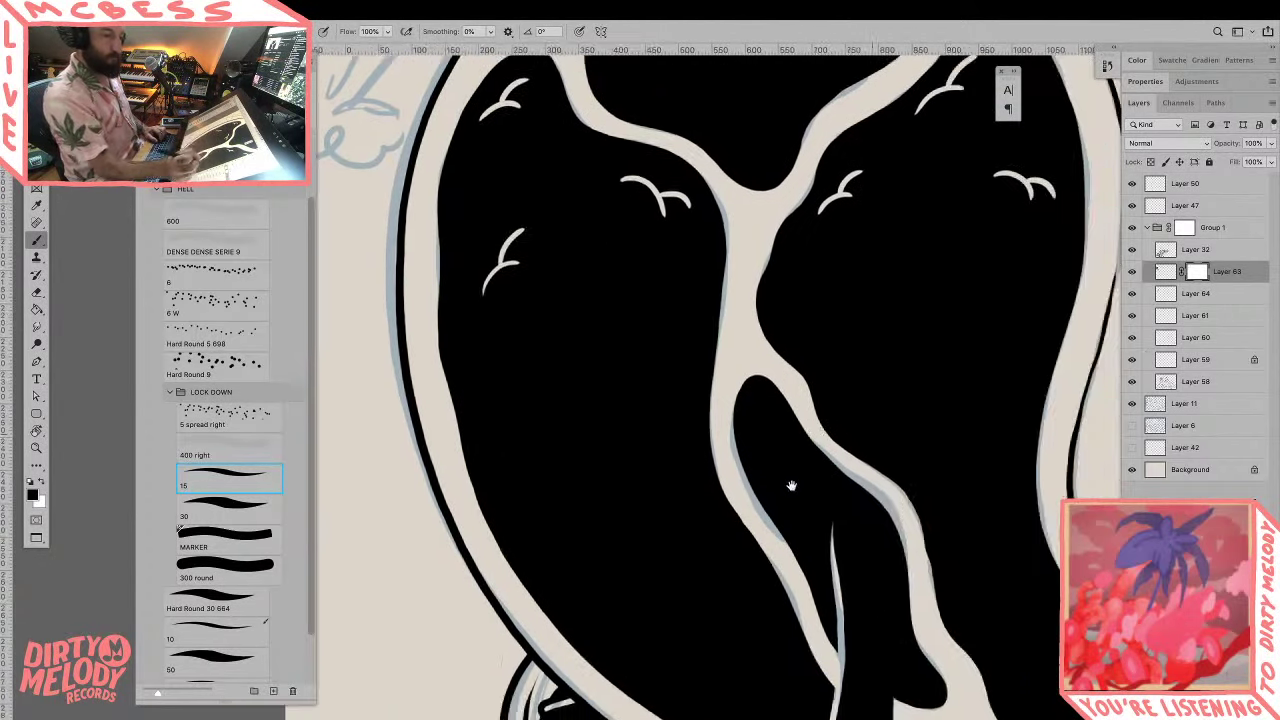
mouse_move(791, 372)
mouse_down()
mouse_move(834, 390)
mouse_move(852, 377)
mouse_up()
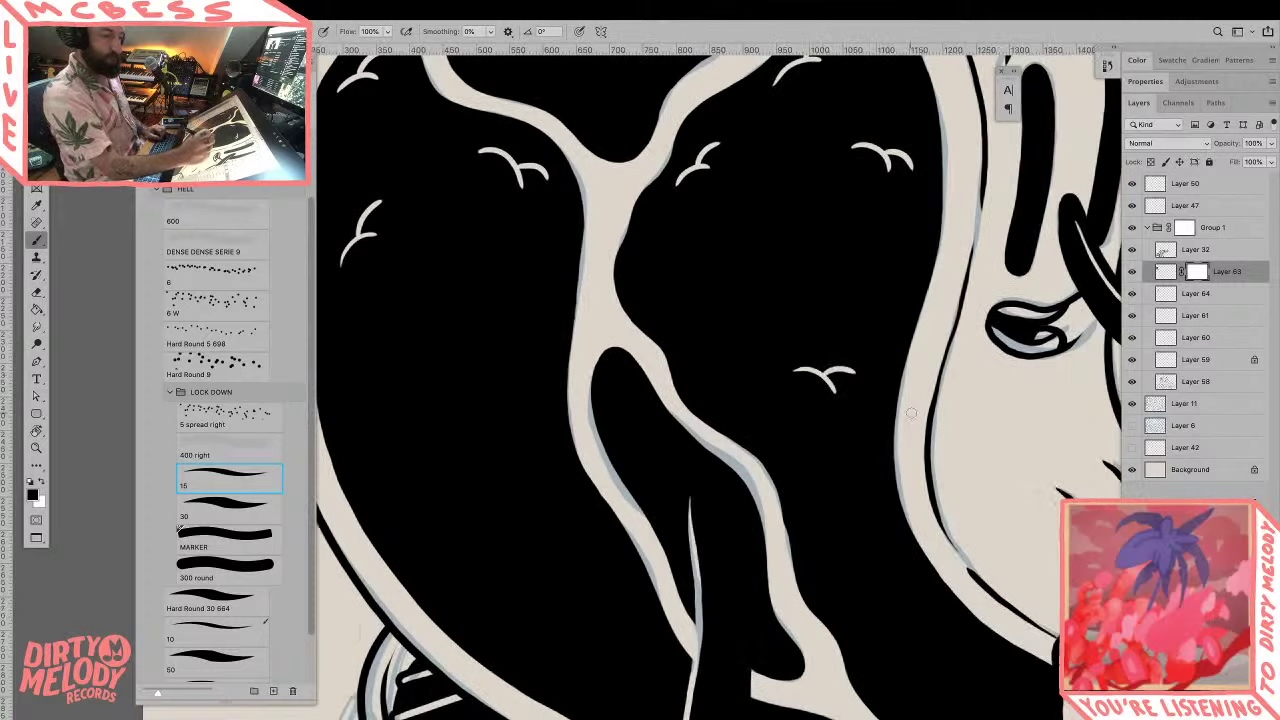
key(z)
alt+click(912, 409)
drag(1013, 653, 961, 639)
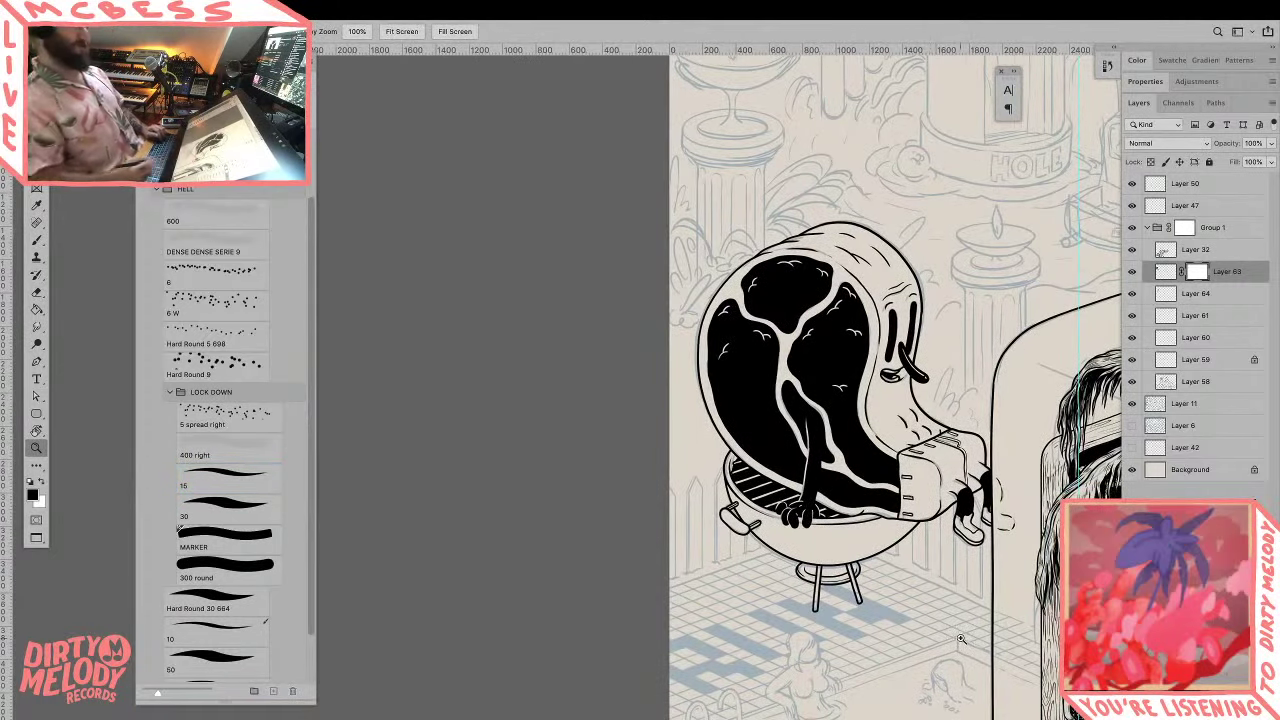
click(877, 455)
key(b)
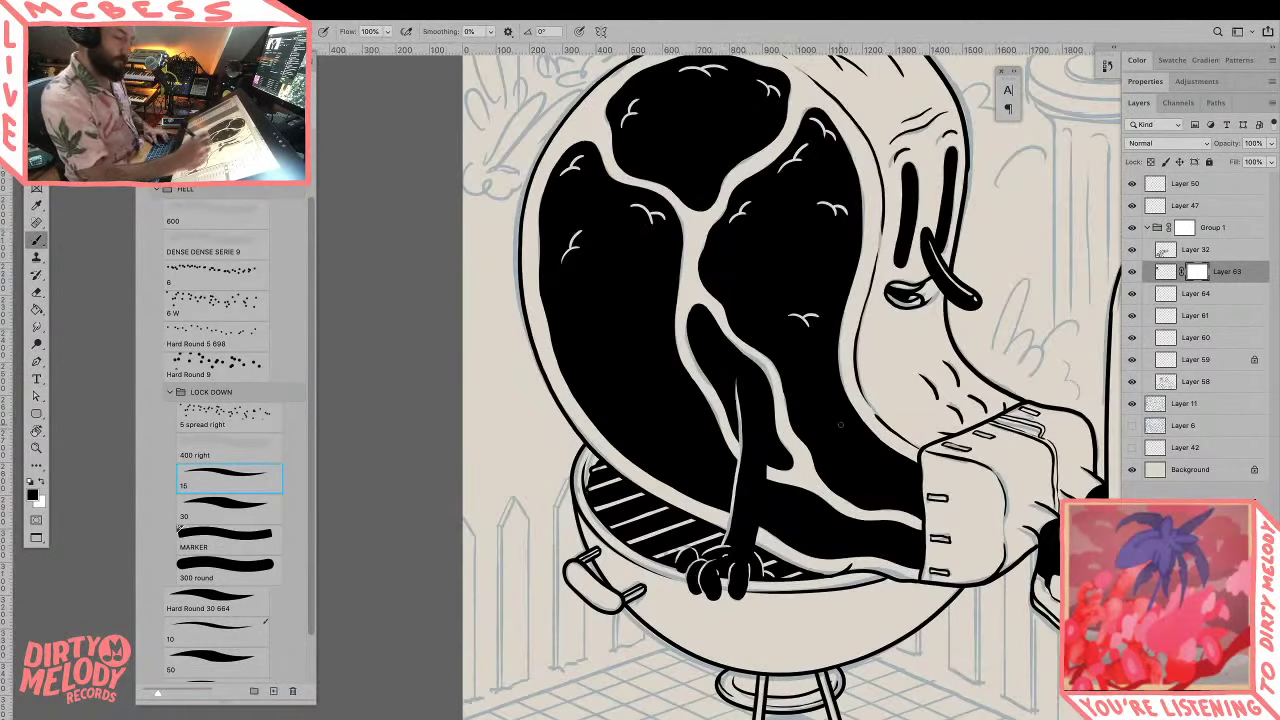
drag(841, 425, 854, 447)
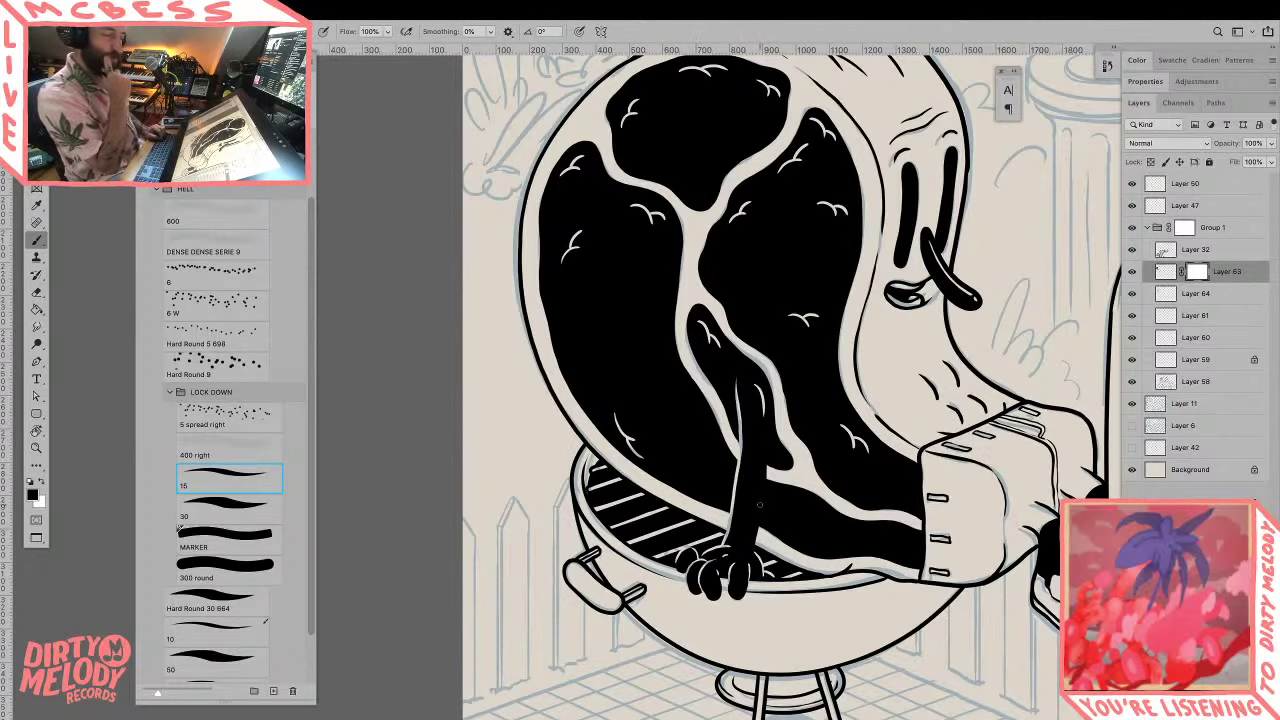
Step: Examine the highlighted steak character on the grill against the surrounding artwork
drag(760, 504, 625, 471)
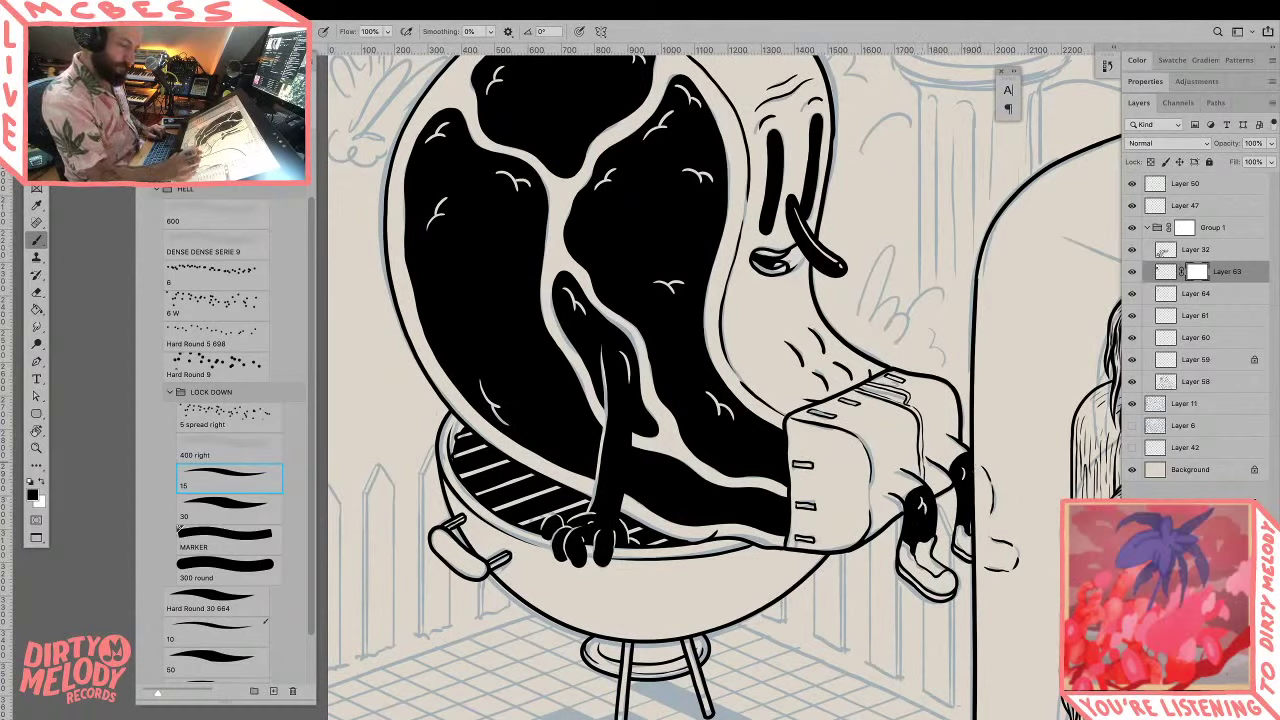
key(z)
alt+click(997, 466)
alt+click(997, 467)
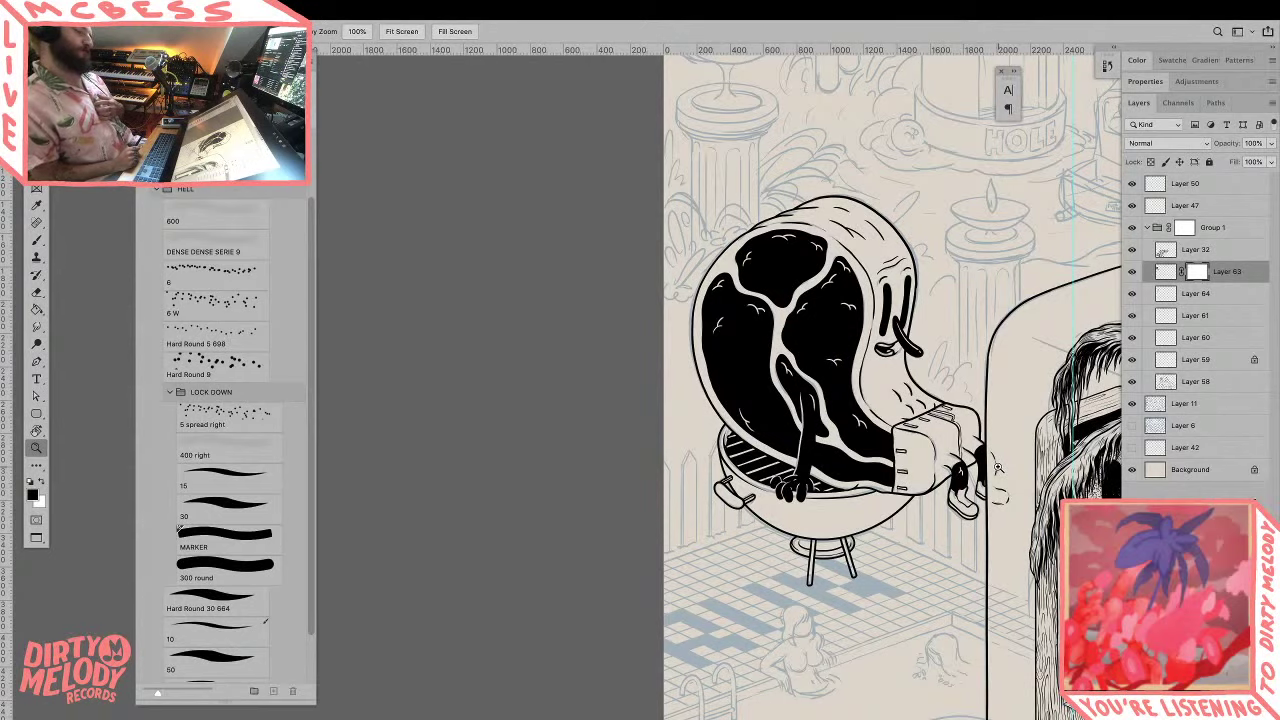
drag(1020, 595, 884, 581)
alt+click(968, 608)
alt+click(994, 608)
alt+click(996, 607)
super+click(764, 481)
super+click(760, 479)
super+click(757, 479)
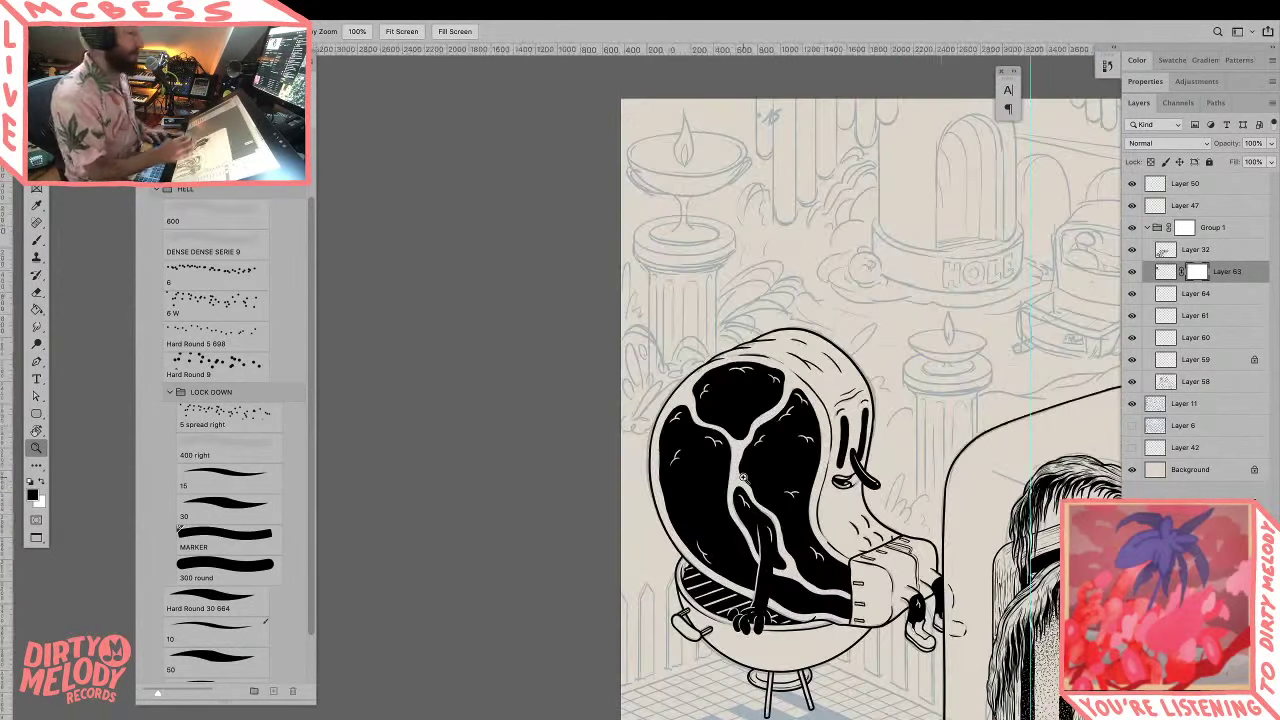
click(277, 412)
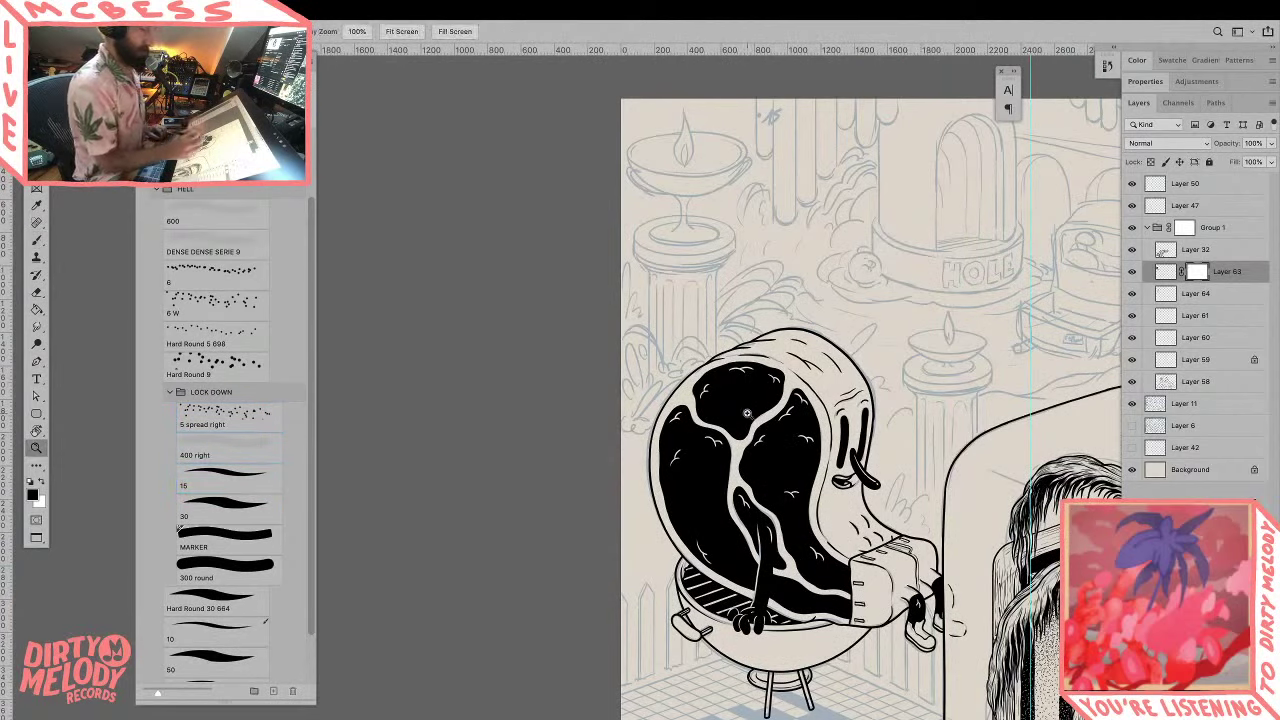
Step: Choose the 5 spread right stipple brush and set its scatter to 543% and its spacing to 338%
super+click(752, 414)
super+click(744, 412)
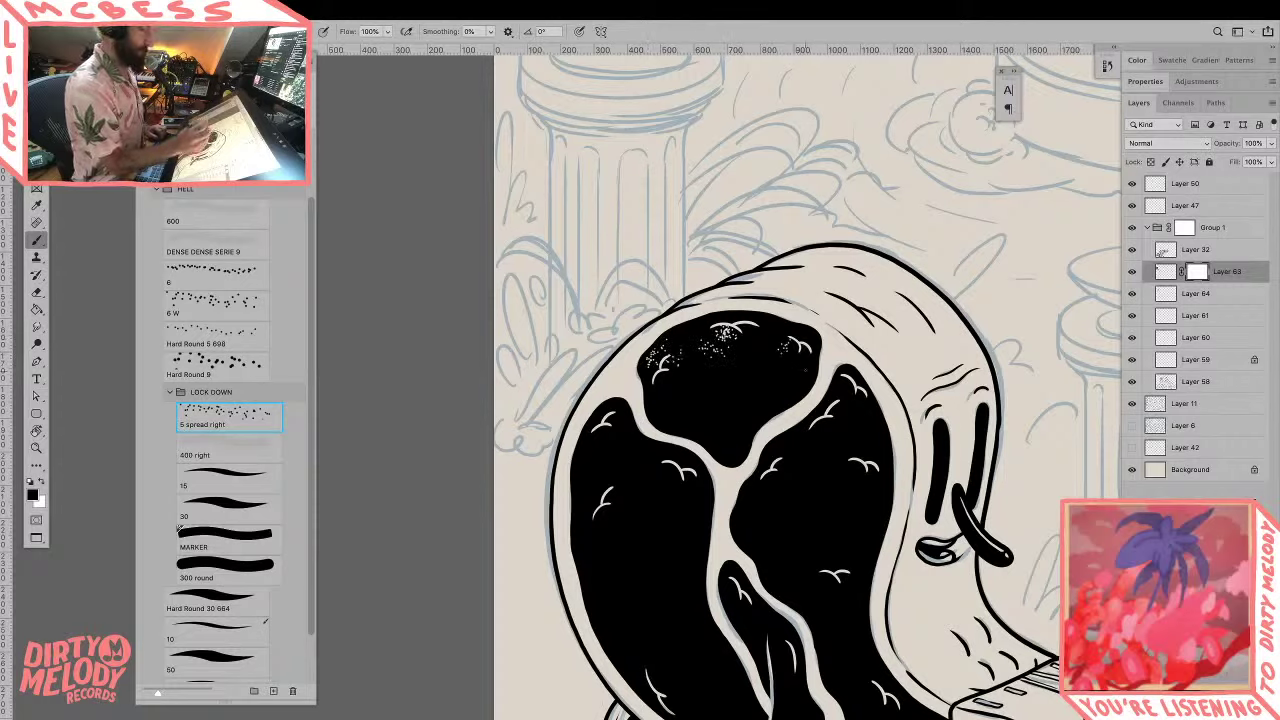
key(F5)
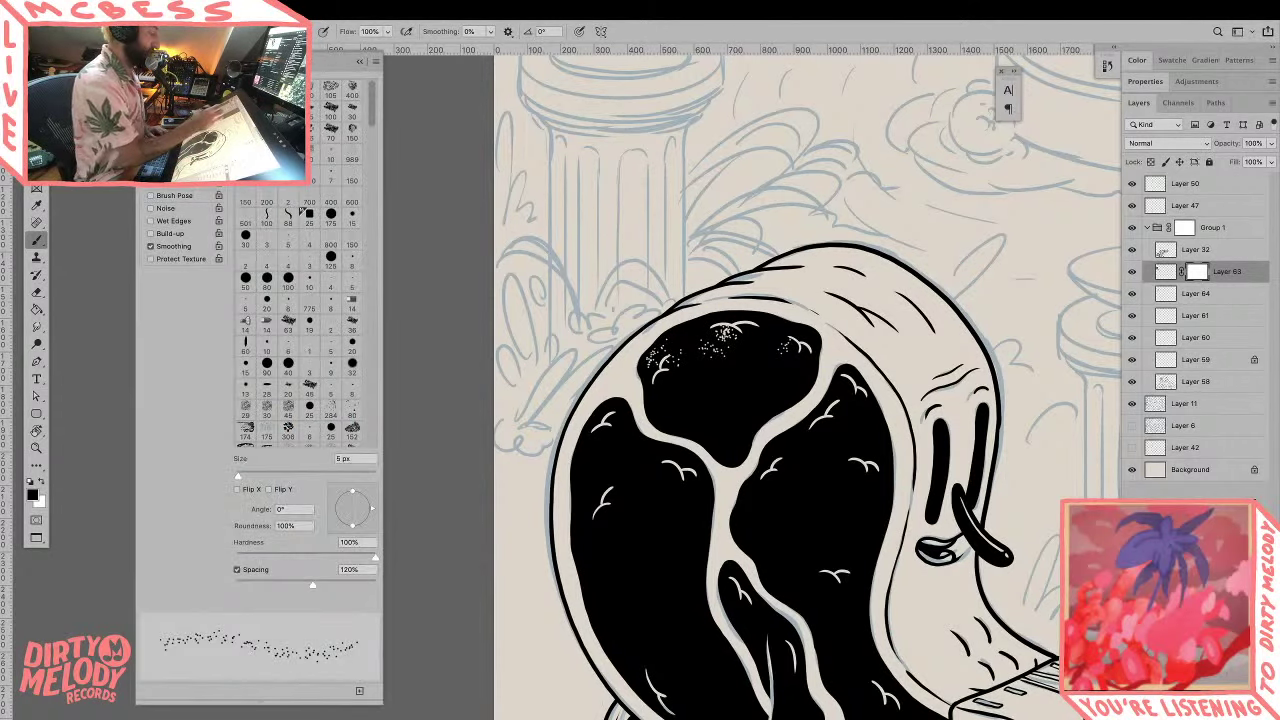
click(175, 132)
drag(323, 100, 313, 100)
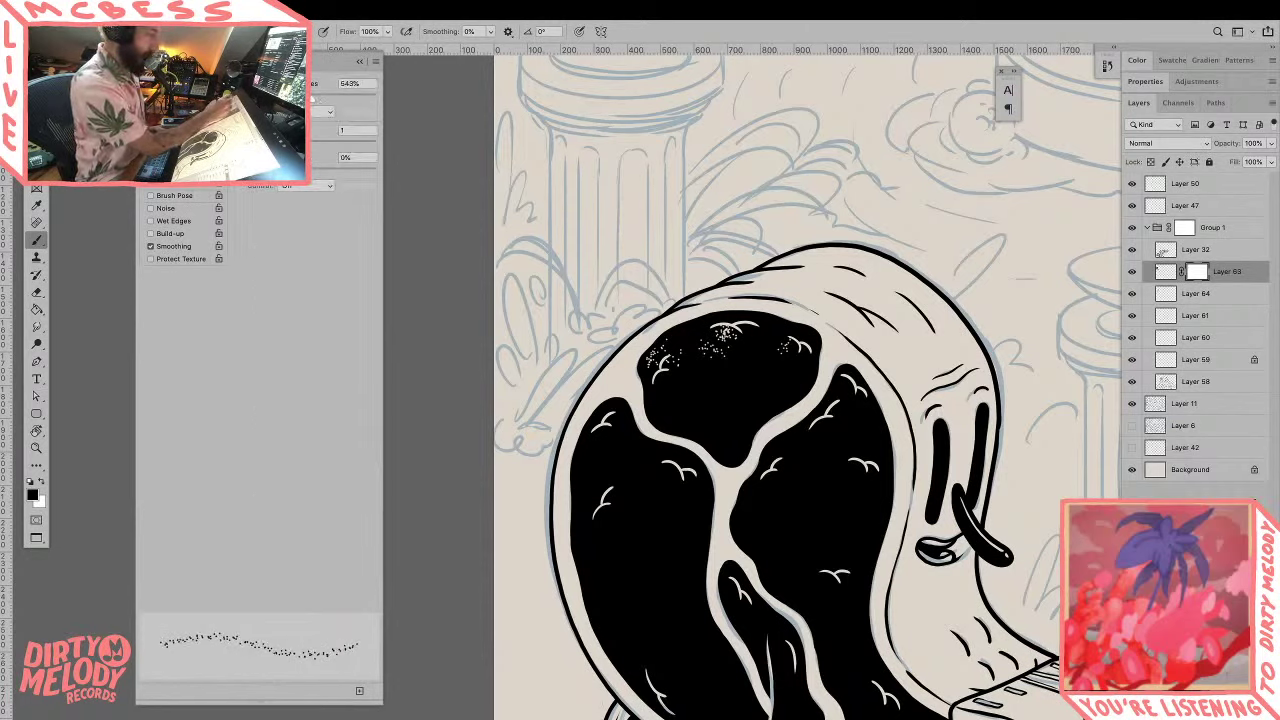
click(178, 120)
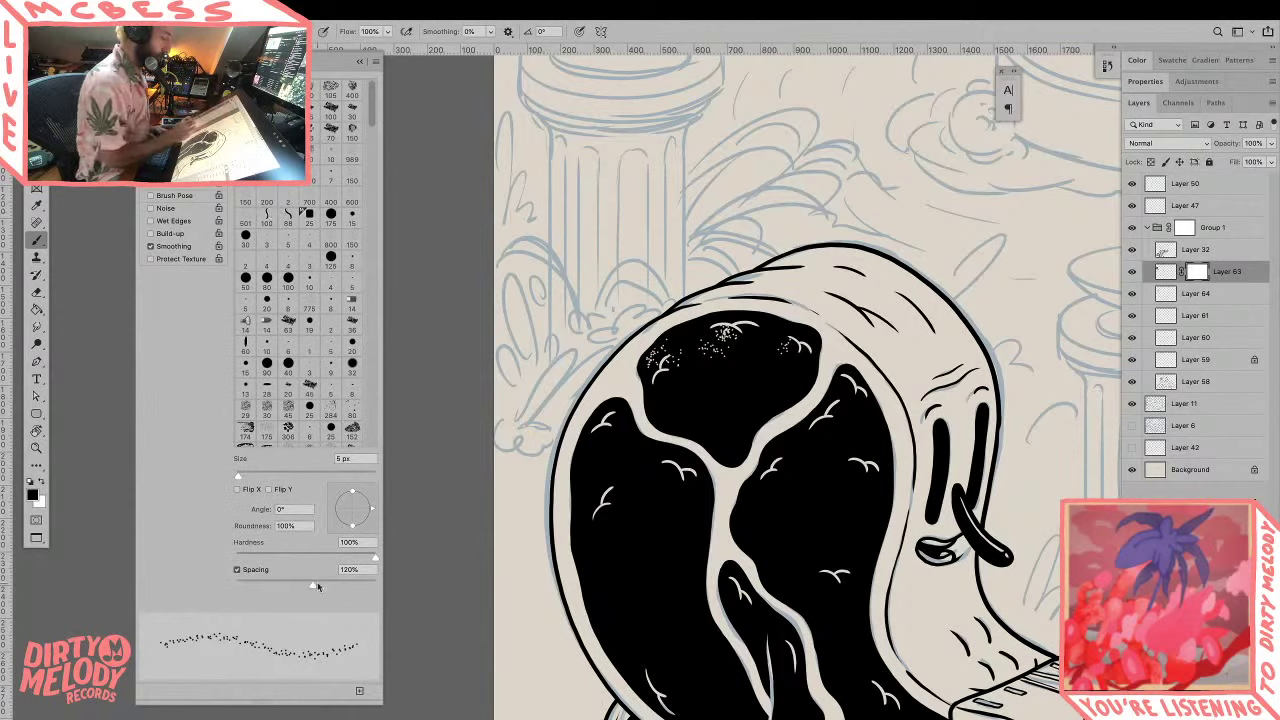
drag(312, 585, 350, 592)
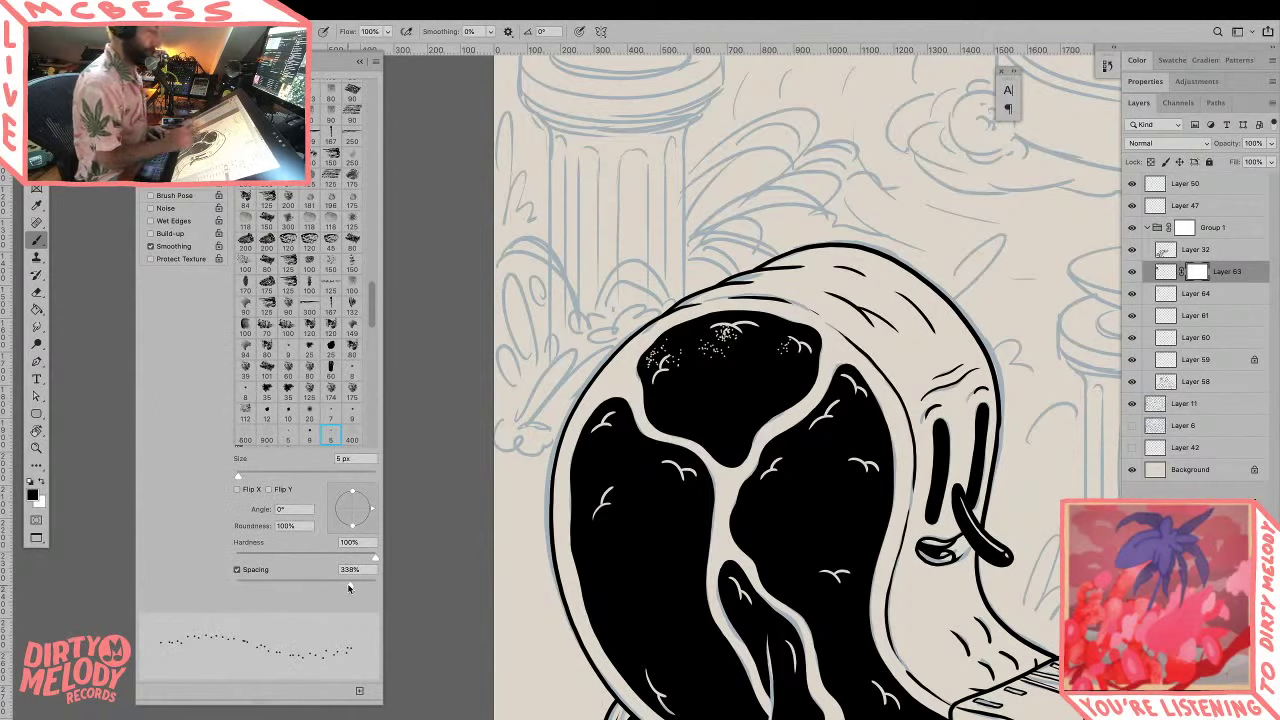
Step: Stipple dots on the mask in the lower and left parts of the steak's top patch and around the right patch's upper highlights
click(704, 392)
click(702, 389)
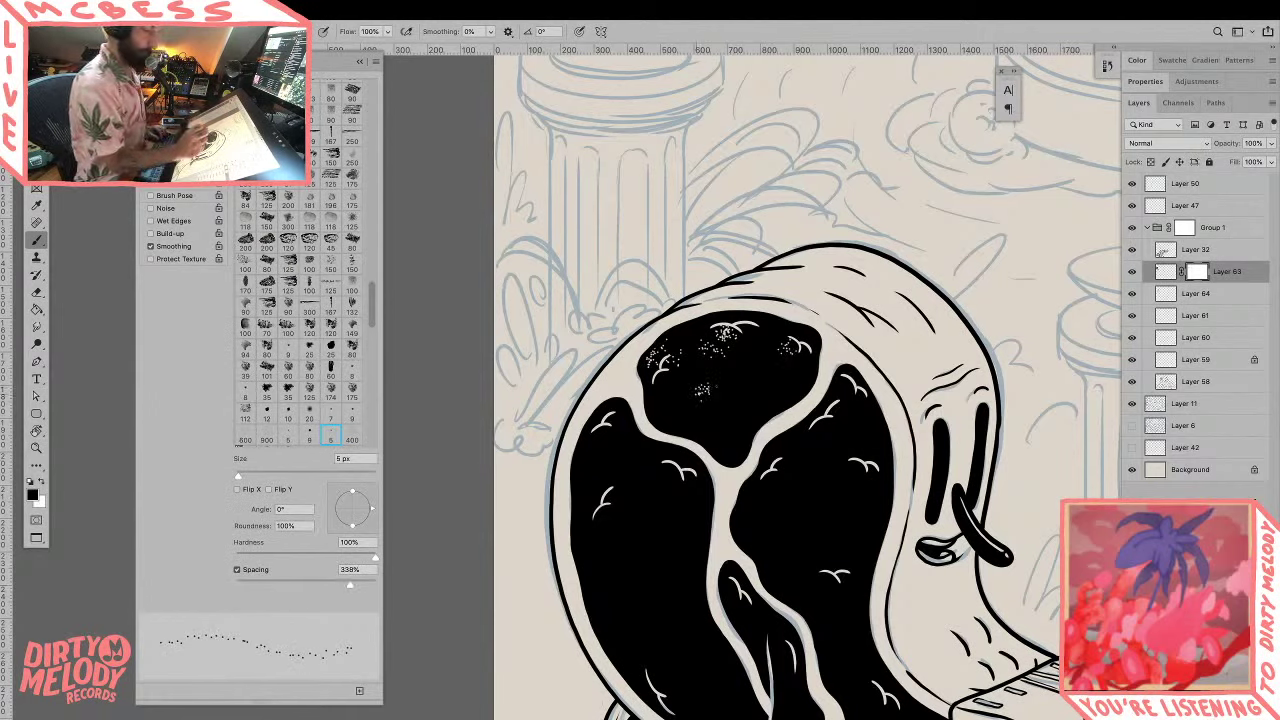
click(665, 380)
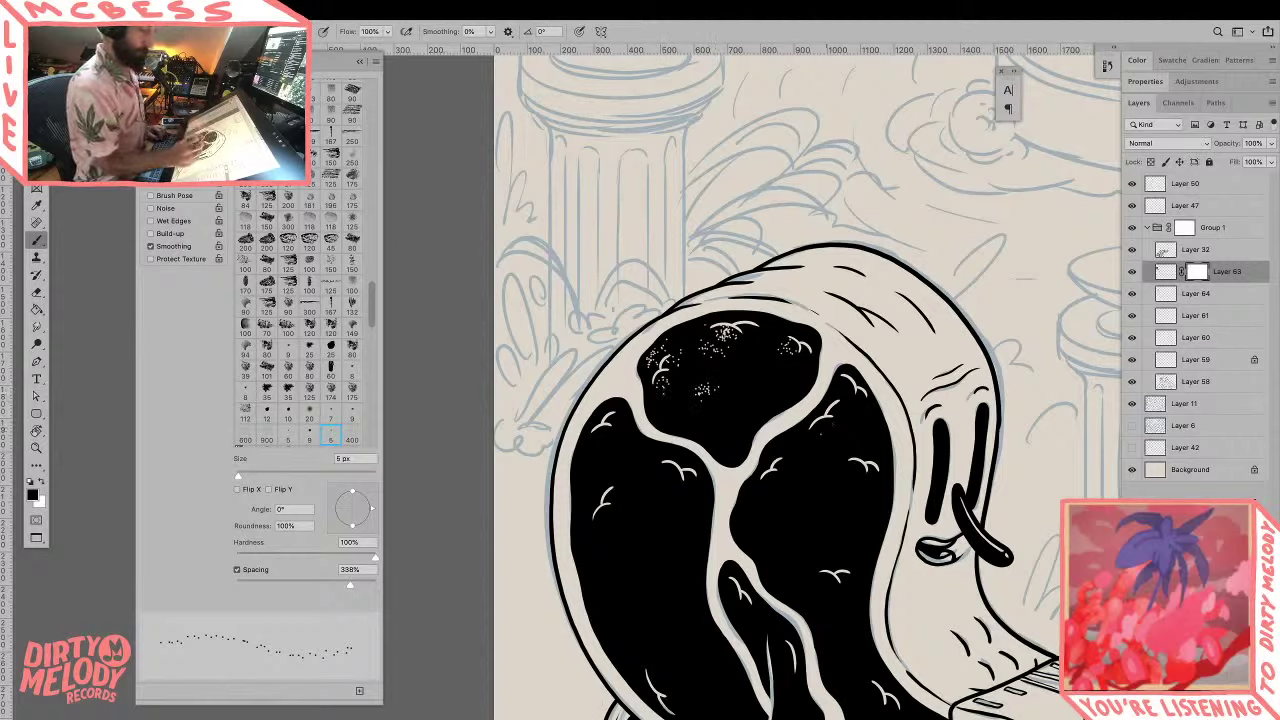
click(824, 429)
click(818, 448)
drag(858, 462, 853, 473)
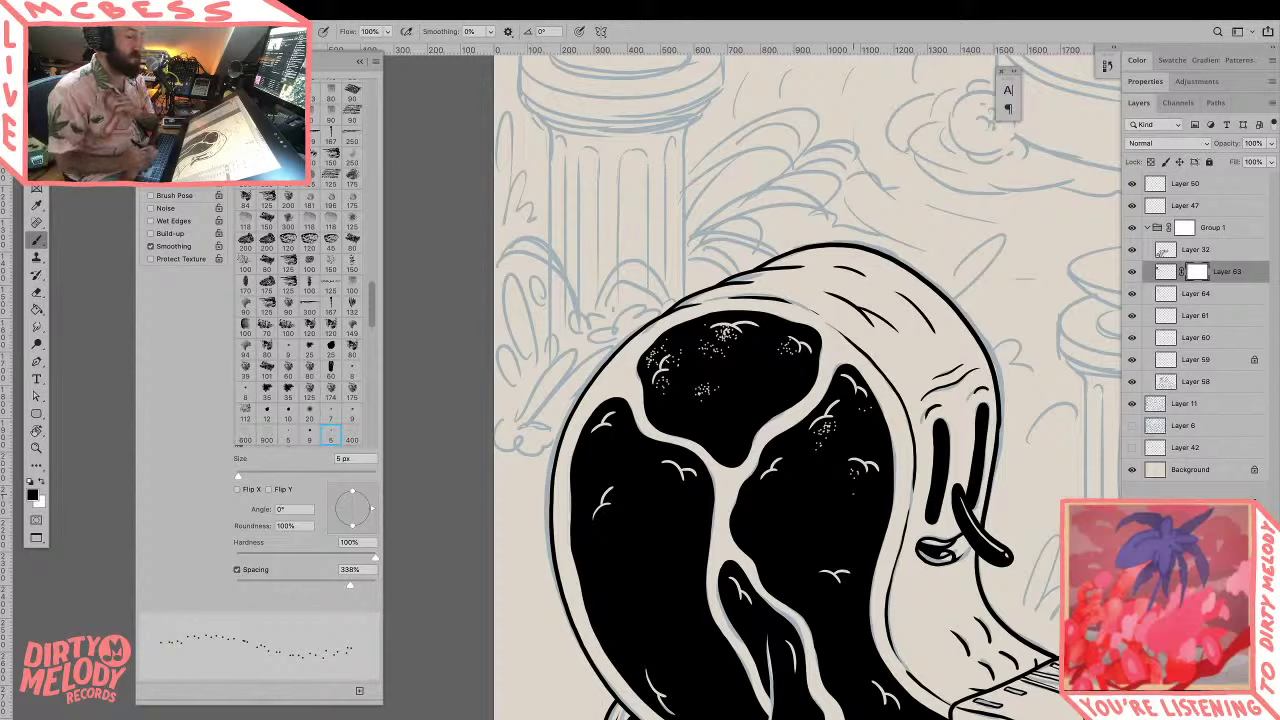
Step: Stipple dots on the mask along the right patch's left side, at its lower highlight and around the left patch's upper highlights
mouse_move(774, 480)
mouse_down()
mouse_move(768, 490)
mouse_move(793, 459)
mouse_up()
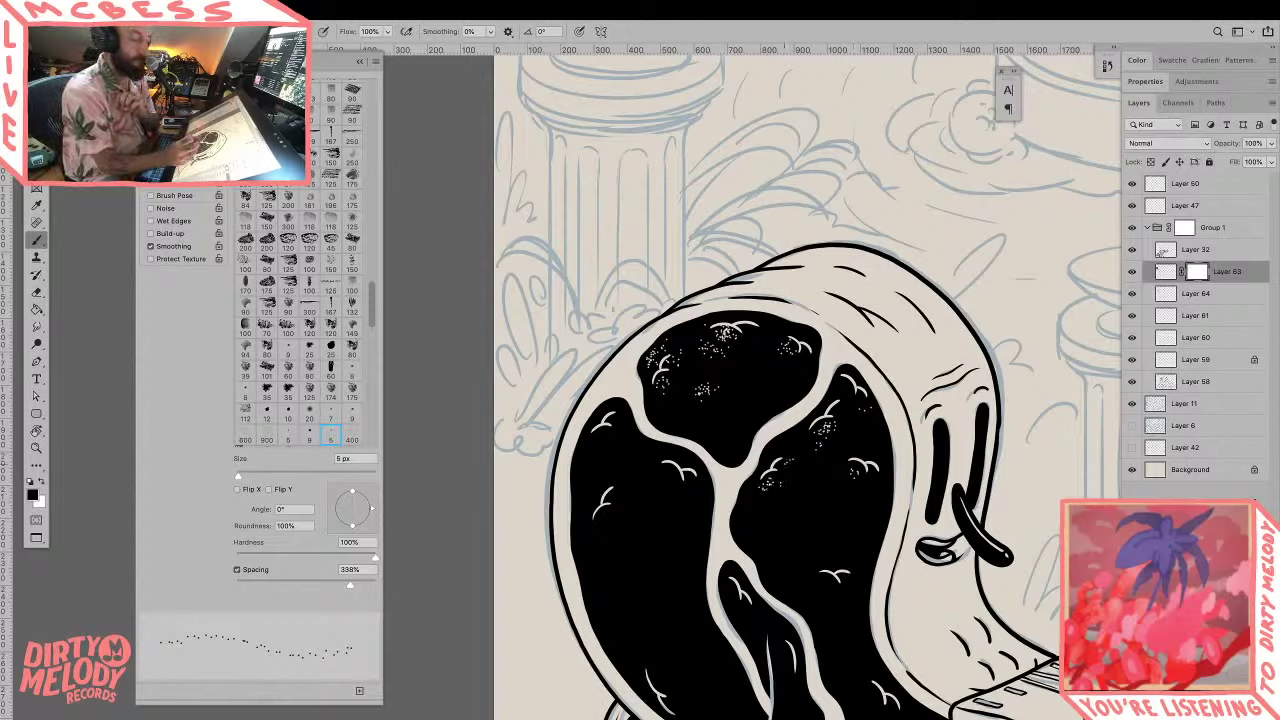
click(825, 582)
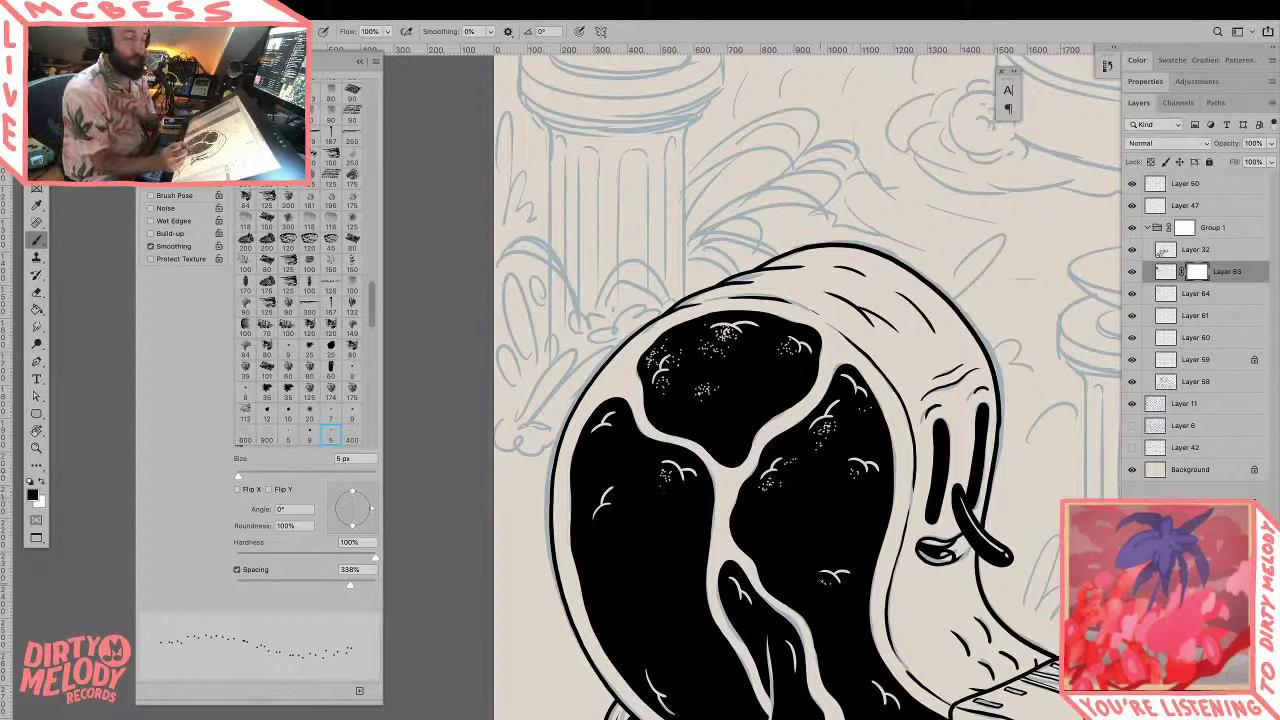
drag(877, 601, 885, 523)
drag(748, 449, 752, 458)
click(754, 459)
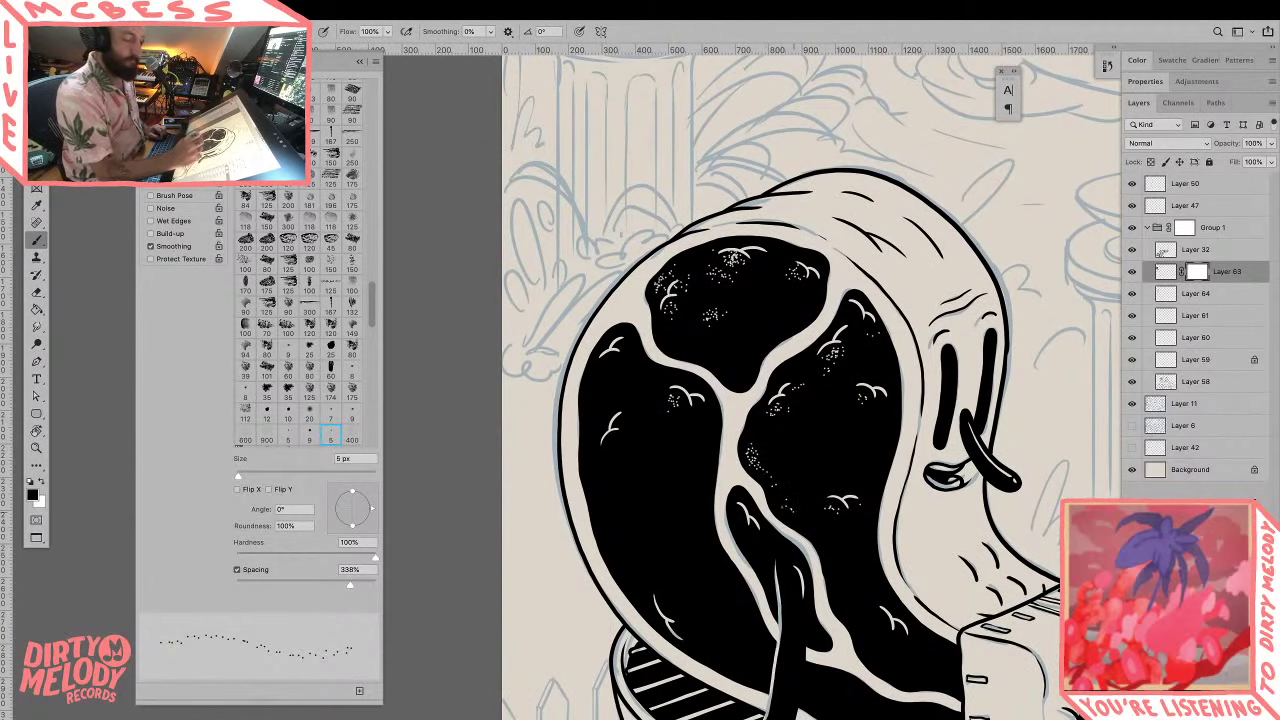
click(792, 511)
drag(614, 449, 615, 437)
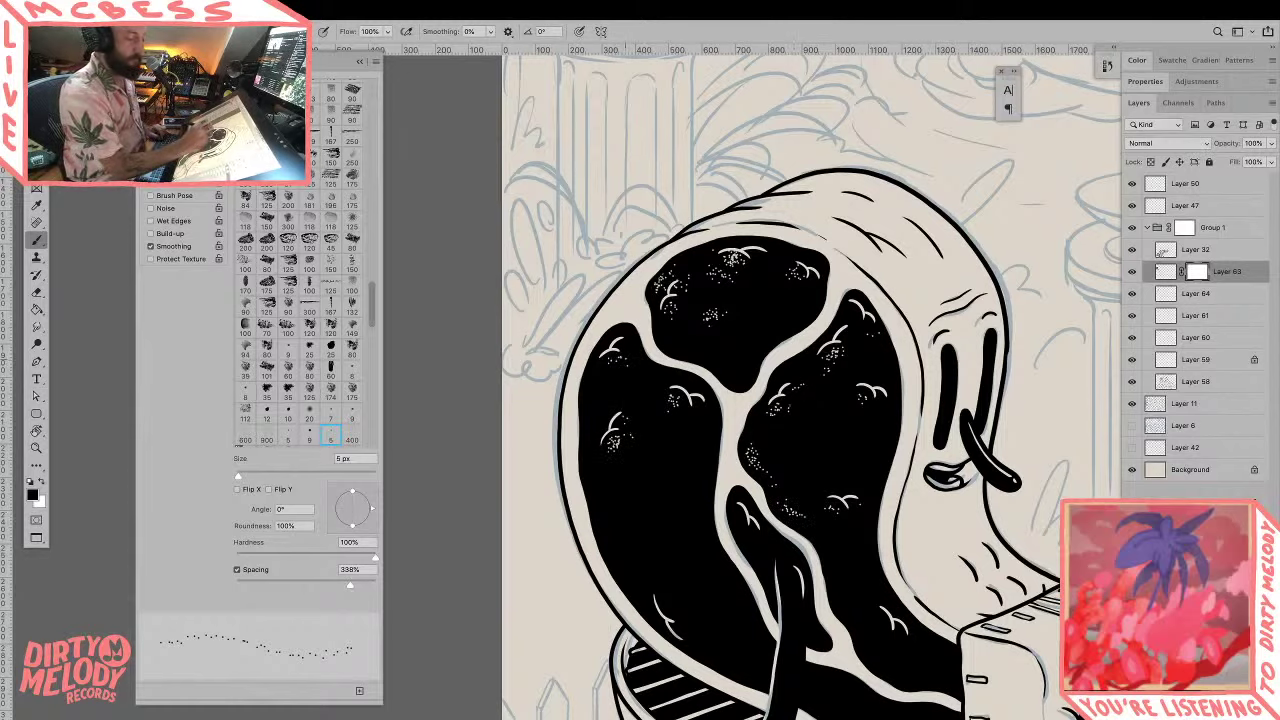
Step: Stipple dots on the mask over the arm, the narrow central patch and the lower half of the left patch
key(z)
alt+click(902, 454)
alt+click(902, 454)
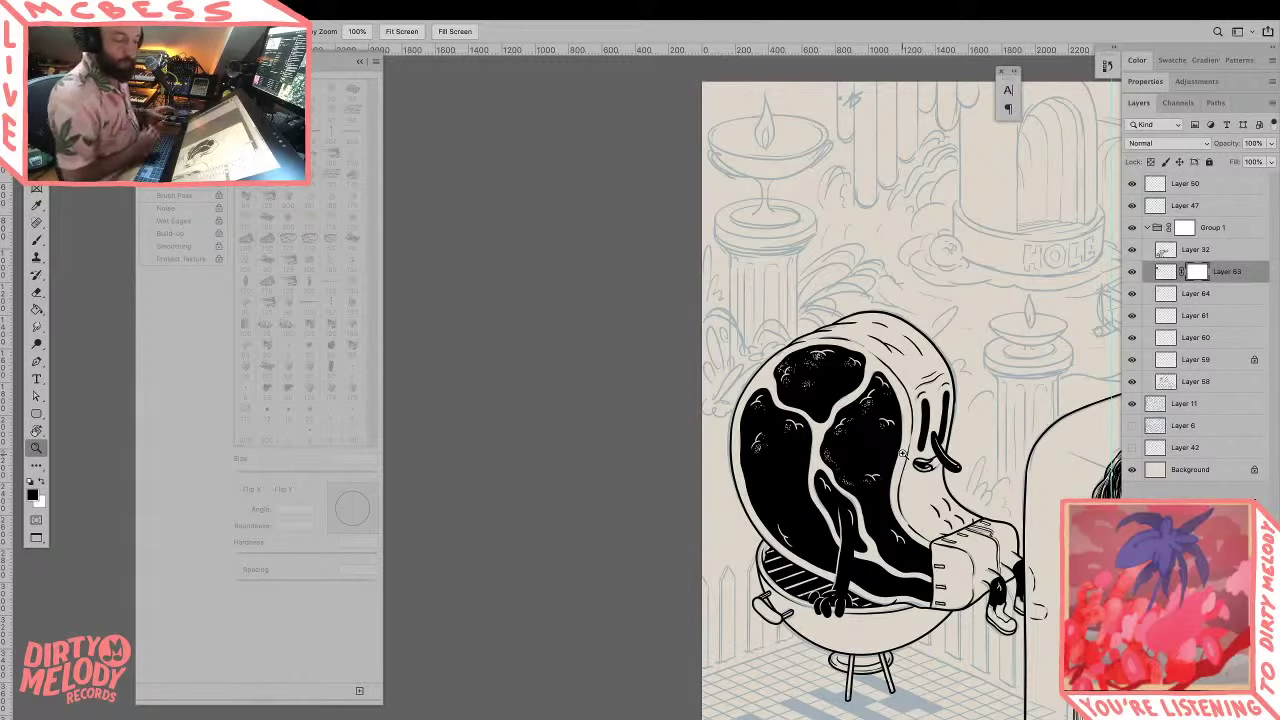
click(846, 503)
click(846, 503)
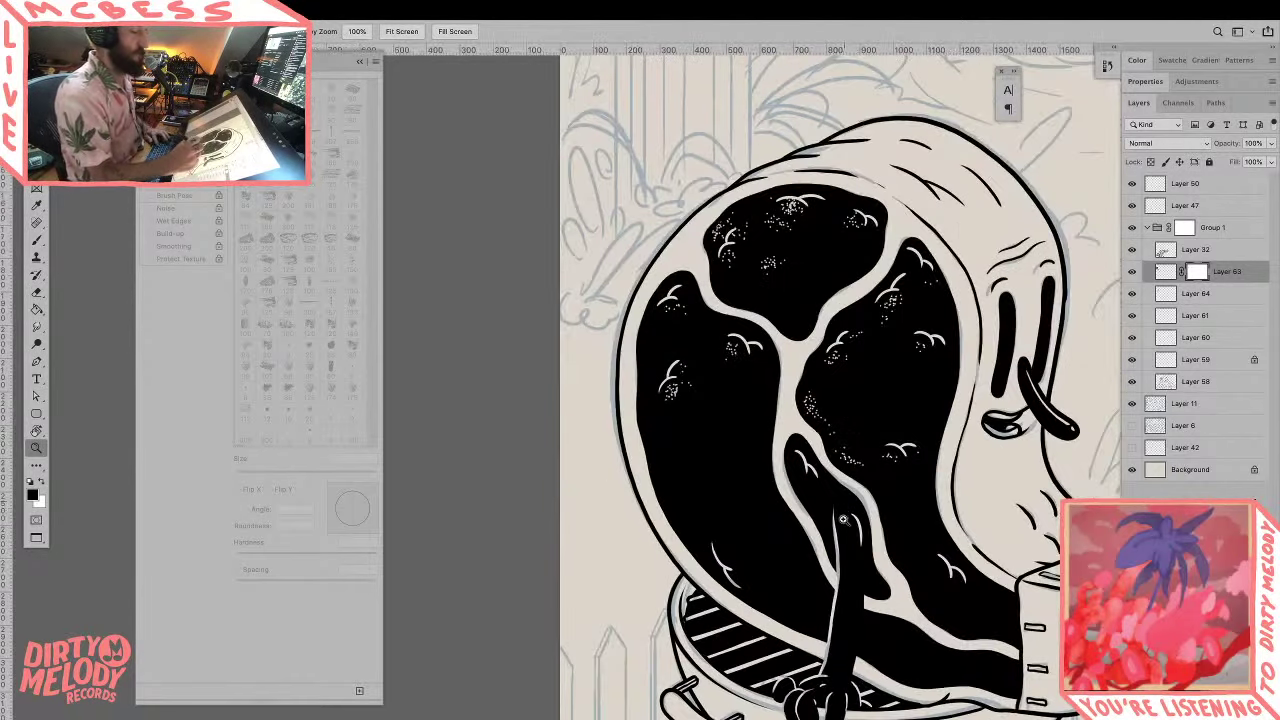
key(b)
drag(848, 522, 855, 545)
drag(798, 458, 805, 470)
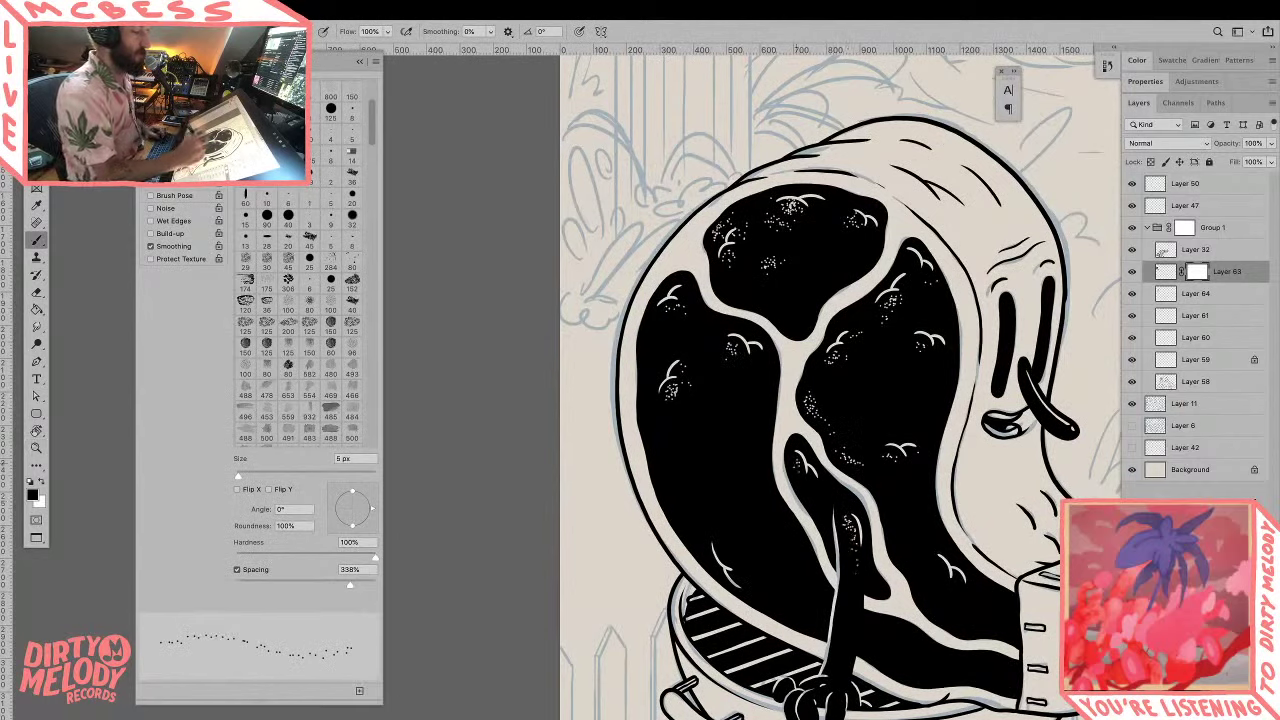
drag(668, 456, 668, 473)
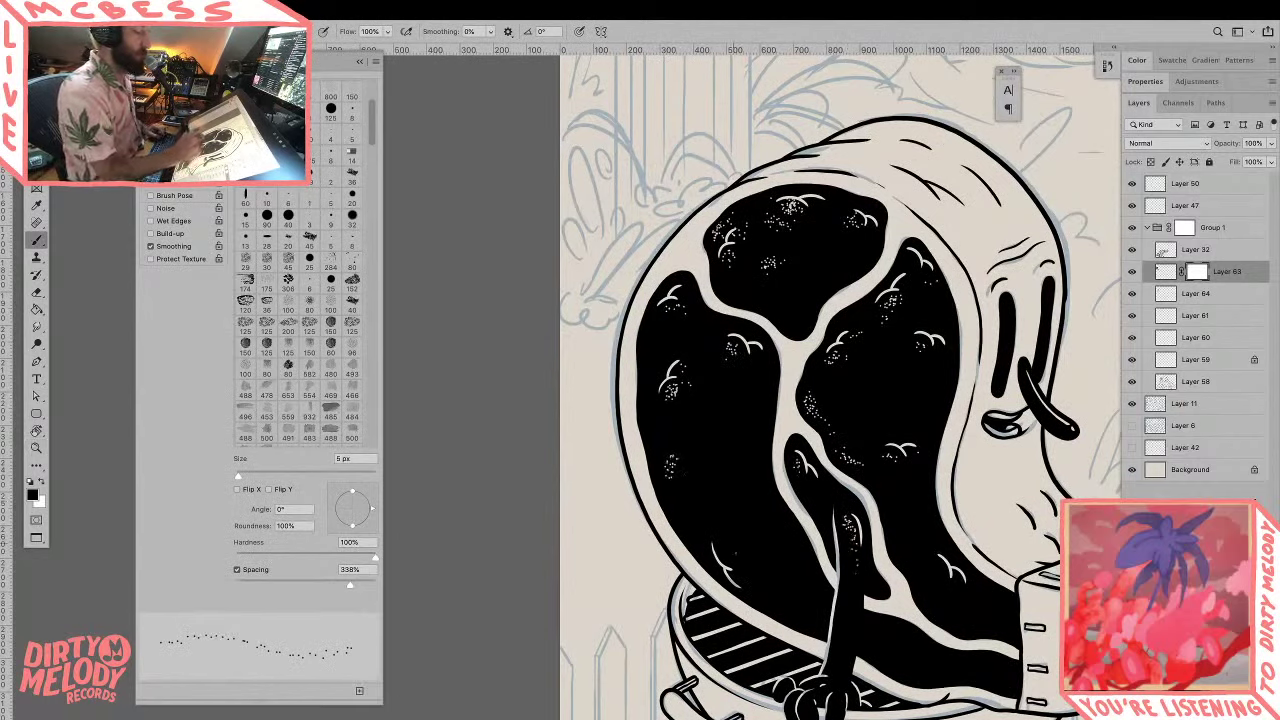
drag(735, 546, 744, 559)
Step: Stipple dots on the mask down the right patch's right side, into its lower corner and across the bottom patch
drag(934, 563, 939, 577)
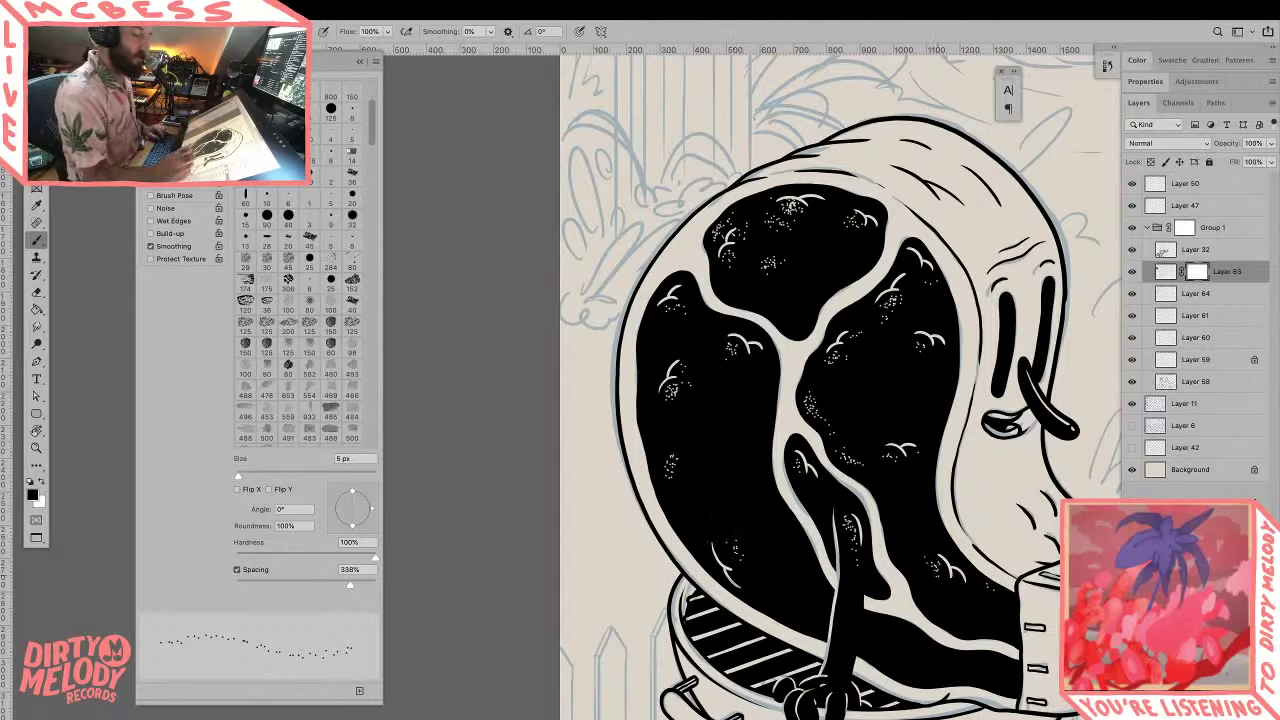
drag(936, 388, 930, 428)
drag(930, 518, 934, 540)
click(981, 593)
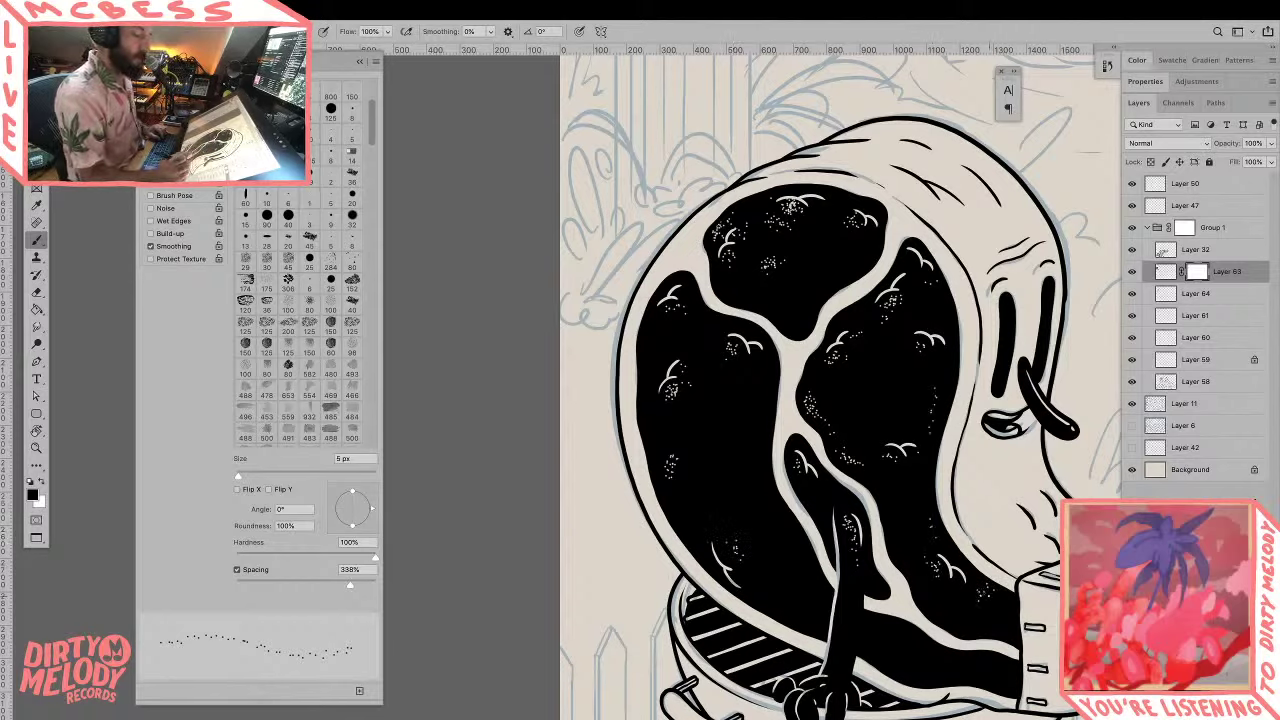
click(988, 593)
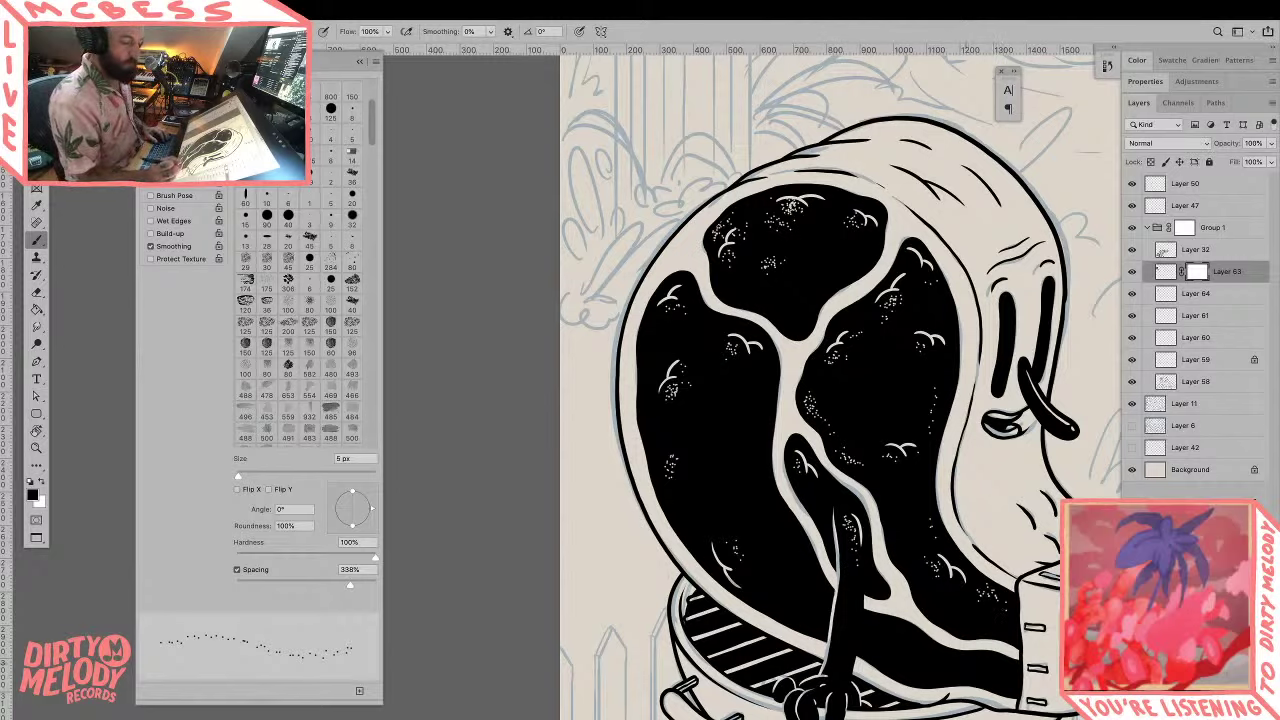
drag(902, 674, 932, 678)
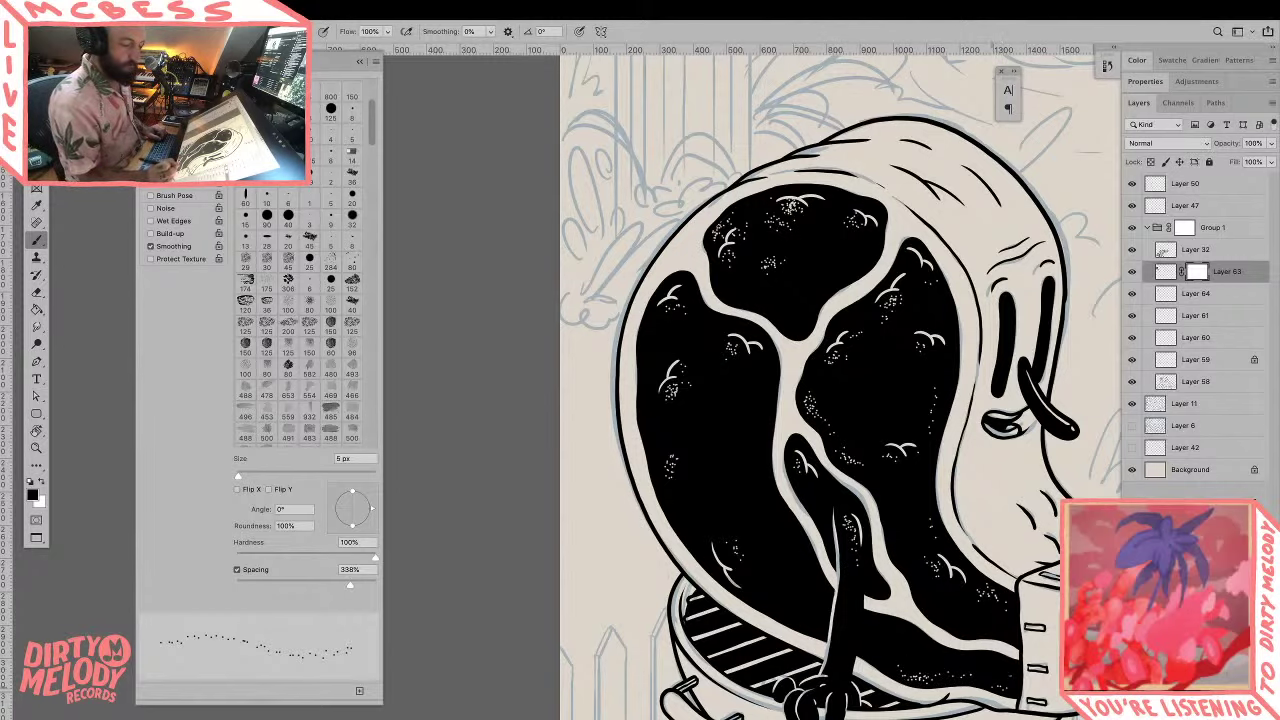
Step: Examine the stippled steak character up close and against the surrounding artwork
key(z)
alt+click(1004, 654)
alt+click(1004, 654)
alt+click(1004, 654)
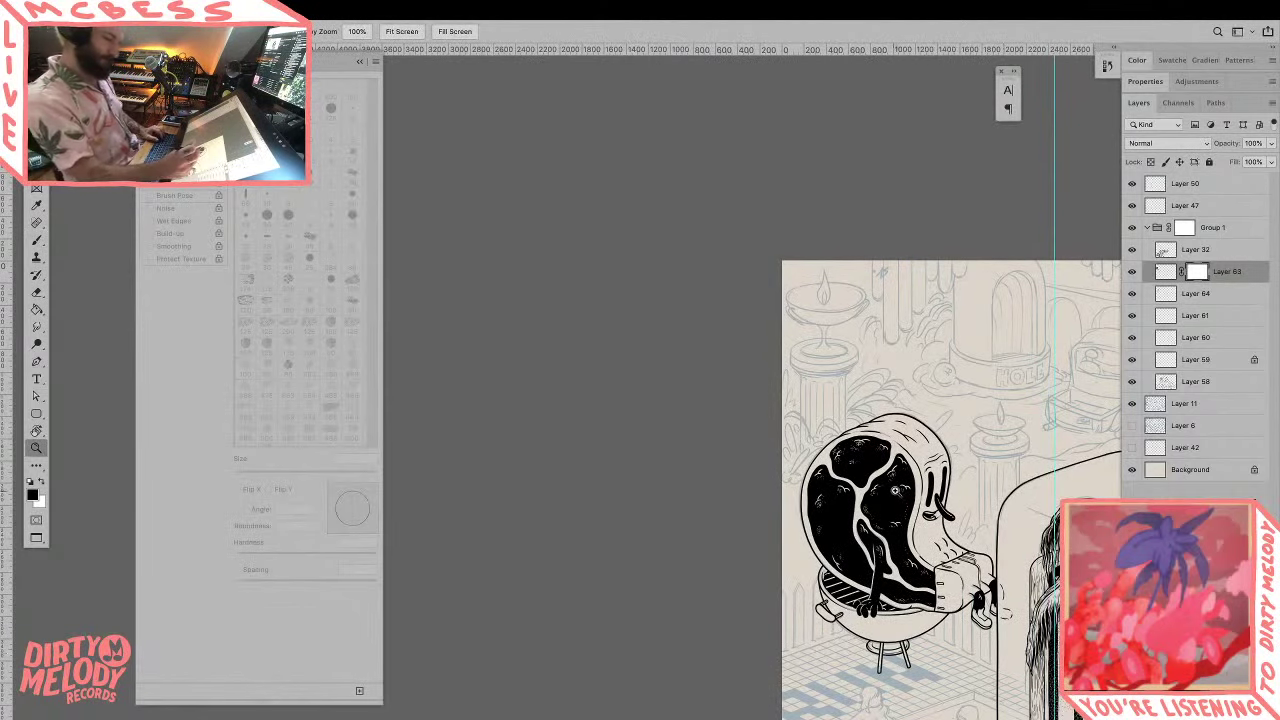
click(897, 488)
click(897, 488)
key(b)
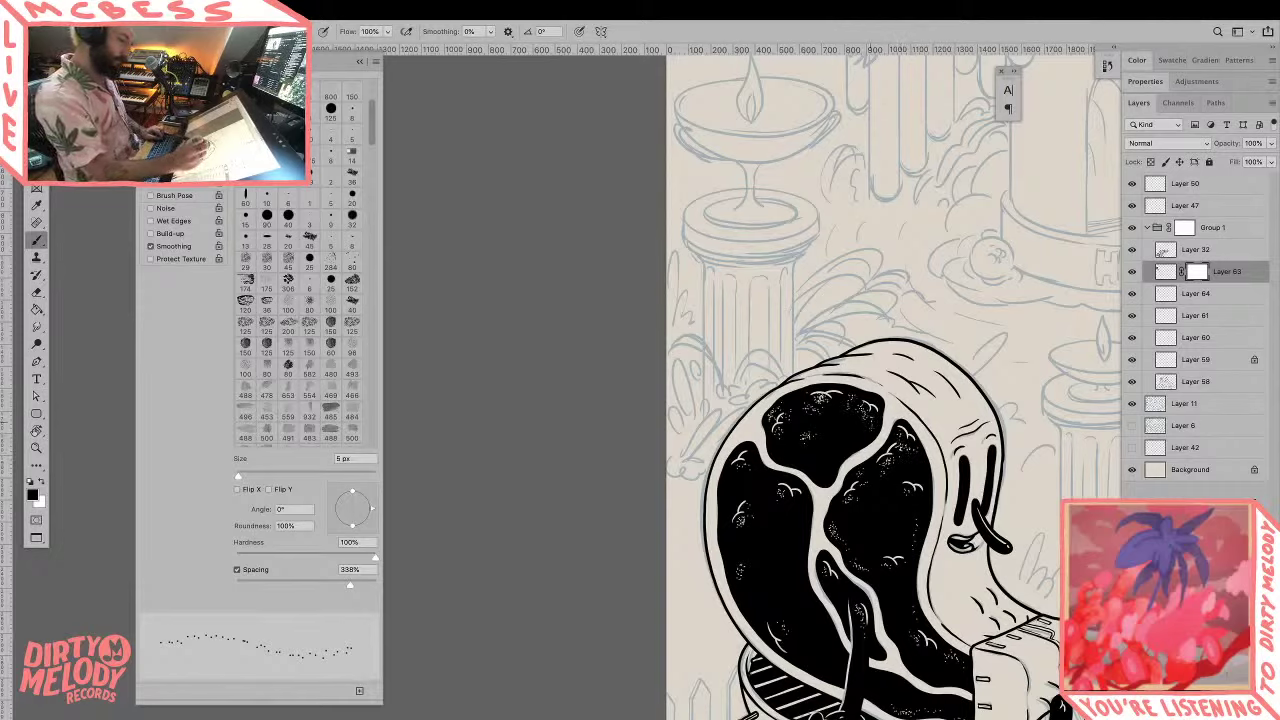
alt+click(917, 385)
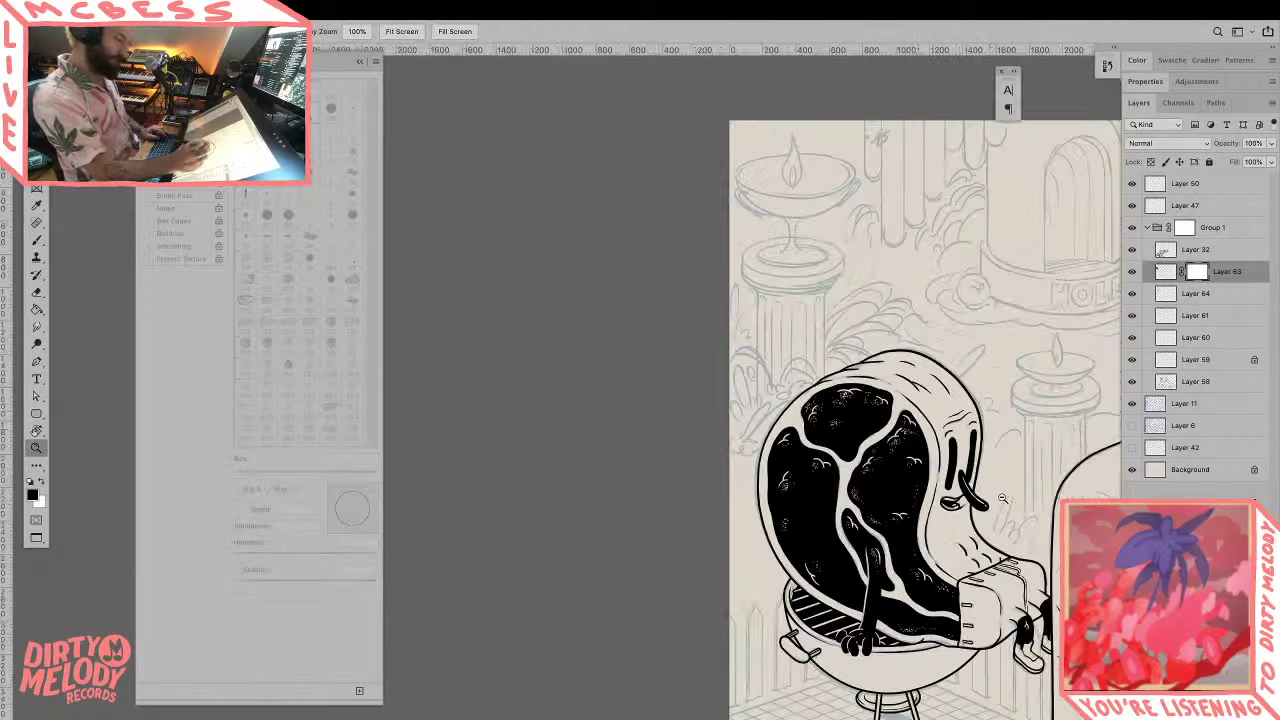
alt+click(918, 384)
alt+click(920, 383)
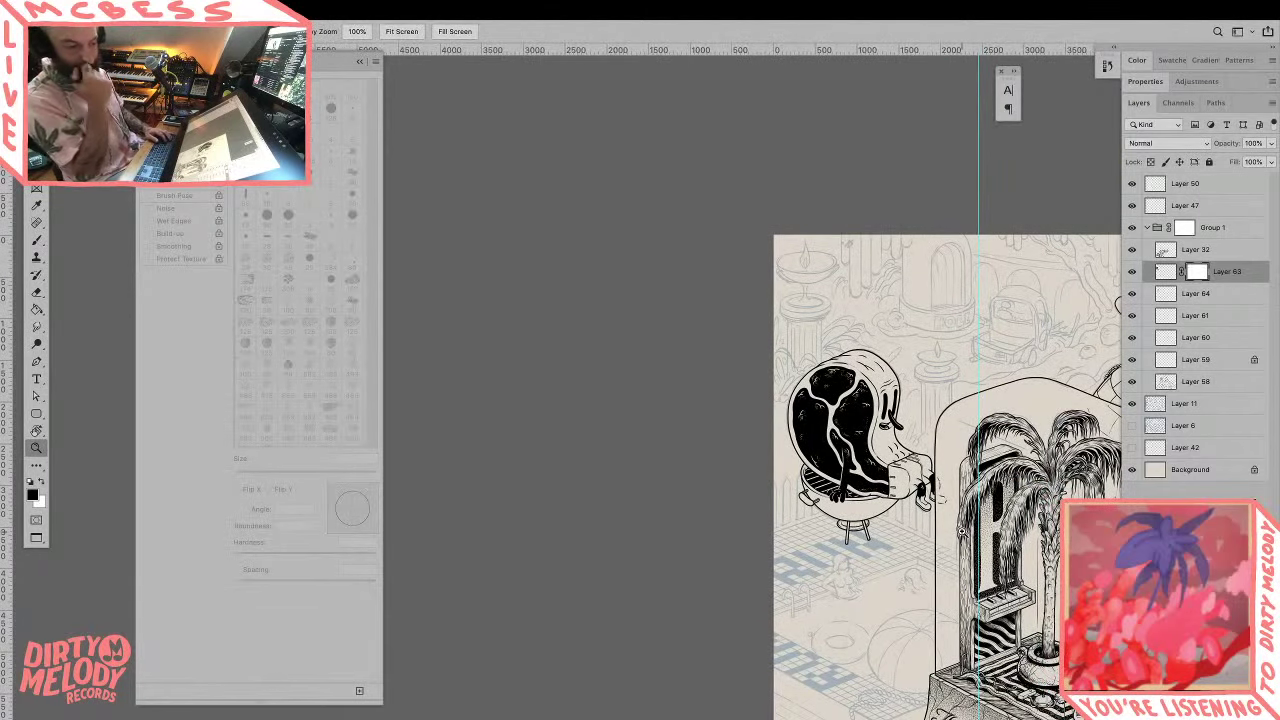
Step: Add a new normal-mode layer at 100% opacity directly above the masked meat layer
scroll(844, 472, up, 5)
key(super+shift+n)
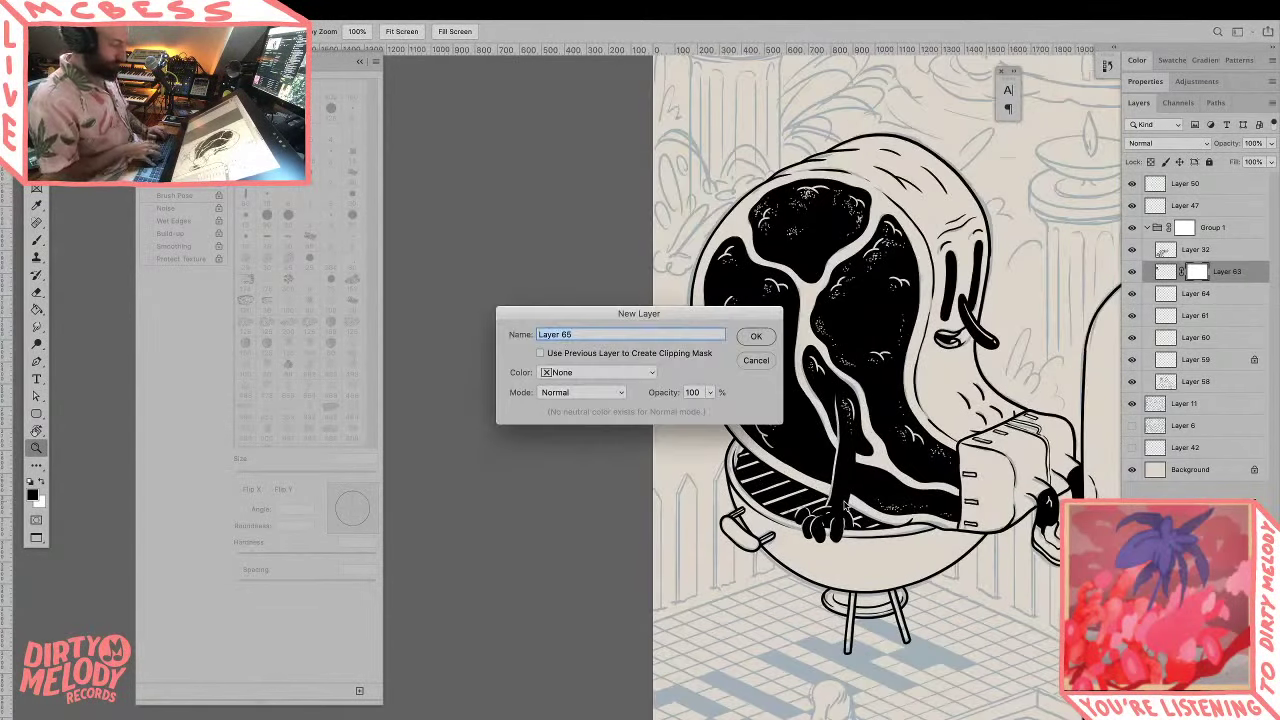
key(Return)
key(b)
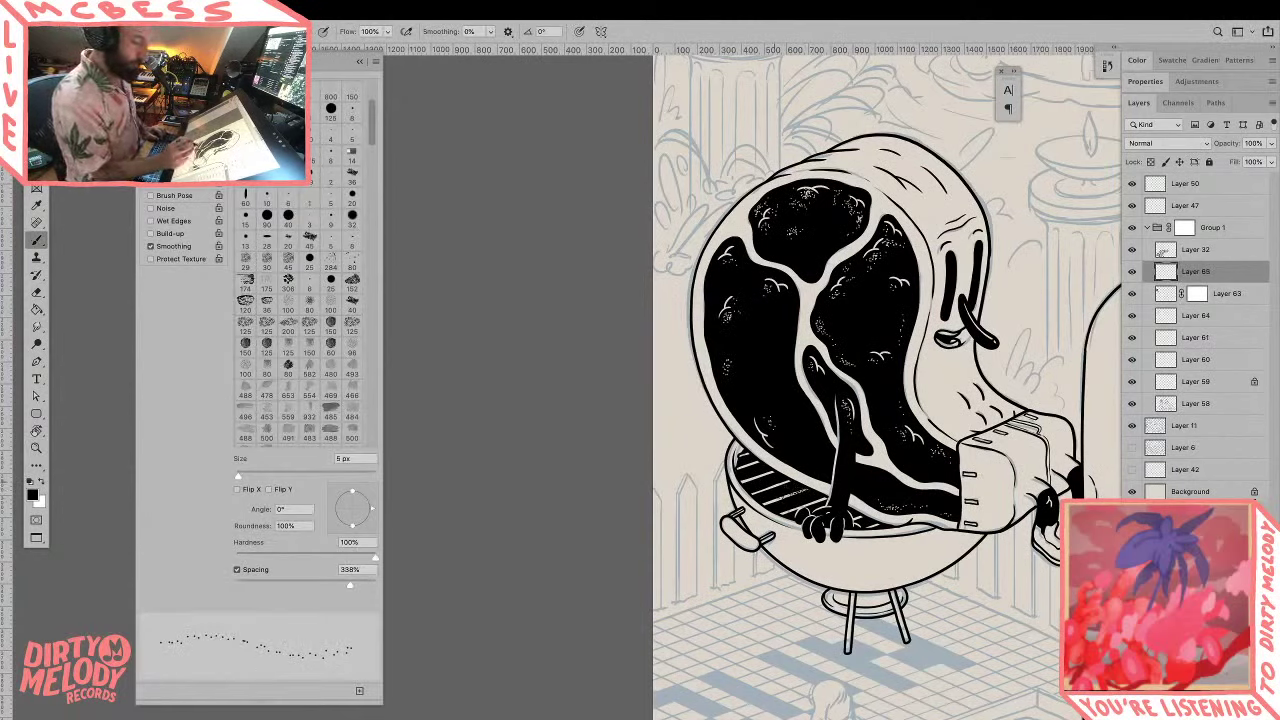
Step: Stipple black dots over the light bars of the barbecue grate beside the arm on the new layer
key(z)
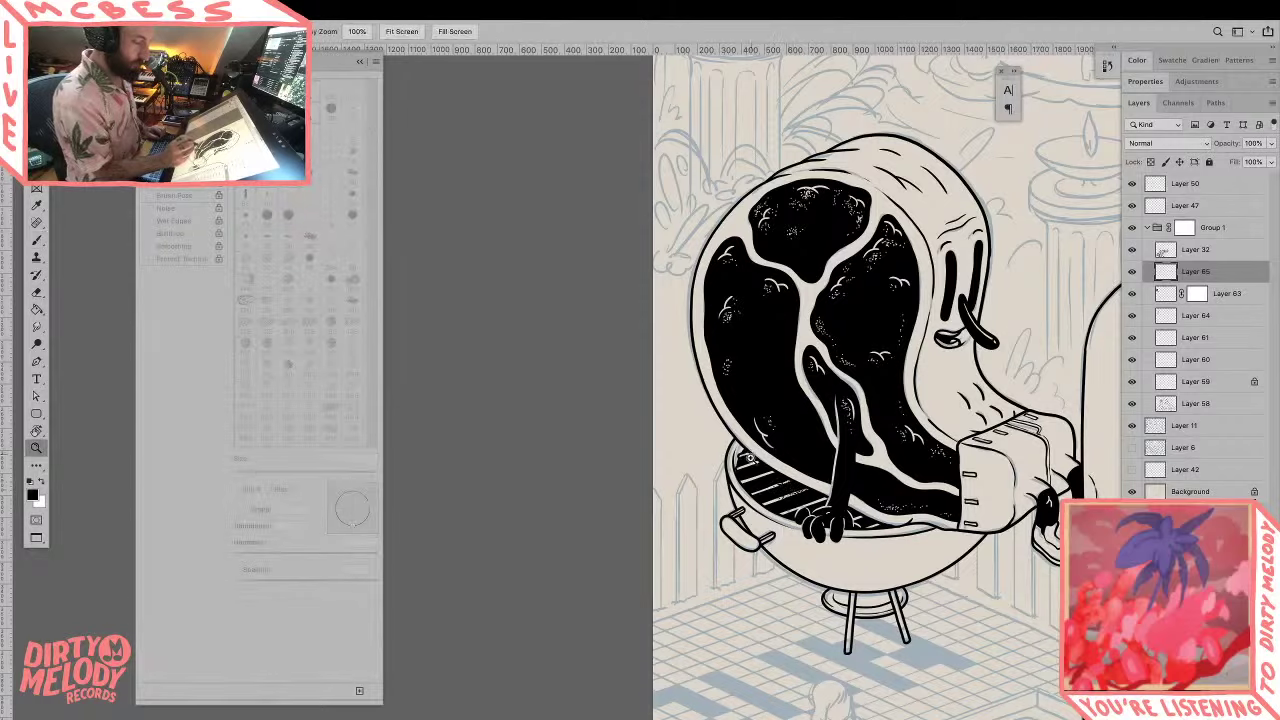
triple_click(799, 493)
key(b)
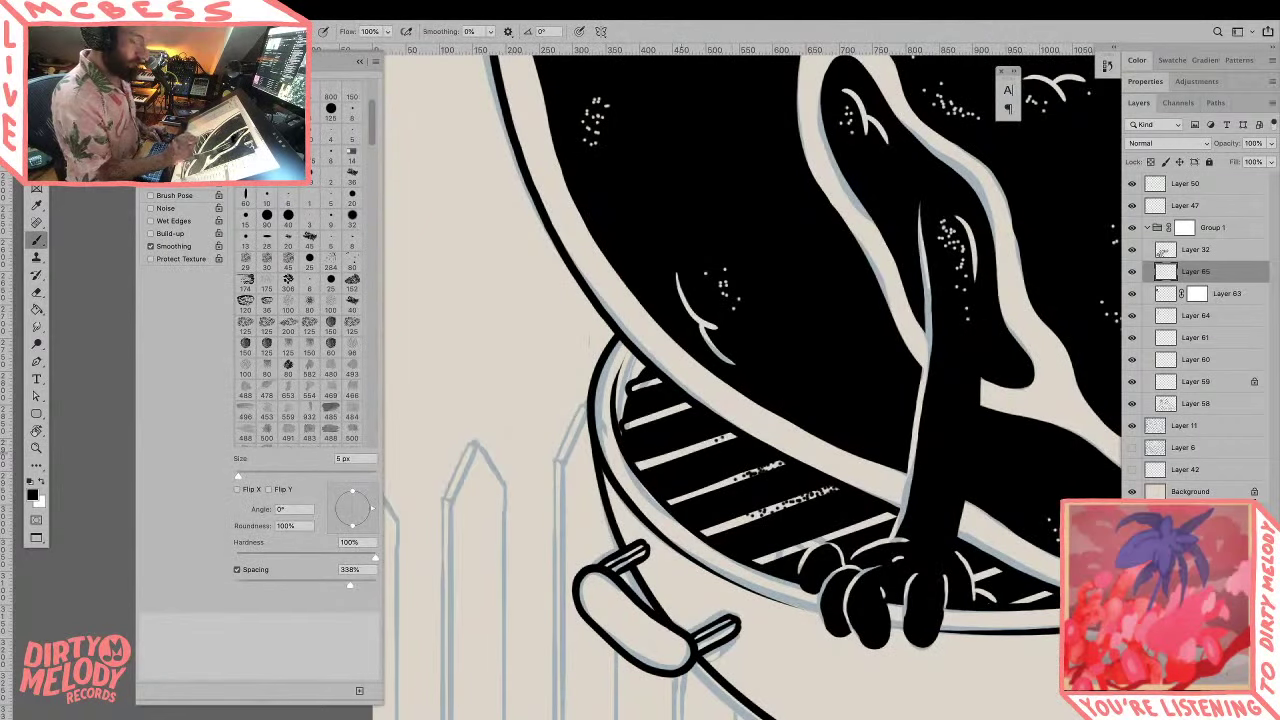
click(728, 438)
click(733, 438)
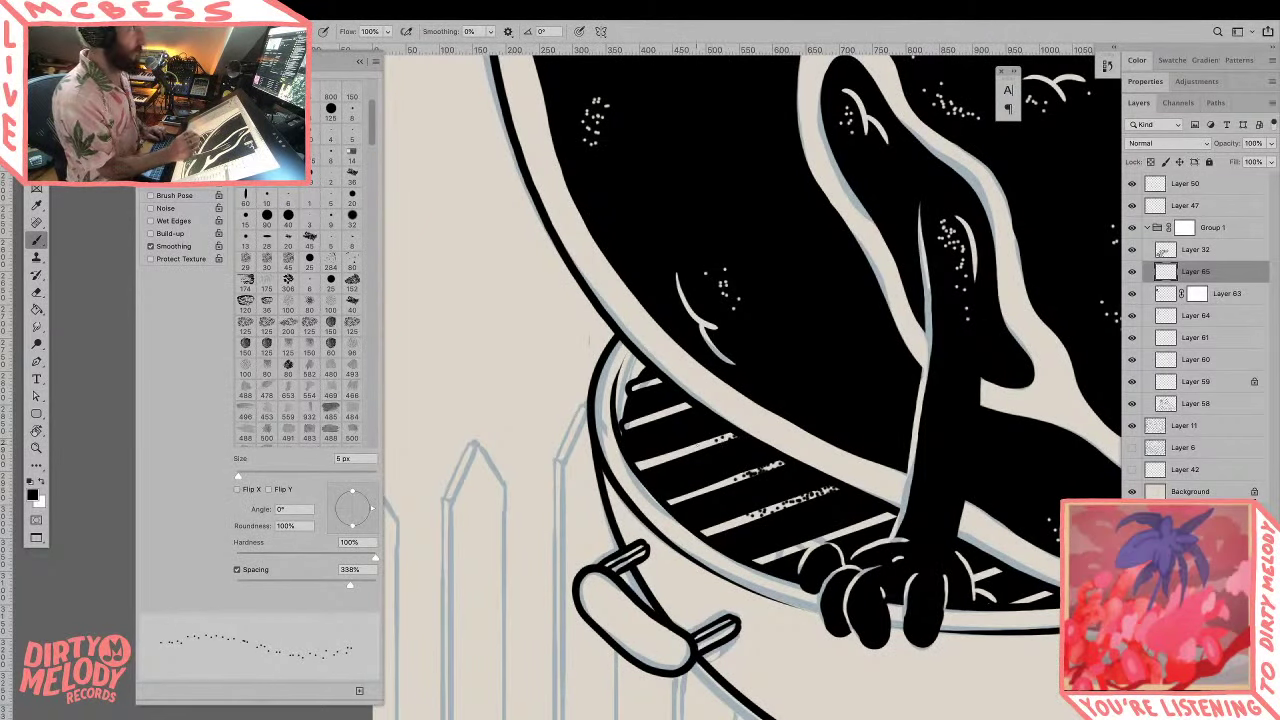
click(698, 448)
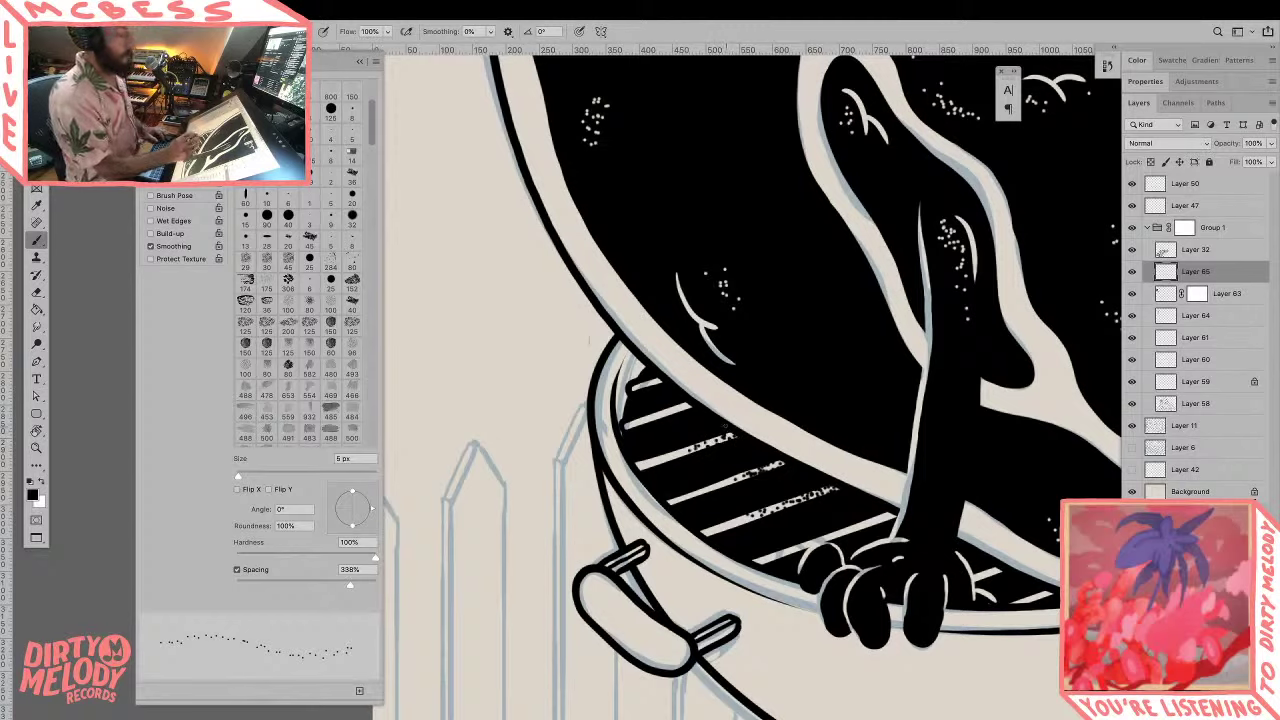
drag(666, 410, 686, 404)
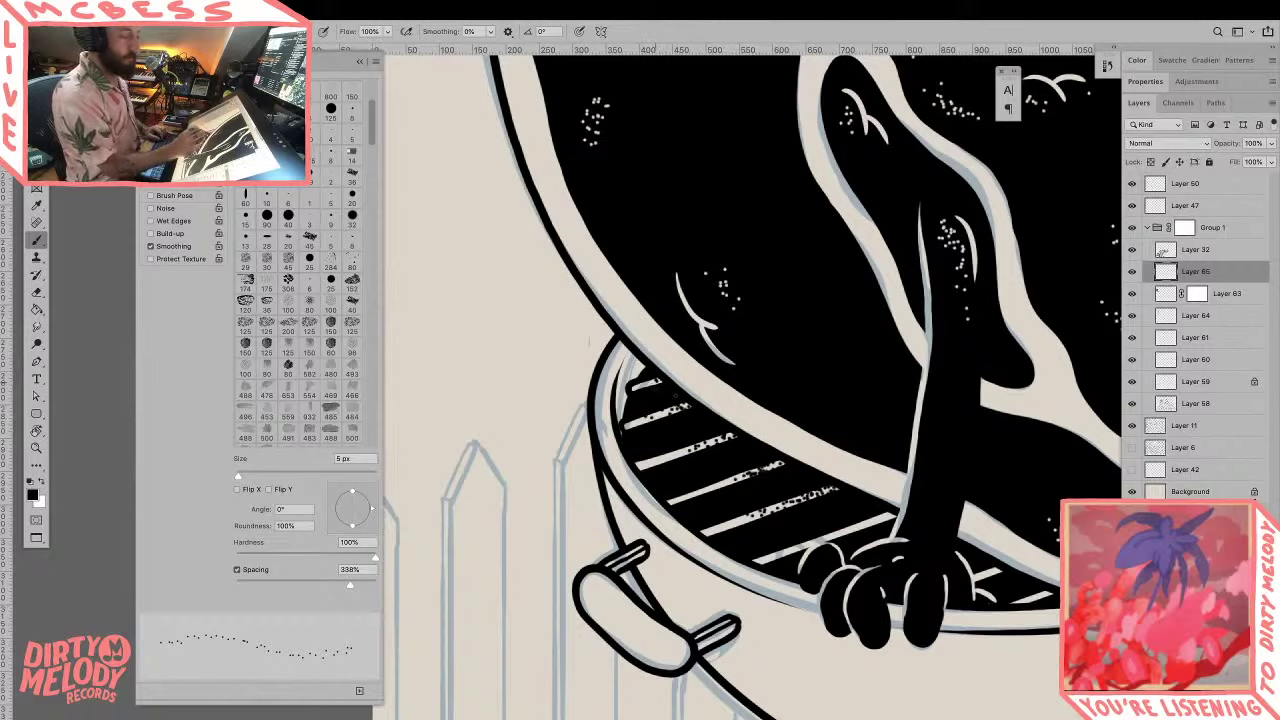
Step: Stipple black dots along the steak's outer fat rim beside the barbecue grate, from the grate's back edge upward
scroll(680, 393, down, 4)
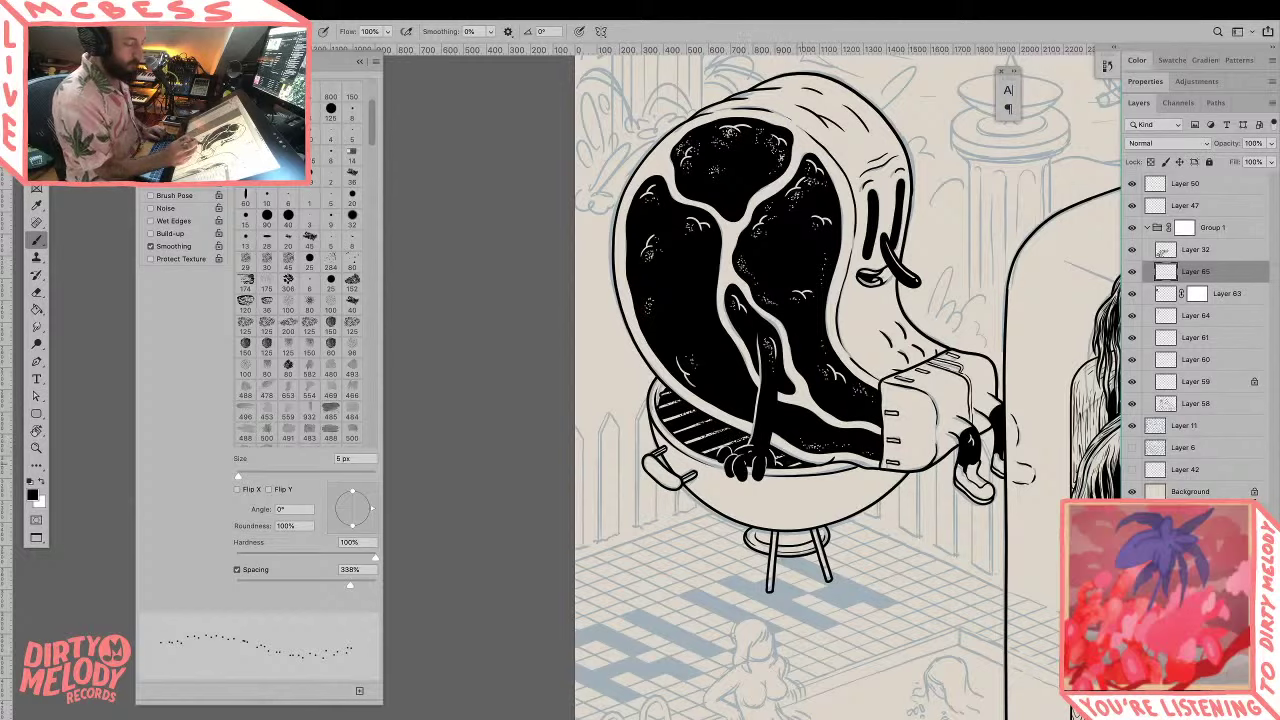
drag(894, 522, 824, 523)
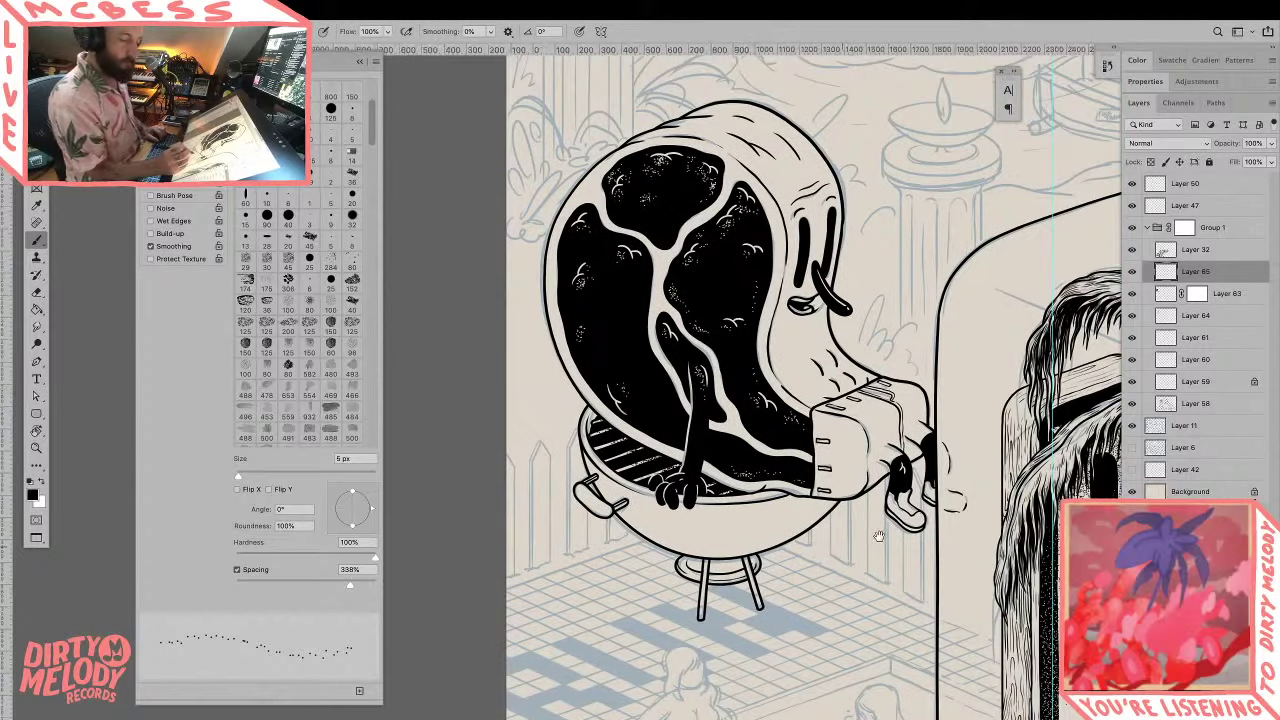
key(r)
drag(883, 584, 835, 565)
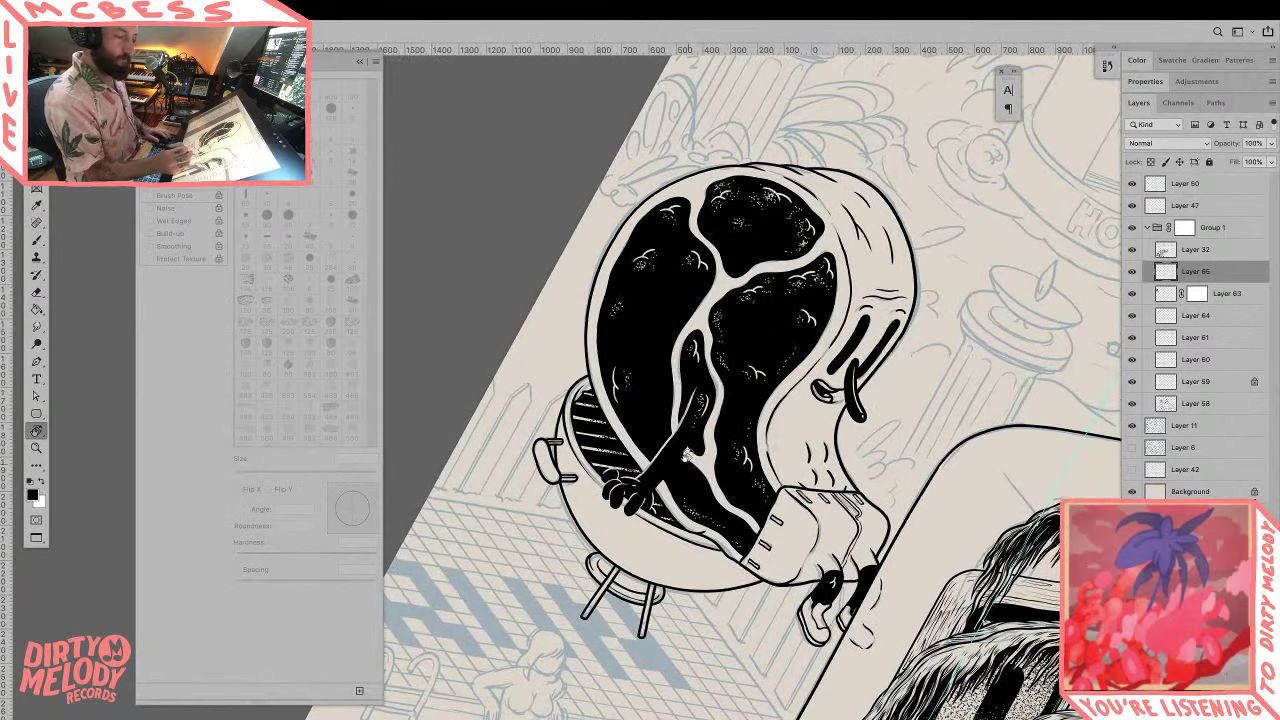
key(b)
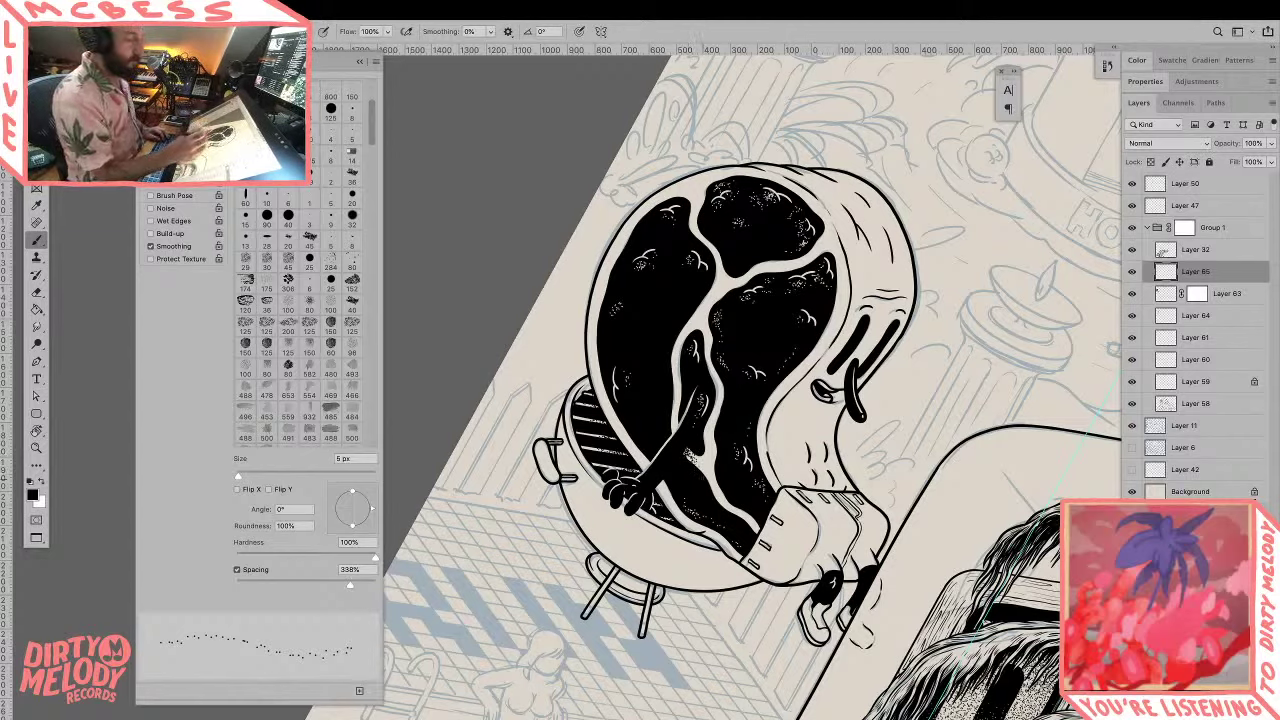
drag(610, 413, 622, 431)
drag(610, 410, 622, 435)
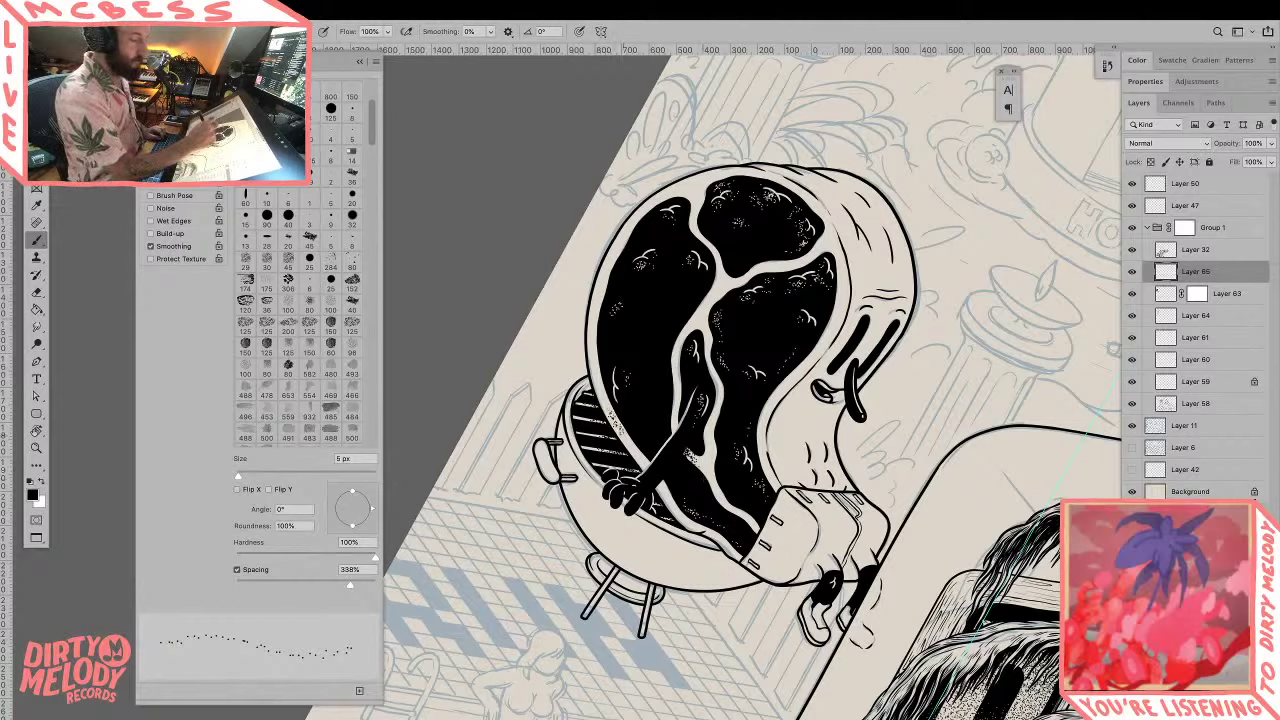
drag(596, 356, 594, 382)
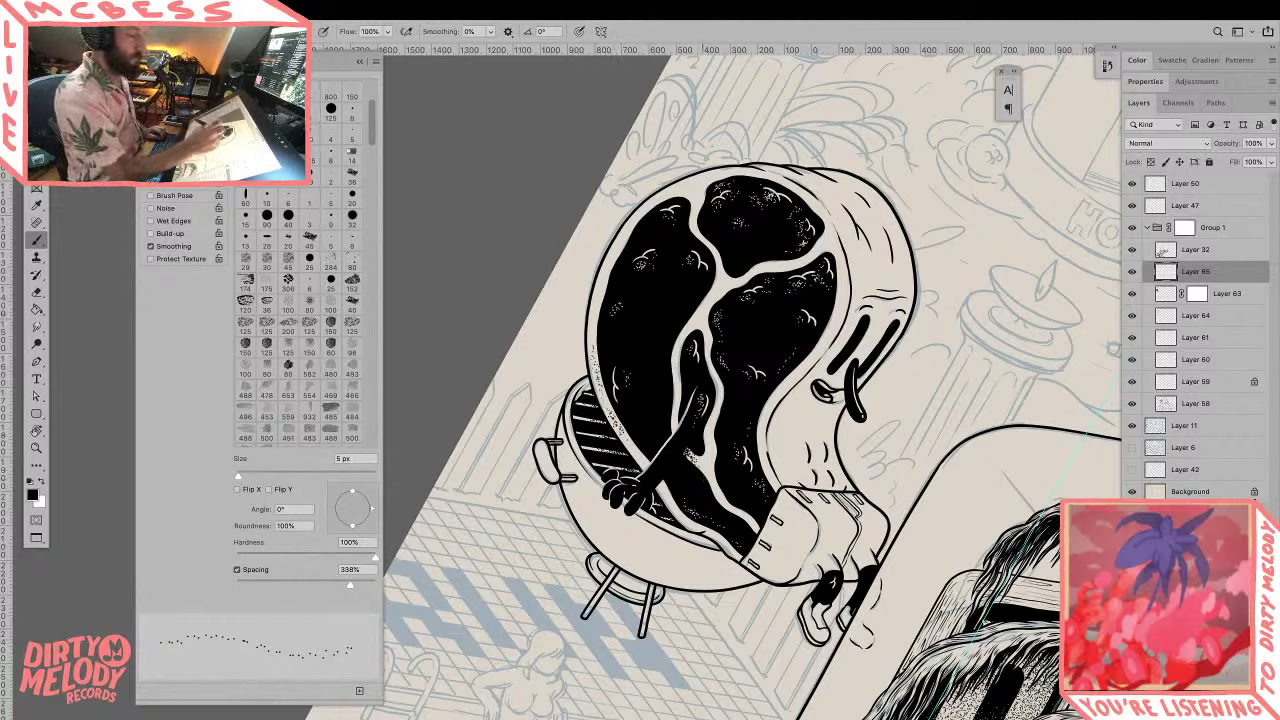
Step: Stipple dots on the central junction of the fat veins and on the upper rim between the two top meat patches
drag(701, 304, 702, 311)
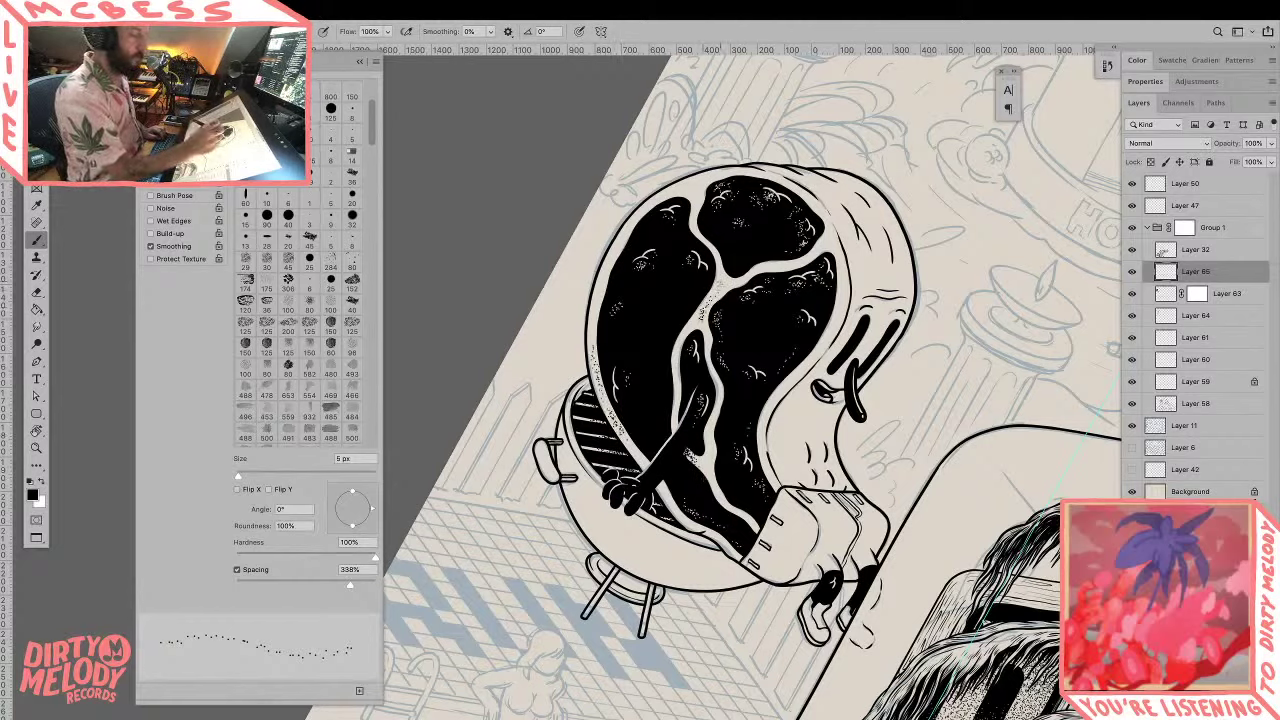
drag(688, 184, 693, 188)
mouse_move(699, 190)
mouse_down()
mouse_move(695, 201)
mouse_move(680, 189)
mouse_up()
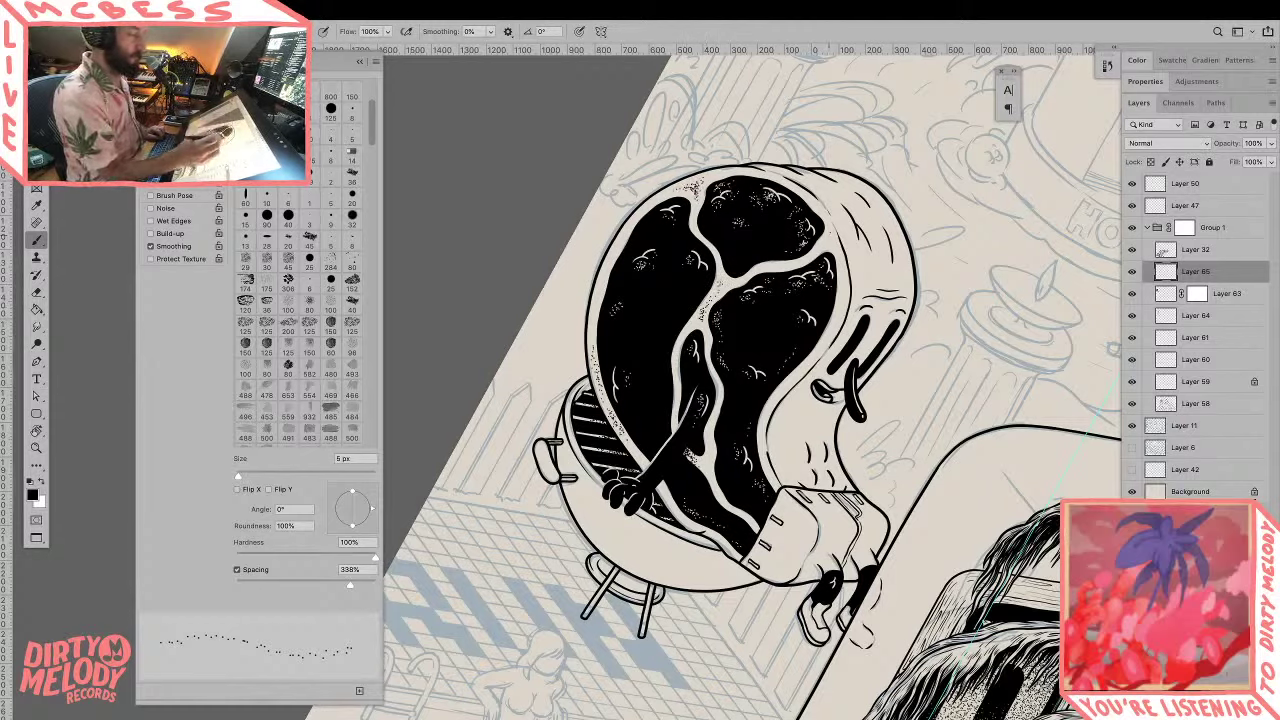
Step: Stipple dots along the fat band bordering the right meat patch, from the waist curve up to beside the eyes
drag(762, 420, 759, 445)
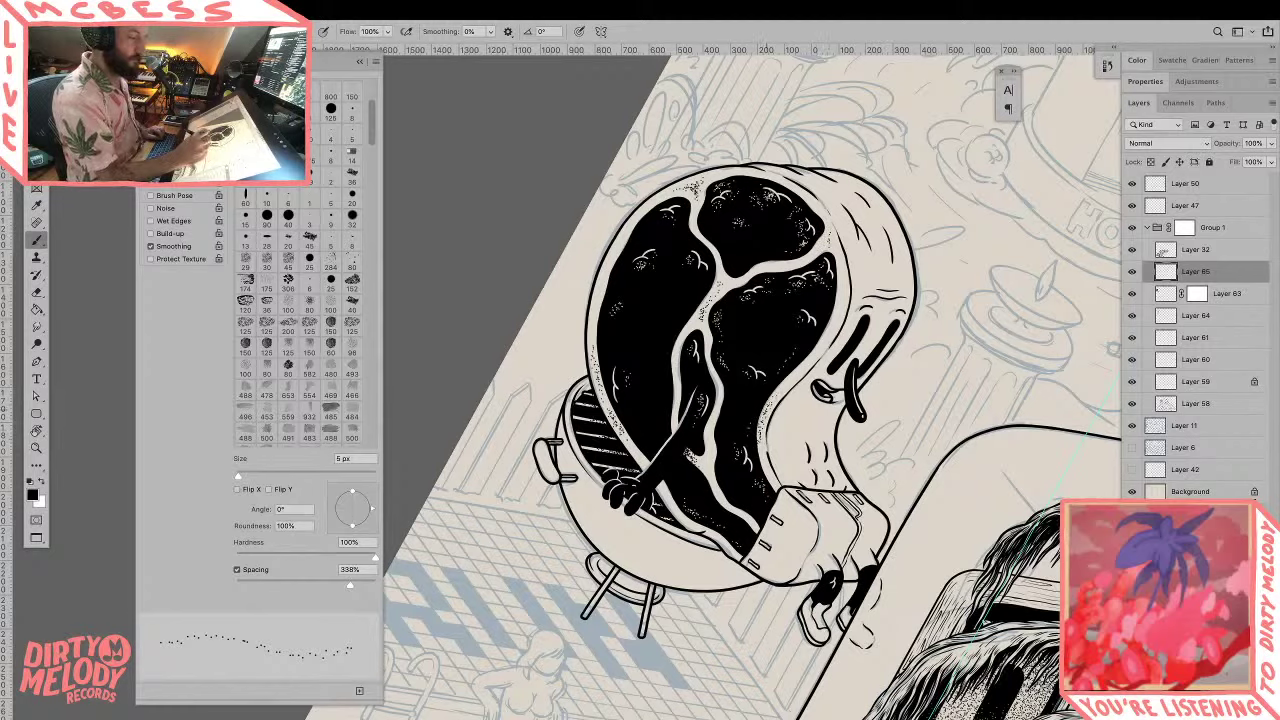
drag(783, 386, 771, 399)
drag(791, 380, 771, 405)
drag(841, 294, 828, 334)
drag(841, 306, 834, 326)
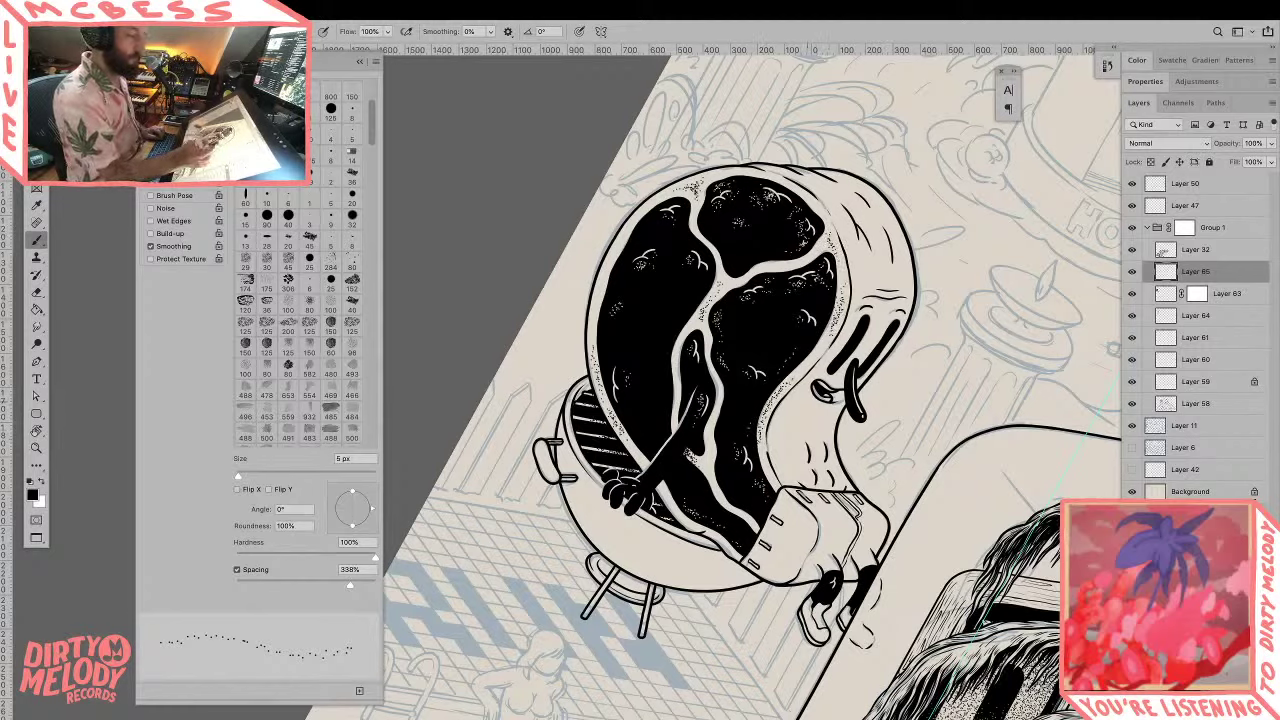
Step: Stipple a small shadow of dots beneath the steak character's mouth and beside its nose
drag(810, 402, 818, 410)
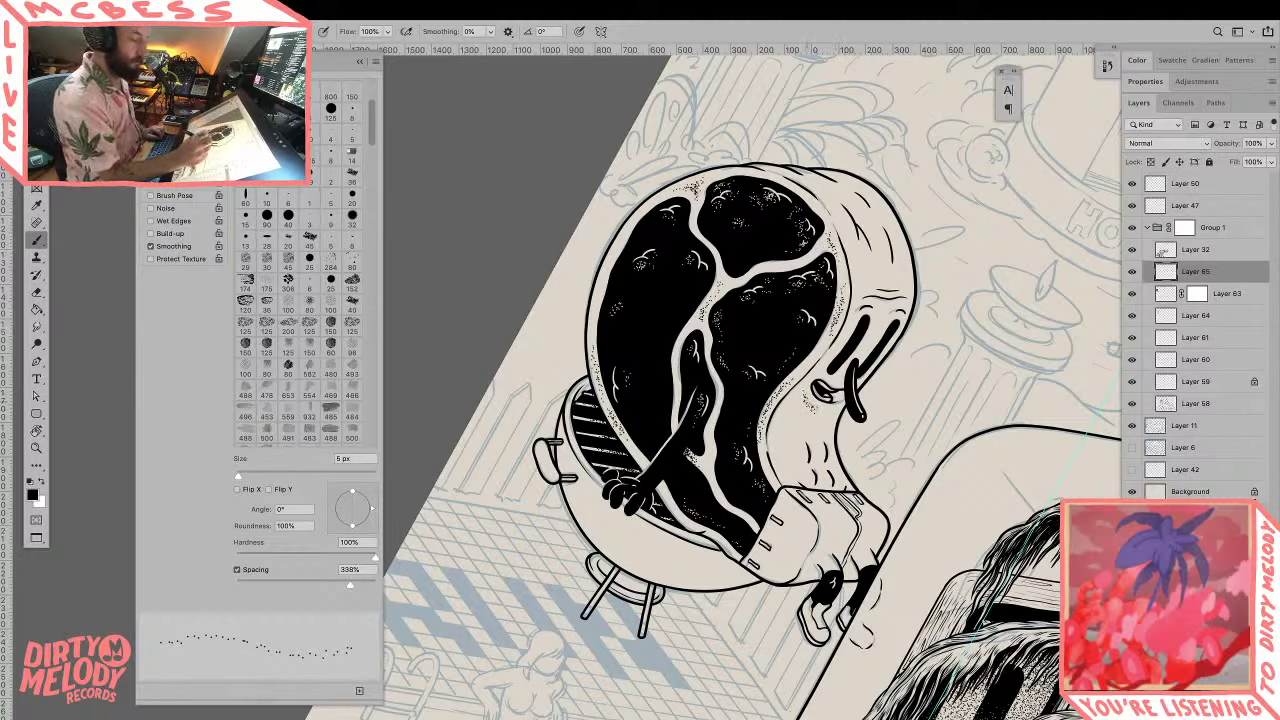
click(834, 396)
click(838, 396)
click(839, 395)
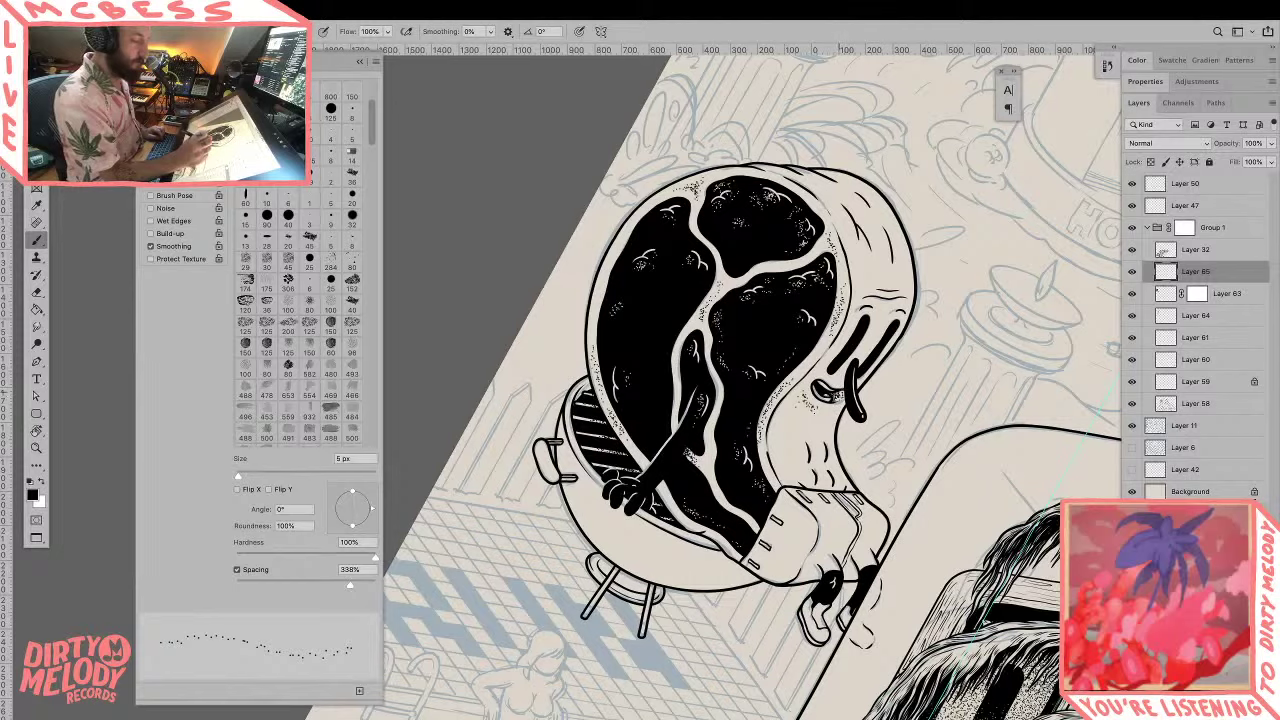
Step: Stipple dots down the steak's pale front below the mouth toward the shorts, with the canvas rotated back upright
key(e)
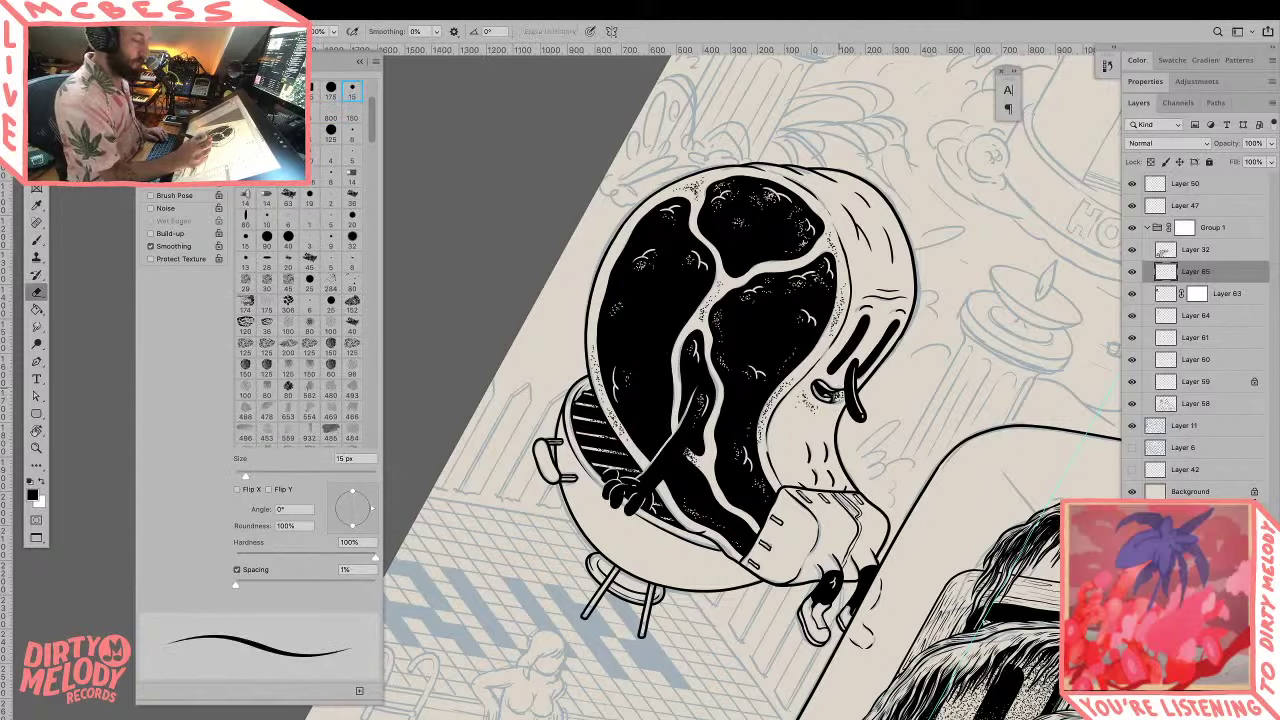
key(z)
drag(880, 361, 796, 364)
key(r)
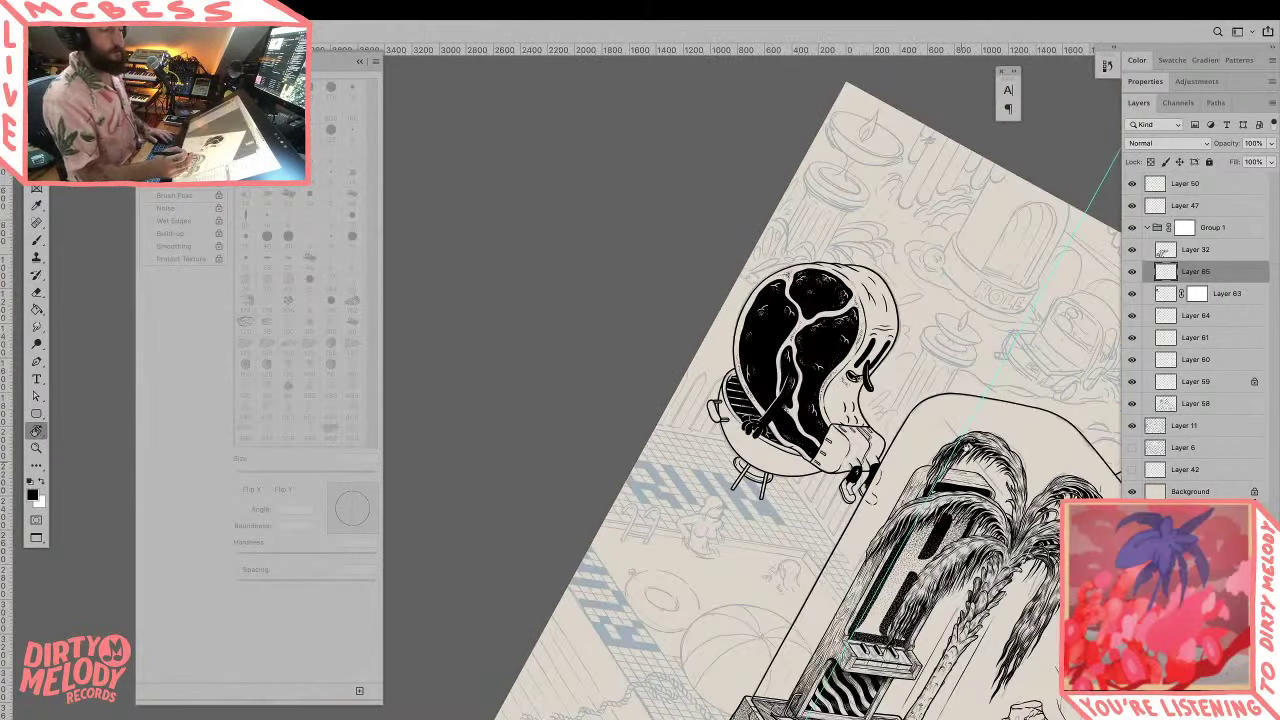
drag(962, 450, 940, 529)
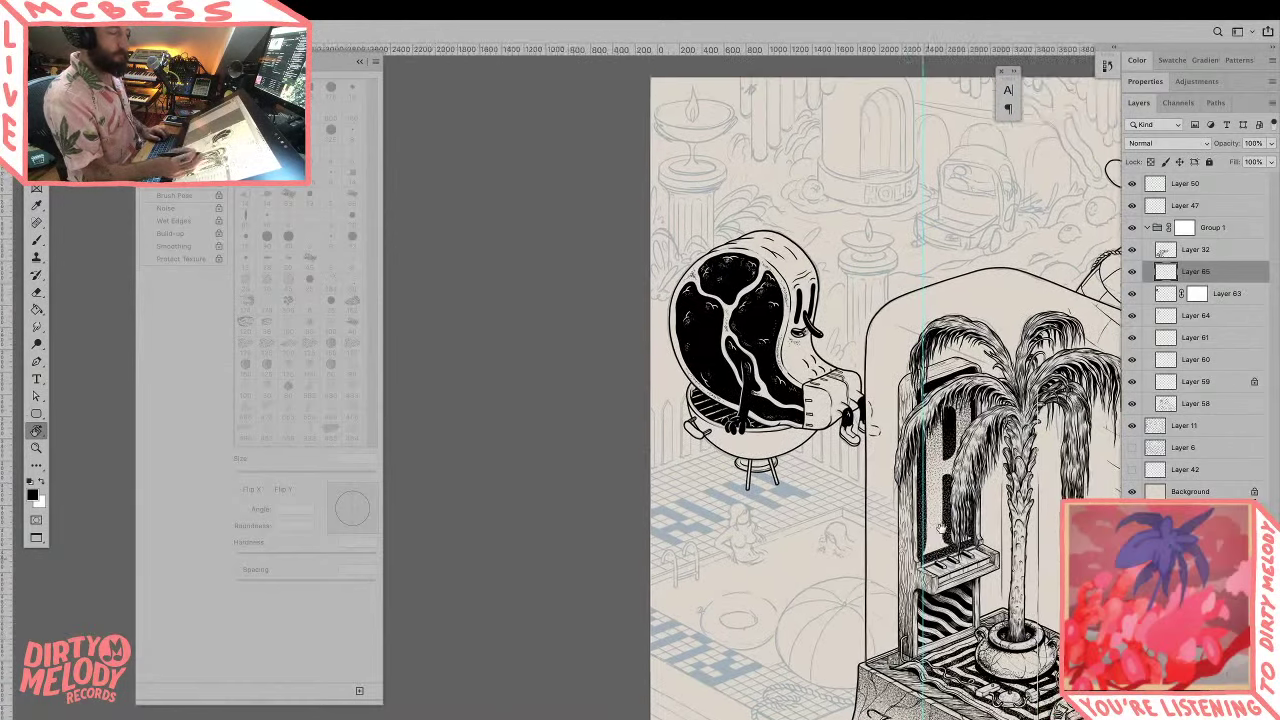
key(z)
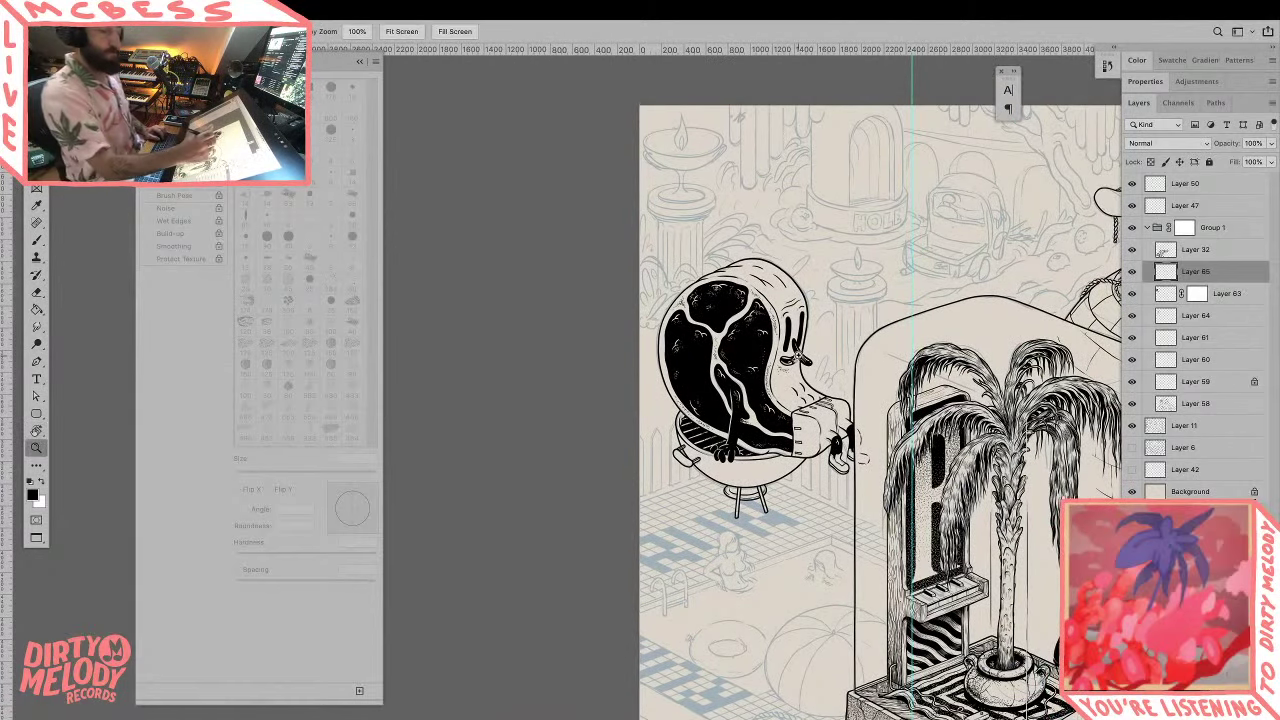
click(798, 358)
key(b)
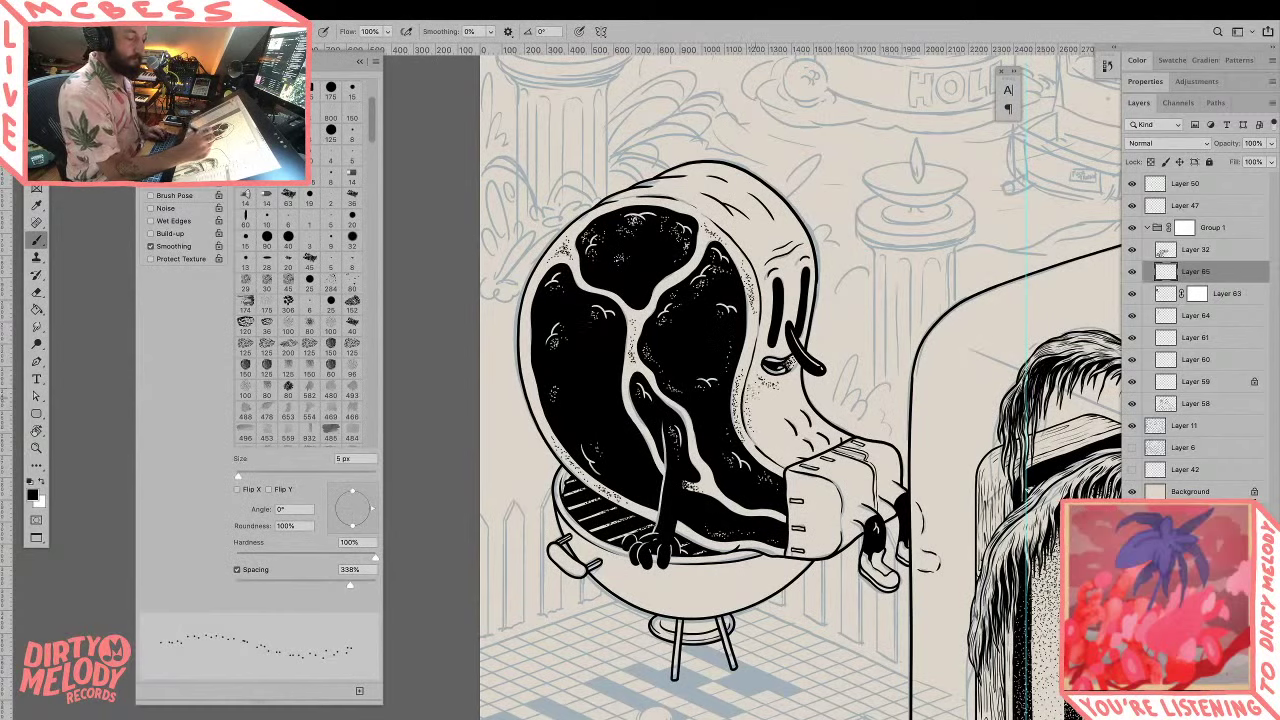
click(761, 400)
click(776, 394)
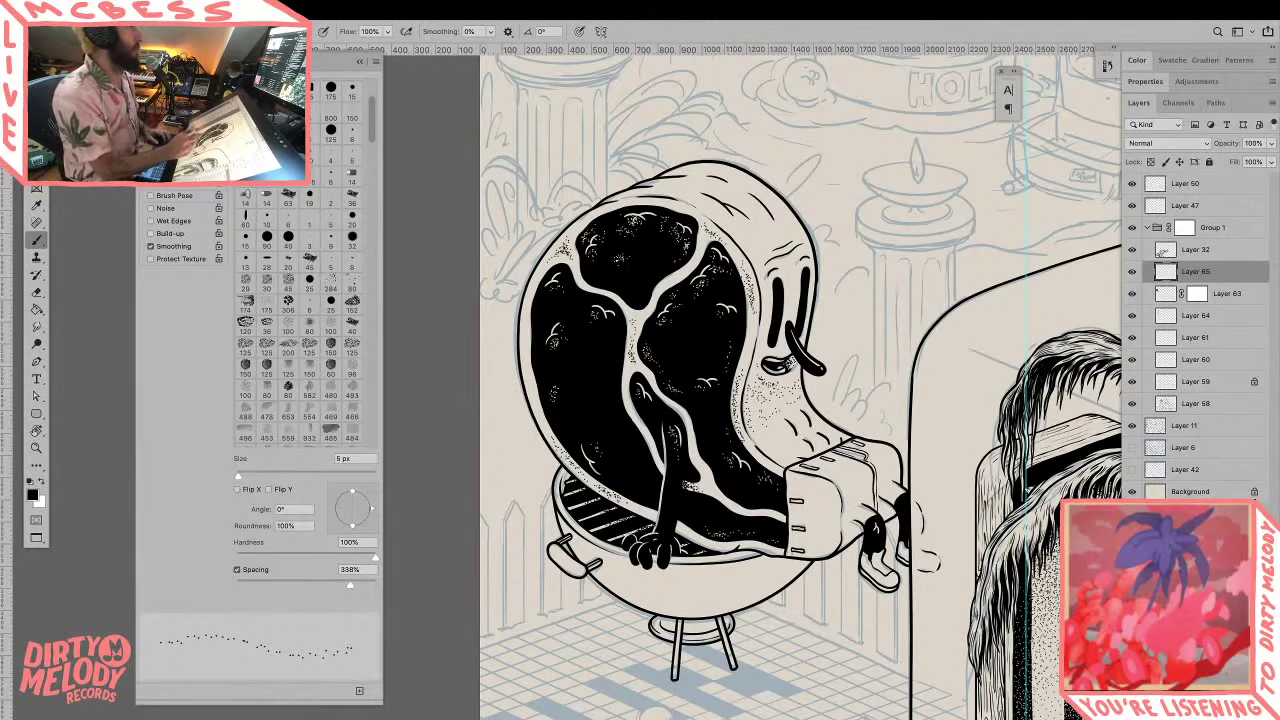
Step: Stipple more dots around the short crease lines on the belly, just above the shorts' waistband
key(Tab)
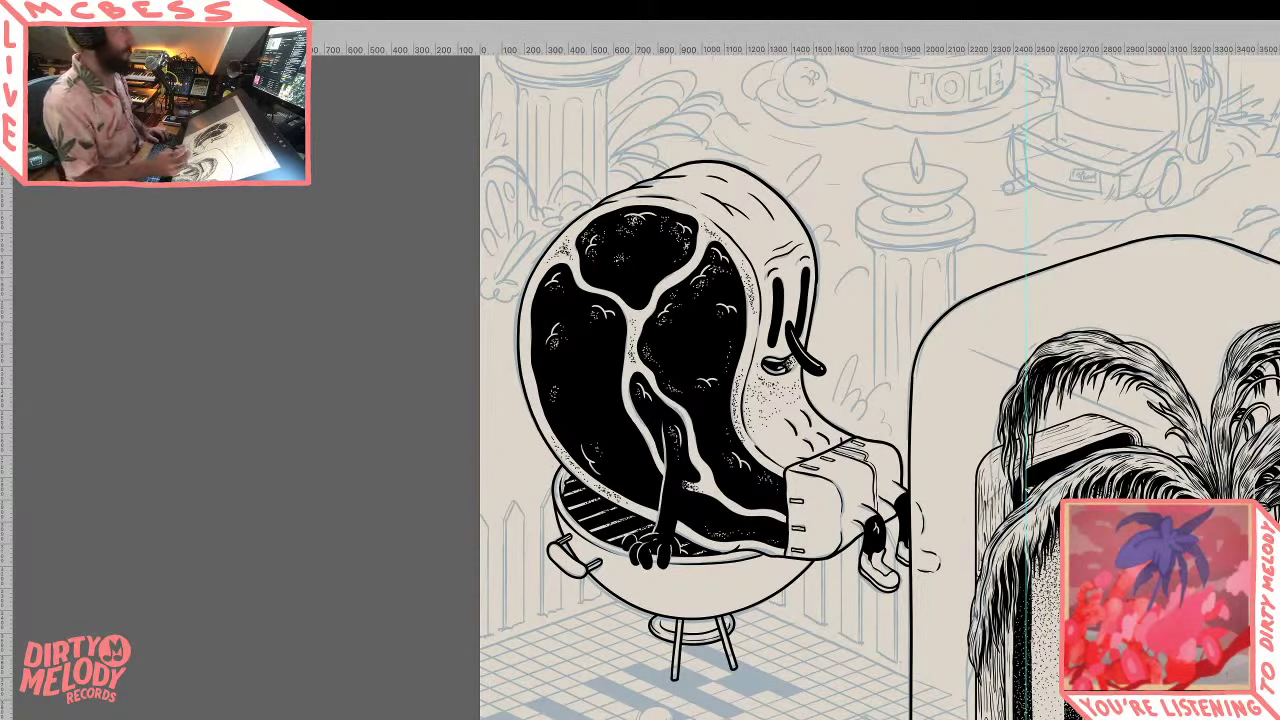
key(Tab)
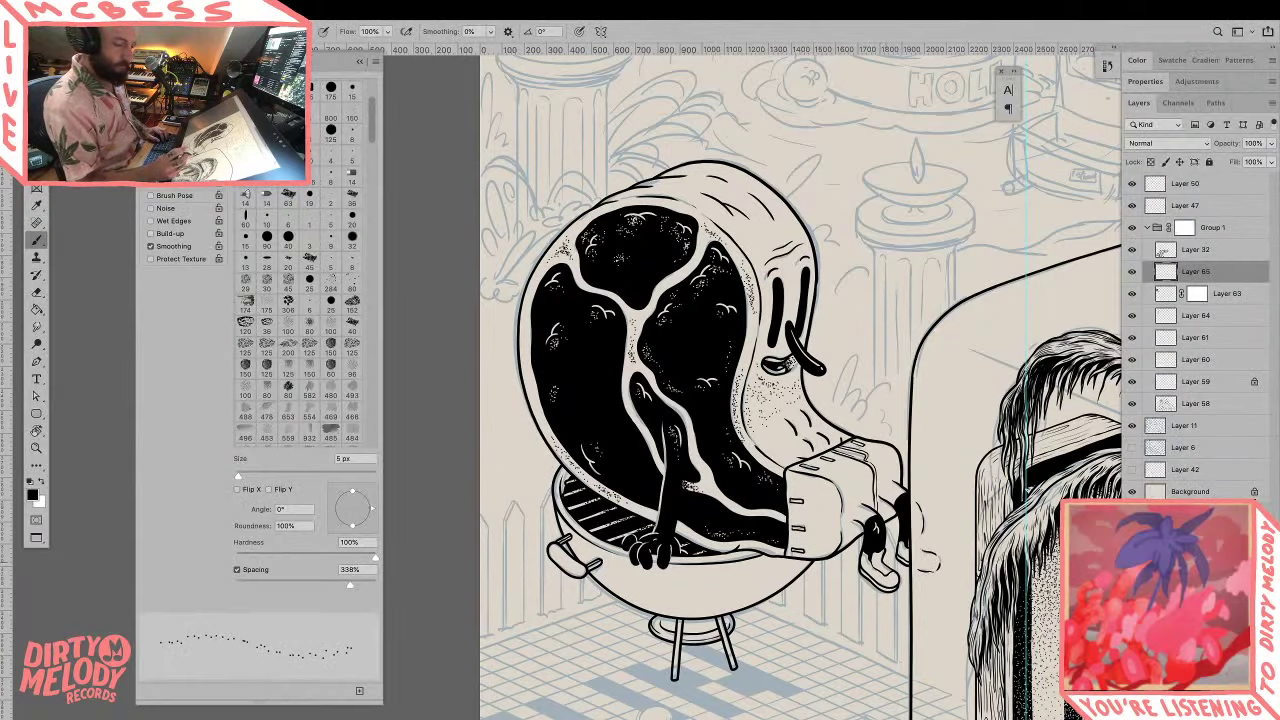
drag(872, 586, 884, 595)
super+click(779, 441)
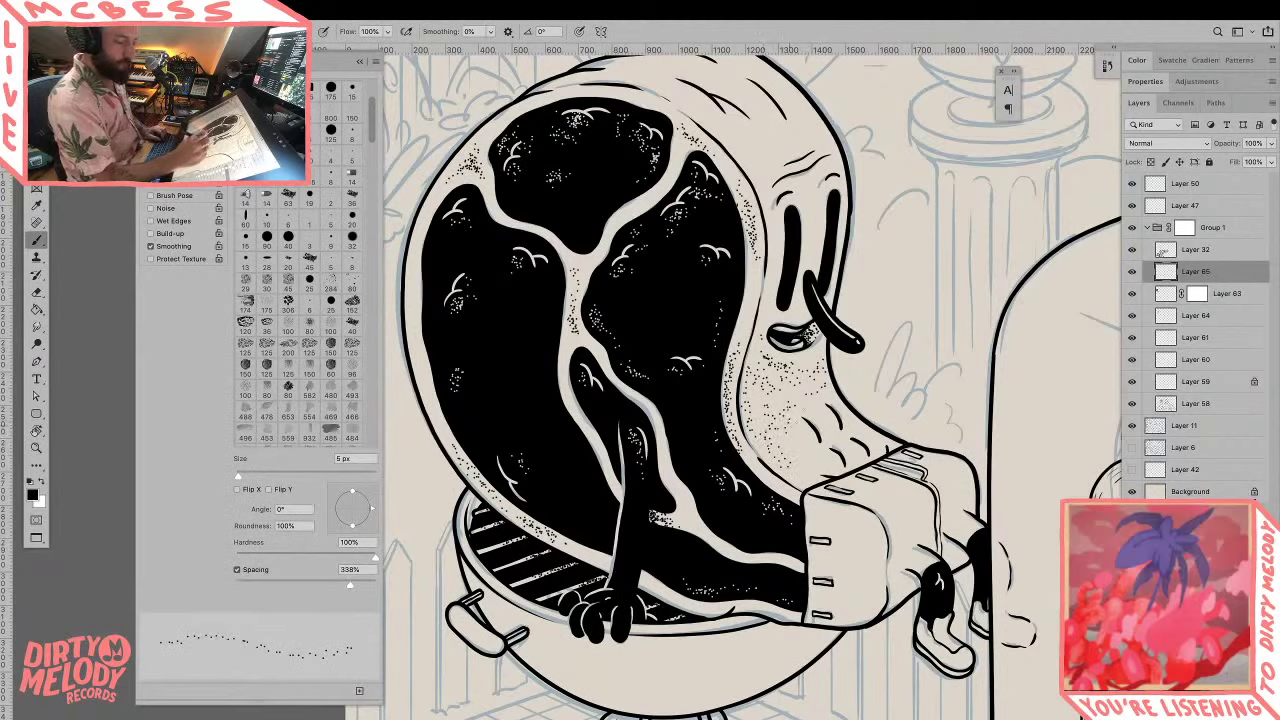
mouse_move(811, 414)
mouse_down()
mouse_move(846, 438)
mouse_move(806, 450)
mouse_move(823, 475)
mouse_up()
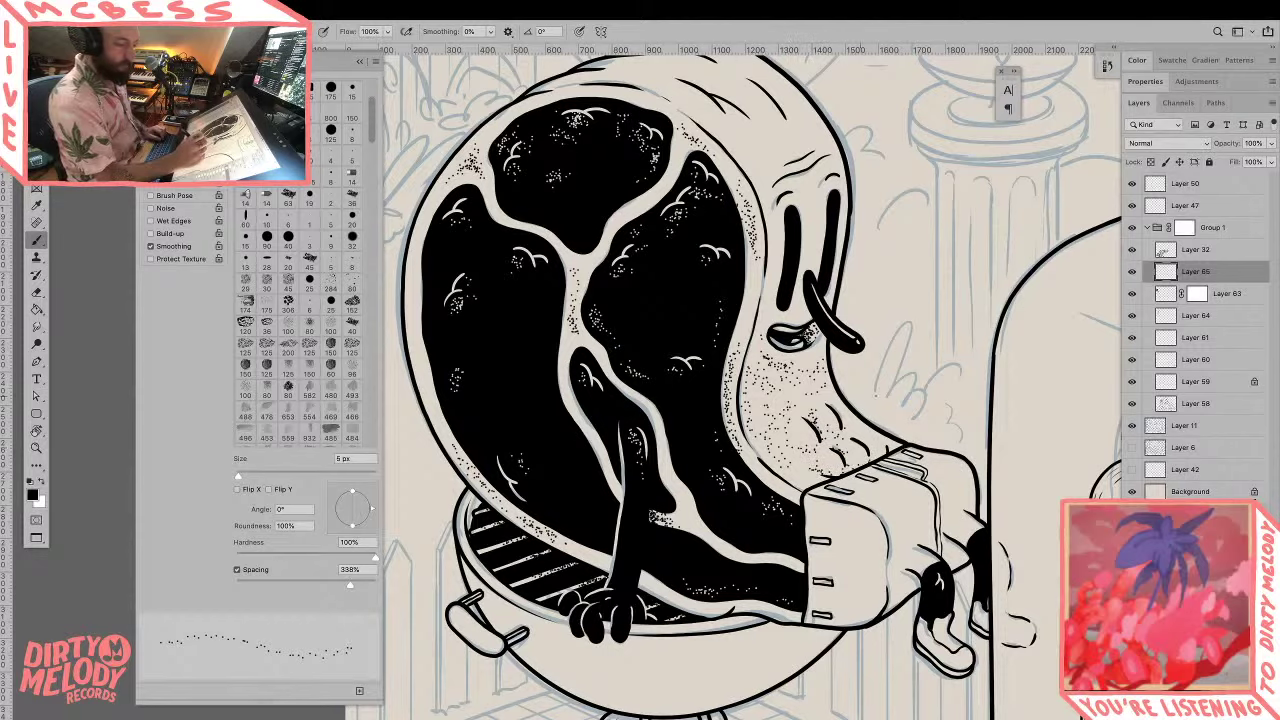
Step: Erase some of the stippled dots on the pale area below the mouth with the 15 px eraser
key(z)
drag(873, 390, 812, 458)
drag(933, 325, 918, 320)
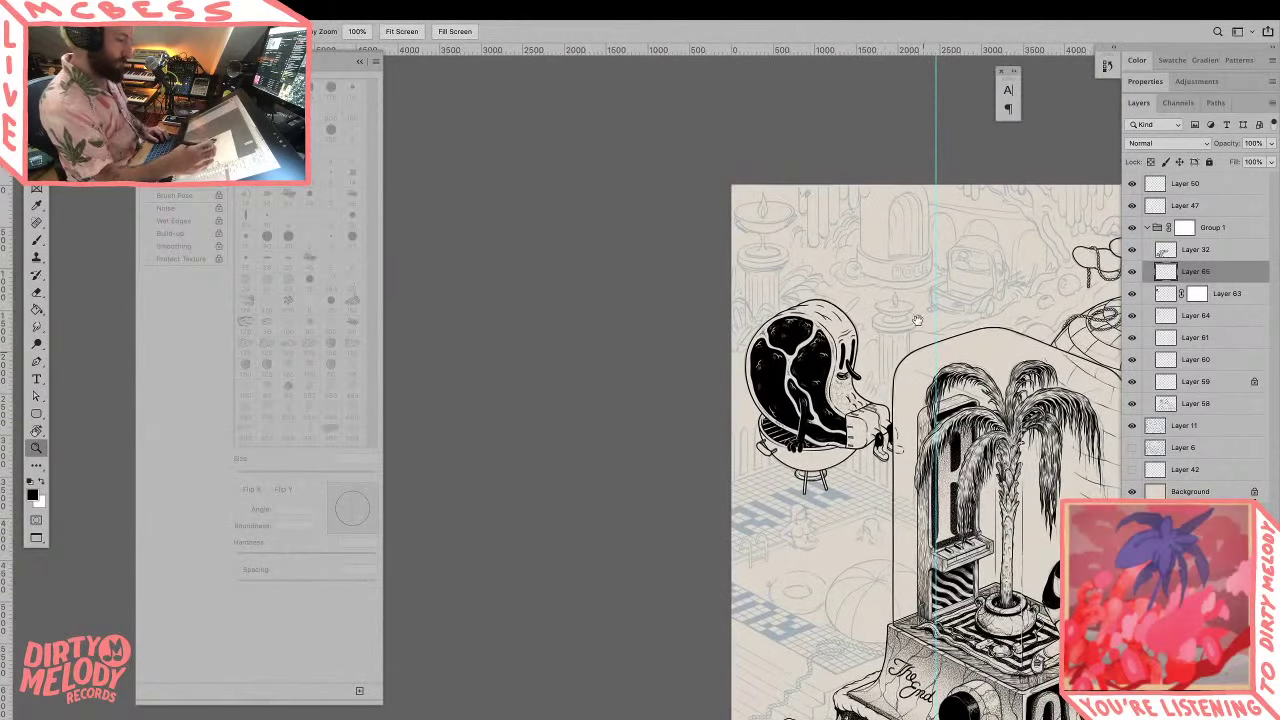
scroll(857, 322, up, 5)
key(b)
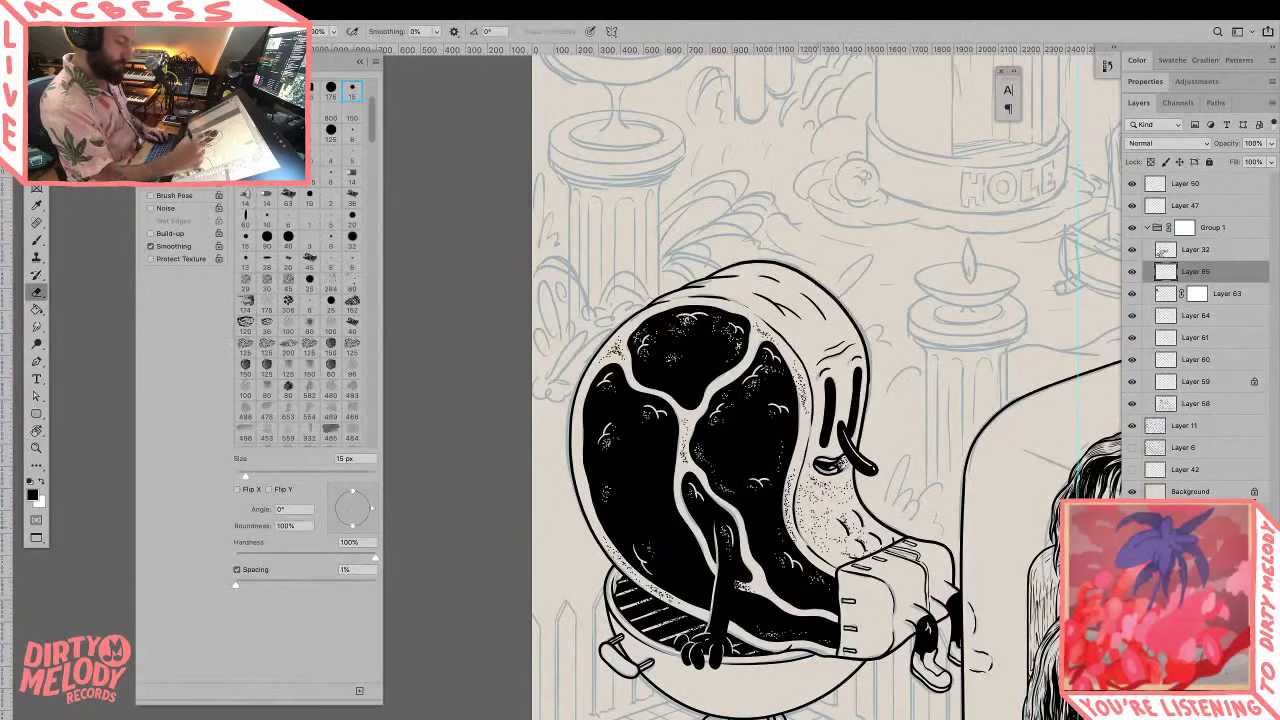
mouse_move(814, 513)
mouse_down()
mouse_move(819, 531)
mouse_move(829, 505)
mouse_move(809, 535)
mouse_up()
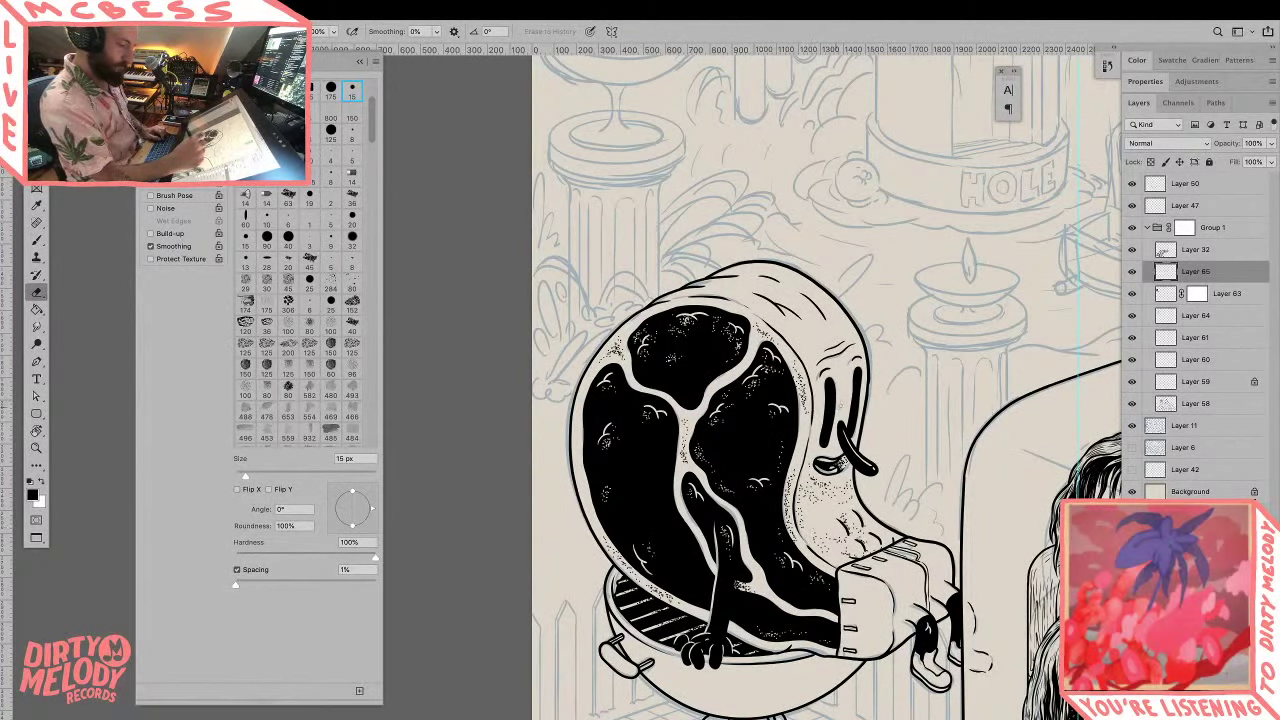
Step: Examine the stippled steak character against the surrounding artwork
key(z)
alt+click(840, 385)
alt+click(840, 385)
alt+click(840, 385)
drag(987, 372, 913, 306)
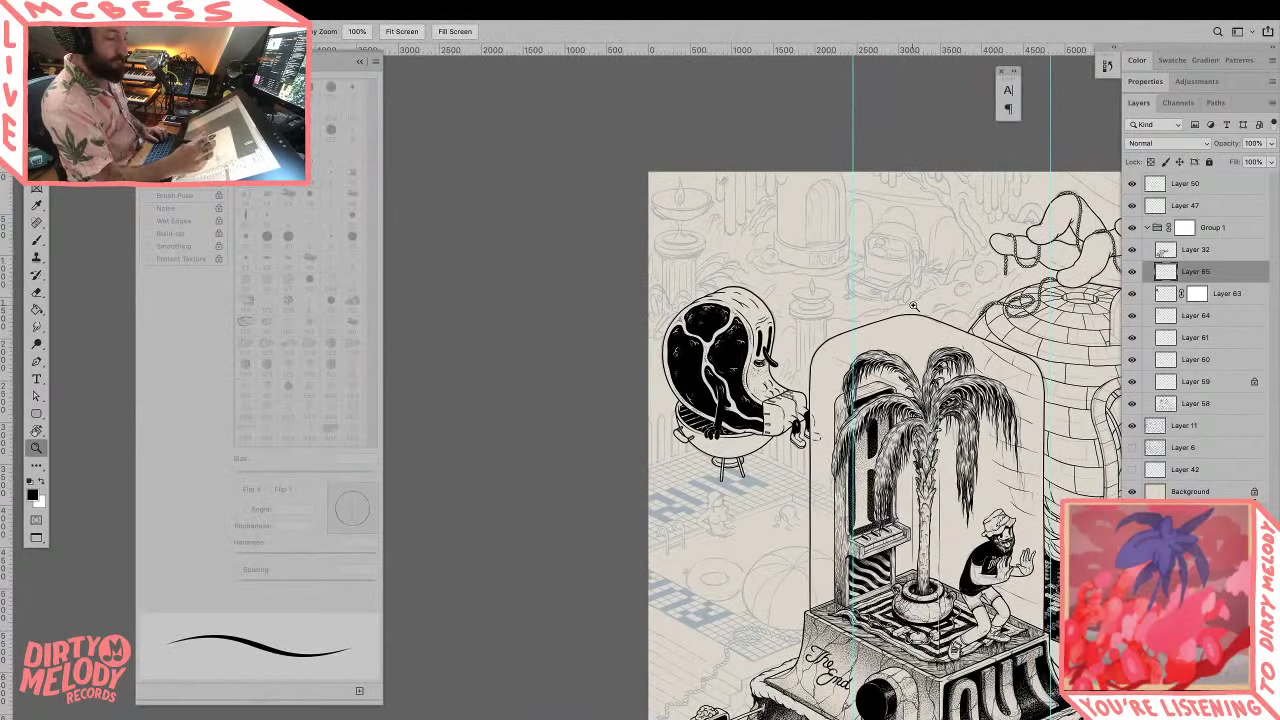
scroll(785, 410, up, 4)
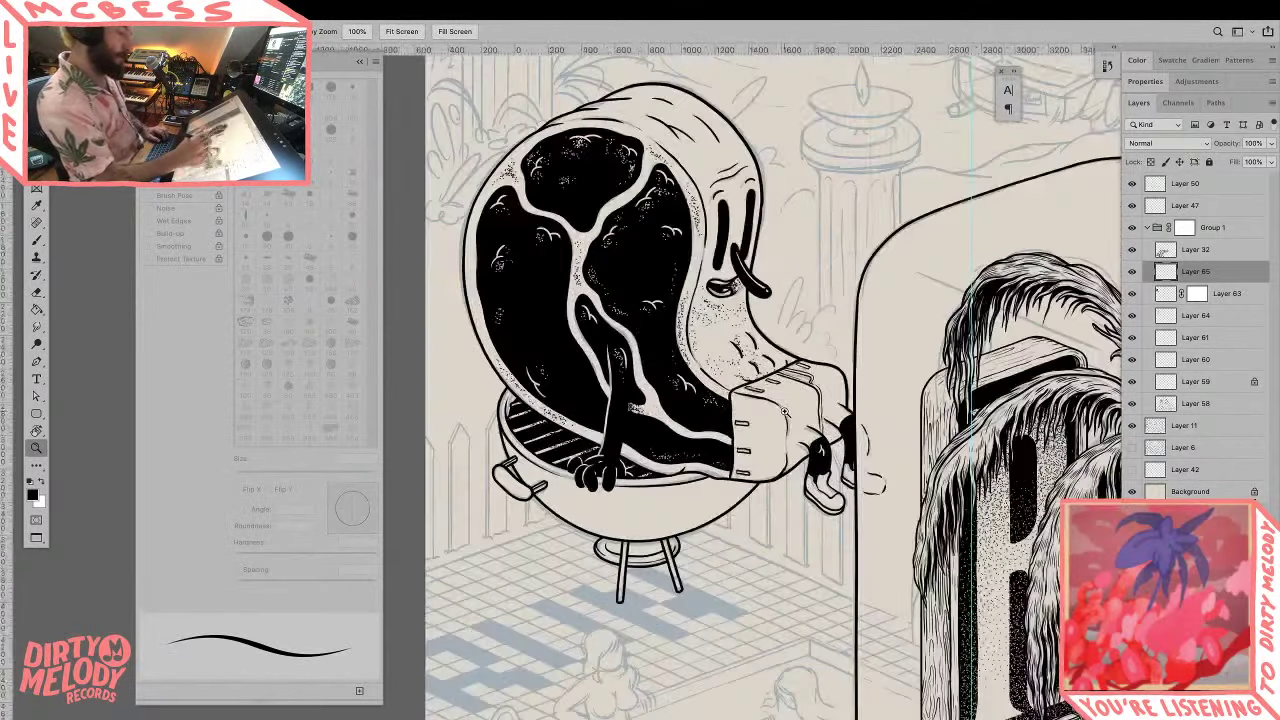
Step: Choose the "400 right" brush preset from the LOCK DOWN group for texturing the shorts
scroll(785, 410, up, 3)
key(b)
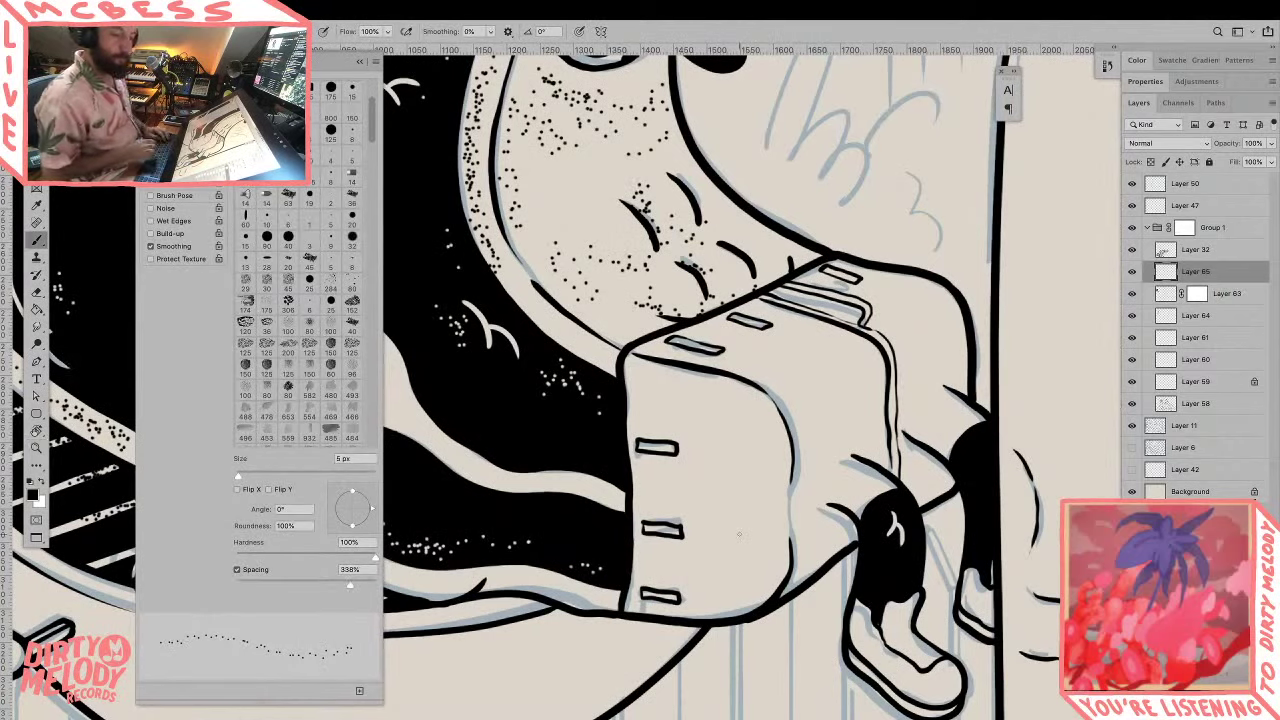
click(215, 61)
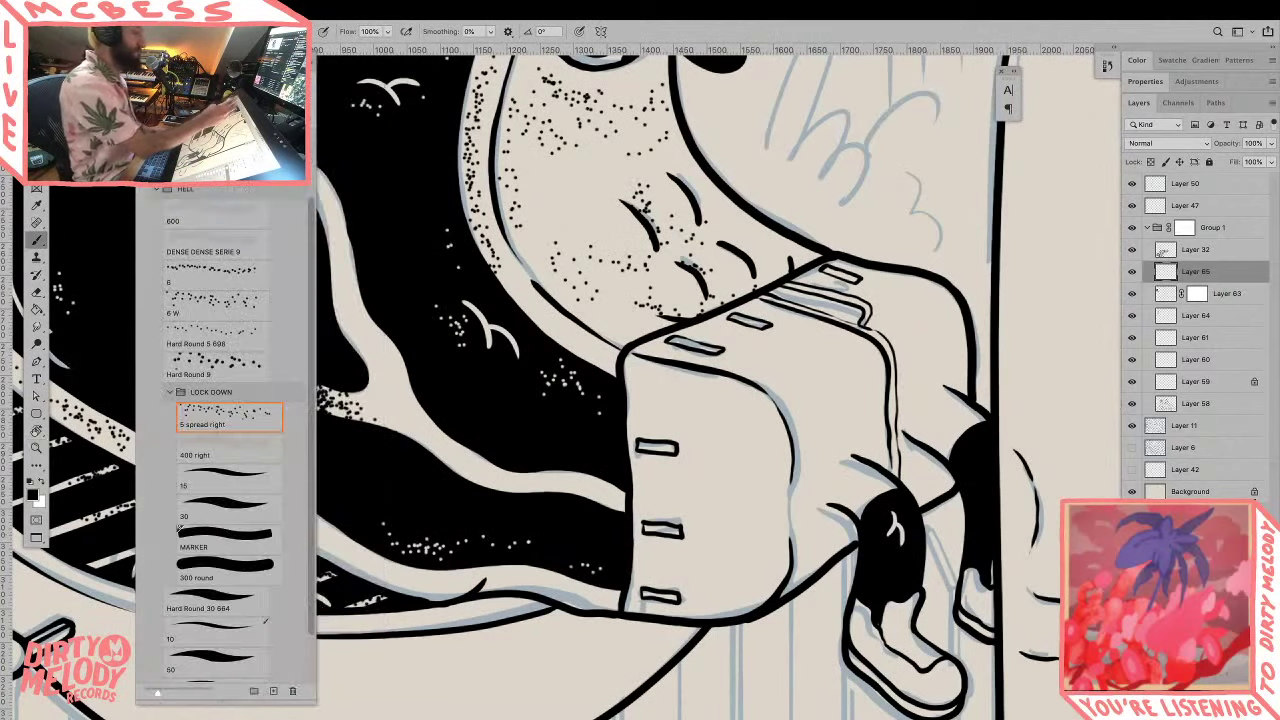
click(256, 458)
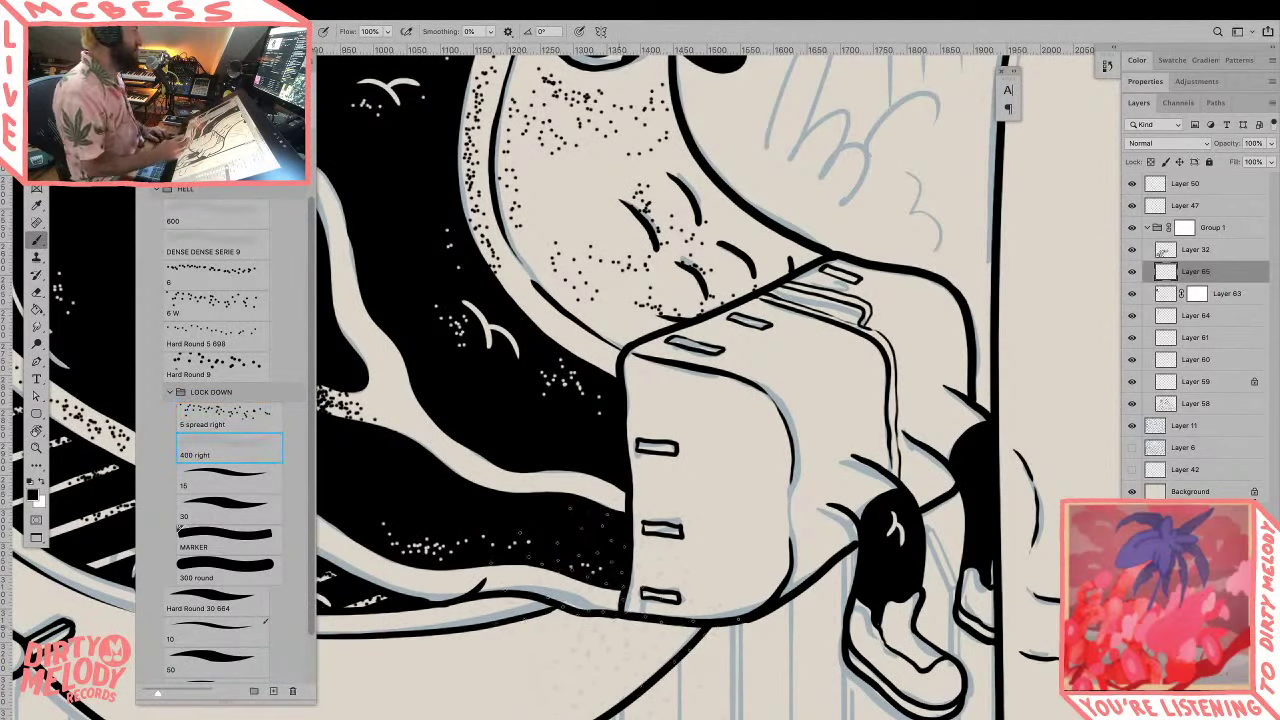
key(Tab)
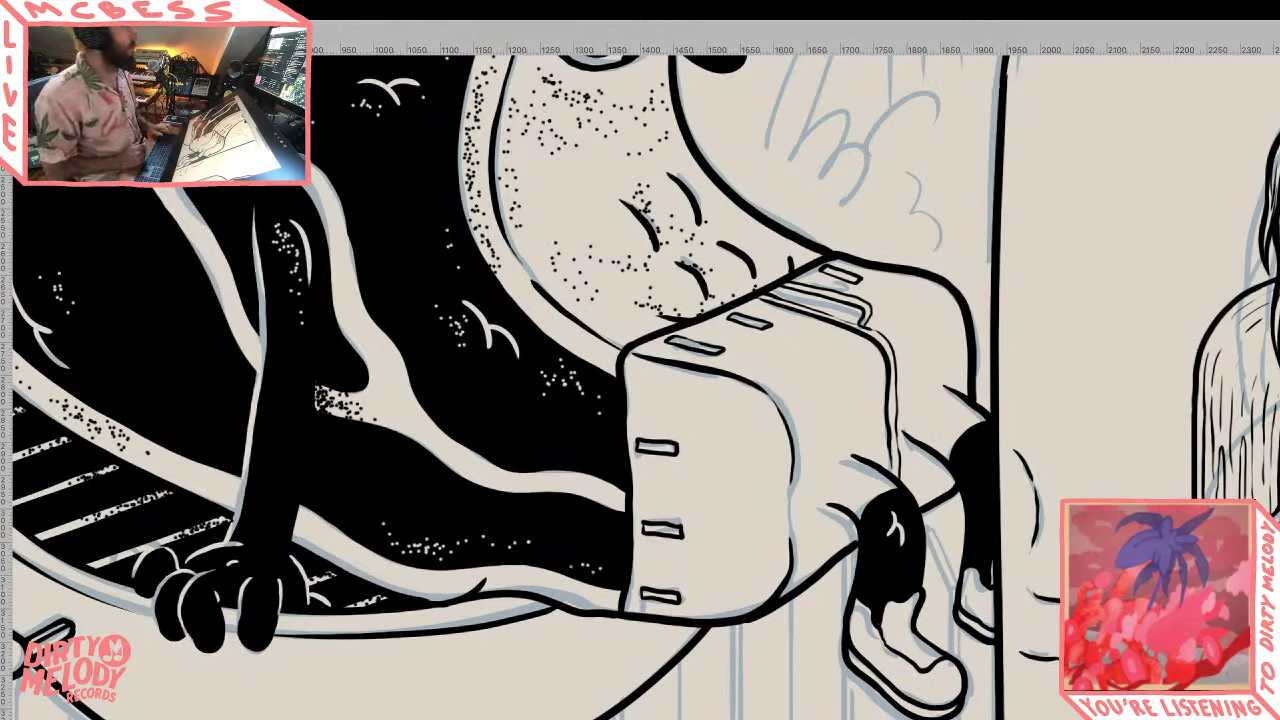
key(Tab)
Step: Select the shorts' near side panel with the Magic Wand and slightly expand the selection into its outline
key(w)
click(731, 580)
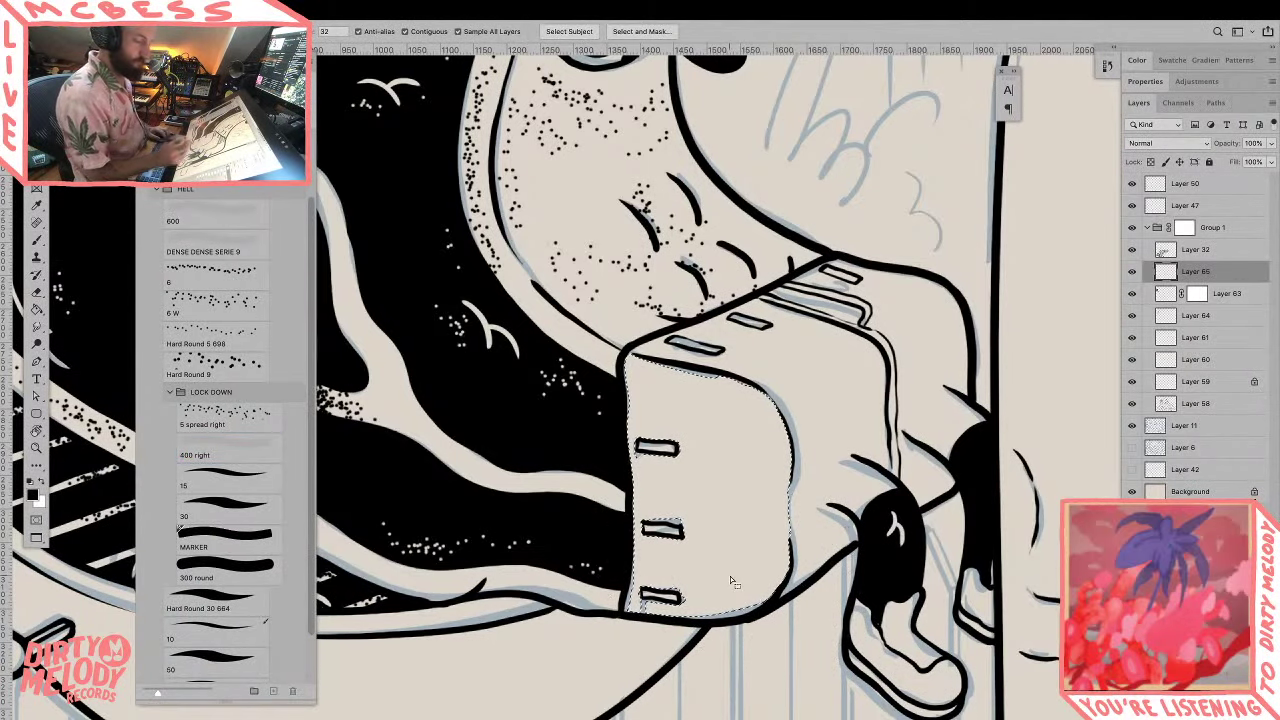
key(F2)
key(Return)
key(b)
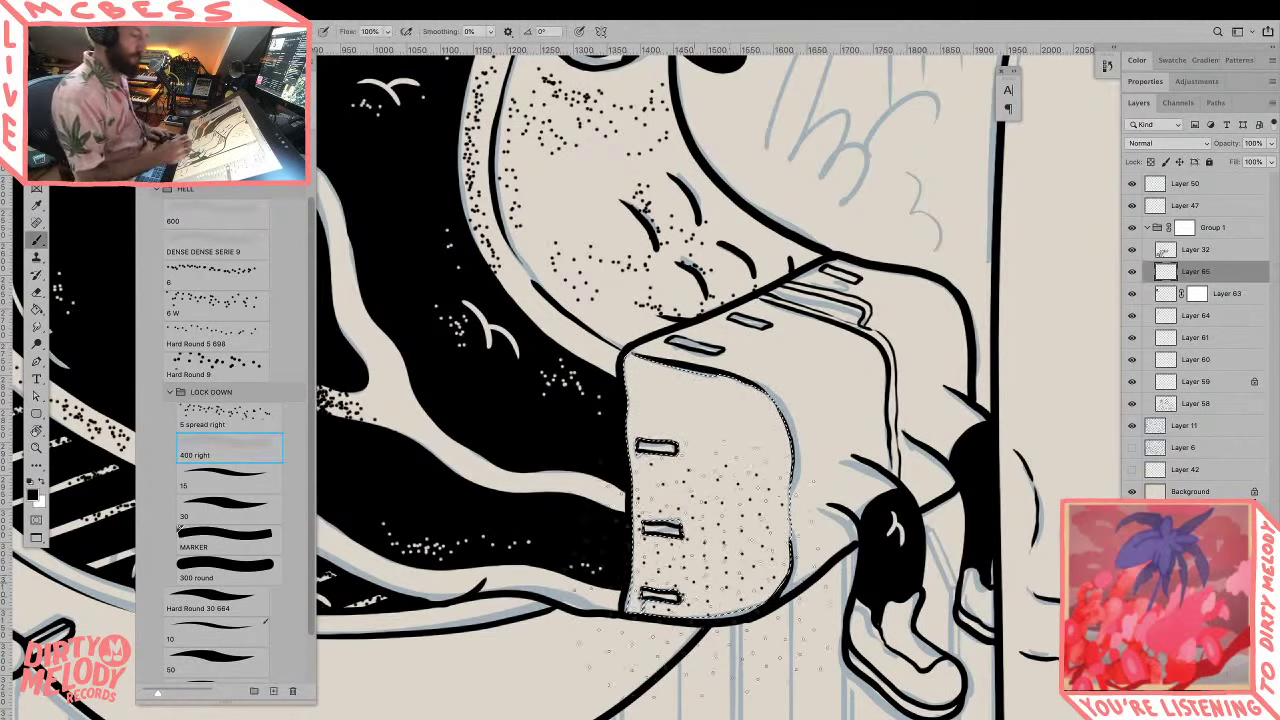
Step: Stipple the selected shorts panel with the "400 right" brush, densest at its lower corner, switch to "5 spread right" and deselect
drag(725, 535, 862, 292)
mouse_move(655, 612)
mouse_down()
mouse_move(722, 610)
mouse_move(778, 553)
mouse_up()
click(256, 423)
key(super+d)
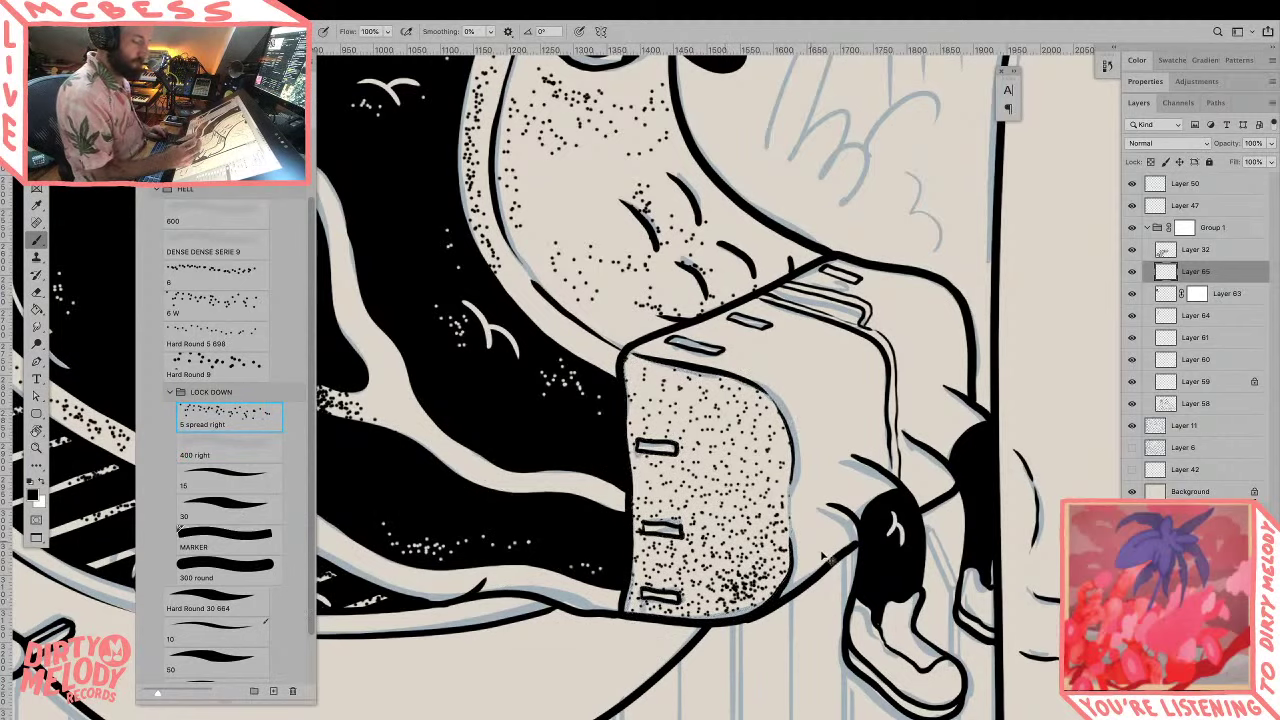
Step: Examine the textured shorts panel against the wider artwork
key(z)
alt+click(829, 501)
alt+click(829, 501)
alt+click(828, 501)
alt+click(840, 480)
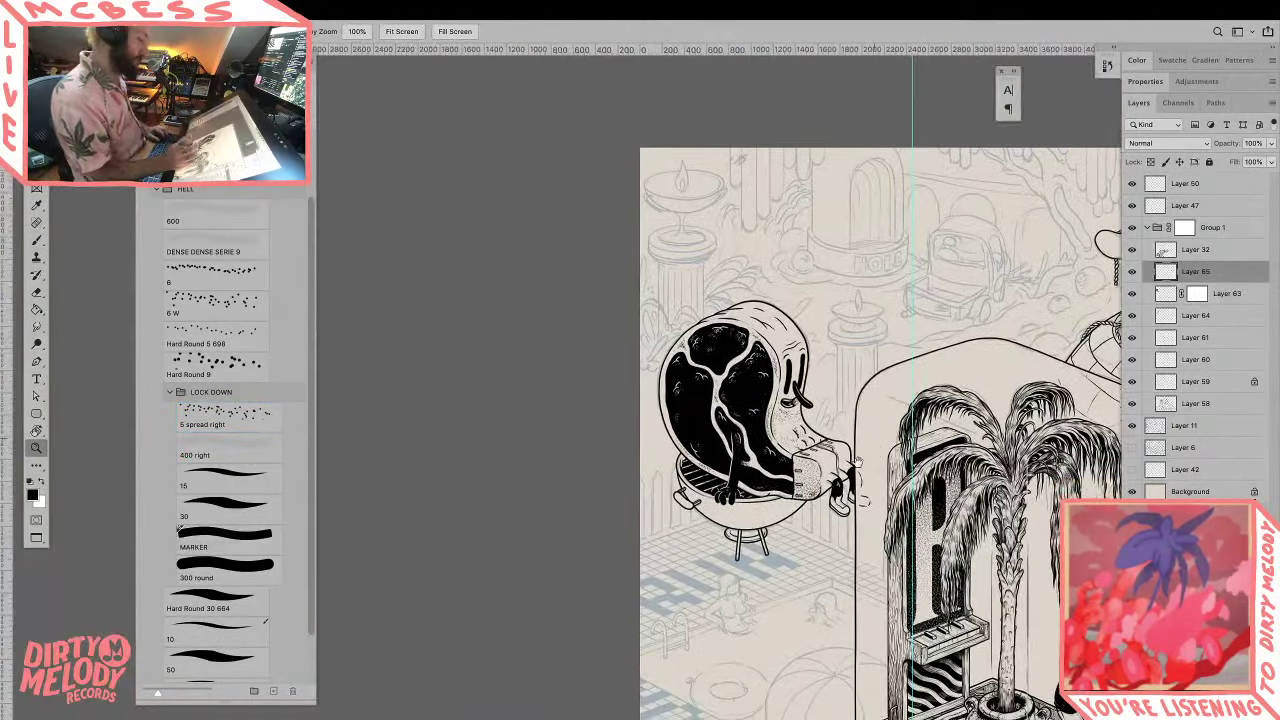
Step: Hide the blue sketch by turning off Layer 11, Layer 6 and Layer 42
alt+click(857, 455)
click(1132, 426)
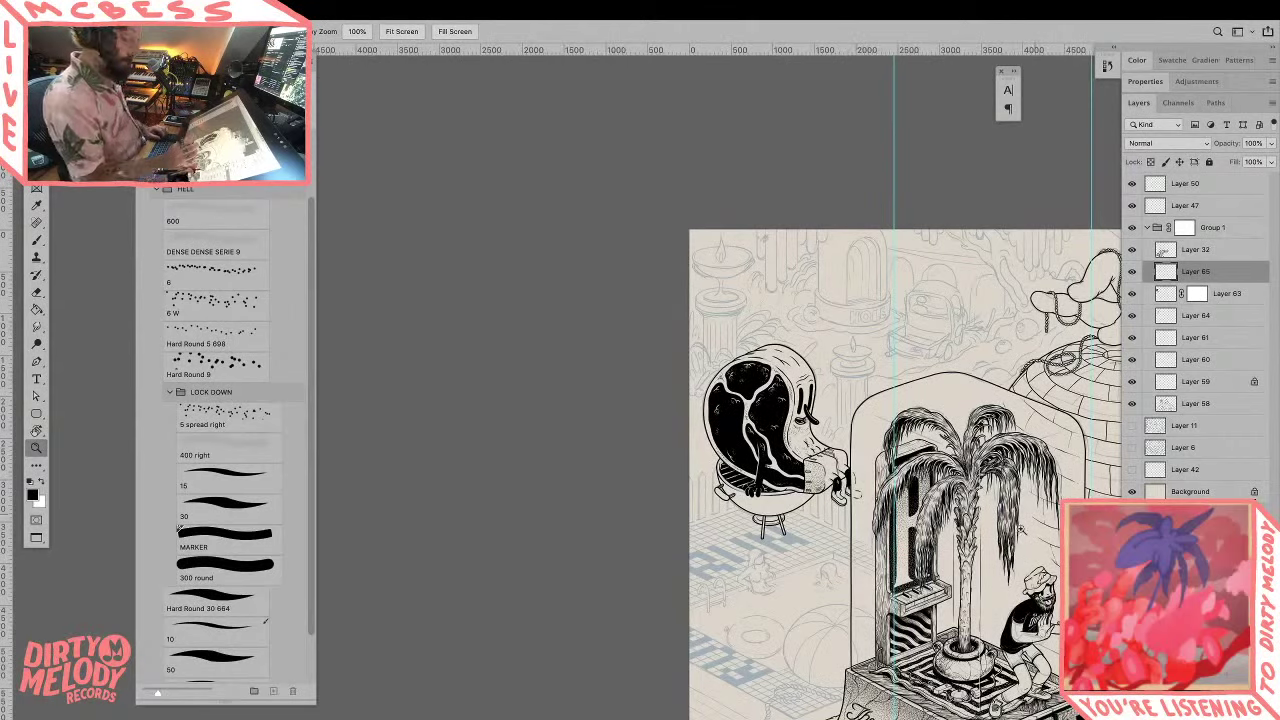
drag(1049, 650, 952, 622)
click(951, 621)
click(951, 618)
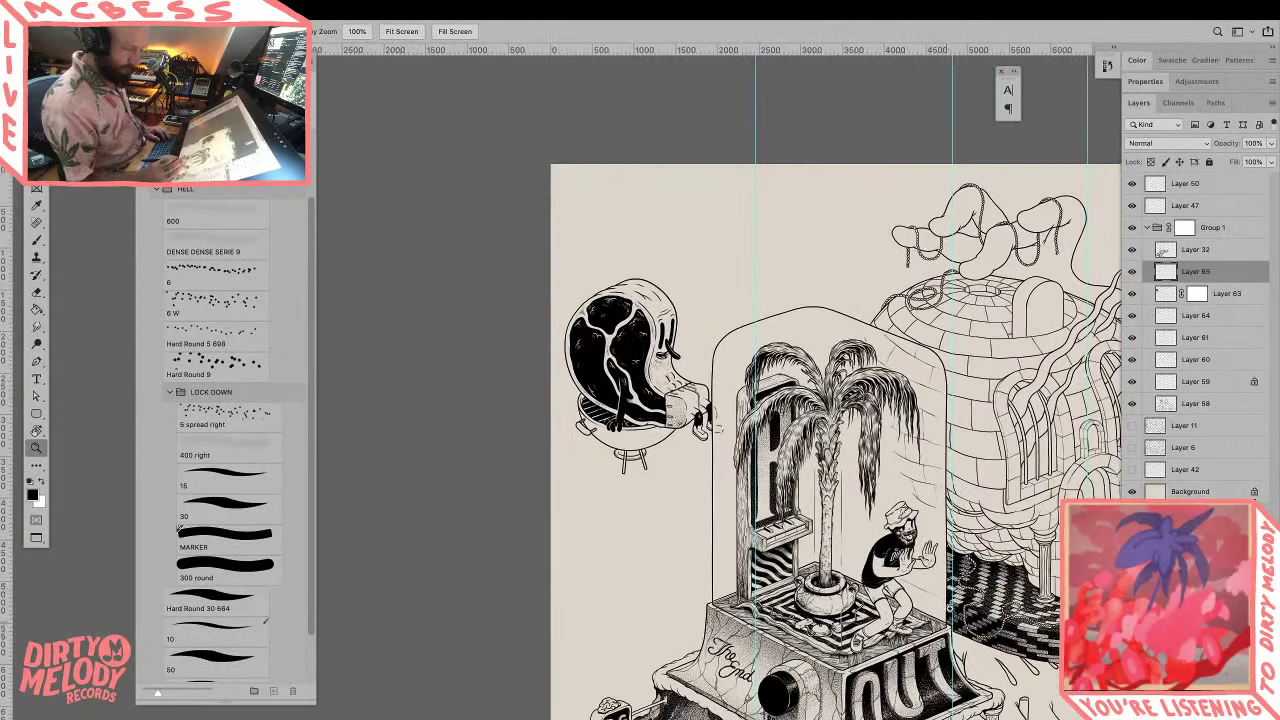
click(706, 422)
click(706, 422)
click(706, 422)
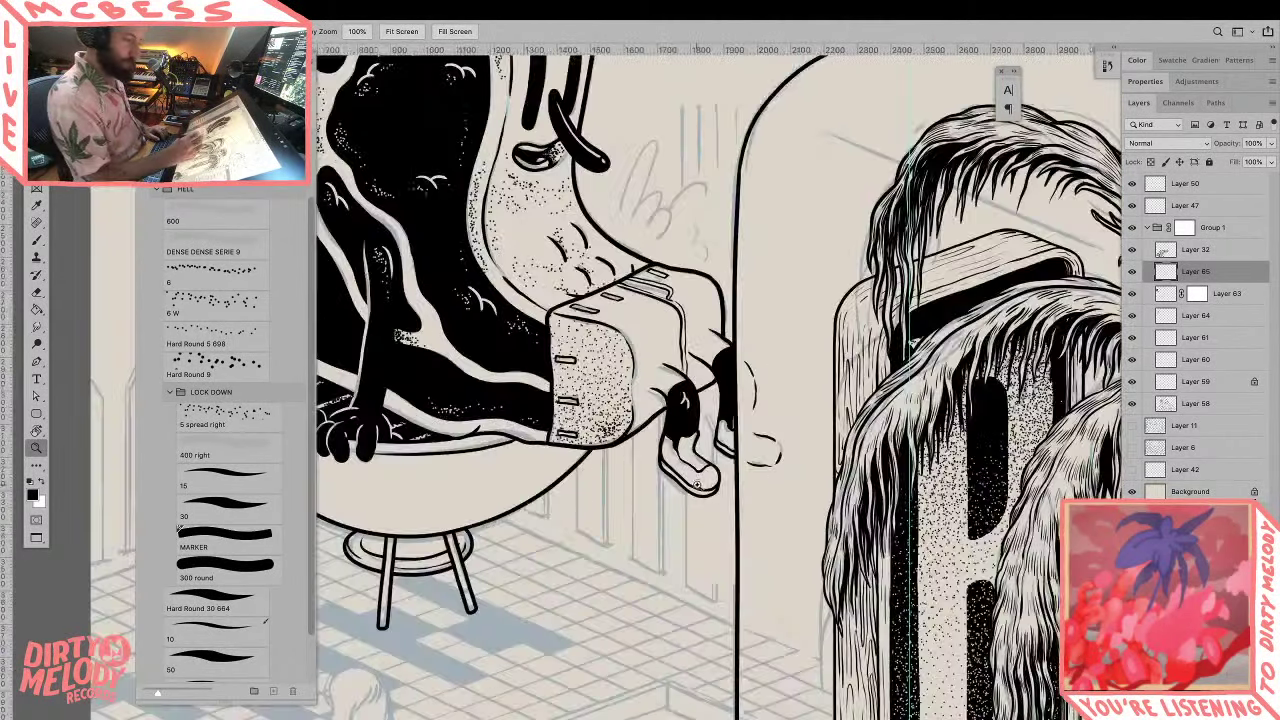
click(1199, 298)
key(b)
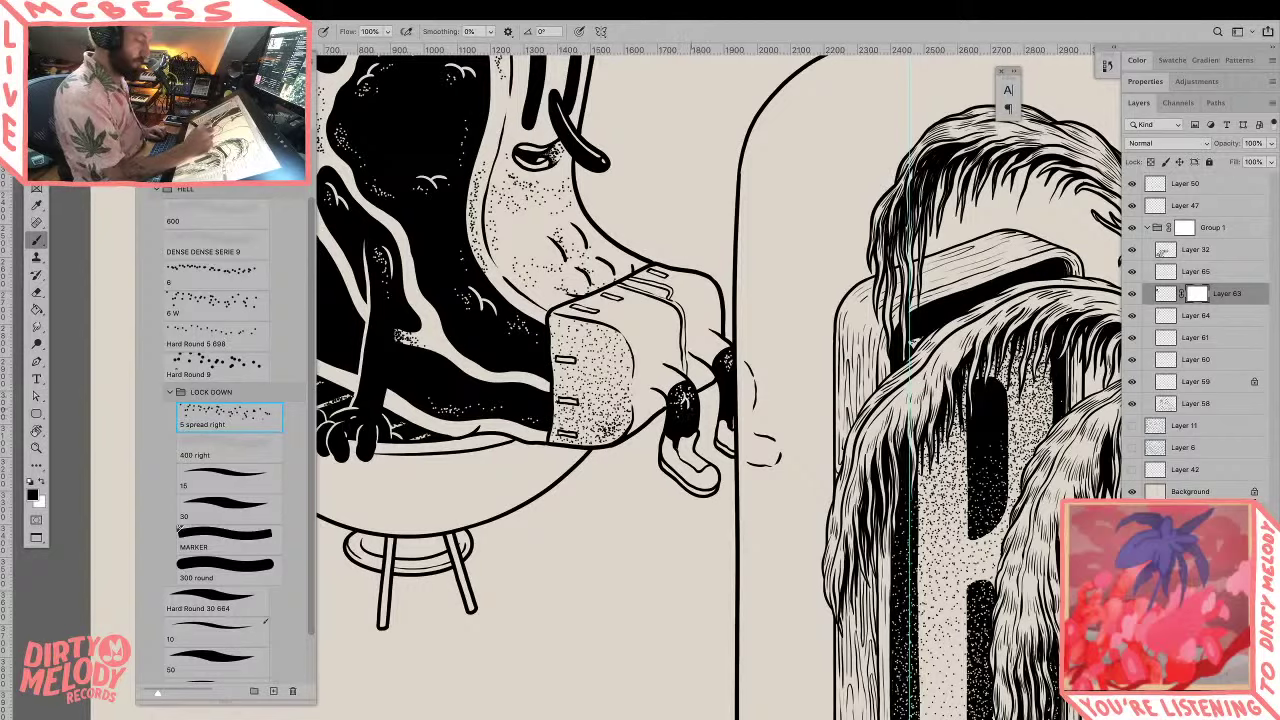
key(z)
alt+click(753, 331)
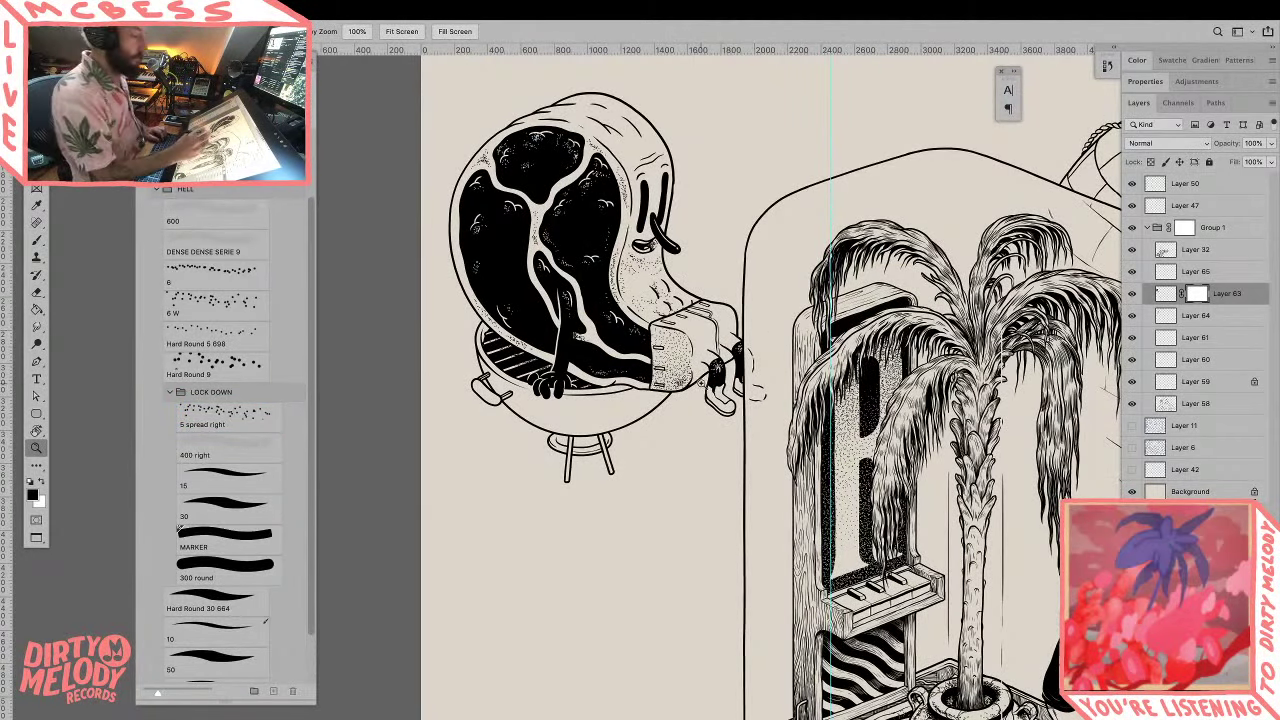
click(697, 384)
key(b)
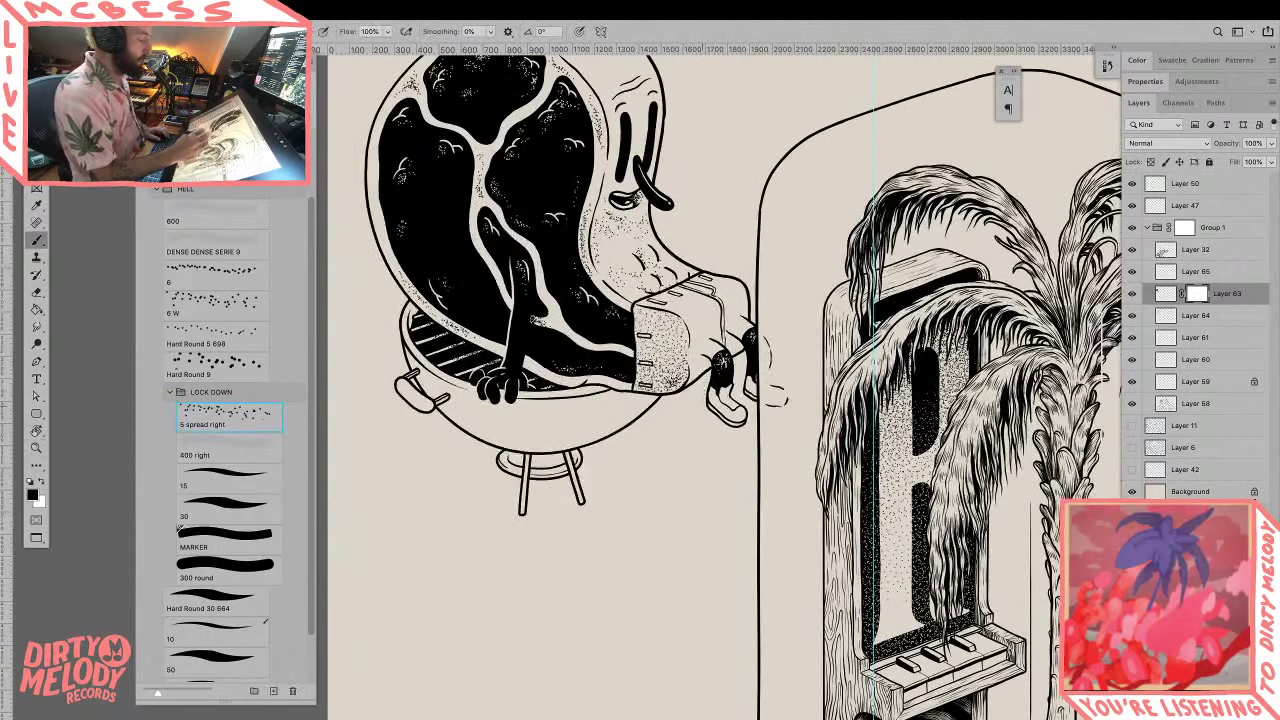
Step: On Layer 65, select the shorts' front and far leg panels with the Magic Wand and slightly expand the selection
click(1186, 275)
key(w)
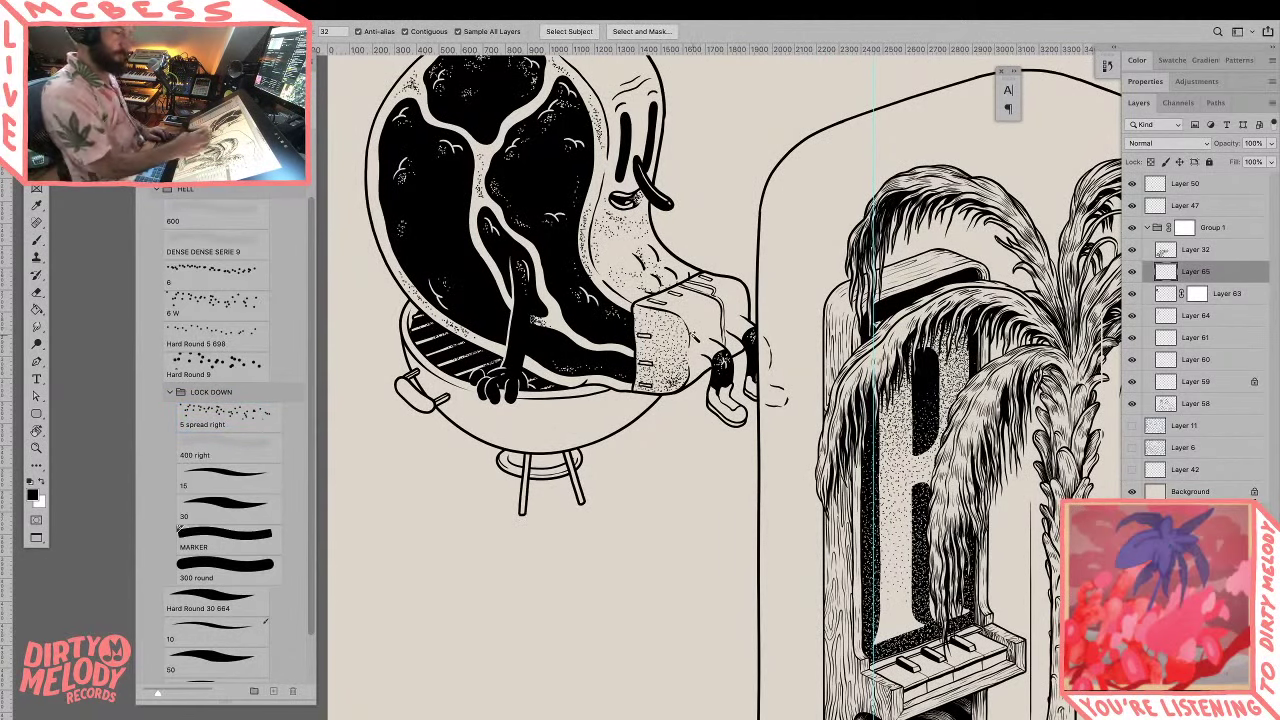
click(695, 337)
shift+click(738, 318)
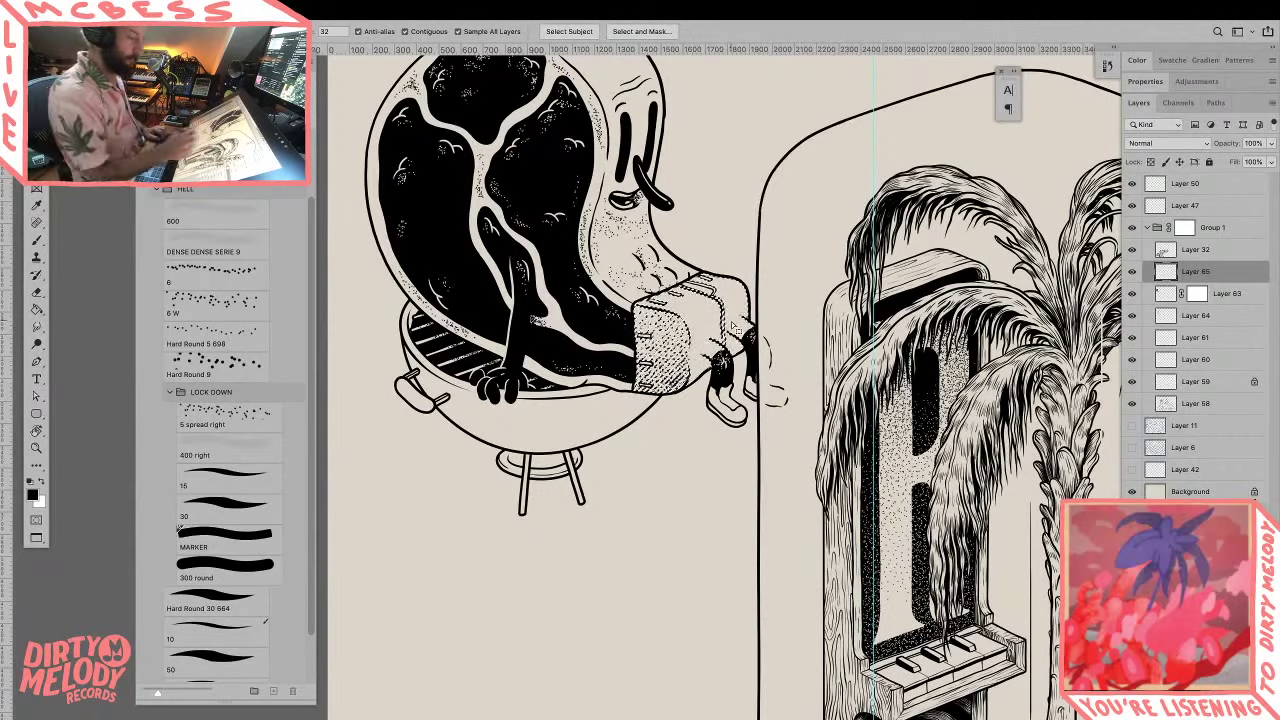
key(shift+F6)
key(Return)
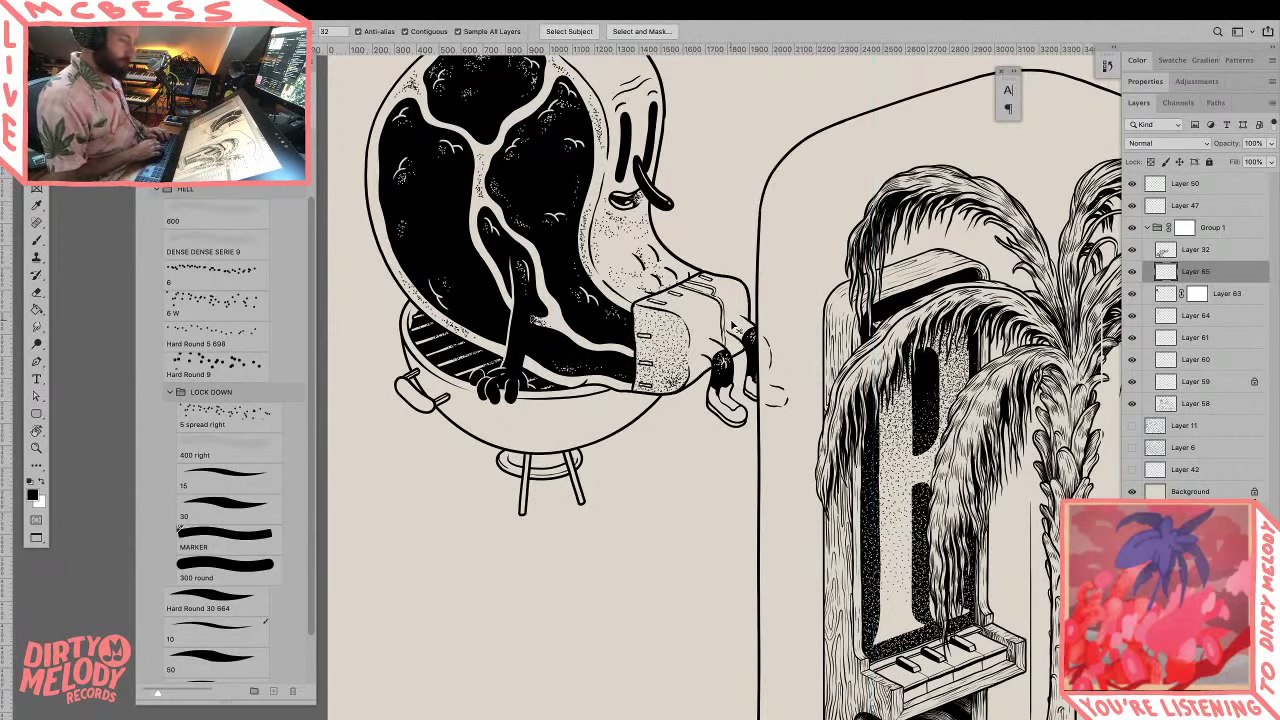
Step: Stipple the selected shorts panels with the "5 spread right" brush, concentrating the dots around the knees and leg openings
click(230, 417)
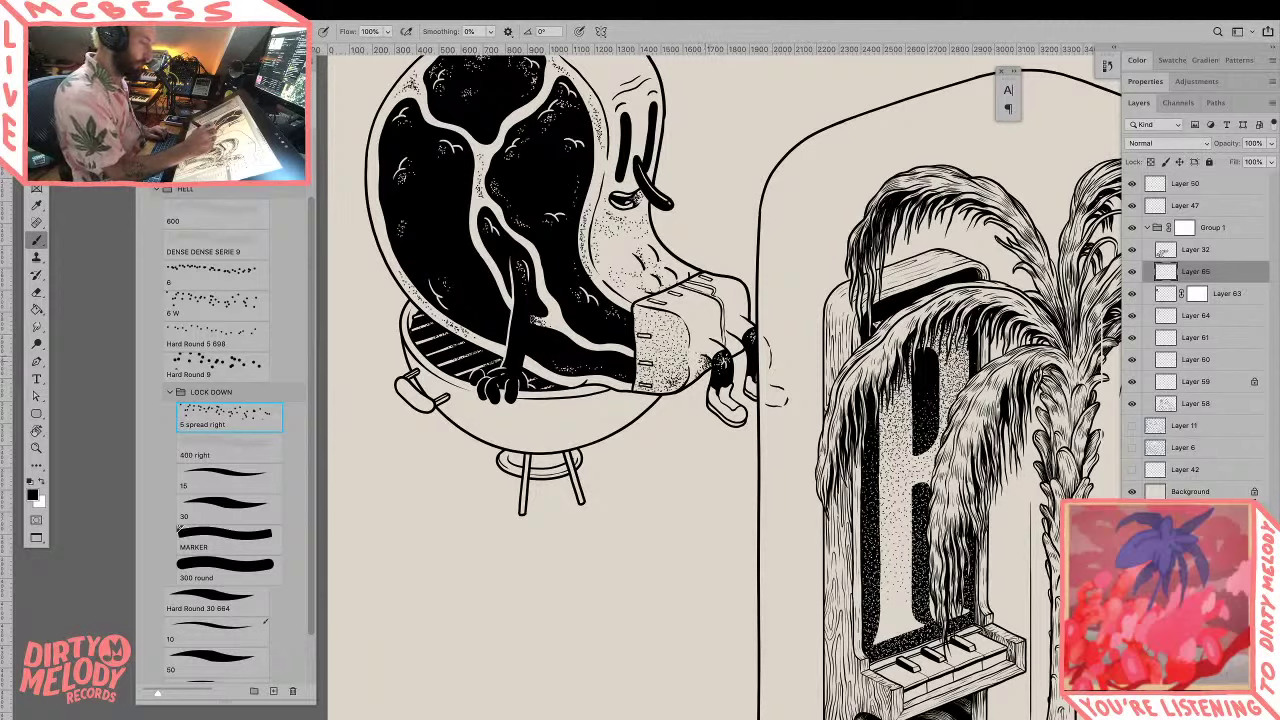
drag(735, 341, 731, 347)
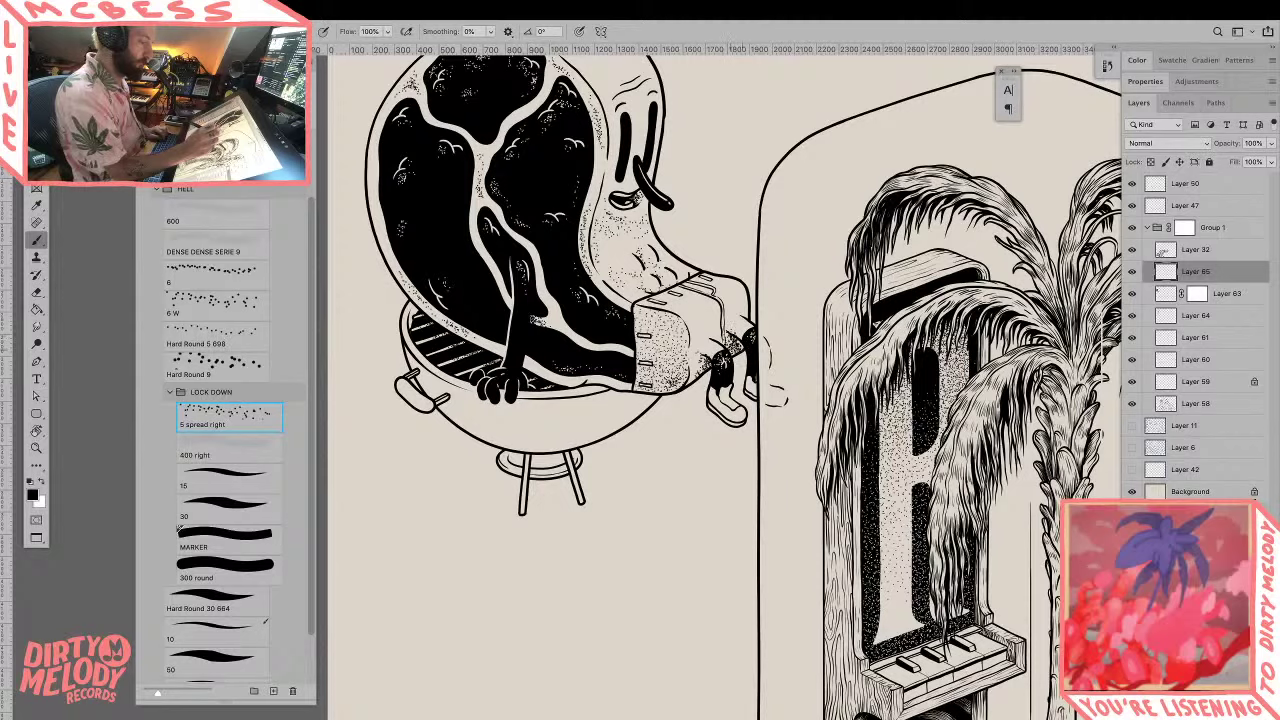
key(e)
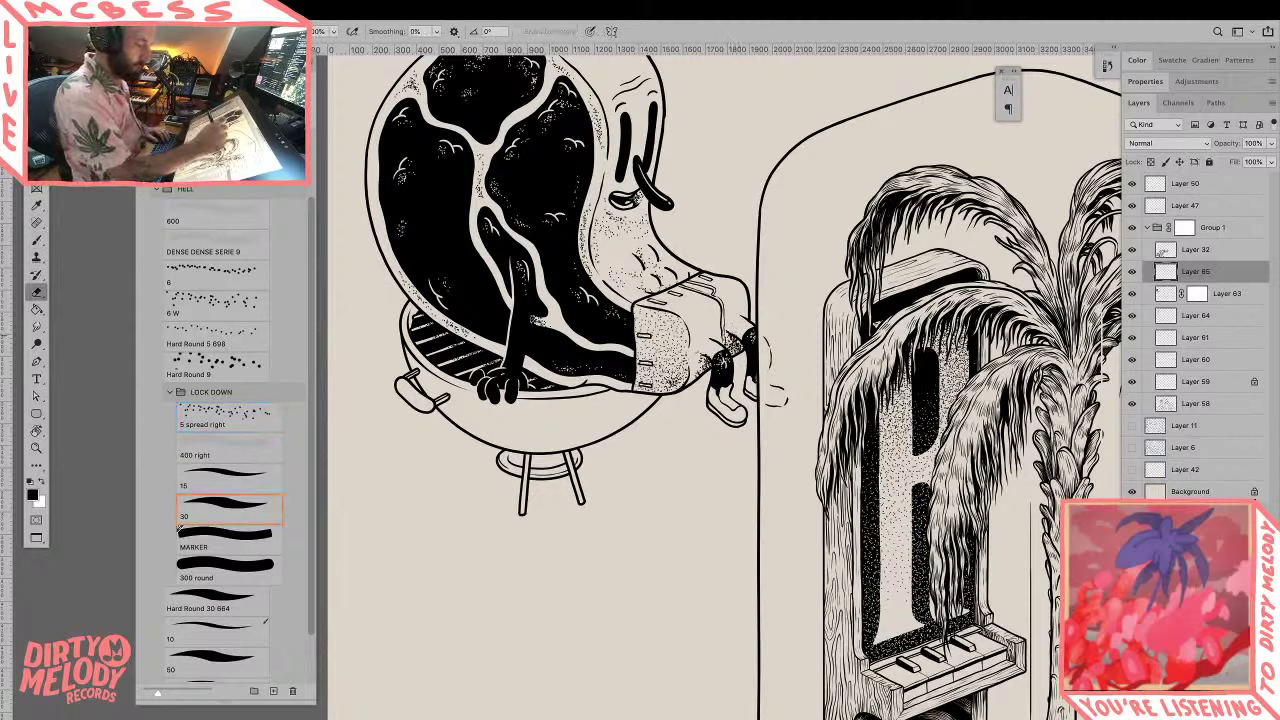
key(b)
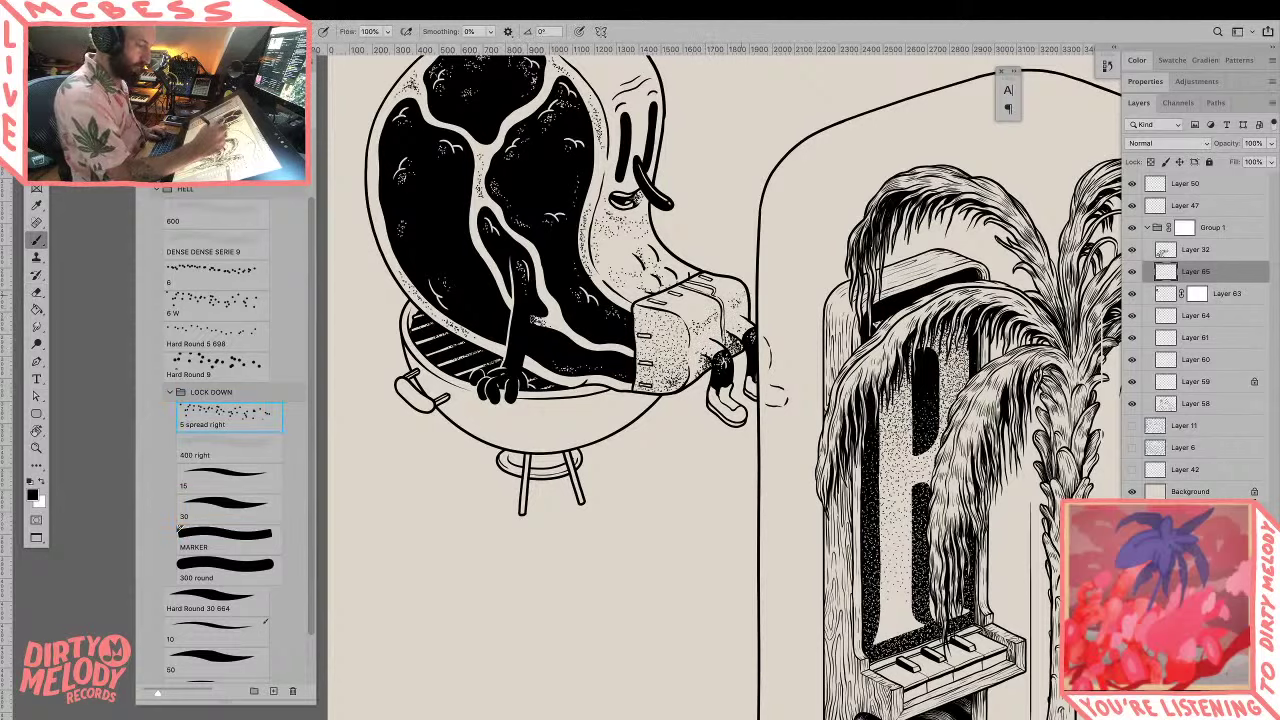
Step: Stipple a first shadow patch on the grill bowl's lower curve beneath the shorts with the "5 spread right" brush
key(z)
drag(761, 335, 655, 340)
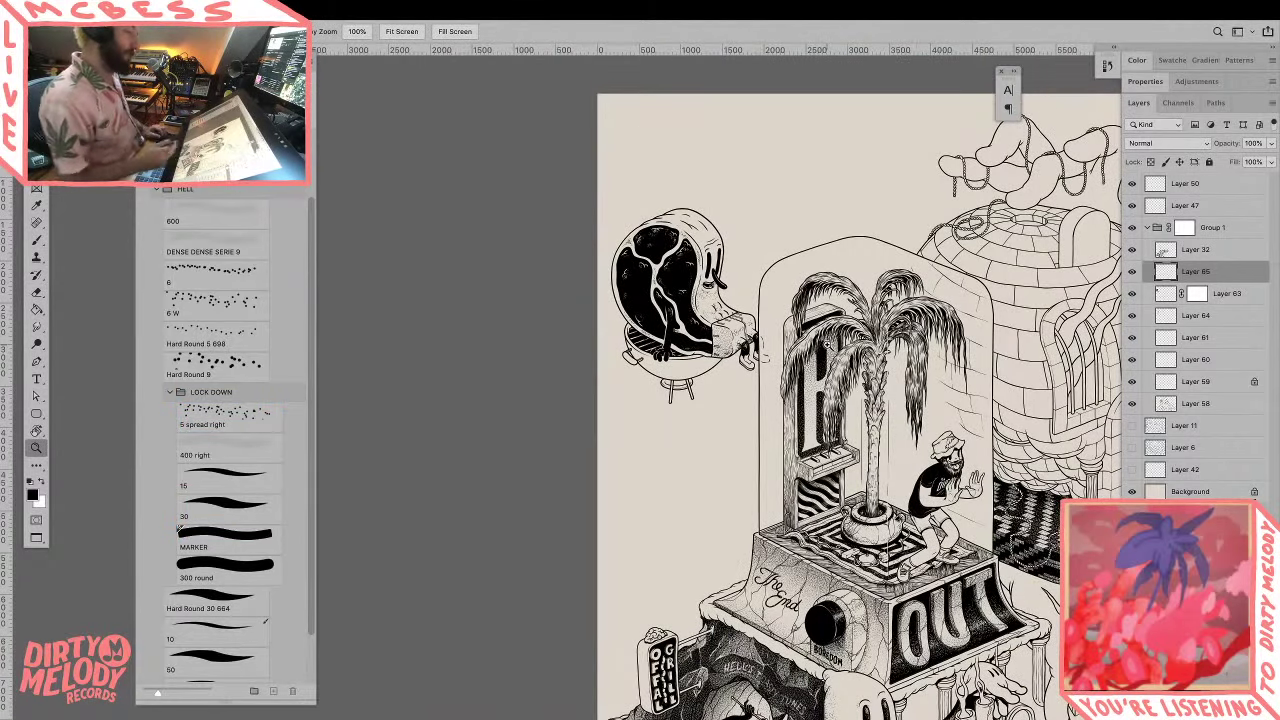
drag(889, 605, 765, 577)
drag(1109, 660, 948, 620)
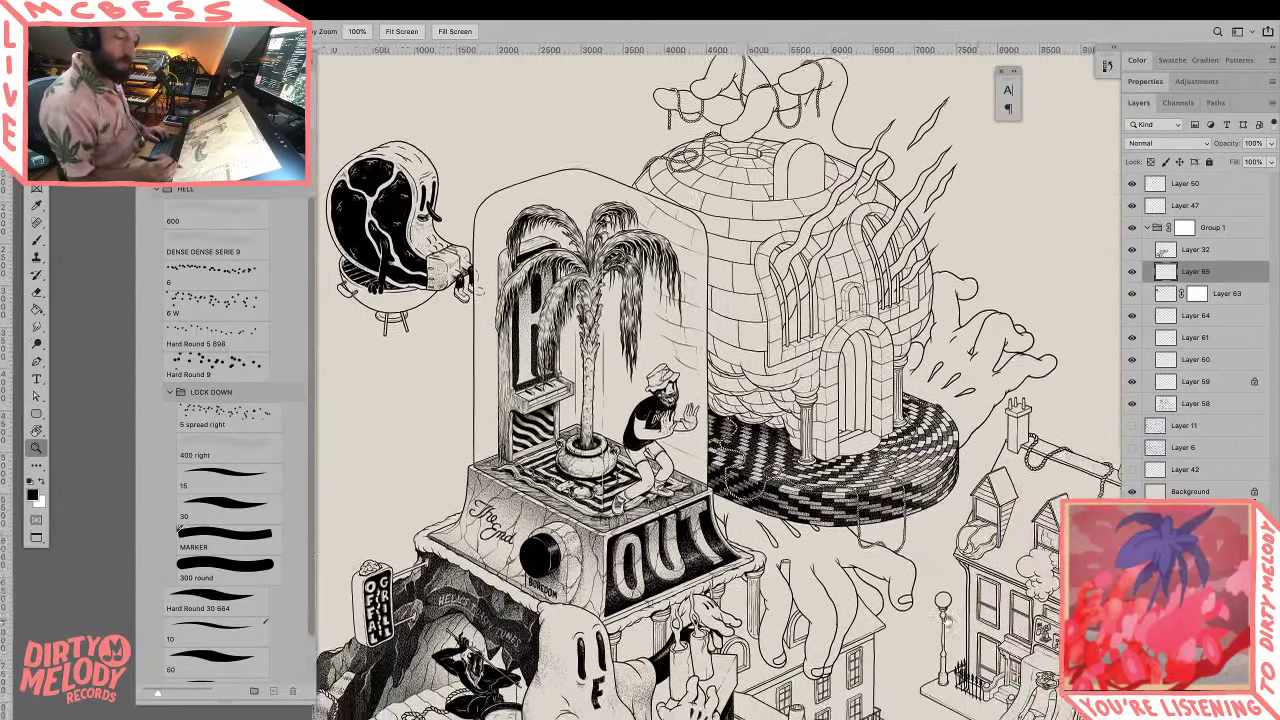
alt+click(888, 617)
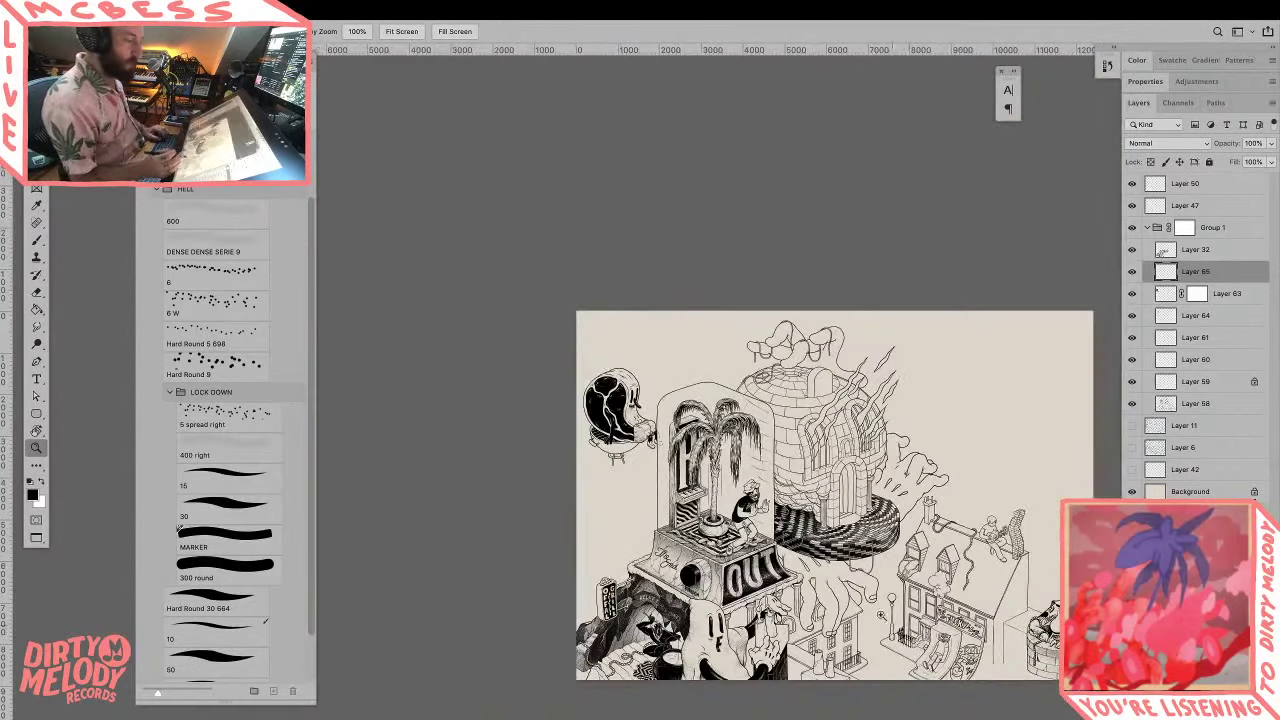
click(770, 464)
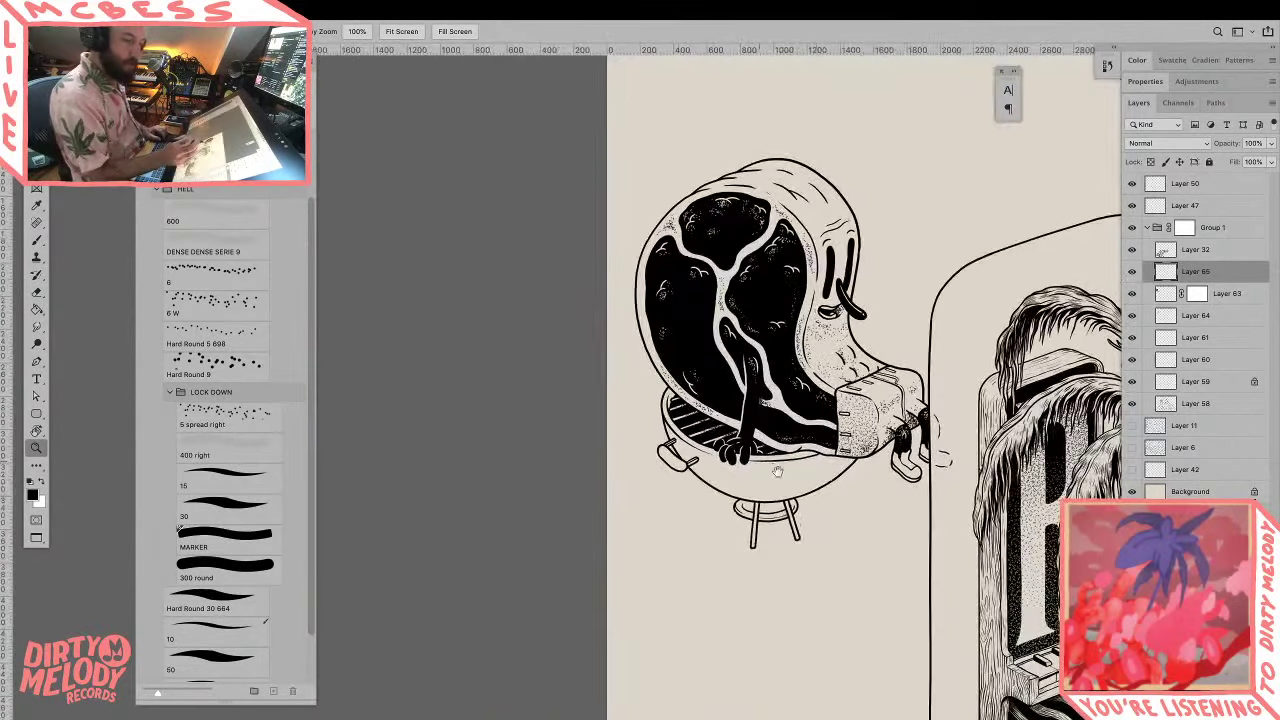
click(814, 488)
key(b)
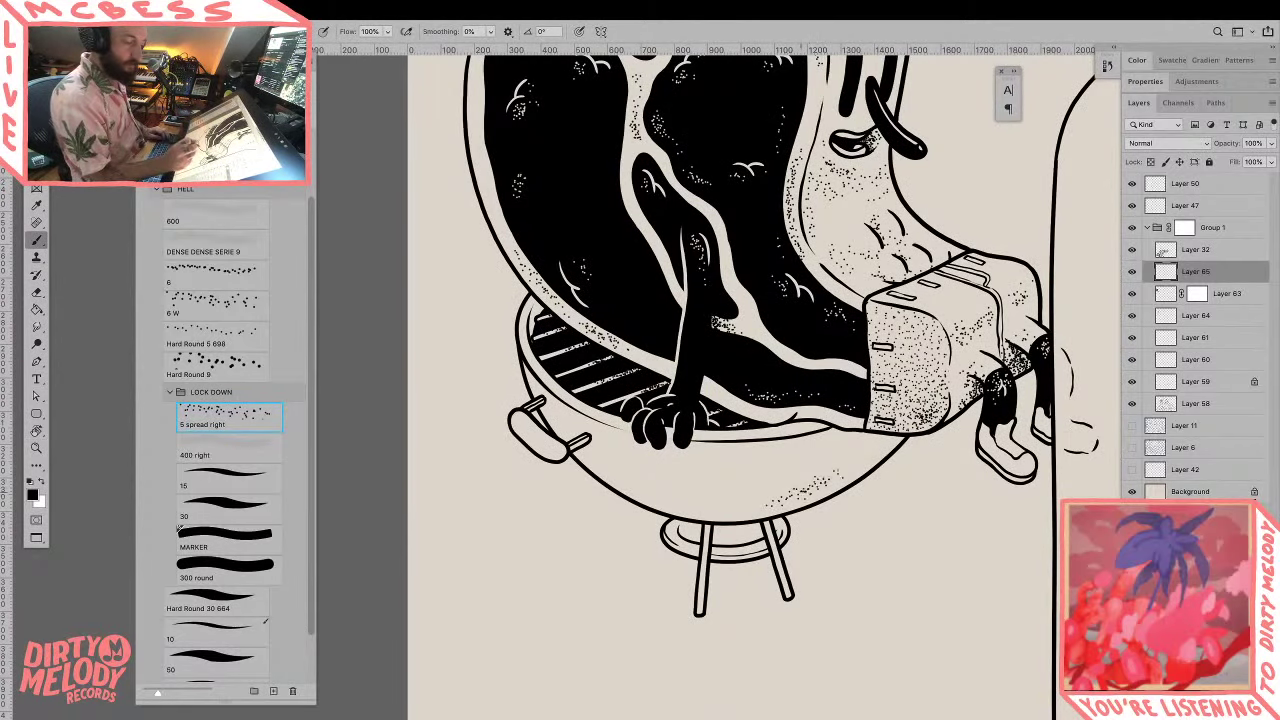
drag(808, 493, 854, 461)
Step: Select the grill bowl's body with the Magic Wand, slightly expand the selection and hide its edges
key(w)
click(870, 456)
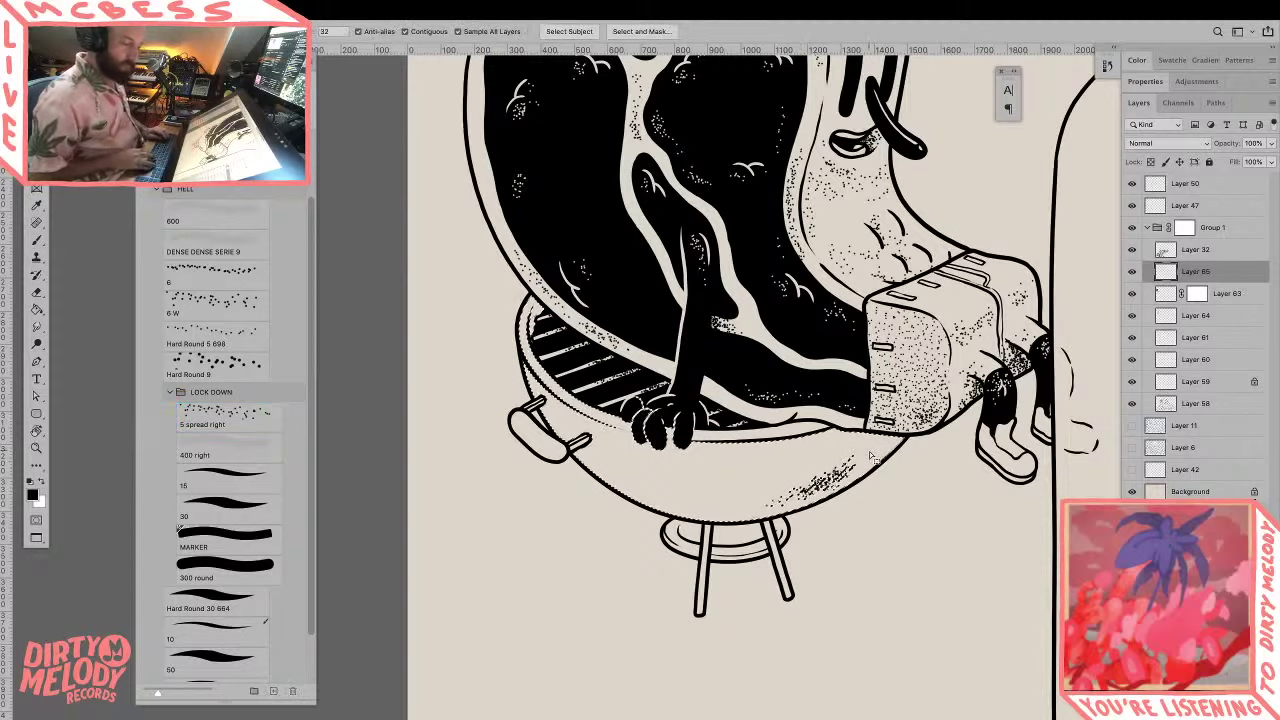
key(F5)
key(Return)
key(super+h)
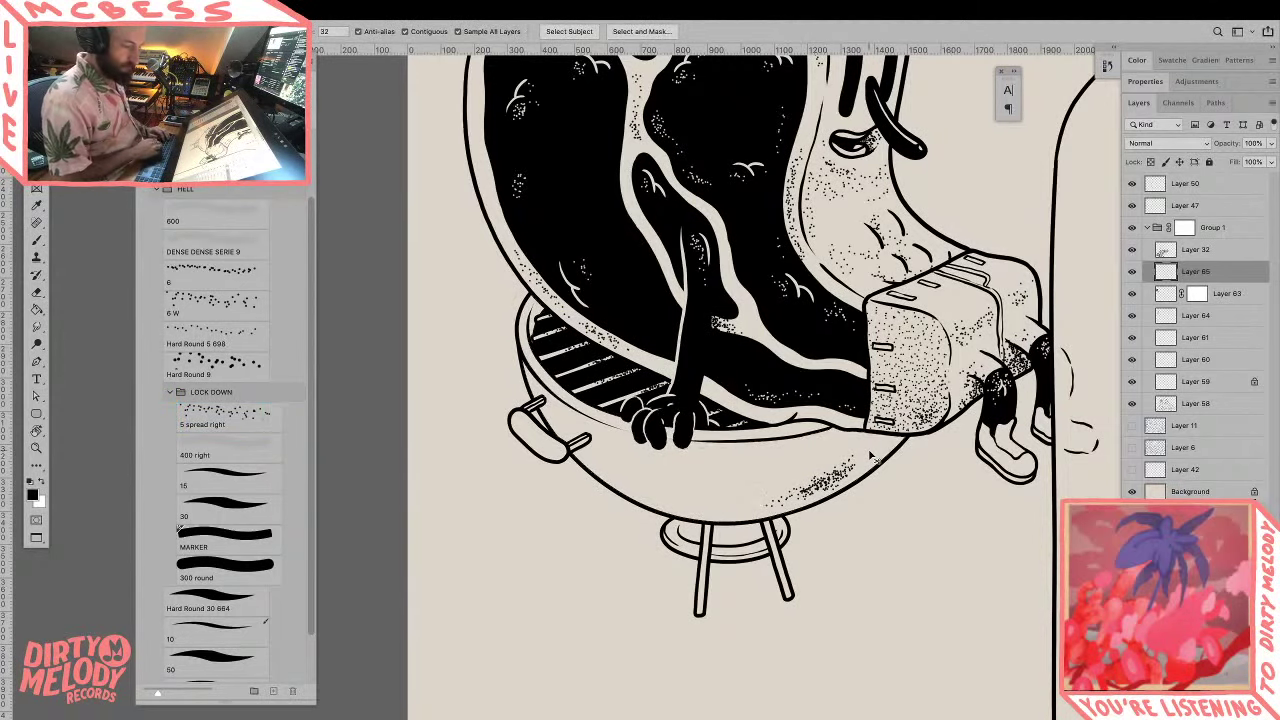
Step: Stipple the grill bowl with "5 spread right", densest beneath the shorts and lighter along the lower curve toward the handle
key(b)
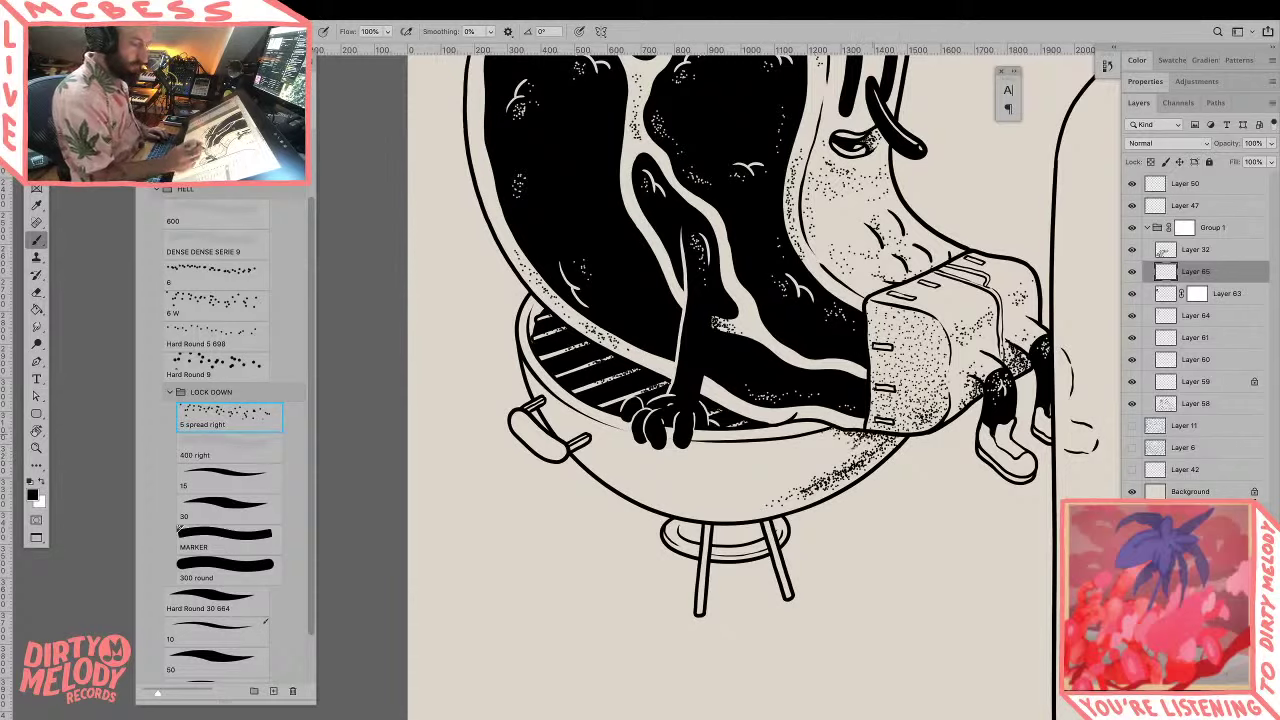
mouse_move(888, 440)
mouse_down()
mouse_move(840, 470)
mouse_move(835, 435)
mouse_move(884, 440)
mouse_move(835, 430)
mouse_move(858, 456)
mouse_move(825, 432)
mouse_up()
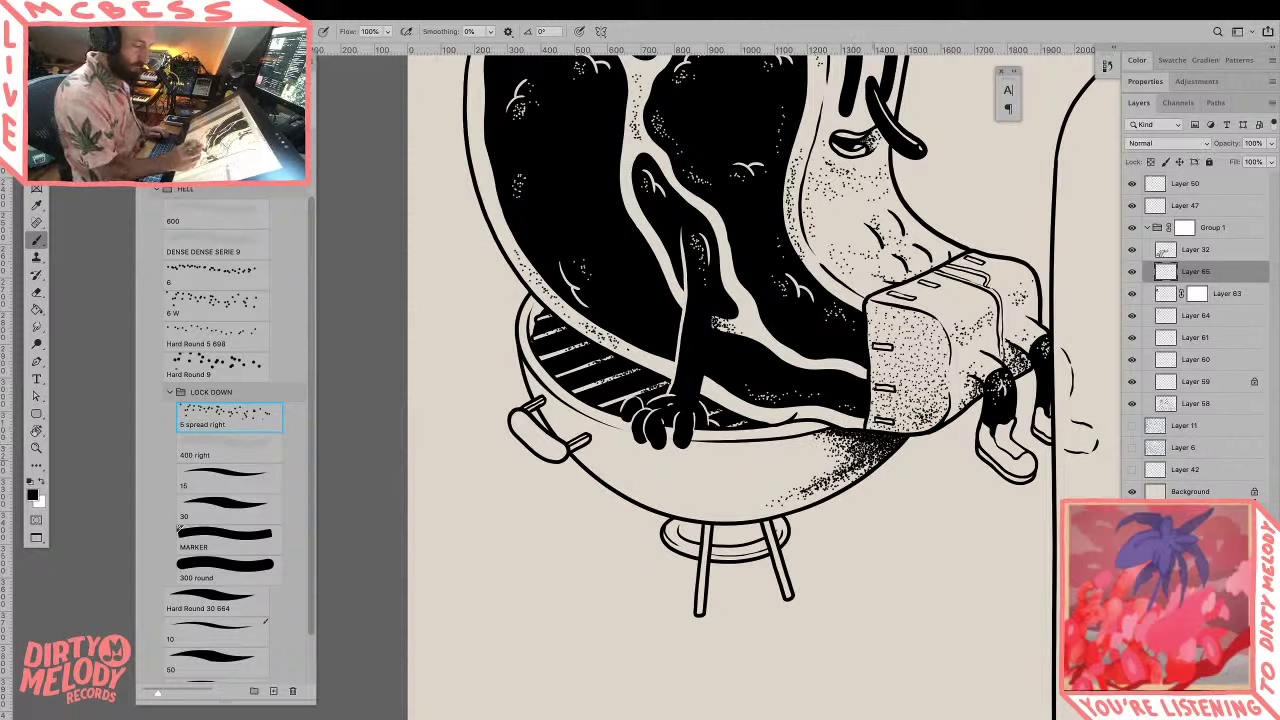
mouse_move(877, 461)
mouse_down()
mouse_move(853, 478)
mouse_move(850, 462)
mouse_move(824, 465)
mouse_move(824, 440)
mouse_up()
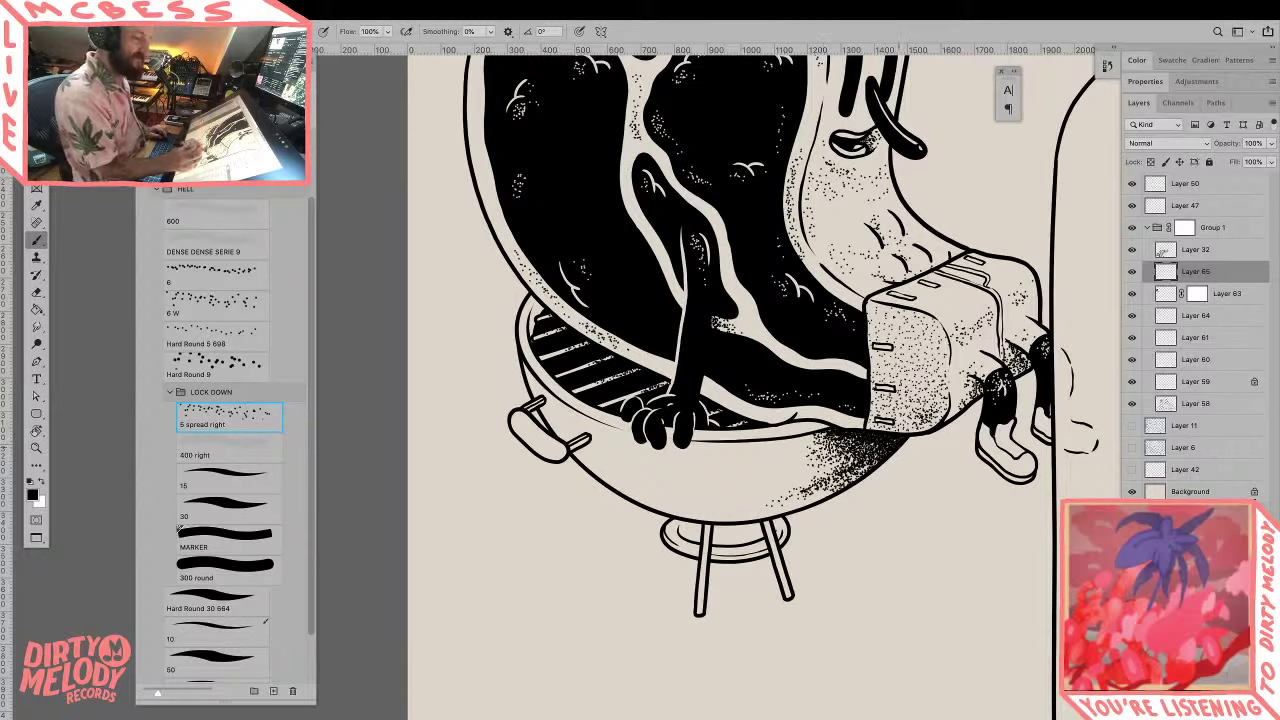
drag(587, 454, 630, 481)
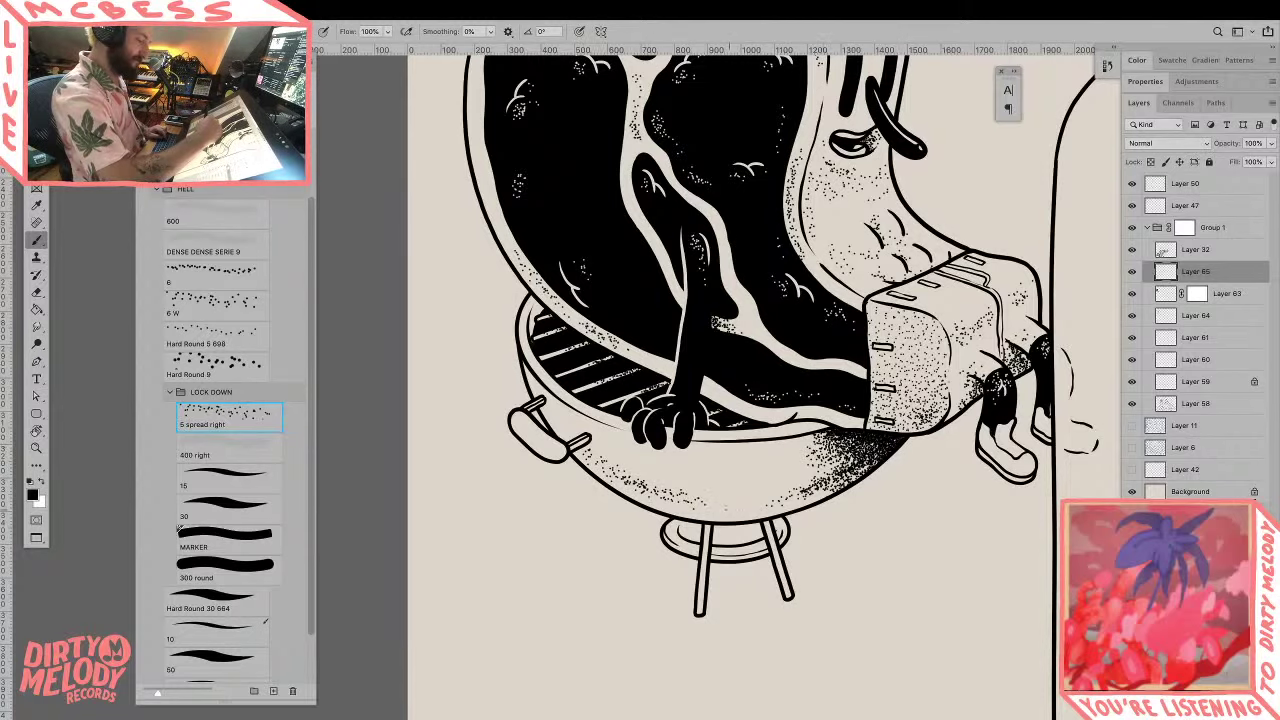
mouse_move(558, 424)
mouse_down()
mouse_move(586, 458)
mouse_move(567, 434)
mouse_up()
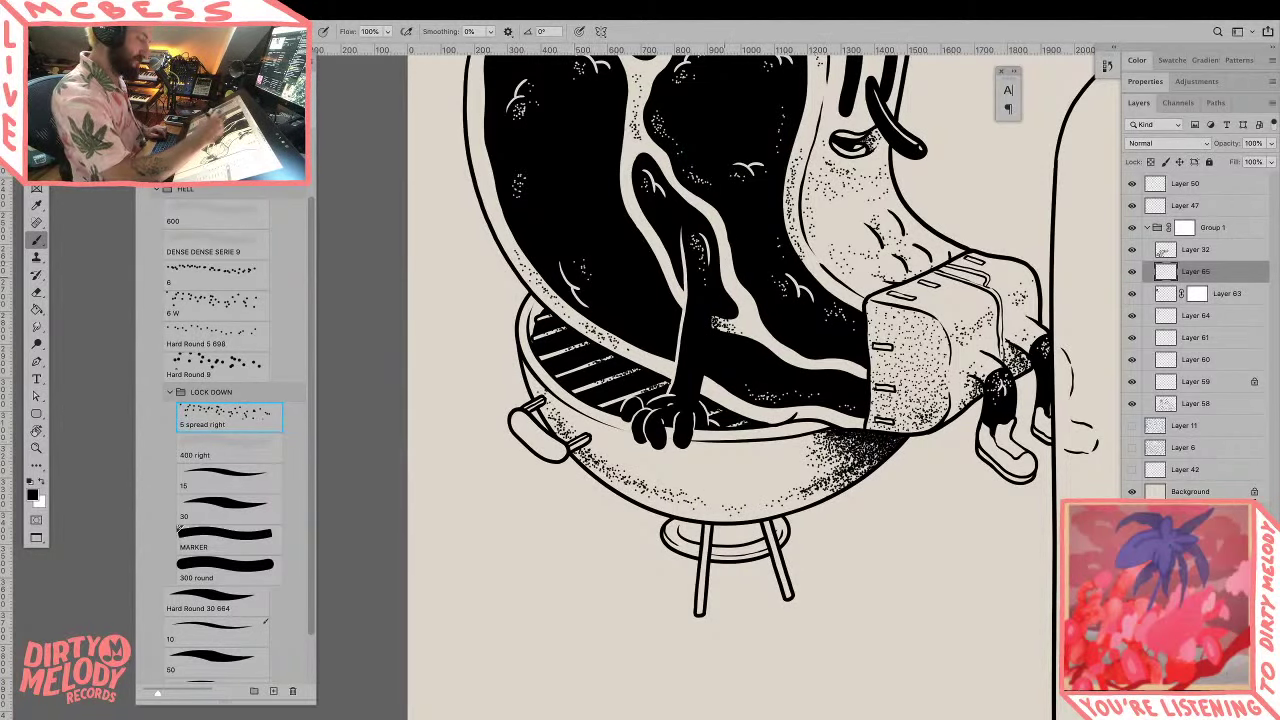
Step: Select the narrow rim band of the grill bowl with the Magic Wand on Layer 65
key(z)
alt+click(741, 281)
alt+click(741, 281)
alt+click(741, 281)
key(r)
drag(880, 252, 783, 528)
key(z)
click(709, 481)
click(709, 481)
key(w)
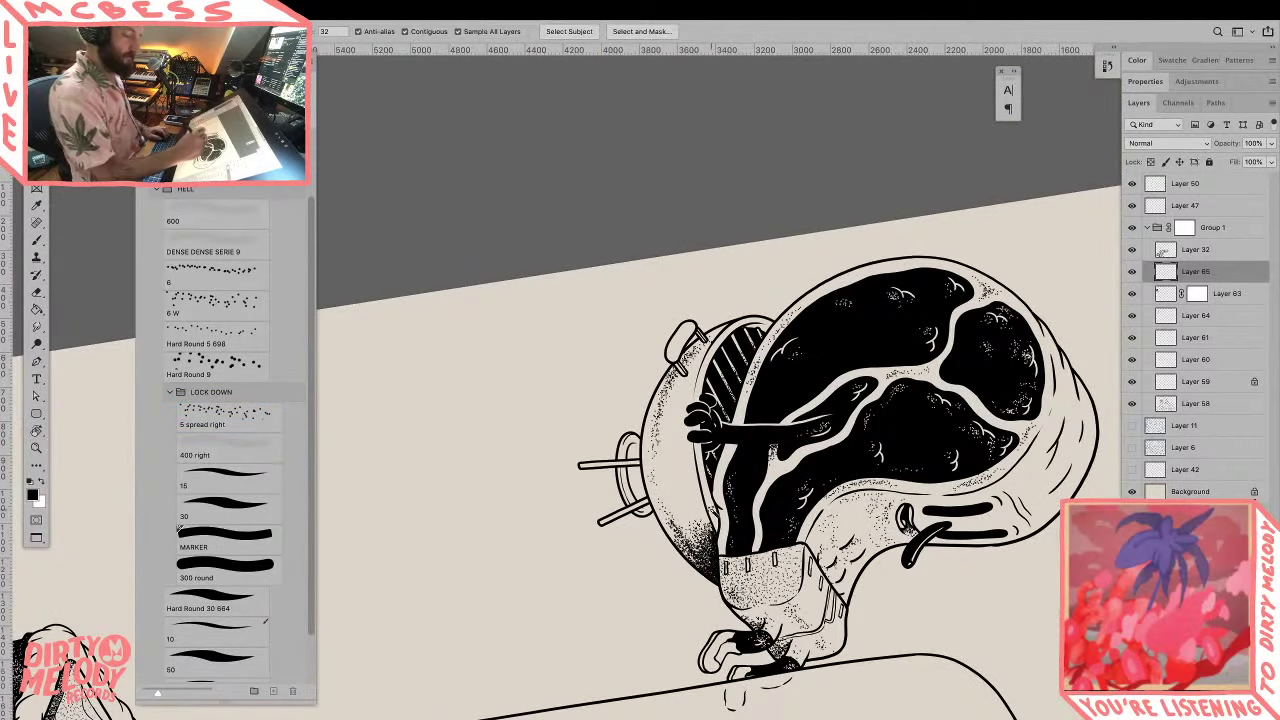
click(710, 506)
key(slash)
key(super+e)
key(Return)
Step: Unlock Layer 65's transparent pixels and stipple the grill's rim band with "5 spread right" near the shorts and at the handle end
key(b)
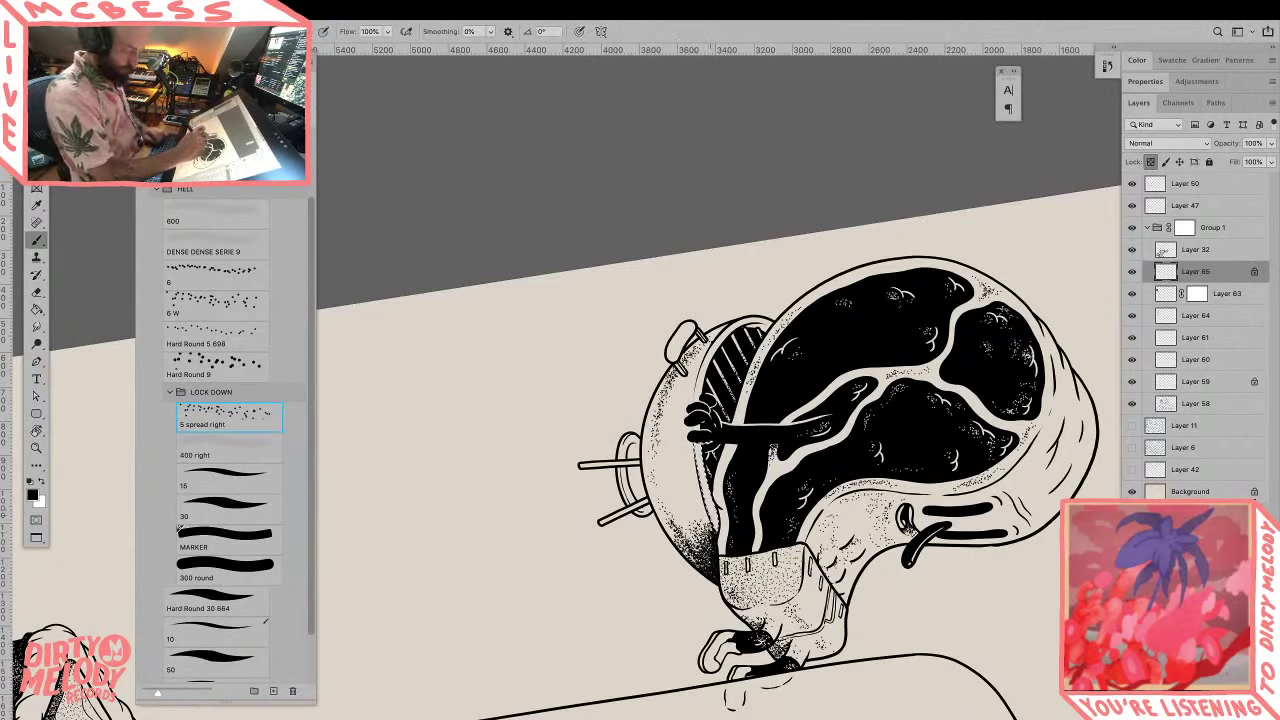
key(slash)
drag(706, 492, 716, 532)
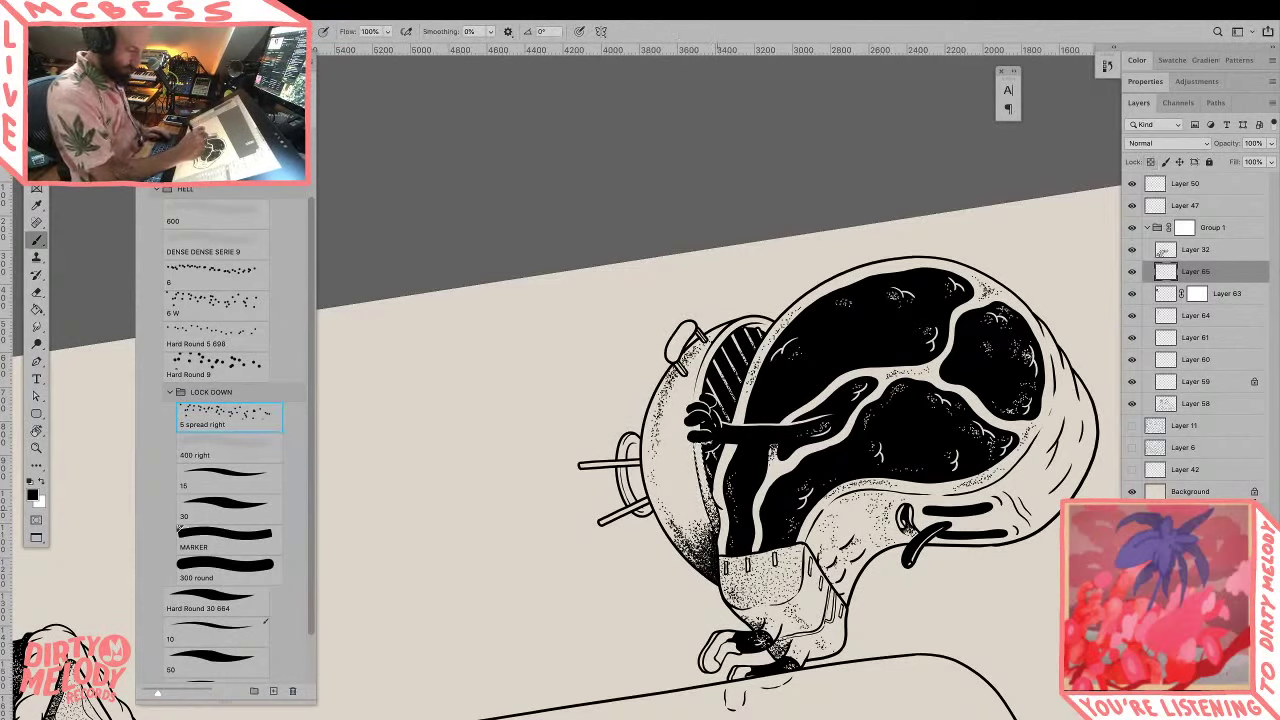
drag(706, 444, 706, 512)
key(r)
mouse_move(878, 552)
mouse_down()
mouse_move(926, 444)
mouse_move(925, 323)
mouse_up()
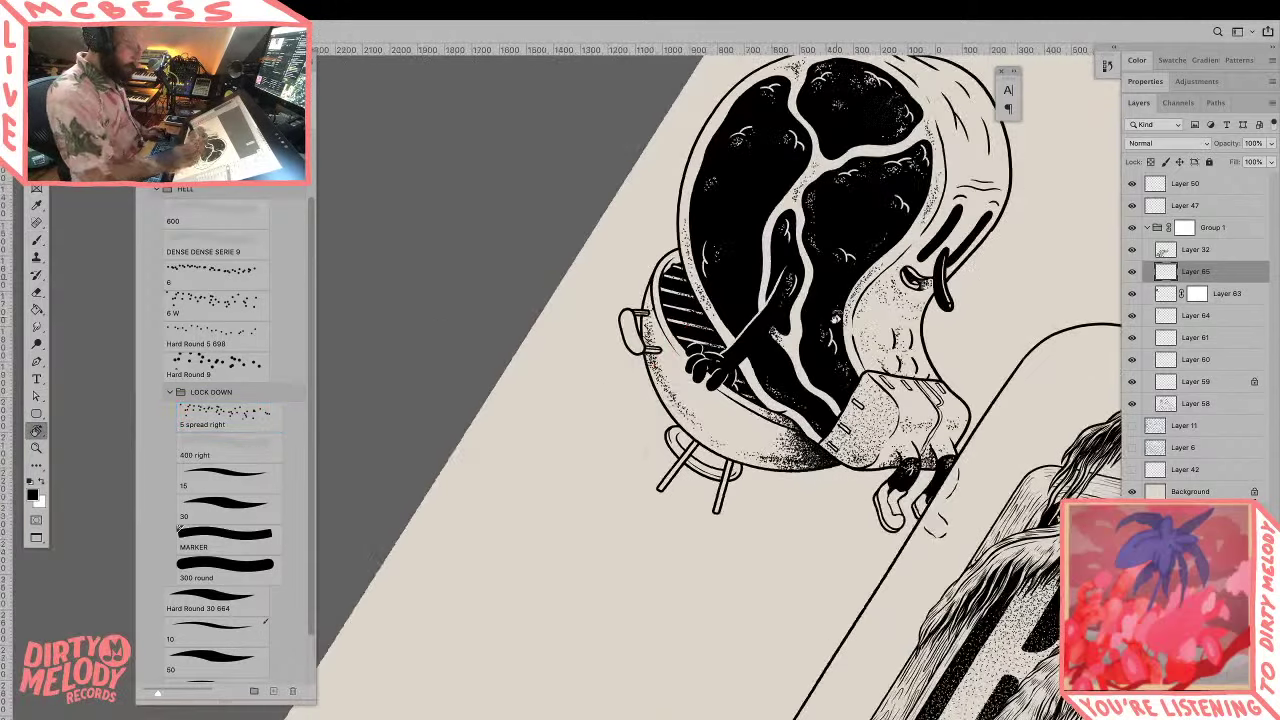
key(b)
drag(675, 262, 667, 270)
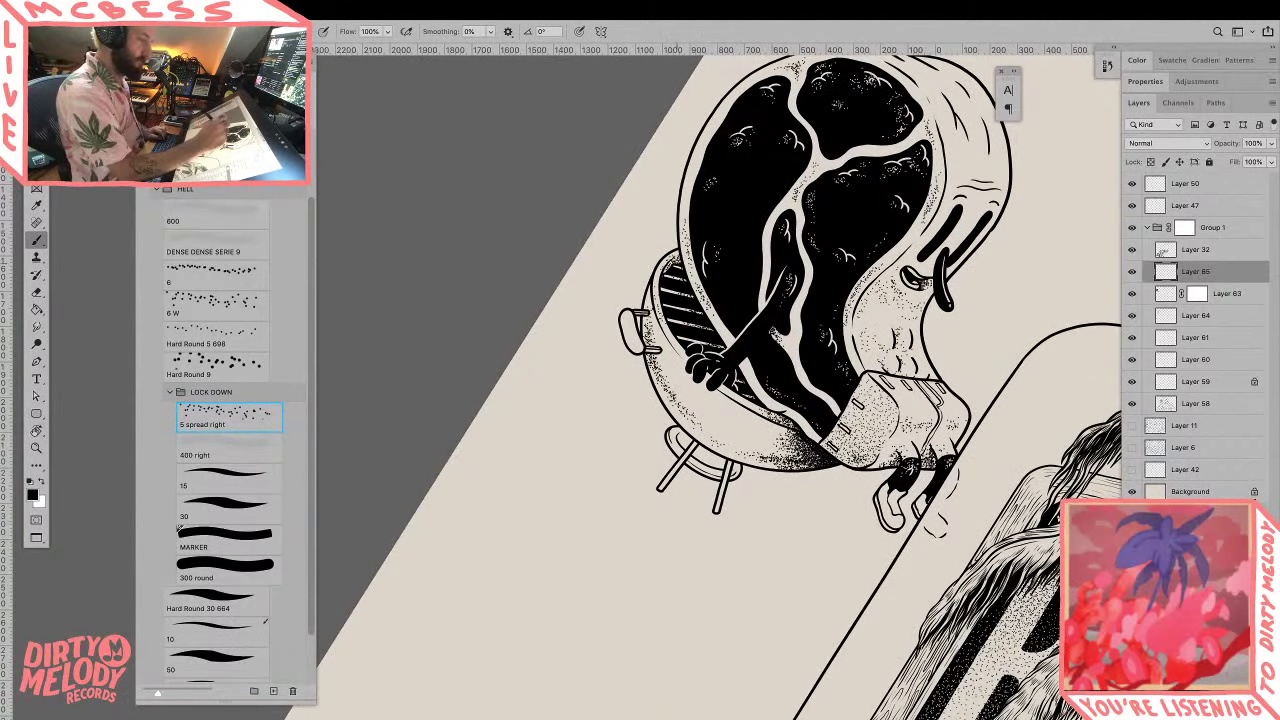
Step: Hand-letter a dedication with the "15" brush on the grill bowl beside the handle: "TO", the recipient's name, "WITH LOVE" and the sender's name
key(z)
drag(800, 295, 760, 299)
key(r)
drag(860, 483, 959, 467)
key(z)
drag(700, 351, 714, 360)
click(262, 482)
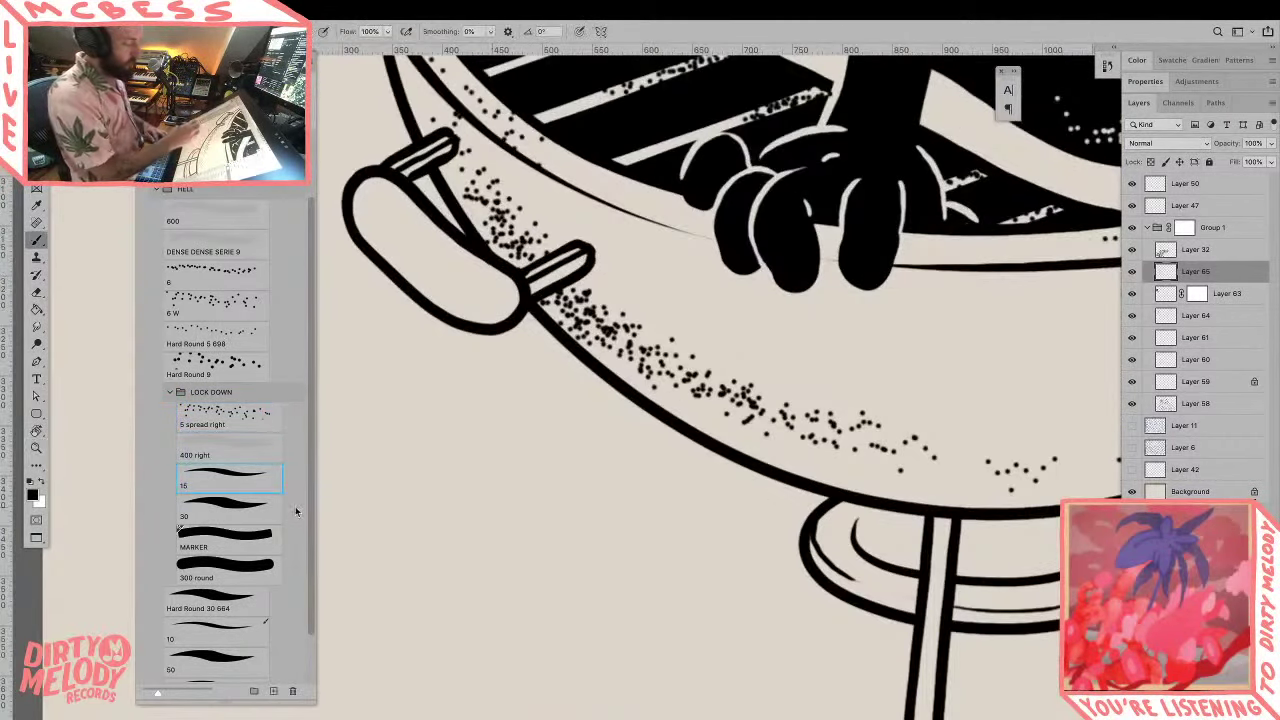
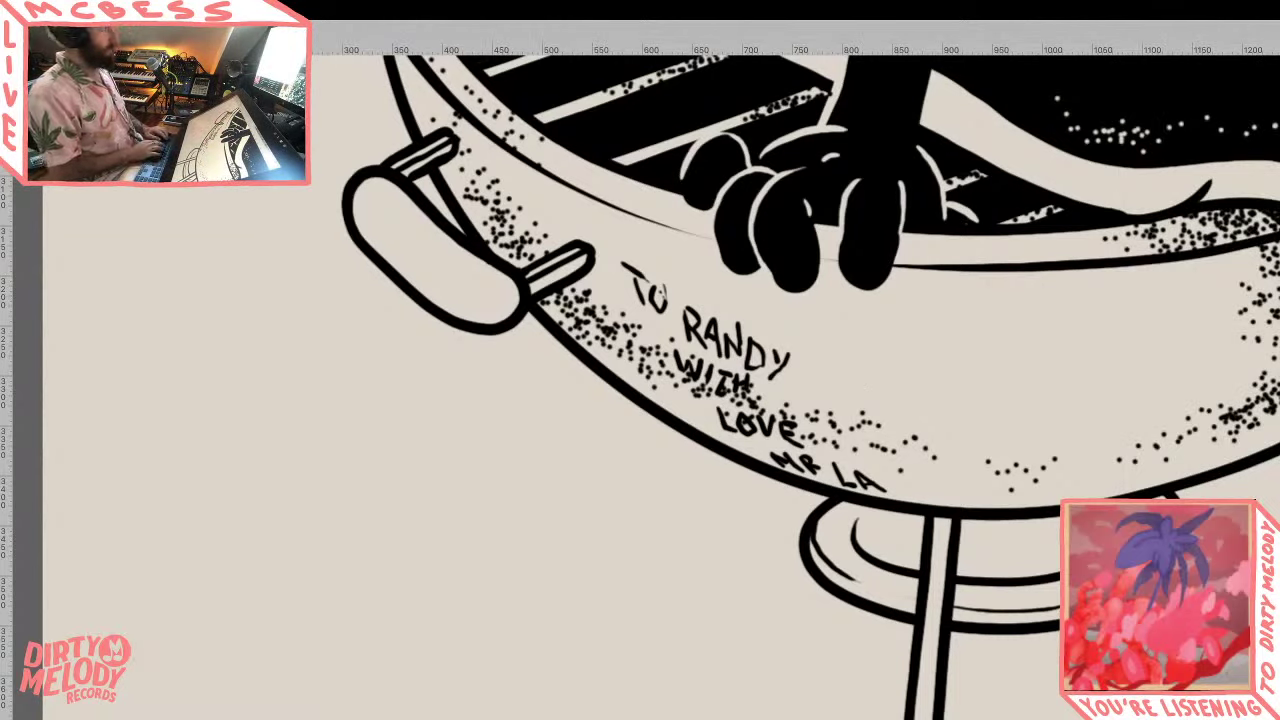
key(Tab)
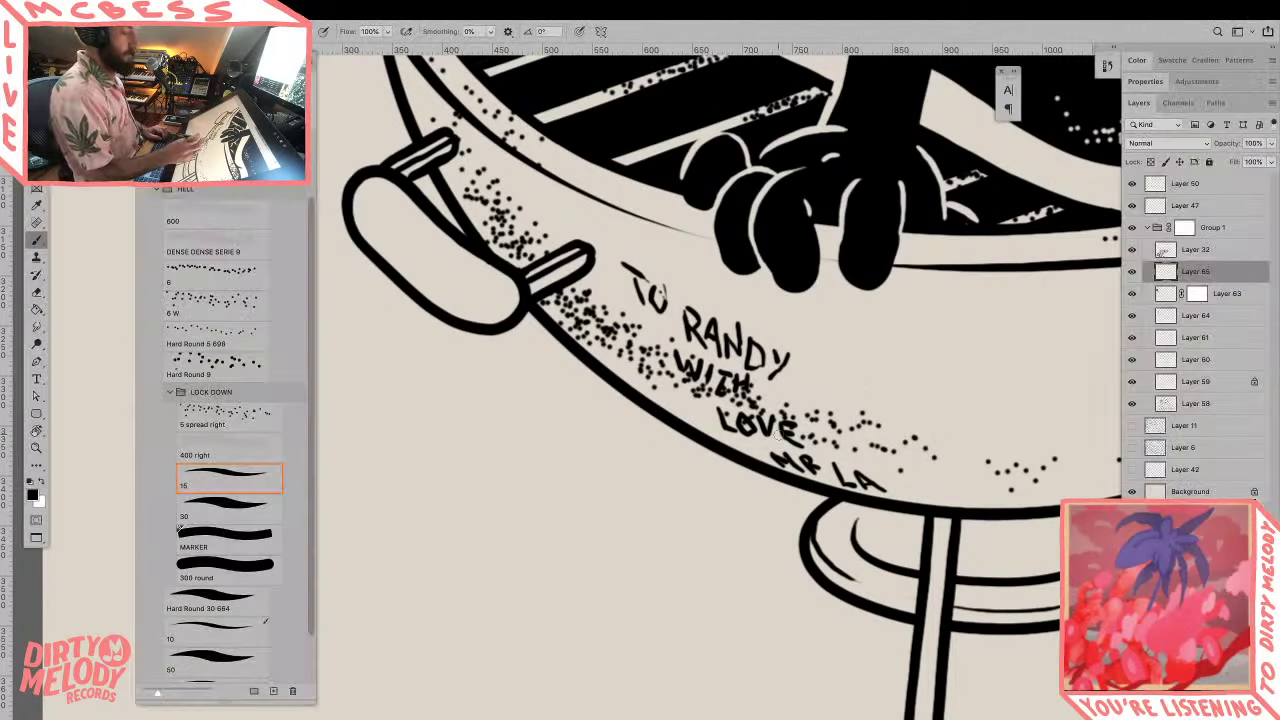
drag(903, 475, 910, 496)
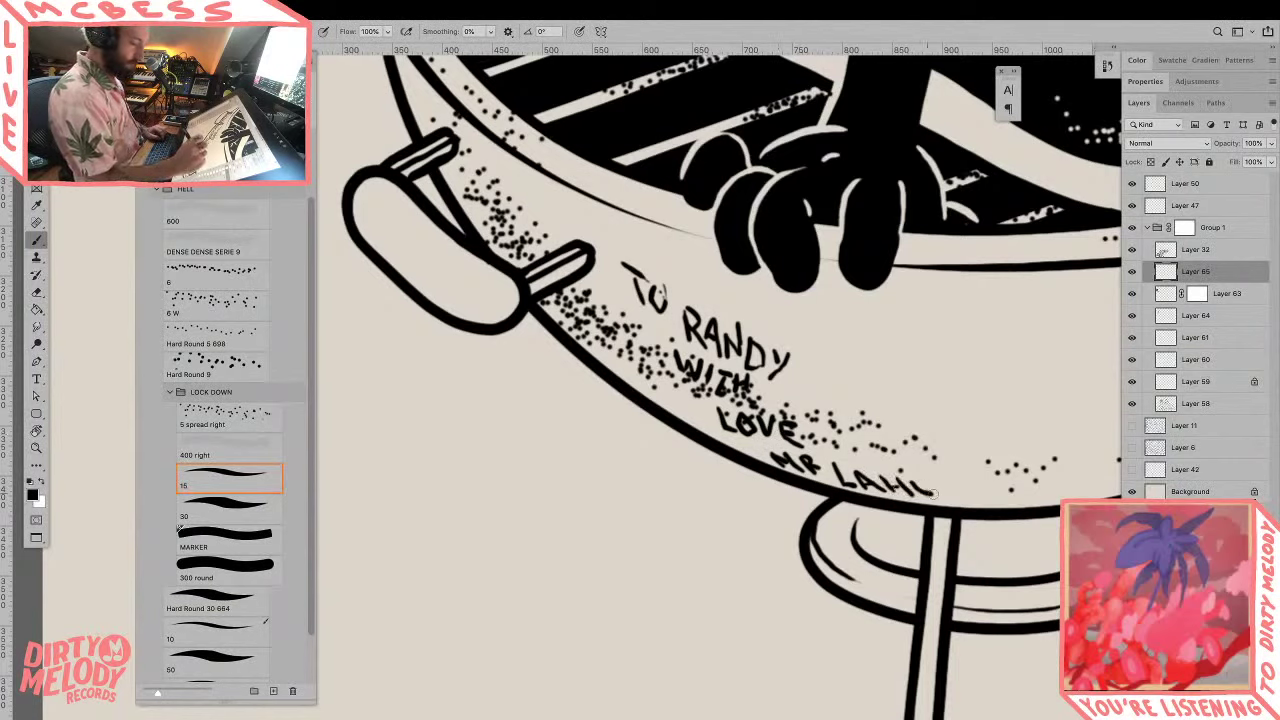
drag(914, 490, 930, 491)
drag(940, 484, 959, 503)
key(z)
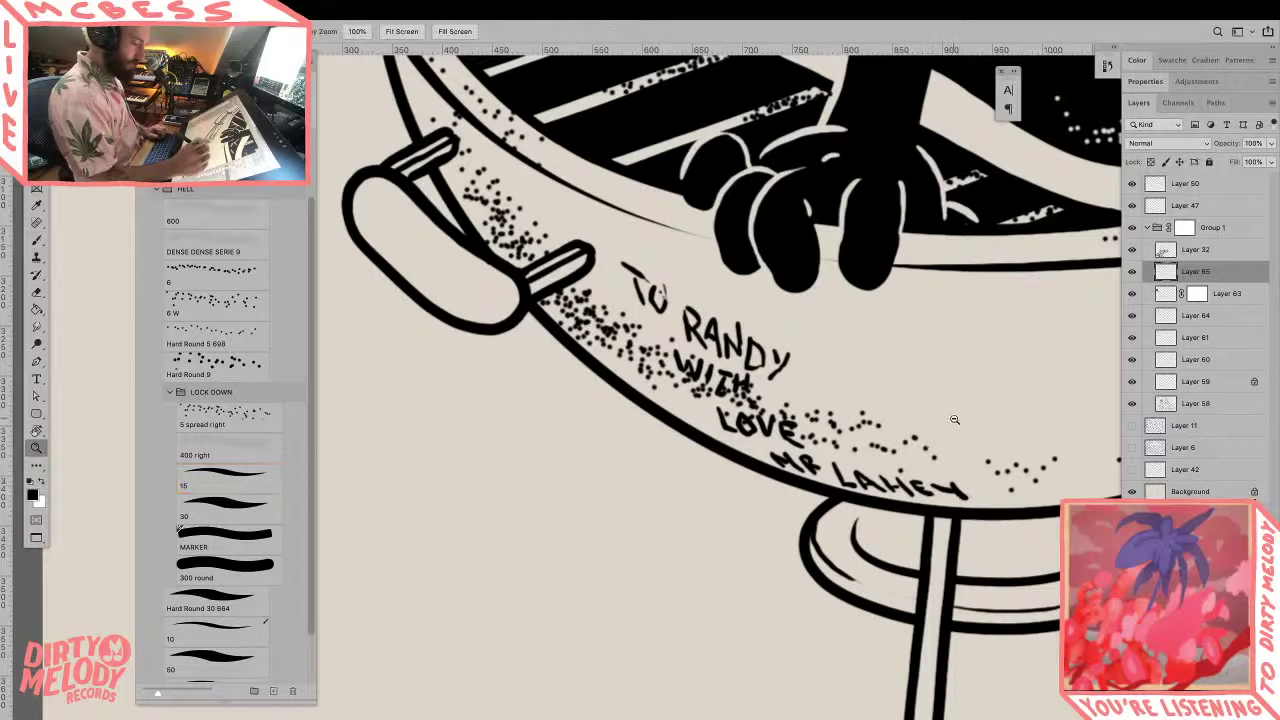
Step: Select the enclosed areas of the round tray beneath the grill bowl with the Magic Wand on Layer 65
alt+click(955, 417)
drag(1034, 482, 882, 496)
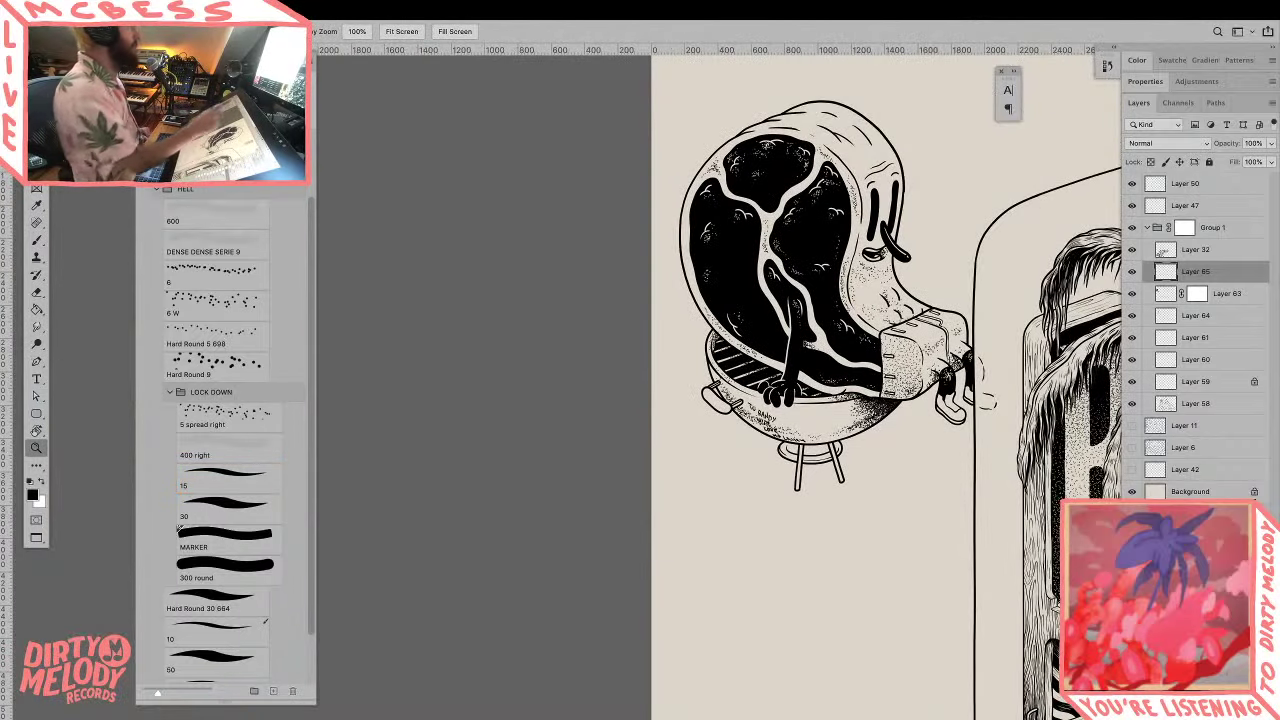
key(Tab)
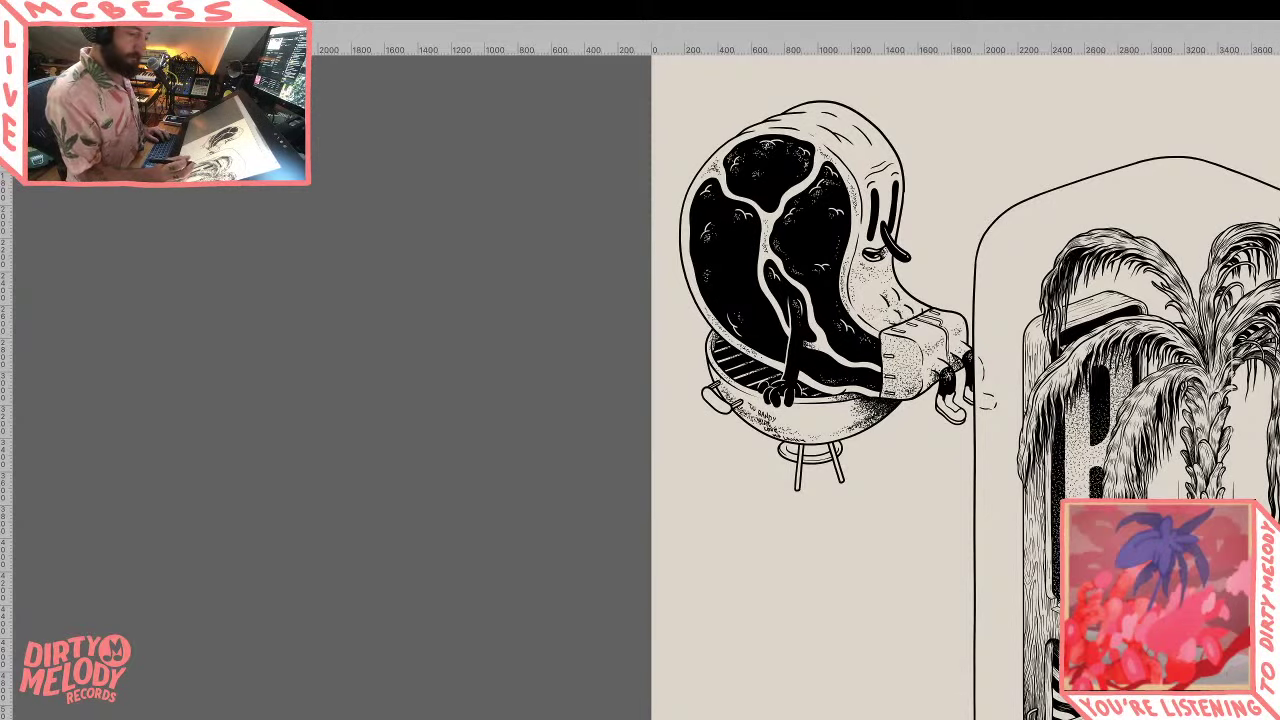
key(Tab)
click(818, 455)
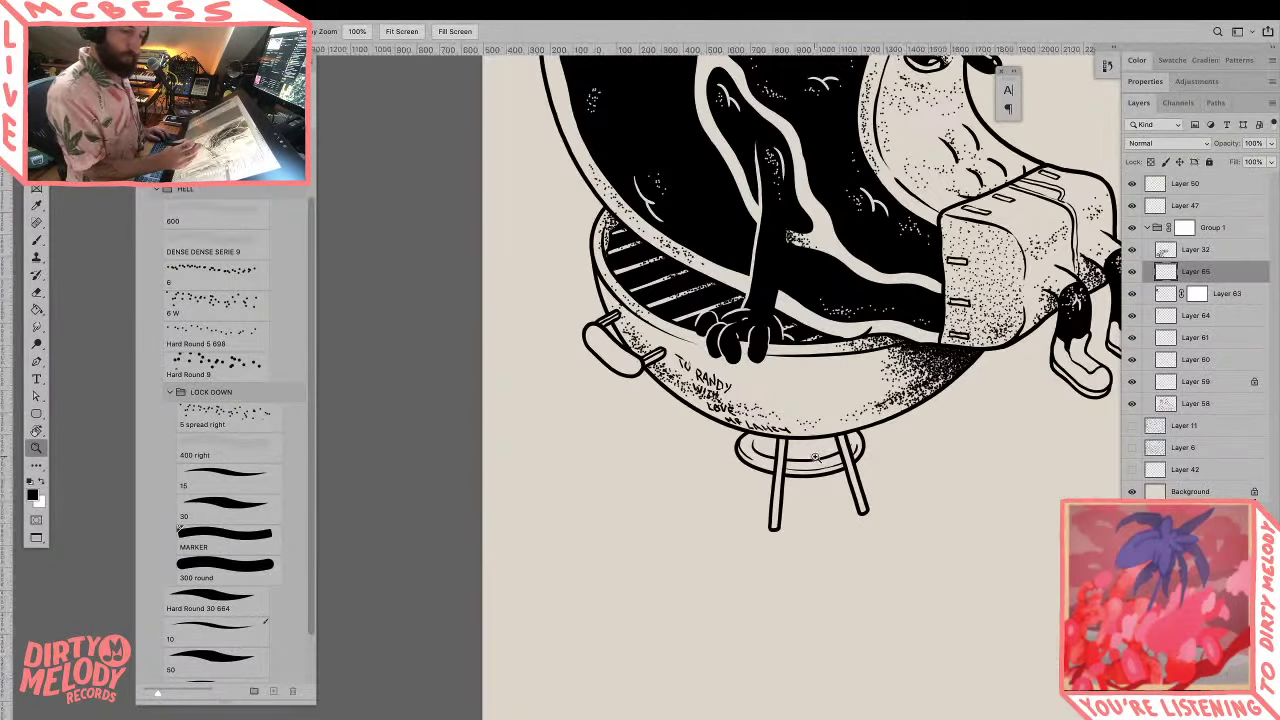
key(w)
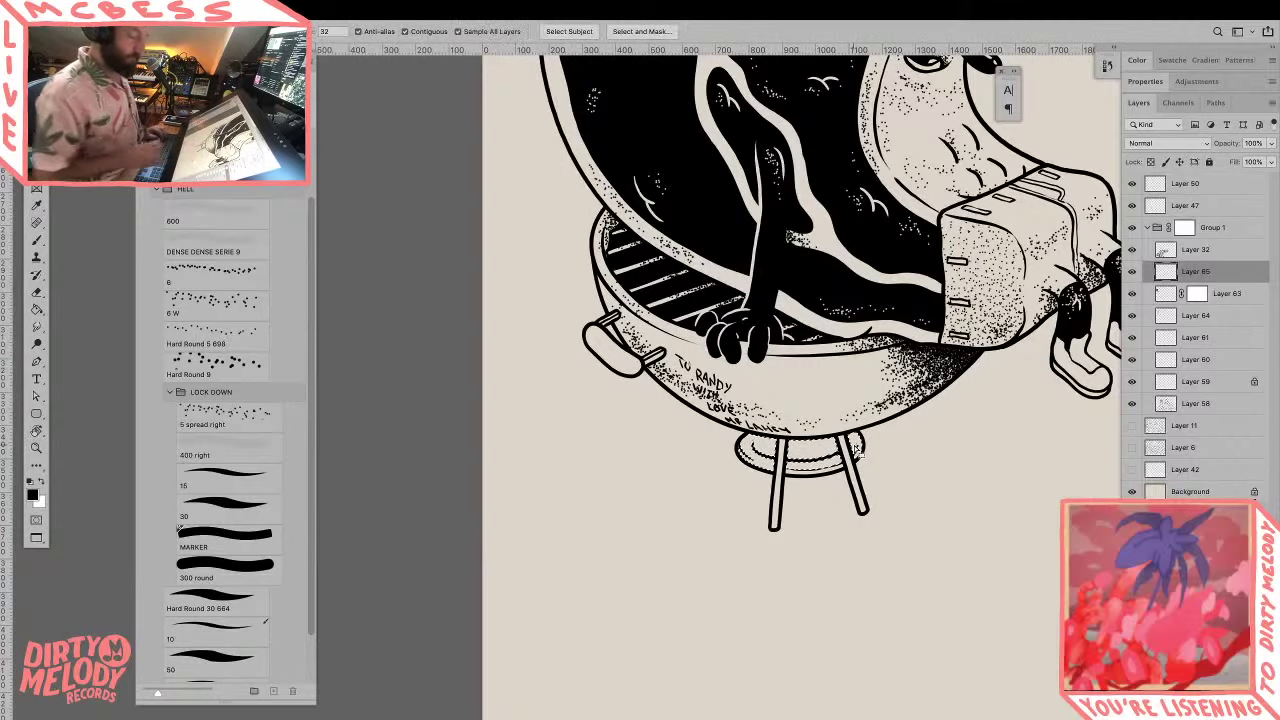
key(F2)
key(Return)
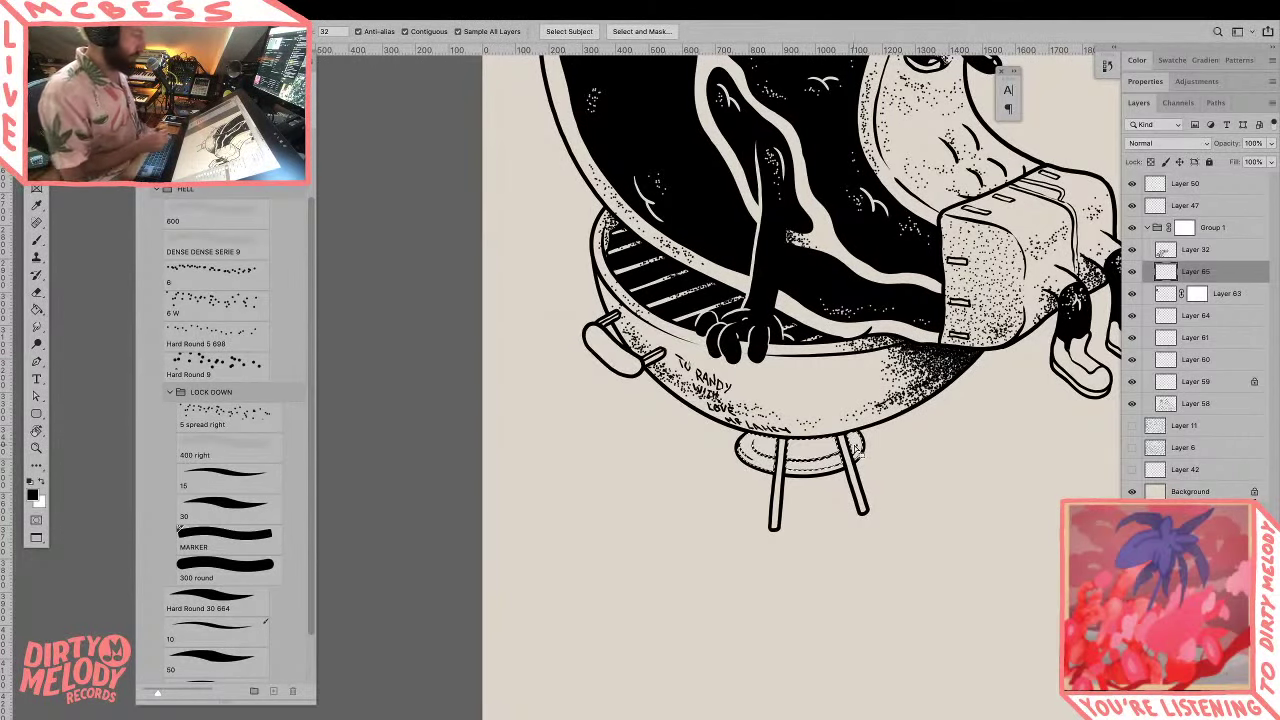
Step: Stipple the grill's round tray with "400 right" and "5 spread right", densest along the edge beneath the bowl
click(258, 448)
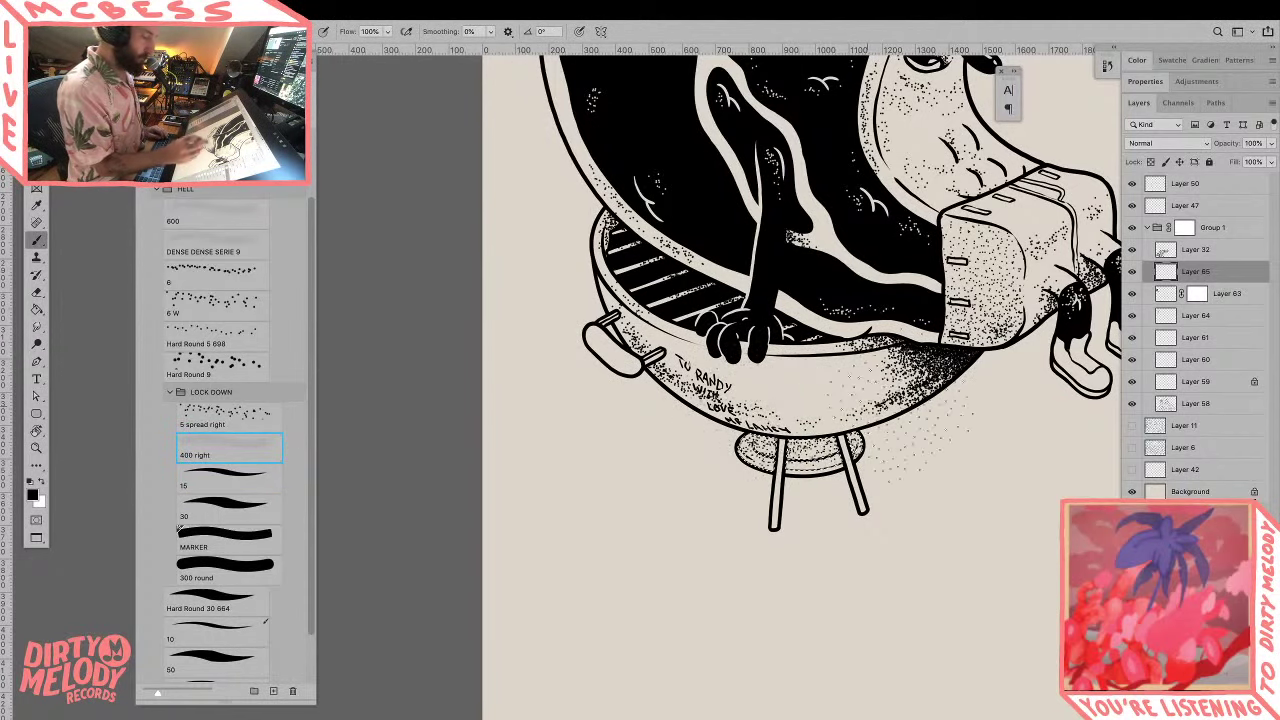
click(250, 413)
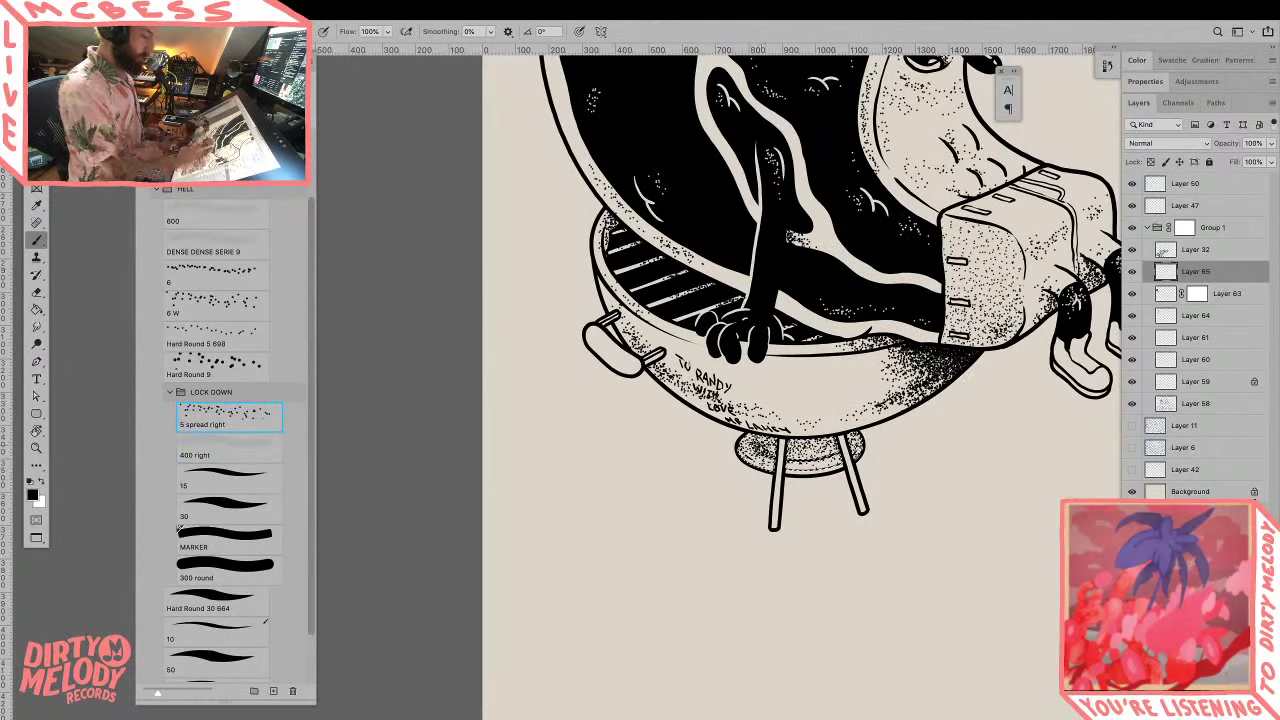
mouse_move(740, 436)
mouse_down()
mouse_move(762, 456)
mouse_move(830, 460)
mouse_move(822, 448)
mouse_up()
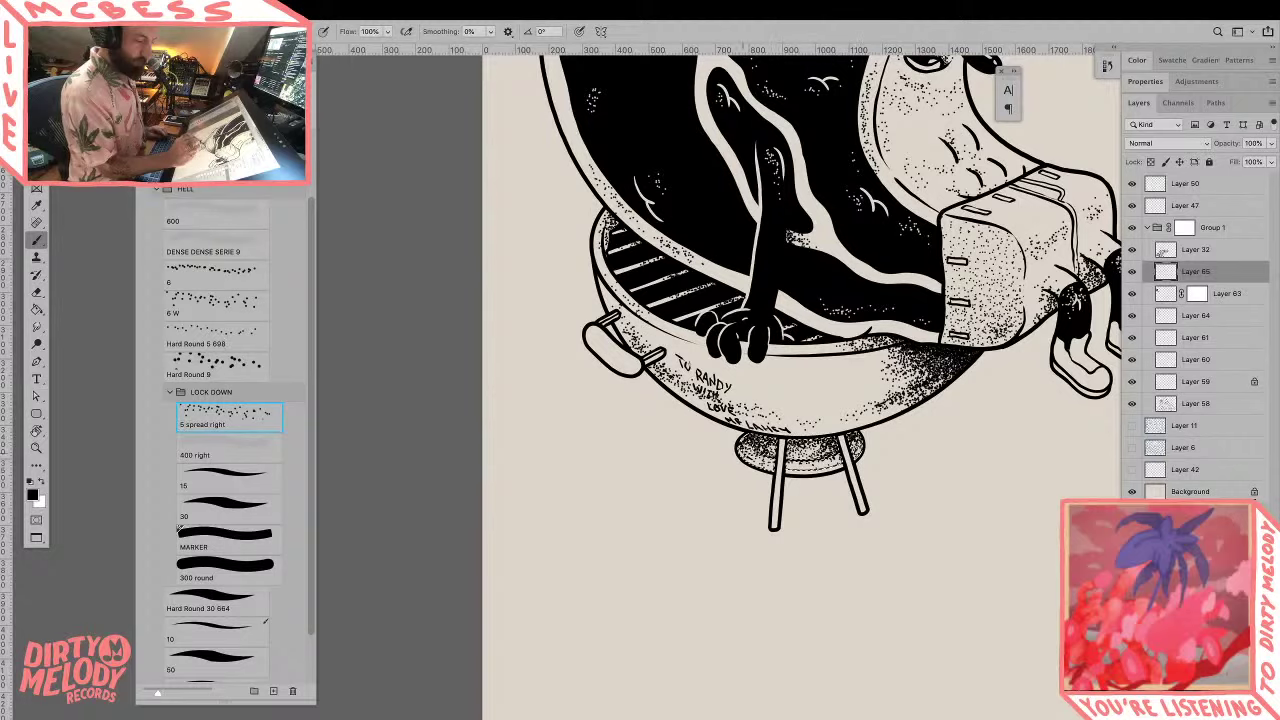
drag(748, 448, 840, 455)
Step: Select the insides of both grill legs with the Magic Wand, stipple them with "5 spread right" and clear the selection
key(w)
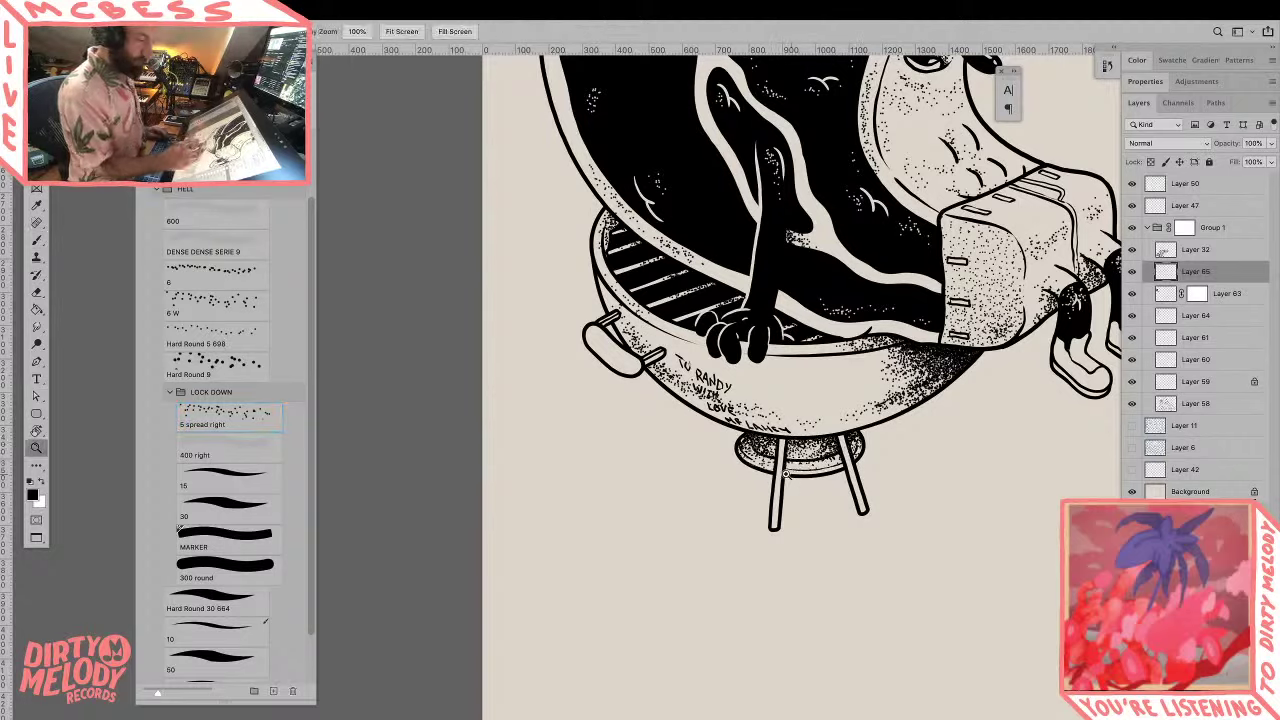
key(shift+w)
click(777, 482)
shift+click(857, 485)
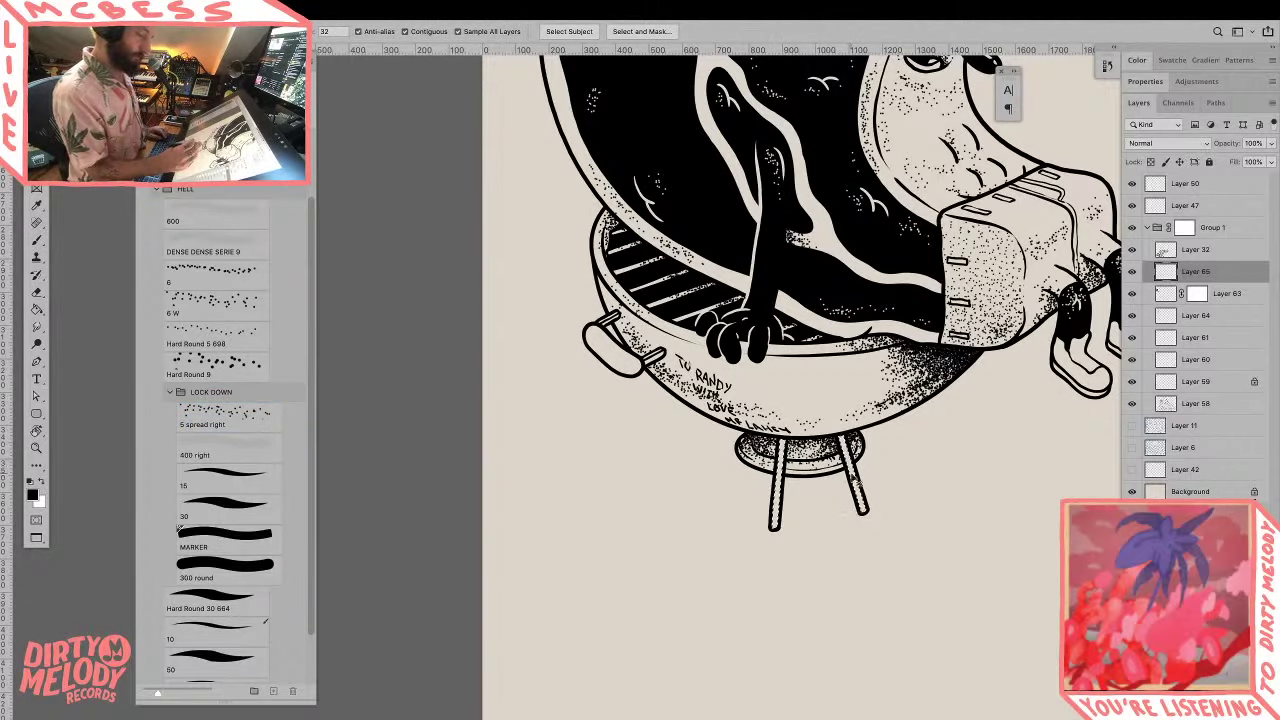
key(F2)
key(Return)
key(b)
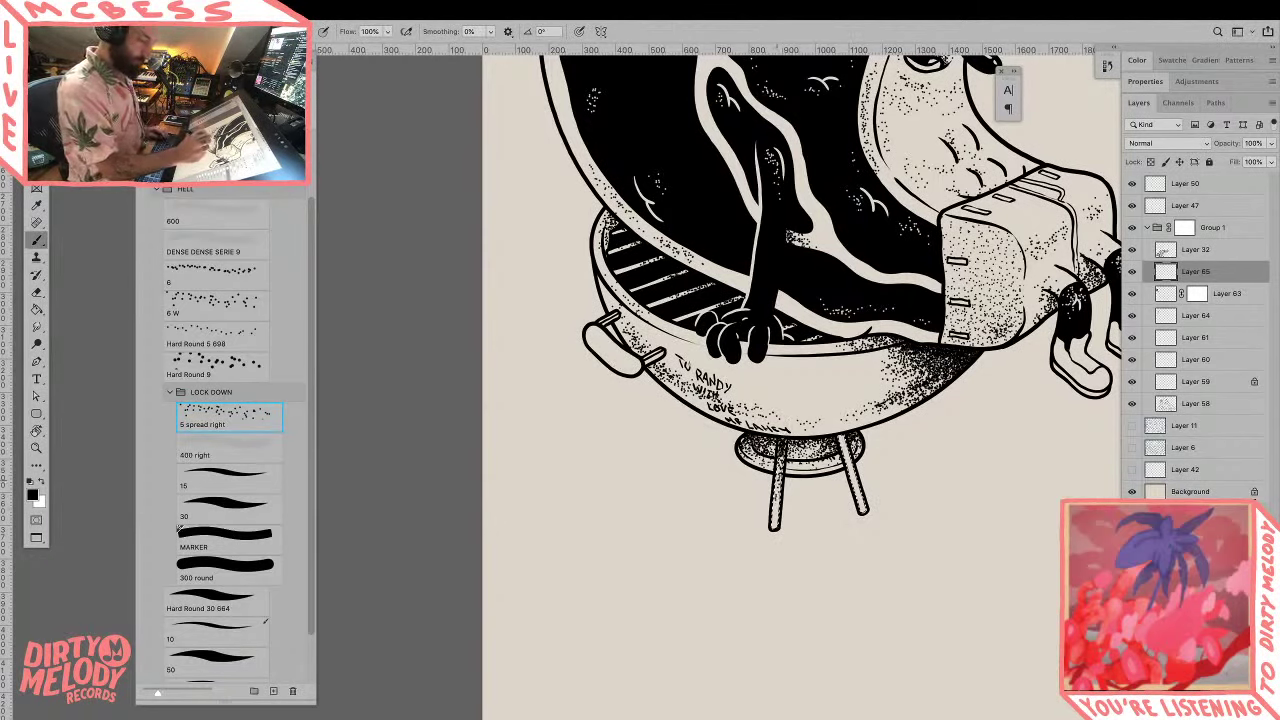
drag(840, 434, 845, 456)
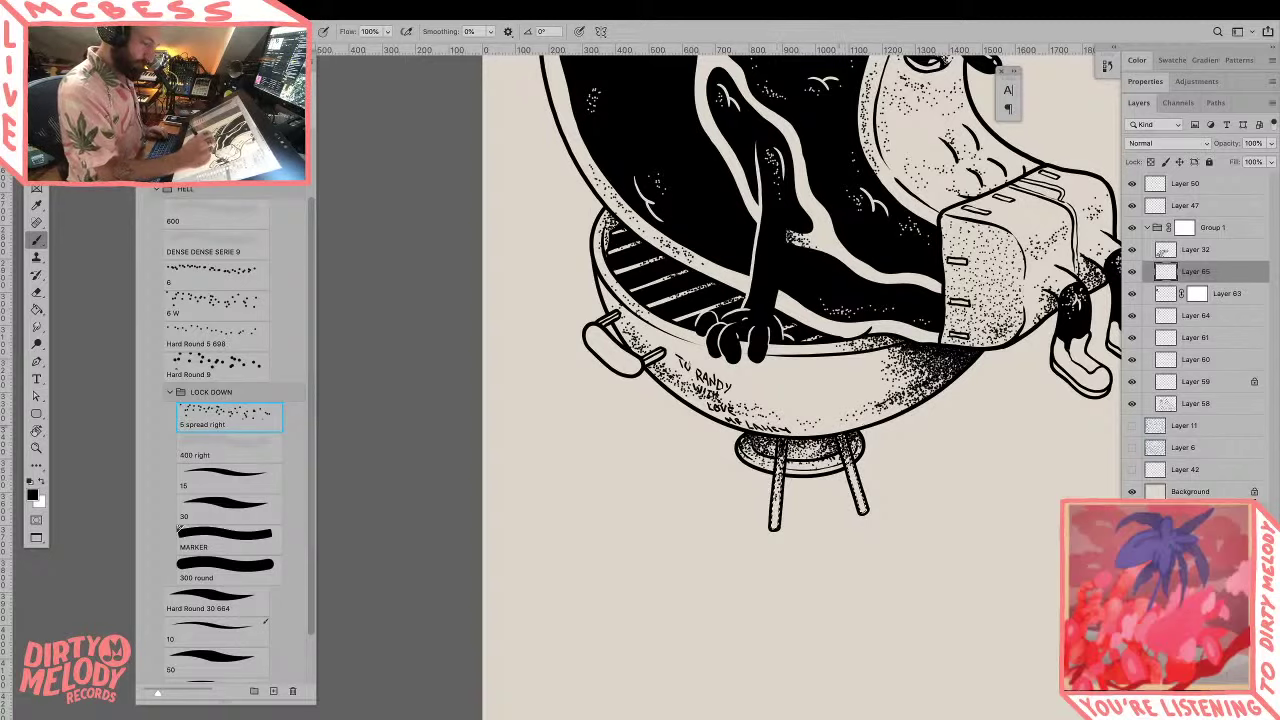
key(super+d)
Step: Merge Layers 65, 63 and 64 into a single layer
key(z)
drag(880, 368, 770, 385)
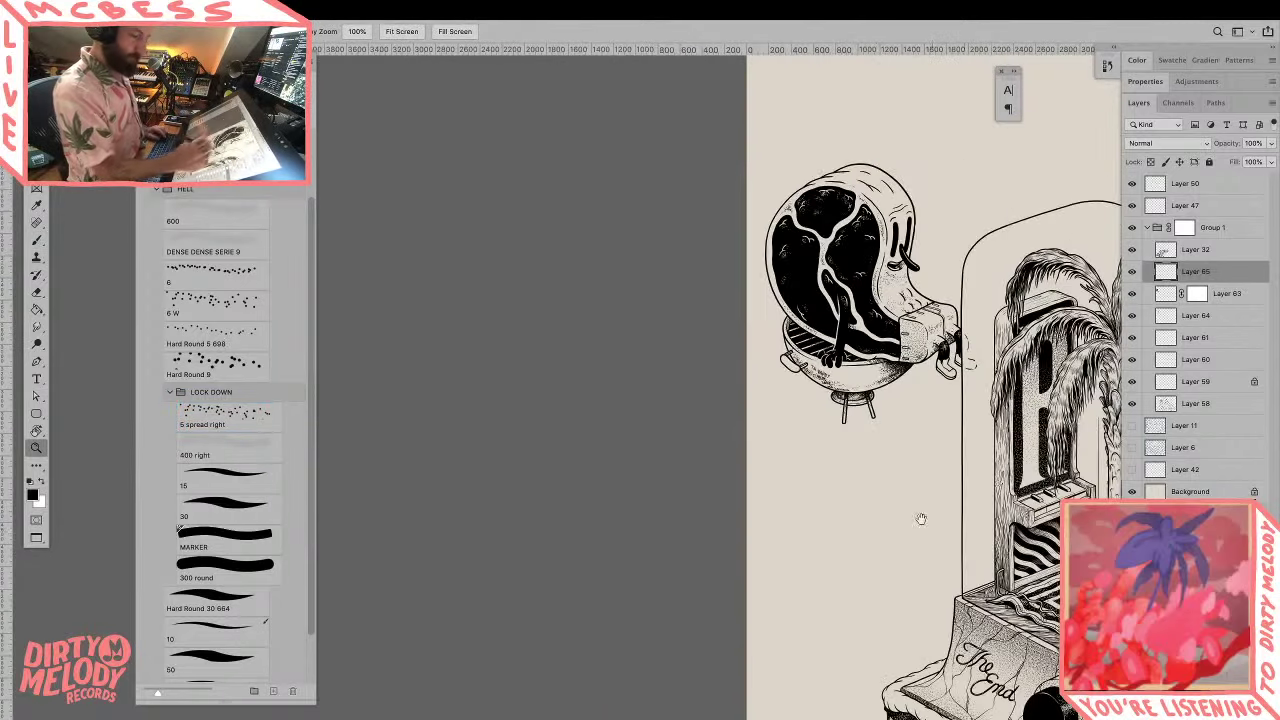
drag(920, 517, 761, 572)
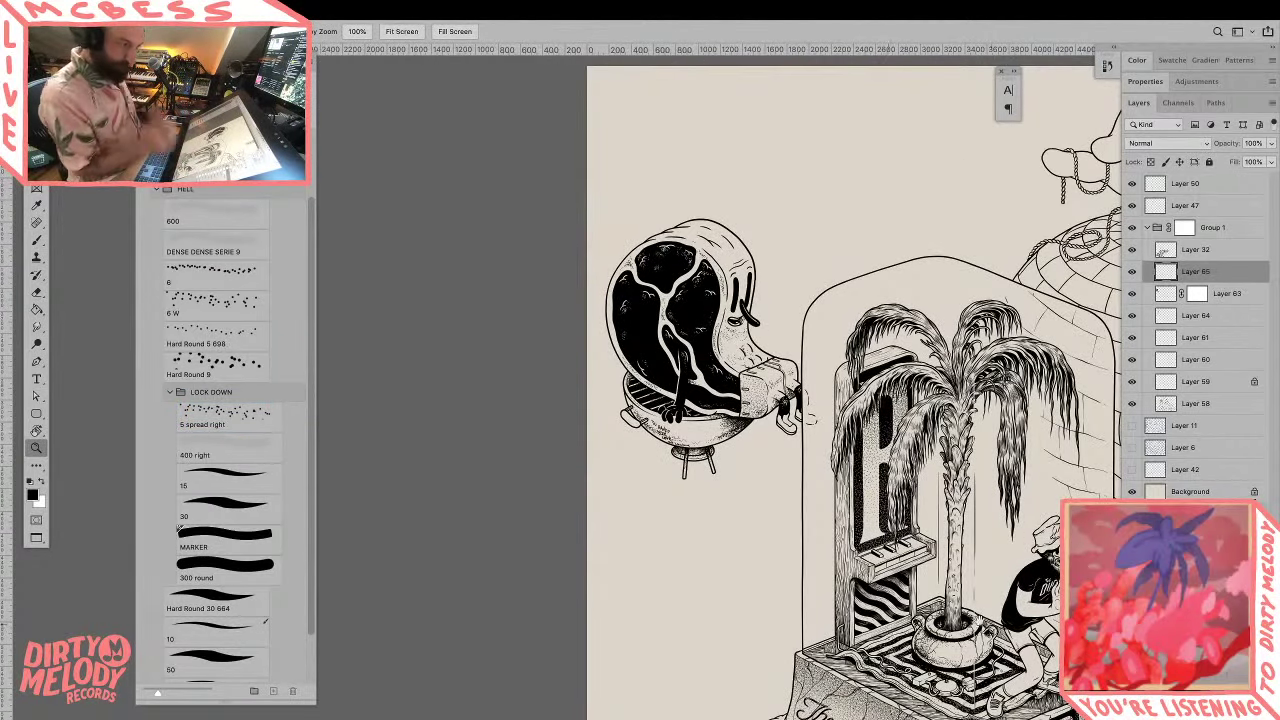
drag(982, 622, 946, 624)
drag(842, 440, 914, 488)
click(830, 410)
shift+click(1190, 316)
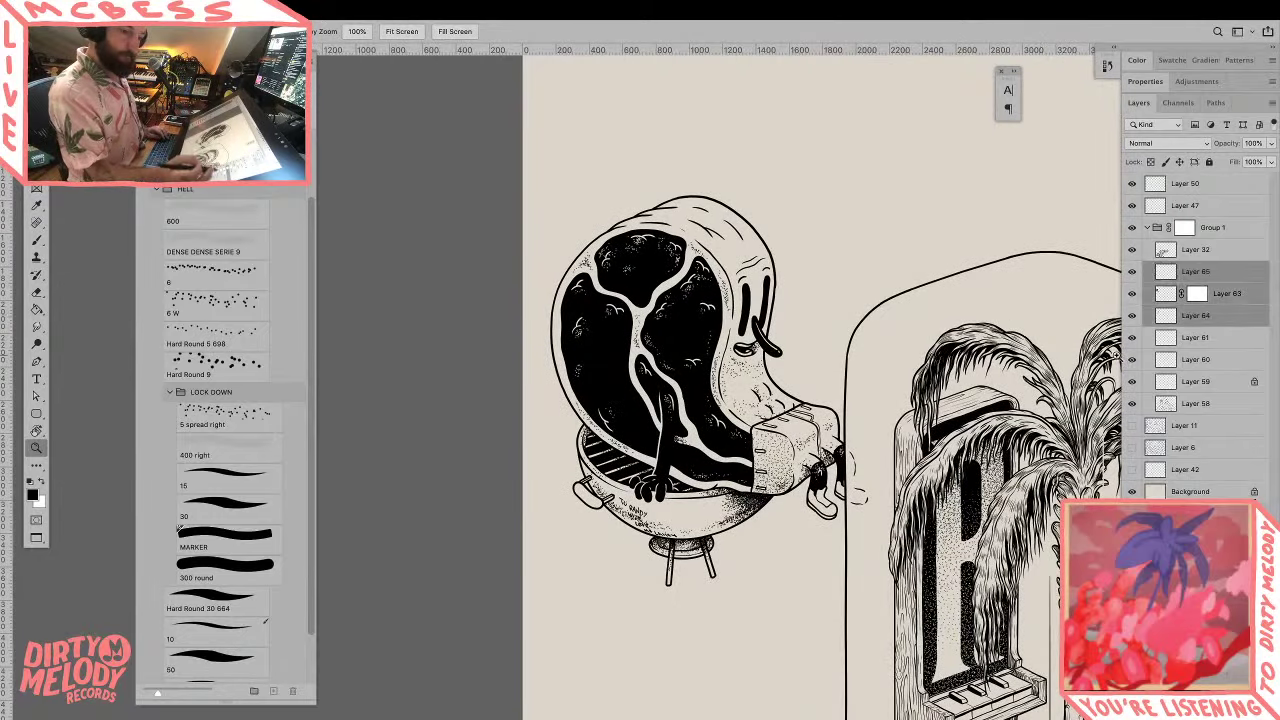
key(ctrl+e)
Step: Erase thin broken highlight lines inside the steak character's two black eyes with the "30" eraser
click(756, 272)
key(e)
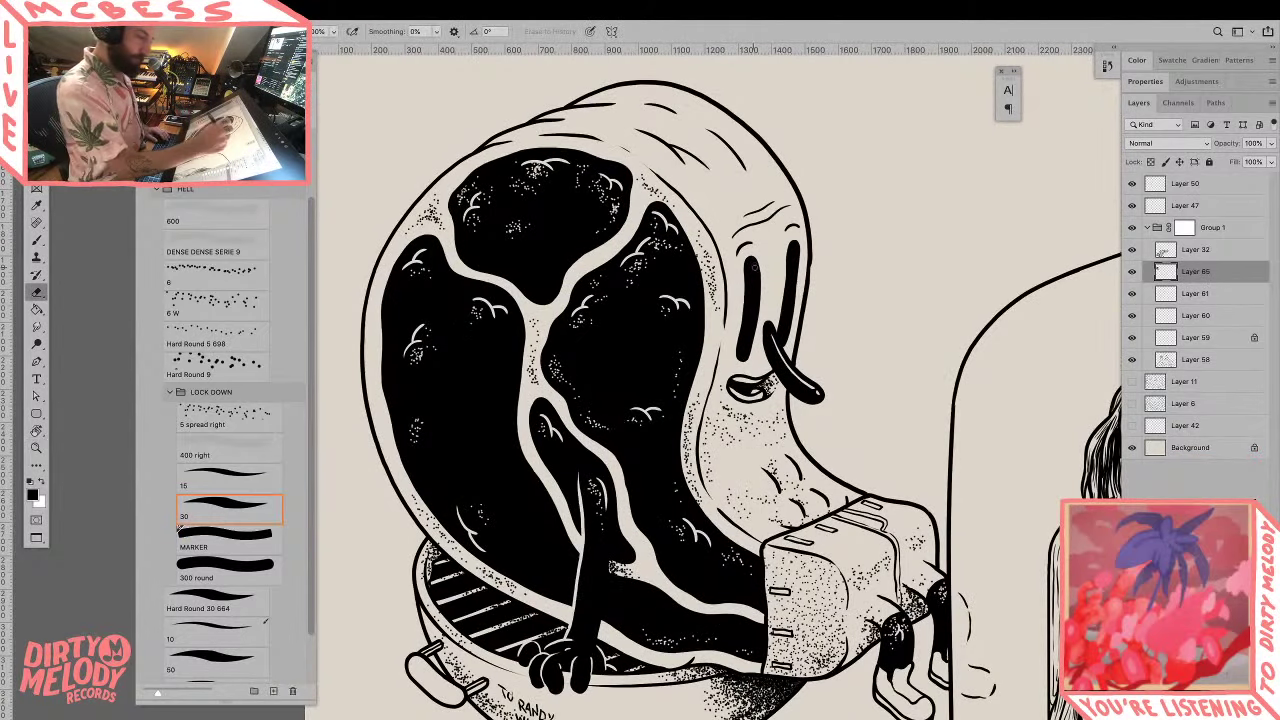
drag(754, 262, 755, 278)
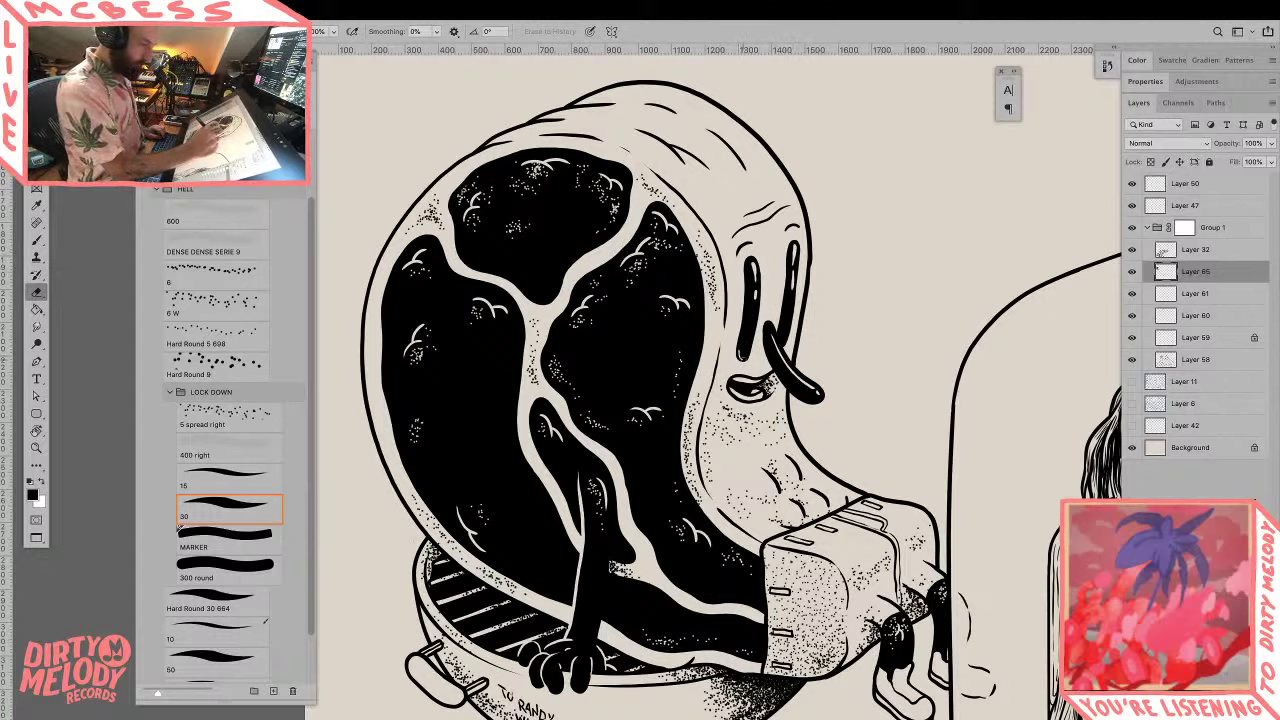
key(z)
alt+click(799, 275)
alt+click(799, 275)
alt+click(799, 275)
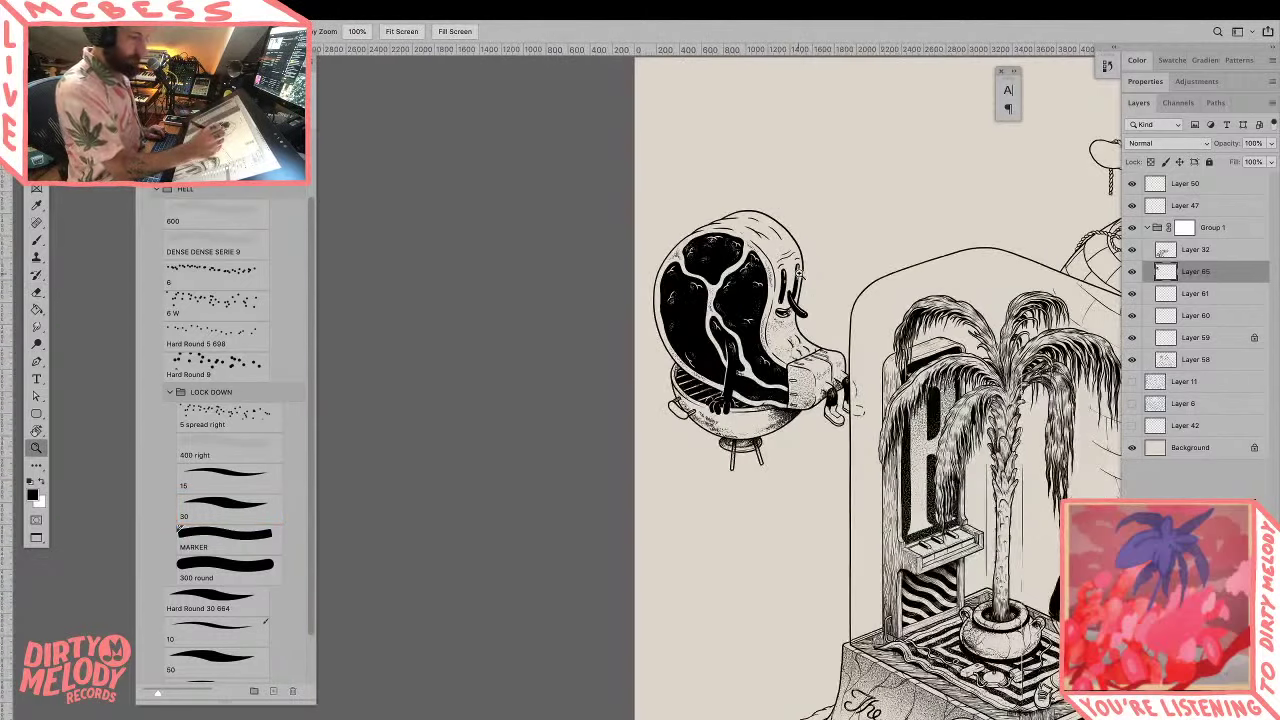
Step: Erase gaps in the upper outline of the steak character's near shoe with the "30" eraser to make room for laces
click(837, 403)
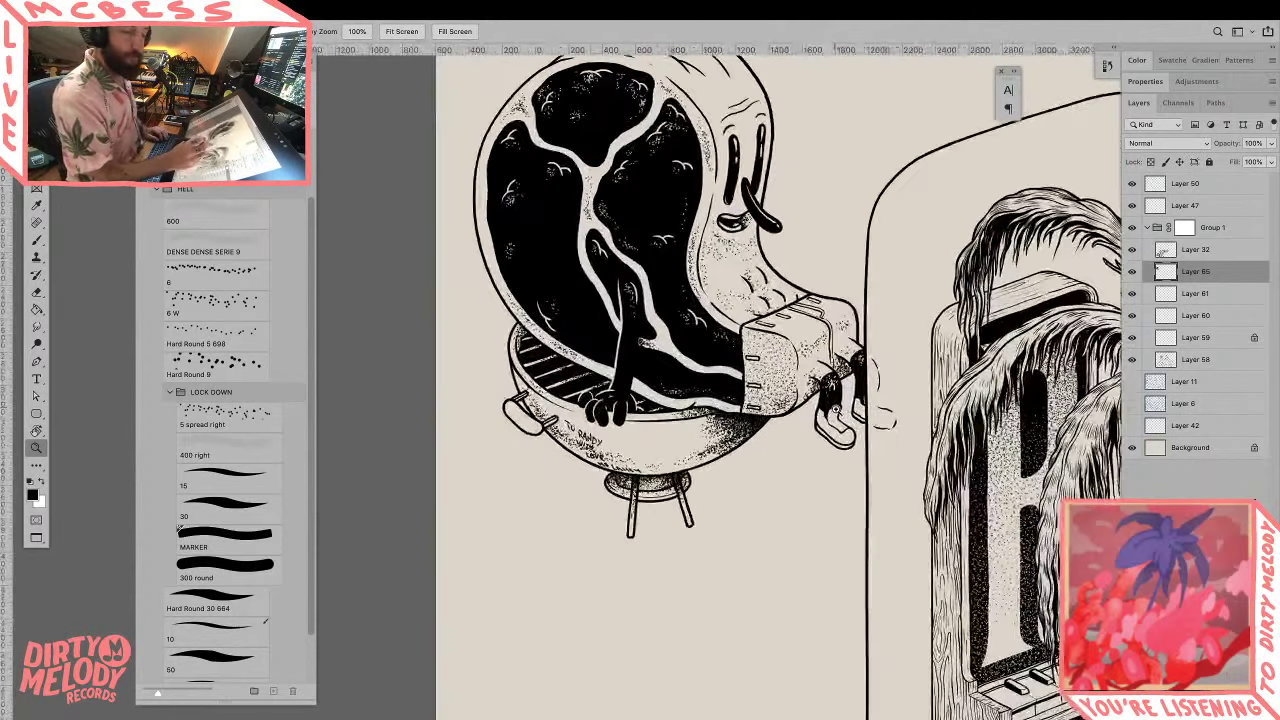
key(e)
mouse_move(800, 477)
mouse_down()
mouse_move(869, 446)
mouse_move(817, 487)
mouse_move(885, 441)
mouse_move(837, 493)
mouse_up()
mouse_move(873, 474)
mouse_down()
mouse_move(883, 469)
mouse_move(847, 508)
mouse_up()
drag(878, 480, 888, 474)
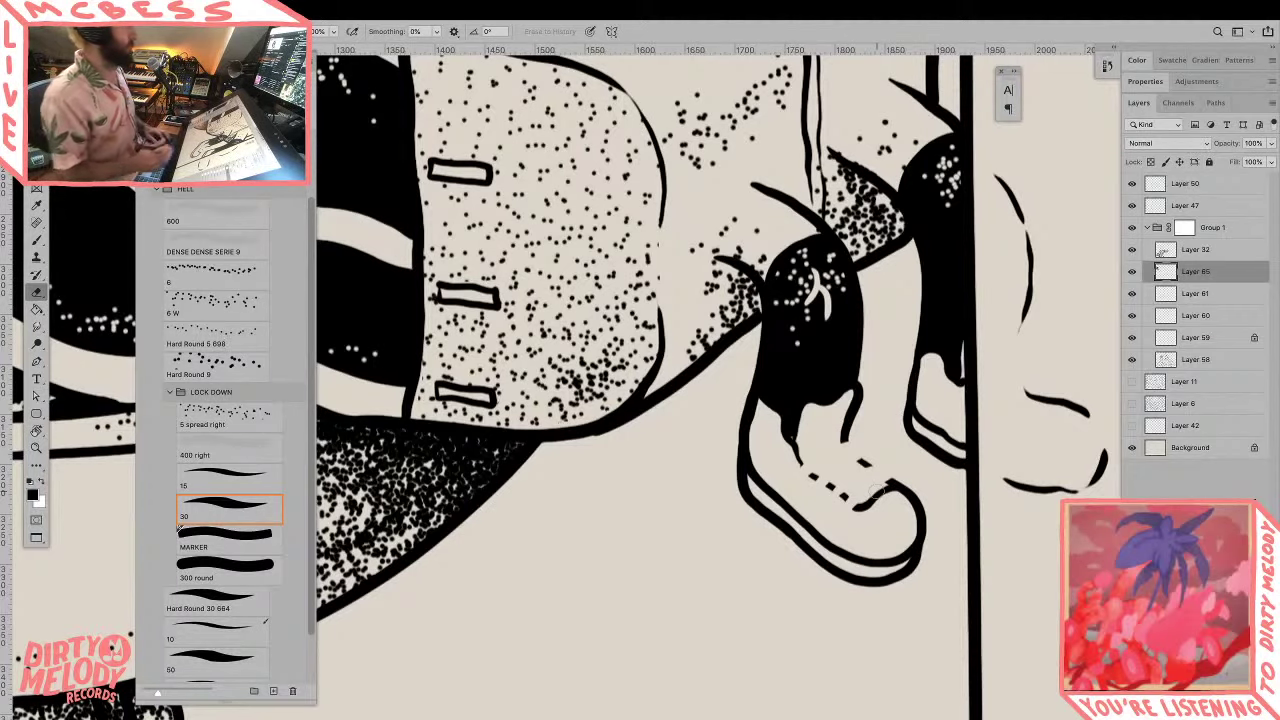
Step: Draw a row of looping laces across the top of the near shoe with the "15" brush
key(b)
mouse_move(809, 464)
mouse_down()
mouse_move(853, 452)
mouse_move(796, 474)
mouse_move(870, 442)
mouse_up()
key(super+z)
click(252, 487)
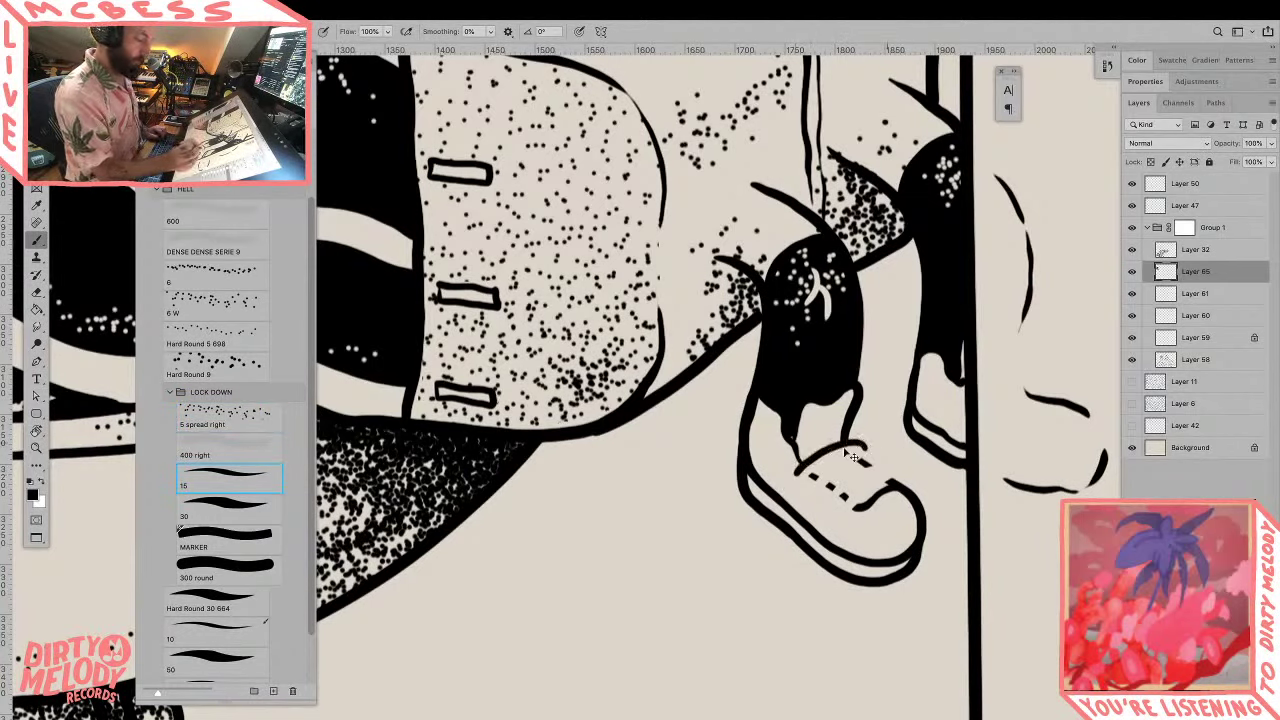
key(ctrl+z)
mouse_move(790, 472)
mouse_down()
mouse_move(851, 444)
mouse_move(865, 454)
mouse_move(794, 475)
mouse_move(841, 461)
mouse_move(813, 486)
mouse_move(851, 465)
mouse_move(810, 489)
mouse_move(822, 488)
mouse_move(872, 458)
mouse_up()
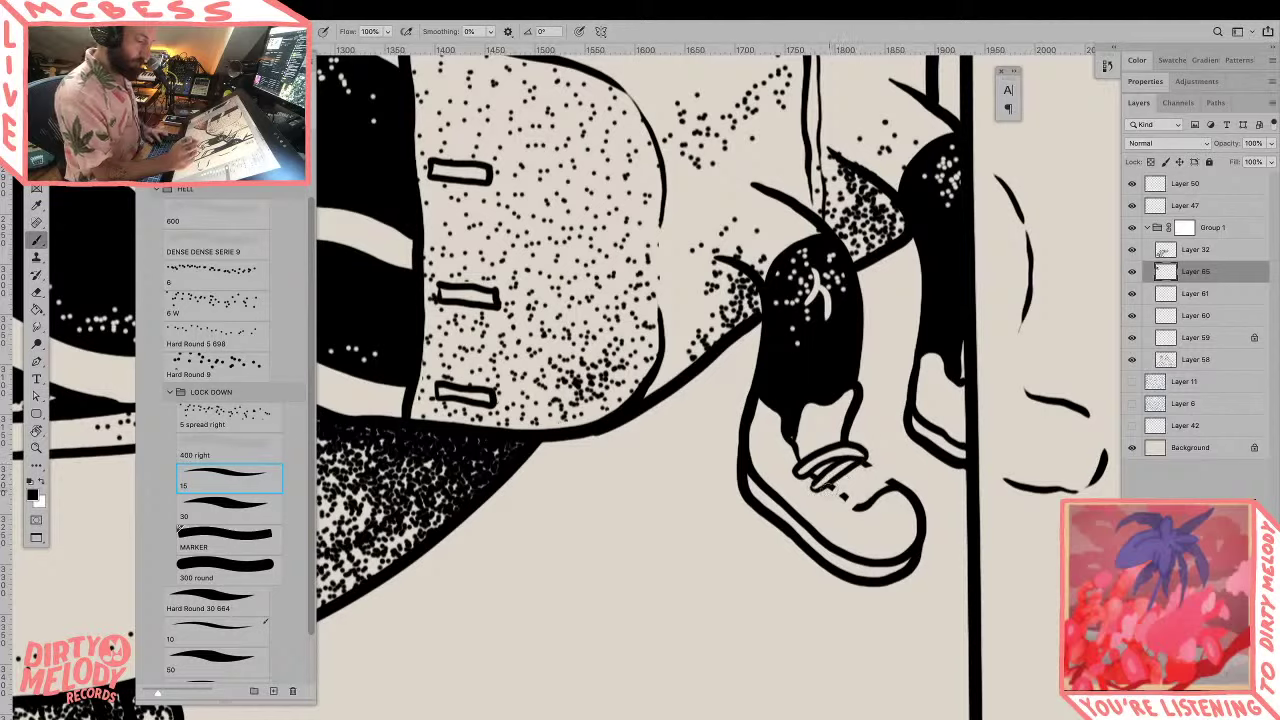
mouse_move(822, 492)
mouse_down()
mouse_move(888, 470)
mouse_move(826, 499)
mouse_move(857, 491)
mouse_move(845, 501)
mouse_move(855, 506)
mouse_move(892, 476)
mouse_up()
drag(842, 500, 878, 478)
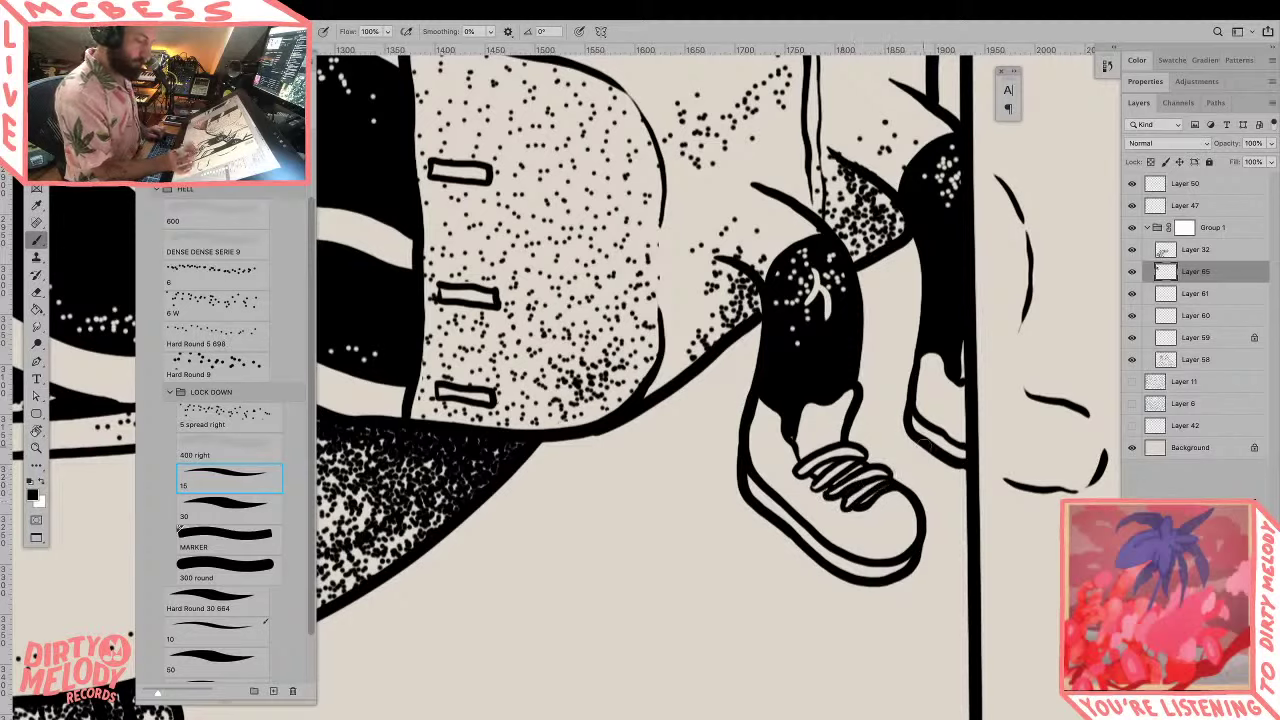
Step: Add short lace strokes with the "15" brush to the far shoe, on both sides of the arch outline
drag(960, 407, 997, 412)
mouse_move(1002, 405)
mouse_down()
mouse_move(1016, 399)
mouse_move(1009, 429)
mouse_move(1027, 430)
mouse_up()
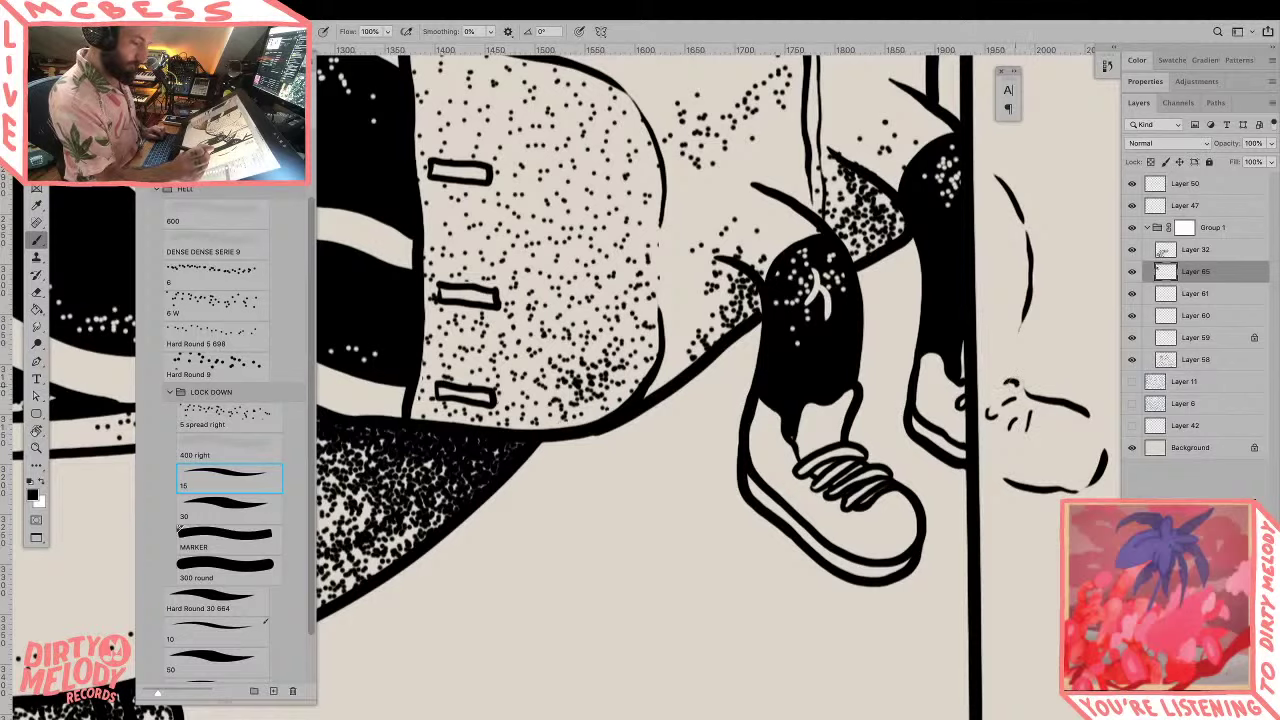
key(z)
alt+click(1050, 346)
alt+click(1050, 346)
alt+click(1050, 346)
alt+click(1050, 346)
drag(998, 409, 882, 462)
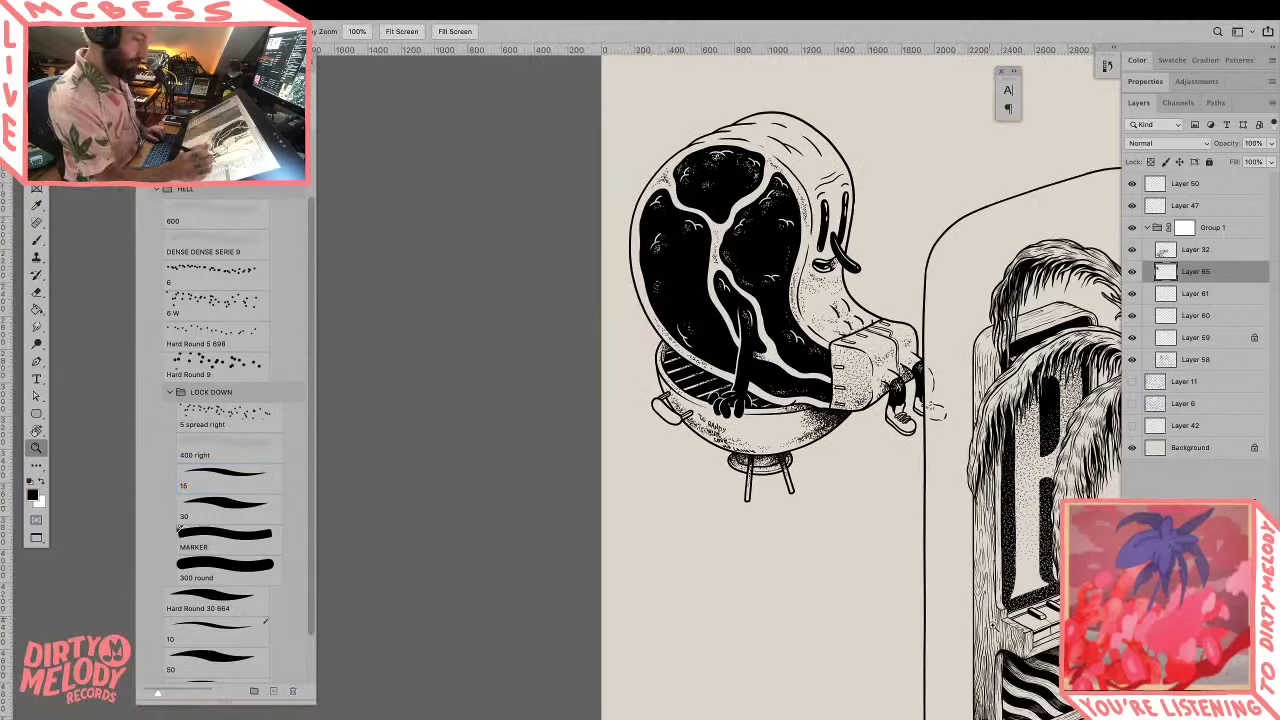
Step: Draw an inner tongue outline with "XX" on the near shoe and a curved seam at its heel with the "15" brush
drag(895, 404, 955, 430)
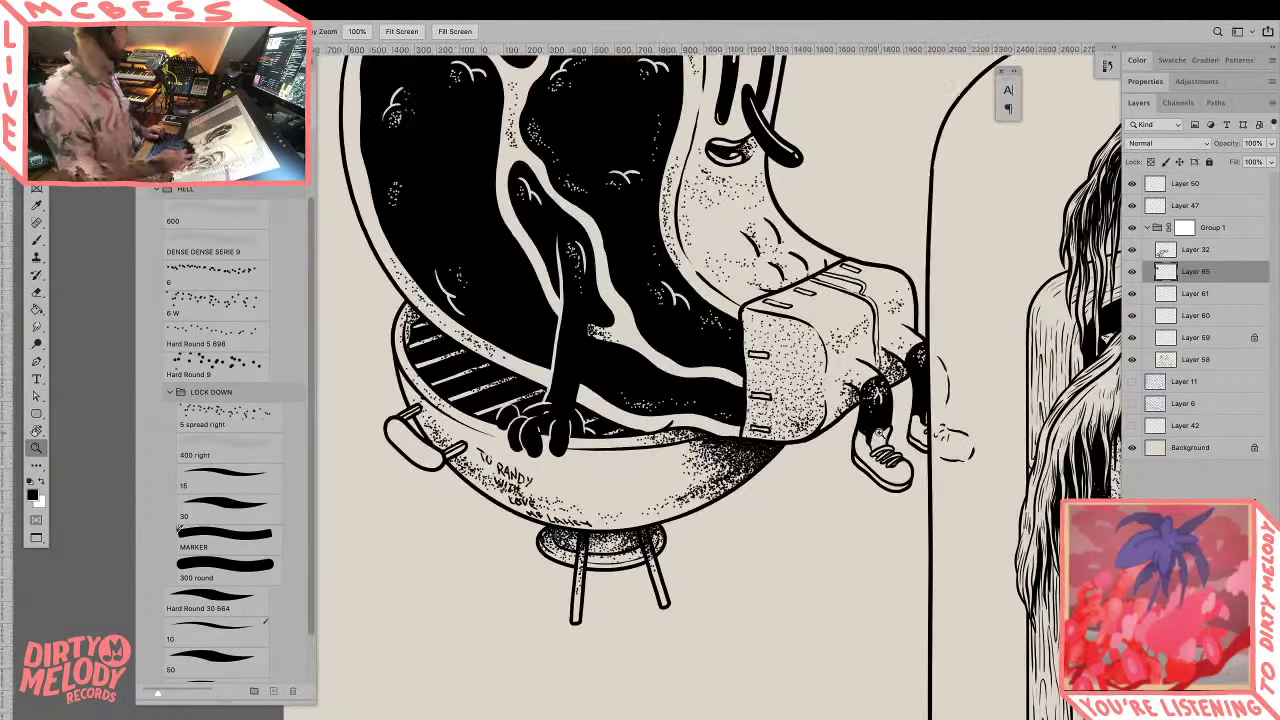
click(880, 432)
click(880, 432)
click(880, 432)
key(b)
drag(872, 434, 851, 490)
drag(873, 433, 920, 418)
mouse_move(869, 457)
mouse_down()
mouse_move(879, 475)
mouse_move(868, 476)
mouse_move(900, 474)
mouse_move(882, 476)
mouse_up()
scroll(971, 521, right, 3)
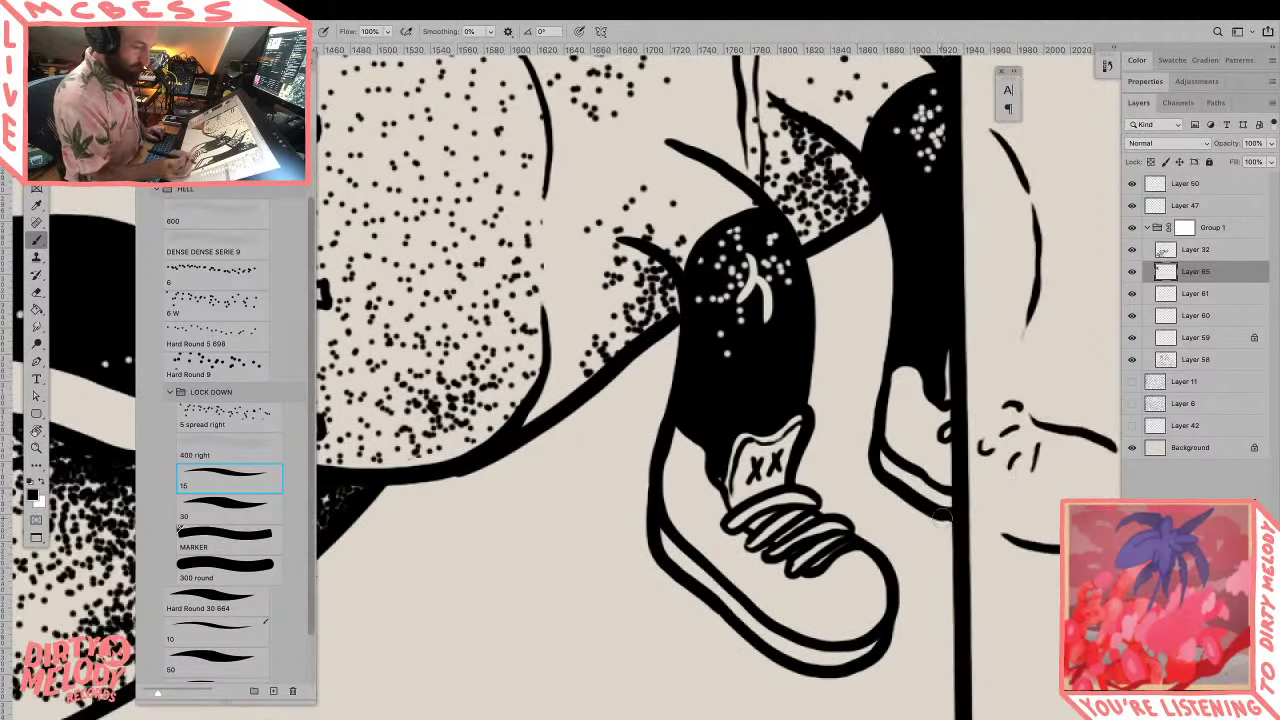
drag(660, 462, 676, 532)
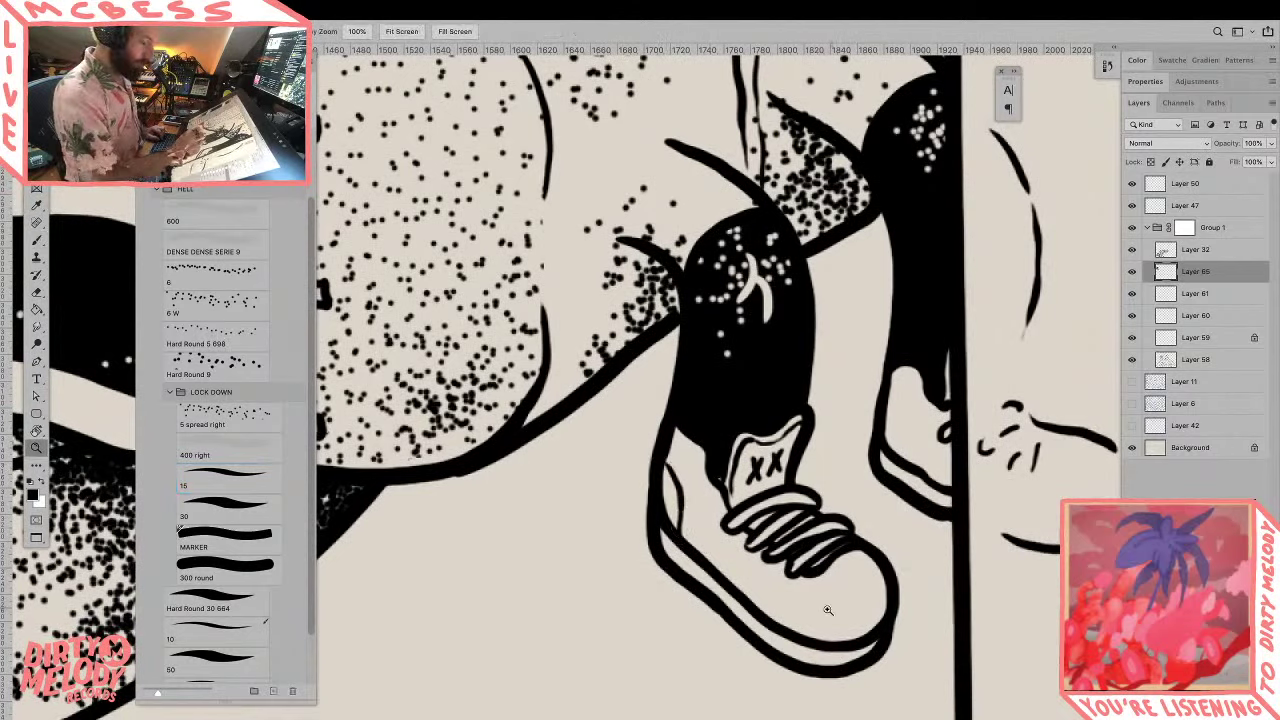
Step: Examine the inked steak character alongside the palm tree scene and the brick tower
alt+click(908, 583)
alt+click(909, 582)
alt+click(909, 582)
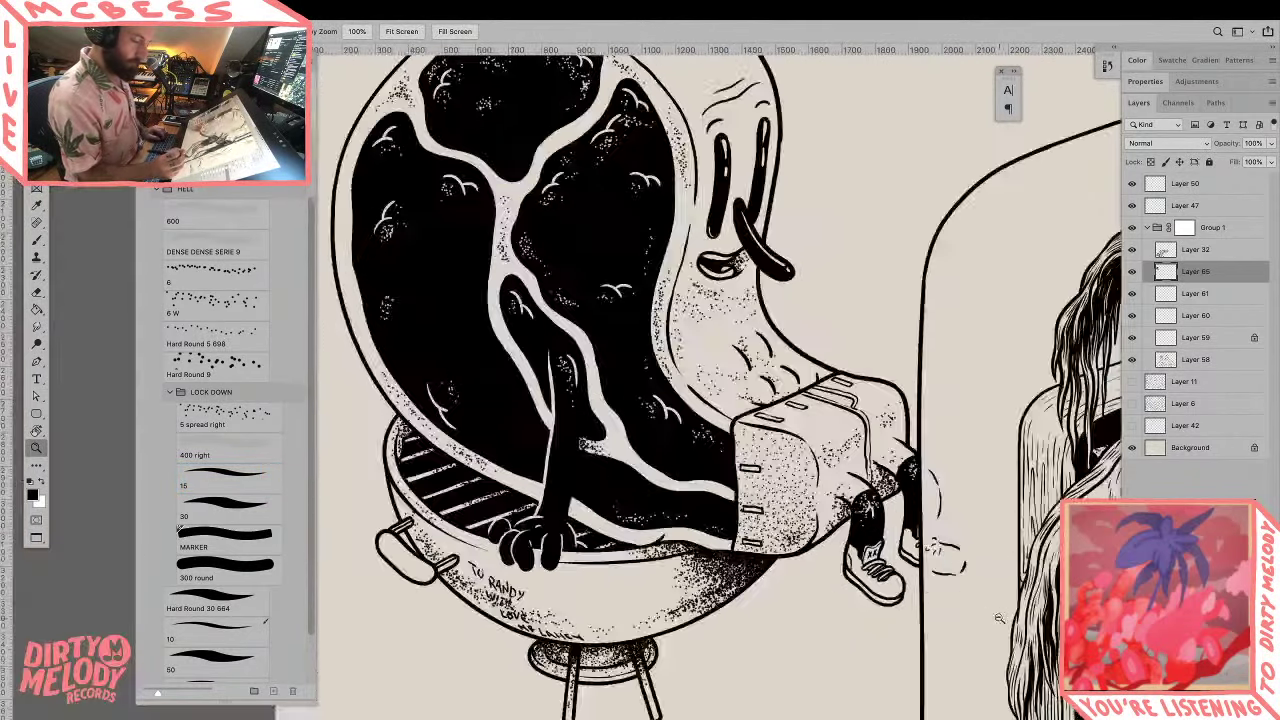
alt+click(940, 588)
alt+click(917, 578)
drag(917, 578, 790, 536)
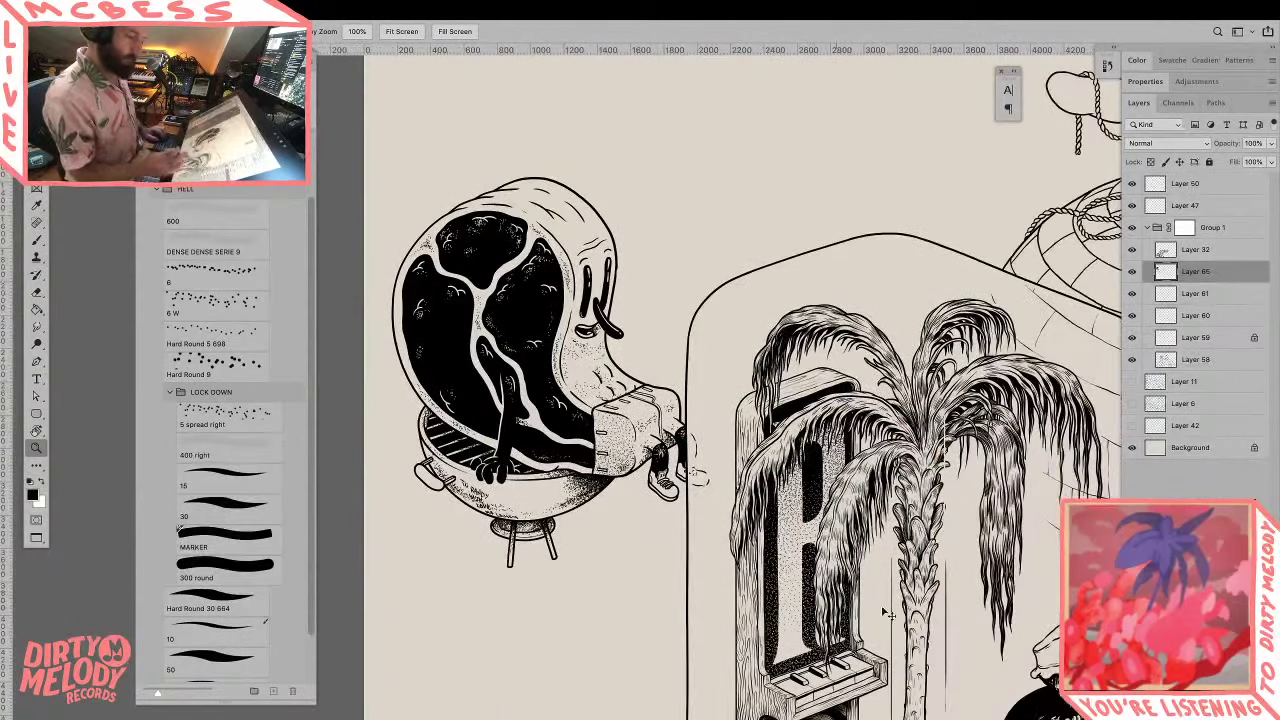
alt+click(913, 598)
drag(978, 643, 618, 512)
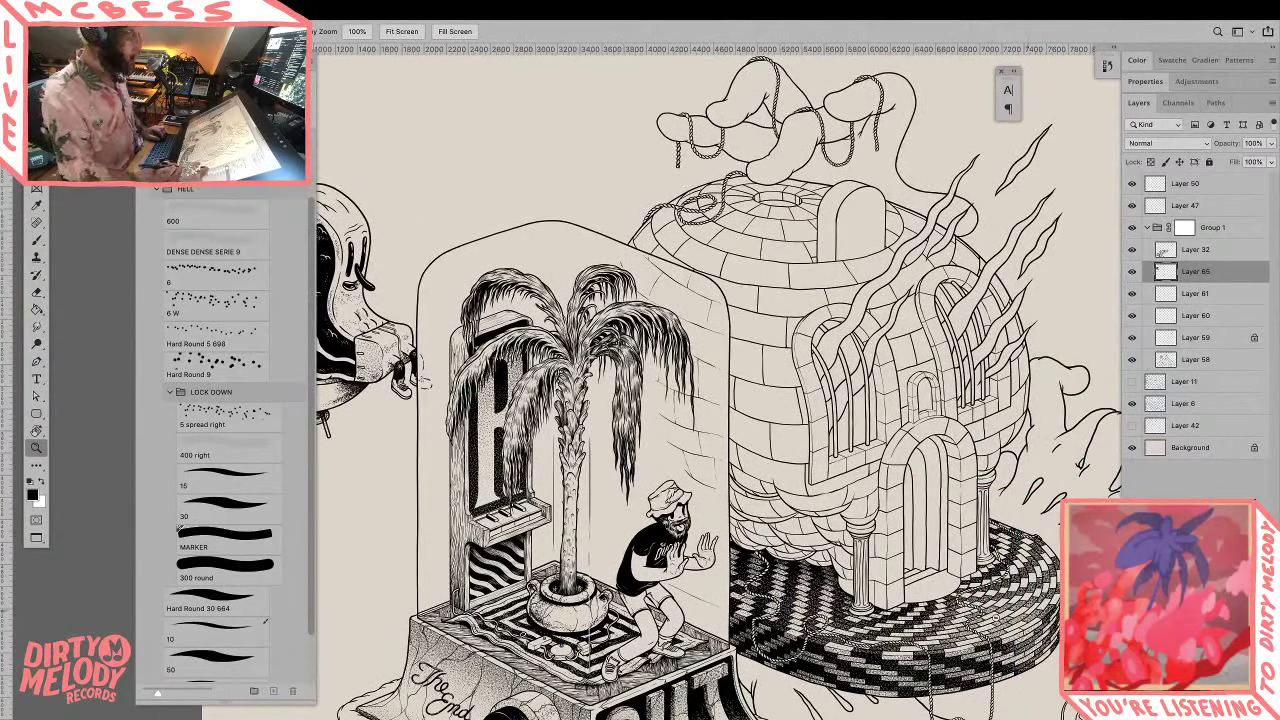
Step: Show the Layer 6 sketch around the brick tower and houses, and collapse and hide Group 1
alt+click(996, 620)
drag(994, 620, 882, 556)
drag(942, 656, 736, 542)
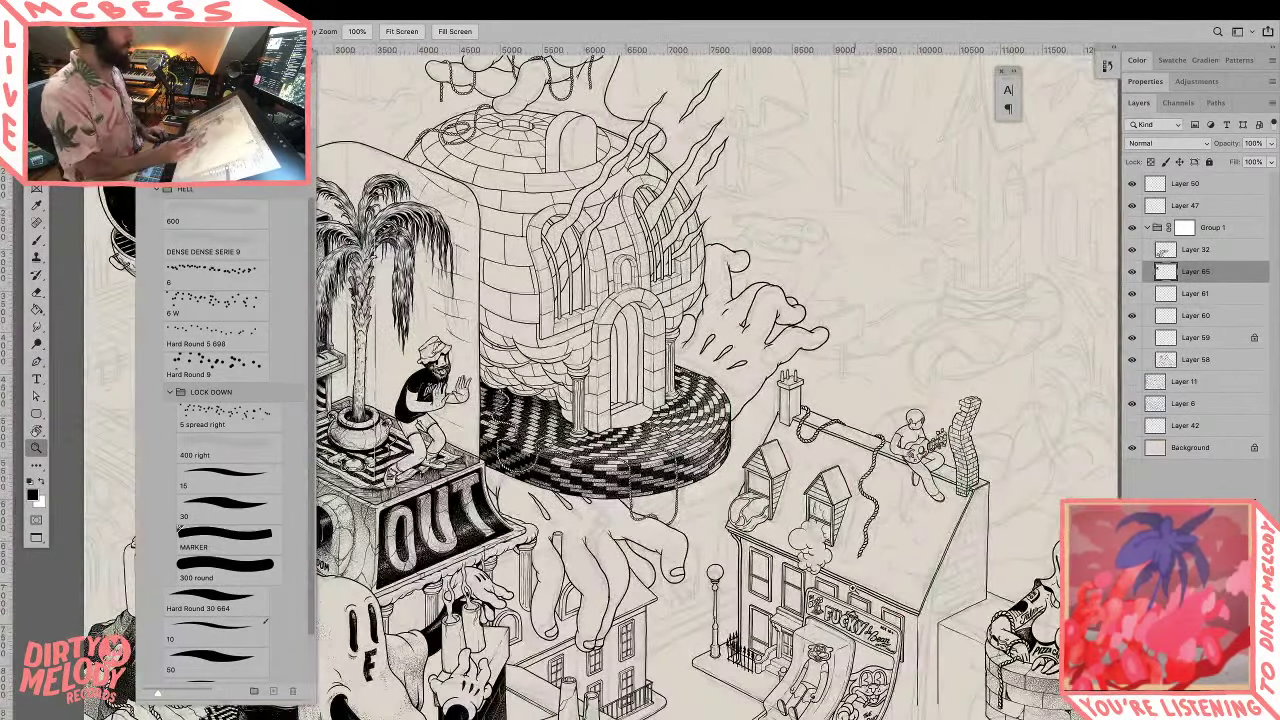
drag(957, 683, 828, 643)
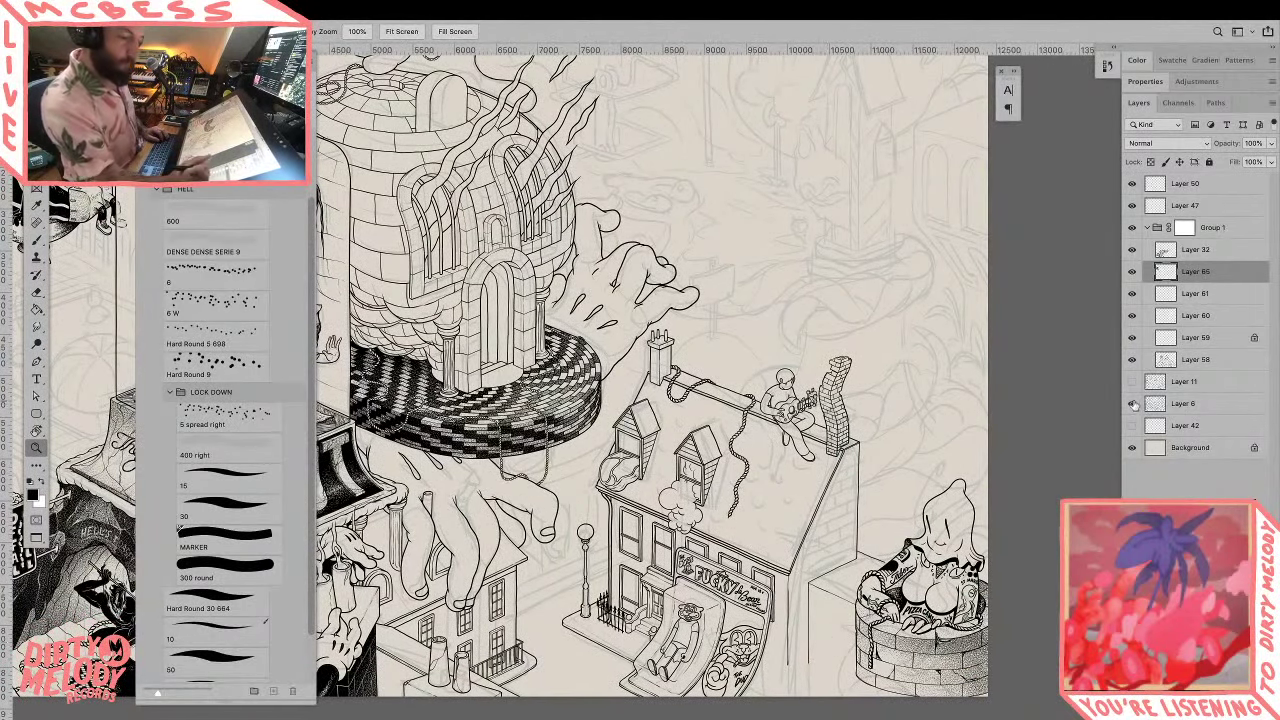
drag(1031, 382, 1064, 456)
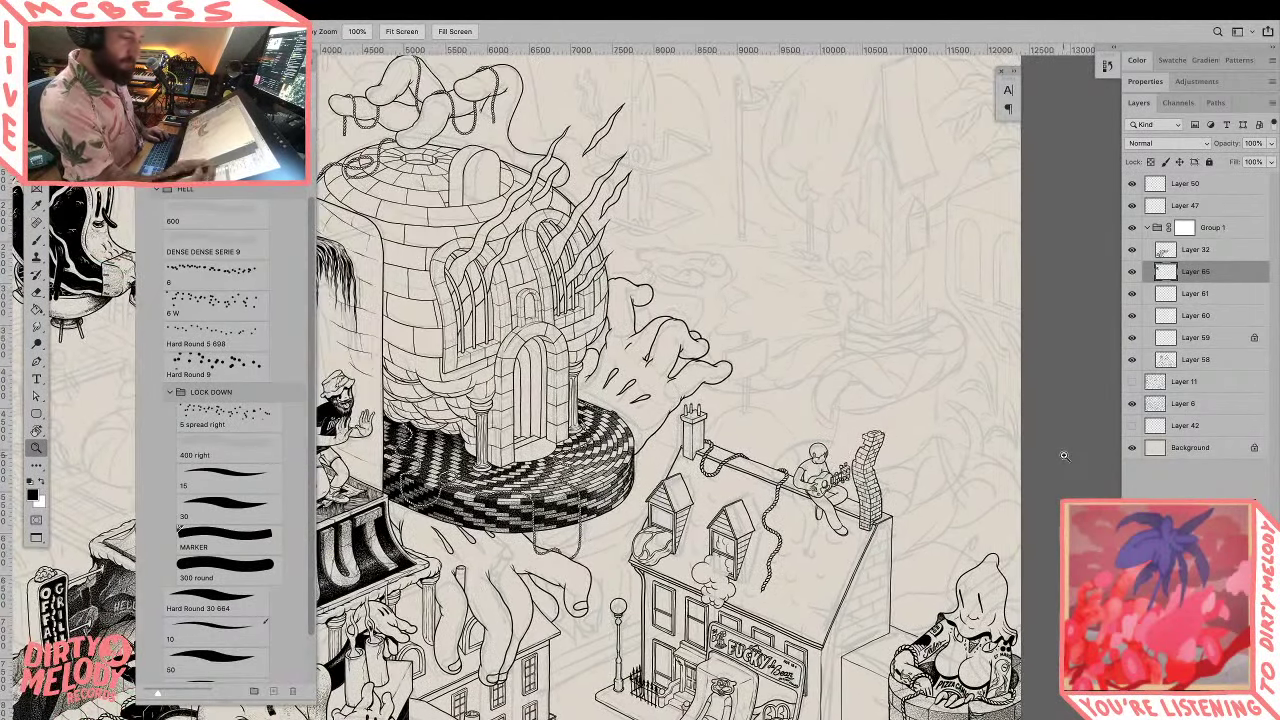
click(1147, 227)
click(1132, 227)
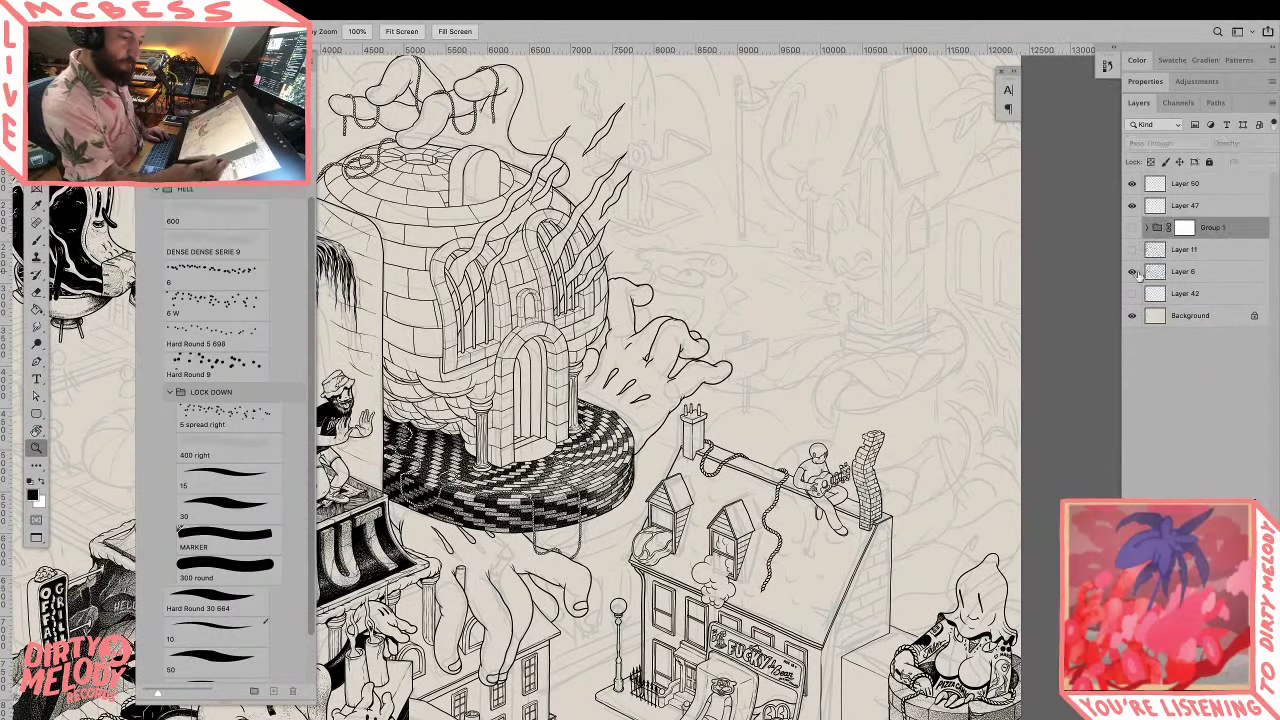
Step: Compare the Layer 11 and Layer 6 sketches around the palm tree, brick tower and houses
drag(882, 382, 1078, 371)
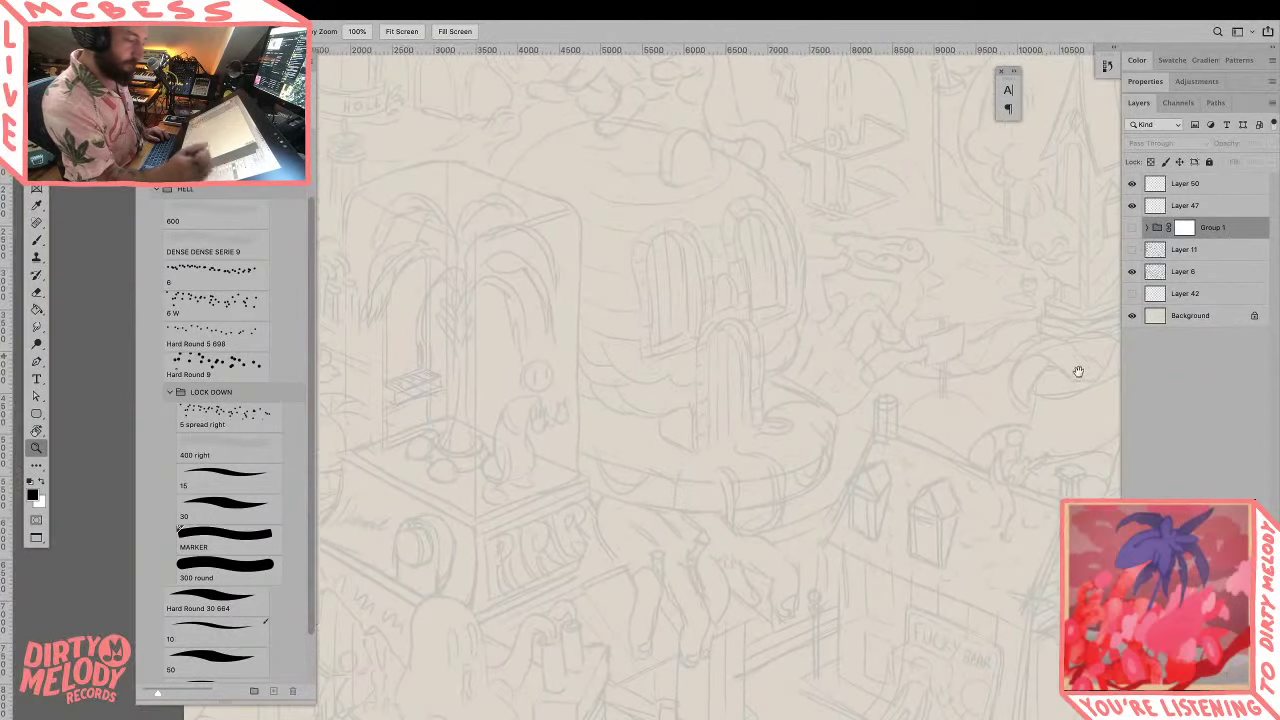
click(1132, 271)
click(1132, 251)
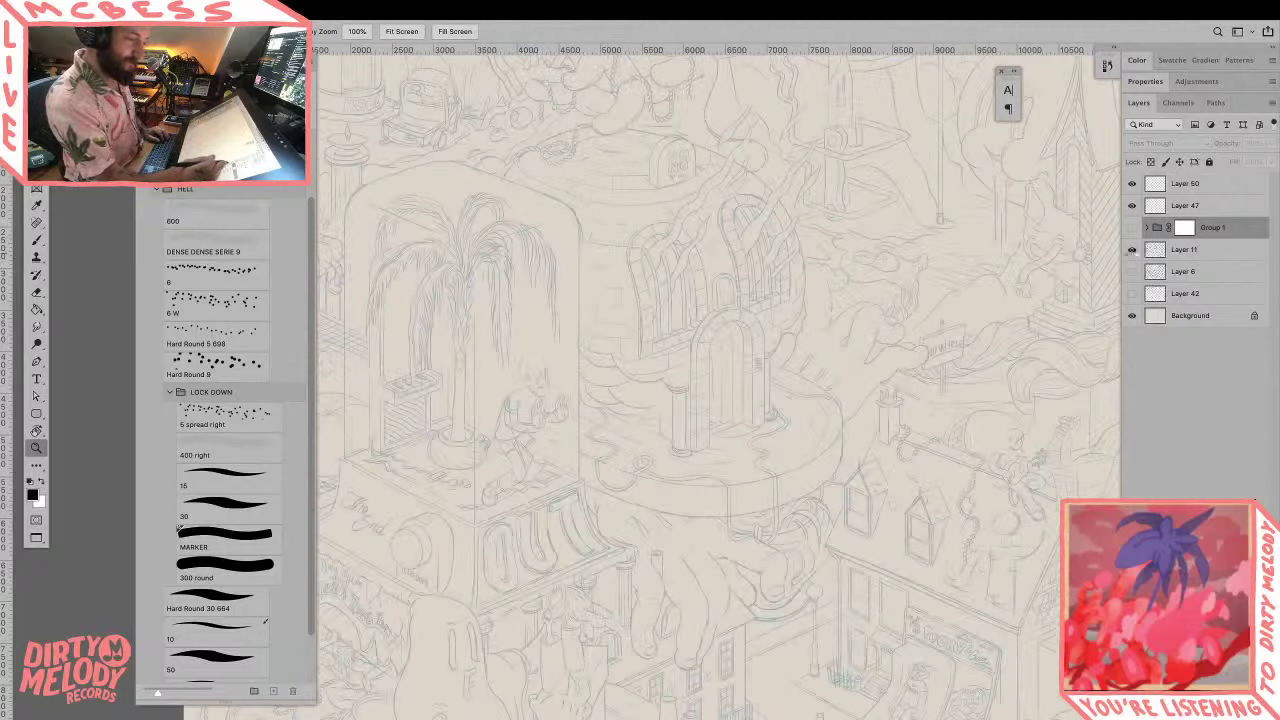
scroll(976, 370, right, 4)
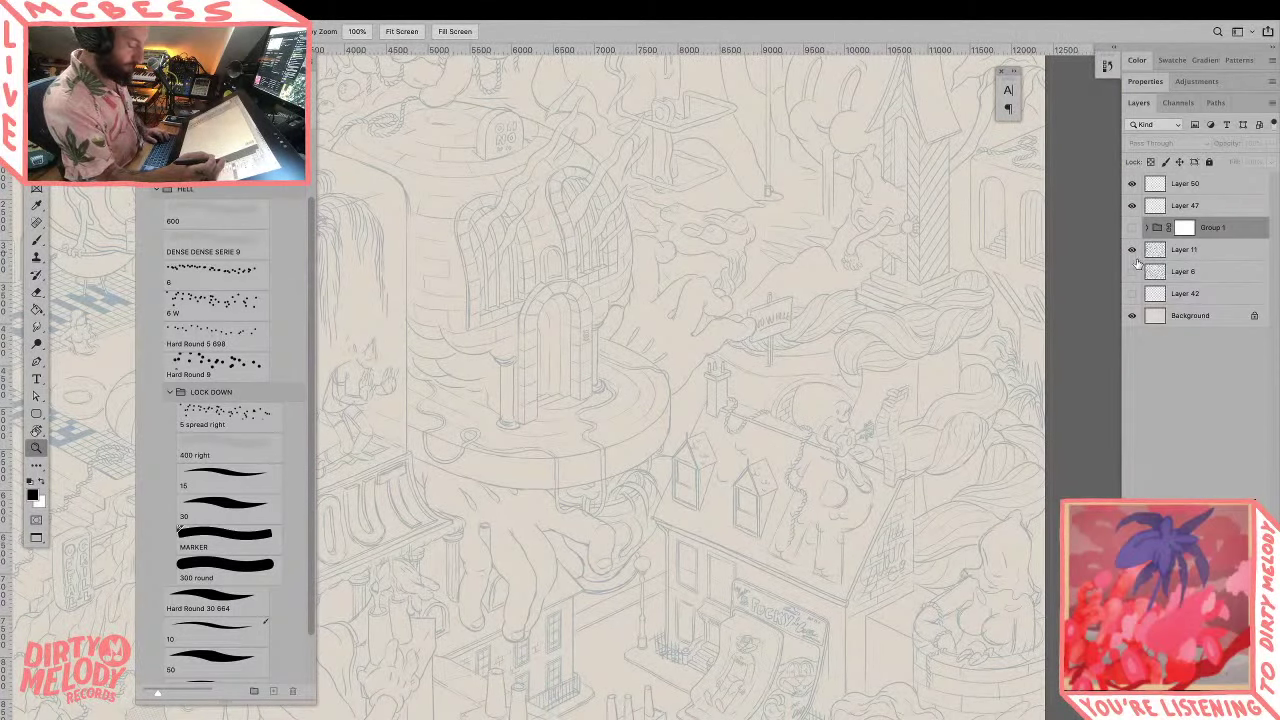
click(1132, 250)
click(1132, 272)
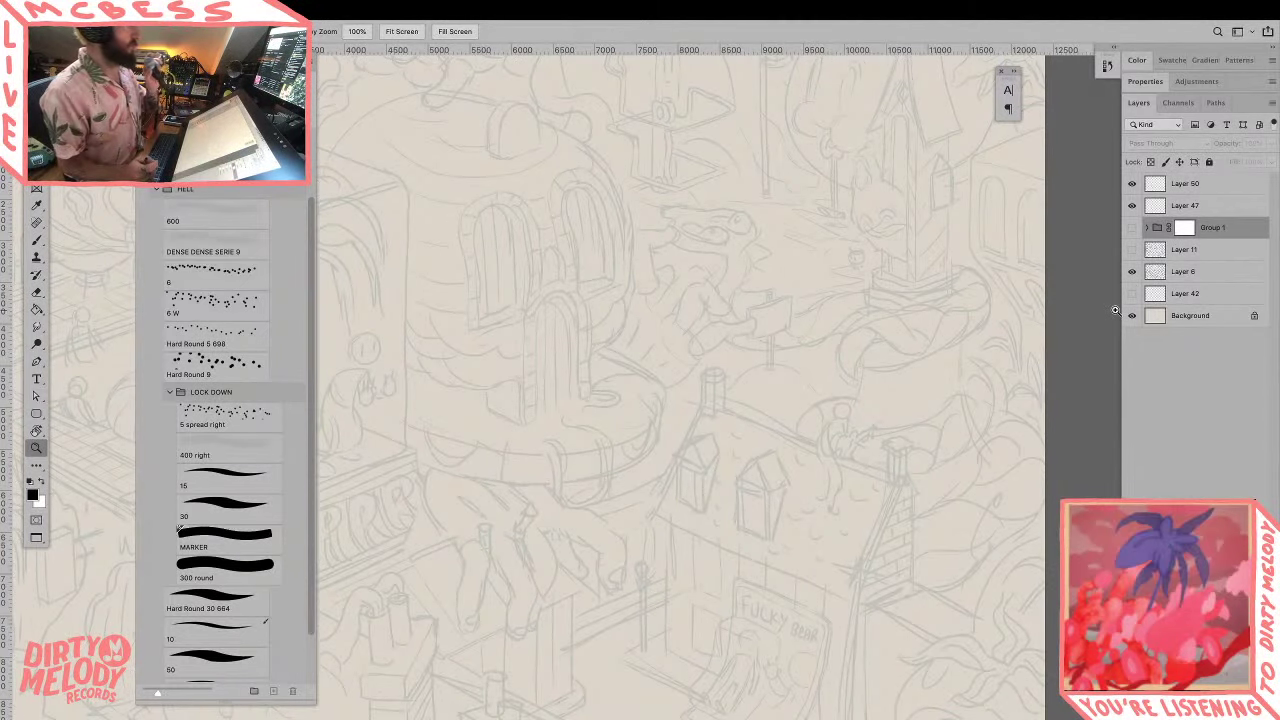
drag(699, 590, 1040, 545)
drag(842, 545, 846, 594)
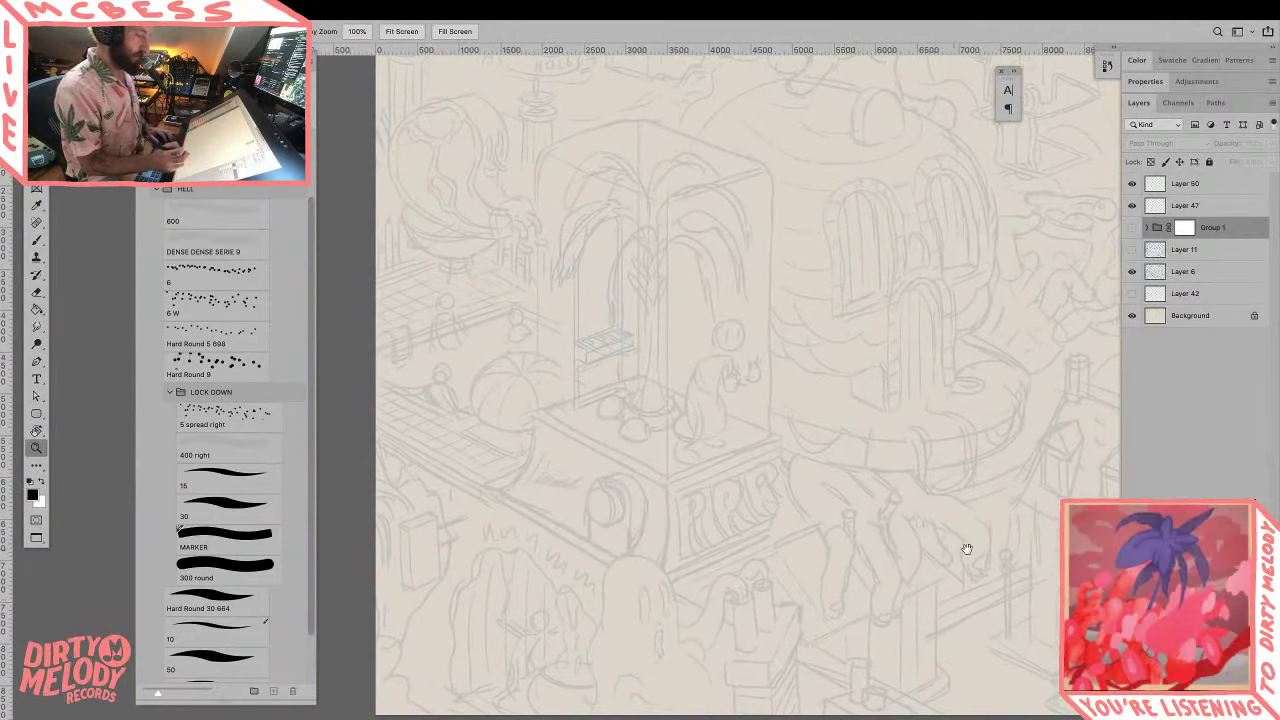
mouse_move(1008, 586)
mouse_down()
mouse_move(986, 626)
mouse_move(950, 650)
mouse_move(980, 620)
mouse_move(854, 577)
mouse_up()
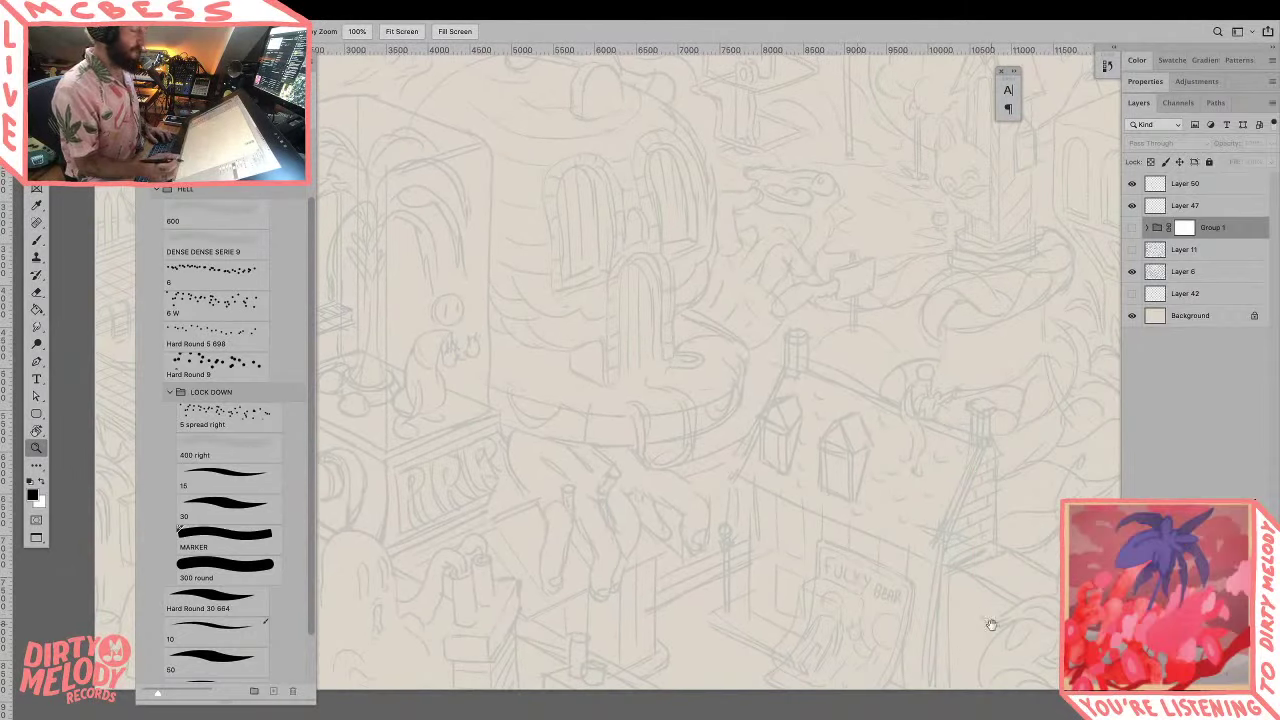
drag(991, 623, 928, 625)
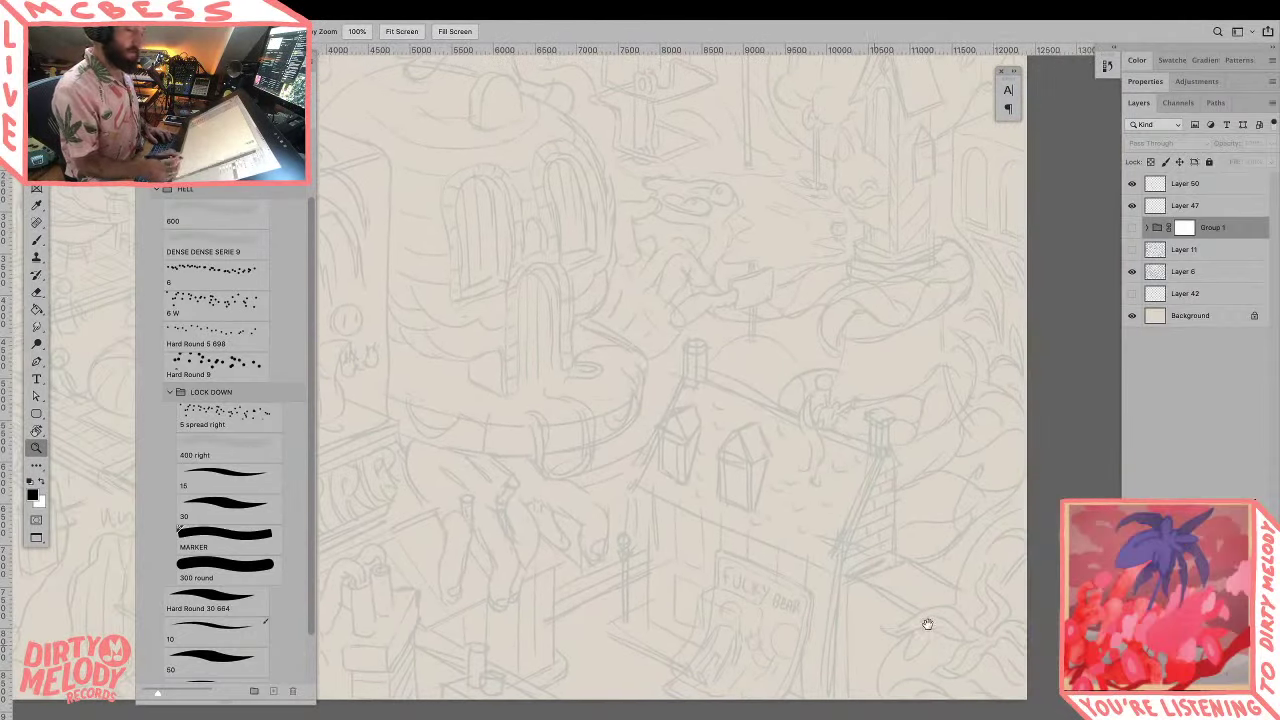
Step: Show the Layer 11 sketch instead of Layer 6 beneath the visible Group 1 line art
click(1132, 249)
click(1132, 271)
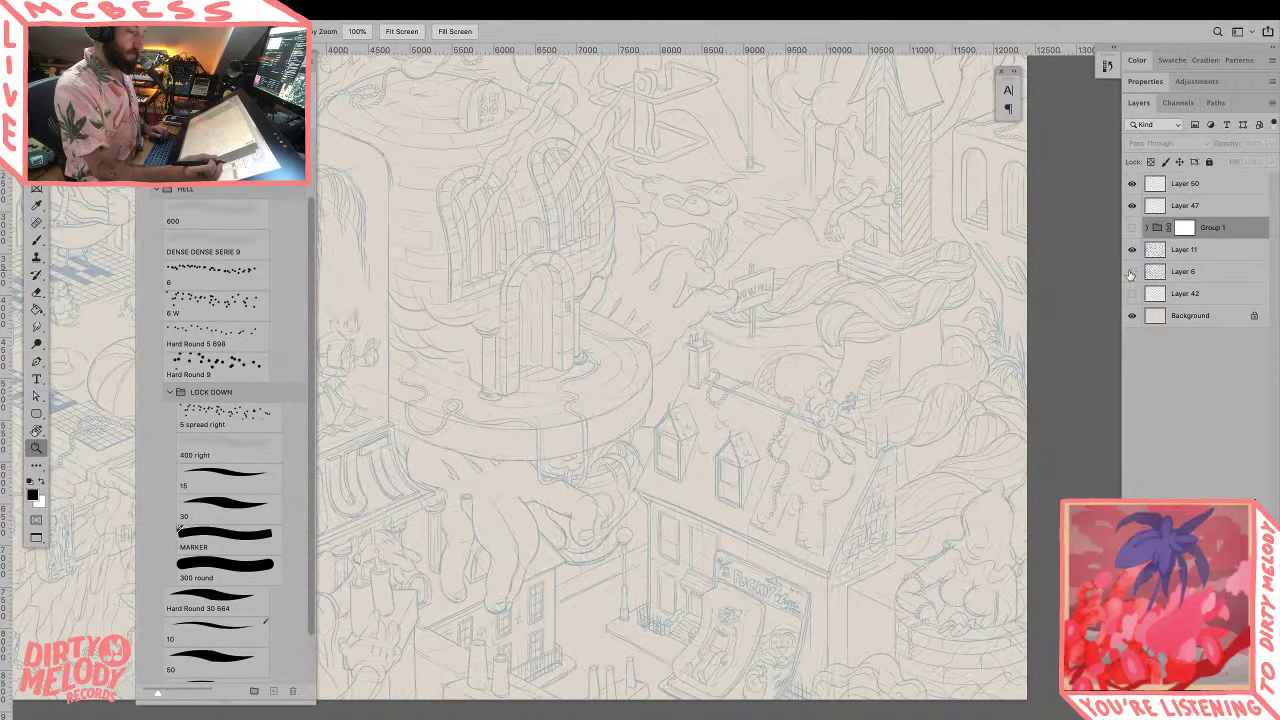
scroll(1040, 400, up, 2)
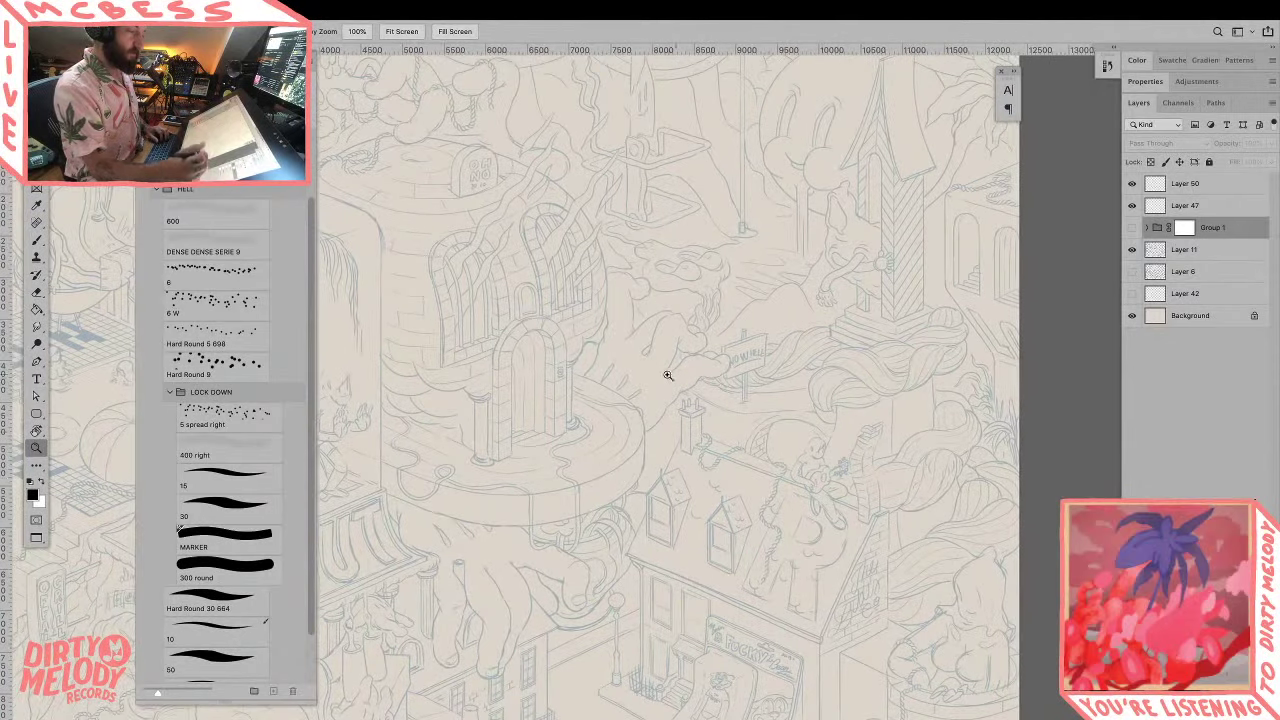
drag(592, 404, 998, 501)
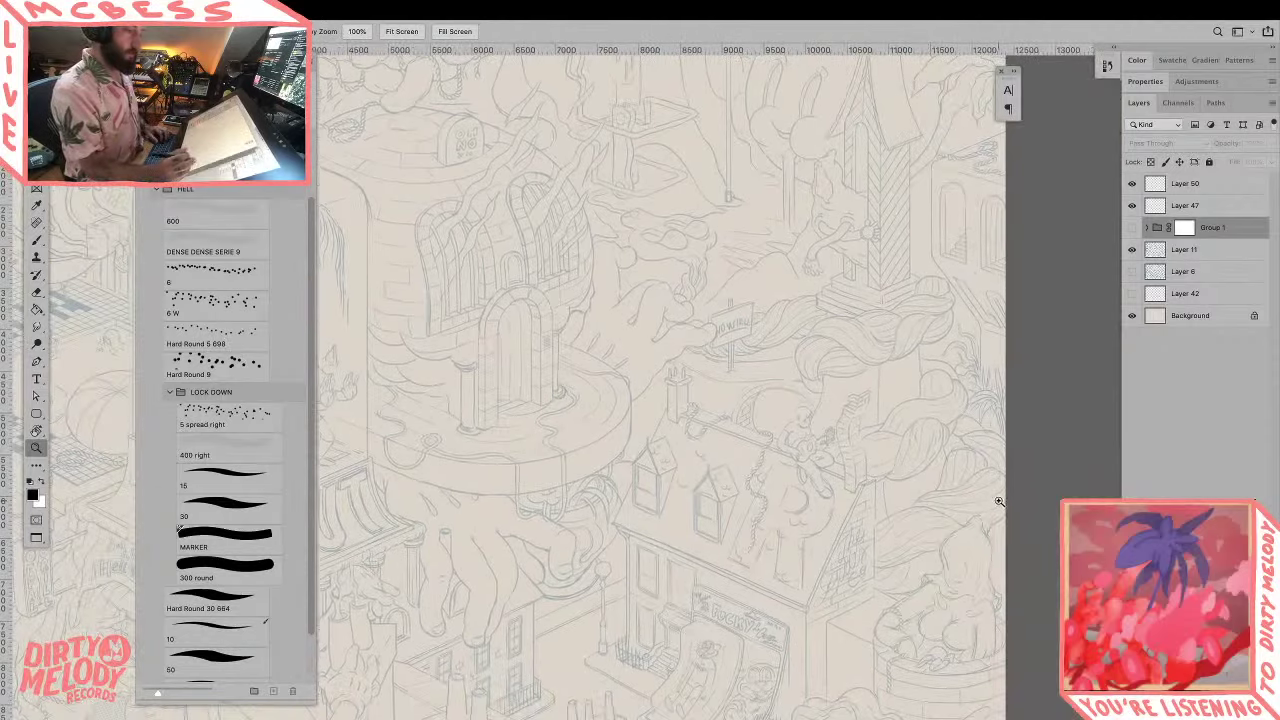
click(1132, 249)
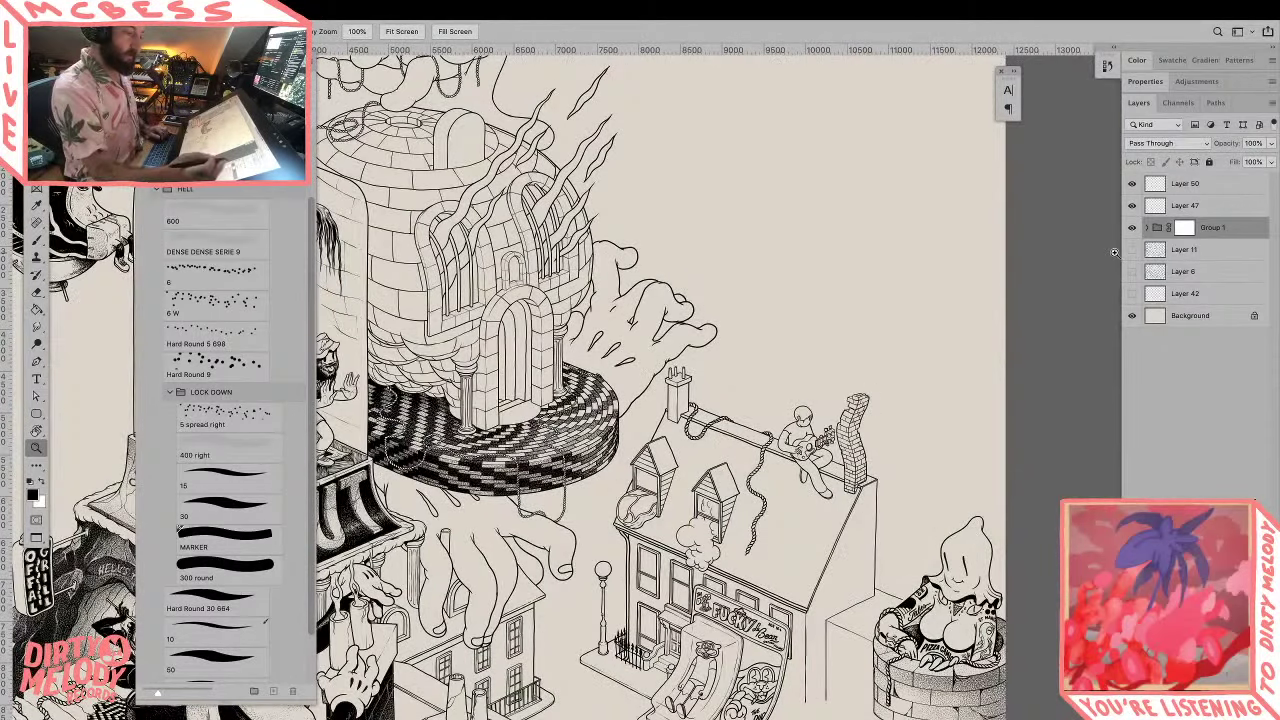
click(1132, 252)
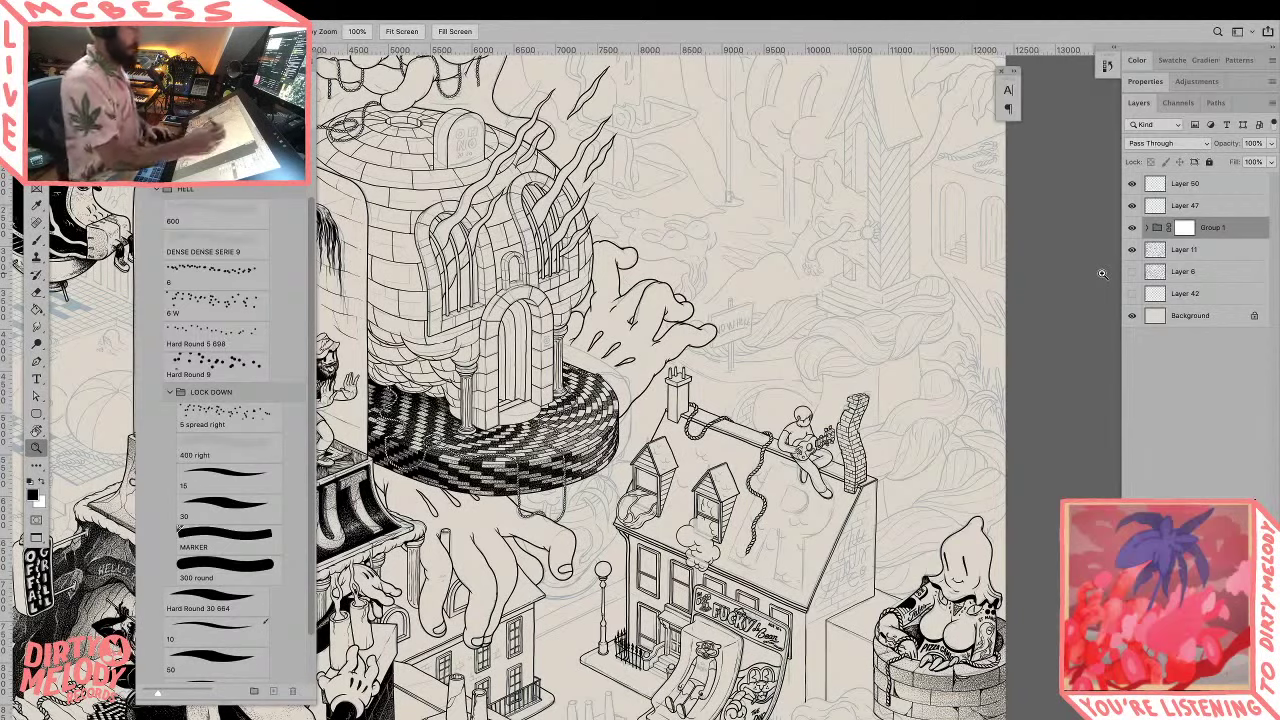
Step: Expand Group 1, check which layer holds the rooftop and chimney line art, and select Layer 58
click(918, 470)
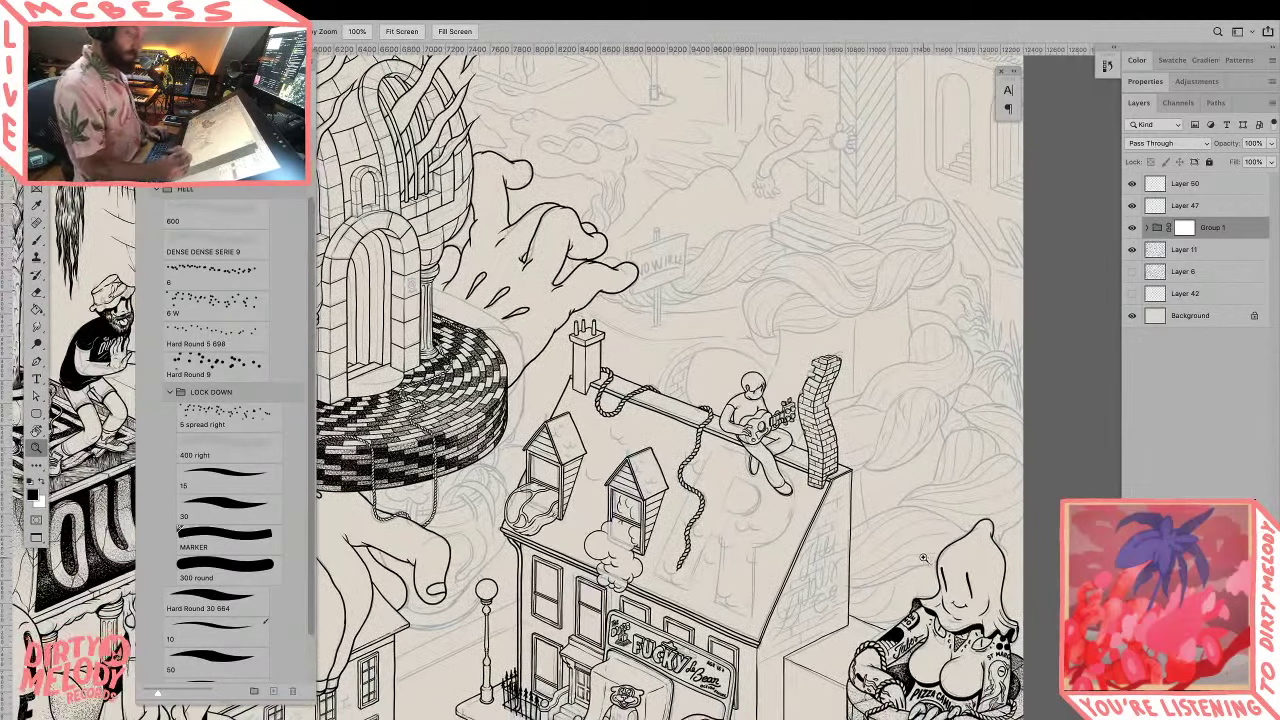
click(923, 558)
click(918, 556)
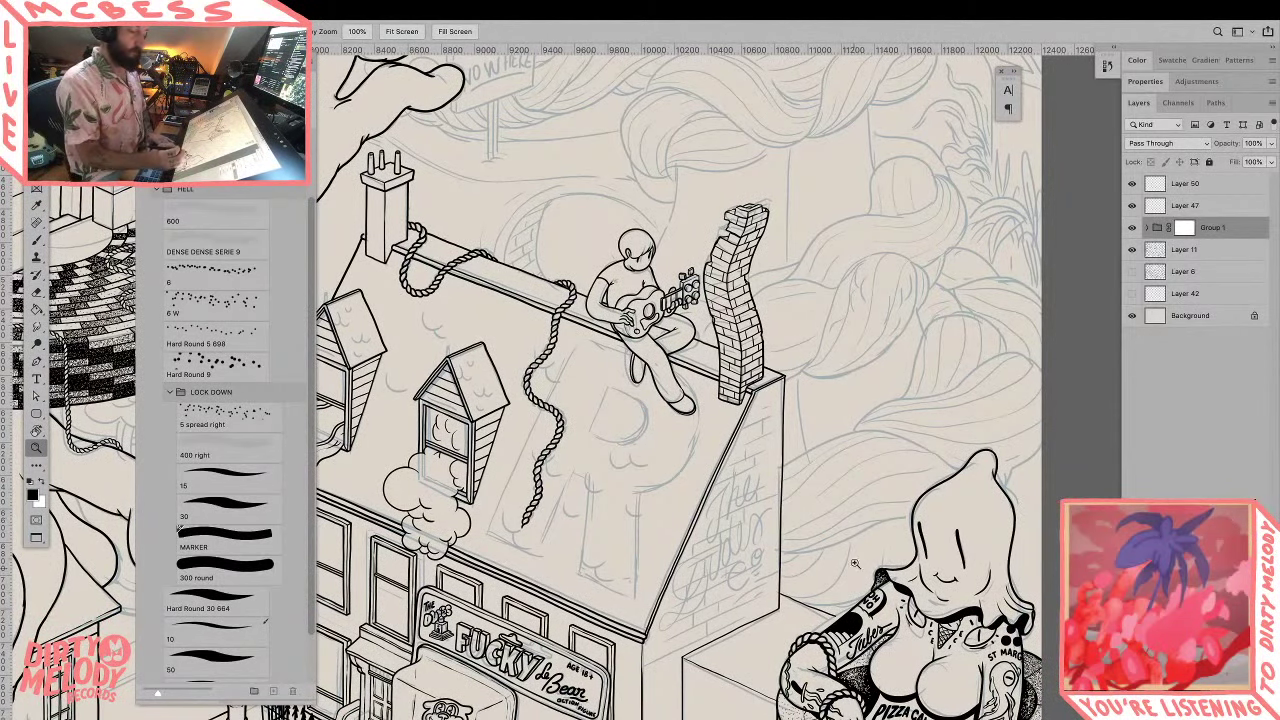
click(844, 534)
click(844, 534)
click(1147, 228)
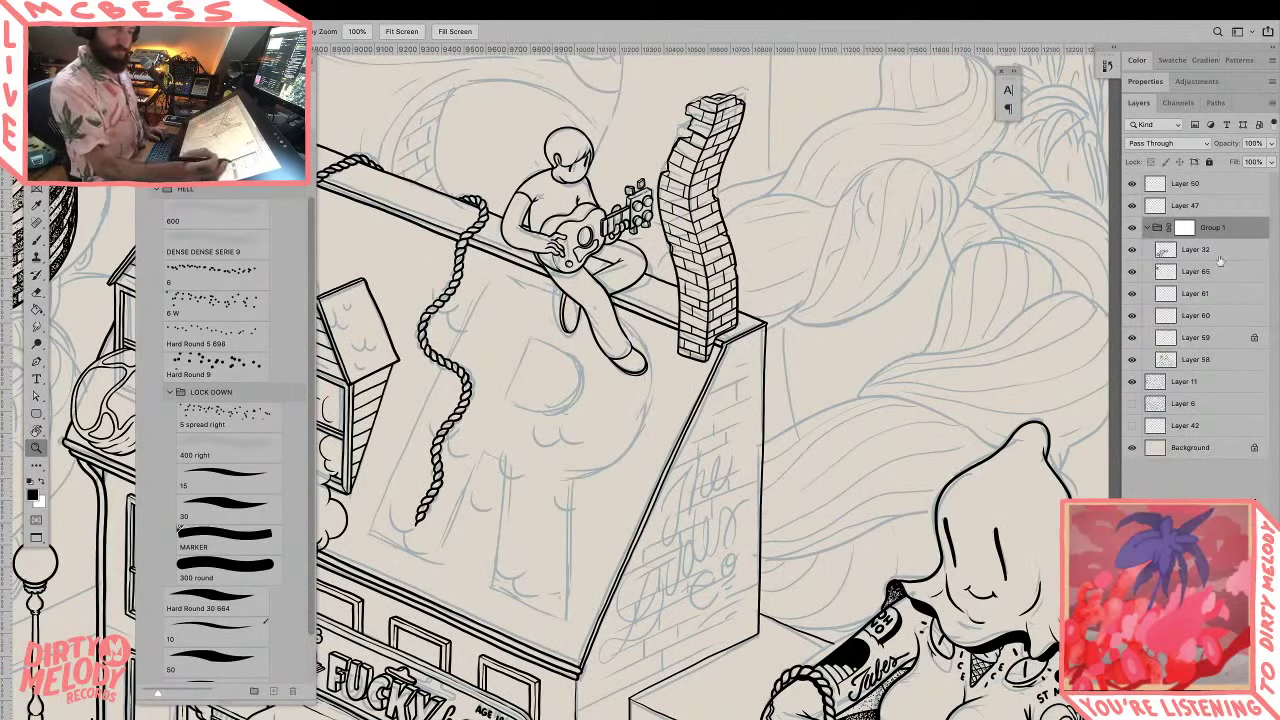
click(1163, 271)
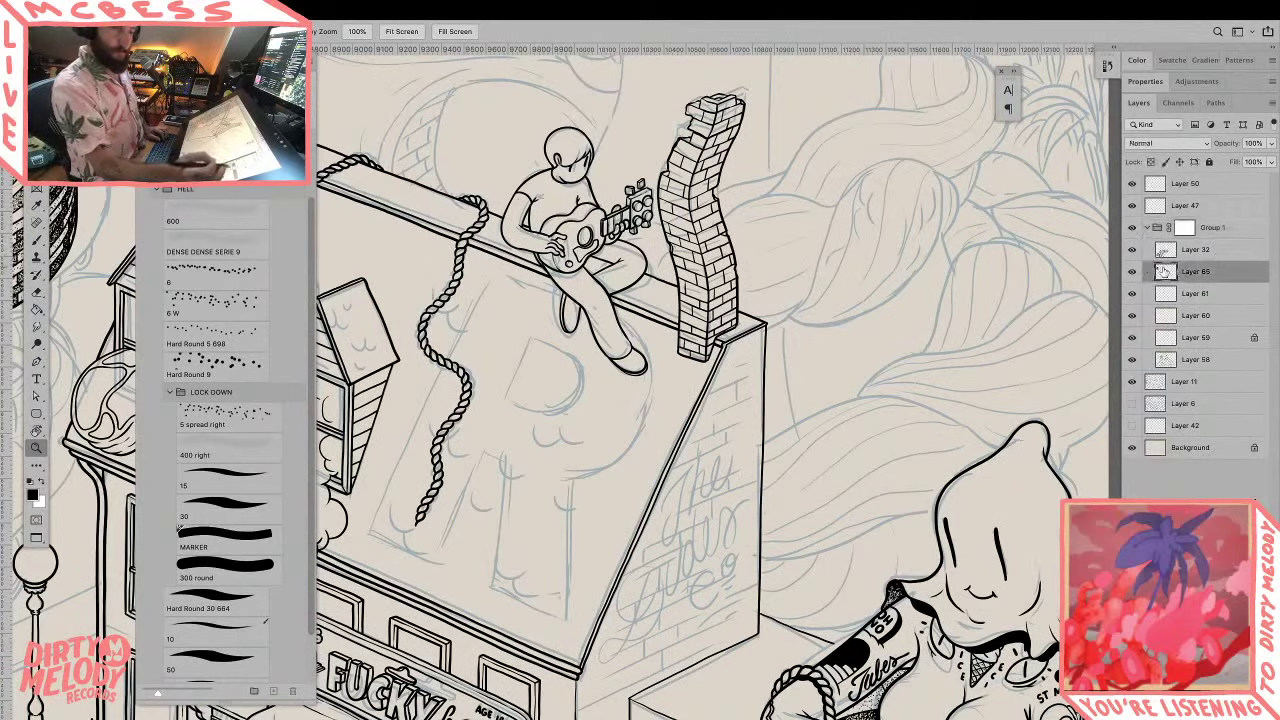
click(1133, 342)
click(1133, 363)
click(1133, 363)
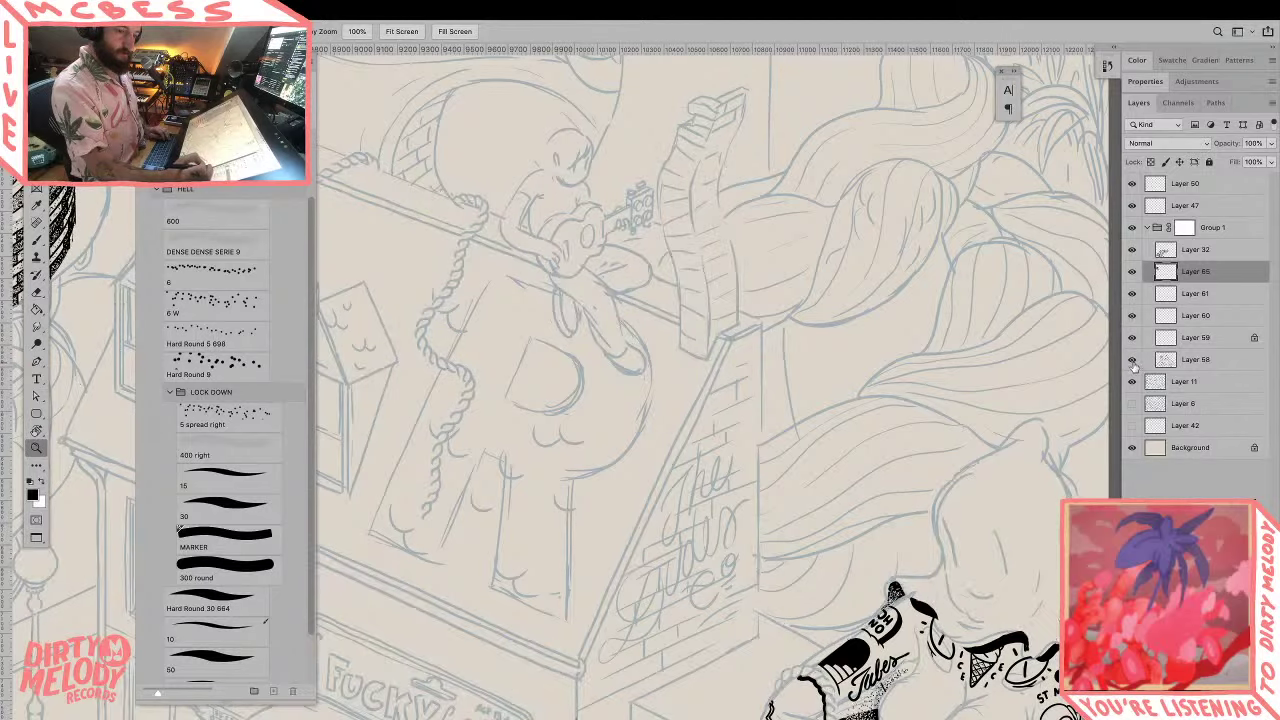
click(1180, 364)
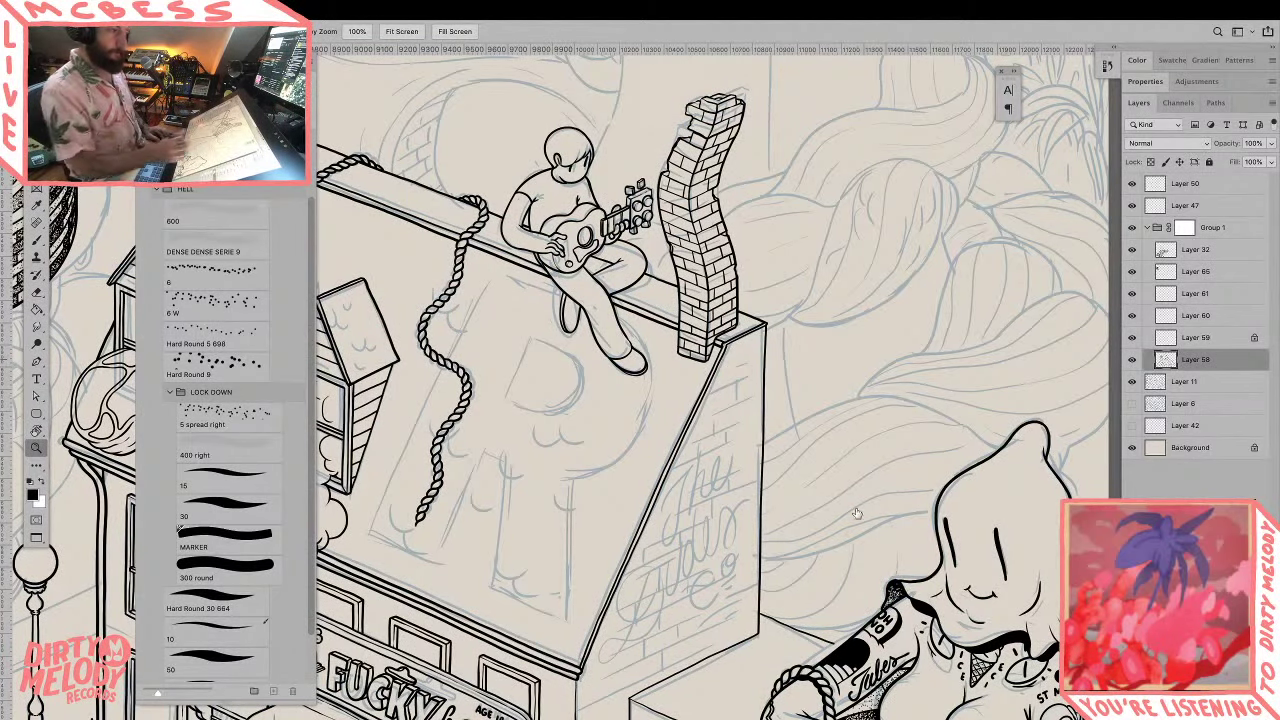
Step: Examine the sketched hair-like strands behind the brick chimney and the area around the inked hand beside the tower
drag(764, 316, 683, 499)
drag(887, 603, 928, 598)
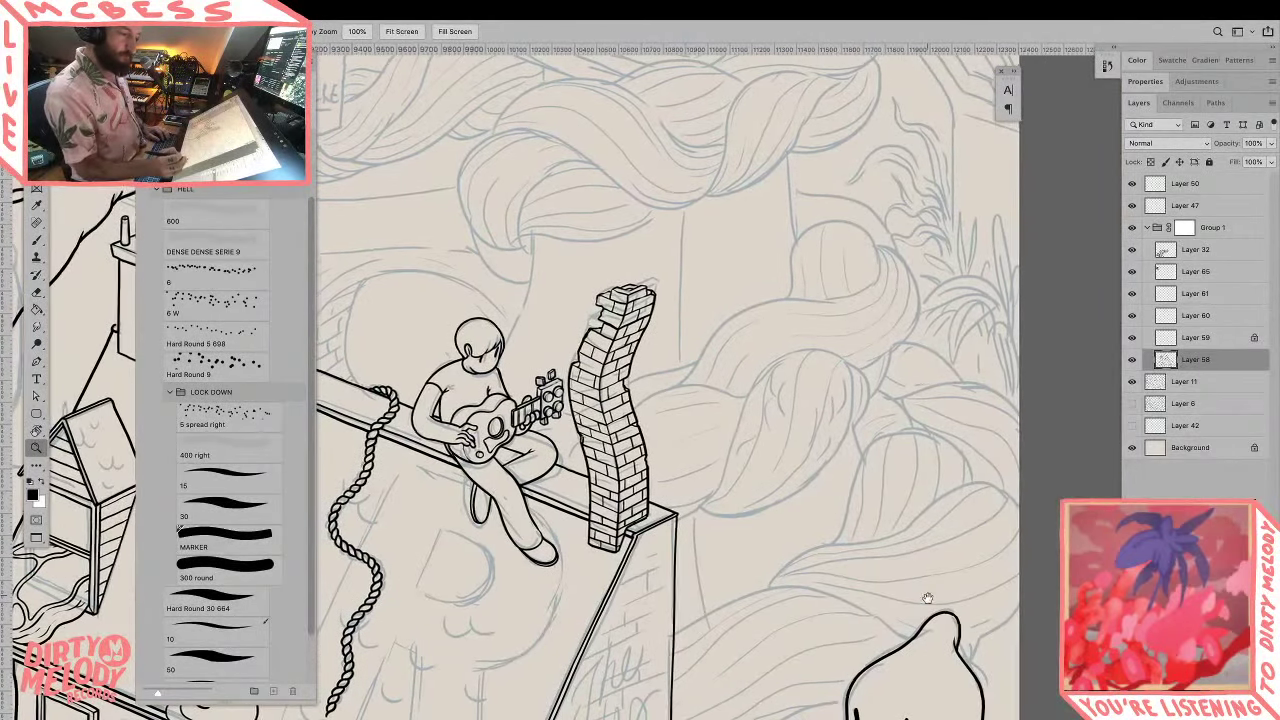
mouse_move(928, 508)
mouse_down()
mouse_move(911, 666)
mouse_move(931, 486)
mouse_up()
drag(889, 704, 911, 537)
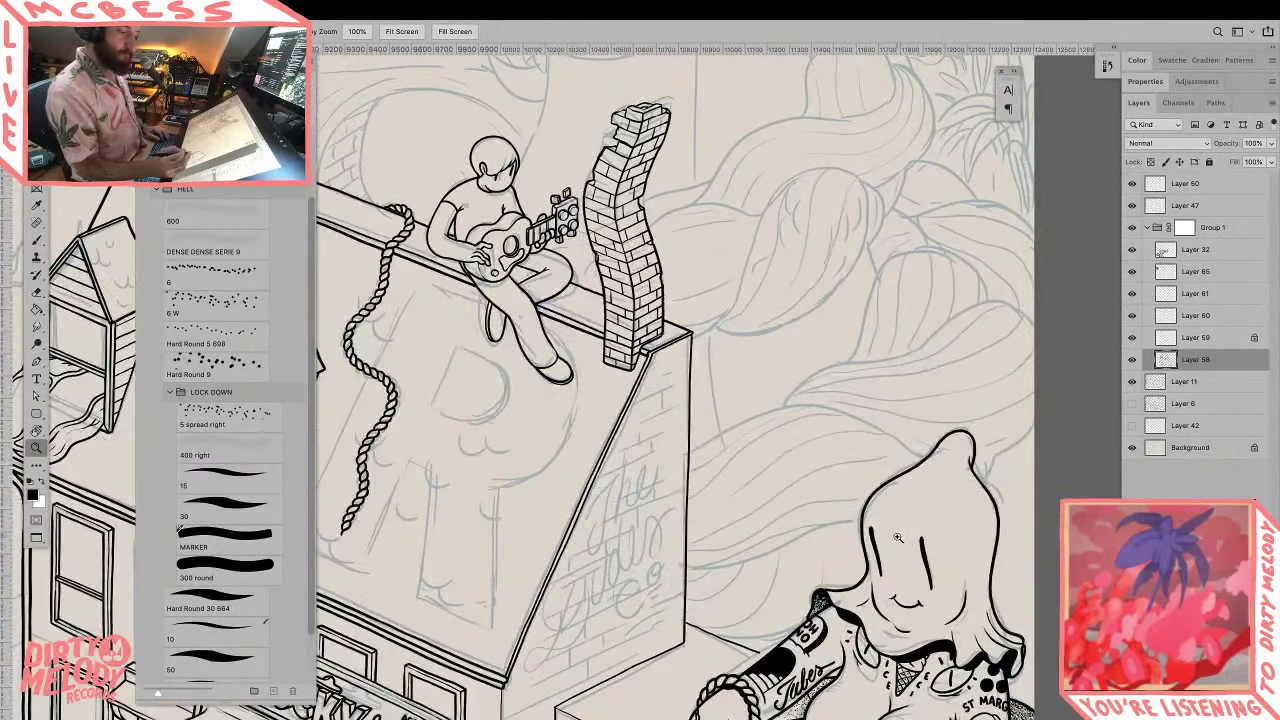
drag(640, 355, 947, 572)
drag(581, 285, 859, 562)
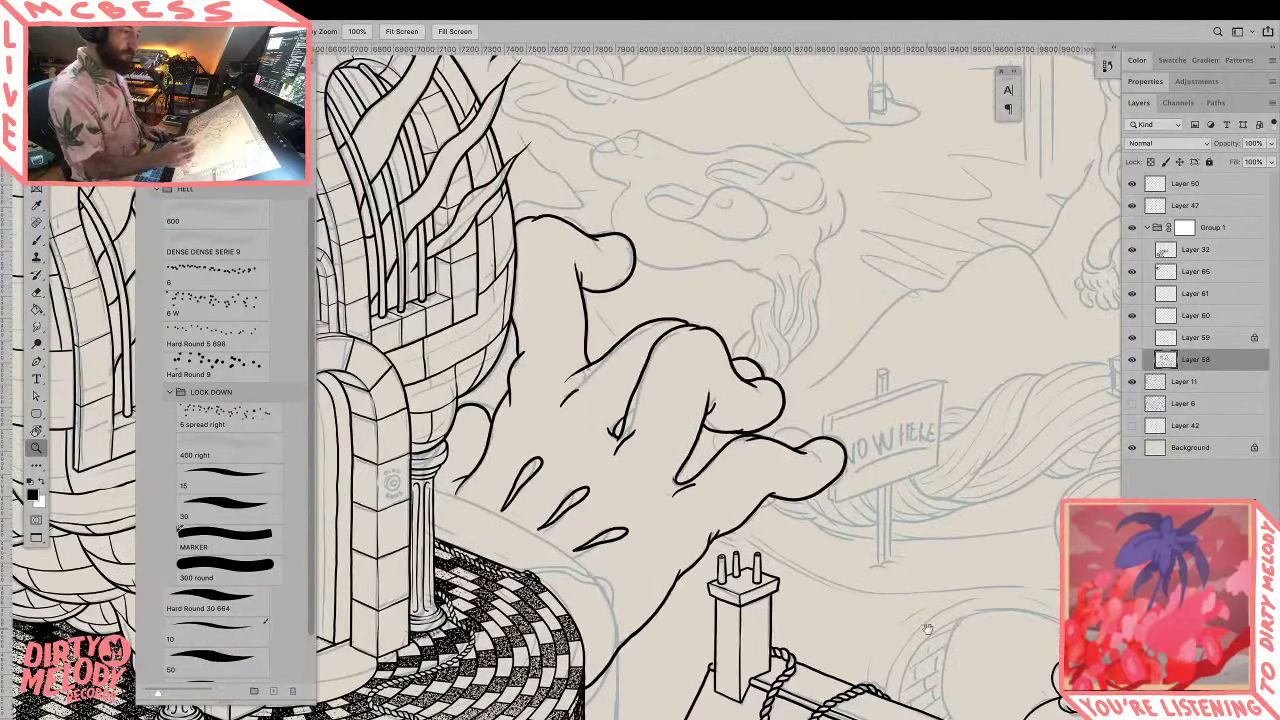
drag(928, 628, 503, 427)
drag(904, 615, 943, 443)
Step: Add a new layer directly above Layer 58 in Group 1 and choose the "15" brush for inking
key(ctrl+shift+n)
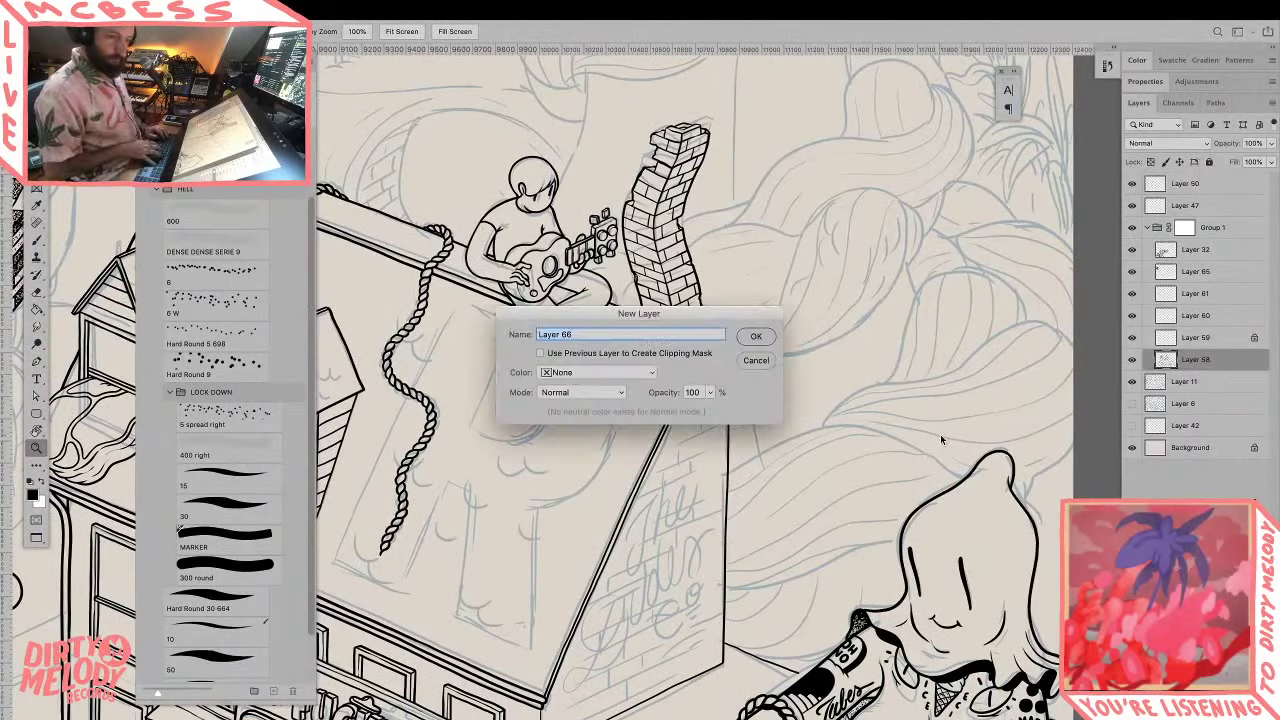
key(Return)
key(b)
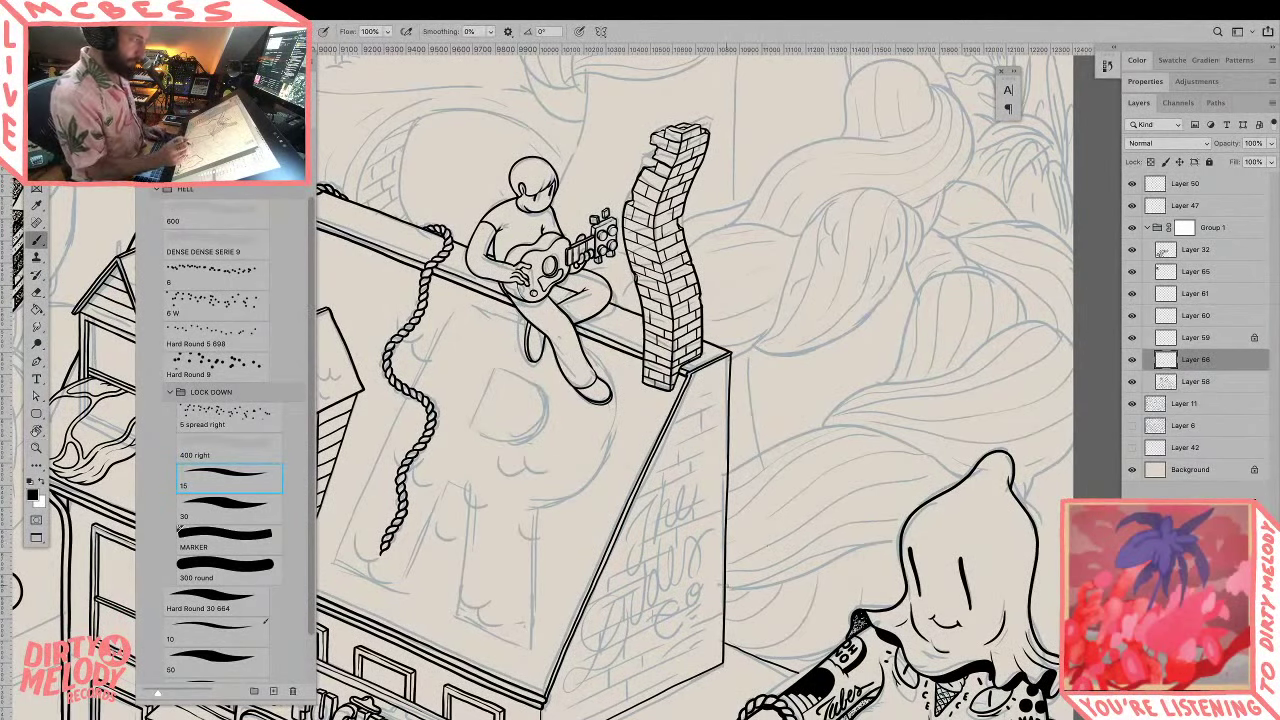
super+click(741, 583)
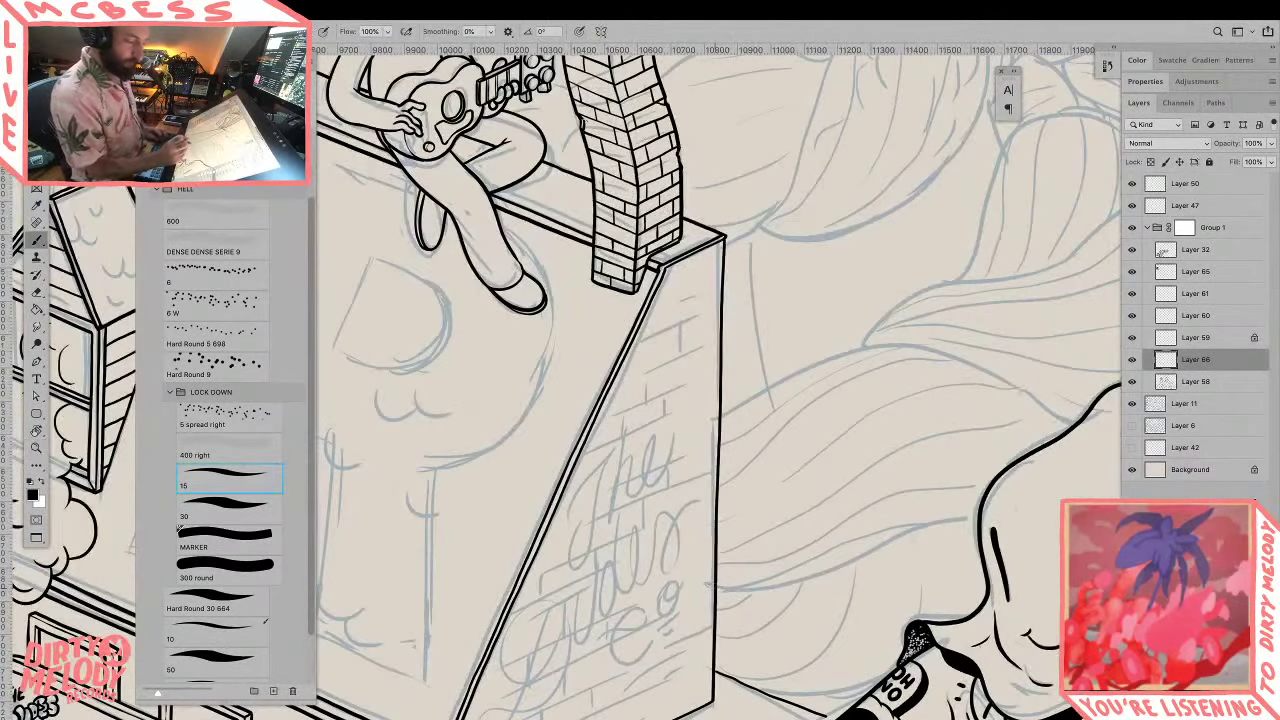
Step: Ink the outer contours of the large wavy strands between the brick gable wall, the hooded figure and the canvas edge
mouse_move(702, 582)
mouse_down()
mouse_move(782, 592)
mouse_move(890, 543)
mouse_move(1012, 521)
mouse_up()
mouse_move(692, 418)
mouse_down()
mouse_move(850, 359)
mouse_move(1118, 445)
mouse_up()
drag(969, 341, 757, 466)
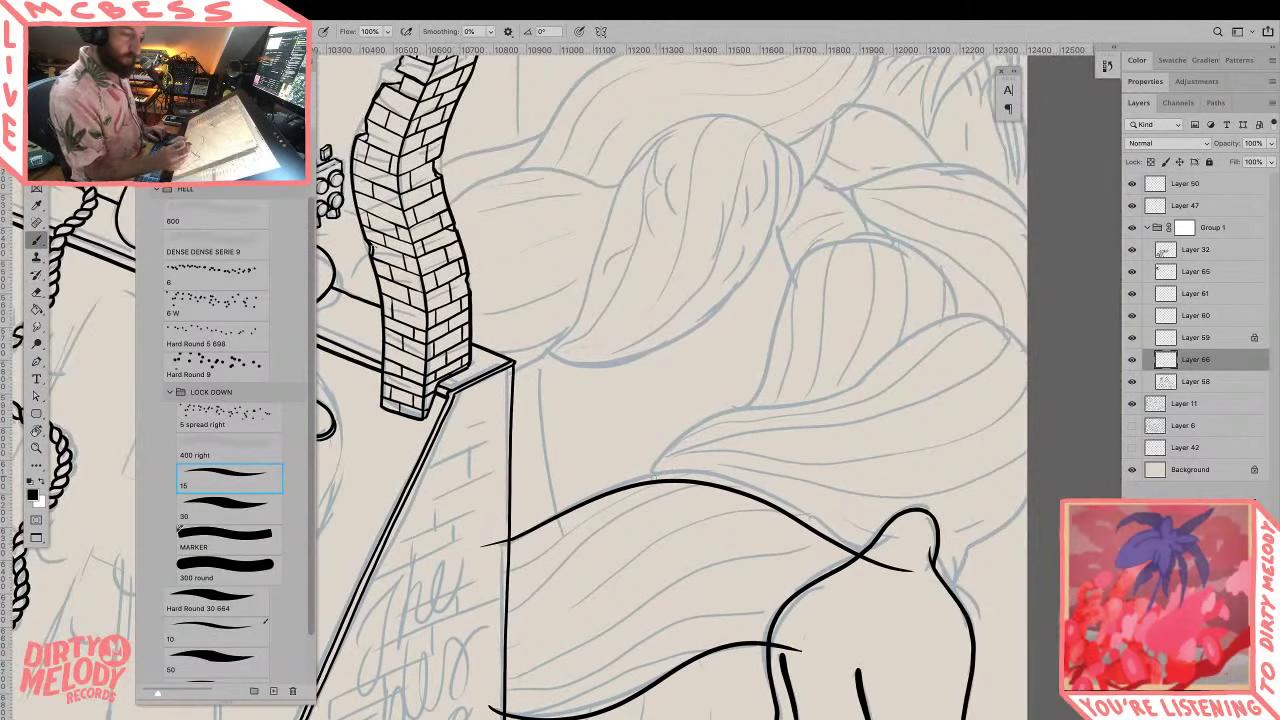
mouse_move(652, 478)
mouse_down()
mouse_move(692, 431)
mouse_move(807, 396)
mouse_move(949, 323)
mouse_move(1025, 328)
mouse_up()
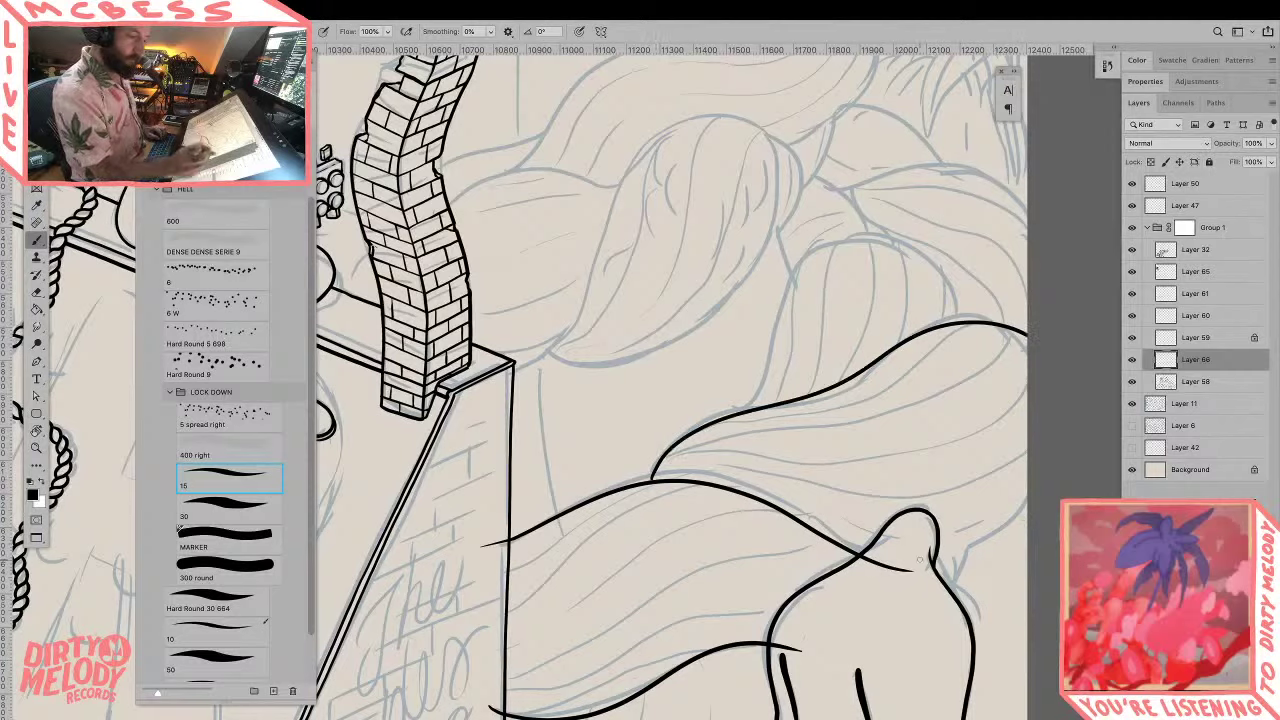
drag(916, 564, 1027, 505)
mouse_move(752, 403)
mouse_down()
mouse_move(934, 262)
mouse_move(955, 305)
mouse_up()
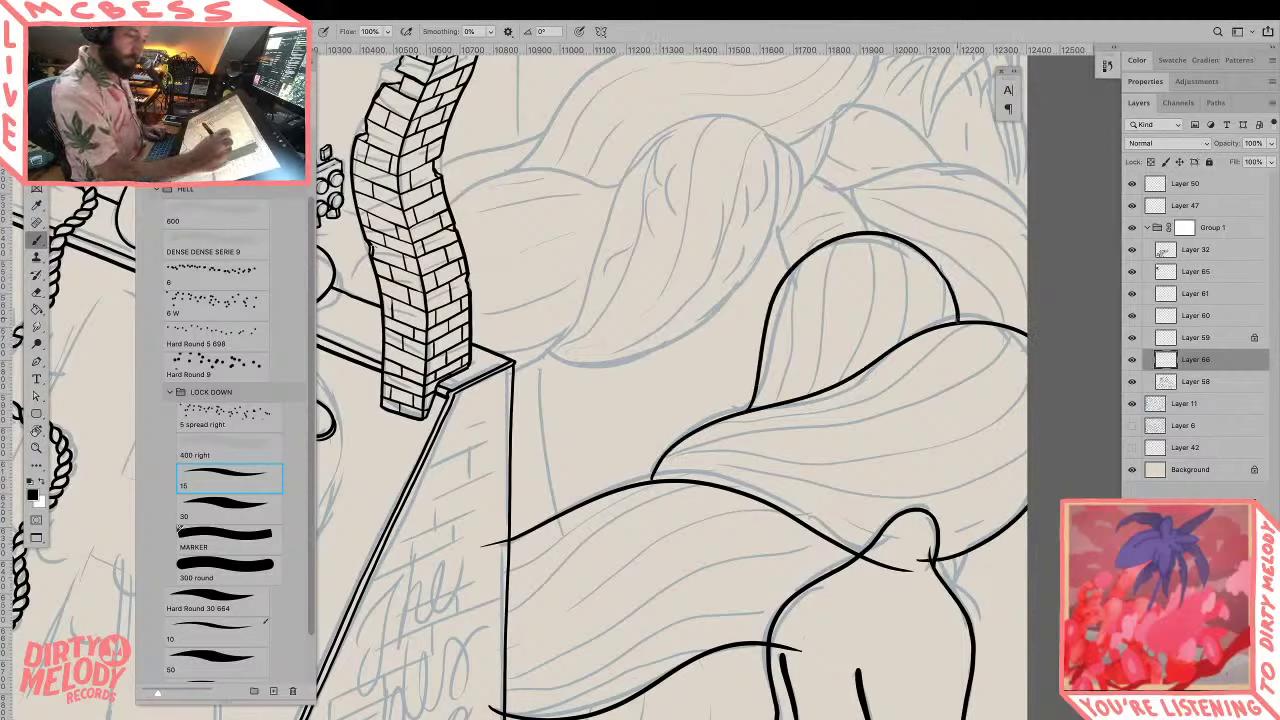
Step: Ink two short contour strokes of the strand behind the rounded bulge, following the Layer 11 sketch
scroll(1004, 463, up, 5)
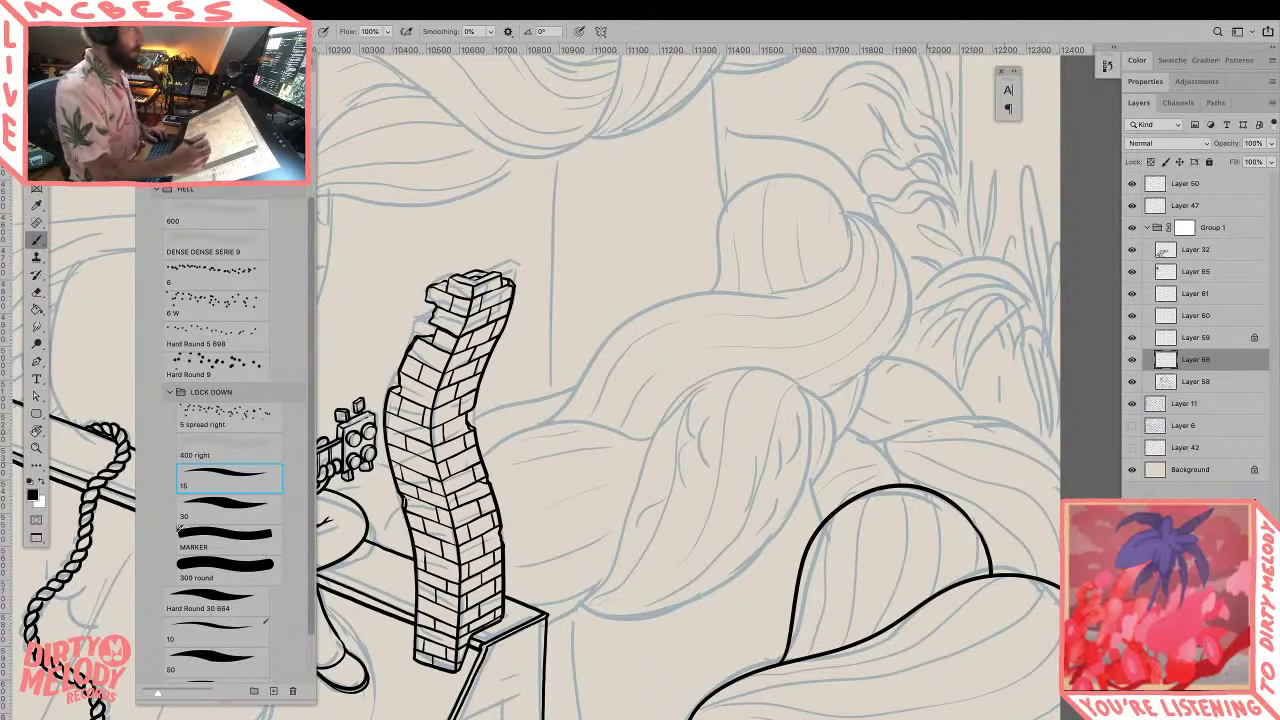
drag(930, 433, 870, 352)
drag(717, 377, 722, 422)
drag(754, 322, 809, 374)
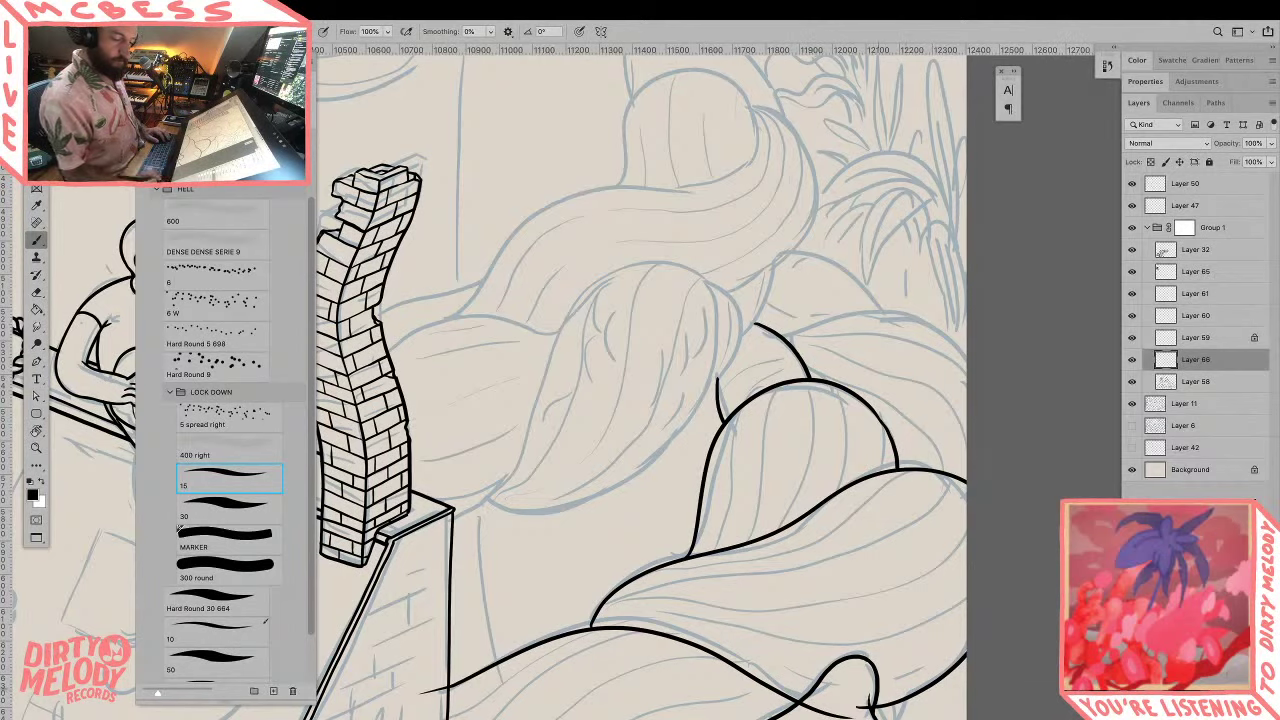
mouse_move(876, 696)
click(1165, 698)
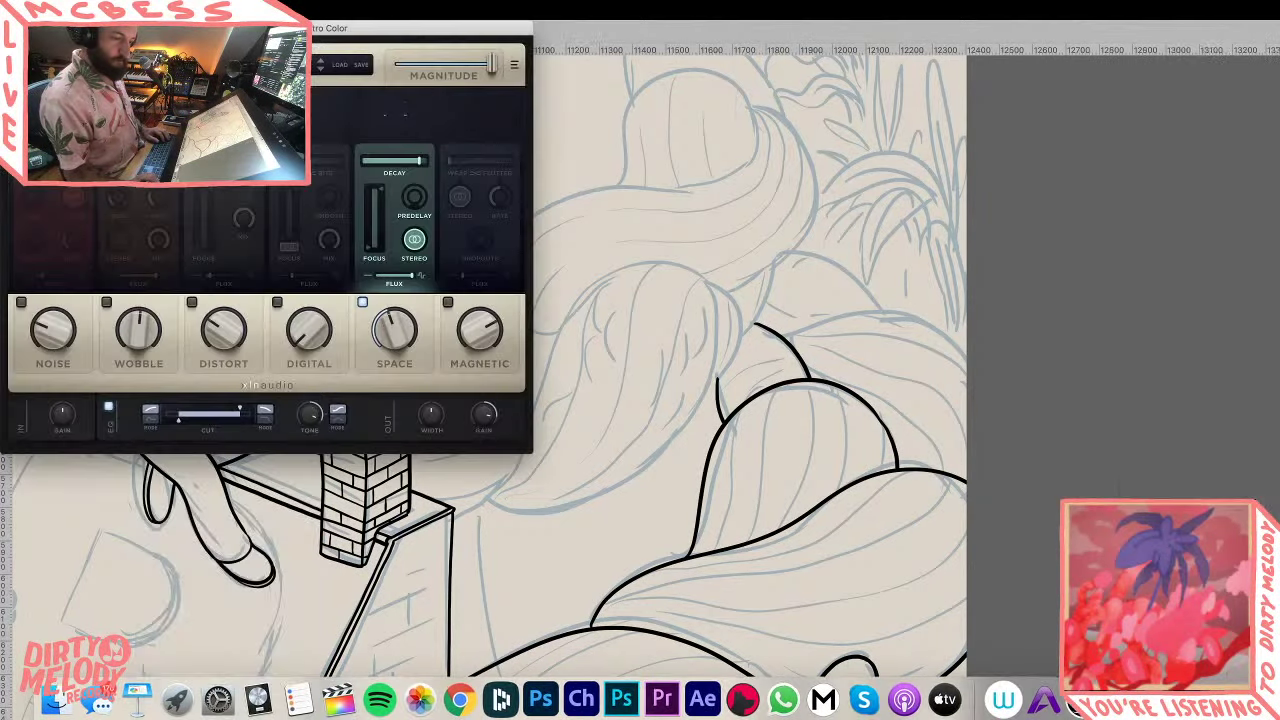
drag(500, 34, 802, 246)
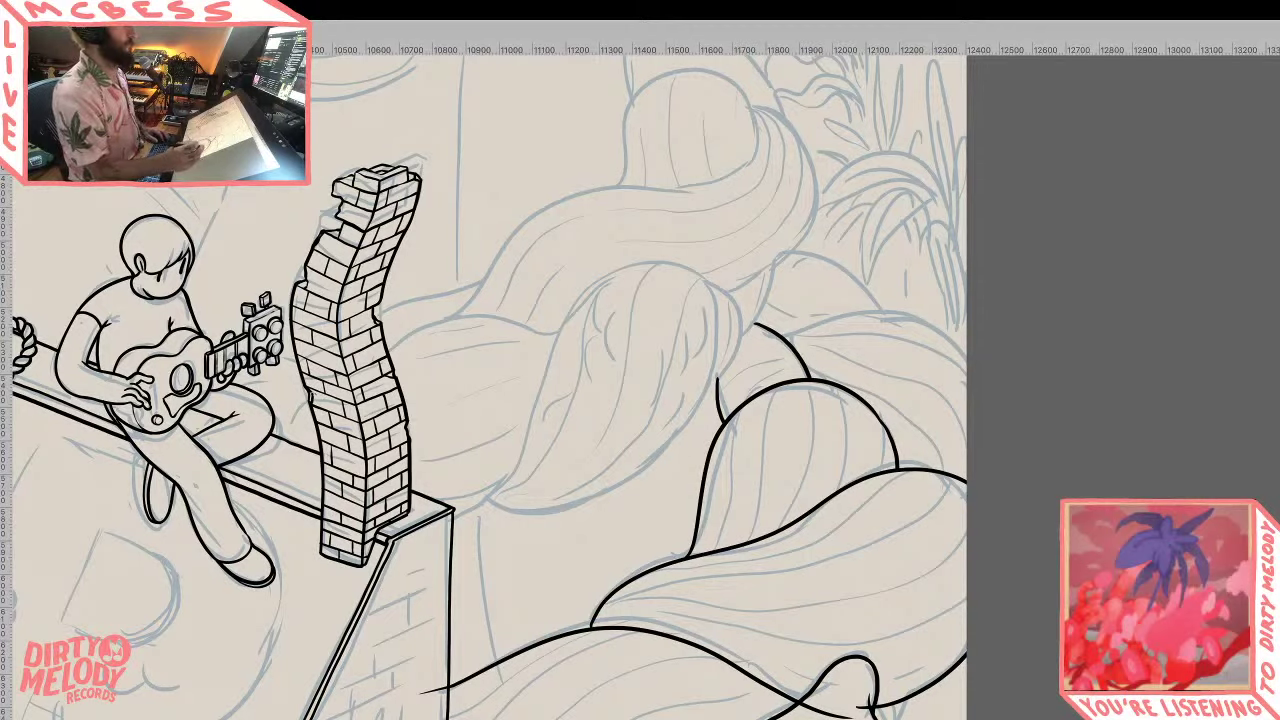
key(Tab)
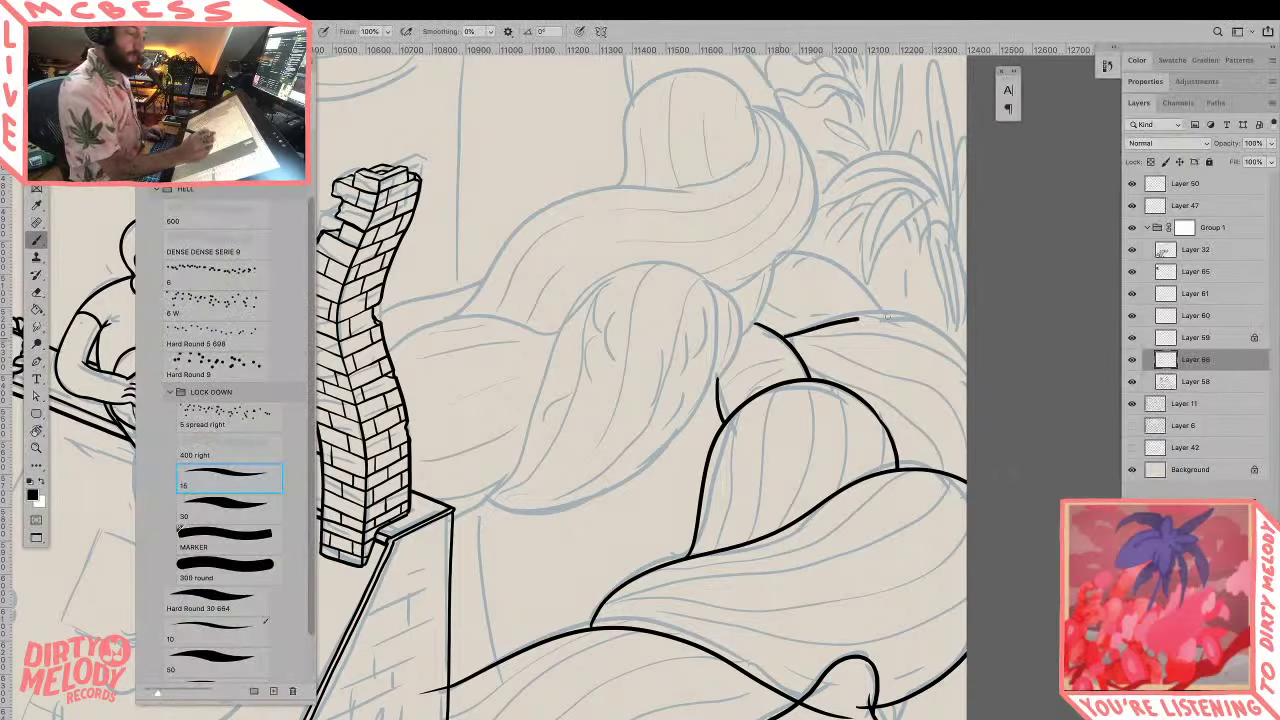
Step: Ink the curved top contours of the rear strands beside the sketched plants at the canvas edge
drag(780, 334, 966, 352)
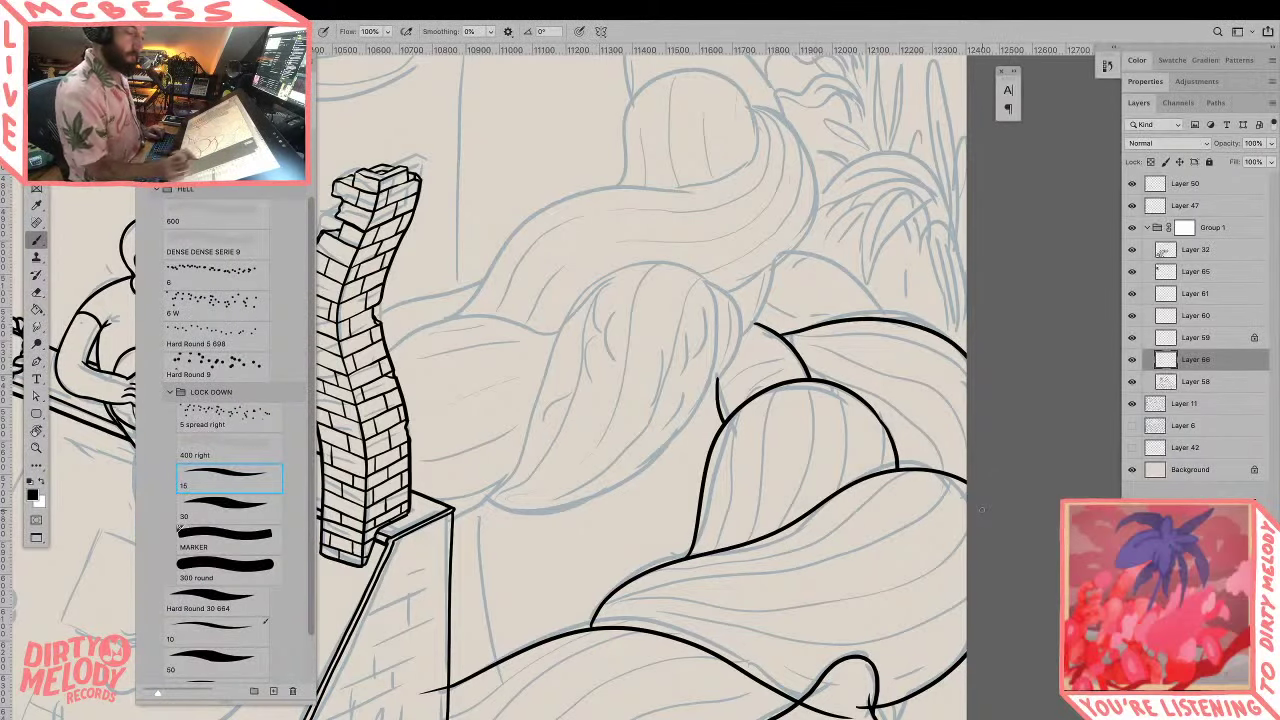
mouse_move(784, 257)
mouse_down()
mouse_move(872, 280)
mouse_move(977, 391)
mouse_move(993, 388)
mouse_up()
Step: Erase the strand line ends that run over the hooded figure's head, at the hood tip and beside the face
drag(950, 584, 936, 267)
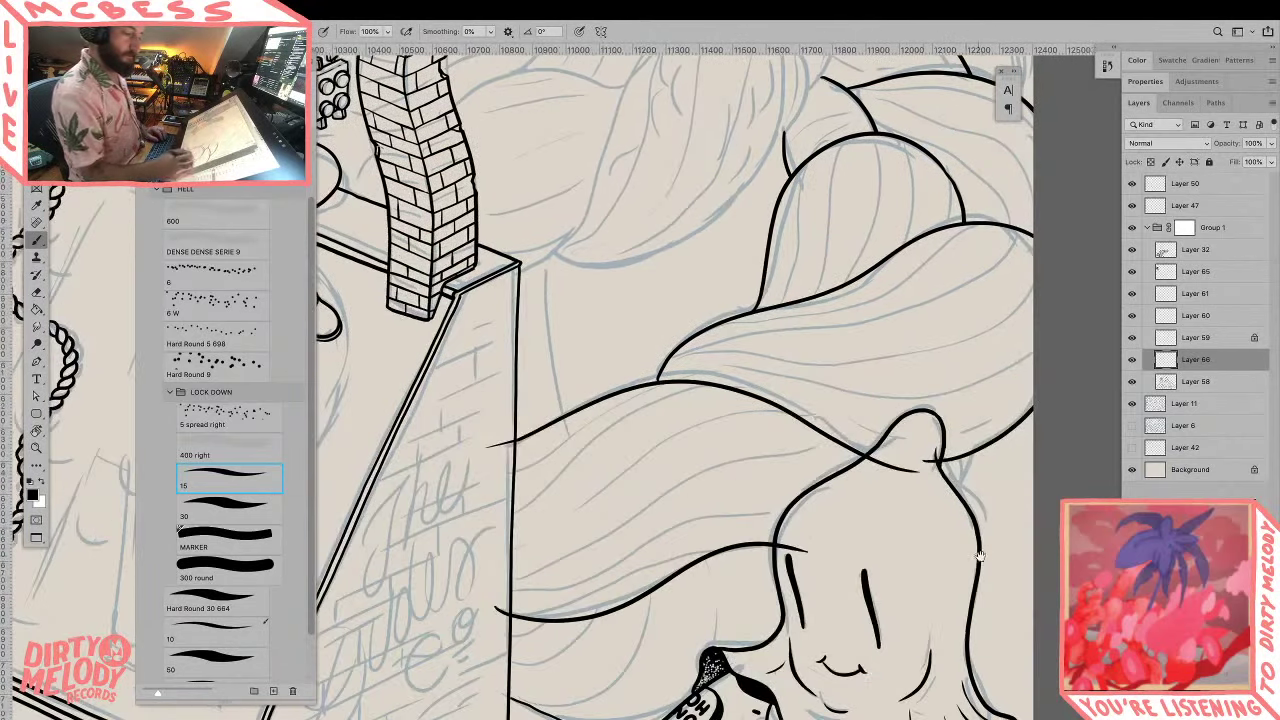
drag(945, 554, 935, 508)
key(e)
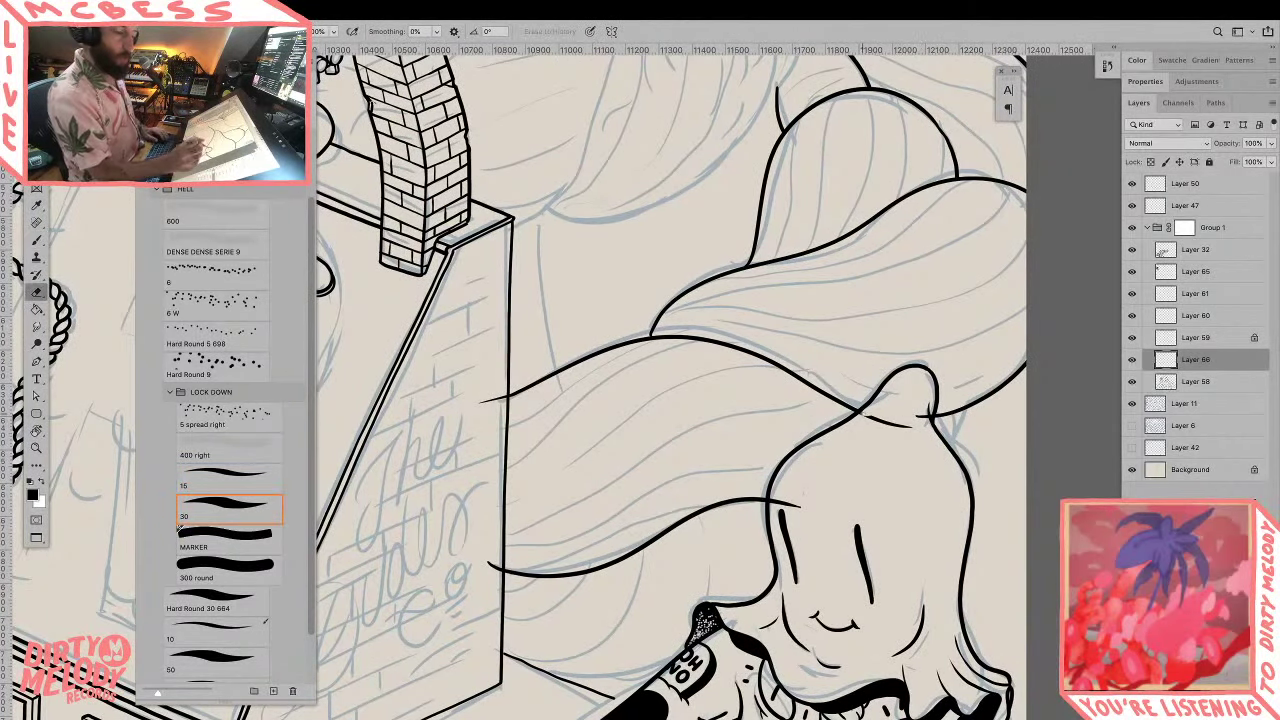
drag(866, 418, 902, 426)
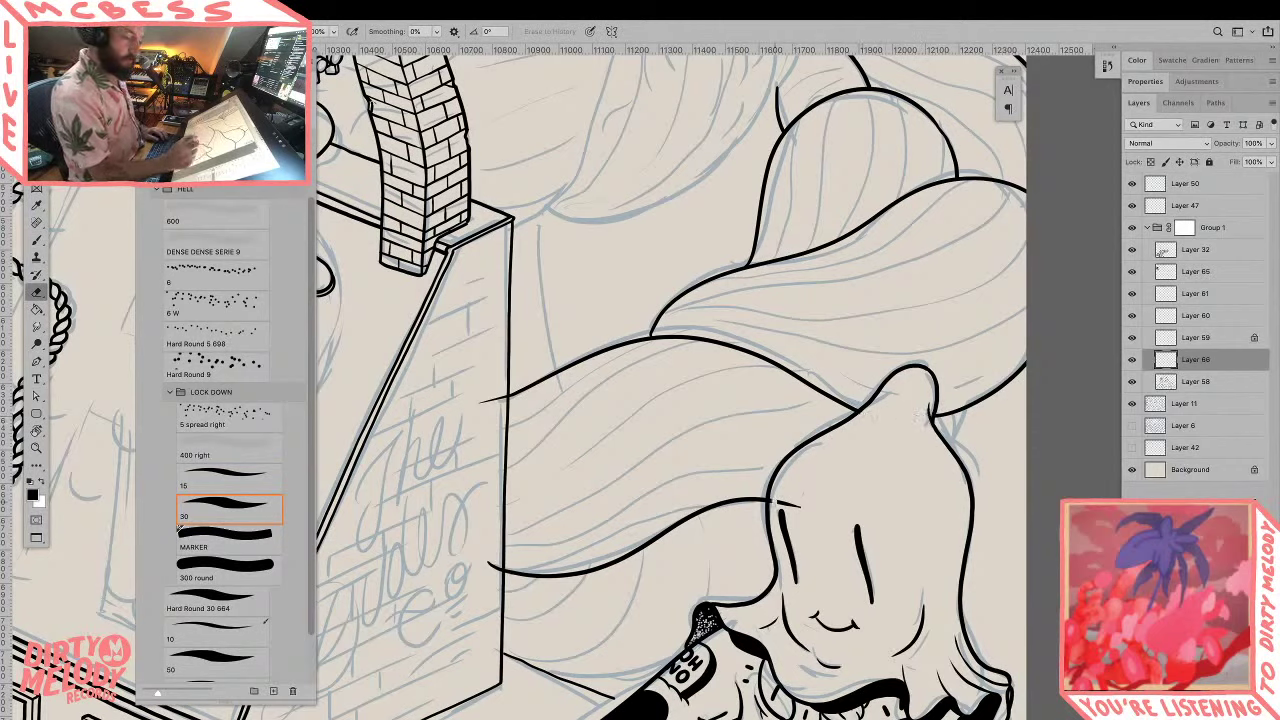
drag(778, 502, 798, 507)
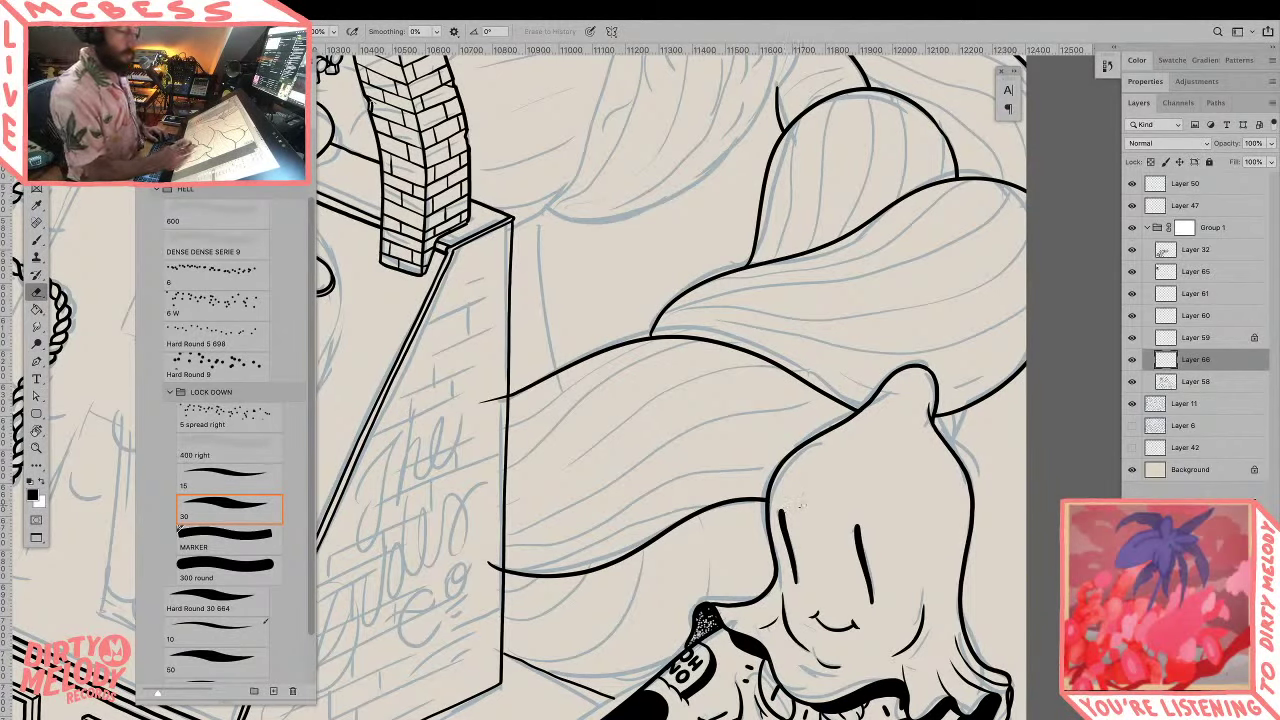
Step: Ink a short strand contour beside the hood tip, on the side facing the canvas edge
mouse_move(958, 472)
mouse_down()
mouse_move(996, 386)
mouse_move(936, 422)
mouse_up()
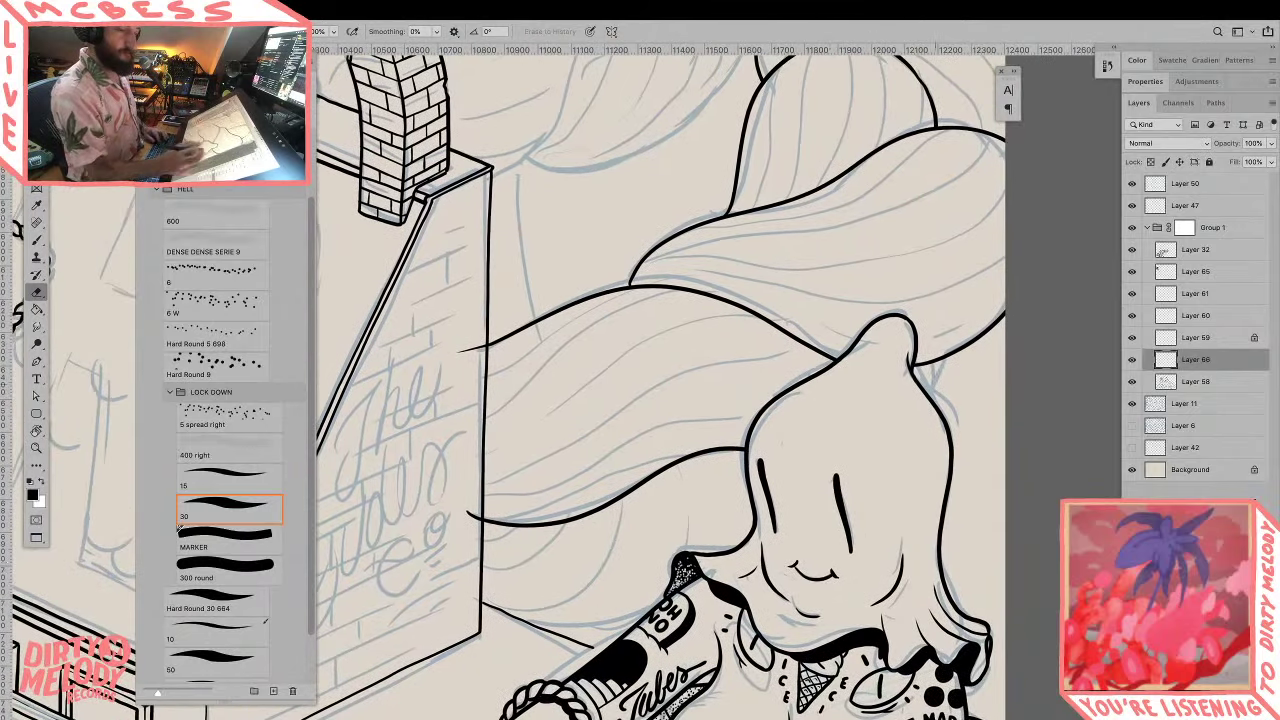
key(b)
drag(946, 357, 934, 399)
Step: Erase the strand line ends that overshoot the edge of the brick gable wall
drag(868, 523, 1018, 461)
drag(710, 573, 768, 575)
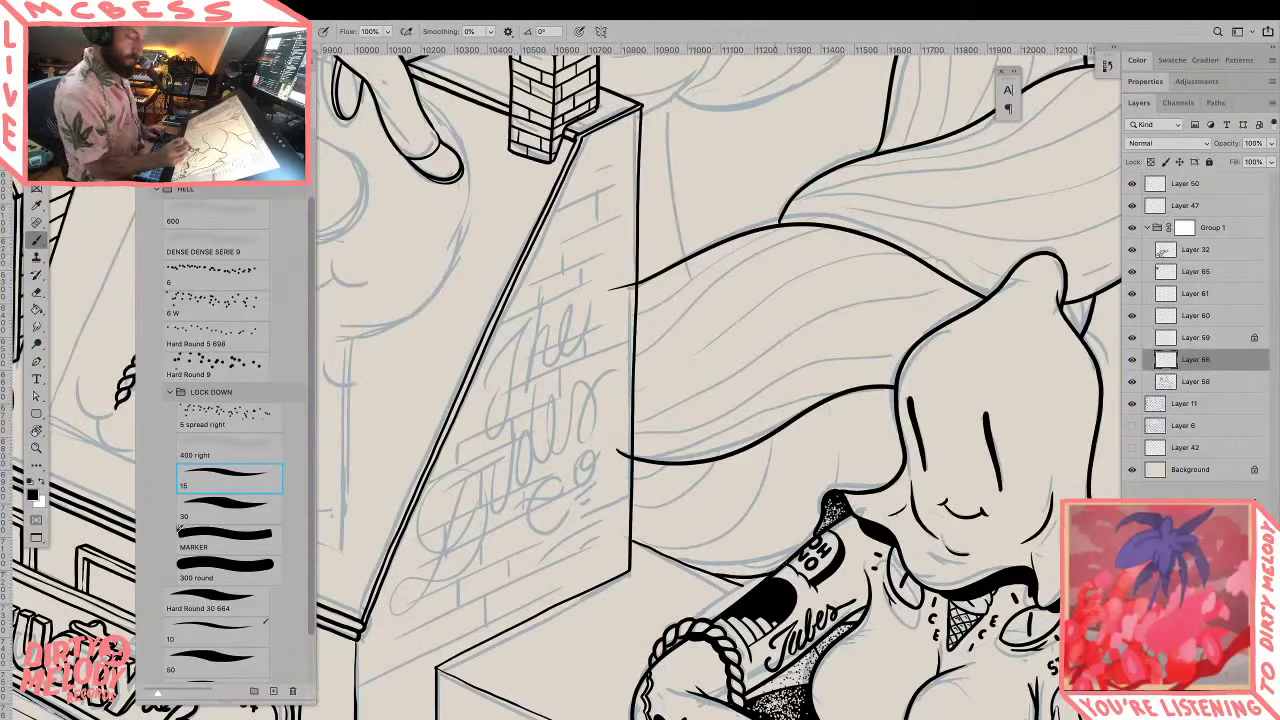
drag(619, 454, 657, 480)
key(e)
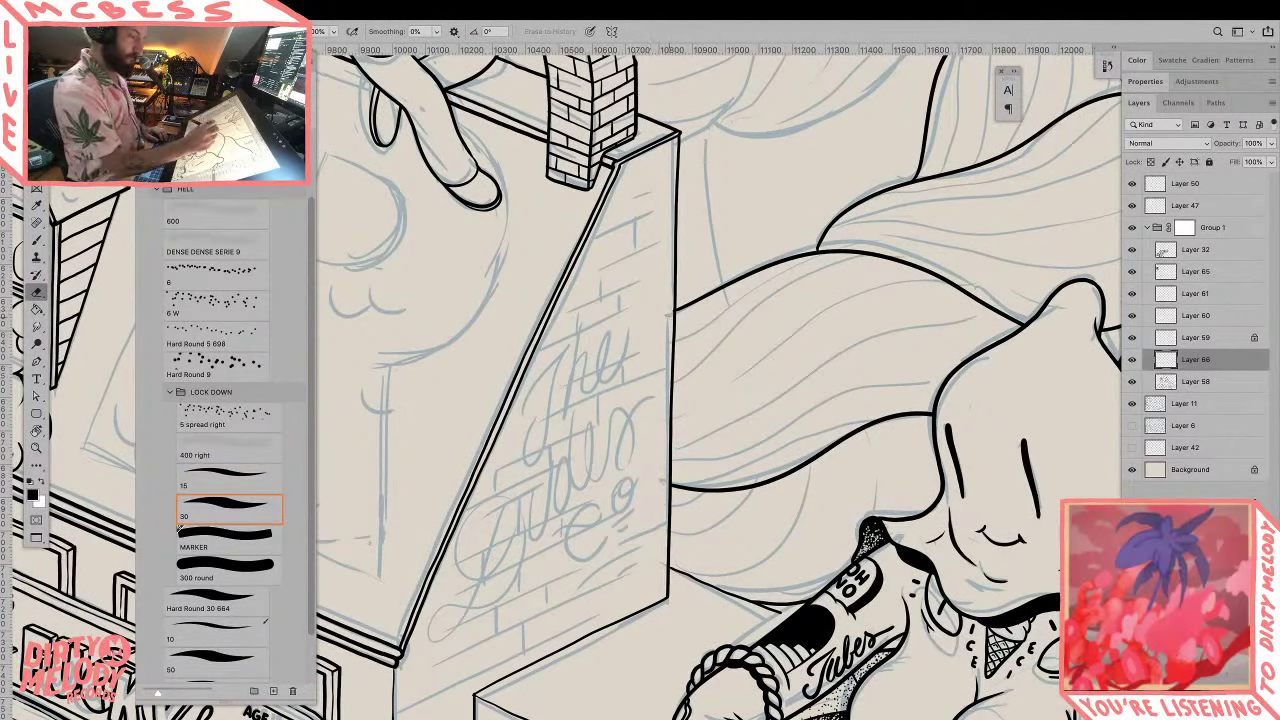
Step: Ink the end contour and the top contour of the strand that passes behind the crooked brick chimney
drag(1063, 222, 857, 684)
drag(842, 611, 966, 557)
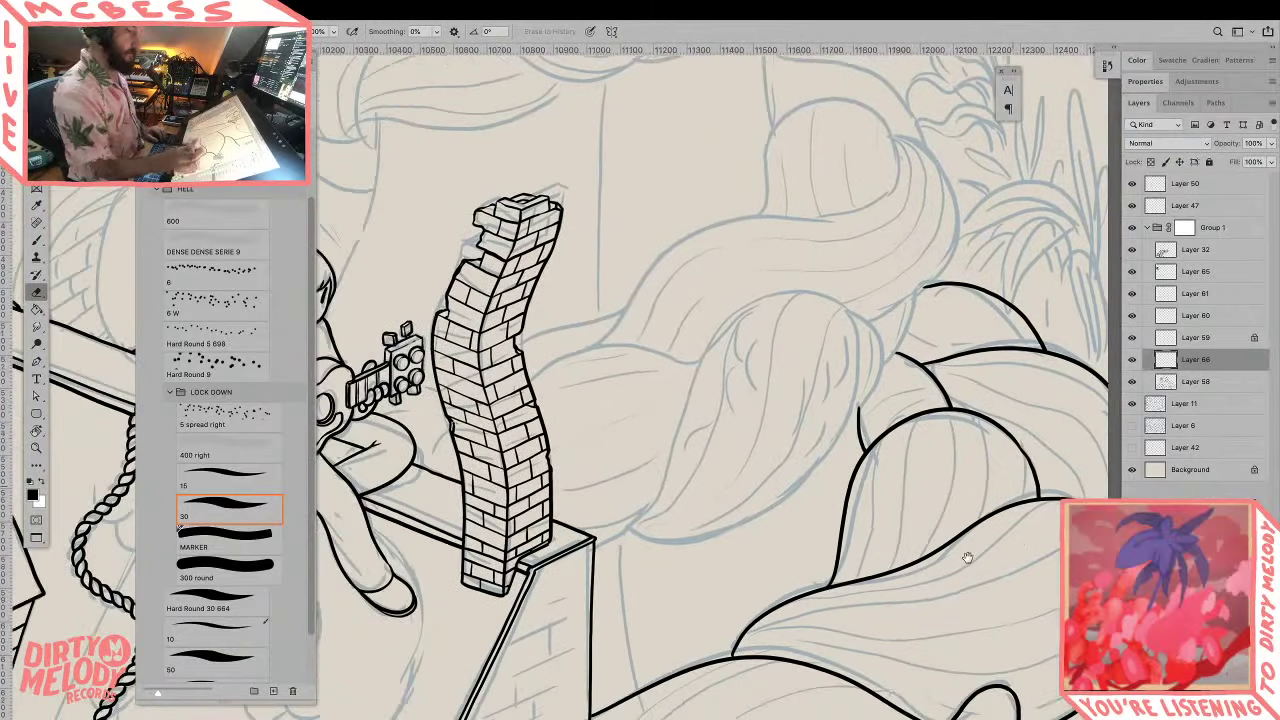
key(b)
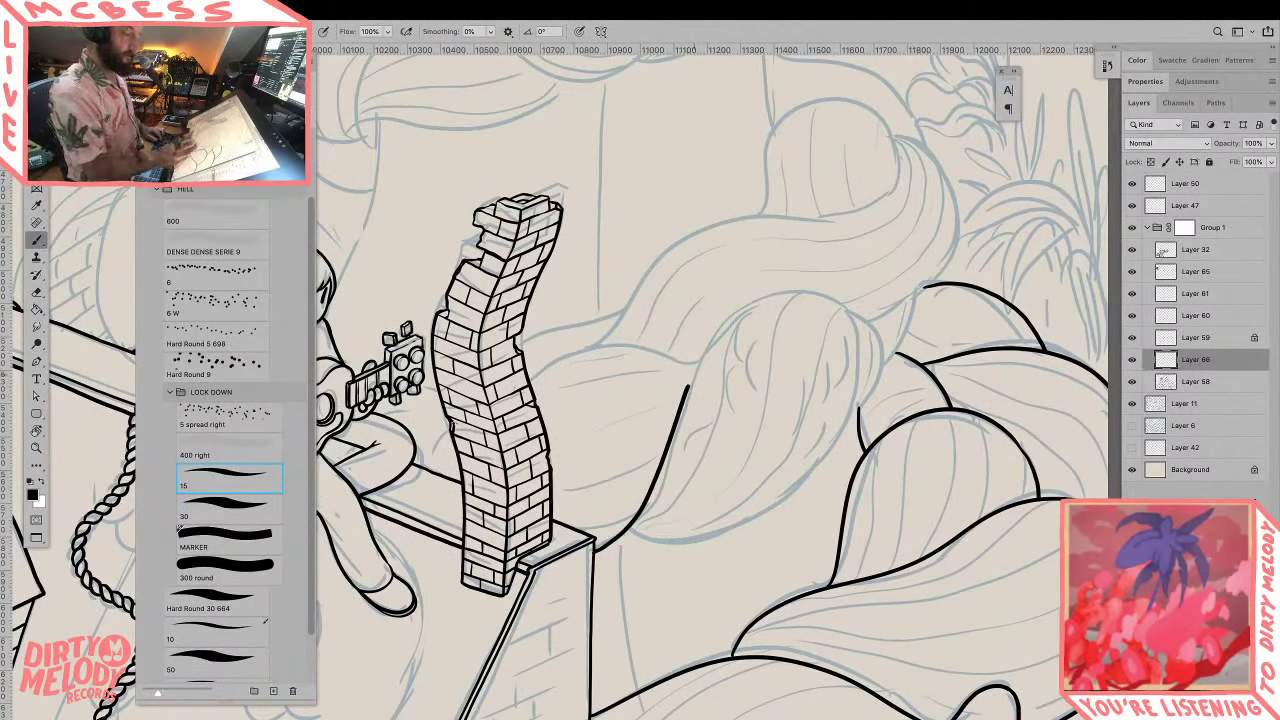
drag(625, 441, 810, 471)
mouse_move(612, 497)
mouse_down()
mouse_move(671, 416)
mouse_move(897, 392)
mouse_up()
Step: Erase the strand line crossing the brick chimney and tidy the pointed tip where its two contours meet
key(e)
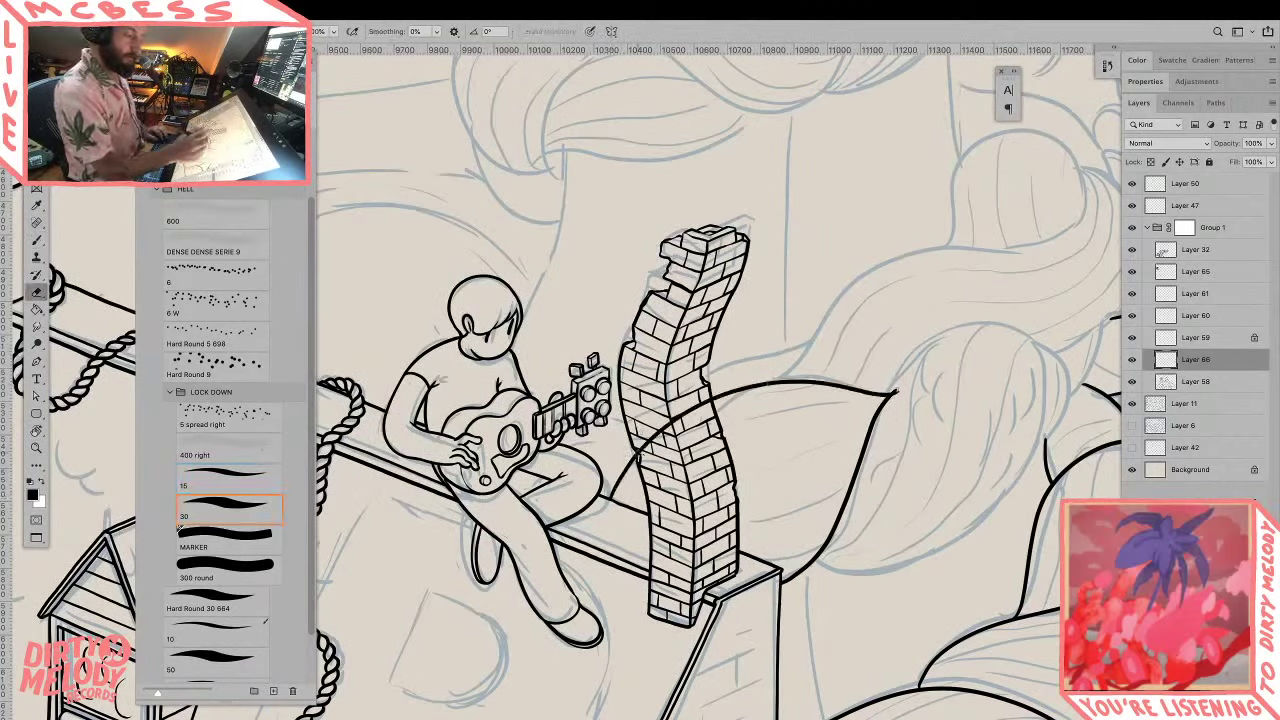
drag(636, 452, 708, 402)
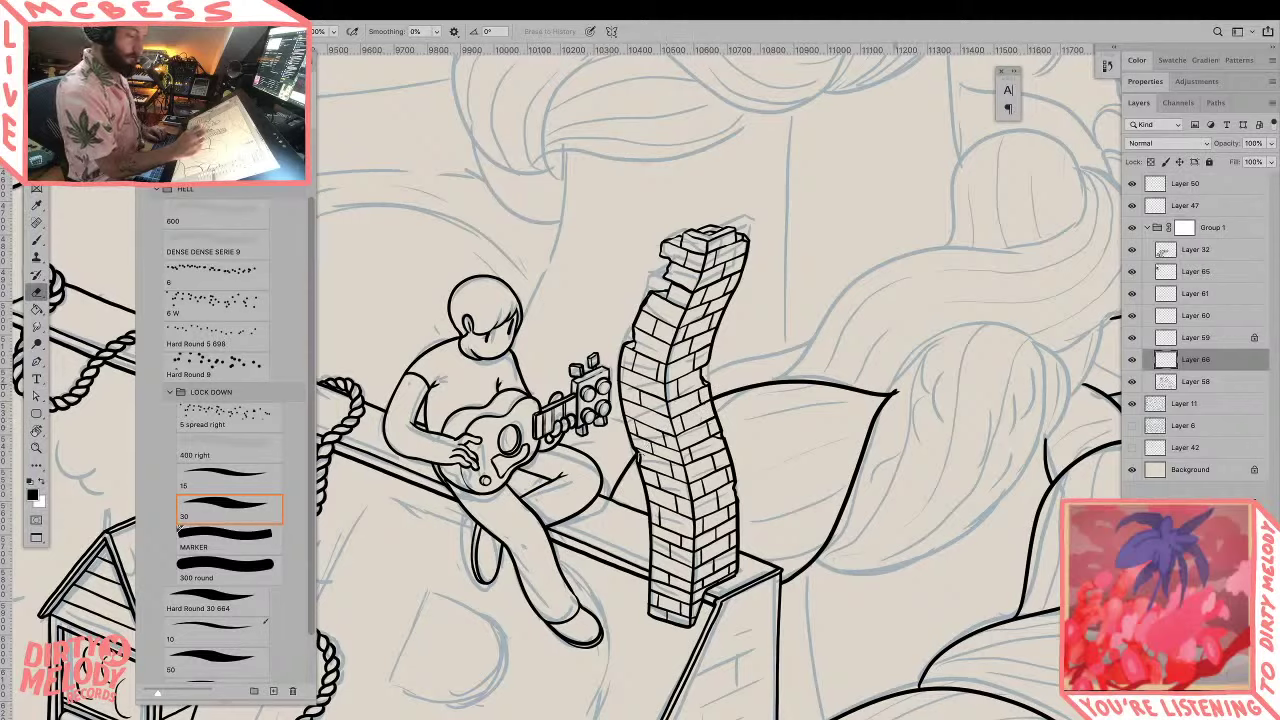
drag(878, 424, 895, 393)
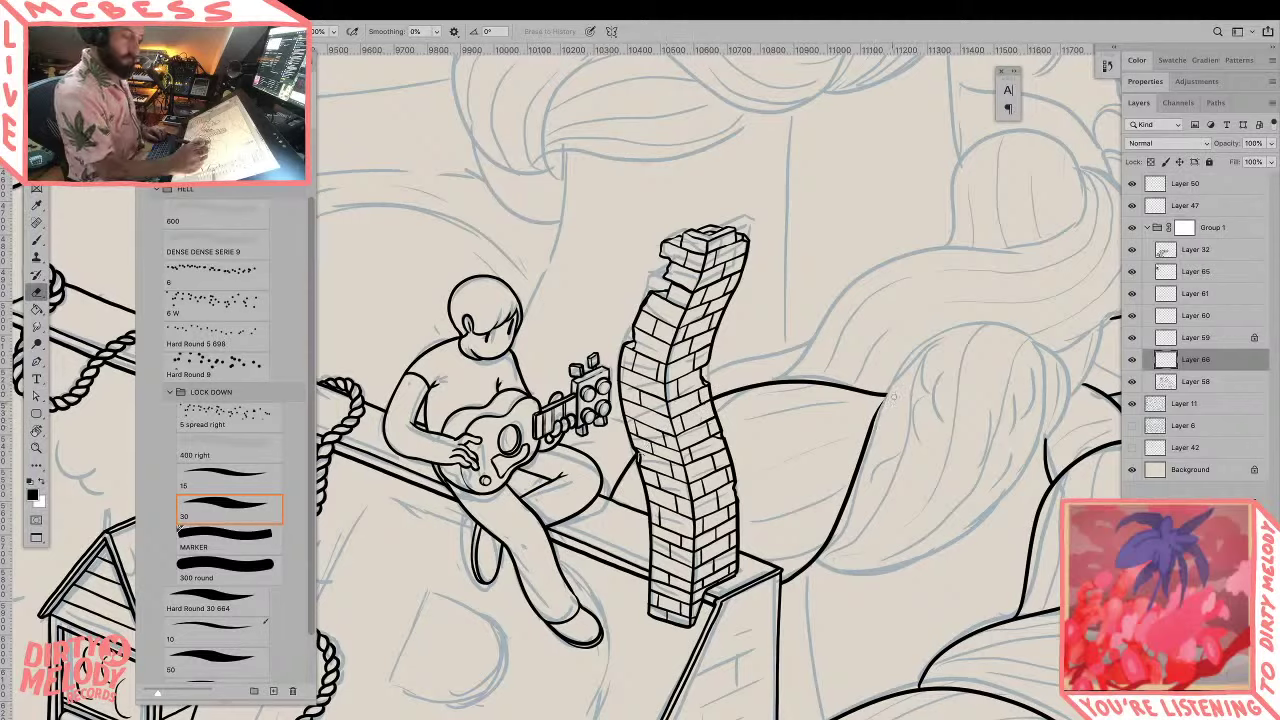
Step: Ink the outline of the large teardrop-shaped strand beside the chimney, redoing the first stroke
key(b)
mouse_move(808, 566)
mouse_down()
mouse_move(852, 565)
mouse_move(1040, 435)
mouse_move(885, 392)
mouse_up()
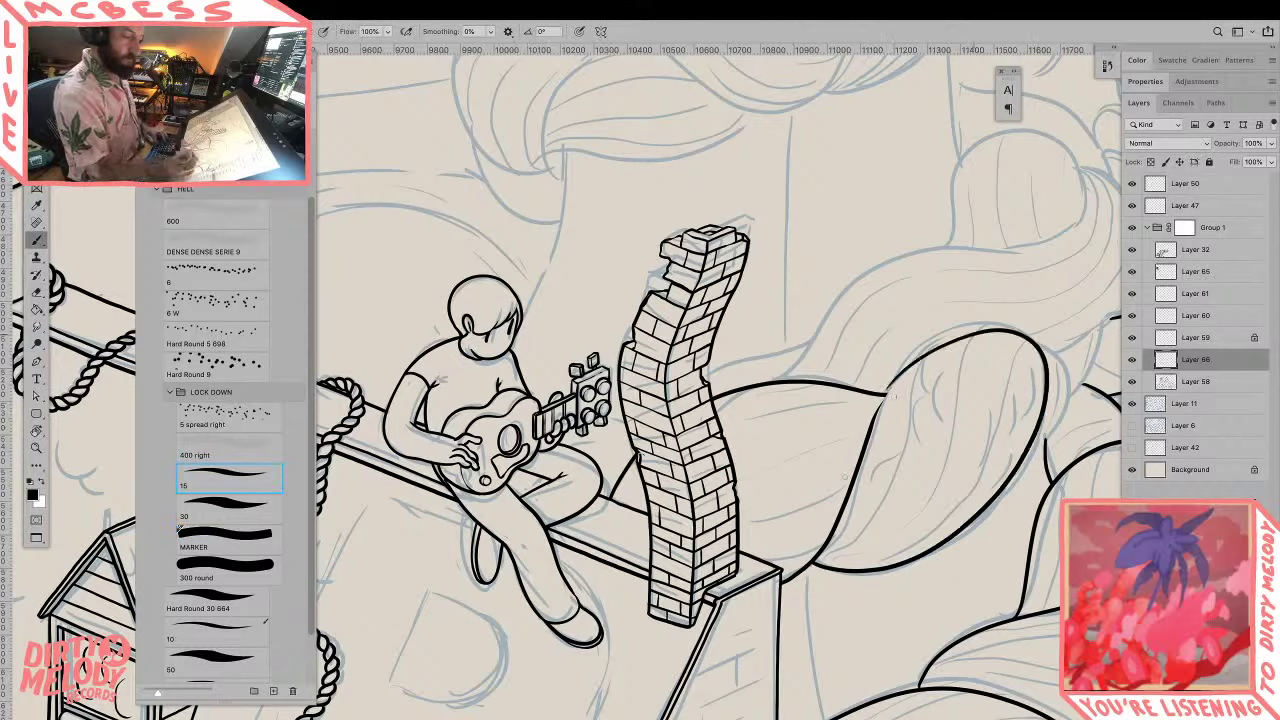
key(ctrl+z)
mouse_move(812, 568)
mouse_down()
mouse_move(968, 536)
mouse_move(998, 330)
mouse_move(914, 376)
mouse_up()
Step: Erase the rounded end of the teardrop-shaped strand's outline back to the neighbouring strand
key(e)
mouse_move(1016, 333)
mouse_down()
mouse_move(916, 378)
mouse_move(958, 345)
mouse_up()
key(r)
mouse_move(962, 562)
mouse_down()
mouse_move(1000, 340)
mouse_move(963, 220)
mouse_up()
drag(953, 367, 849, 526)
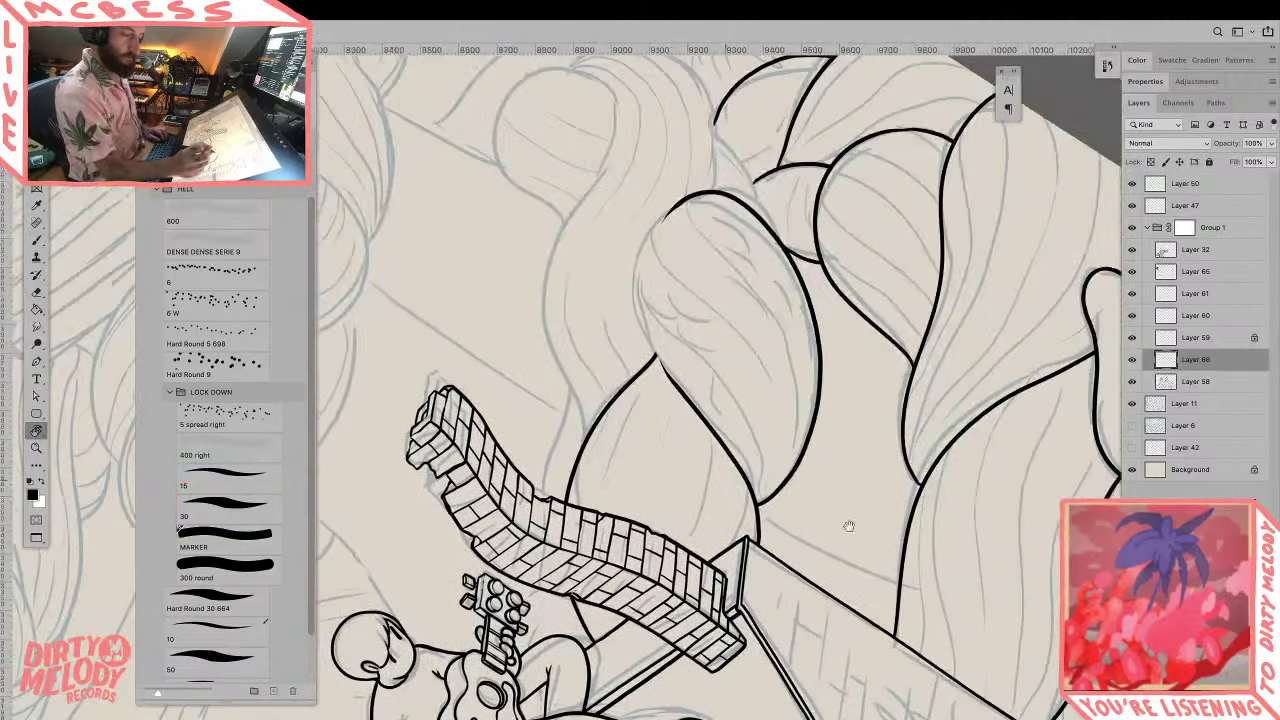
drag(963, 358, 720, 235)
drag(712, 287, 1012, 380)
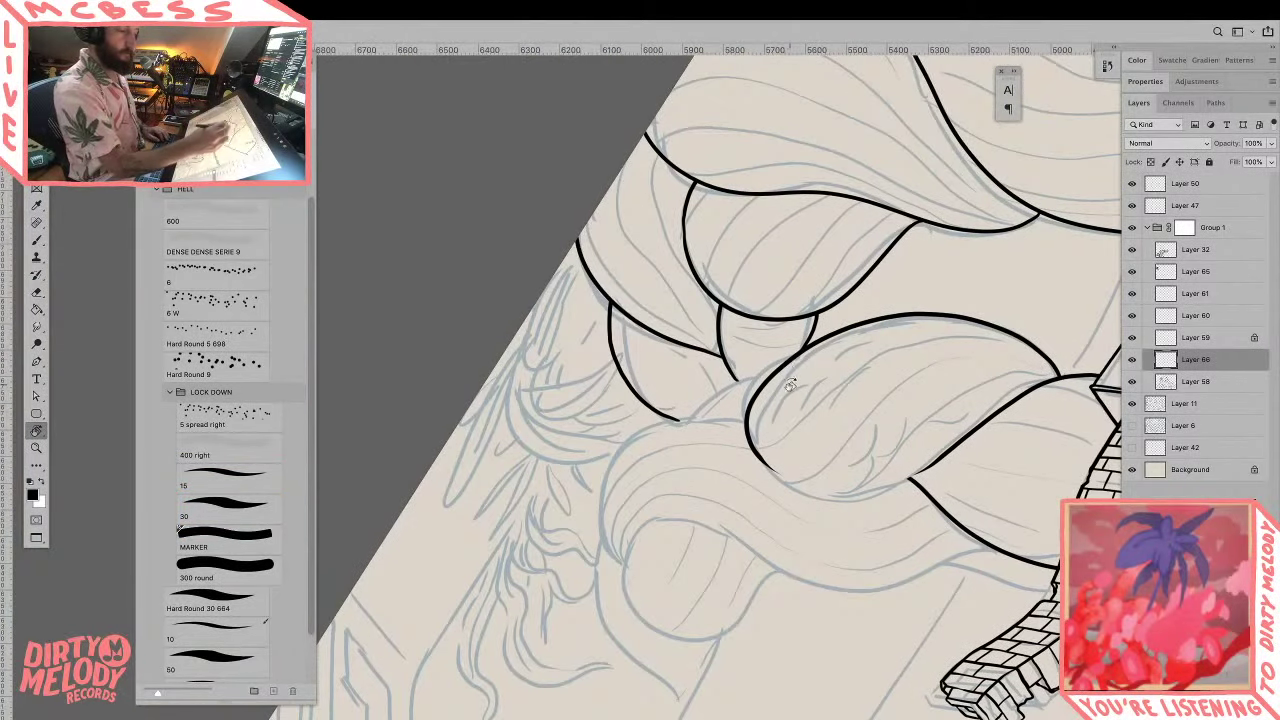
key(e)
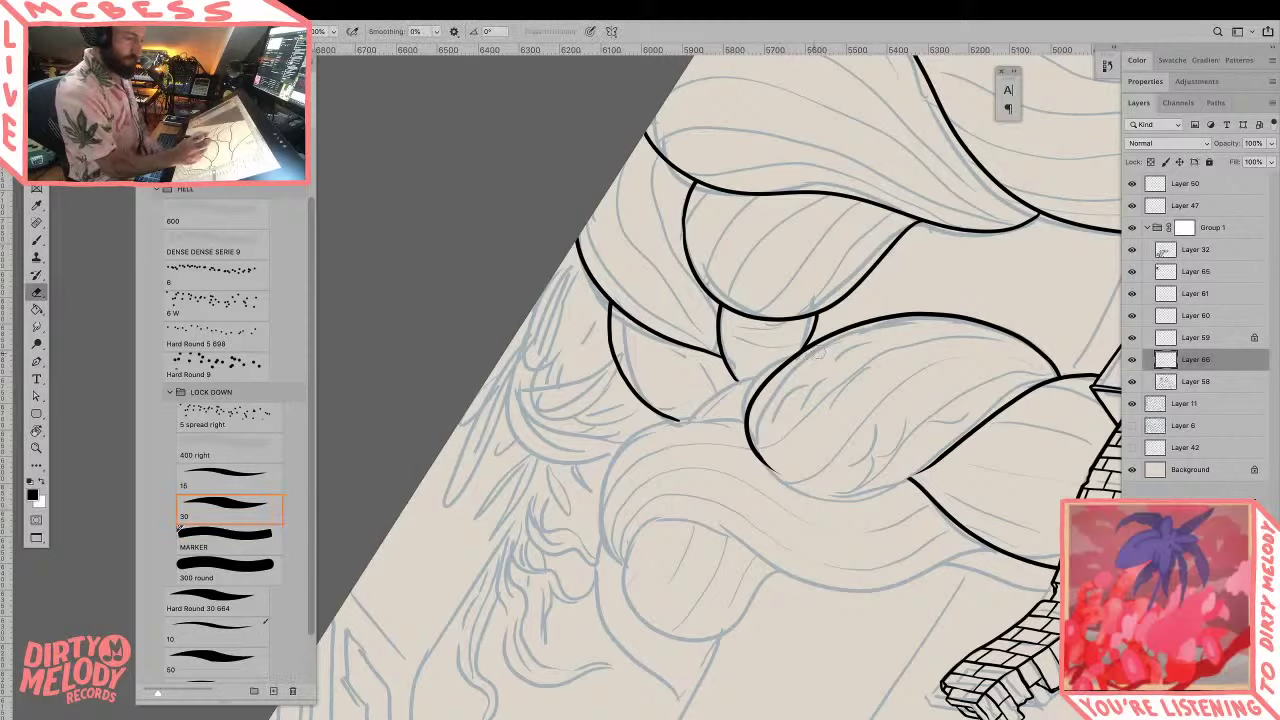
mouse_move(806, 356)
mouse_down()
mouse_move(750, 410)
mouse_move(758, 455)
mouse_up()
Step: Redraw the teardrop strand's rounded end as a smooth curve joining its two side contours
key(r)
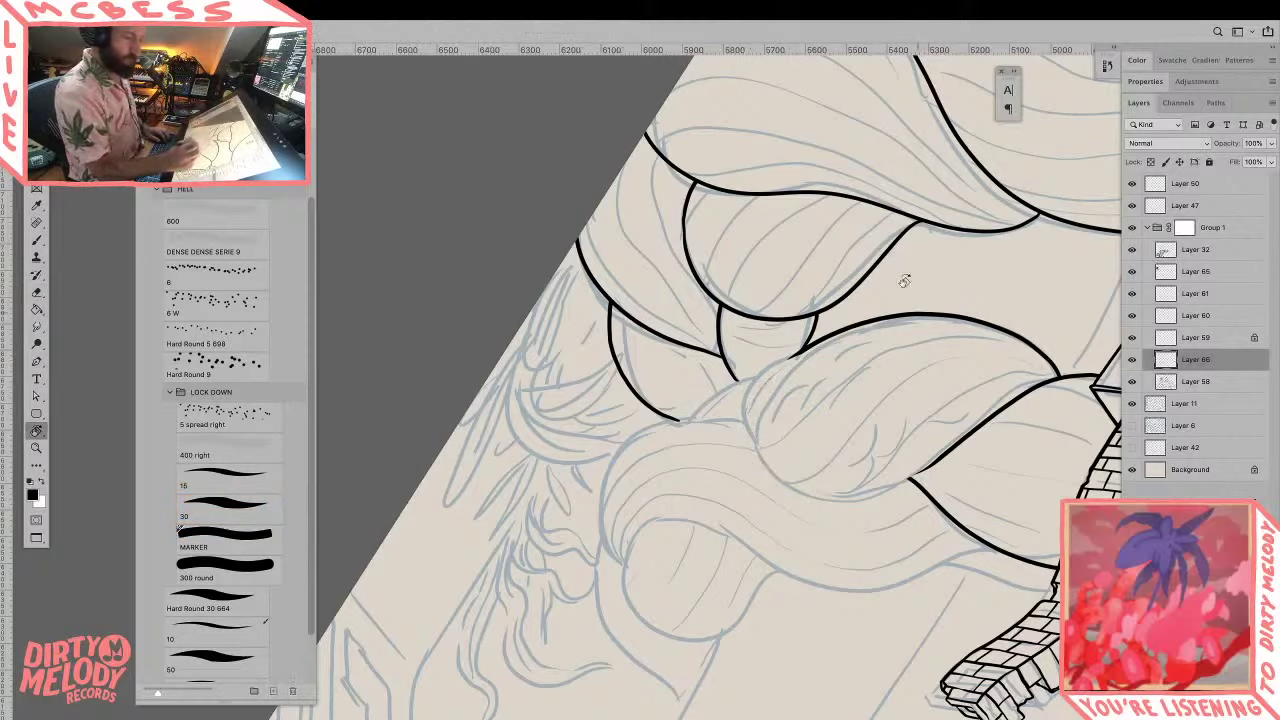
drag(903, 277, 877, 560)
key(z)
click(778, 519)
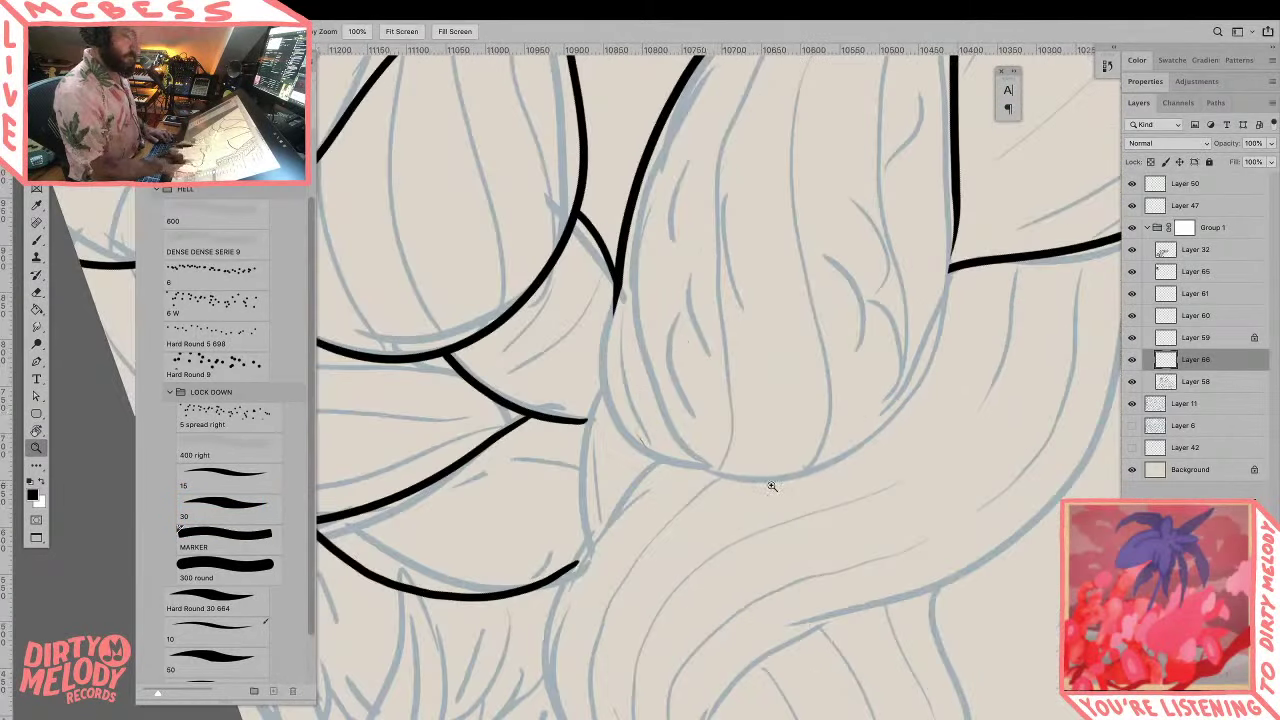
key(b)
mouse_move(614, 290)
mouse_down()
mouse_move(752, 486)
mouse_move(934, 328)
mouse_move(951, 172)
mouse_up()
key(ctrl+z)
mouse_move(618, 268)
mouse_down()
mouse_move(634, 425)
mouse_move(804, 490)
mouse_move(922, 396)
mouse_move(956, 205)
mouse_up()
Step: Examine the inked strands against the rooftop scene from several rotations and at a wider view
key(z)
alt+click(968, 178)
alt+click(986, 374)
drag(986, 374, 951, 417)
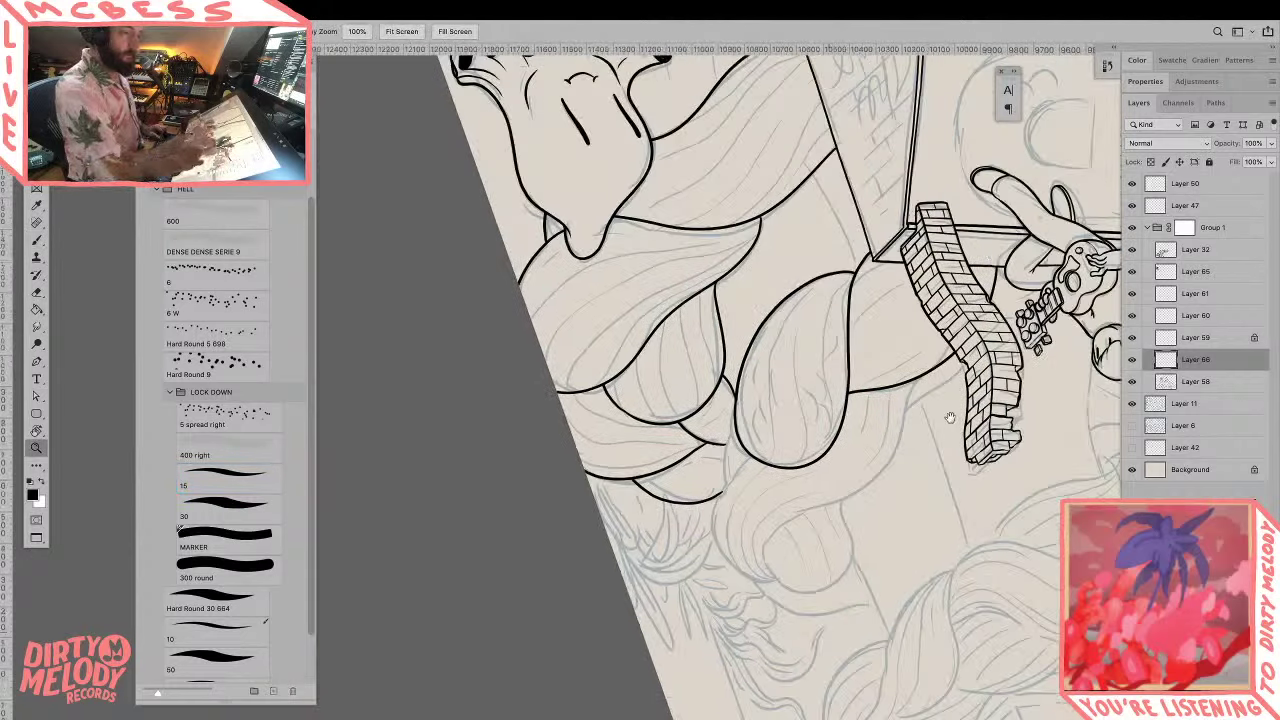
key(r)
drag(936, 292, 630, 608)
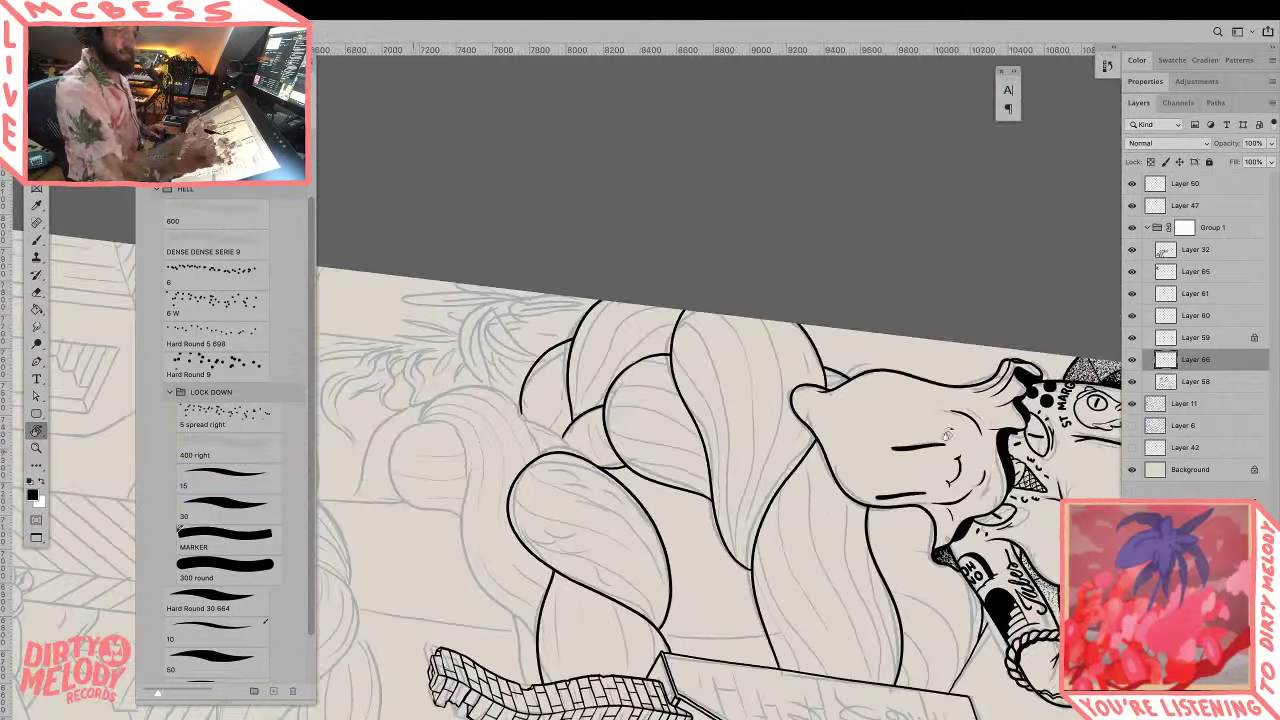
drag(950, 434, 608, 603)
drag(818, 460, 1064, 570)
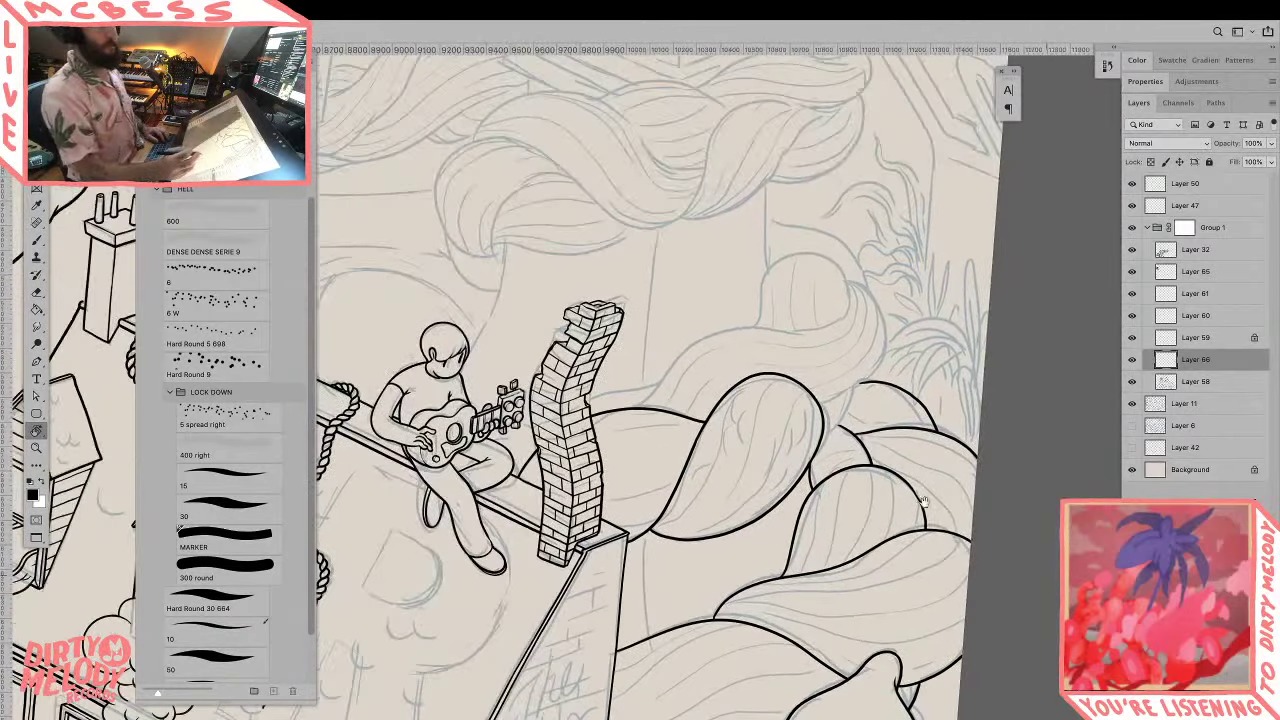
key(z)
alt+click(914, 509)
alt+click(914, 509)
key(r)
drag(944, 545, 965, 520)
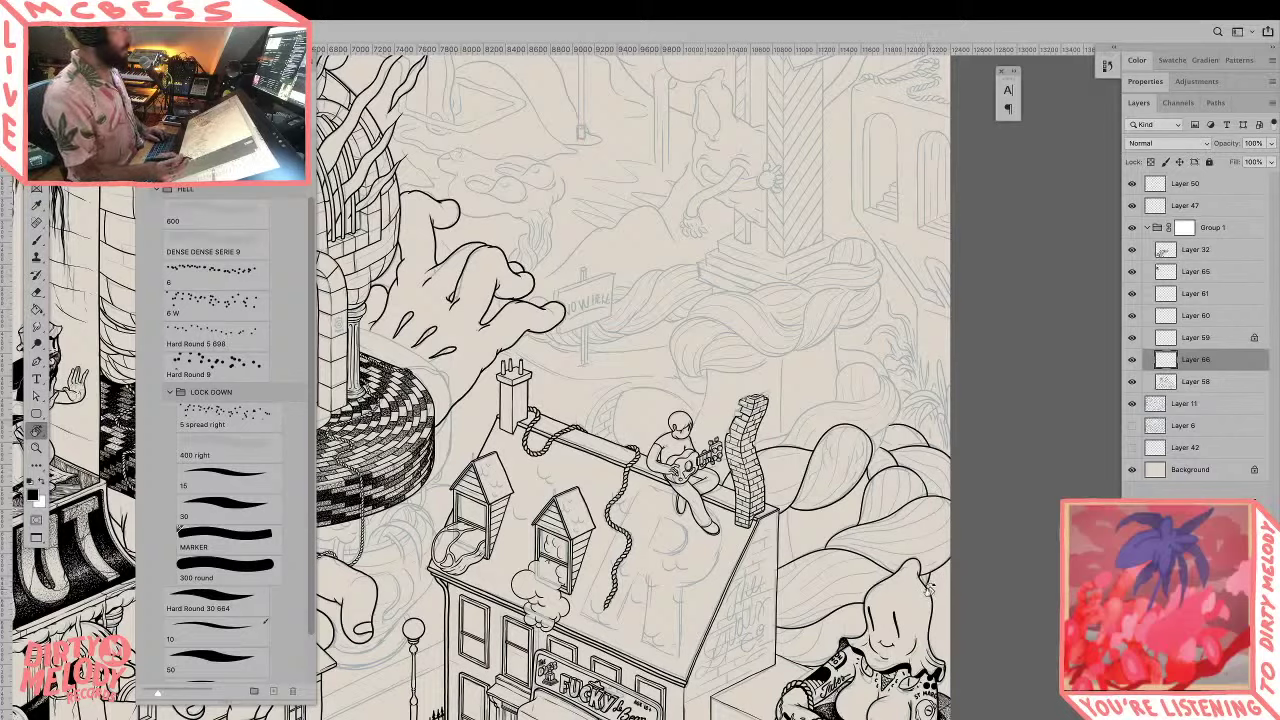
Step: Ink the upper and outer contours of the curling strand behind the teardrop strand, plus the short contour beneath it
key(z)
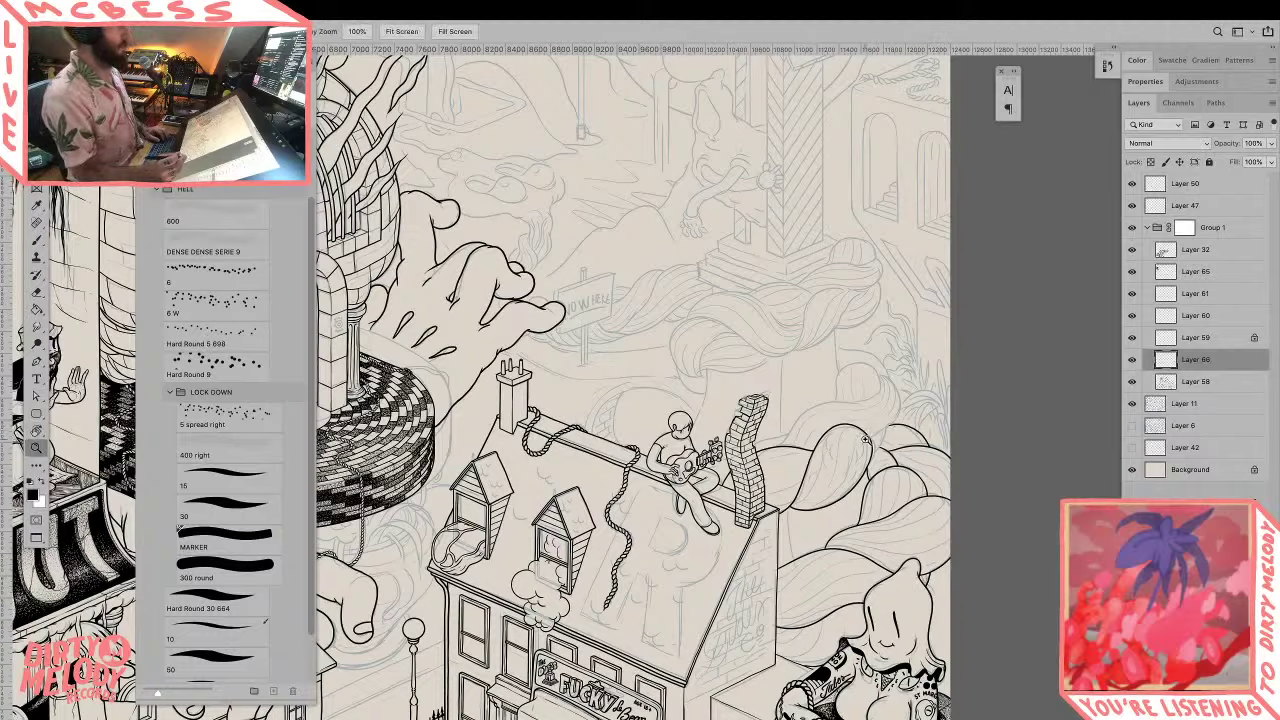
click(866, 441)
click(809, 387)
click(806, 392)
key(b)
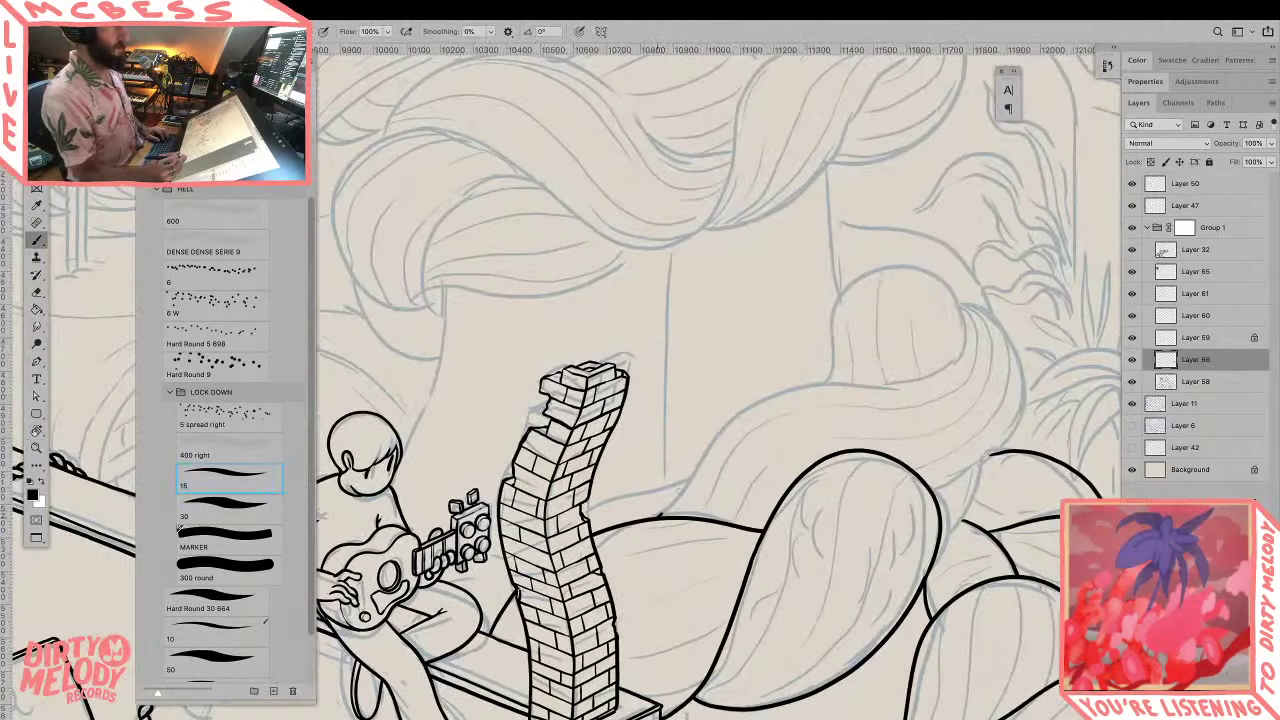
mouse_move(662, 513)
mouse_down()
mouse_move(858, 386)
mouse_move(950, 302)
mouse_up()
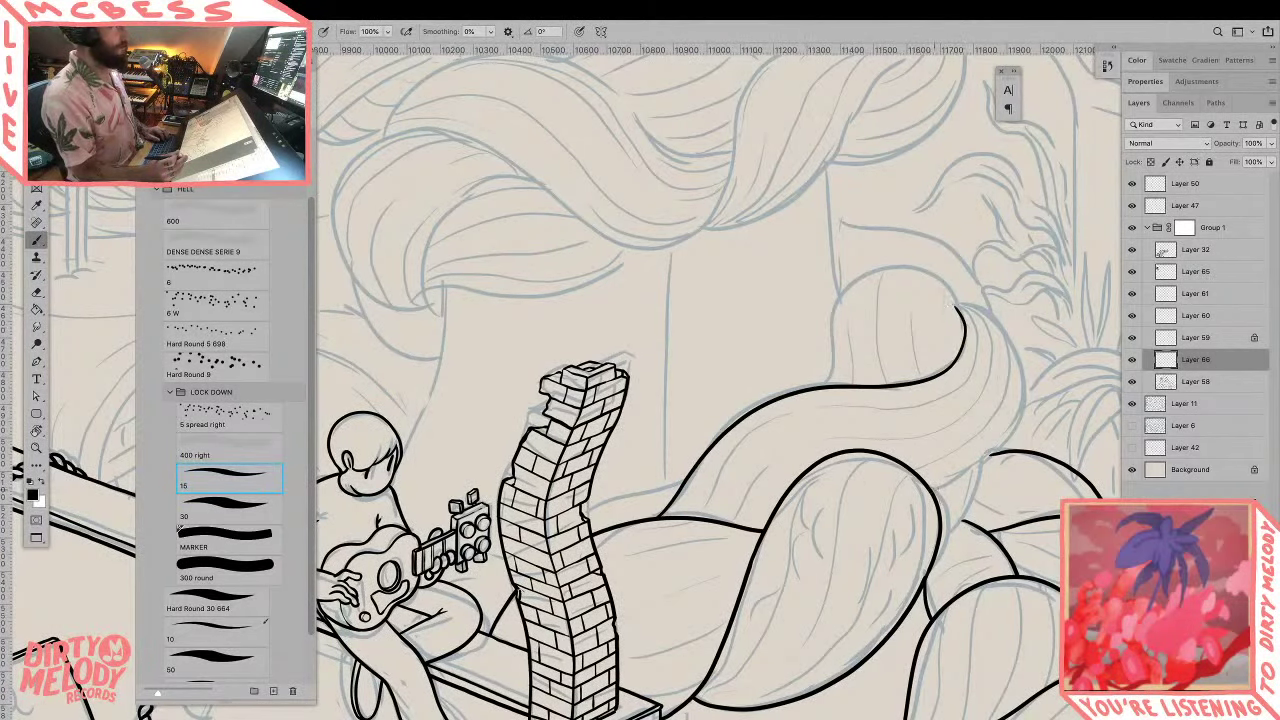
mouse_move(932, 492)
mouse_down()
mouse_move(996, 458)
mouse_move(1028, 400)
mouse_move(952, 306)
mouse_up()
key(ctrl+z)
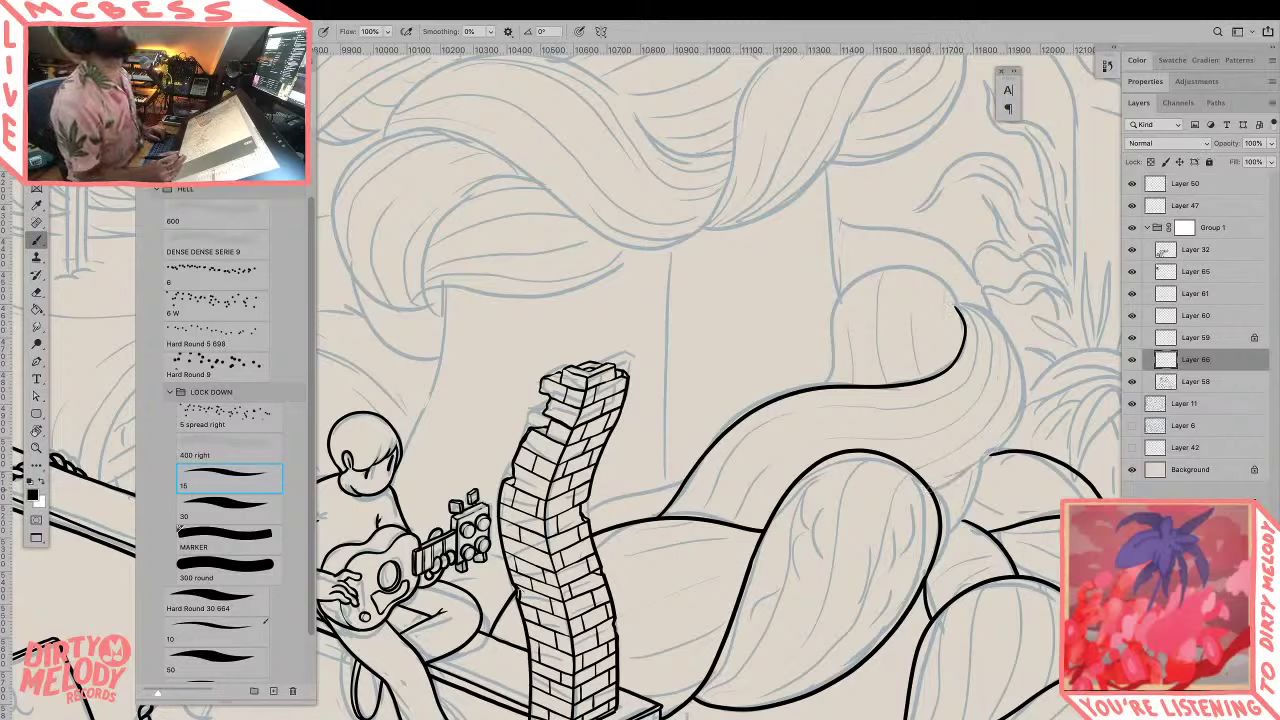
mouse_move(928, 490)
mouse_down()
mouse_move(996, 445)
mouse_move(1028, 360)
mouse_move(970, 310)
mouse_up()
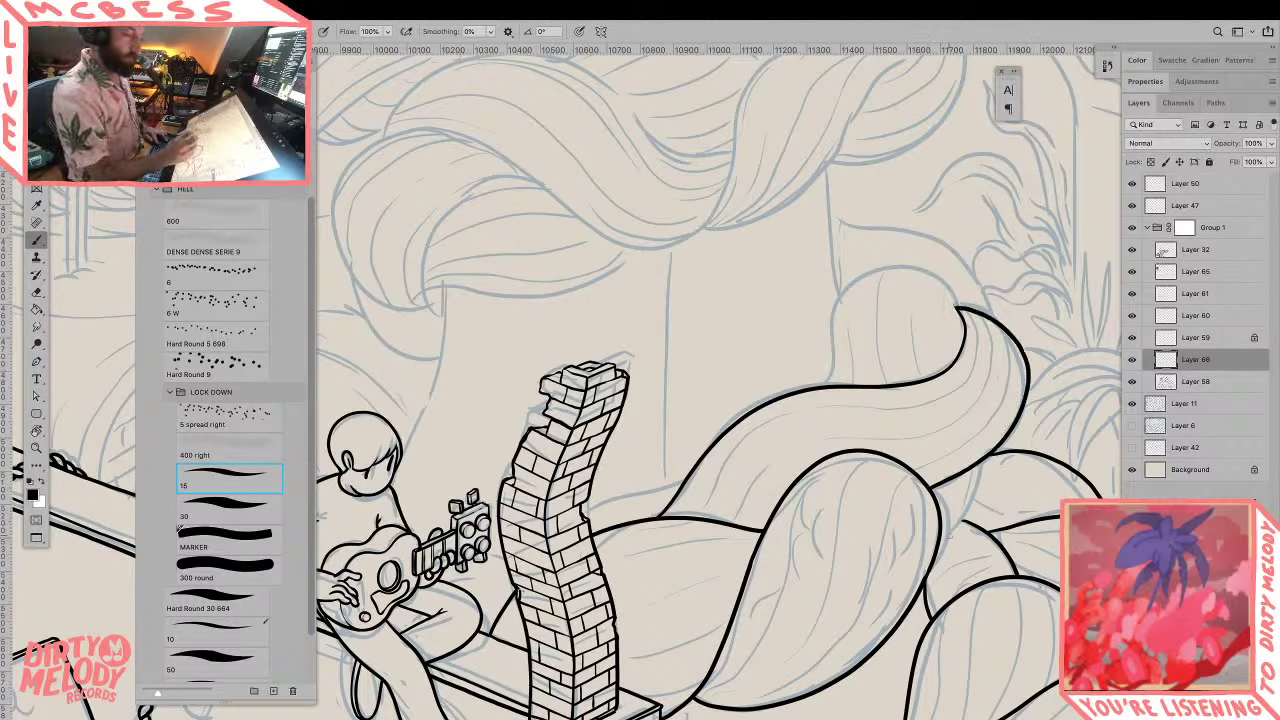
drag(945, 535, 980, 462)
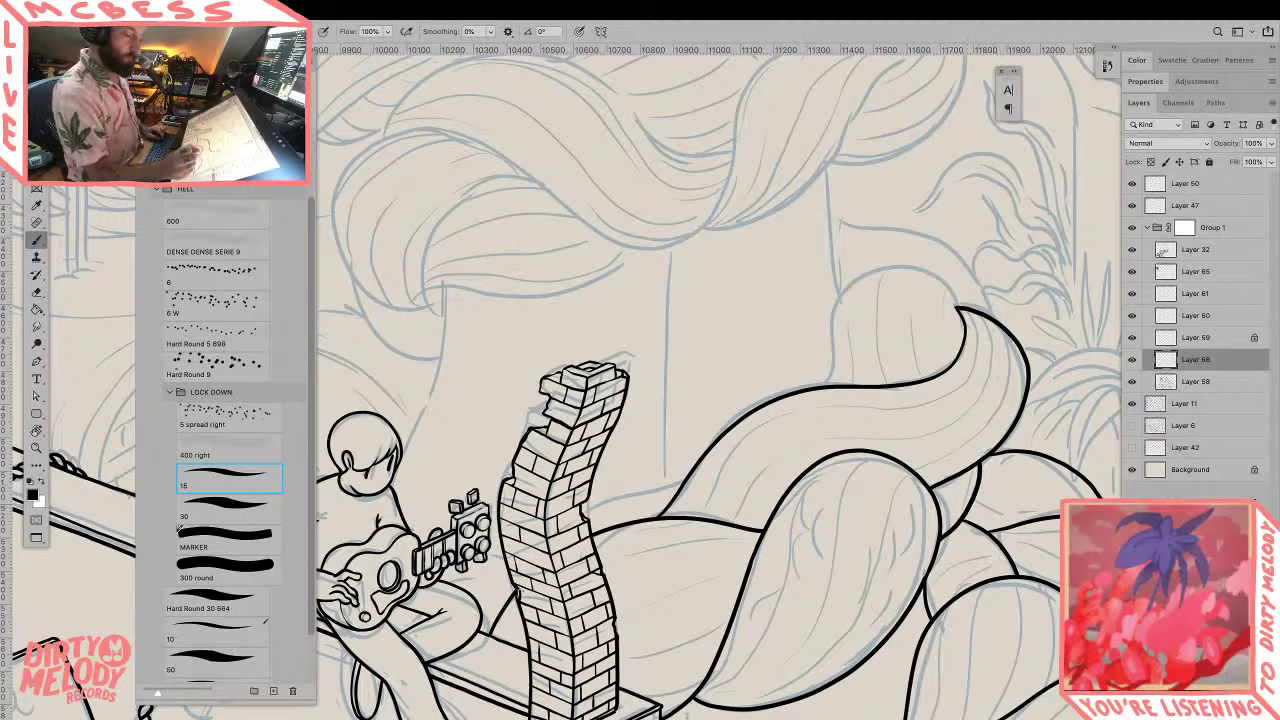
key(Tab)
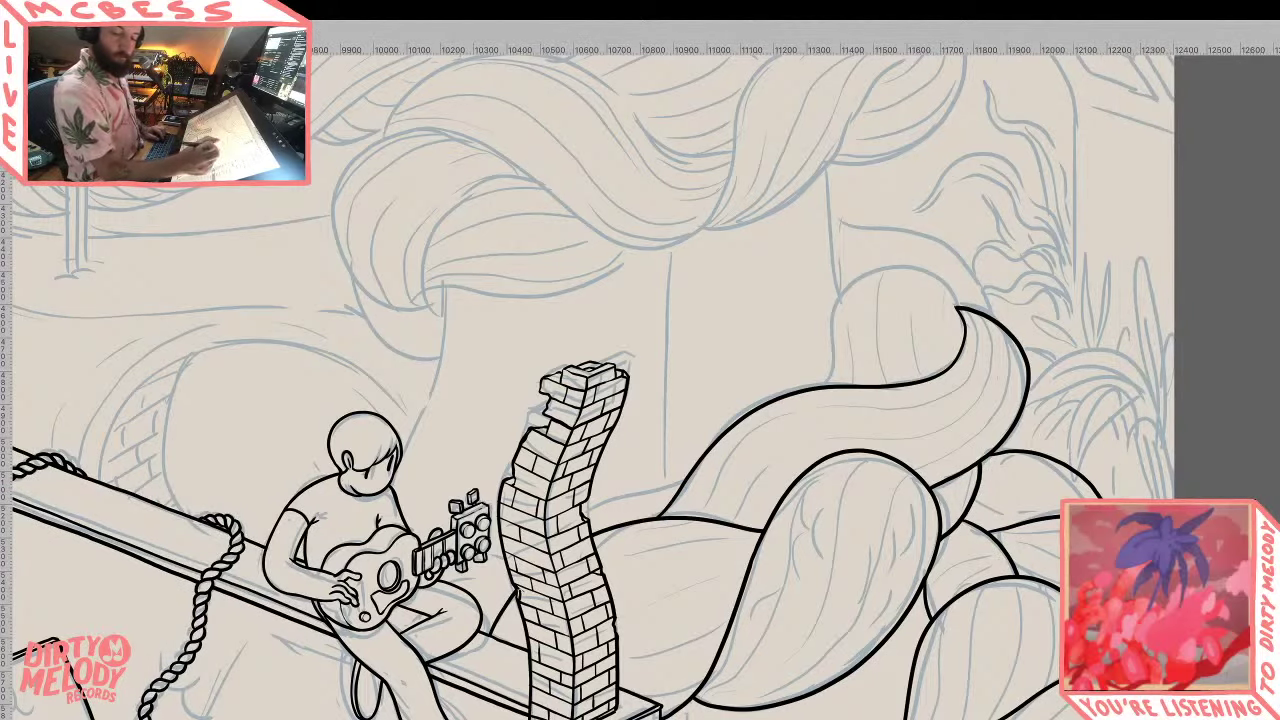
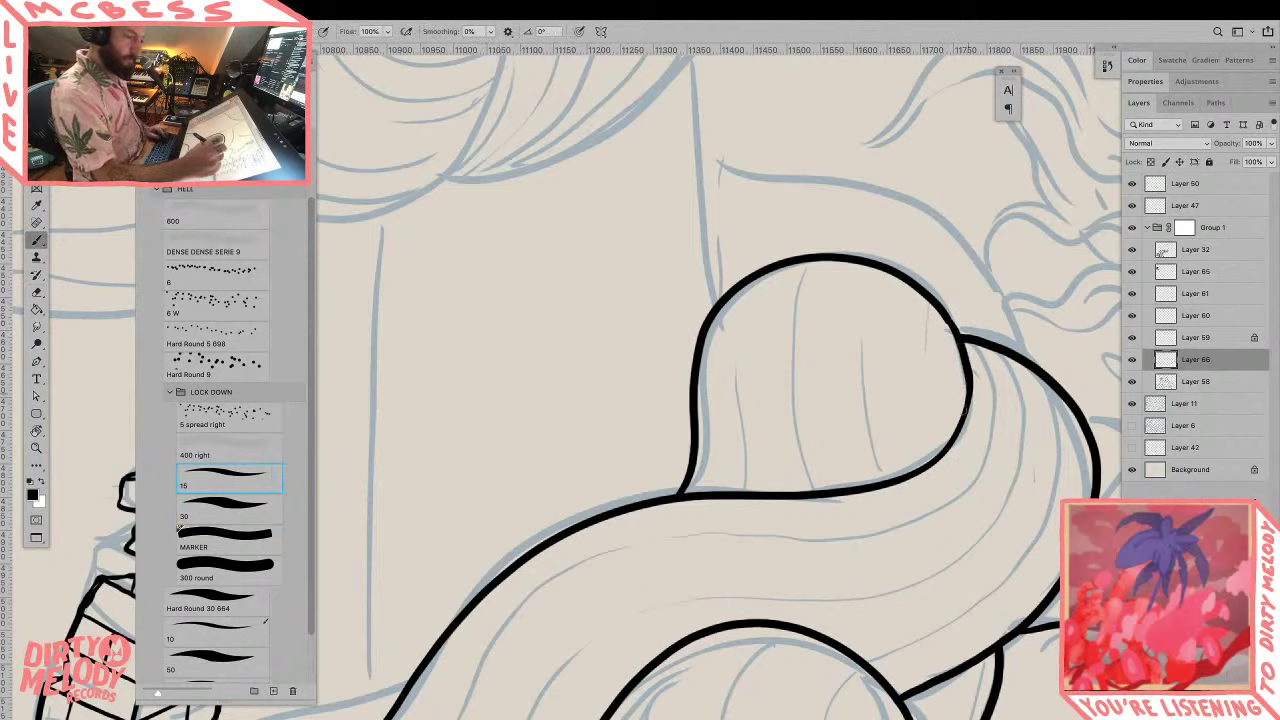
Step: Redo the short stroke joining the round bulge's outline to the tip of the curling strand
key(super+z)
drag(947, 319, 966, 396)
key(super+z)
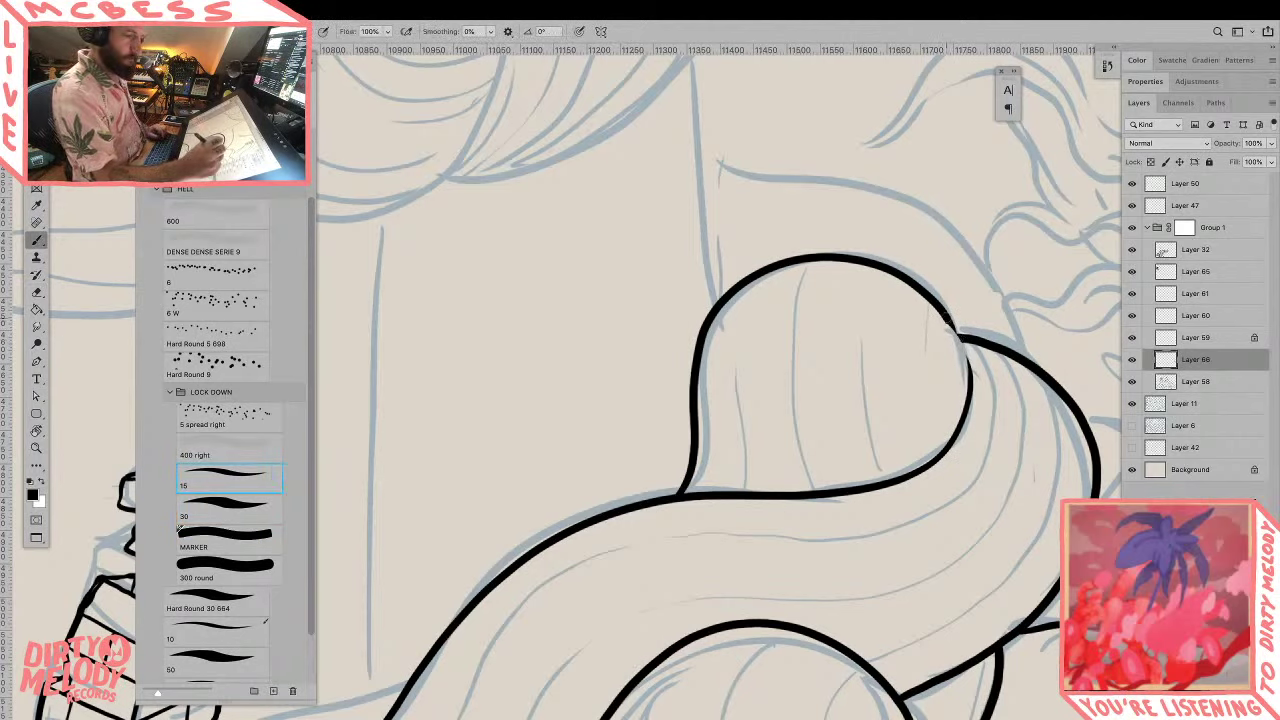
drag(947, 319, 968, 389)
Step: Add a new layer directly above Layer 66 in Group 1
key(z)
drag(978, 314, 945, 318)
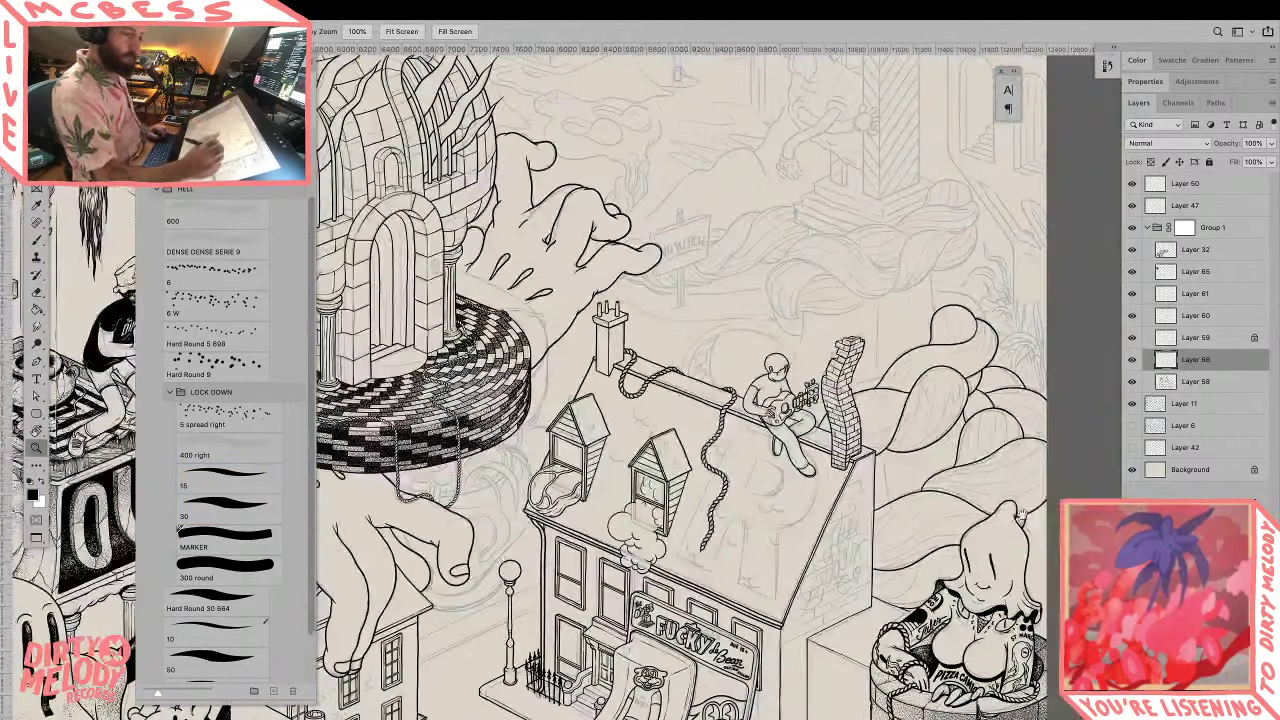
drag(1057, 576, 968, 575)
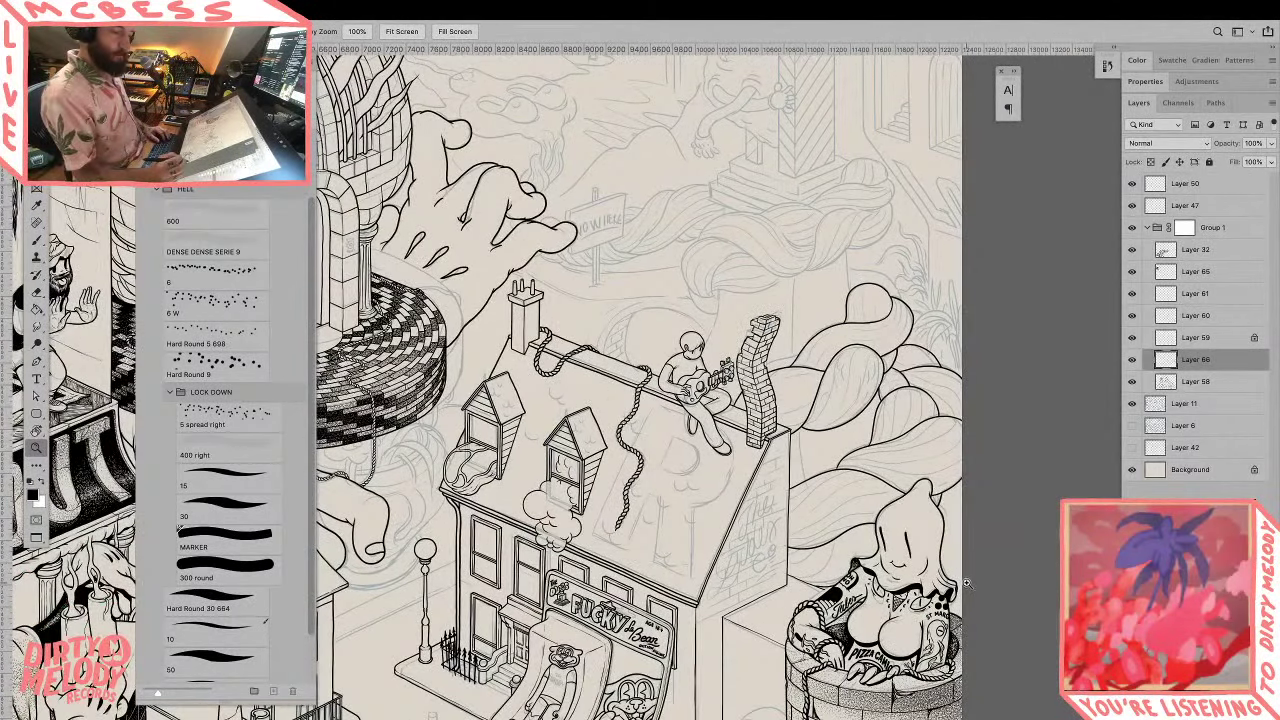
click(923, 545)
click(813, 504)
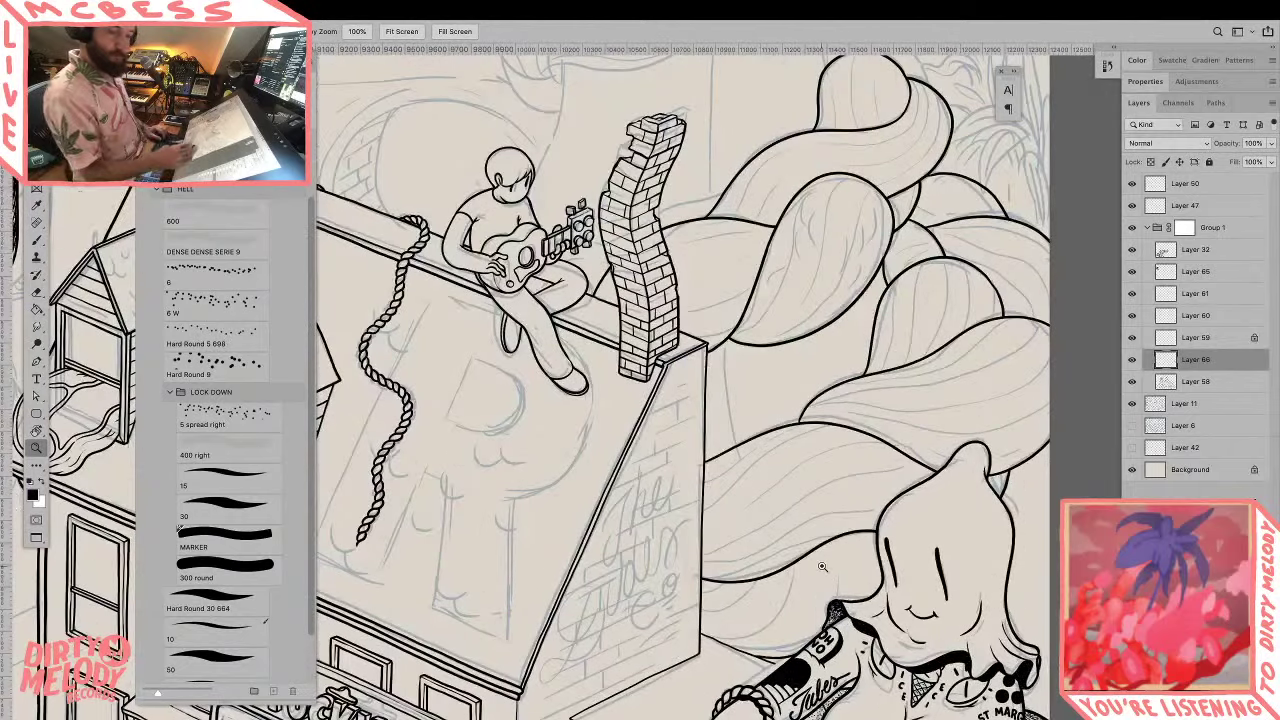
key(super+shift+n)
key(Return)
click(757, 513)
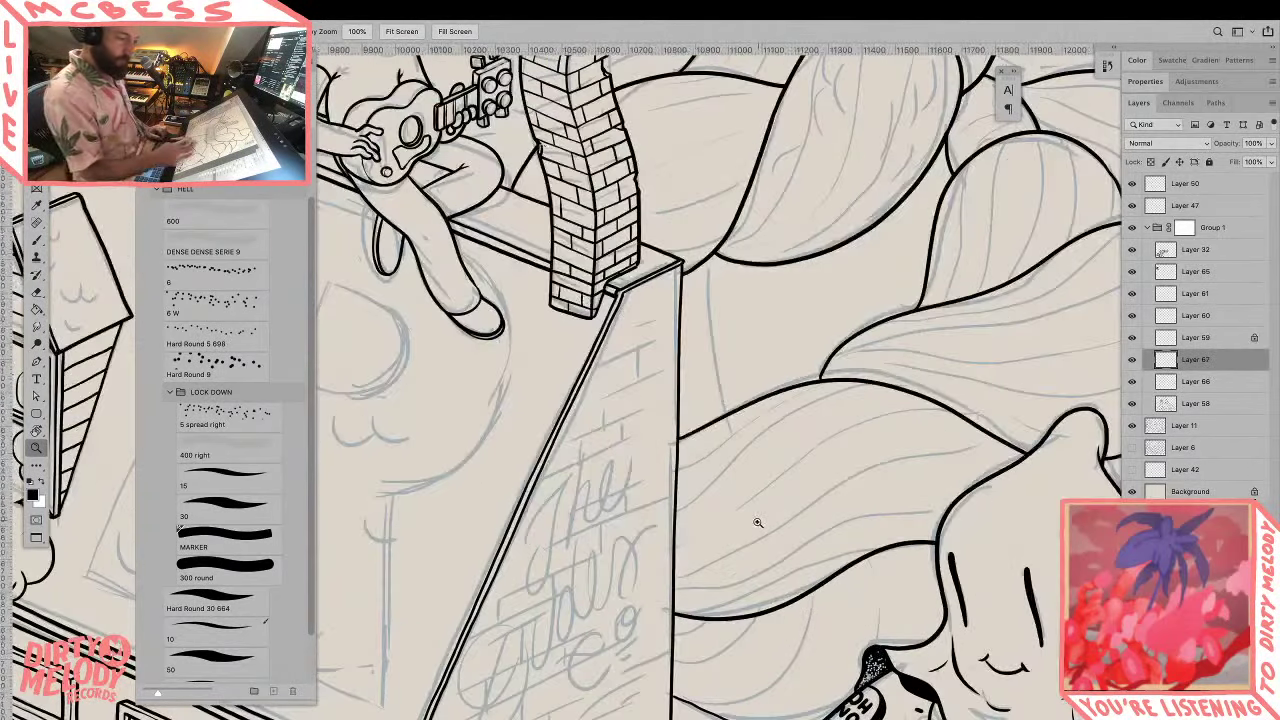
Step: Examine the inked strands beside the house wall up close and against the whole rooftop scene
click(722, 458)
click(722, 458)
key(z)
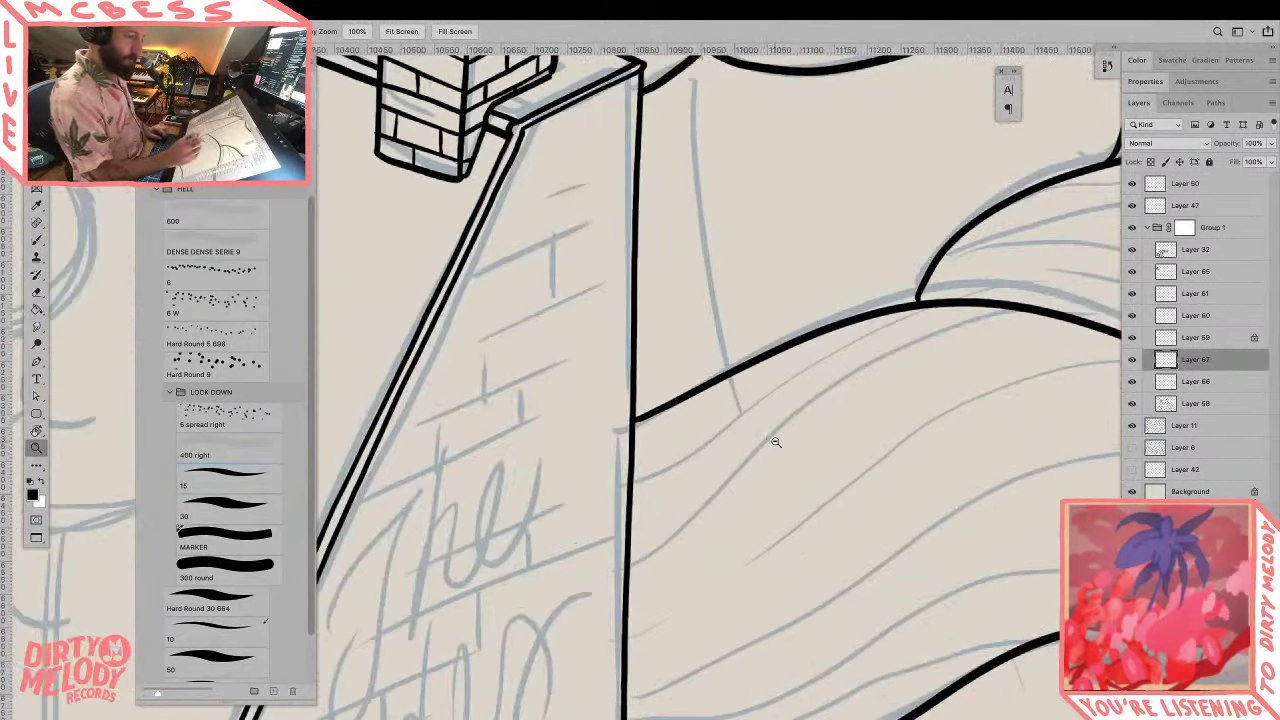
alt+click(777, 443)
alt+click(784, 443)
alt+click(791, 443)
alt+click(797, 445)
alt+click(797, 445)
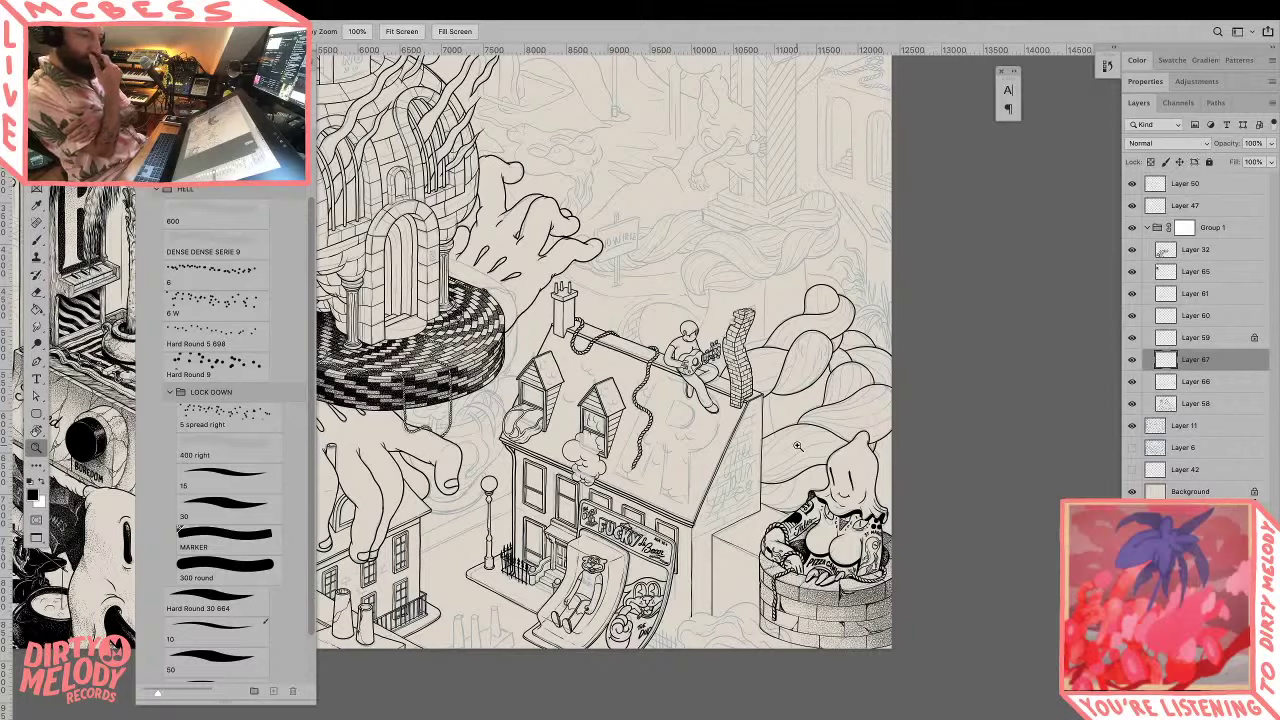
Step: Hide the Layer 11 sketch and select the dark strand areas with the Magic Wand, including the top round bulge and the lowest strand
click(830, 452)
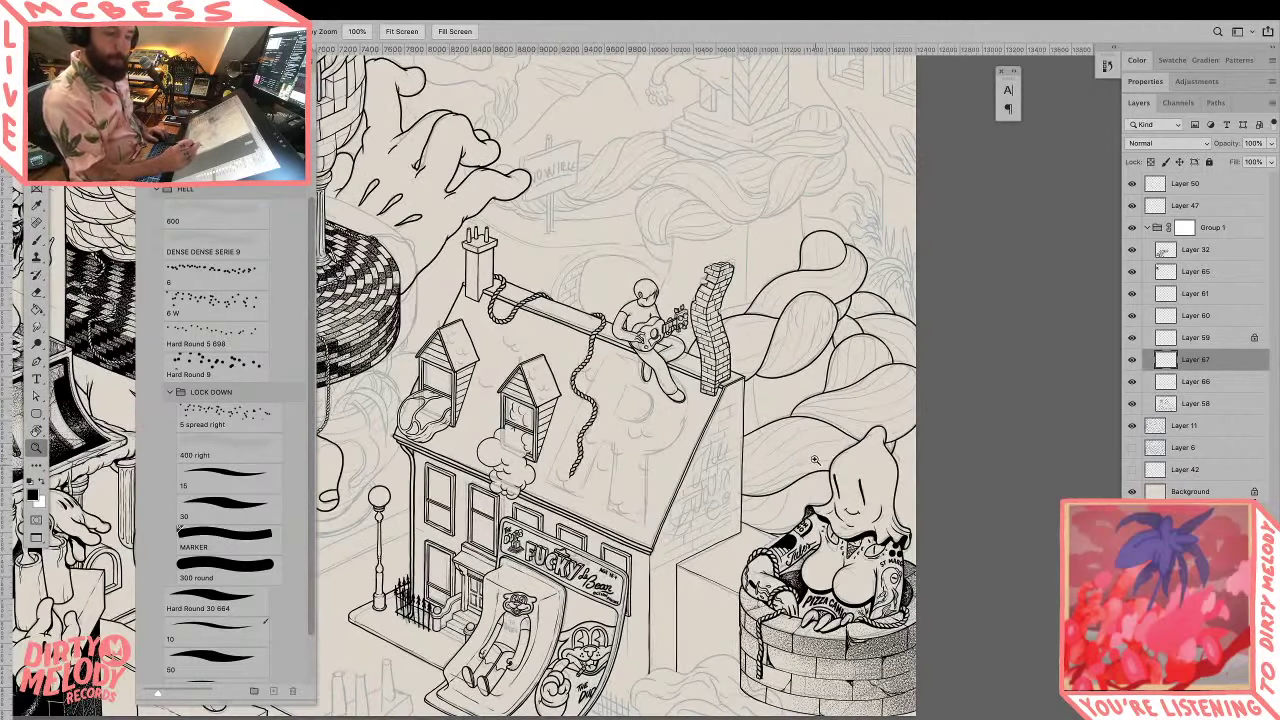
key(w)
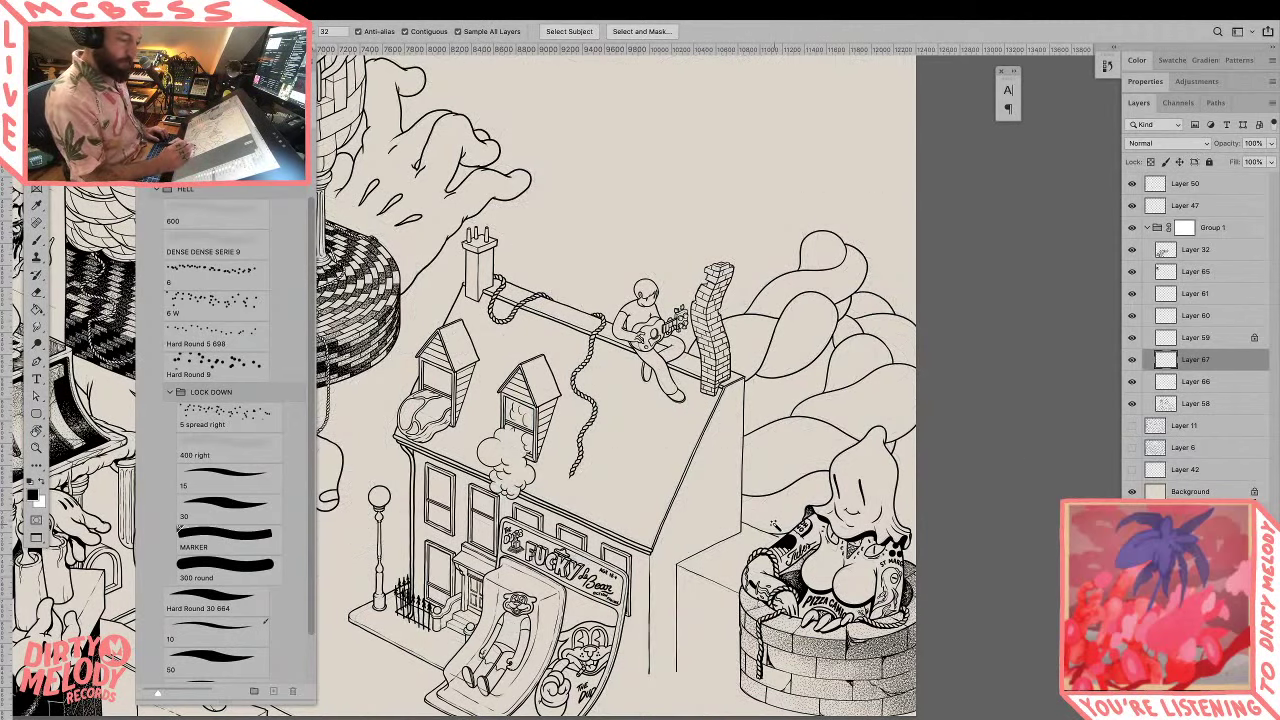
click(778, 518)
shift+click(794, 470)
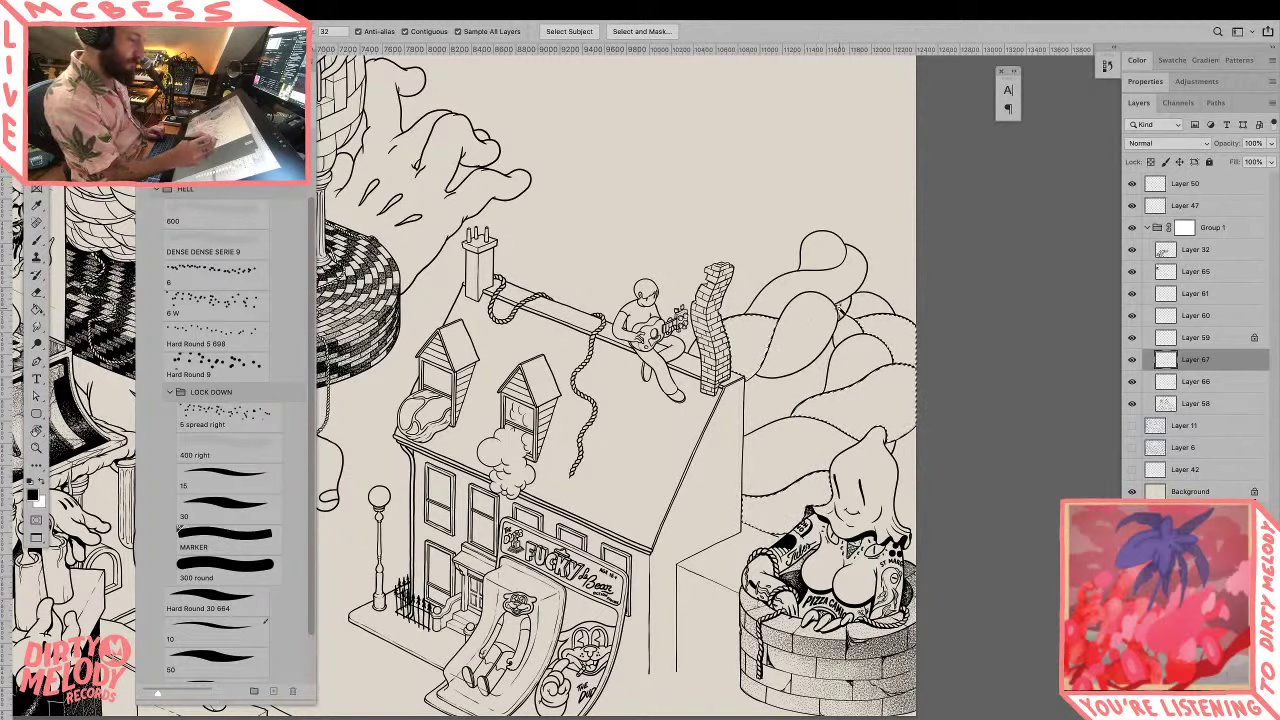
shift+click(838, 254)
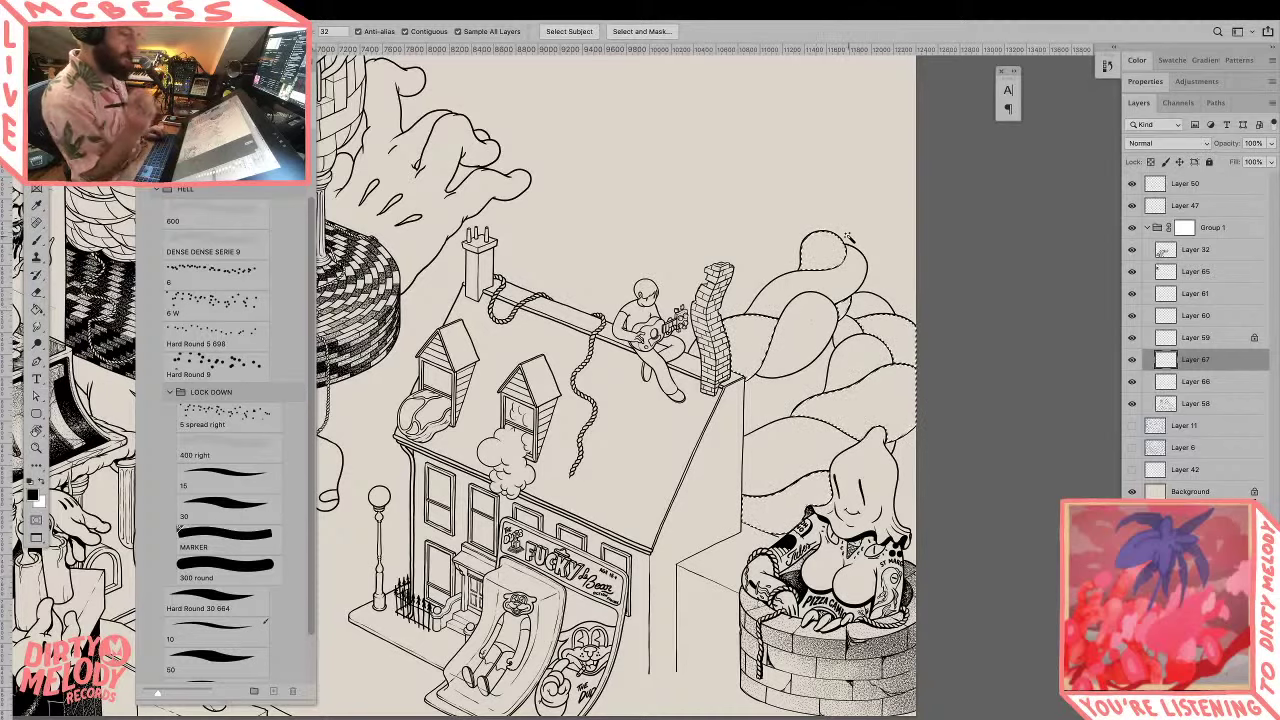
Step: Fill the selected strand areas with black on Layer 67 and clear the selection
key(F2)
key(Return)
key(ctrl+t)
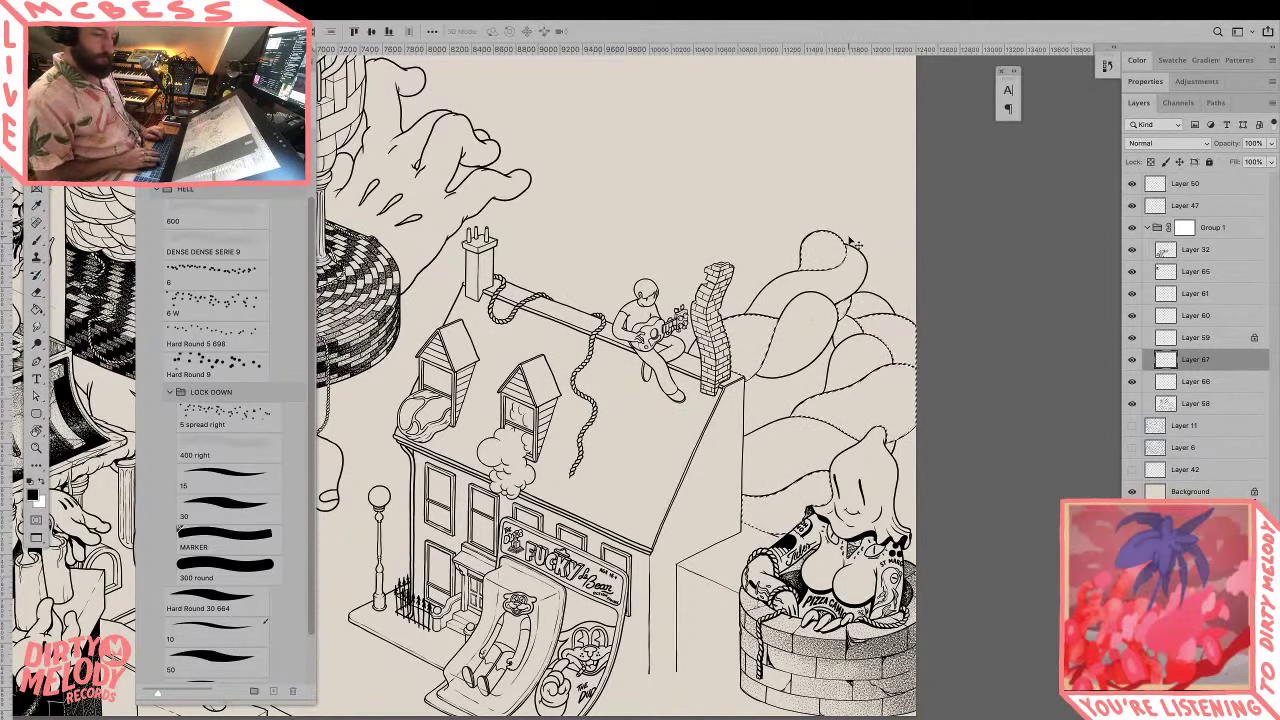
key(Return)
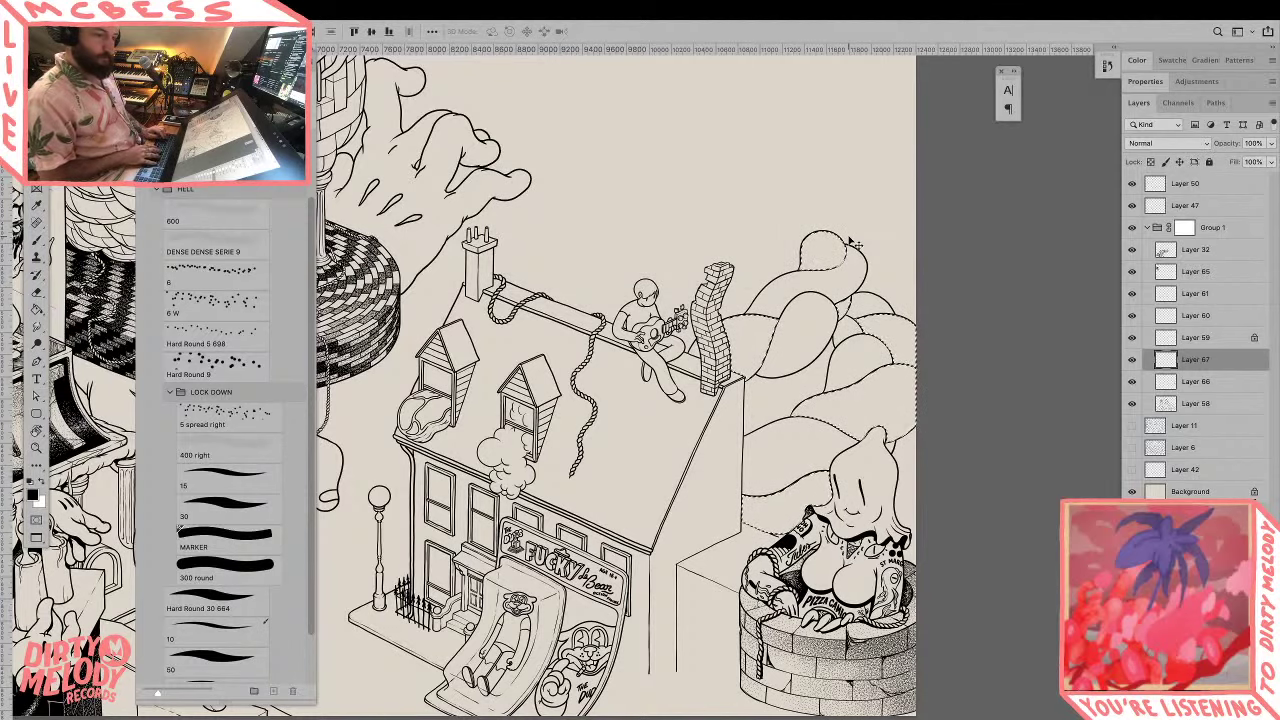
key(alt+BackSpace)
key(ctrl+d)
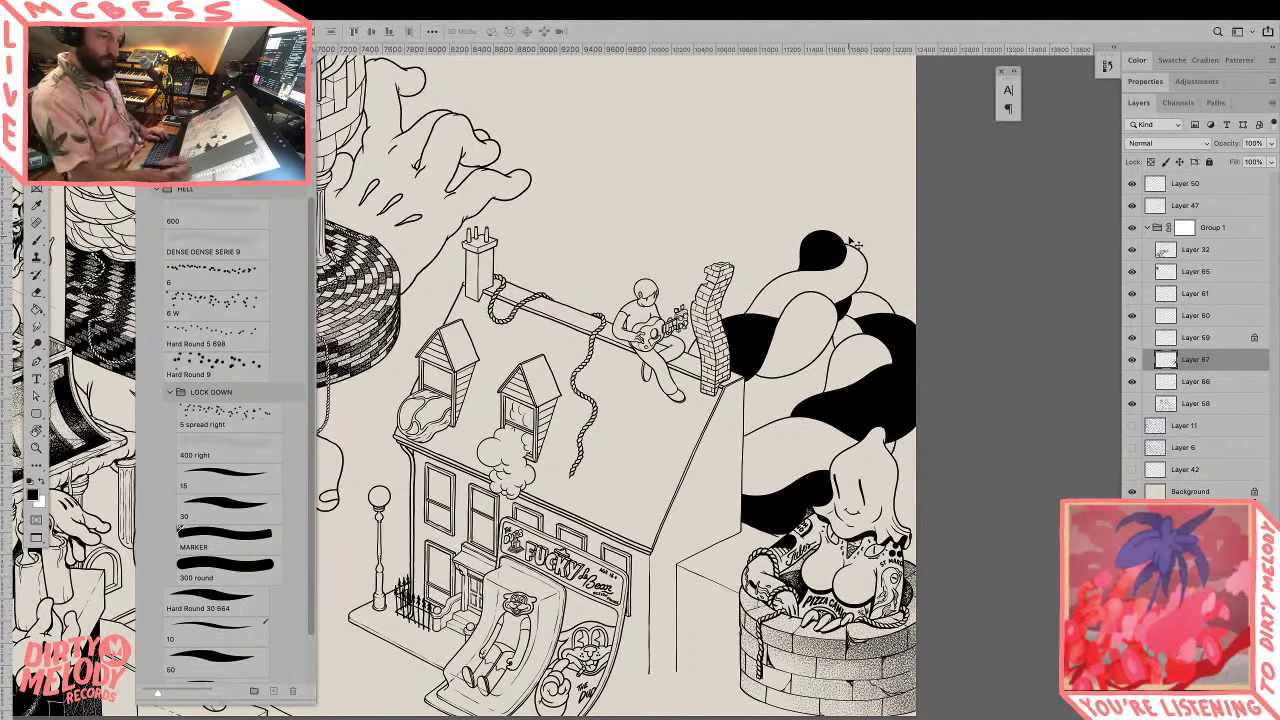
Step: Compare the strands with and without Layer 67's black fill and show the Layer 11 sketch again
click(1132, 360)
click(1132, 360)
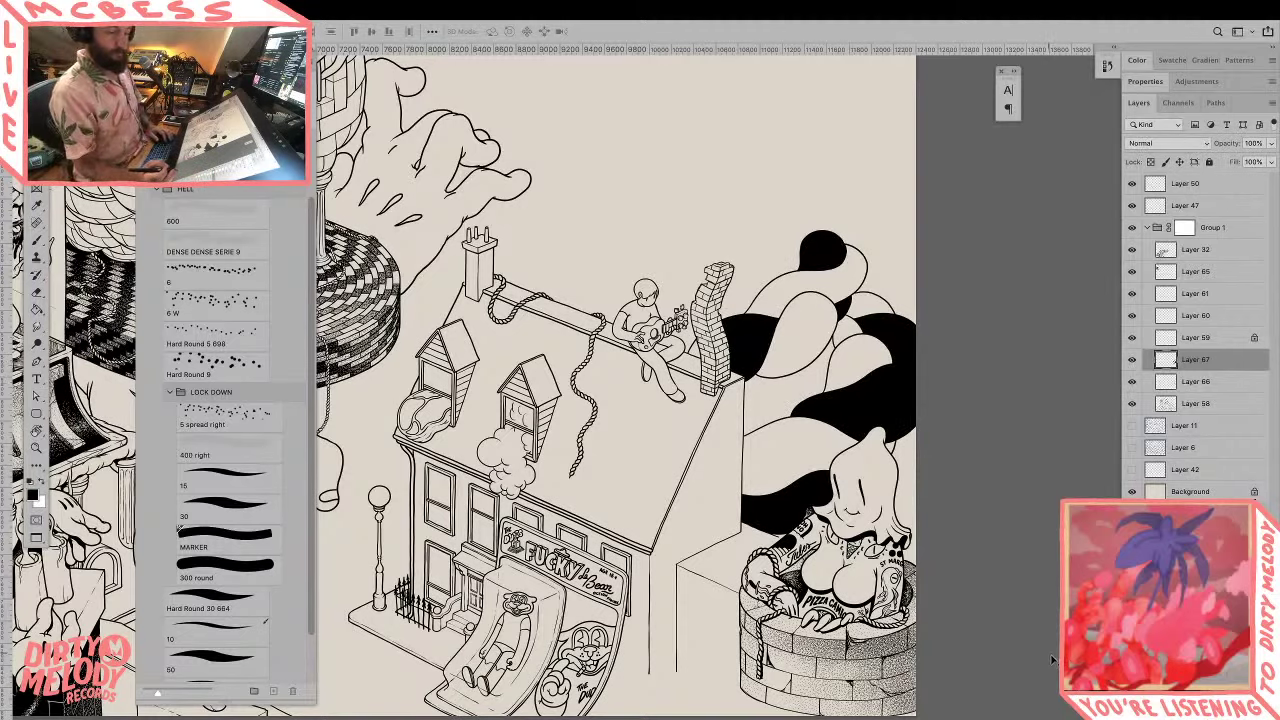
click(1132, 426)
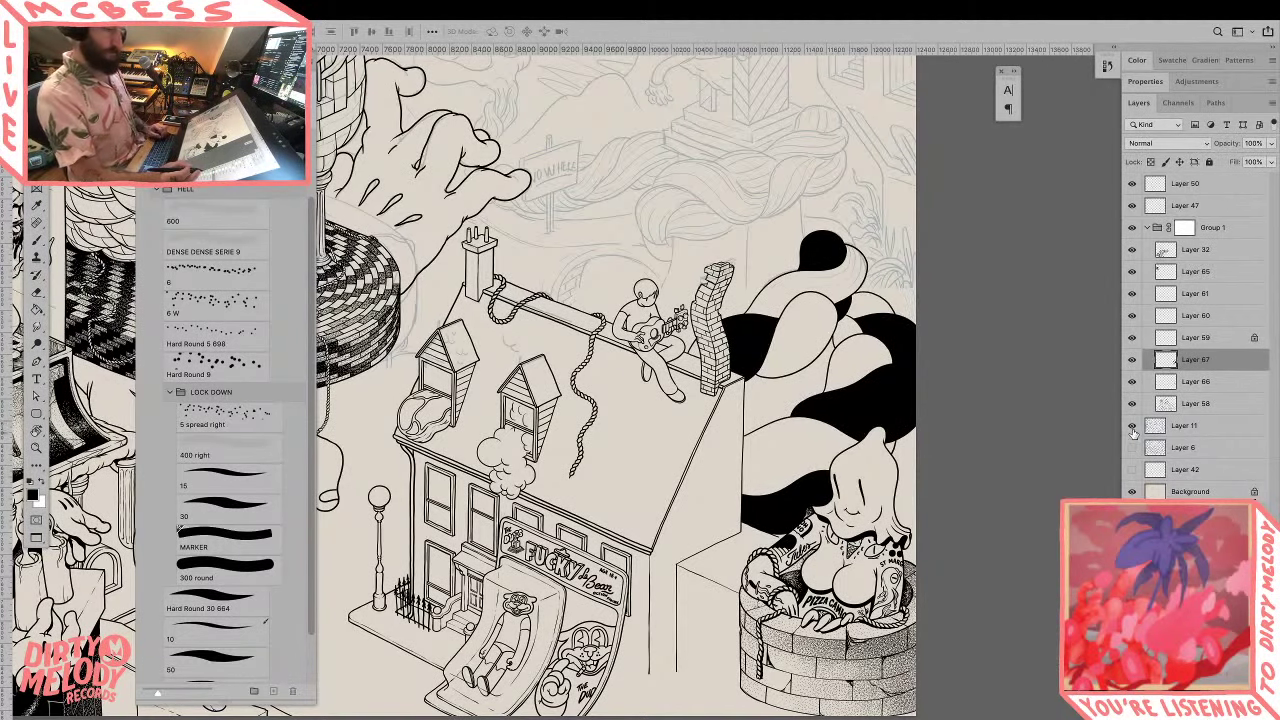
drag(989, 486, 975, 532)
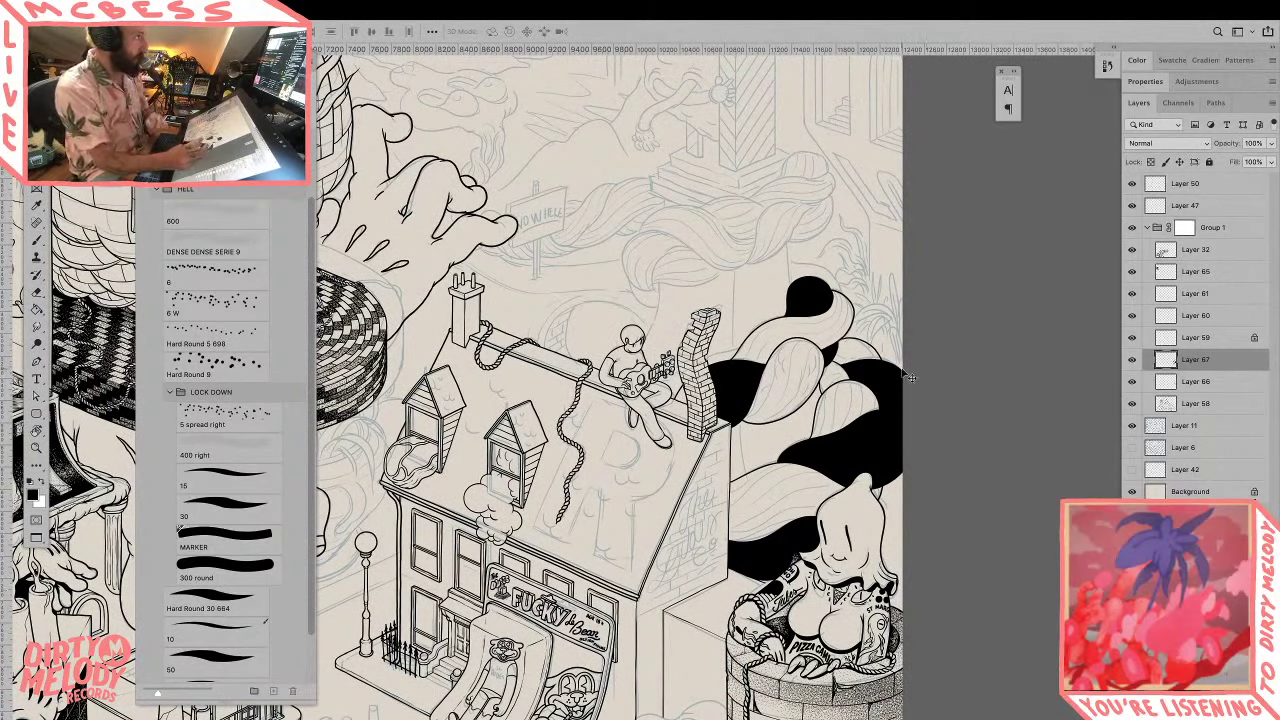
key(Tab)
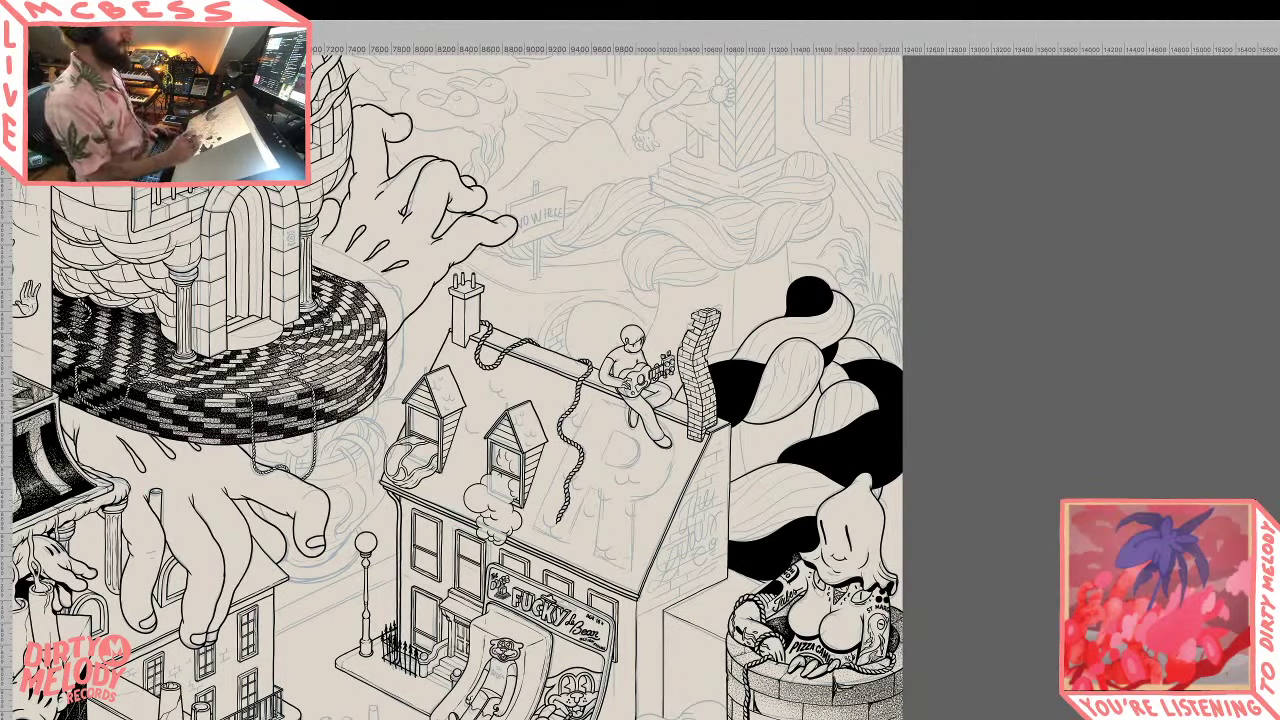
key(Tab)
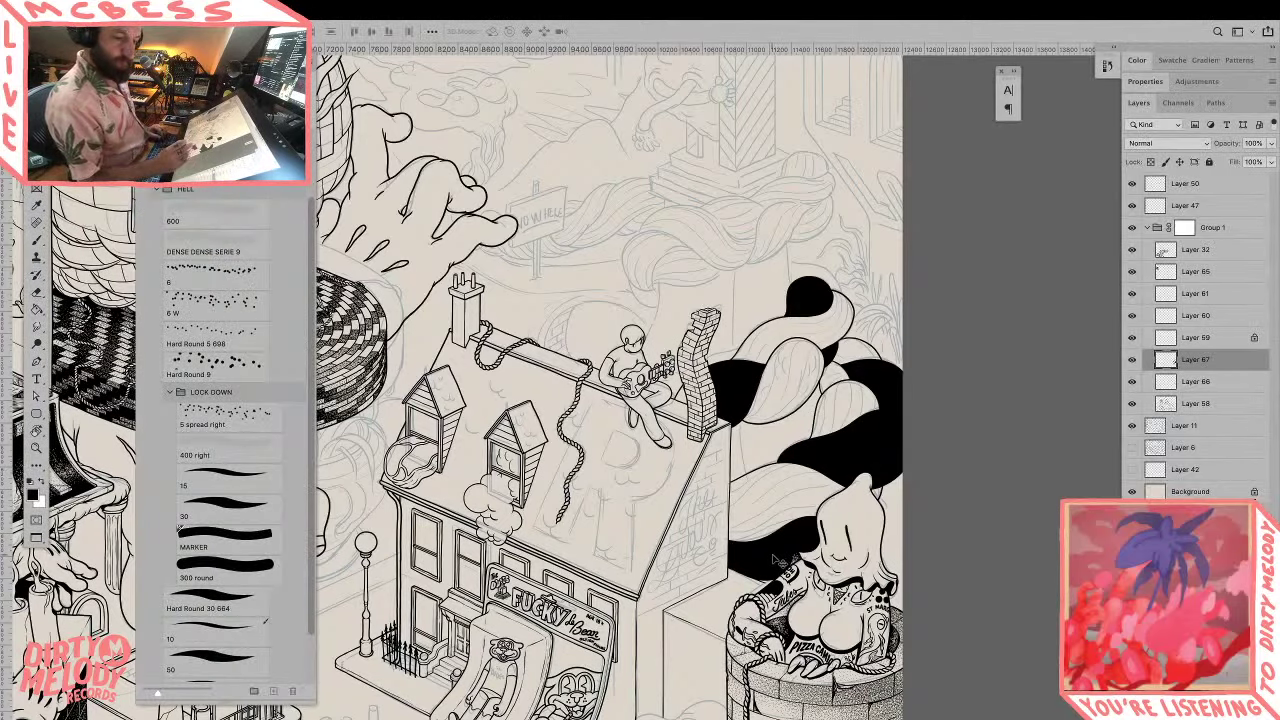
Step: Lower Layer 67's opacity to 73% and add a new layer directly above it
click(761, 556)
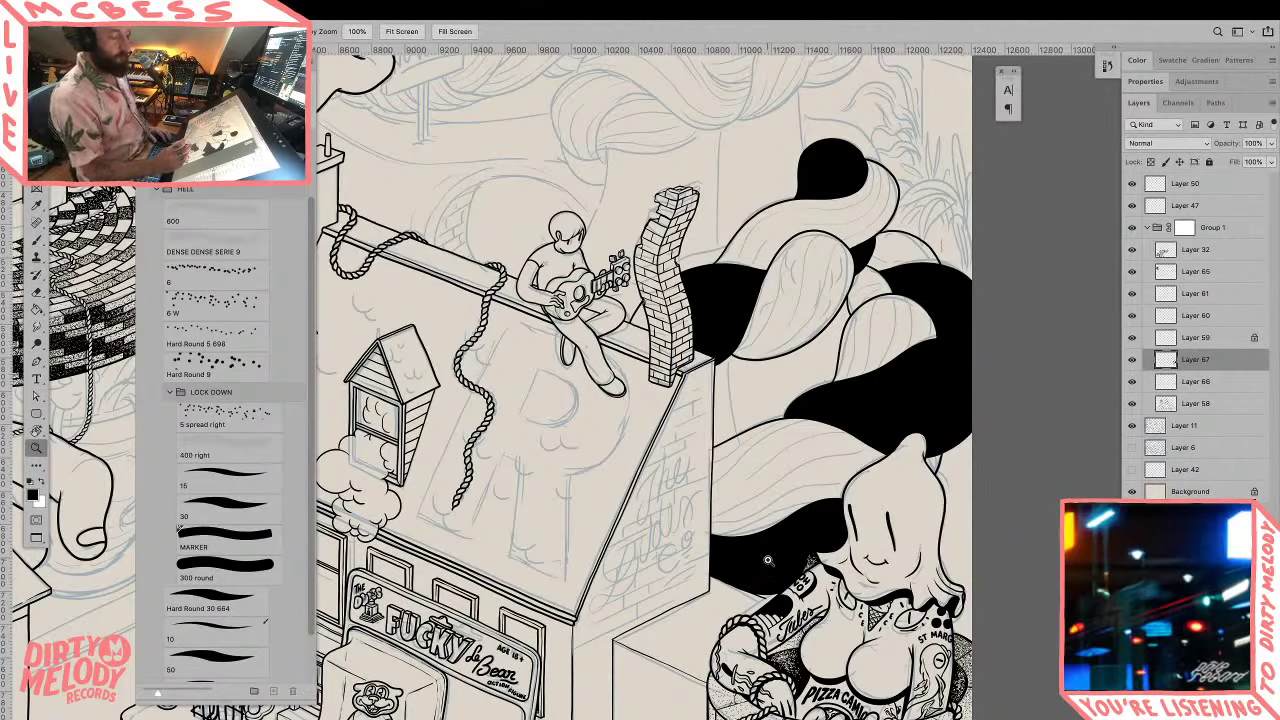
click(768, 564)
drag(760, 538, 782, 580)
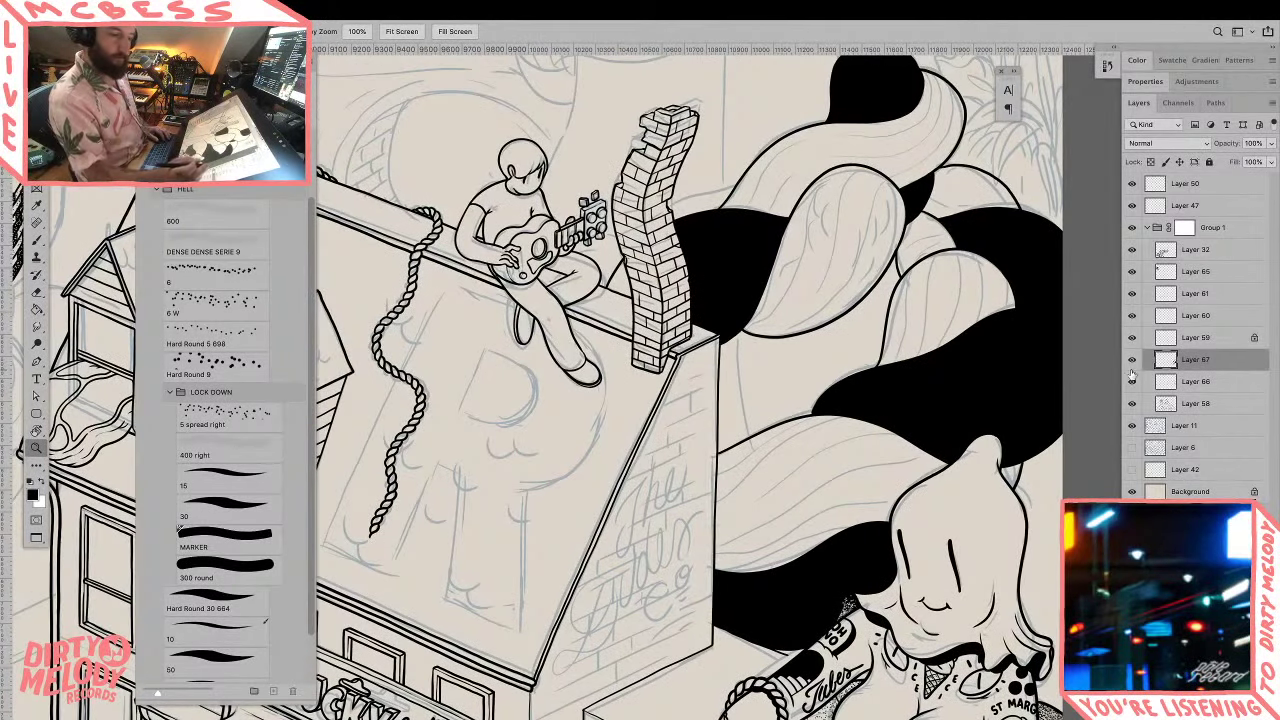
click(1270, 143)
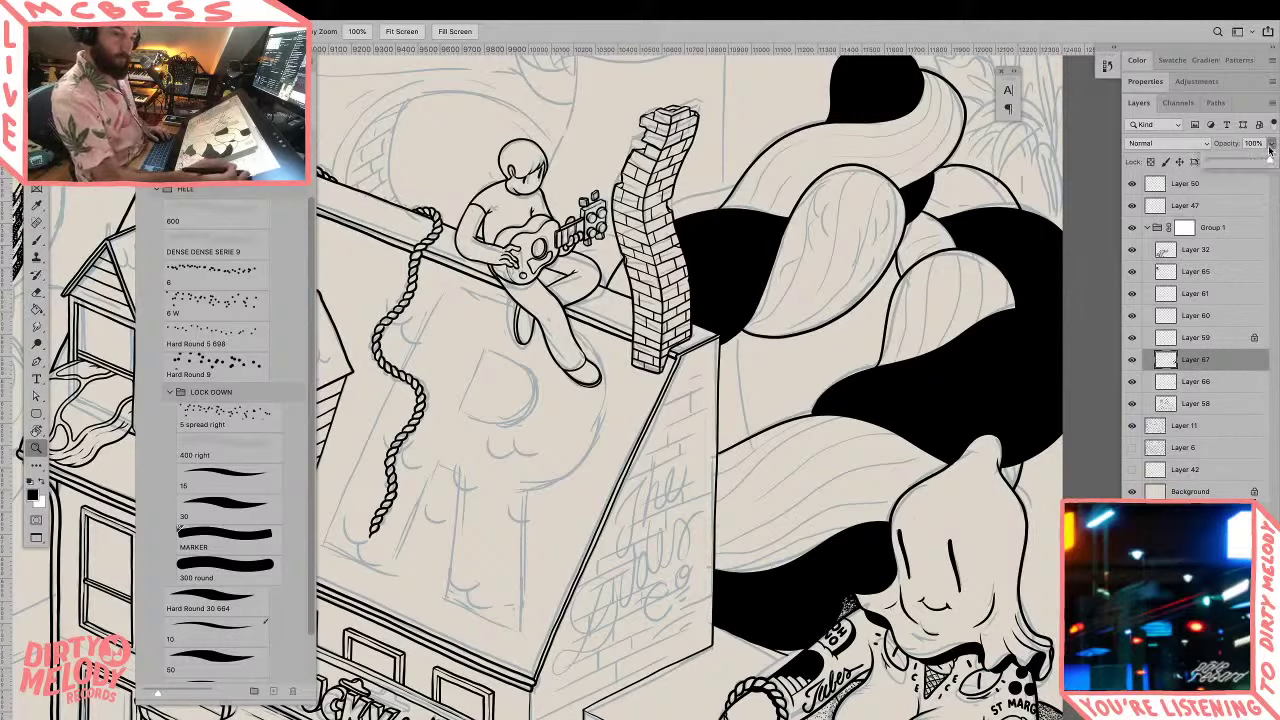
drag(1266, 161, 1251, 162)
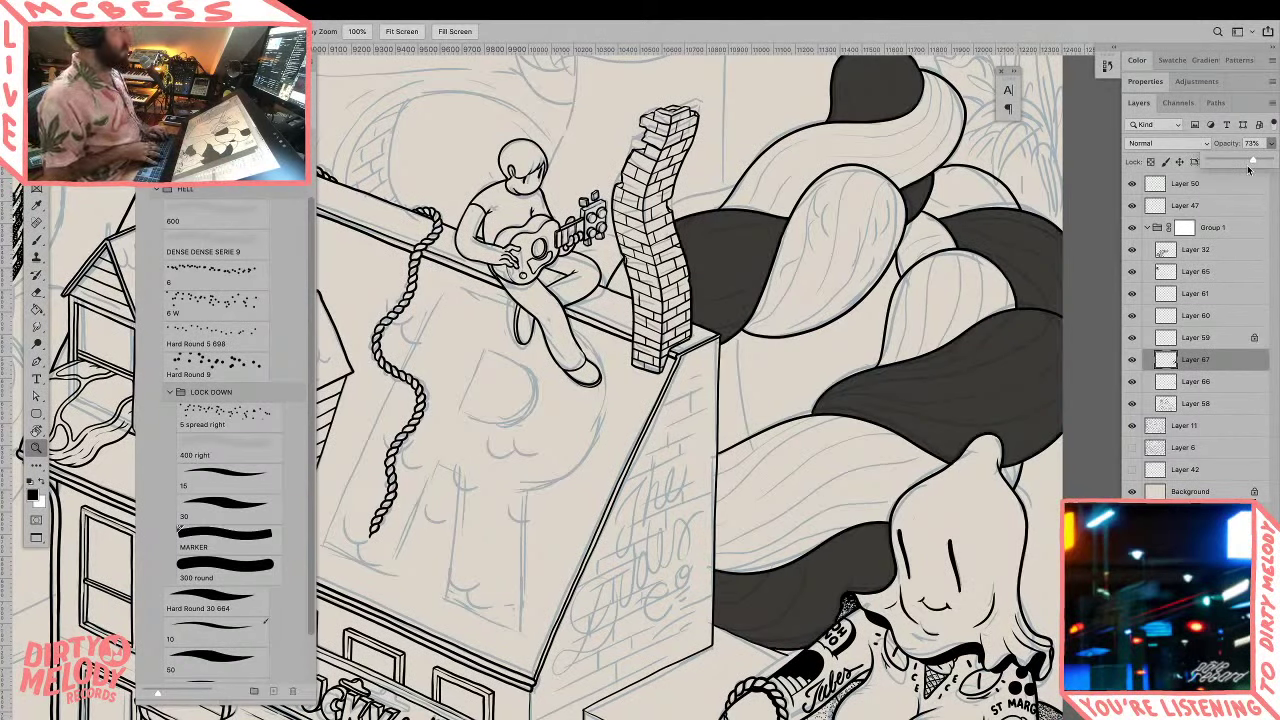
key(ctrl+shift+n)
key(Return)
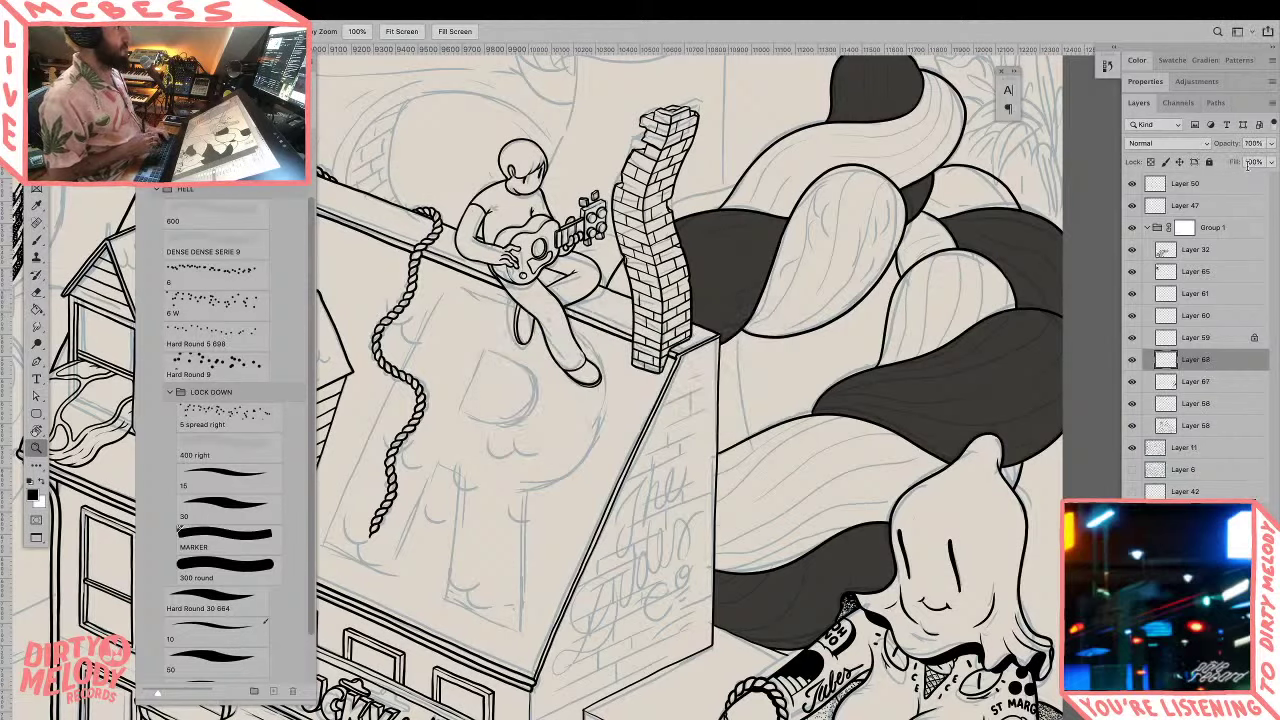
key(b)
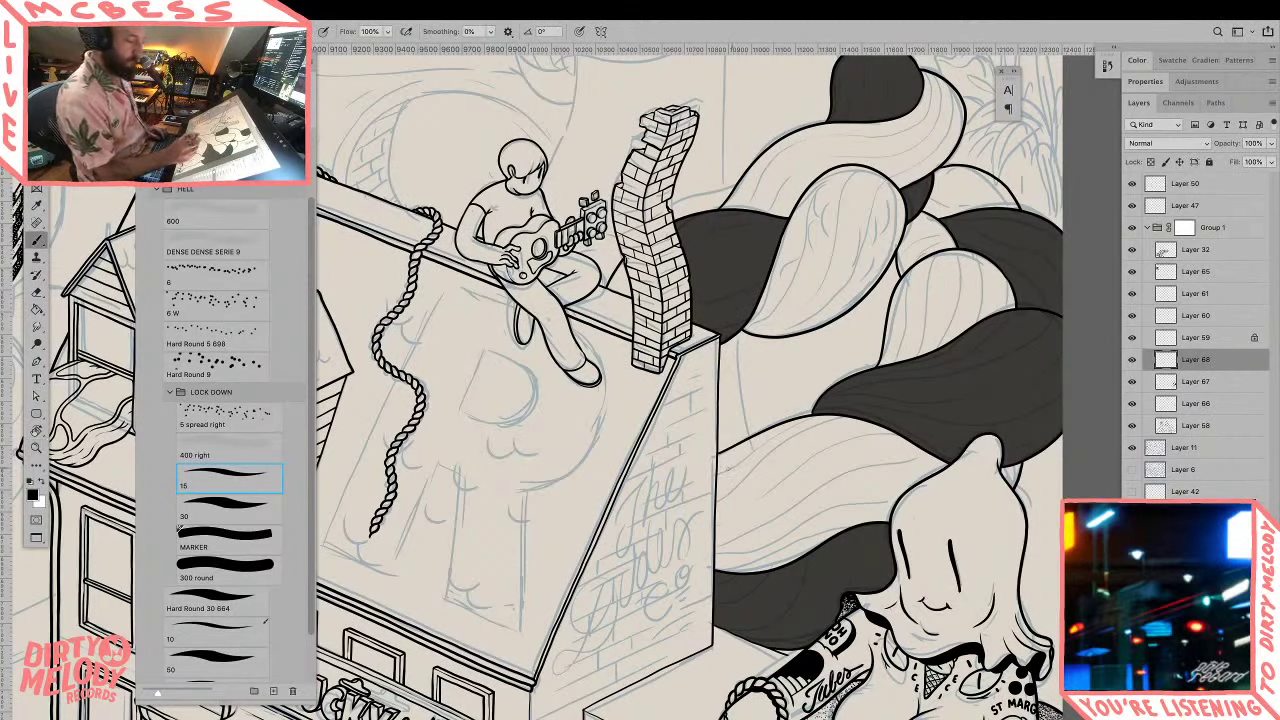
drag(728, 468, 764, 460)
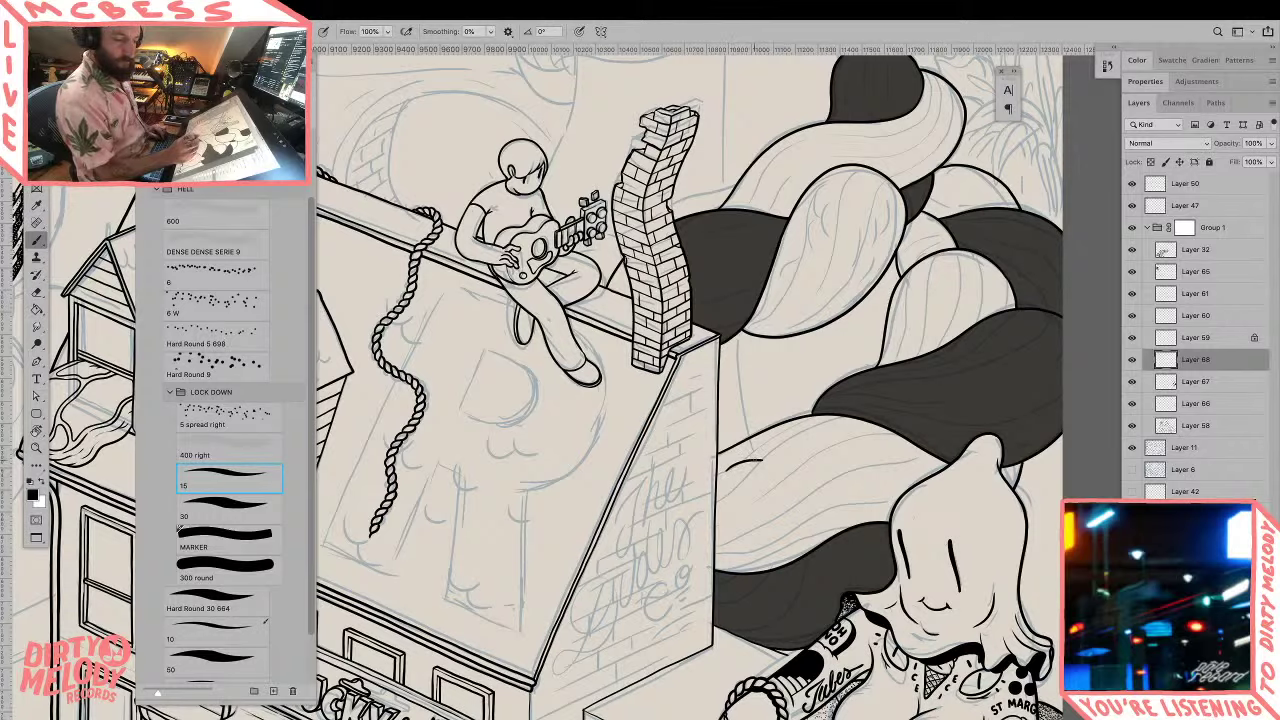
key(ctrl+z)
Step: Ink the first short curved scales near the upper edge of the light strand beside the house wall, using brush 15
key(z)
click(752, 464)
key(b)
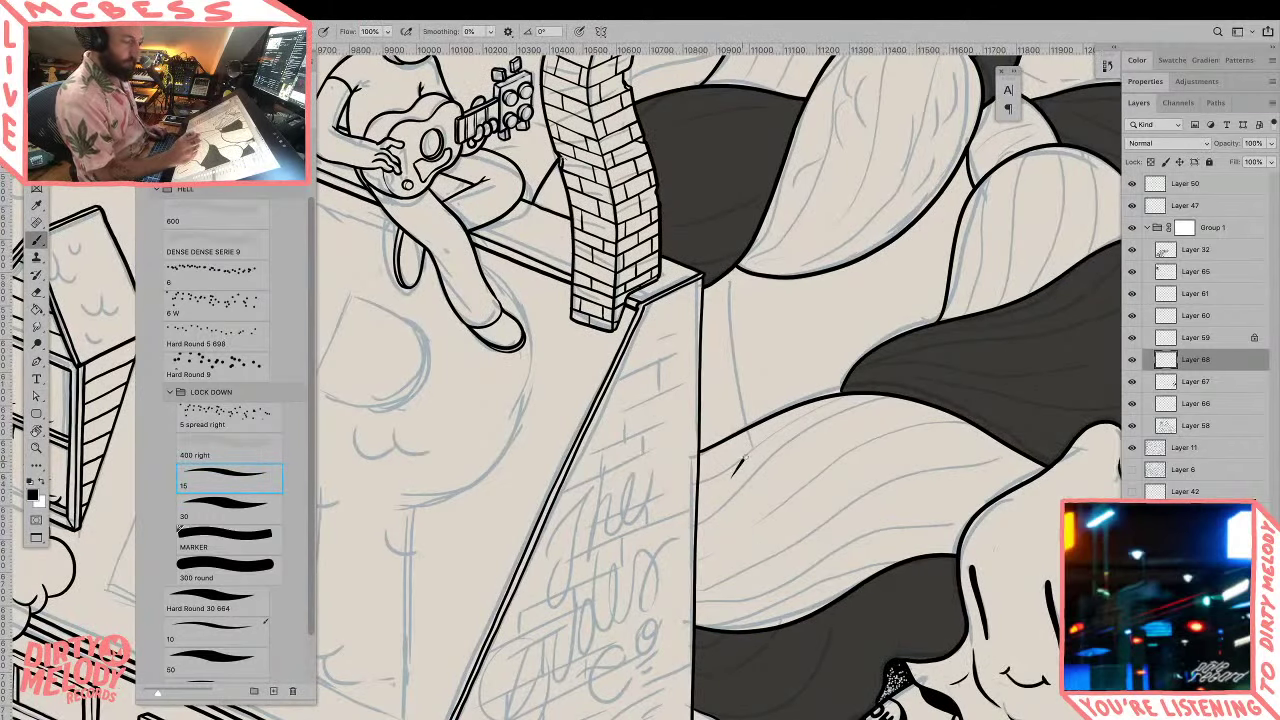
mouse_move(740, 462)
mouse_down()
mouse_move(792, 445)
mouse_move(787, 428)
mouse_move(813, 419)
mouse_move(776, 430)
mouse_move(843, 418)
mouse_up()
key(ctrl+z)
drag(783, 460, 822, 440)
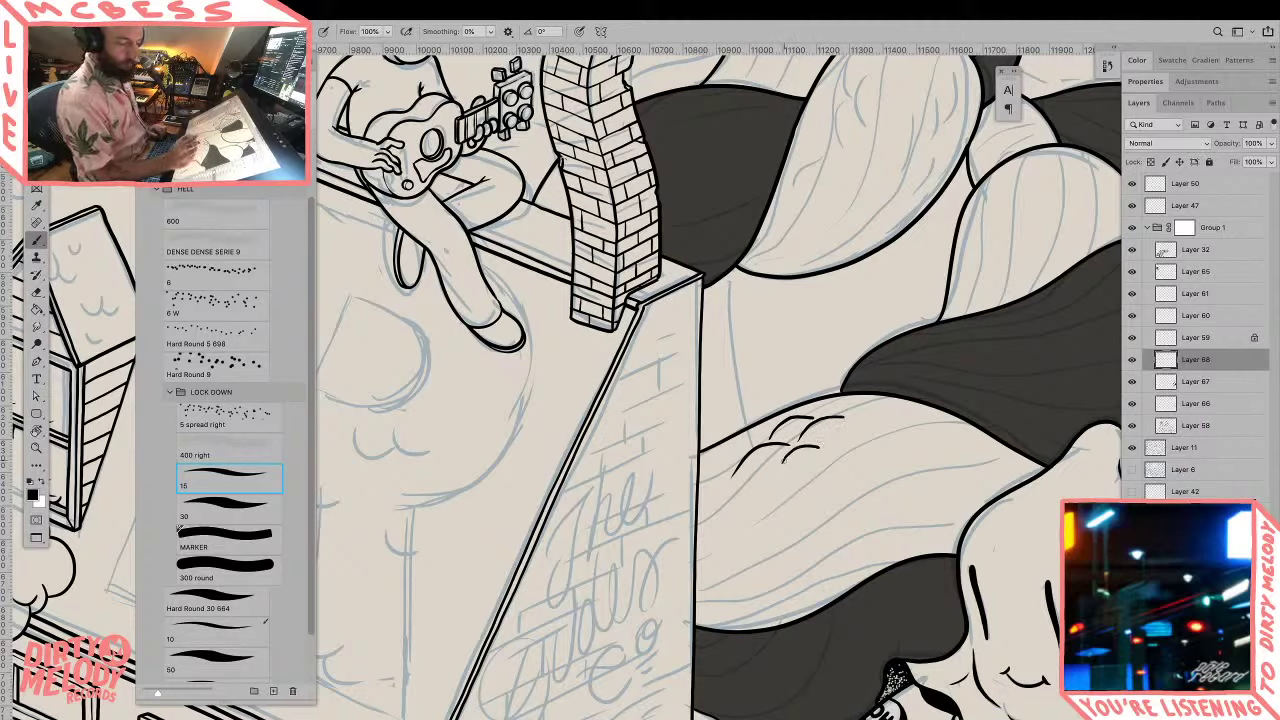
Step: Extend the overlapping scales along the light strand's upper edge from the house wall to the strand's crest
mouse_move(783, 462)
mouse_down()
mouse_move(776, 485)
mouse_move(755, 490)
mouse_move(736, 446)
mouse_move(773, 437)
mouse_up()
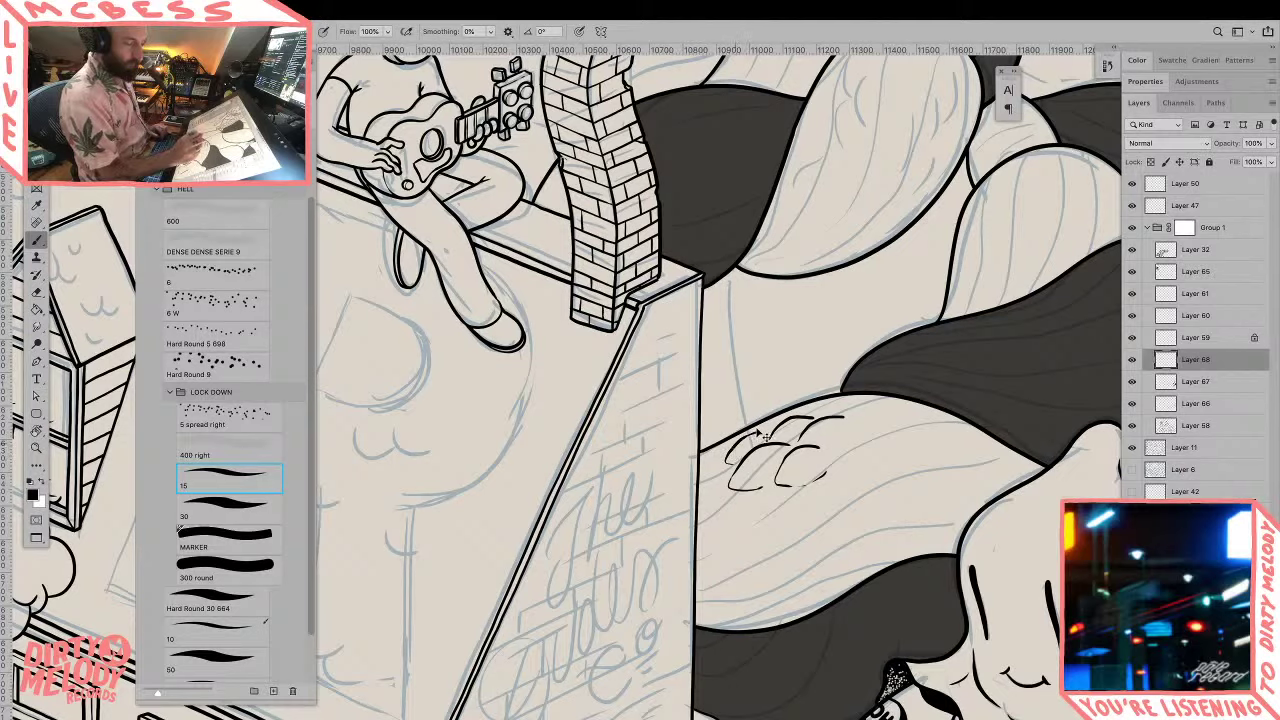
key(ctrl+z)
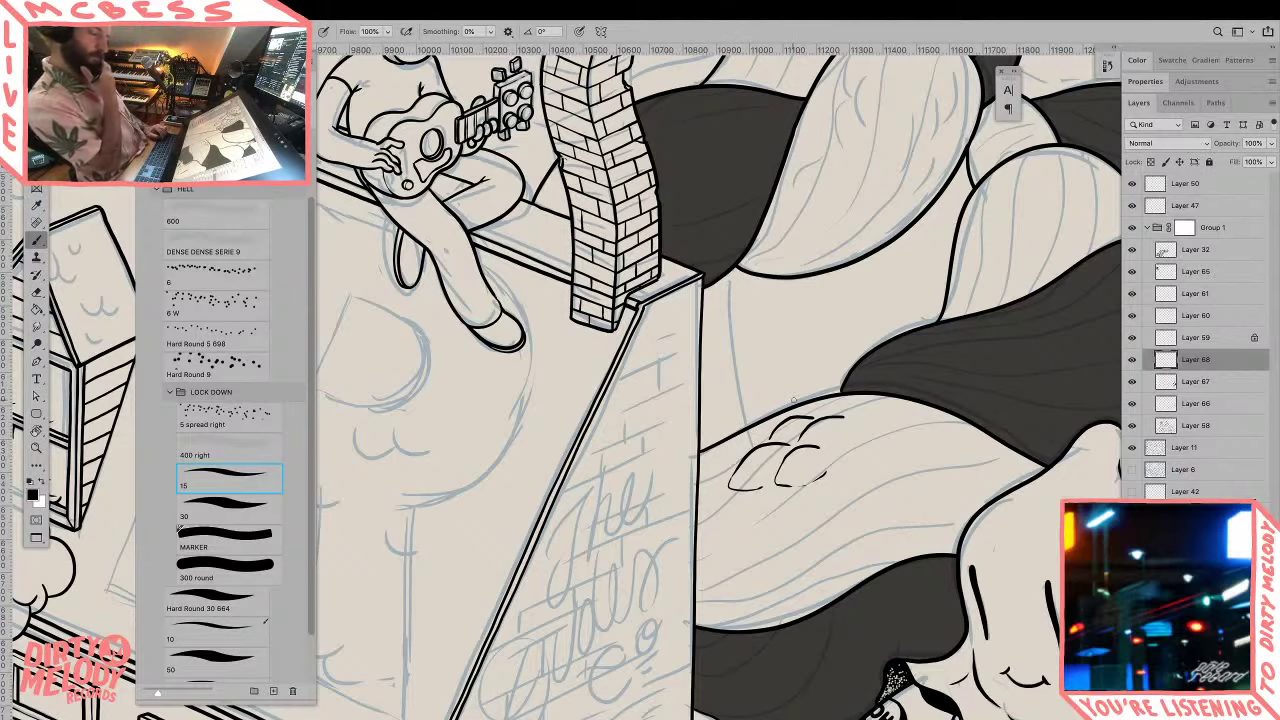
mouse_move(716, 485)
mouse_down()
mouse_move(702, 487)
mouse_move(728, 452)
mouse_move(852, 396)
mouse_up()
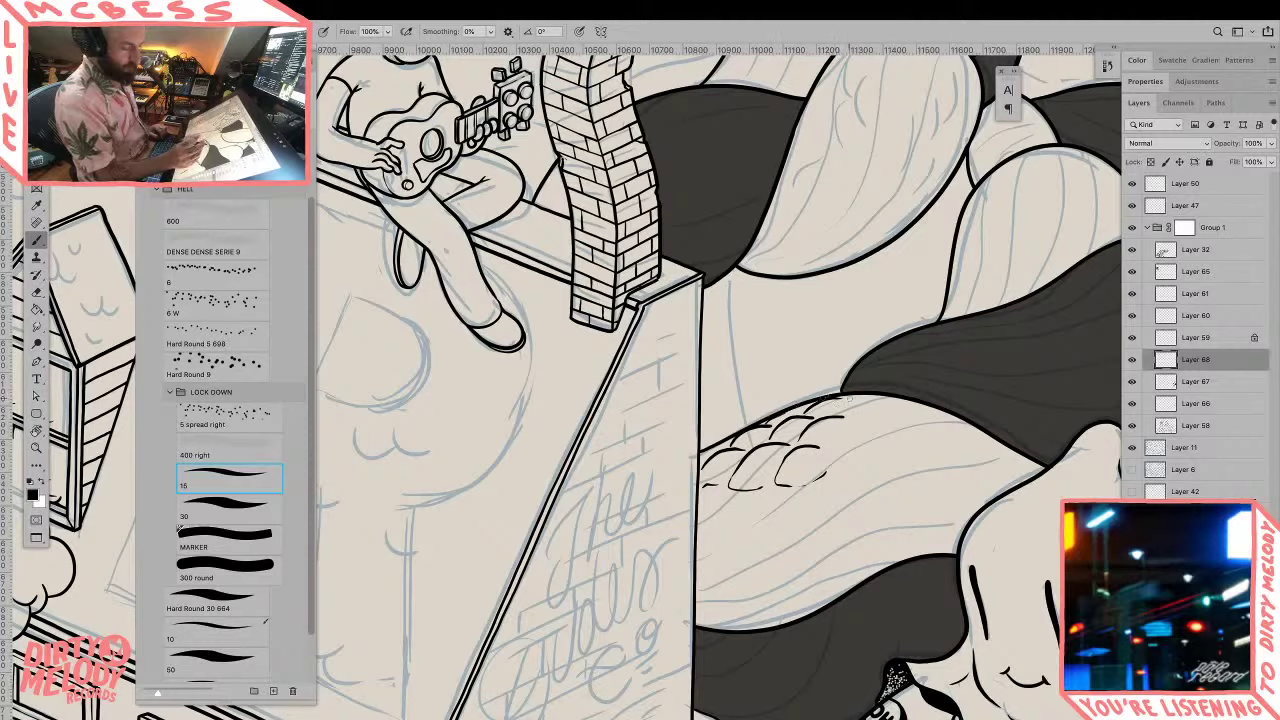
key(e)
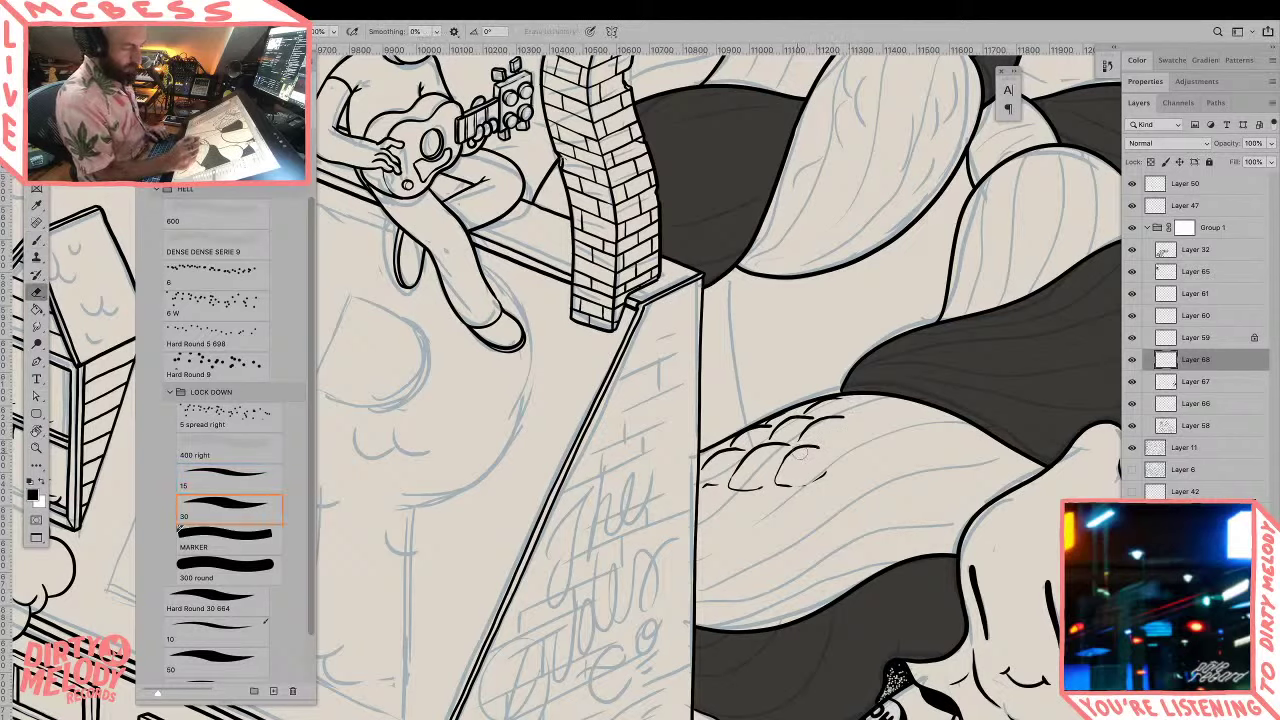
key(b)
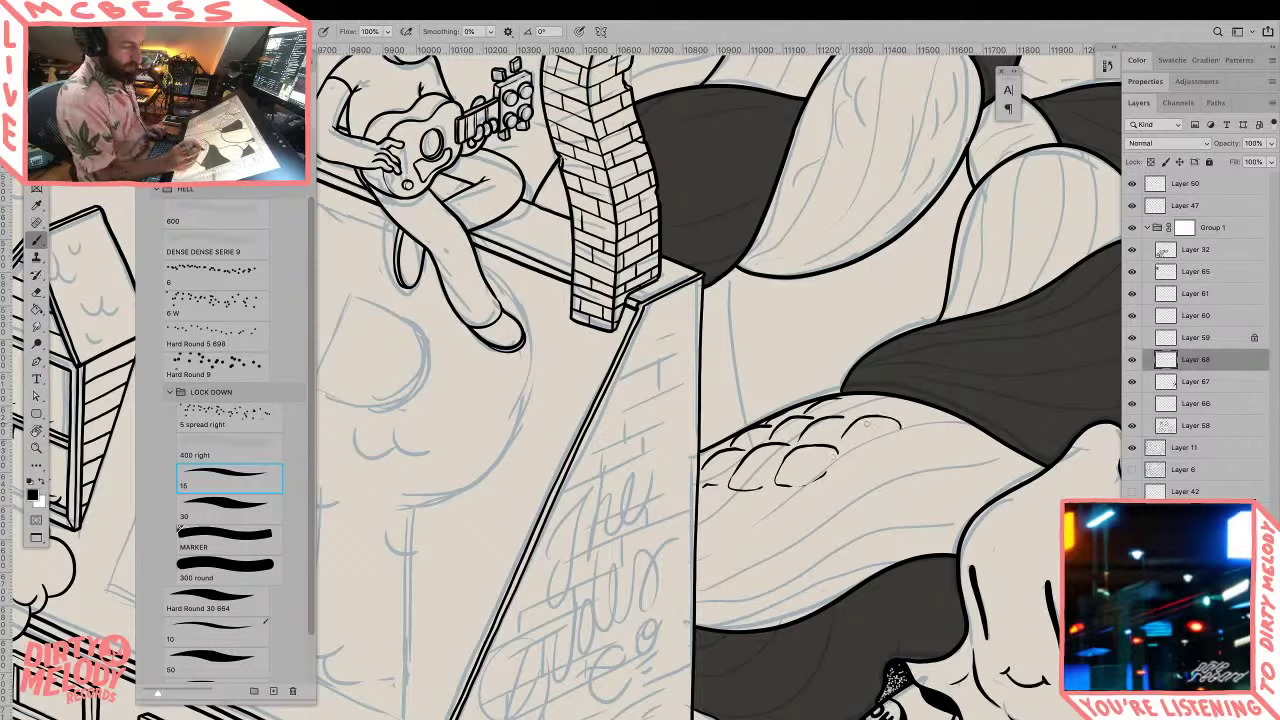
drag(846, 421, 892, 401)
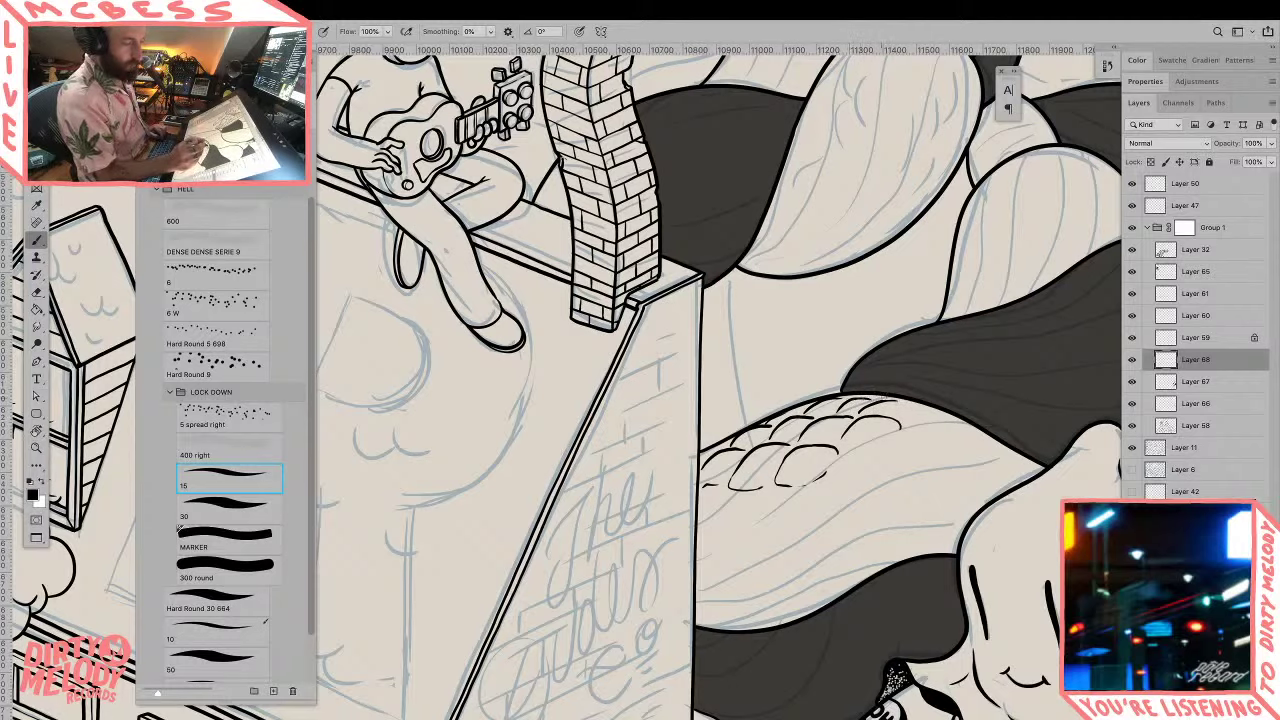
Step: Examine the scale pattern at a wider view of the rooftop scene and from a rotated angle
key(z)
alt+click(915, 376)
alt+click(916, 373)
alt+click(917, 372)
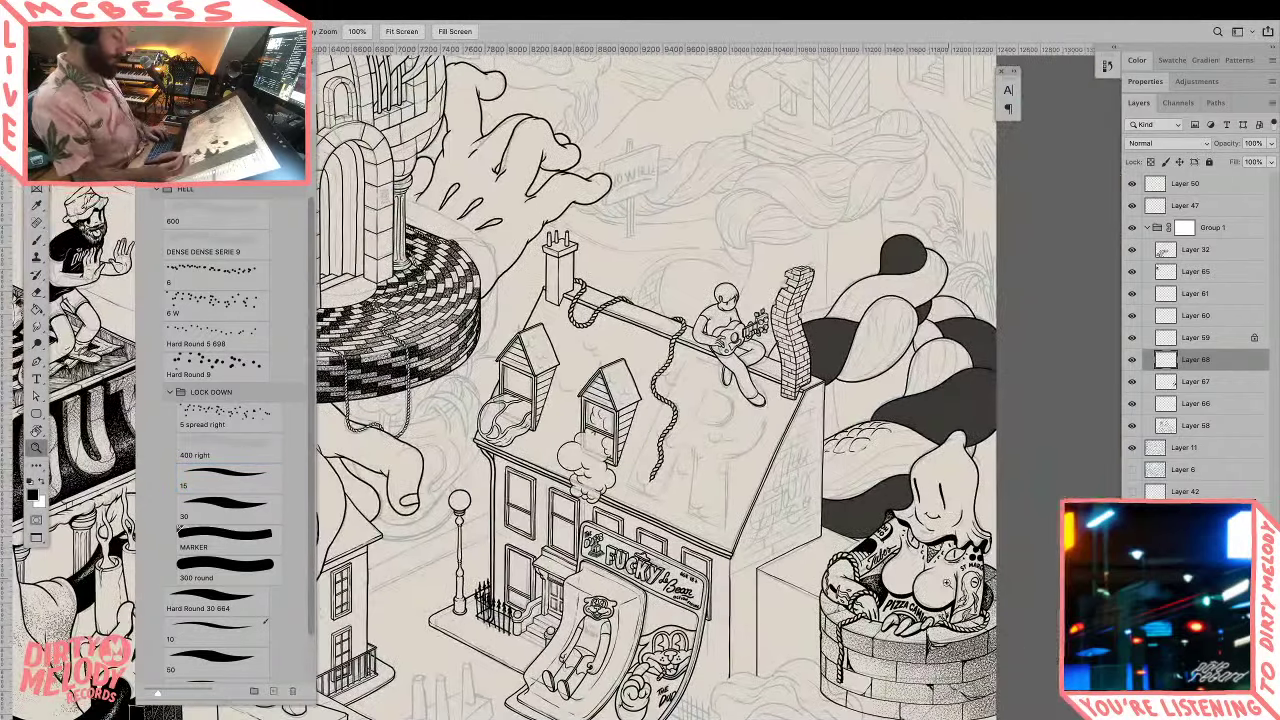
key(r)
drag(940, 622, 858, 340)
Step: Ink another small curved scale where the light strand meets the house wall, just below the existing scales
key(z)
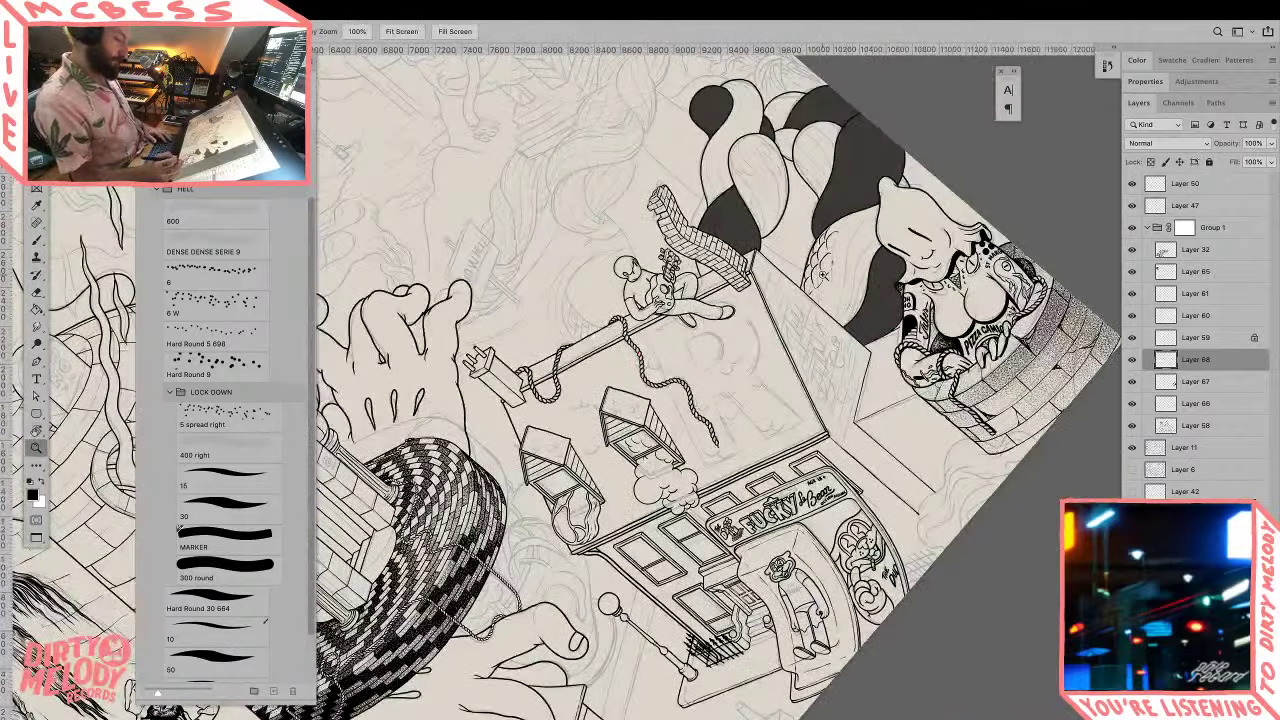
click(825, 275)
click(825, 275)
click(825, 275)
click(825, 275)
key(b)
key(e)
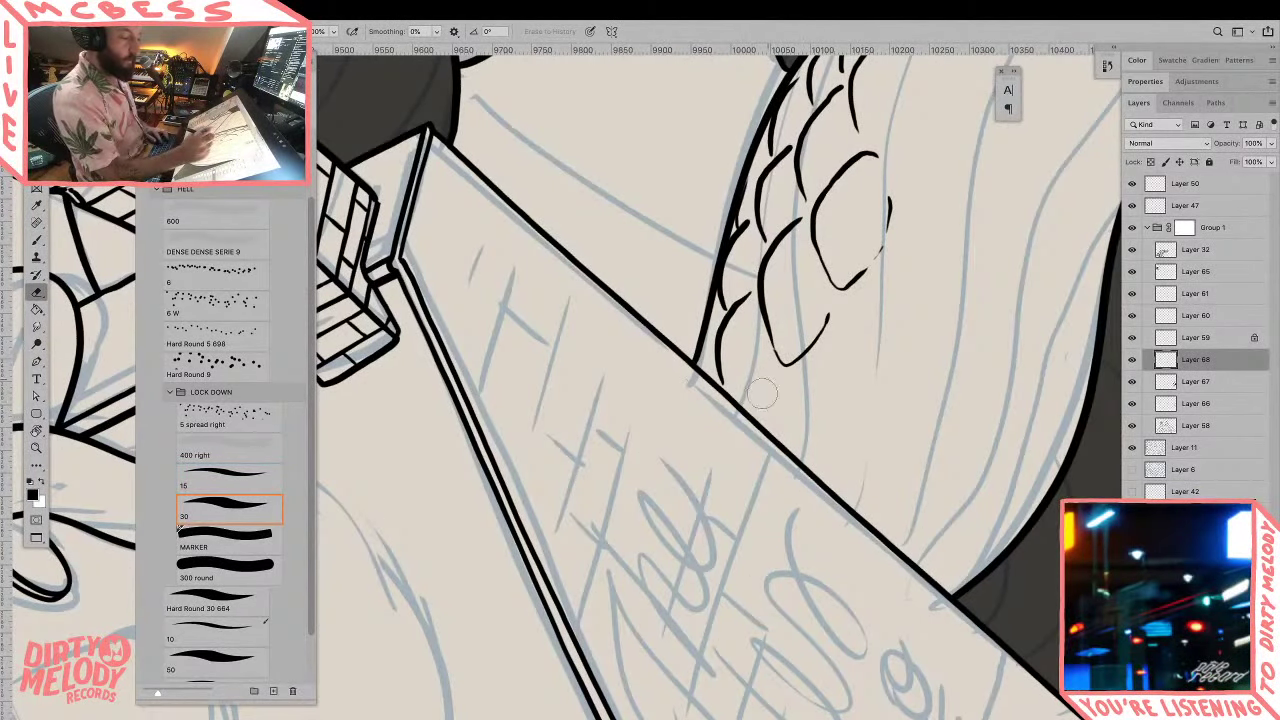
key(b)
mouse_move(754, 413)
mouse_down()
mouse_move(776, 373)
mouse_move(793, 382)
mouse_move(763, 388)
mouse_move(788, 369)
mouse_move(726, 394)
mouse_up()
key(super+z)
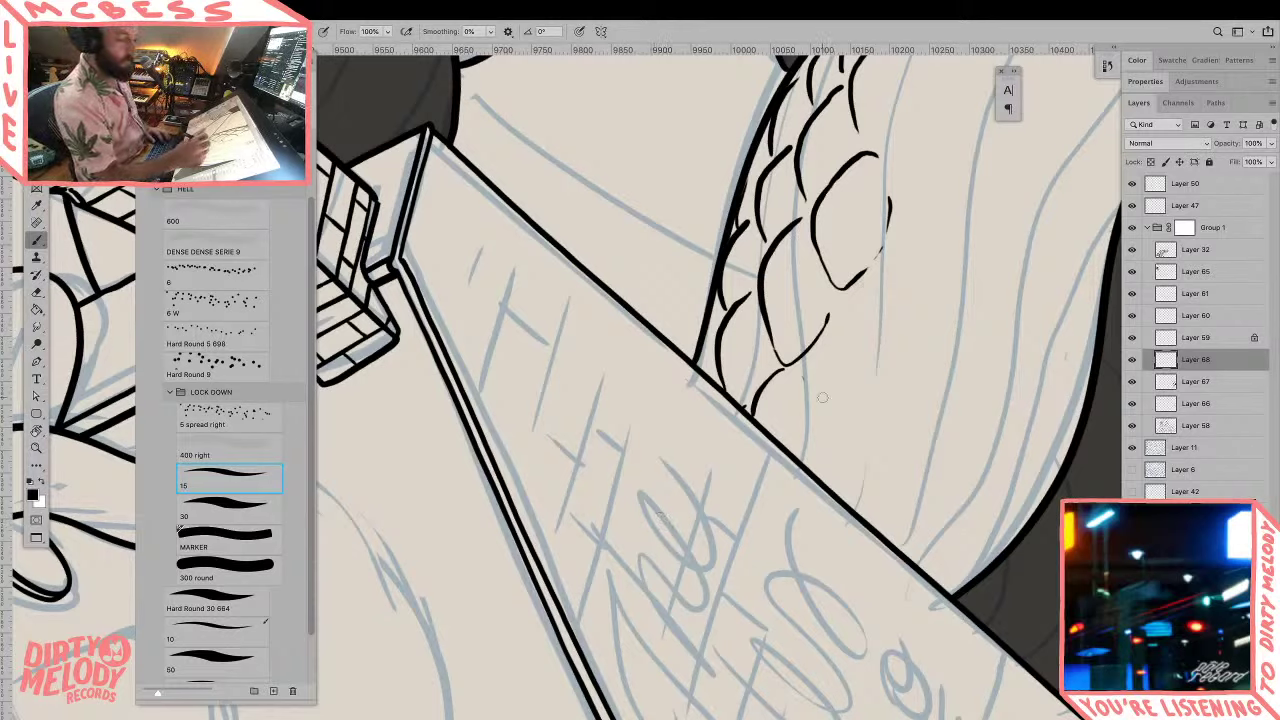
drag(800, 376, 815, 428)
key(ctrl+z)
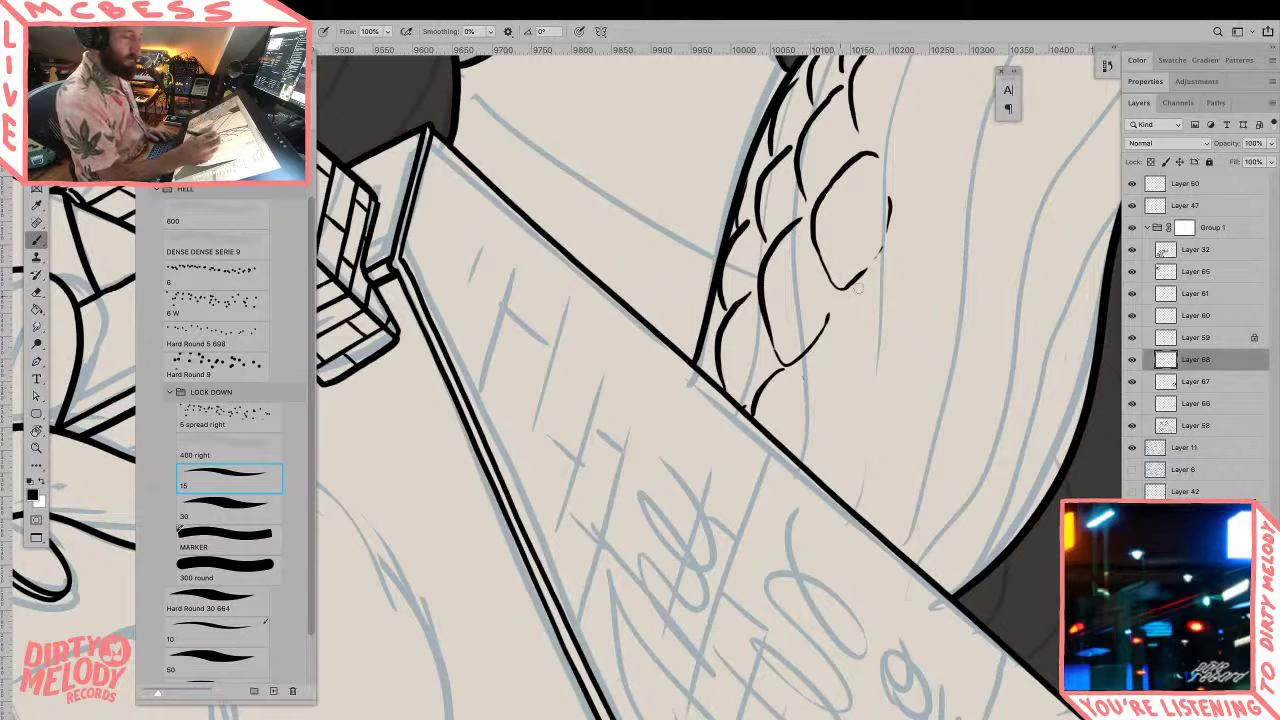
Step: Erase the overshooting end of the lower stroke on the large scale nearest the house wall
key(r)
mouse_move(900, 305)
mouse_down()
mouse_move(938, 478)
mouse_move(832, 542)
mouse_move(816, 510)
mouse_up()
key(e)
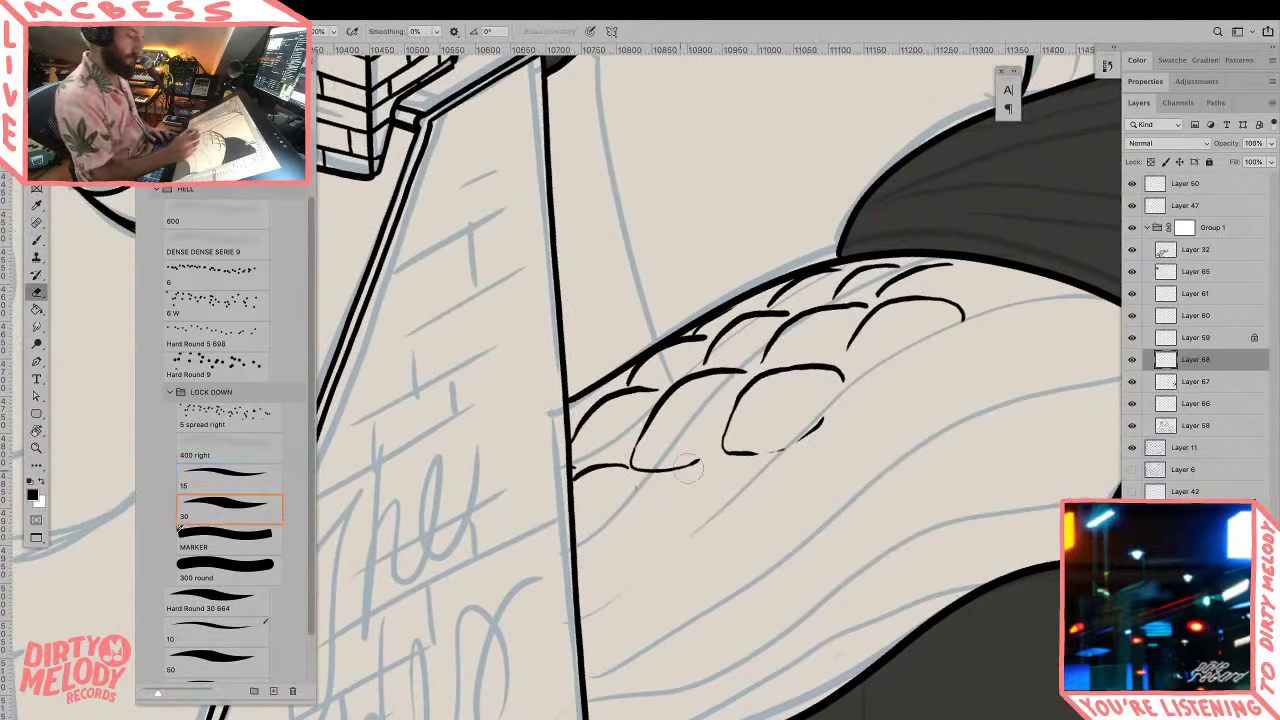
mouse_move(700, 464)
mouse_down()
mouse_move(686, 466)
mouse_move(714, 491)
mouse_up()
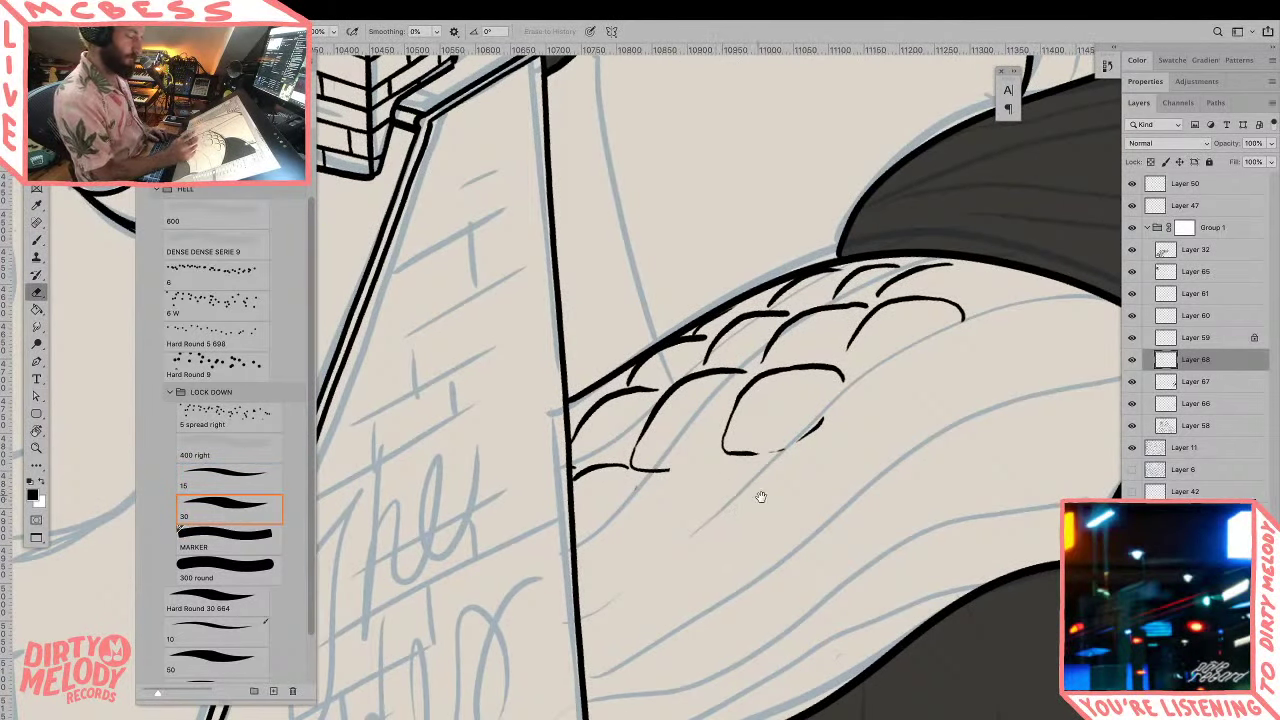
drag(833, 492, 743, 460)
Step: Ink a large rounded scale in the middle of the light strand, below the existing rows, using brush 15
key(b)
mouse_move(706, 418)
mouse_down()
mouse_move(689, 483)
mouse_move(740, 488)
mouse_up()
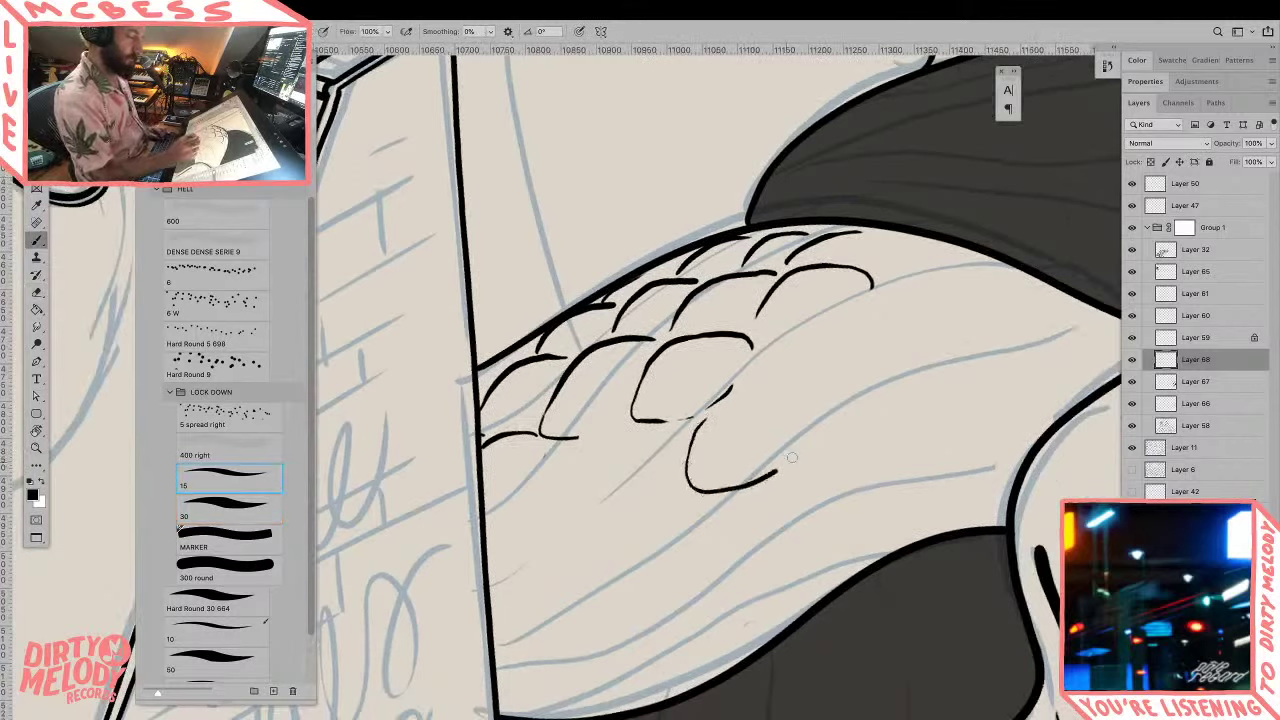
key(ctrl+z)
mouse_move(710, 412)
mouse_down()
mouse_move(670, 461)
mouse_move(667, 494)
mouse_move(703, 502)
mouse_move(792, 440)
mouse_up()
key(ctrl+z)
mouse_move(730, 405)
mouse_down()
mouse_move(786, 387)
mouse_move(812, 402)
mouse_move(800, 430)
mouse_up()
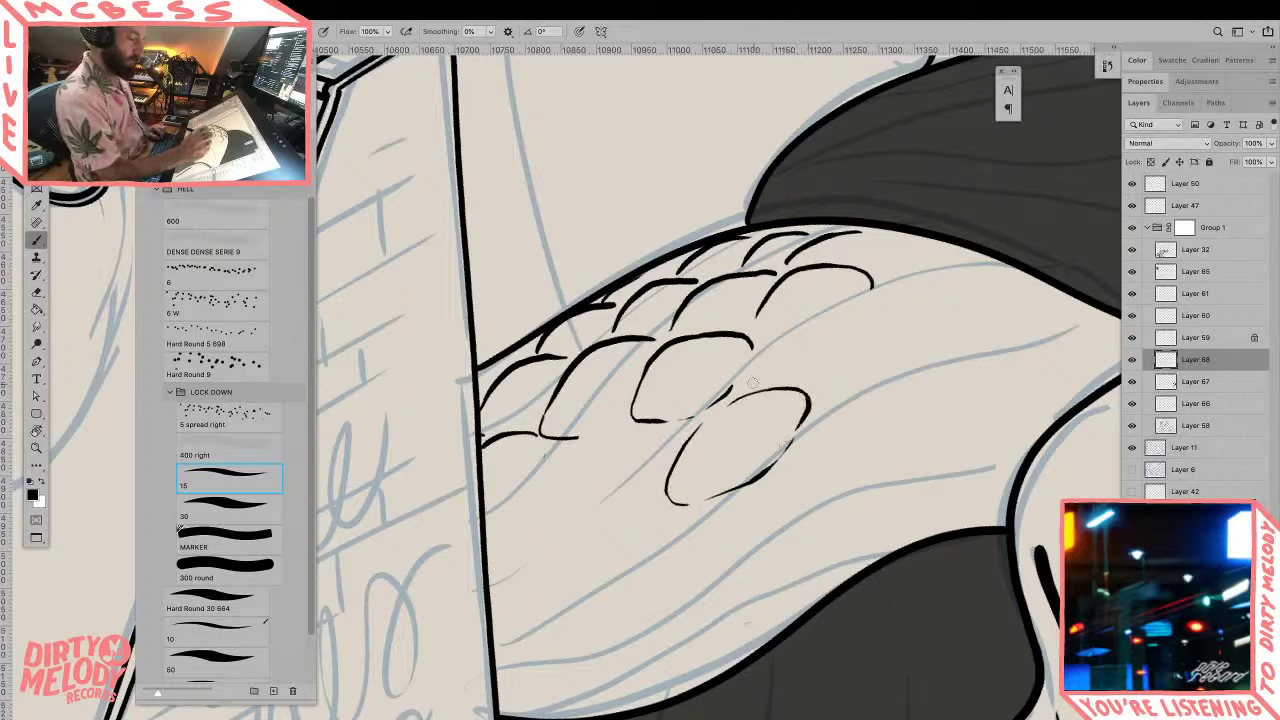
Step: Ink the curved scales linking the large rounded scale to the row above and continue them away from the wall
drag(751, 381, 771, 338)
key(ctrl+z)
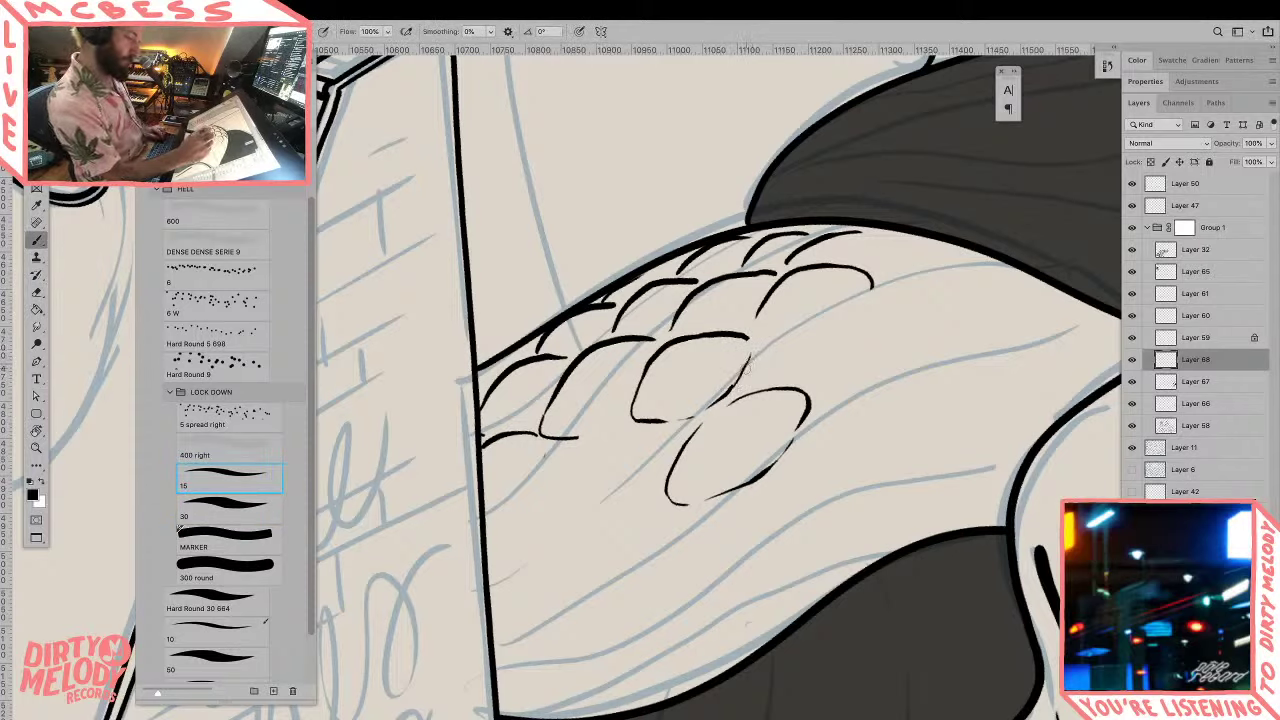
drag(745, 365, 800, 322)
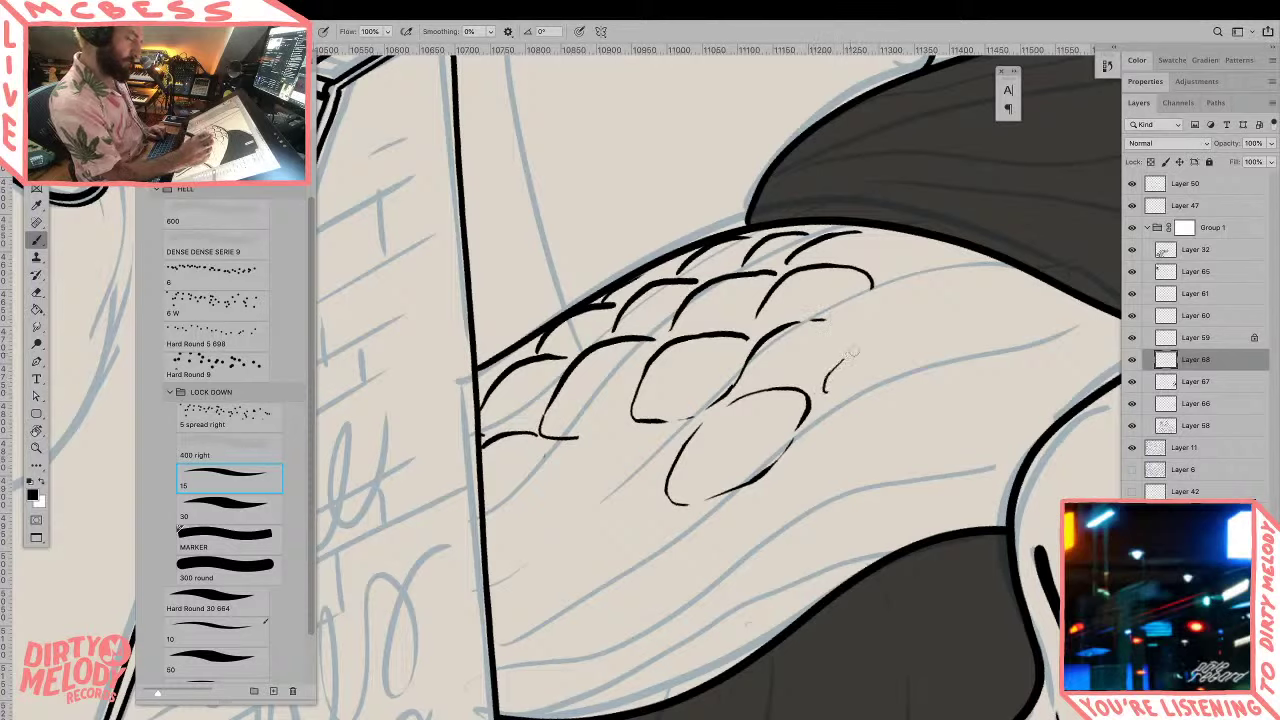
drag(879, 337, 891, 331)
key(ctrl+z)
mouse_move(824, 384)
mouse_down()
mouse_move(852, 343)
mouse_move(900, 321)
mouse_up()
drag(818, 320, 862, 323)
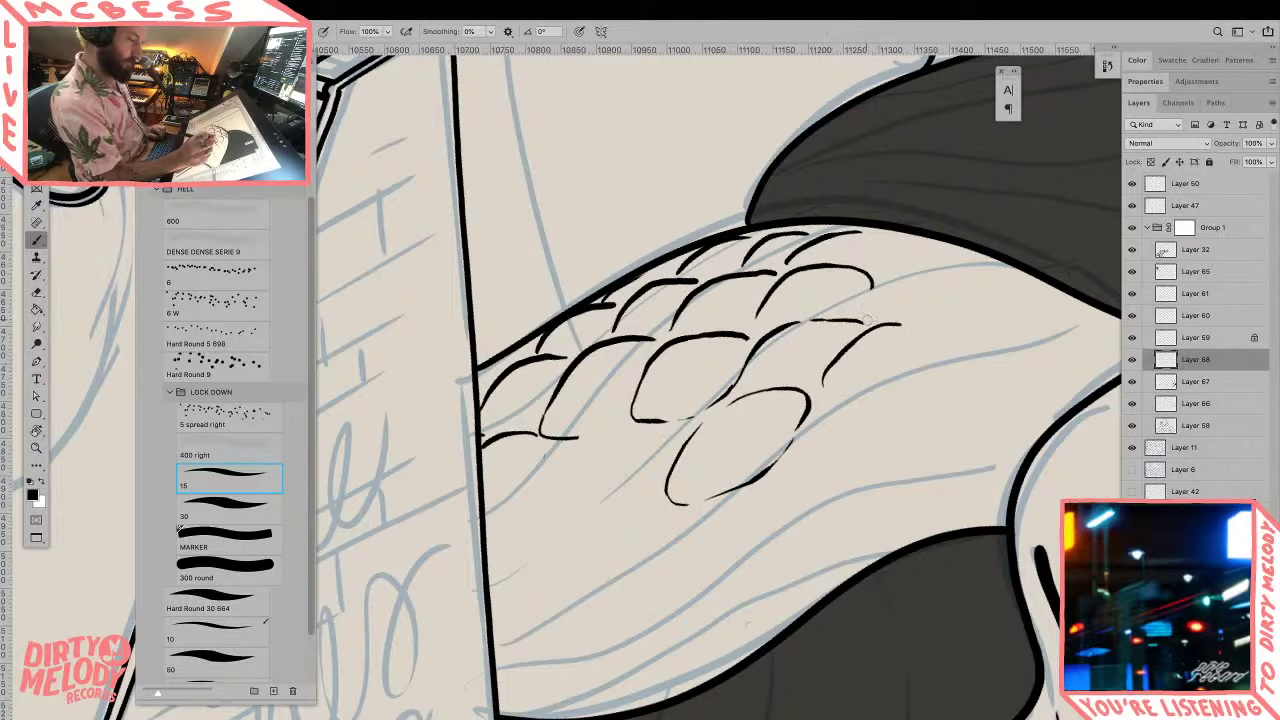
Step: Examine the partly scaled strand at a wider view of the scene and from a rotated angle
key(z)
alt+click(968, 293)
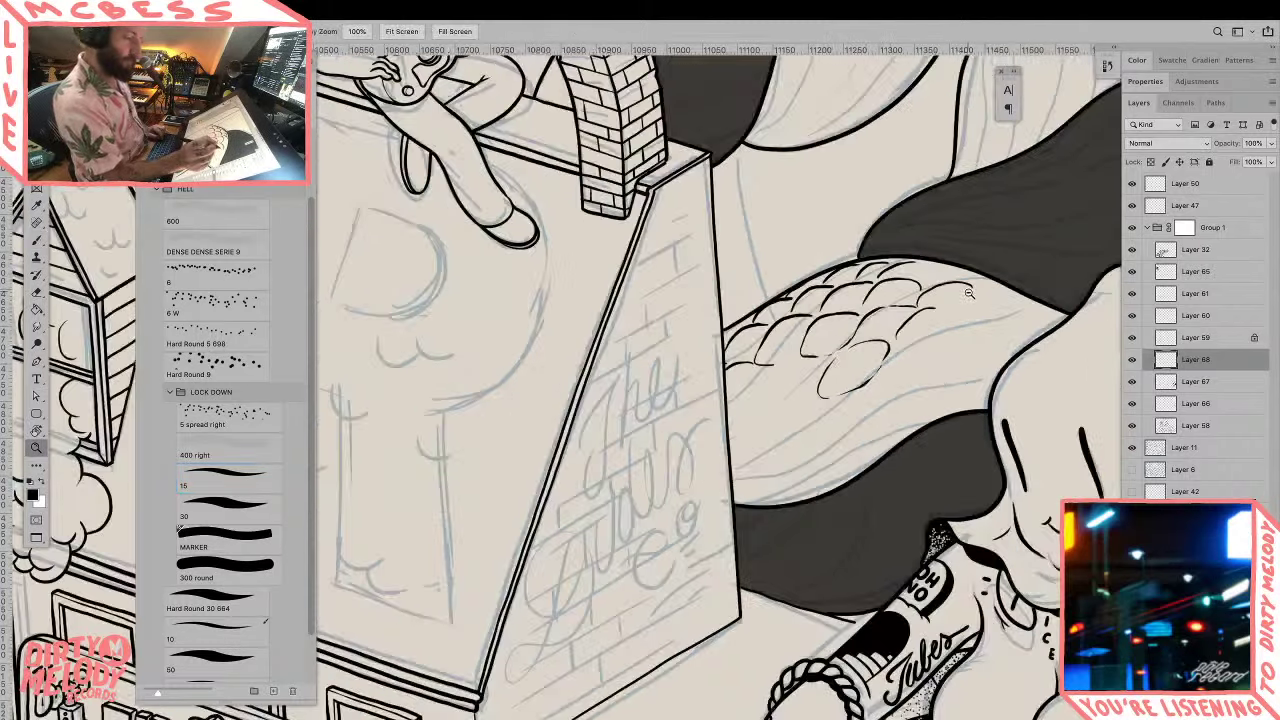
alt+click(969, 293)
key(r)
drag(957, 250, 878, 634)
drag(916, 537, 800, 643)
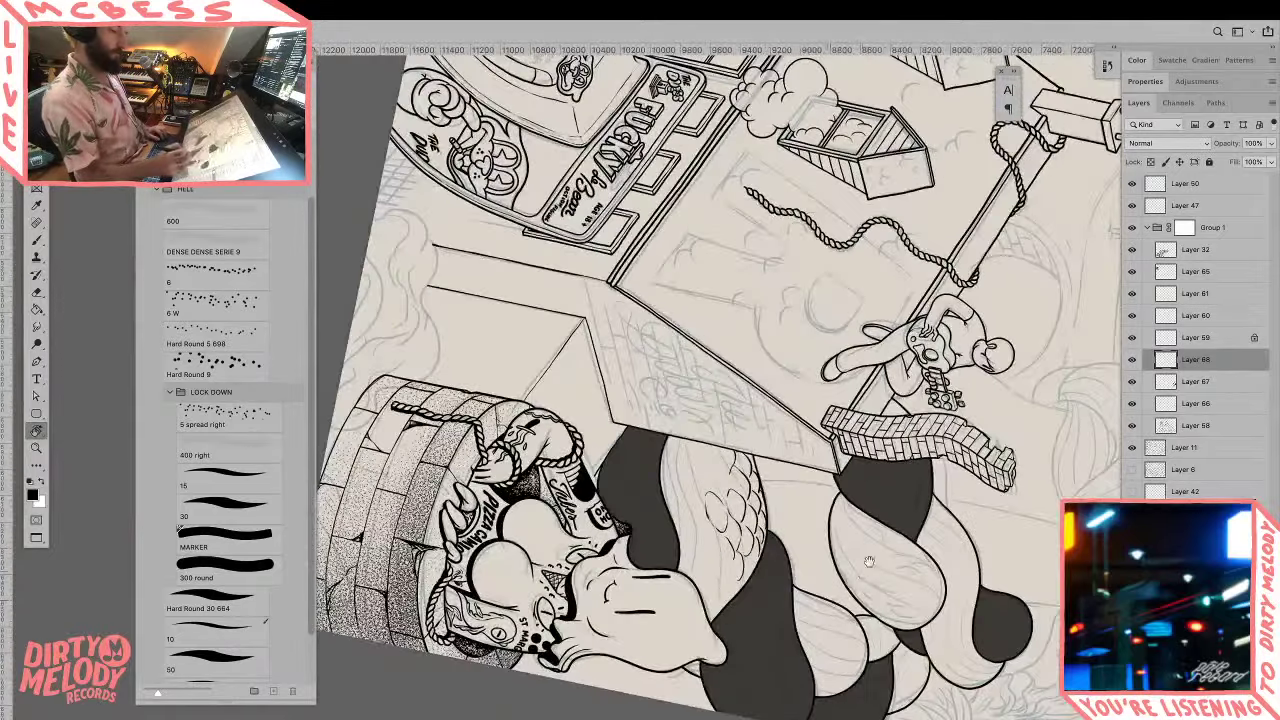
drag(869, 561, 914, 519)
Step: Erase the stray stroke beside the large rounded scale and ink the neighbouring scales with brush 15
key(z)
click(774, 500)
click(774, 500)
click(774, 500)
click(774, 500)
key(b)
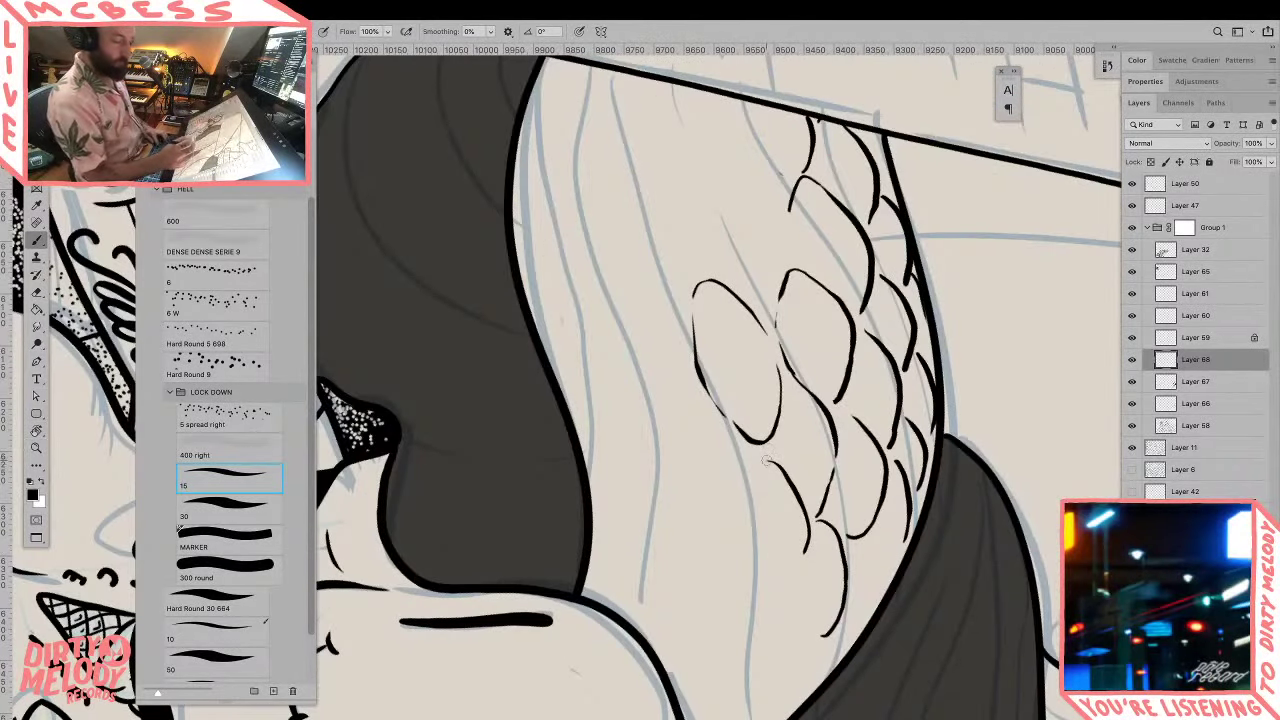
key(e)
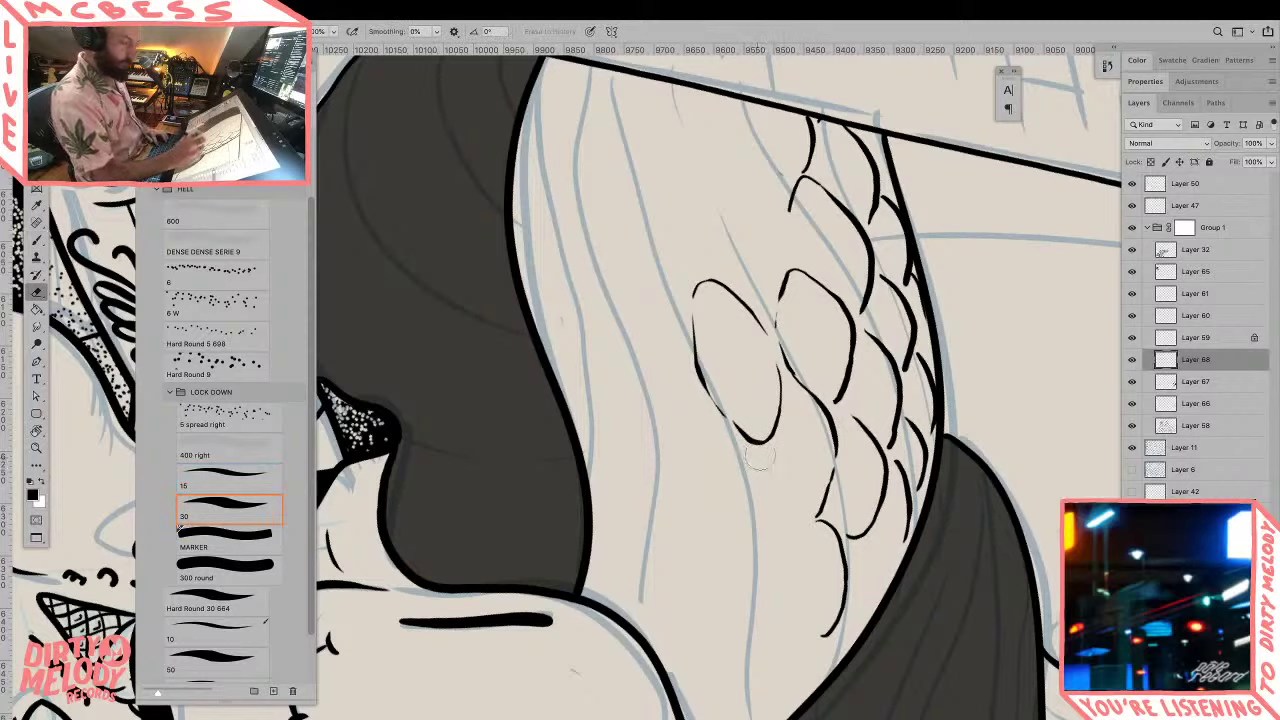
key(b)
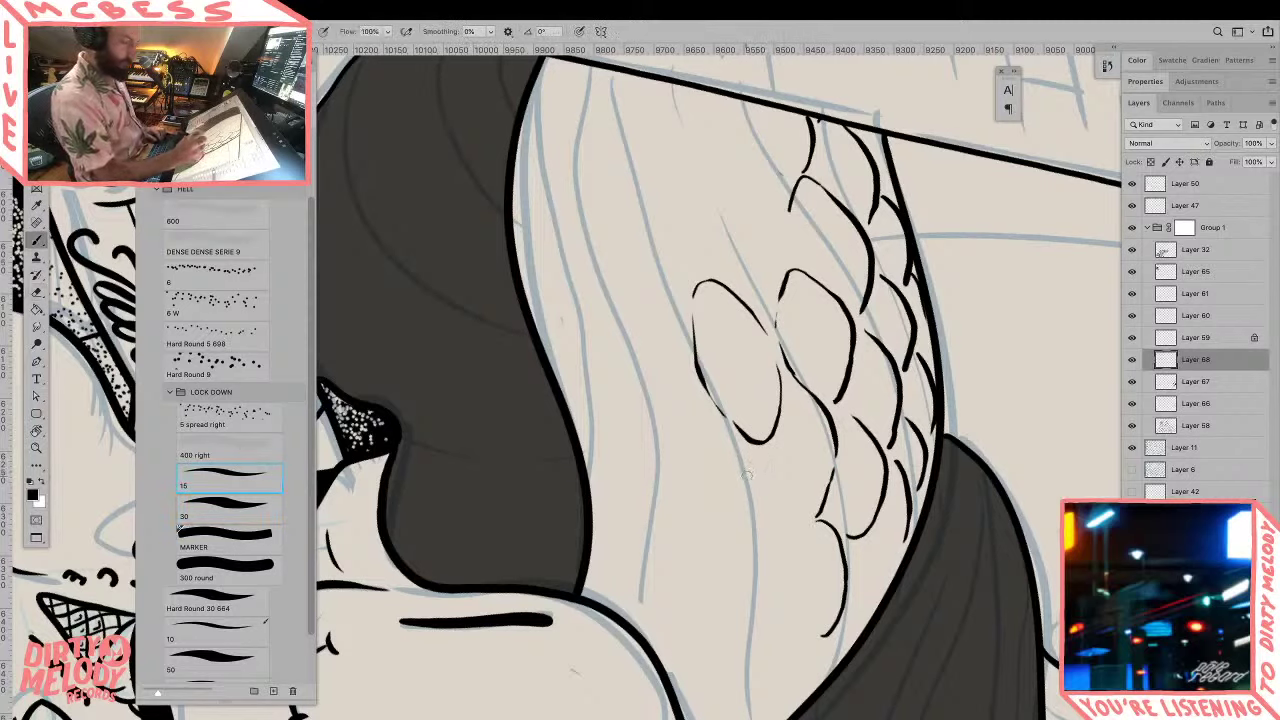
mouse_move(748, 456)
mouse_down()
mouse_move(778, 463)
mouse_move(810, 514)
mouse_move(810, 539)
mouse_move(774, 586)
mouse_move(800, 638)
mouse_move(779, 713)
mouse_up()
Step: Ink a small curved scale where the rows meet the strand's edge along the upper black strand
key(r)
mouse_move(860, 592)
mouse_down()
mouse_move(932, 460)
mouse_move(943, 291)
mouse_up()
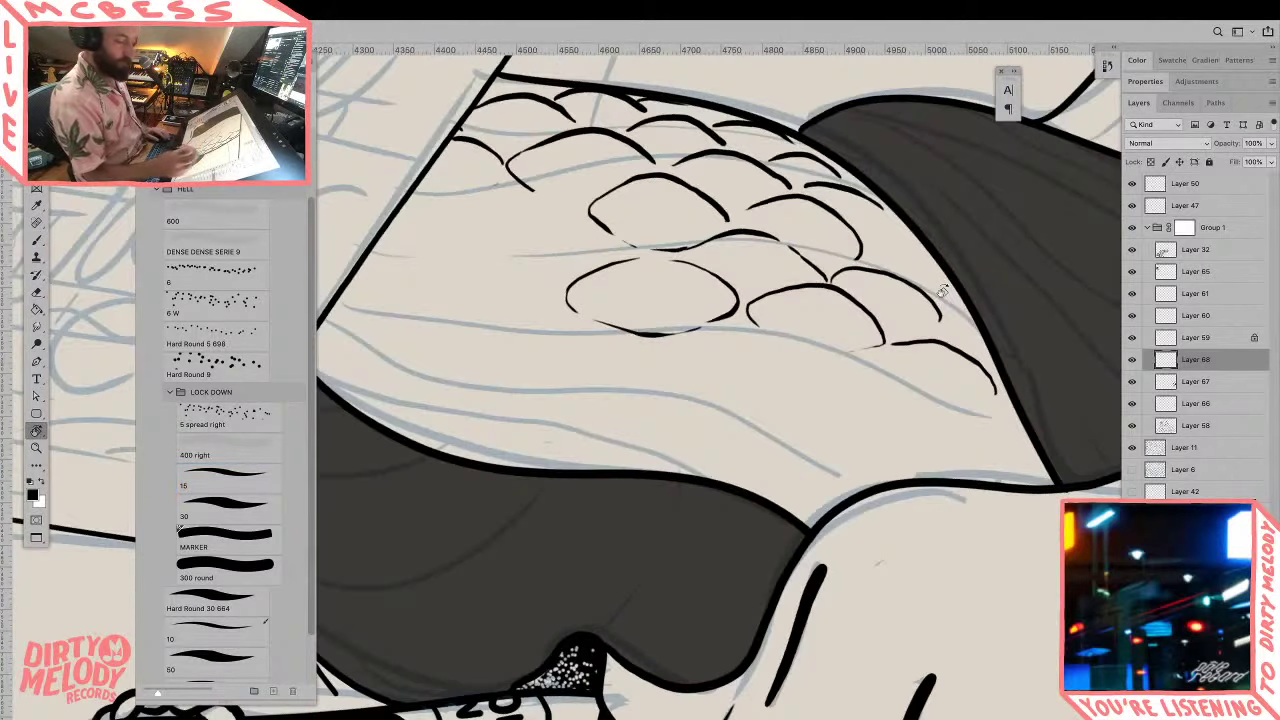
drag(938, 328, 976, 322)
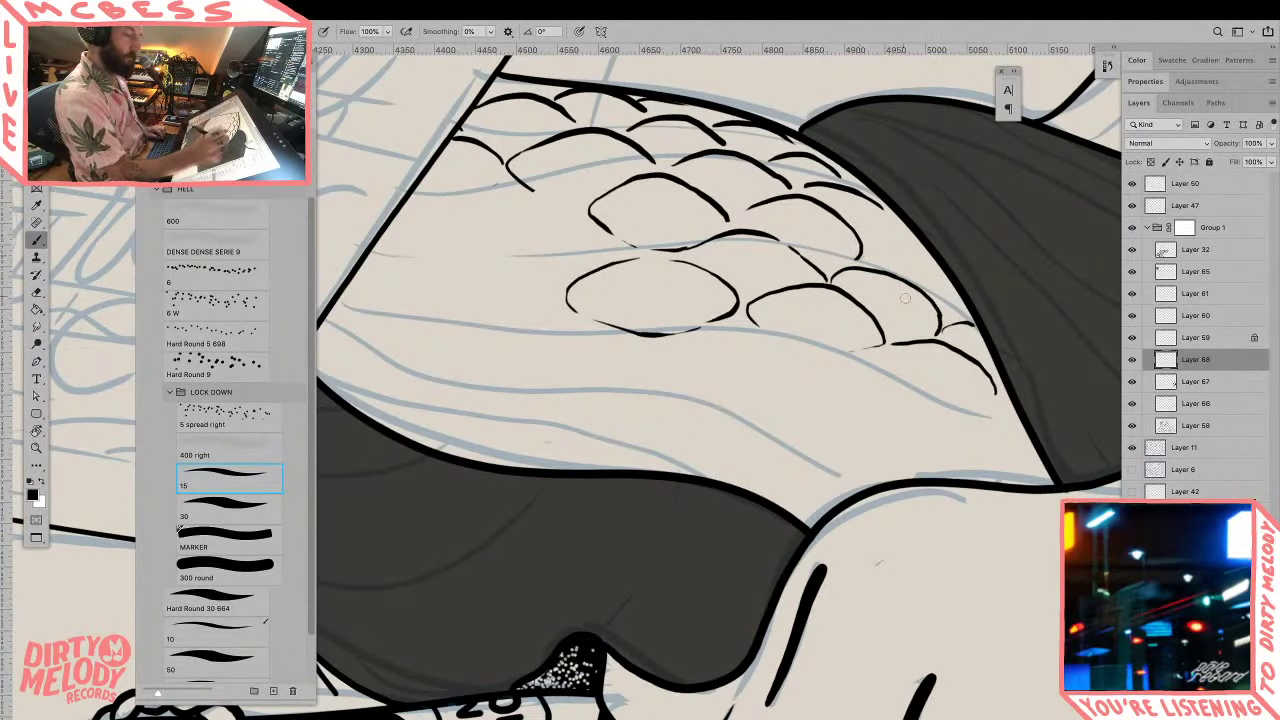
Step: Erase the misplaced scale in the middle row near the crest and redraw it as a lower arch reaching its neighbours
key(r)
mouse_move(938, 415)
mouse_down()
mouse_move(934, 323)
mouse_move(991, 494)
mouse_up()
key(space)
key(e)
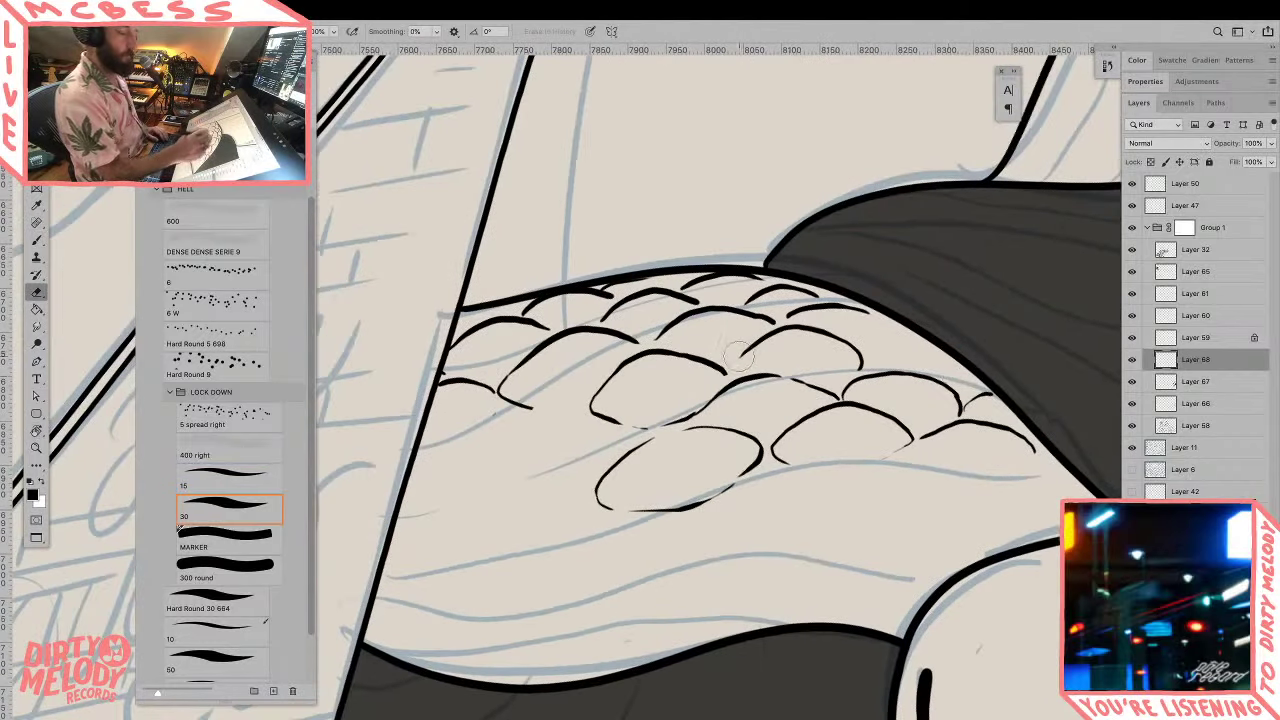
mouse_move(737, 352)
mouse_down()
mouse_move(787, 336)
mouse_move(862, 368)
mouse_up()
key(b)
mouse_move(778, 368)
mouse_down()
mouse_move(827, 346)
mouse_move(870, 362)
mouse_up()
key(ctrl+z)
key(ctrl+z)
mouse_move(758, 372)
mouse_down()
mouse_move(810, 335)
mouse_move(882, 362)
mouse_up()
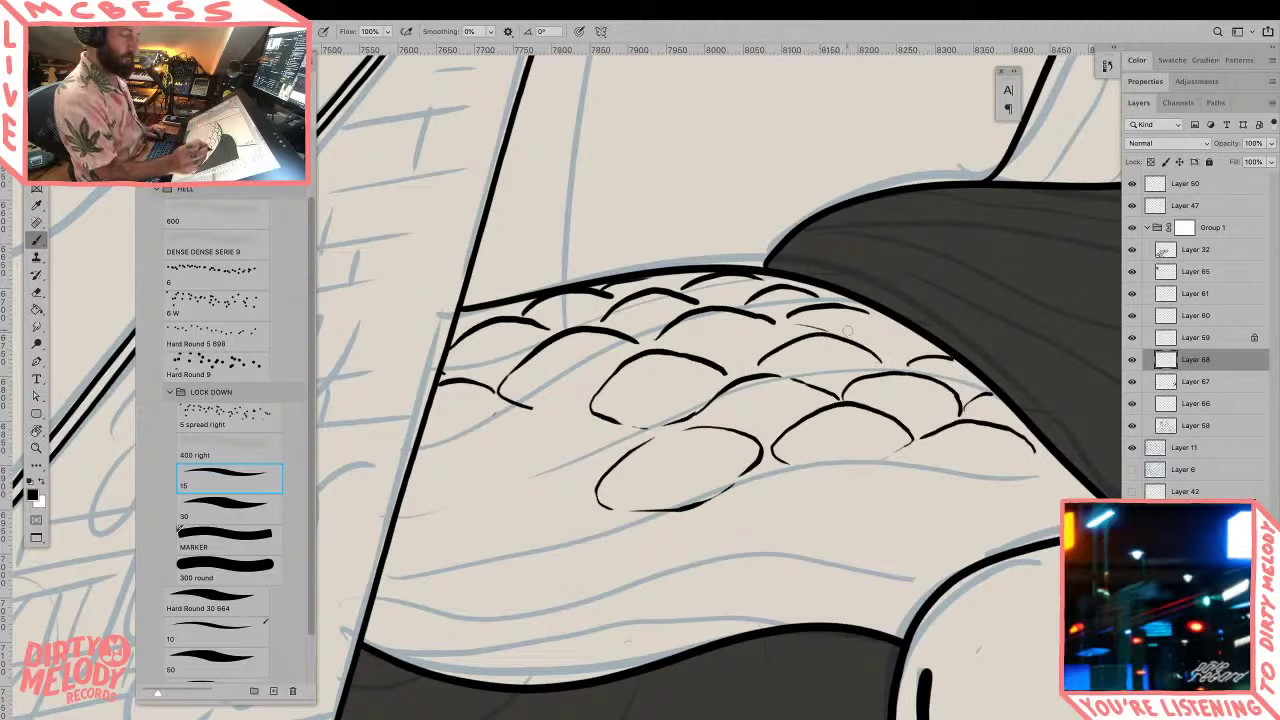
Step: Erase the leftover fragment of the old scale above the redrawn arch near the strand's crest
key(z)
drag(947, 344, 705, 395)
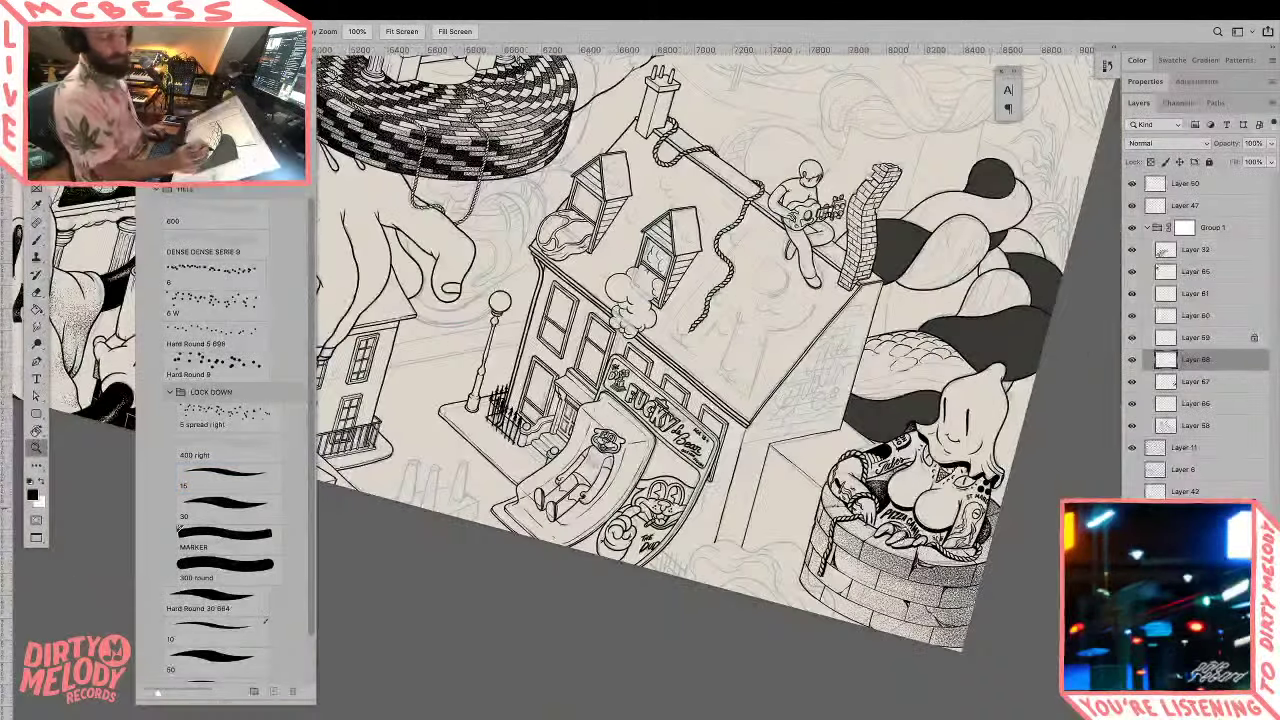
key(r)
drag(915, 570, 975, 490)
mouse_move(890, 285)
mouse_down()
mouse_move(862, 441)
mouse_move(948, 352)
mouse_move(926, 358)
mouse_up()
key(z)
key(e)
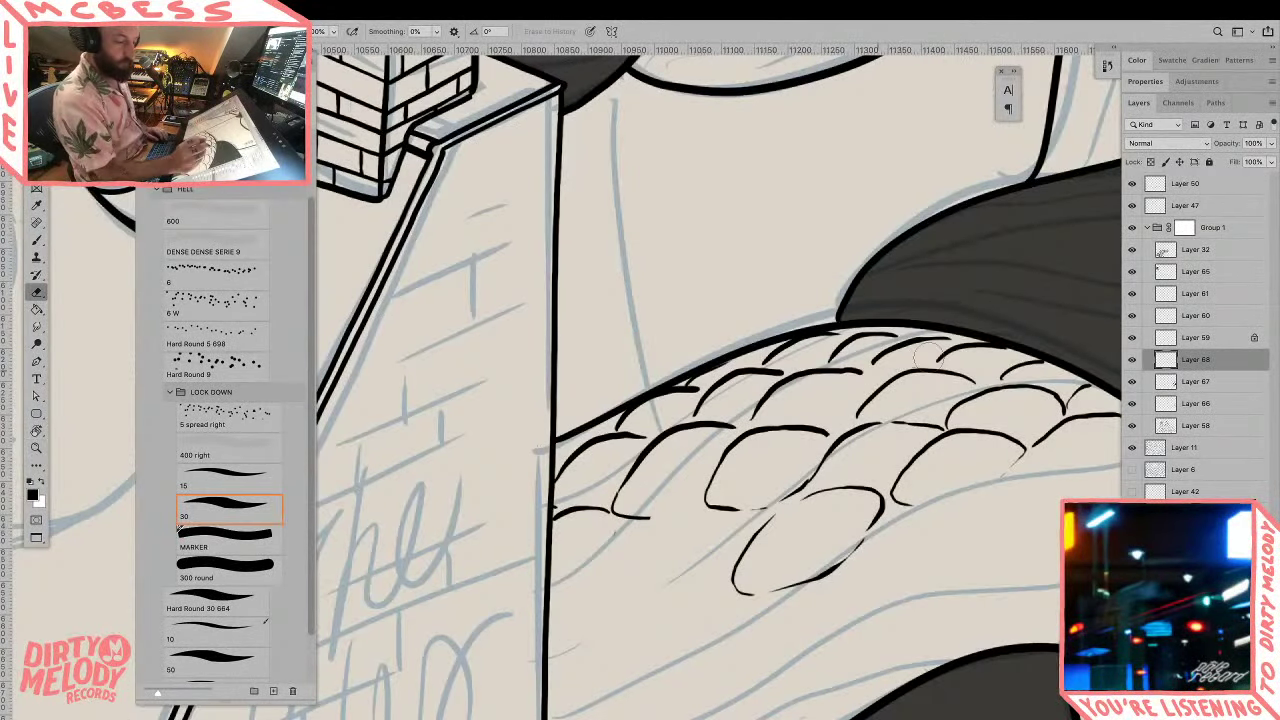
drag(777, 525, 884, 434)
Step: Ink a curved scale between the large rounded scale and the house wall, joining it to the row above
key(b)
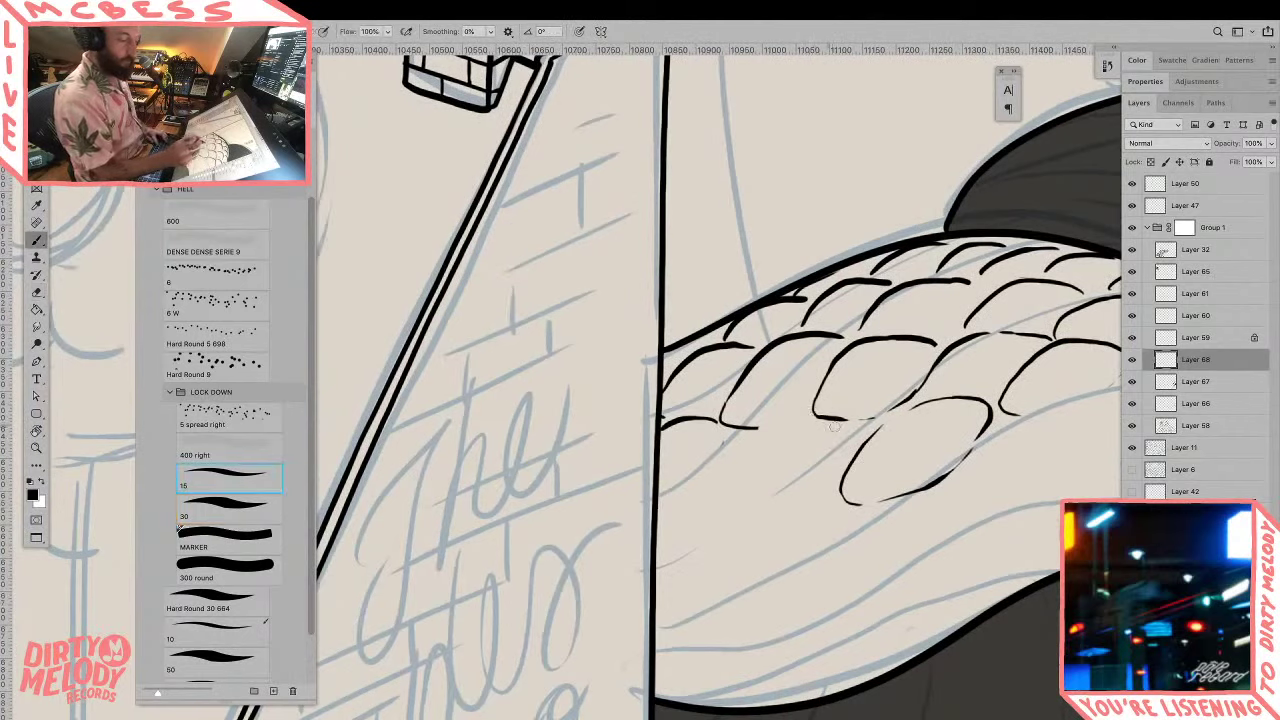
drag(808, 416, 745, 465)
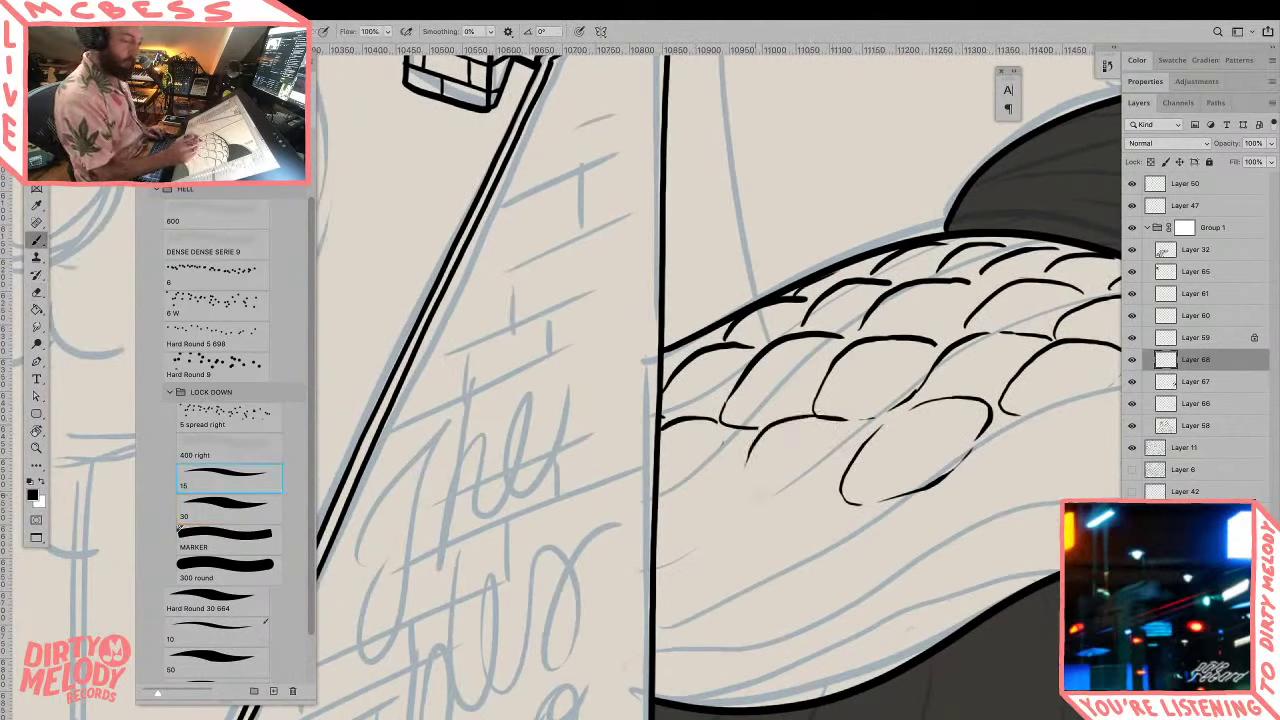
key(ctrl+z)
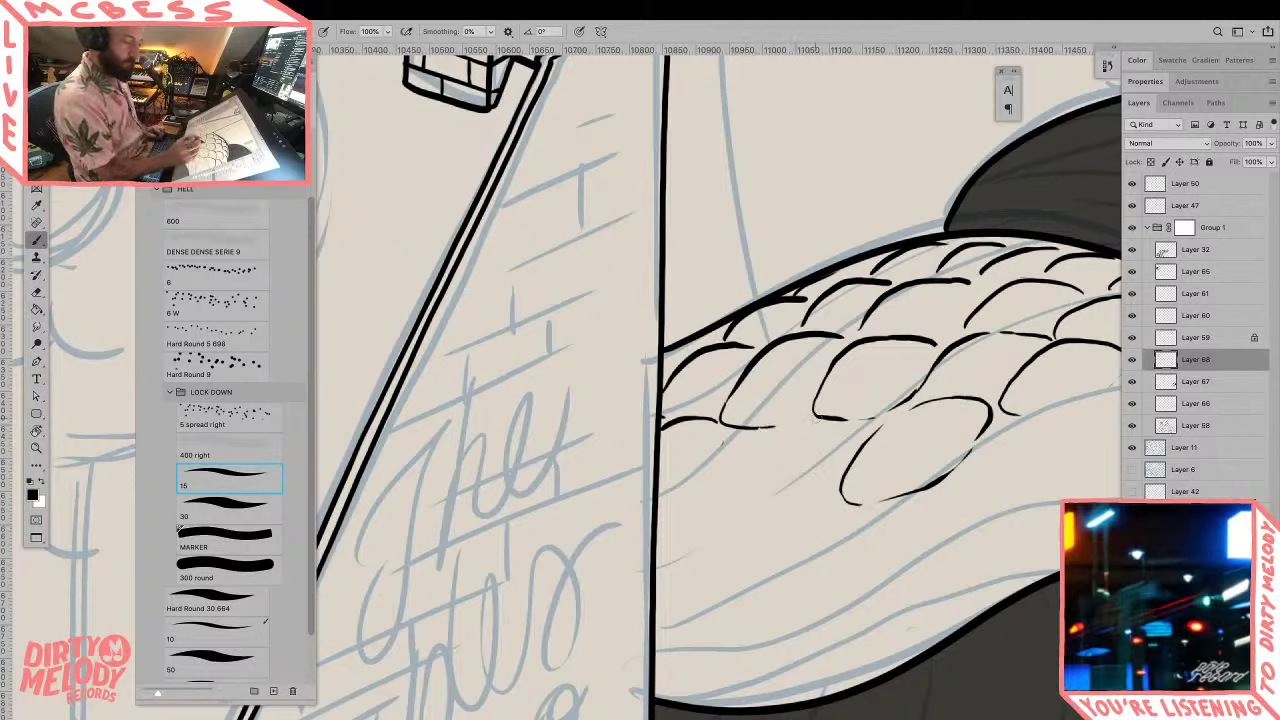
mouse_move(786, 432)
mouse_down()
mouse_move(761, 500)
mouse_move(840, 488)
mouse_up()
key(ctrl+z)
mouse_move(824, 417)
mouse_down()
mouse_move(790, 428)
mouse_move(752, 494)
mouse_move(778, 507)
mouse_up()
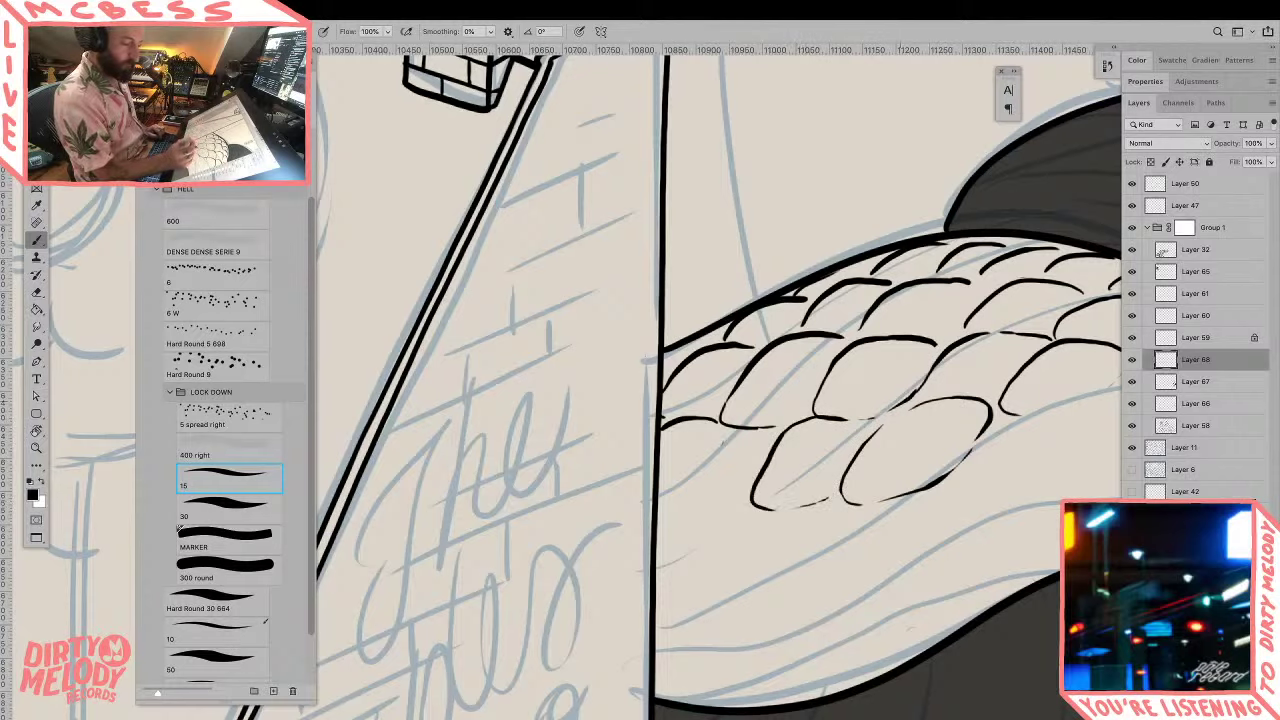
Step: Examine the scaled strand against the whole rooftop scene and from another rotated angle
key(z)
alt+click(914, 397)
alt+click(914, 397)
alt+click(914, 397)
alt+click(914, 397)
alt+click(914, 397)
drag(980, 519, 938, 282)
key(r)
drag(865, 224, 904, 296)
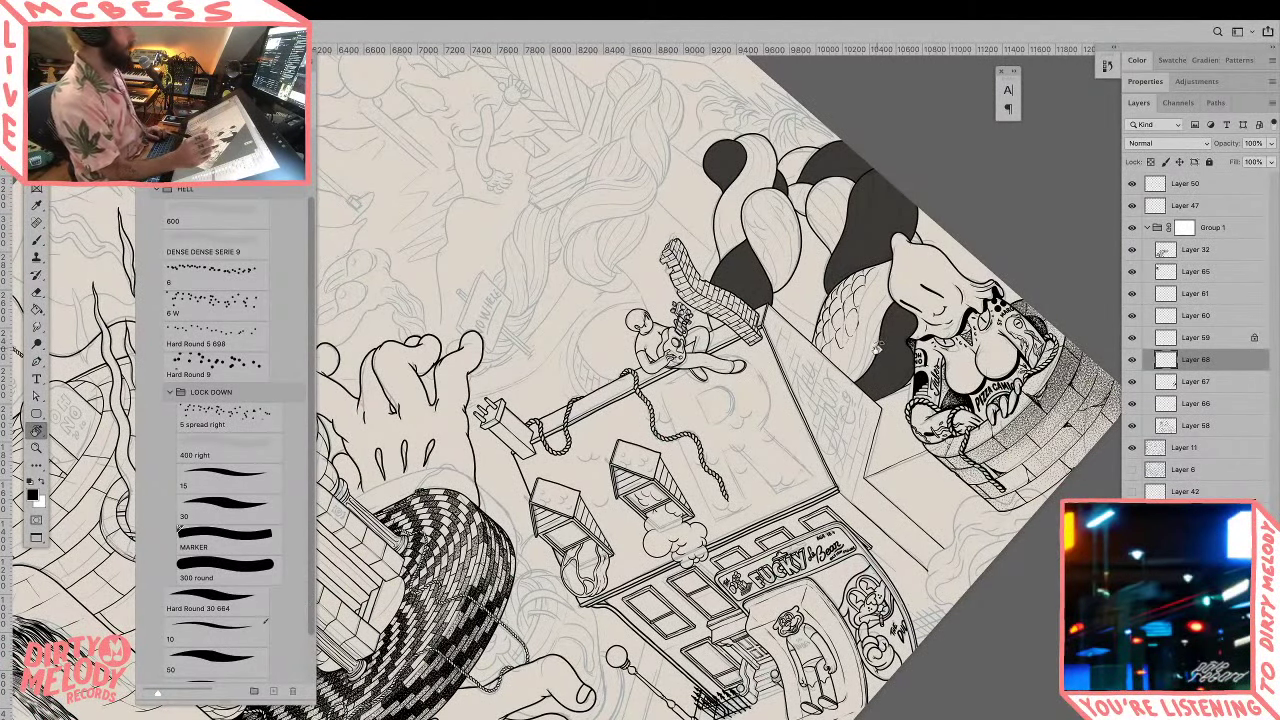
Step: Ink a new row of overlapping scales on the scaly coil beside the roof edge, using the 15 brush on Layer 68
drag(876, 352, 850, 367)
drag(866, 440, 851, 387)
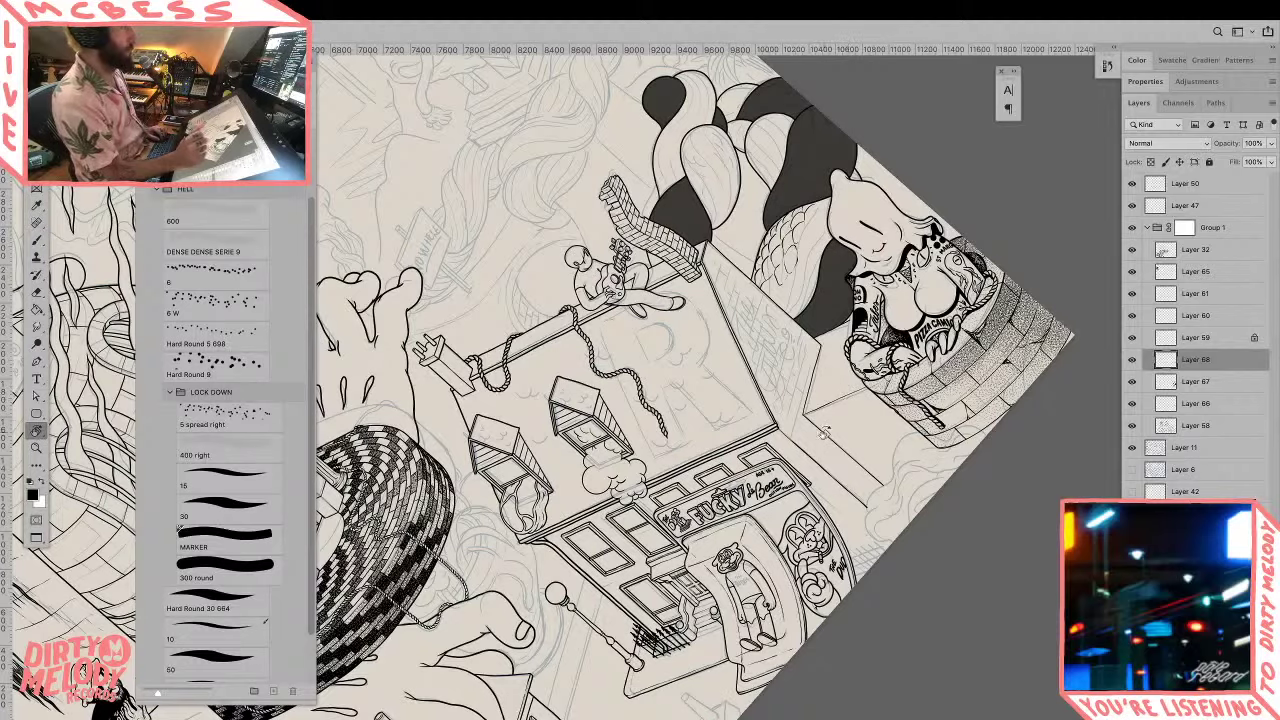
key(z)
drag(776, 285, 840, 283)
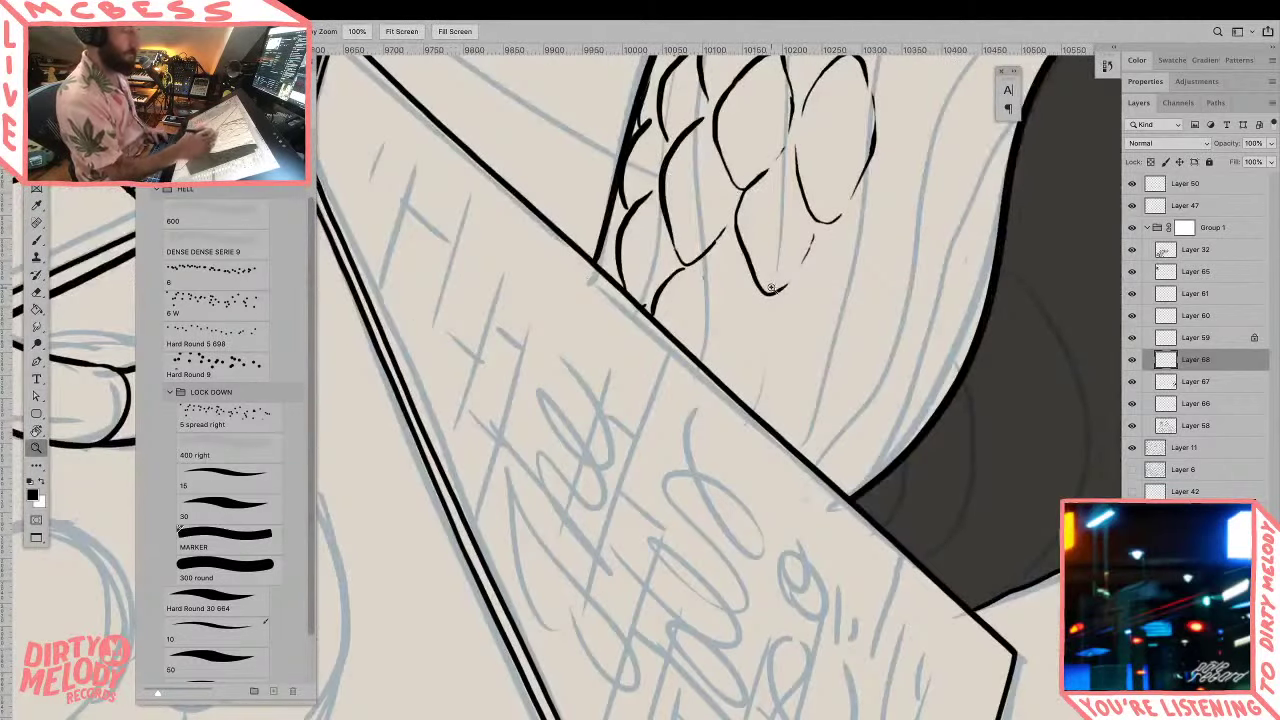
key(b)
drag(698, 268, 716, 356)
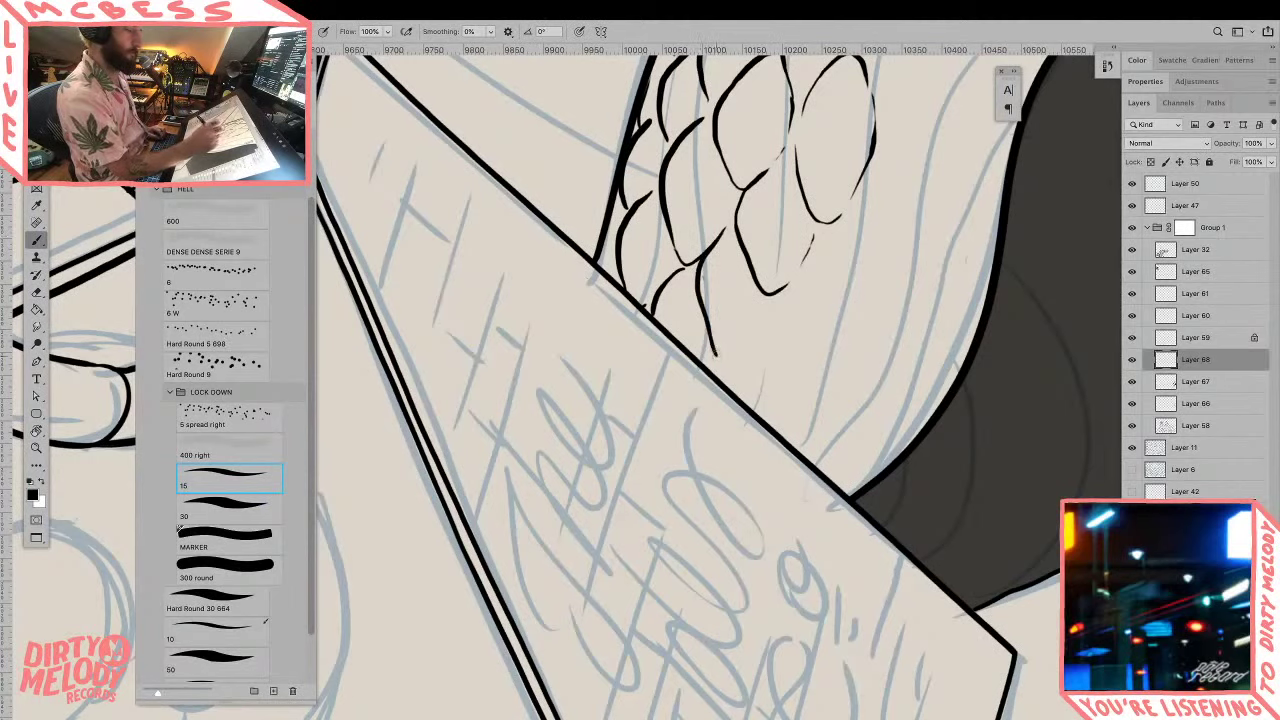
key(super+z)
mouse_move(698, 263)
mouse_down()
mouse_move(698, 310)
mouse_move(720, 347)
mouse_move(762, 302)
mouse_move(740, 390)
mouse_move(752, 413)
mouse_move(795, 380)
mouse_move(798, 322)
mouse_move(826, 343)
mouse_move(859, 294)
mouse_up()
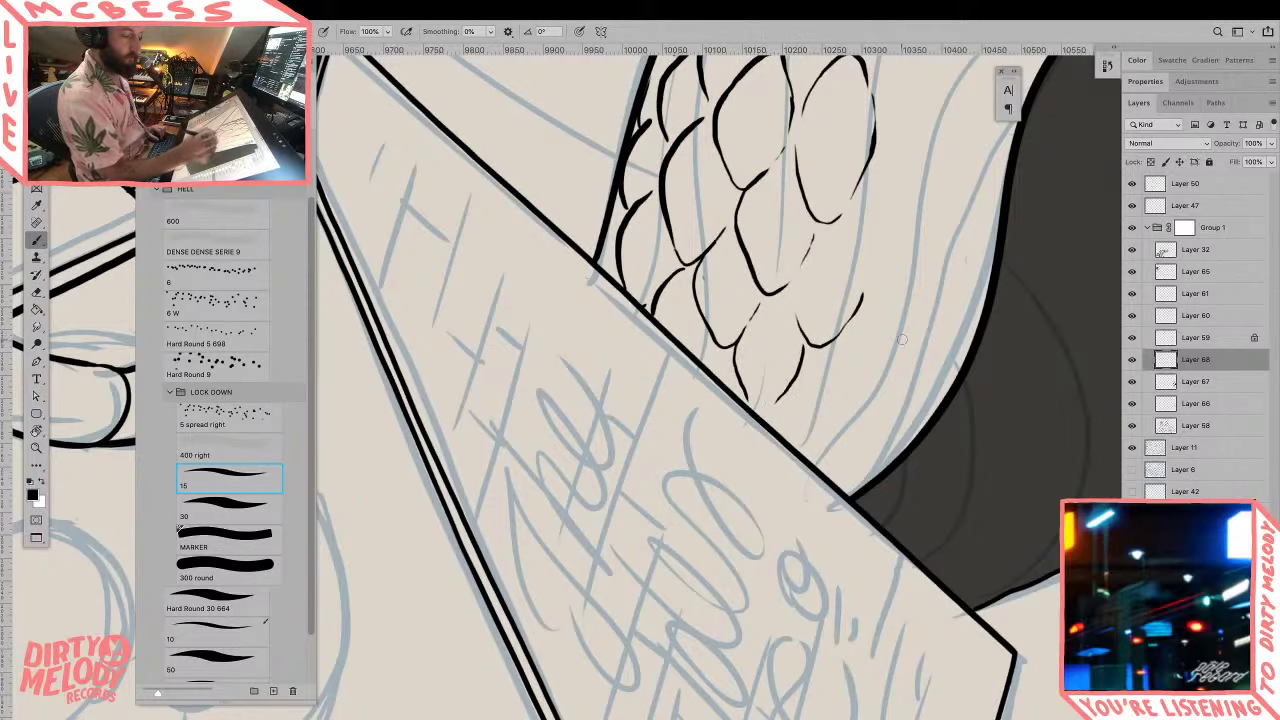
Step: Thicken the scaly coil's outer contour and fill the small gaps between it and the edge scales
drag(921, 349, 823, 600)
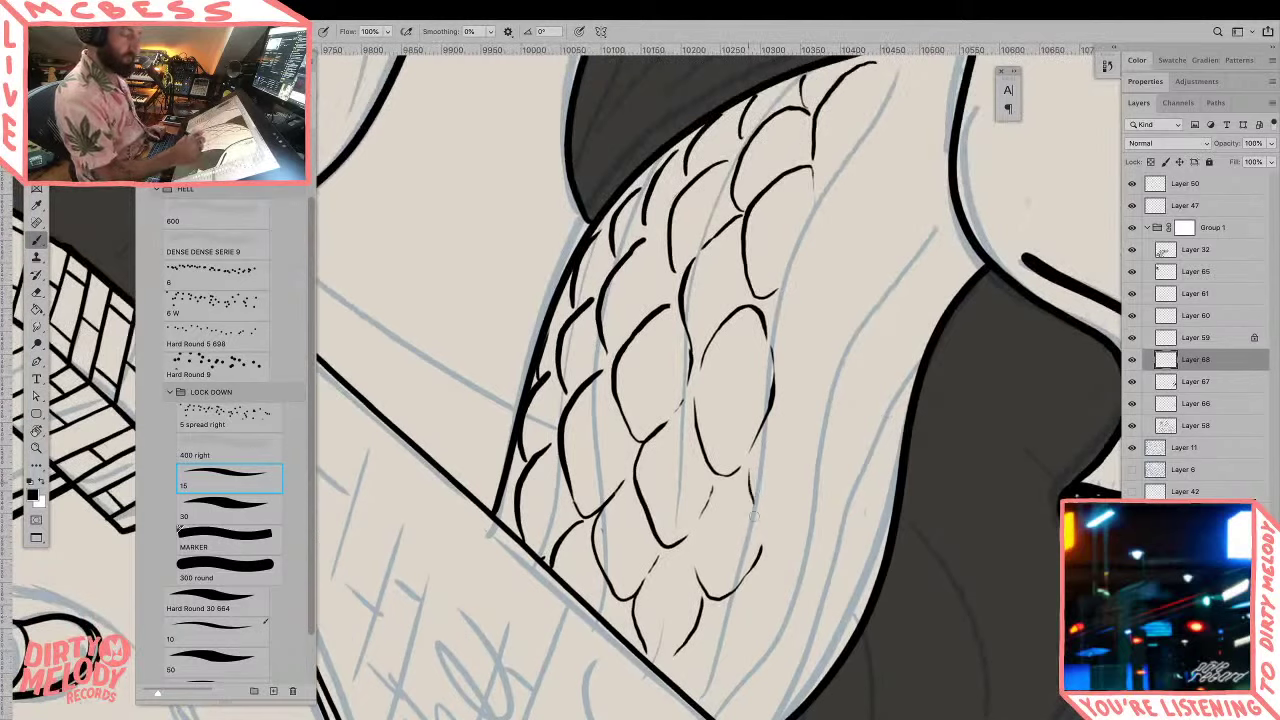
drag(558, 536, 585, 513)
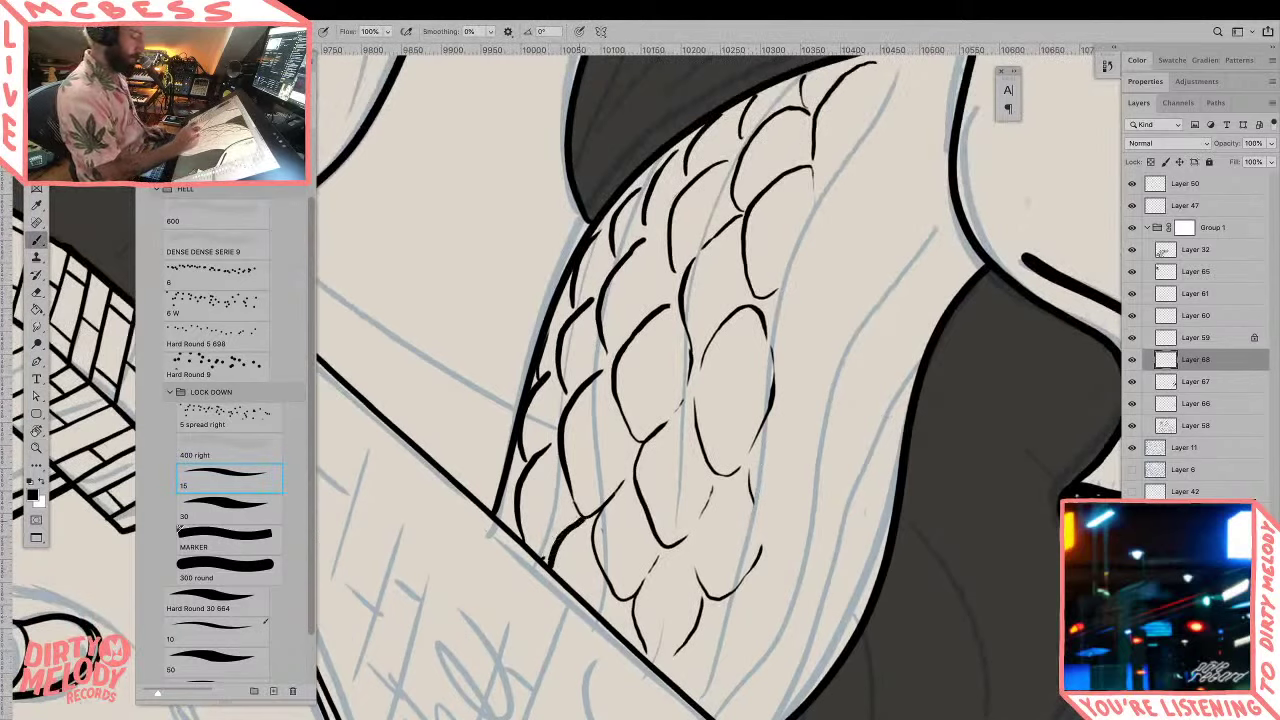
mouse_move(496, 513)
mouse_down()
mouse_move(519, 488)
mouse_move(522, 441)
mouse_up()
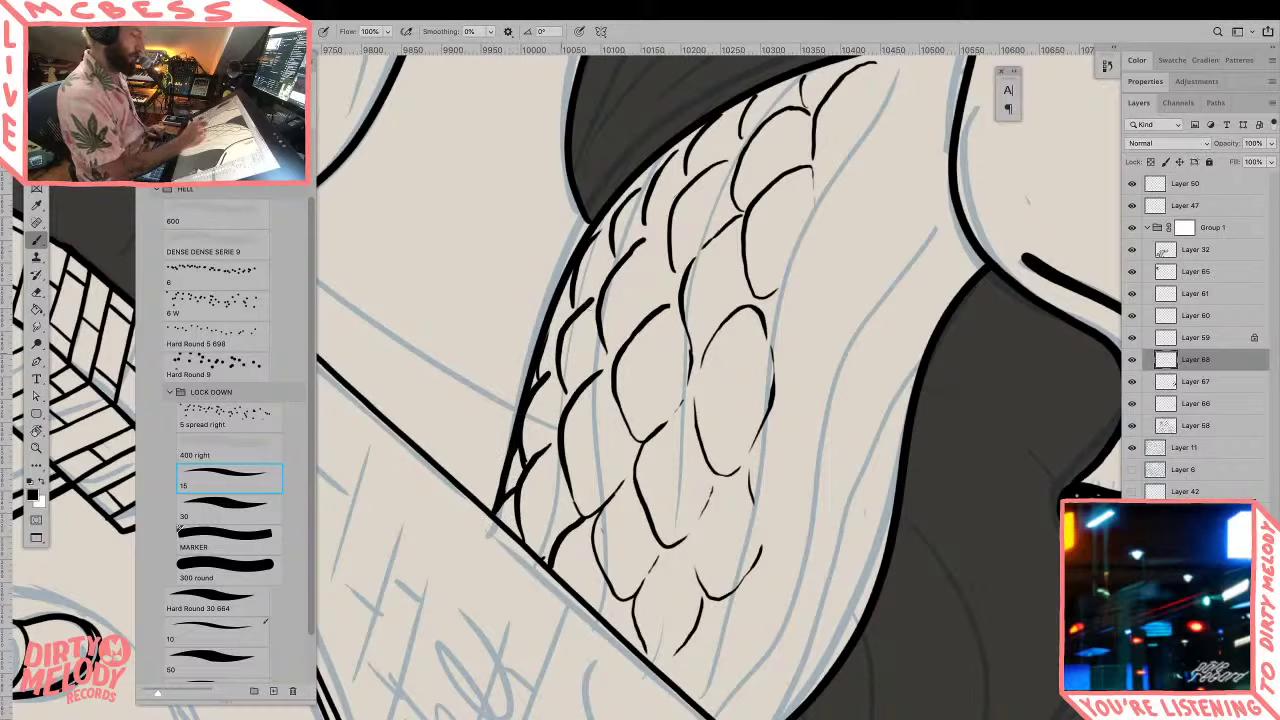
mouse_move(622, 298)
mouse_down()
mouse_move(726, 213)
mouse_move(850, 500)
mouse_move(802, 576)
mouse_move(770, 552)
mouse_up()
key(r)
key(z)
drag(729, 448, 830, 436)
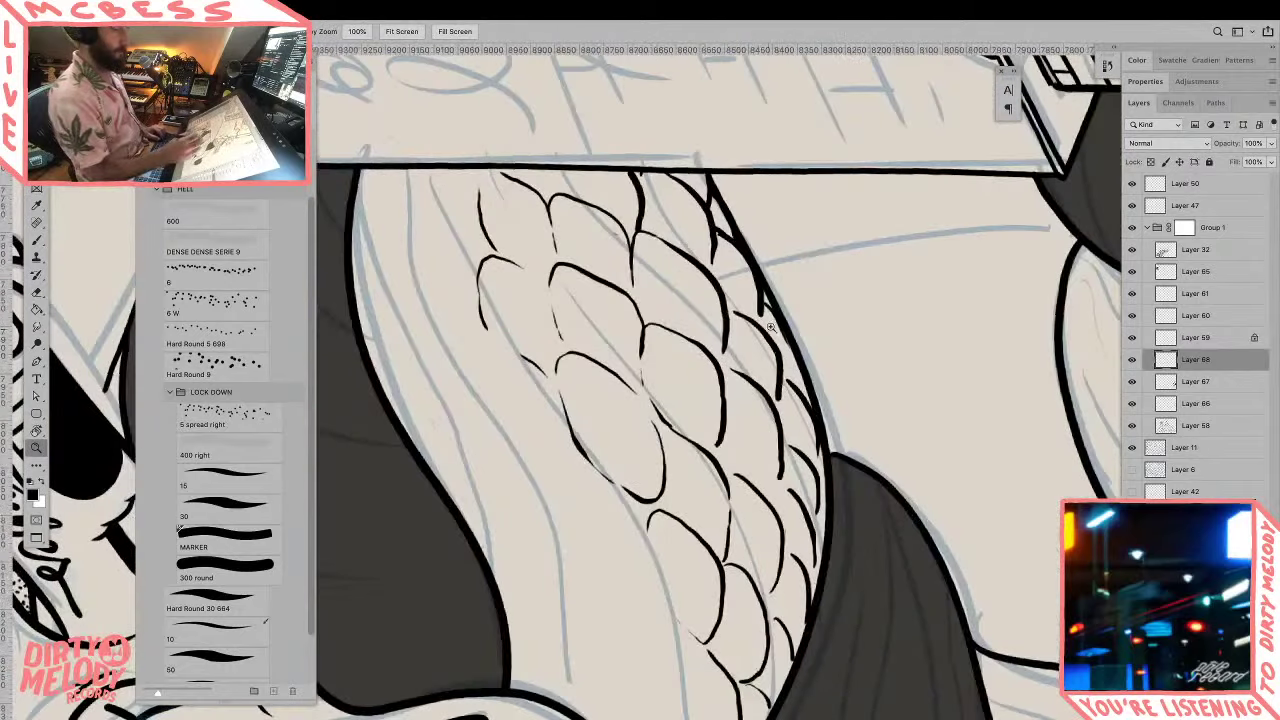
key(b)
mouse_move(766, 310)
mouse_down()
mouse_move(810, 400)
mouse_move(800, 392)
mouse_move(827, 519)
mouse_up()
drag(780, 482, 797, 497)
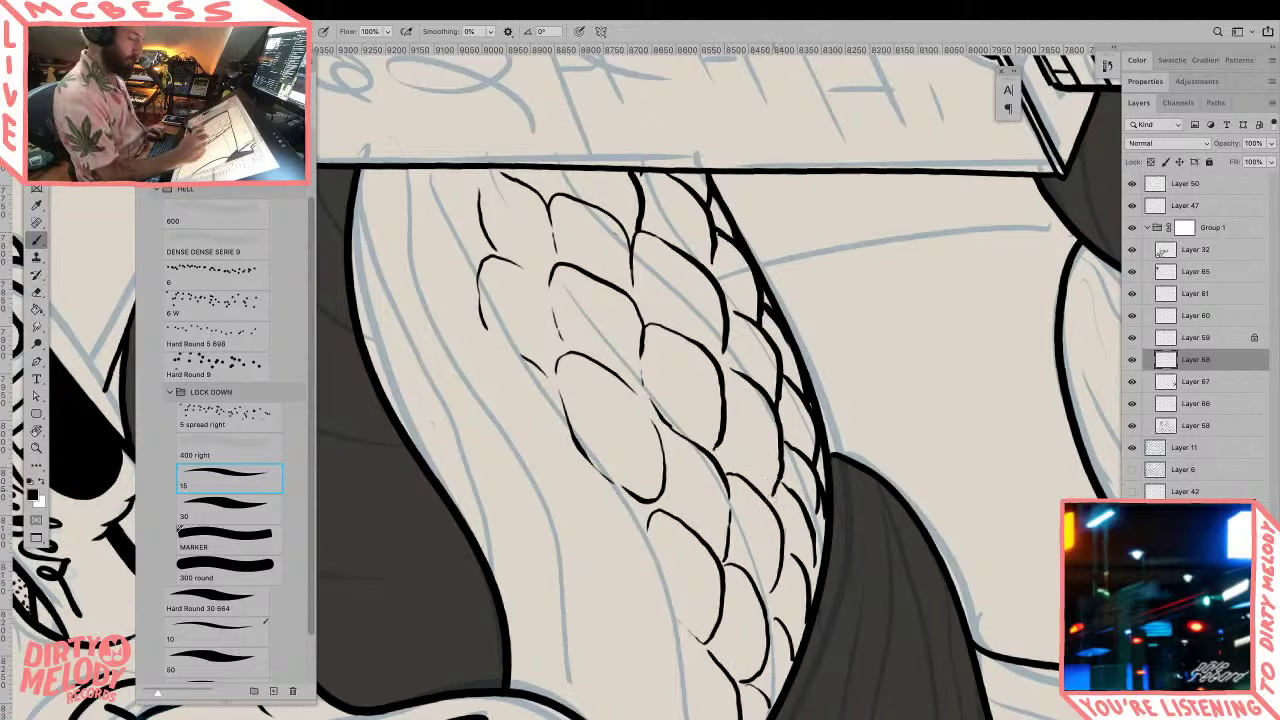
Step: Ink a rounded scale next to the large oval scale in the middle of the coil
key(z)
drag(725, 350, 570, 350)
key(r)
mouse_move(834, 503)
mouse_down()
mouse_move(882, 253)
mouse_move(818, 279)
mouse_up()
drag(848, 394, 902, 437)
key(z)
scroll(840, 420, down, 3)
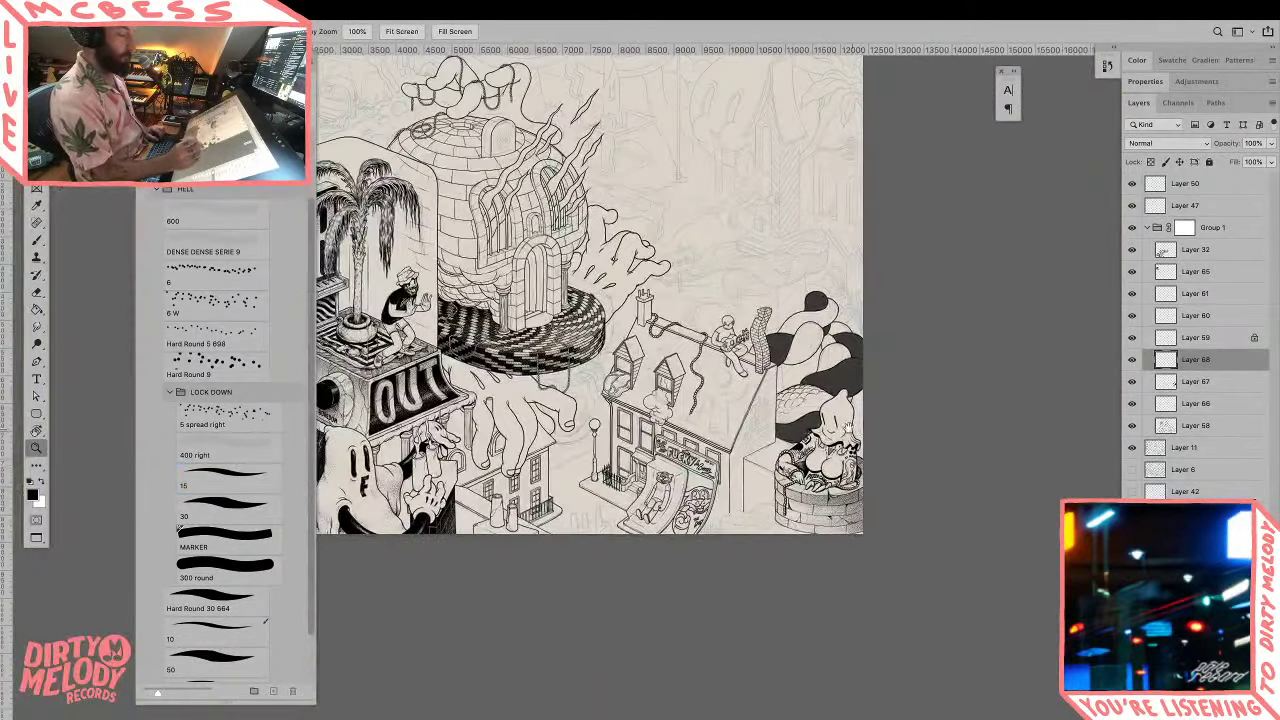
scroll(810, 405, up, 4)
scroll(822, 398, up, 5)
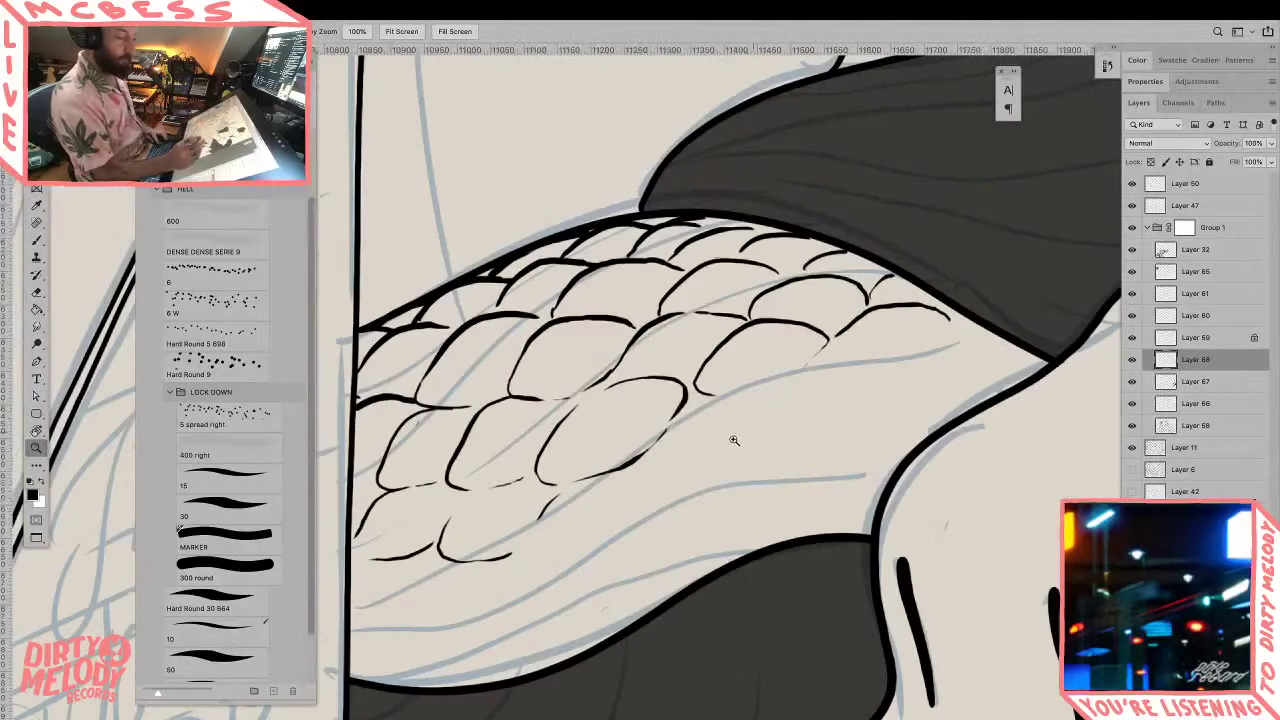
key(b)
mouse_move(644, 474)
mouse_down()
mouse_move(684, 479)
mouse_move(752, 437)
mouse_move(758, 413)
mouse_up()
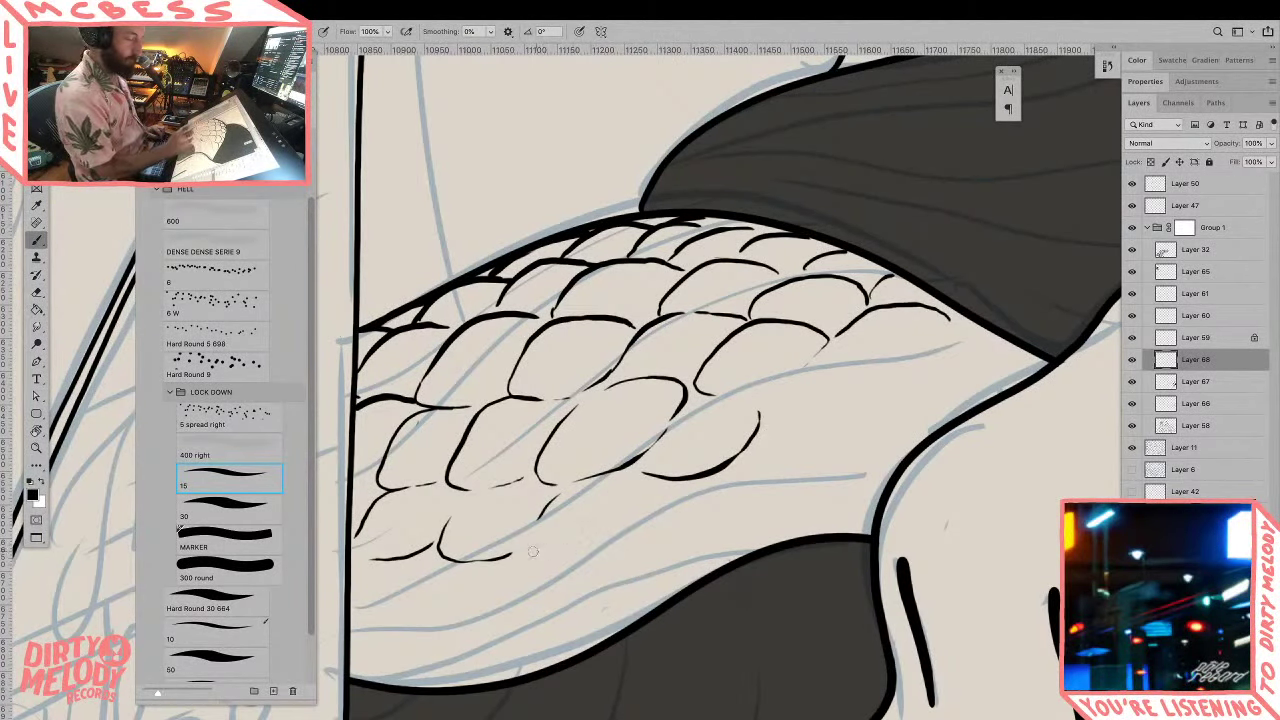
Step: Ink two more scales in the row beneath, redrawing the first curve and tidying where the scales join
mouse_move(536, 551)
mouse_down()
mouse_move(593, 548)
mouse_move(649, 499)
mouse_up()
key(ctrl+z)
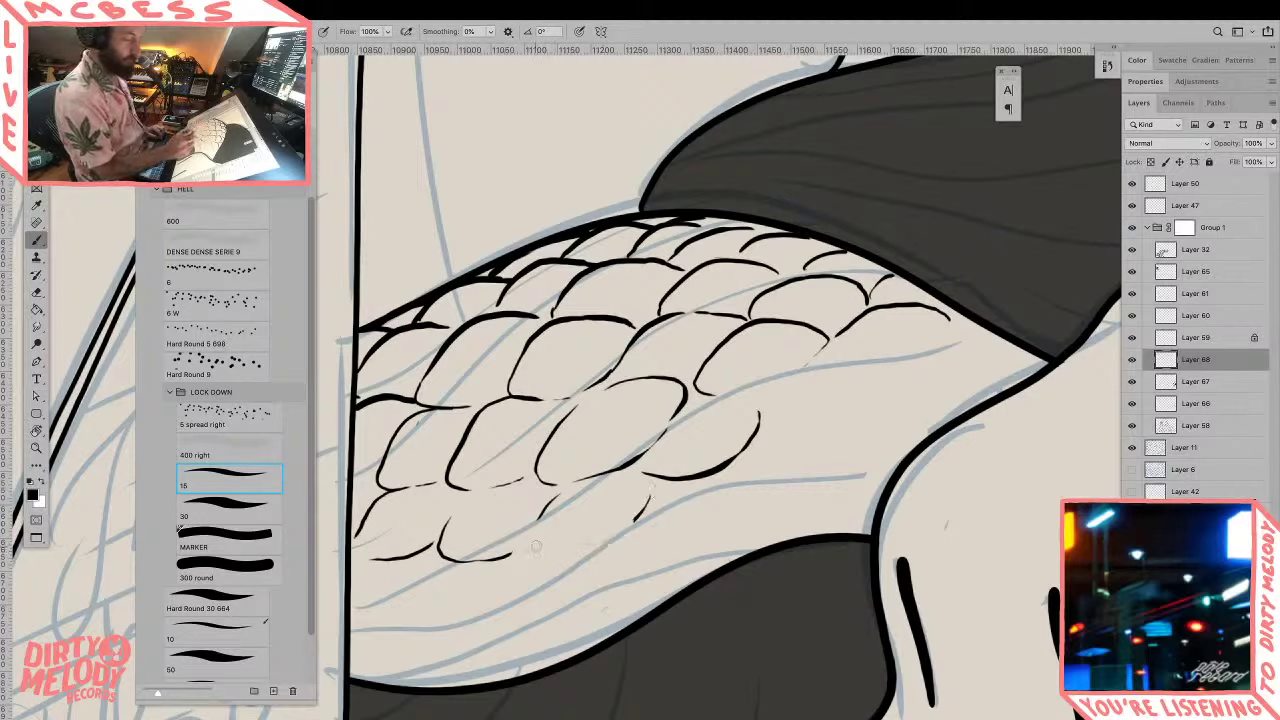
mouse_move(530, 548)
mouse_down()
mouse_move(606, 538)
mouse_move(636, 511)
mouse_up()
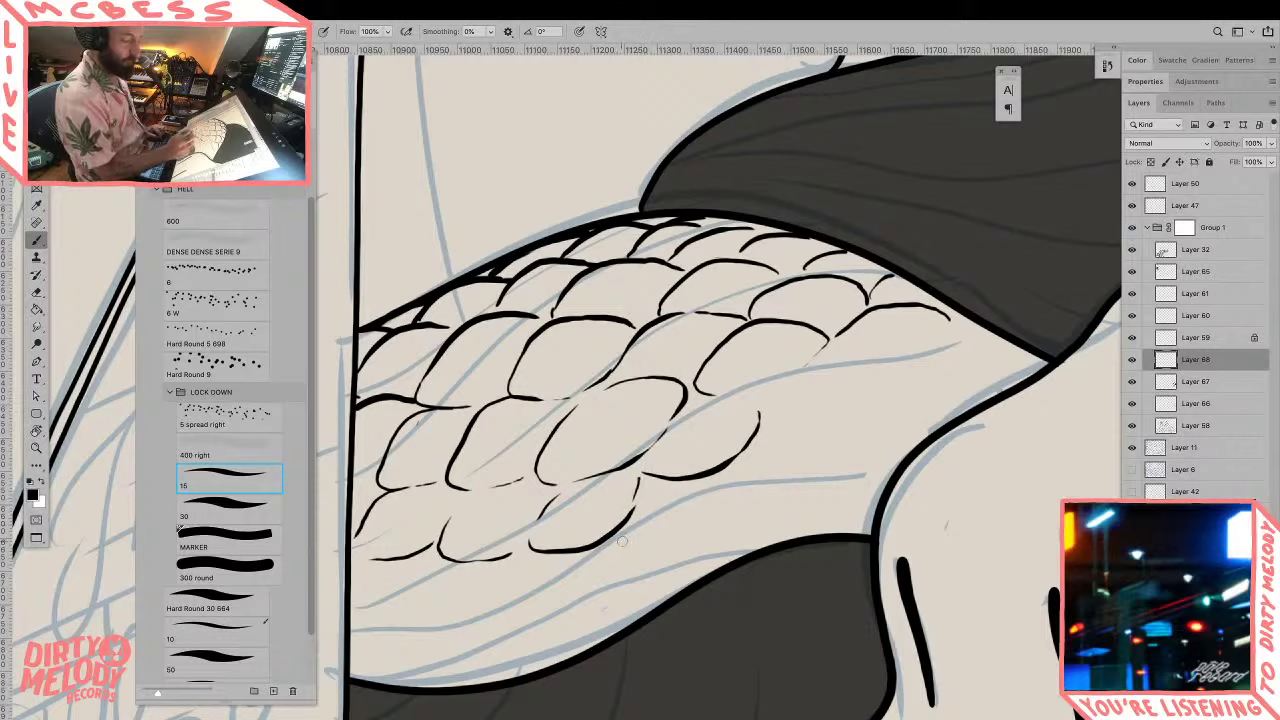
mouse_move(614, 545)
mouse_down()
mouse_move(663, 549)
mouse_move(722, 478)
mouse_up()
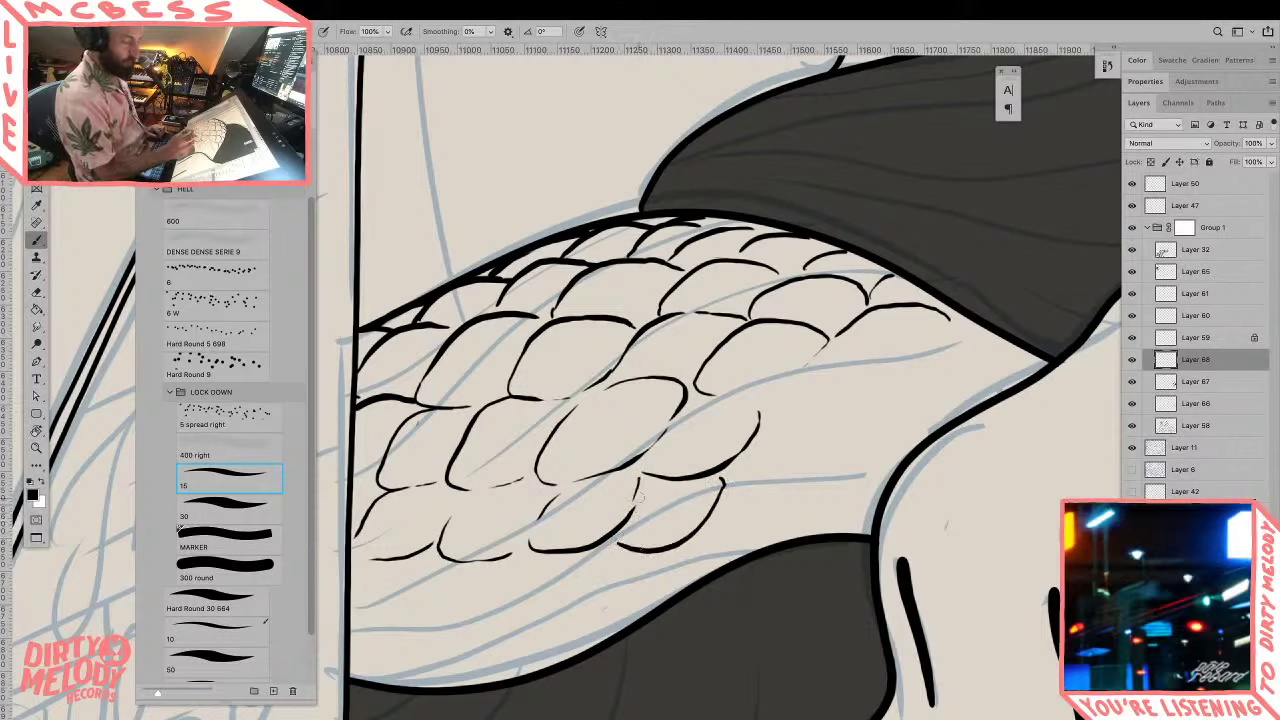
key(e)
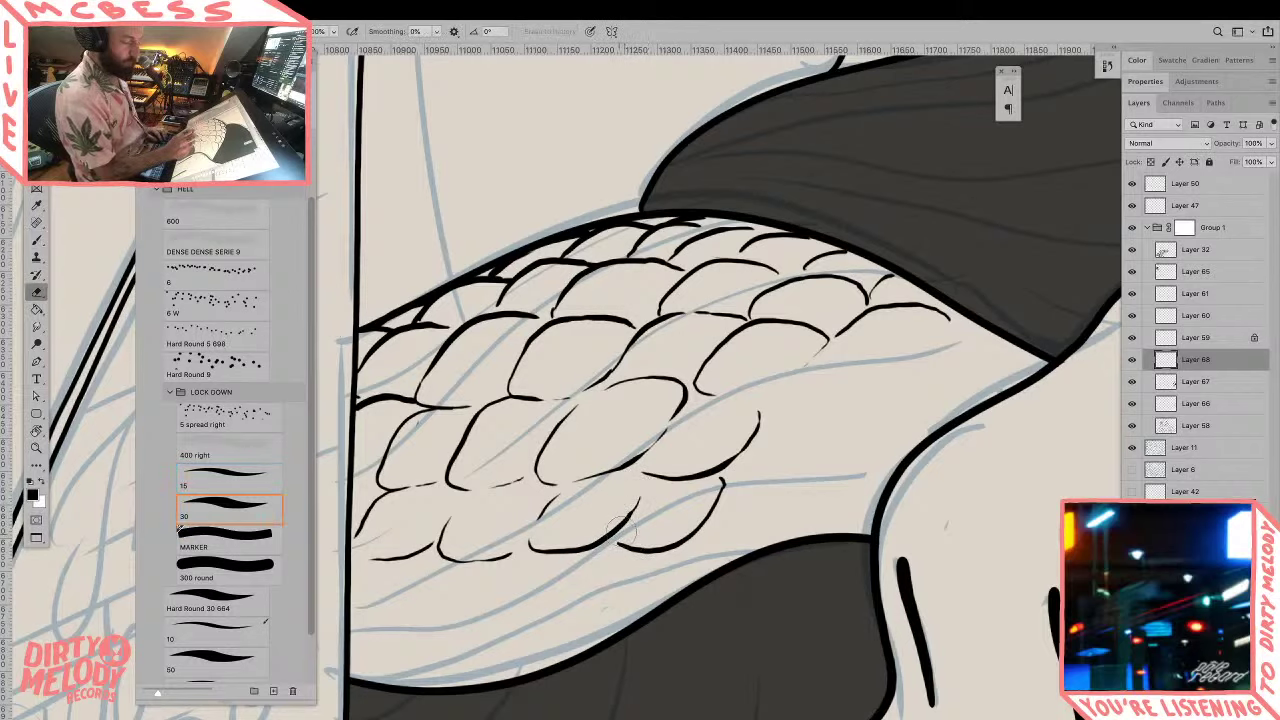
key(b)
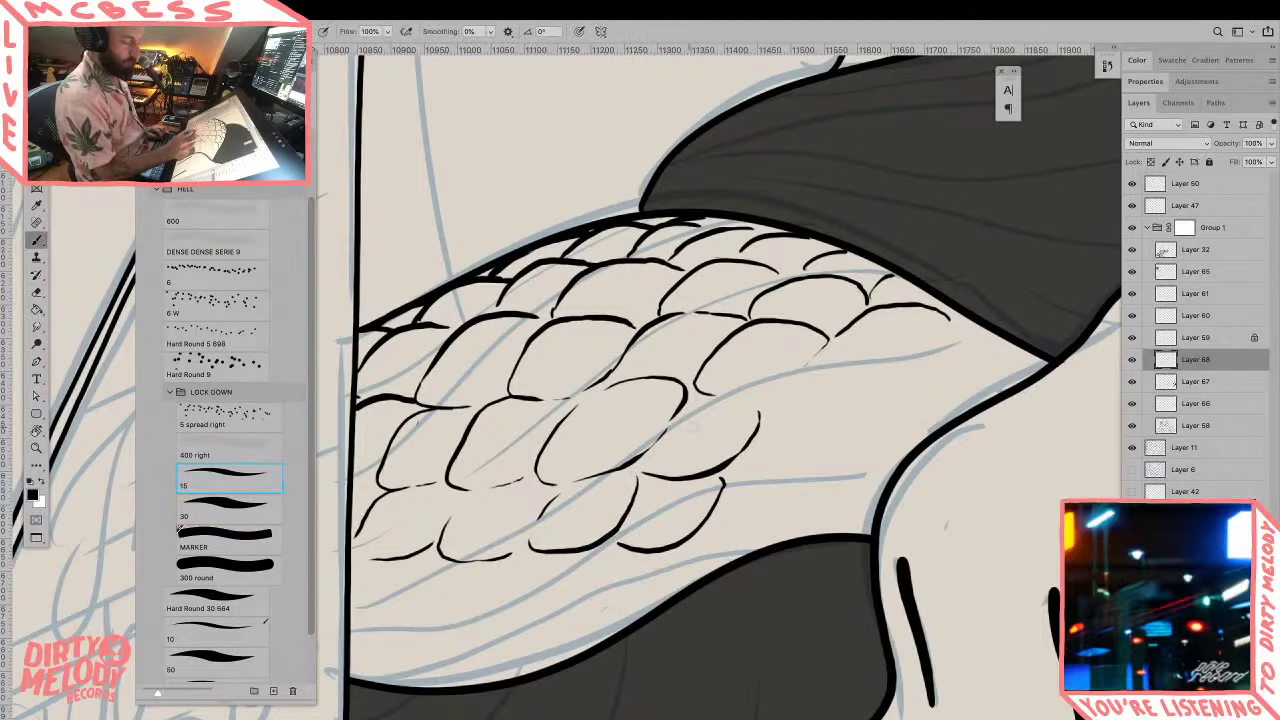
key(z)
alt+click(699, 446)
alt+click(699, 446)
alt+click(699, 446)
alt+click(699, 446)
alt+click(699, 446)
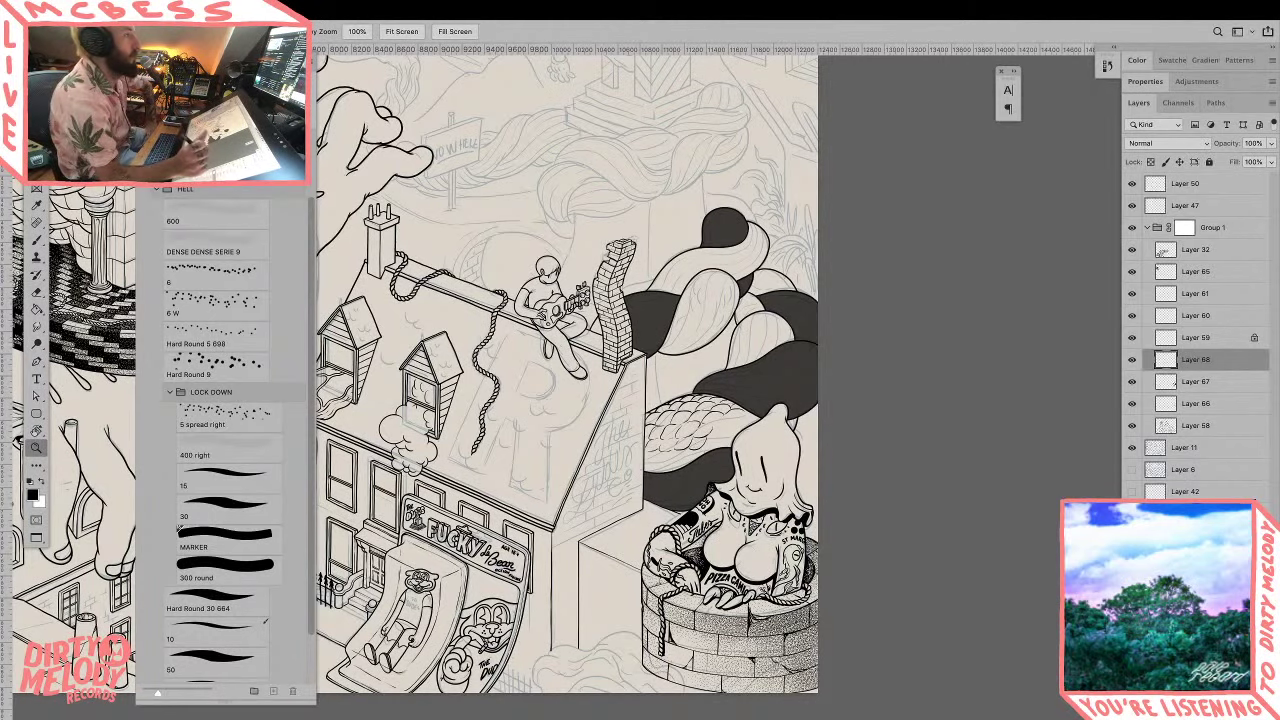
key(Tab)
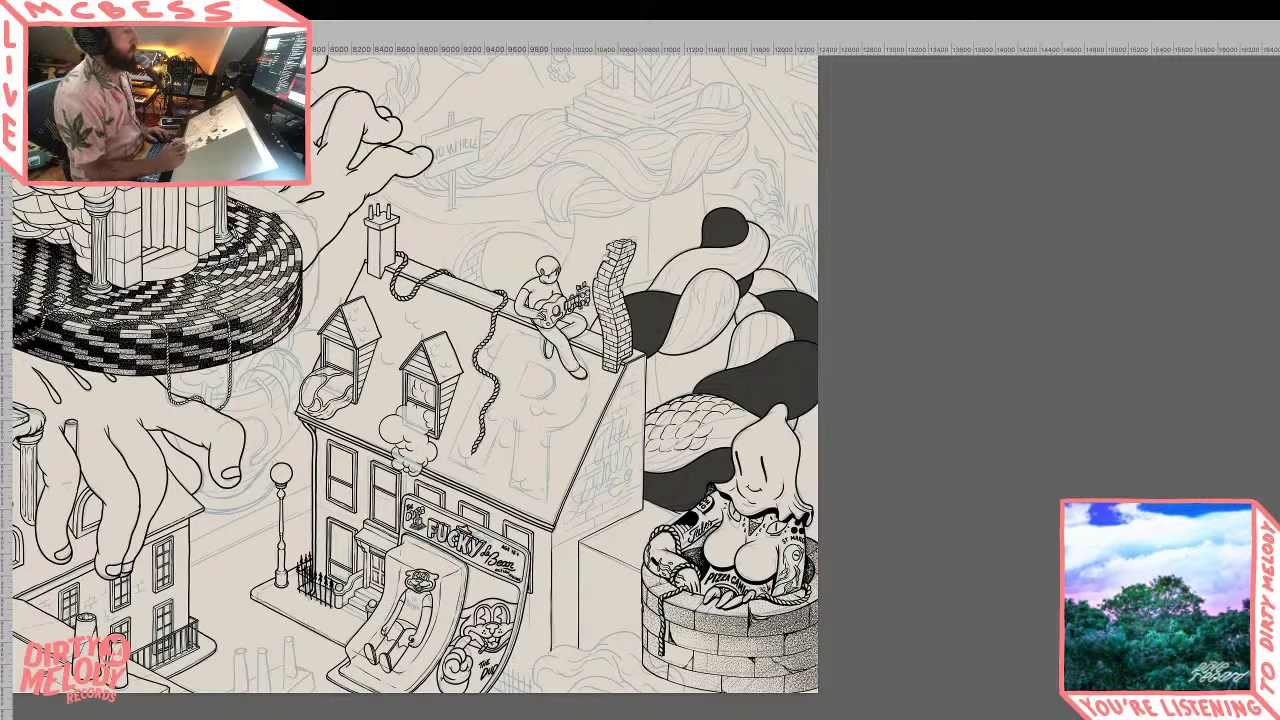
key(Tab)
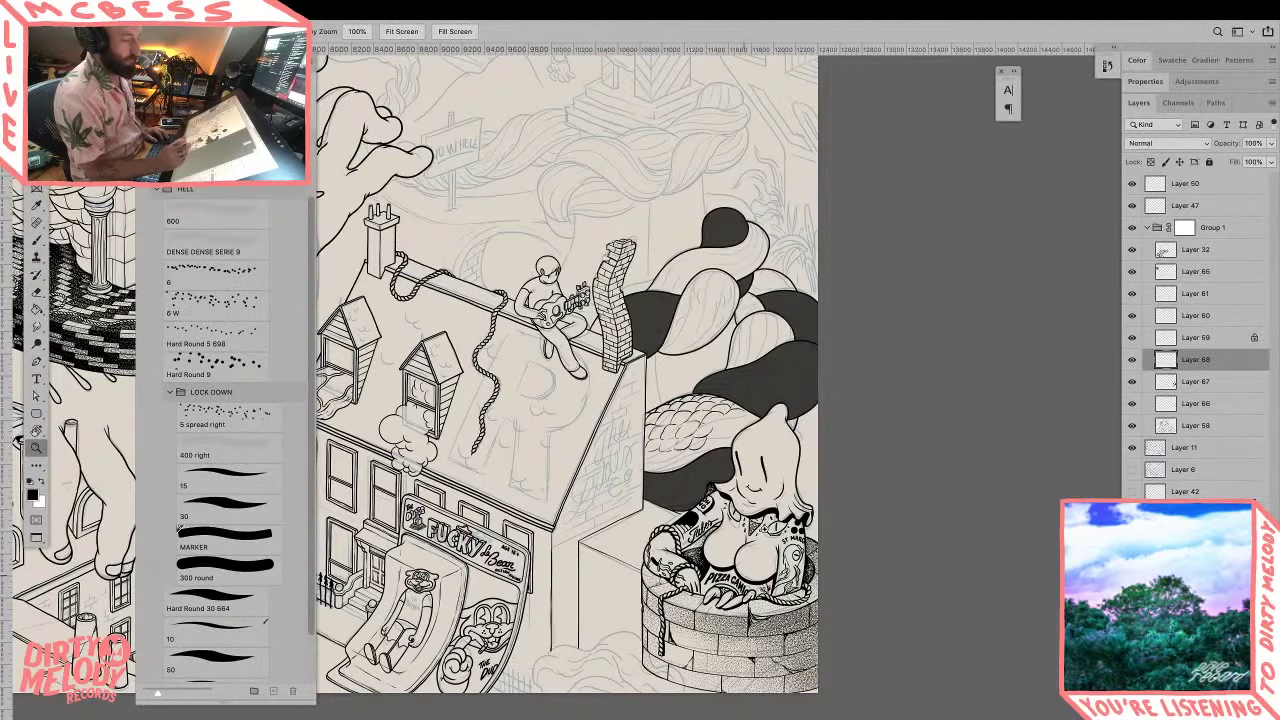
Step: Ink another row of small scales below the existing ones, starting beside the building's vertical wall edge
drag(766, 530, 831, 558)
drag(722, 490, 826, 489)
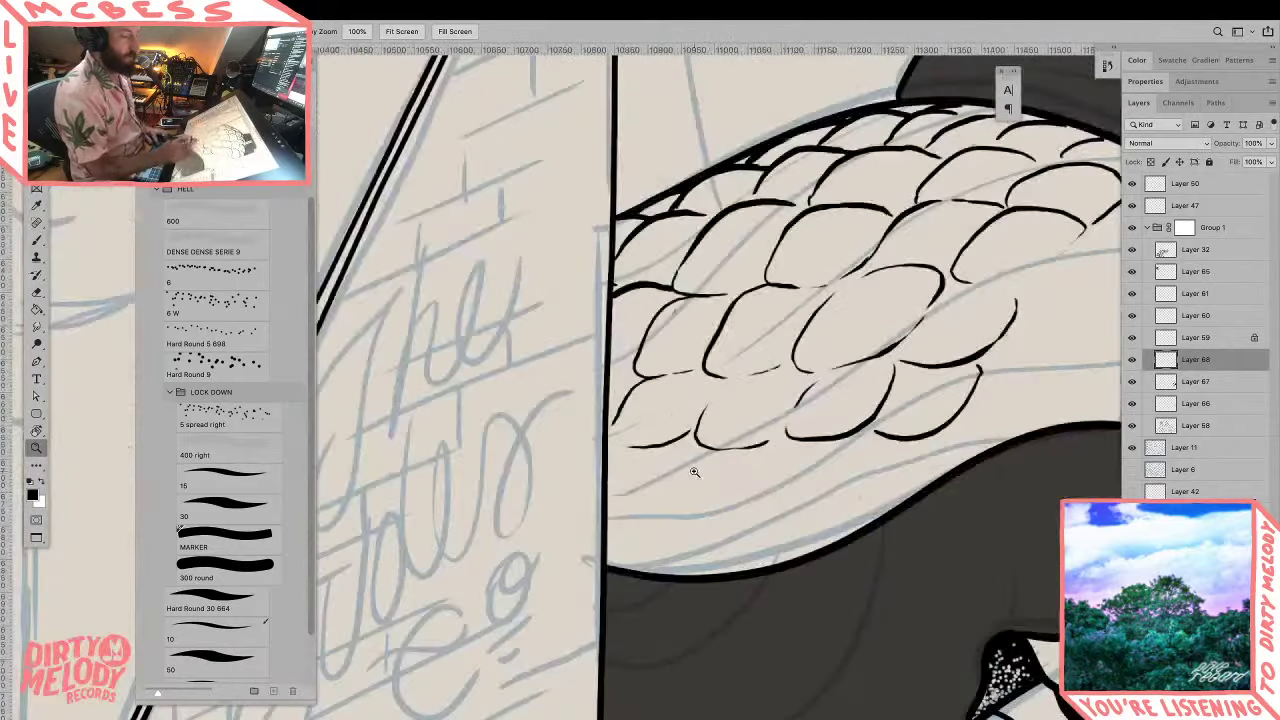
key(e)
key(b)
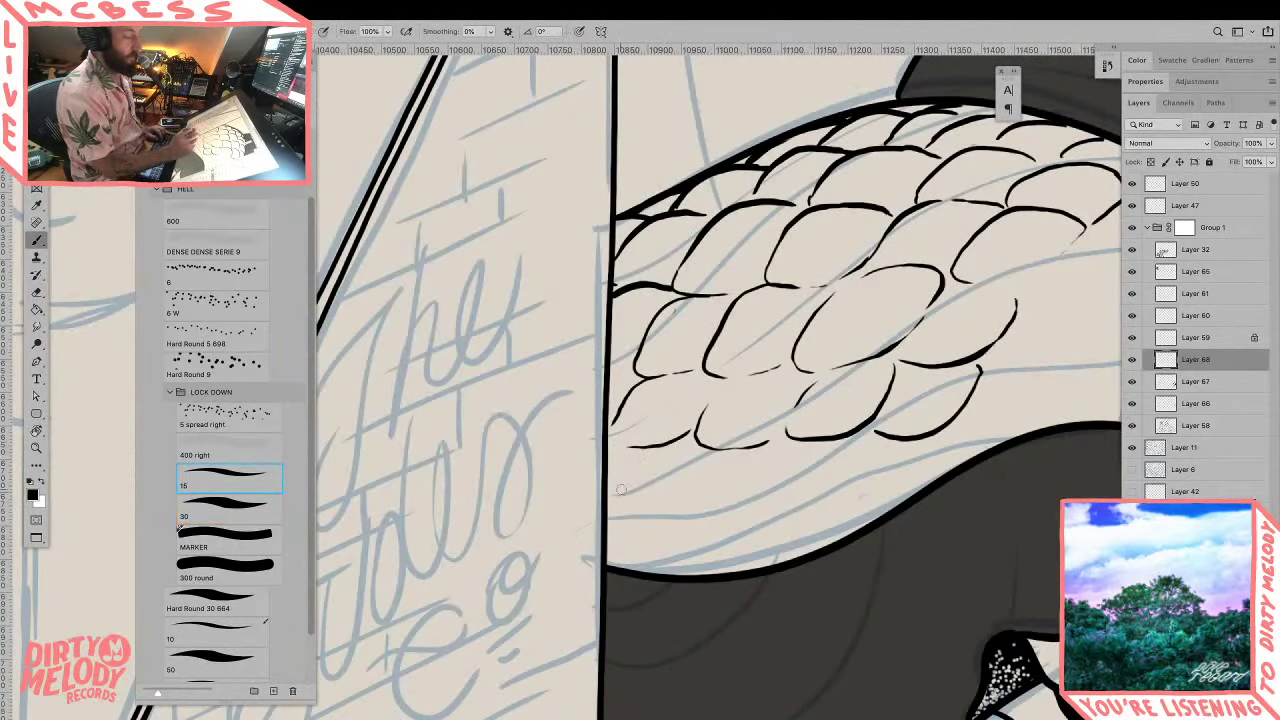
drag(622, 488, 692, 438)
mouse_move(624, 484)
mouse_down()
mouse_move(650, 500)
mouse_move(702, 482)
mouse_move(720, 452)
mouse_move(694, 490)
mouse_move(724, 452)
mouse_up()
key(e)
key(b)
mouse_move(688, 494)
mouse_down()
mouse_move(692, 505)
mouse_move(766, 490)
mouse_move(780, 445)
mouse_move(776, 492)
mouse_move(826, 474)
mouse_move(840, 446)
mouse_up()
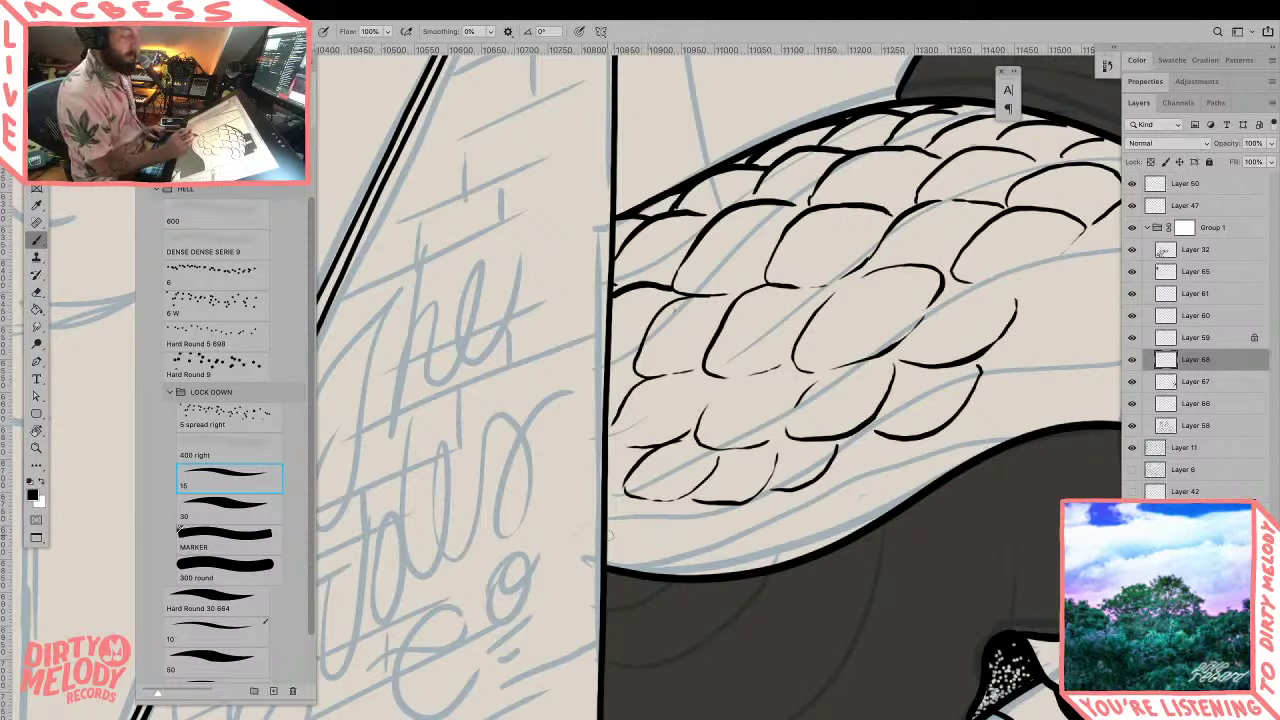
Step: Fill the strip along the coil's lower outline with rows of progressively smaller scales
mouse_move(606, 536)
mouse_down()
mouse_move(644, 540)
mouse_move(677, 514)
mouse_move(616, 496)
mouse_up()
mouse_move(655, 540)
mouse_down()
mouse_move(710, 535)
mouse_move(730, 513)
mouse_move(740, 532)
mouse_move(729, 531)
mouse_move(747, 535)
mouse_move(795, 515)
mouse_up()
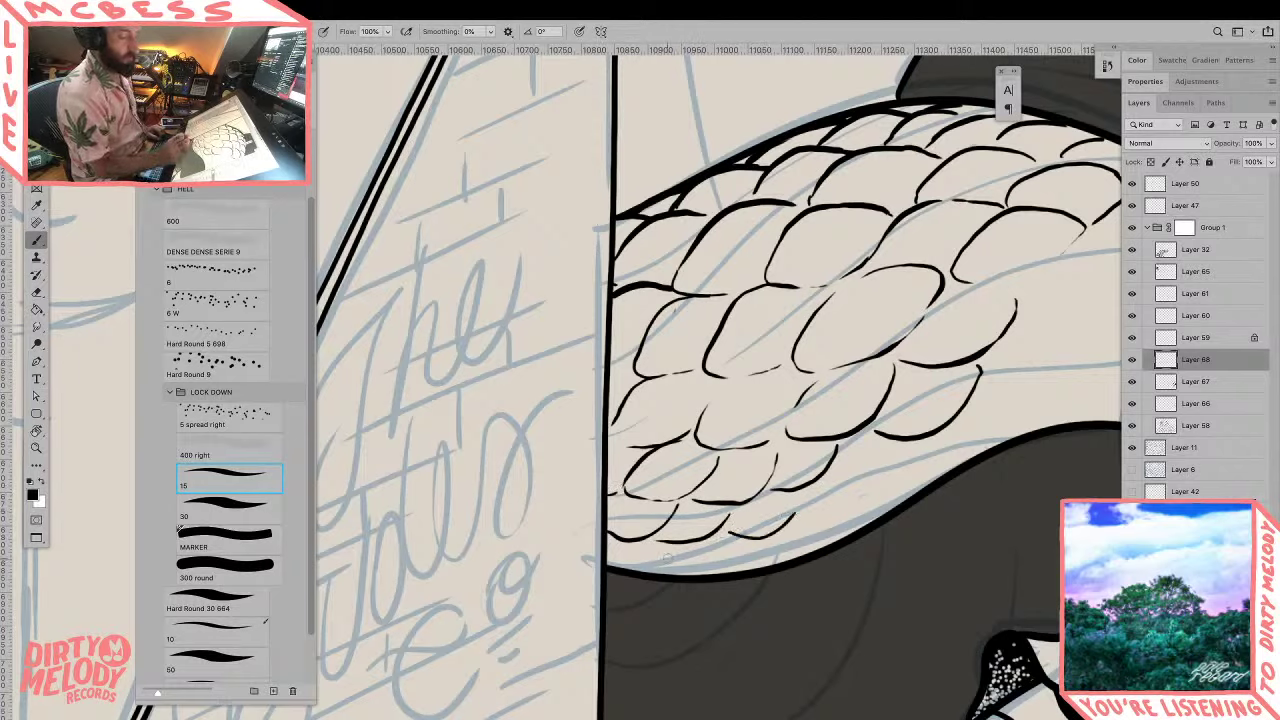
mouse_move(610, 556)
mouse_down()
mouse_move(693, 563)
mouse_move(746, 540)
mouse_up()
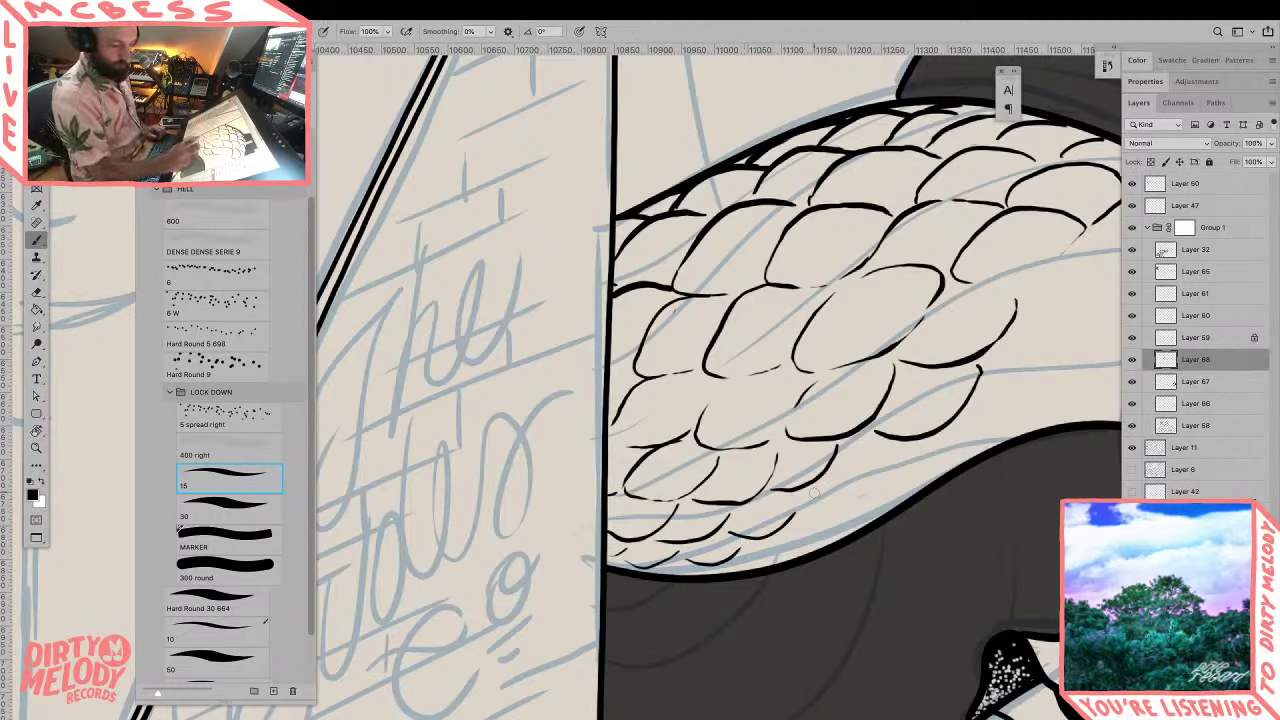
mouse_move(814, 493)
mouse_down()
mouse_move(875, 486)
mouse_move(905, 452)
mouse_up()
drag(781, 540, 845, 506)
drag(745, 569, 796, 549)
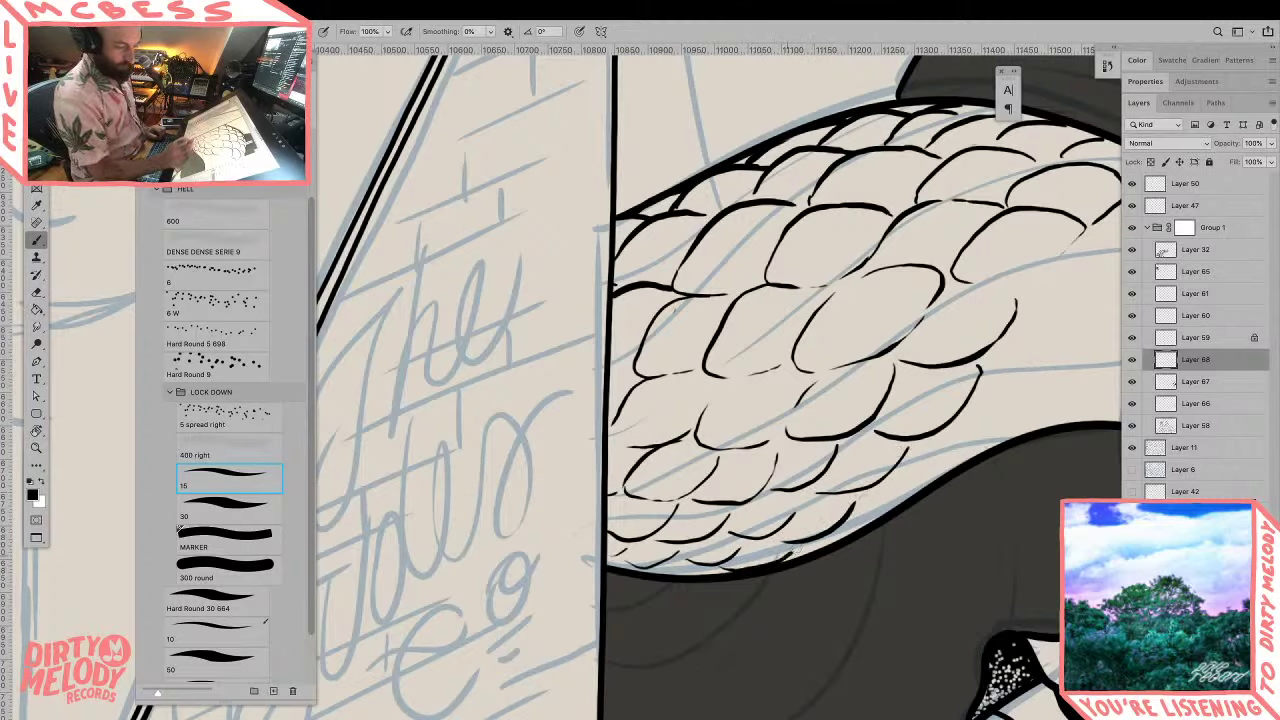
Step: Continue the scale rows across the blank area towards the hooded figure's head, one curve per row
drag(1005, 465, 815, 573)
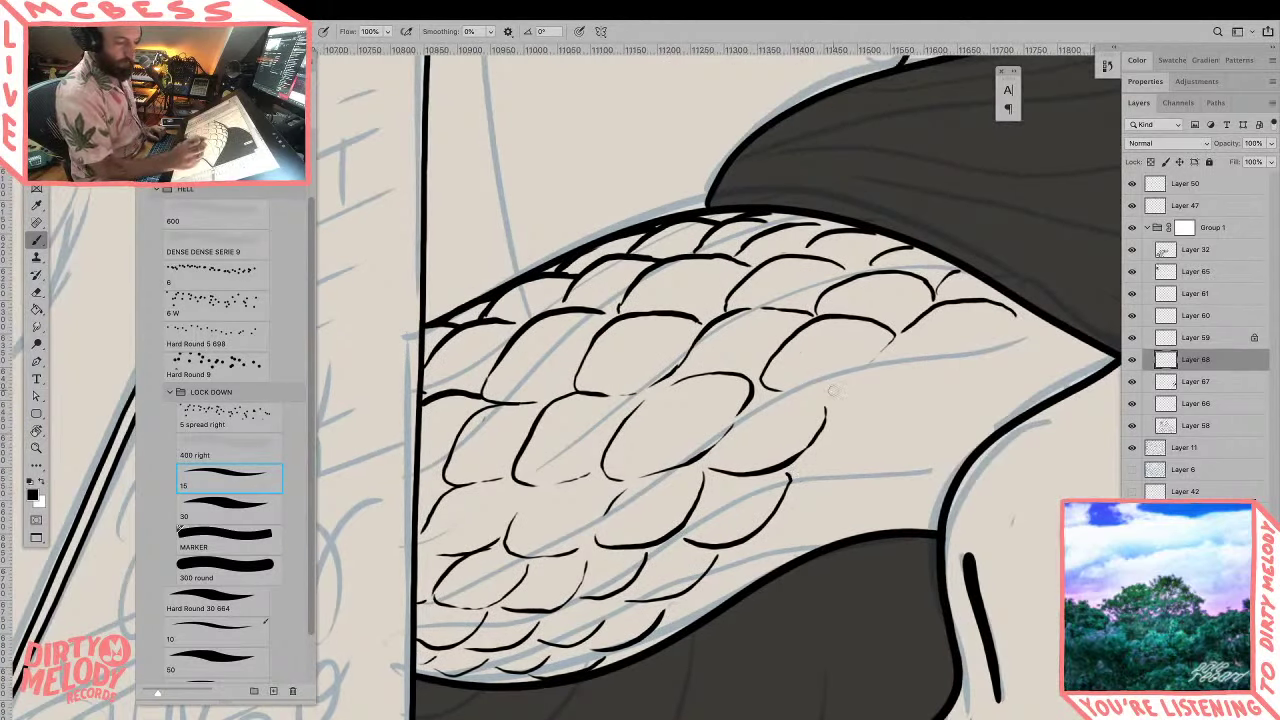
mouse_move(826, 389)
mouse_down()
mouse_move(886, 348)
mouse_move(978, 360)
mouse_move(1015, 338)
mouse_up()
mouse_move(838, 412)
mouse_down()
mouse_move(893, 417)
mouse_move(955, 368)
mouse_up()
mouse_move(790, 480)
mouse_down()
mouse_move(826, 488)
mouse_move(886, 468)
mouse_move(905, 430)
mouse_up()
mouse_move(750, 548)
mouse_down()
mouse_move(840, 516)
mouse_move(852, 492)
mouse_up()
drag(690, 596, 736, 598)
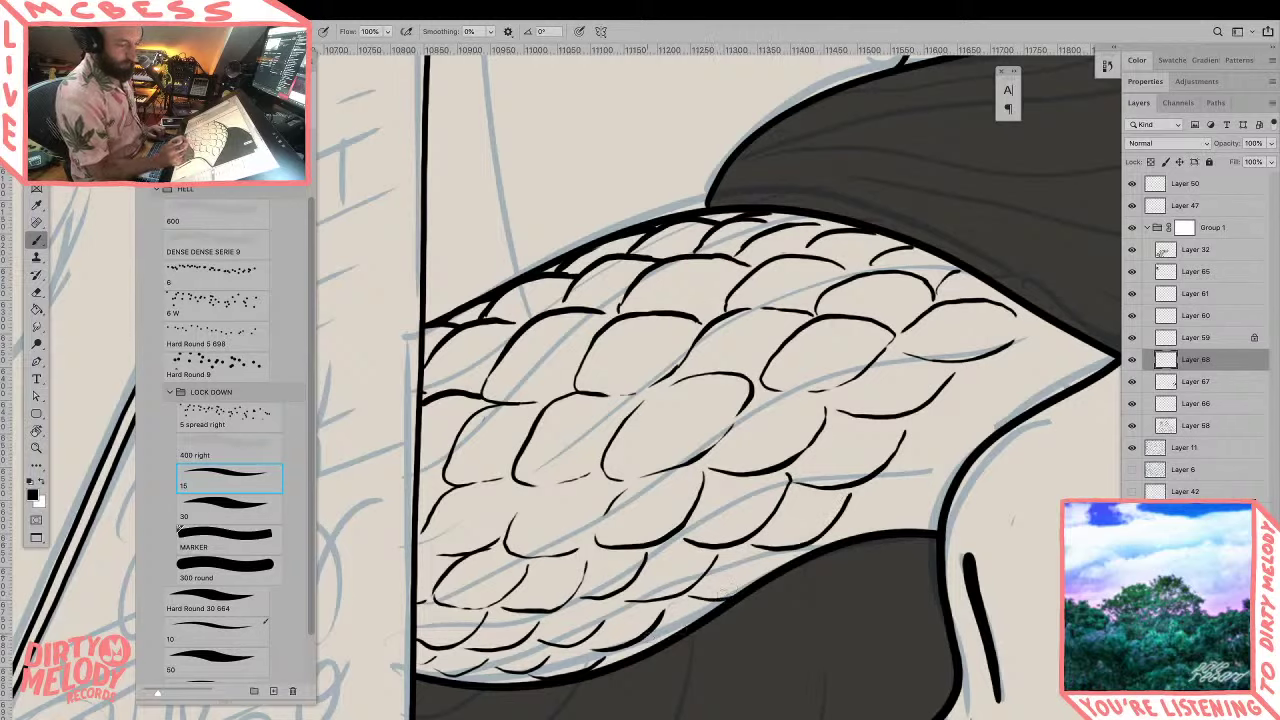
Step: Ink the last scales against the hood's outline and into the coil's pointed tip
mouse_move(862, 492)
mouse_down()
mouse_move(918, 494)
mouse_move(955, 474)
mouse_up()
drag(920, 424, 938, 440)
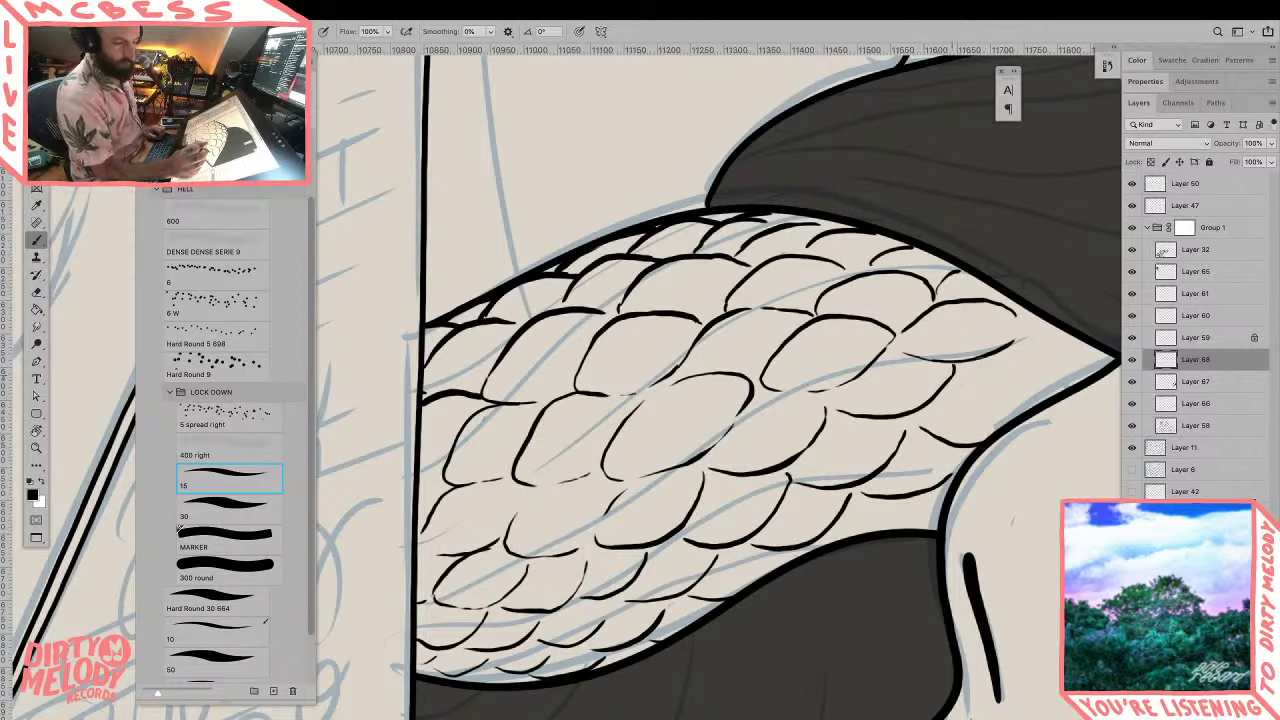
mouse_move(1032, 324)
mouse_down()
mouse_move(1052, 348)
mouse_move(1086, 354)
mouse_up()
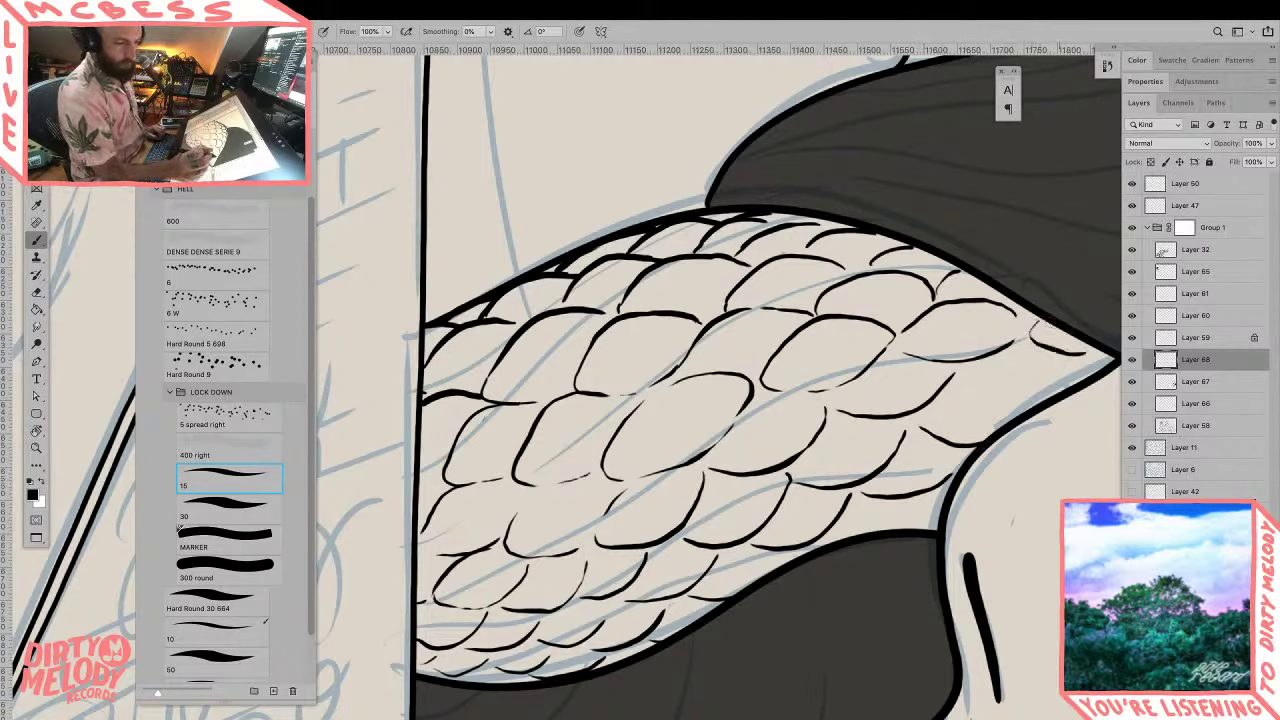
mouse_move(975, 370)
mouse_down()
mouse_move(1015, 393)
mouse_move(1060, 393)
mouse_move(1091, 354)
mouse_up()
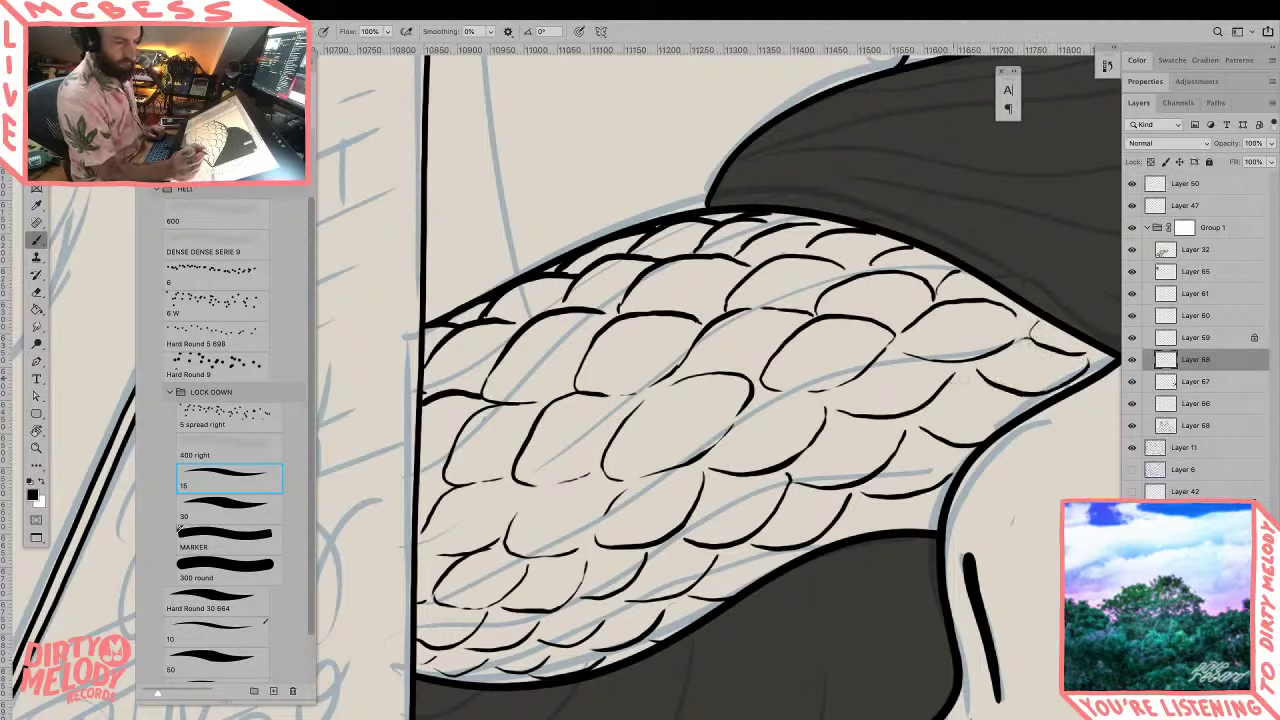
key(e)
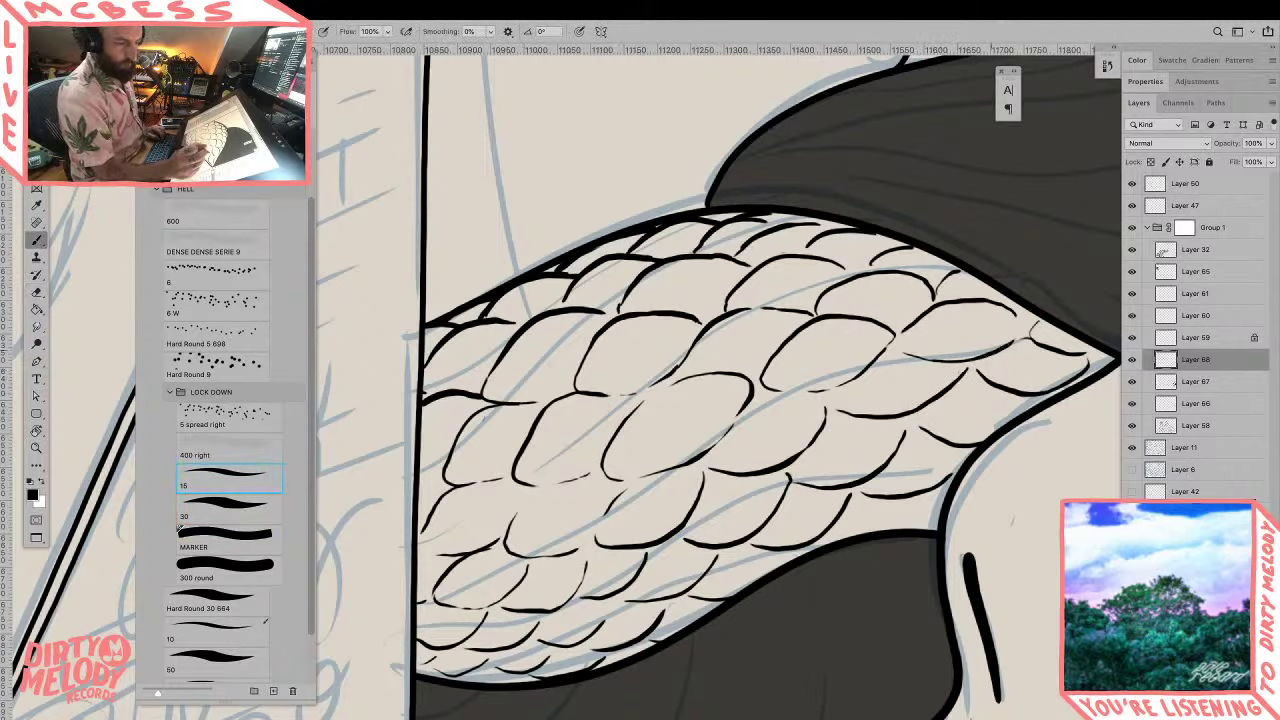
Step: Hide the blue sketch on Layer 11 and check the finished scales within the whole illustration
key(z)
alt+click(1020, 348)
alt+click(1020, 349)
drag(1069, 392, 1003, 454)
key(r)
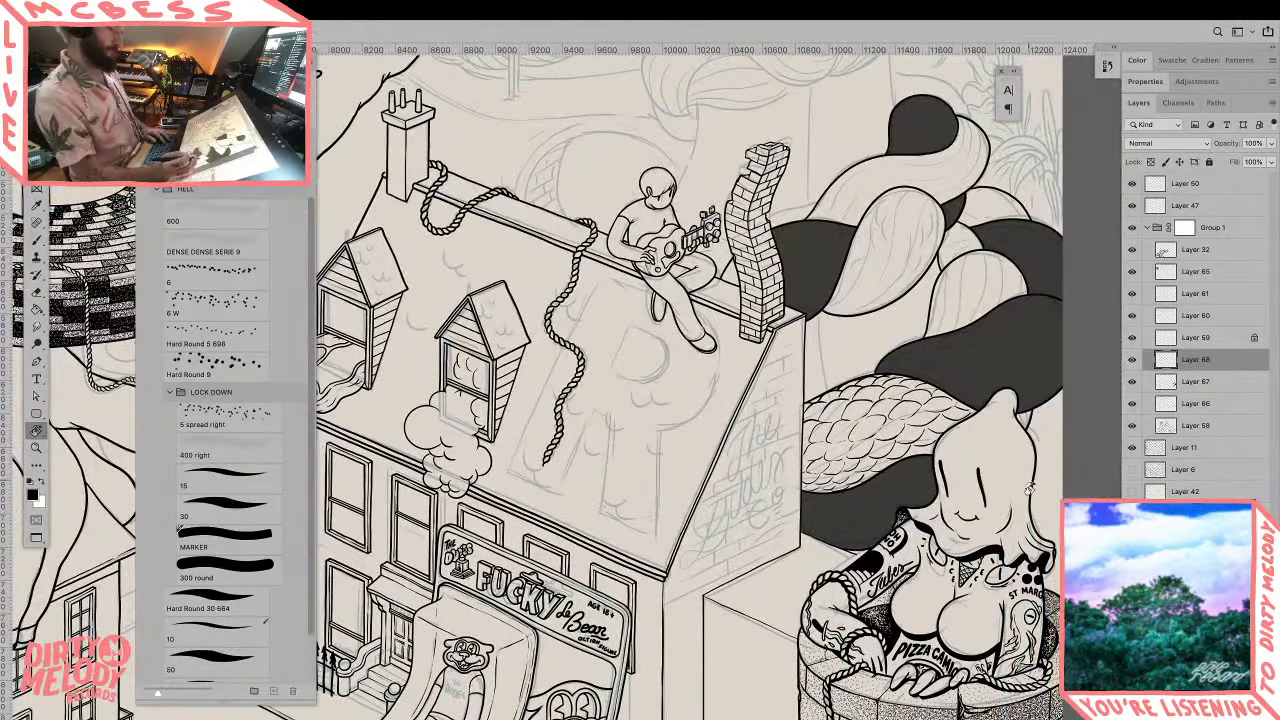
drag(995, 516, 955, 504)
click(1132, 448)
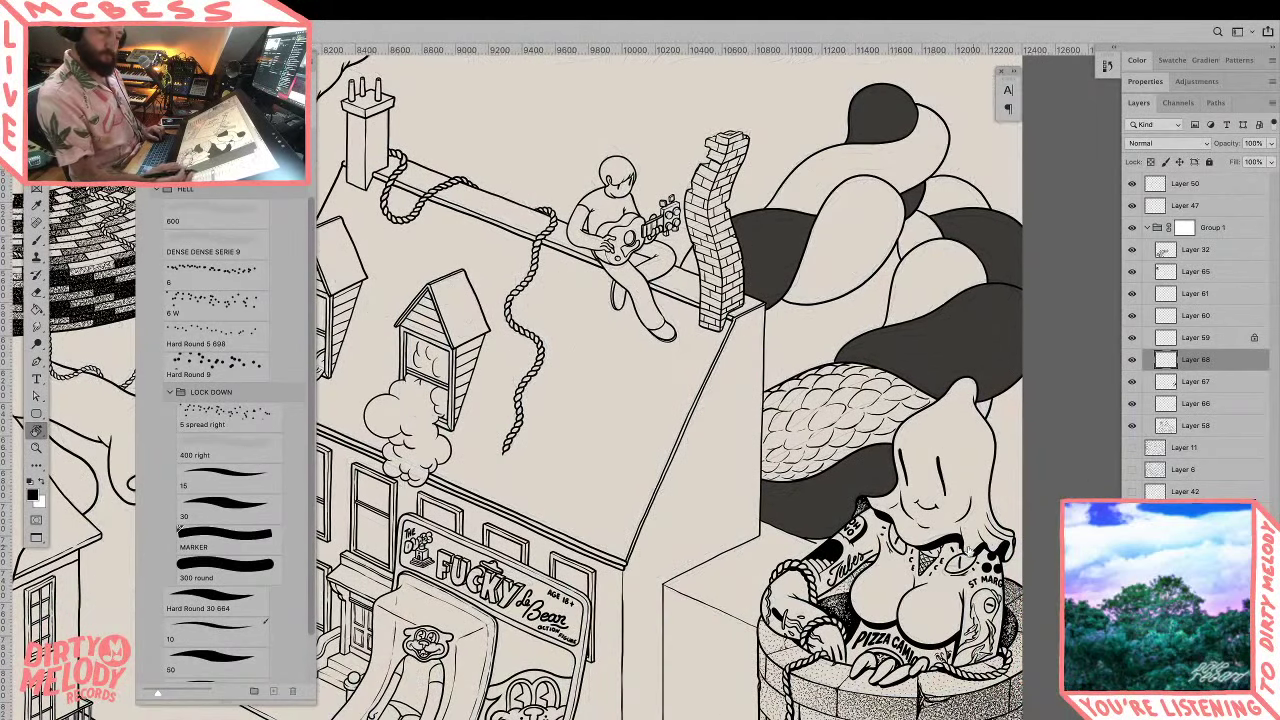
key(z)
alt+click(945, 570)
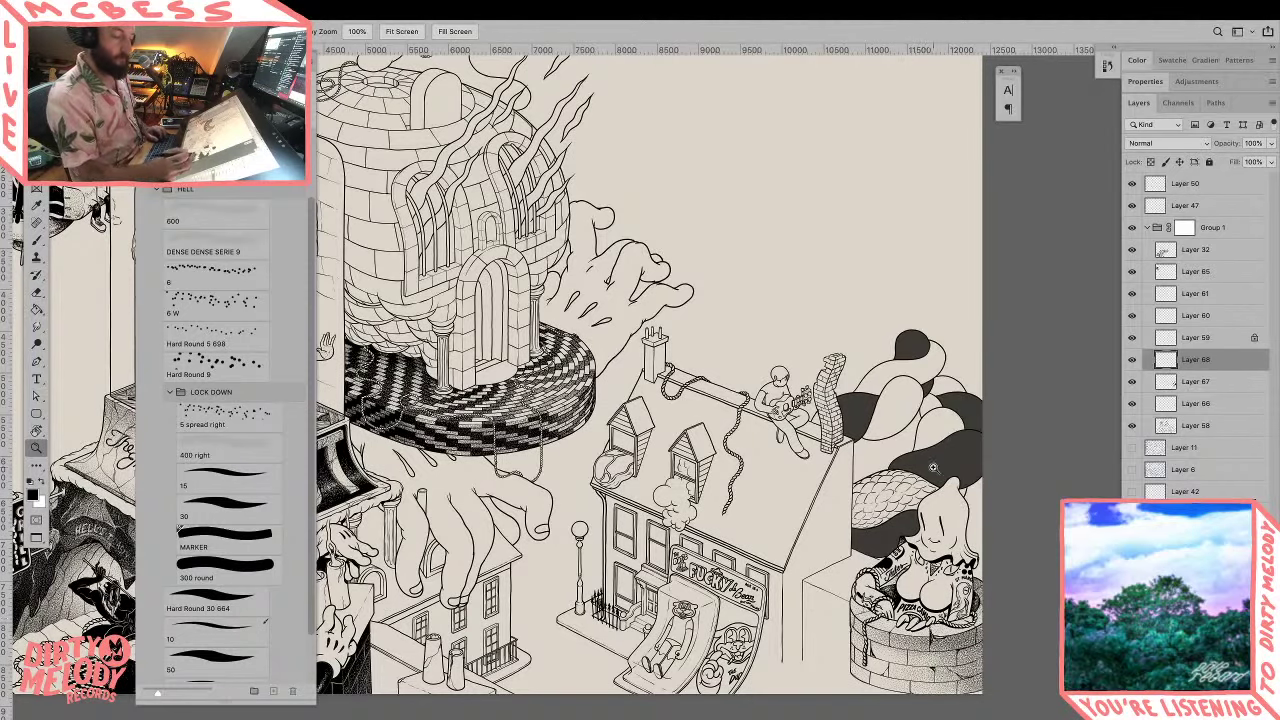
Step: Ink short scale marks in the coil's small sliver on the far side of the hood, redoing the misplaced strokes
mouse_move(946, 494)
mouse_down()
mouse_move(972, 486)
mouse_move(946, 463)
mouse_up()
key(ctrl+z)
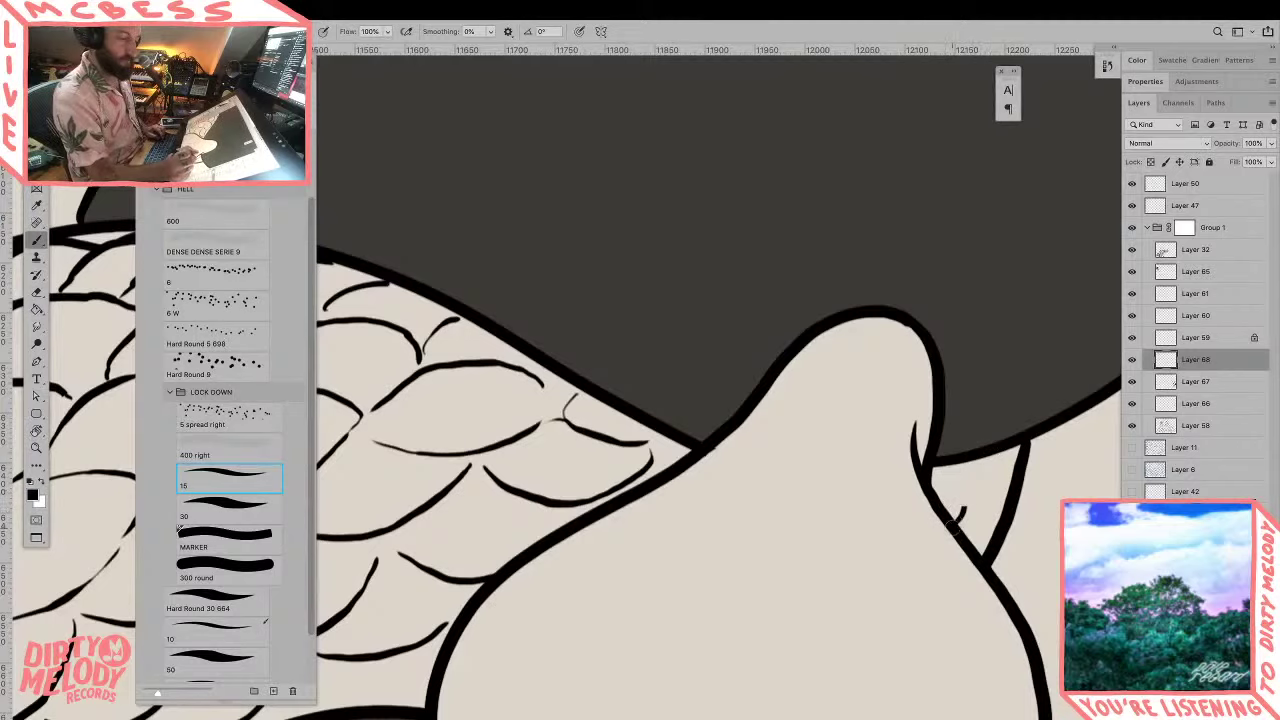
mouse_move(957, 520)
mouse_down()
mouse_move(973, 451)
mouse_move(978, 482)
mouse_move(1013, 474)
mouse_move(980, 503)
mouse_move(968, 550)
mouse_up()
key(ctrl+z)
mouse_move(981, 493)
mouse_down()
mouse_move(973, 546)
mouse_move(1000, 514)
mouse_up()
key(alt+space)
alt+click(1031, 447)
alt+click(1031, 447)
alt+click(1031, 447)
alt+click(1031, 447)
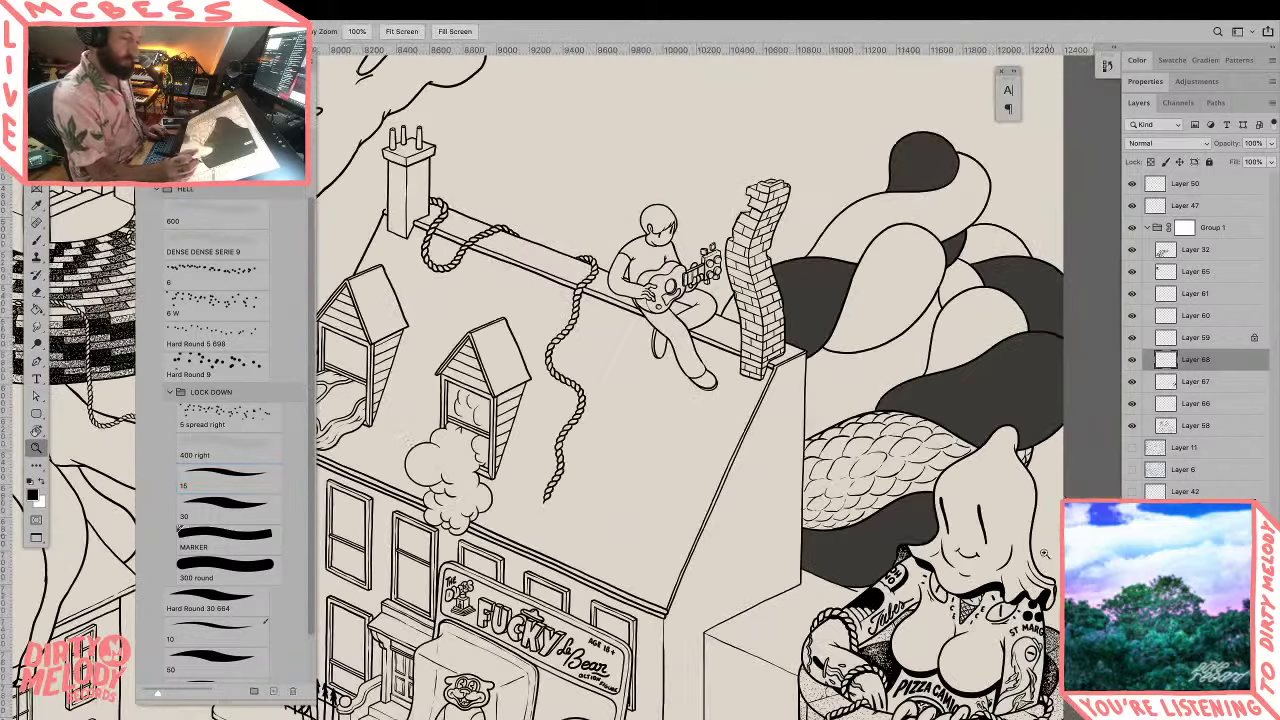
Step: Add small scales along the coil's lower outline near the hood and thicken the neighbouring scale curves with the 15 brush
scroll(930, 481, up, 6)
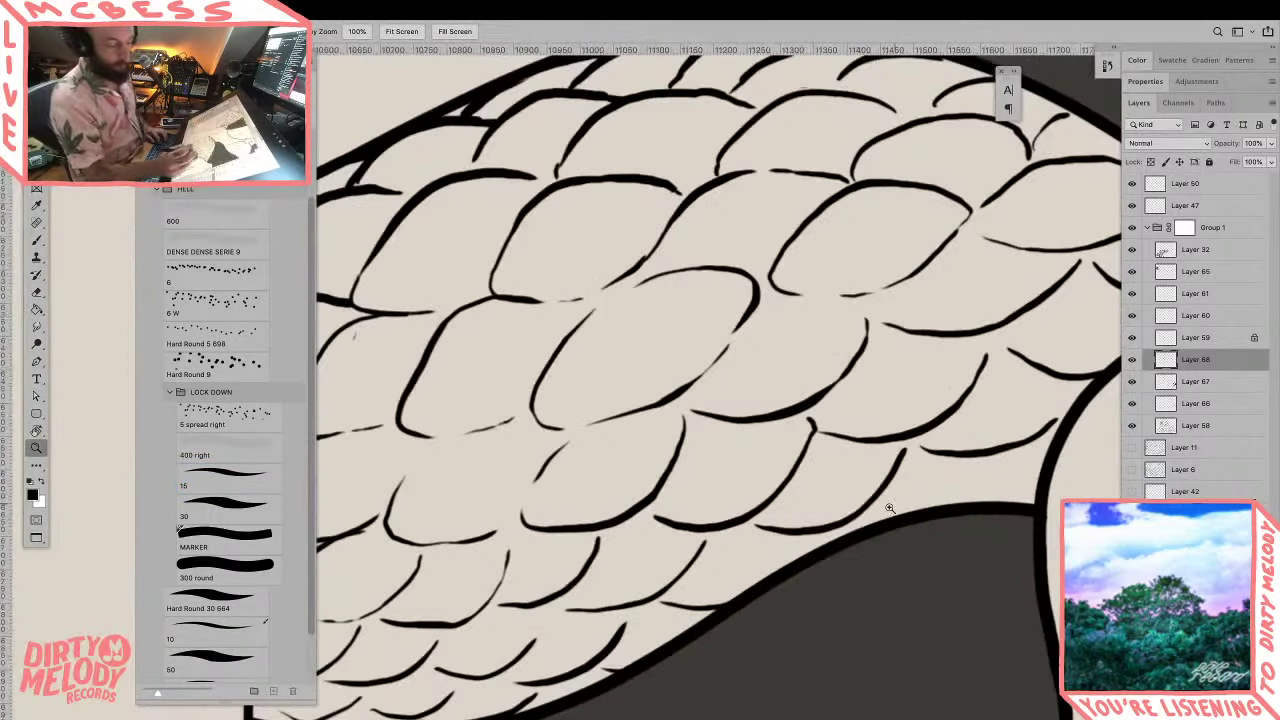
key(b)
mouse_move(715, 604)
mouse_down()
mouse_move(819, 531)
mouse_move(941, 506)
mouse_move(987, 452)
mouse_move(1042, 472)
mouse_move(946, 501)
mouse_move(998, 506)
mouse_move(1040, 479)
mouse_move(1012, 498)
mouse_up()
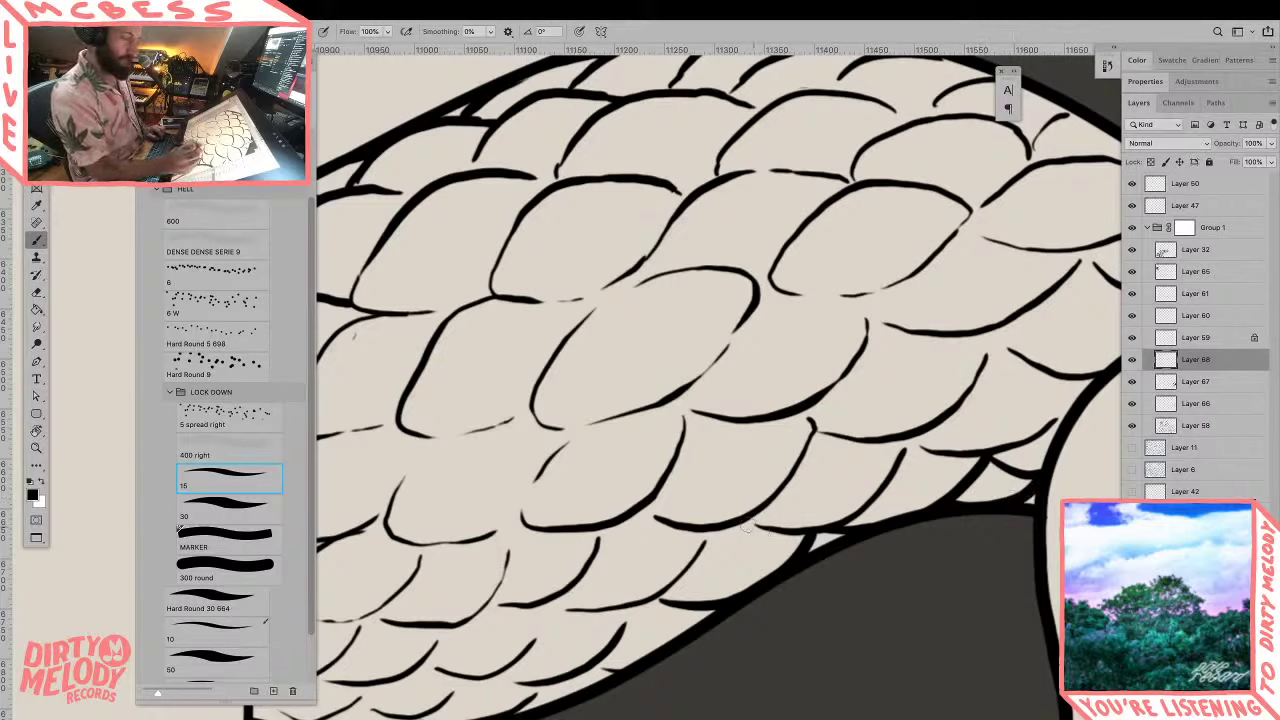
mouse_move(775, 533)
mouse_down()
mouse_move(873, 499)
mouse_move(910, 441)
mouse_move(935, 438)
mouse_move(907, 438)
mouse_move(990, 454)
mouse_move(1090, 388)
mouse_up()
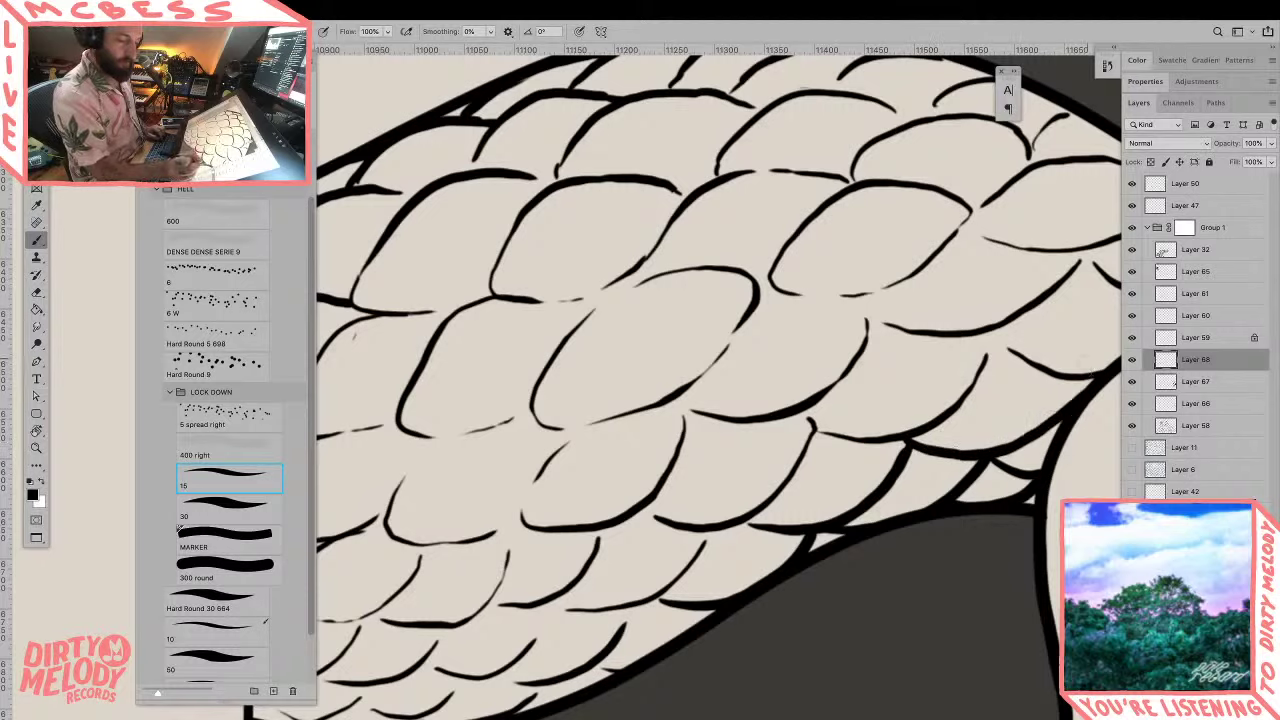
mouse_move(1003, 350)
mouse_down()
mouse_move(1050, 378)
mouse_move(1092, 382)
mouse_up()
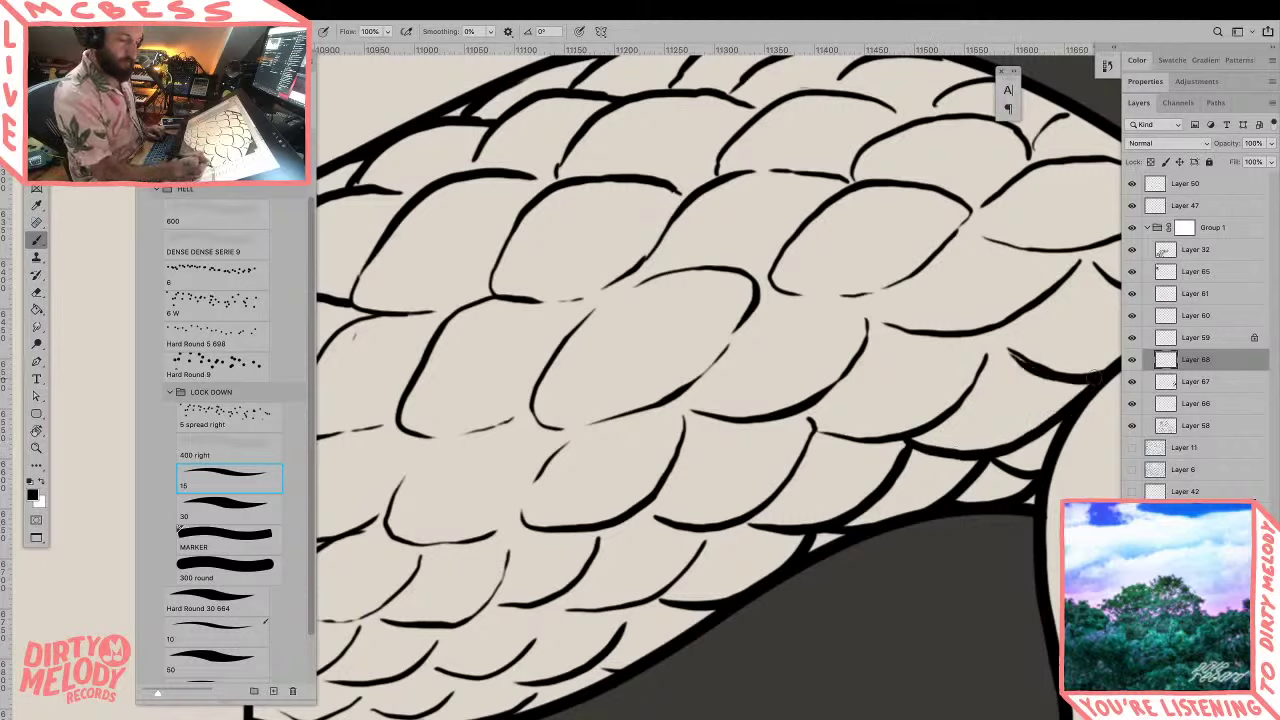
Step: Thin the heavy scale curve beside the hood's outline with the eraser and re-ink it in black
key(x)
key(e)
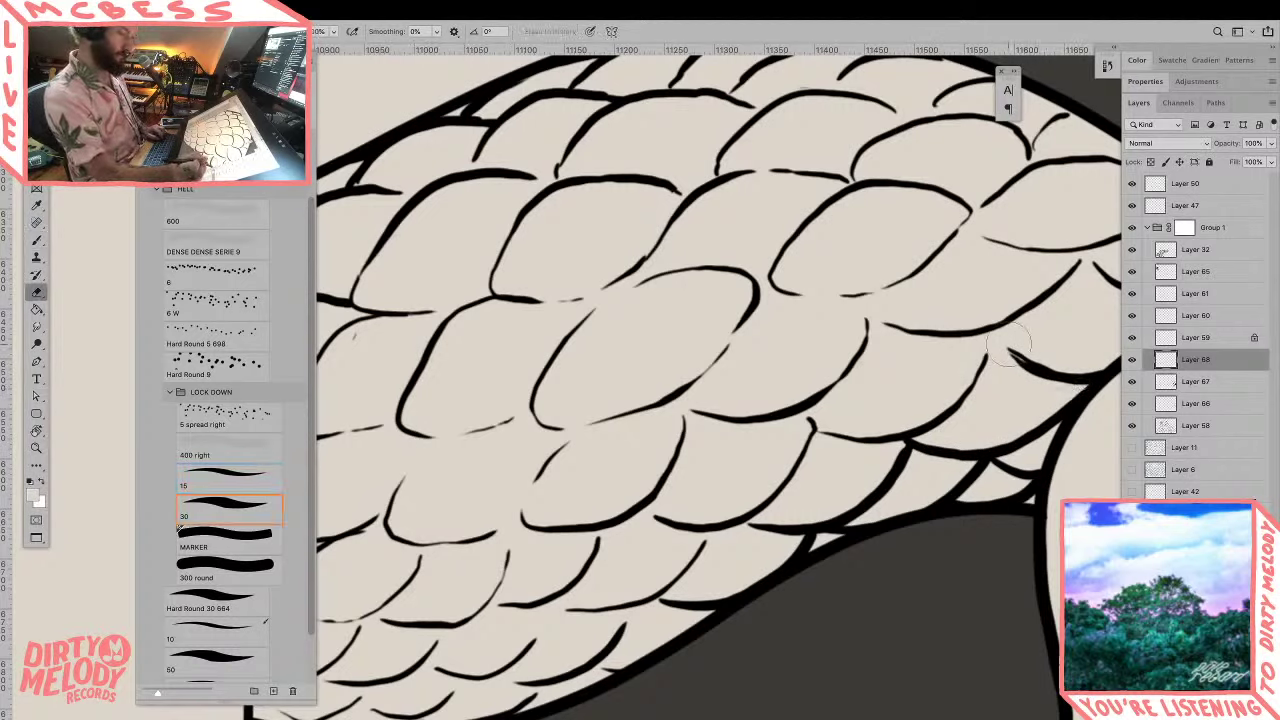
drag(1008, 344, 1068, 348)
key(b)
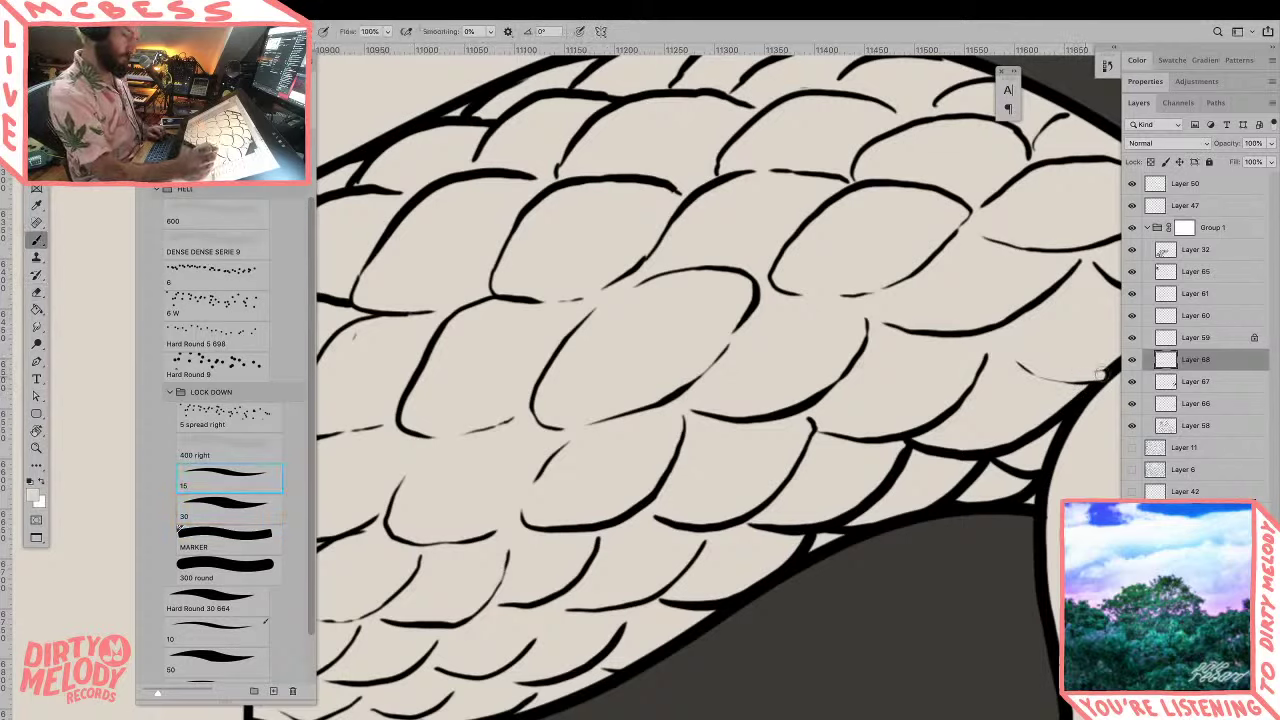
key(x)
mouse_move(1010, 356)
mouse_down()
mouse_move(1085, 380)
mouse_move(1103, 370)
mouse_move(657, 366)
mouse_up()
Step: Rotate the canvas and thicken the small scale curves along the middle of the coil's lower outline
key(z)
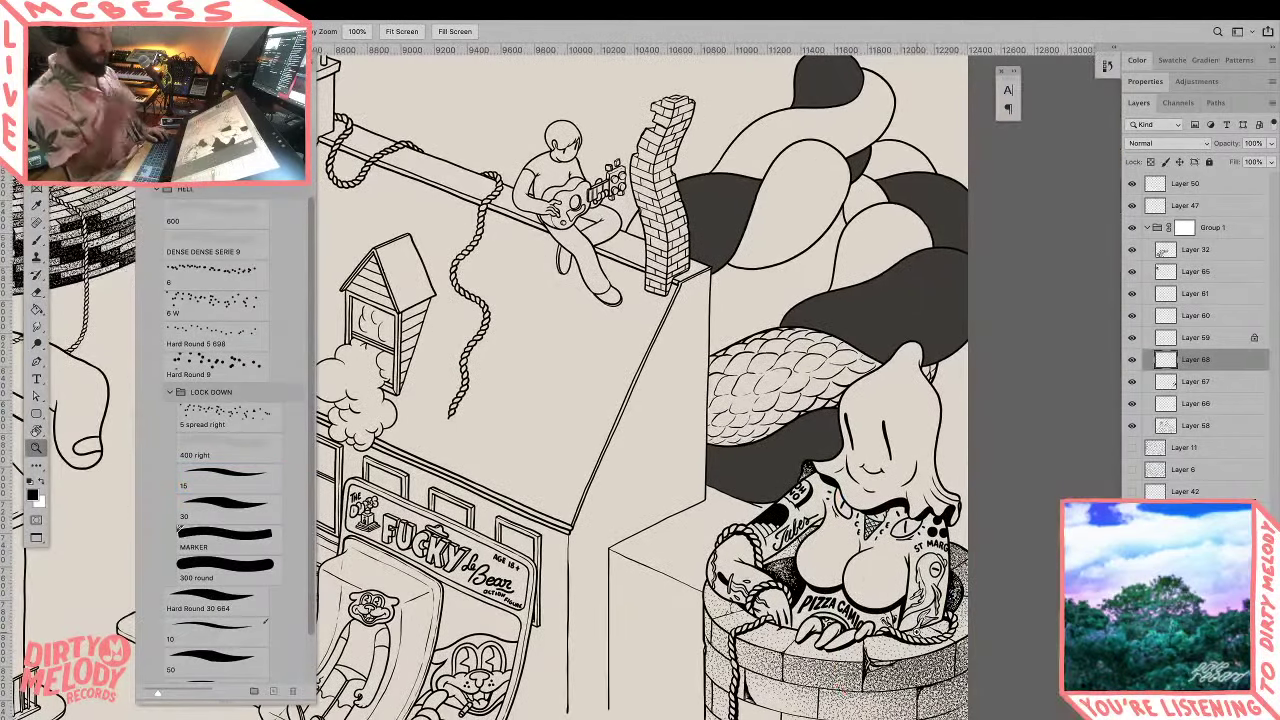
key(r)
mouse_move(908, 346)
mouse_down()
mouse_move(886, 486)
mouse_move(805, 582)
mouse_move(761, 567)
mouse_move(917, 571)
mouse_up()
key(z)
scroll(760, 566, up, 5)
key(b)
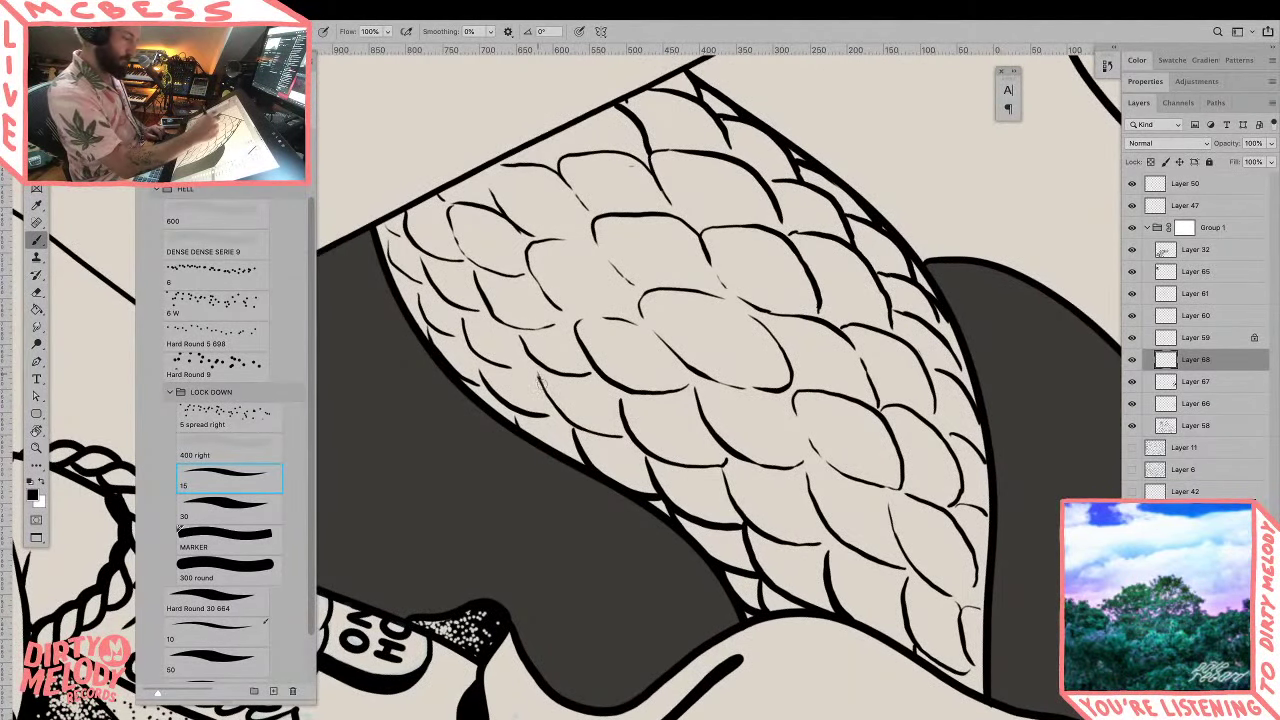
mouse_move(538, 378)
mouse_down()
mouse_move(586, 434)
mouse_move(626, 441)
mouse_up()
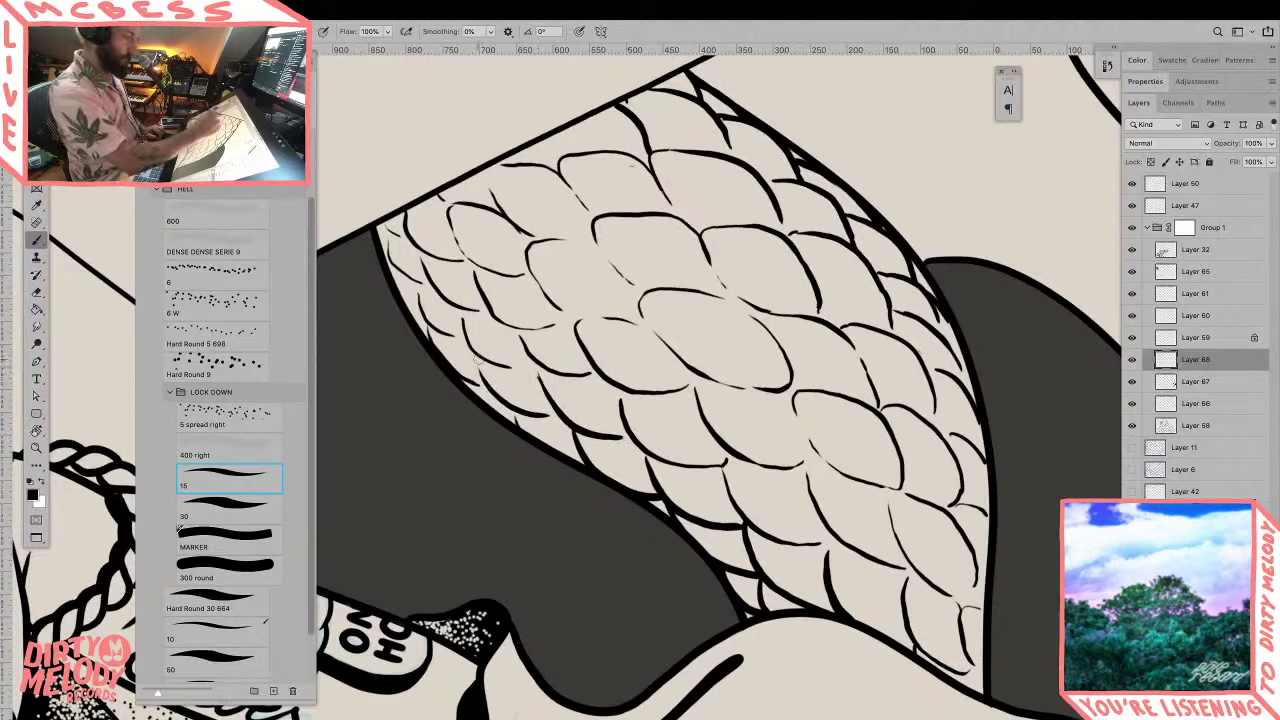
mouse_move(478, 360)
mouse_down()
mouse_move(500, 410)
mouse_move(549, 416)
mouse_up()
drag(485, 389, 456, 368)
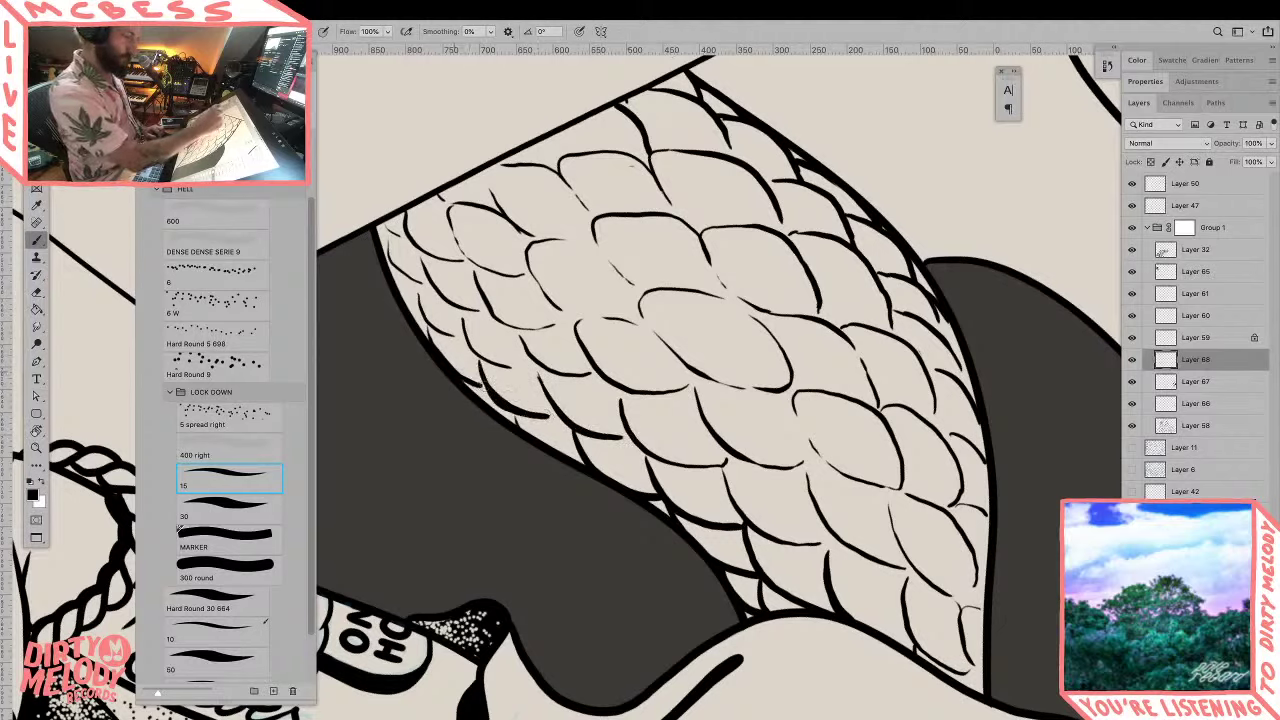
Step: Continue thickening the small edge scales up to the corner where the coil meets the building, redoing weak strokes
mouse_move(460, 316)
mouse_down()
mouse_move(484, 360)
mouse_move(520, 368)
mouse_up()
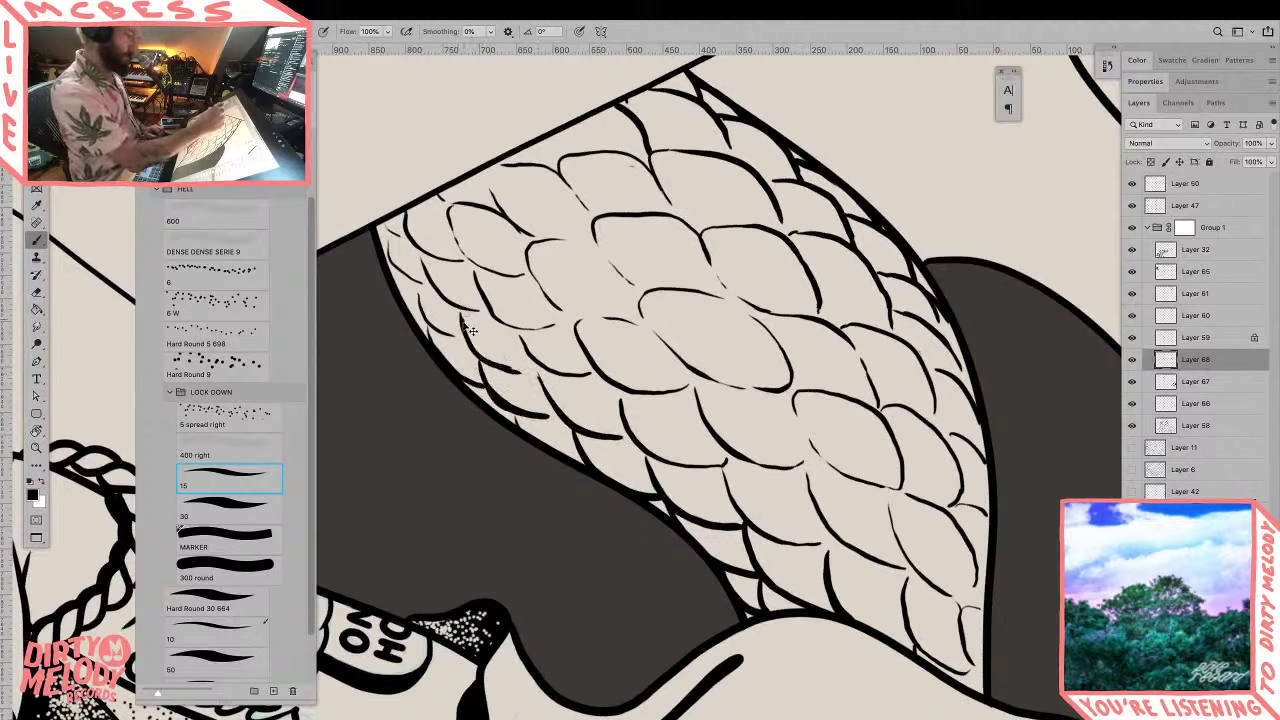
key(ctrl+z)
drag(462, 312, 465, 330)
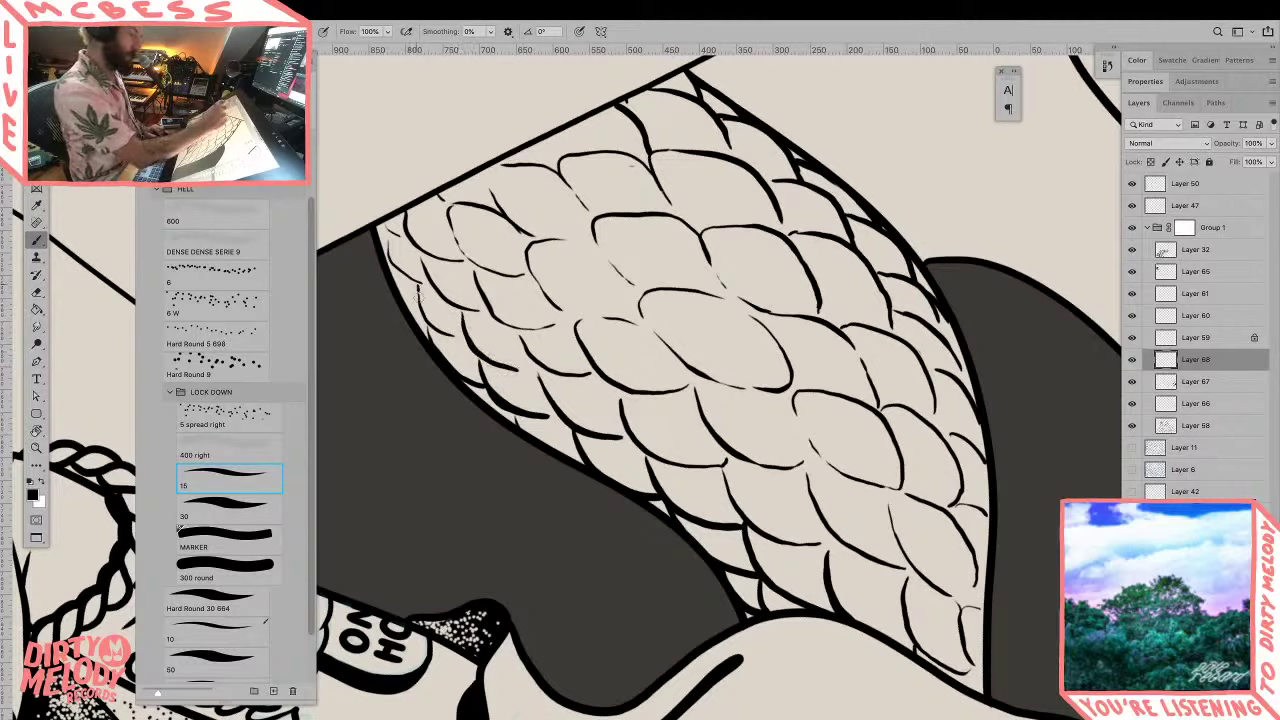
drag(392, 252, 427, 290)
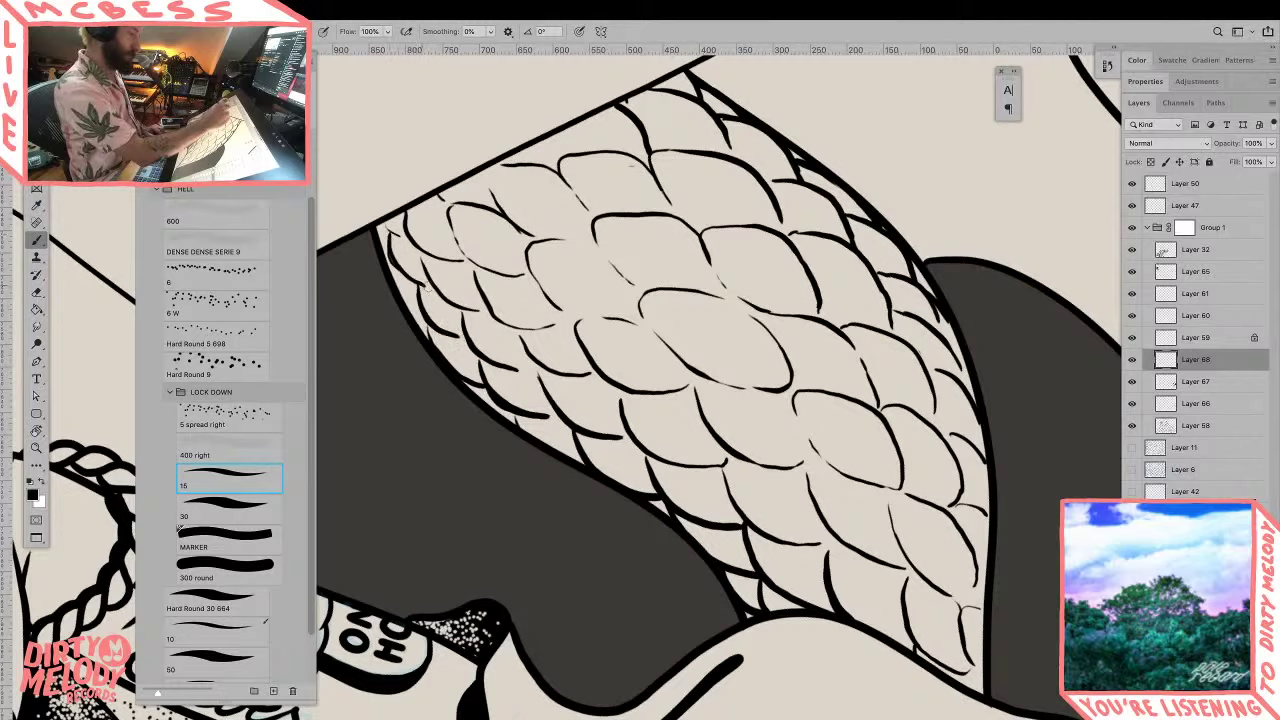
key(super+z)
mouse_move(390, 236)
mouse_down()
mouse_move(426, 289)
mouse_move(420, 309)
mouse_up()
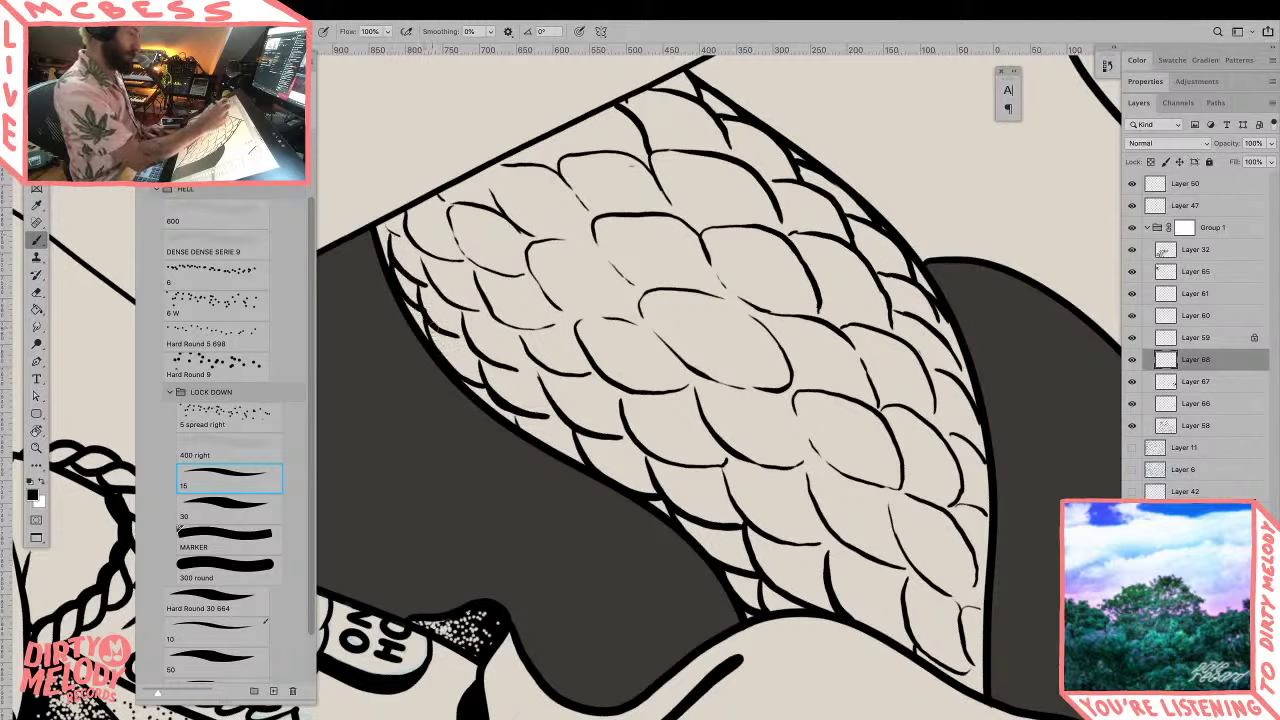
drag(420, 256, 456, 306)
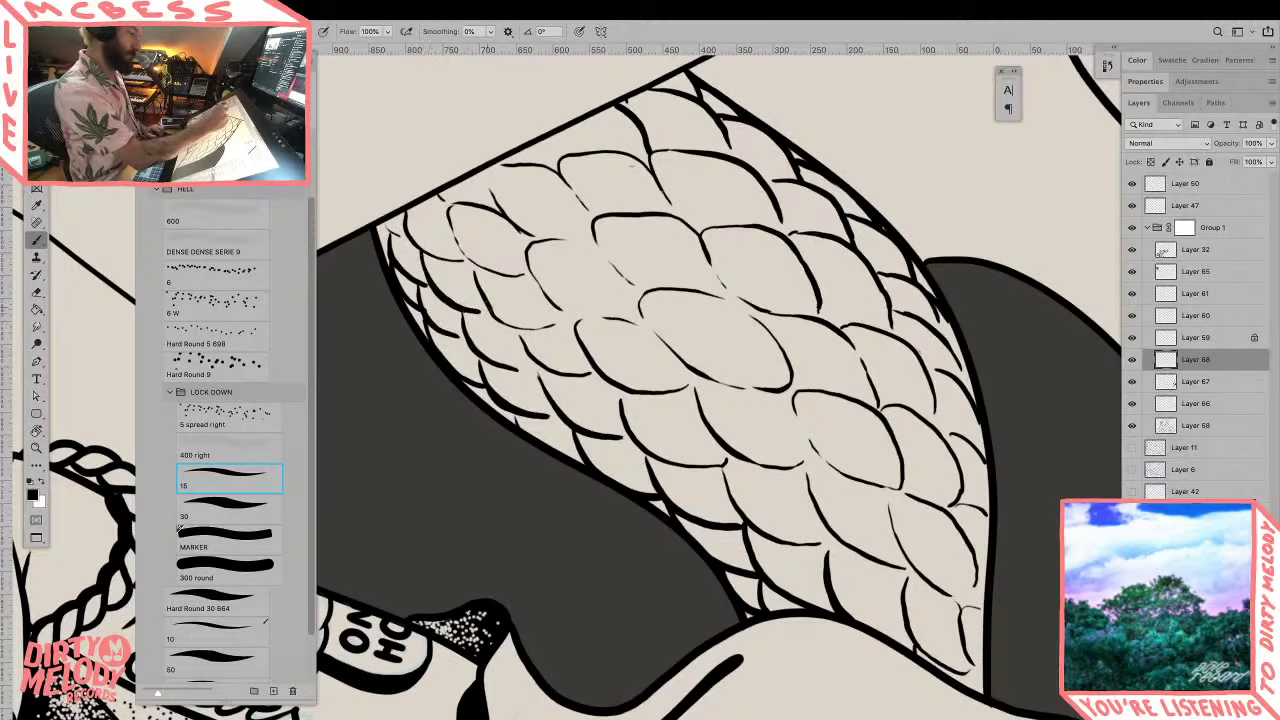
Step: Erase part of the small scale curve beside the coil's upper outline and redraw it curving into the neighbouring scale
key(z)
drag(770, 400, 461, 268)
key(r)
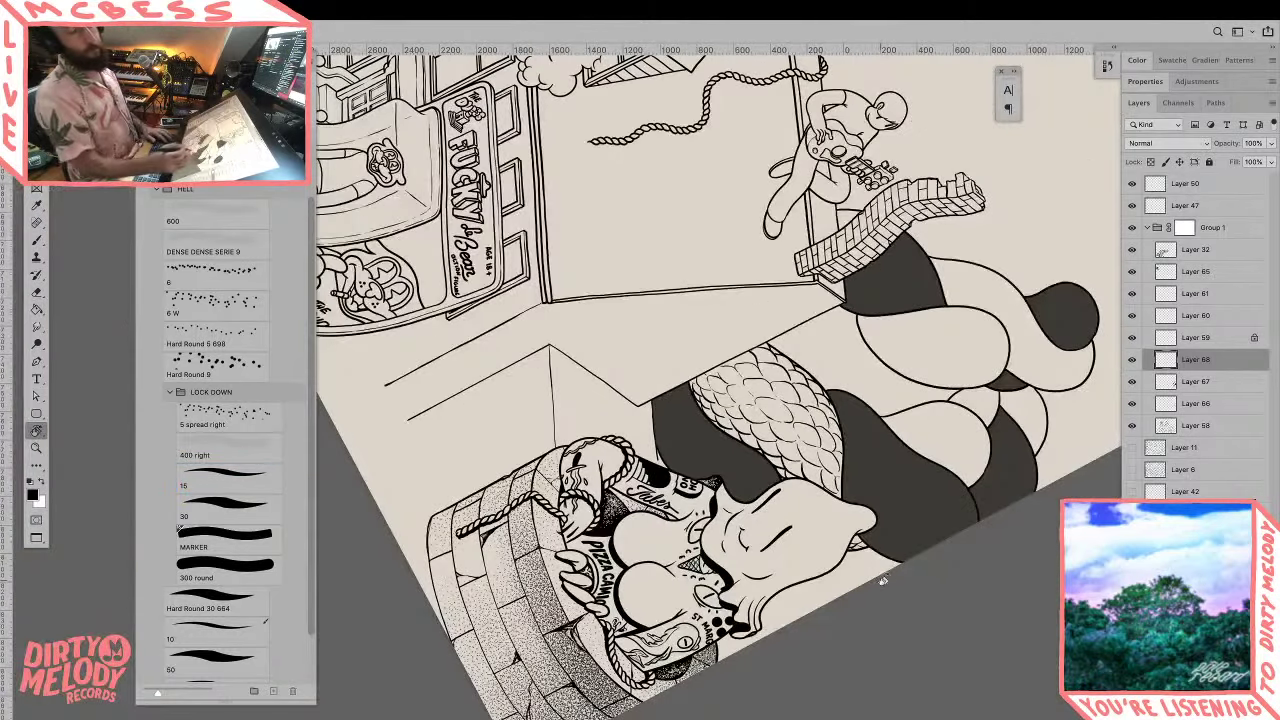
drag(880, 578, 898, 235)
drag(922, 335, 910, 530)
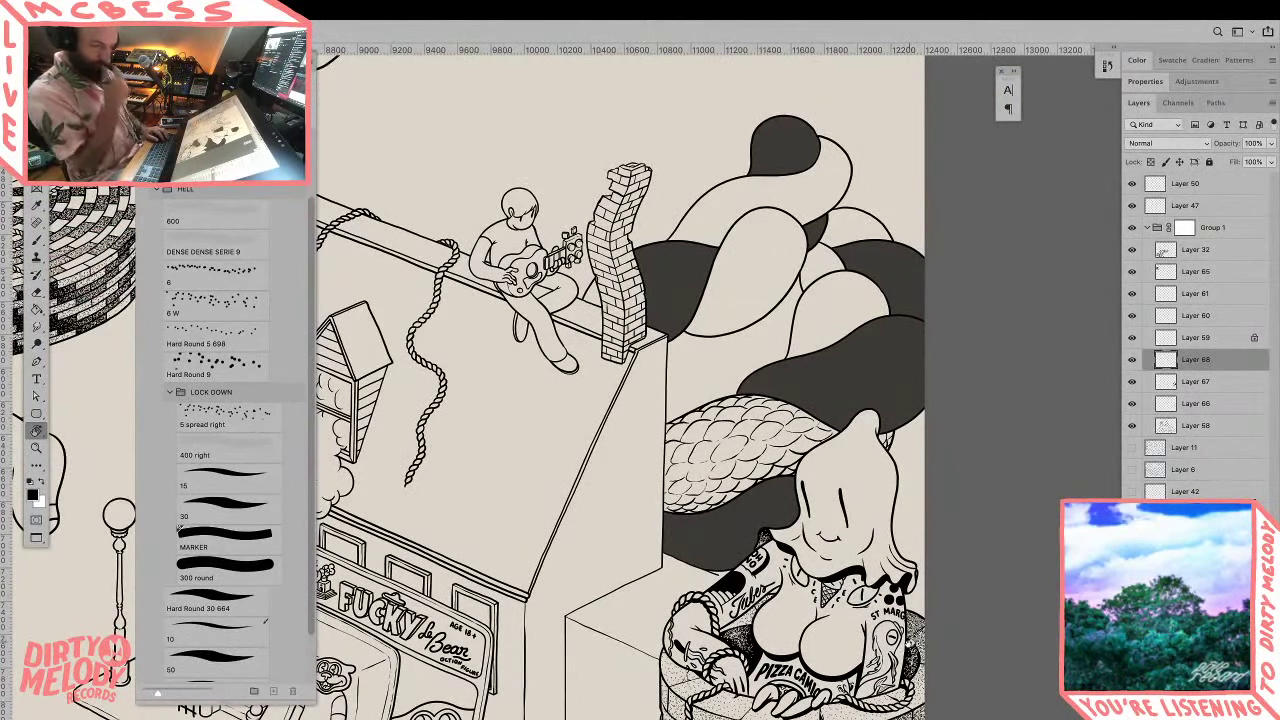
drag(907, 503, 800, 256)
key(z)
mouse_move(720, 274)
mouse_down()
mouse_move(748, 280)
mouse_move(714, 292)
mouse_up()
scroll(714, 291, up, 2)
key(e)
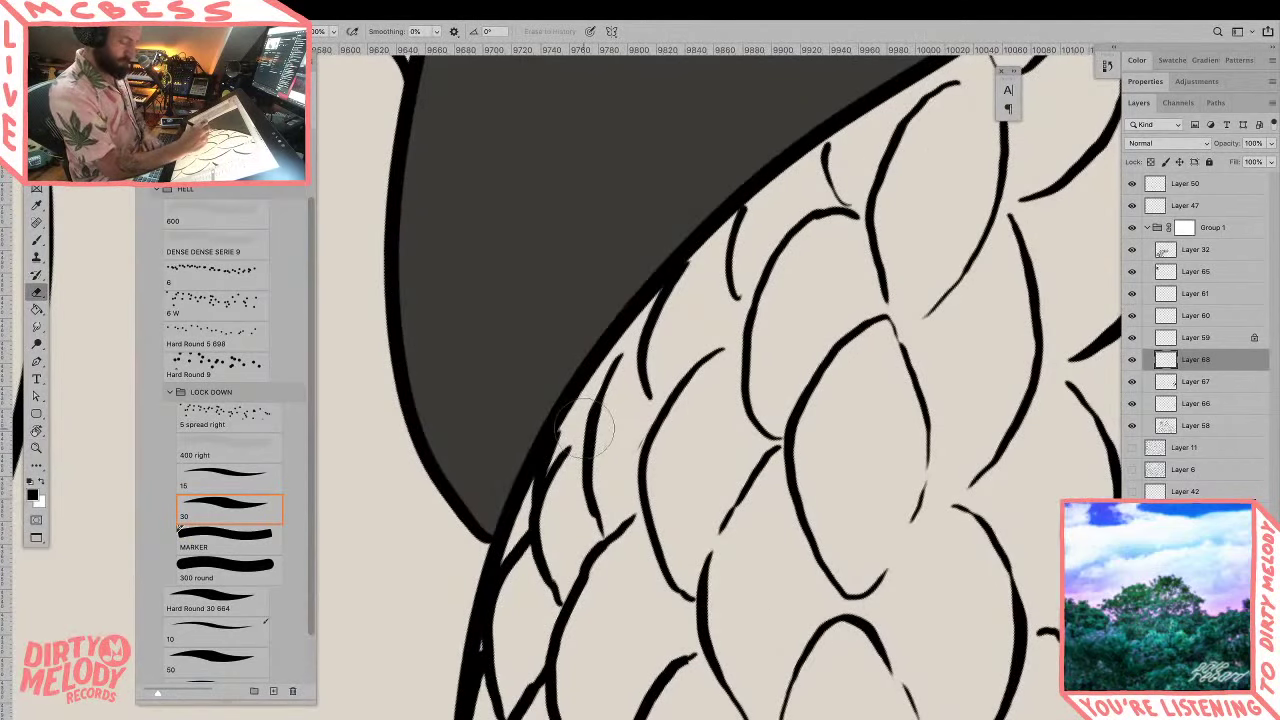
drag(603, 481, 616, 364)
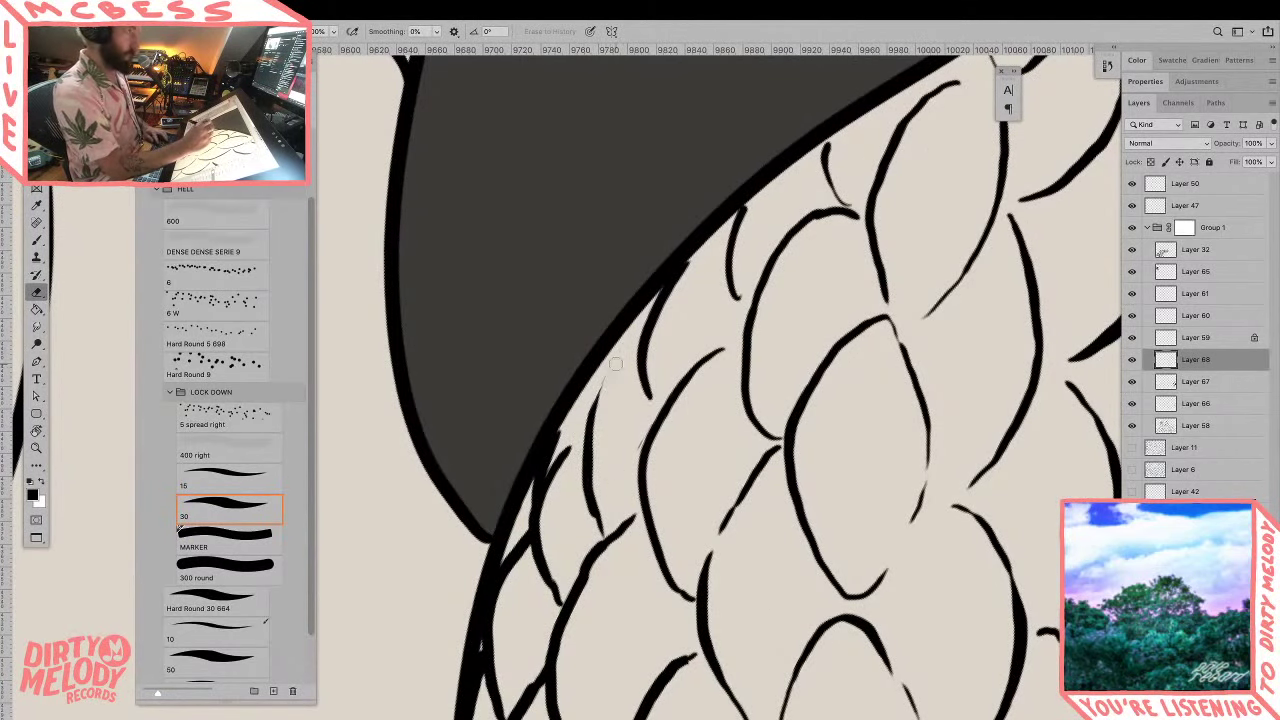
key(b)
drag(590, 432, 642, 348)
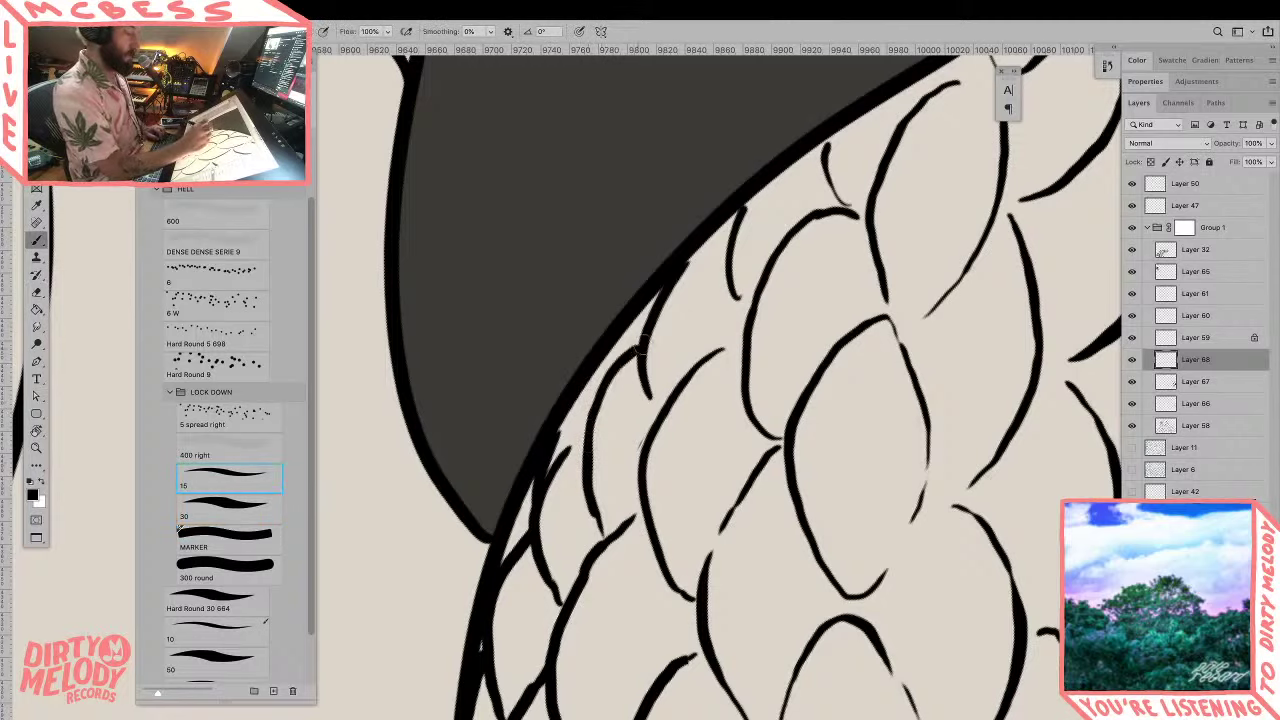
Step: Connect the small scales along the coil's upper outline and replace the short curve at the end of the row
mouse_move(567, 451)
mouse_down()
mouse_move(588, 432)
mouse_move(615, 344)
mouse_up()
mouse_move(638, 299)
mouse_down()
mouse_move(687, 250)
mouse_move(663, 292)
mouse_move(716, 250)
mouse_move(748, 198)
mouse_move(838, 134)
mouse_up()
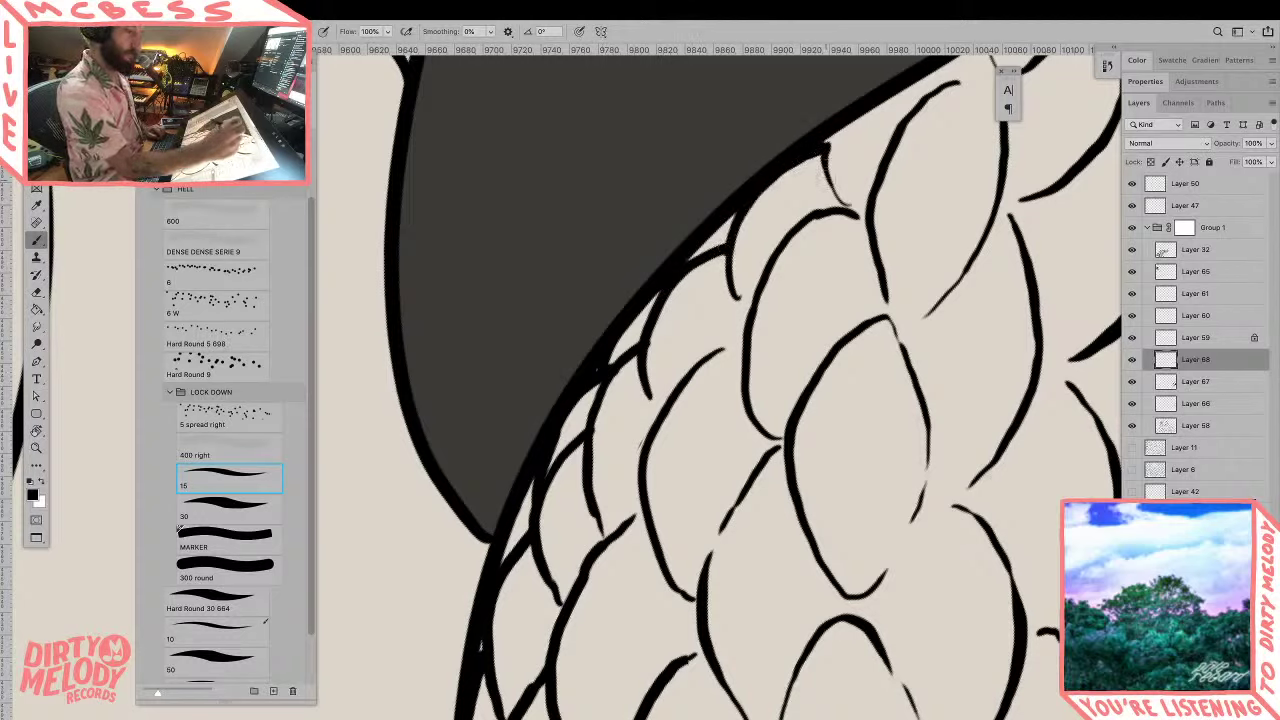
key(e)
drag(838, 190, 822, 168)
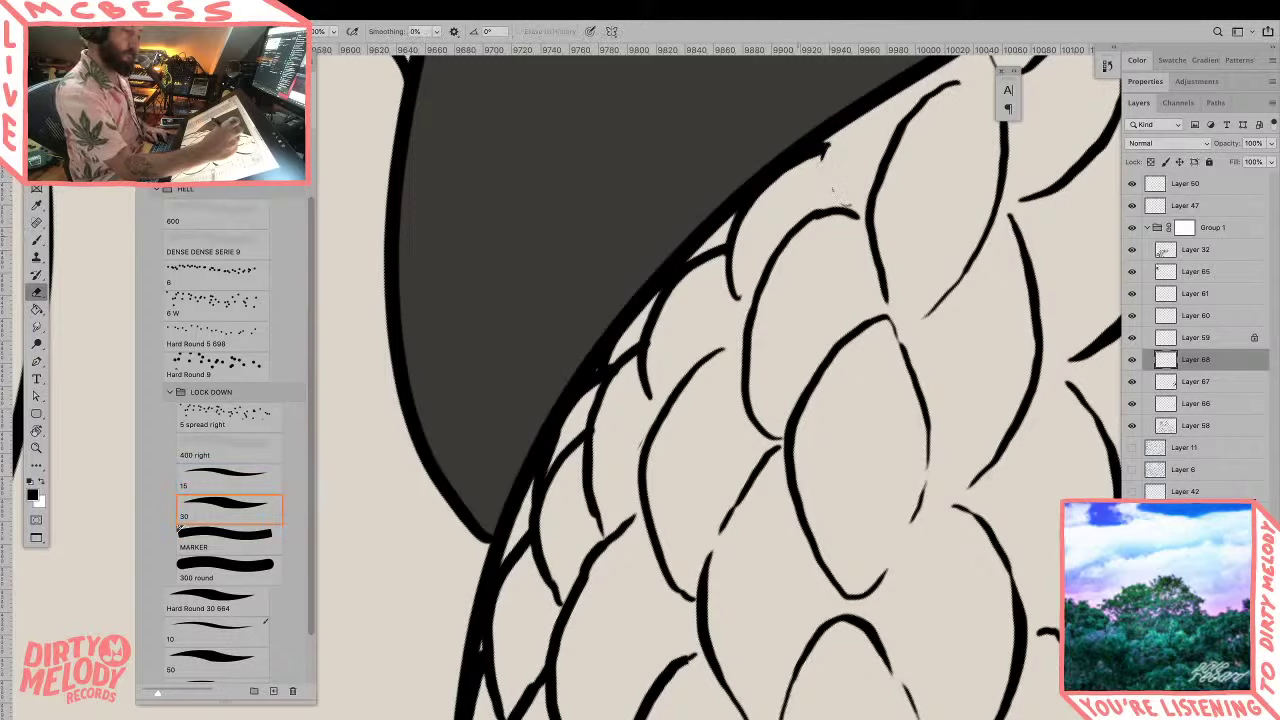
mouse_move(835, 212)
mouse_down()
mouse_move(862, 214)
mouse_move(846, 123)
mouse_move(915, 87)
mouse_up()
key(b)
key(super+z)
mouse_move(830, 207)
mouse_down()
mouse_move(821, 150)
mouse_move(866, 104)
mouse_move(924, 100)
mouse_up()
Step: Add a new layer above Layer 68 for the scale shading and set its opacity to 32%
key(z)
drag(892, 195, 765, 204)
key(r)
drag(935, 180, 990, 550)
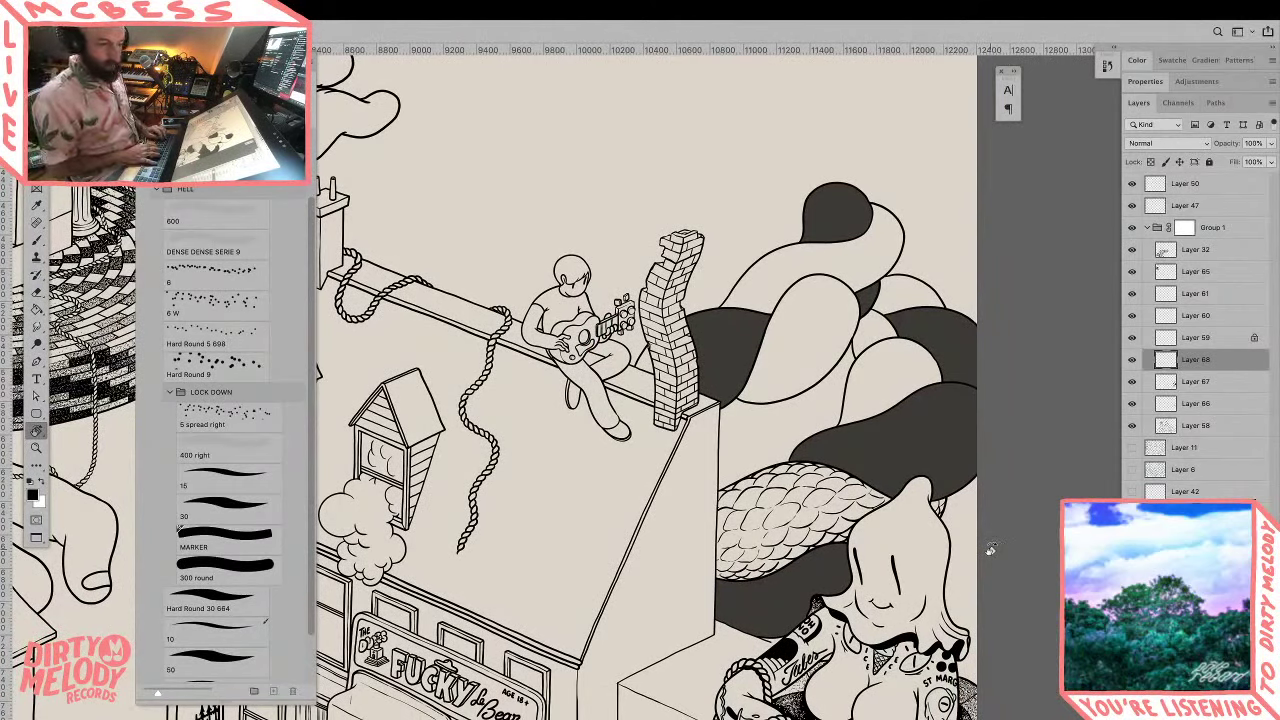
key(ctrl+shift+n)
key(Return)
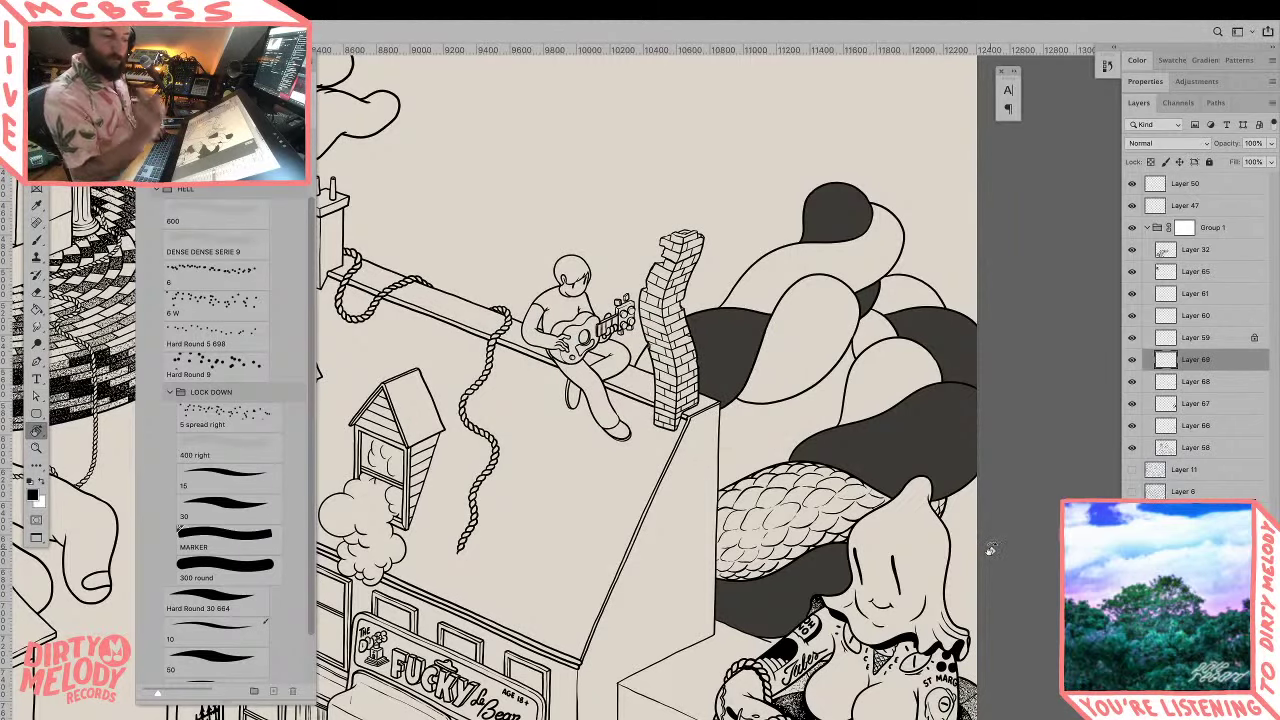
key(z)
drag(765, 574, 765, 574)
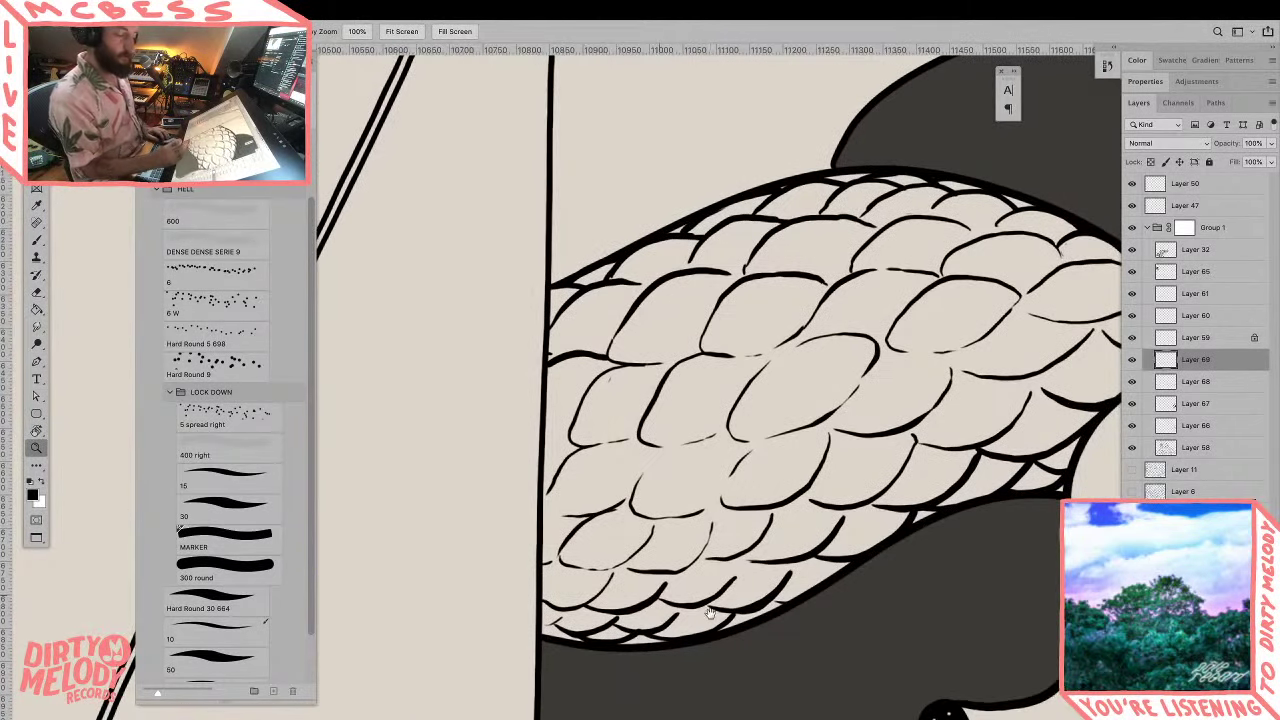
key(b)
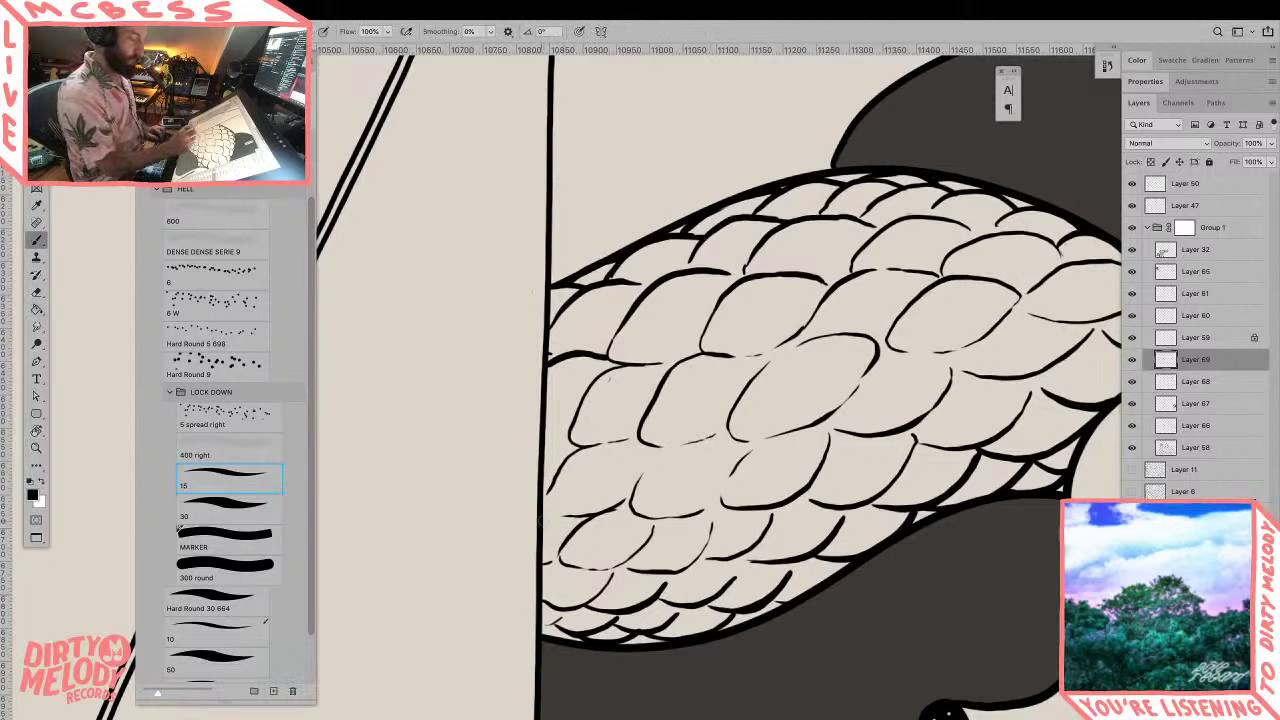
drag(540, 524, 590, 514)
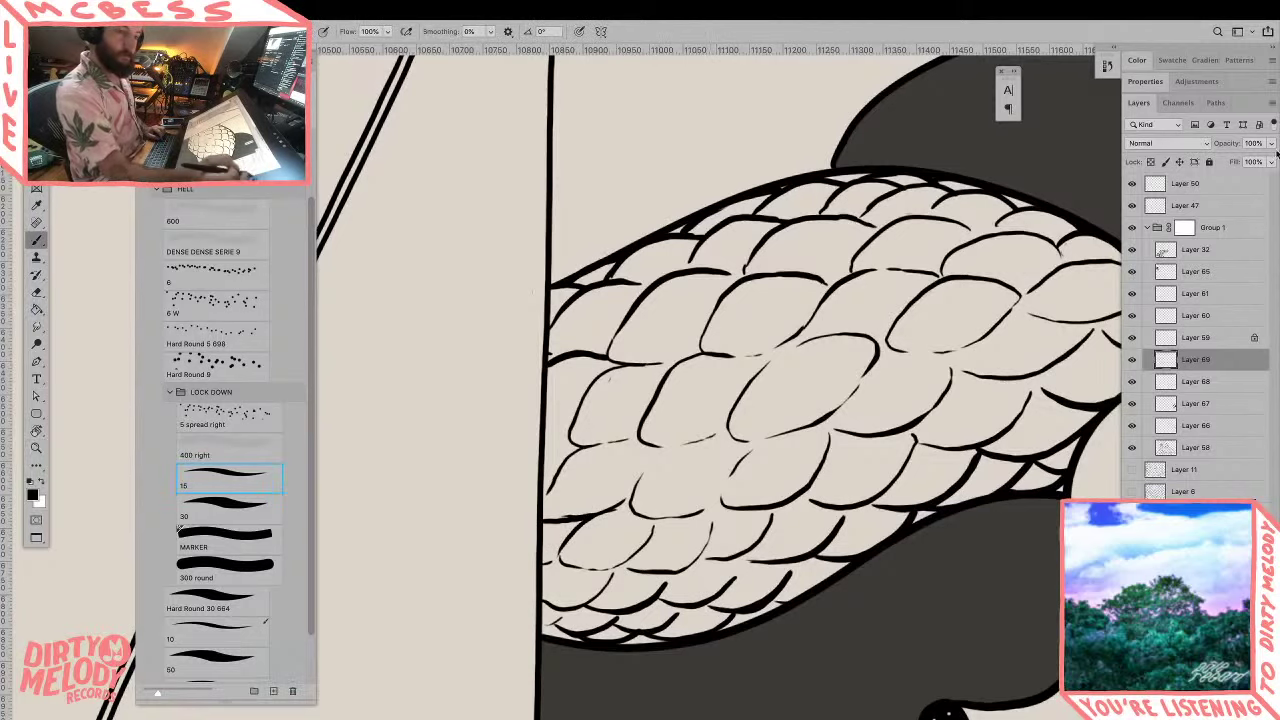
click(1271, 144)
click(1228, 166)
Step: Undo the test shading at the building's edge and fill three adjacent scales mid-coil with flat translucent black
mouse_move(549, 525)
mouse_down()
mouse_move(556, 558)
mouse_move(576, 522)
mouse_up()
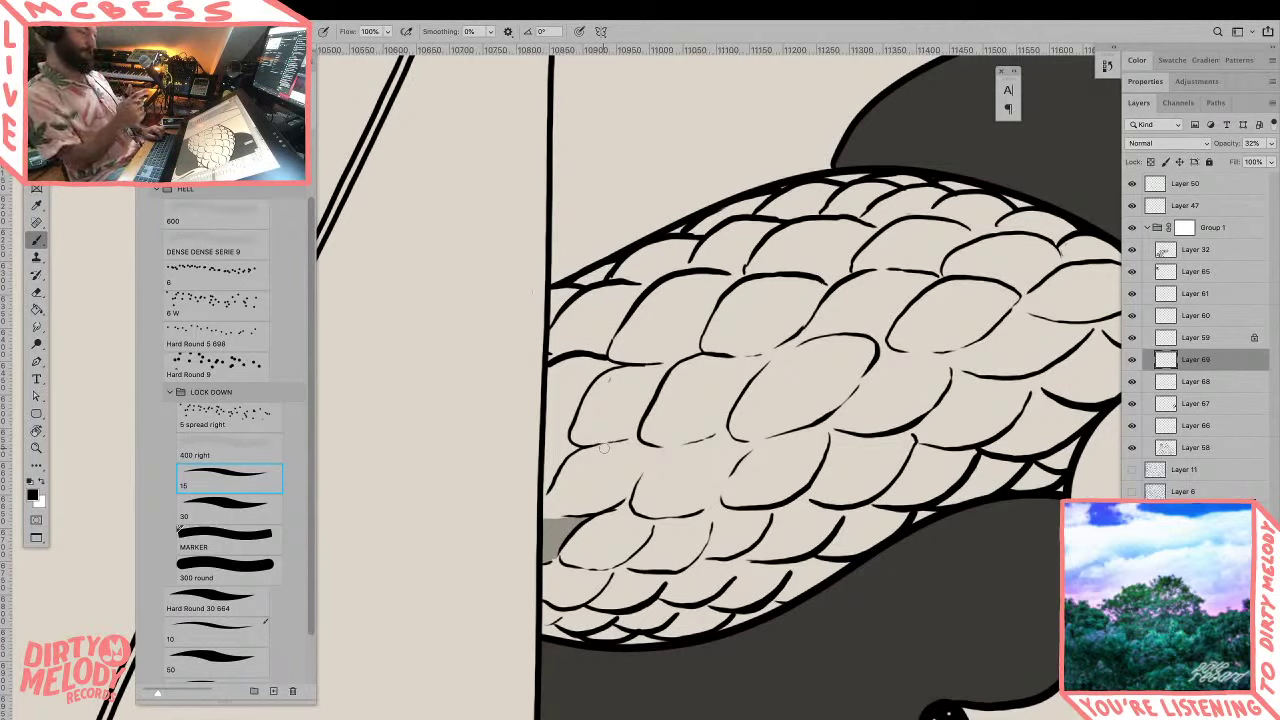
key(ctrl+z)
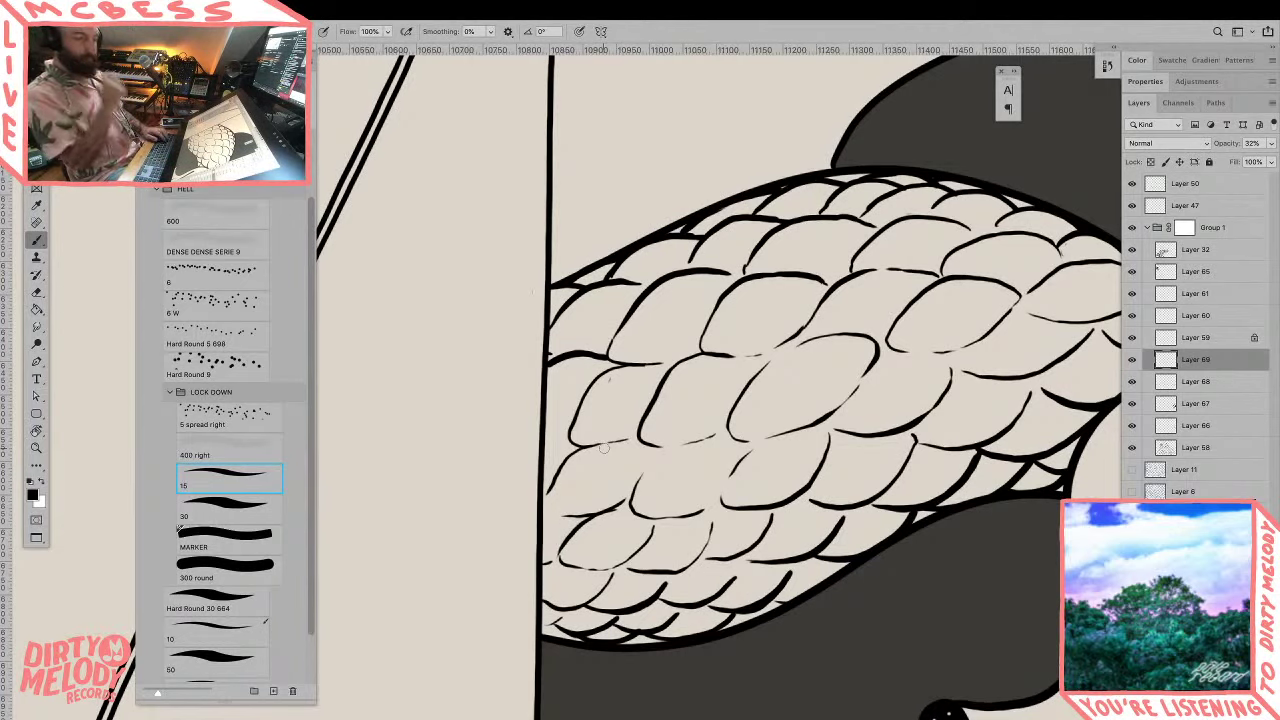
key(r)
mouse_move(605, 450)
mouse_down()
mouse_move(650, 405)
mouse_move(800, 420)
mouse_move(892, 410)
mouse_move(880, 440)
mouse_up()
key(b)
mouse_move(688, 200)
mouse_down()
mouse_move(652, 268)
mouse_move(680, 365)
mouse_move(712, 278)
mouse_move(686, 210)
mouse_move(674, 332)
mouse_move(672, 262)
mouse_move(682, 322)
mouse_move(691, 260)
mouse_move(708, 290)
mouse_move(696, 302)
mouse_up()
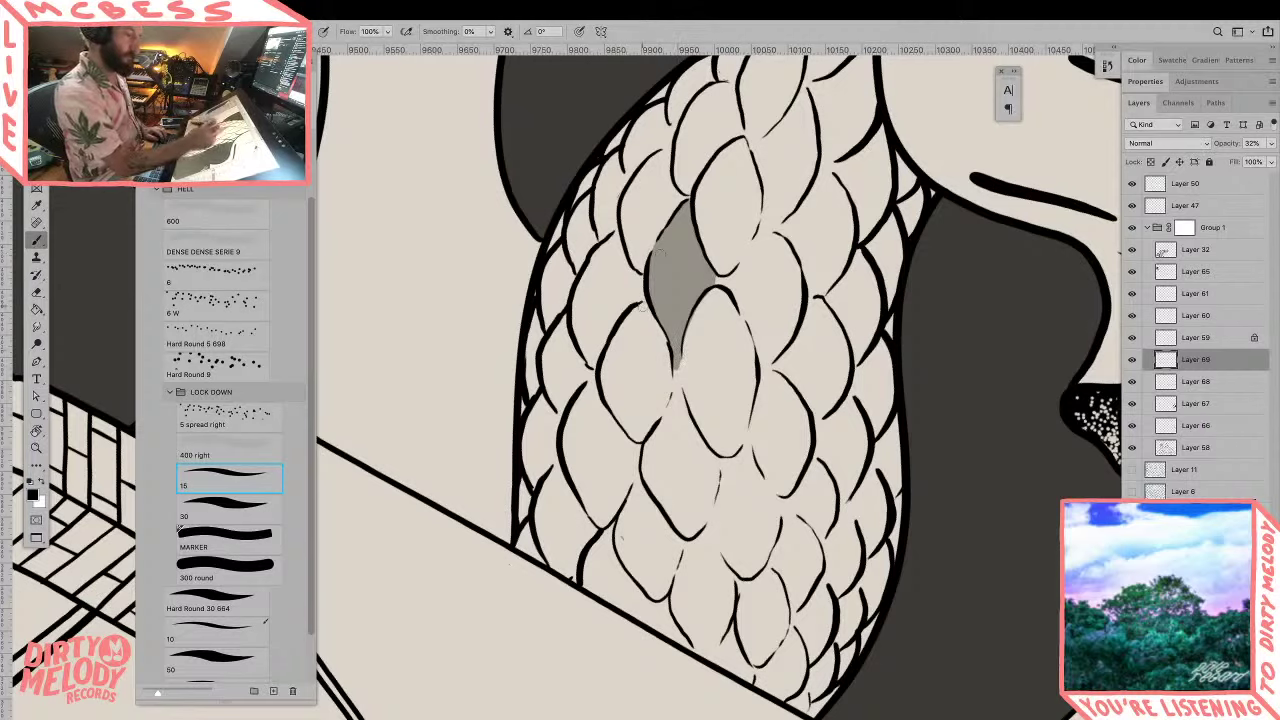
mouse_move(638, 308)
mouse_down()
mouse_move(605, 372)
mouse_move(612, 420)
mouse_move(640, 440)
mouse_move(668, 368)
mouse_move(650, 317)
mouse_move(620, 415)
mouse_move(660, 385)
mouse_move(625, 345)
mouse_move(629, 394)
mouse_move(647, 330)
mouse_move(643, 400)
mouse_move(625, 380)
mouse_up()
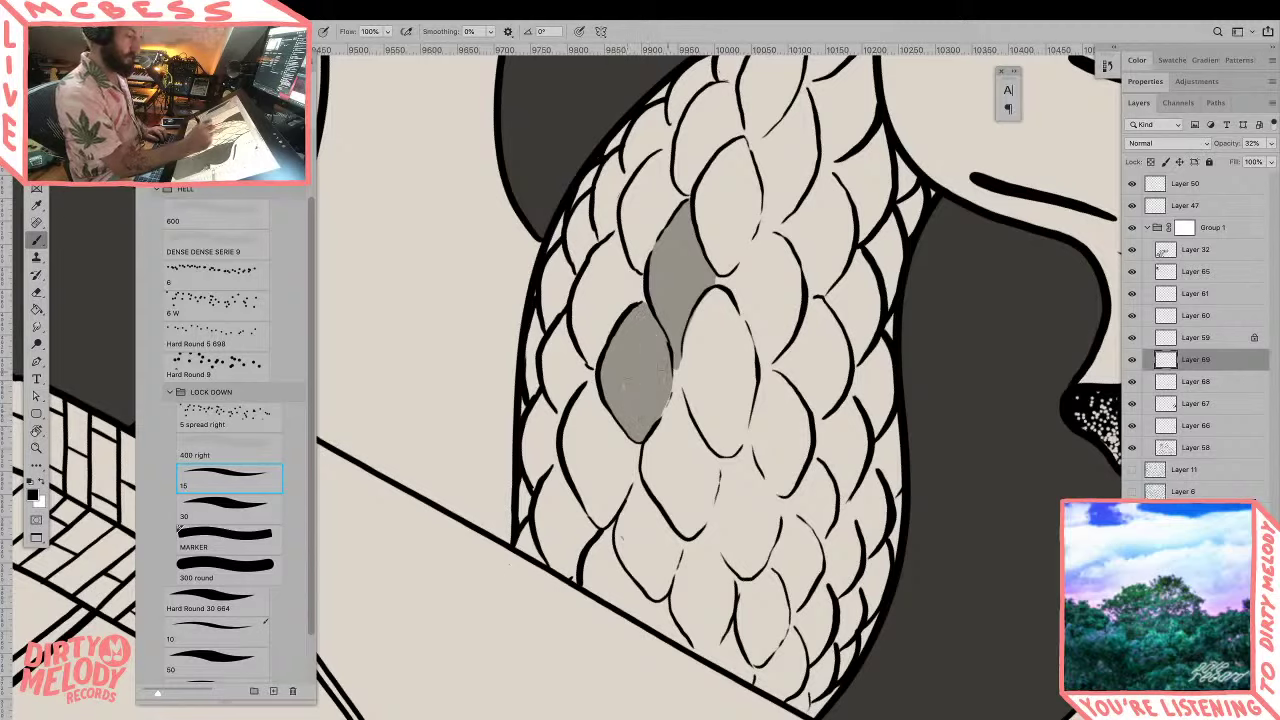
mouse_move(708, 295)
mouse_down()
mouse_move(686, 376)
mouse_move(724, 451)
mouse_move(750, 385)
mouse_move(724, 296)
mouse_up()
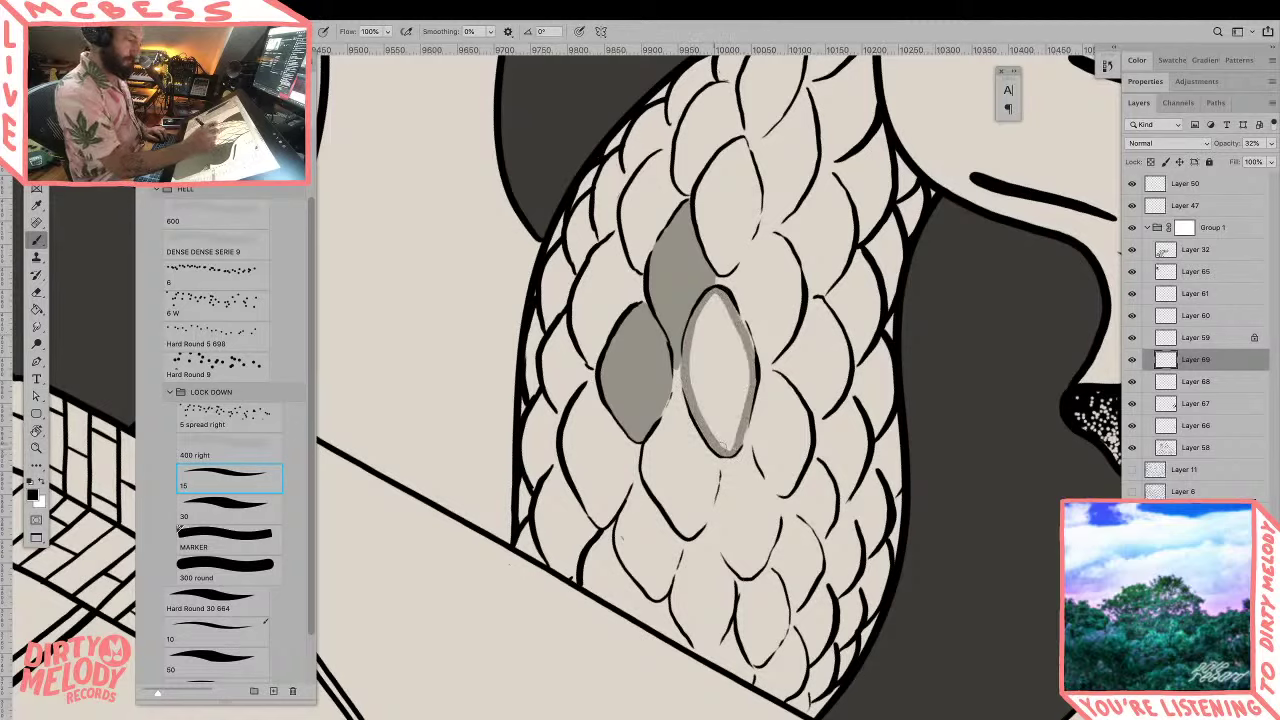
mouse_move(740, 432)
mouse_down()
mouse_move(745, 372)
mouse_move(716, 301)
mouse_move(693, 336)
mouse_move(697, 391)
mouse_move(726, 442)
mouse_move(739, 360)
mouse_move(699, 345)
mouse_move(722, 431)
mouse_move(725, 338)
mouse_move(710, 318)
mouse_move(734, 340)
mouse_up()
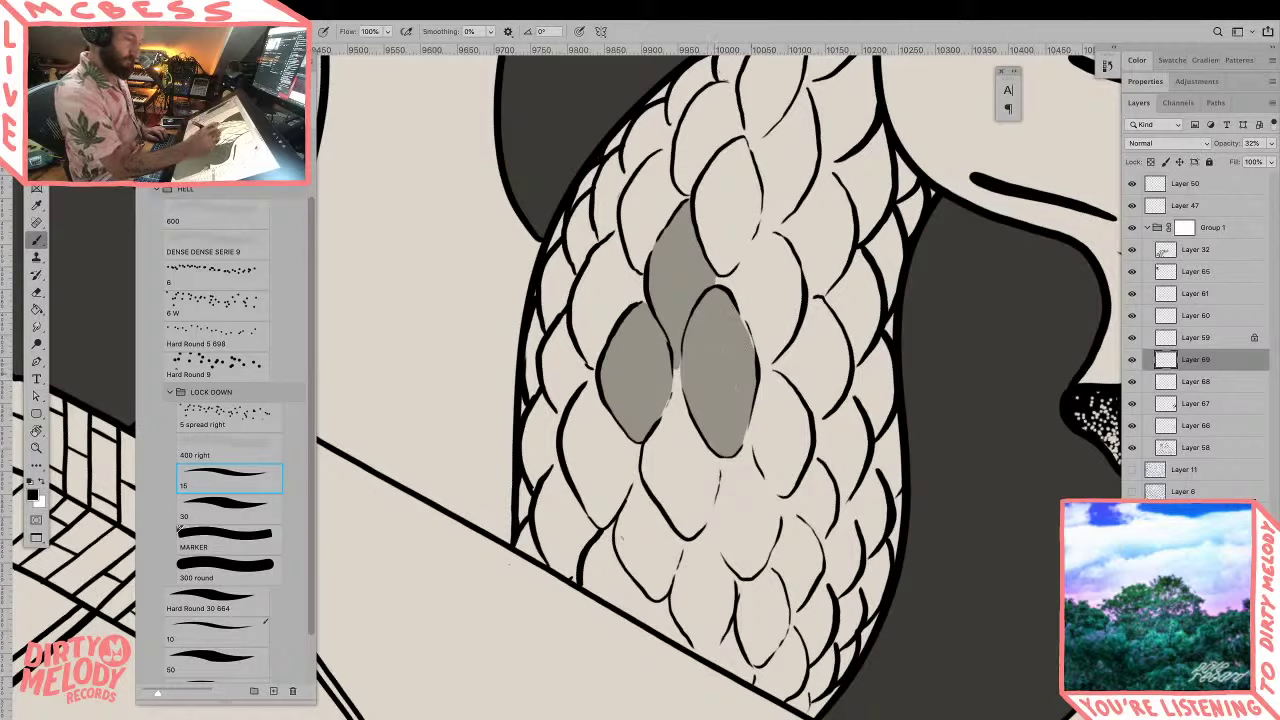
Step: Touch up the largest shaded scale's edge, and outline and fill the neighbouring scale below it with flat translucent black
drag(748, 350, 744, 314)
key(e)
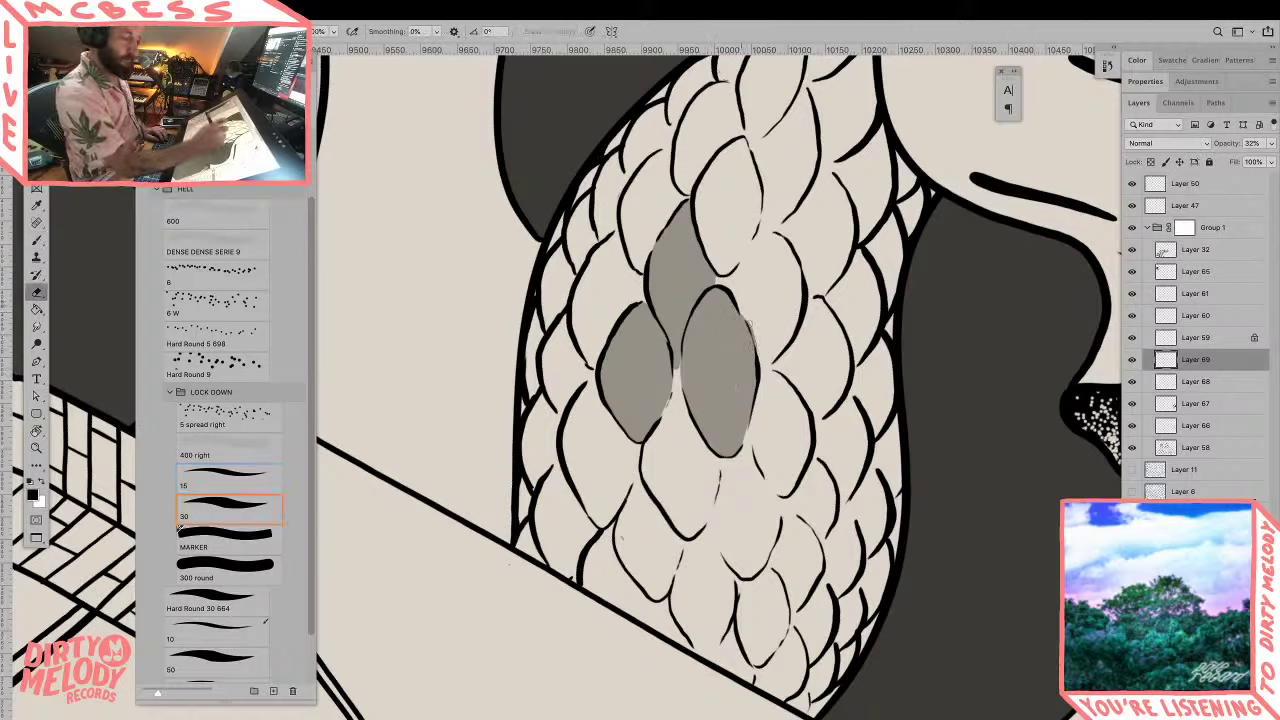
key(b)
drag(762, 374, 755, 442)
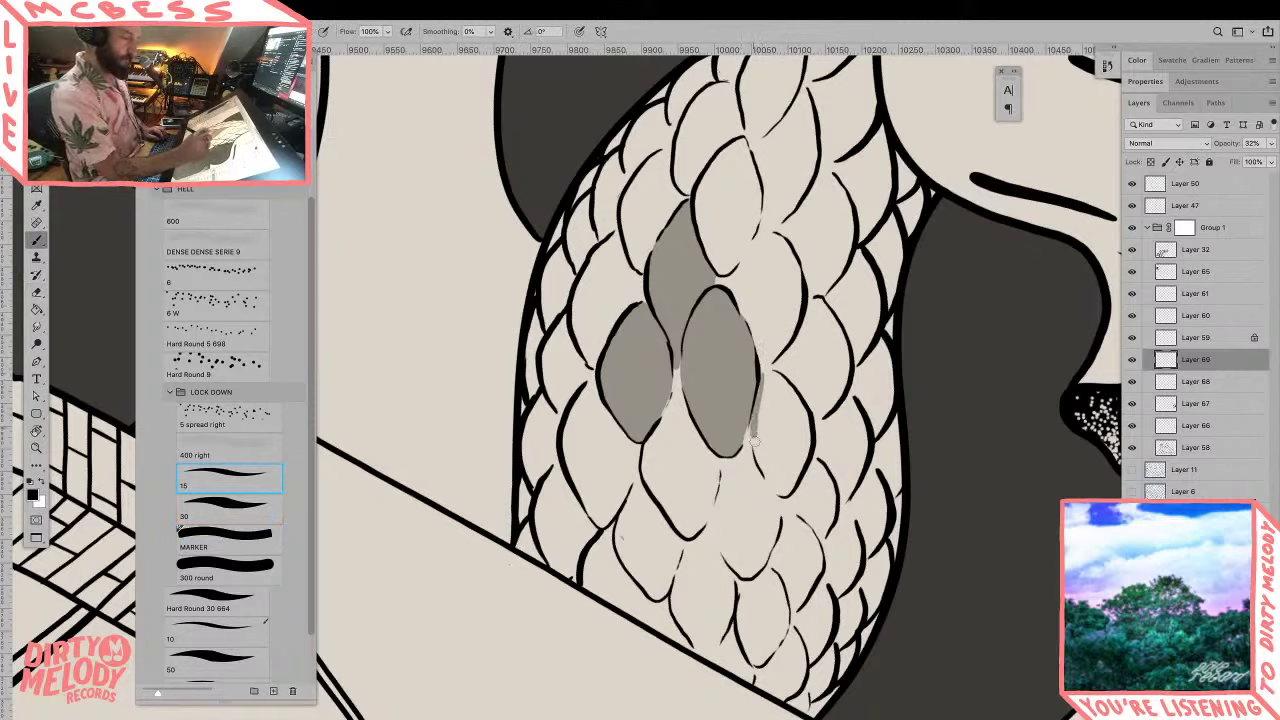
key(ctrl+z)
mouse_move(762, 376)
mouse_down()
mouse_move(750, 446)
mouse_move(790, 496)
mouse_move(806, 448)
mouse_move(795, 402)
mouse_move(764, 372)
mouse_up()
key(w)
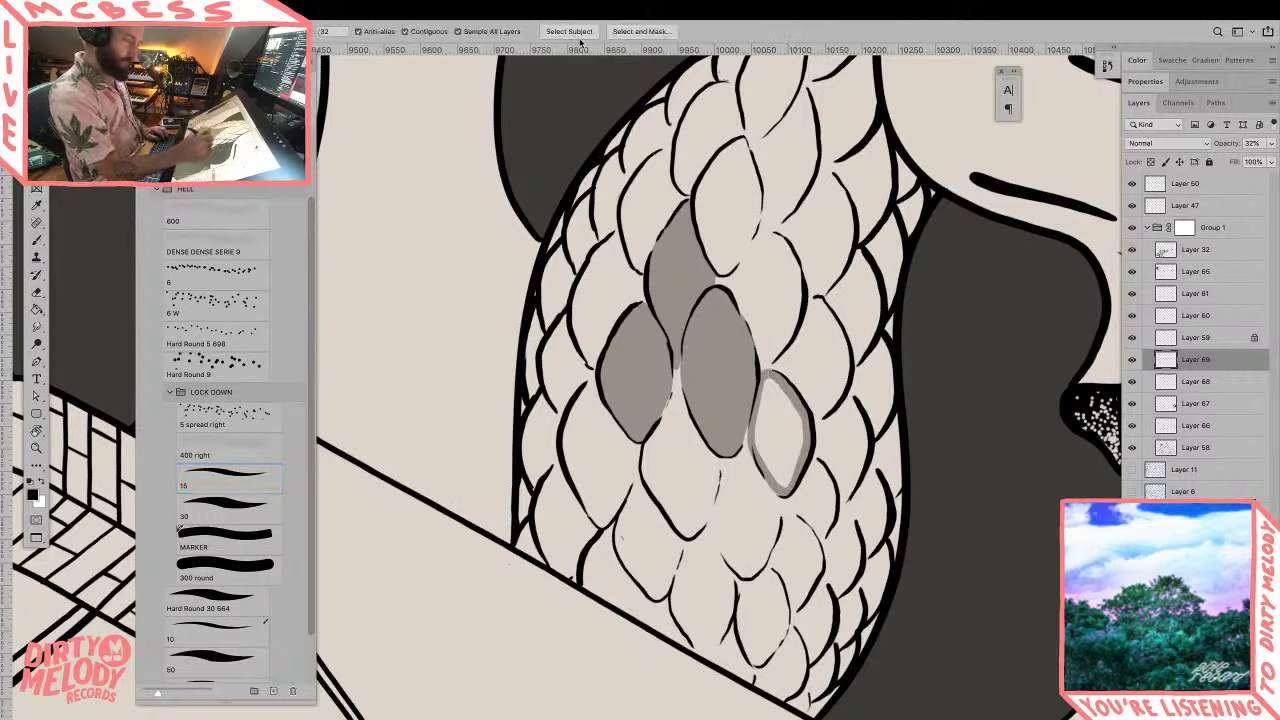
click(776, 442)
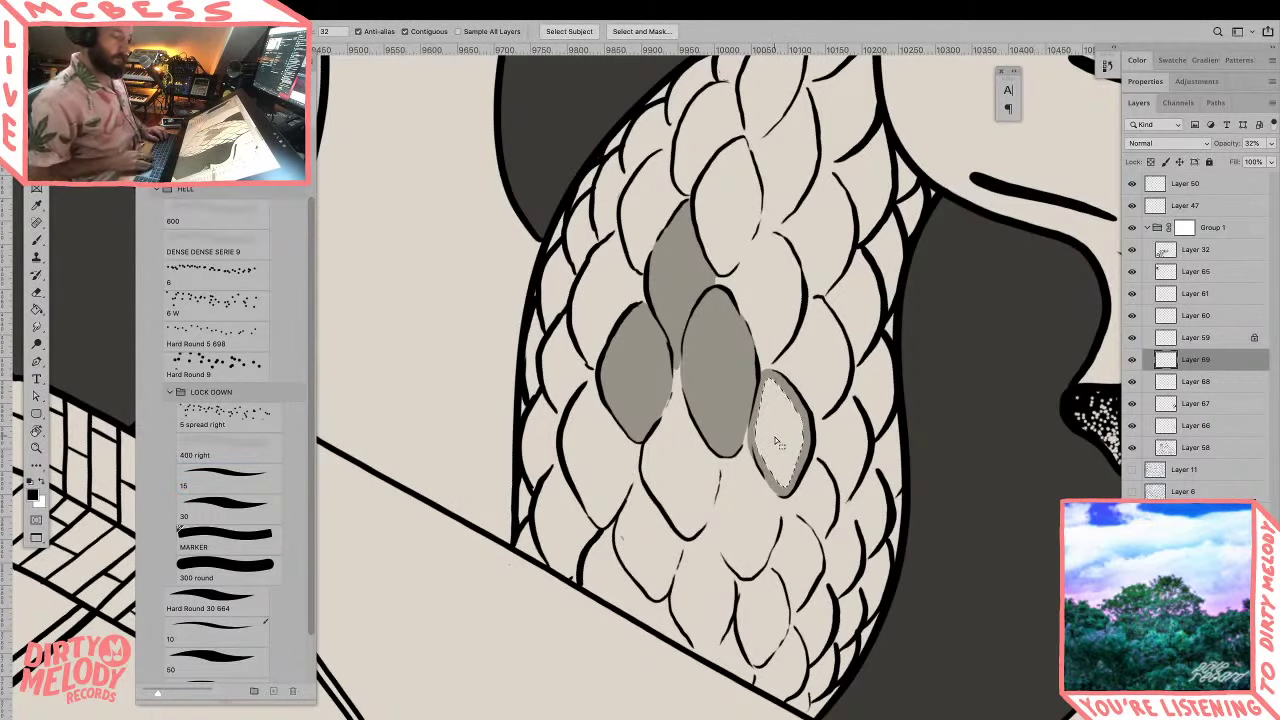
key(F2)
key(Return)
key(alt+BackSpace)
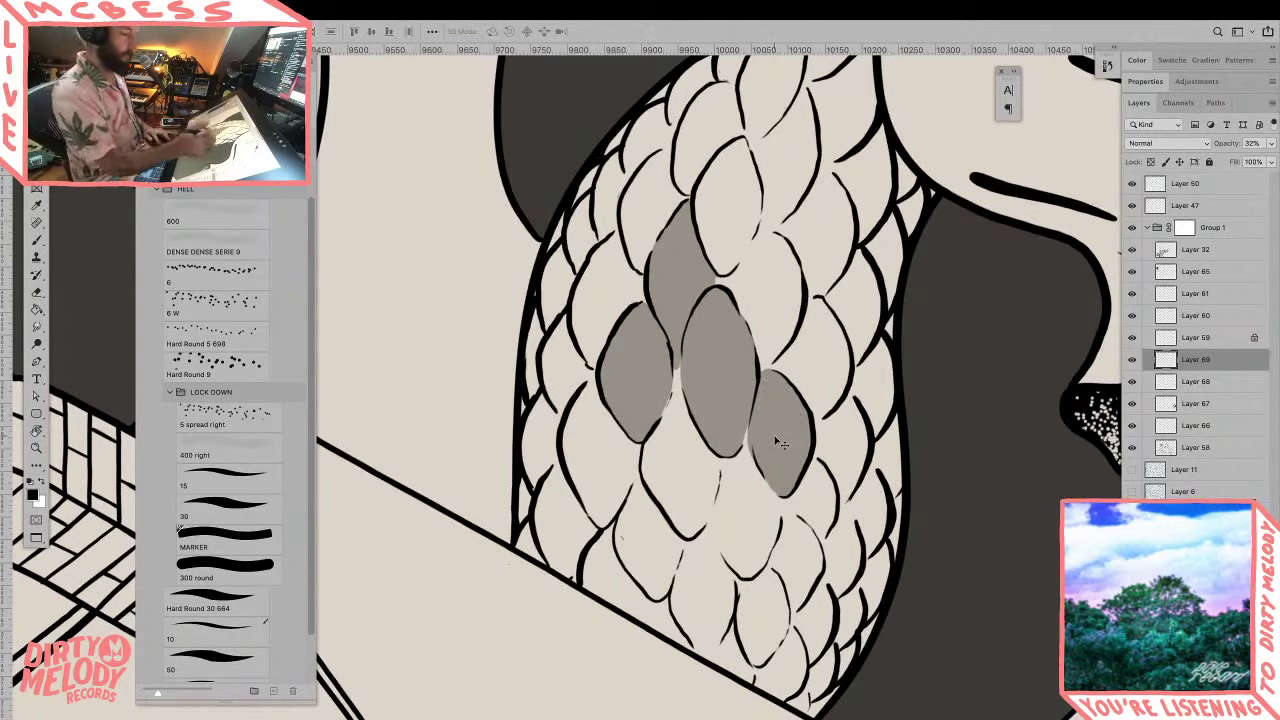
Step: Outline the scale diagonally below the shaded row on the building side and fill its interior with the same flat shading
key(e)
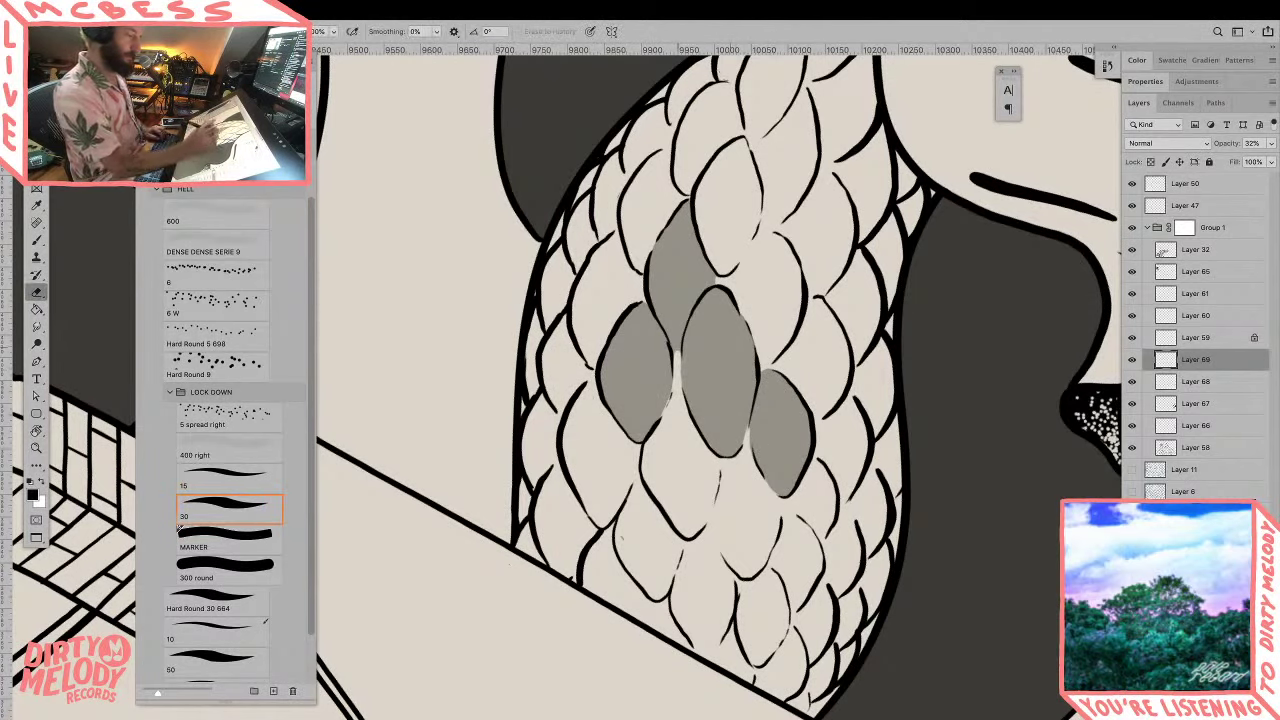
key(b)
mouse_move(596, 378)
mouse_down()
mouse_move(570, 418)
mouse_move(578, 495)
mouse_move(602, 525)
mouse_move(636, 466)
mouse_move(634, 442)
mouse_move(600, 404)
mouse_move(566, 446)
mouse_up()
key(w)
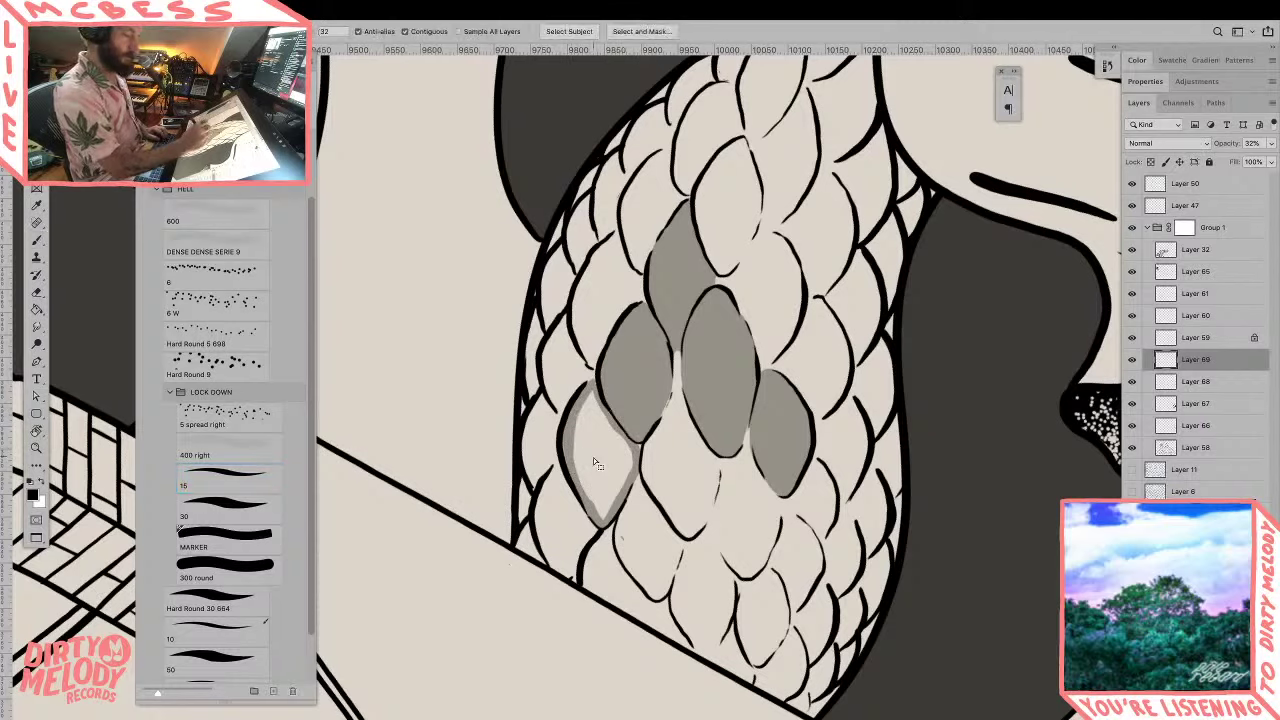
click(593, 457)
key(F2)
key(Return)
key(alt+BackSpace)
key(ctrl+d)
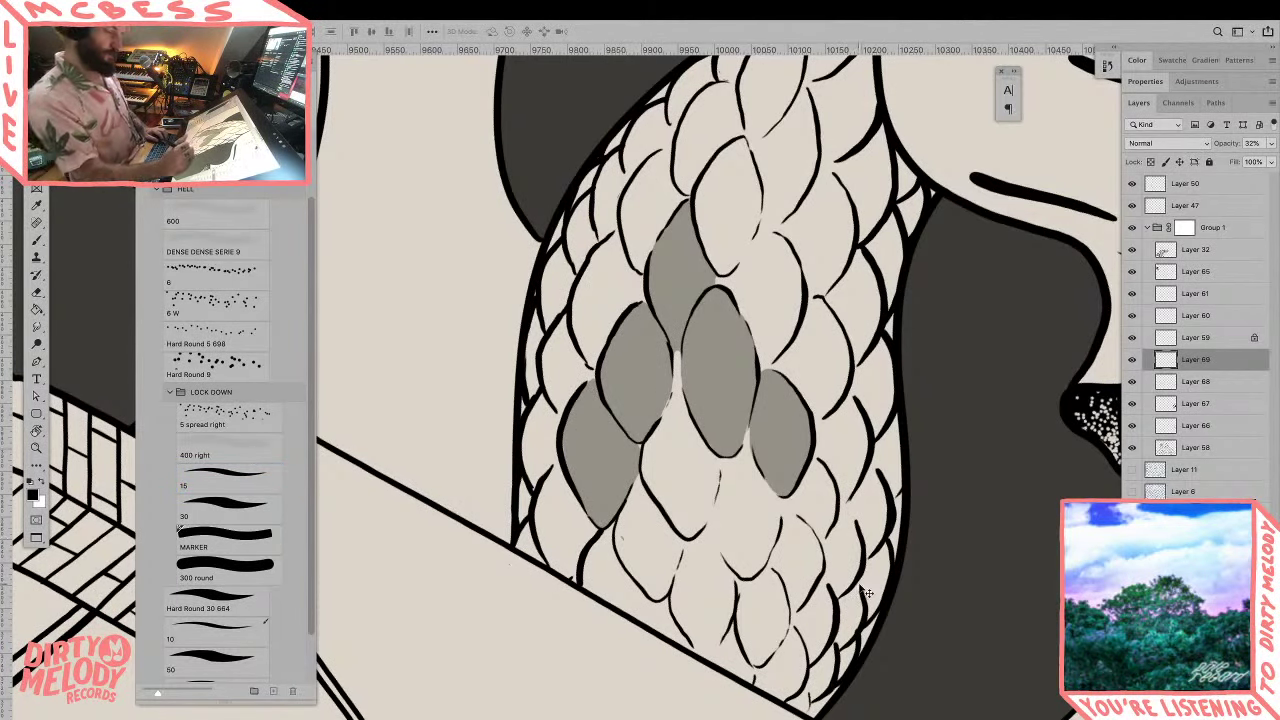
Step: Outline the small scale below the shaded row on the side away from the building, expand its interior selection by 2 pixels and fill it
key(b)
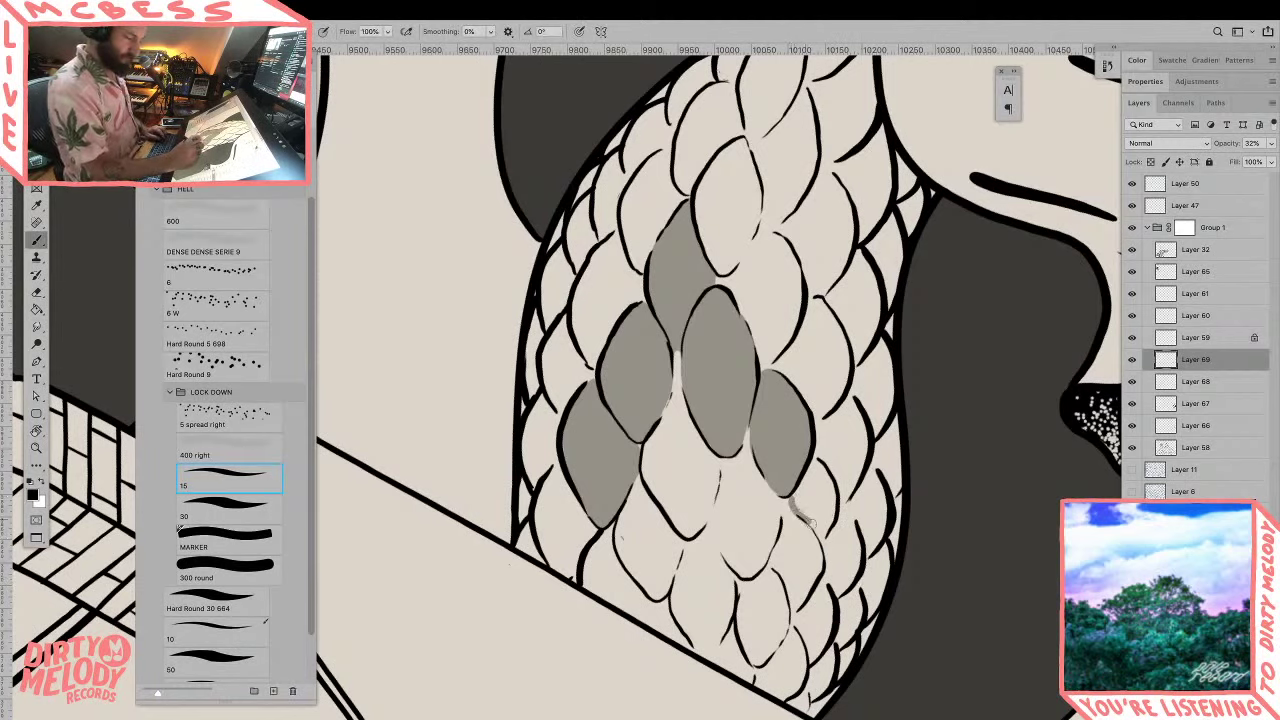
mouse_move(820, 540)
mouse_down()
mouse_move(834, 508)
mouse_move(812, 460)
mouse_move(794, 500)
mouse_up()
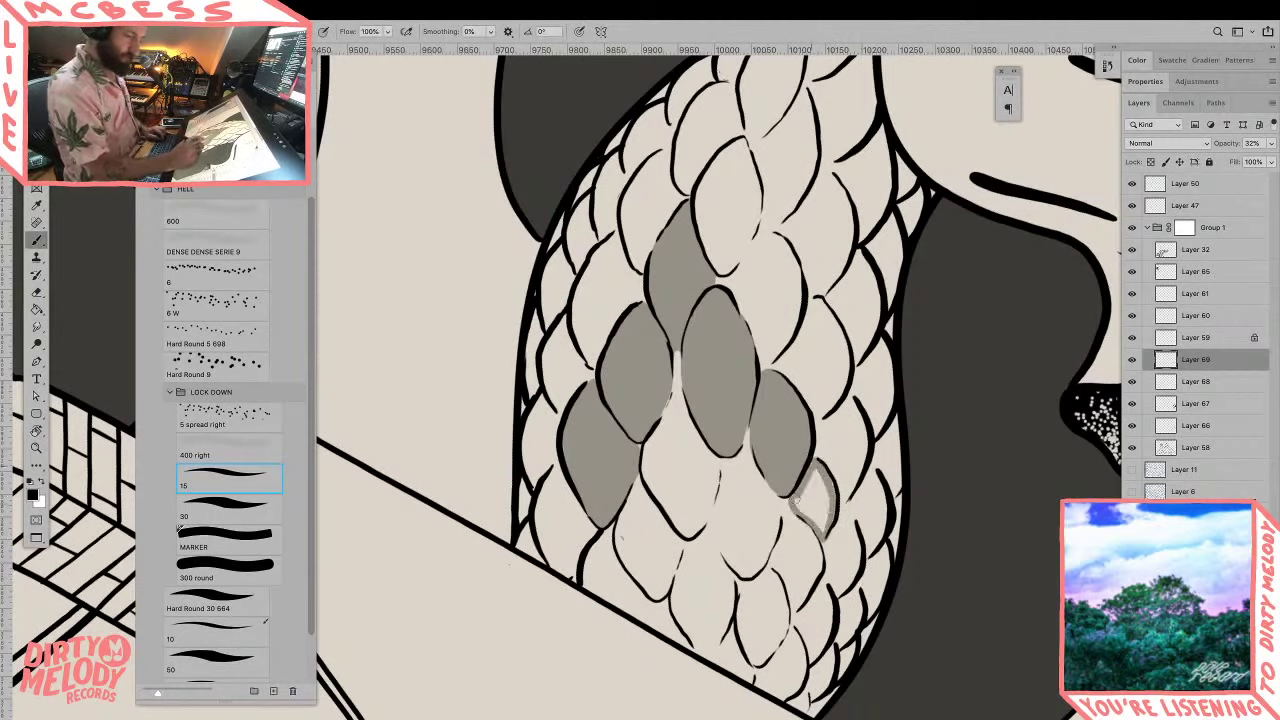
key(w)
click(815, 504)
key(super+shift+e)
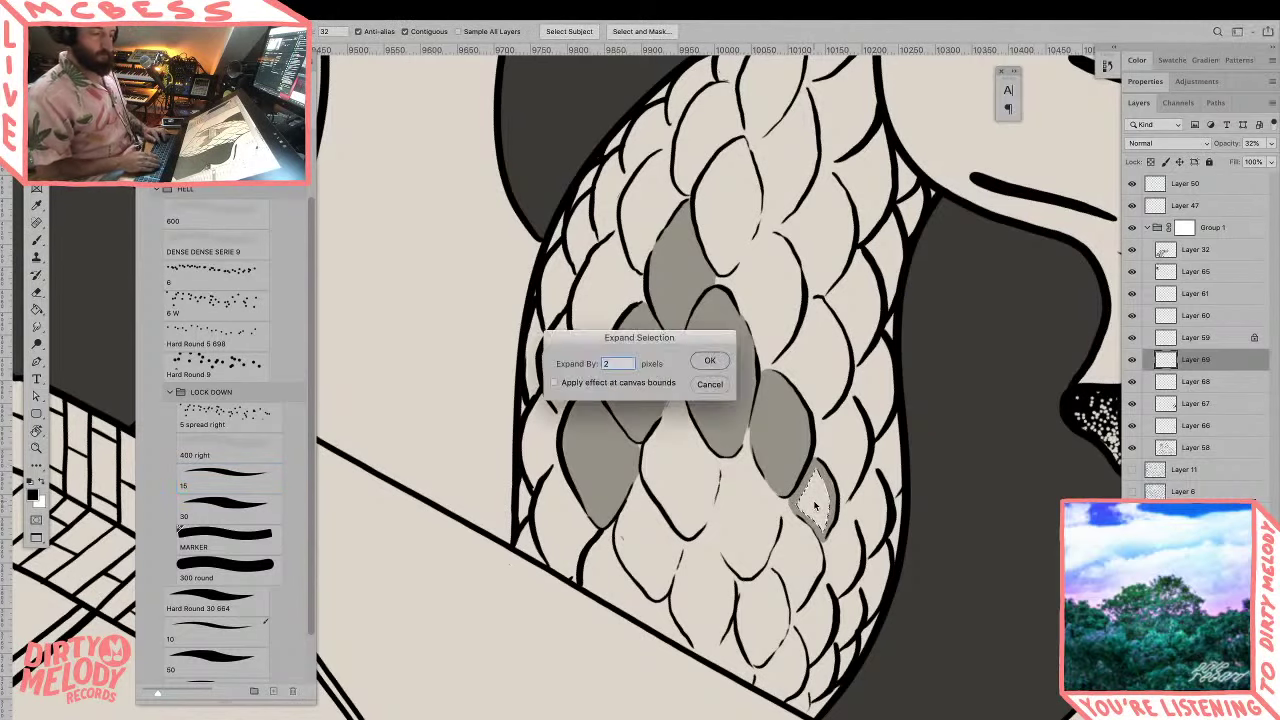
key(Return)
key(alt+BackSpace)
key(ctrl+d)
Step: Outline the partly hidden scale where the shaded row meets the building's edge and fill it with flat shading
click(229, 479)
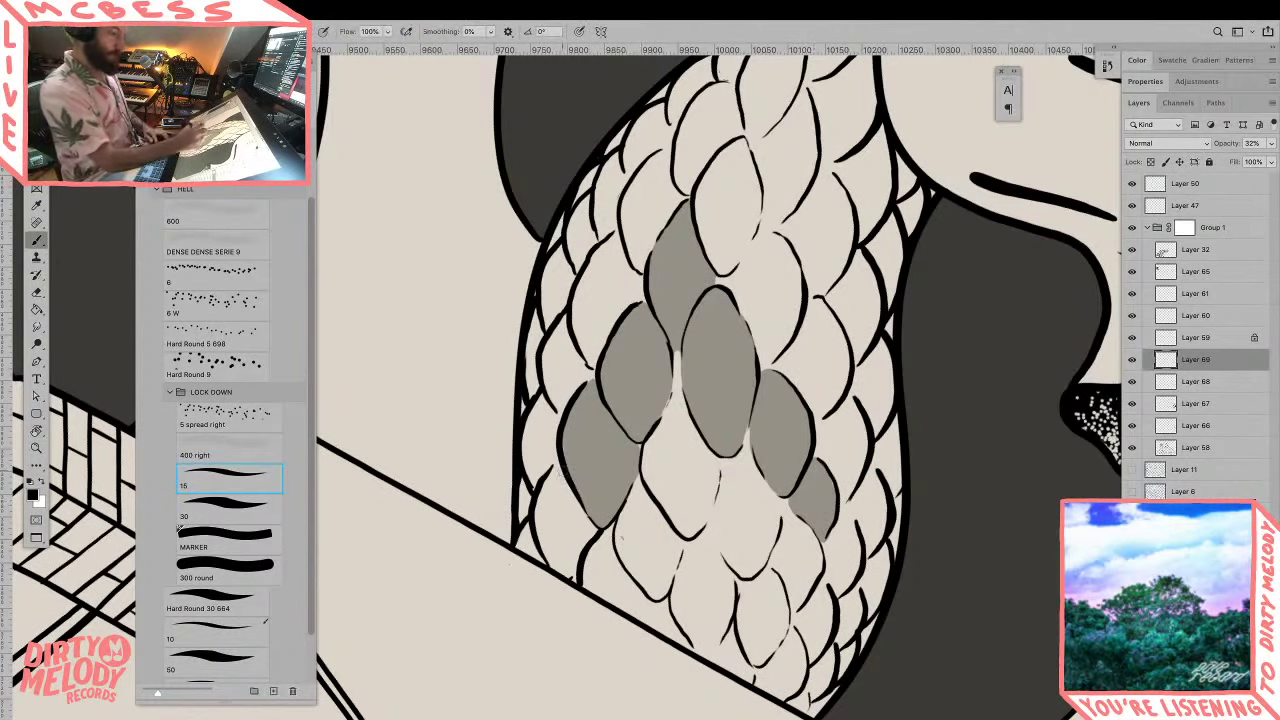
mouse_move(560, 458)
mouse_down()
mouse_move(536, 512)
mouse_move(546, 562)
mouse_move(572, 583)
mouse_move(580, 552)
mouse_up()
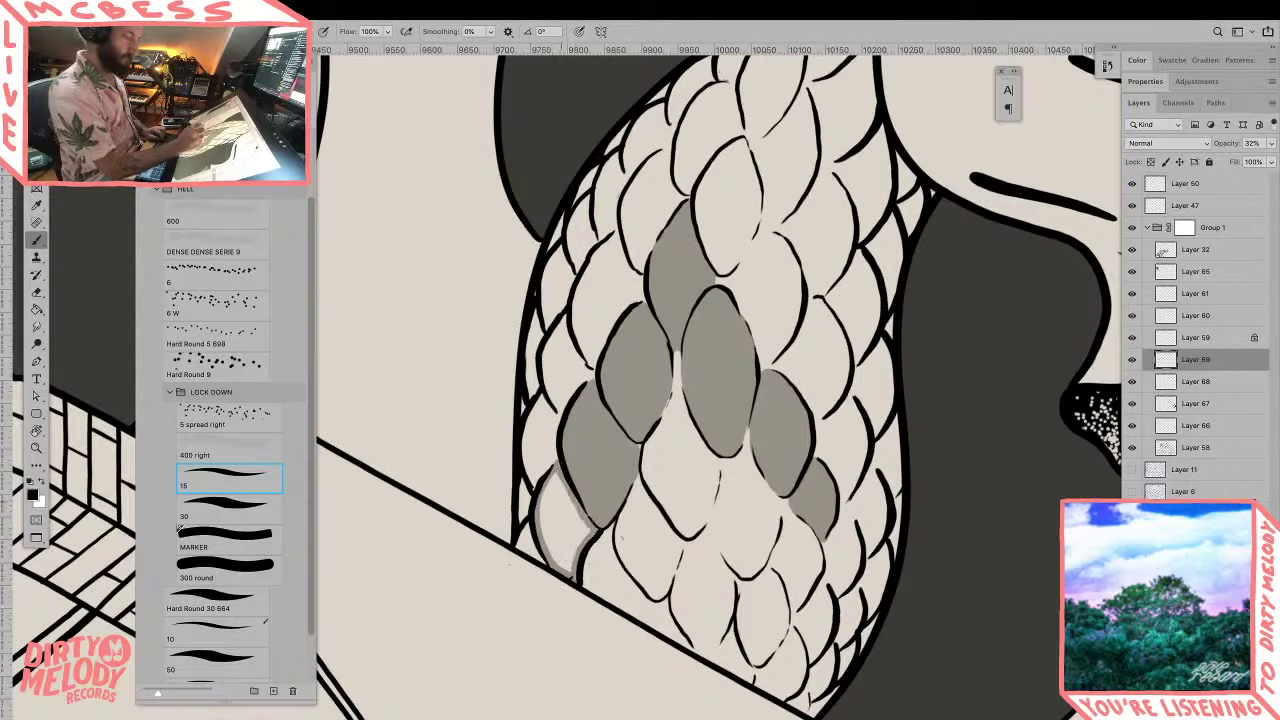
key(w)
click(563, 508)
key(F2)
key(Return)
key(alt+BackSpace)
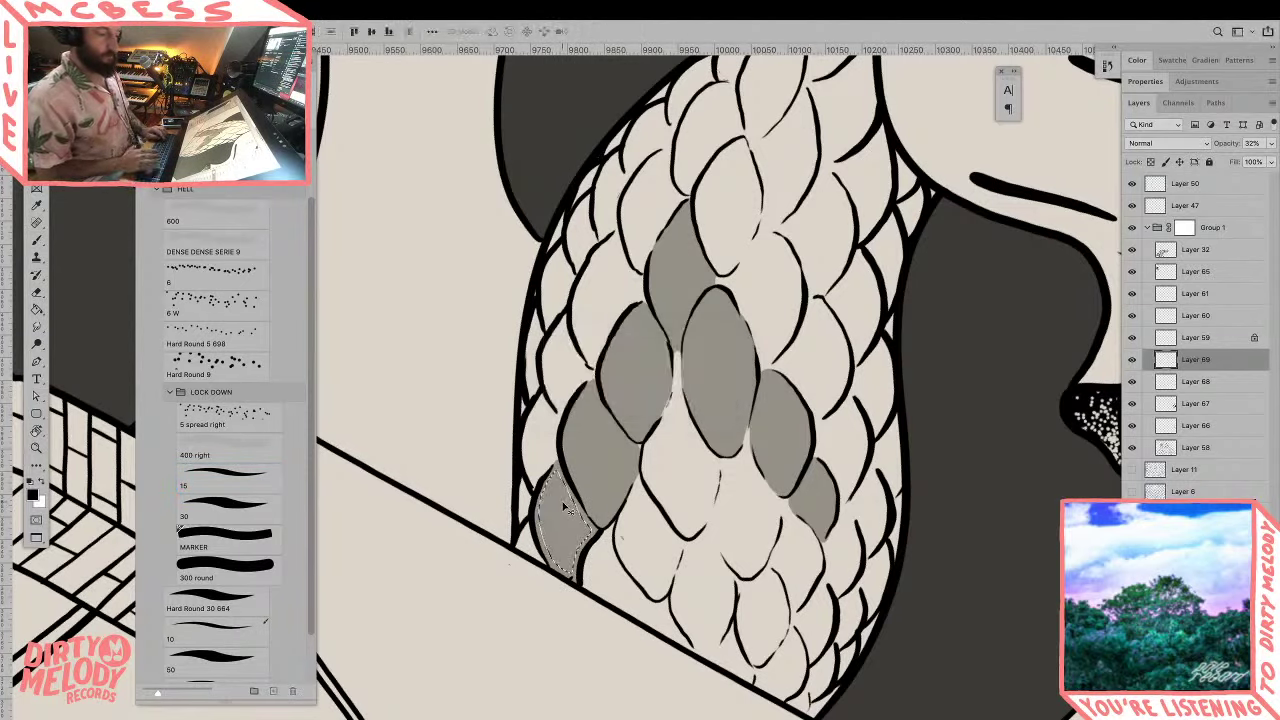
key(super+d)
Step: Check the illustration's pixel dimensions and resolution in Image Size
key(b)
key(r)
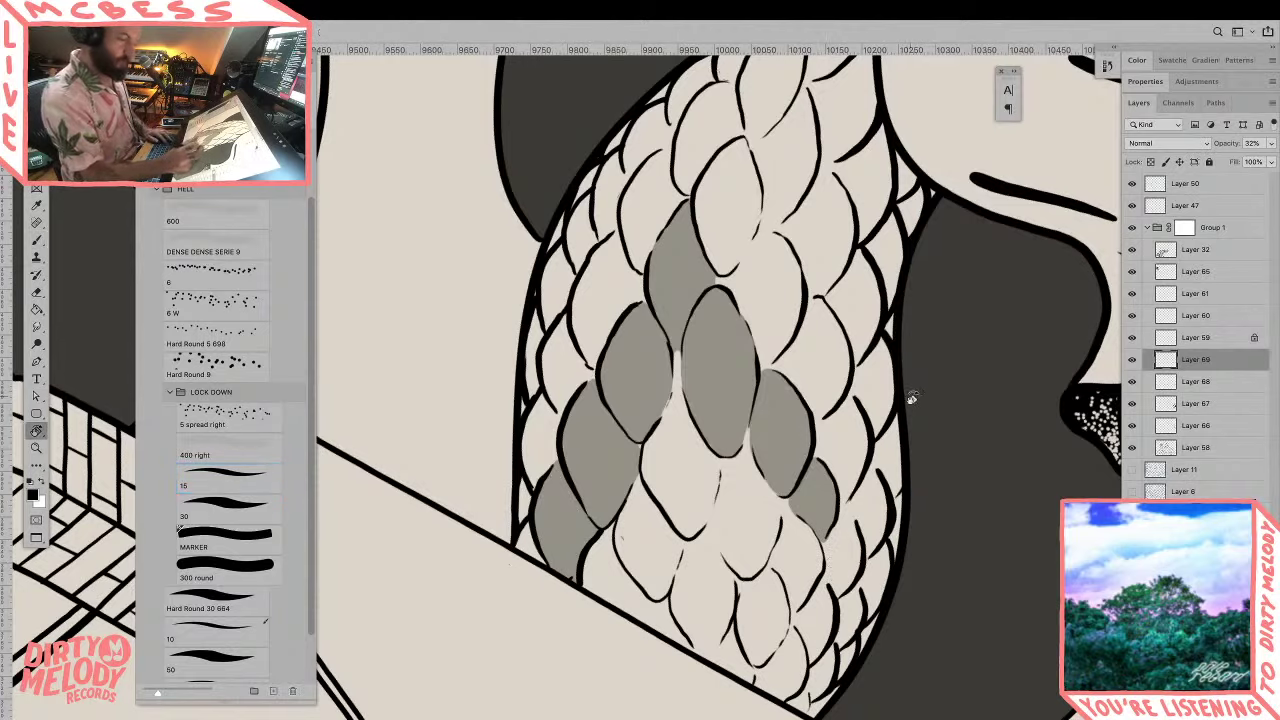
mouse_move(911, 400)
mouse_down()
mouse_move(786, 629)
mouse_move(808, 603)
mouse_move(840, 598)
mouse_up()
key(z)
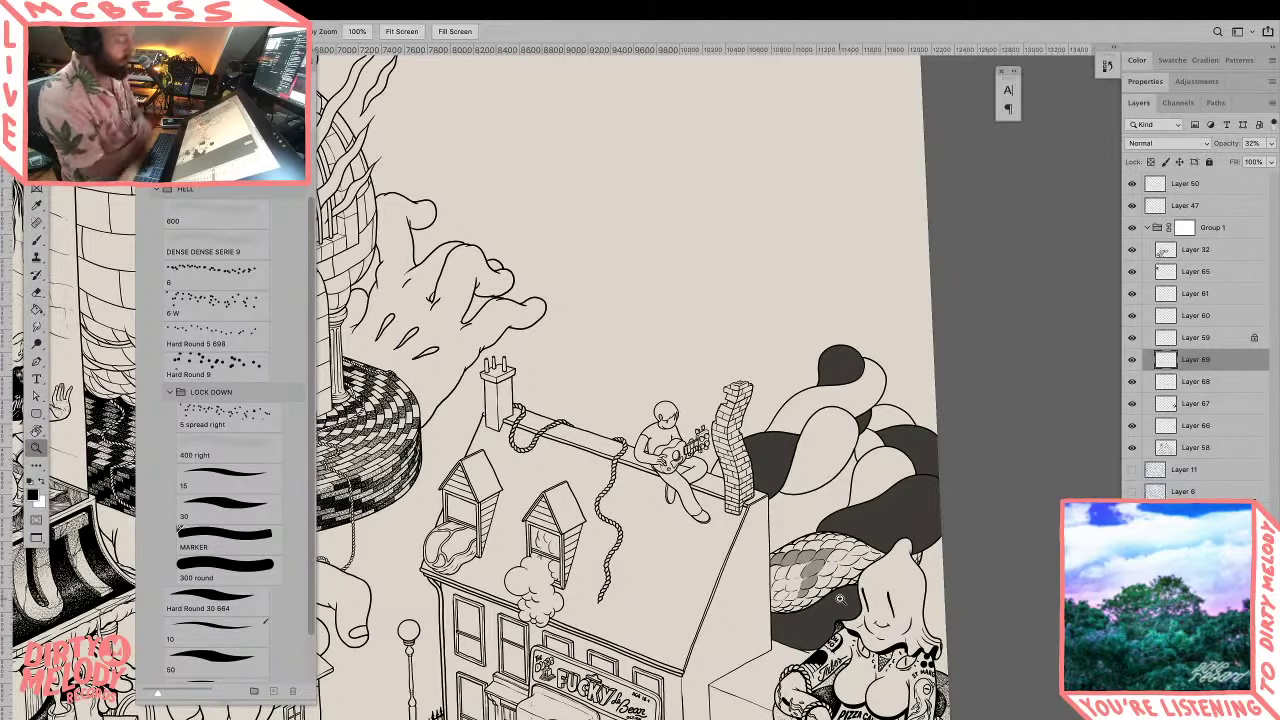
key(super+alt+i)
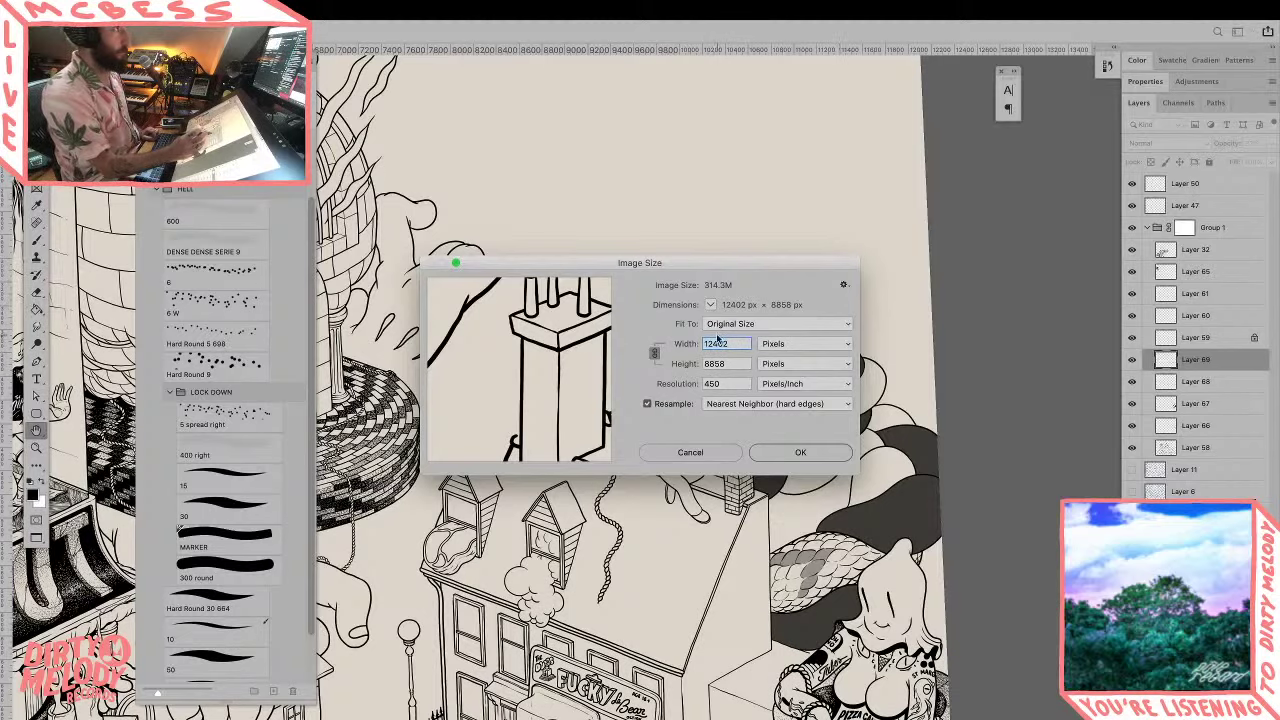
click(799, 453)
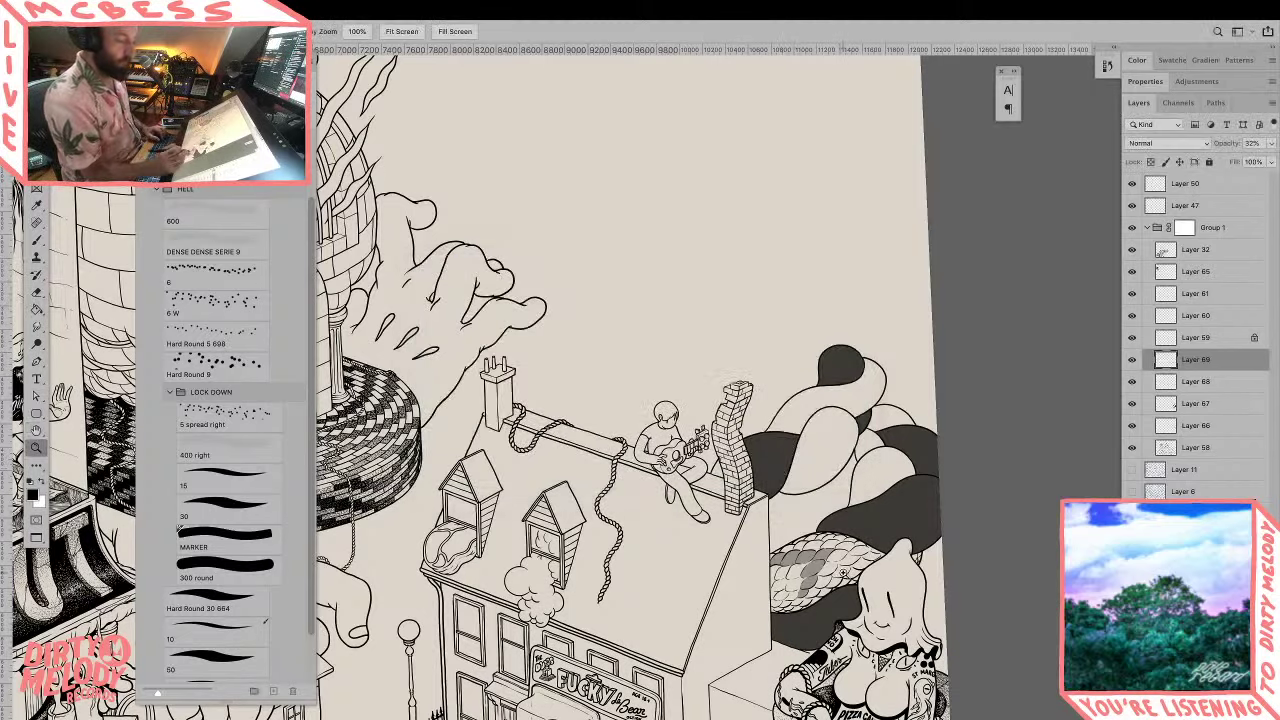
Step: Outline the next scale beneath the lowest shaded one towards the coil's lower outline, expand its interior selection and fill it
key(z)
click(800, 590)
click(799, 612)
key(b)
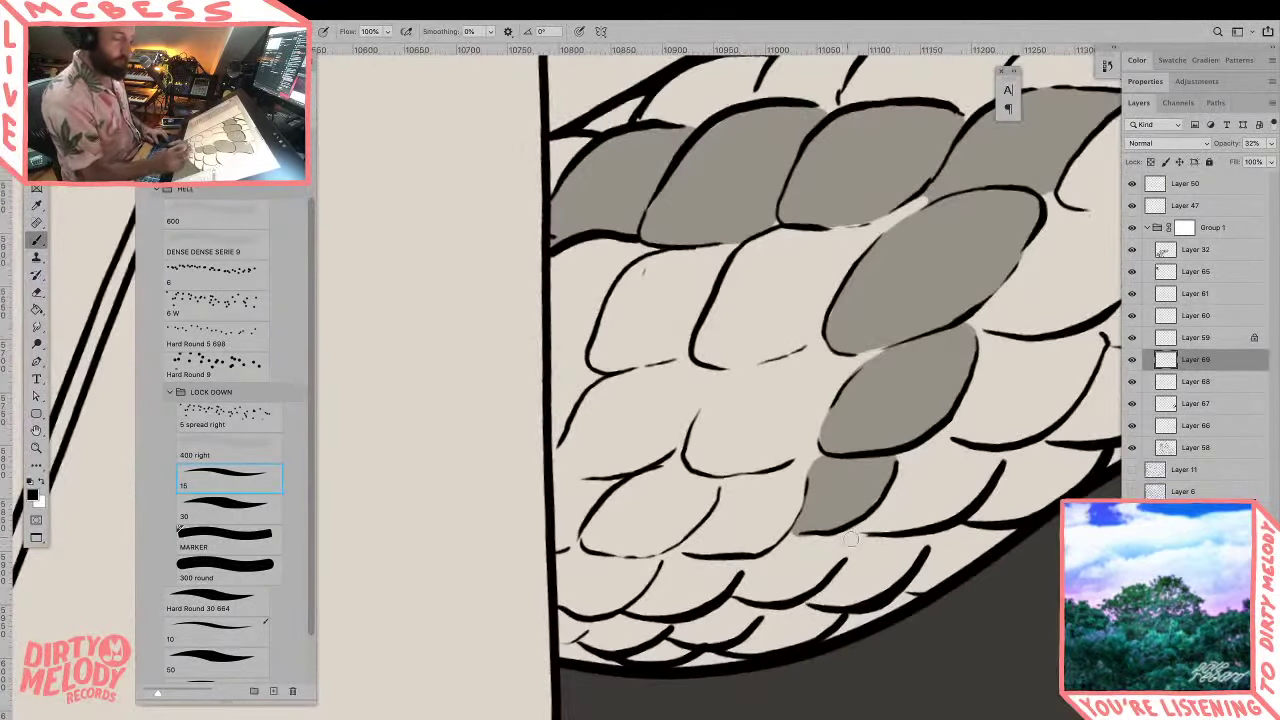
mouse_move(852, 528)
mouse_down()
mouse_move(836, 562)
mouse_move(753, 565)
mouse_move(775, 547)
mouse_move(838, 539)
mouse_move(809, 578)
mouse_move(744, 590)
mouse_up()
key(w)
click(772, 586)
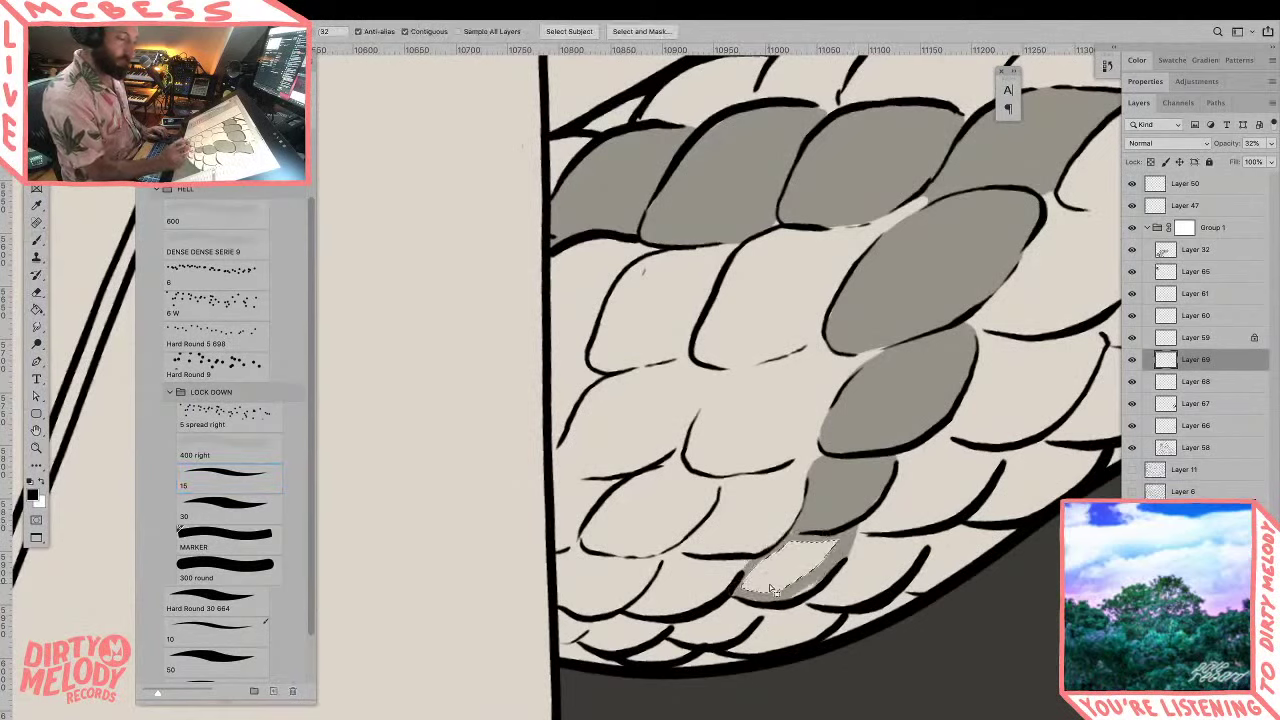
key(slash)
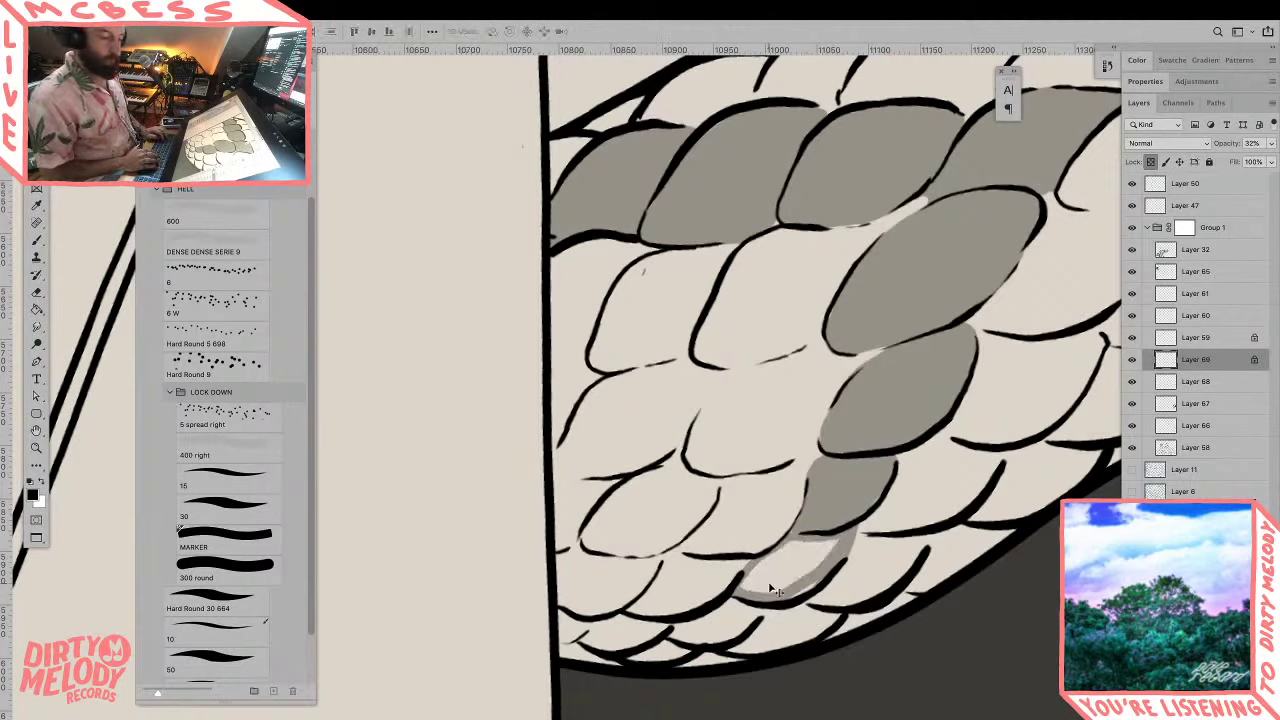
key(super+e)
key(Return)
key(slash)
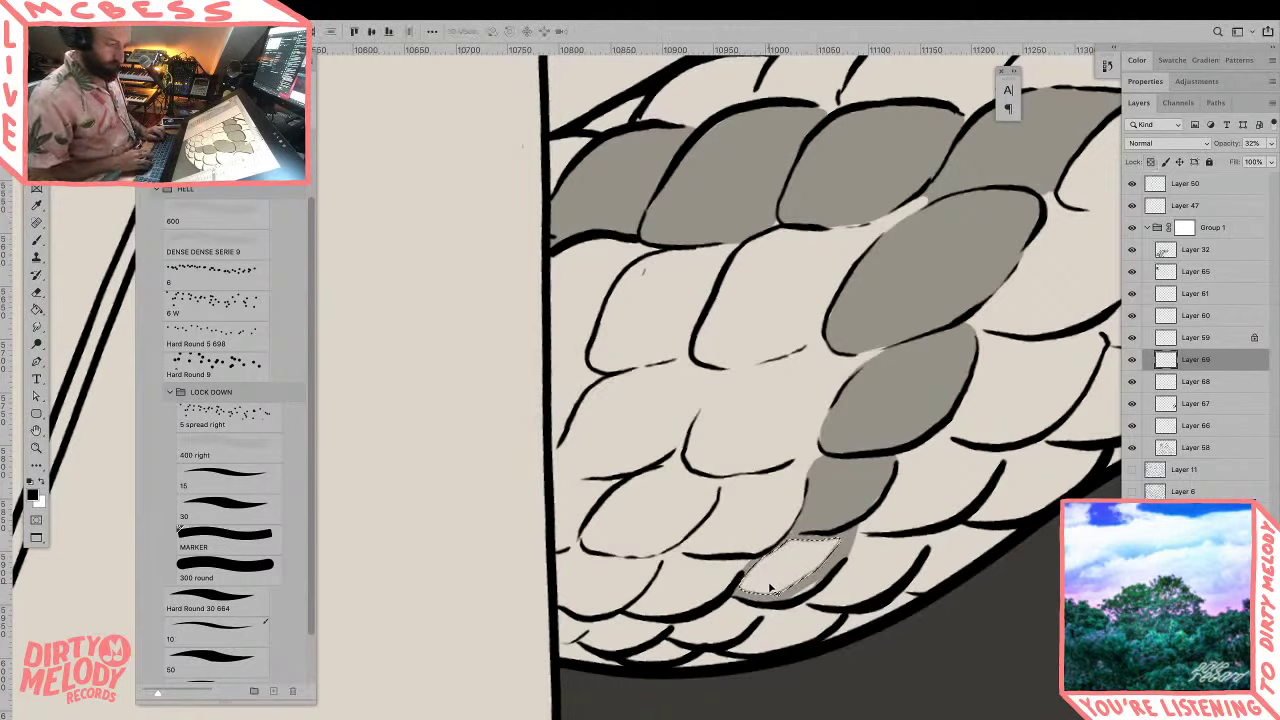
key(alt+BackSpace)
key(super+d)
Step: Brush flat shading into the tiny scales that continue the row along the coil's lower outline to the building's edge
key(b)
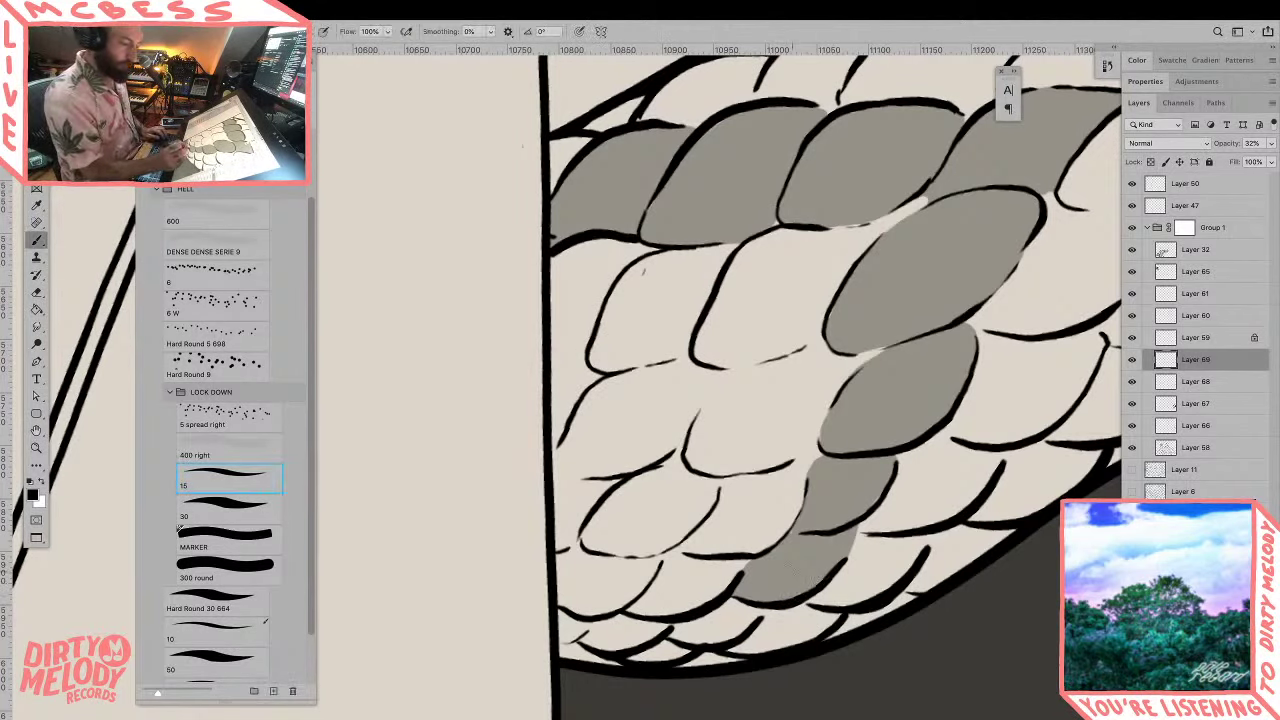
mouse_move(668, 640)
mouse_down()
mouse_move(735, 632)
mouse_move(755, 608)
mouse_move(680, 630)
mouse_move(728, 614)
mouse_move(694, 650)
mouse_move(640, 655)
mouse_move(685, 650)
mouse_up()
drag(606, 661, 562, 649)
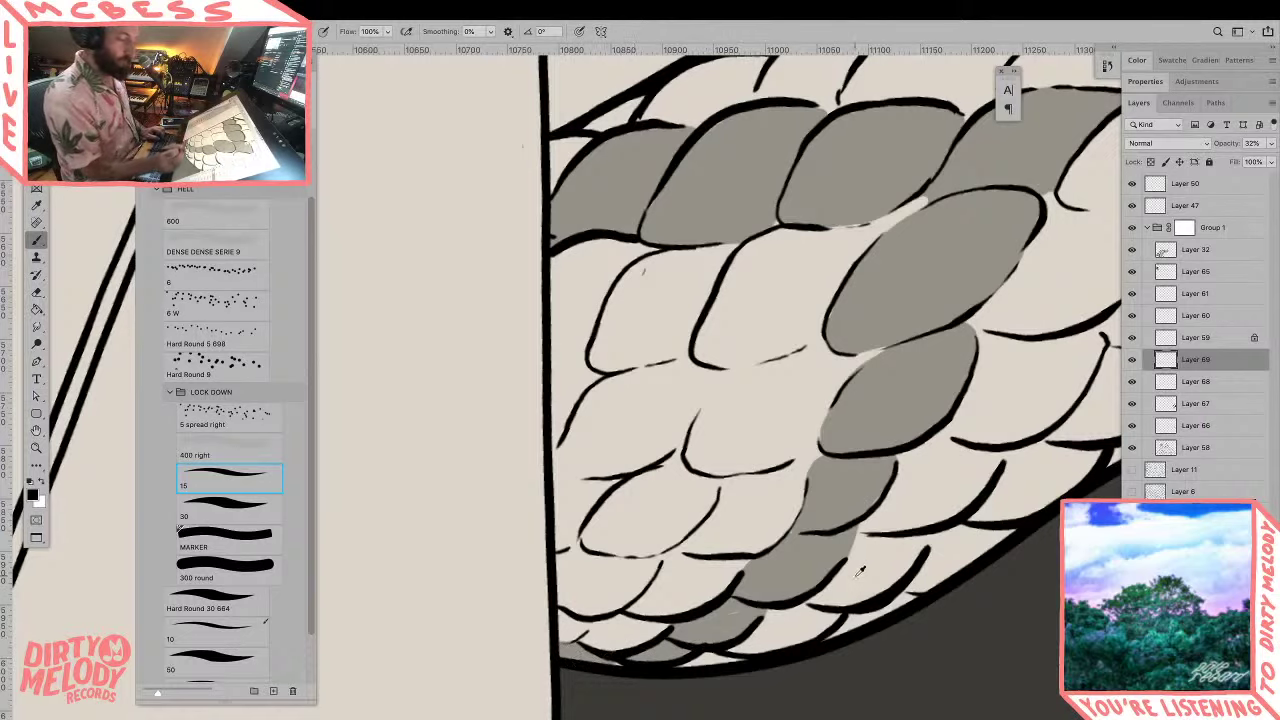
Step: Shade the scale fragments along the building's edge on both sides of the separate shaded scale
drag(860, 571, 790, 571)
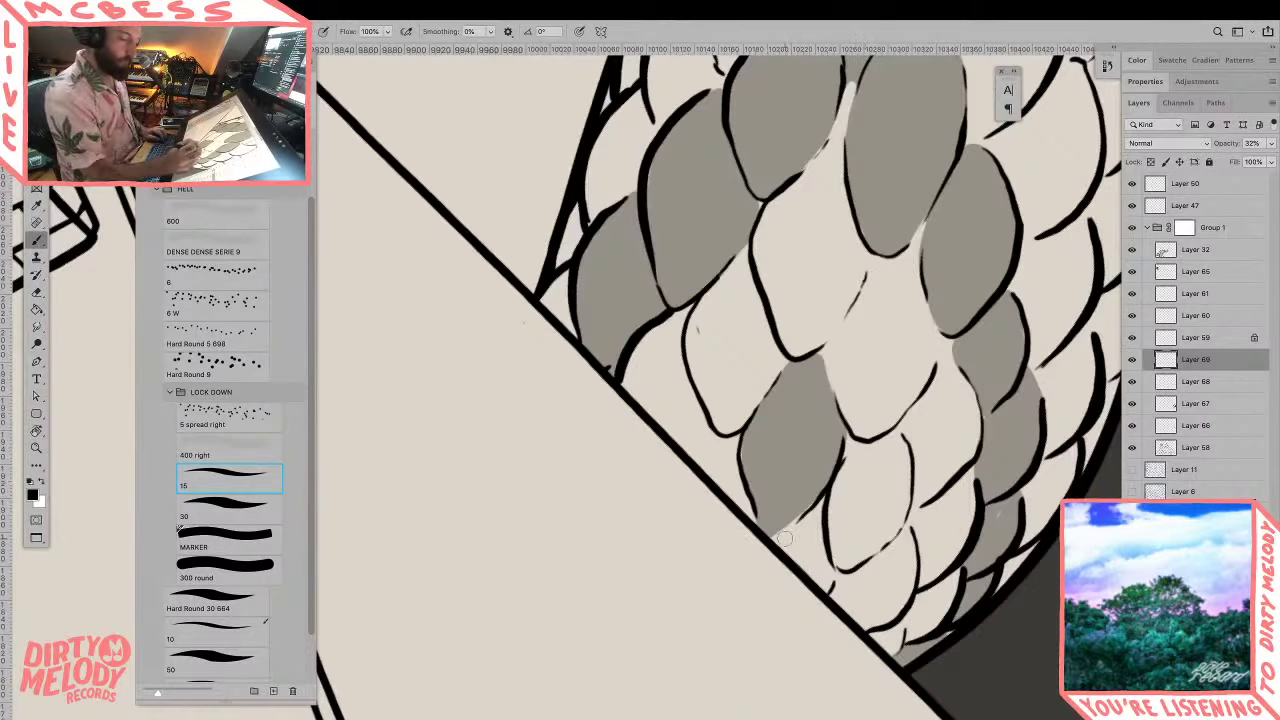
mouse_move(782, 539)
mouse_down()
mouse_move(816, 505)
mouse_move(822, 568)
mouse_move(790, 540)
mouse_up()
drag(826, 590, 792, 534)
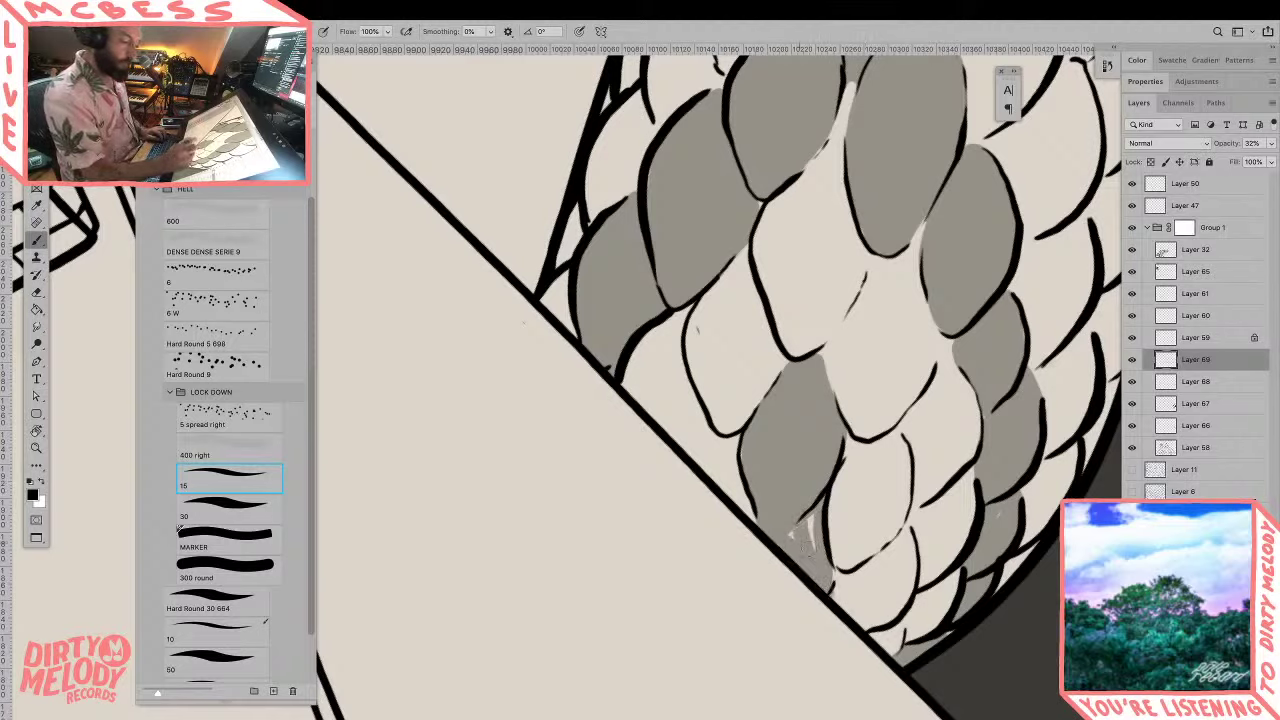
mouse_move(716, 440)
mouse_down()
mouse_move(698, 460)
mouse_move(748, 512)
mouse_move(716, 448)
mouse_move(740, 432)
mouse_up()
key(e)
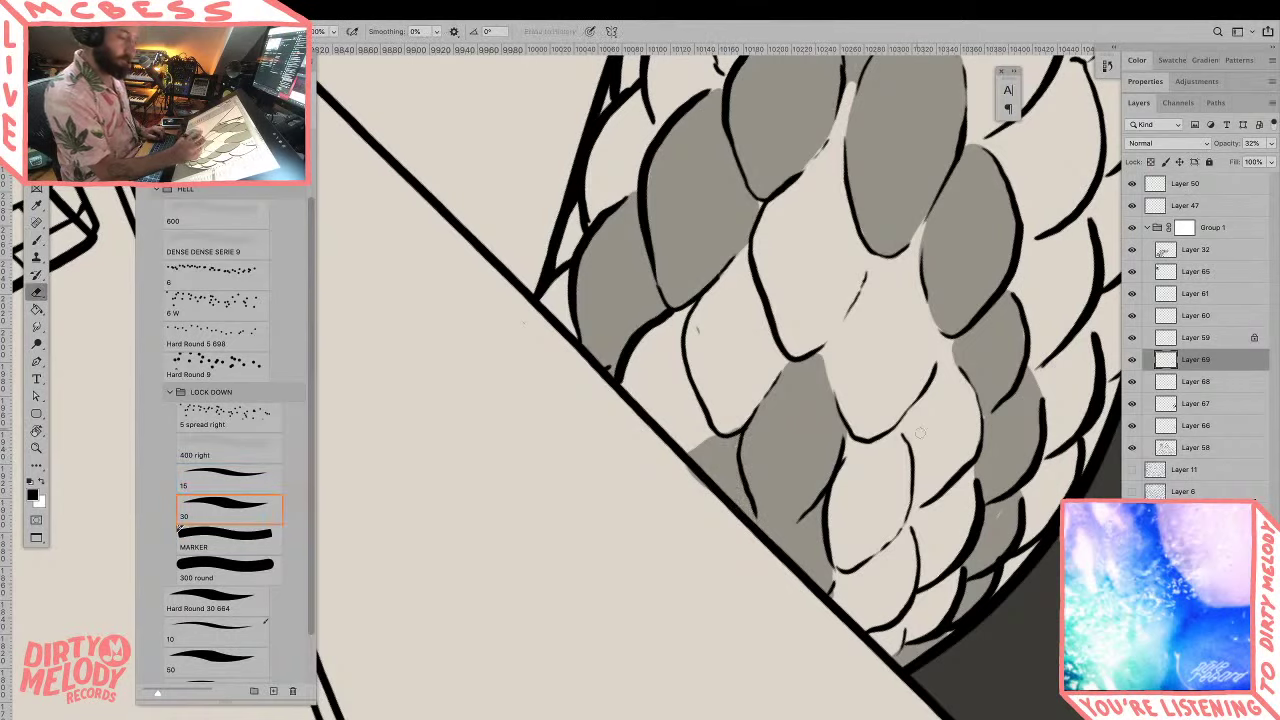
Step: Examine the shaded scale pattern in the context of the whole coil and the surrounding figures
key(r)
drag(955, 449, 905, 584)
key(z)
alt+click(943, 532)
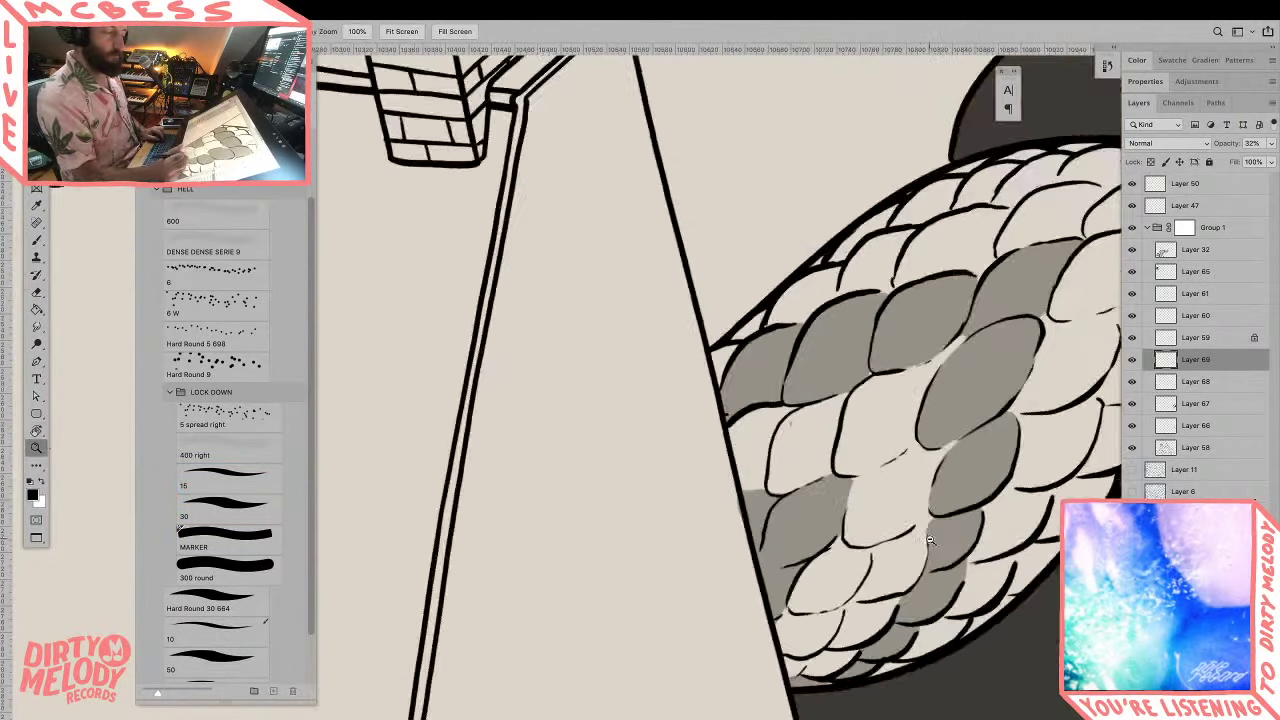
alt+click(949, 528)
alt+click(949, 528)
drag(1037, 536, 964, 540)
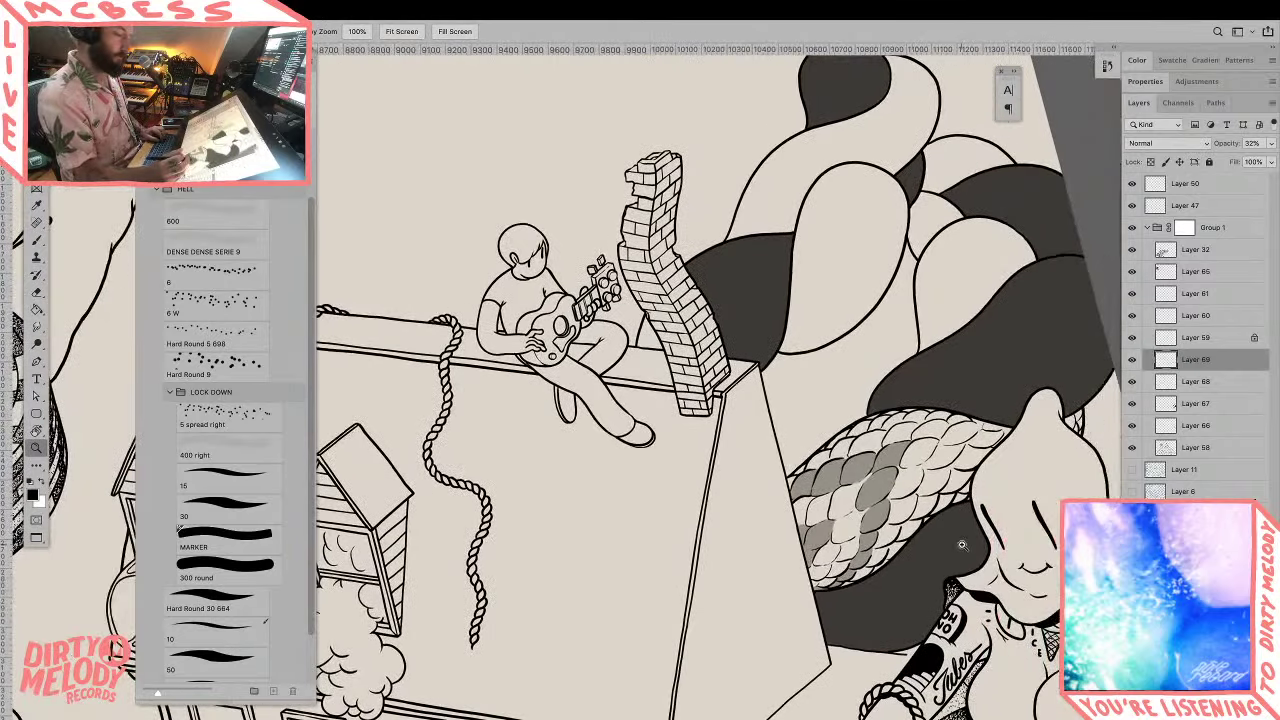
scroll(958, 543, down, 3)
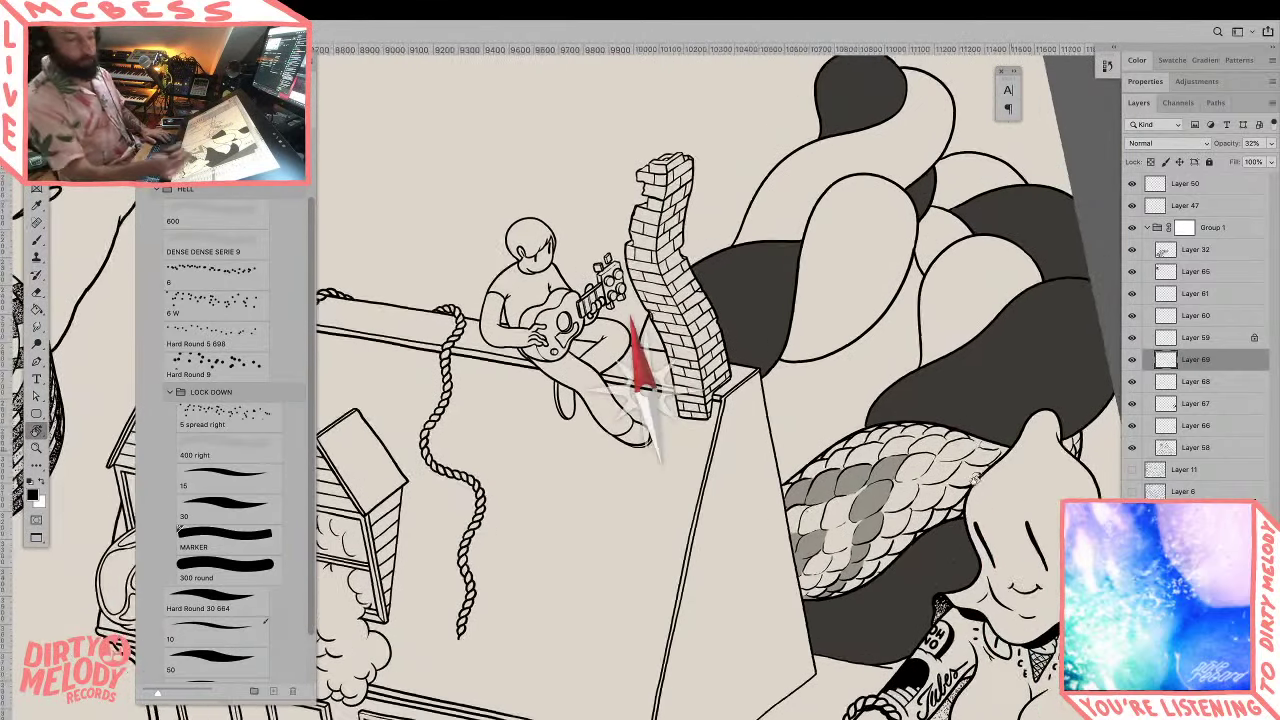
Step: Fill the small scale on the coil's lower outline near the hooded figure with flat shading
scroll(940, 565, up, 7)
drag(925, 585, 861, 561)
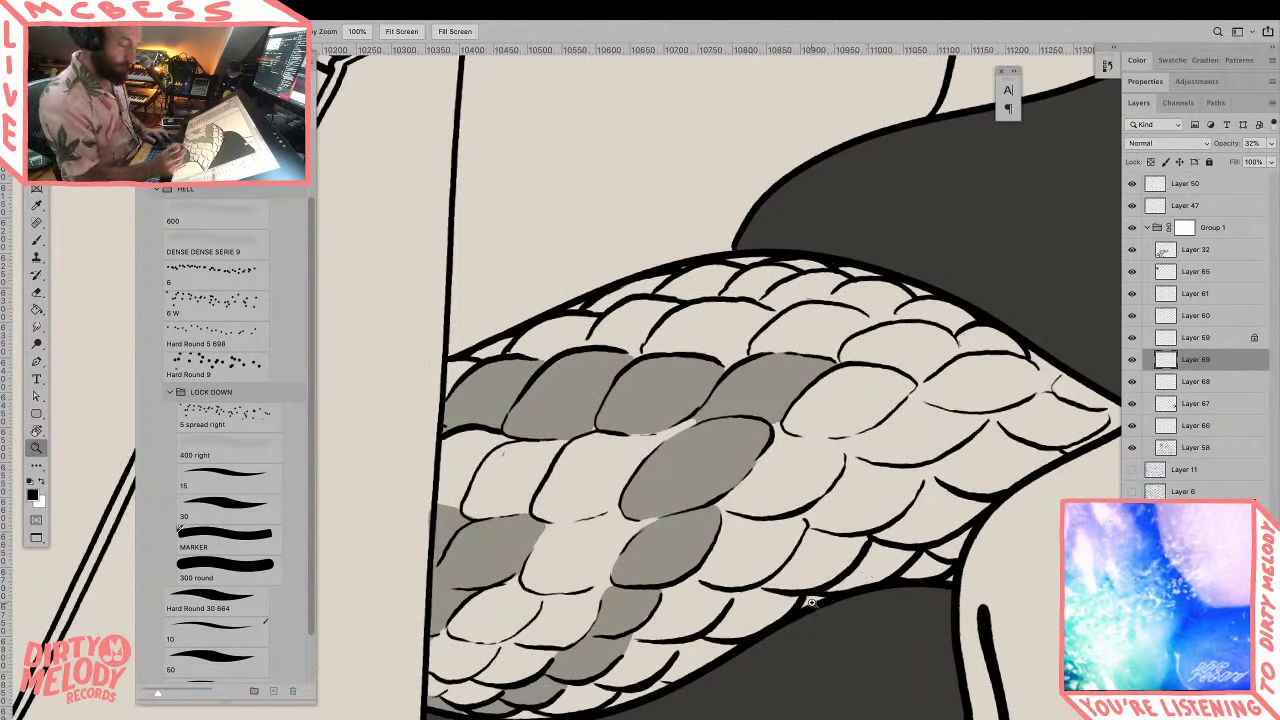
key(g)
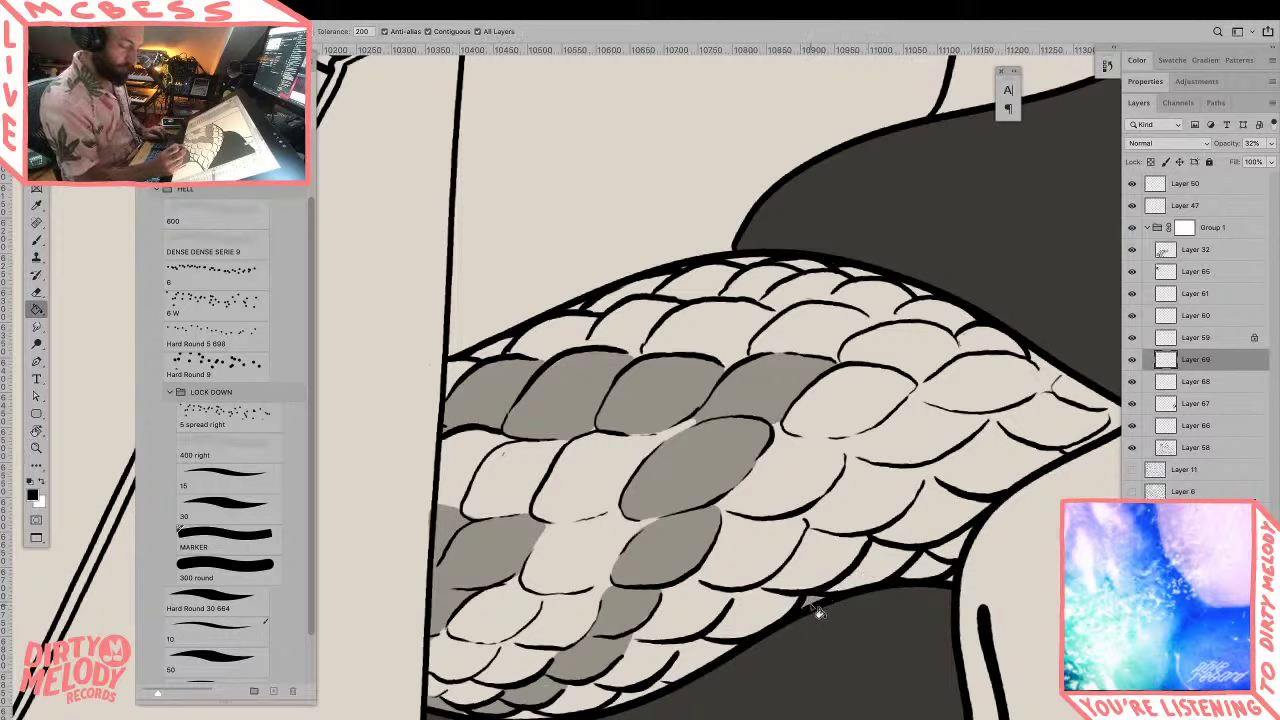
click(885, 572)
Step: Shade the small scale on the coil's lower outline beside the hooded figure and outline the next scale above it
key(b)
mouse_move(876, 541)
mouse_down()
mouse_move(932, 482)
mouse_move(984, 508)
mouse_move(945, 530)
mouse_move(876, 536)
mouse_up()
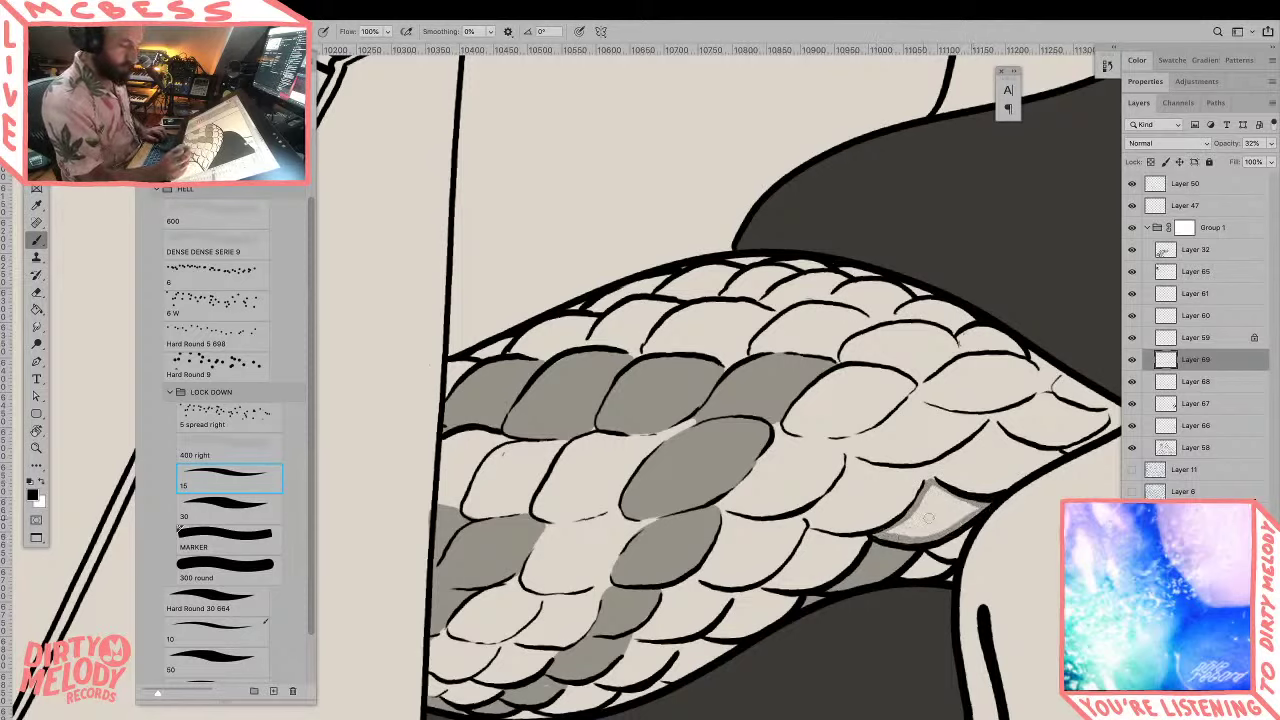
key(g)
click(940, 522)
key(ctrl+z)
Step: Select the interior of the outlined scale, expand the selection and fill it with the flat shading
key(w)
click(940, 522)
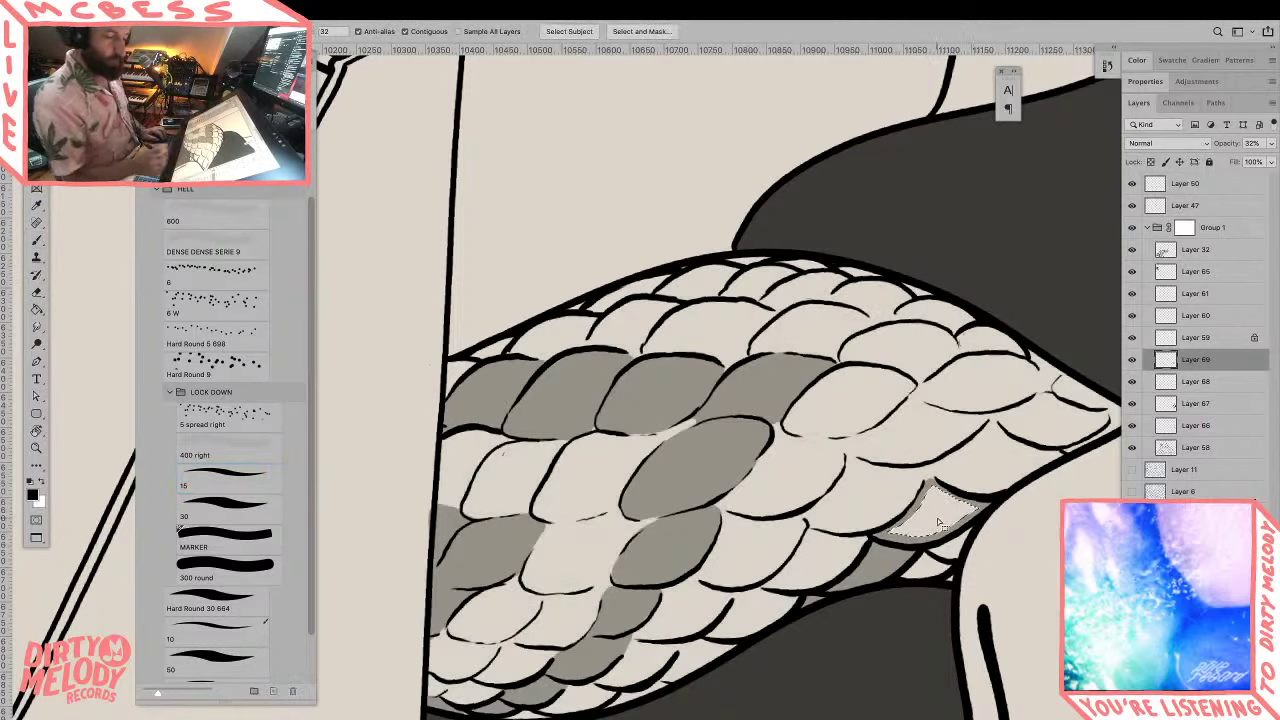
key(F2)
key(Return)
key(v)
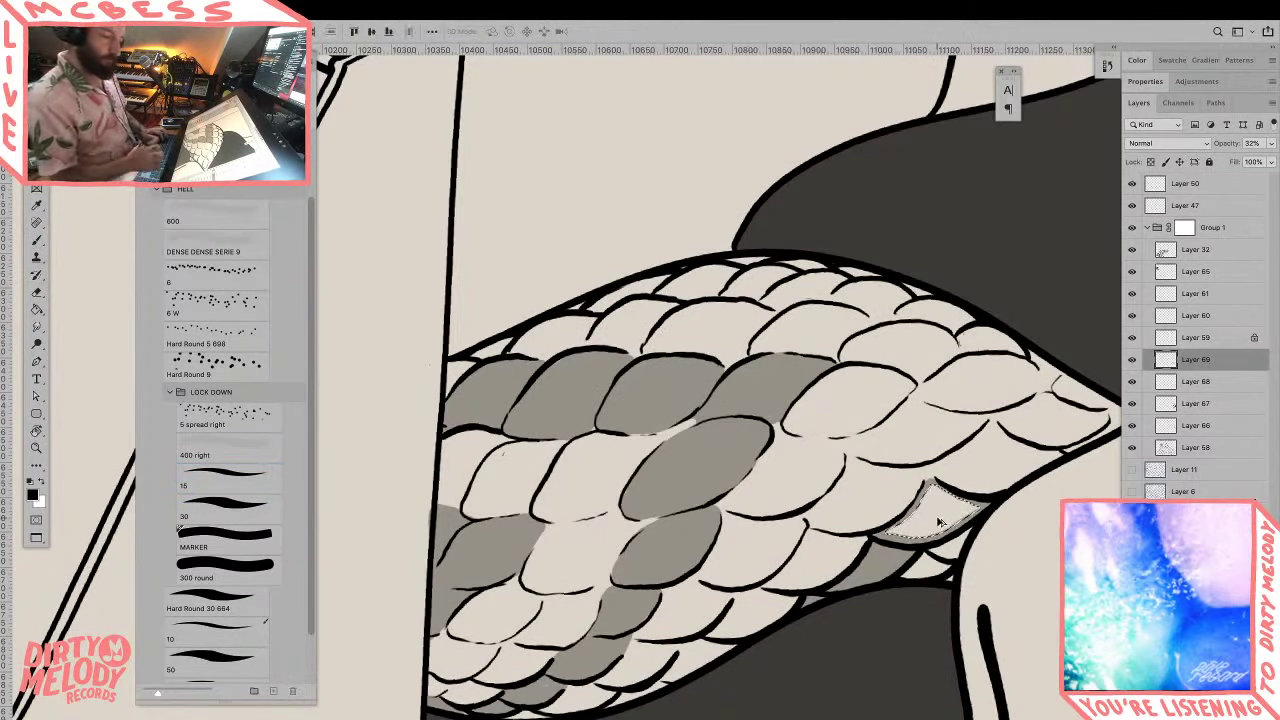
key(alt+BackSpace)
key(ctrl+d)
Step: Outline the next scale toward the coil's pointed tip, expand its interior selection by 2 pixels and fill it with flat shading
key(b)
mouse_move(965, 448)
mouse_down()
mouse_move(930, 467)
mouse_move(983, 489)
mouse_move(1060, 452)
mouse_up()
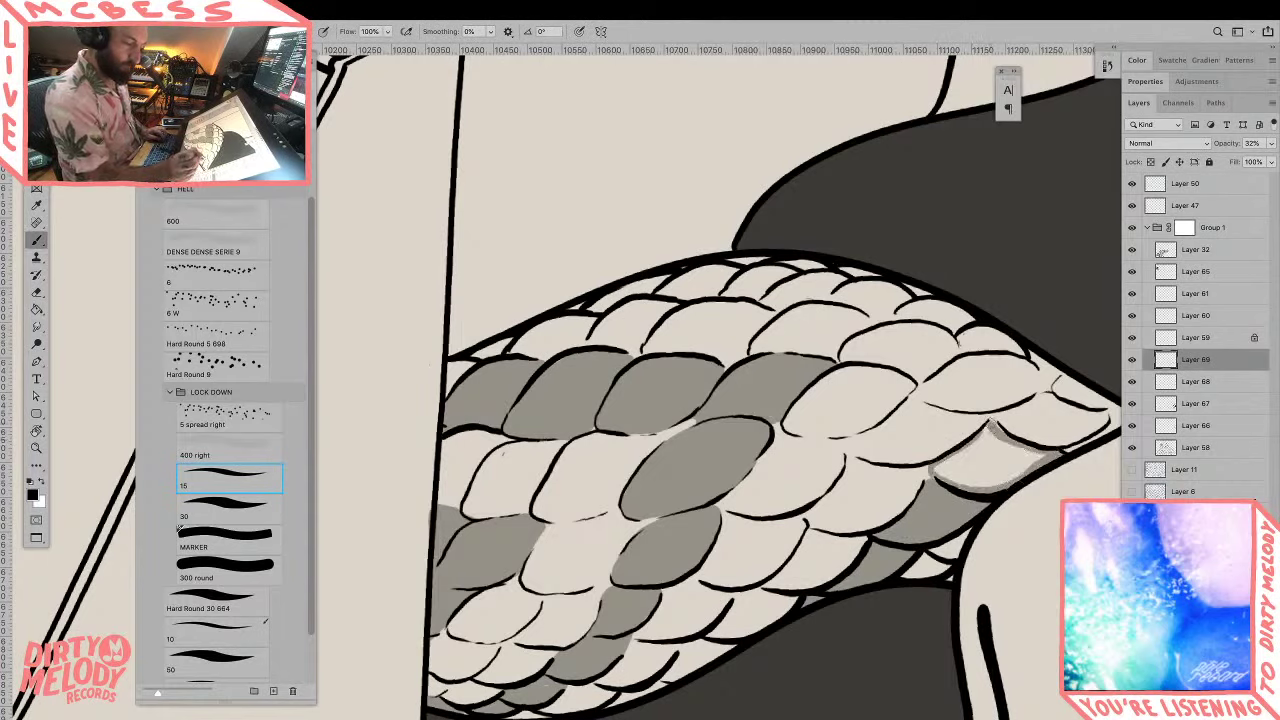
key(w)
click(985, 468)
key(F2)
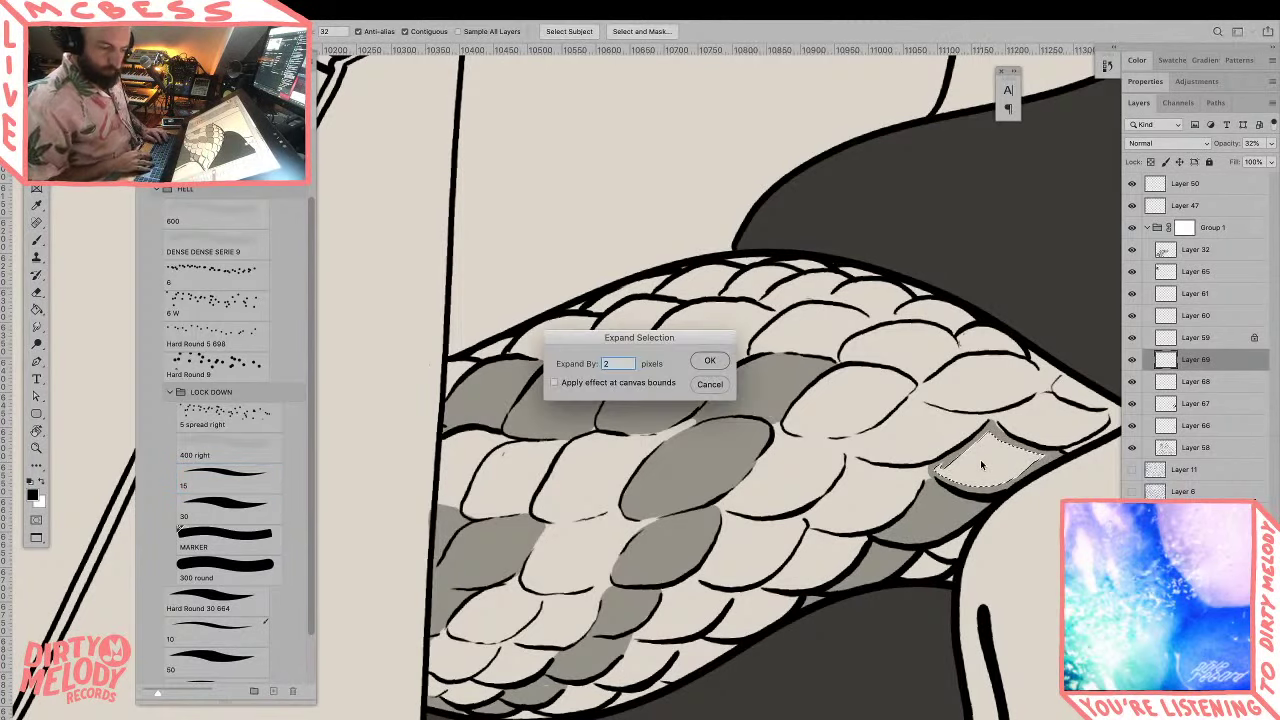
key(Return)
key(alt+BackSpace)
key(super+d)
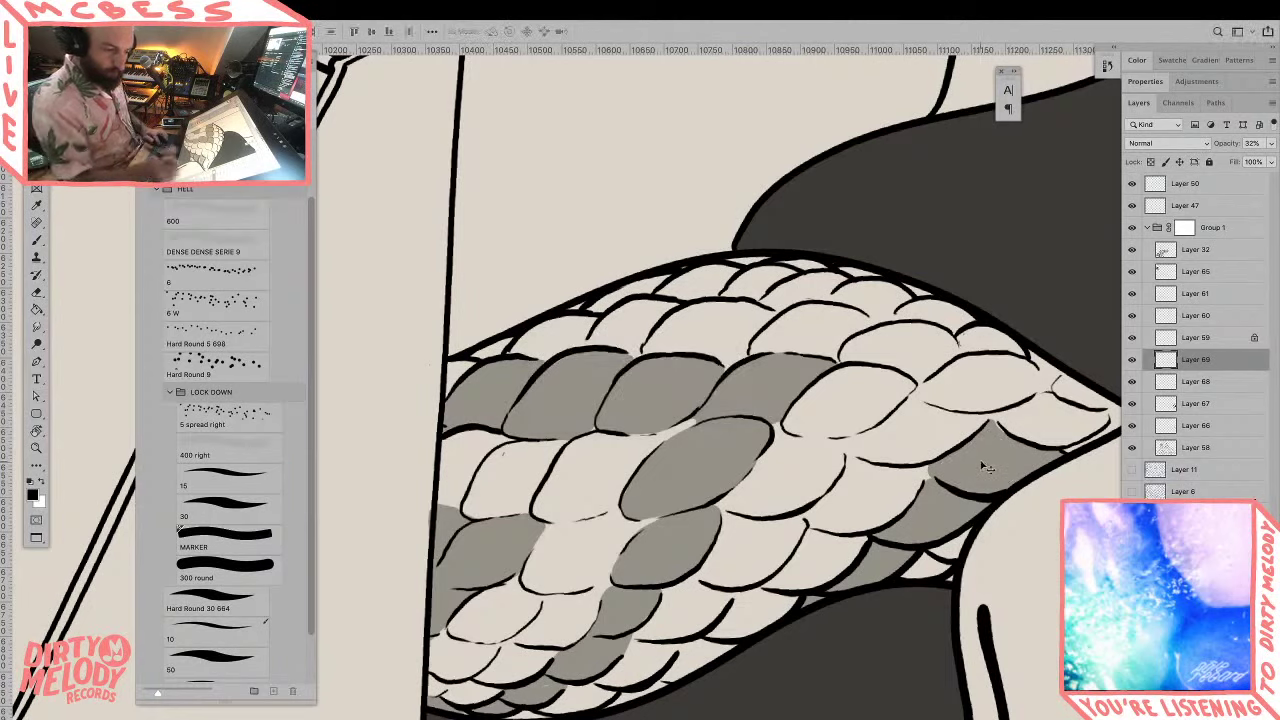
Step: Outline the scale at the coil's pointed tip, expand its interior selection by 2 pixels and fill it with flat shading
key(b)
mouse_move(1000, 424)
mouse_down()
mouse_move(1004, 406)
mouse_move(1068, 394)
mouse_move(1106, 416)
mouse_move(1078, 434)
mouse_move(1014, 434)
mouse_move(1004, 410)
mouse_up()
key(w)
click(1062, 426)
key(F2)
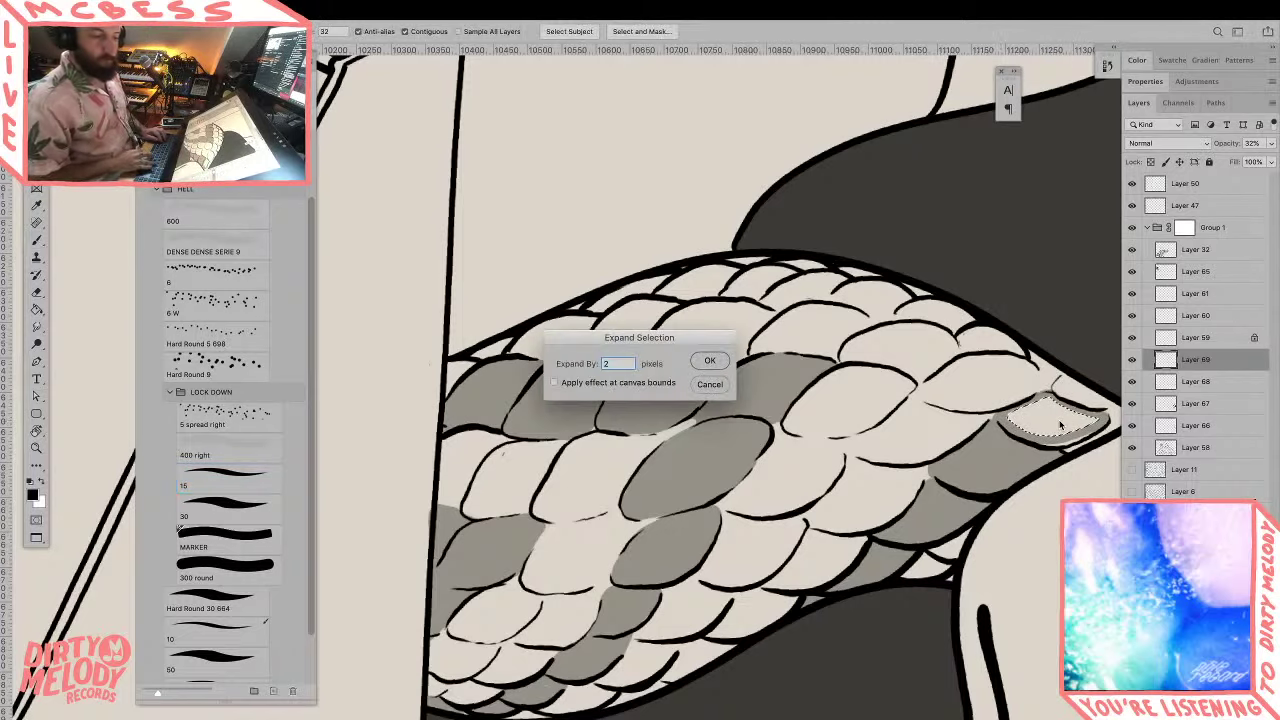
key(Return)
key(alt+BackSpace)
key(super+d)
Step: Touch up the flat shading along the coil's edge between the tip and the hooded figure
key(b)
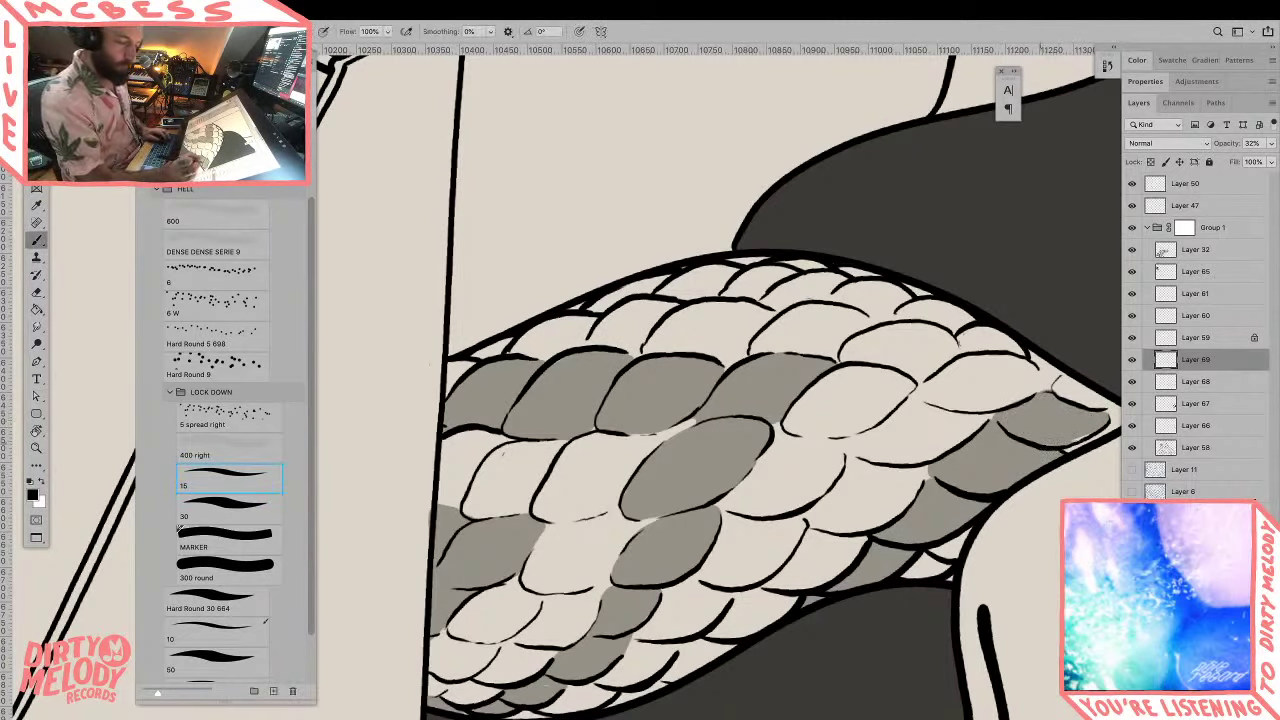
drag(1085, 443, 985, 543)
mouse_move(962, 480)
mouse_down()
mouse_move(1017, 507)
mouse_move(980, 486)
mouse_move(1010, 500)
mouse_move(927, 495)
mouse_up()
Step: Examine the shaded scale pattern against the surrounding coils, roof and hooded figure
key(z)
key(r)
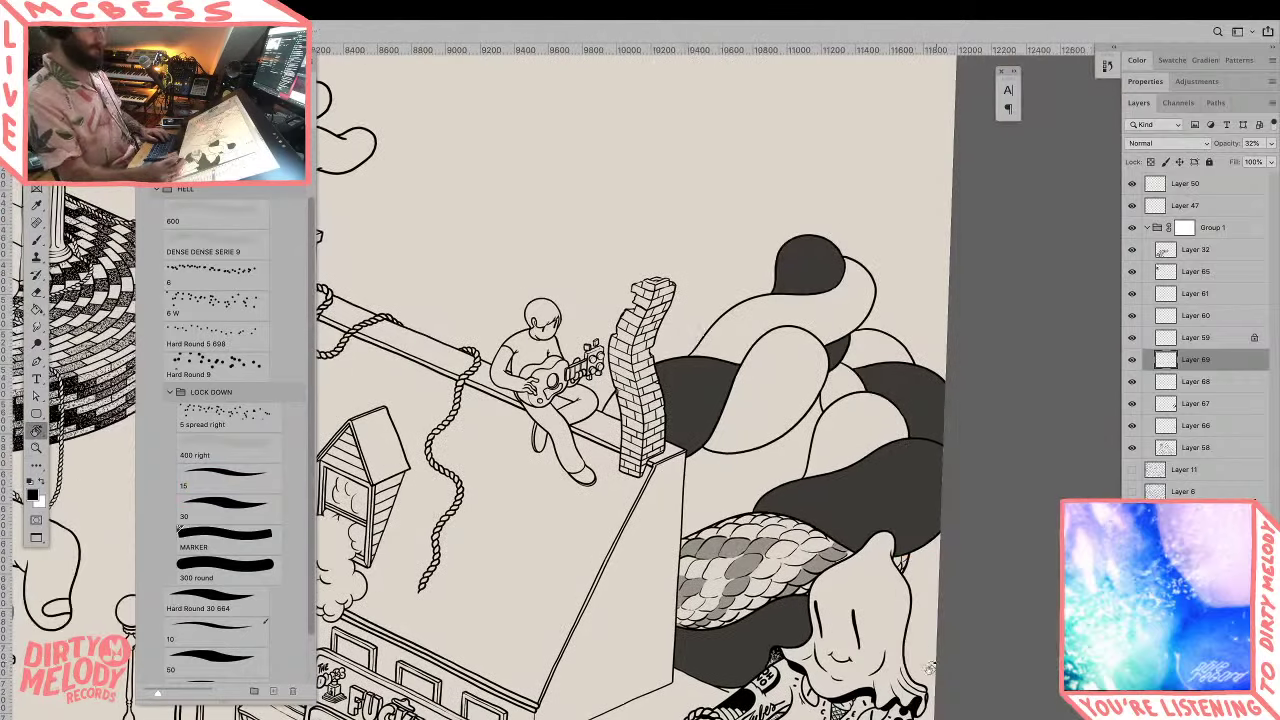
mouse_move(922, 660)
mouse_down()
mouse_move(950, 560)
mouse_move(838, 395)
mouse_move(930, 390)
mouse_up()
key(z)
key(b)
drag(735, 318, 857, 203)
key(z)
mouse_move(971, 177)
mouse_down()
mouse_move(898, 177)
mouse_move(958, 178)
mouse_up()
key(r)
drag(1040, 216, 1005, 602)
drag(1038, 597, 858, 572)
key(Escape)
drag(966, 629, 1077, 546)
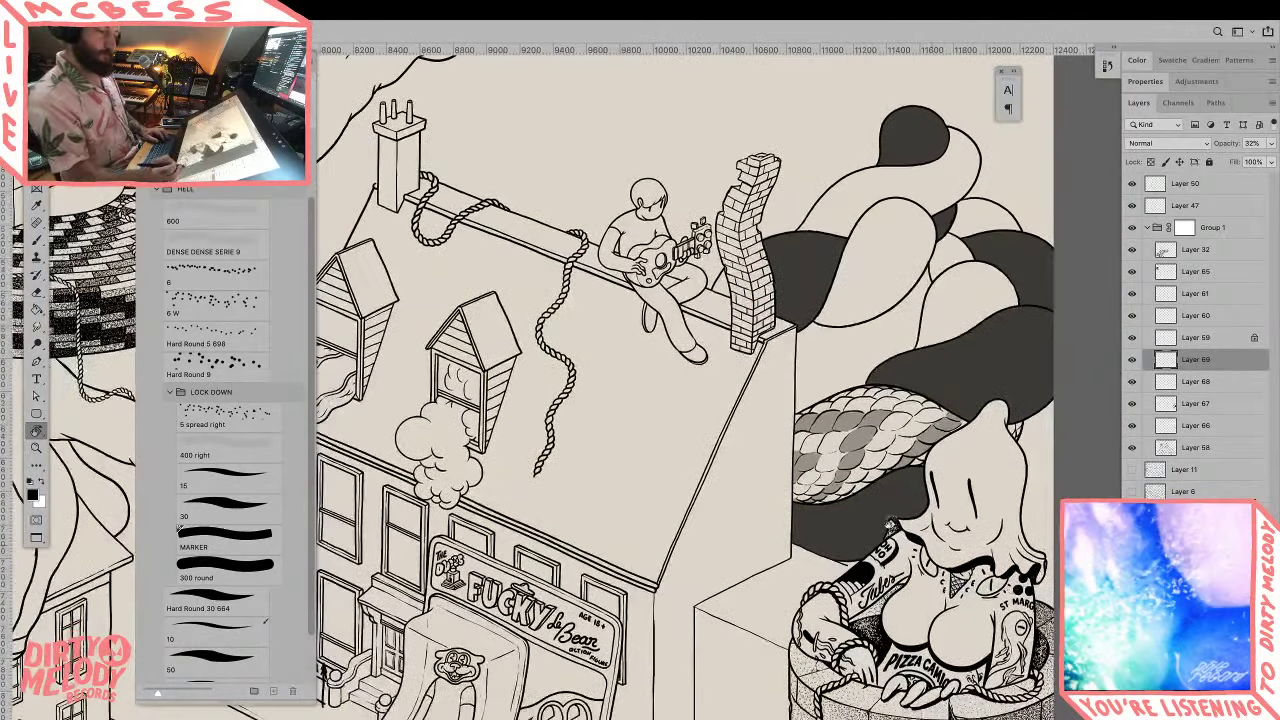
key(z)
click(888, 520)
Step: Hide the flat shading on Layer 69 and move Layer 67 above Layer 68
click(1132, 359)
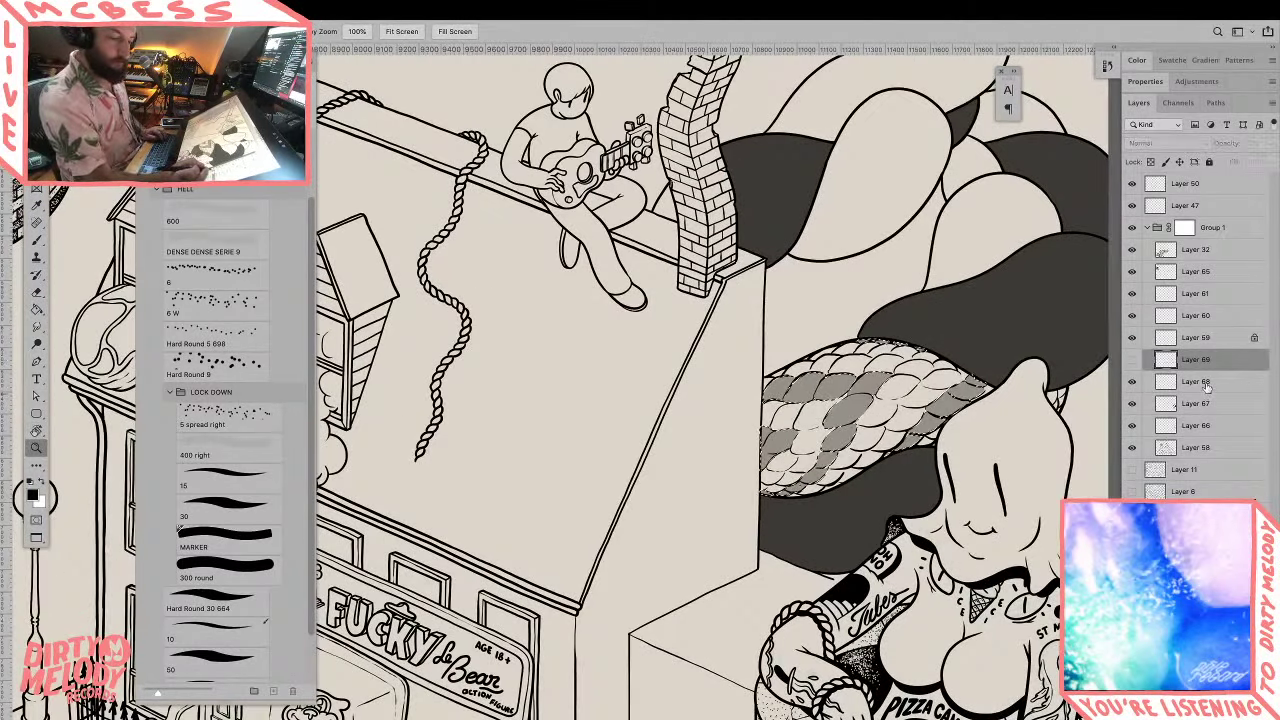
drag(1176, 410, 1201, 370)
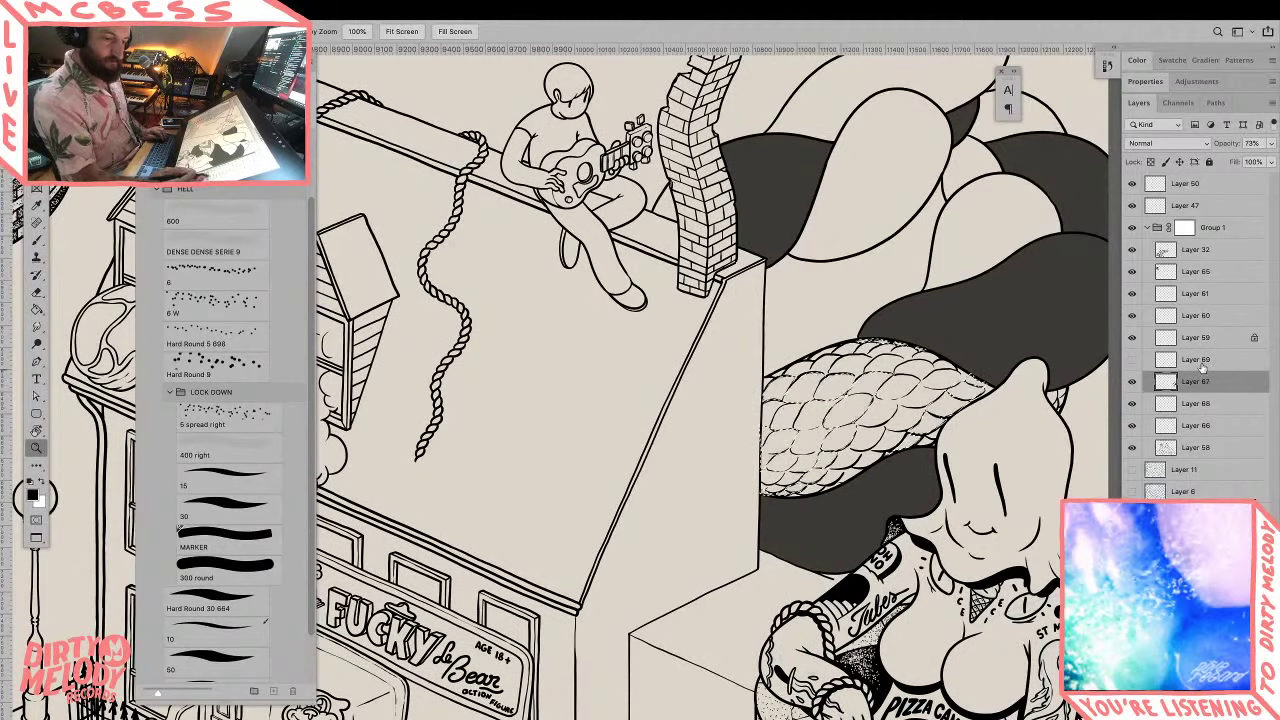
Step: Create Layer 70 masked to the shaded scale pattern and stipple the pattern with the 400 right brush
key(ctrl+shift+n)
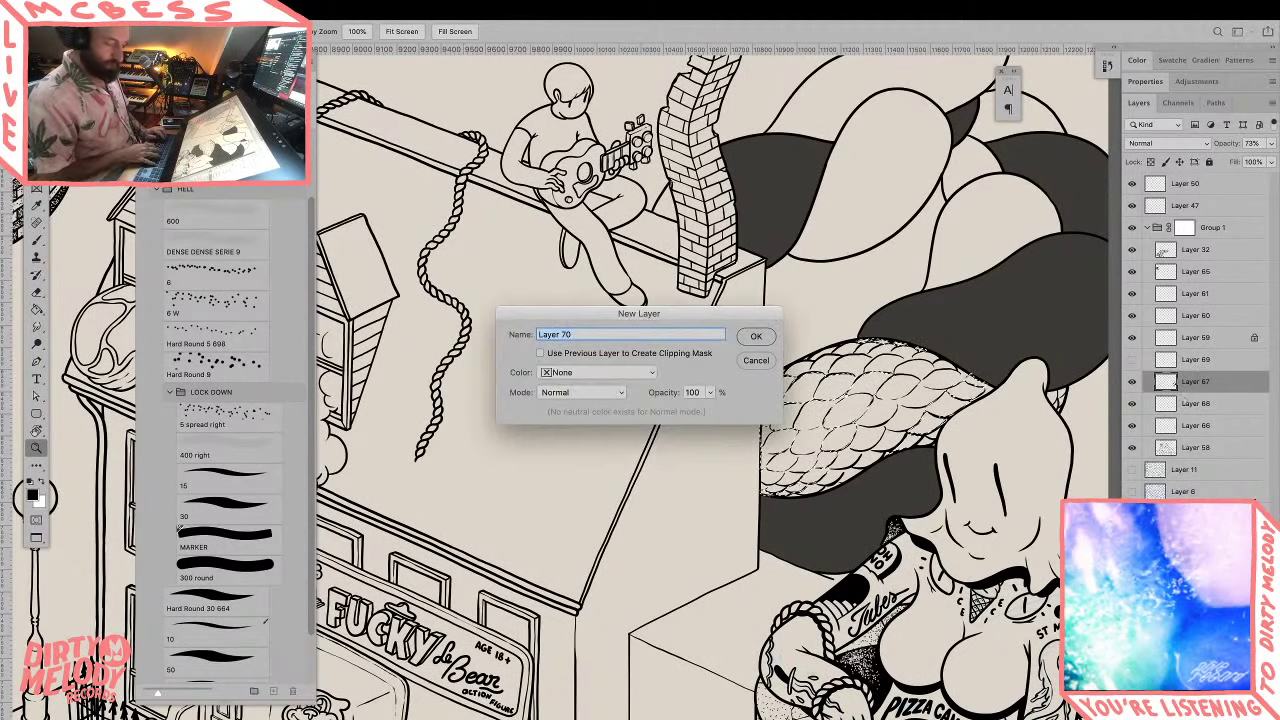
key(Return)
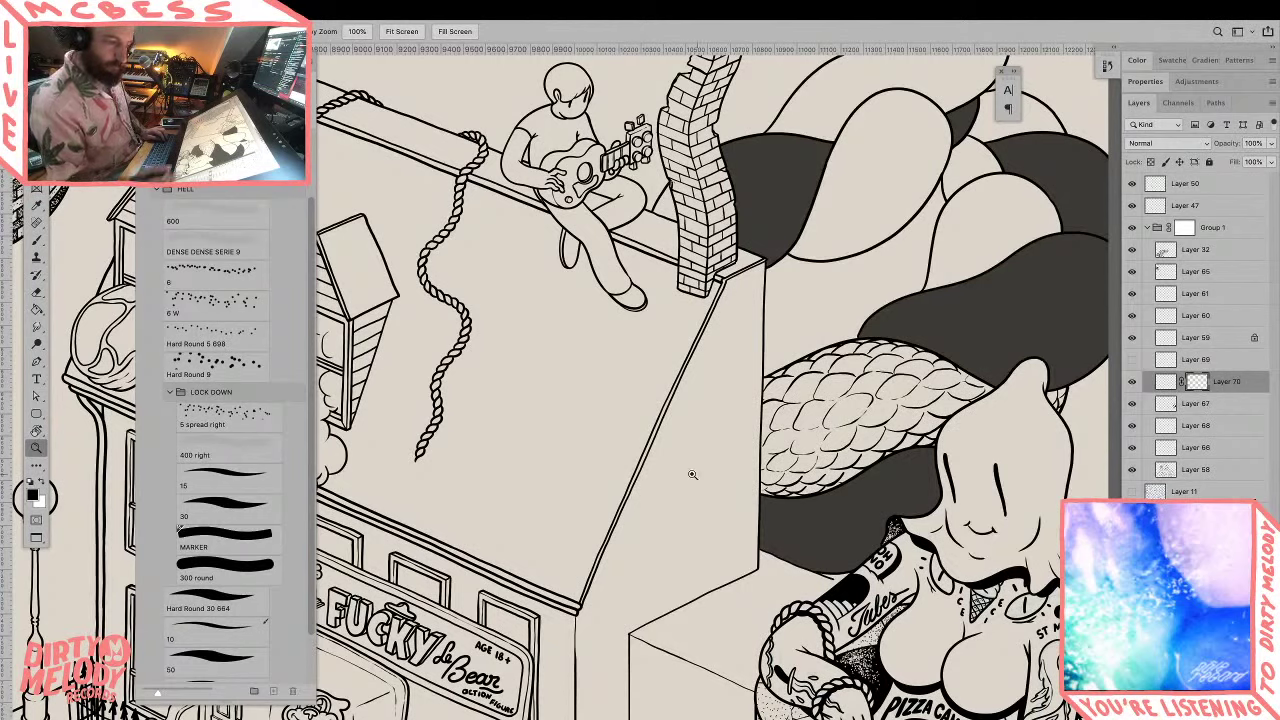
key(b)
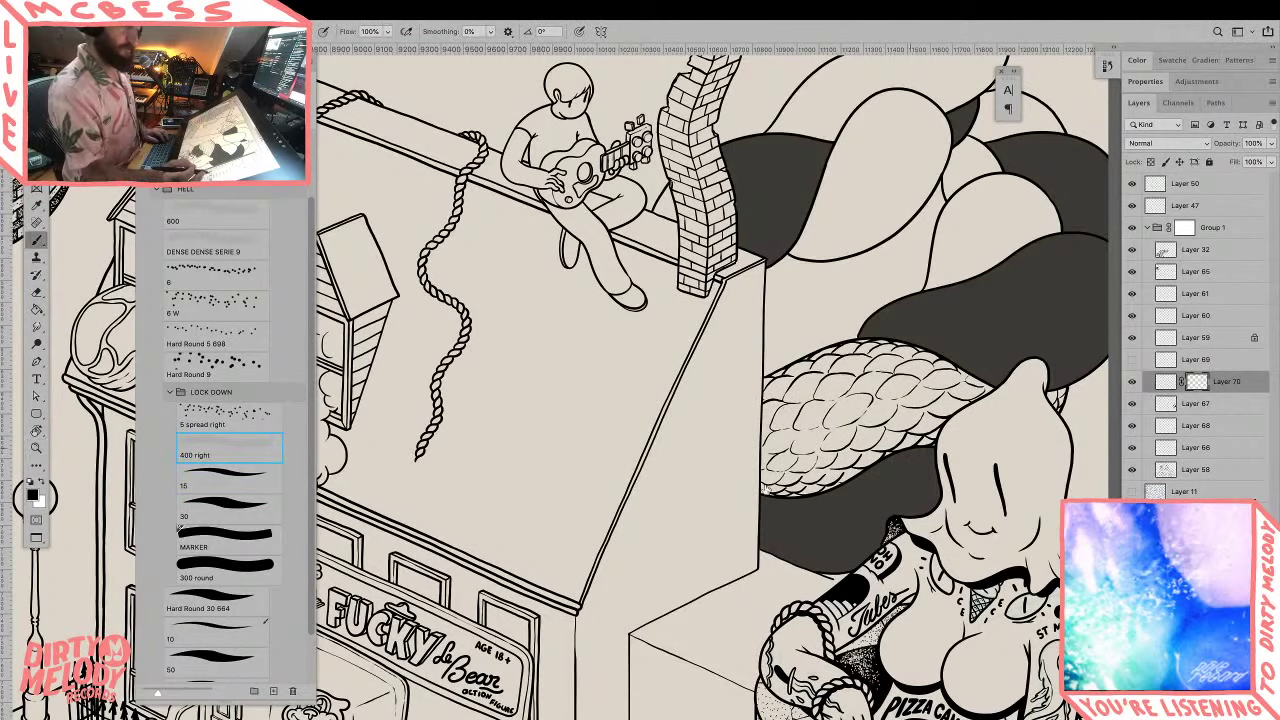
mouse_move(910, 465)
mouse_down()
mouse_move(782, 405)
mouse_move(984, 388)
mouse_move(795, 389)
mouse_up()
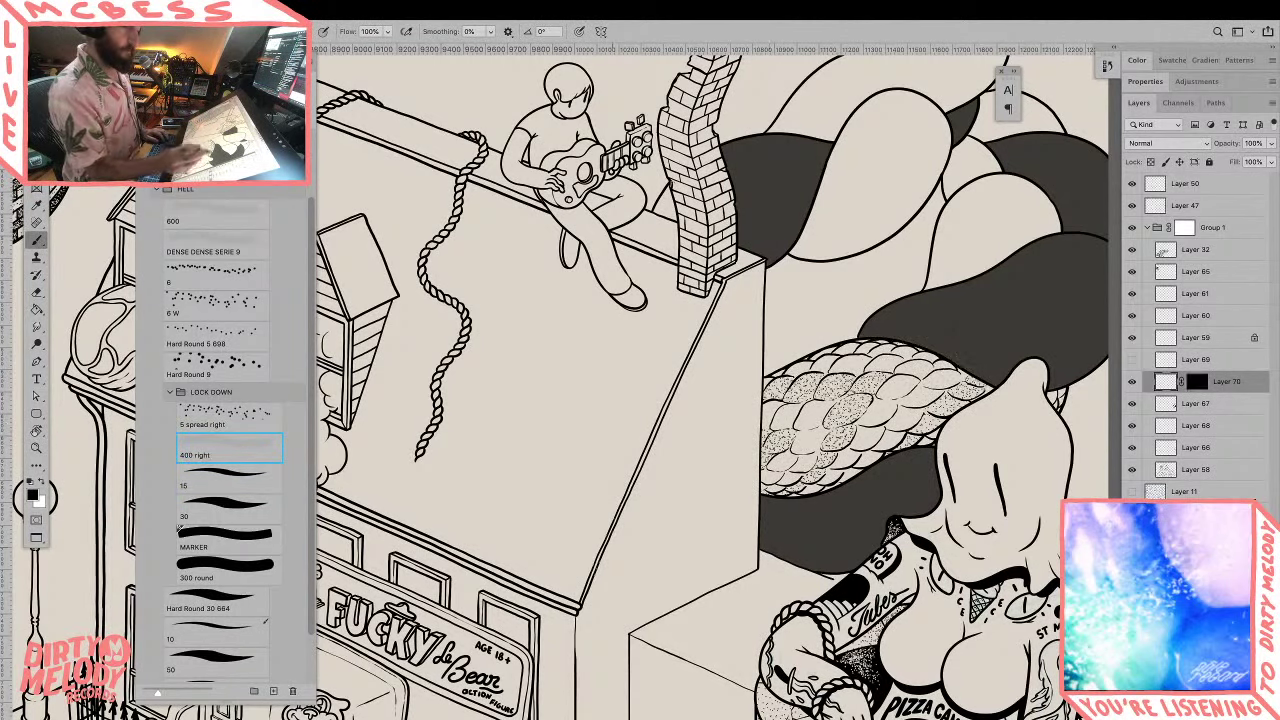
mouse_move(828, 338)
mouse_down()
mouse_move(814, 470)
mouse_move(1082, 340)
mouse_up()
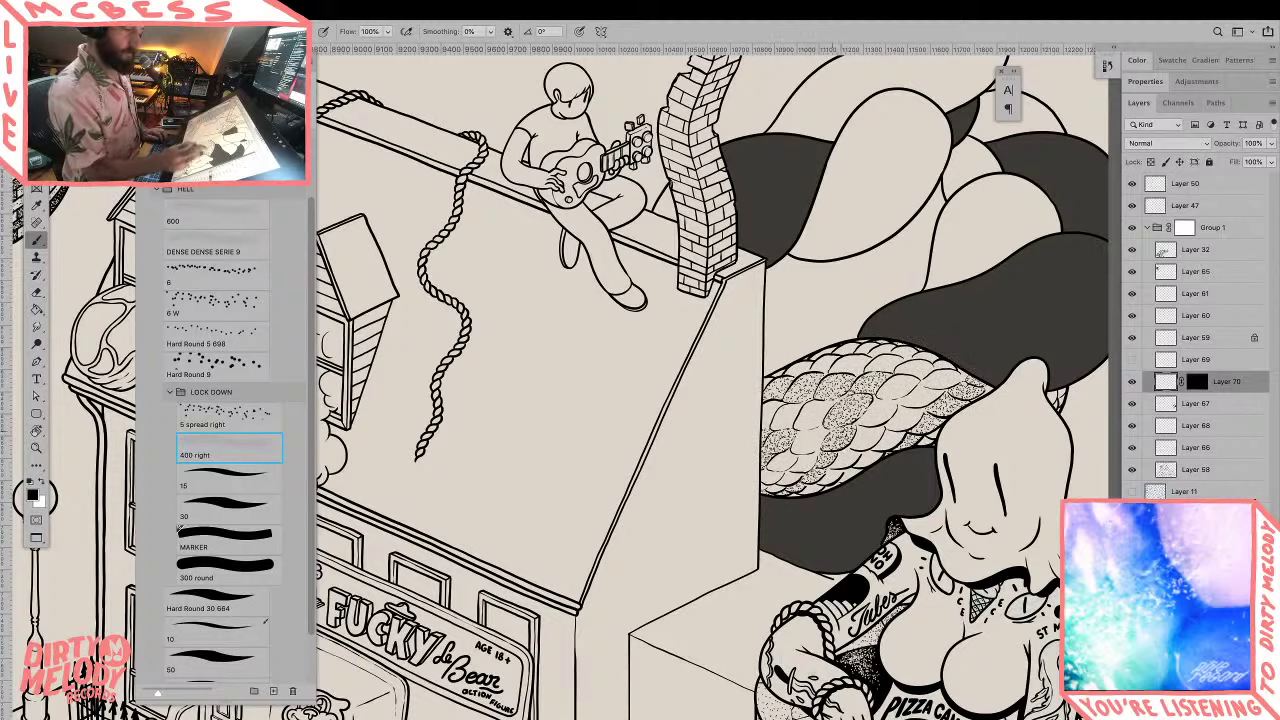
drag(870, 378, 858, 410)
drag(918, 440, 926, 428)
drag(964, 390, 982, 384)
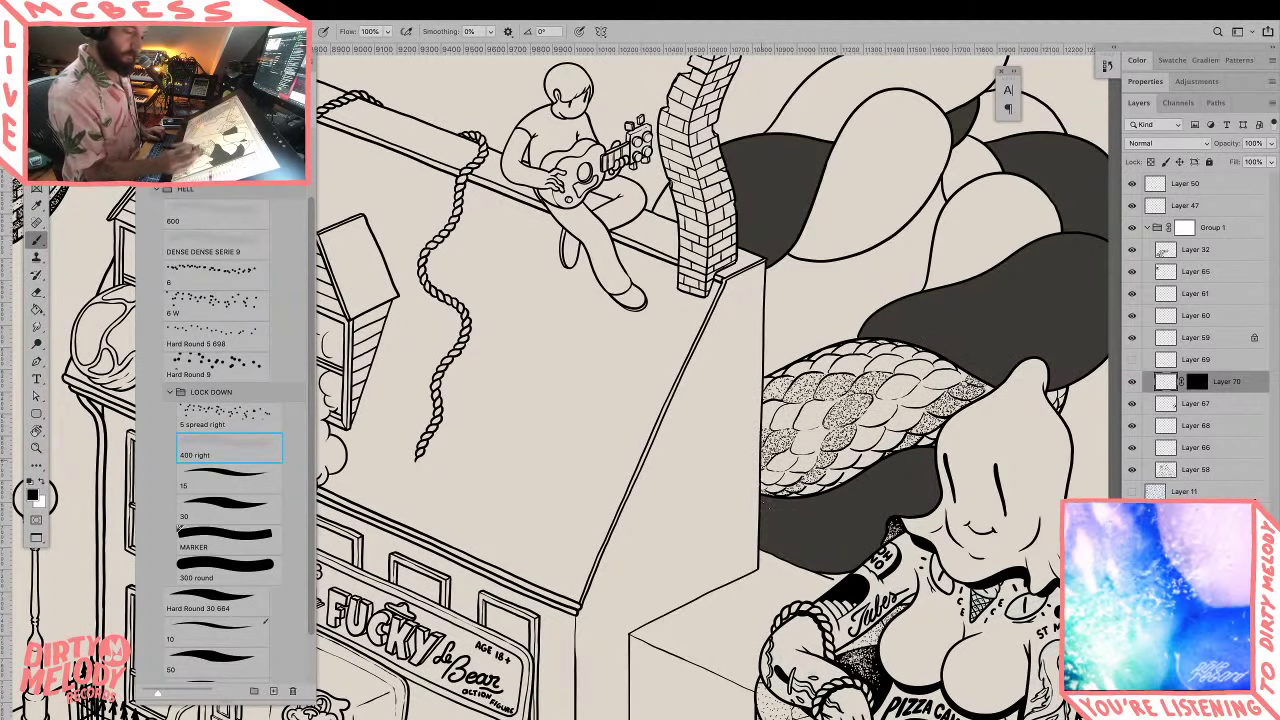
Step: Build up denser stippling in the masked scales along the coil's lower side and near the hooded figure
drag(920, 480, 936, 490)
drag(910, 400, 955, 430)
drag(832, 428, 844, 446)
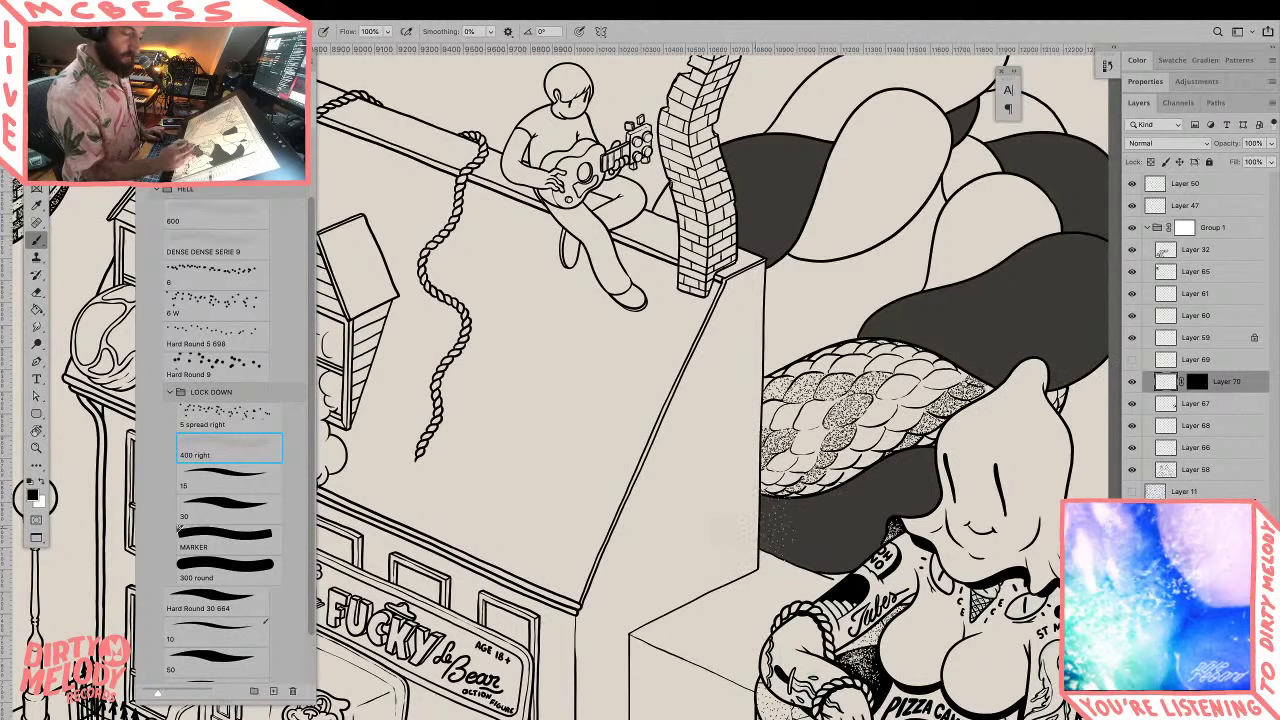
drag(786, 494, 840, 438)
drag(908, 444, 960, 394)
drag(844, 406, 856, 420)
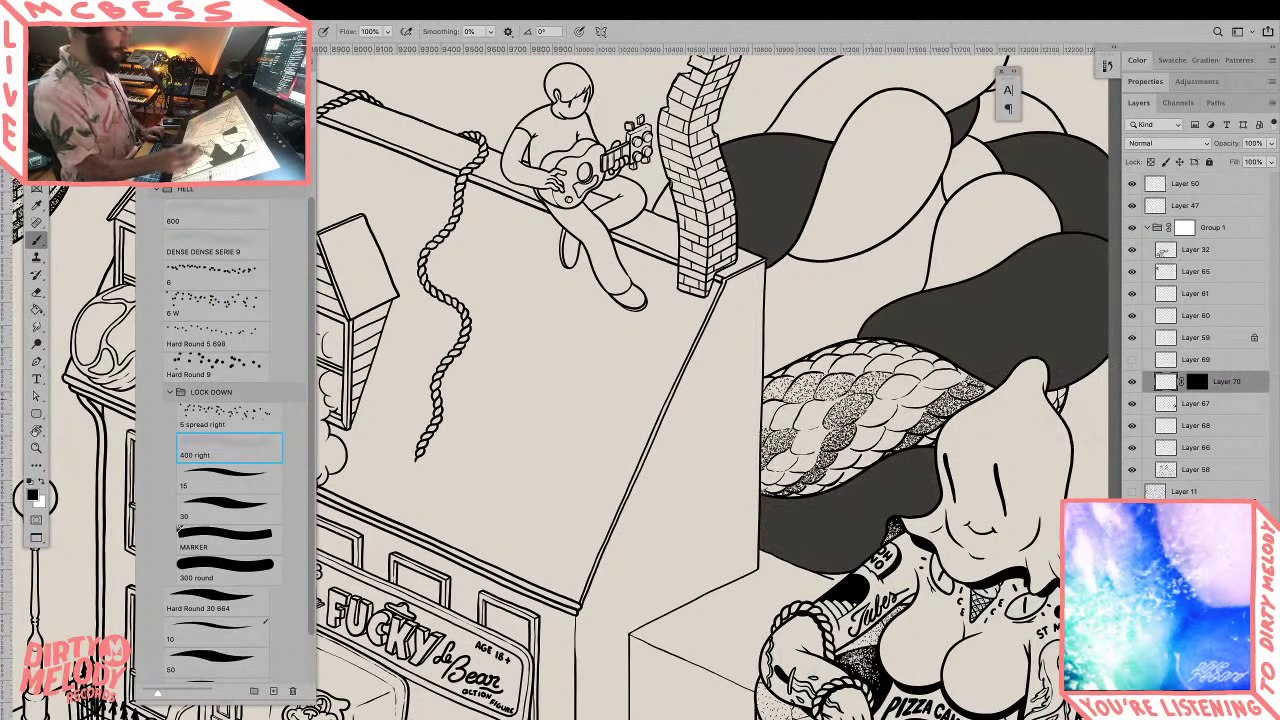
Step: Choose the 5 spread right brush and create Layer 71 above the masked stipple layer
key(z)
alt+click(944, 461)
alt+click(945, 462)
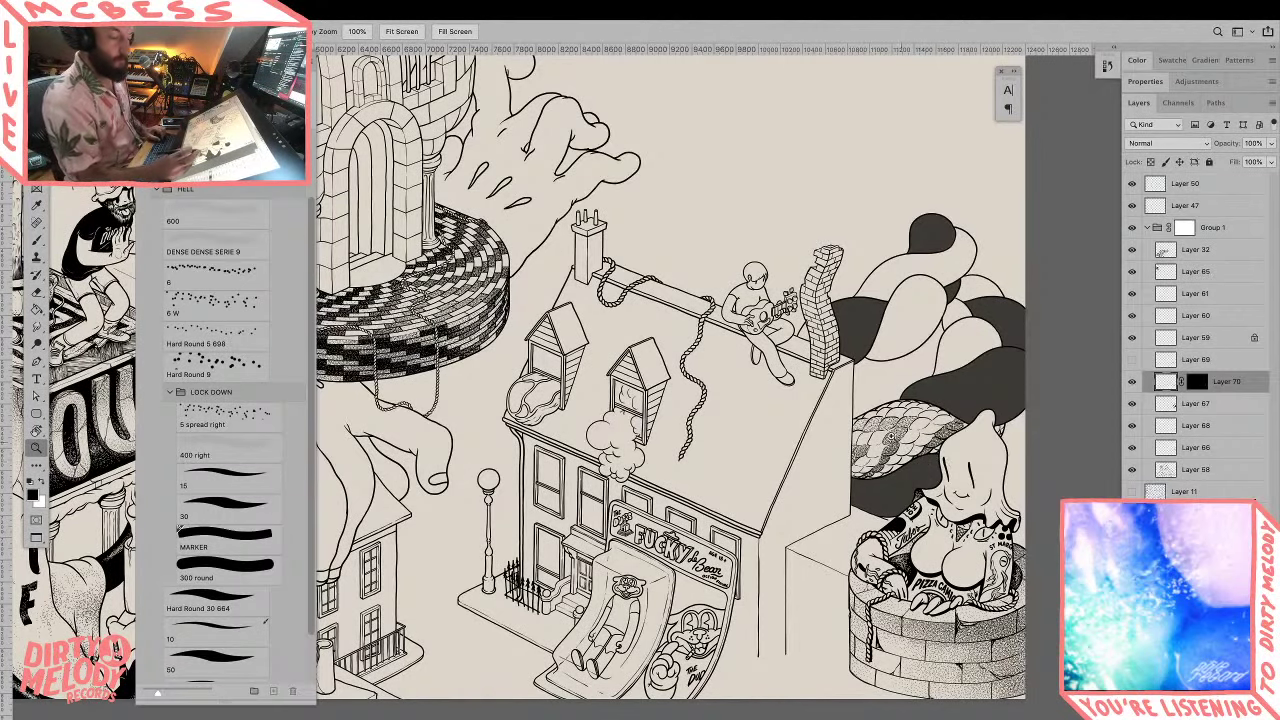
click(891, 437)
click(891, 437)
click(891, 437)
click(228, 415)
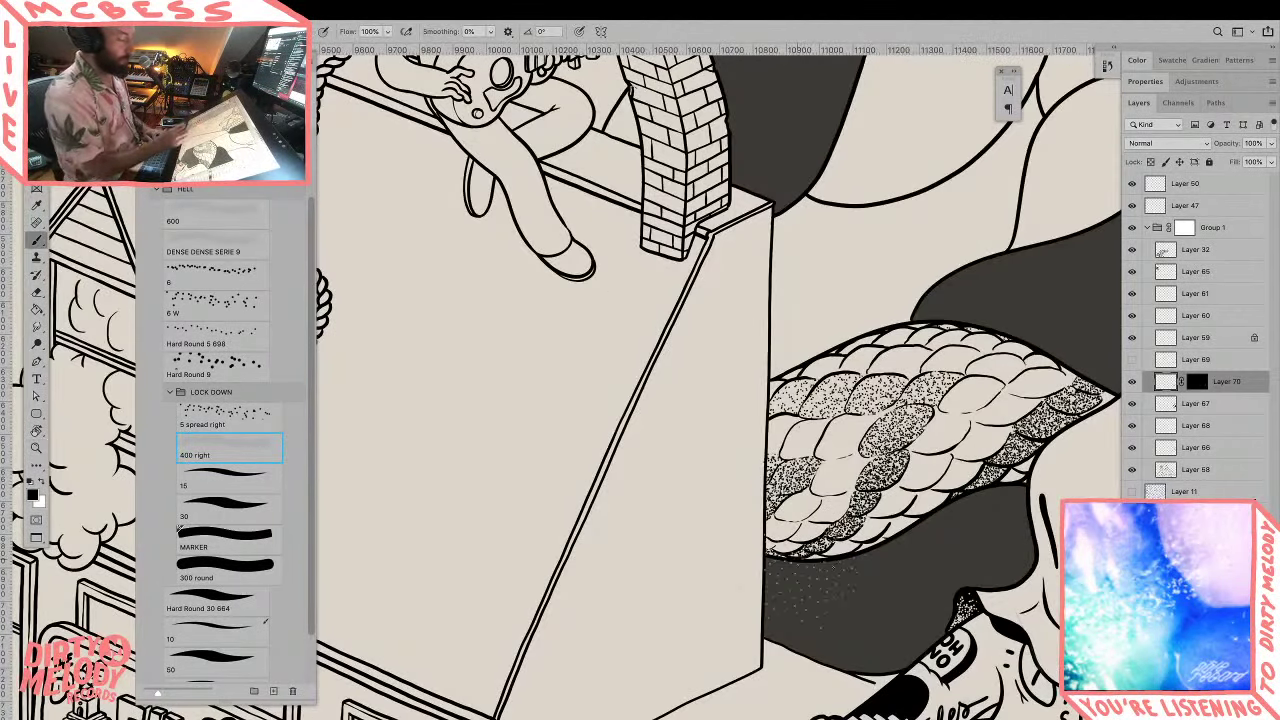
key(z)
click(873, 484)
click(873, 484)
click(831, 532)
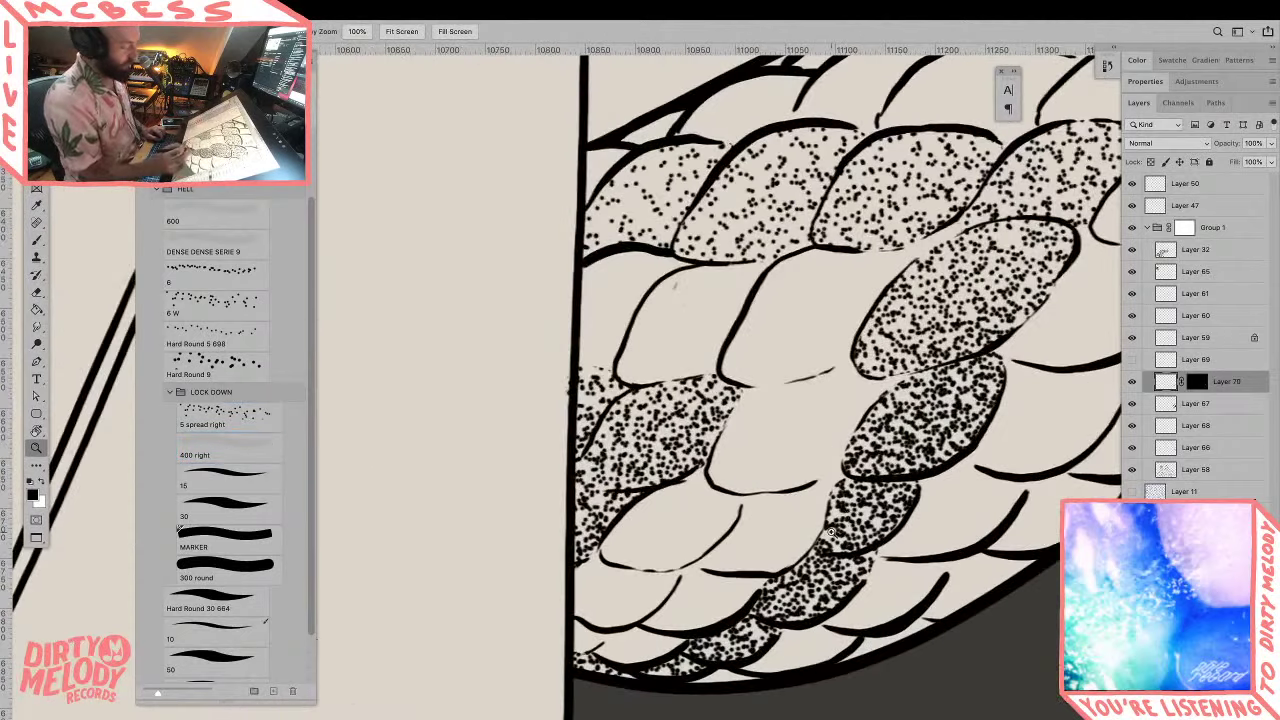
key(ctrl+shift+n)
key(Return)
key(b)
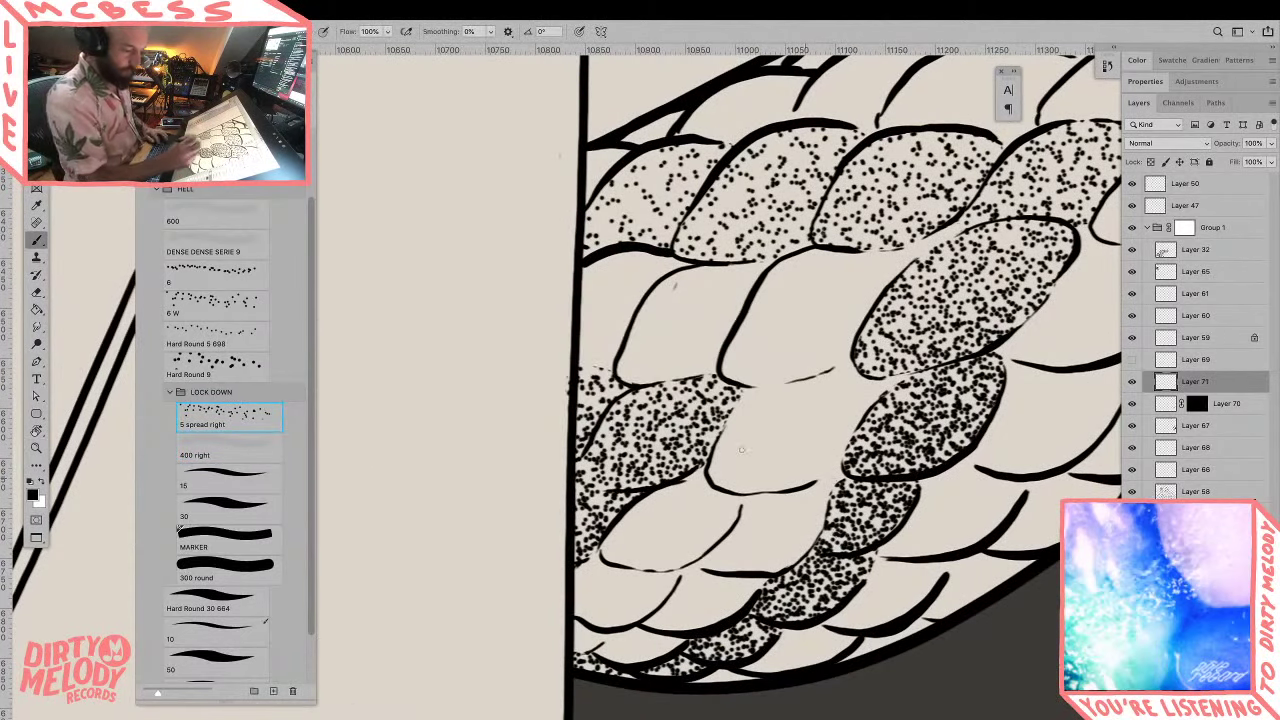
Step: Try stippling the unshaded scale with the 5 spread right brush and look through its brush tip settings
mouse_move(768, 440)
mouse_down()
mouse_move(787, 371)
mouse_move(772, 420)
mouse_up()
key(ctrl+z)
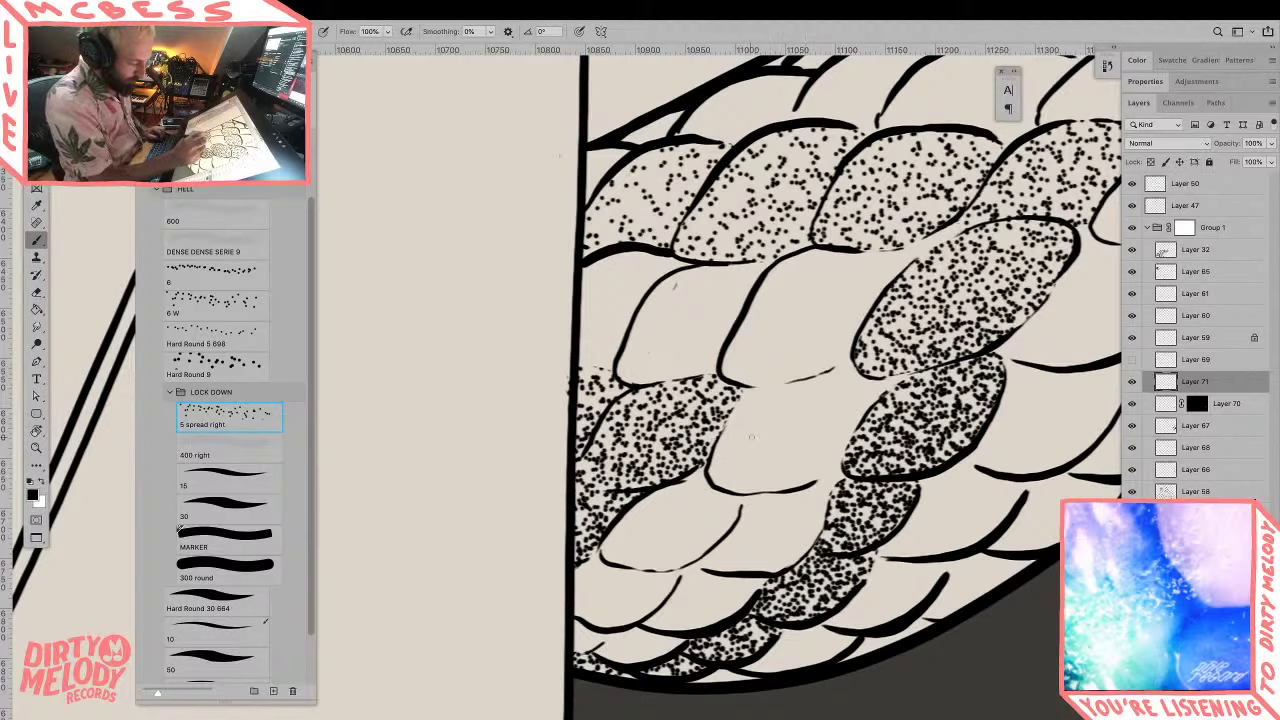
right_click(757, 355)
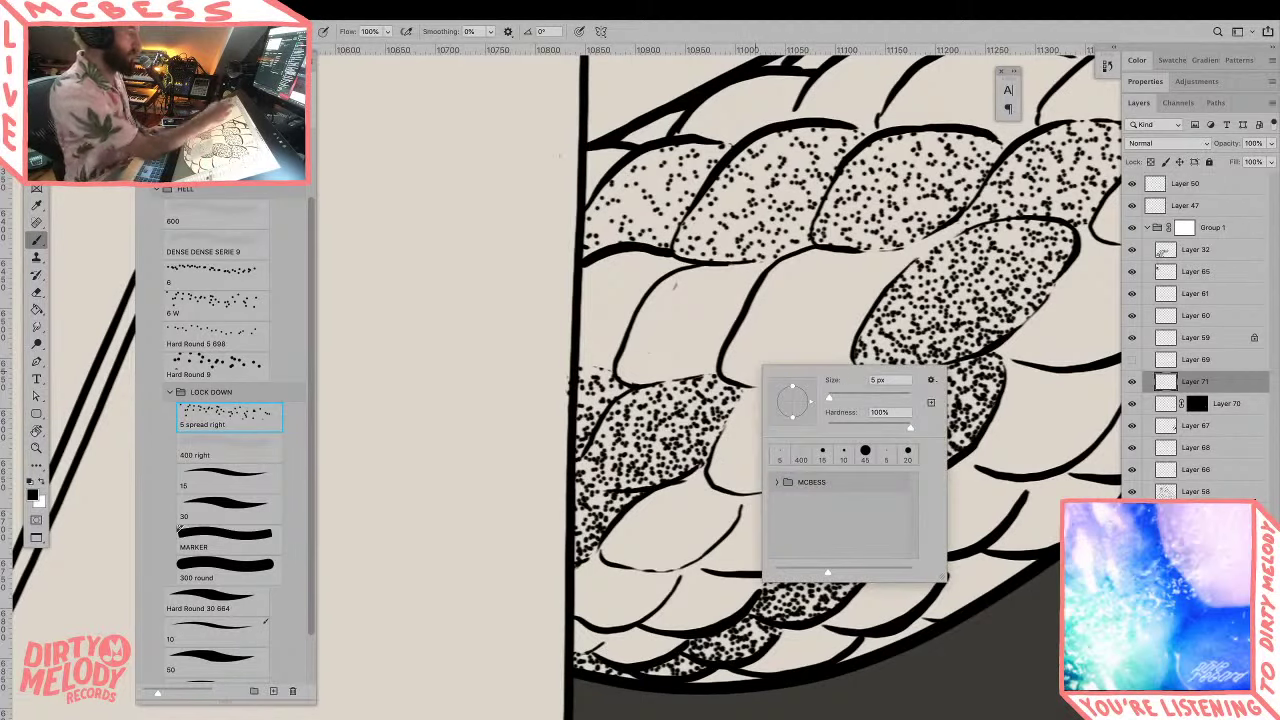
click(172, 61)
click(172, 61)
click(235, 61)
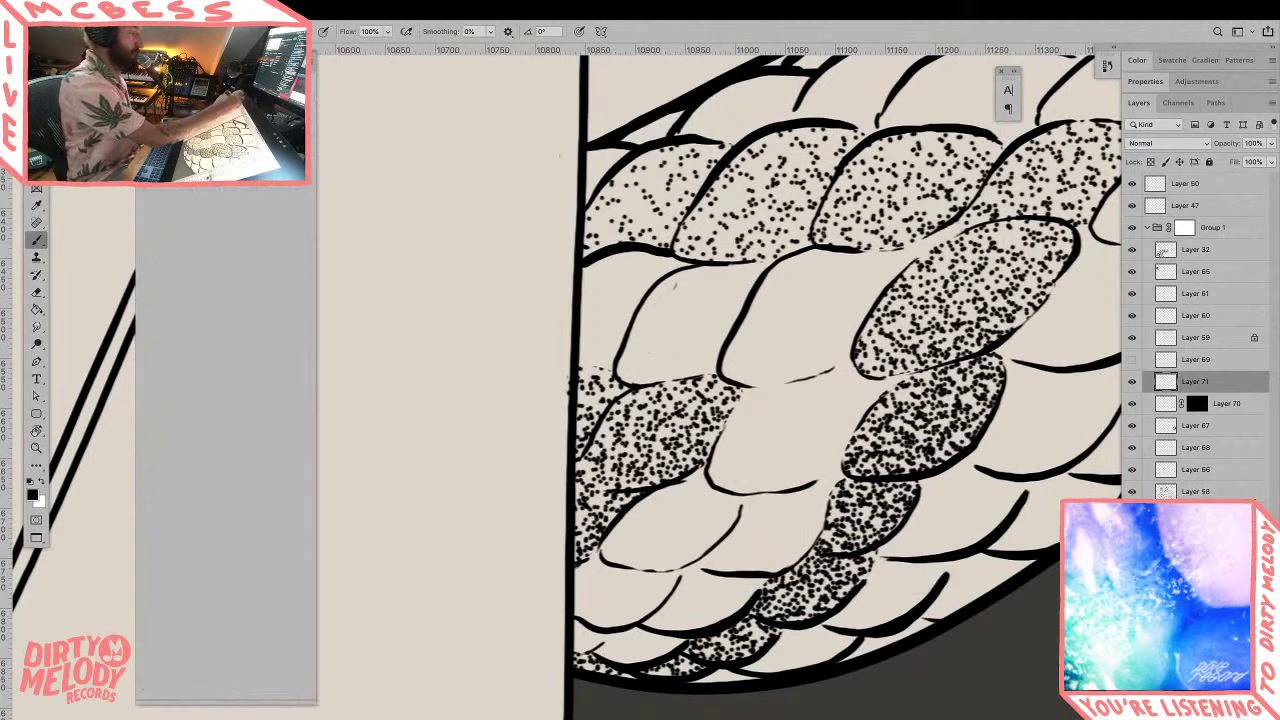
click(172, 61)
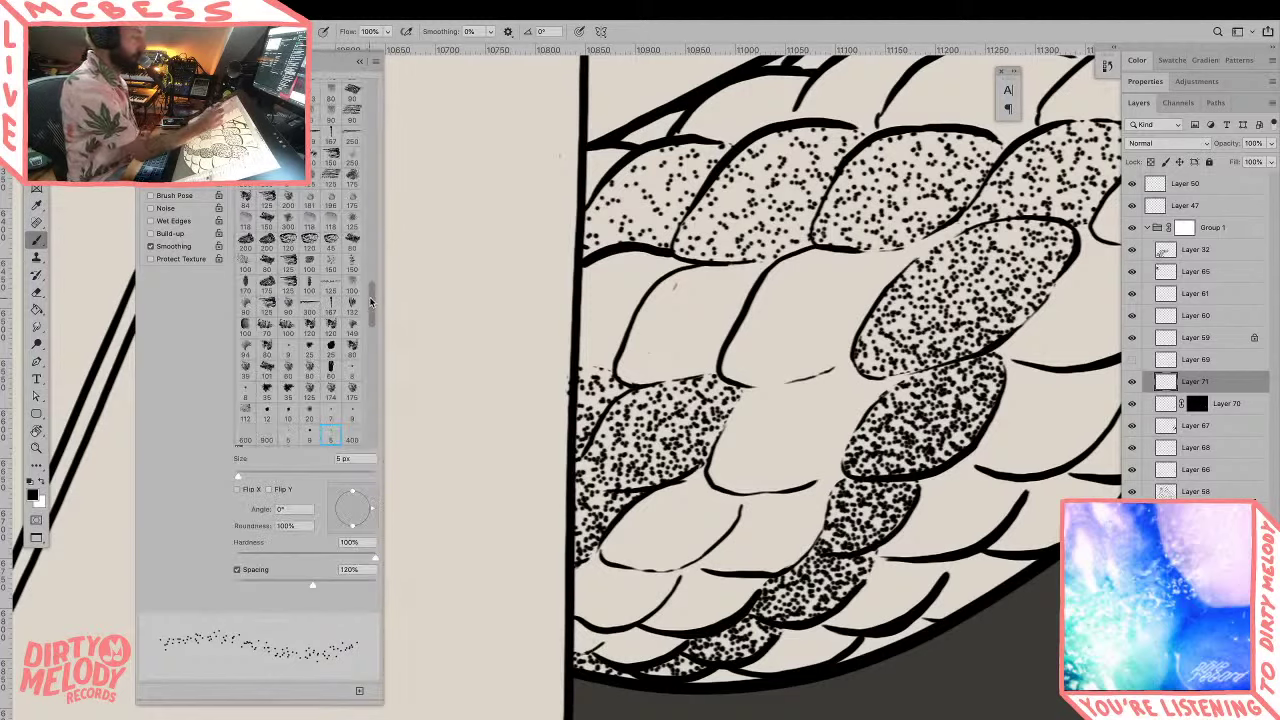
drag(370, 302, 371, 308)
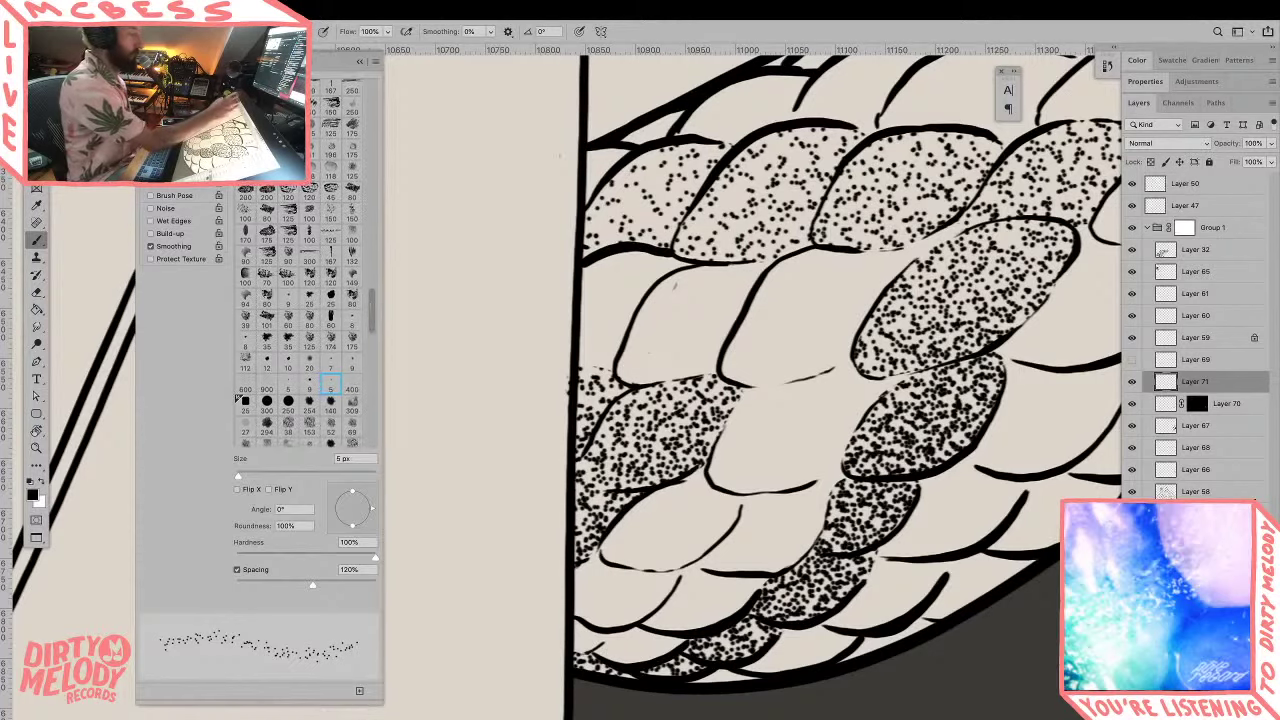
click(215, 62)
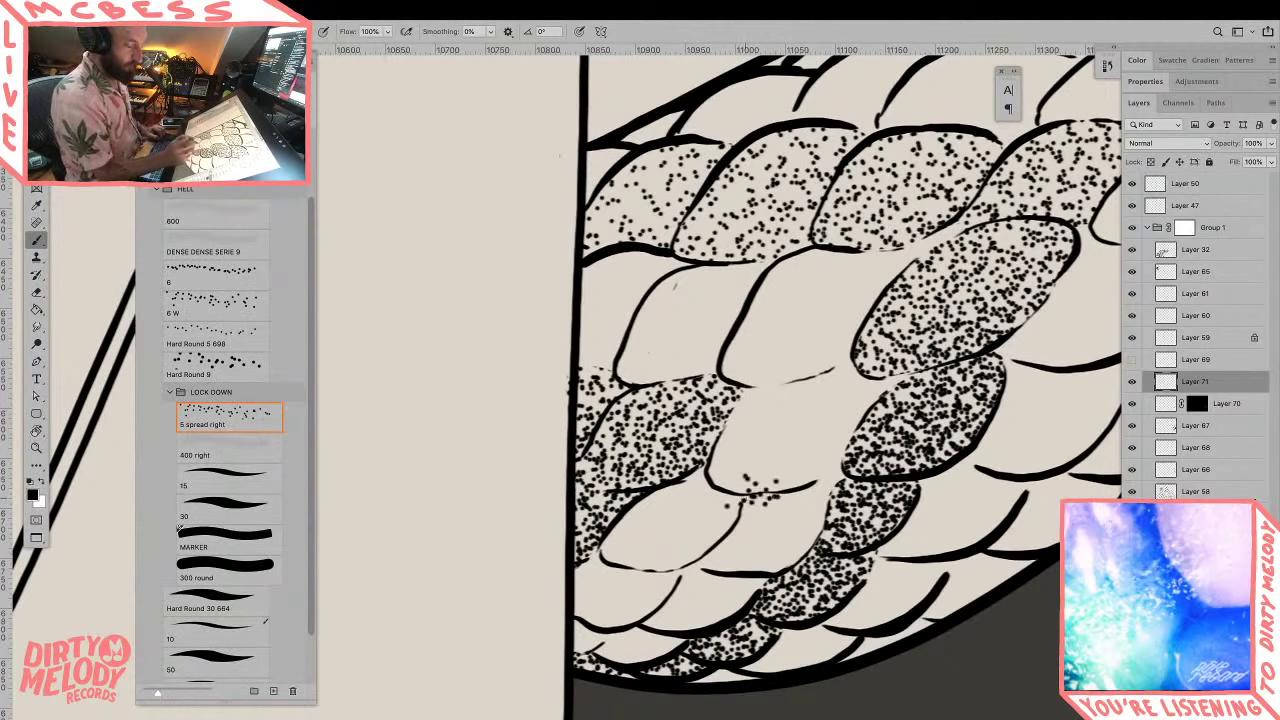
Step: Increase the spacing of the 5 spread right brush and reduce its scatter to about 395%
key(F5)
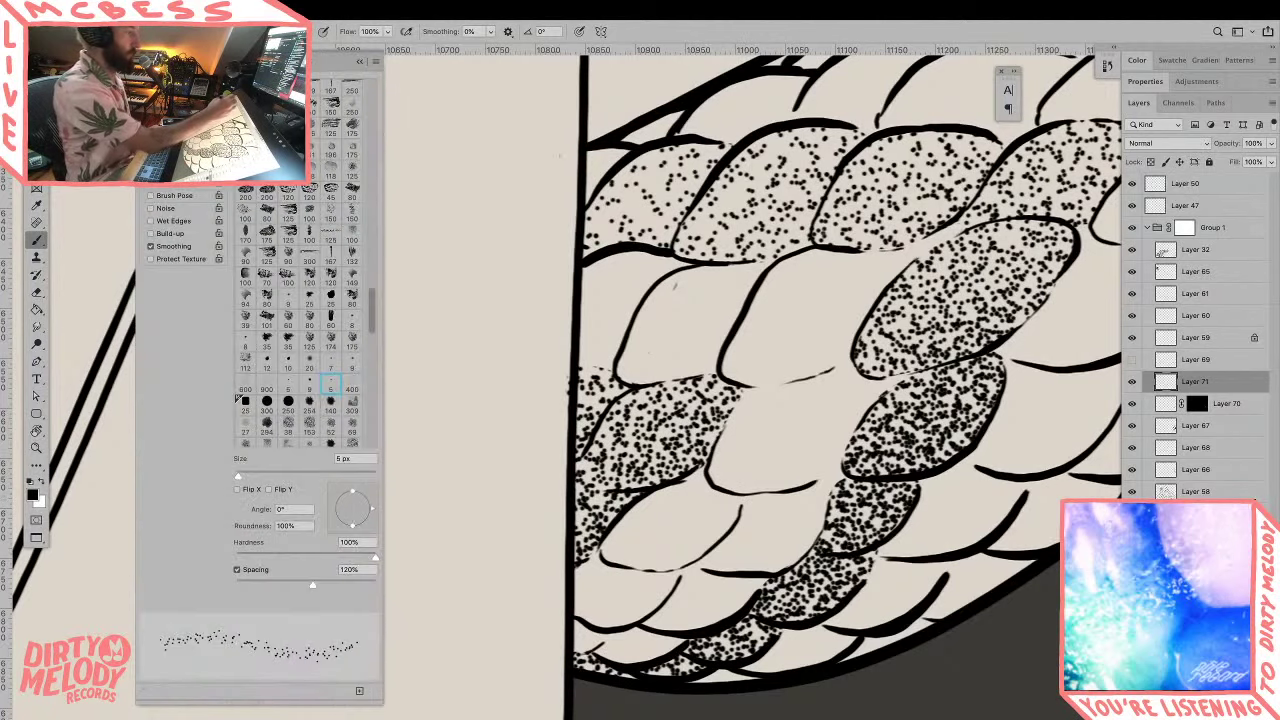
drag(313, 588, 340, 585)
click(175, 133)
drag(313, 102, 293, 102)
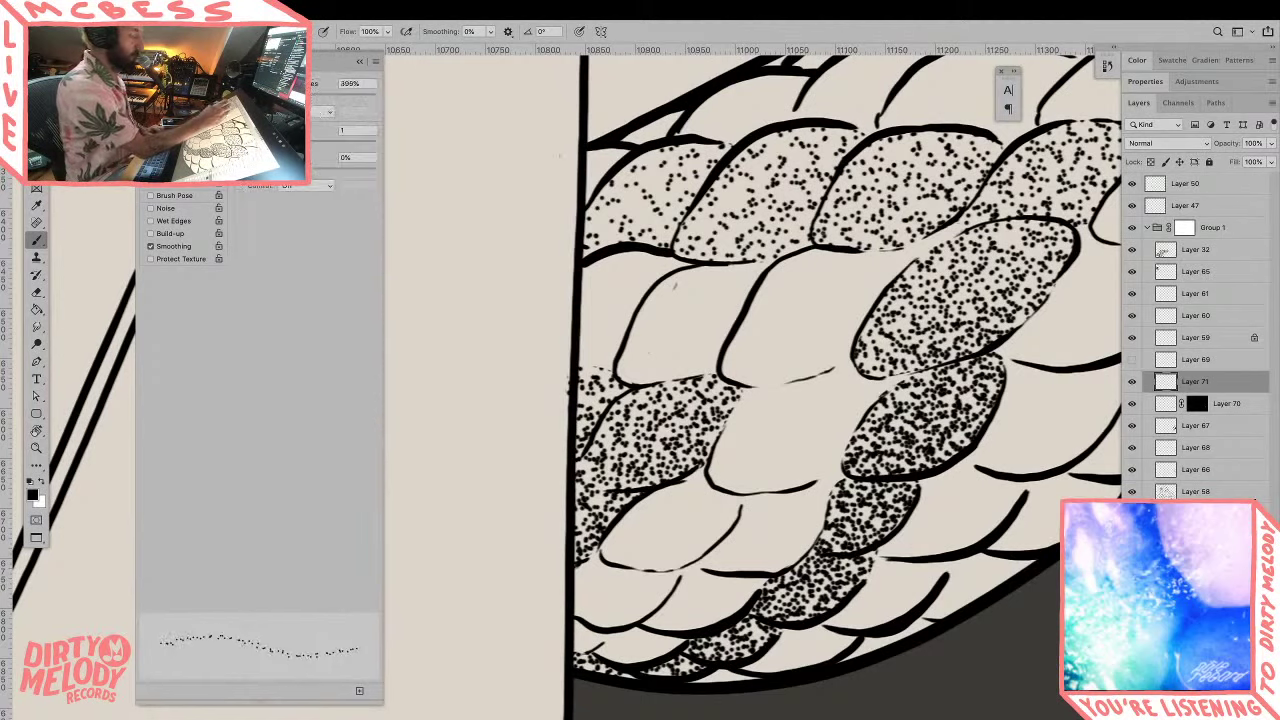
Step: Stipple a small shadow beneath the unshaded scale's lower edge and undo the stray dots placed inside that scale
mouse_move(738, 518)
mouse_down()
mouse_move(752, 502)
mouse_move(795, 498)
mouse_move(744, 536)
mouse_up()
drag(798, 428, 786, 446)
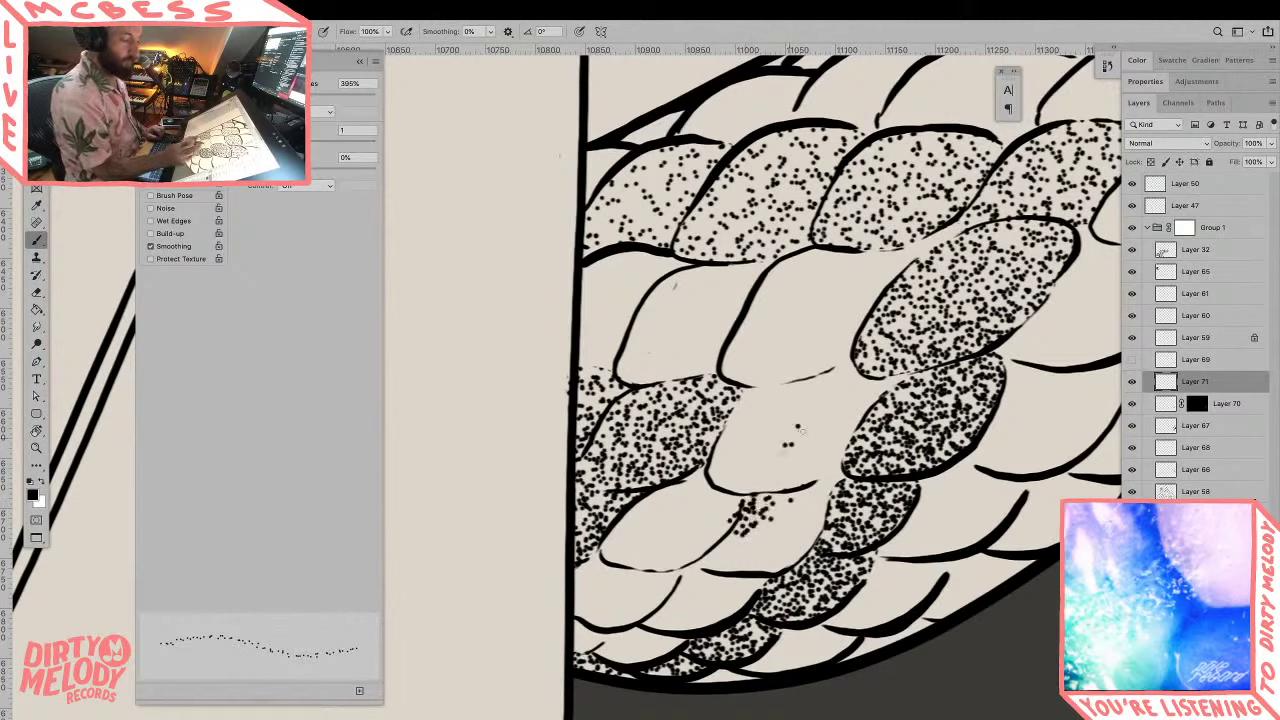
key(ctrl+z)
key(ctrl+z)
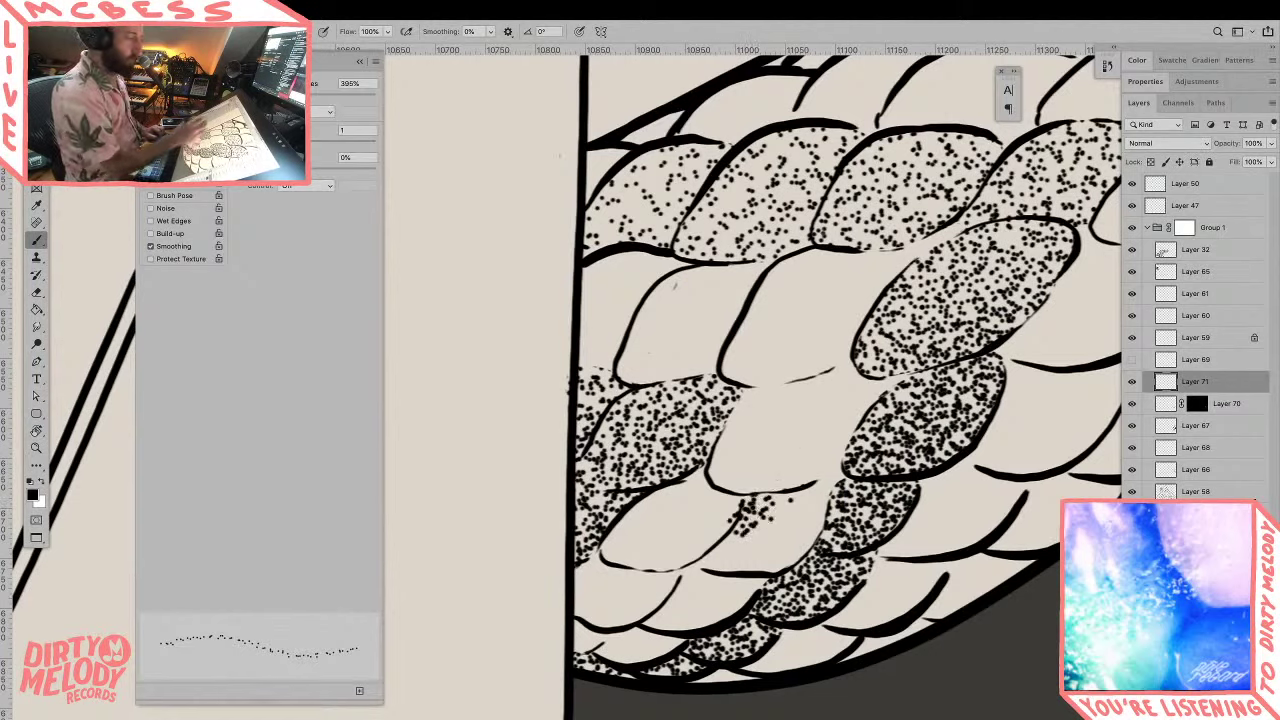
Step: Reduce the brush scatter further and extend the stippled shadow along the unshaded scale's lower edge
drag(298, 97, 271, 97)
mouse_move(737, 526)
mouse_down()
mouse_move(721, 542)
mouse_move(818, 489)
mouse_move(838, 463)
mouse_move(755, 463)
mouse_up()
key(z)
alt+click(857, 467)
drag(844, 483, 848, 547)
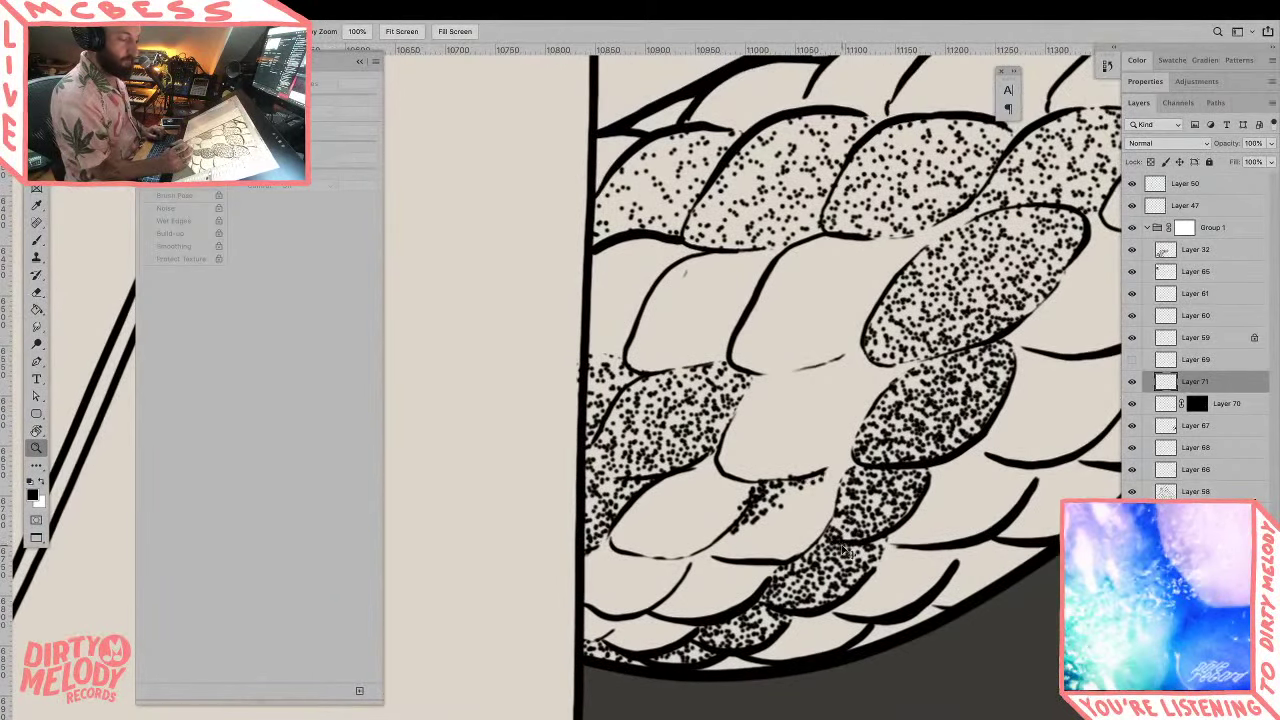
Step: Undo the stippled shadow beneath the unshaded scale's lower edge
key(super+z)
key(super+z)
key(super+z)
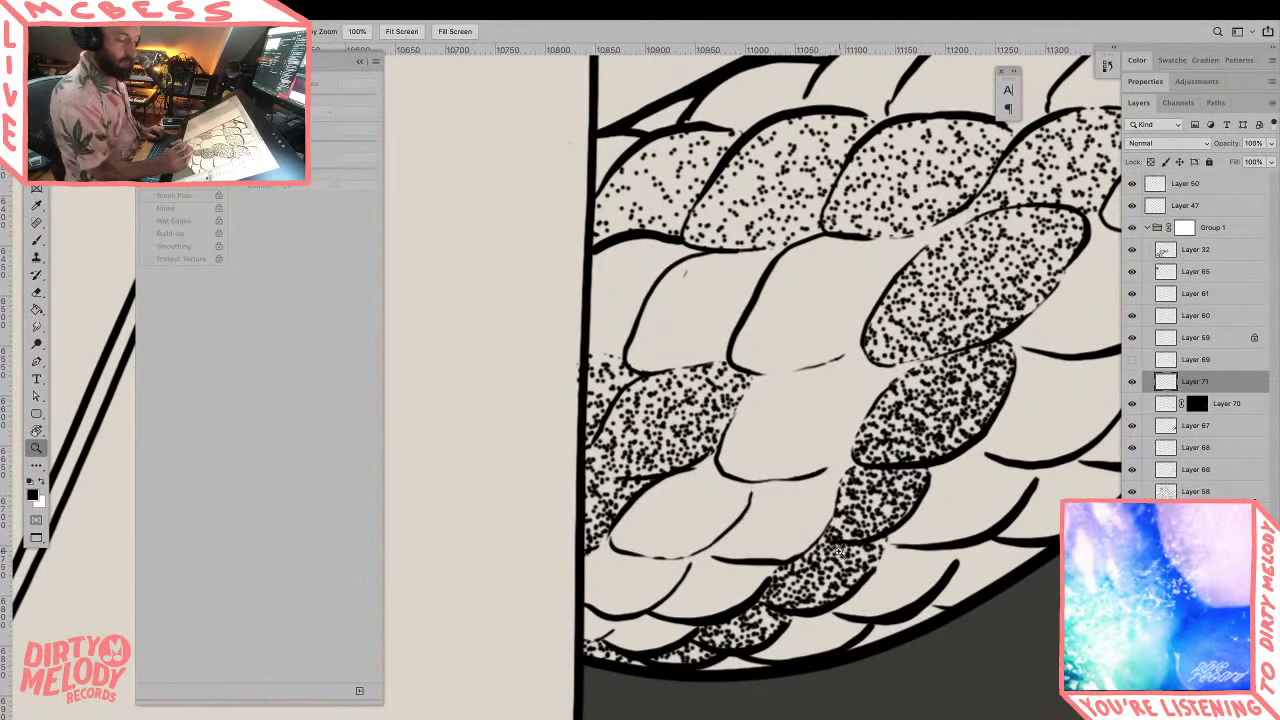
Step: Raise the stipple brush's scatter to about 486% and set its spacing to 424%
key(b)
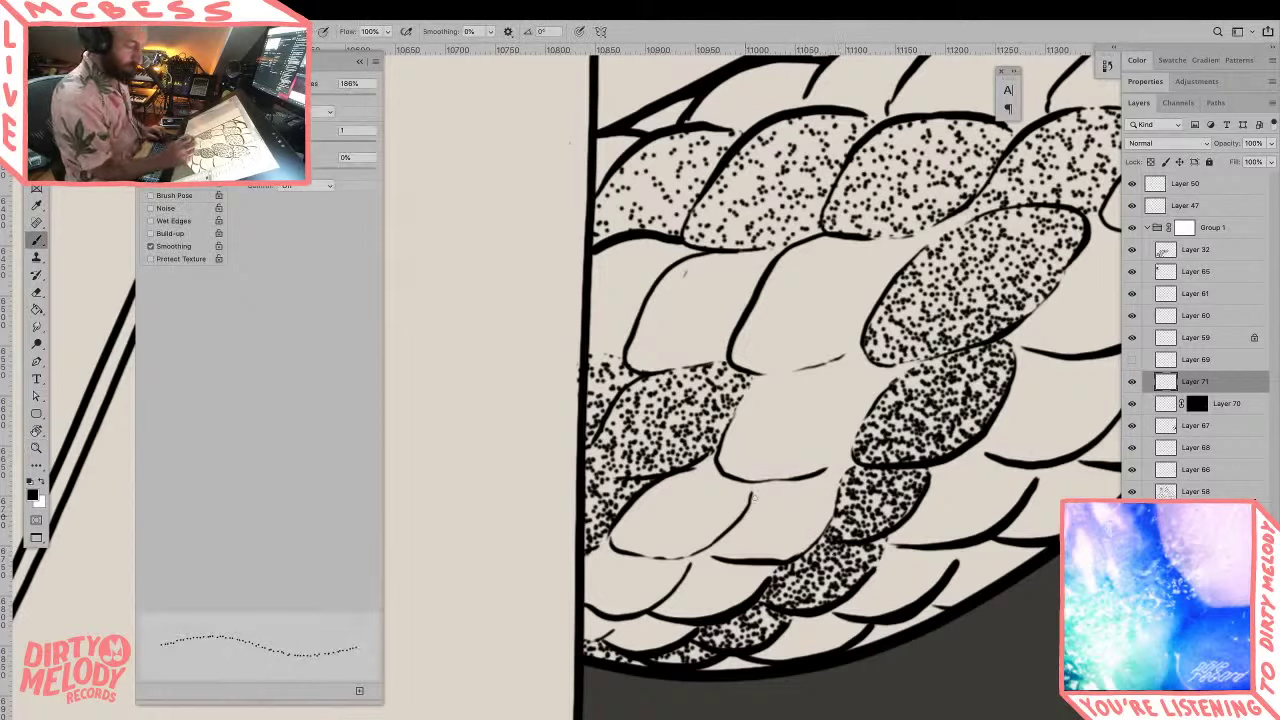
drag(272, 95, 310, 95)
click(182, 120)
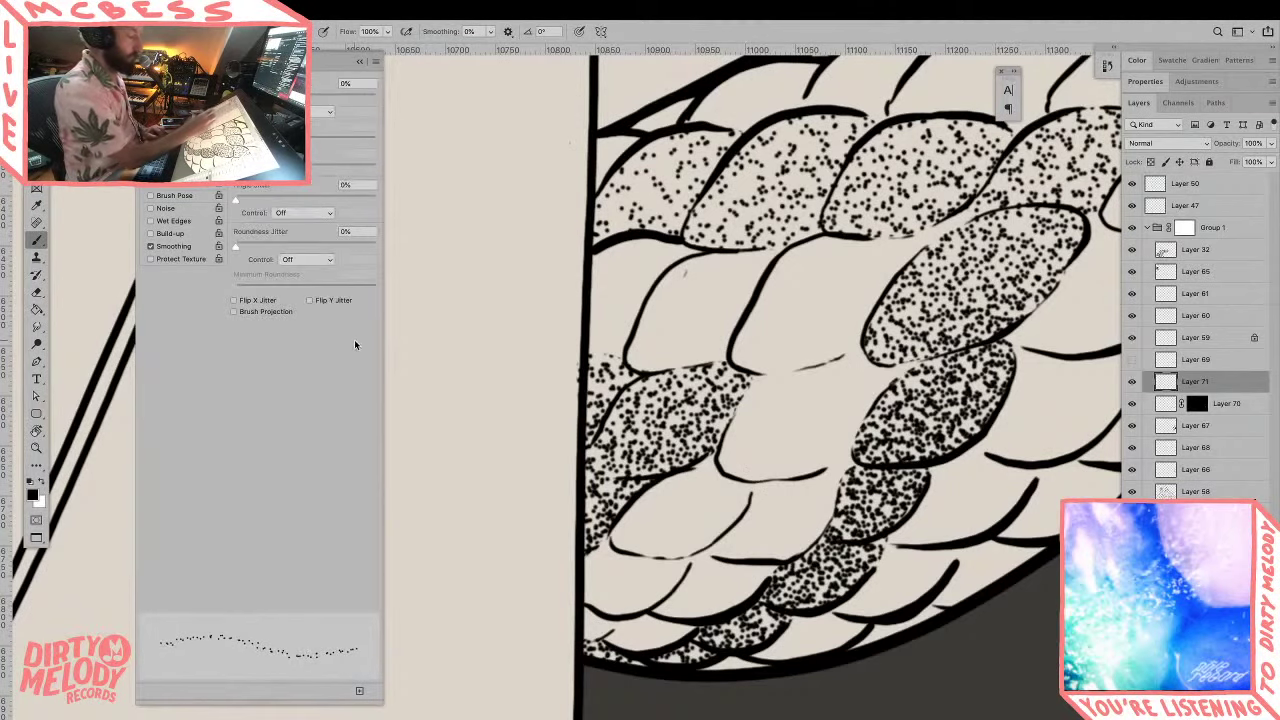
click(178, 106)
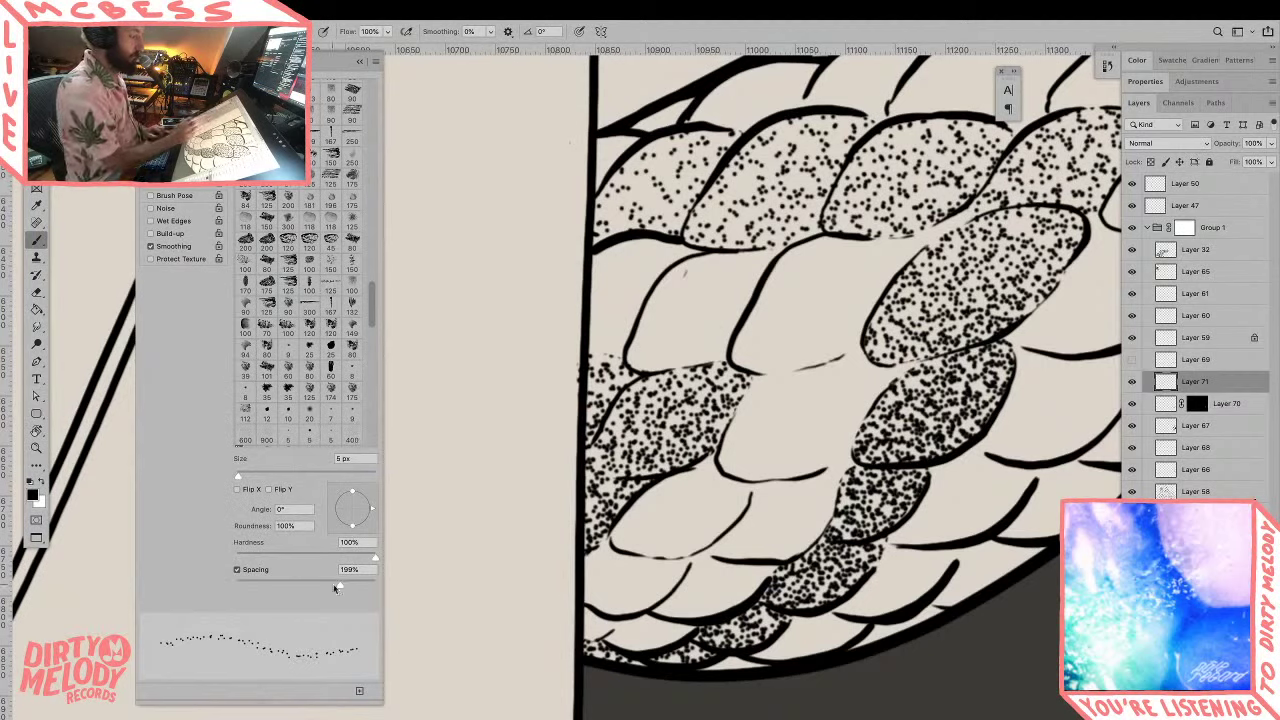
drag(339, 585, 355, 585)
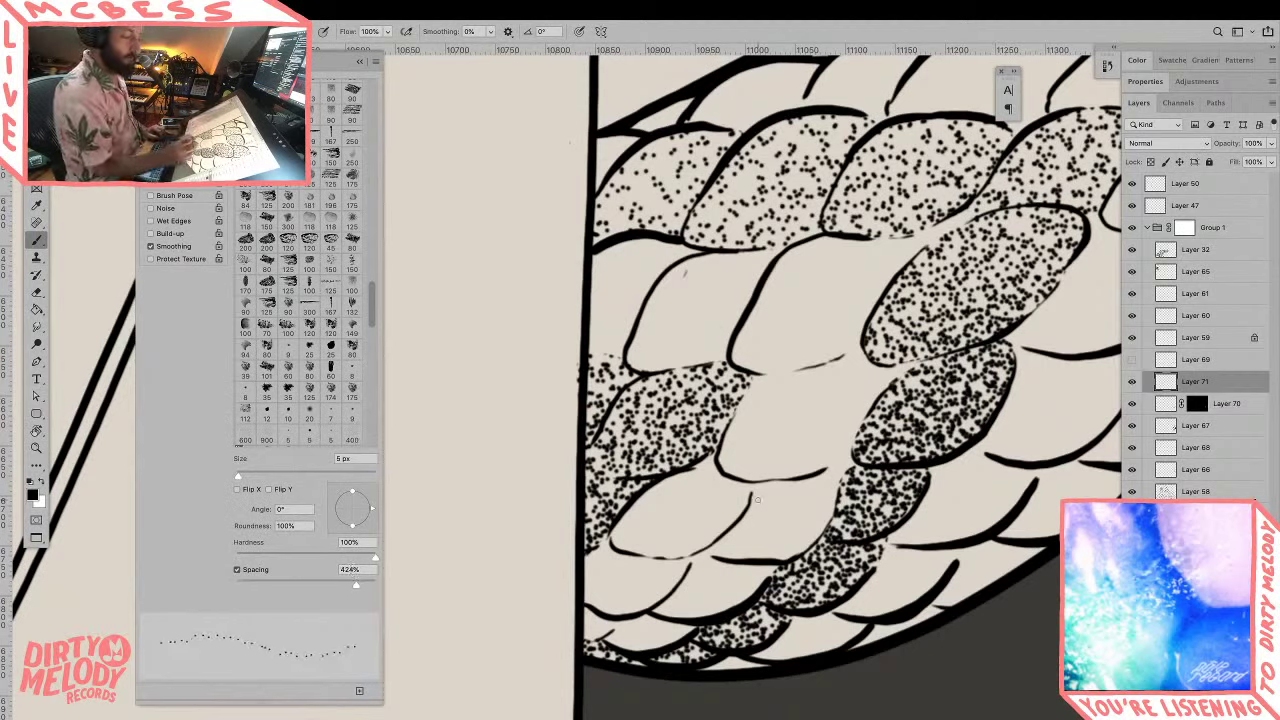
Step: Dot a sparse shadow beneath the large unshaded scale, following its lower edge and the corner of the neighbouring scale
mouse_move(760, 490)
mouse_down()
mouse_move(738, 527)
mouse_move(756, 485)
mouse_move(798, 482)
mouse_up()
click(810, 480)
click(777, 490)
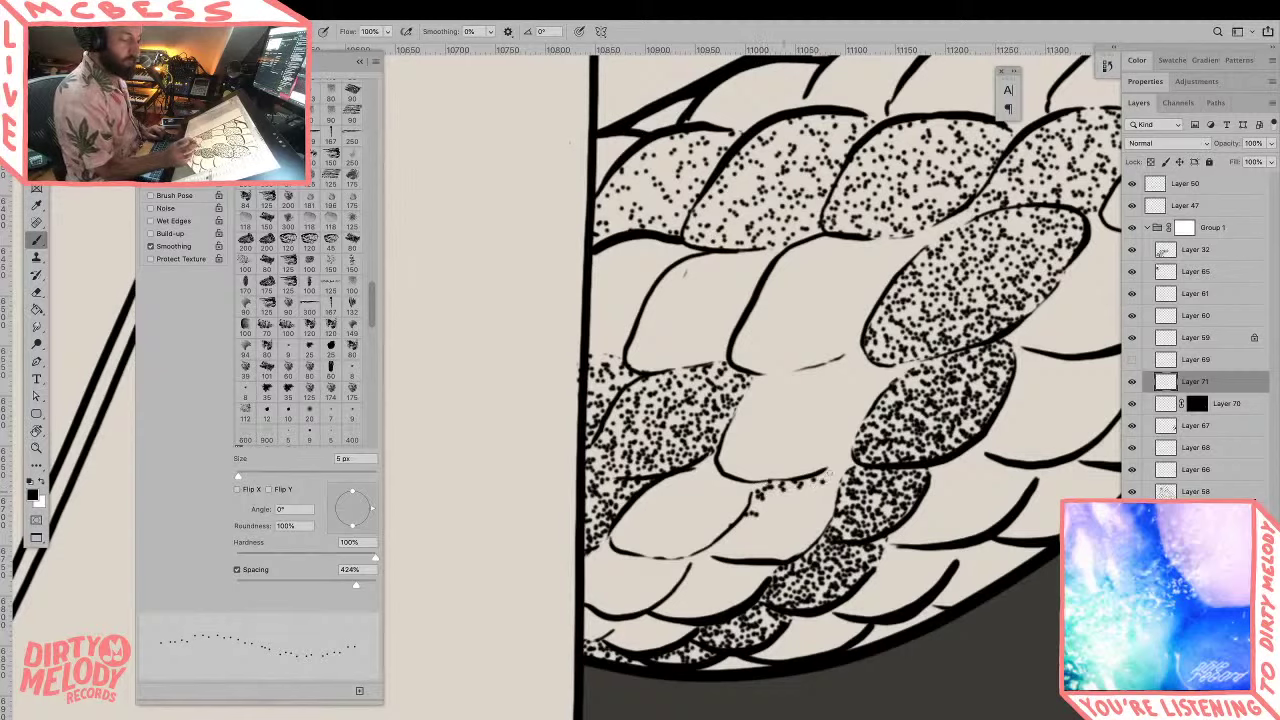
click(843, 474)
click(814, 484)
click(788, 486)
click(768, 524)
Step: Dot sparse shadows on the row of scales below, along the lower edges of the two overlapping unshaded scales
click(681, 574)
click(683, 592)
click(690, 586)
click(697, 573)
click(704, 562)
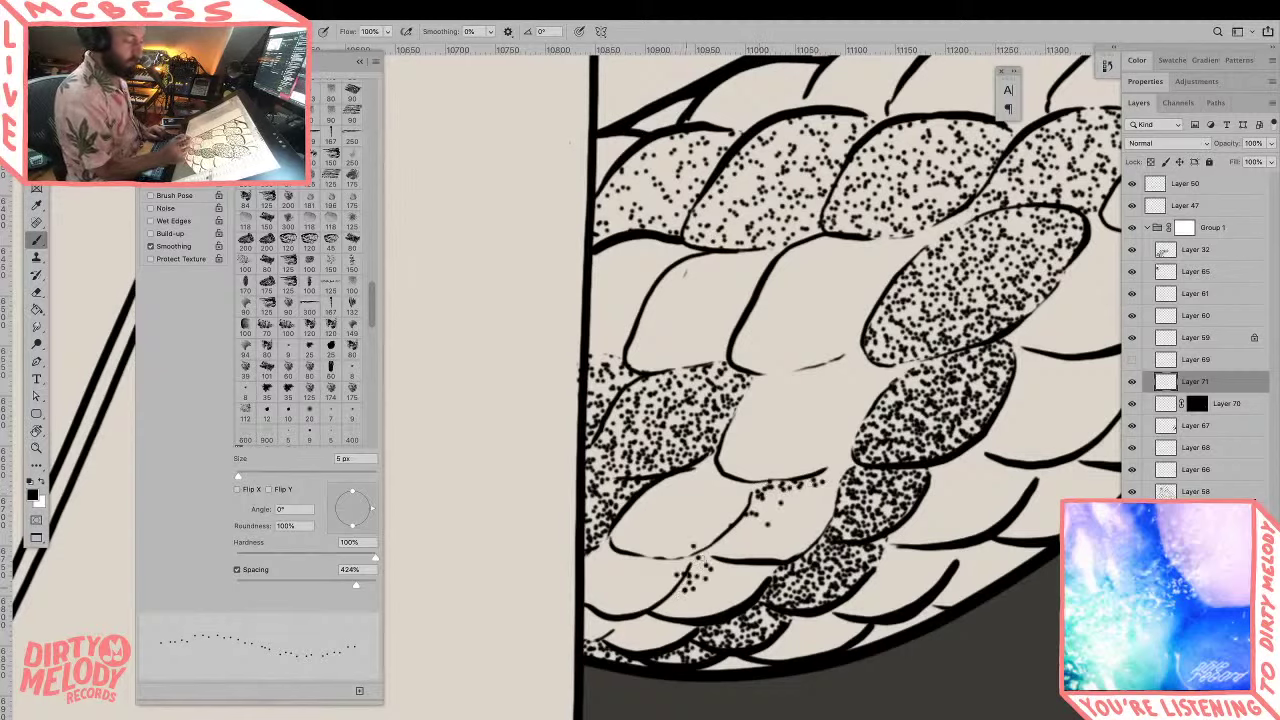
click(709, 563)
click(718, 560)
click(730, 562)
click(757, 568)
click(705, 561)
click(693, 582)
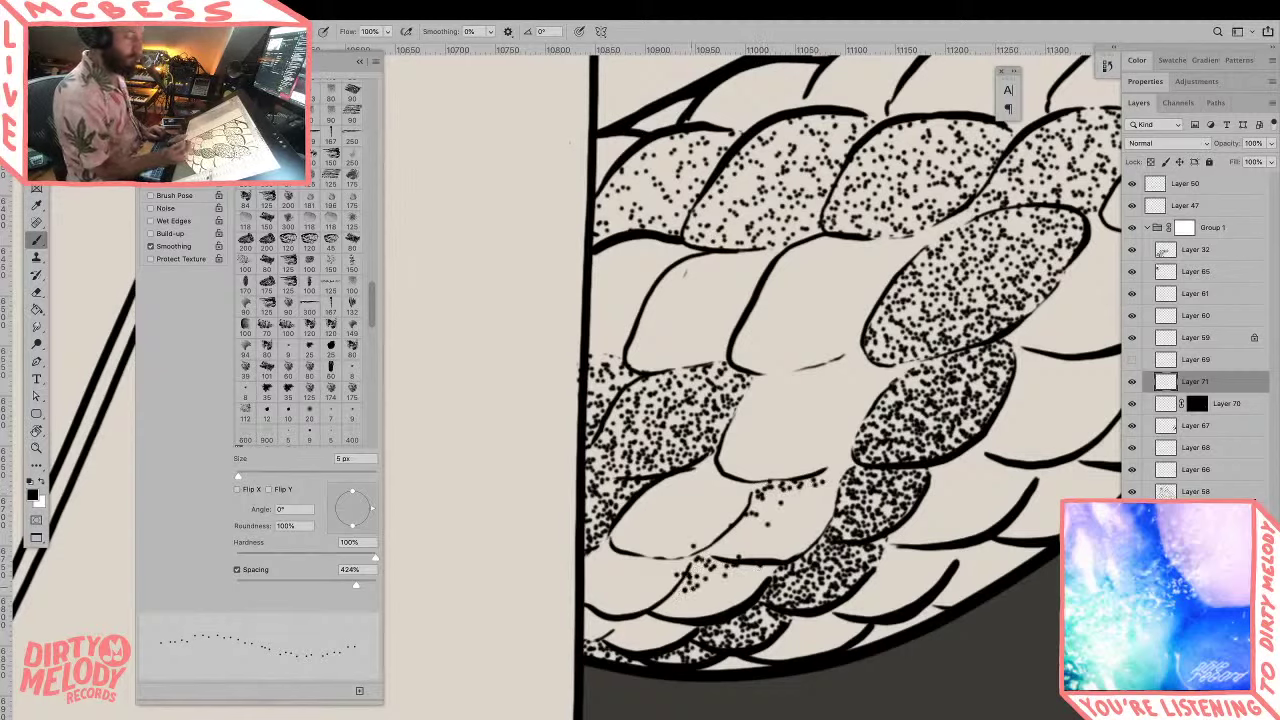
Step: Place a few shadow dots beneath the dark stippled scale near the coil's lower edge
click(806, 620)
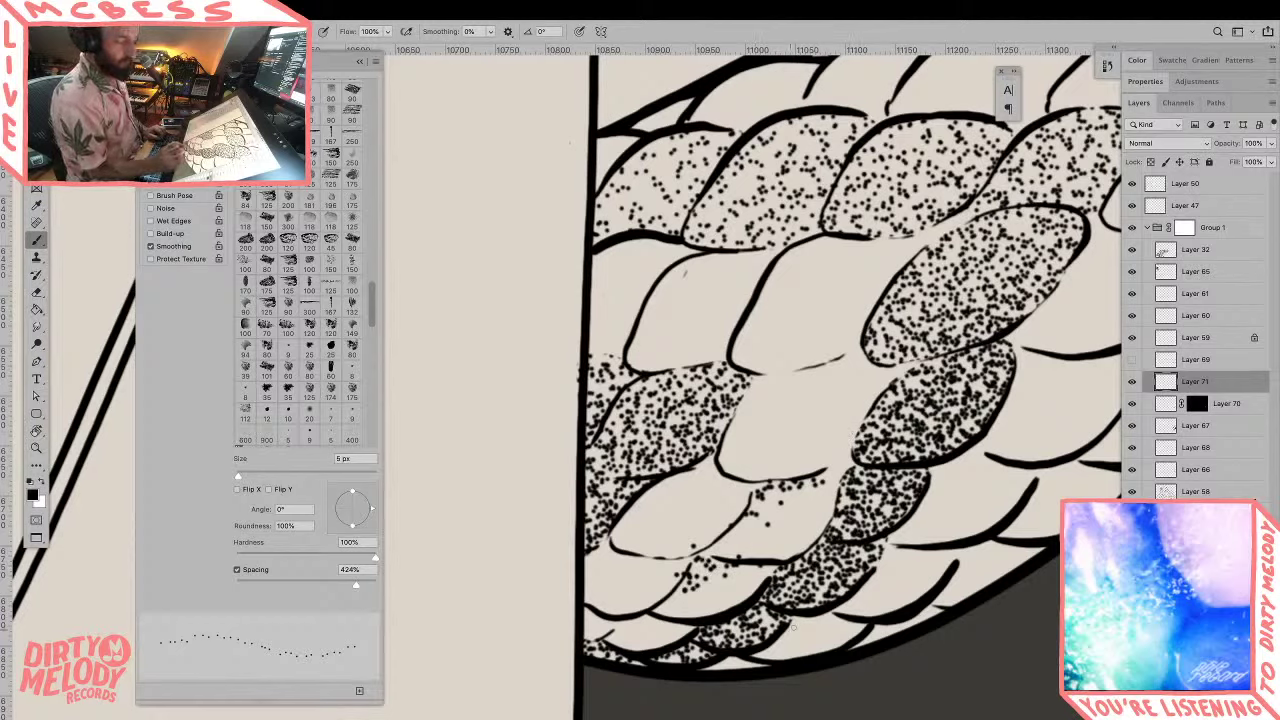
click(795, 630)
click(790, 628)
click(835, 615)
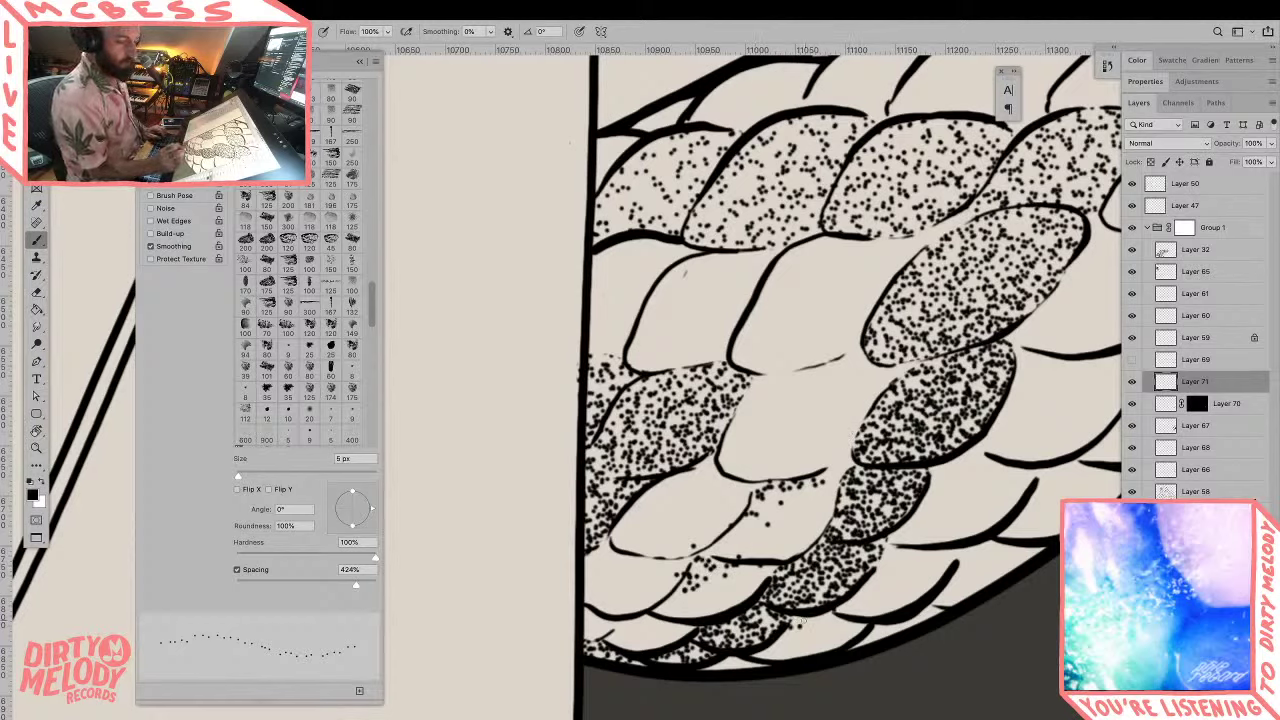
click(805, 619)
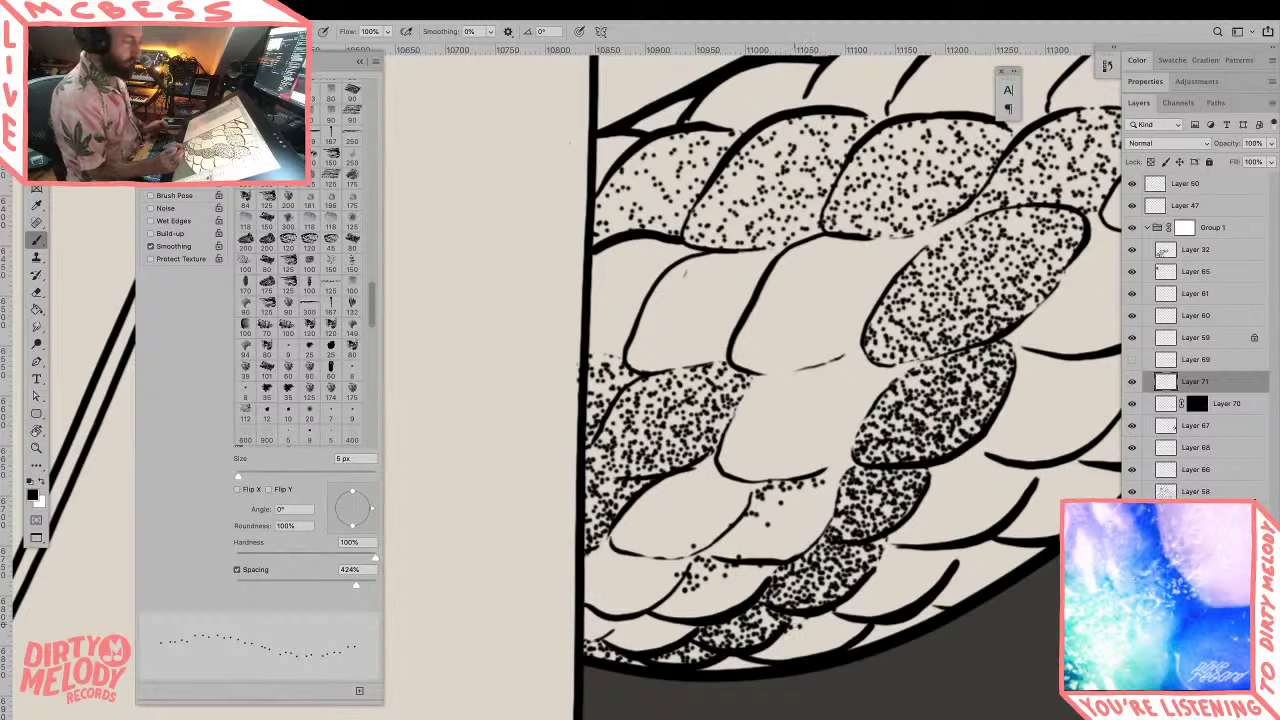
drag(481, 460, 506, 366)
drag(492, 448, 535, 350)
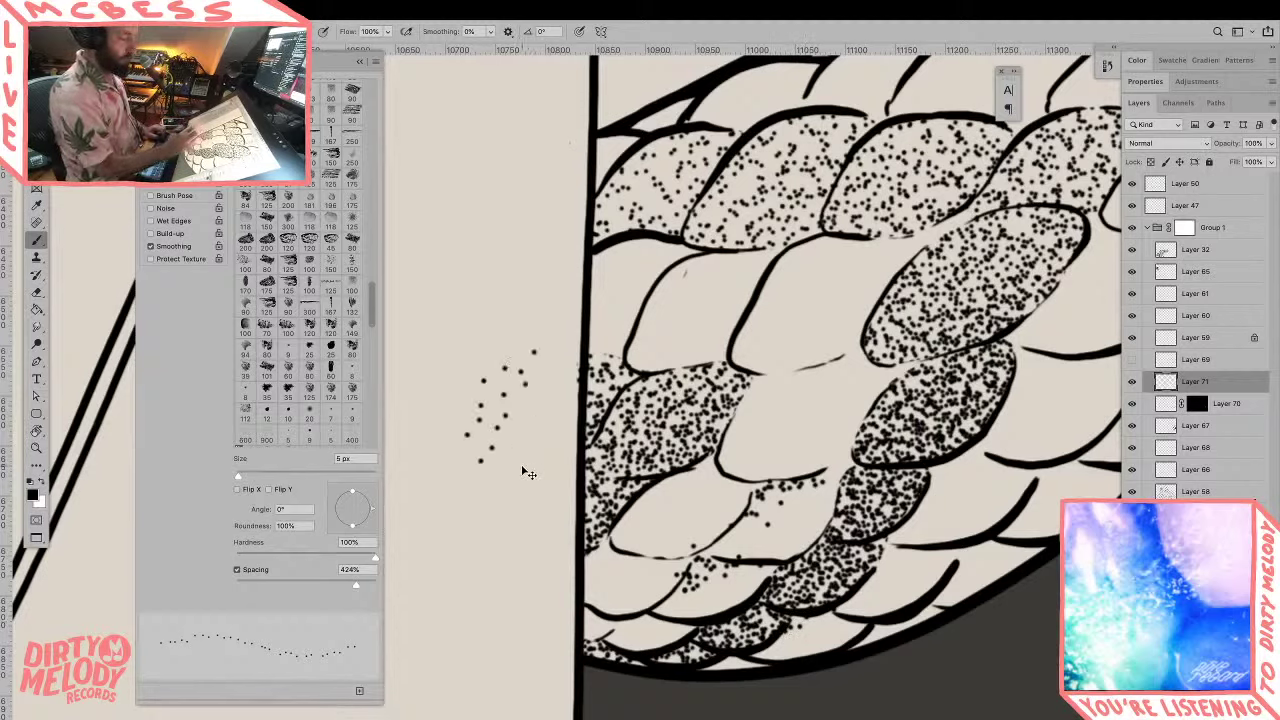
key(ctrl+z)
key(ctrl+z)
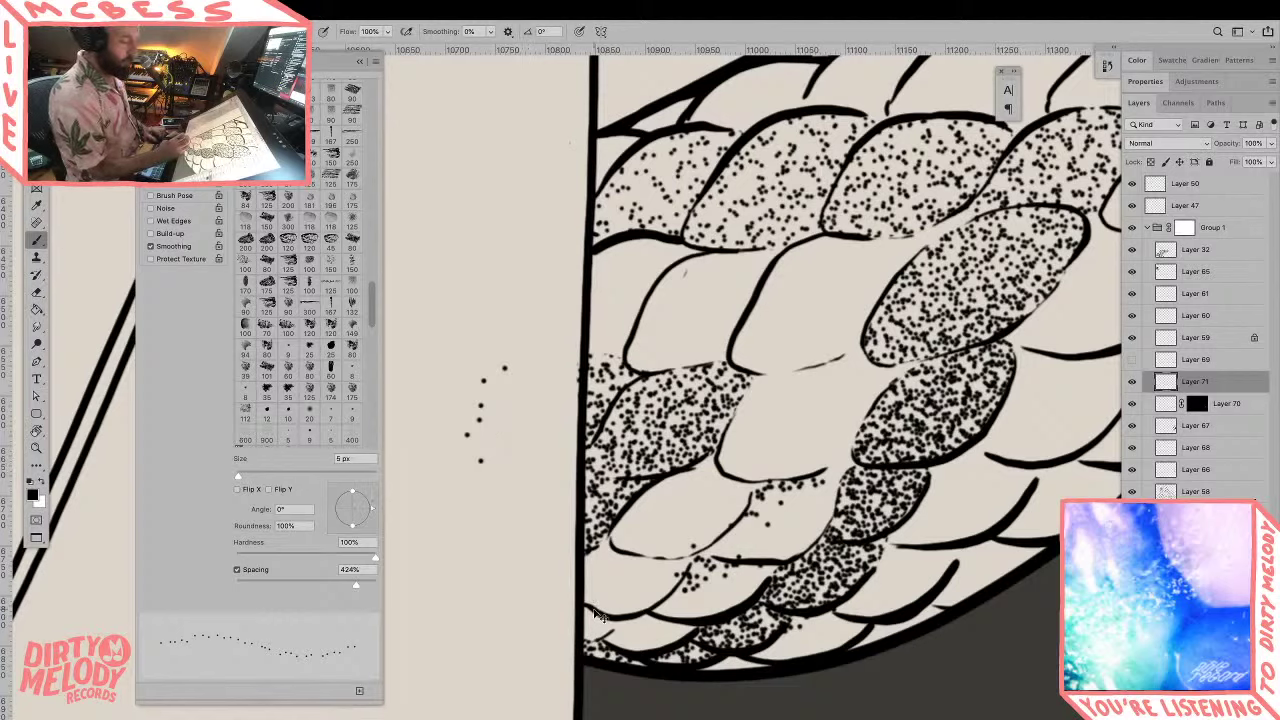
key(ctrl+z)
Step: Set the brush spacing to 136% and dot a shadow on the small scale at the coil's lower edge near the wall
drag(343, 586, 319, 586)
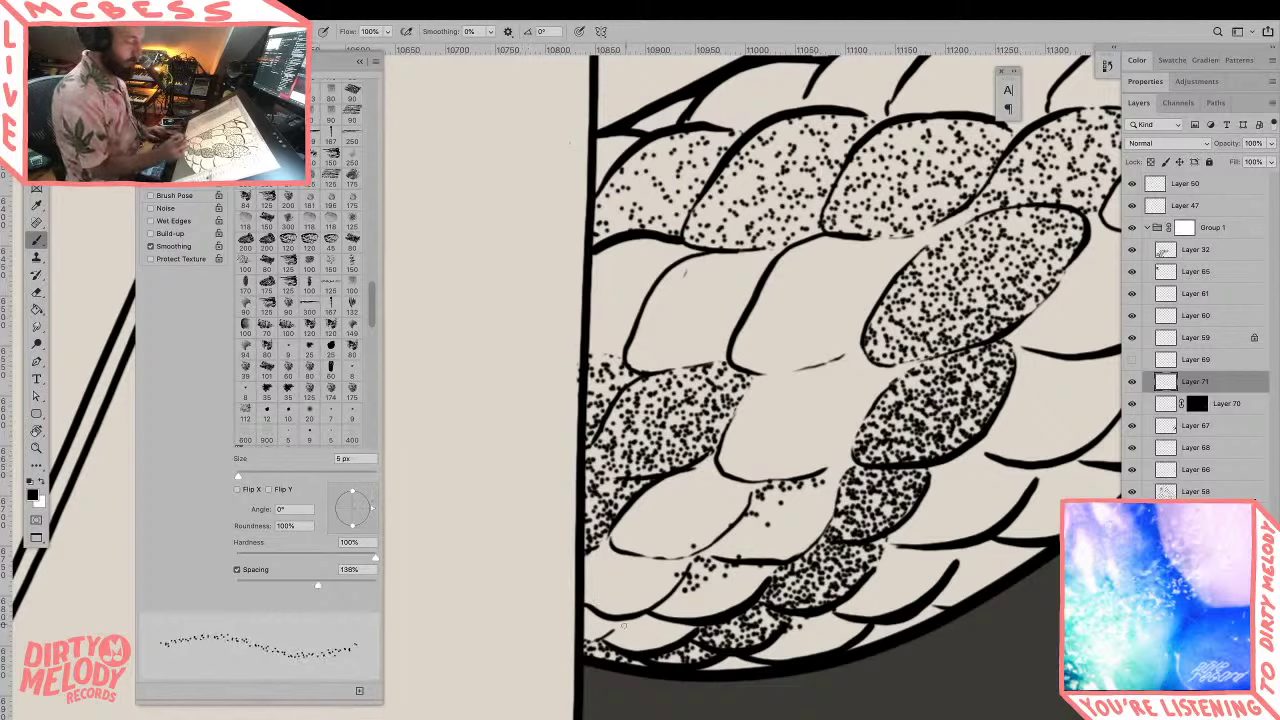
drag(624, 628, 650, 626)
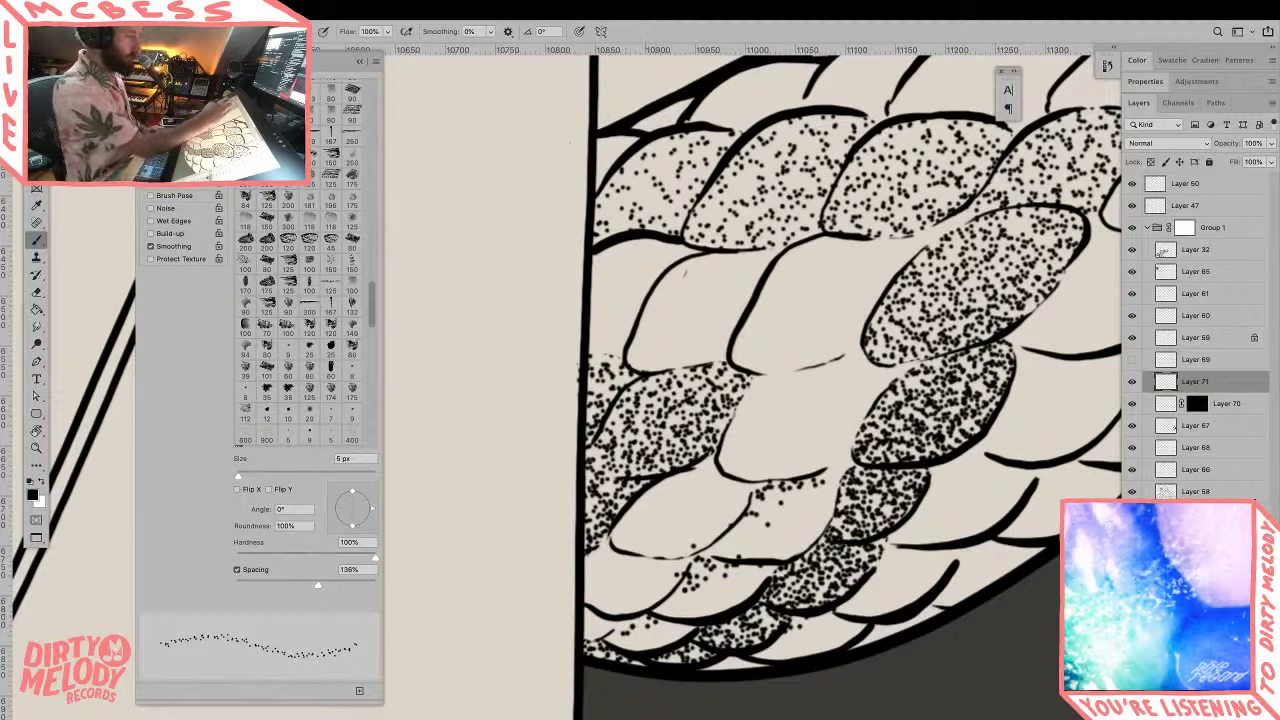
Step: Reduce the brush scatter to 167% and stipple tight shadows beneath the scale edges nearest the wall
click(175, 132)
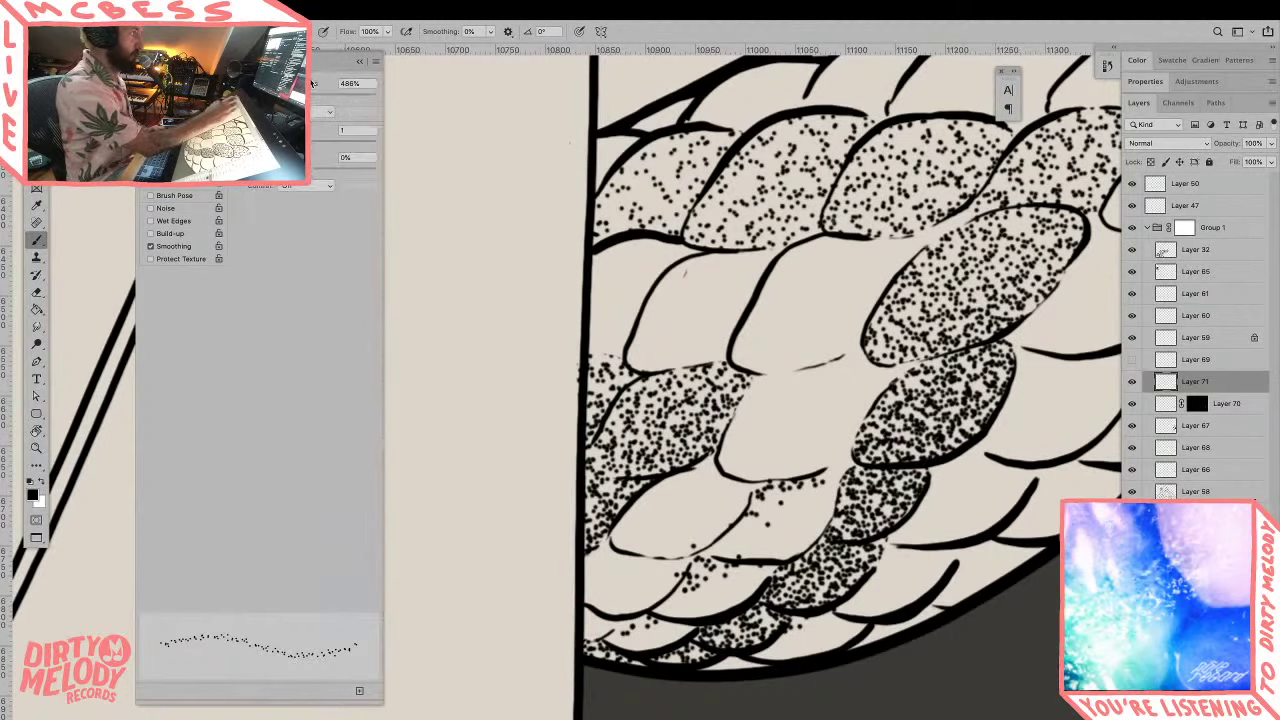
drag(304, 94, 260, 94)
drag(590, 556, 656, 560)
mouse_move(678, 482)
mouse_down()
mouse_move(712, 462)
mouse_move(734, 468)
mouse_up()
mouse_move(684, 584)
mouse_down()
mouse_move(700, 558)
mouse_move(722, 562)
mouse_up()
mouse_move(616, 636)
mouse_down()
mouse_move(646, 618)
mouse_move(655, 628)
mouse_move(634, 630)
mouse_up()
Step: Darken the diagonal band of stippled scales and the lower scale edges with denser dots where the scales overlap
mouse_move(782, 637)
mouse_down()
mouse_move(830, 616)
mouse_move(784, 642)
mouse_move(860, 626)
mouse_move(900, 544)
mouse_move(800, 562)
mouse_move(790, 572)
mouse_move(838, 548)
mouse_move(885, 550)
mouse_up()
click(896, 568)
mouse_move(848, 500)
mouse_down()
mouse_move(858, 468)
mouse_move(862, 486)
mouse_move(920, 478)
mouse_up()
mouse_move(712, 632)
mouse_down()
mouse_move(752, 612)
mouse_move(790, 620)
mouse_up()
click(716, 666)
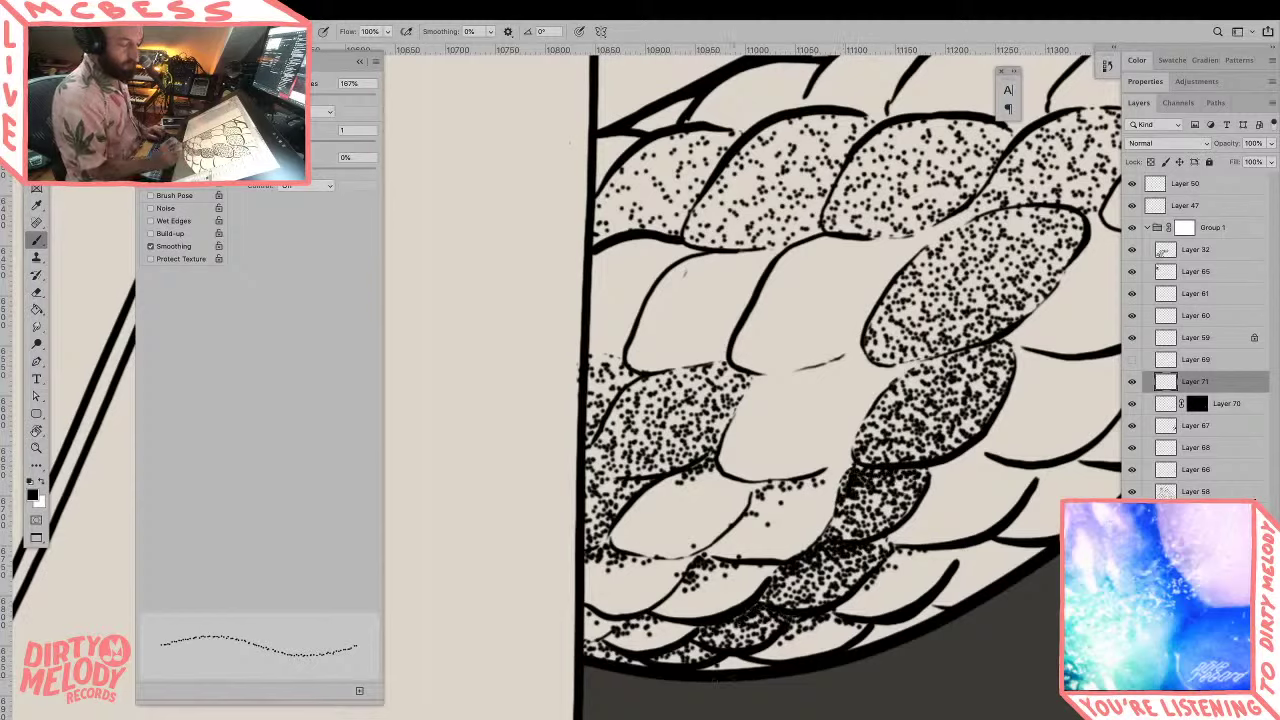
mouse_move(752, 660)
mouse_down()
mouse_move(699, 651)
mouse_move(708, 629)
mouse_up()
drag(742, 570, 776, 569)
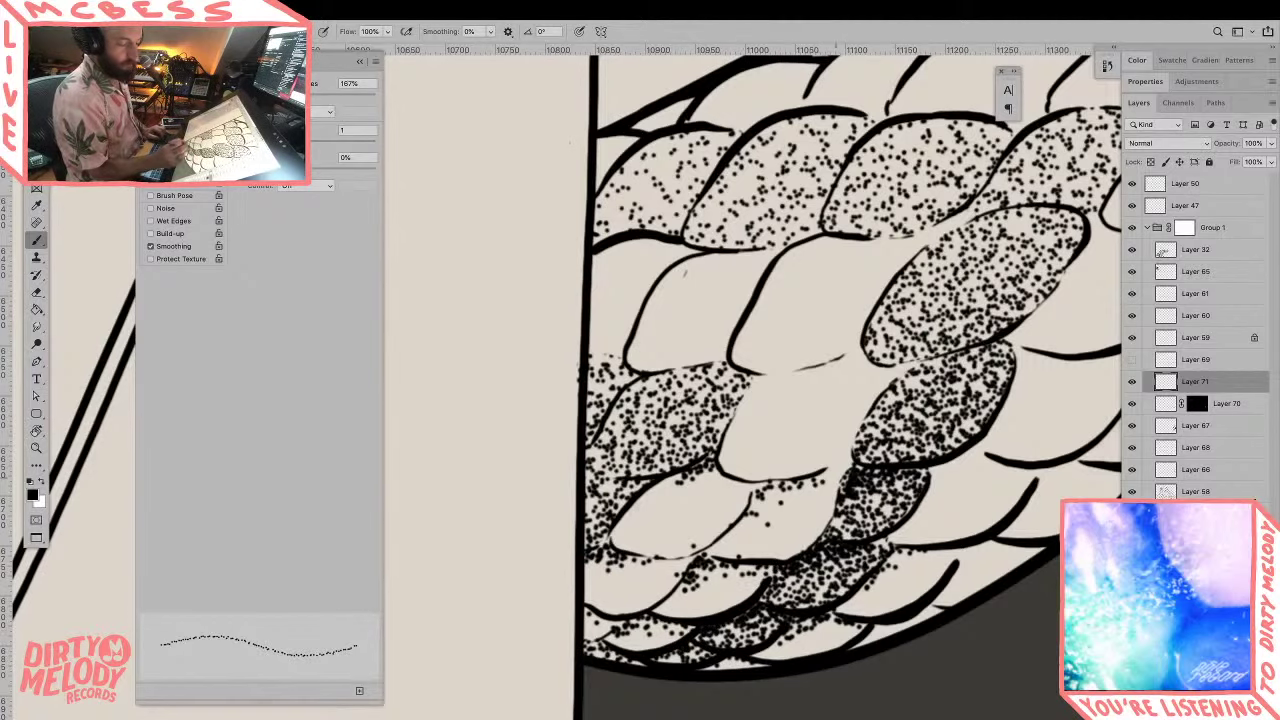
drag(819, 483, 842, 470)
Step: Stipple shadows on the pale scales beside the dark diagonal band, extending them along the coil's lower half
key(z)
drag(928, 490, 790, 492)
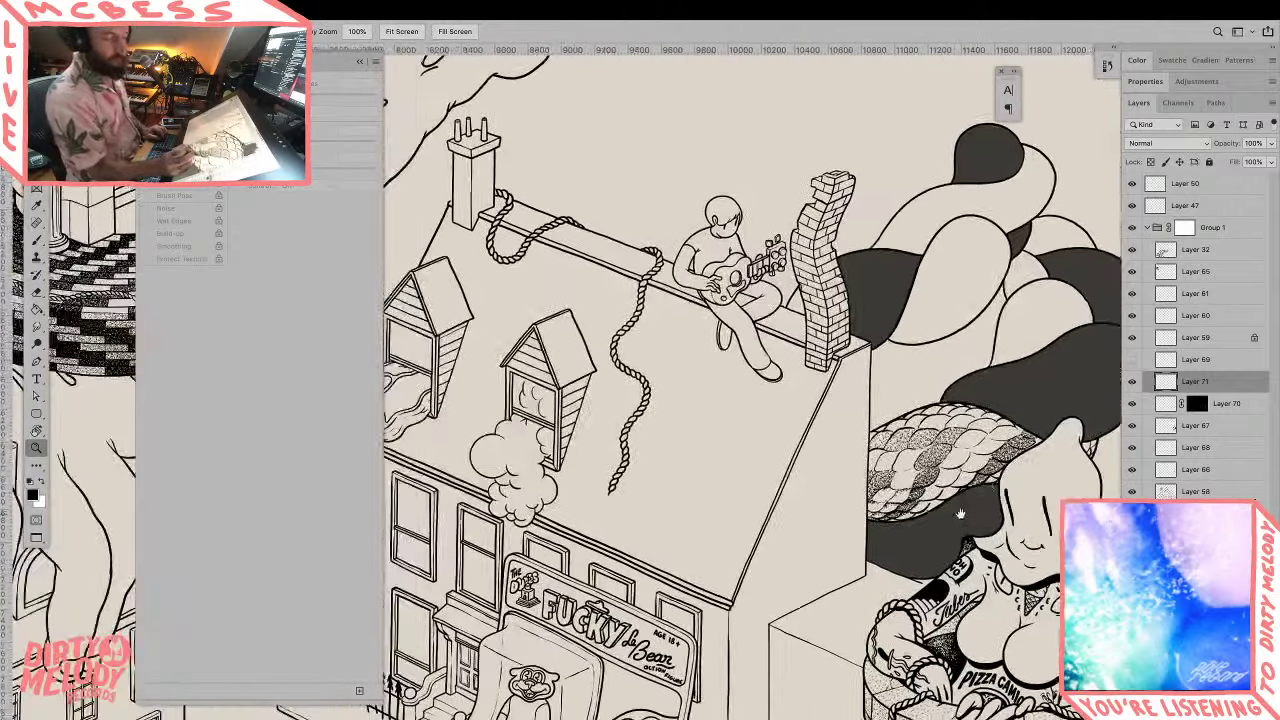
mouse_move(1004, 494)
mouse_down()
mouse_move(935, 510)
mouse_move(962, 508)
mouse_up()
key(b)
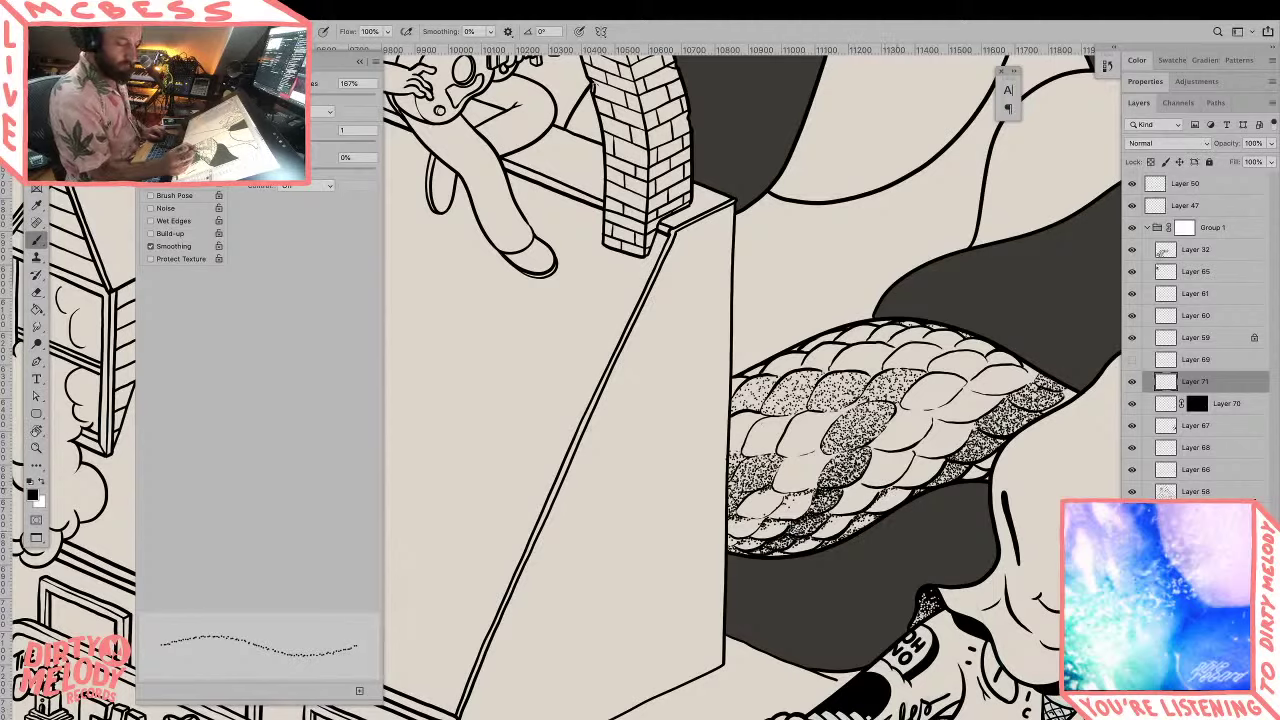
drag(890, 491, 888, 495)
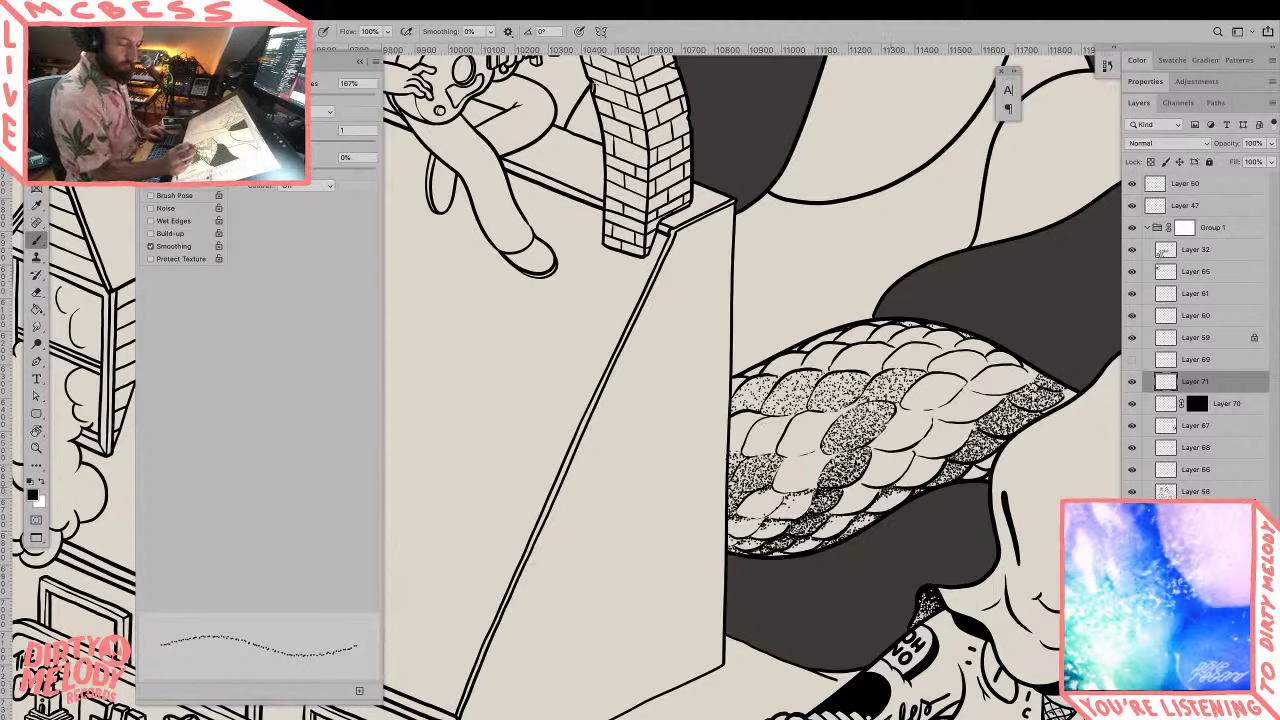
drag(846, 486, 856, 486)
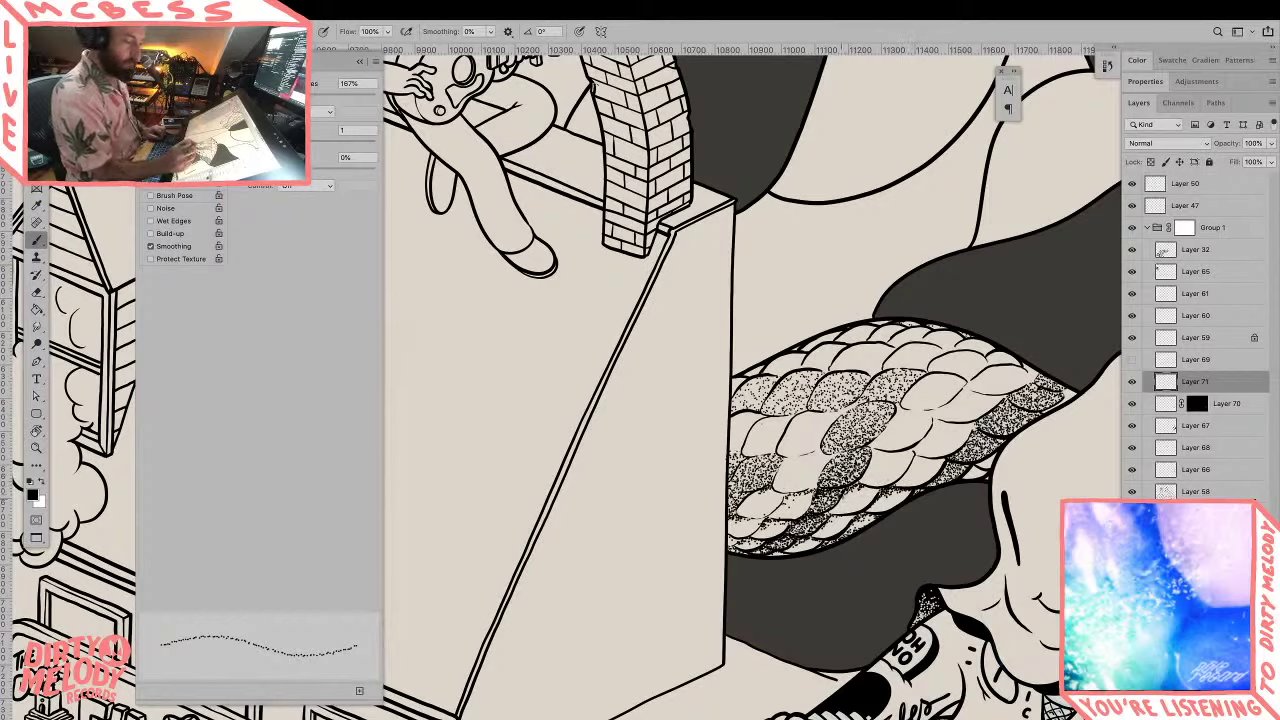
mouse_move(832, 460)
mouse_down()
mouse_move(848, 456)
mouse_move(827, 455)
mouse_up()
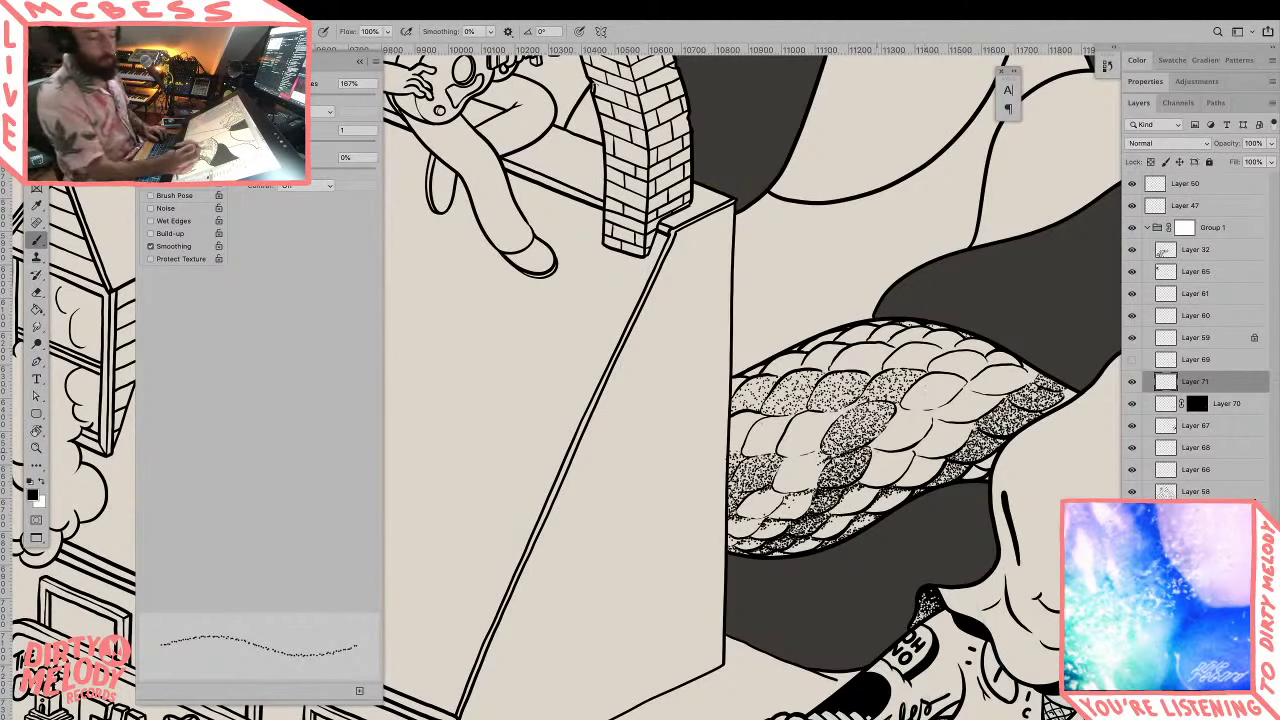
mouse_move(874, 461)
mouse_down()
mouse_move(911, 450)
mouse_move(940, 457)
mouse_move(910, 474)
mouse_move(972, 470)
mouse_up()
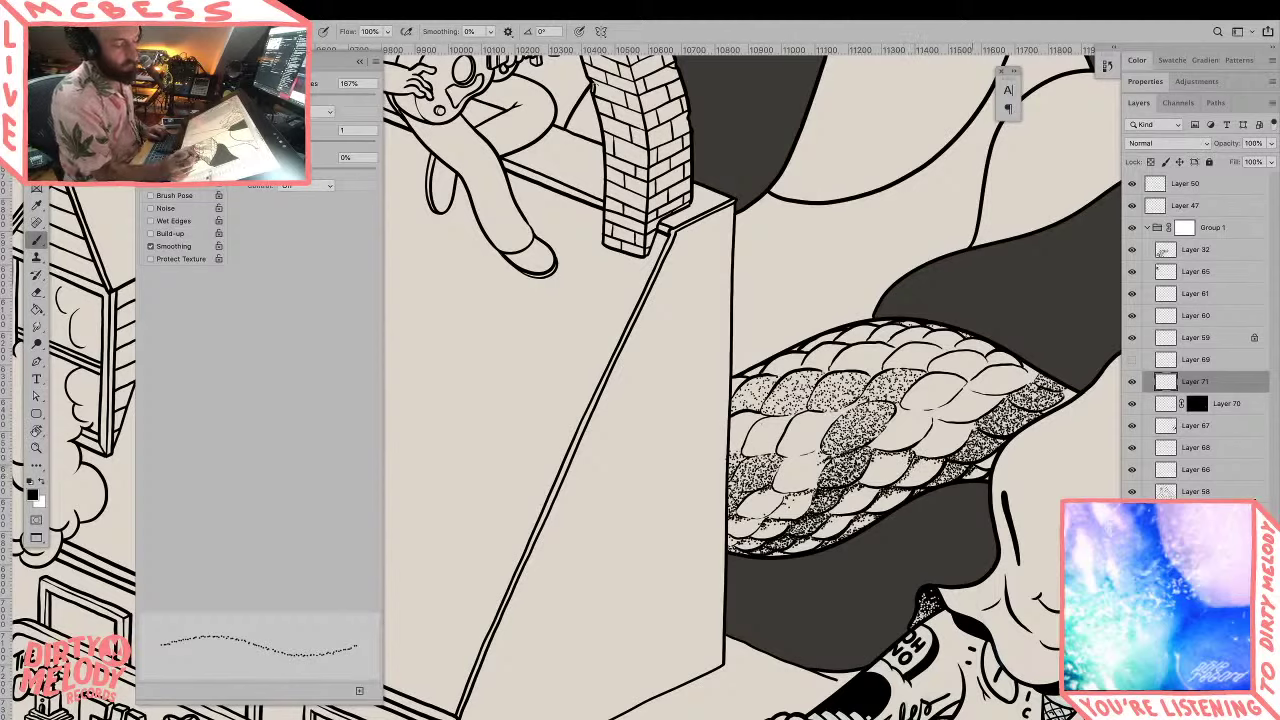
Step: Dot shadows beneath the overlapping scales along the coil's lower edge, close to the hooded figure
click(987, 460)
click(990, 456)
click(940, 472)
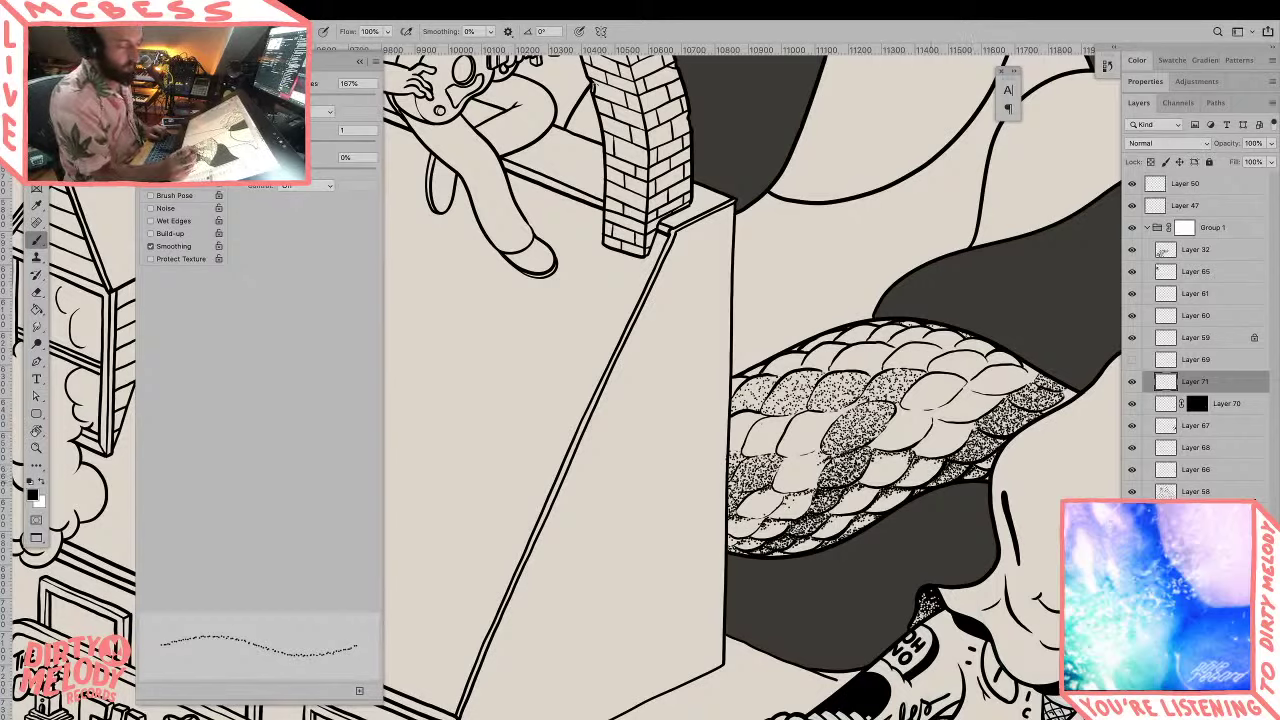
click(936, 478)
click(945, 473)
click(960, 467)
click(966, 445)
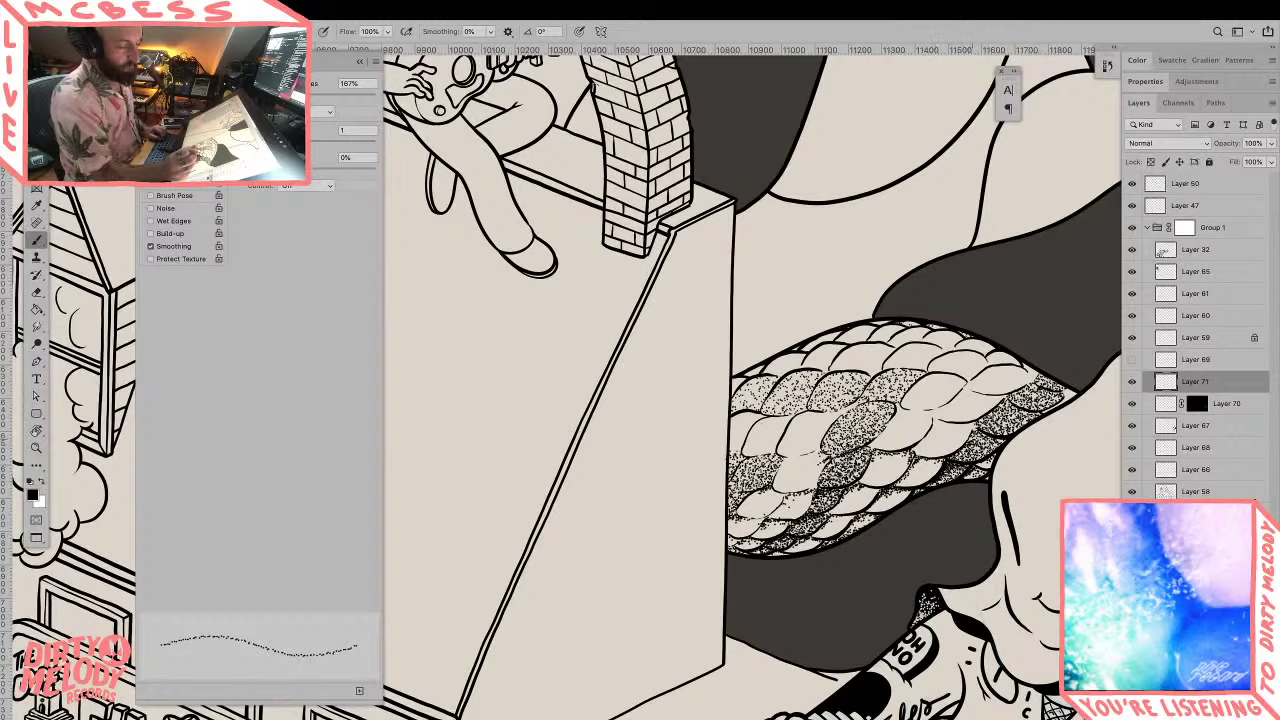
click(972, 439)
click(974, 436)
click(988, 439)
click(994, 442)
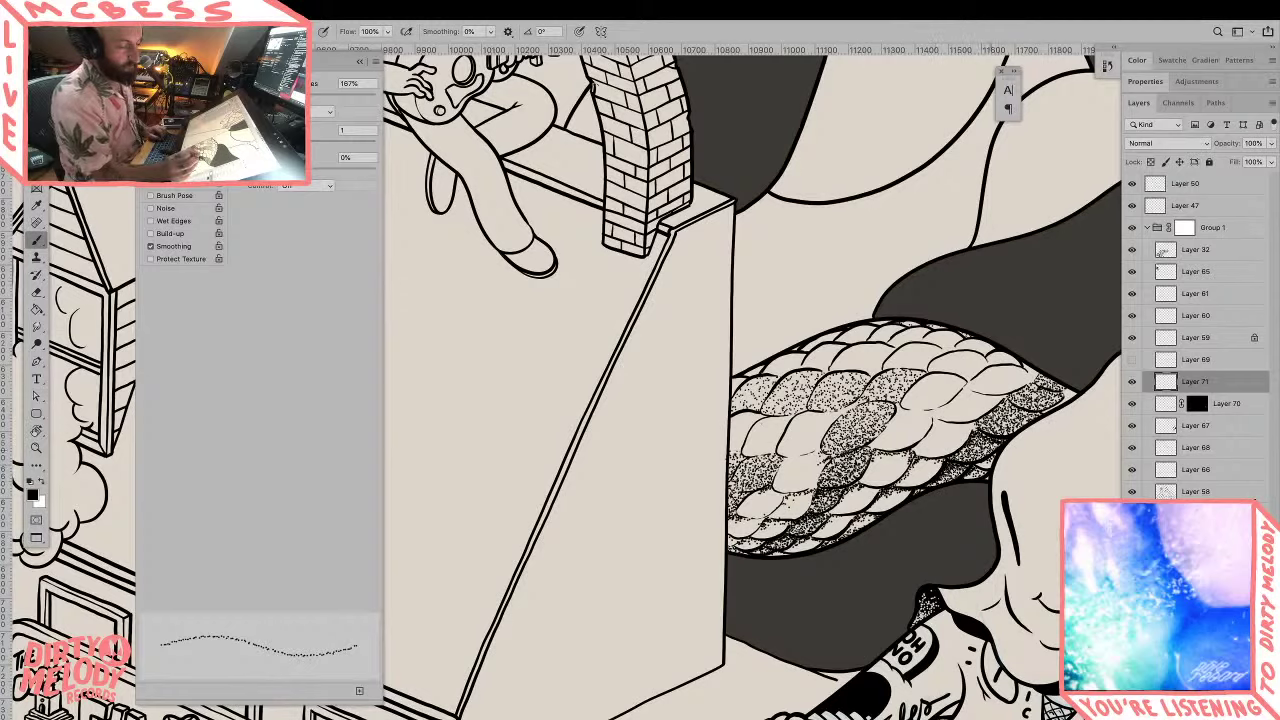
click(968, 459)
Step: Deepen the upper edge of the dark stippled scales beside the hooded figure's head with extra dots
click(982, 423)
click(986, 420)
click(995, 411)
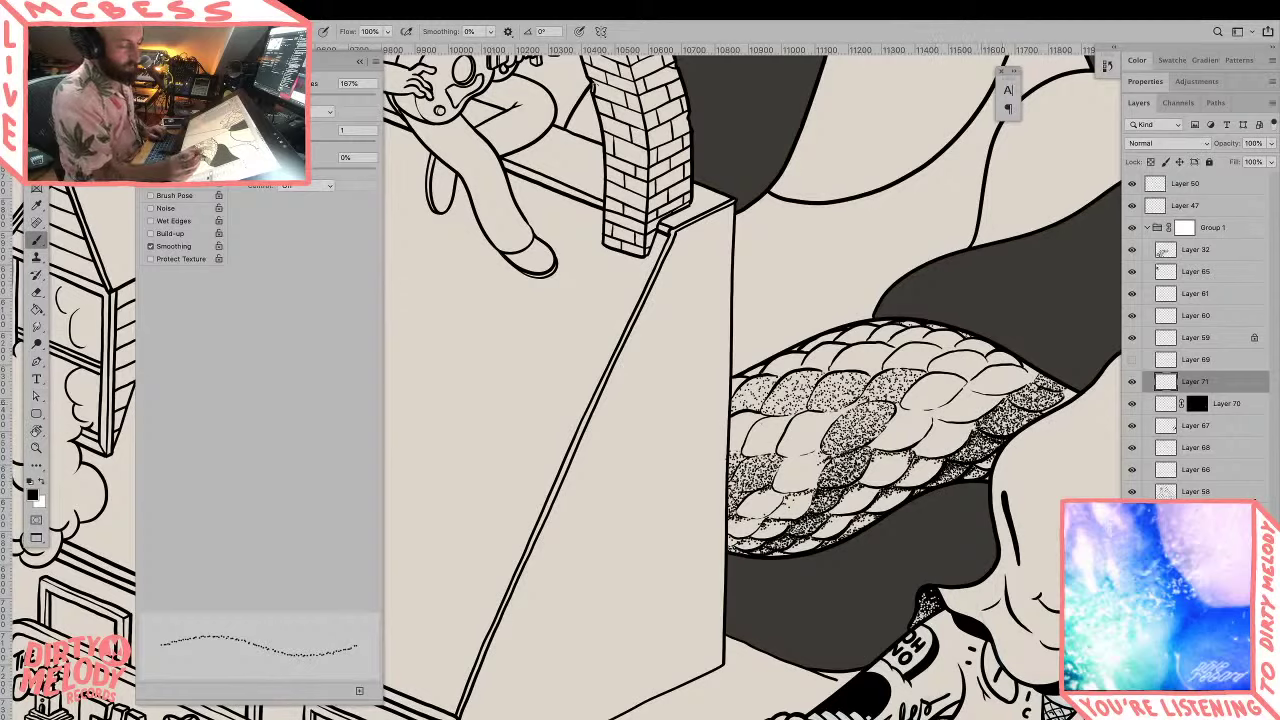
click(1002, 408)
click(1010, 410)
click(1014, 410)
click(1024, 412)
click(1028, 413)
click(1033, 416)
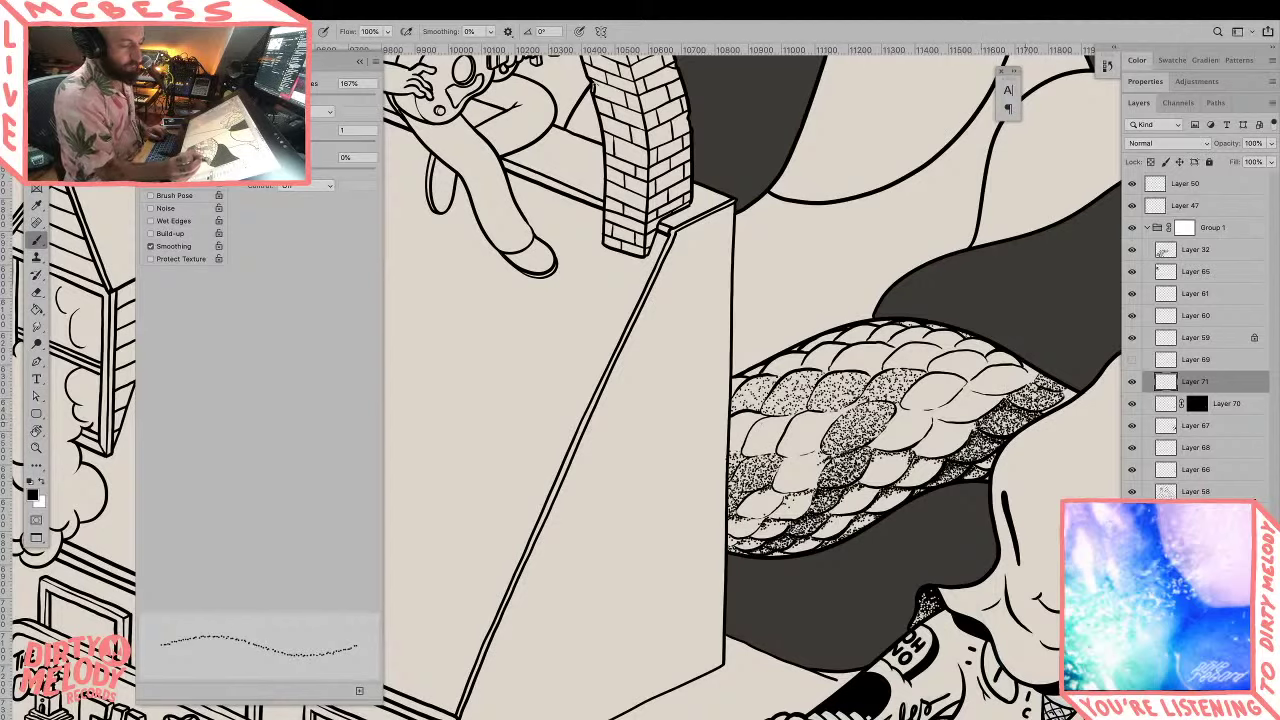
click(986, 421)
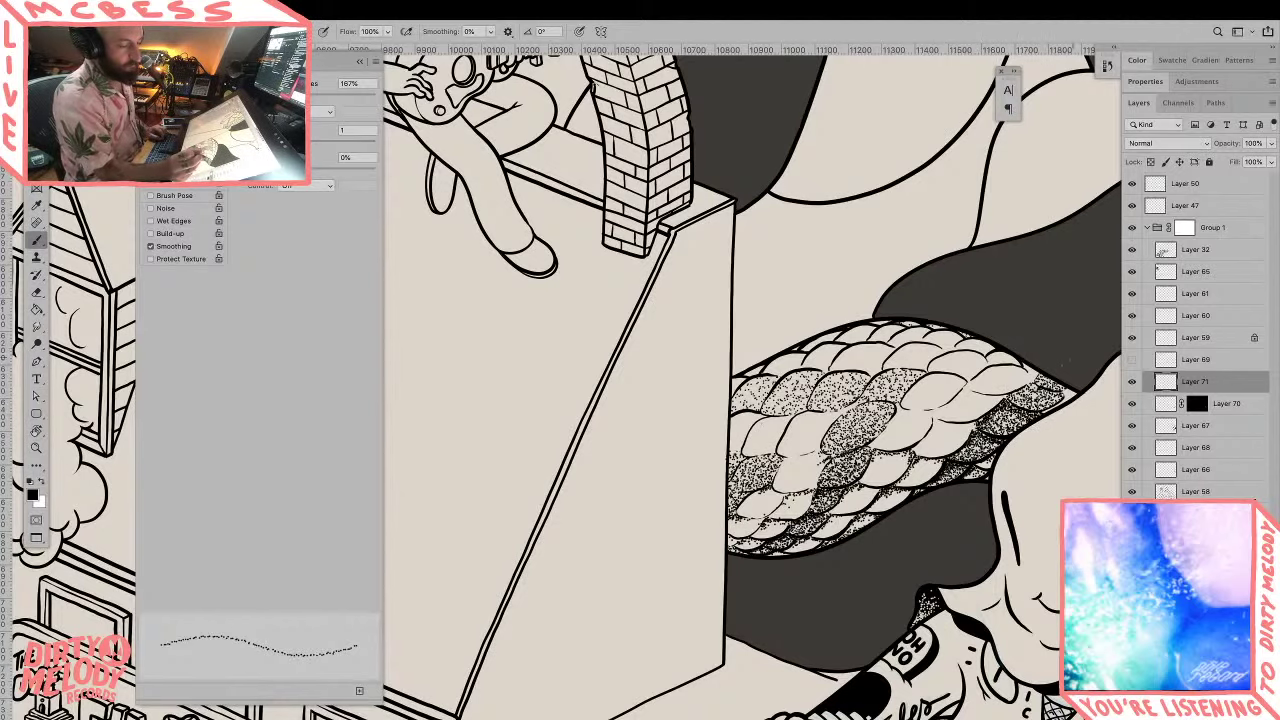
Step: Stipple thin shadows beneath the edges of the pale scales between the coil's middle and the hooded figure
key(z)
alt+click(1047, 391)
alt+click(1047, 391)
alt+click(1047, 391)
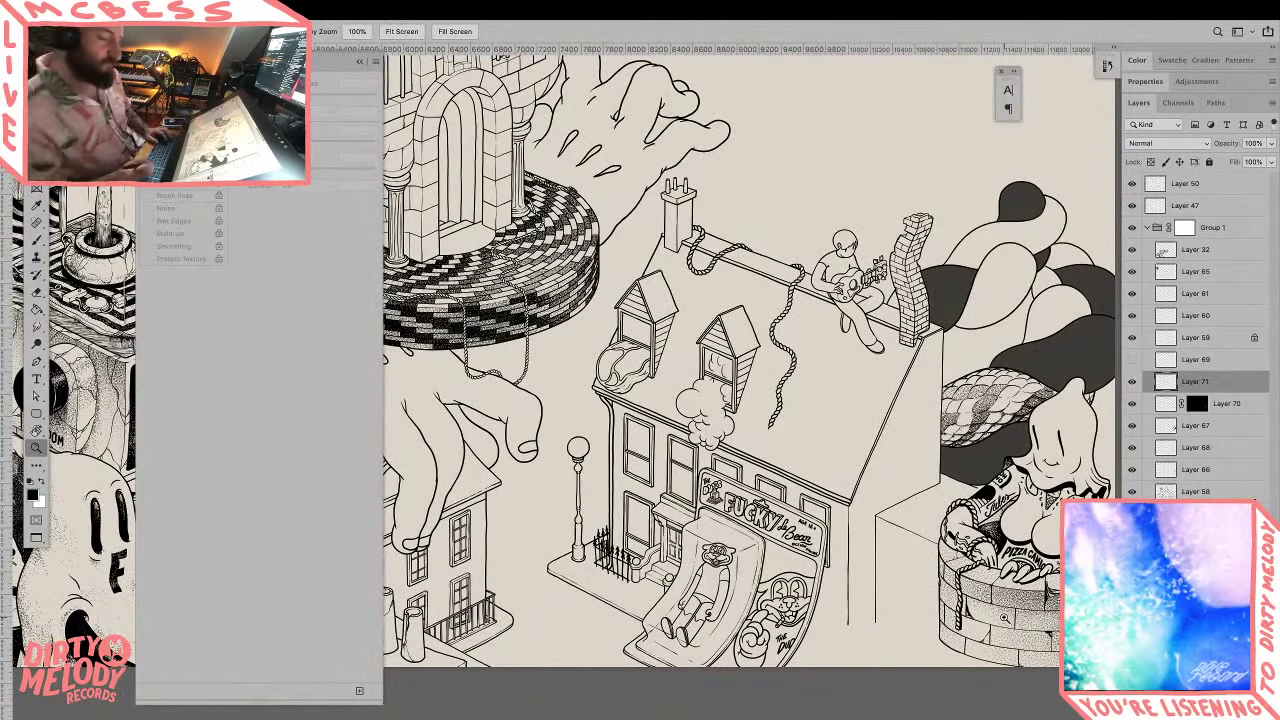
click(1005, 410)
click(1005, 408)
click(1005, 404)
key(b)
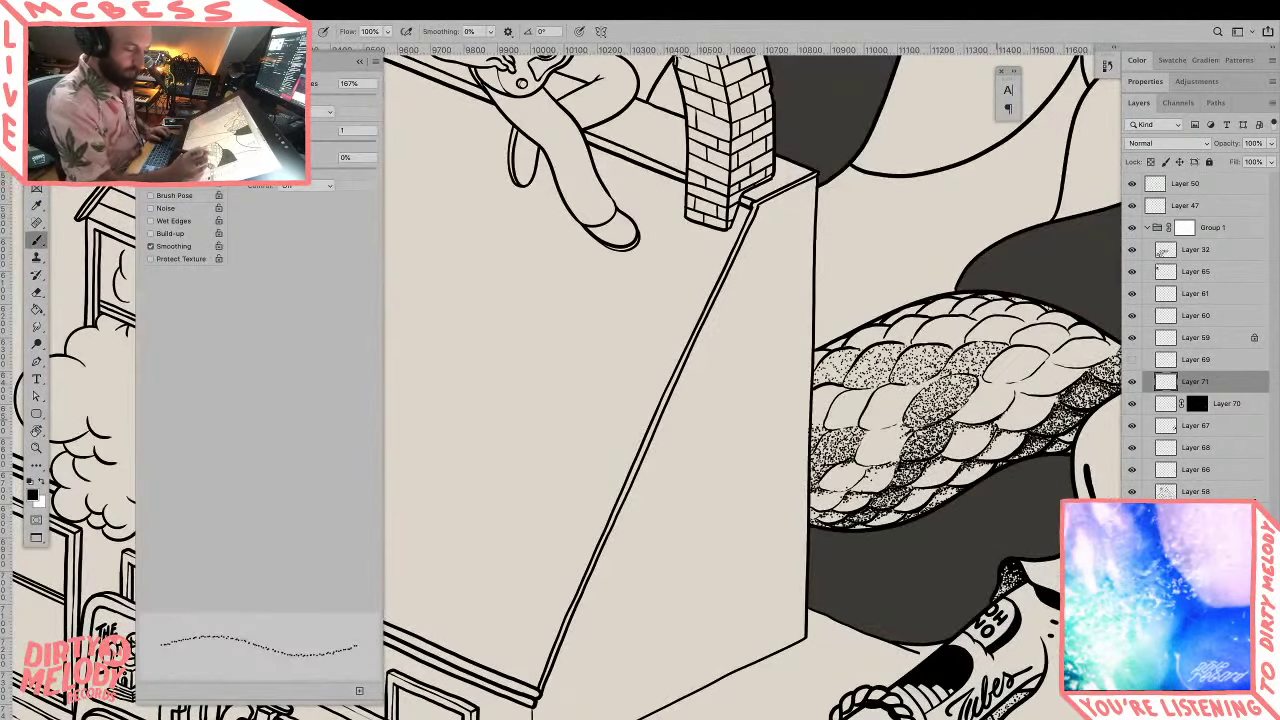
drag(1014, 395, 1036, 401)
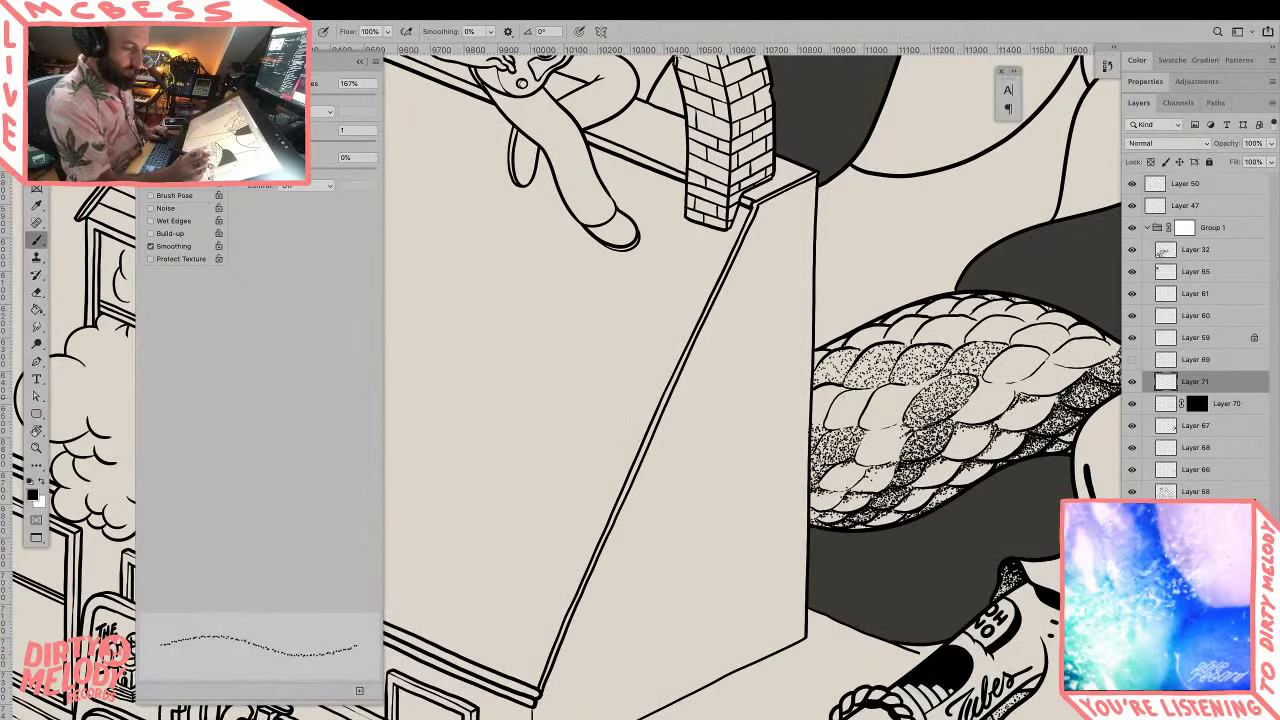
click(1044, 399)
click(1045, 400)
click(1026, 396)
click(1026, 383)
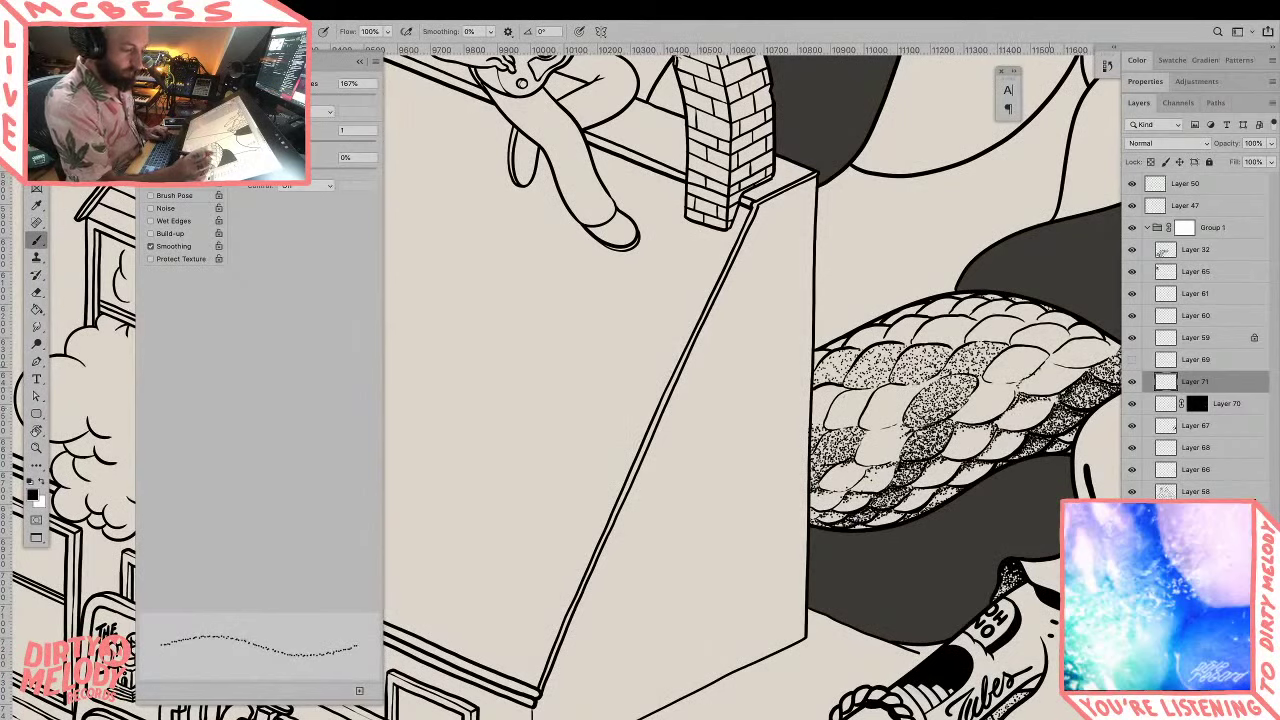
drag(1064, 370, 1080, 369)
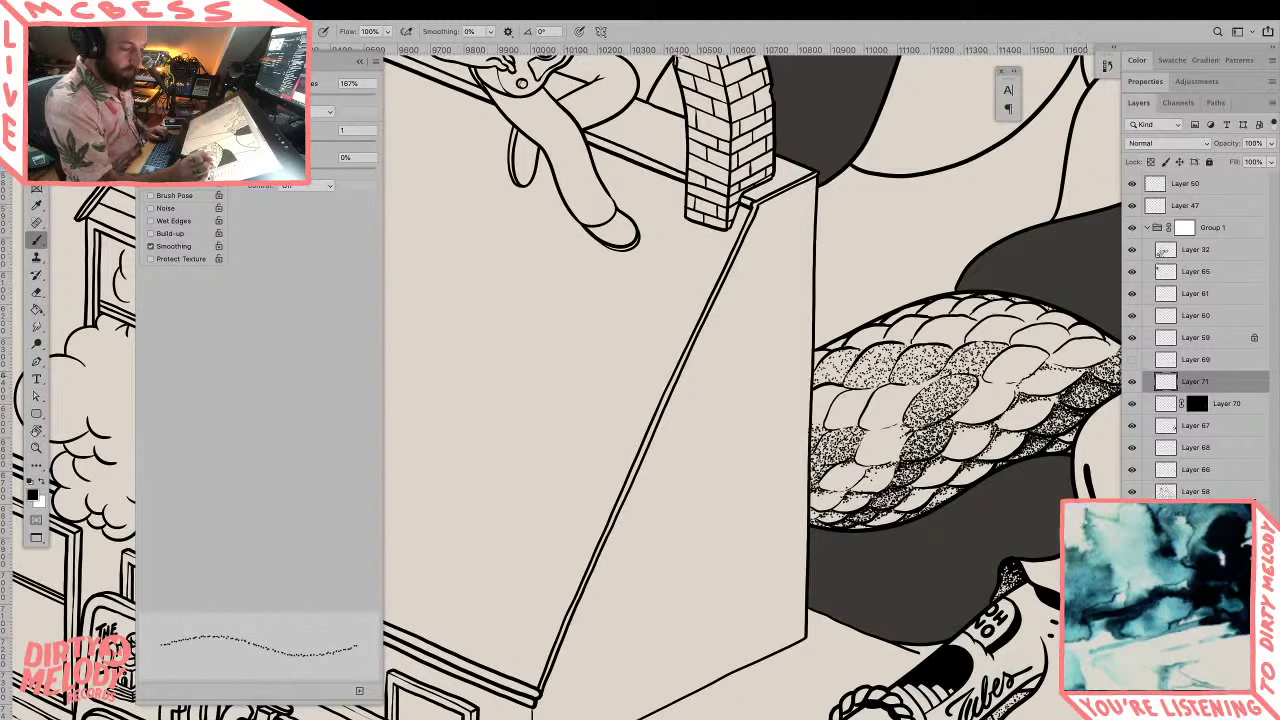
Step: Stipple small shadow dots beneath the scale edges around the dark scales in the coil's upper middle
click(980, 377)
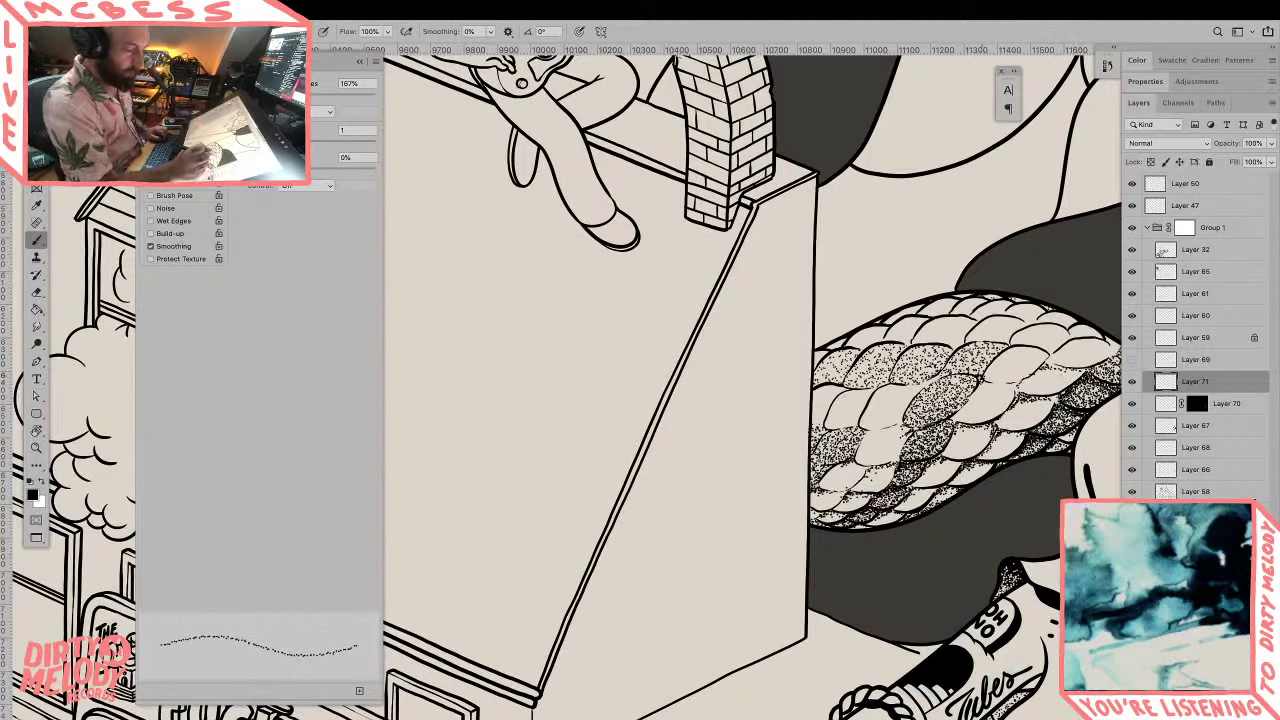
click(961, 373)
click(946, 375)
click(983, 373)
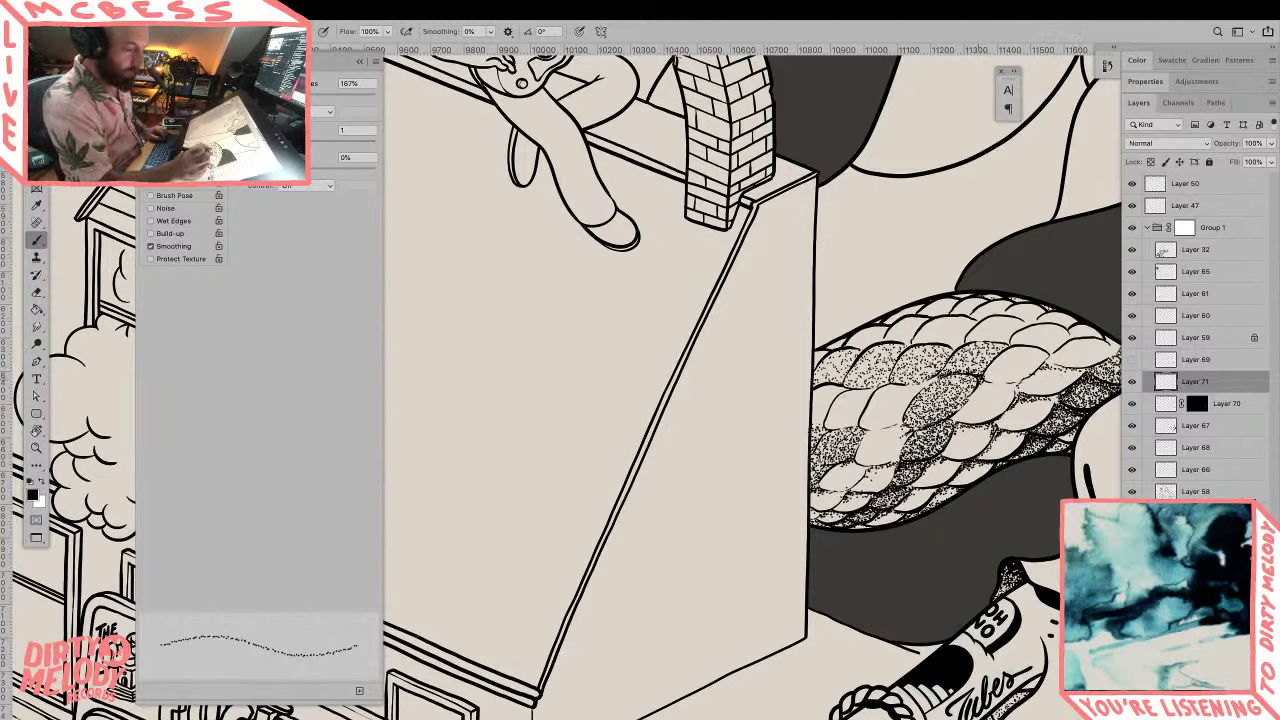
click(983, 371)
click(978, 368)
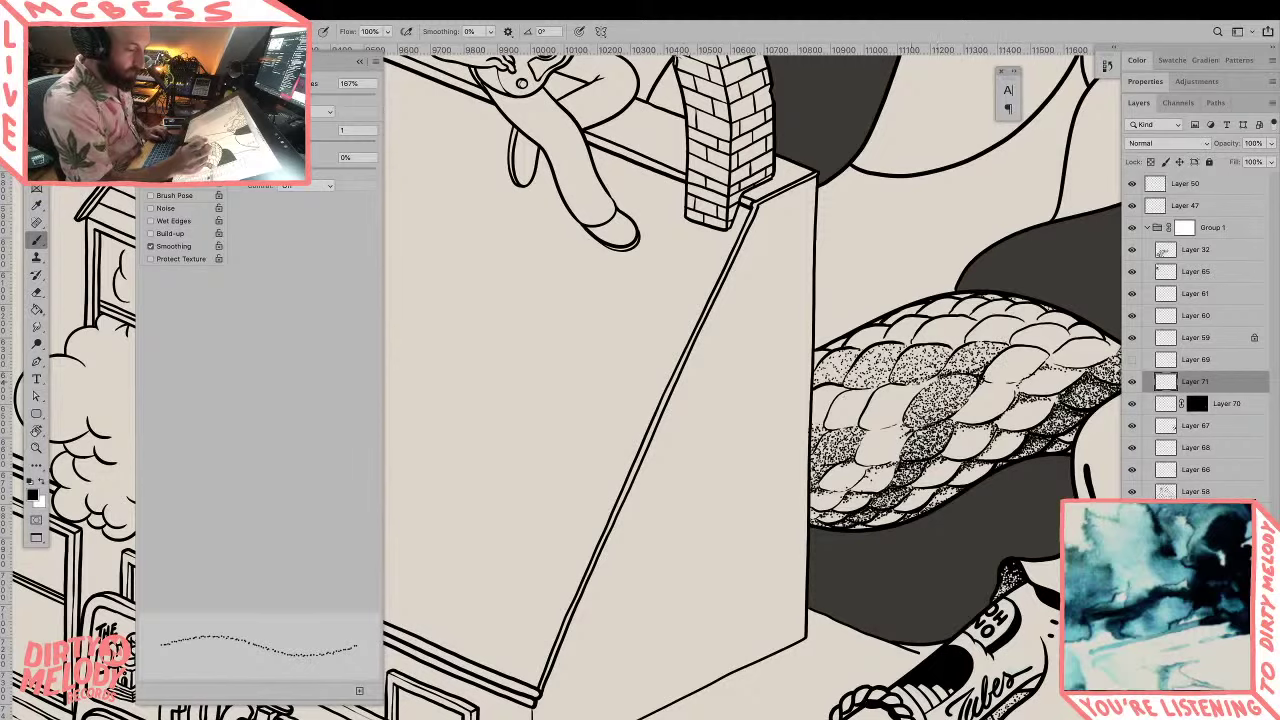
click(917, 380)
click(934, 373)
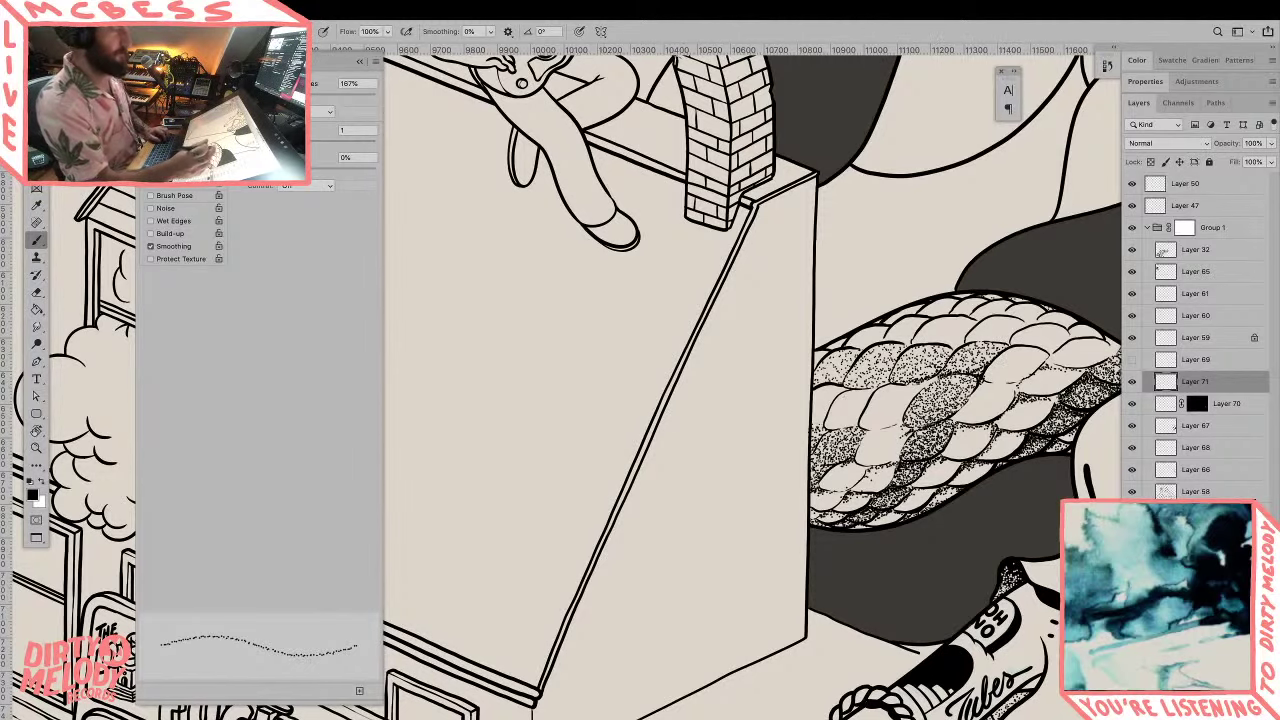
key(Tab)
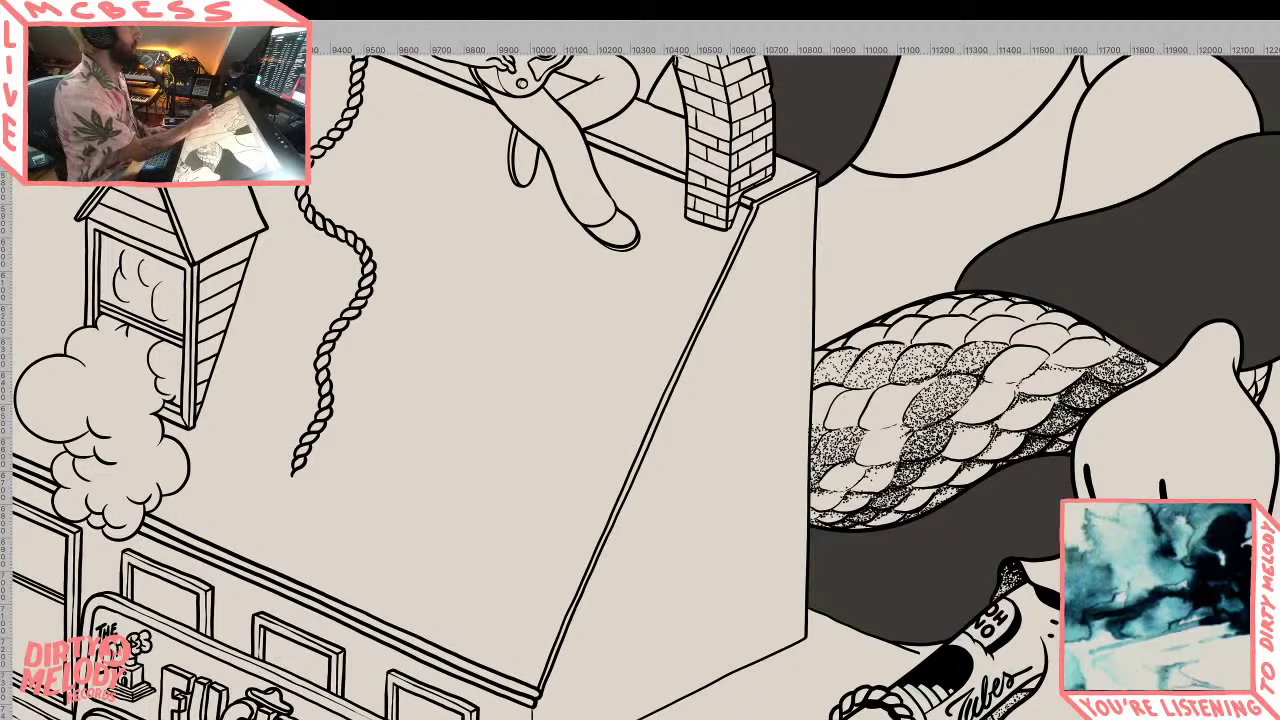
key(Tab)
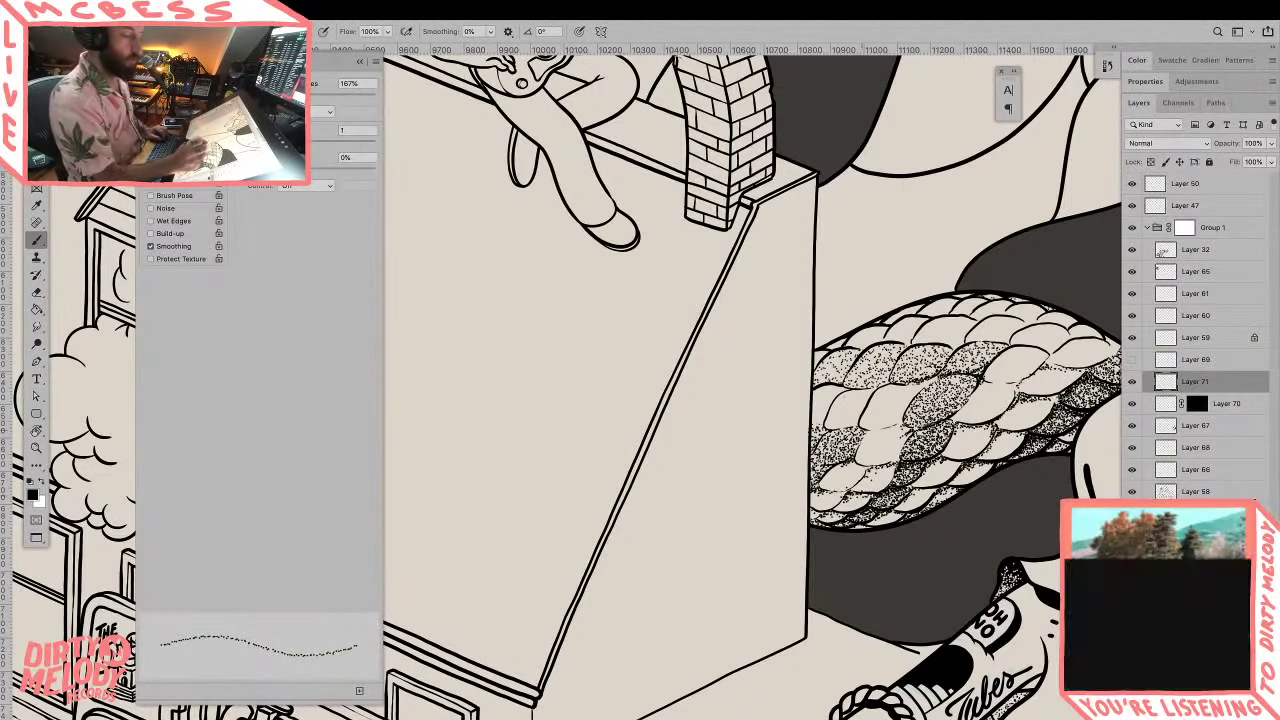
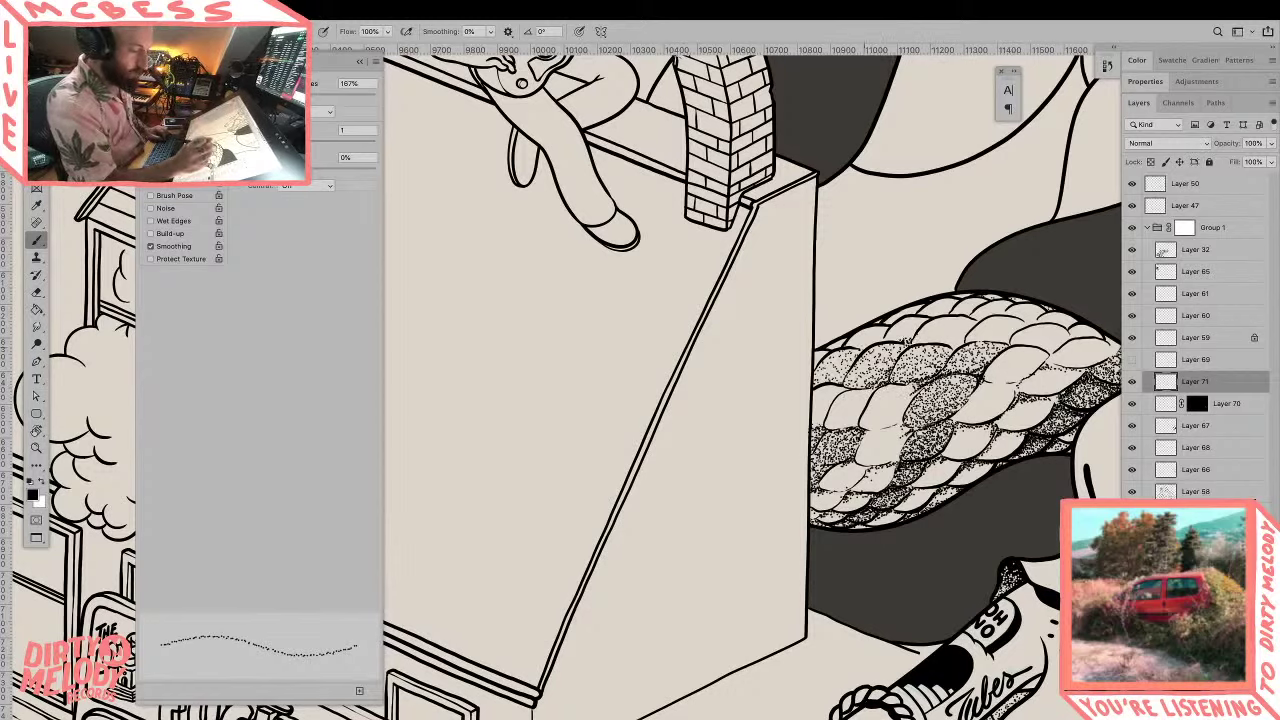
Step: Dot thin shadows beneath the pale scales along the coil's upper rows, from the roof wall toward the middle
drag(822, 382, 842, 372)
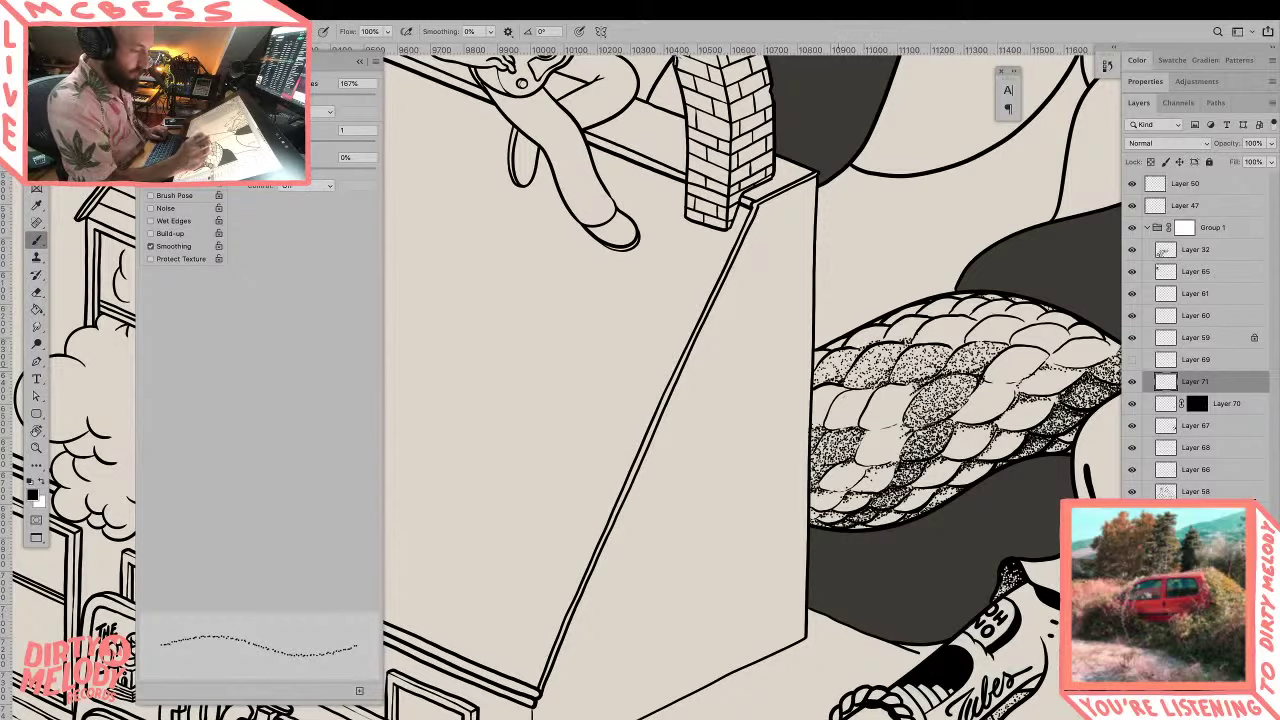
key(z)
drag(1010, 302, 905, 315)
drag(1086, 327, 1010, 357)
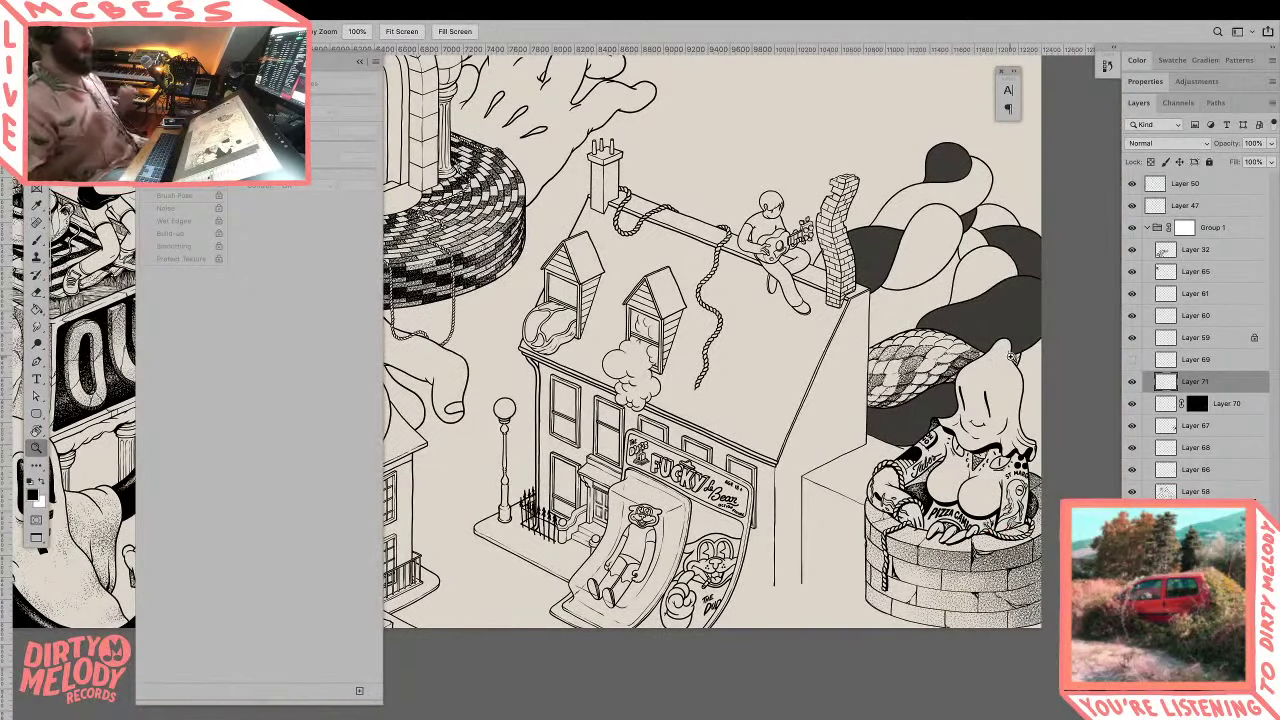
scroll(951, 311, up, 4)
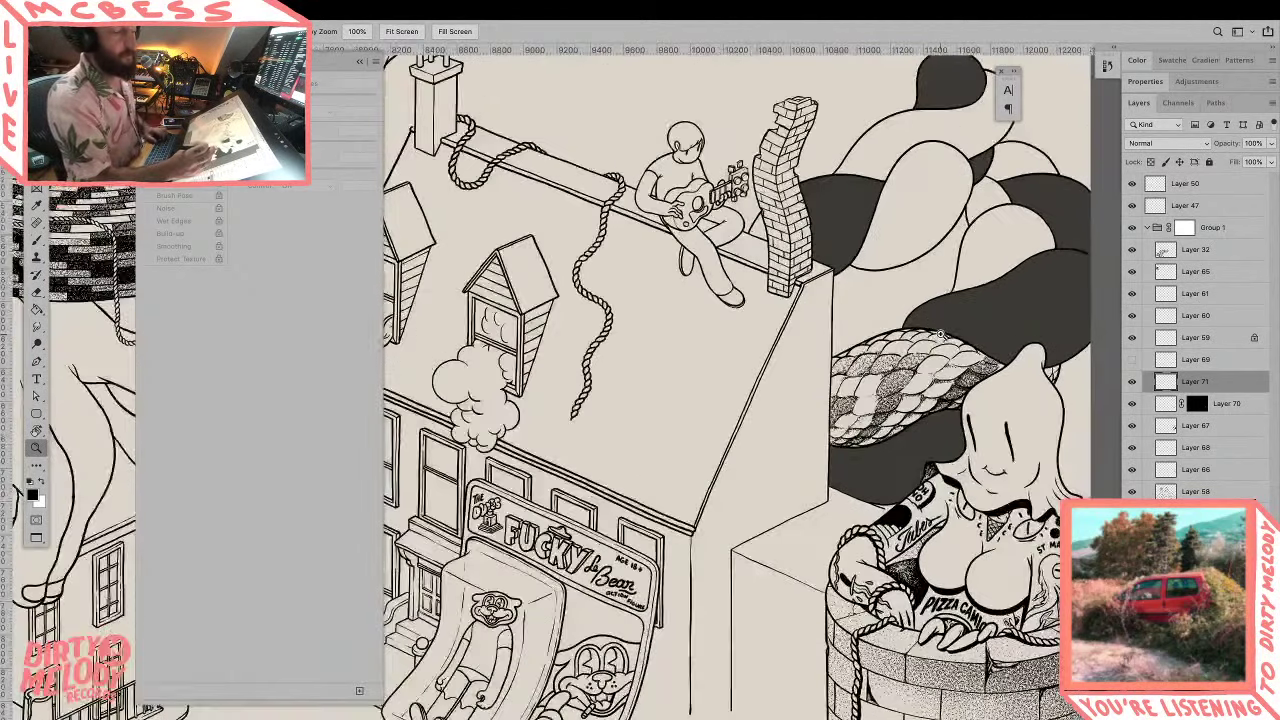
key(b)
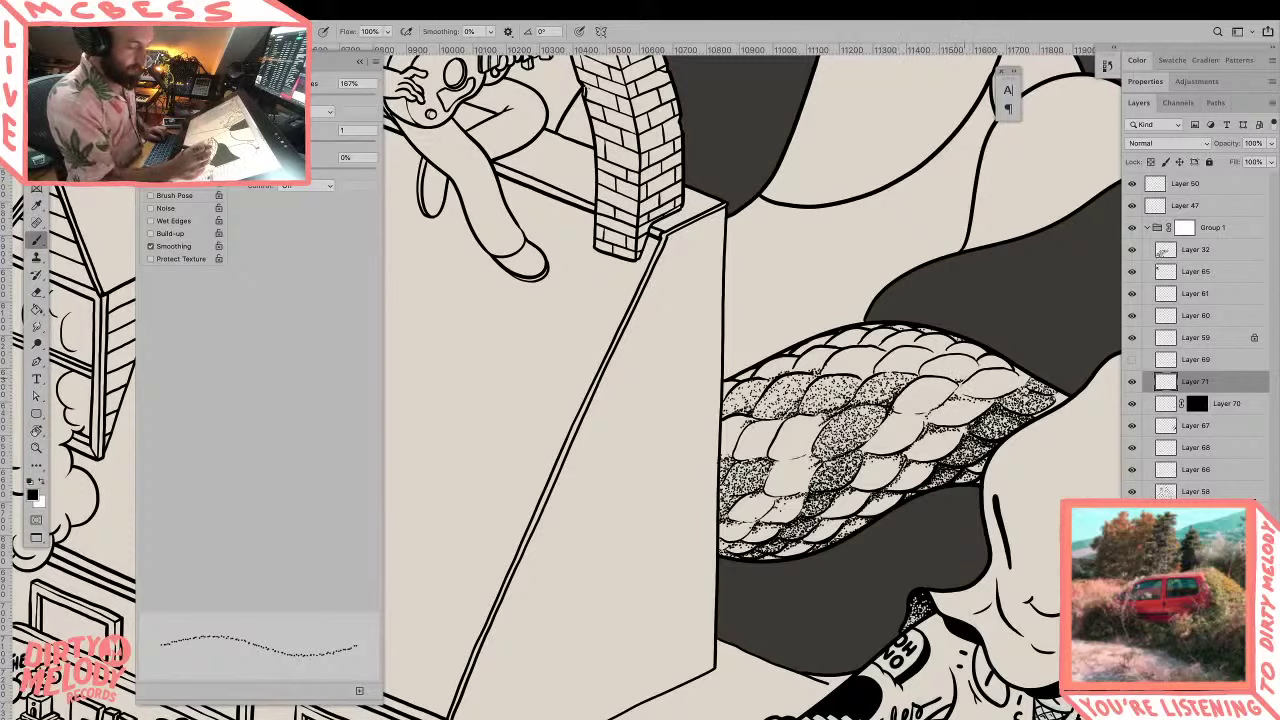
drag(956, 374, 918, 382)
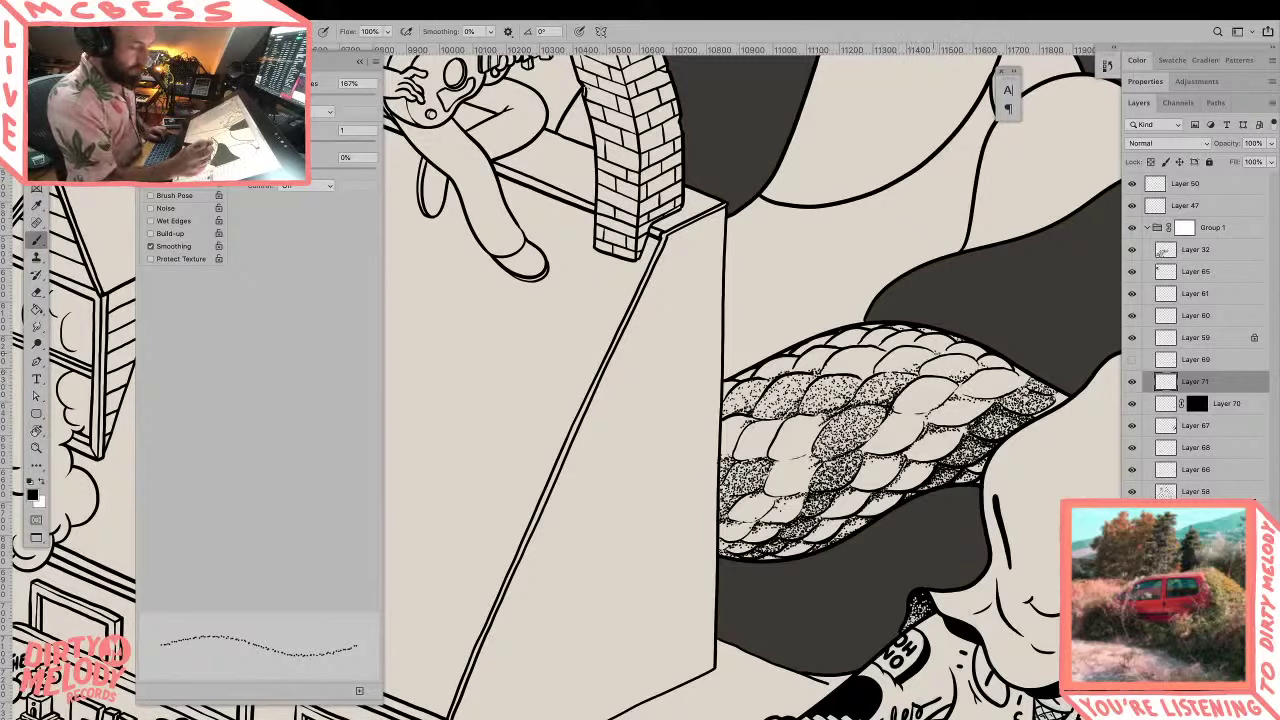
drag(853, 371, 869, 378)
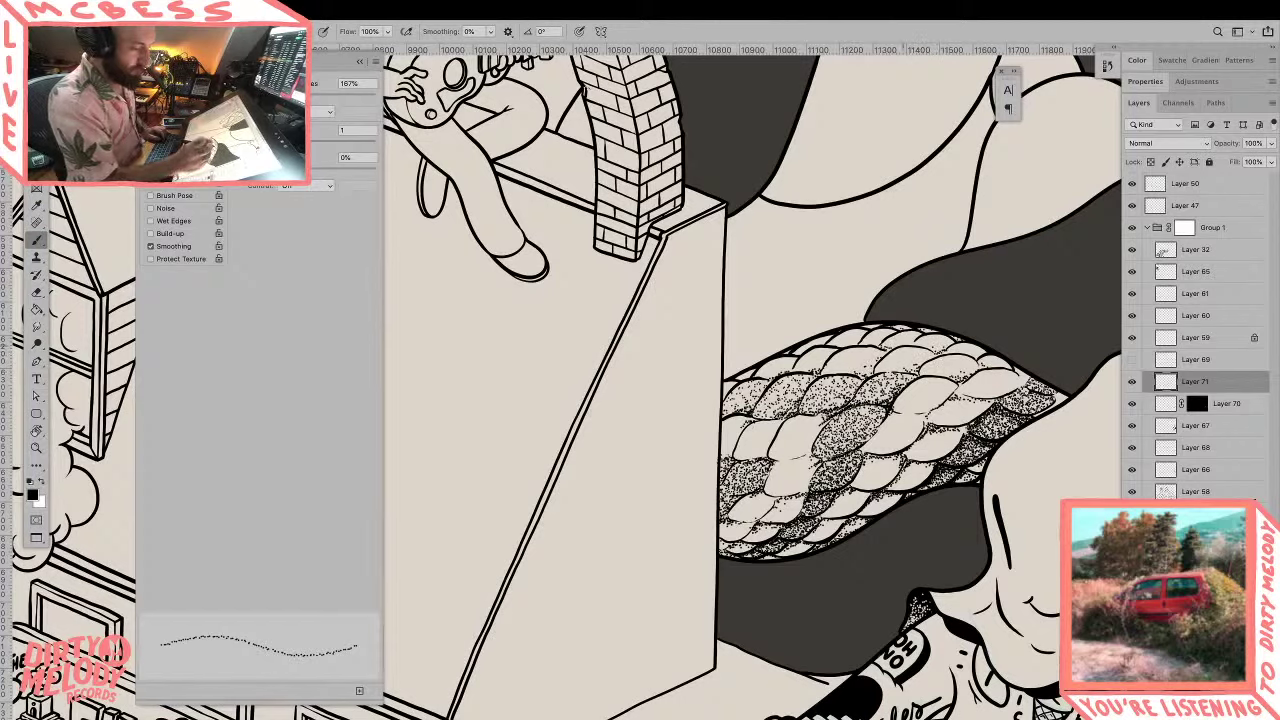
drag(908, 338, 883, 343)
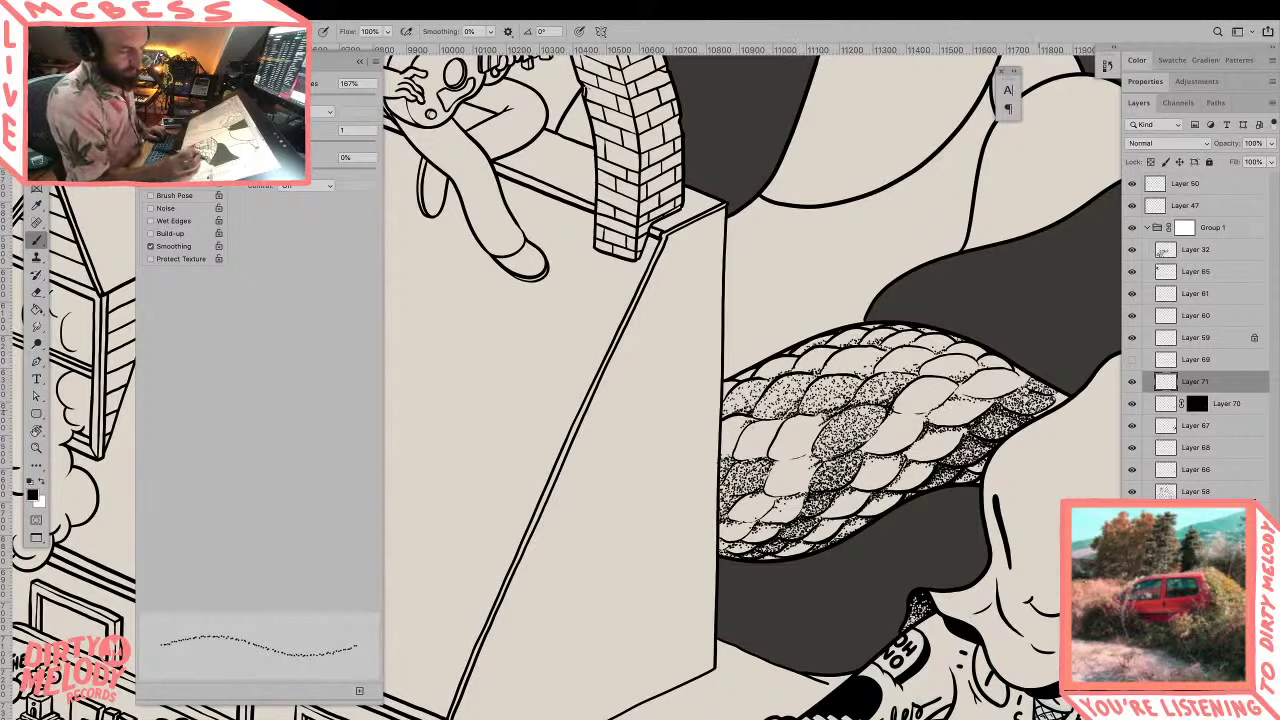
Step: Stipple the coil's narrow end beside the hooded head and the small scaly piece showing behind the hood's other side
mouse_move(1060, 396)
mouse_down()
mouse_move(1035, 396)
mouse_move(1018, 376)
mouse_move(1065, 406)
mouse_up()
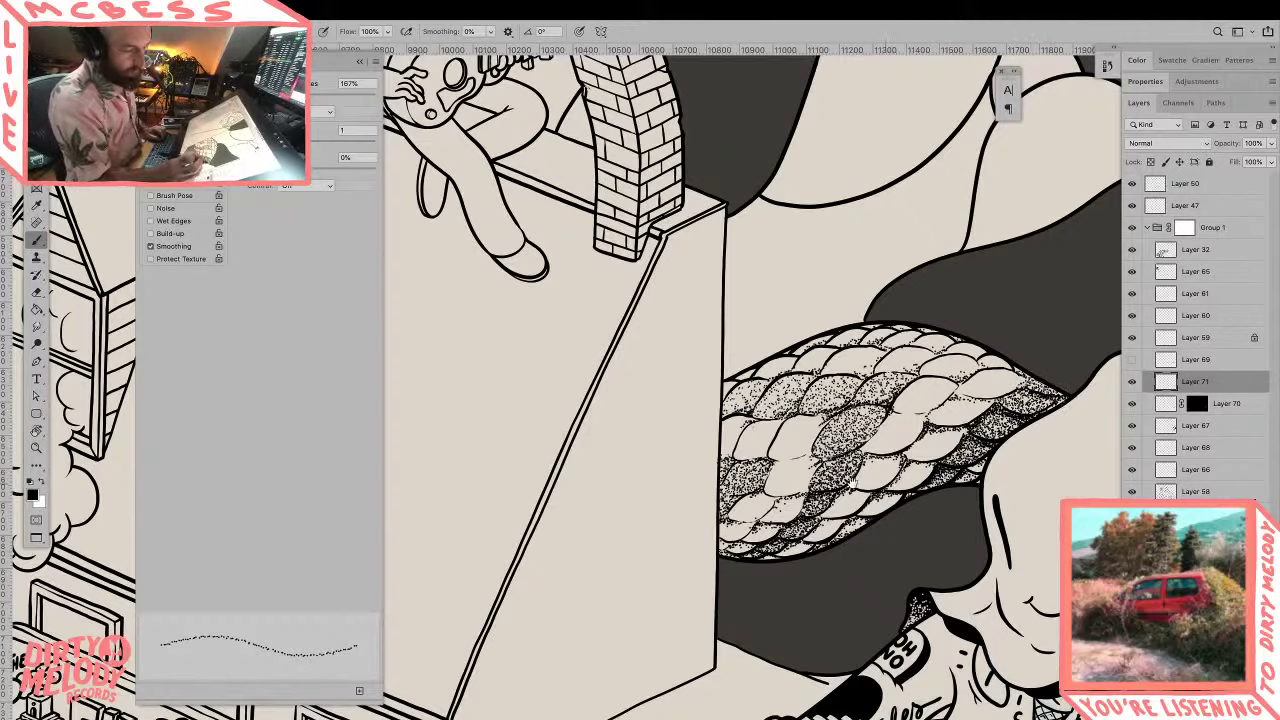
drag(1023, 514, 857, 537)
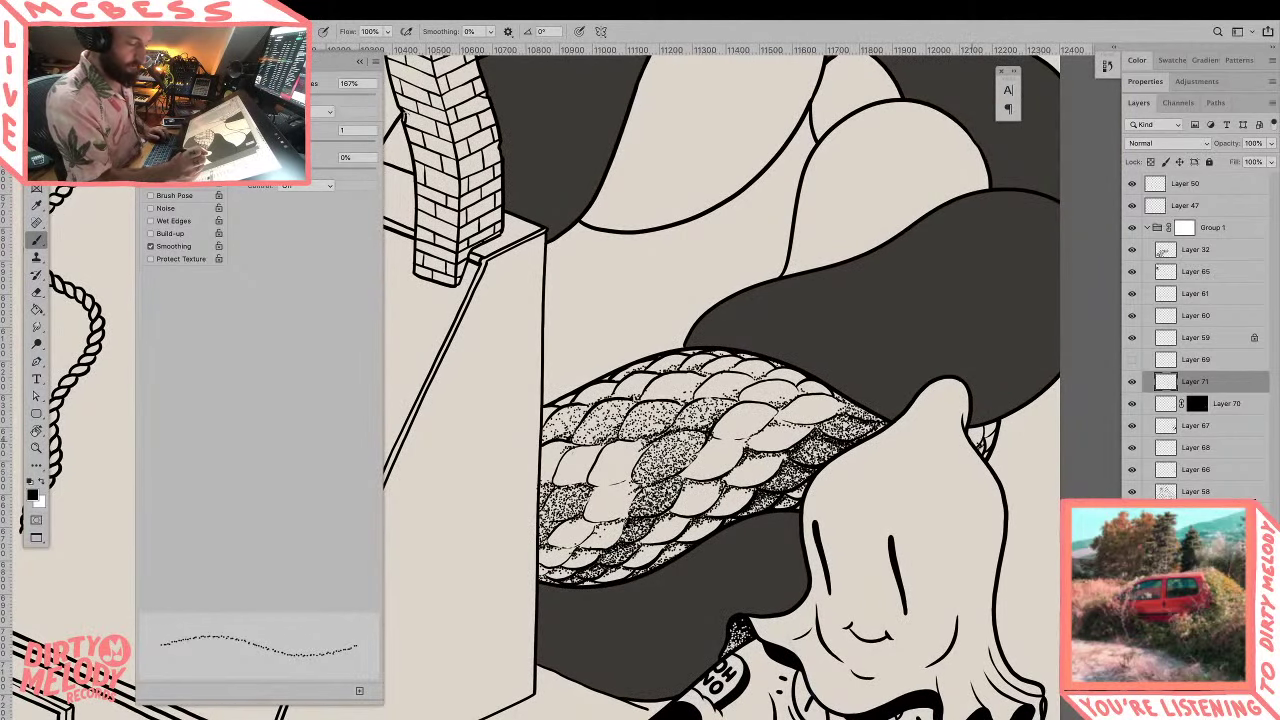
drag(975, 435, 982, 443)
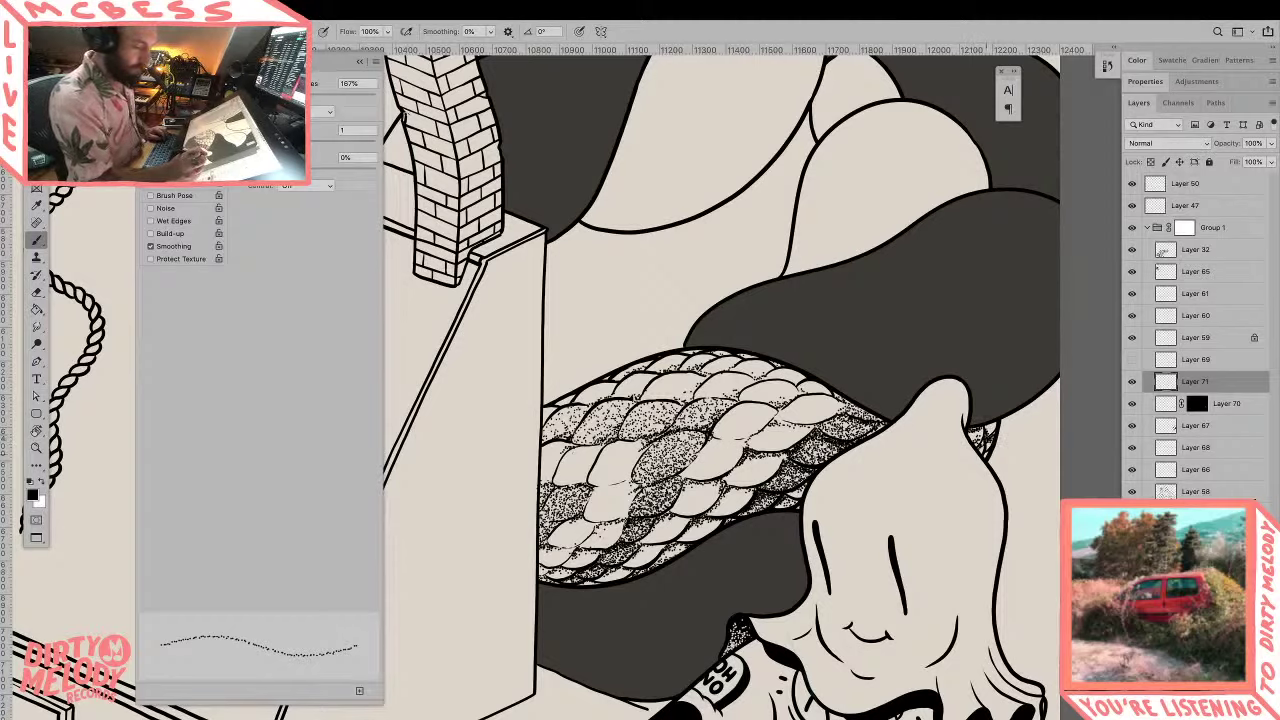
key(z)
drag(1010, 428, 905, 440)
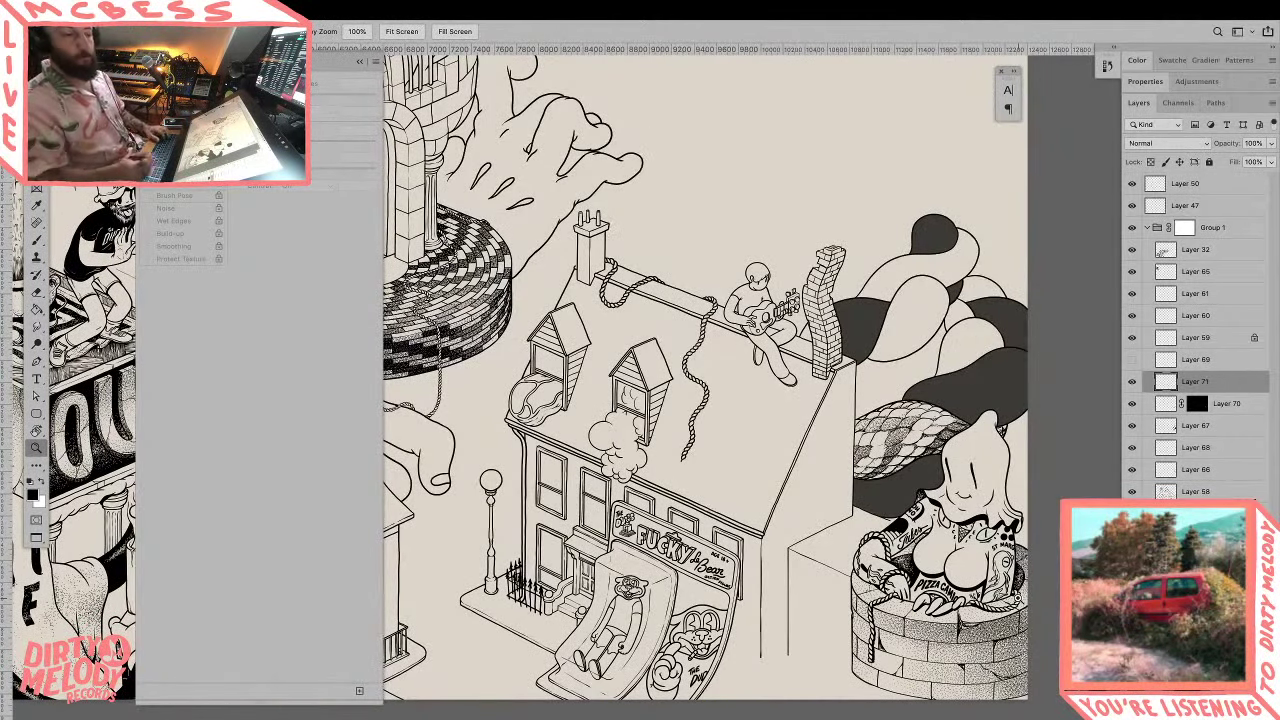
Step: Try a stroke of loose dots on Layer 70 with the 400 right brush across the area behind the hooded figure
click(1163, 408)
click(948, 464)
key(b)
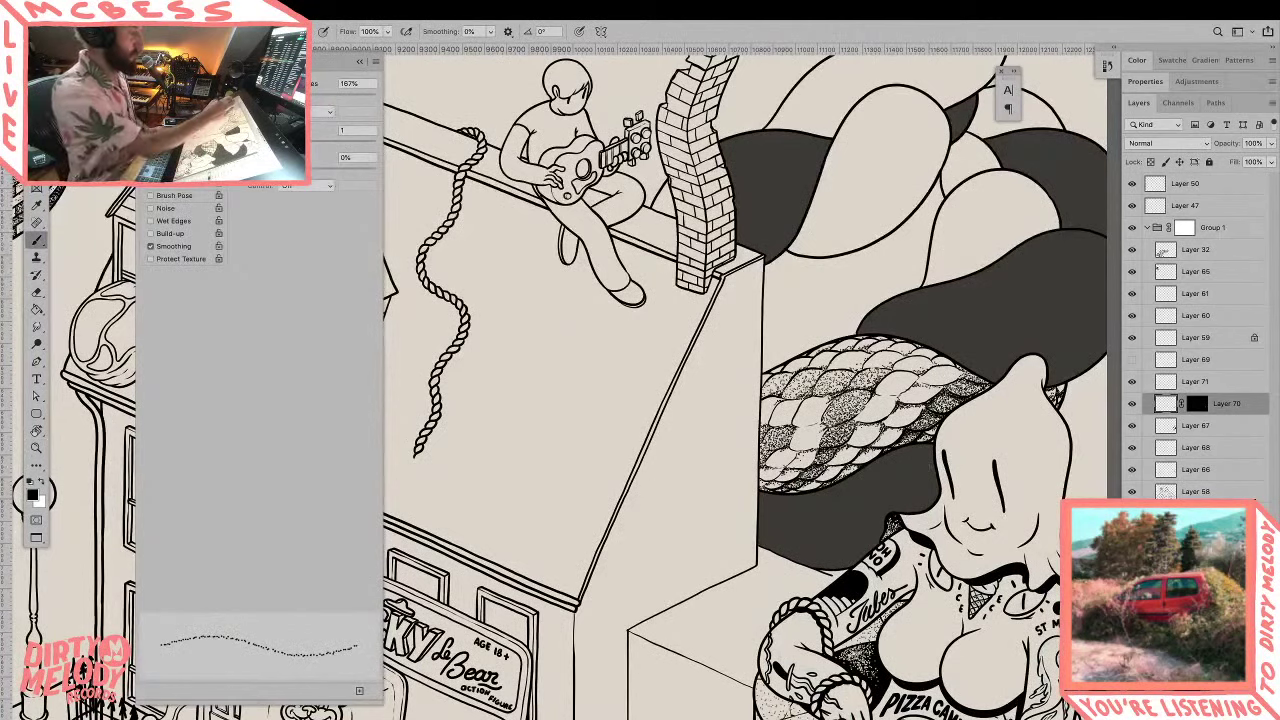
key(F5)
key(F5)
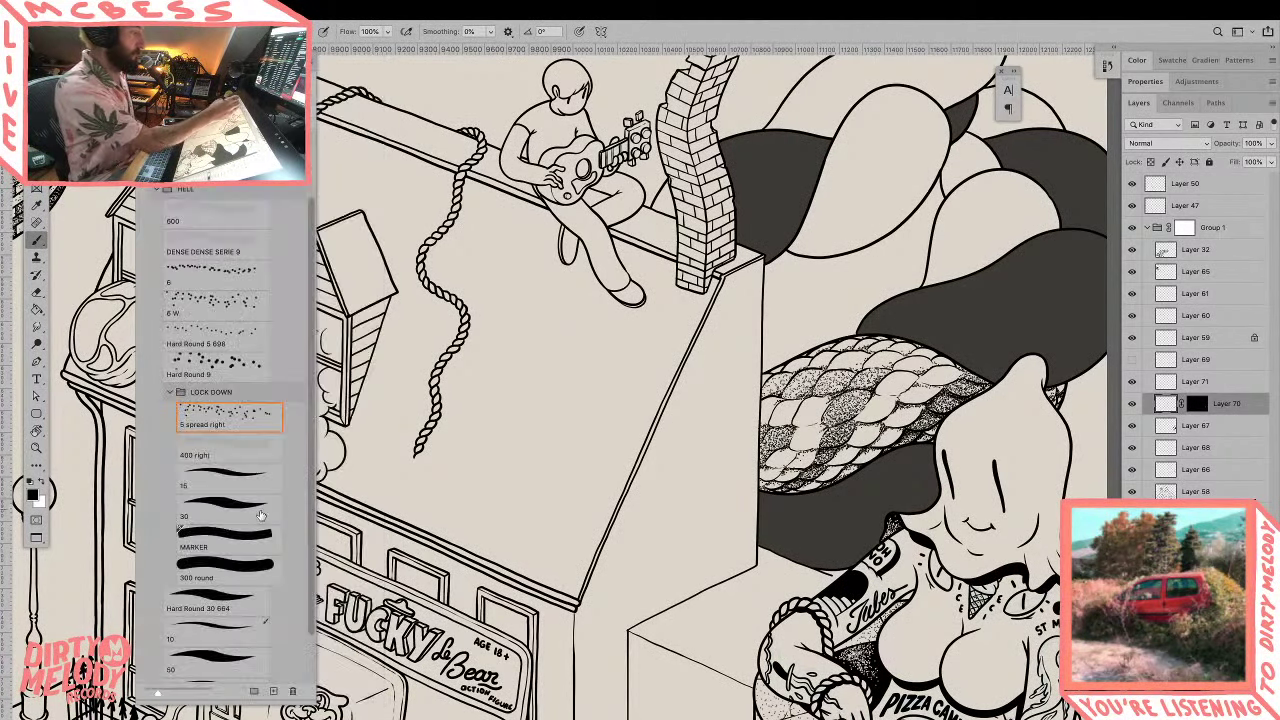
click(255, 458)
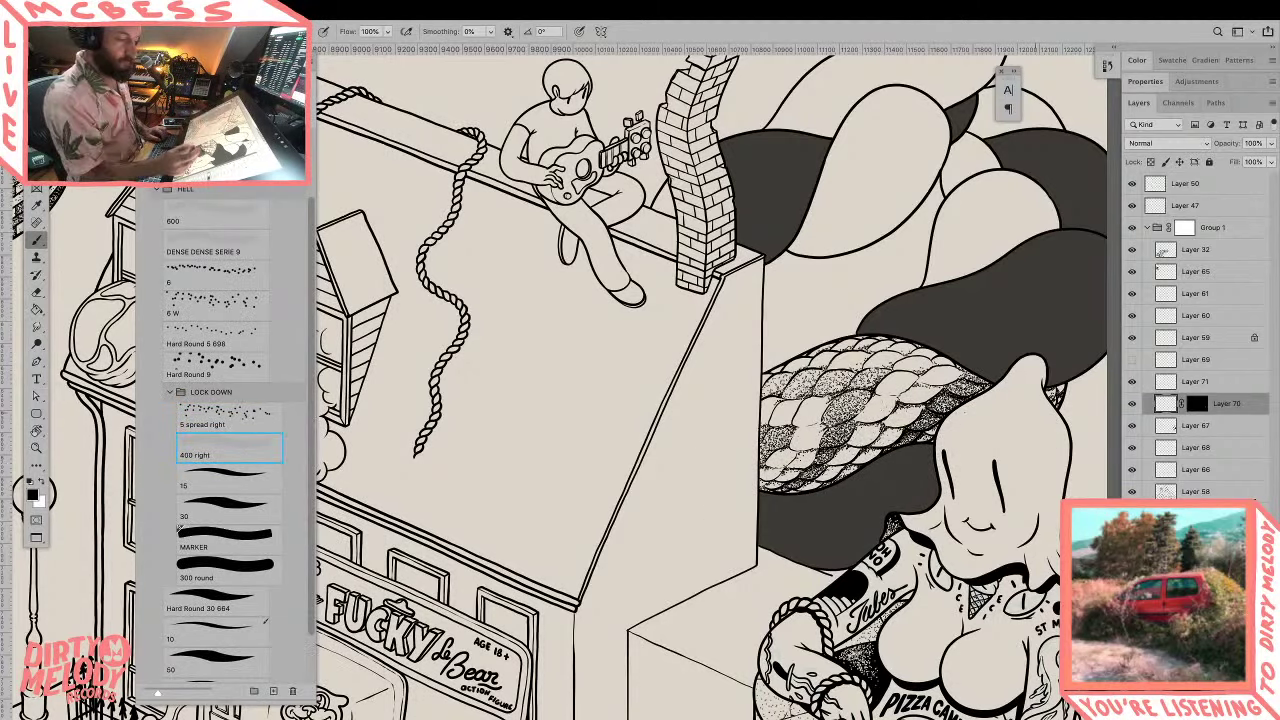
drag(1036, 410, 975, 432)
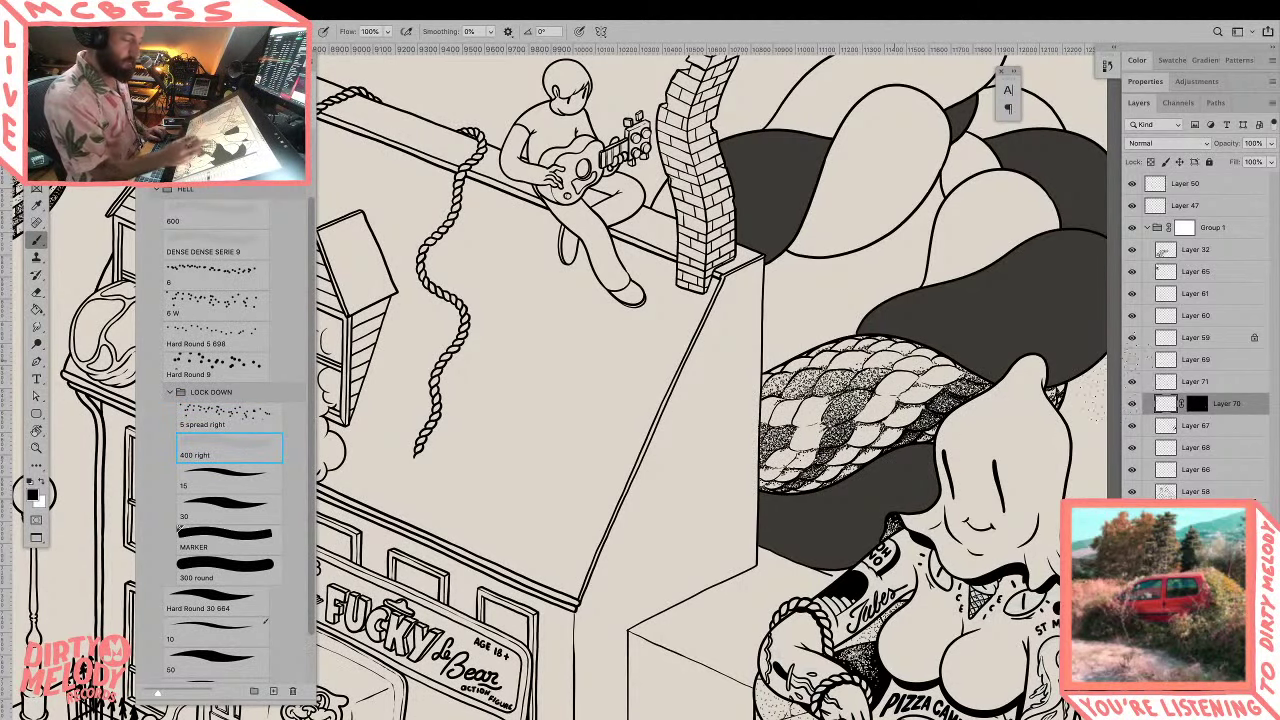
key(z)
alt+click(995, 458)
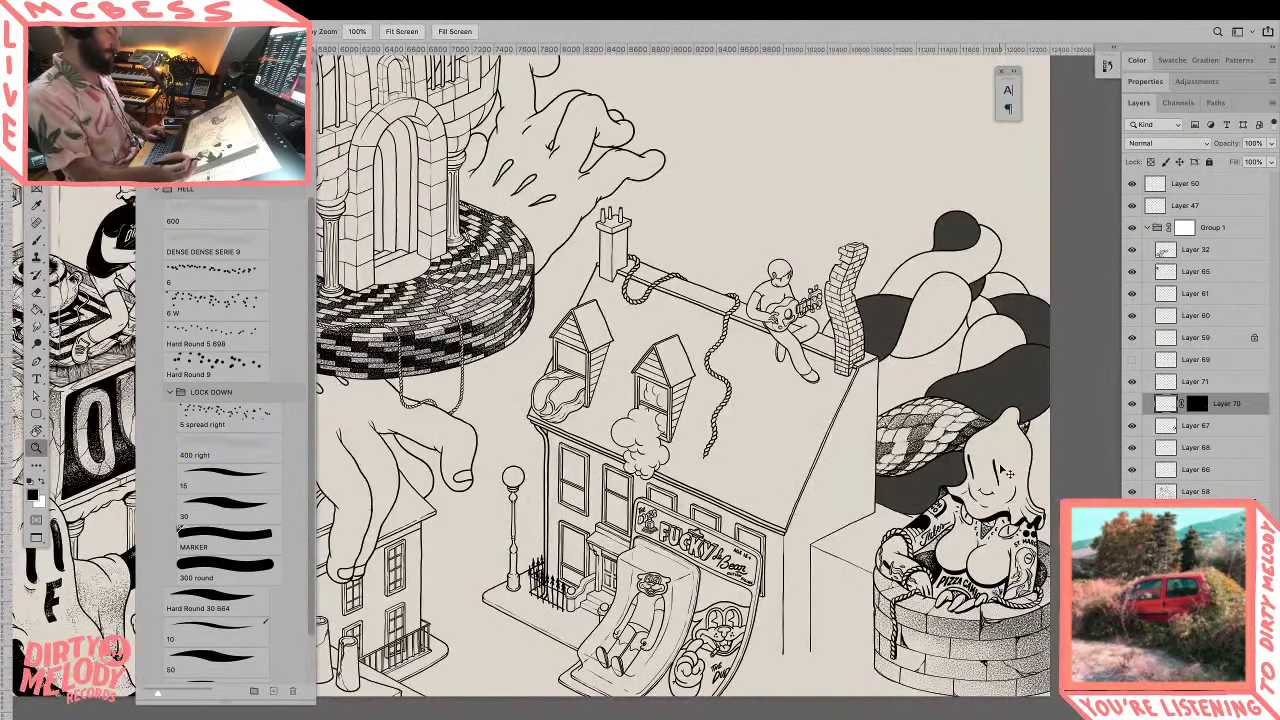
key(b)
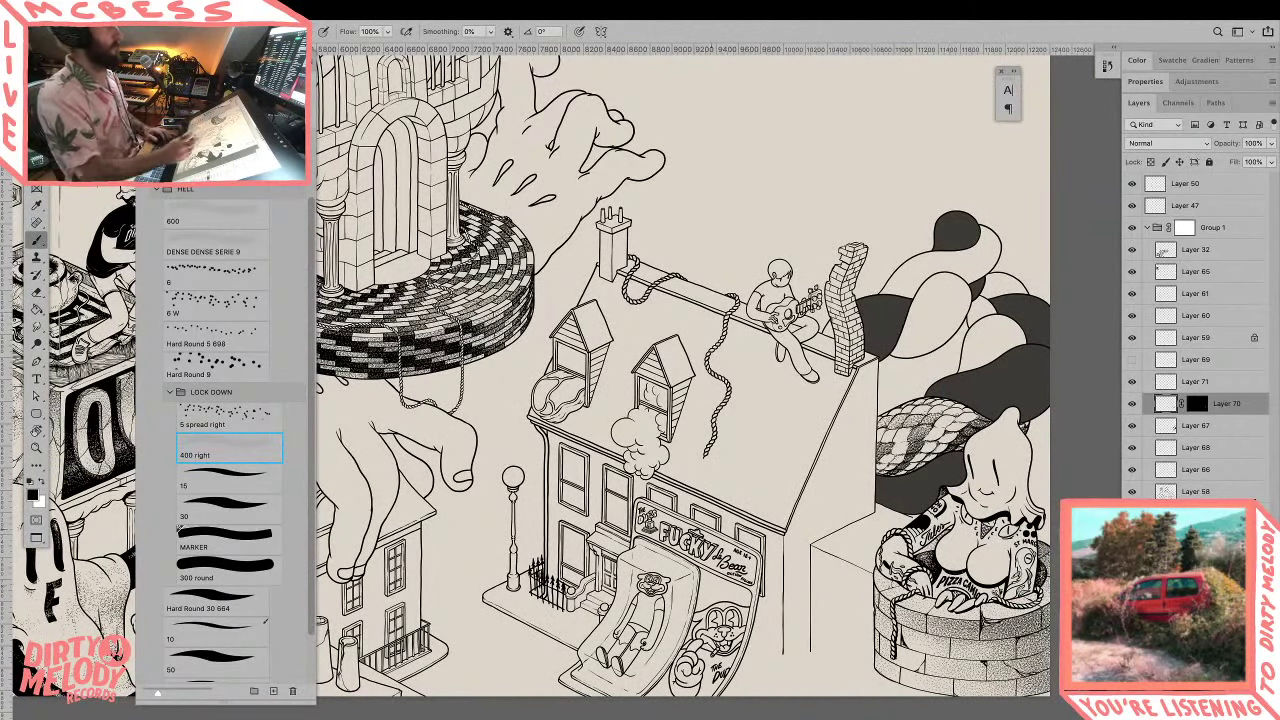
key(Tab)
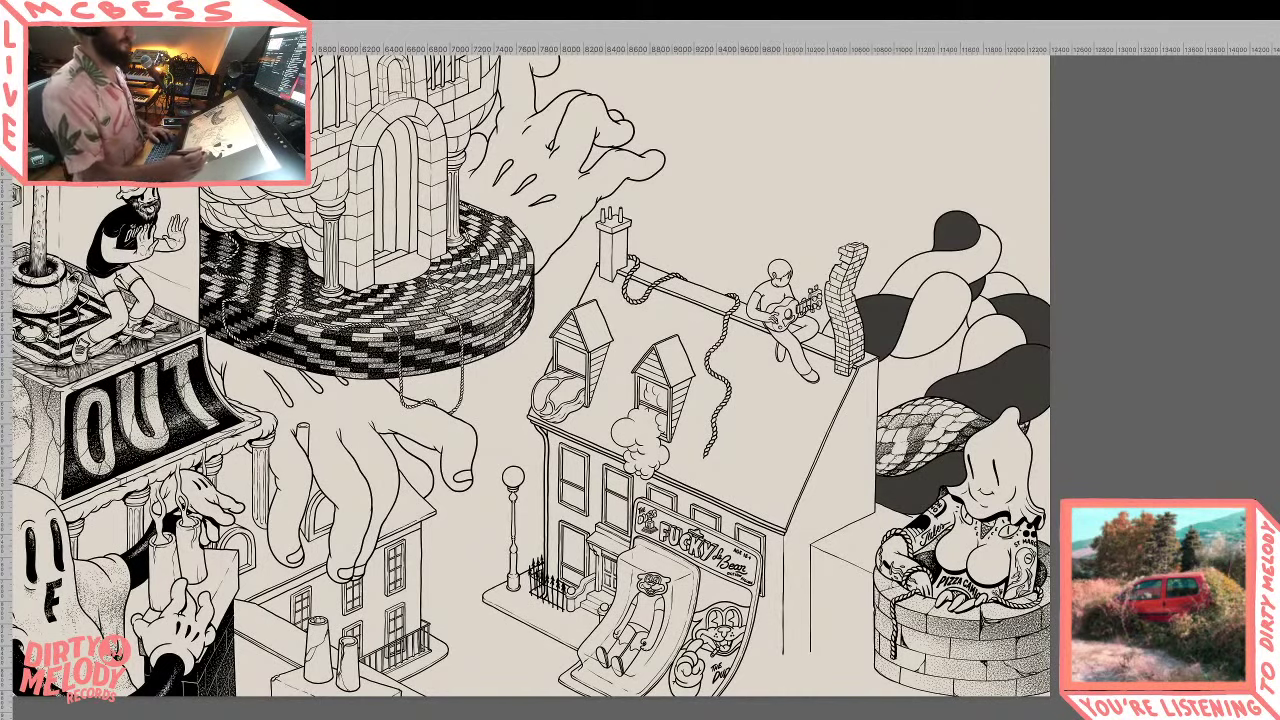
key(Tab)
Step: Ink solid curved accents on Layer 71 with the 15 brush inside the lower edges of the coil's central pale scales
key(z)
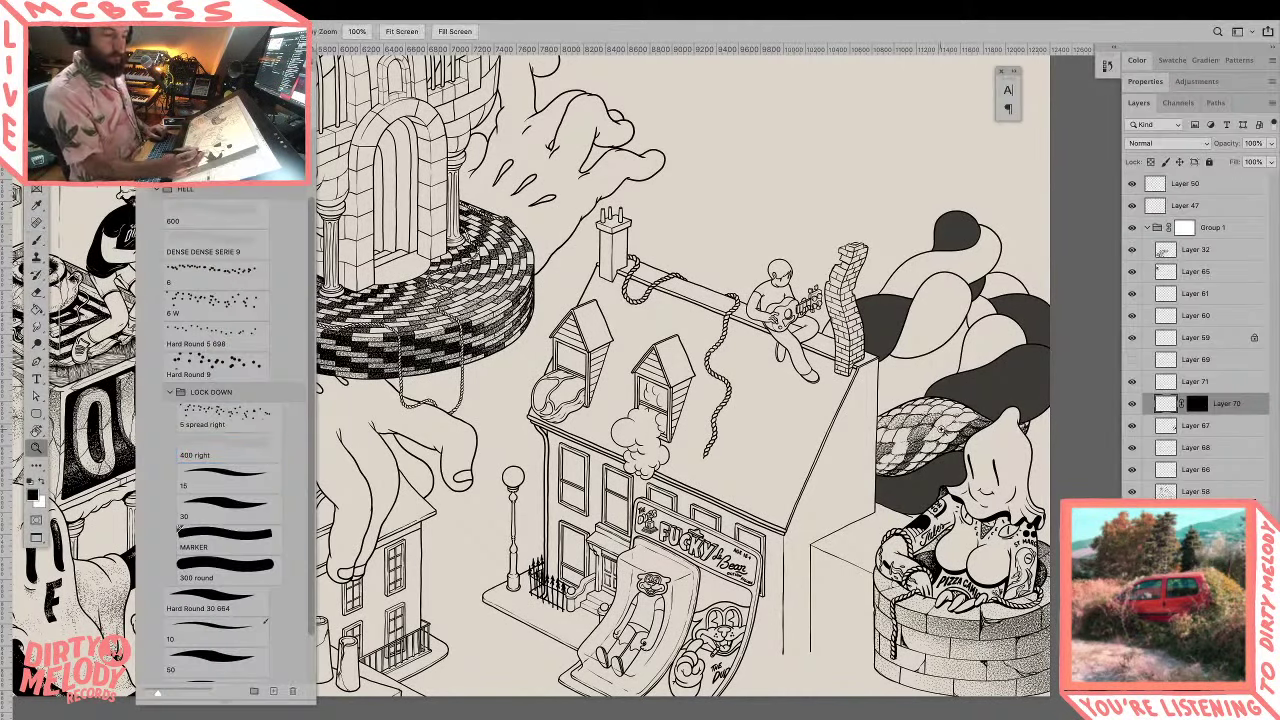
click(940, 432)
click(940, 432)
click(925, 515)
click(922, 530)
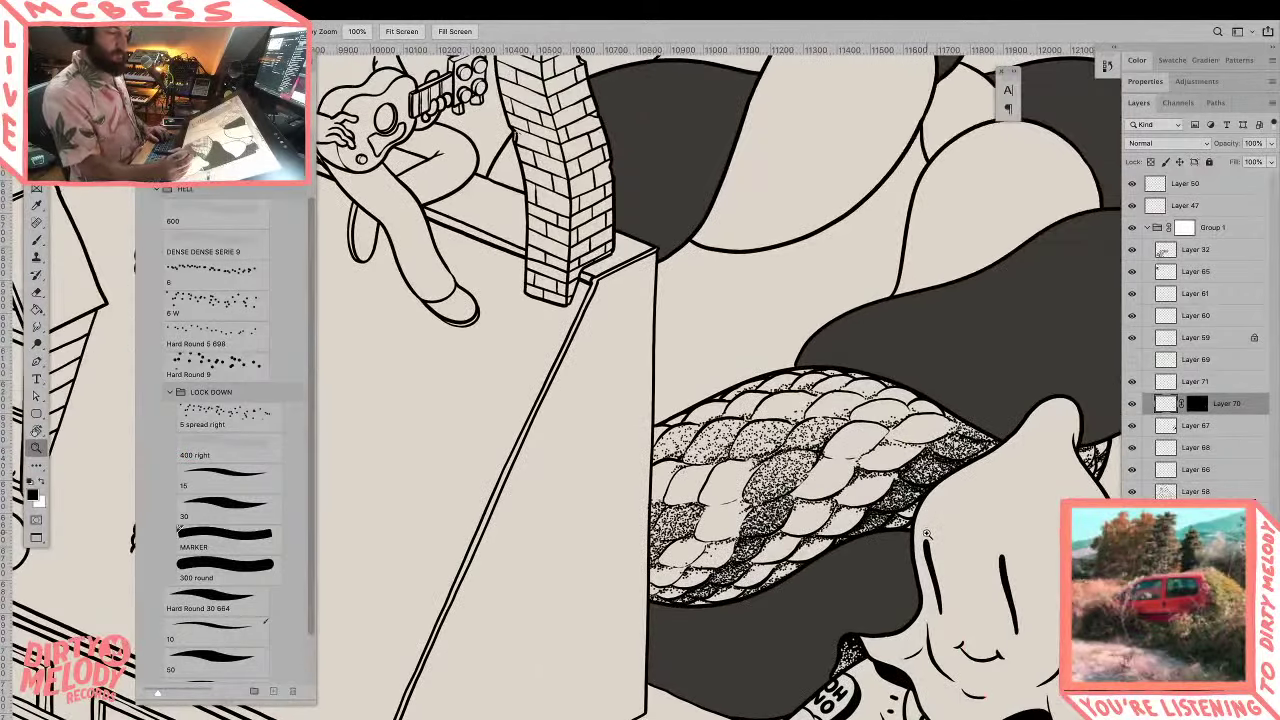
click(922, 535)
click(922, 535)
key(b)
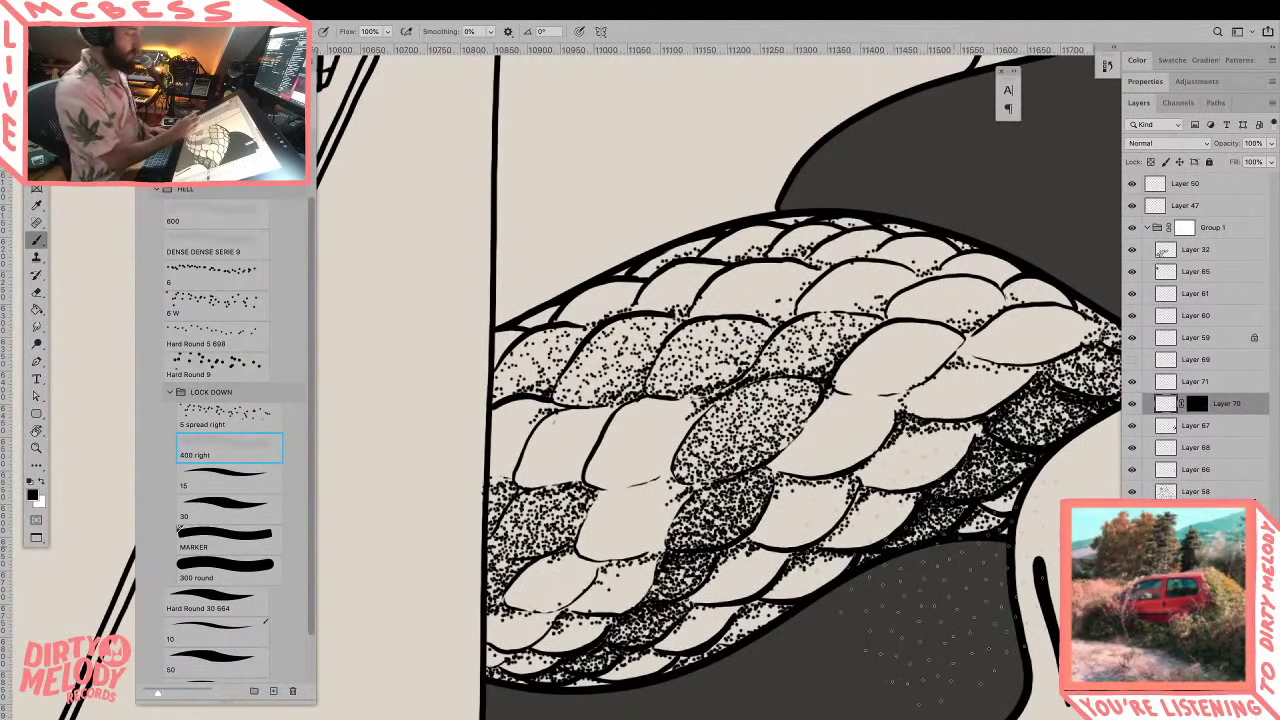
click(234, 475)
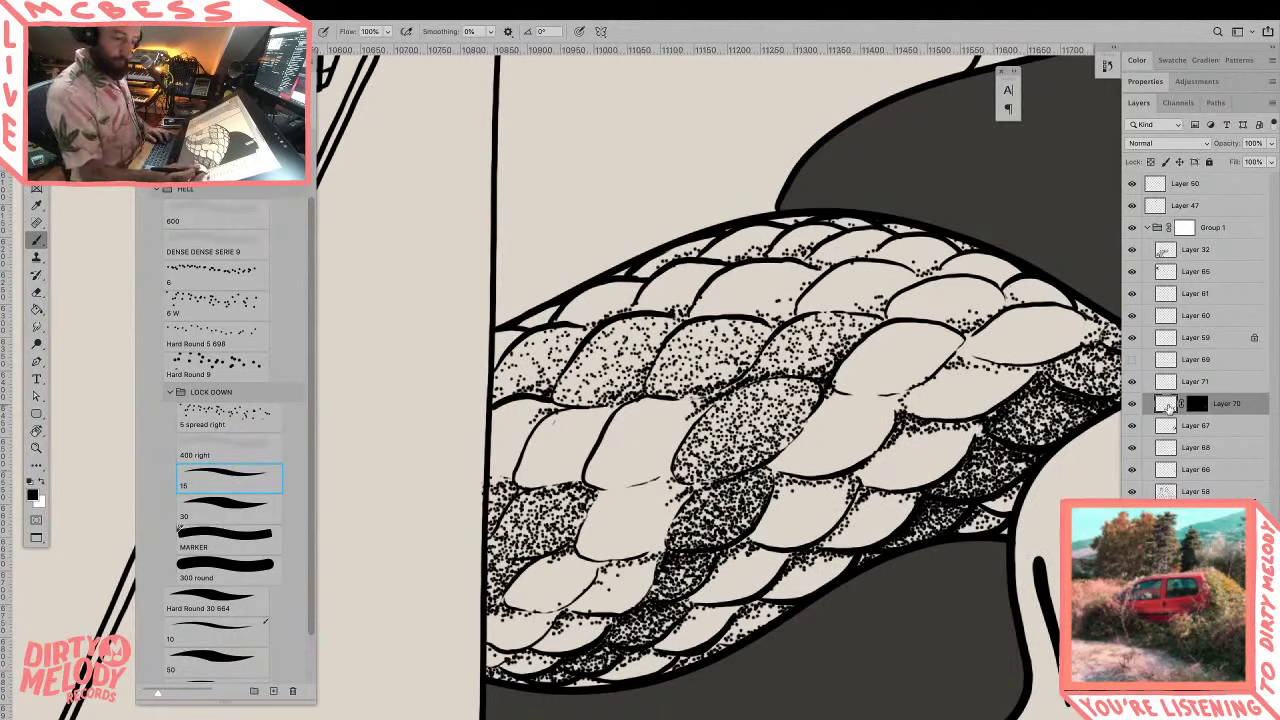
click(1190, 382)
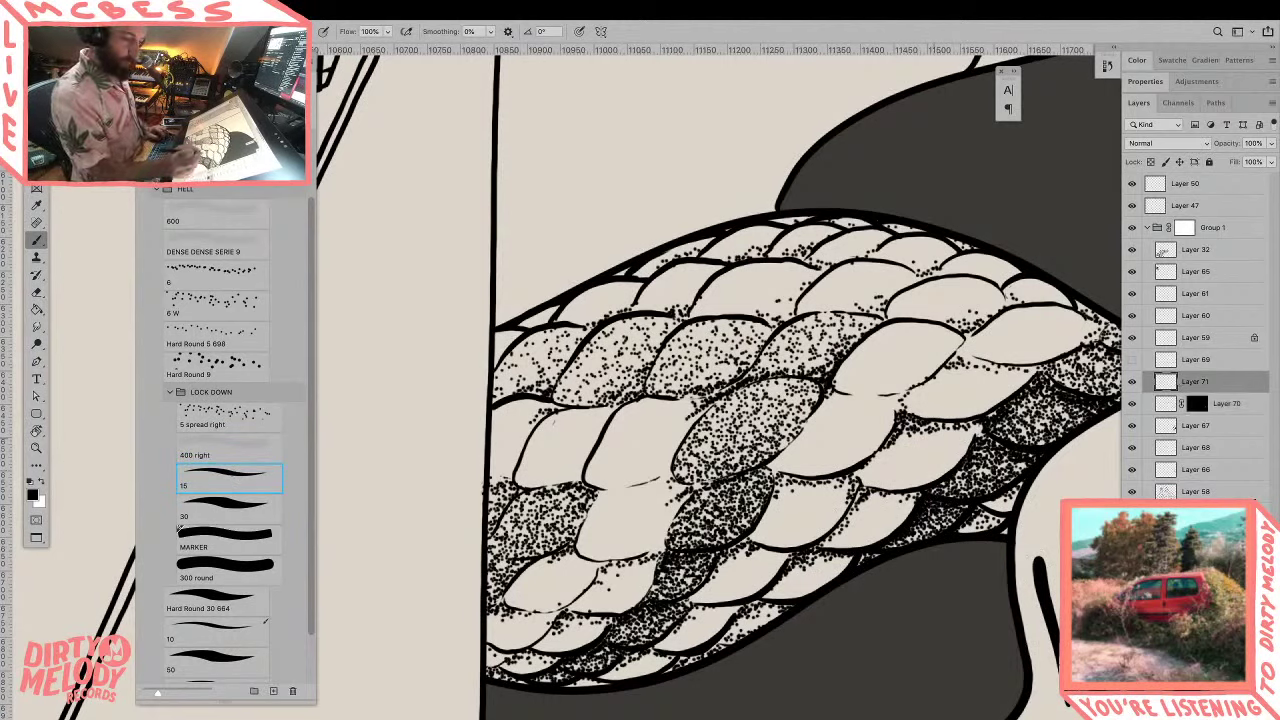
drag(795, 466, 870, 442)
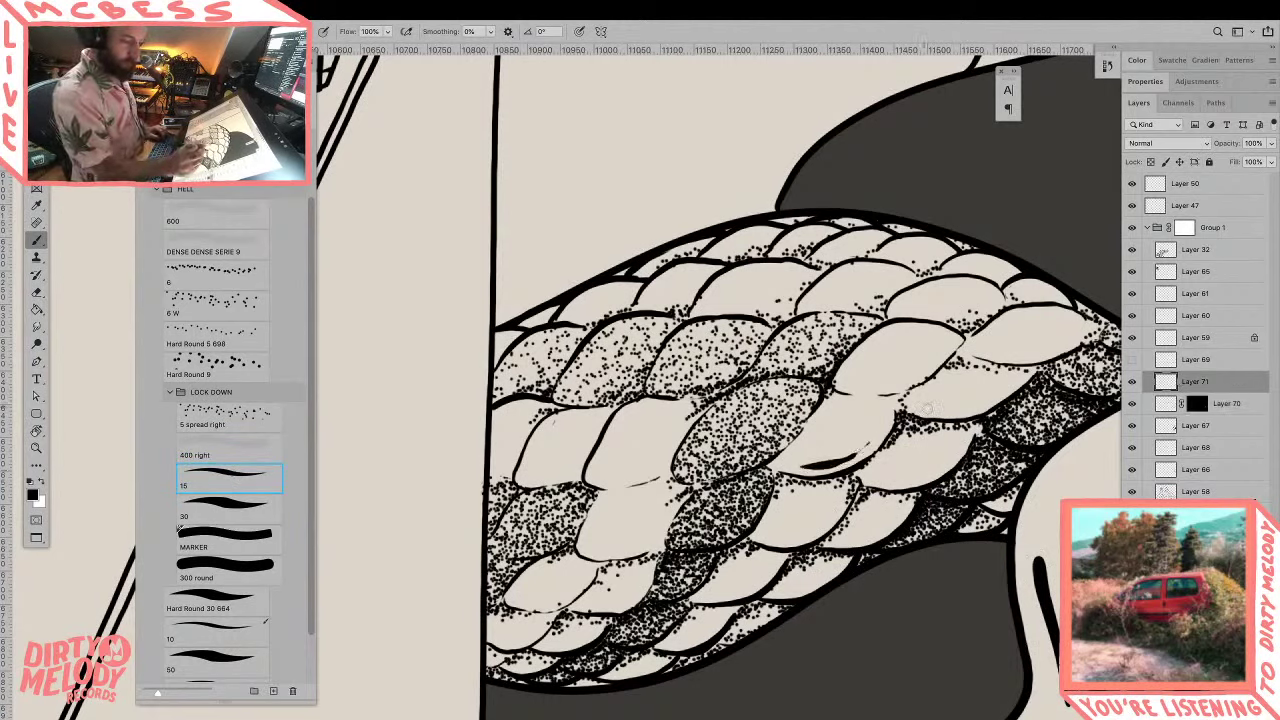
drag(926, 409, 985, 400)
drag(897, 481, 954, 457)
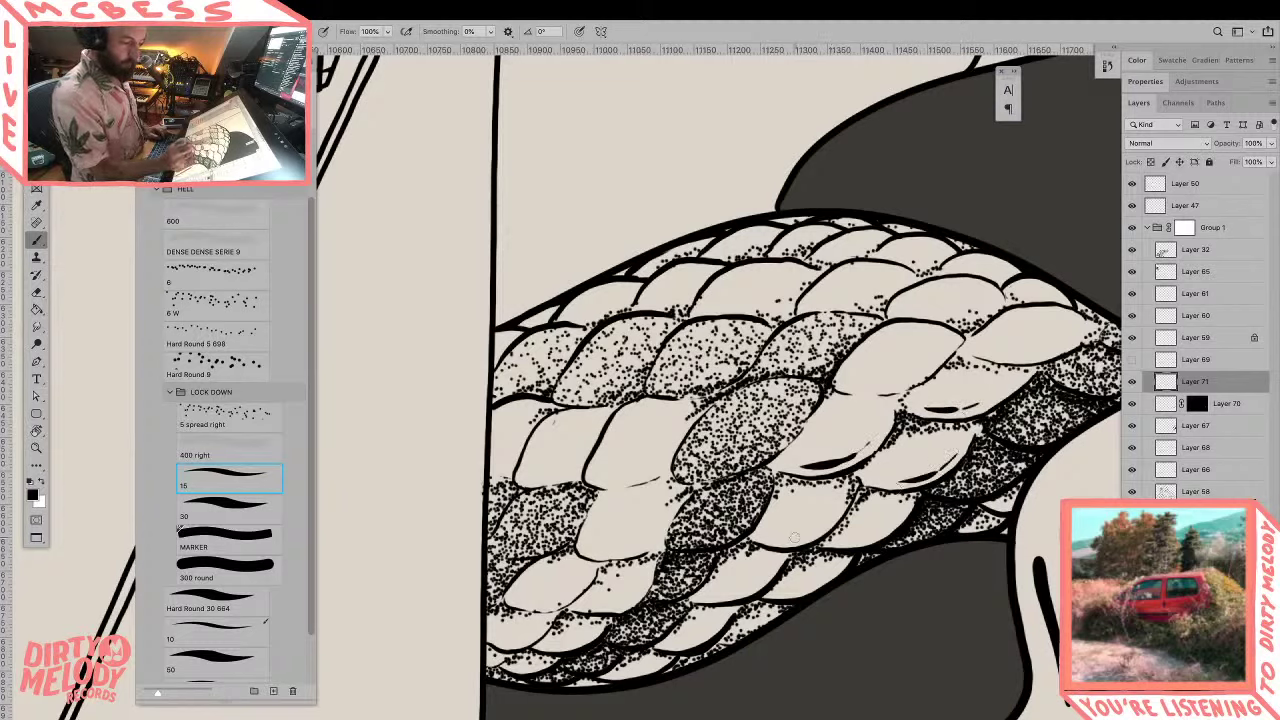
Step: Ink matching solid curved accents inside the pale scales of the lower rows, along the coil's bottom edge
mouse_move(764, 536)
mouse_down()
mouse_move(853, 544)
mouse_move(862, 528)
mouse_up()
mouse_move(706, 592)
mouse_down()
mouse_move(767, 573)
mouse_move(781, 590)
mouse_move(833, 566)
mouse_up()
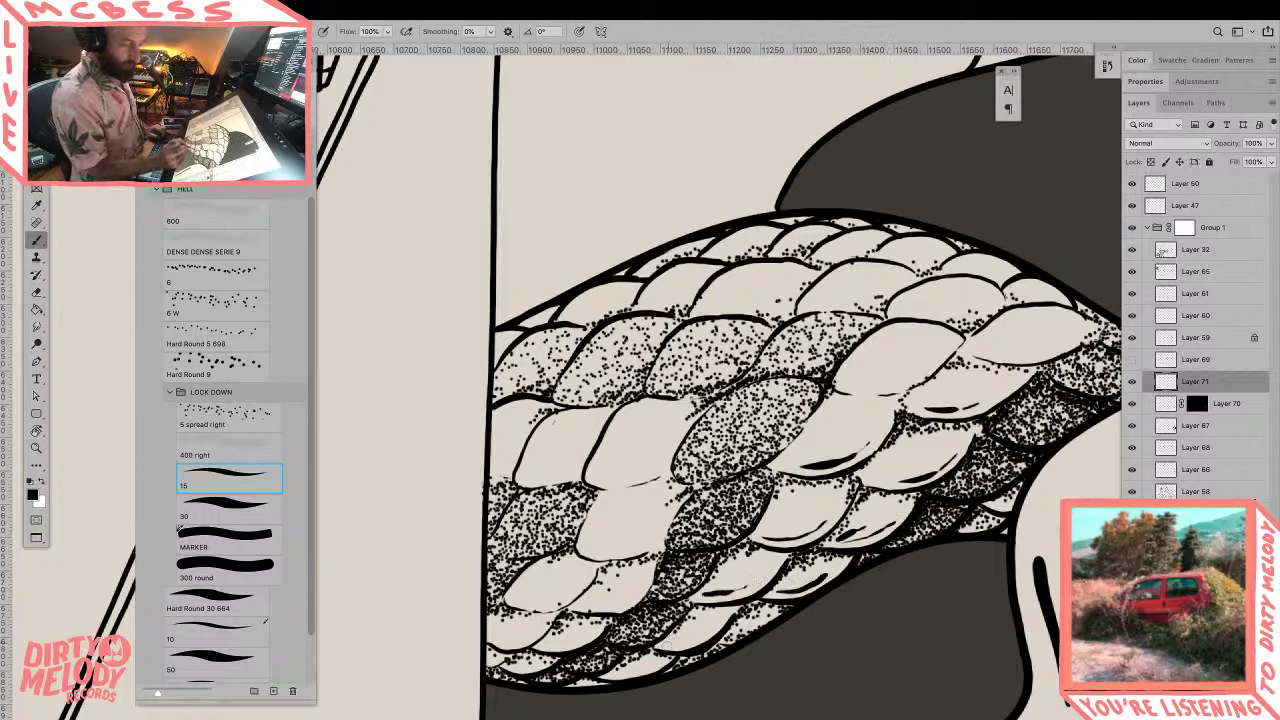
drag(660, 646, 708, 634)
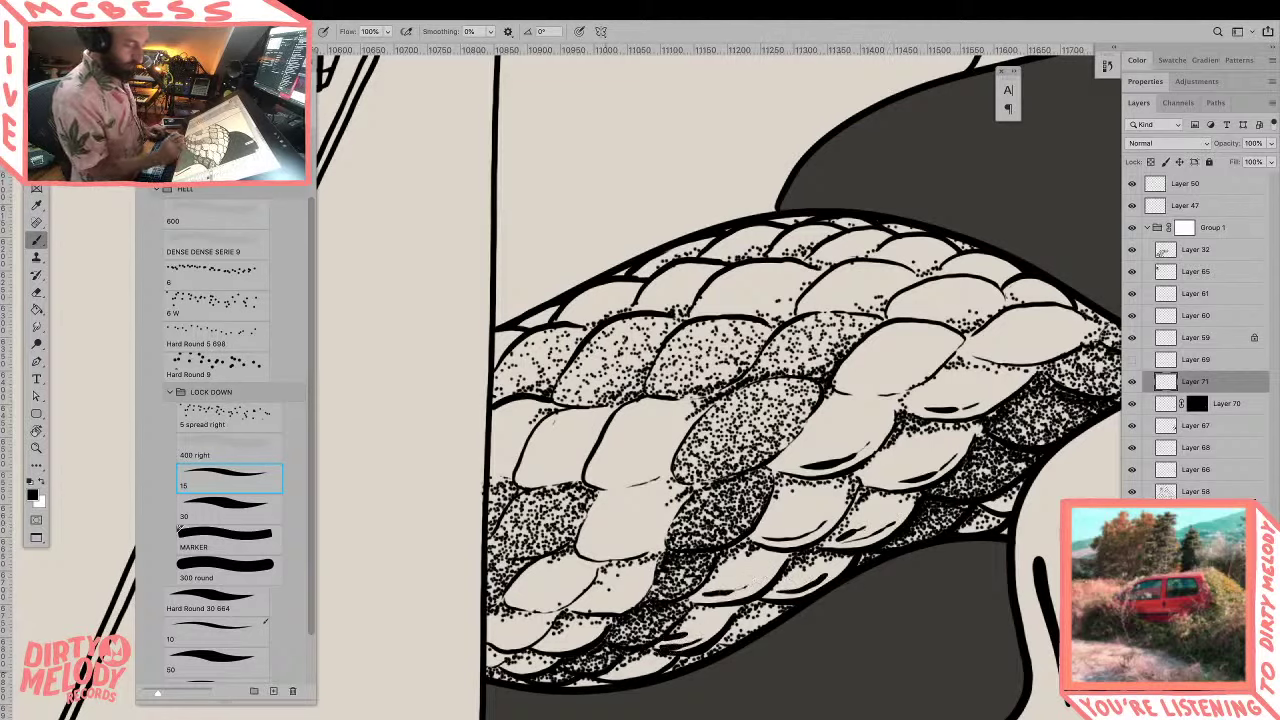
drag(607, 677, 655, 665)
drag(713, 626, 570, 628)
mouse_move(874, 611)
mouse_down()
mouse_move(918, 588)
mouse_move(934, 437)
mouse_move(925, 392)
mouse_up()
key(r)
key(z)
drag(837, 510, 847, 507)
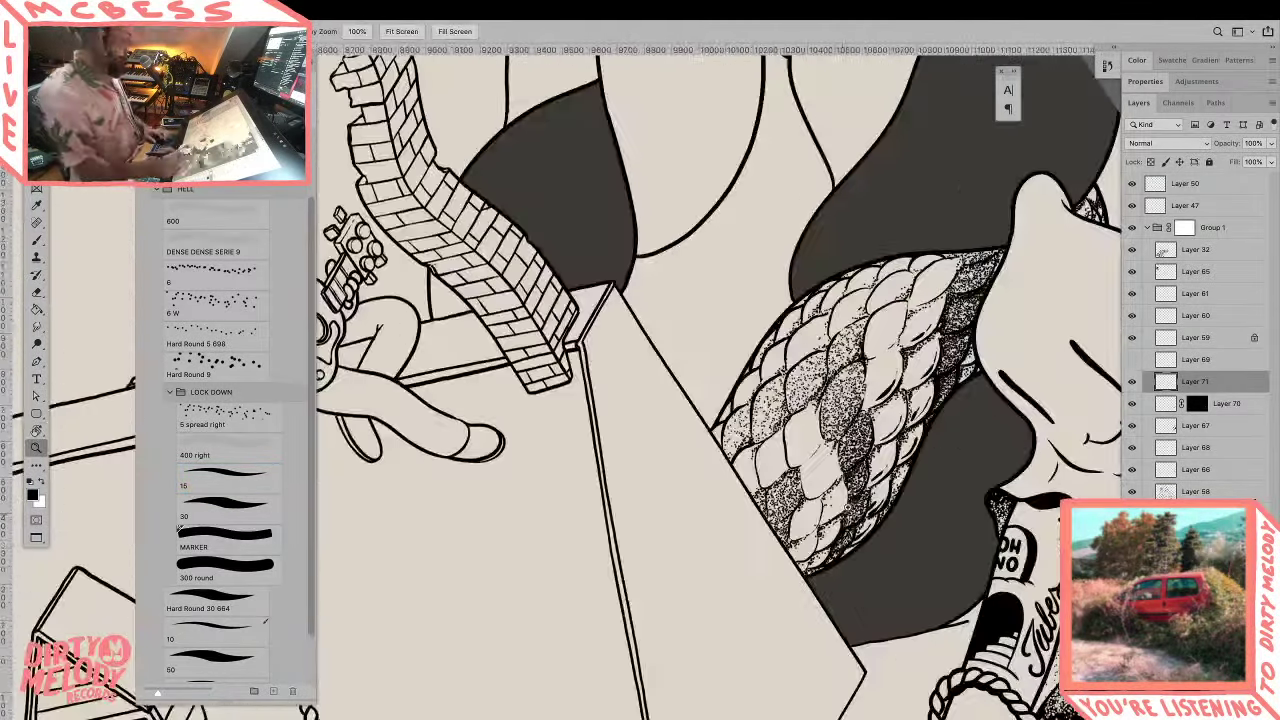
Step: Ink thin curved accents on Layer 71 with the 15 brush inside the lower edges of the pale scales nearest the roof
click(831, 537)
key(b)
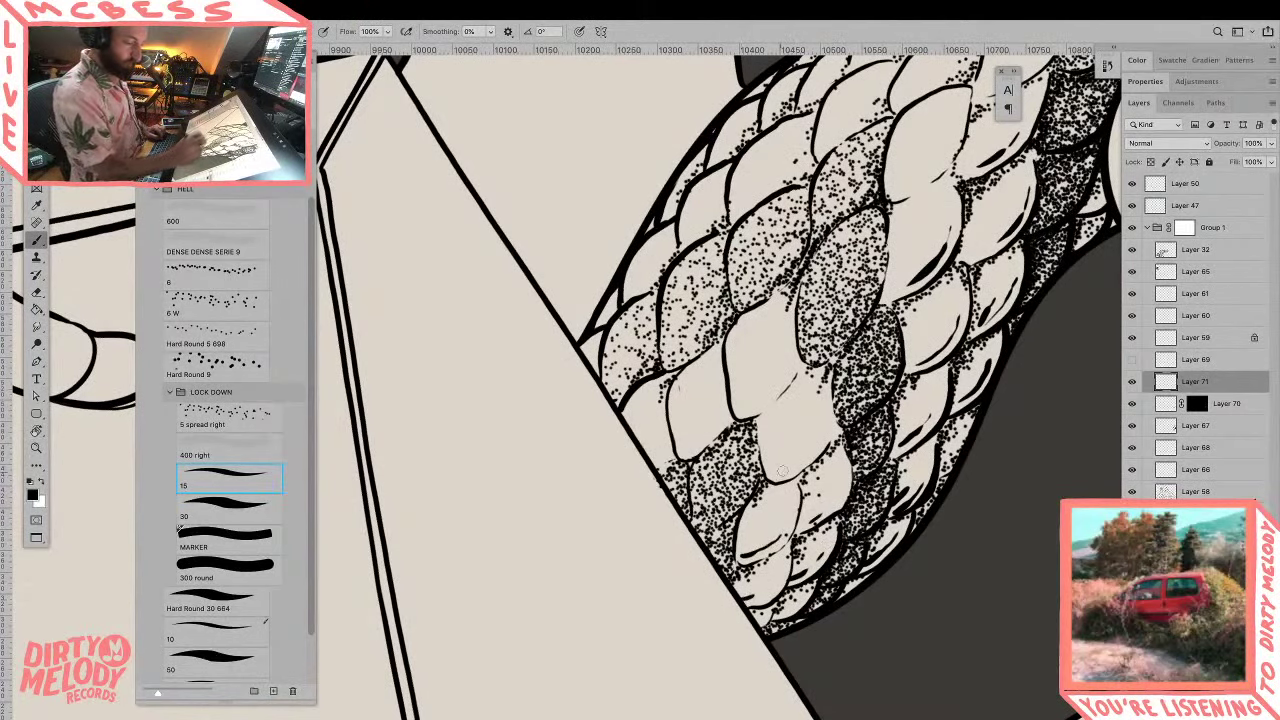
key(r)
drag(955, 268, 975, 518)
key(b)
drag(707, 471, 757, 474)
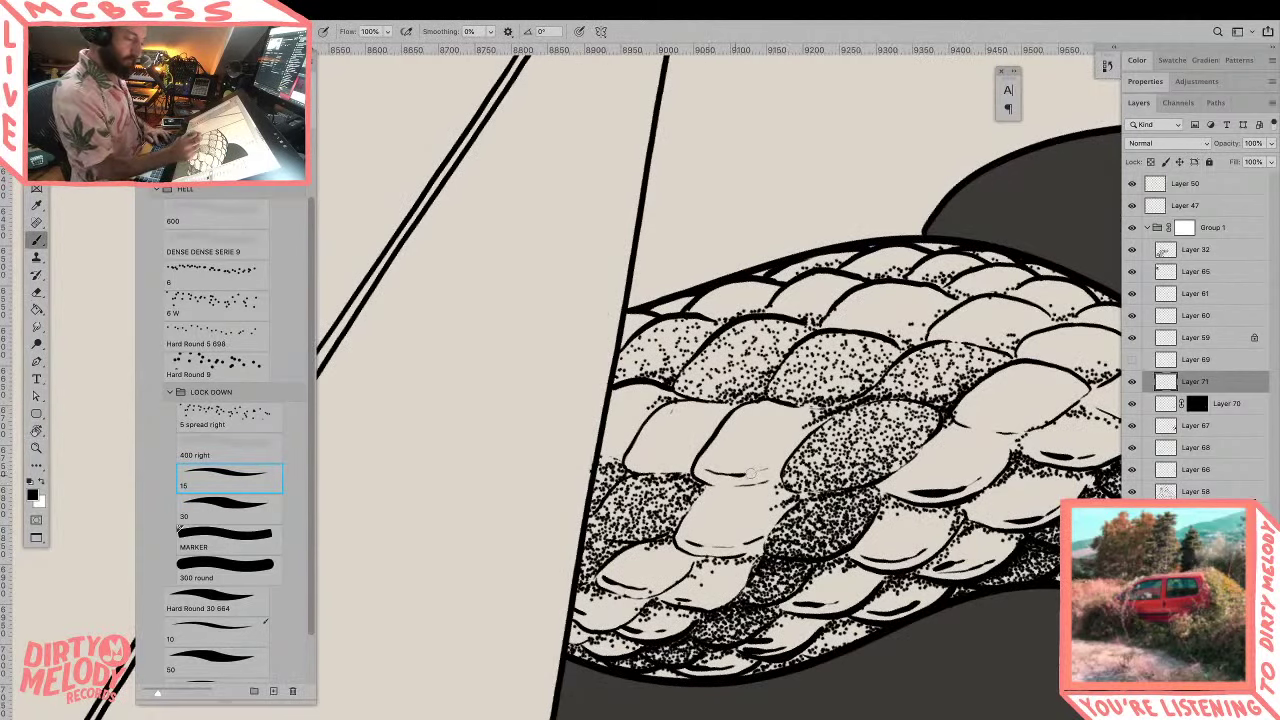
drag(970, 538, 836, 519)
key(r)
mouse_move(943, 568)
mouse_down()
mouse_move(992, 529)
mouse_move(1027, 564)
mouse_up()
Step: Turn on the blue pencil sketch layer so its guide lines show beneath the inked artwork
click(1197, 407)
key(b)
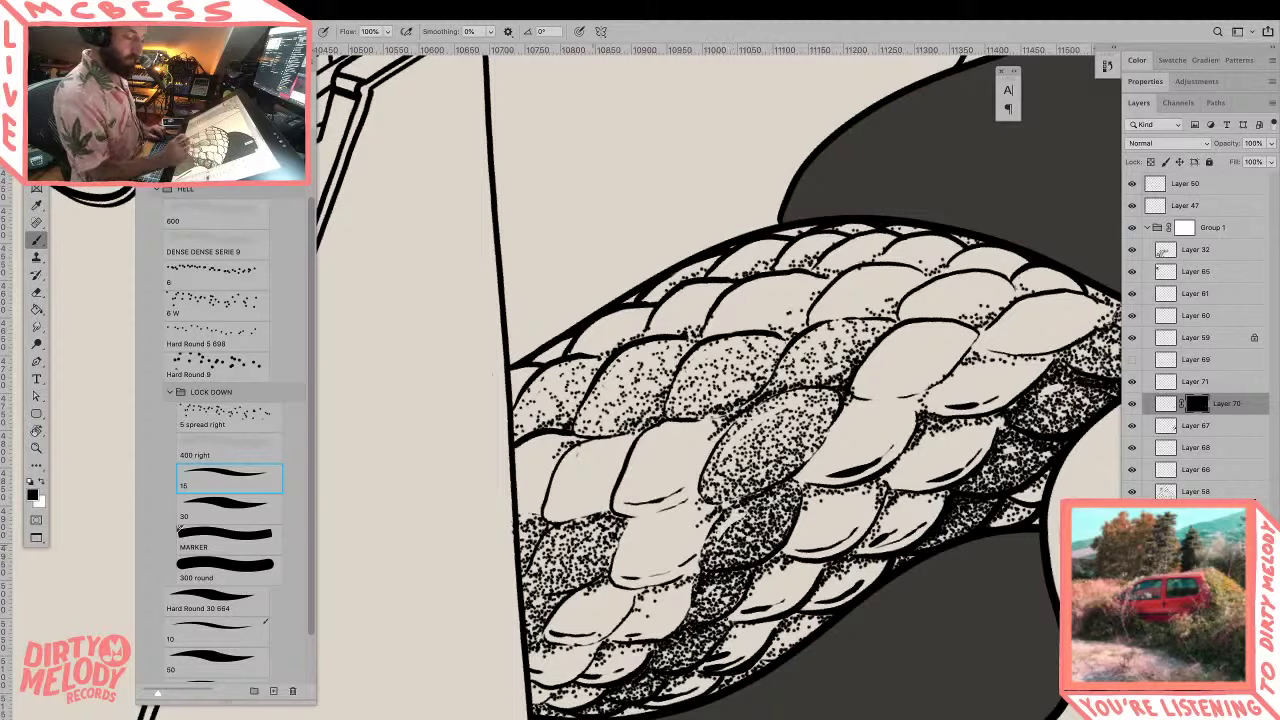
key(z)
drag(810, 471, 700, 478)
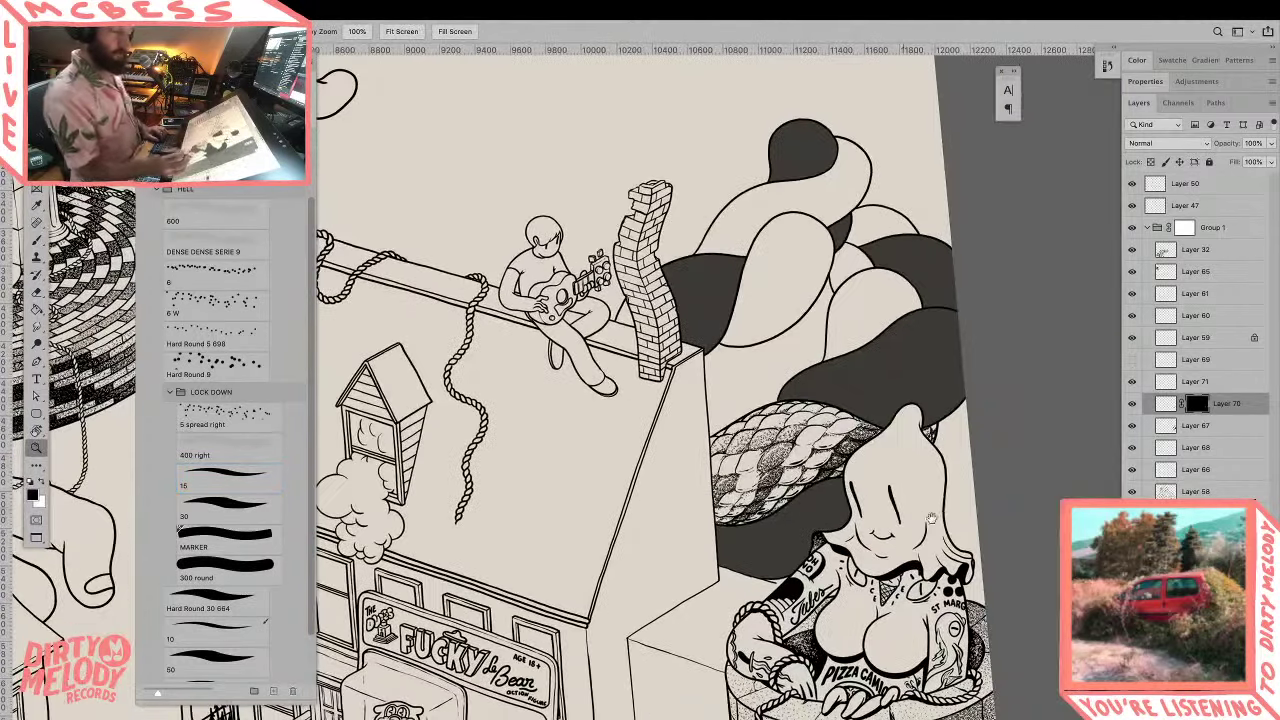
key(r)
drag(962, 526, 988, 536)
alt+click(939, 569)
alt+click(939, 569)
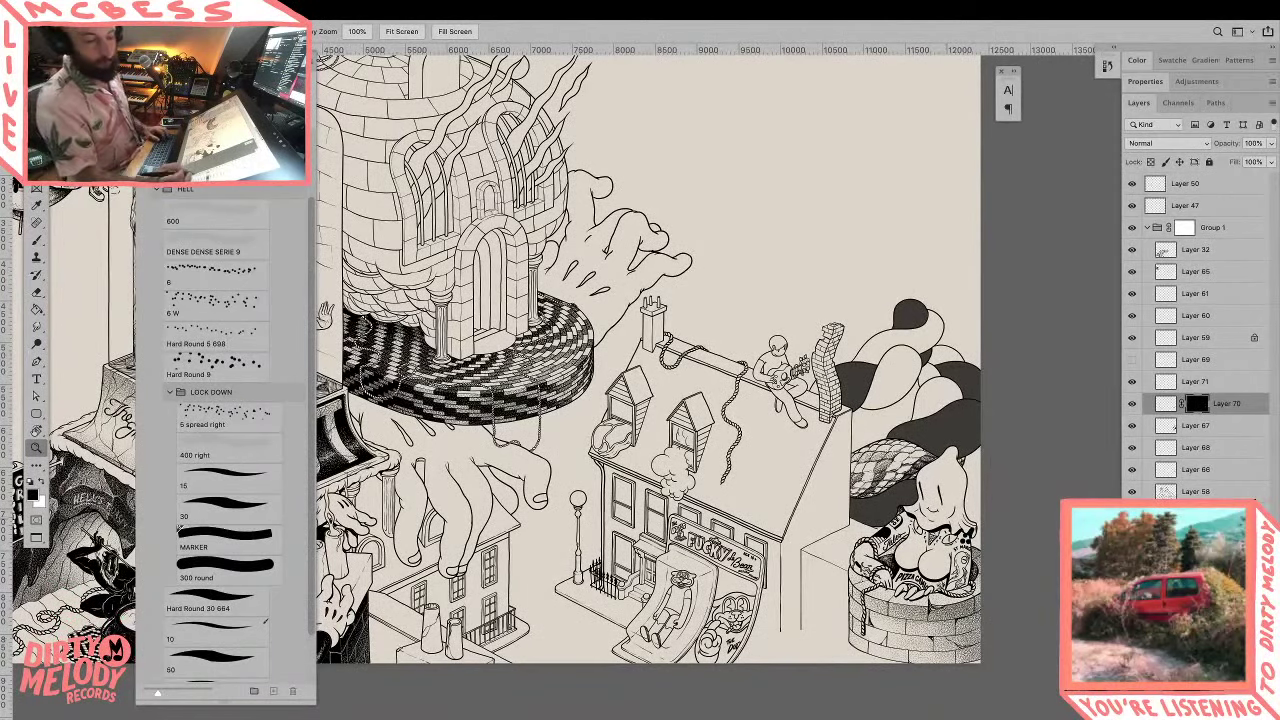
click(1132, 623)
drag(1009, 552, 966, 466)
key(r)
key(z)
drag(838, 447, 815, 400)
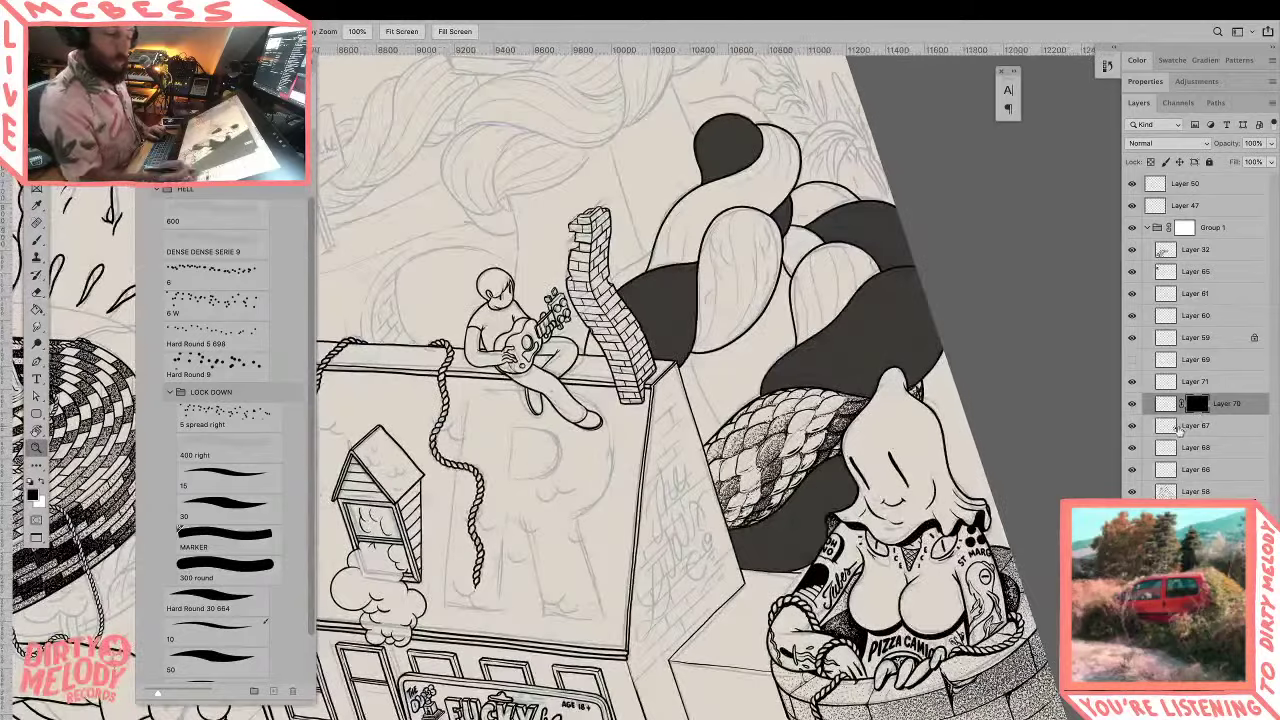
Step: Check that Layer 67 holds the artwork to be masked by toggling its visibility, and add a white layer mask to it
click(1180, 428)
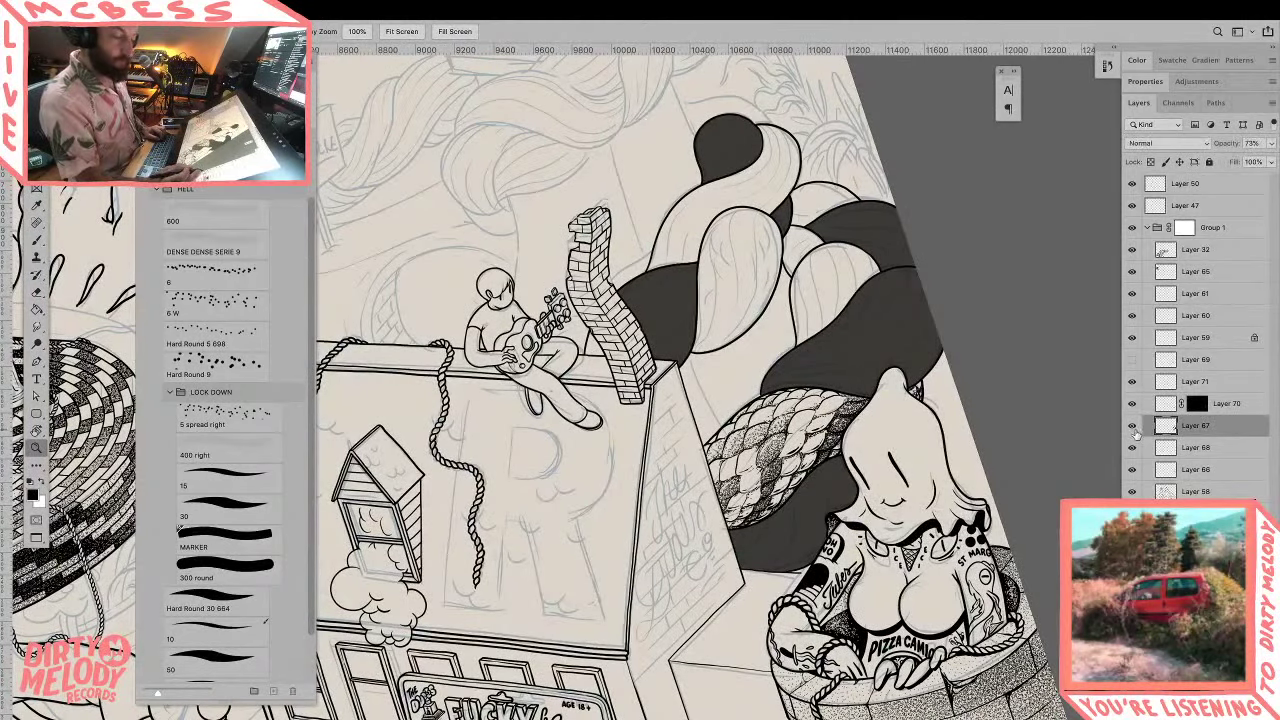
click(1132, 425)
click(1132, 425)
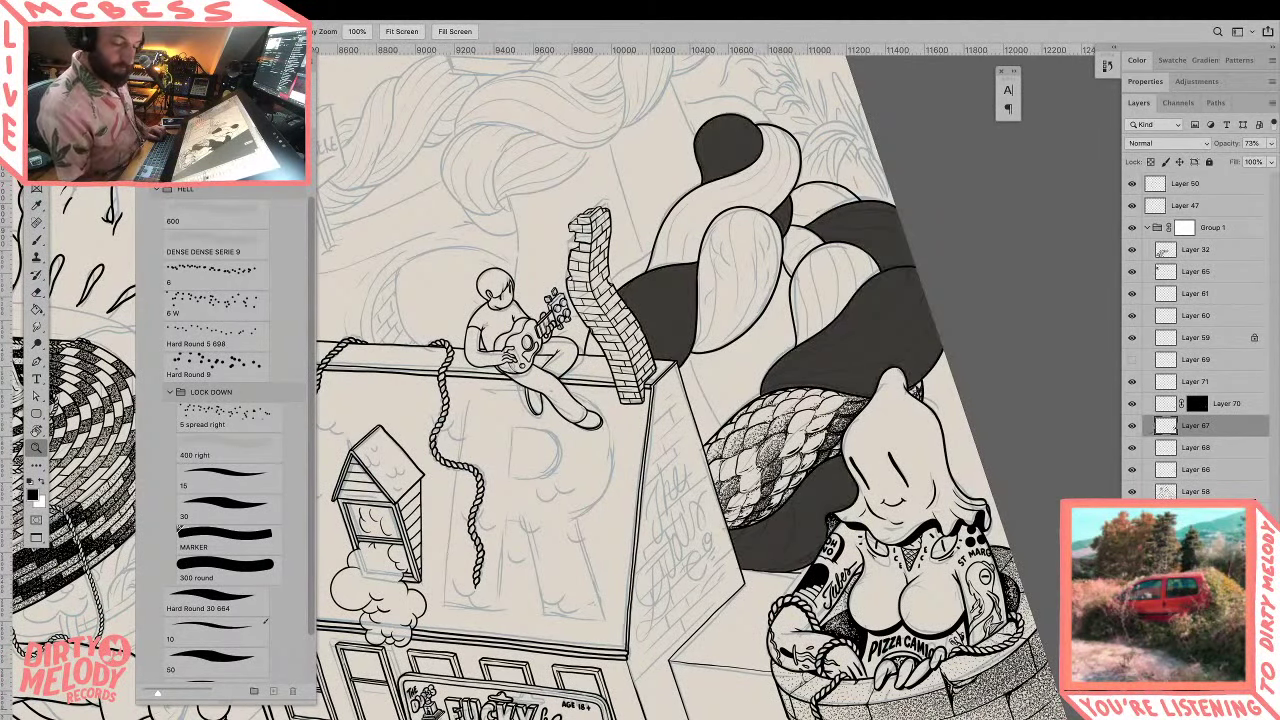
click(1182, 711)
Step: Try pale curved scale outlines on Layer 67's mask with the 15 brush, across the middle of the dark coil above the hooded head
click(792, 369)
click(786, 376)
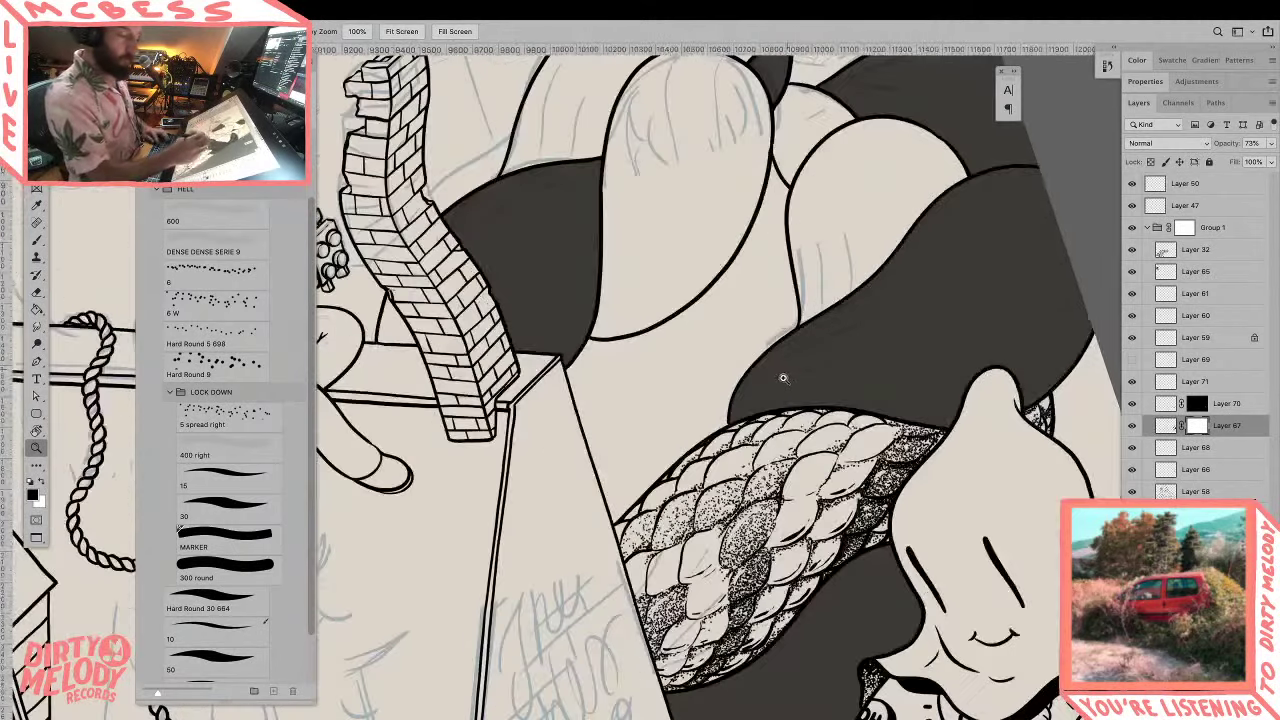
click(783, 378)
key(b)
drag(1020, 340, 742, 460)
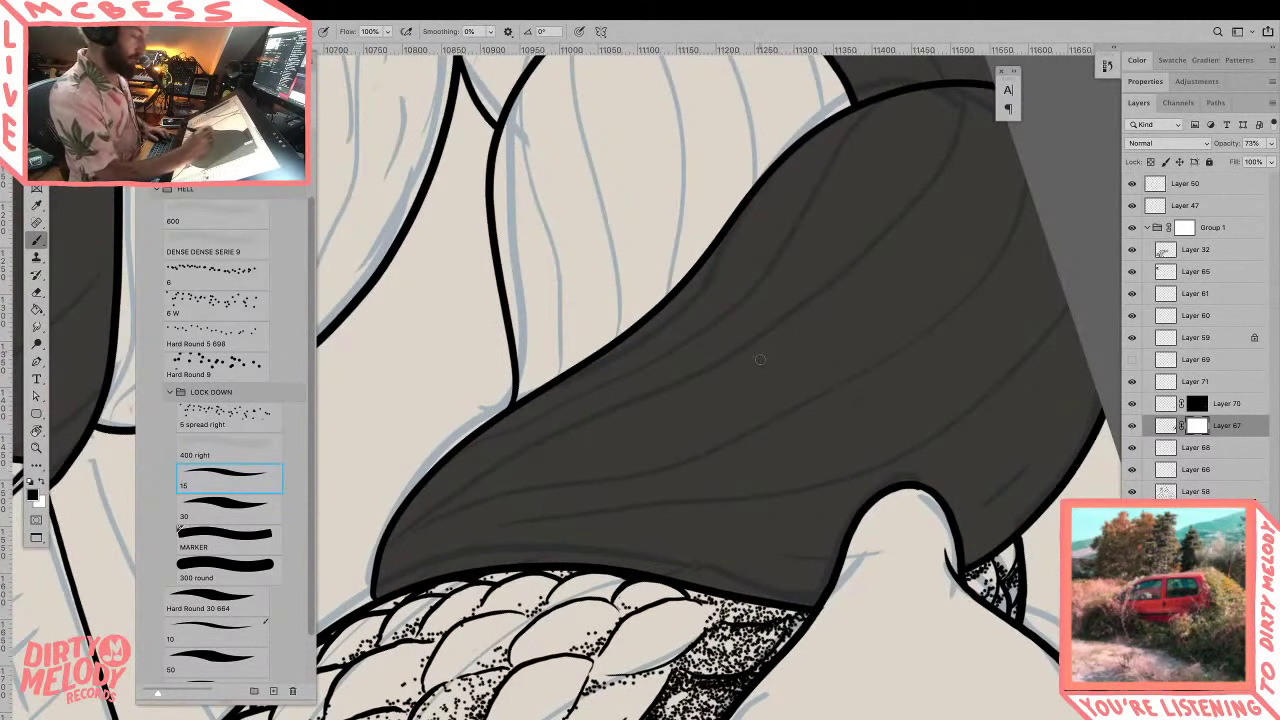
key(x)
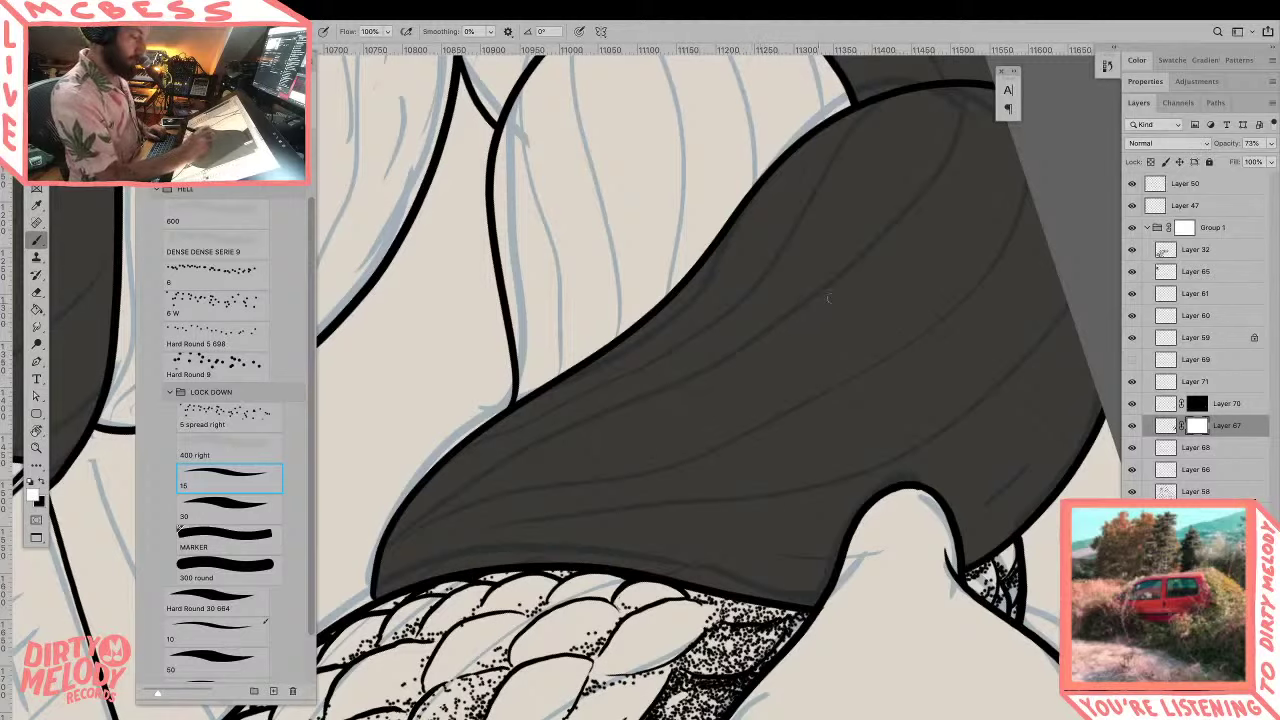
key(x)
mouse_move(753, 381)
mouse_down()
mouse_move(797, 316)
mouse_move(863, 300)
mouse_move(894, 314)
mouse_move(891, 270)
mouse_move(921, 211)
mouse_move(986, 190)
mouse_move(997, 220)
mouse_move(965, 190)
mouse_move(1002, 186)
mouse_up()
key(super+z)
mouse_move(800, 297)
mouse_down()
mouse_move(841, 232)
mouse_move(893, 215)
mouse_up()
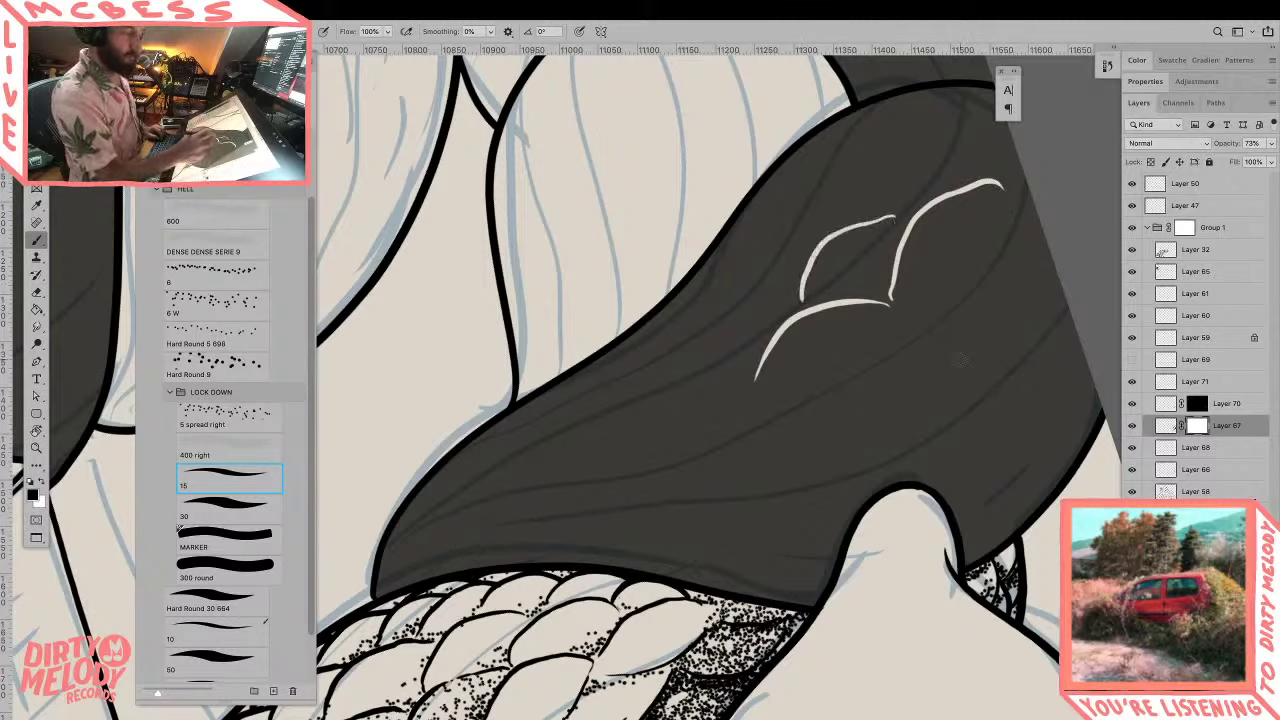
Step: Try more scale arcs stepping from the first ones toward the dark coil's narrow end and upper edge
mouse_move(616, 431)
mouse_down()
mouse_move(649, 403)
mouse_move(716, 382)
mouse_move(762, 399)
mouse_move(696, 339)
mouse_move(721, 317)
mouse_move(777, 309)
mouse_move(741, 270)
mouse_move(792, 240)
mouse_up()
key(z)
key(b)
key(ctrl+z)
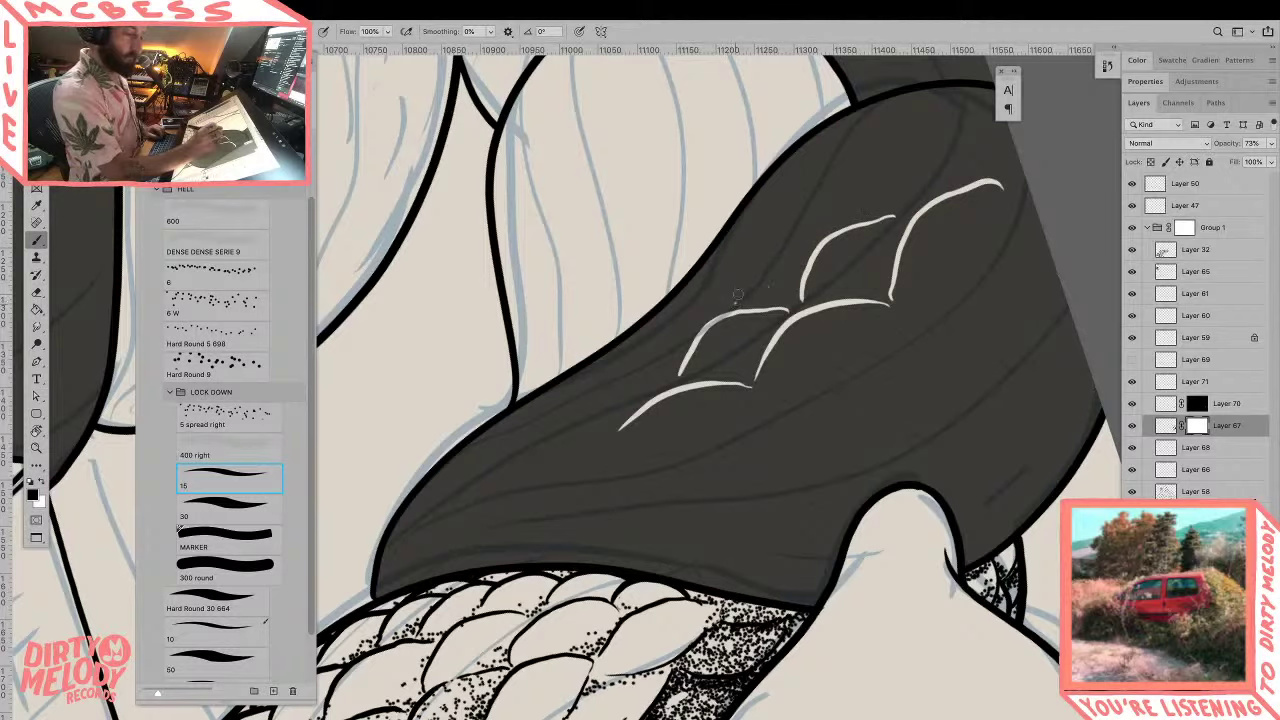
drag(732, 301, 797, 247)
Step: Judge the trial scale outlines against the whole illustration and undo them all
key(z)
alt+click(837, 225)
alt+click(858, 188)
alt+click(905, 172)
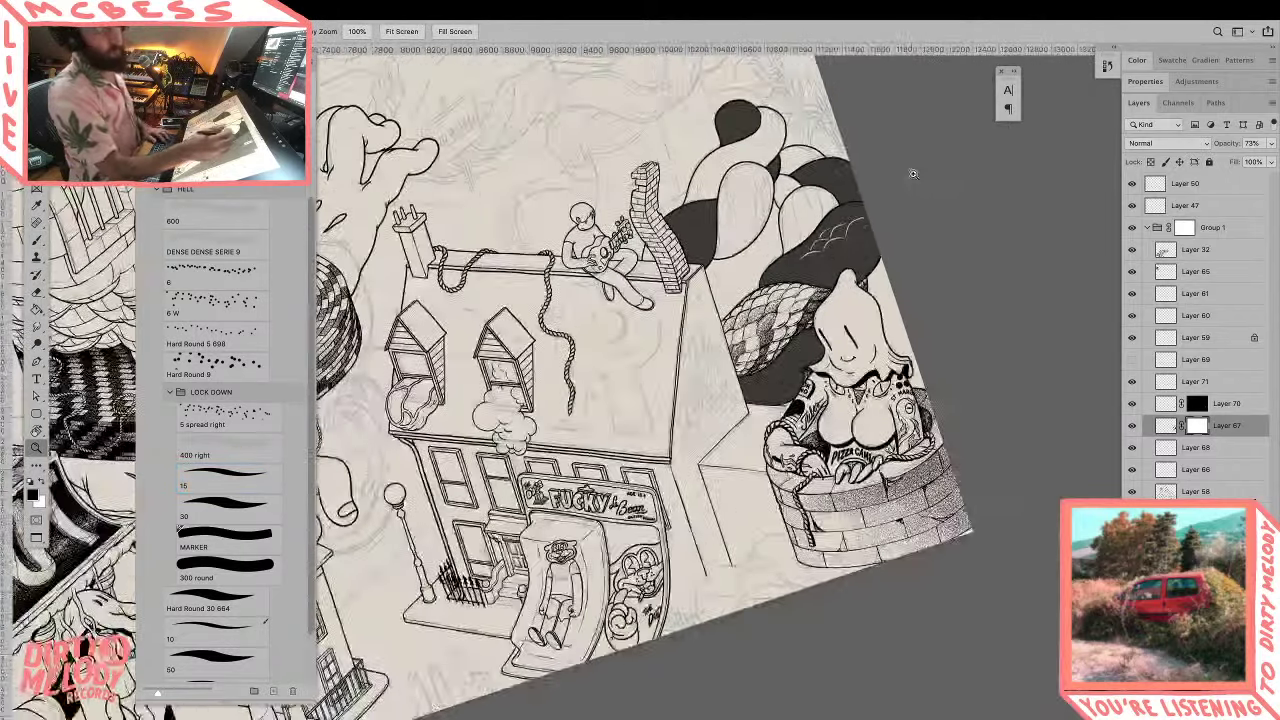
alt+click(915, 178)
key(r)
drag(954, 284, 957, 377)
key(Escape)
drag(946, 429, 946, 561)
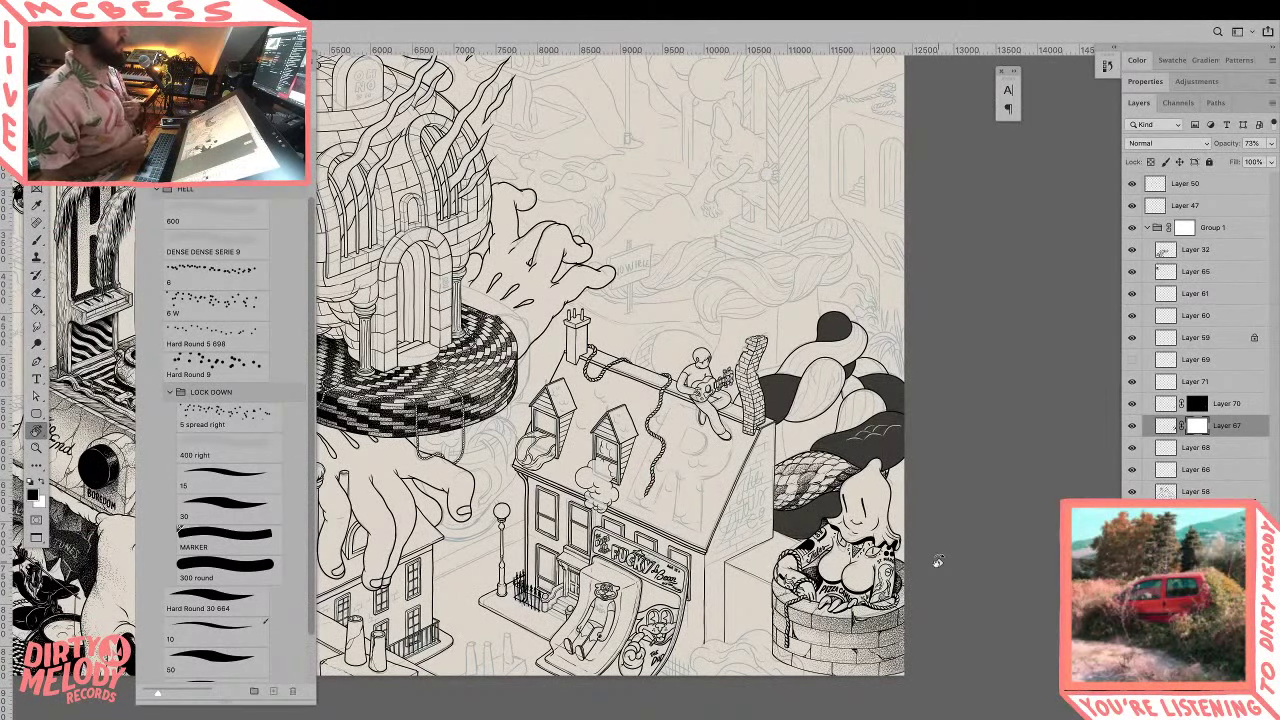
drag(742, 515, 953, 545)
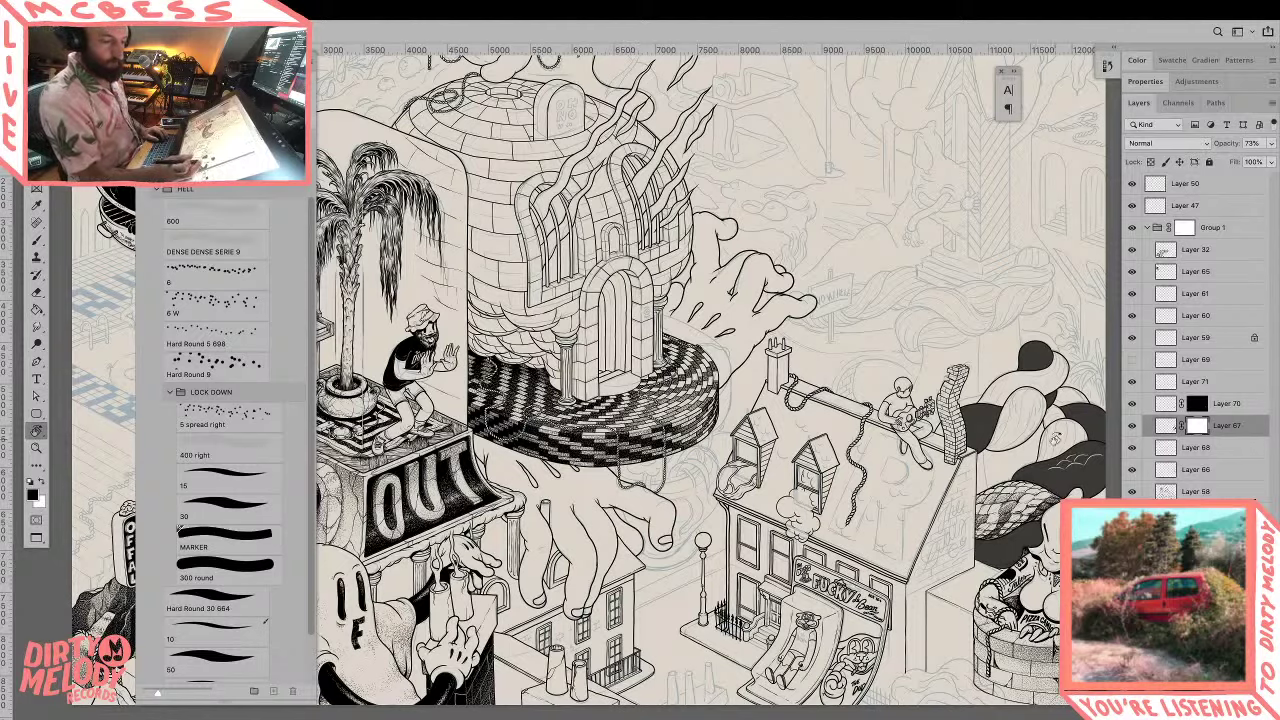
drag(1046, 503, 914, 479)
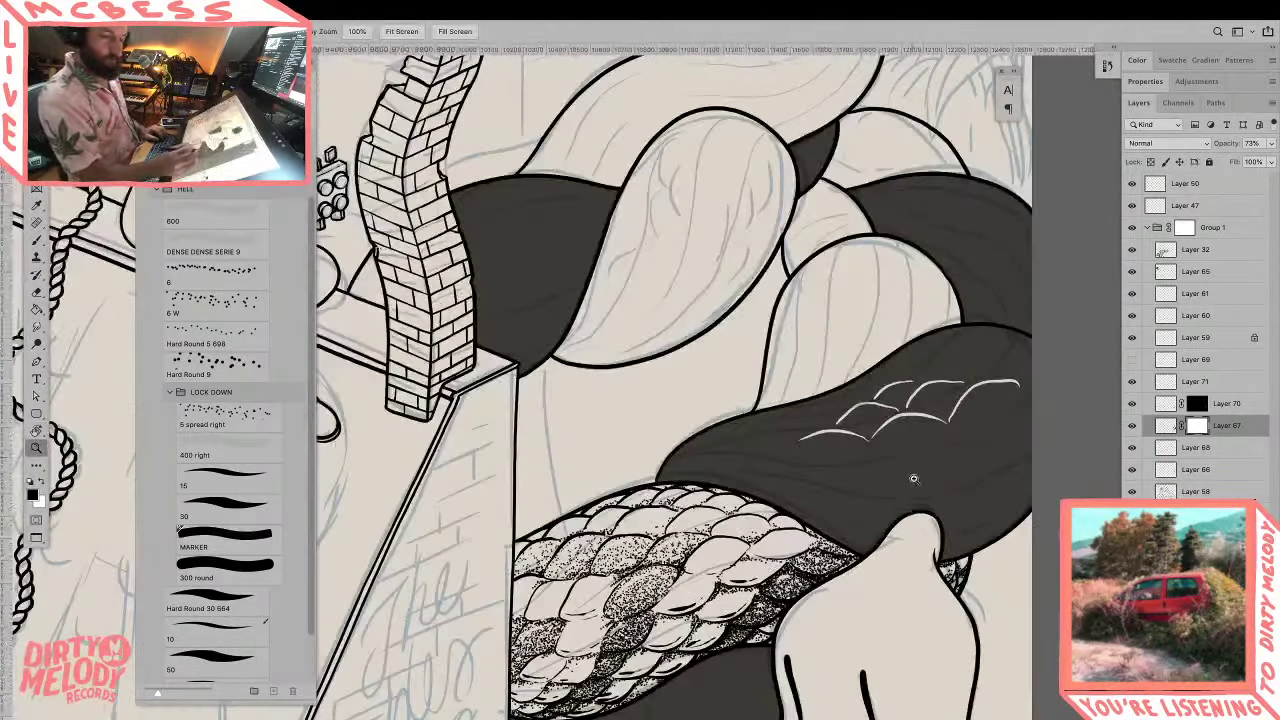
key(ctrl+z)
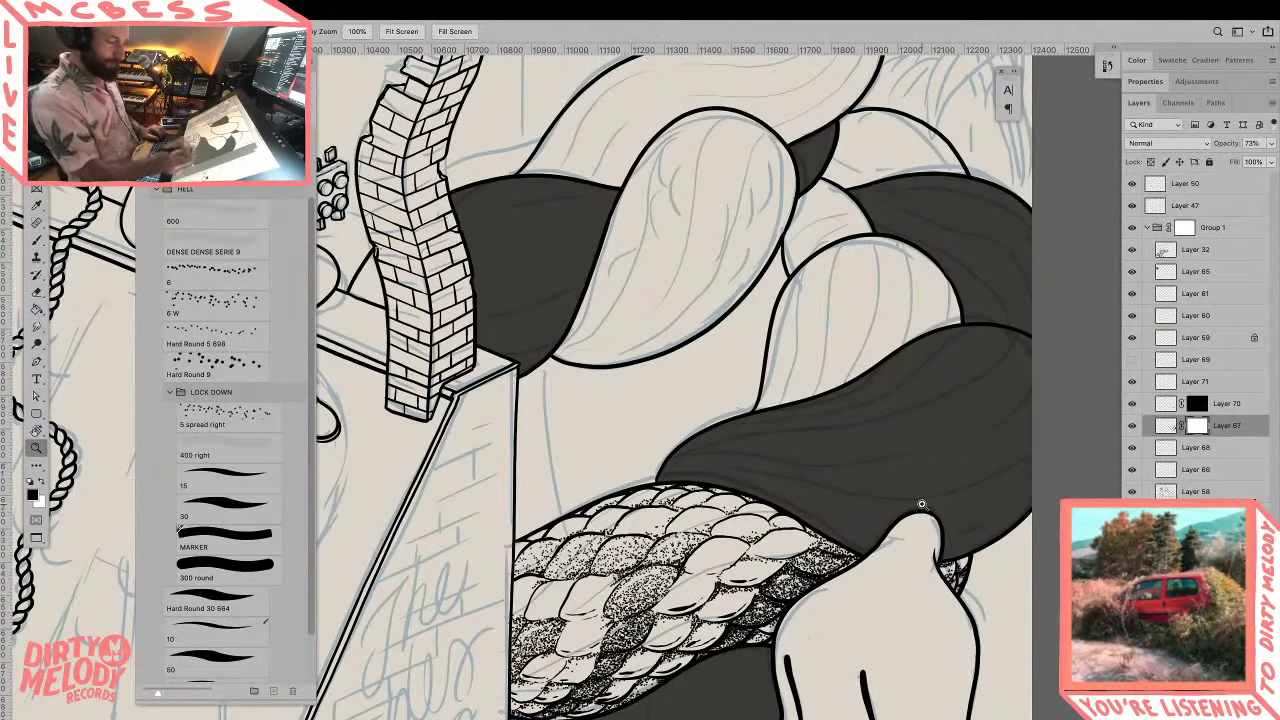
Step: Outline two thin, pale leaf-shaped scales side by side on Layer 67's mask with the 15 brush, just above the hooded head
click(921, 504)
key(b)
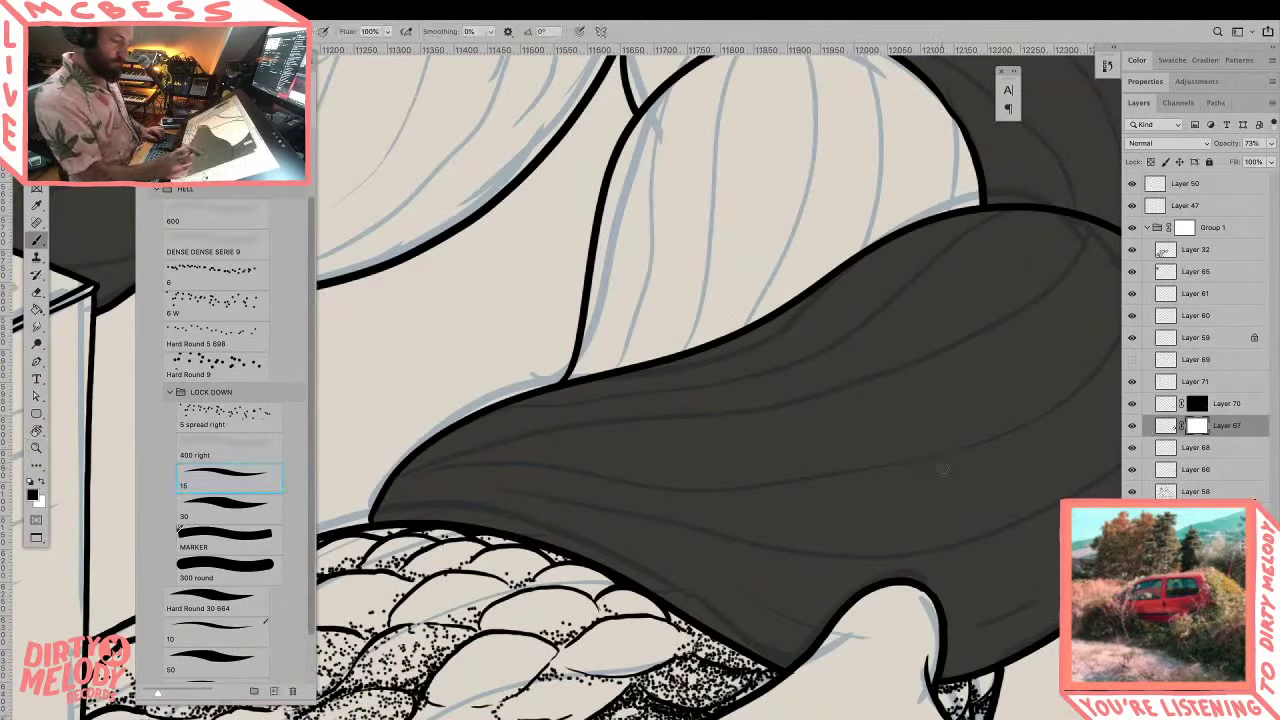
mouse_move(942, 467)
mouse_down()
mouse_move(871, 508)
mouse_move(928, 545)
mouse_move(1007, 517)
mouse_move(1027, 472)
mouse_move(963, 463)
mouse_up()
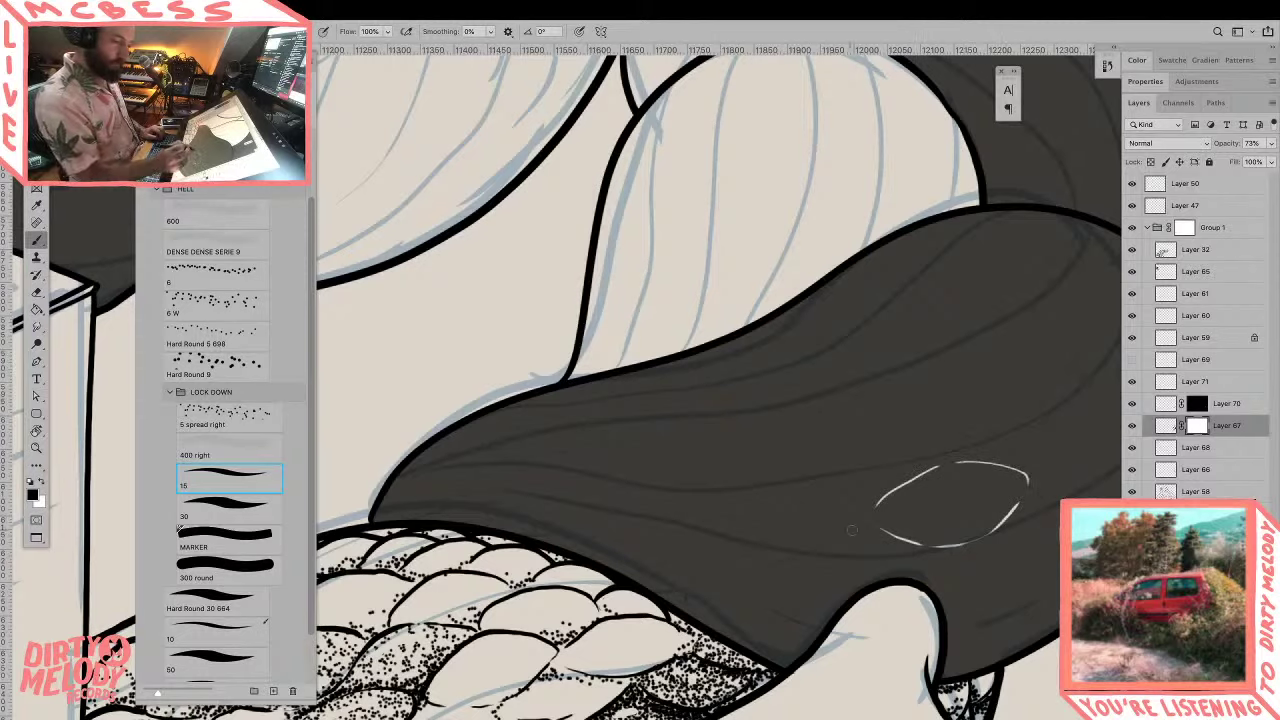
mouse_move(851, 530)
mouse_down()
mouse_move(785, 548)
mouse_move(742, 541)
mouse_move(718, 507)
mouse_move(806, 486)
mouse_up()
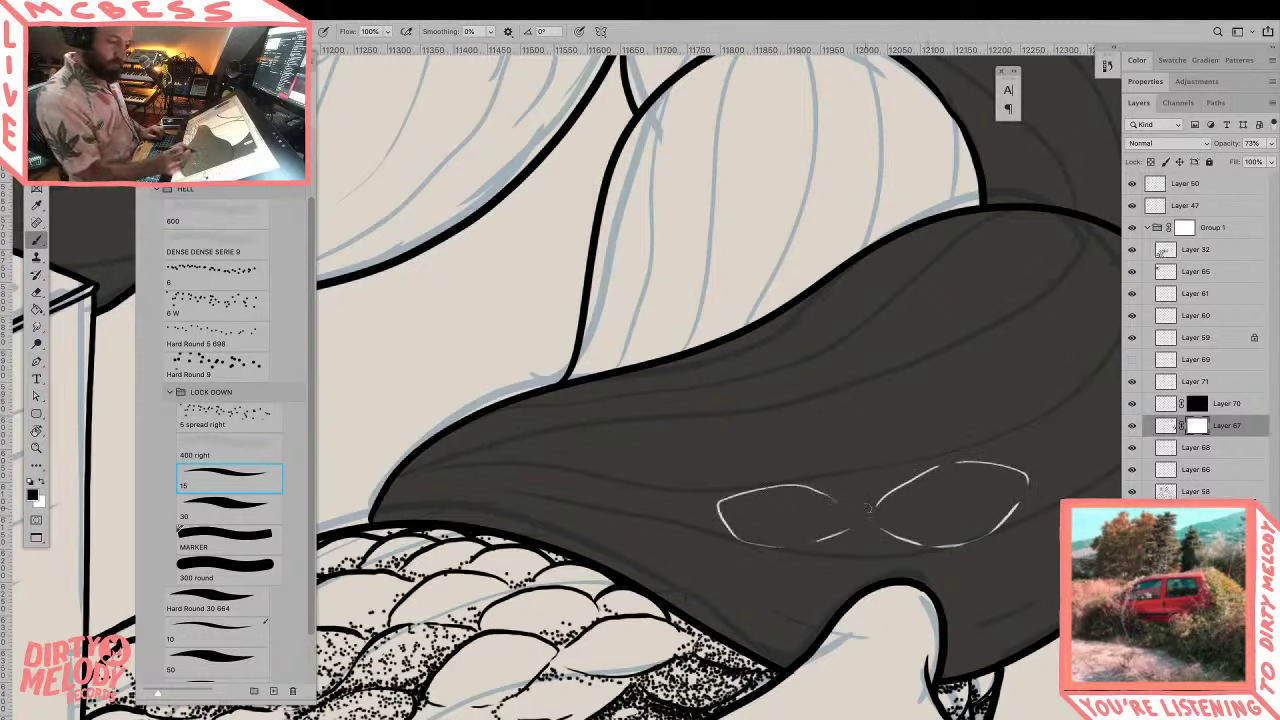
key(ctrl+z)
mouse_move(868, 510)
mouse_down()
mouse_move(816, 481)
mouse_move(732, 505)
mouse_move(743, 526)
mouse_move(791, 541)
mouse_move(864, 521)
mouse_up()
drag(967, 526, 863, 554)
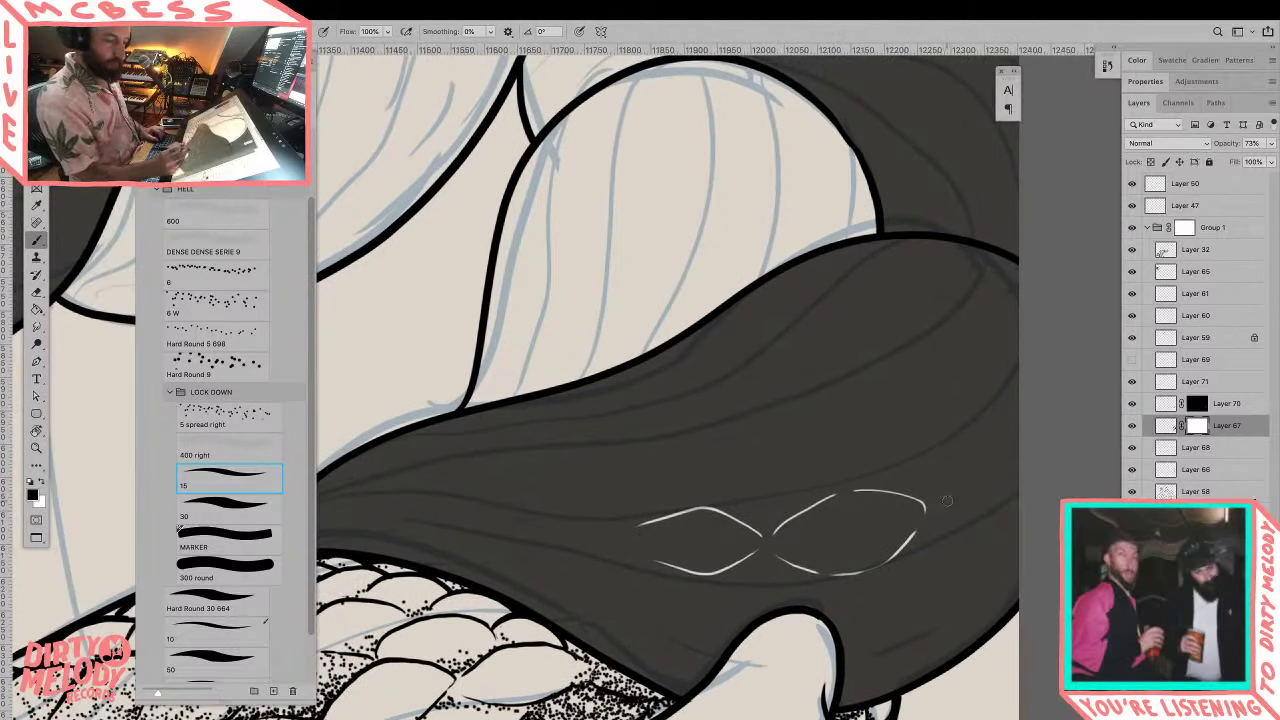
Step: Outline another scale toward the page edge and add two pale arcs for the row above the first scales
mouse_move(935, 507)
mouse_down()
mouse_move(968, 428)
mouse_move(990, 423)
mouse_up()
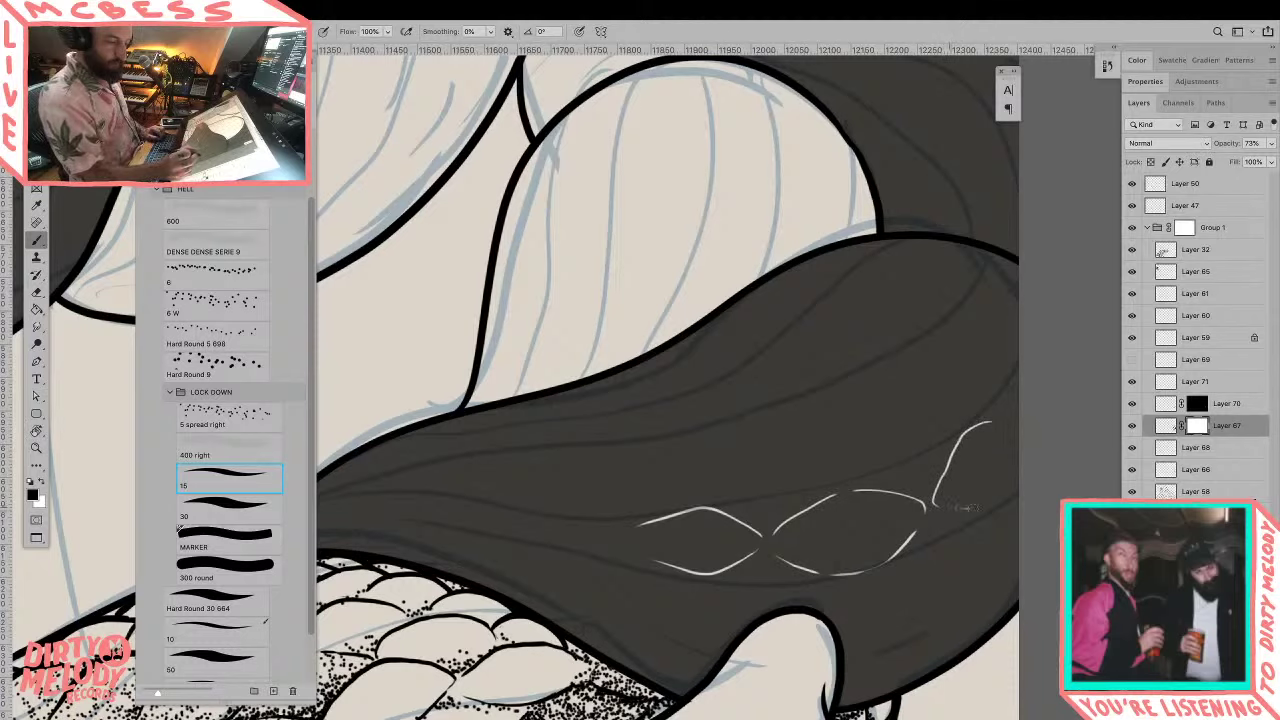
drag(958, 508, 1005, 497)
mouse_move(720, 493)
mouse_down()
mouse_move(781, 473)
mouse_move(811, 482)
mouse_move(906, 427)
mouse_move(956, 428)
mouse_up()
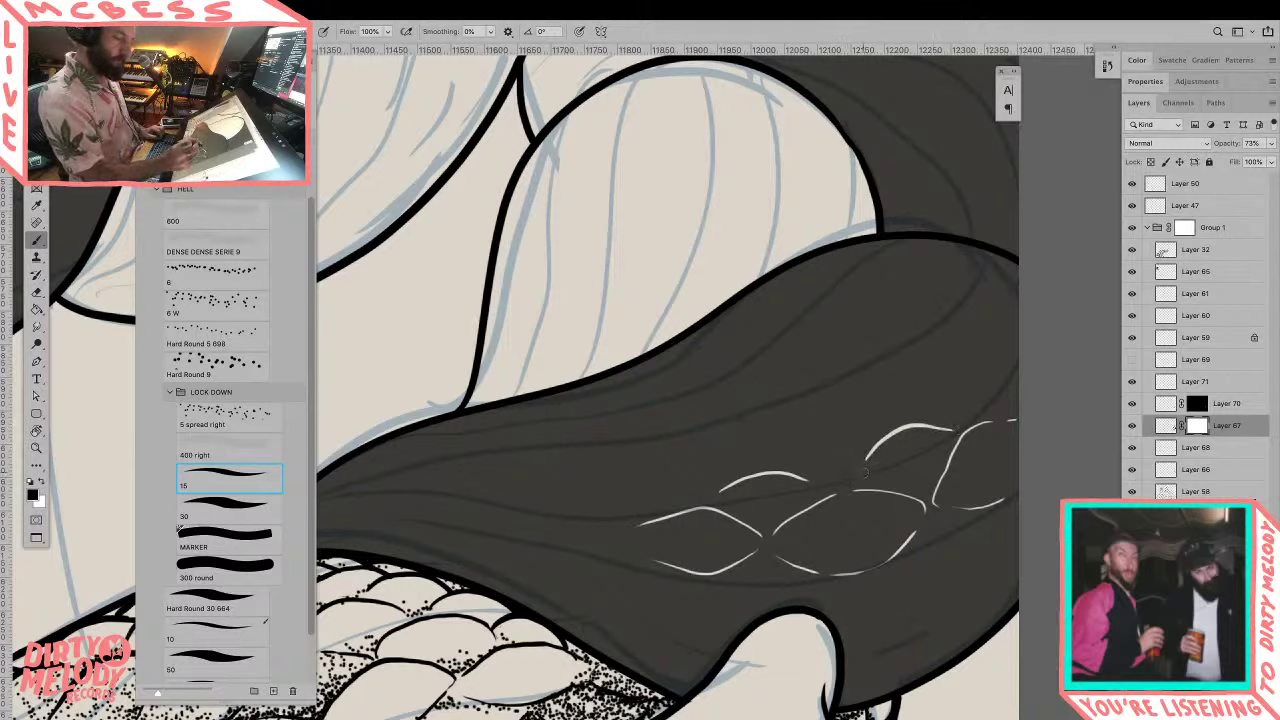
key(ctrl+z)
mouse_move(848, 475)
mouse_down()
mouse_move(894, 428)
mouse_move(955, 426)
mouse_up()
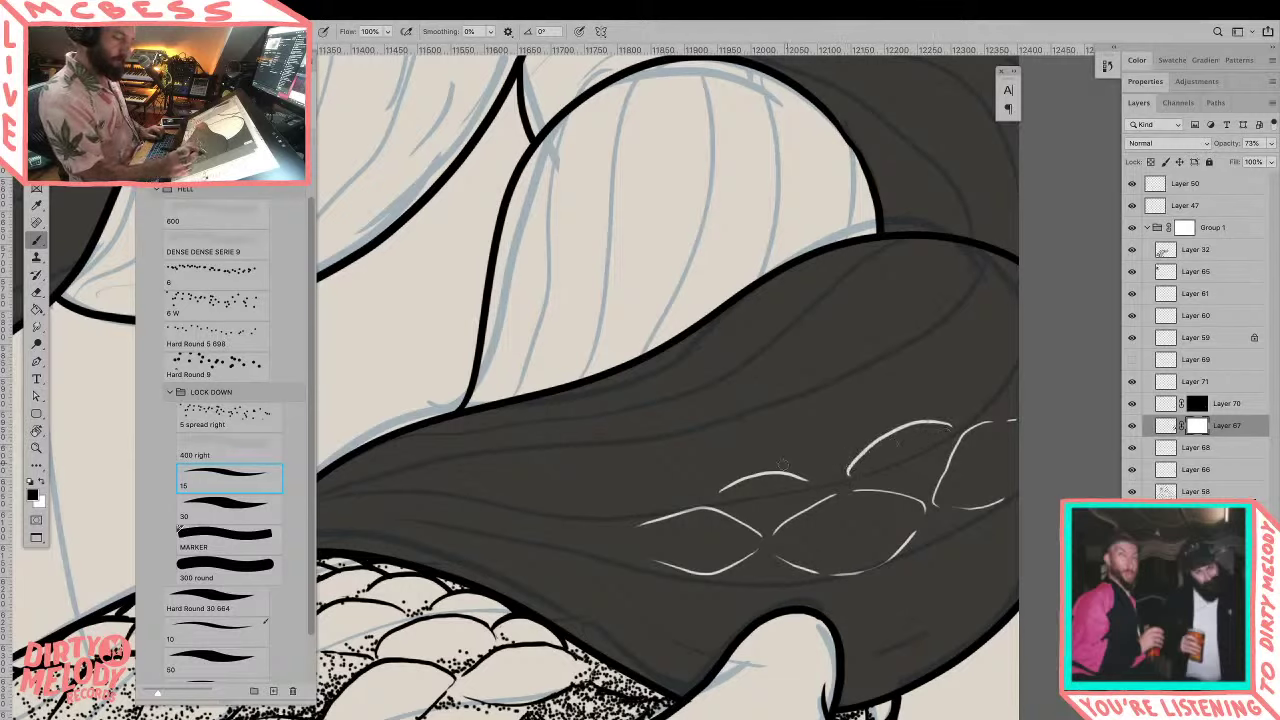
Step: Add pale arcs for the next staggered row of scales on the dark coil, redoing the misplaced strokes
mouse_move(775, 462)
mouse_down()
mouse_move(830, 430)
mouse_move(872, 440)
mouse_up()
key(ctrl+z)
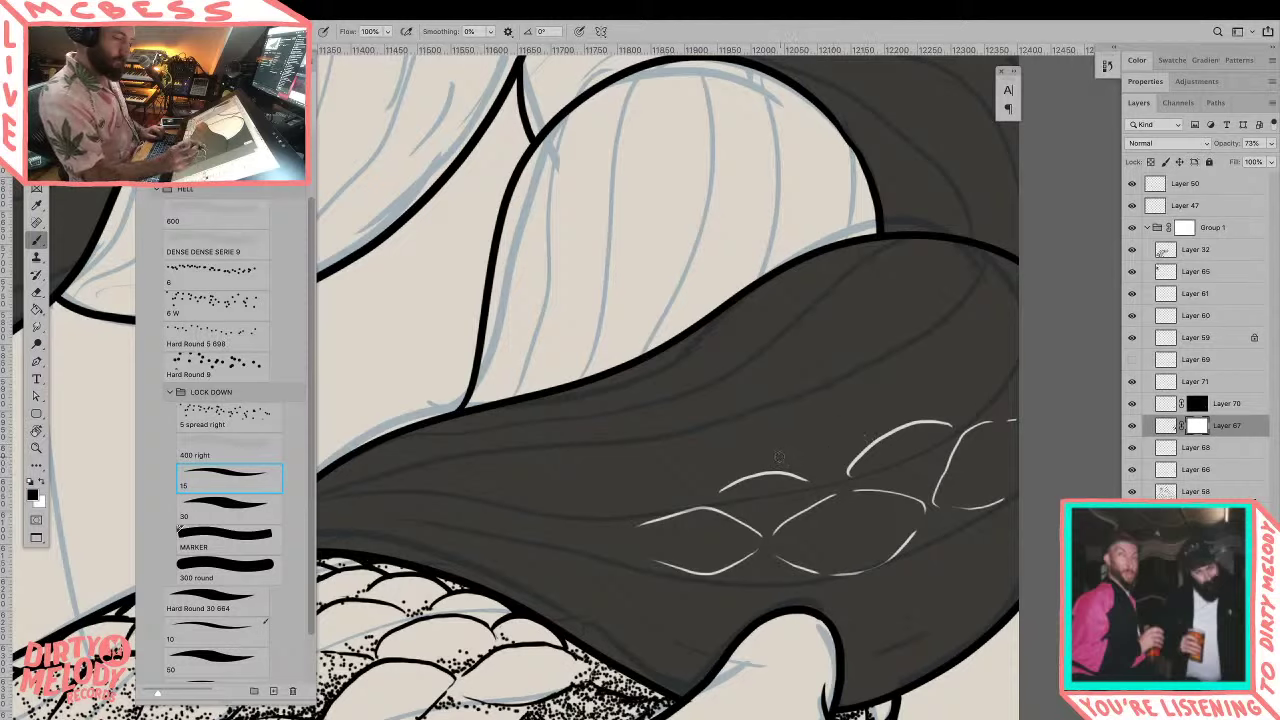
mouse_move(772, 462)
mouse_down()
mouse_move(792, 441)
mouse_move(859, 436)
mouse_up()
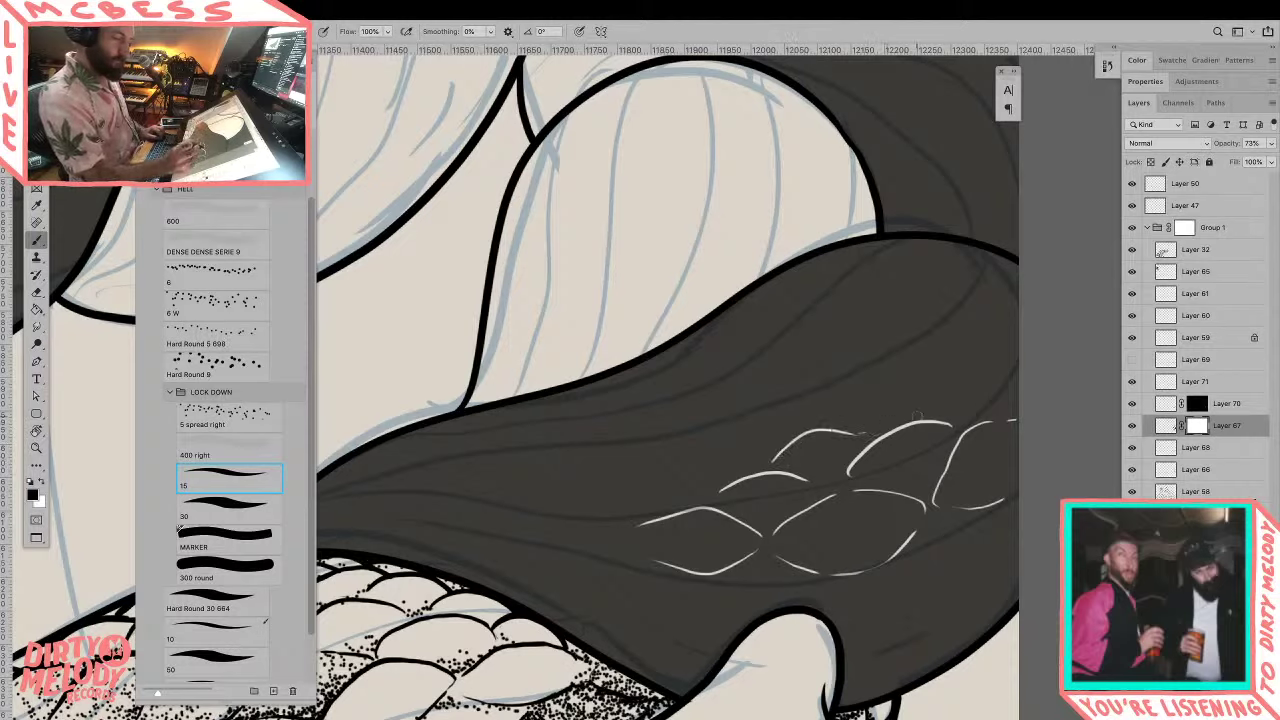
mouse_move(918, 412)
mouse_down()
mouse_move(973, 374)
mouse_move(999, 384)
mouse_up()
key(ctrl+z)
mouse_move(921, 408)
mouse_down()
mouse_move(954, 368)
mouse_move(988, 359)
mouse_move(1010, 381)
mouse_move(1004, 405)
mouse_move(1014, 359)
mouse_move(1025, 360)
mouse_move(1005, 484)
mouse_move(922, 511)
mouse_move(911, 597)
mouse_up()
Step: Extend the scale pattern toward the dark coil's narrow end with two more pale arcs beside the existing rows
key(z)
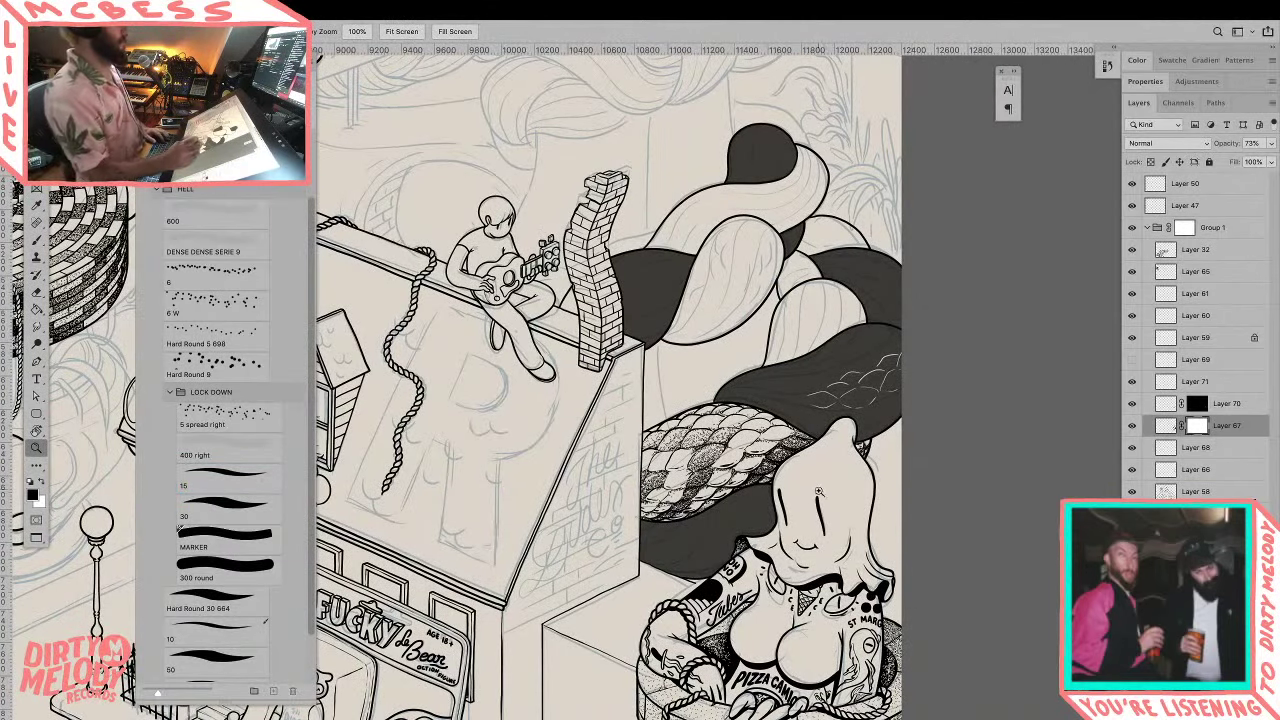
drag(757, 619, 917, 598)
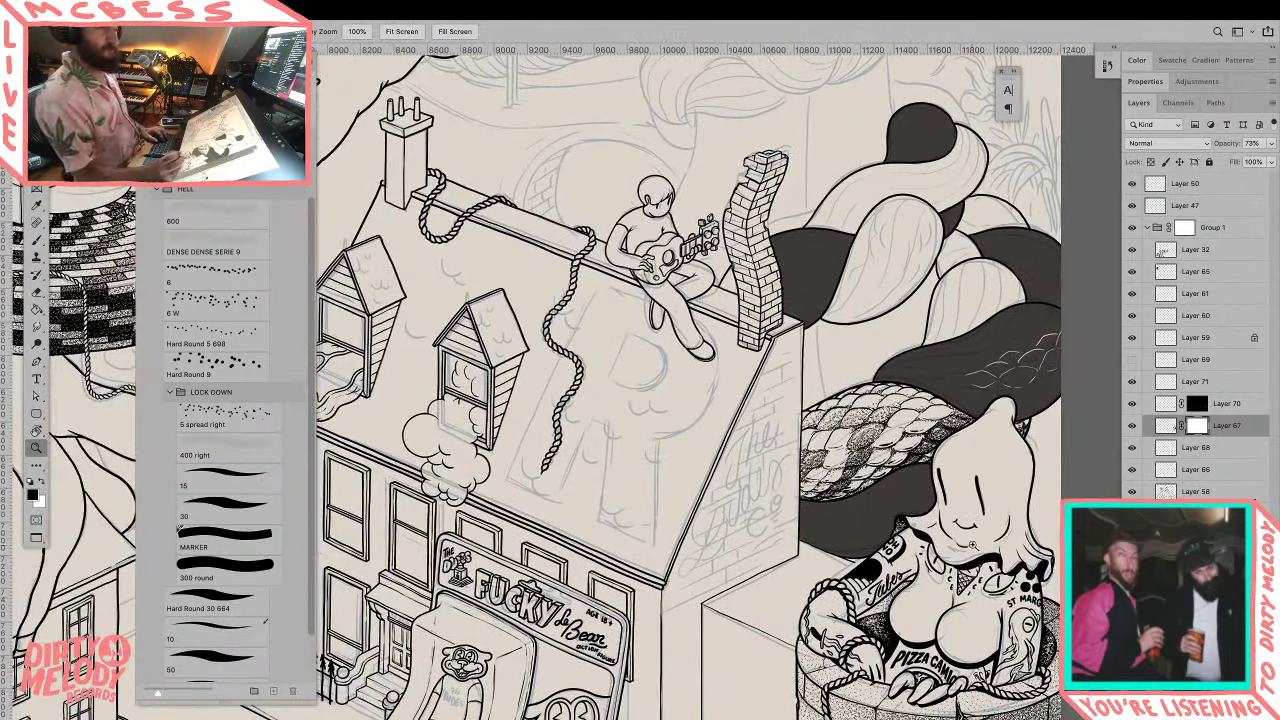
drag(958, 538, 930, 658)
key(r)
drag(974, 508, 985, 331)
scroll(985, 331, up, 6)
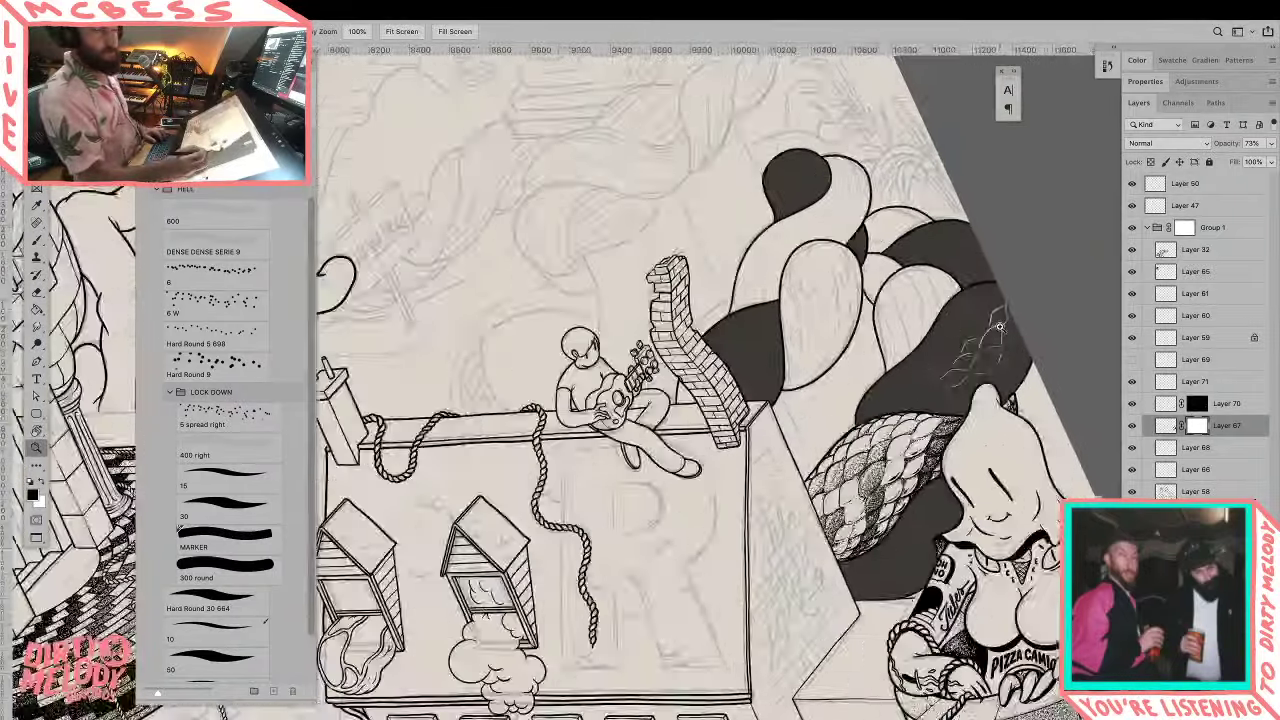
key(b)
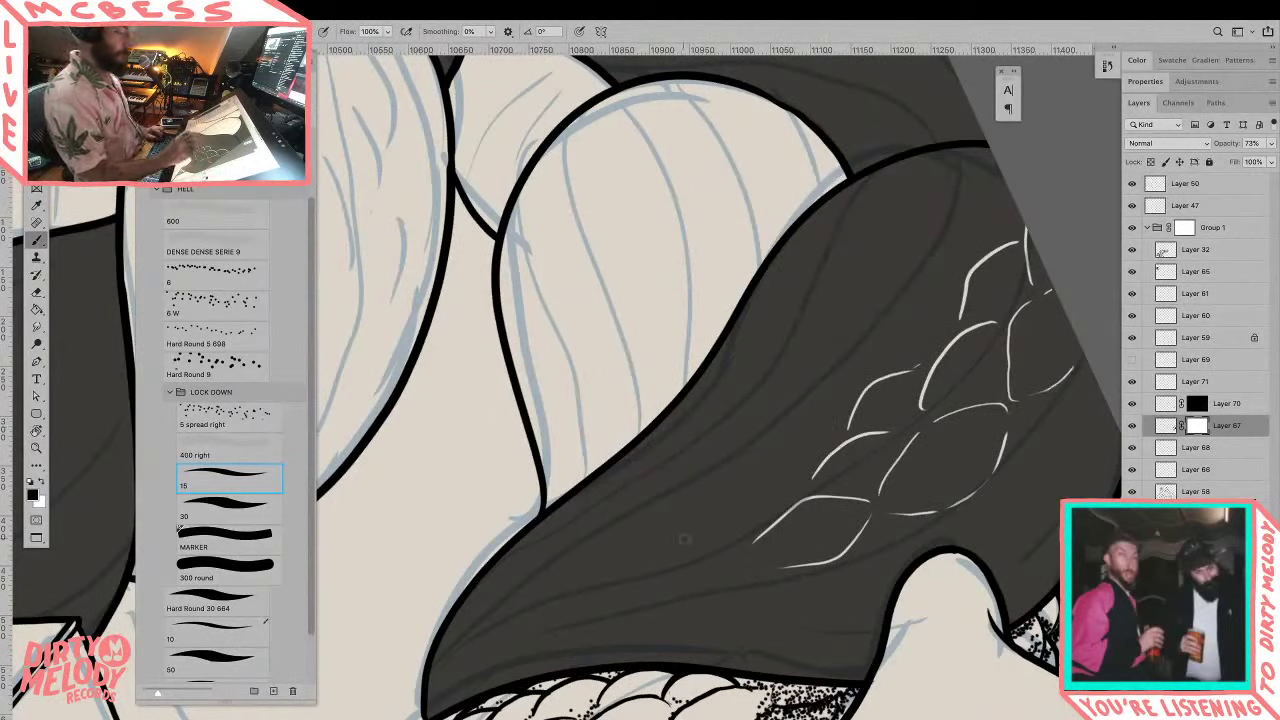
drag(683, 539, 790, 490)
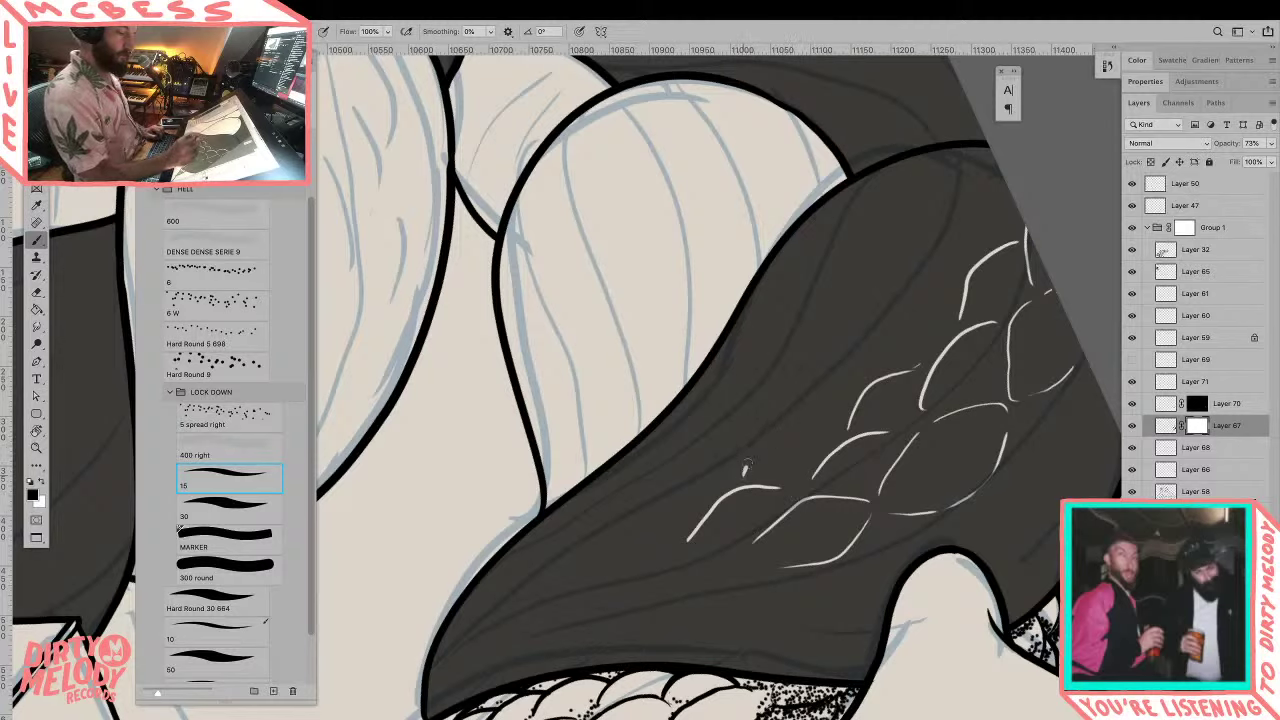
drag(745, 469, 814, 421)
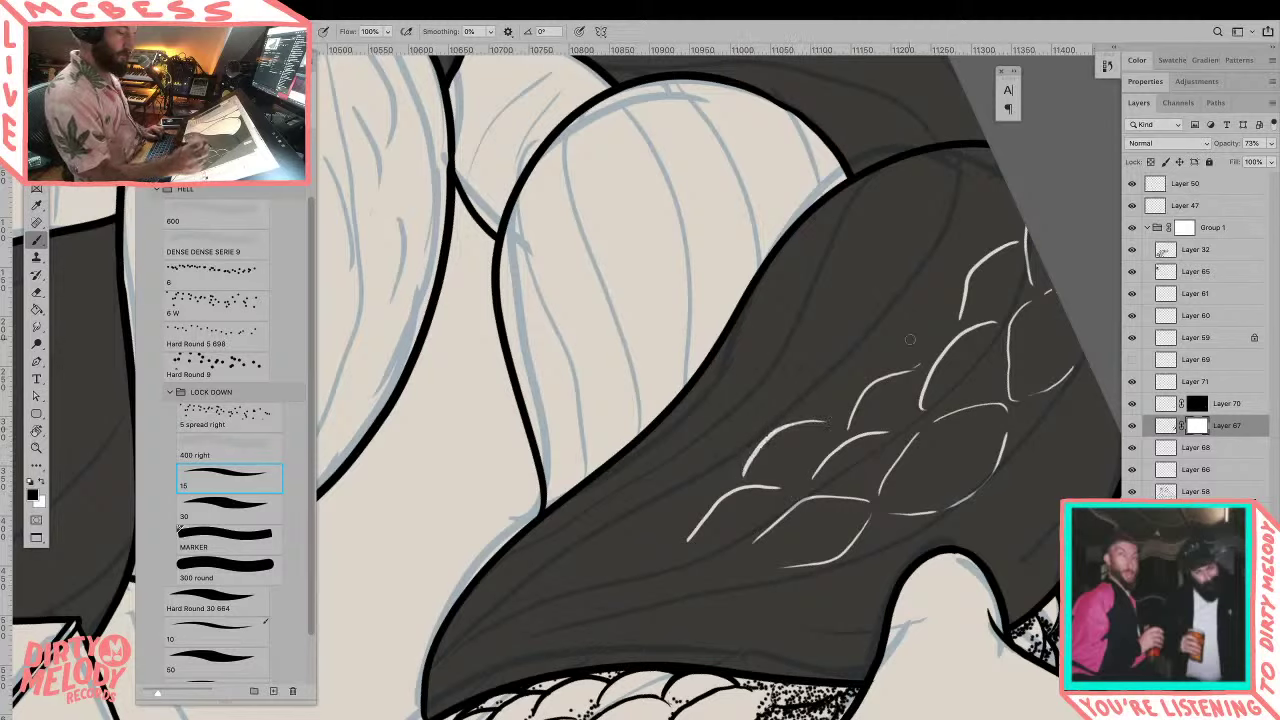
Step: Add pale arcs for the next staggered rows of scales between the existing pattern and the dark coil's upper outline
drag(912, 298, 950, 289)
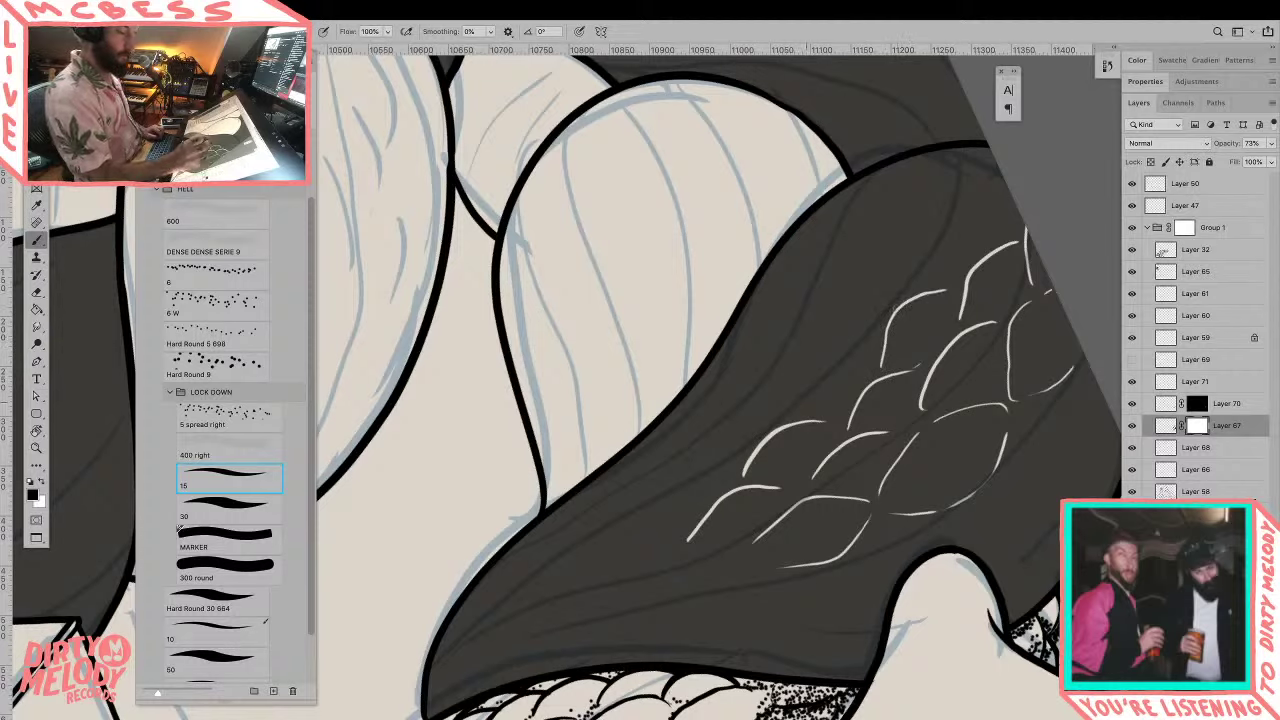
mouse_move(806, 408)
mouse_down()
mouse_move(830, 363)
mouse_move(866, 347)
mouse_up()
mouse_move(746, 436)
mouse_down()
mouse_move(761, 401)
mouse_move(891, 295)
mouse_up()
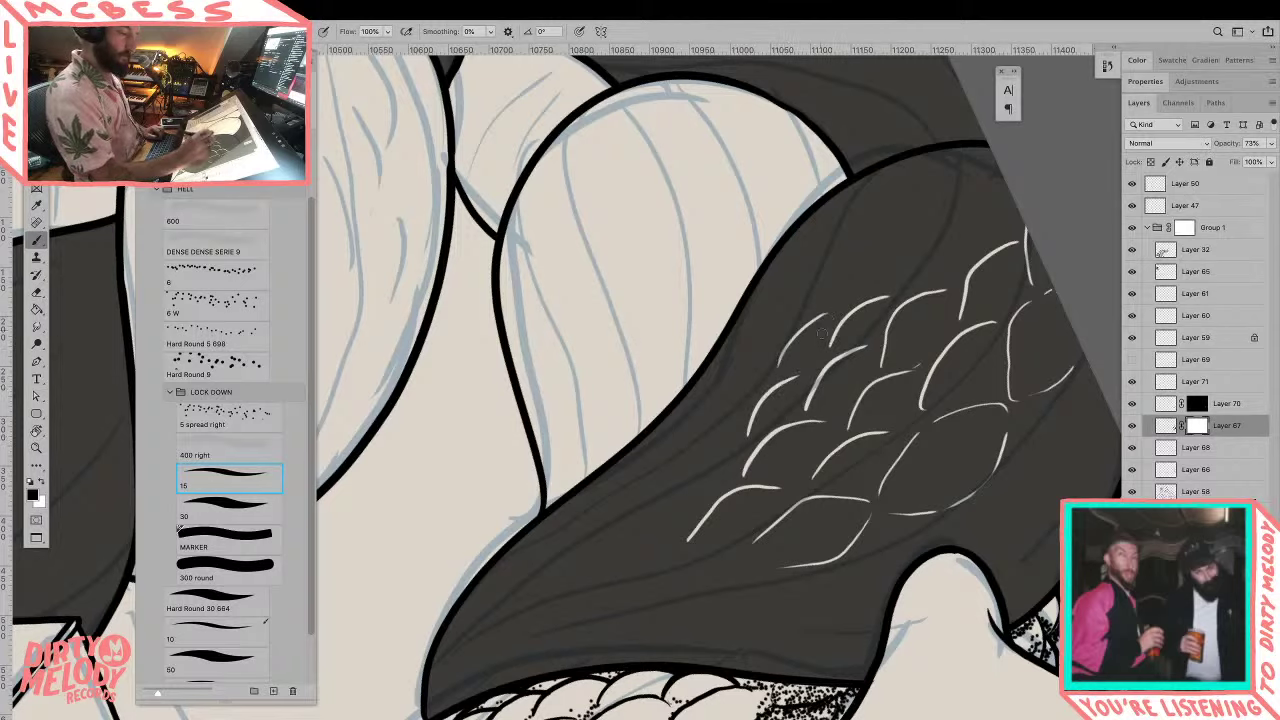
Step: Continue the staggered pale arcs into the dark coil's upper corner by the page edge, filling up to the black outline
key(r)
drag(778, 362, 843, 568)
mouse_move(978, 540)
mouse_down()
mouse_move(878, 542)
mouse_move(903, 386)
mouse_move(894, 328)
mouse_up()
key(b)
drag(688, 468, 735, 405)
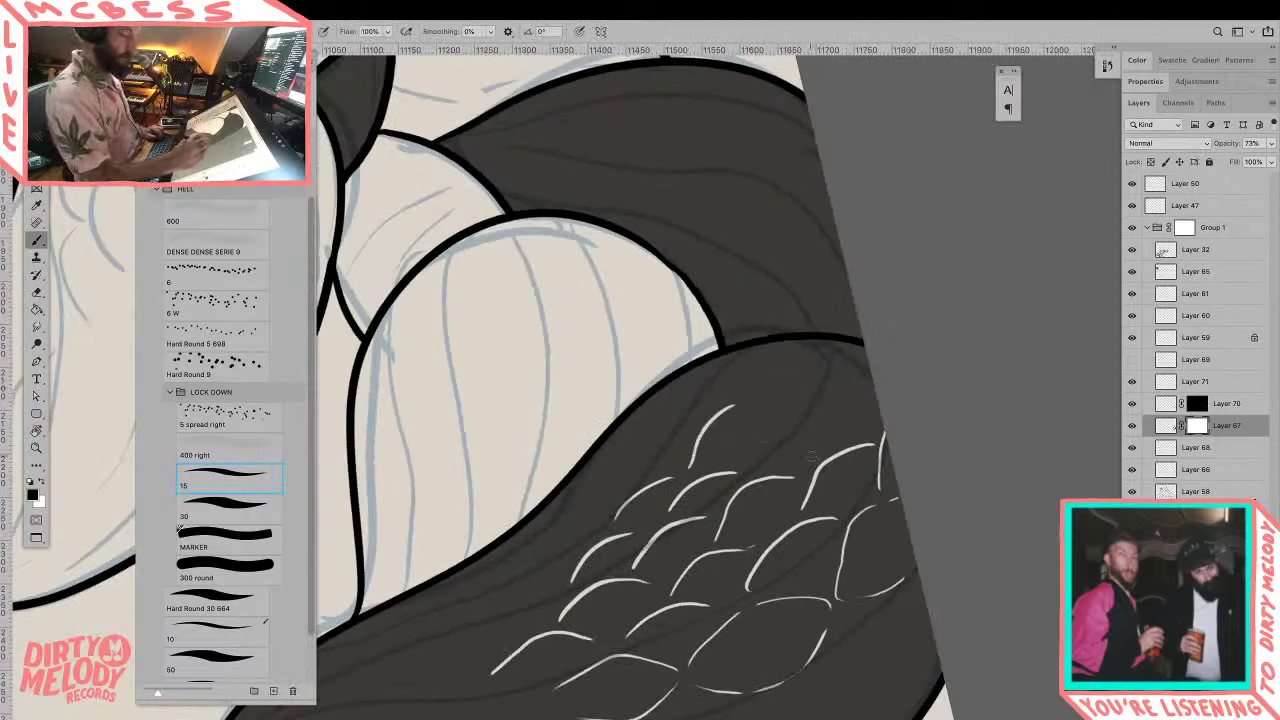
mouse_move(812, 455)
mouse_down()
mouse_move(818, 402)
mouse_move(858, 378)
mouse_up()
mouse_move(755, 466)
mouse_down()
mouse_move(759, 420)
mouse_move(820, 386)
mouse_up()
mouse_move(733, 408)
mouse_down()
mouse_move(799, 346)
mouse_move(832, 346)
mouse_move(837, 373)
mouse_move(728, 369)
mouse_move(762, 357)
mouse_up()
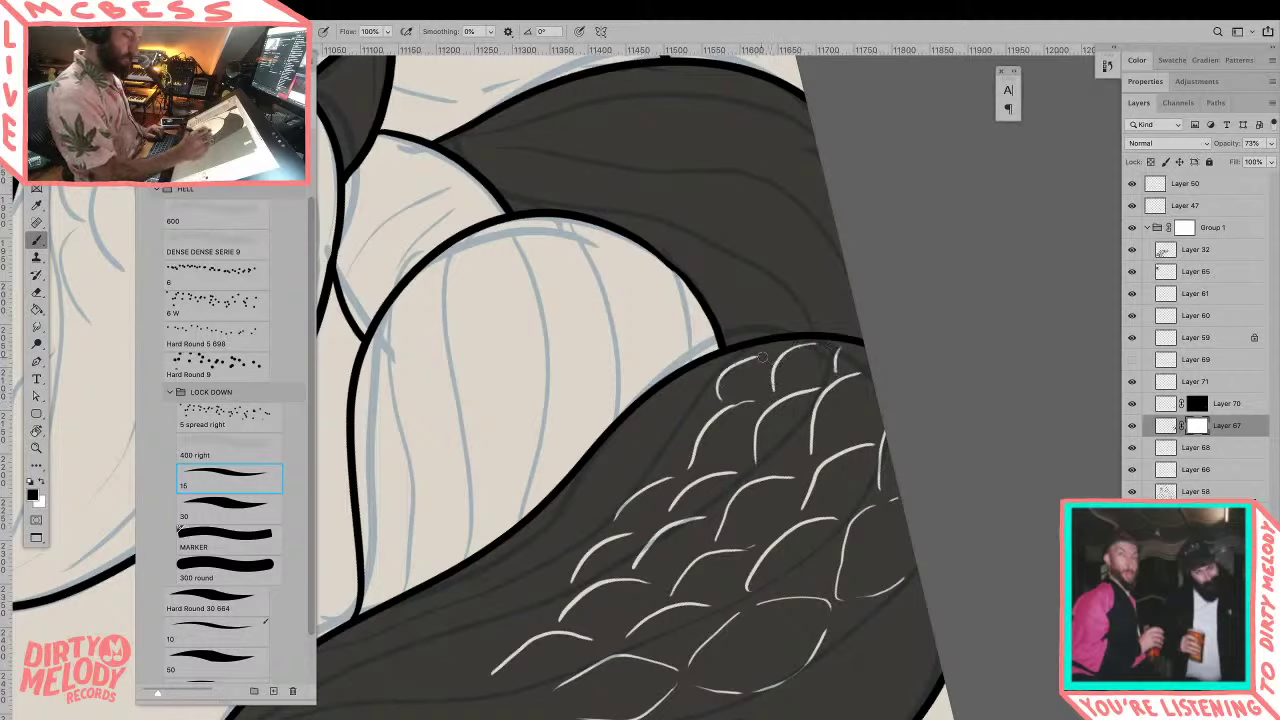
mouse_move(651, 478)
mouse_down()
mouse_move(696, 416)
mouse_move(707, 387)
mouse_move(683, 421)
mouse_move(718, 362)
mouse_up()
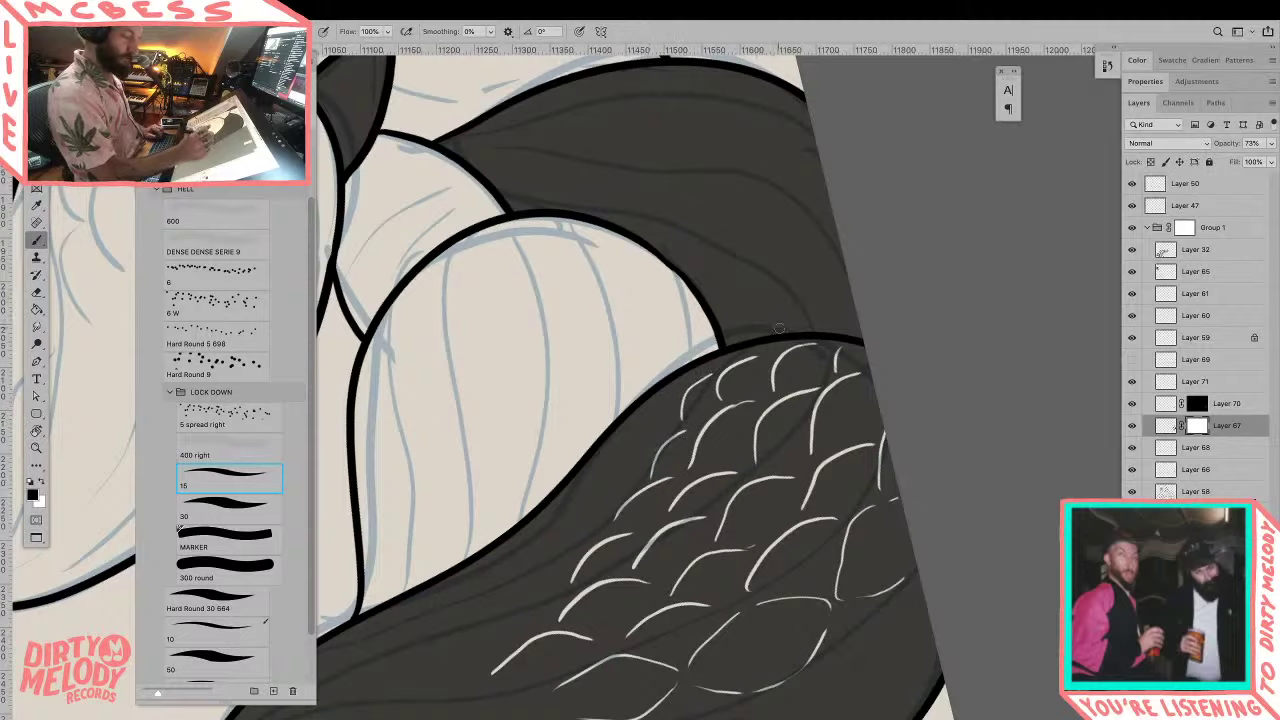
drag(779, 328, 668, 337)
Step: Fill the coil's edge beside the striped pale coil with small, tight scale arcs, redoing the misplaced strokes
key(r)
drag(837, 277, 726, 611)
drag(775, 497, 812, 440)
drag(731, 570, 530, 468)
drag(657, 505, 787, 495)
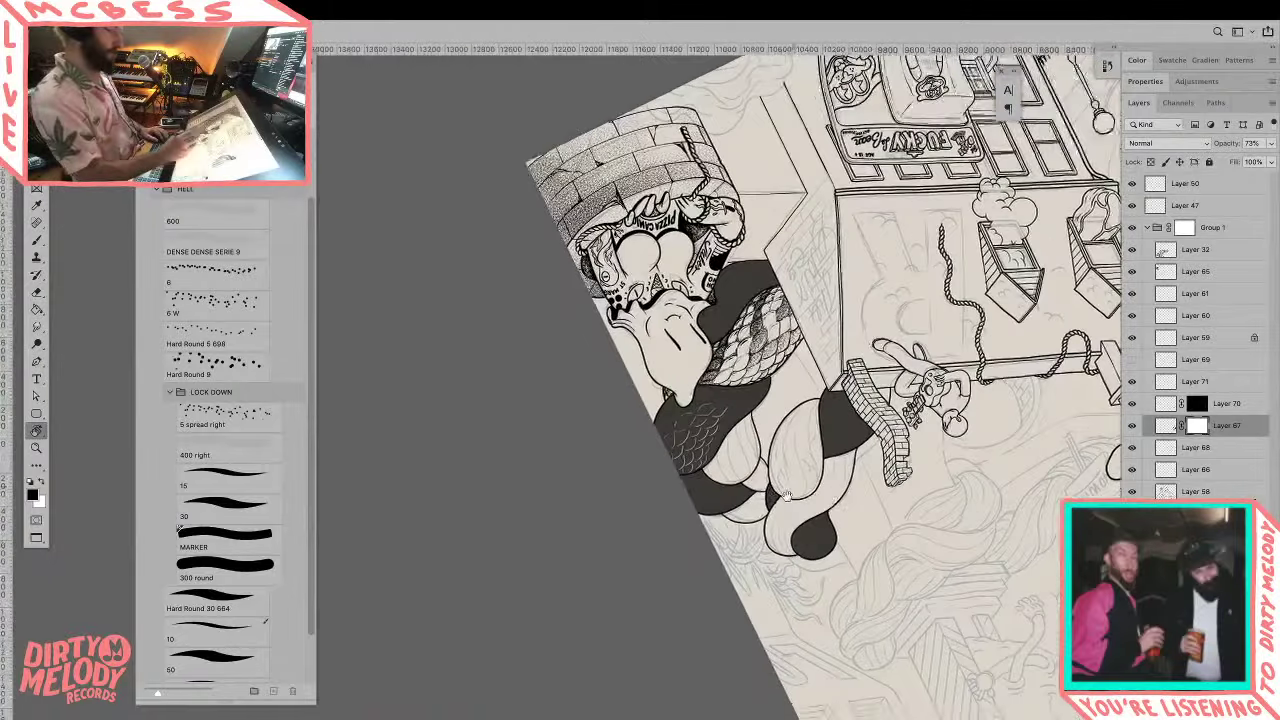
scroll(780, 500, up, 8)
key(b)
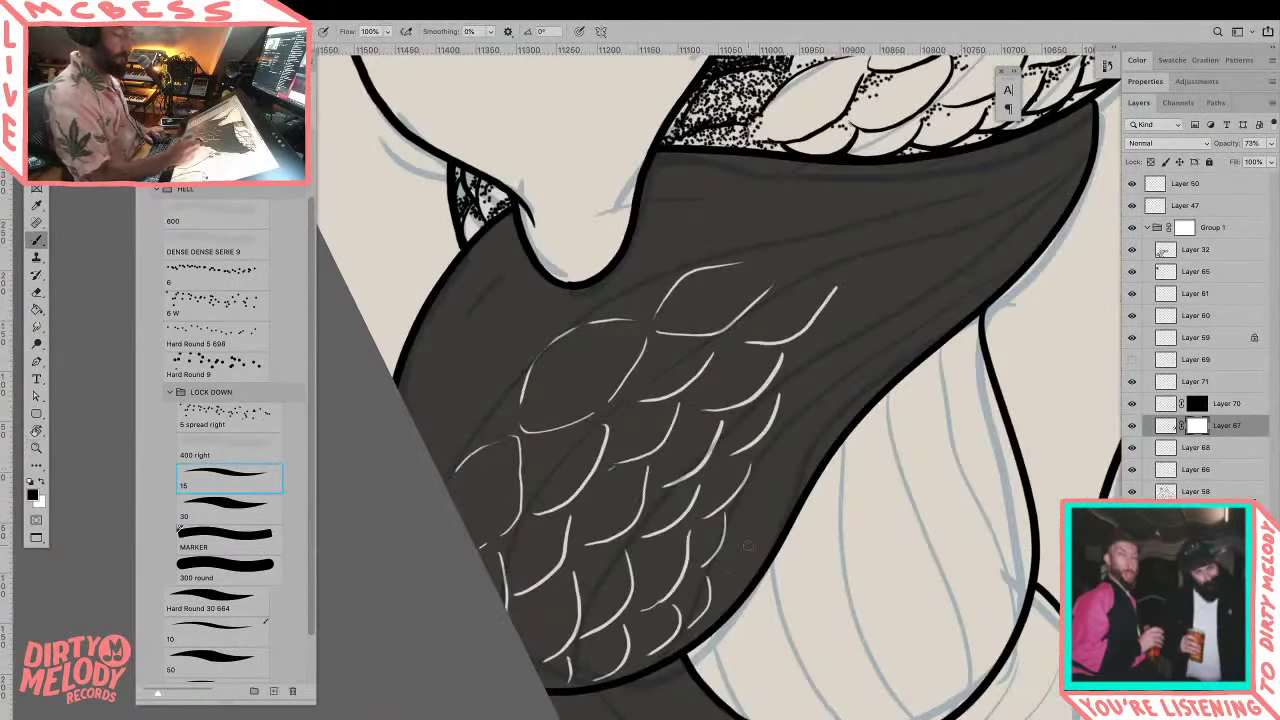
mouse_move(720, 599)
mouse_down()
mouse_move(743, 555)
mouse_move(731, 574)
mouse_up()
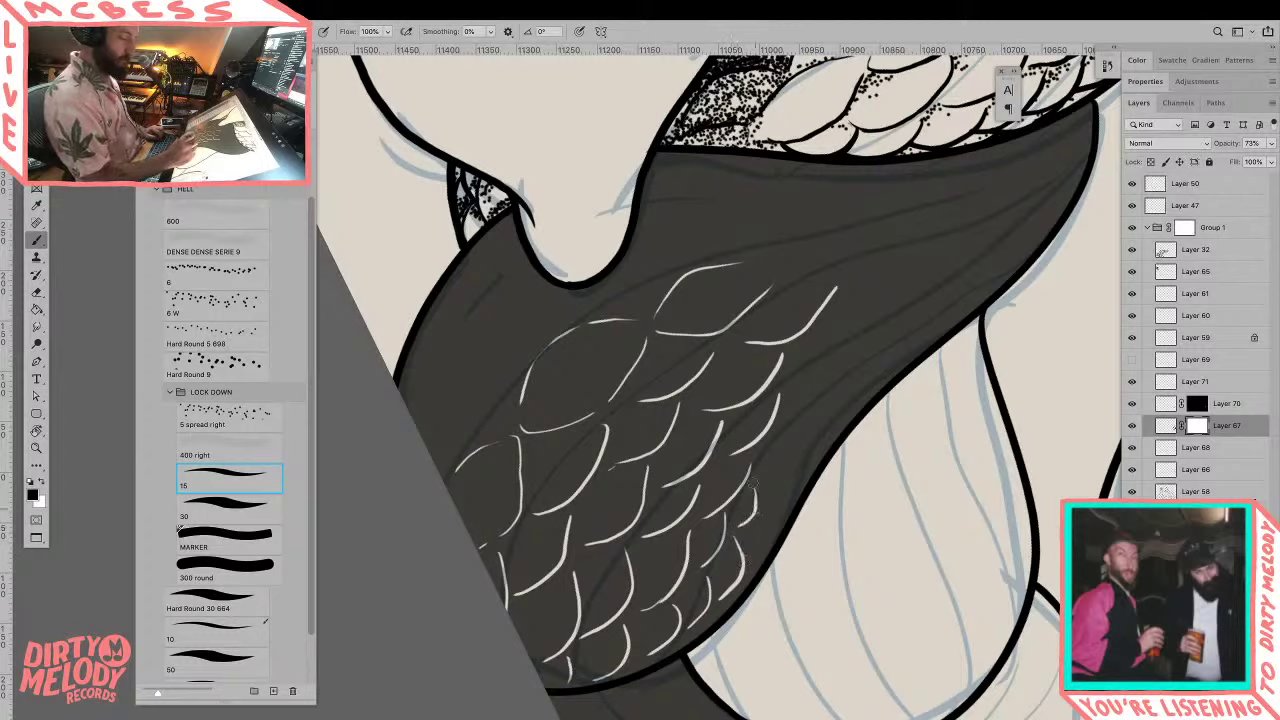
drag(761, 484, 752, 569)
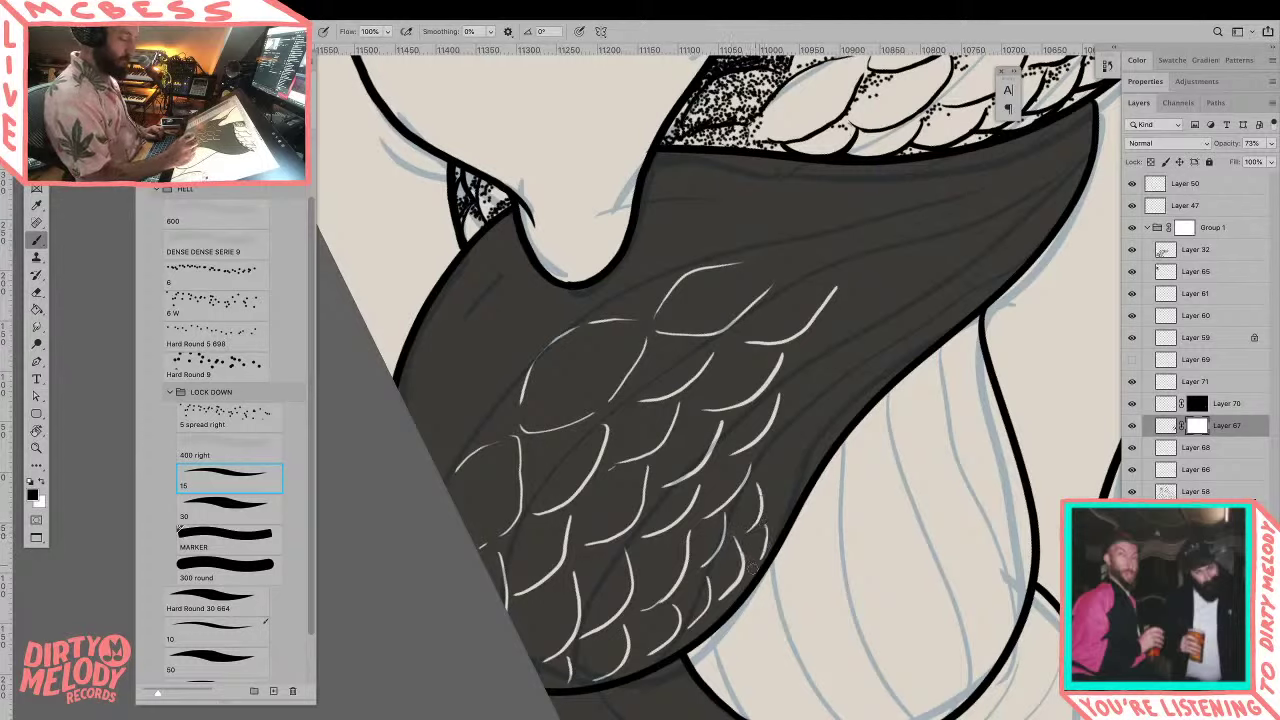
key(super+z)
key(super+z)
mouse_move(753, 485)
mouse_down()
mouse_move(745, 538)
mouse_move(761, 525)
mouse_move(755, 565)
mouse_up()
mouse_move(784, 428)
mouse_down()
mouse_move(763, 479)
mouse_move(781, 479)
mouse_move(773, 518)
mouse_up()
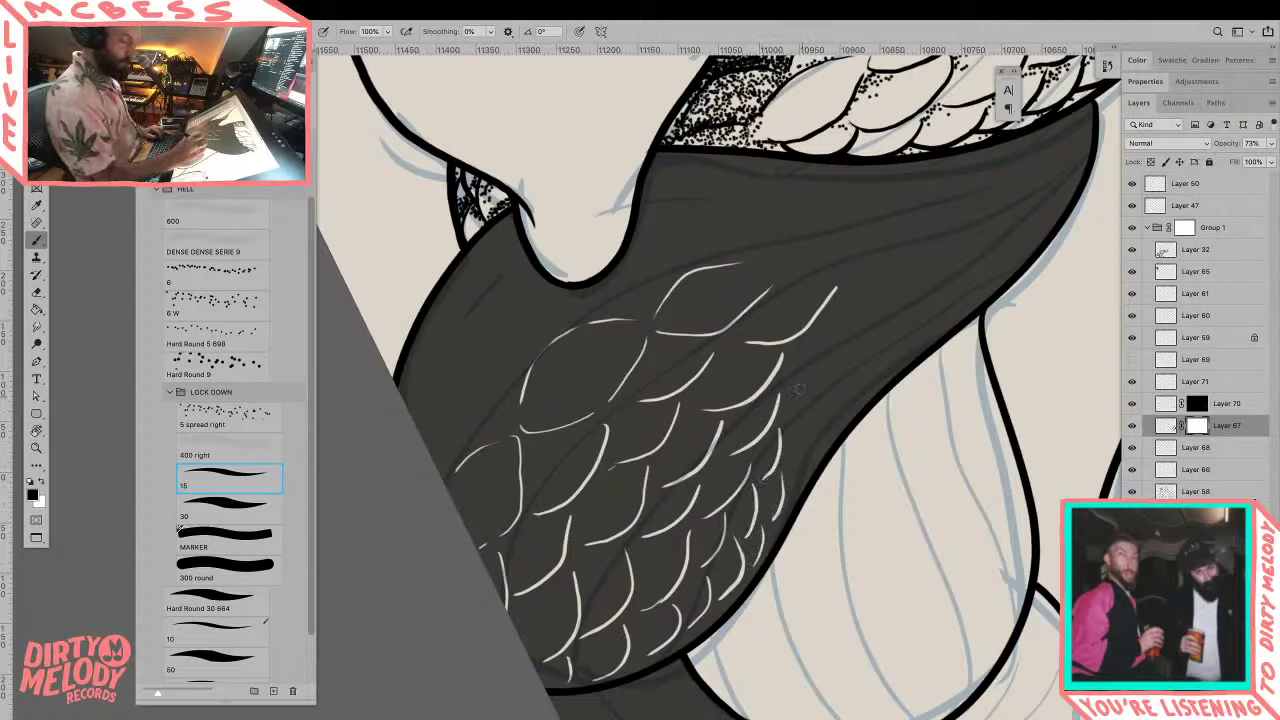
Step: Extend two rows of pale scale arcs along the coil's outer edge toward its narrow end
mouse_move(784, 390)
mouse_down()
mouse_move(829, 377)
mouse_move(855, 343)
mouse_move(911, 329)
mouse_move(945, 281)
mouse_move(978, 275)
mouse_move(1008, 220)
mouse_move(1008, 248)
mouse_move(1046, 220)
mouse_up()
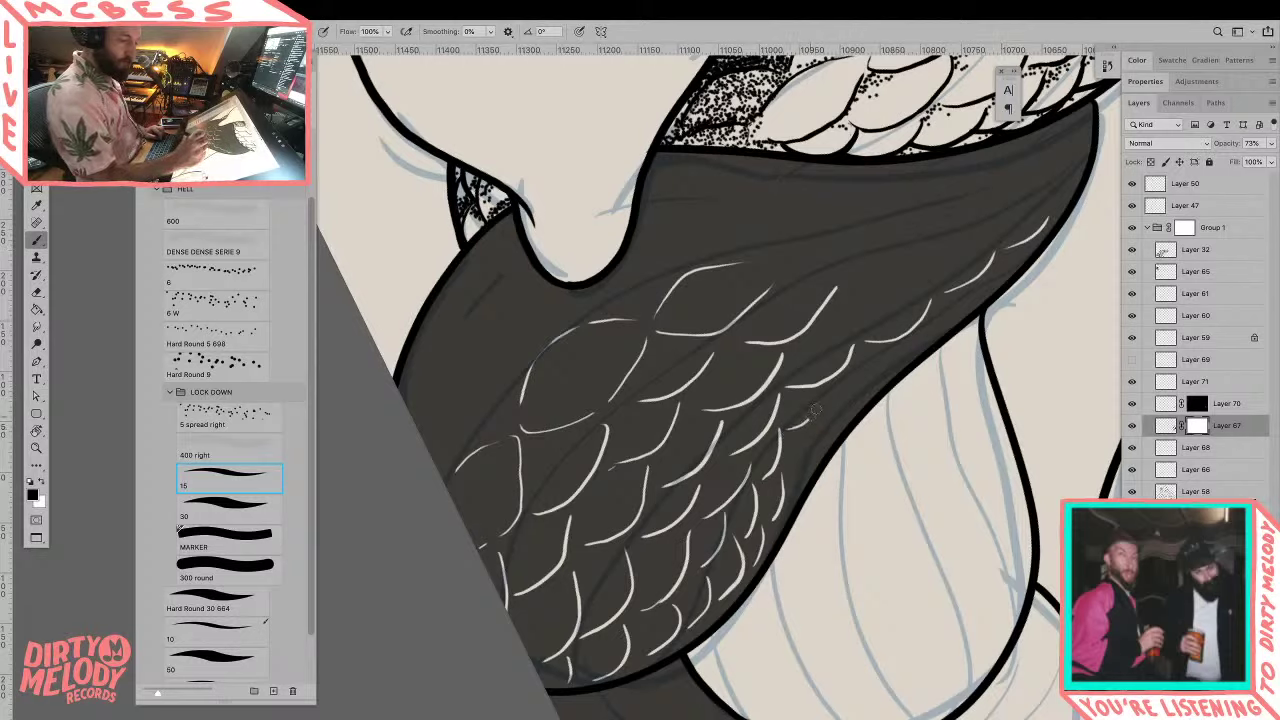
mouse_move(815, 412)
mouse_down()
mouse_move(1020, 256)
mouse_move(950, 300)
mouse_move(935, 330)
mouse_up()
key(z)
key(r)
drag(946, 490, 770, 180)
key(space)
drag(810, 347, 948, 396)
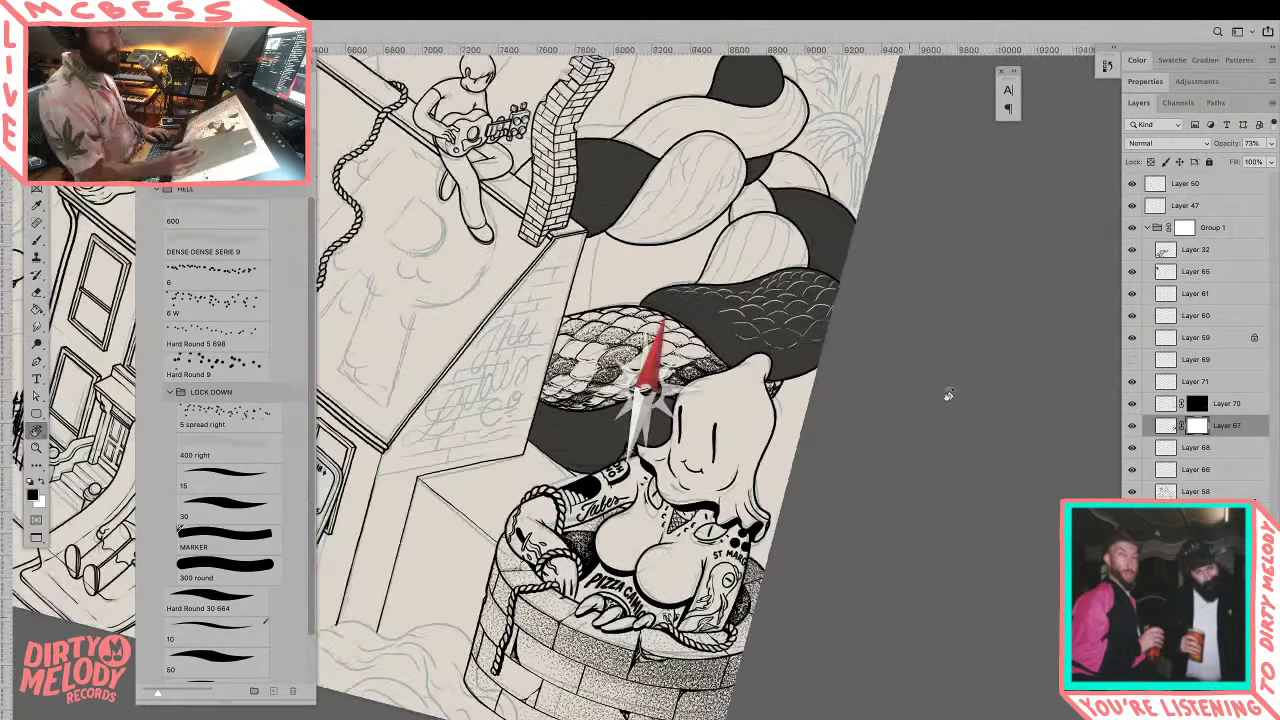
key(Escape)
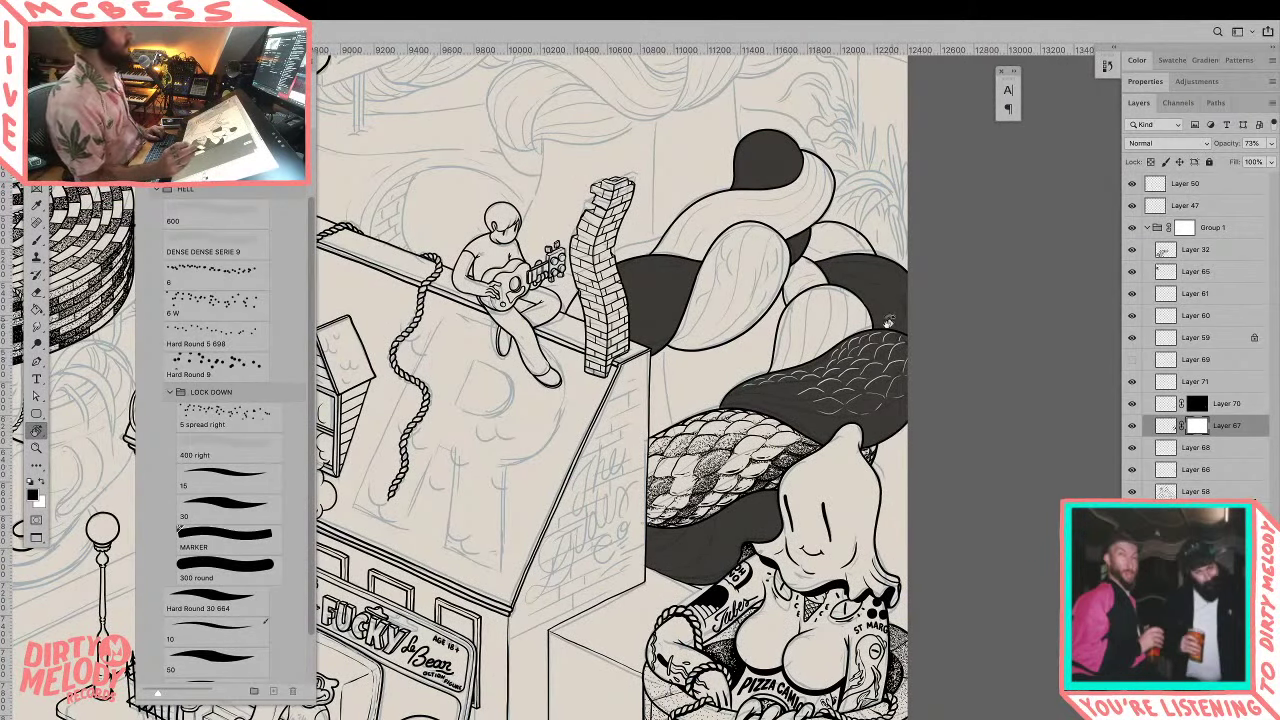
Step: Add small pale arcs in the gaps between the outer scale row and the outline where the coil tapers
key(b)
scroll(860, 340, up, 6)
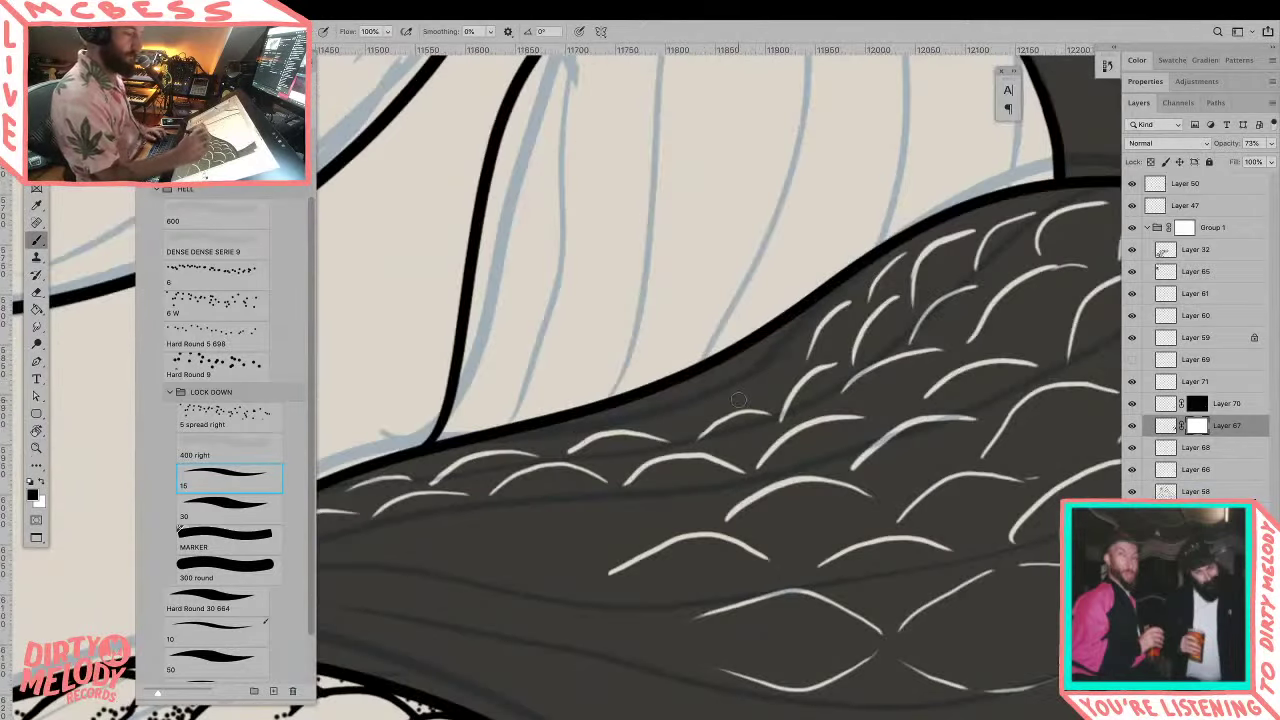
mouse_move(738, 404)
mouse_down()
mouse_move(770, 349)
mouse_move(806, 348)
mouse_up()
mouse_move(632, 428)
mouse_down()
mouse_move(716, 403)
mouse_move(682, 395)
mouse_move(740, 365)
mouse_up()
drag(722, 376, 830, 306)
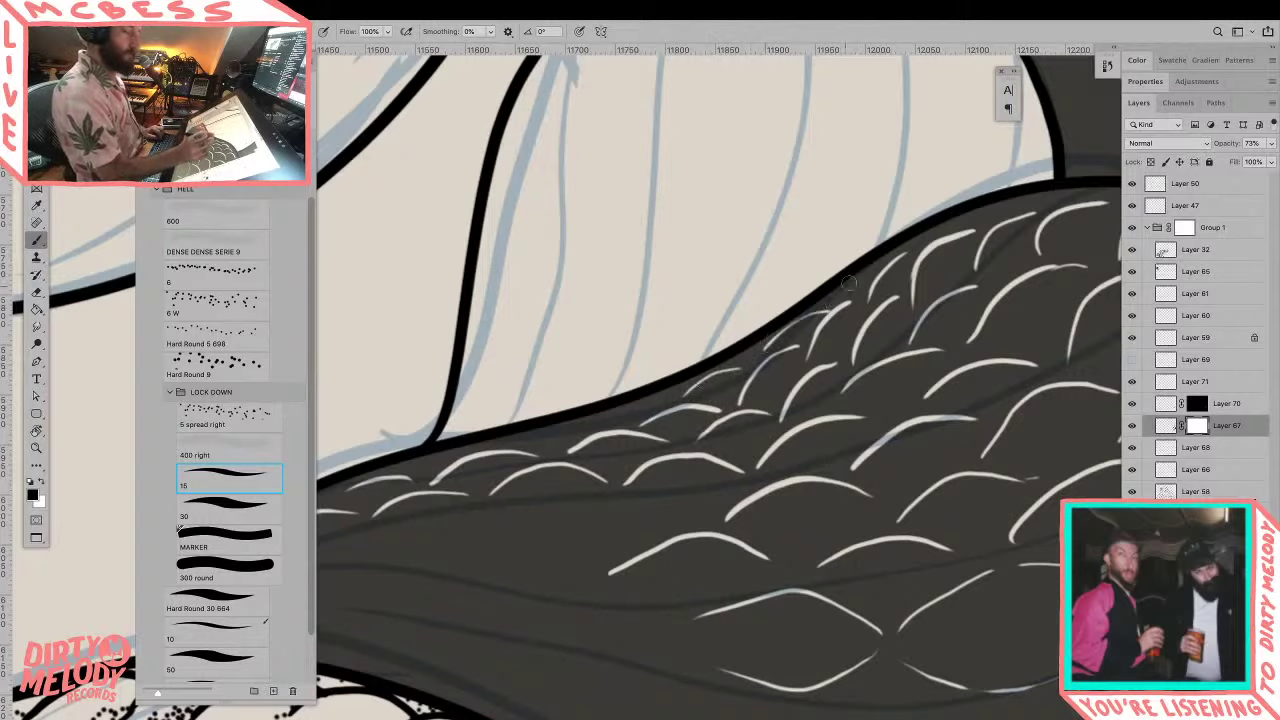
drag(524, 438, 657, 405)
drag(660, 407, 932, 360)
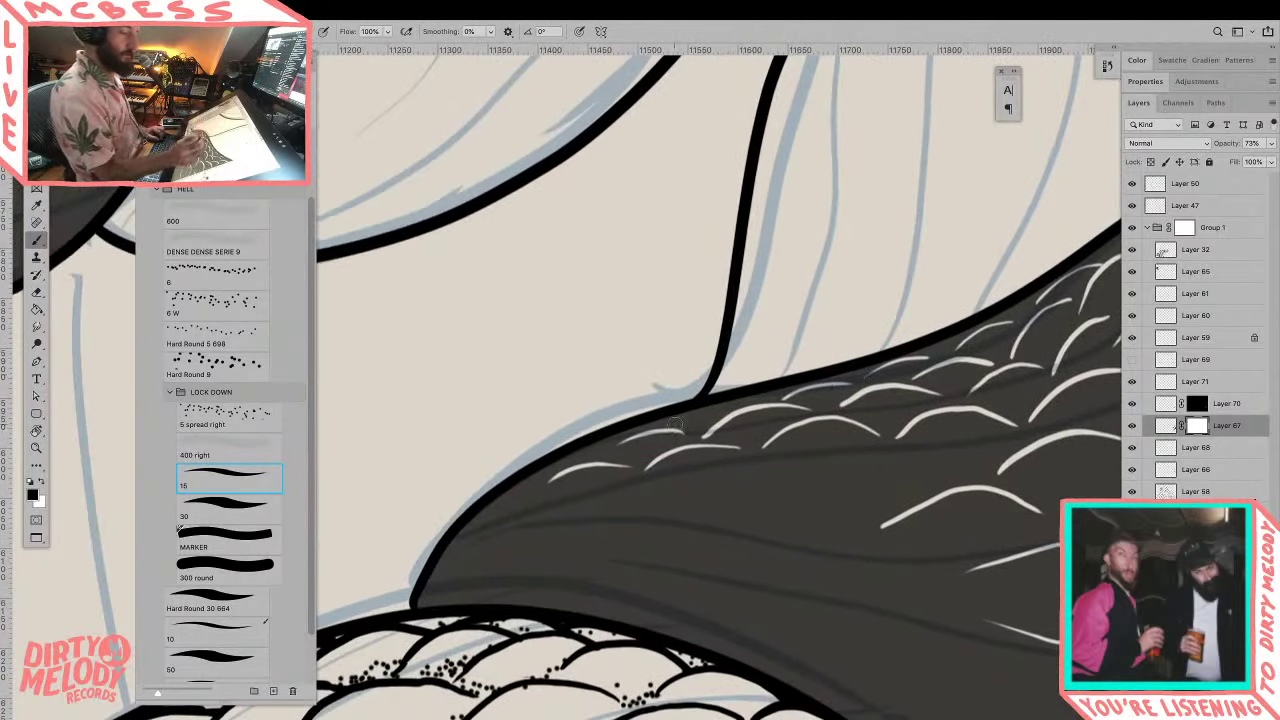
drag(674, 427, 736, 406)
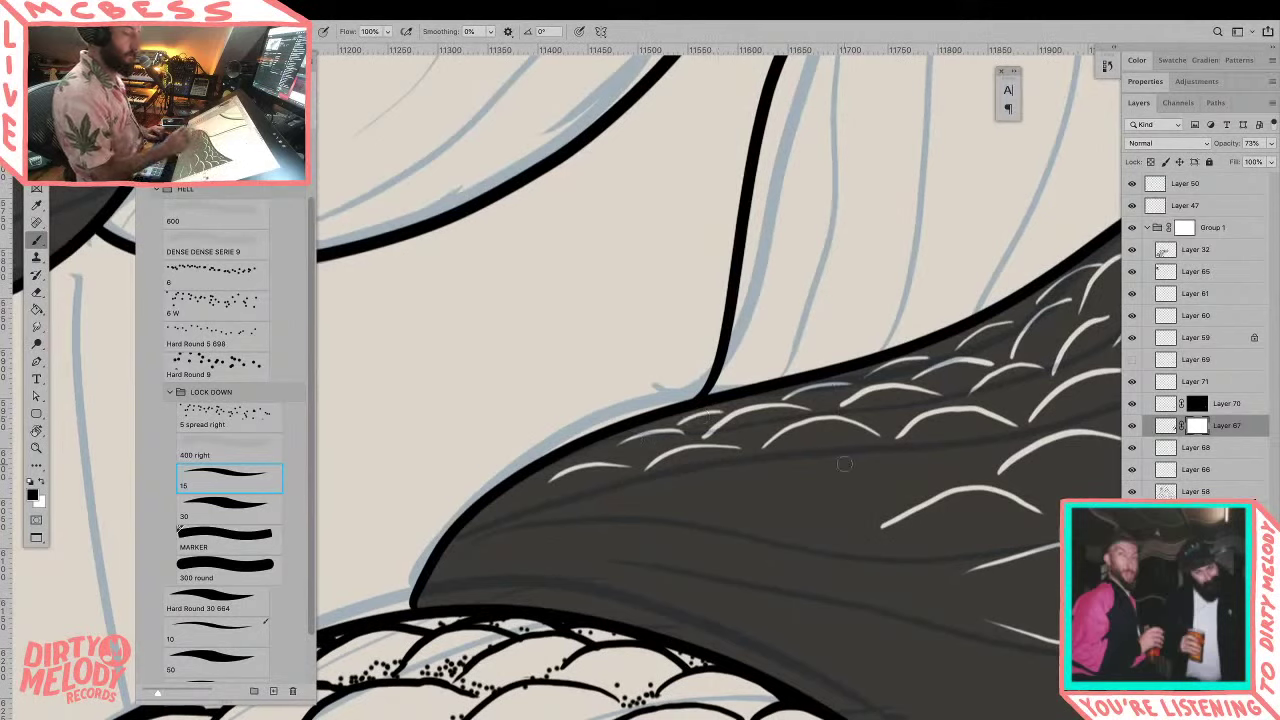
Step: Draw another row of pale arcs beneath the tapering rows, continuing it to the coil's narrow tip
mouse_move(828, 471)
mouse_down()
mouse_move(897, 445)
mouse_move(970, 478)
mouse_up()
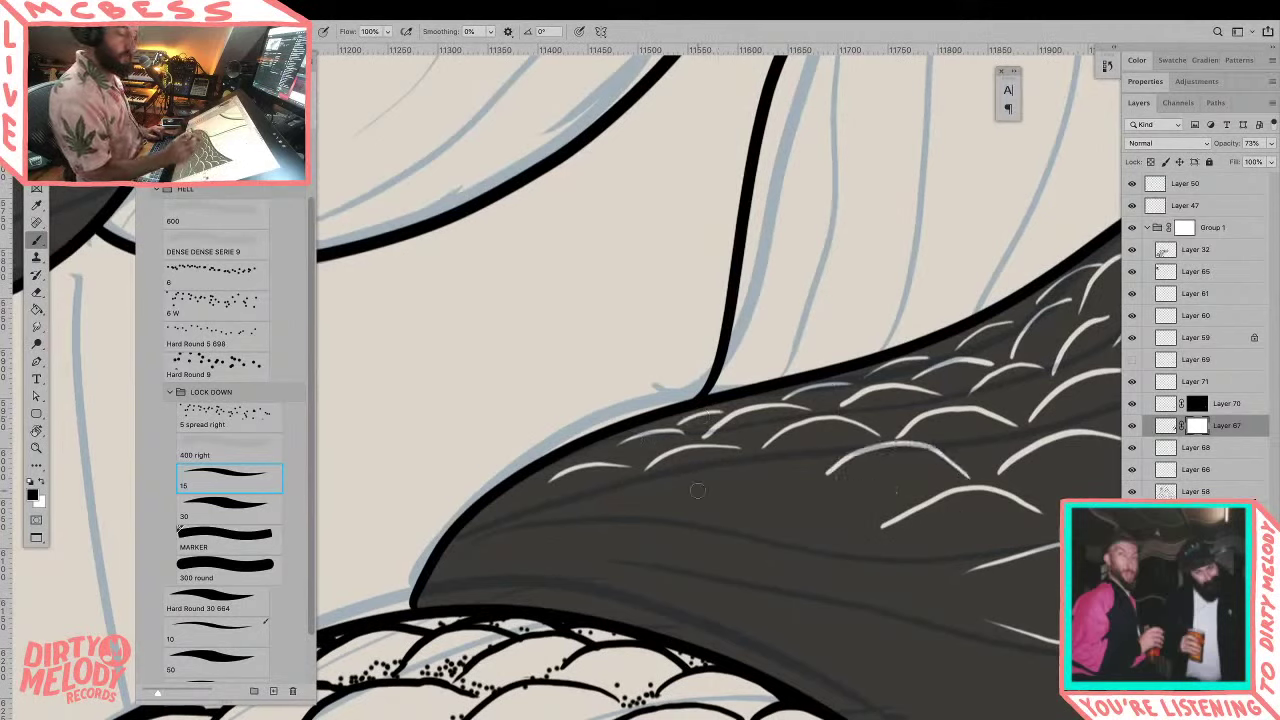
mouse_move(700, 478)
mouse_down()
mouse_move(779, 460)
mouse_move(810, 482)
mouse_up()
mouse_move(576, 508)
mouse_down()
mouse_move(626, 478)
mouse_move(685, 495)
mouse_up()
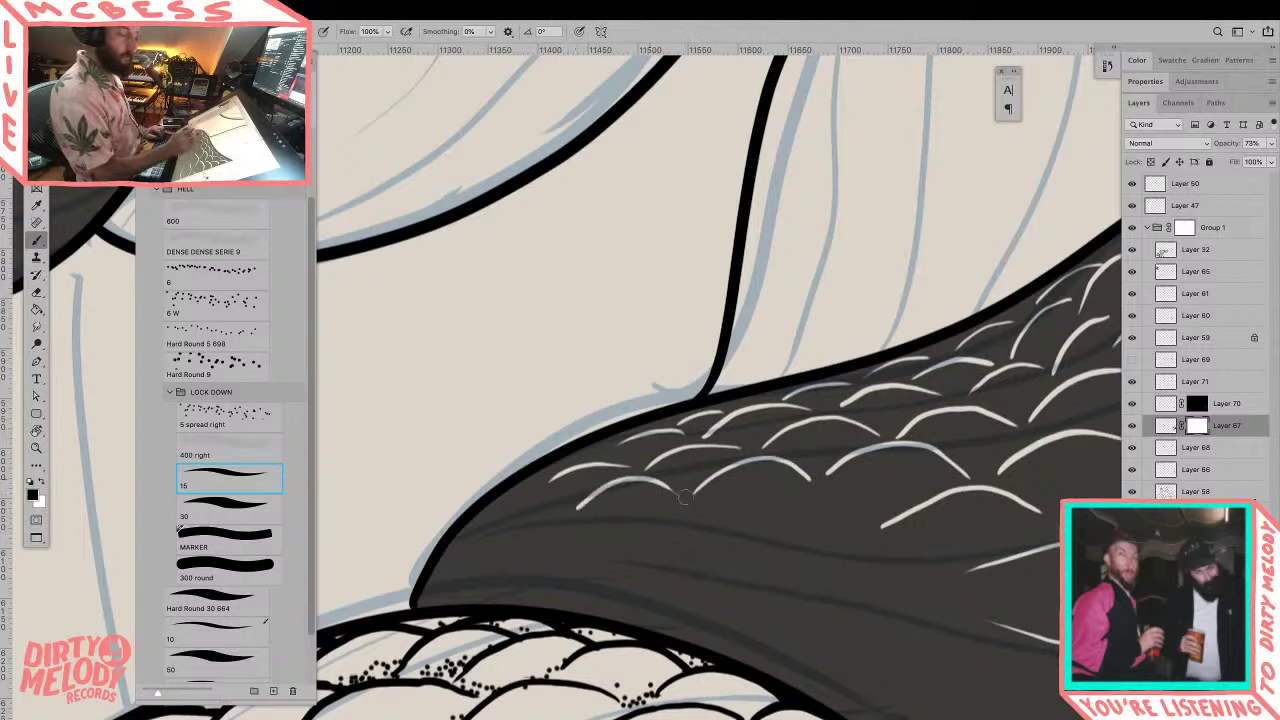
mouse_move(492, 531)
mouse_down()
mouse_move(558, 507)
mouse_move(532, 485)
mouse_up()
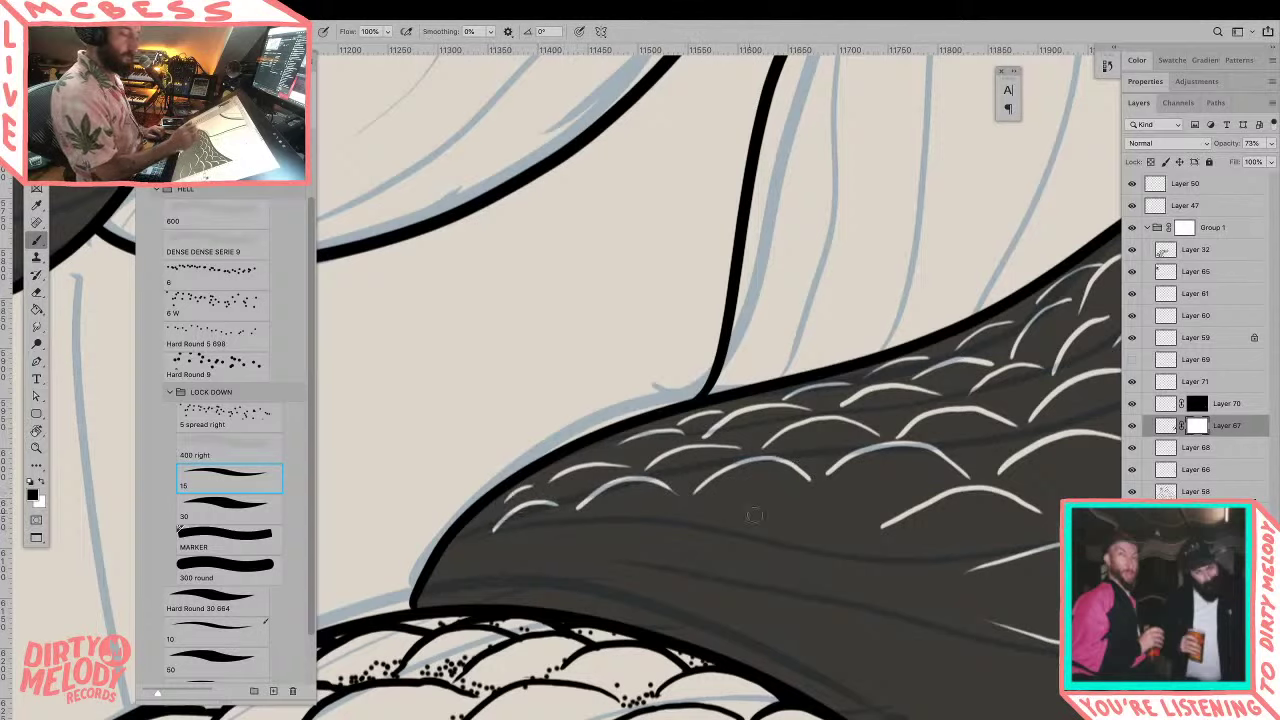
Step: Draw pale scale arcs on the far side of the central leaf-shaped row, between the page edge and the hooded head
key(z)
alt+click(764, 516)
alt+click(768, 513)
drag(900, 641, 835, 308)
key(r)
drag(828, 388, 854, 528)
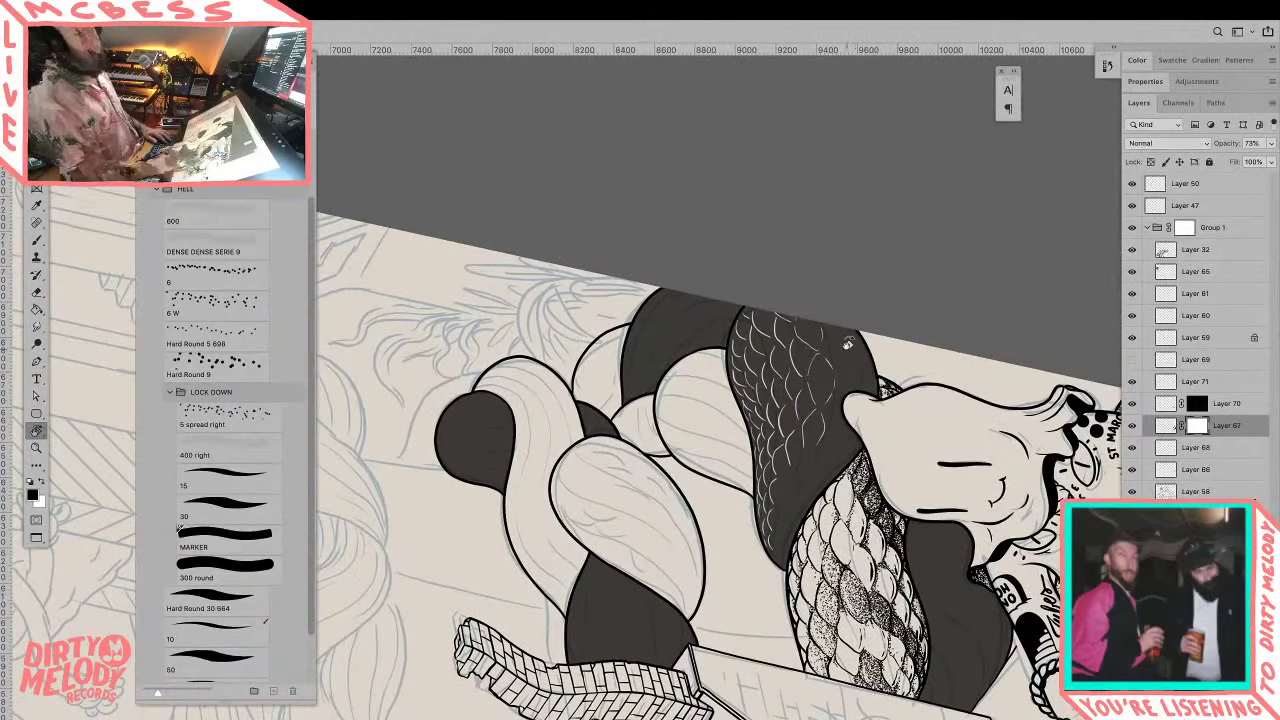
key(z)
click(846, 349)
click(845, 350)
key(b)
mouse_move(800, 302)
mouse_down()
mouse_move(843, 352)
mouse_move(822, 458)
mouse_move(832, 495)
mouse_up()
drag(828, 568, 797, 599)
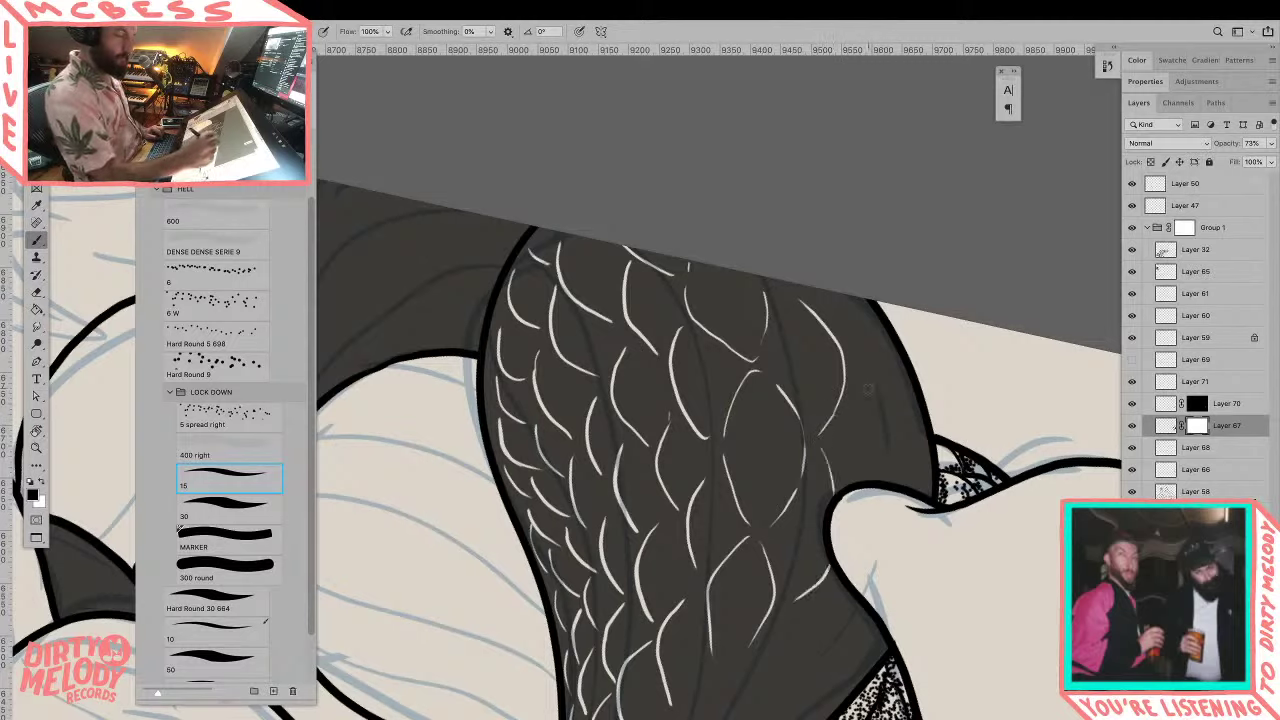
drag(860, 375, 889, 478)
drag(858, 370, 868, 300)
mouse_move(893, 352)
mouse_down()
mouse_move(903, 449)
mouse_move(920, 477)
mouse_up()
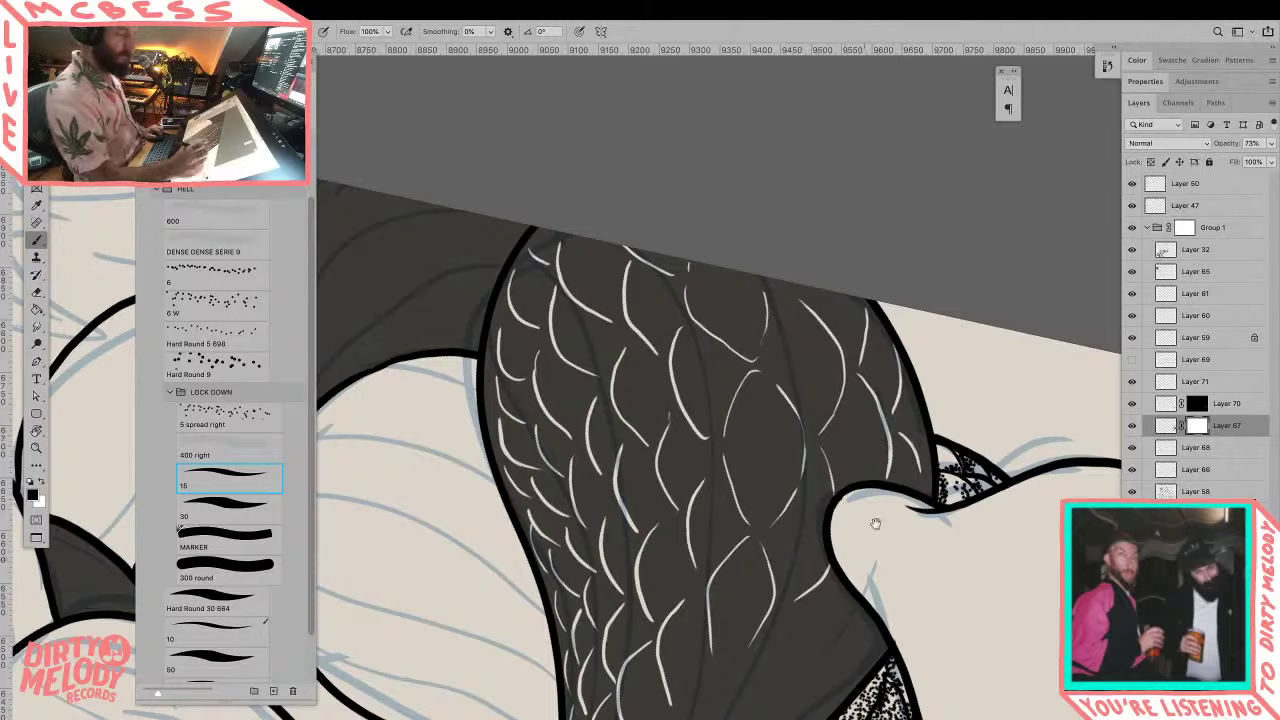
Step: Continue the central row with progressively smaller leaf-shaped scales toward the coil's narrow end
drag(876, 525, 928, 380)
drag(762, 522, 737, 632)
mouse_move(785, 538)
mouse_down()
mouse_move(786, 575)
mouse_move(750, 635)
mouse_up()
mouse_move(777, 522)
mouse_down()
mouse_move(818, 559)
mouse_move(861, 421)
mouse_move(751, 509)
mouse_move(756, 541)
mouse_move(799, 458)
mouse_up()
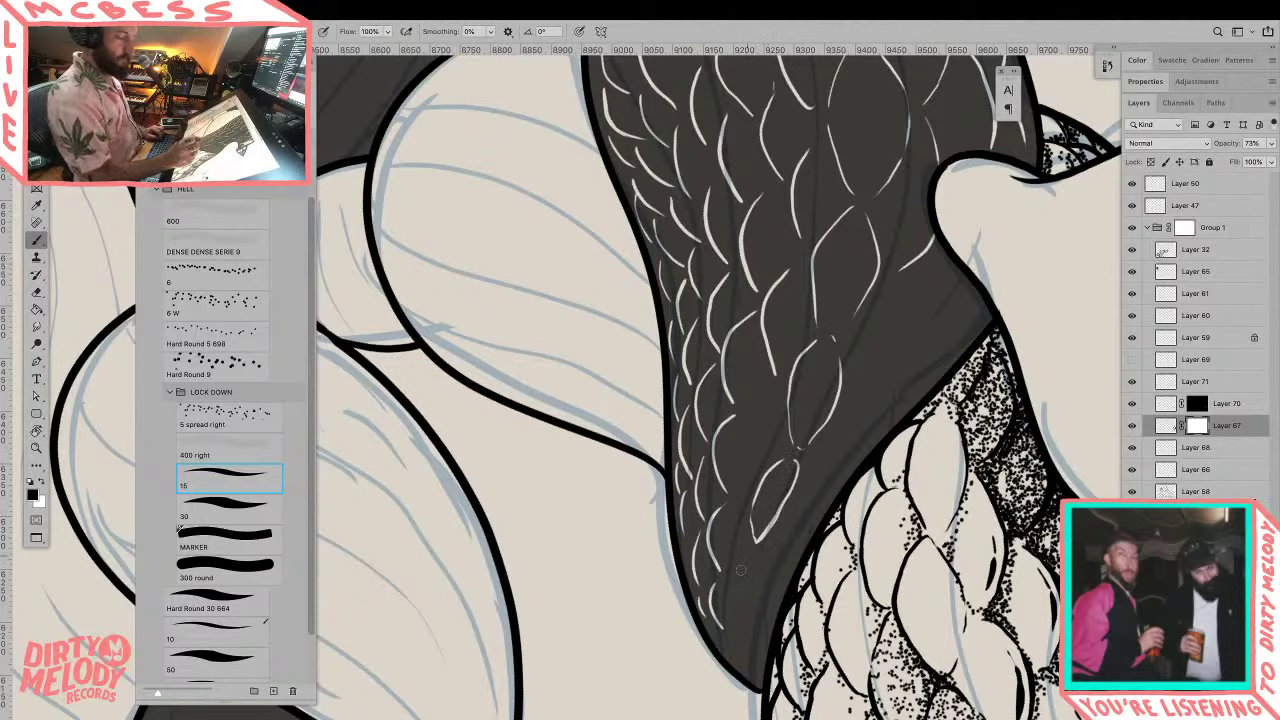
drag(748, 556, 742, 617)
Step: Examine the dark coil's scale pattern within the wider illustration
key(z)
drag(785, 525, 655, 518)
key(r)
drag(922, 325, 933, 512)
drag(923, 564, 822, 664)
drag(979, 557, 980, 440)
drag(797, 601, 922, 465)
drag(979, 434, 918, 613)
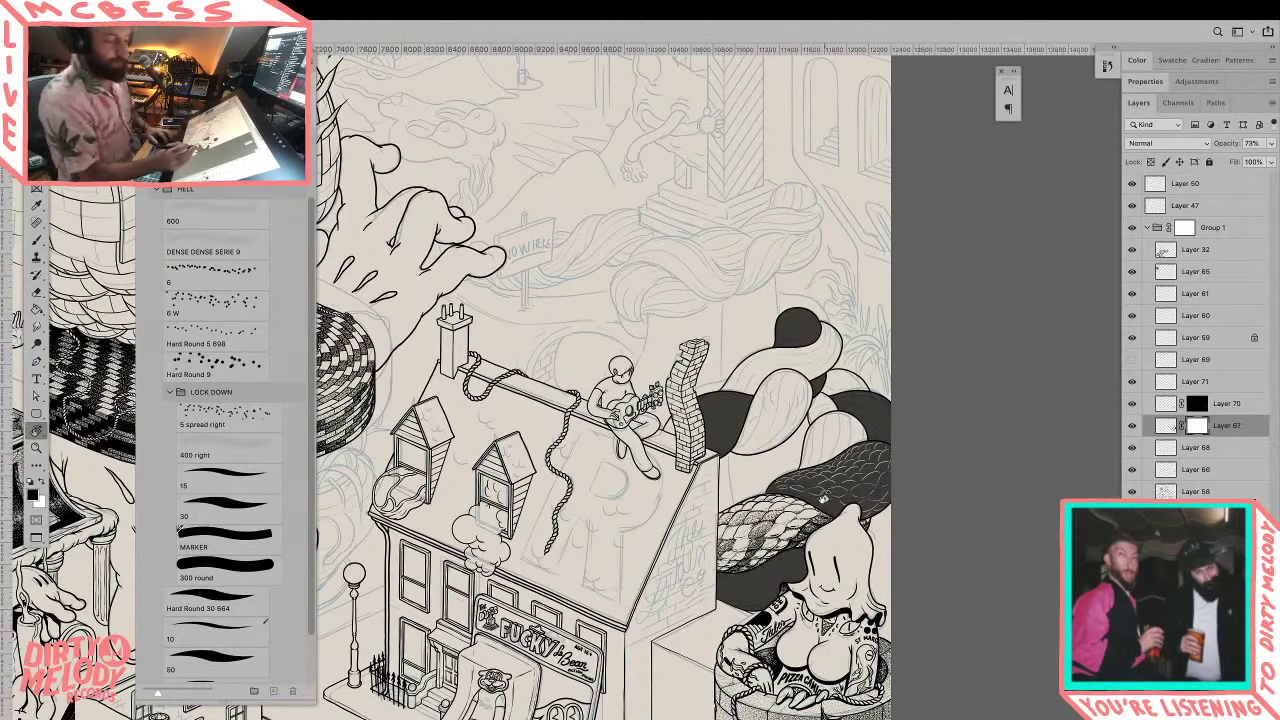
Step: Add pale arcs below the central leaf-shaped row, filling the dark area between the stippled coil and the hooded head
key(z)
drag(822, 500, 886, 499)
key(b)
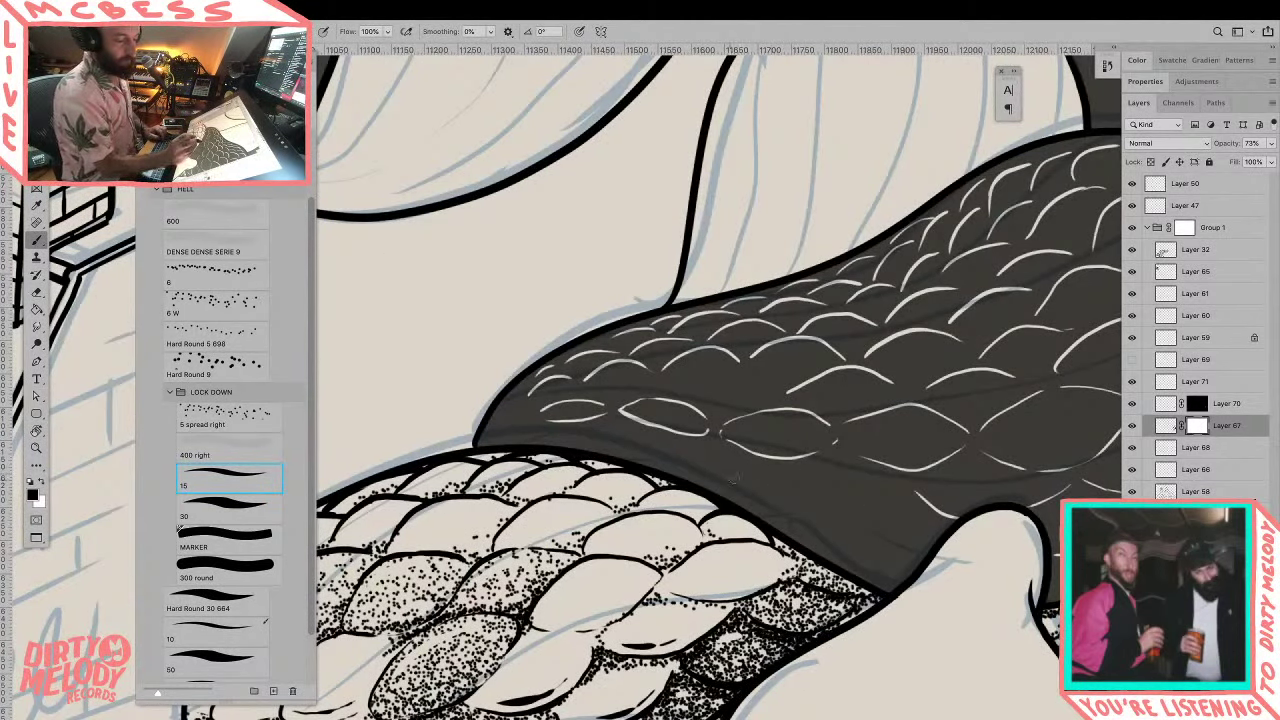
mouse_move(792, 477)
mouse_down()
mouse_move(897, 481)
mouse_move(932, 534)
mouse_up()
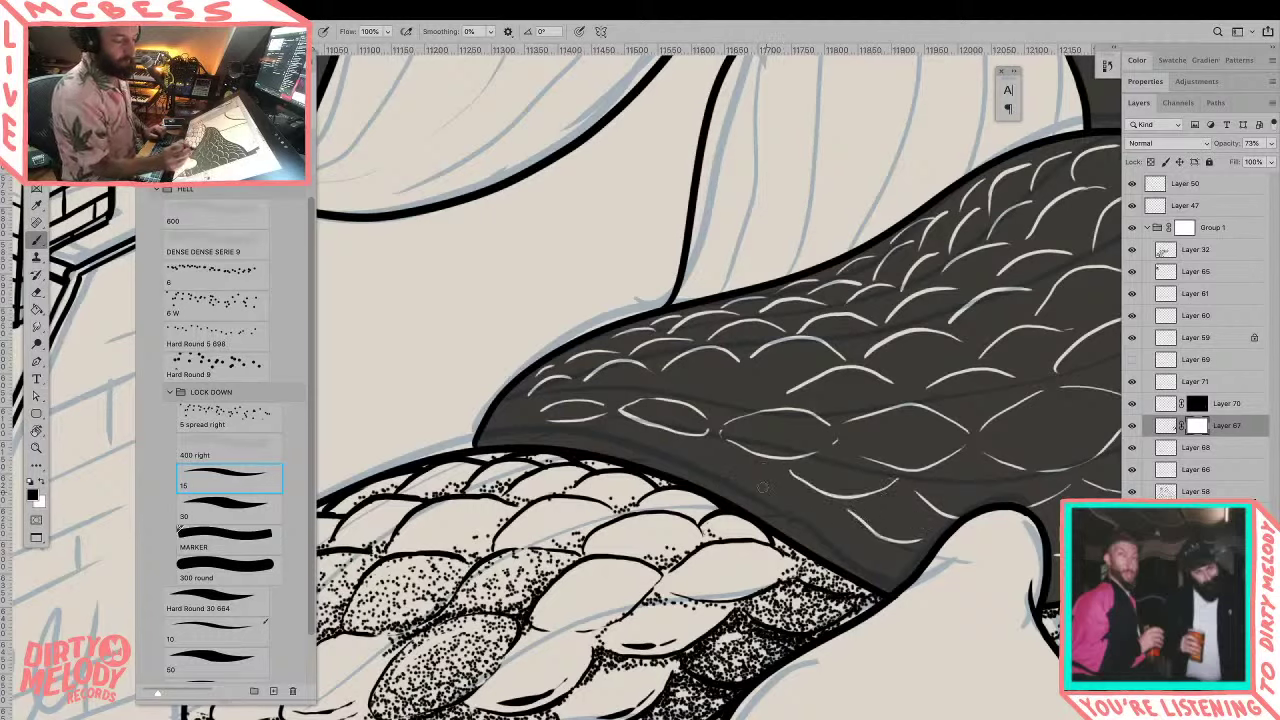
mouse_move(668, 450)
mouse_down()
mouse_move(725, 488)
mouse_move(776, 463)
mouse_up()
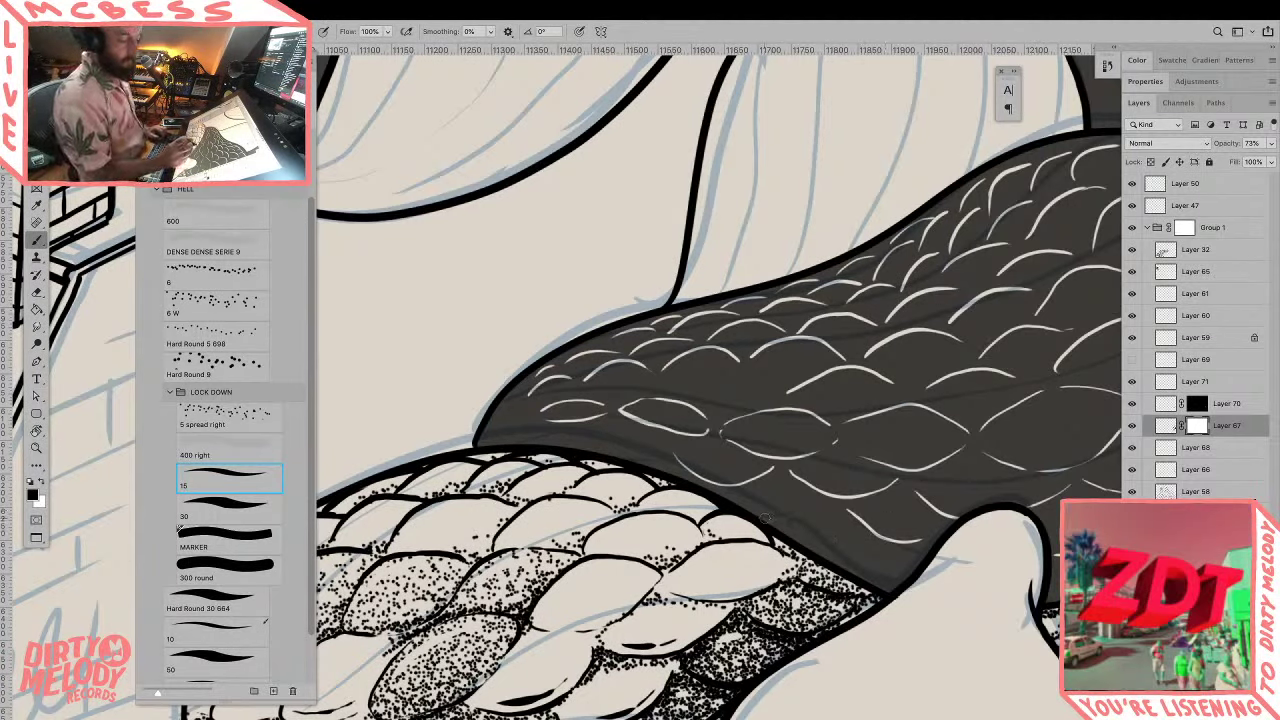
drag(760, 522, 840, 511)
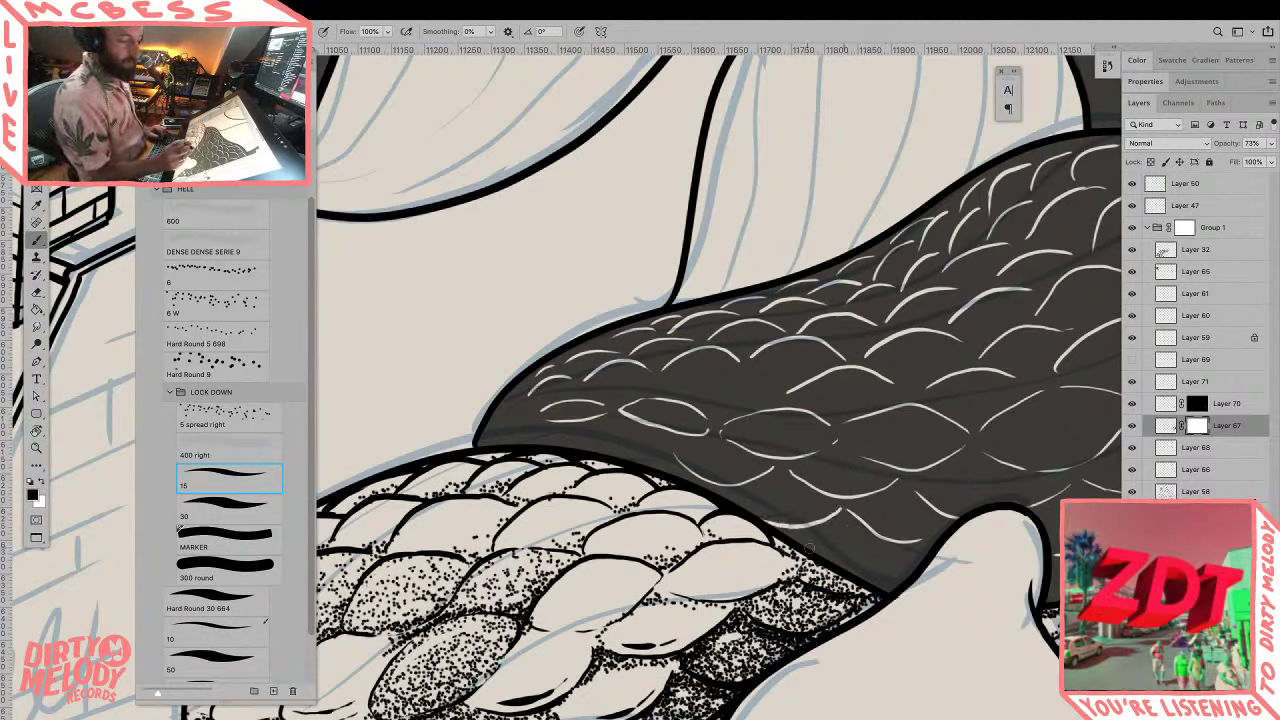
drag(841, 567, 888, 548)
drag(974, 597, 920, 580)
Step: Fill the coil's narrow tip above the stippled coil with a few small pale scale arcs
drag(812, 567, 1018, 613)
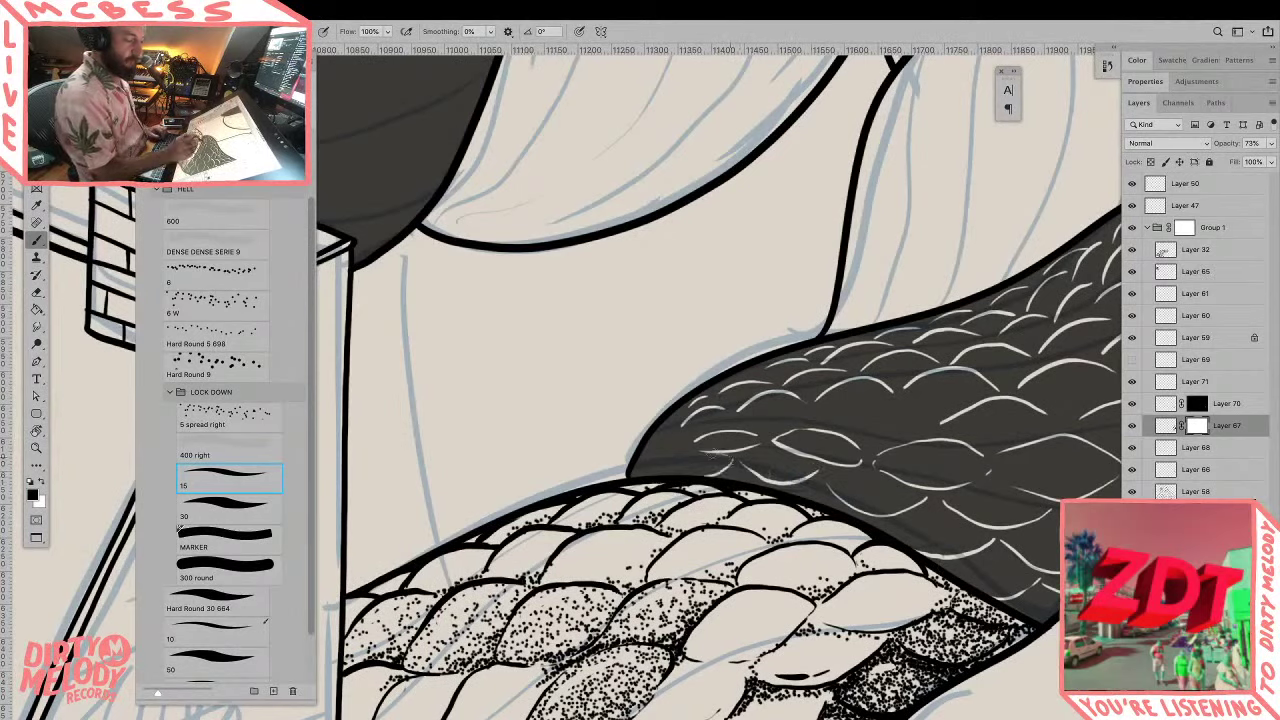
mouse_move(644, 462)
mouse_down()
mouse_move(678, 438)
mouse_move(660, 450)
mouse_move(692, 404)
mouse_up()
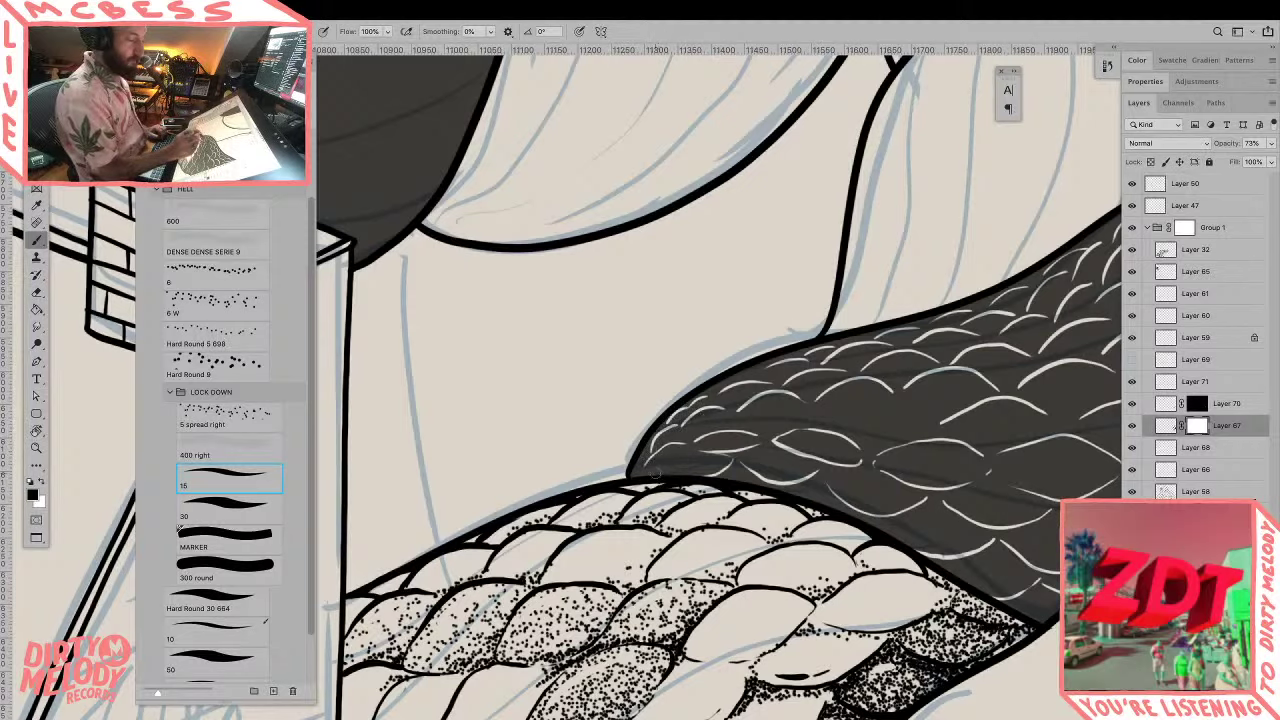
drag(668, 474, 698, 457)
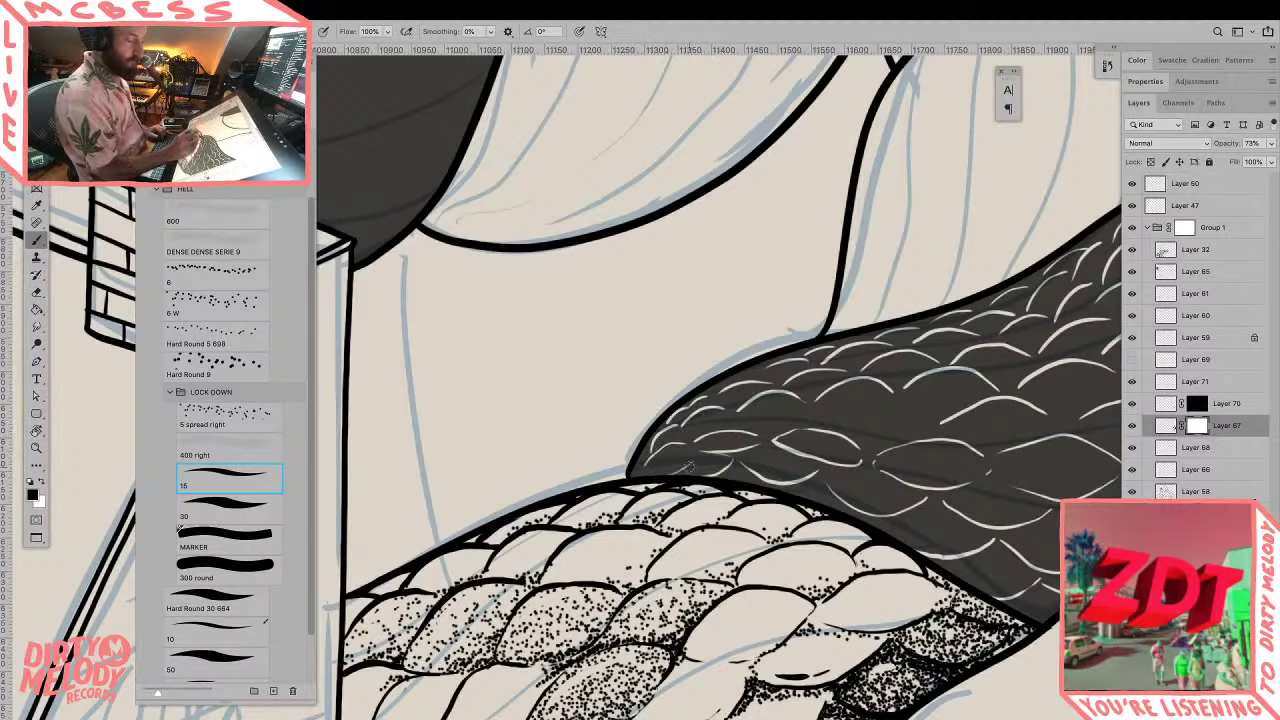
Step: Add pale arcs between the central leaf-shaped scales and the row above near the narrow end, undoing a misplaced stroke
key(z)
alt+click(918, 510)
alt+click(918, 508)
alt+click(918, 502)
click(893, 470)
key(b)
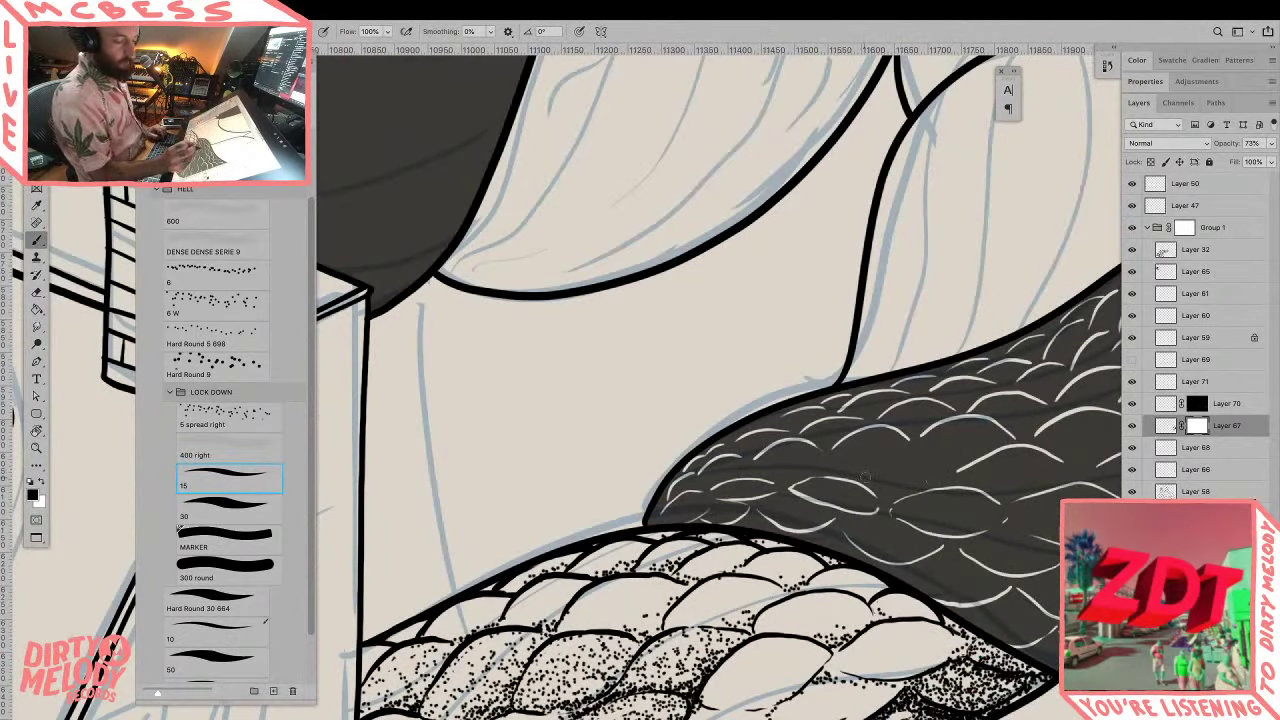
mouse_move(872, 461)
mouse_down()
mouse_move(906, 453)
mouse_move(941, 475)
mouse_up()
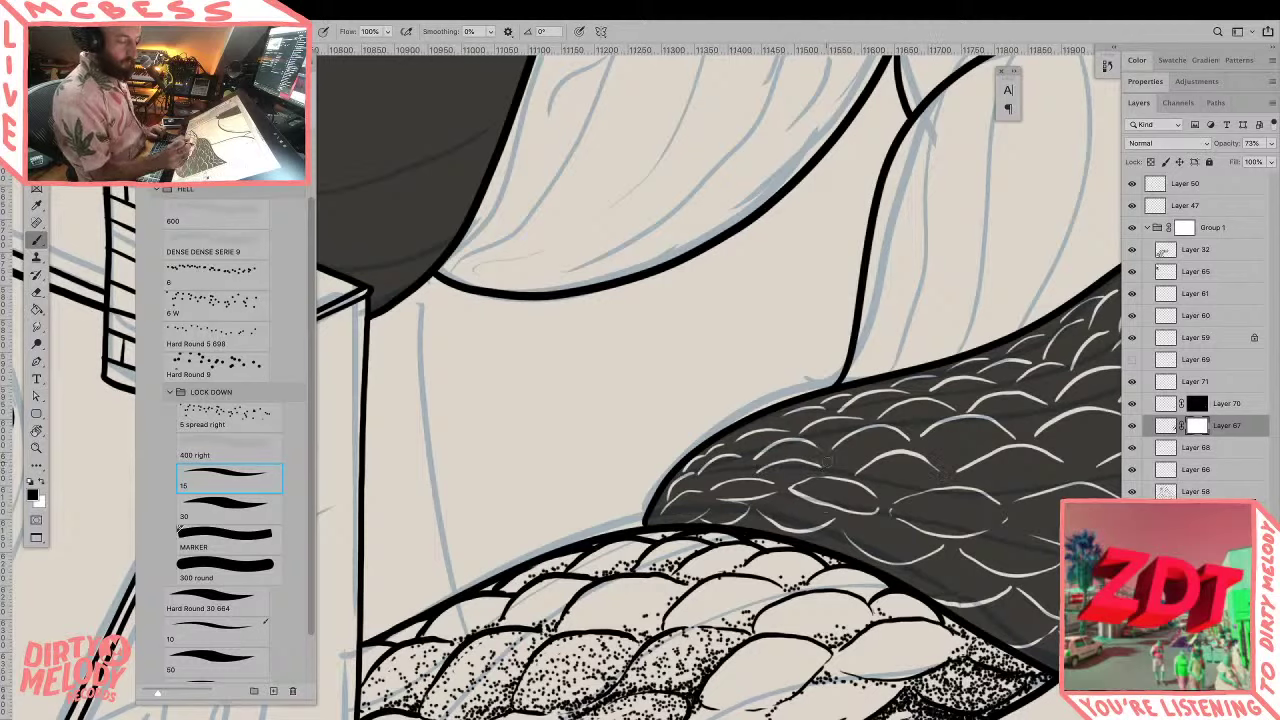
key(ctrl+z)
drag(770, 472, 838, 462)
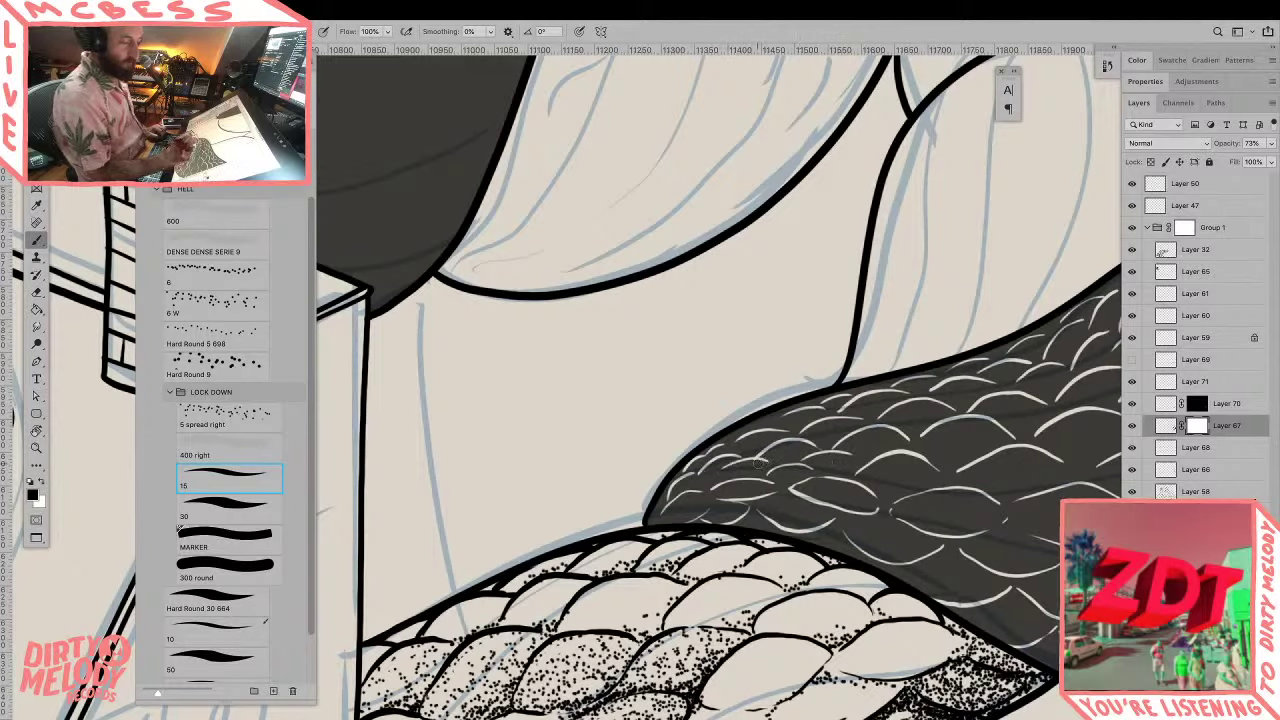
Step: Touch up the pale arcs near the coil's narrow end and set Layer 67's opacity to 100%
drag(822, 432, 466, 406)
drag(1014, 455, 960, 443)
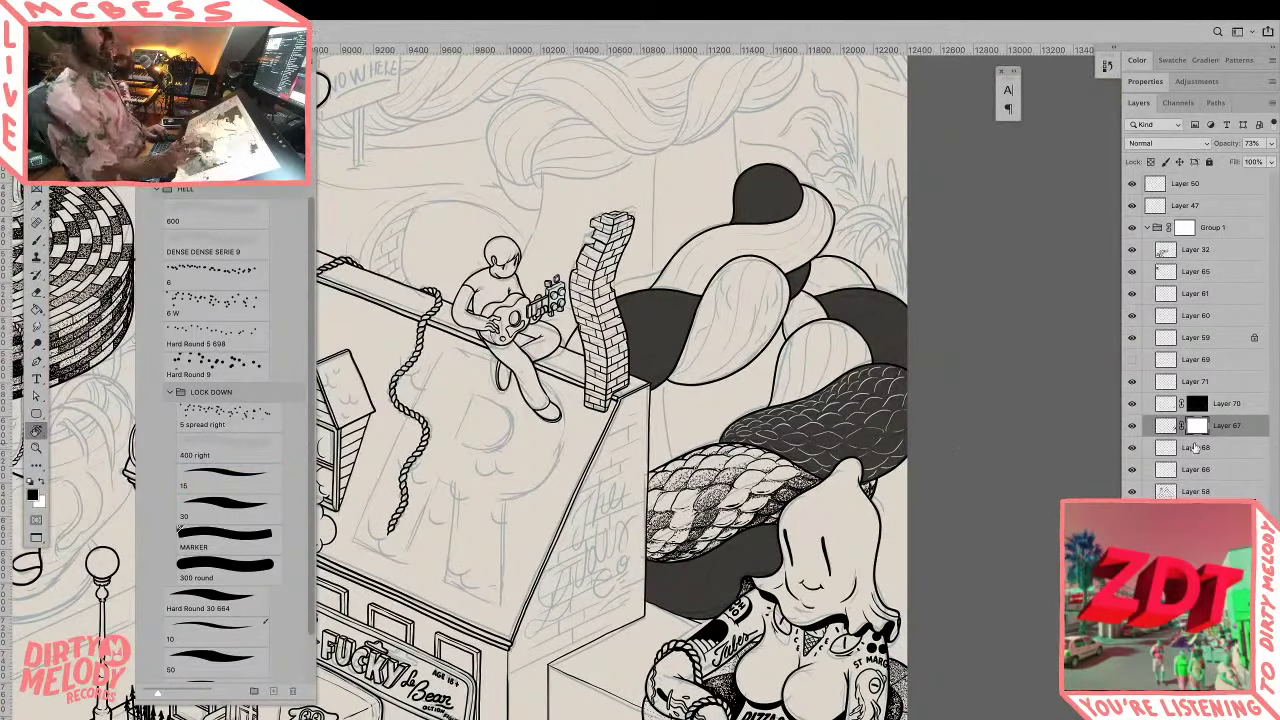
click(1271, 144)
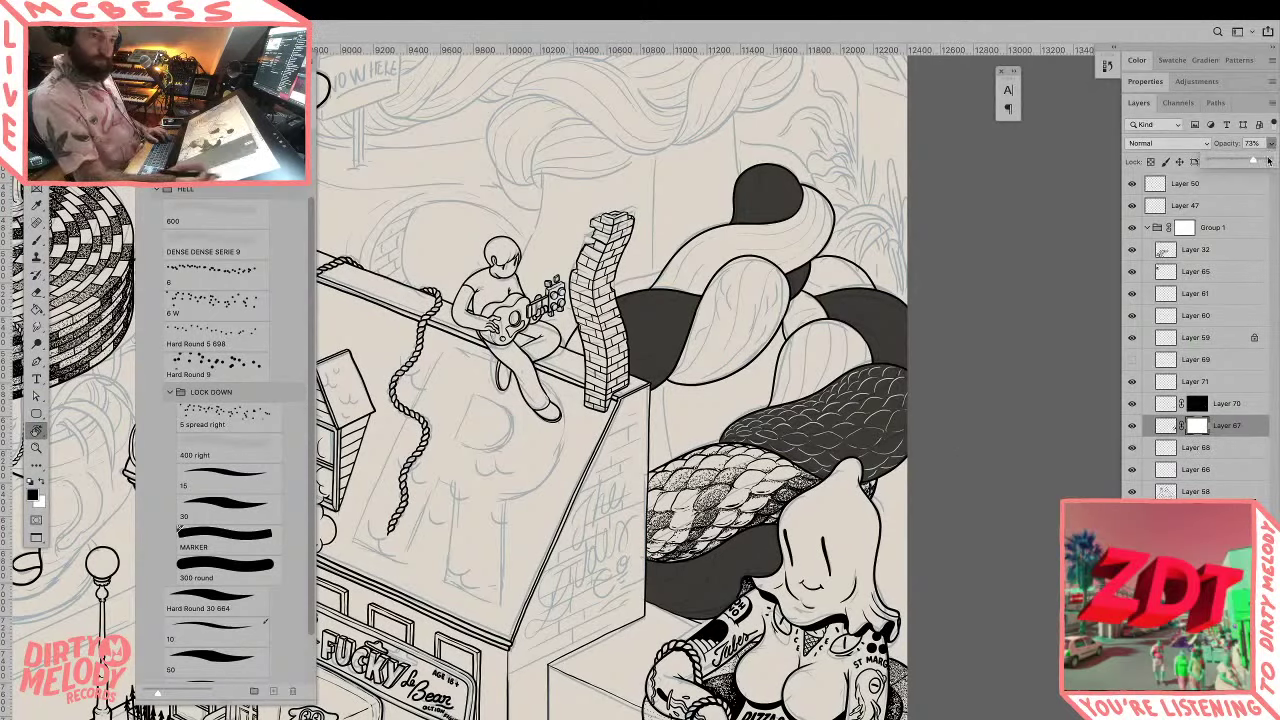
click(1271, 161)
Step: Thicken the pale arcs along the coil's upper edge near the narrow end, undoing a misplaced first stroke
alt+click(929, 540)
alt+click(929, 539)
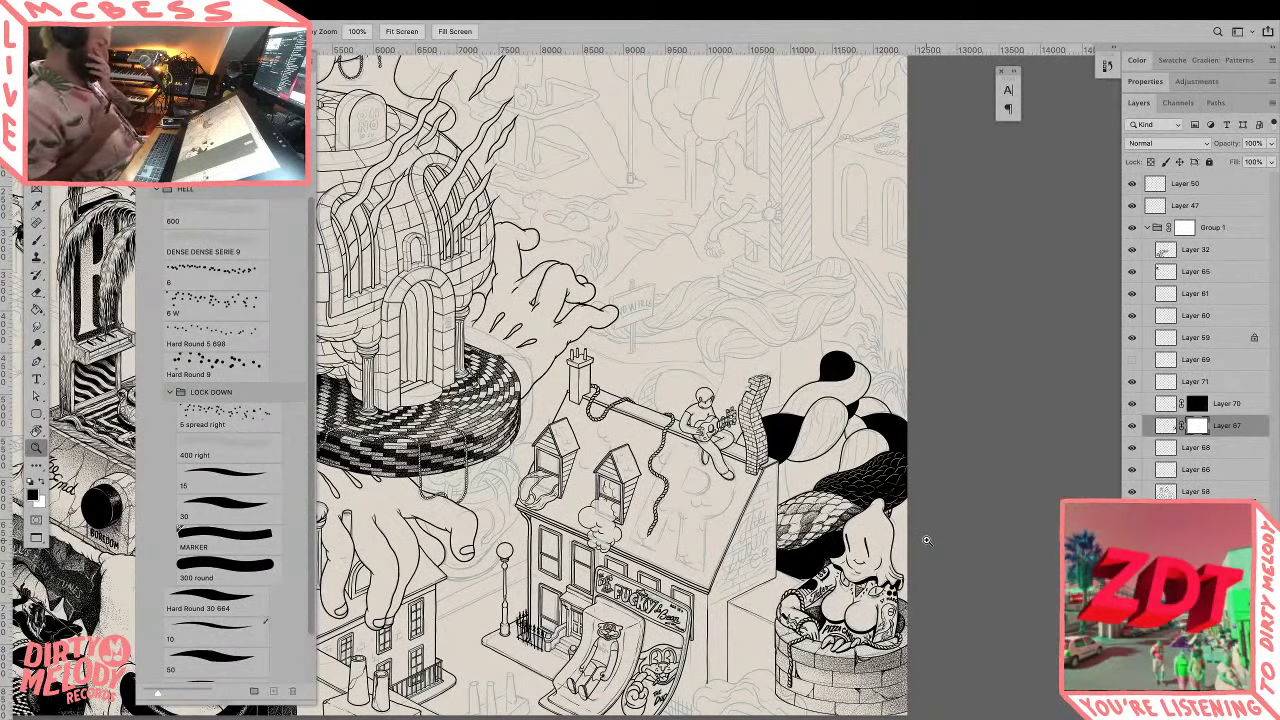
drag(926, 540, 926, 552)
click(823, 522)
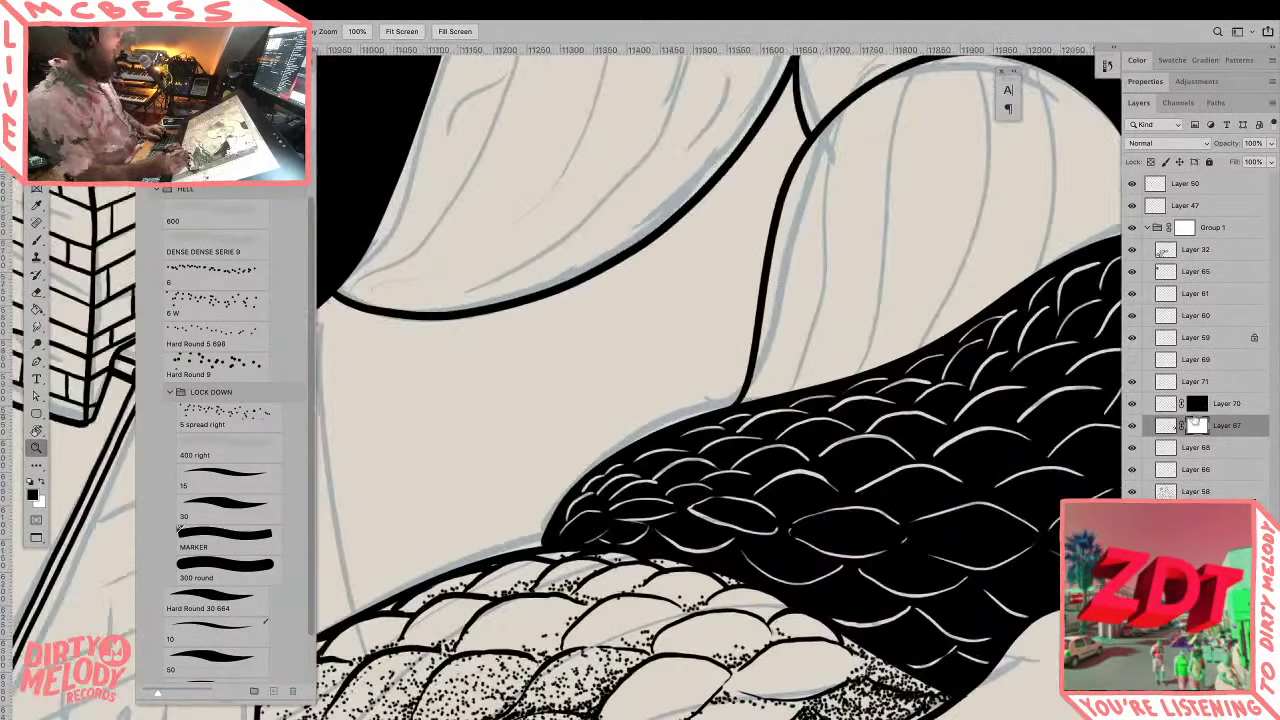
key(b)
mouse_move(755, 495)
mouse_down()
mouse_move(805, 474)
mouse_move(835, 484)
mouse_up()
key(super+z)
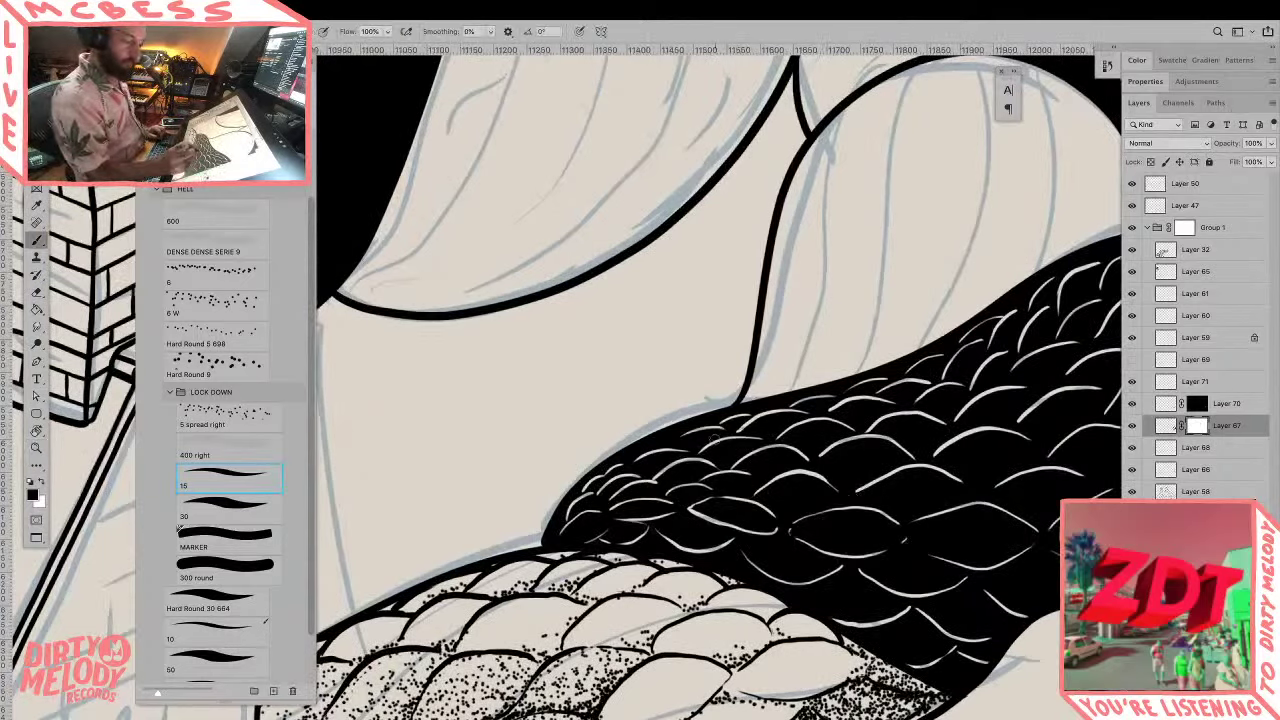
mouse_move(699, 447)
mouse_down()
mouse_move(768, 438)
mouse_move(741, 425)
mouse_move(800, 408)
mouse_up()
drag(710, 432, 747, 409)
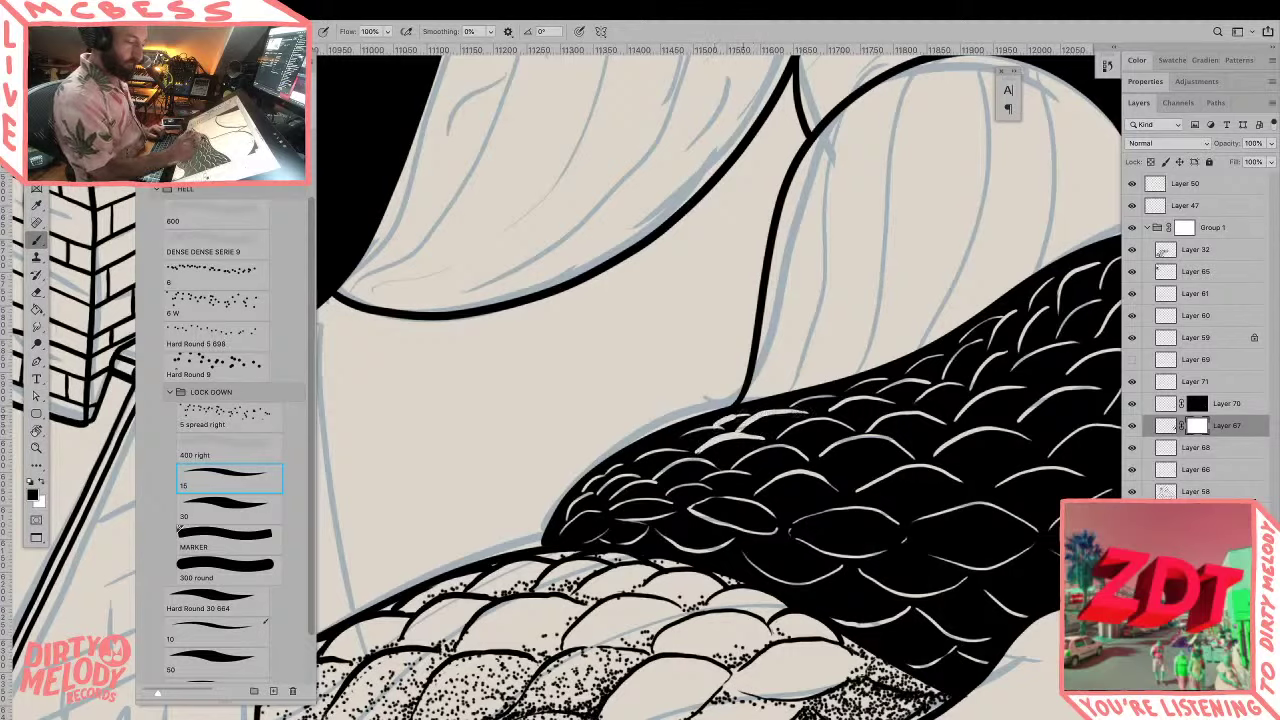
drag(673, 441, 892, 380)
mouse_move(820, 413)
mouse_down()
mouse_move(906, 394)
mouse_move(896, 380)
mouse_move(930, 378)
mouse_move(942, 354)
mouse_move(968, 346)
mouse_move(954, 366)
mouse_move(972, 340)
mouse_up()
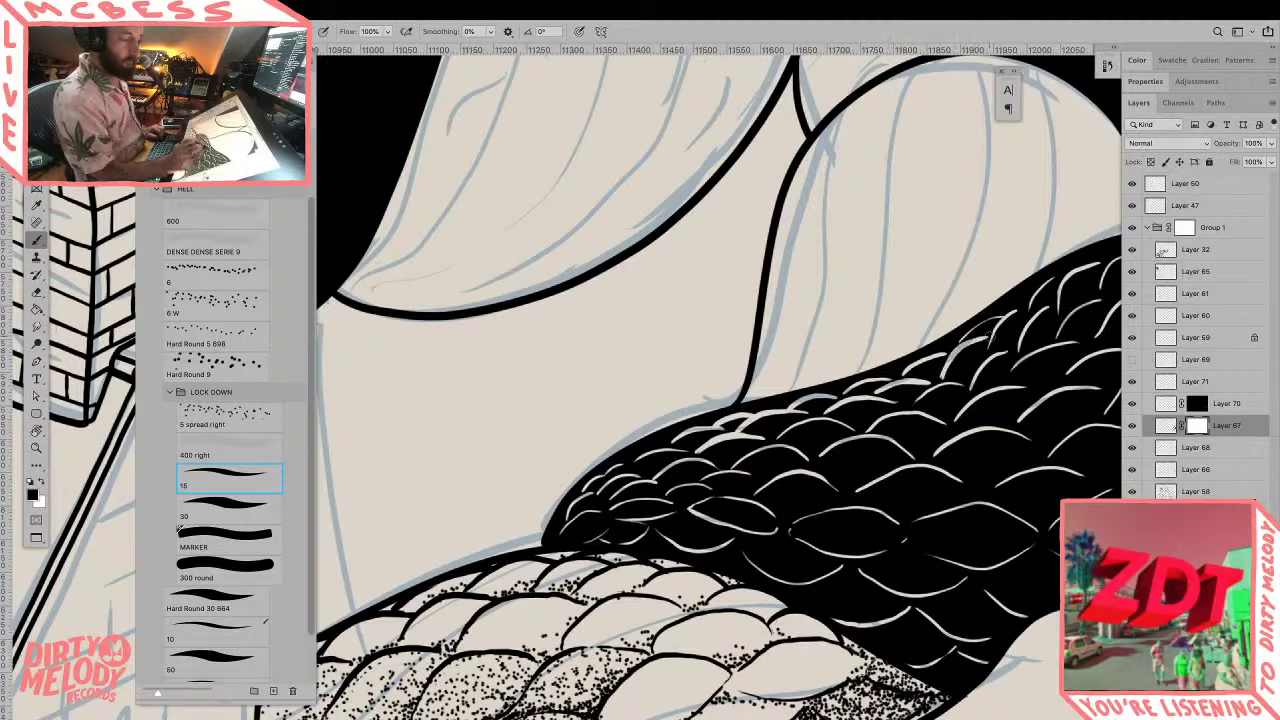
Step: Thicken the small arcs at the coil's narrow tip and the second-row arcs behind it, trimming the stroke ends
alt+click(963, 345)
alt+click(963, 345)
alt+click(963, 345)
alt+click(963, 344)
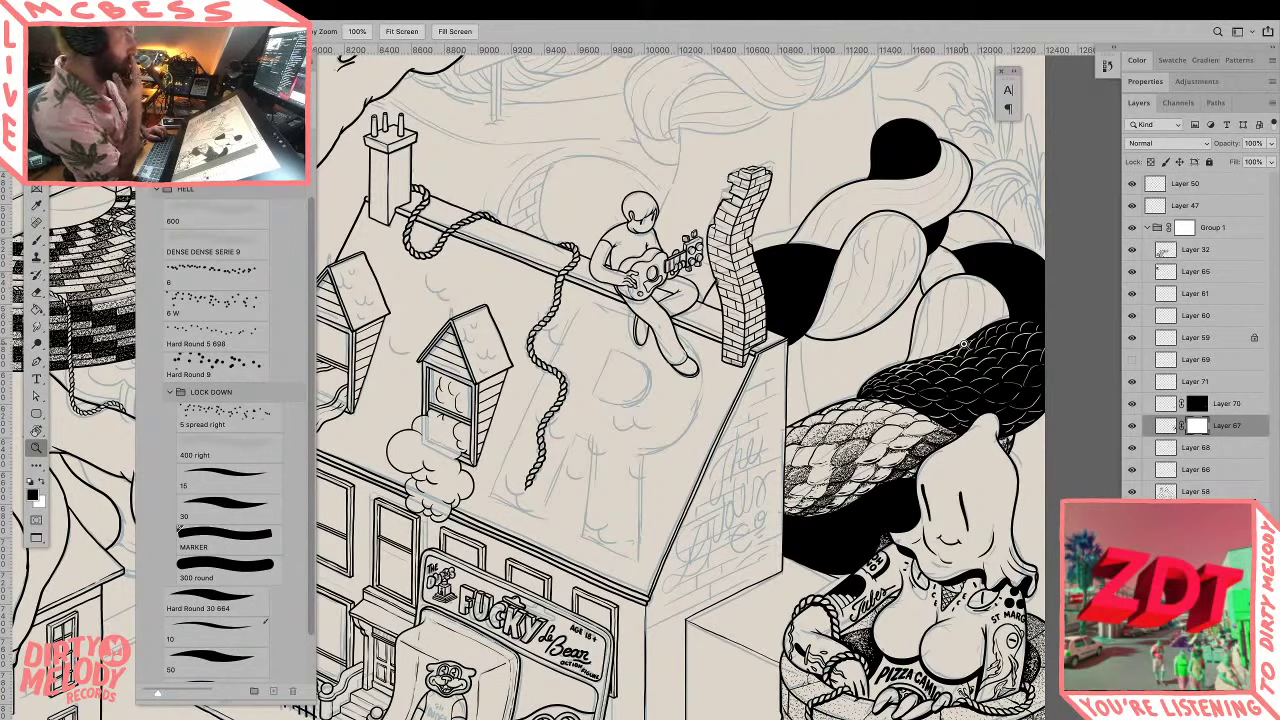
drag(903, 369, 1020, 372)
key(b)
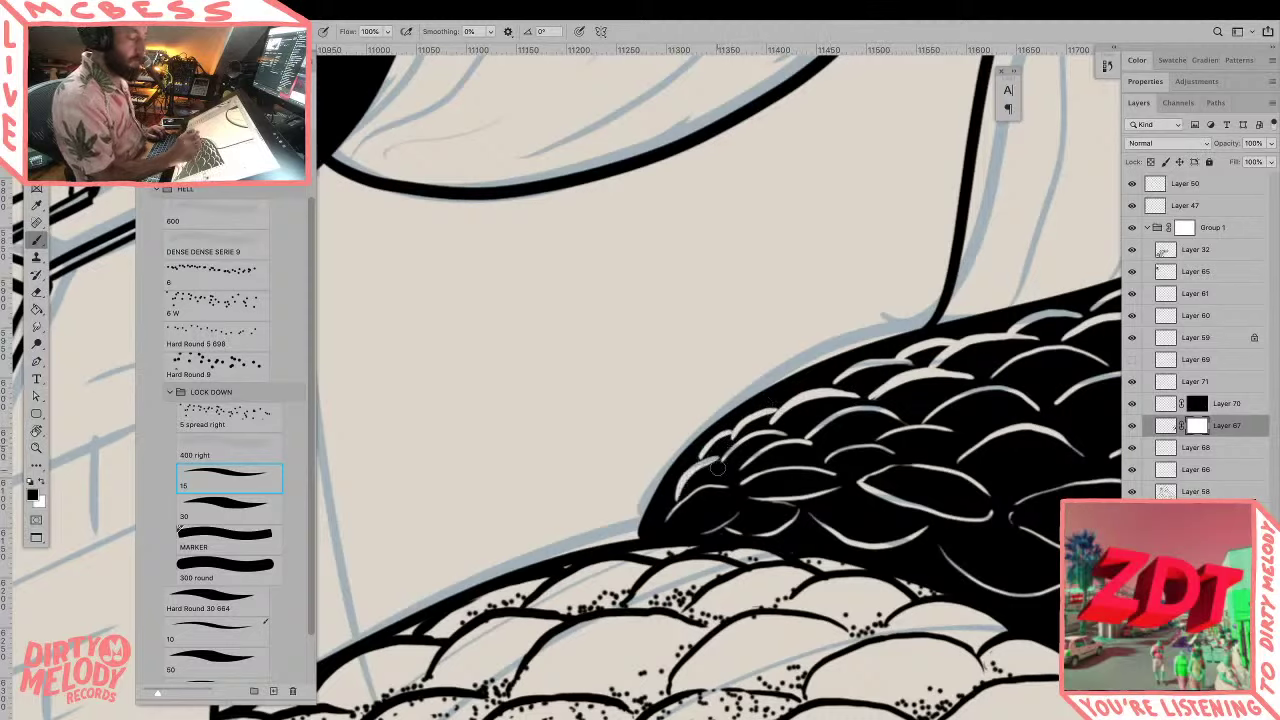
mouse_move(733, 447)
mouse_down()
mouse_move(778, 429)
mouse_move(746, 426)
mouse_up()
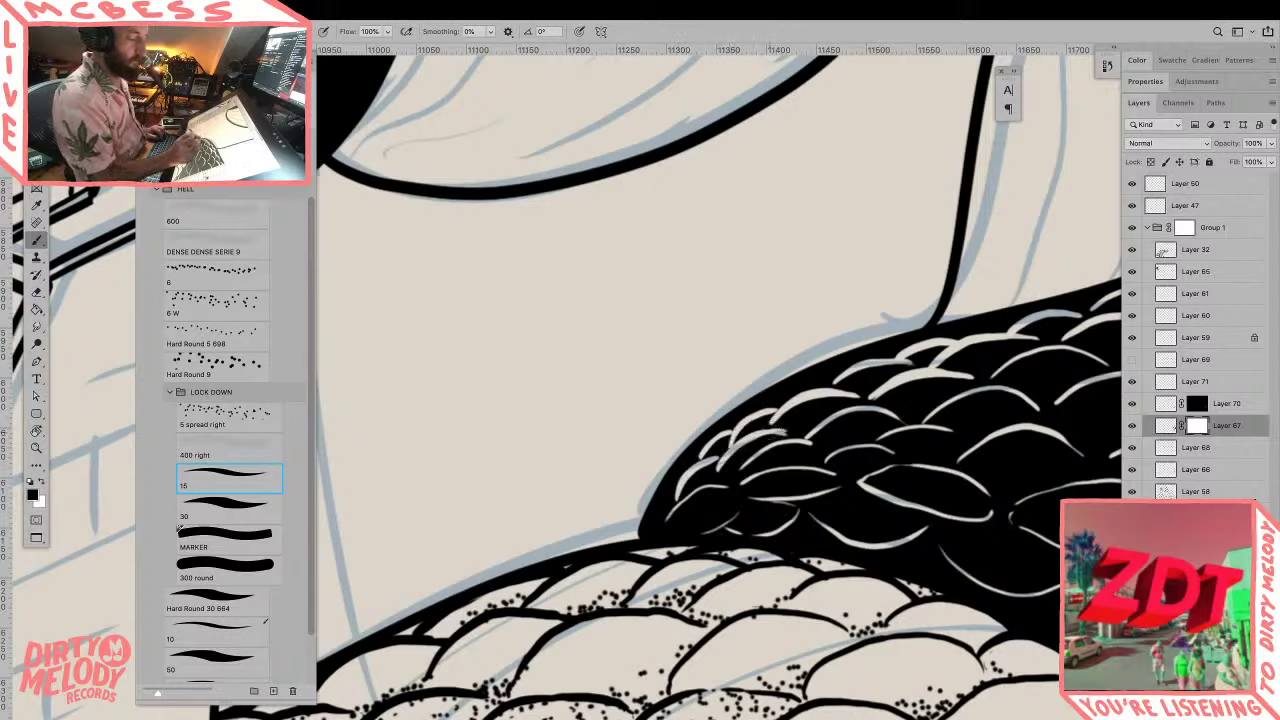
mouse_move(743, 470)
mouse_down()
mouse_move(816, 443)
mouse_move(843, 411)
mouse_move(914, 420)
mouse_move(892, 399)
mouse_move(868, 413)
mouse_move(931, 371)
mouse_move(964, 376)
mouse_up()
mouse_move(930, 415)
mouse_down()
mouse_move(992, 385)
mouse_move(1038, 402)
mouse_move(855, 402)
mouse_up()
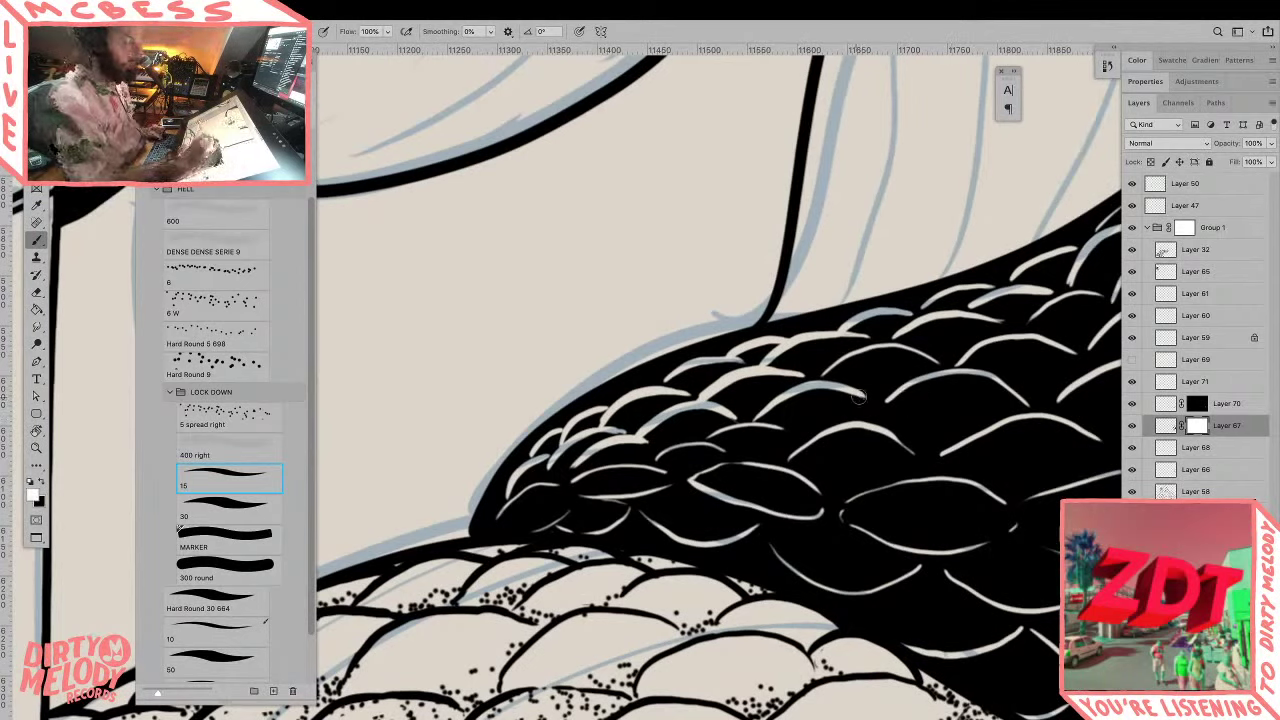
Step: Thicken the pale arcs along the middle of the coil's upper edge, beneath the pale rounded strand
key(x)
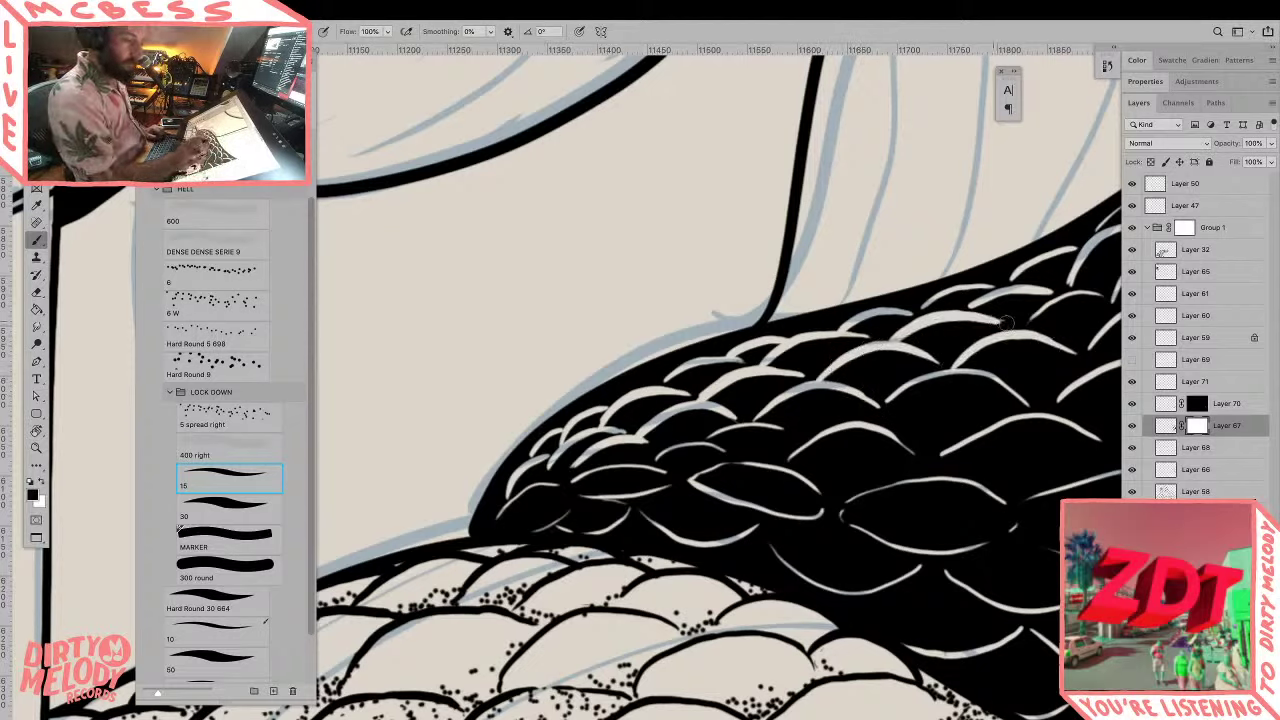
mouse_move(1015, 328)
mouse_down()
mouse_move(845, 398)
mouse_move(928, 365)
mouse_up()
drag(789, 373, 867, 355)
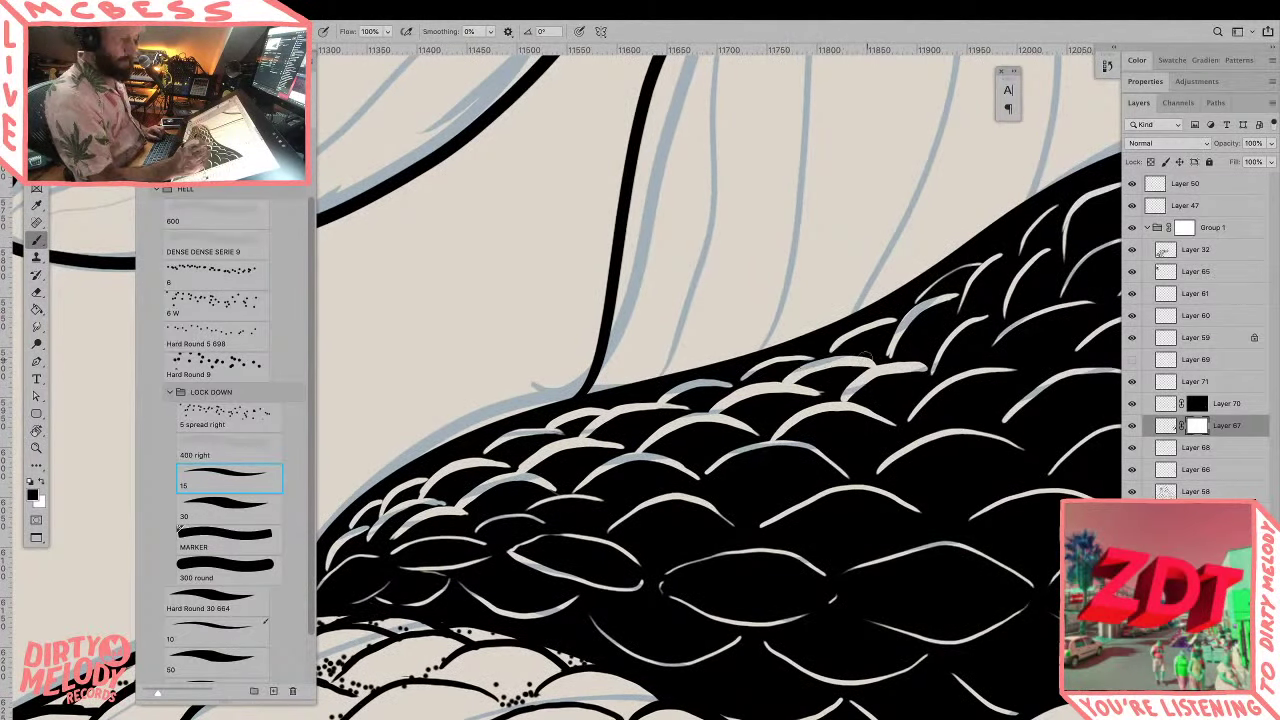
drag(735, 382, 900, 314)
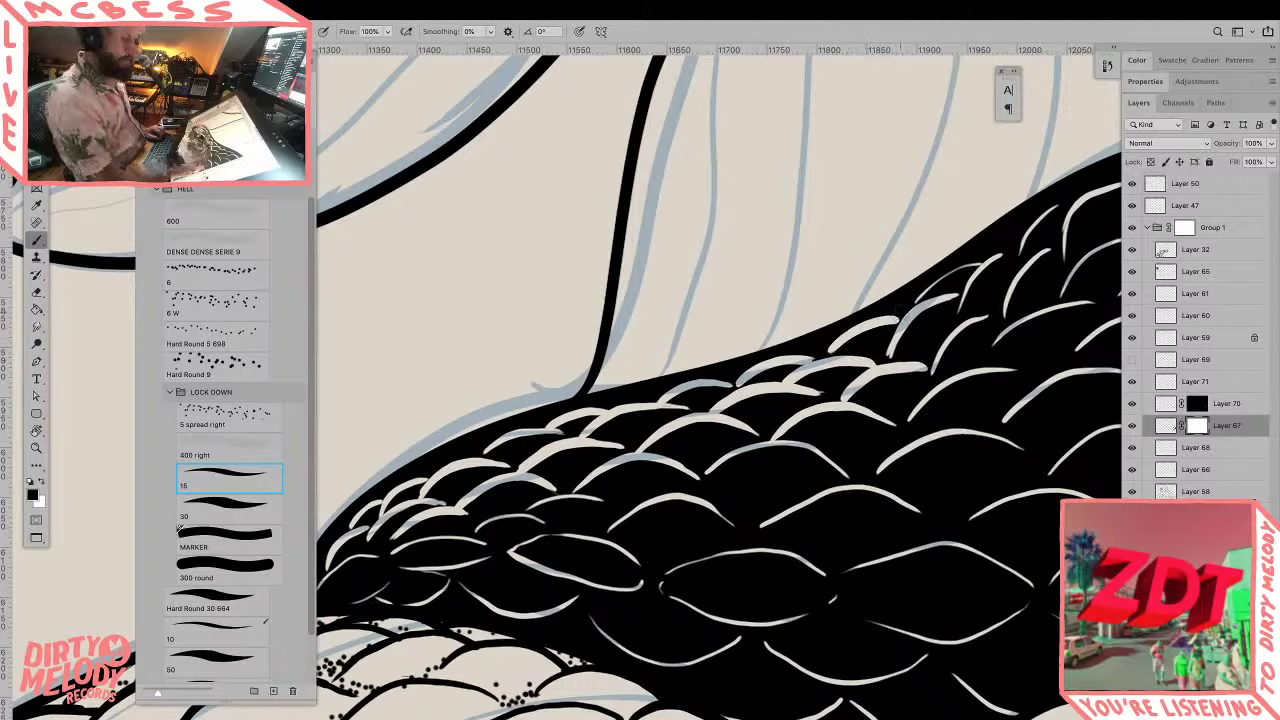
Step: Thicken the steeper arcs where the coil's upper edge starts rising toward its wide end
key(z)
alt+click(905, 313)
alt+click(905, 313)
alt+click(905, 313)
alt+click(905, 313)
alt+click(905, 313)
drag(943, 524, 880, 542)
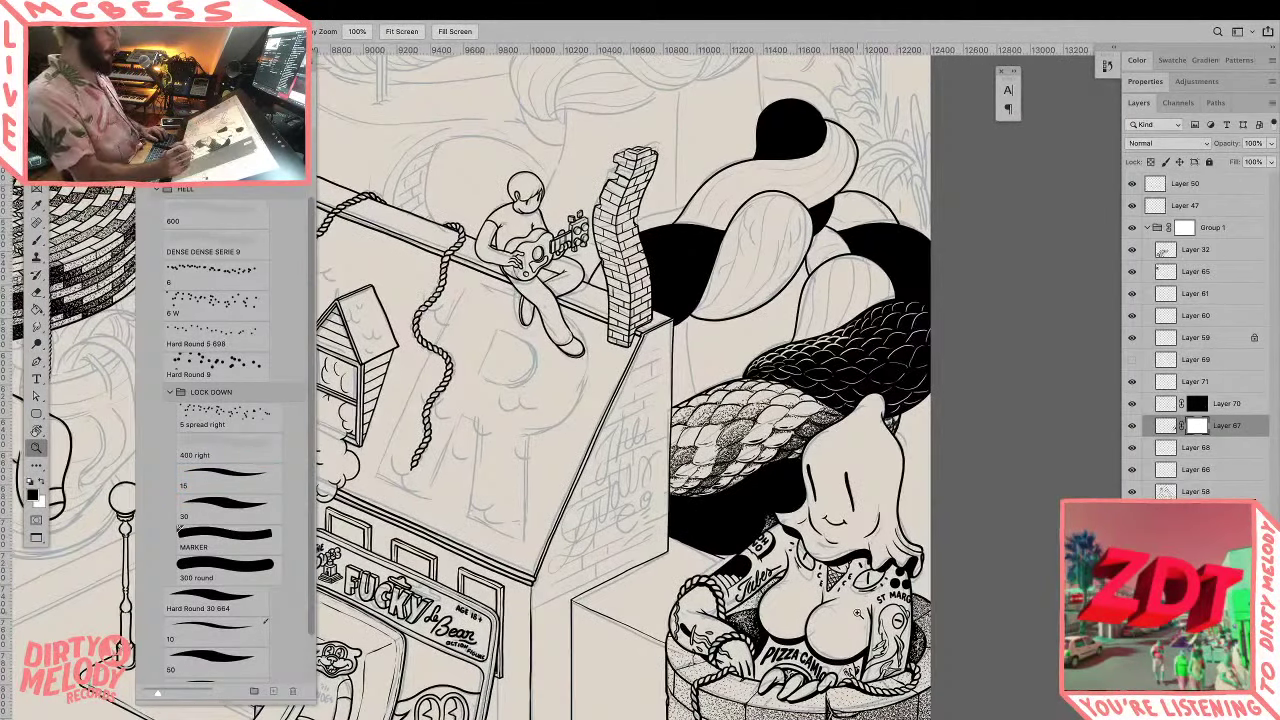
click(850, 325)
click(850, 325)
click(850, 325)
click(850, 325)
key(b)
mouse_move(750, 386)
mouse_down()
mouse_move(788, 336)
mouse_move(870, 284)
mouse_up()
drag(790, 414, 882, 318)
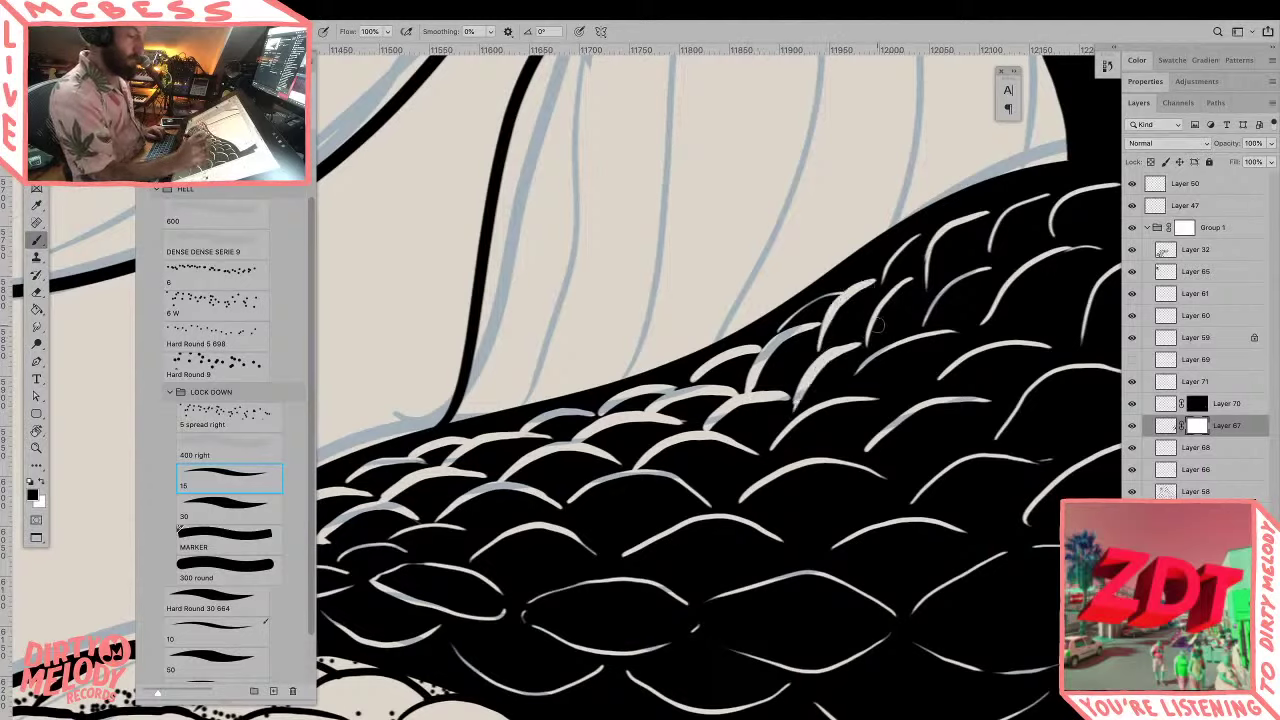
Step: Thicken the arcs of the upper rows farther toward the coil's wide end, redoing one misplaced stroke
mouse_move(856, 360)
mouse_down()
mouse_move(875, 317)
mouse_move(912, 279)
mouse_move(900, 261)
mouse_move(882, 283)
mouse_move(898, 249)
mouse_move(945, 220)
mouse_up()
mouse_move(918, 292)
mouse_down()
mouse_move(936, 248)
mouse_move(998, 210)
mouse_up()
key(super+z)
mouse_move(926, 292)
mouse_down()
mouse_move(926, 267)
mouse_move(963, 222)
mouse_move(992, 212)
mouse_up()
mouse_move(982, 262)
mouse_down()
mouse_move(1023, 203)
mouse_move(1062, 188)
mouse_up()
drag(921, 327, 997, 266)
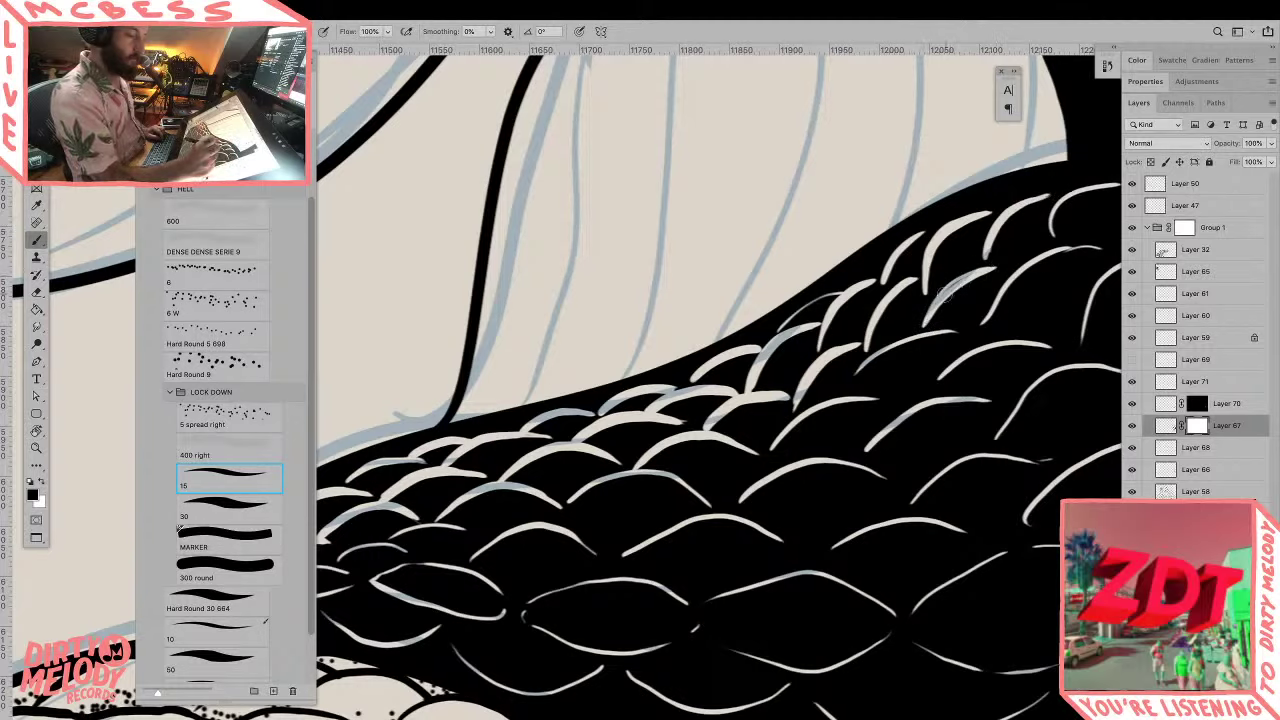
drag(852, 380, 962, 325)
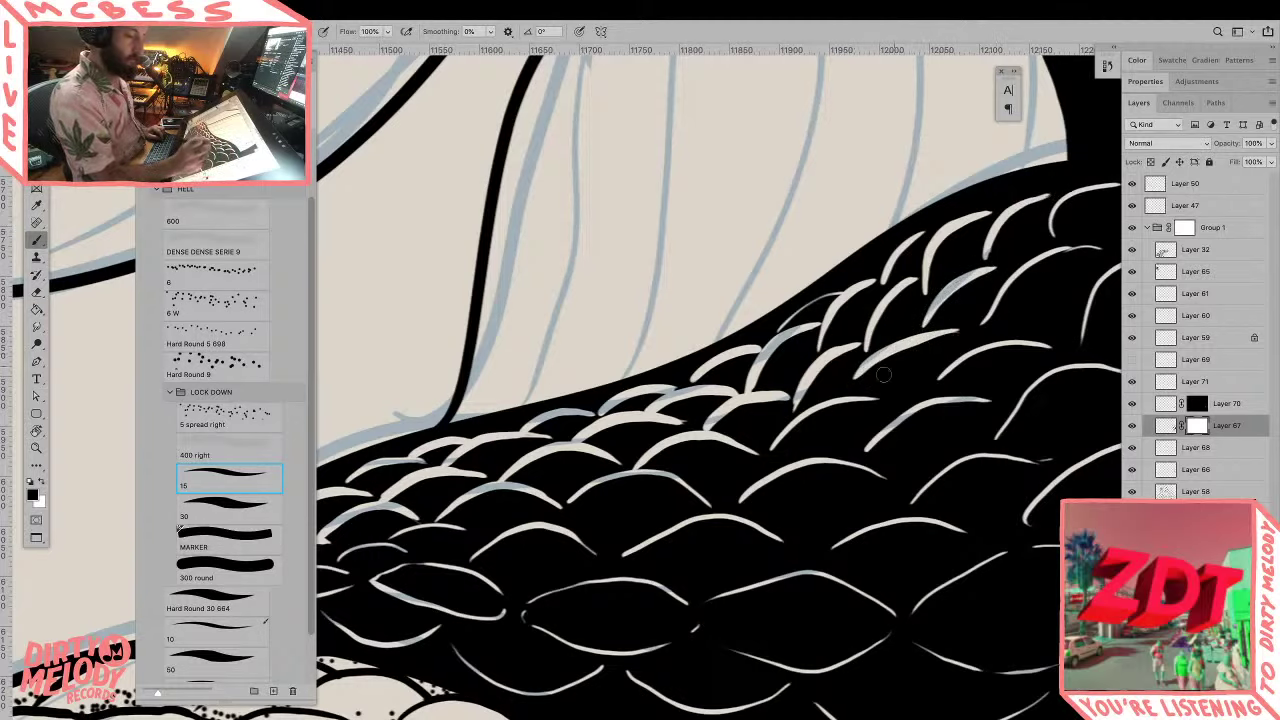
Step: Examine the thickened scale arcs of the dark coil within the wider illustration
key(z)
alt+click(813, 518)
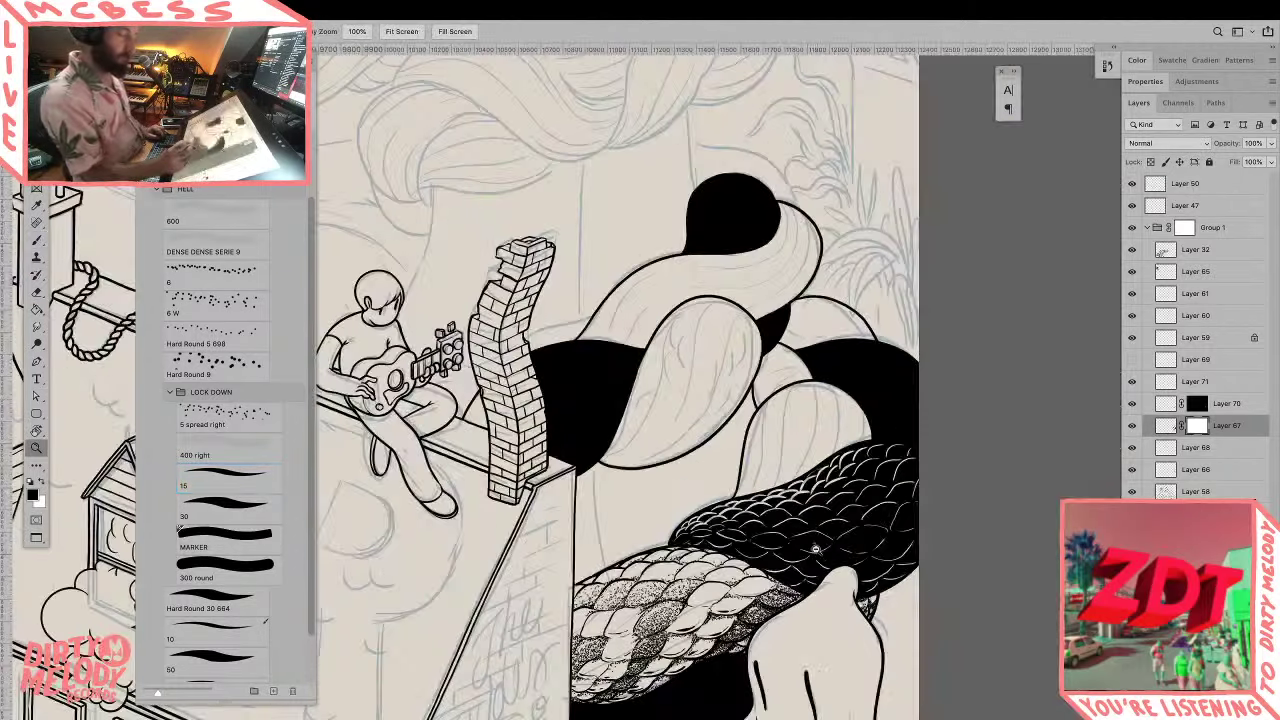
key(space)
drag(817, 555, 845, 503)
scroll(845, 503, down, 6)
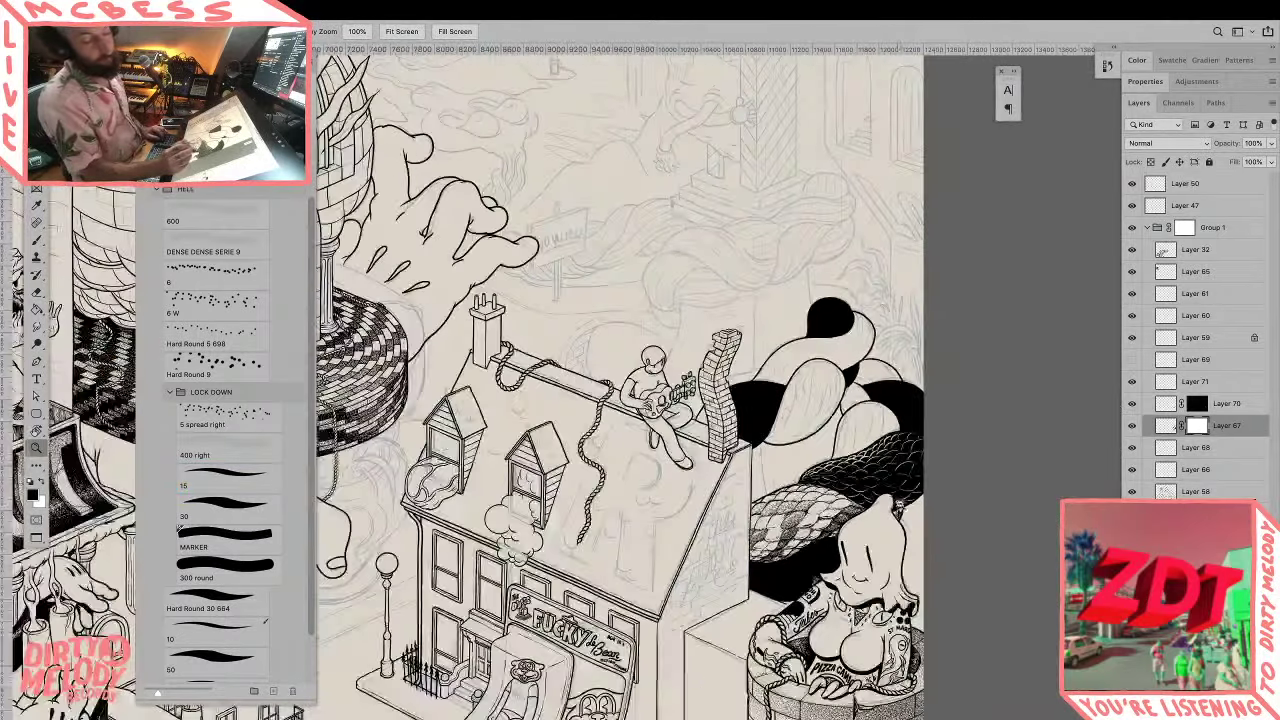
scroll(910, 465, up, 8)
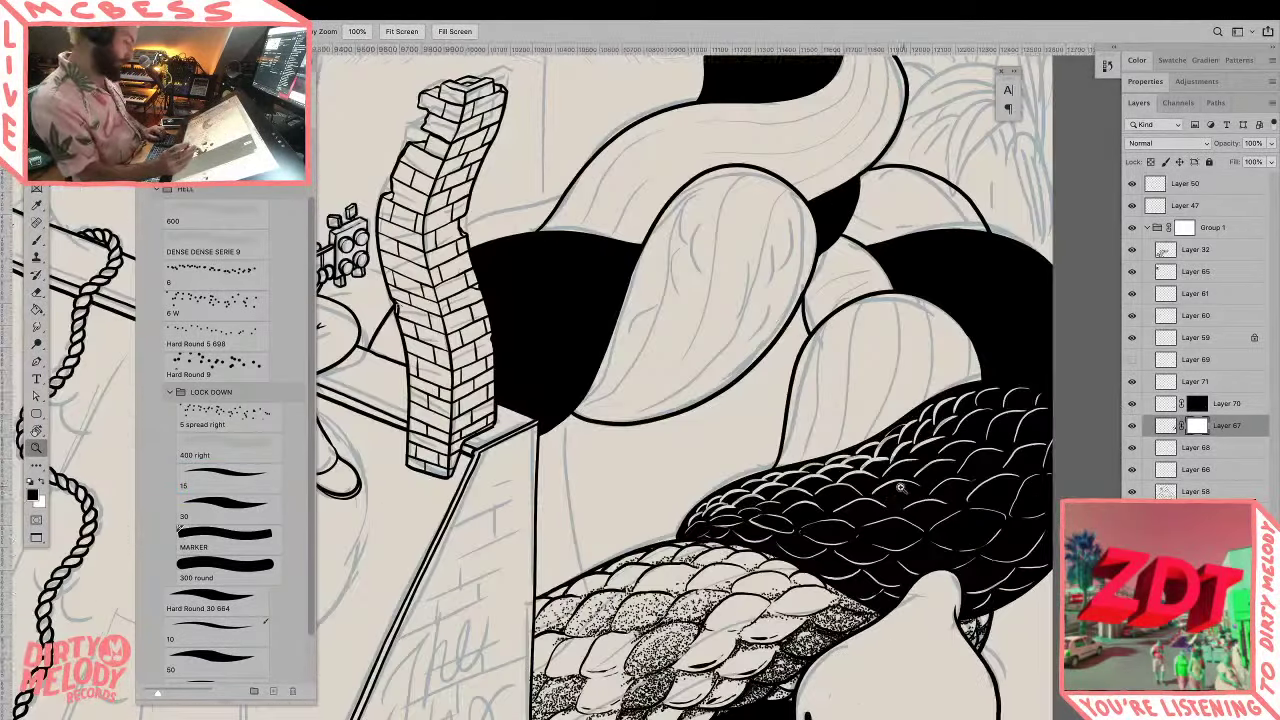
drag(903, 533, 906, 500)
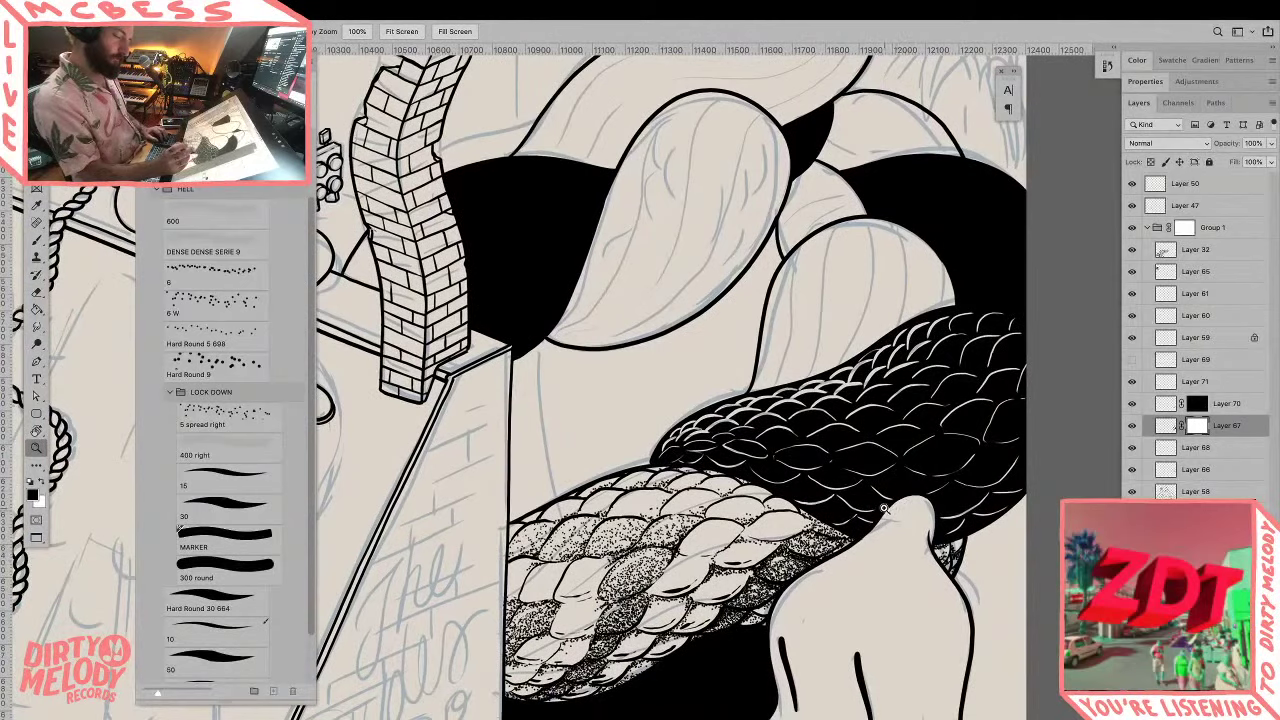
click(864, 478)
Step: Put Layer 67 in a masked group and paint short pale highlights inside the scales along the coil's upper edge
key(b)
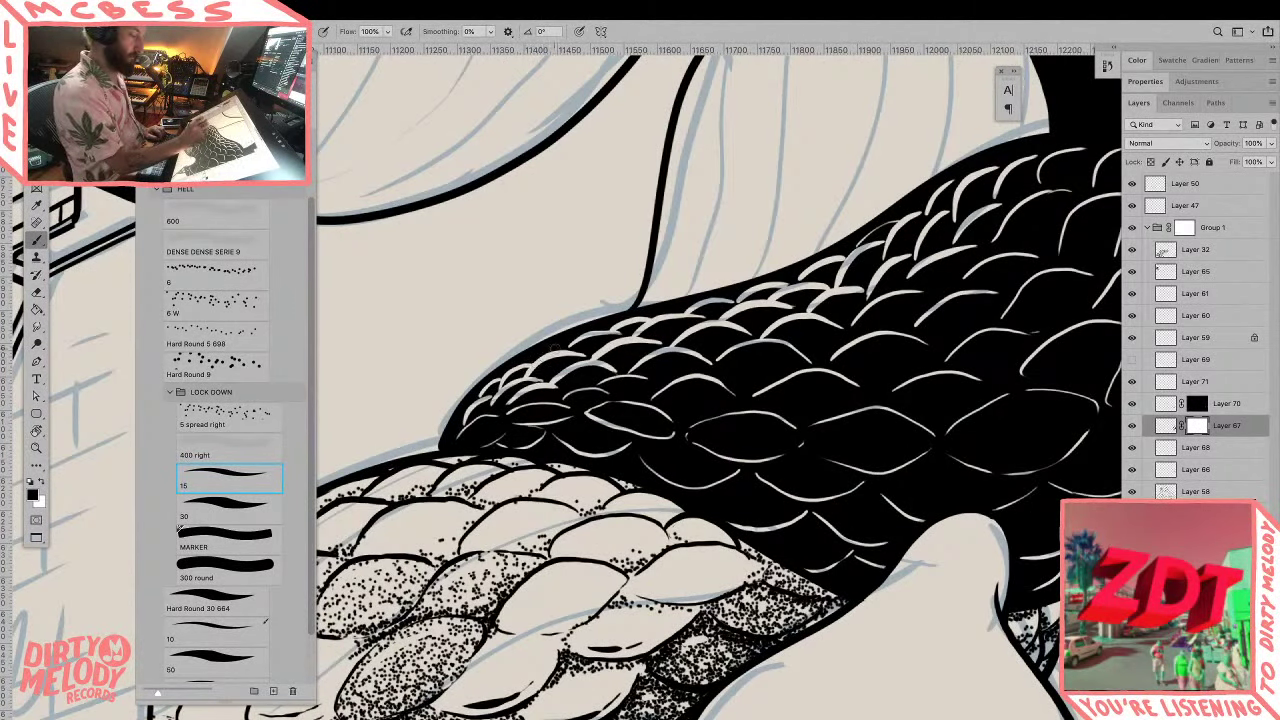
drag(534, 354, 557, 344)
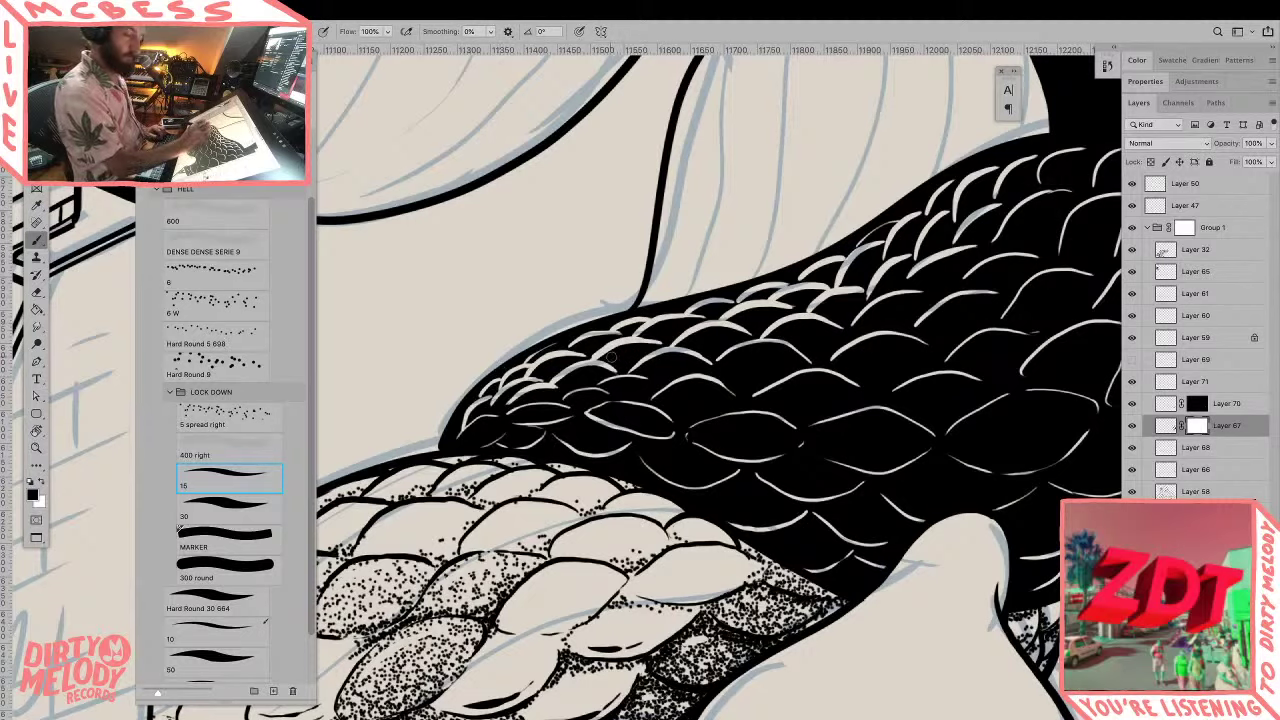
key(ctrl+g)
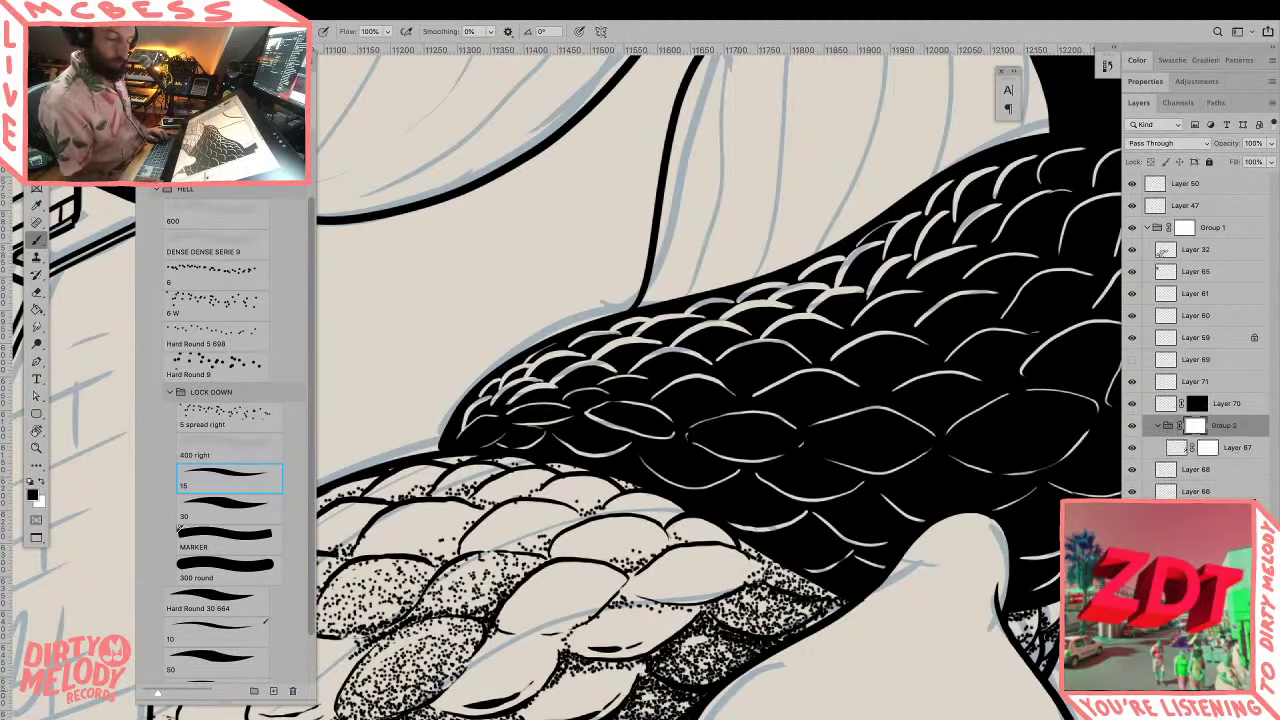
mouse_move(541, 371)
mouse_down()
mouse_move(612, 338)
mouse_move(637, 349)
mouse_move(674, 325)
mouse_move(722, 332)
mouse_up()
key(ctrl+z)
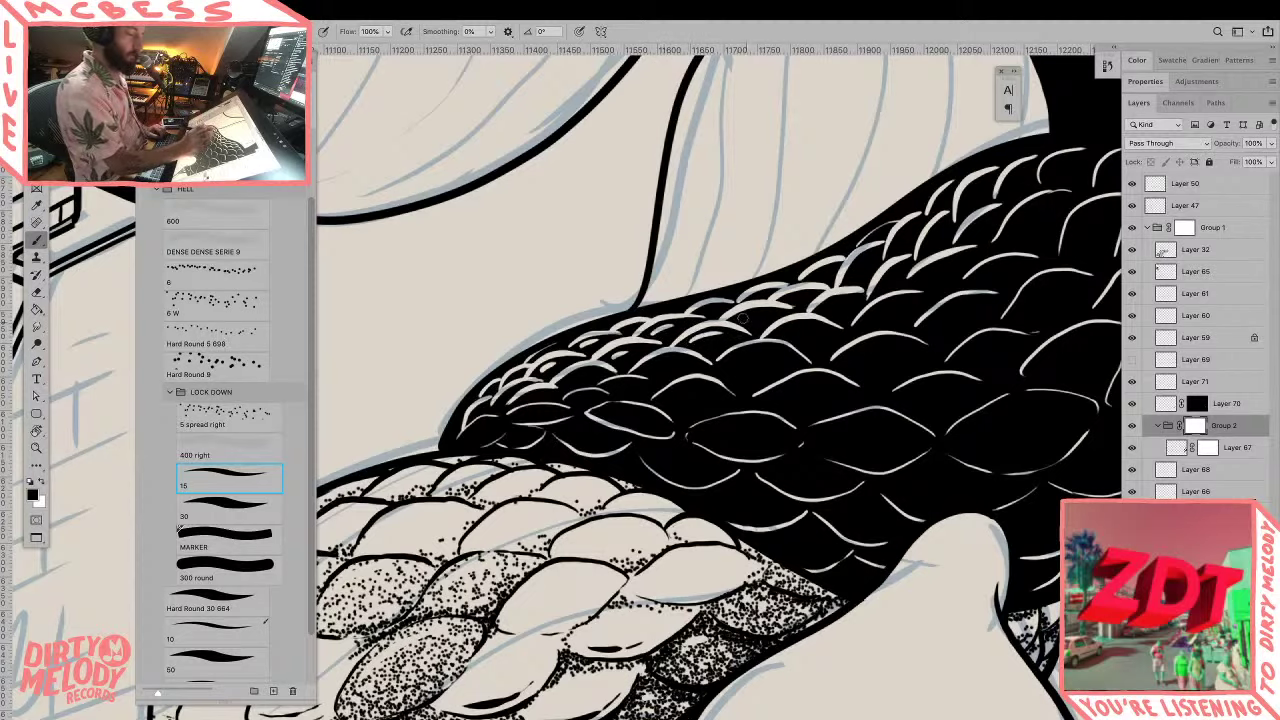
drag(818, 314, 852, 298)
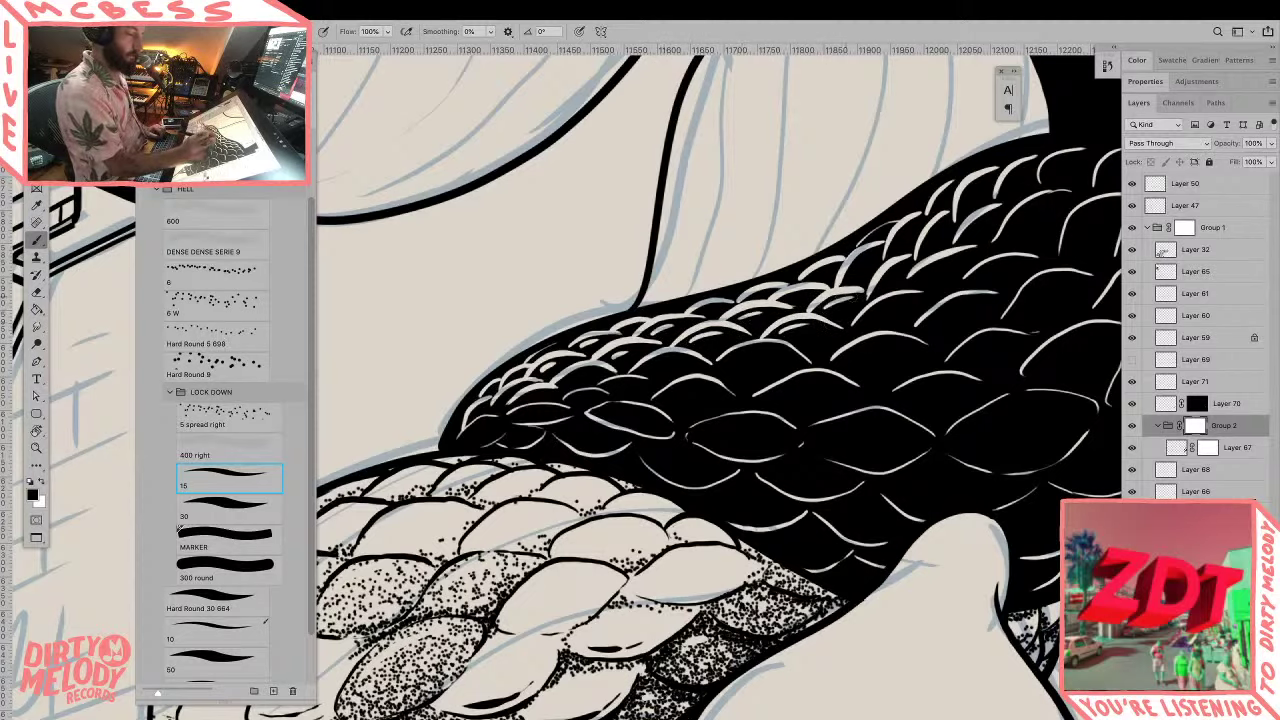
Step: Examine the highlighted scales against the stippled coil and the hooded figure at several magnifications
key(z)
alt+click(815, 296)
alt+click(815, 296)
alt+click(815, 296)
alt+click(815, 296)
alt+click(815, 296)
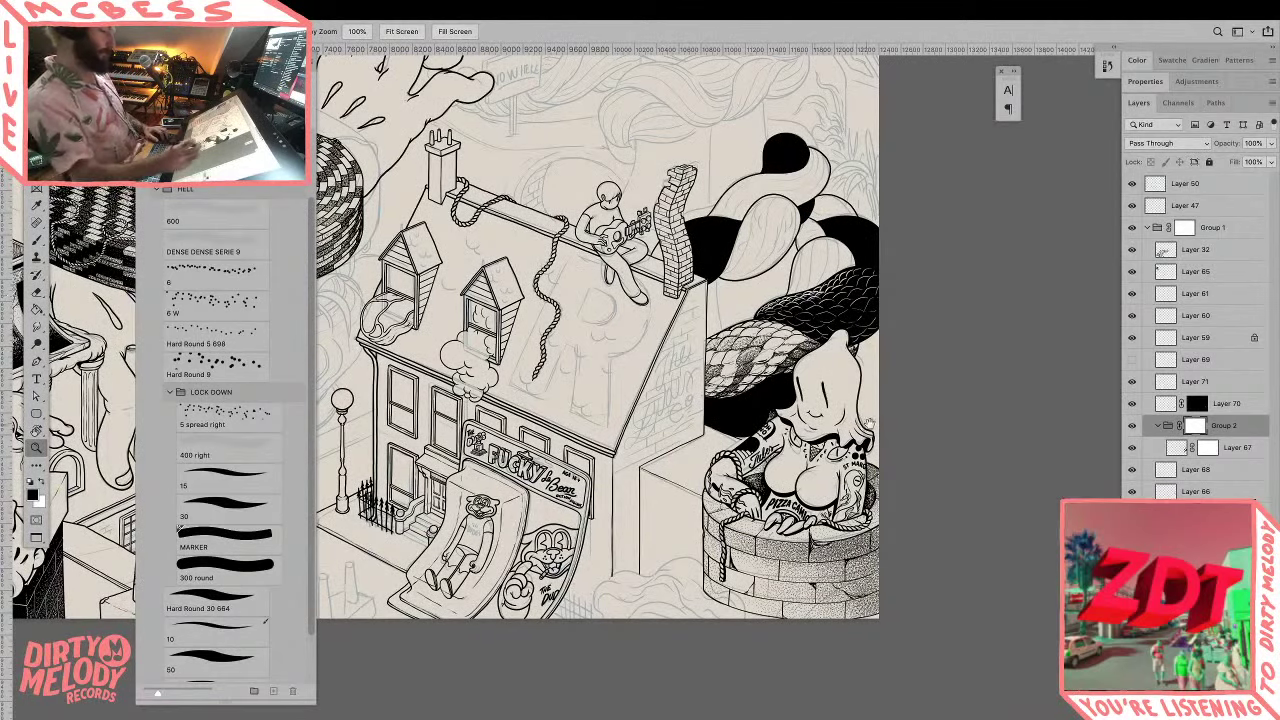
drag(869, 424, 913, 480)
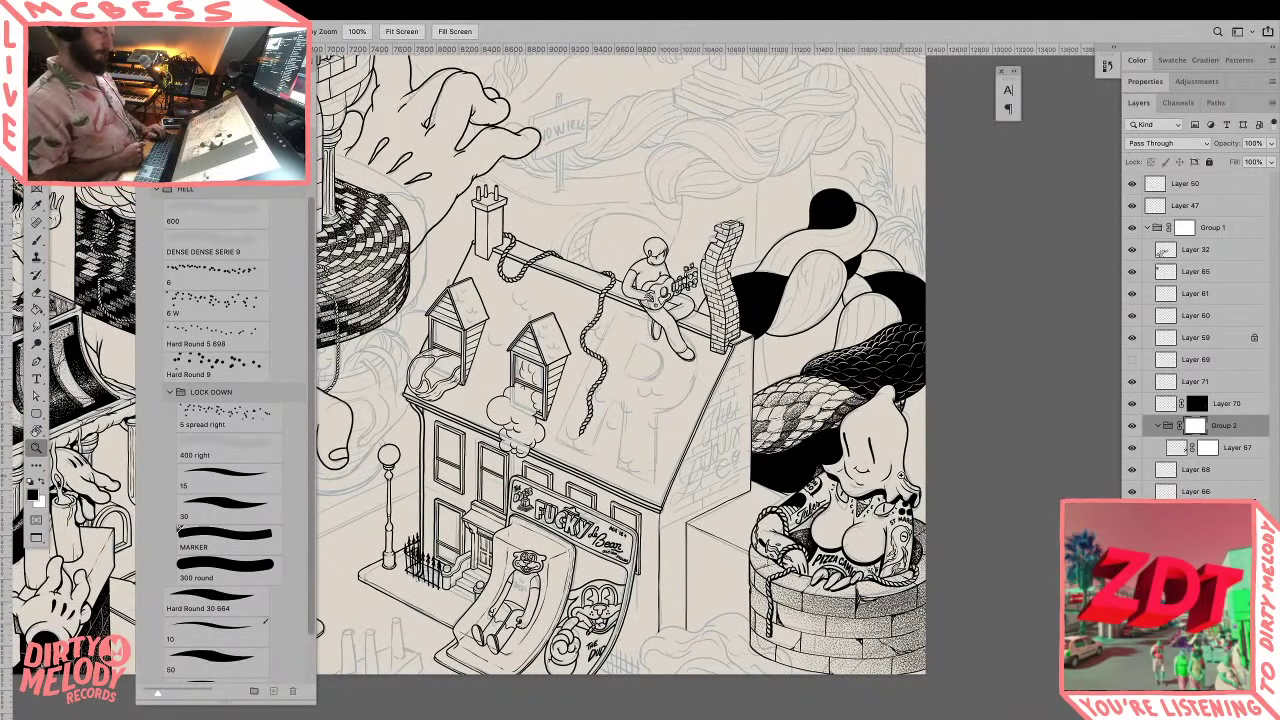
click(851, 366)
click(851, 366)
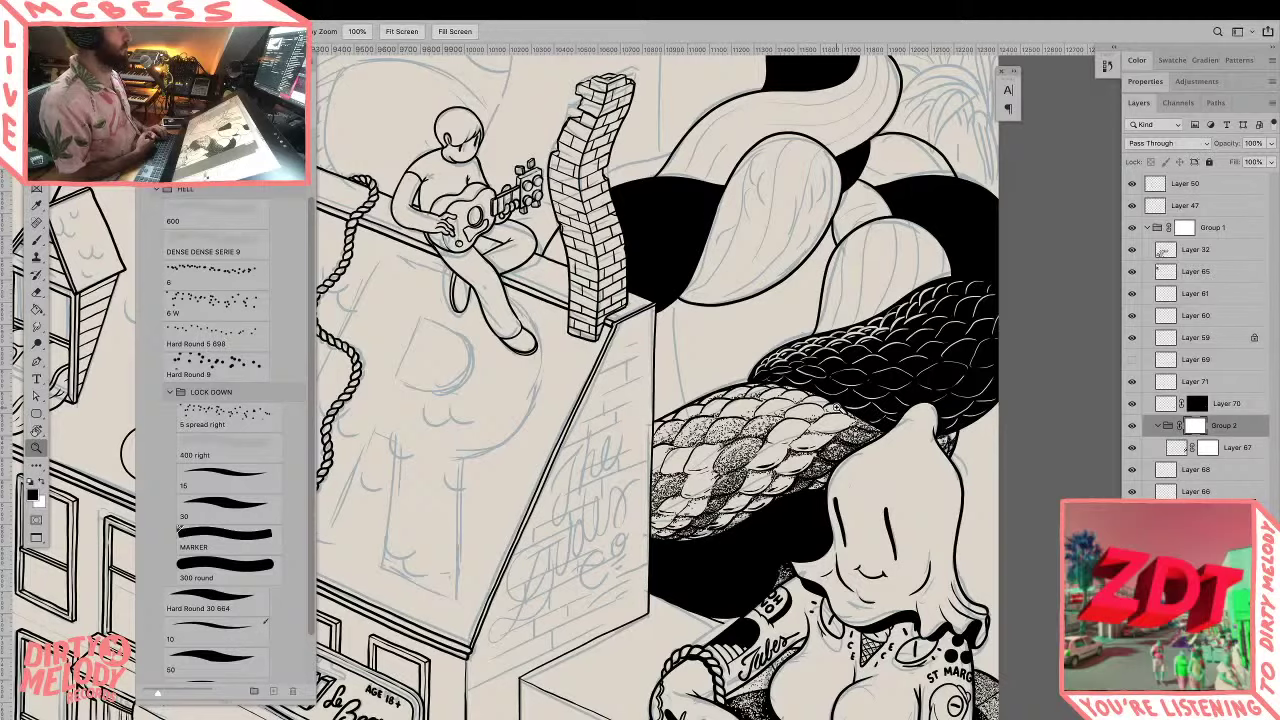
drag(936, 614, 861, 608)
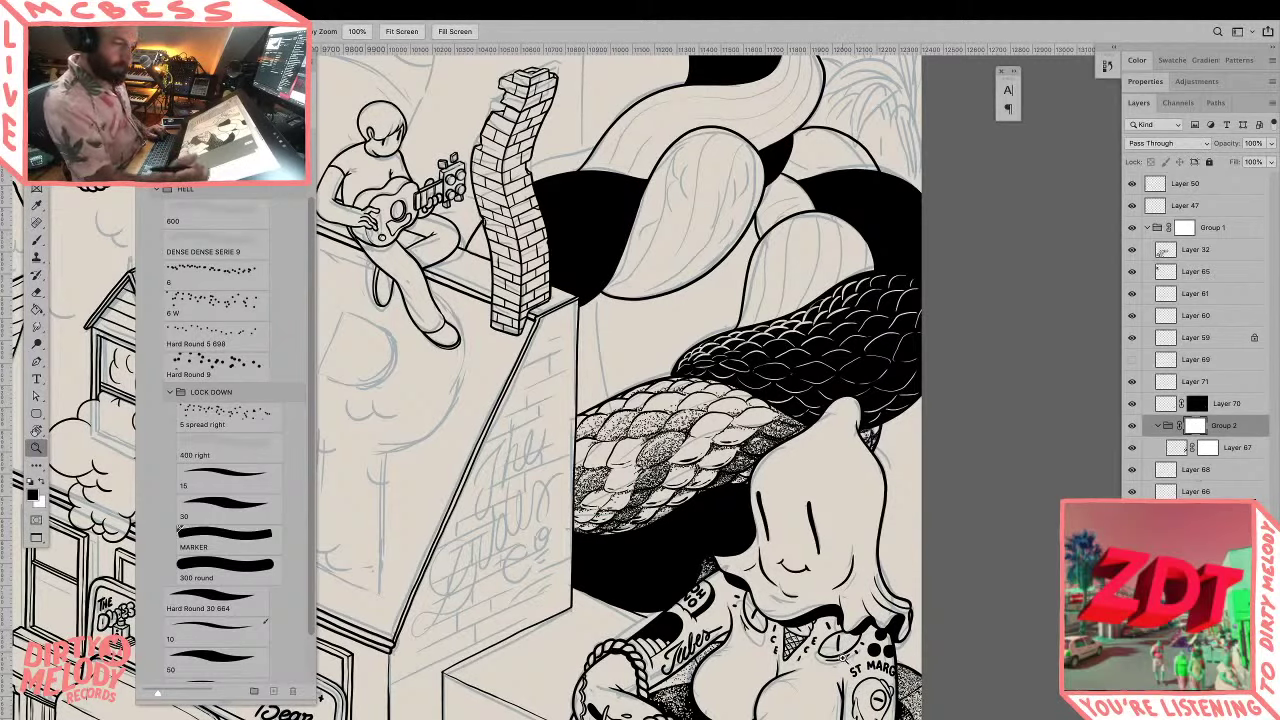
Step: Toggle the visibility of Layer 68 and Layer 66 to identify their contents, and move Layer 68 into Group 2
click(1133, 474)
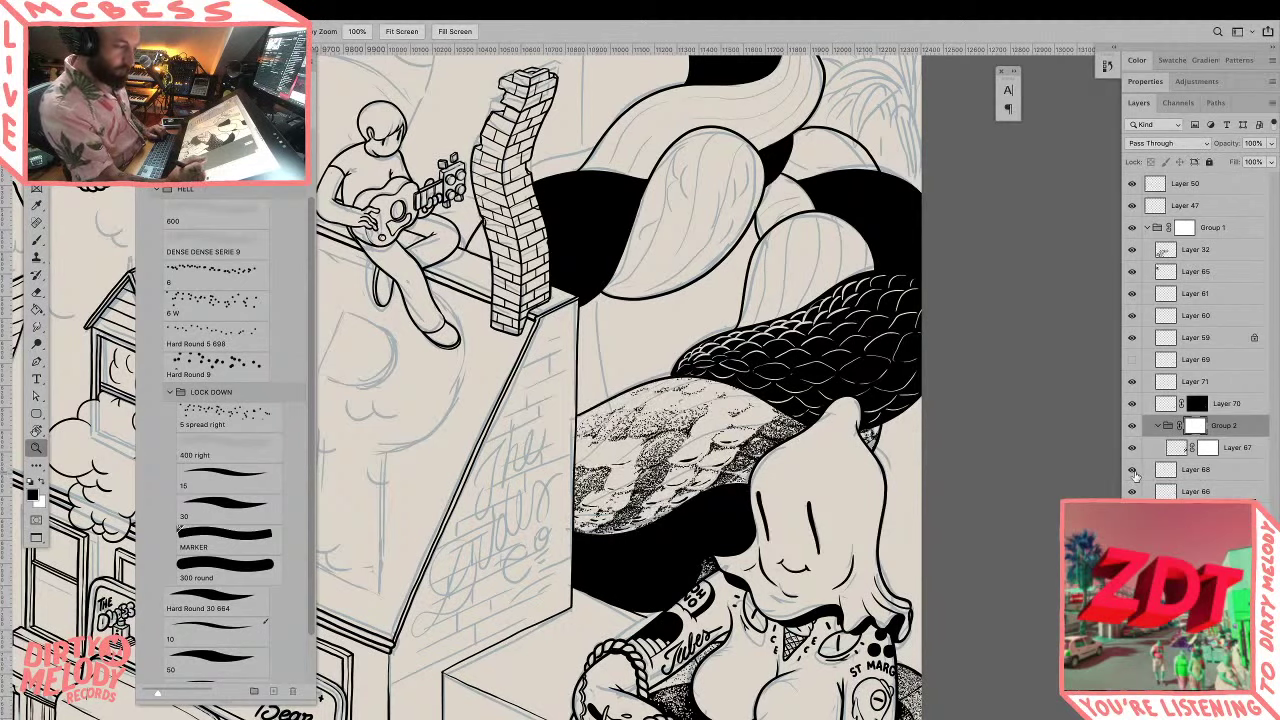
click(1133, 474)
click(1133, 494)
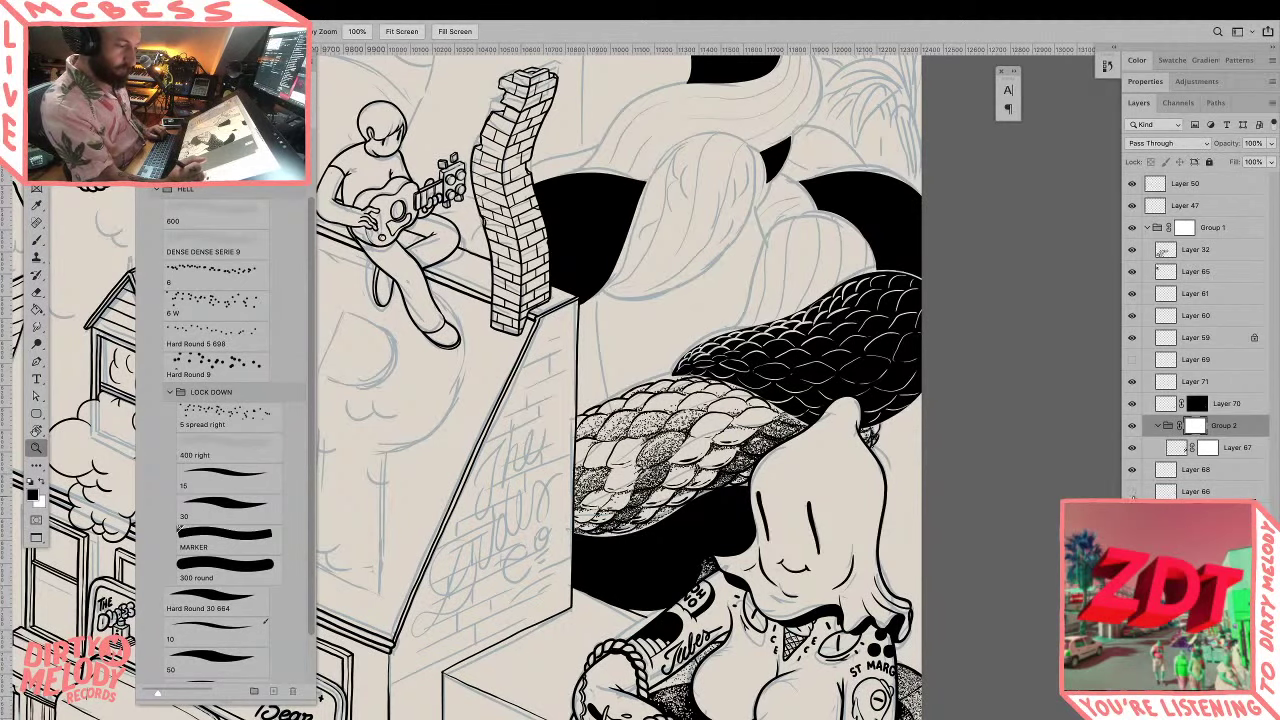
click(1133, 492)
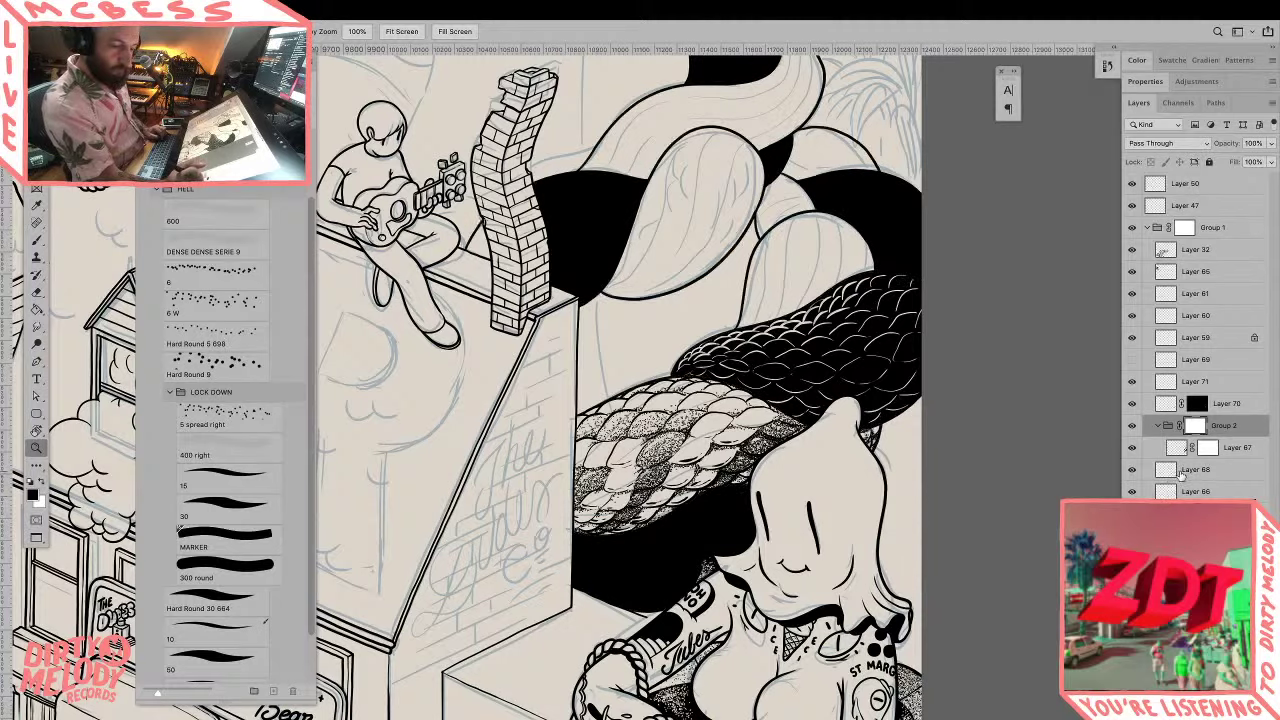
click(1198, 469)
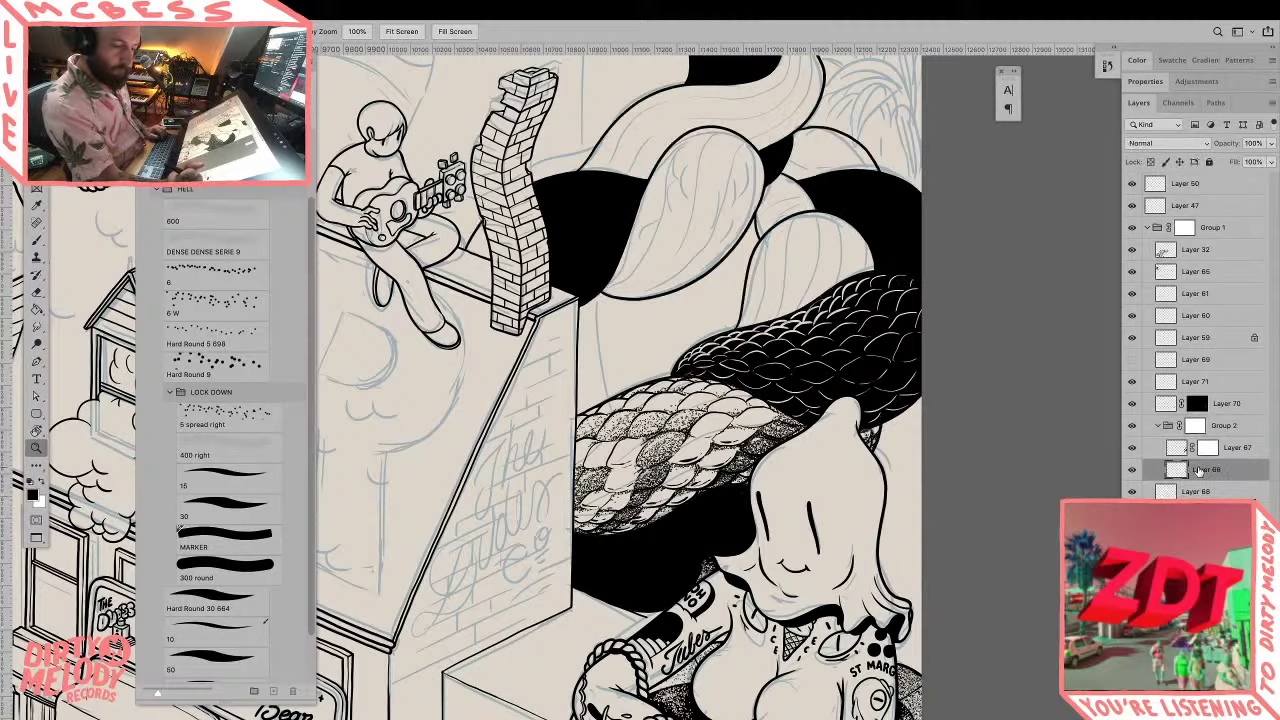
Step: Target Group 2's mask and examine the dark coil's tapered end up close and within the wider illustration
click(1195, 427)
click(692, 342)
click(692, 342)
click(692, 342)
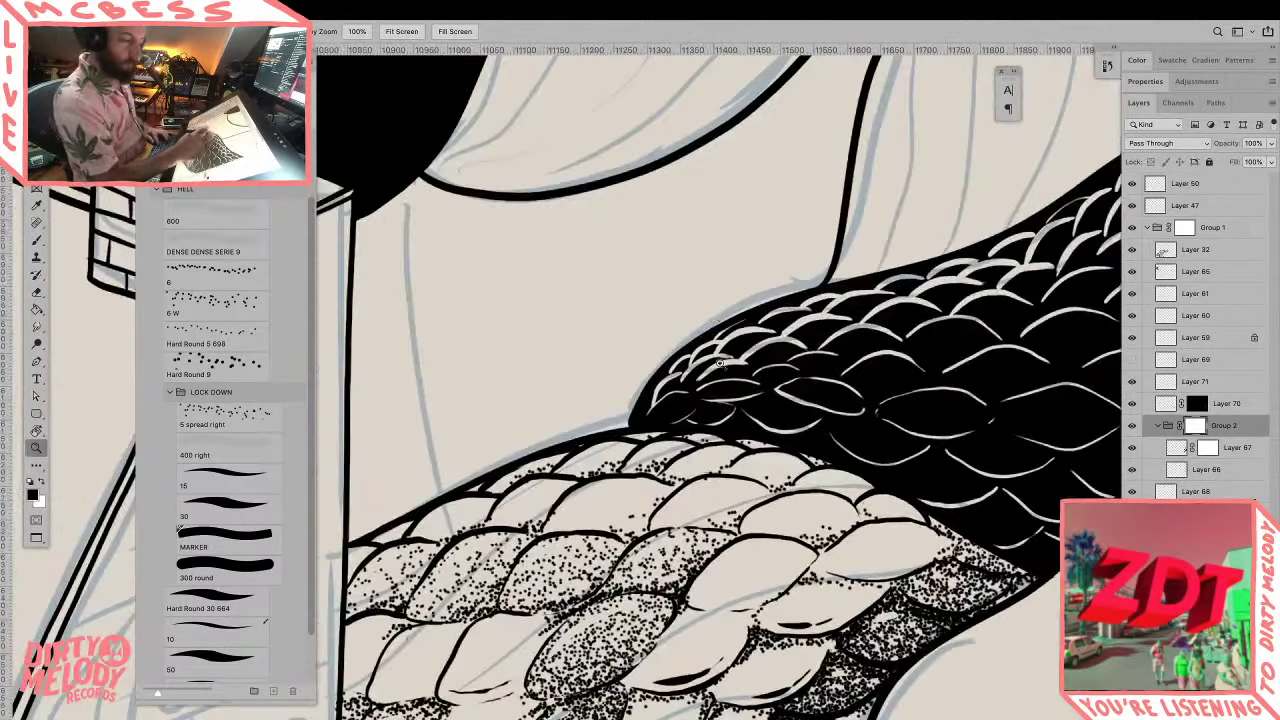
key(b)
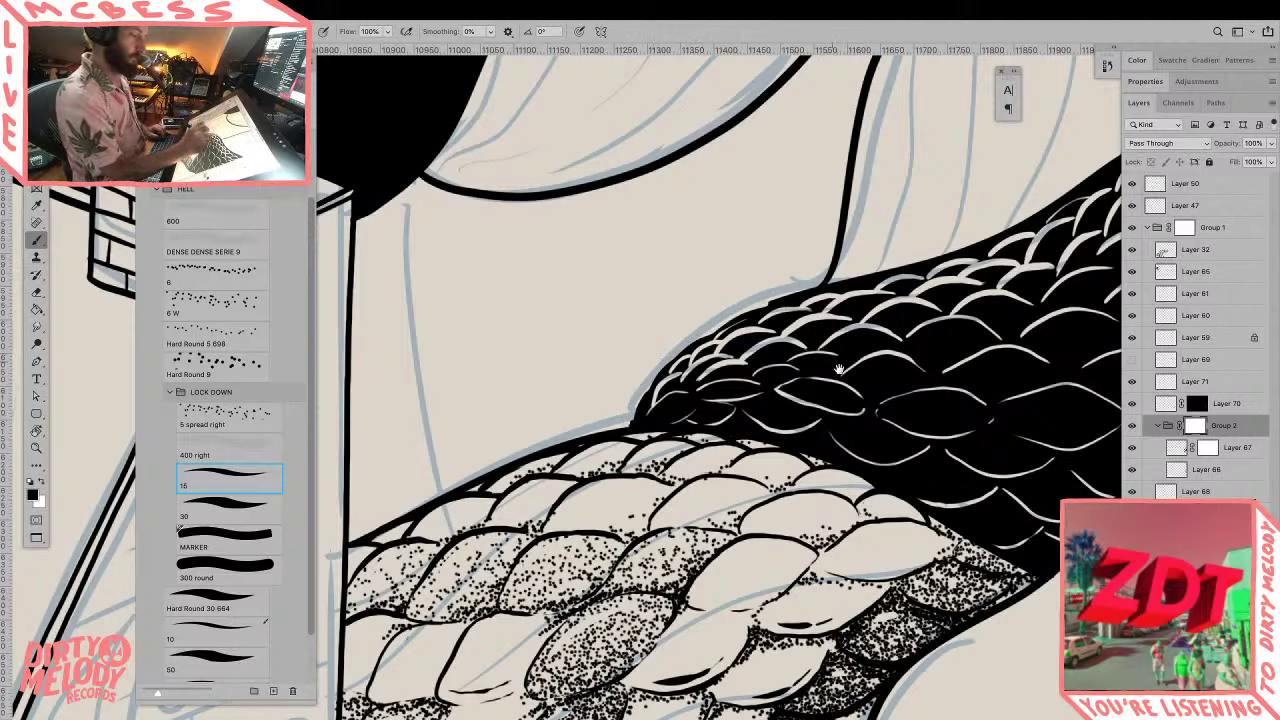
drag(839, 369, 884, 439)
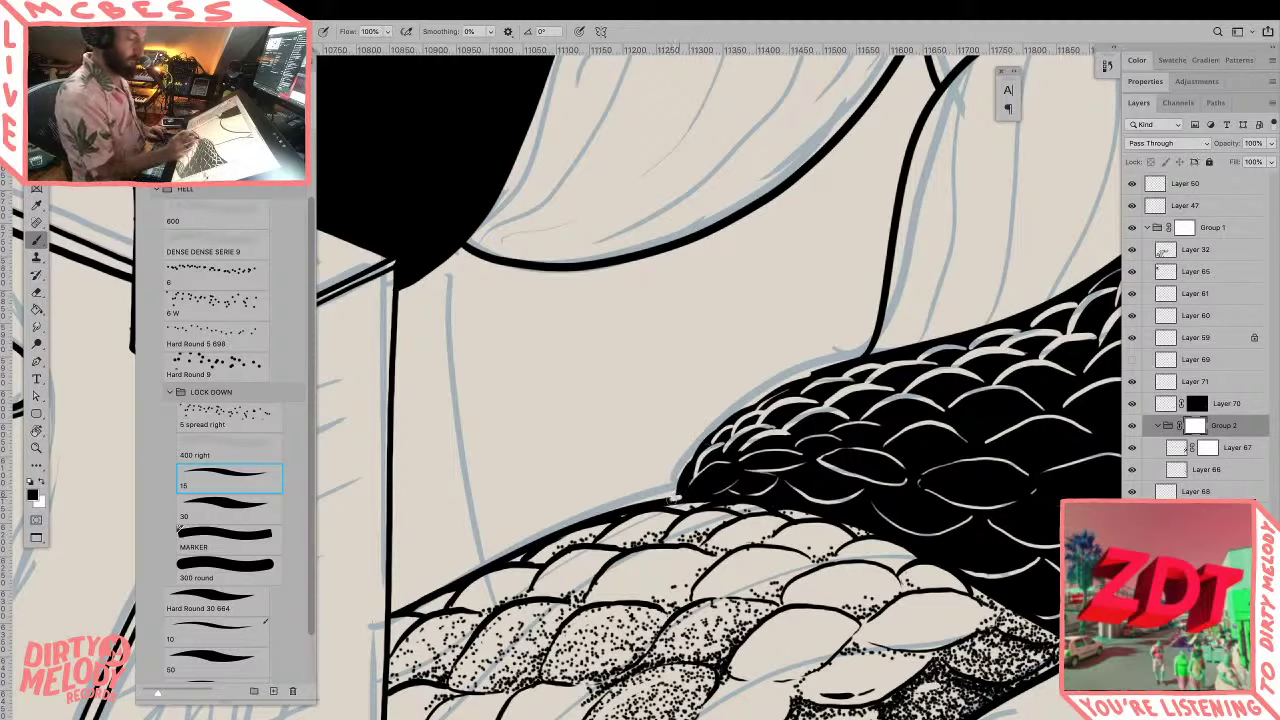
key(x)
key(x)
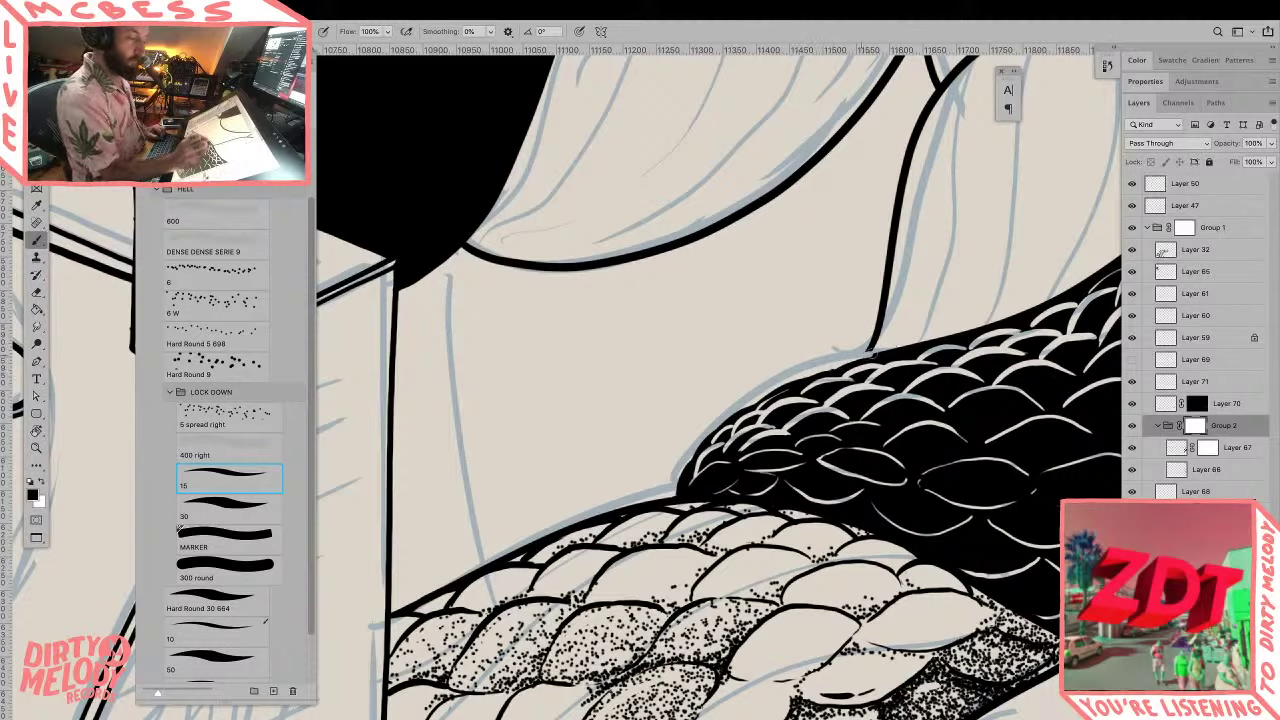
key(z)
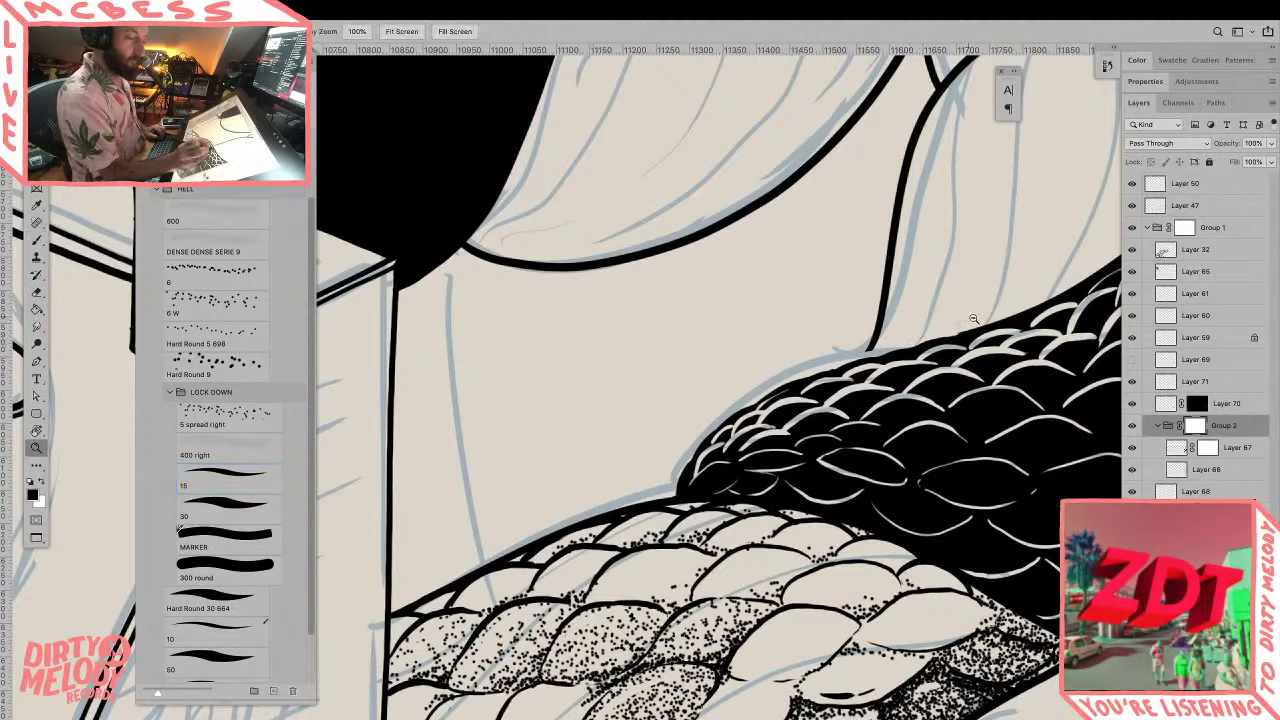
drag(973, 320, 716, 332)
drag(1016, 332, 1006, 330)
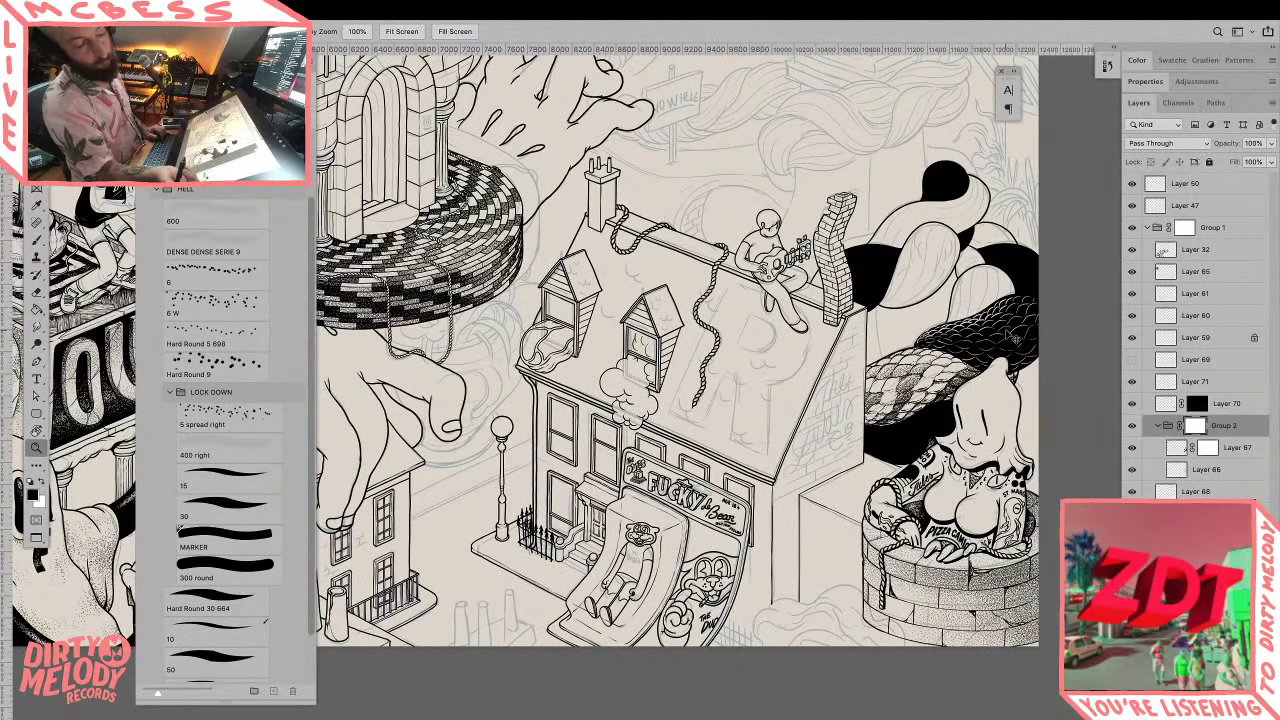
Step: Undo the last move of a layer into Group 2 and check the dark coil against the whole scene
key(super+z)
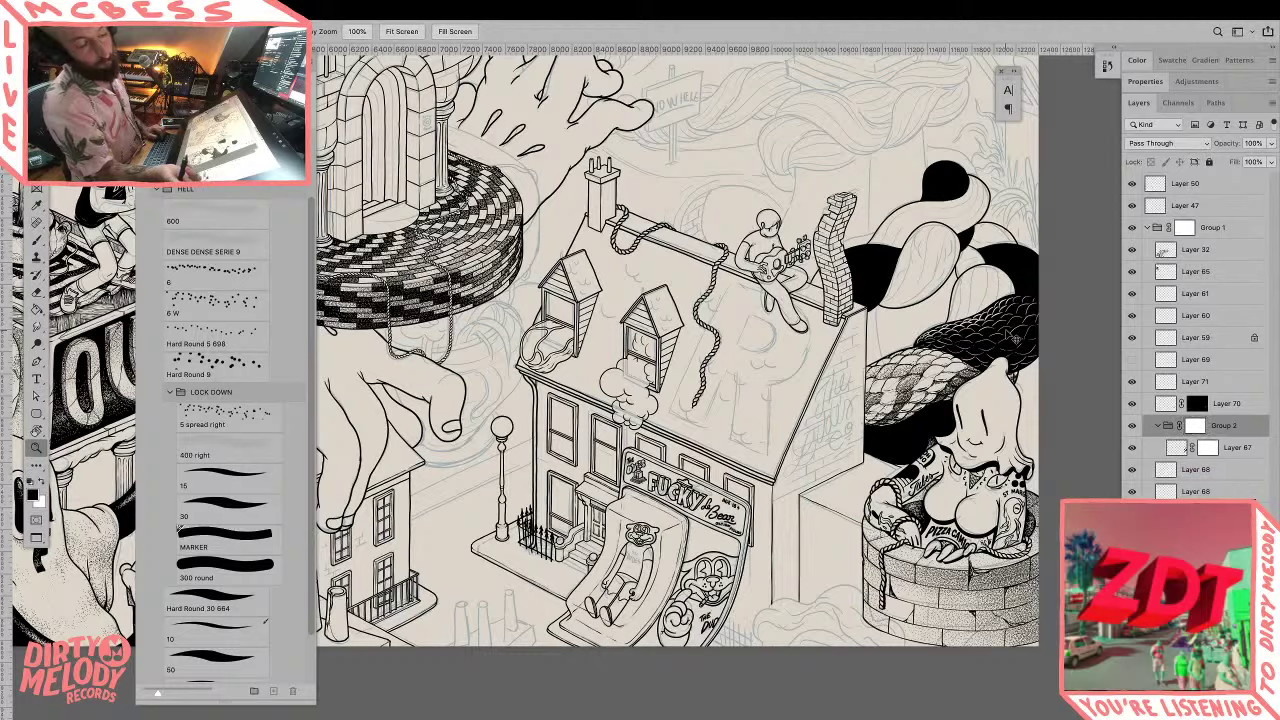
alt+click(1004, 329)
drag(1064, 321, 1040, 371)
scroll(1020, 530, up, 2)
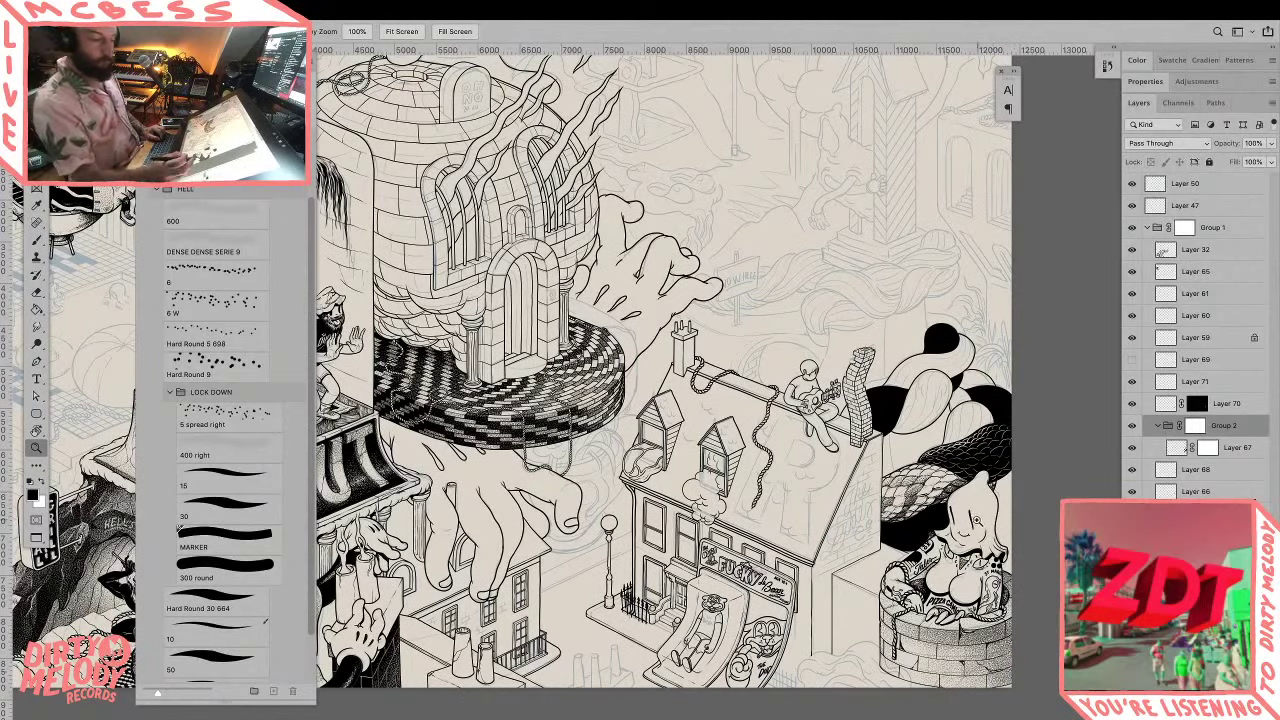
drag(988, 490, 988, 490)
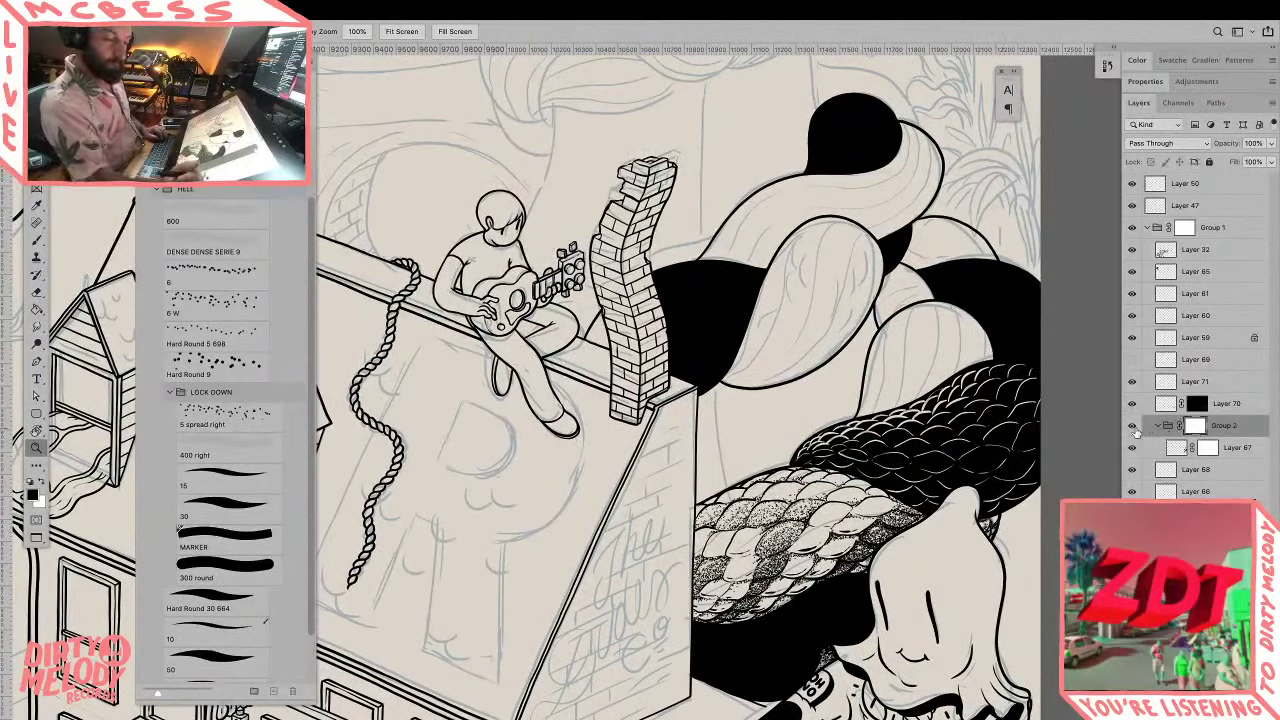
Step: Toggle the masks of Group 2 and Layer 67 off and on to compare their effect on the coil
shift+click(1196, 428)
shift+click(1198, 430)
shift+click(1208, 450)
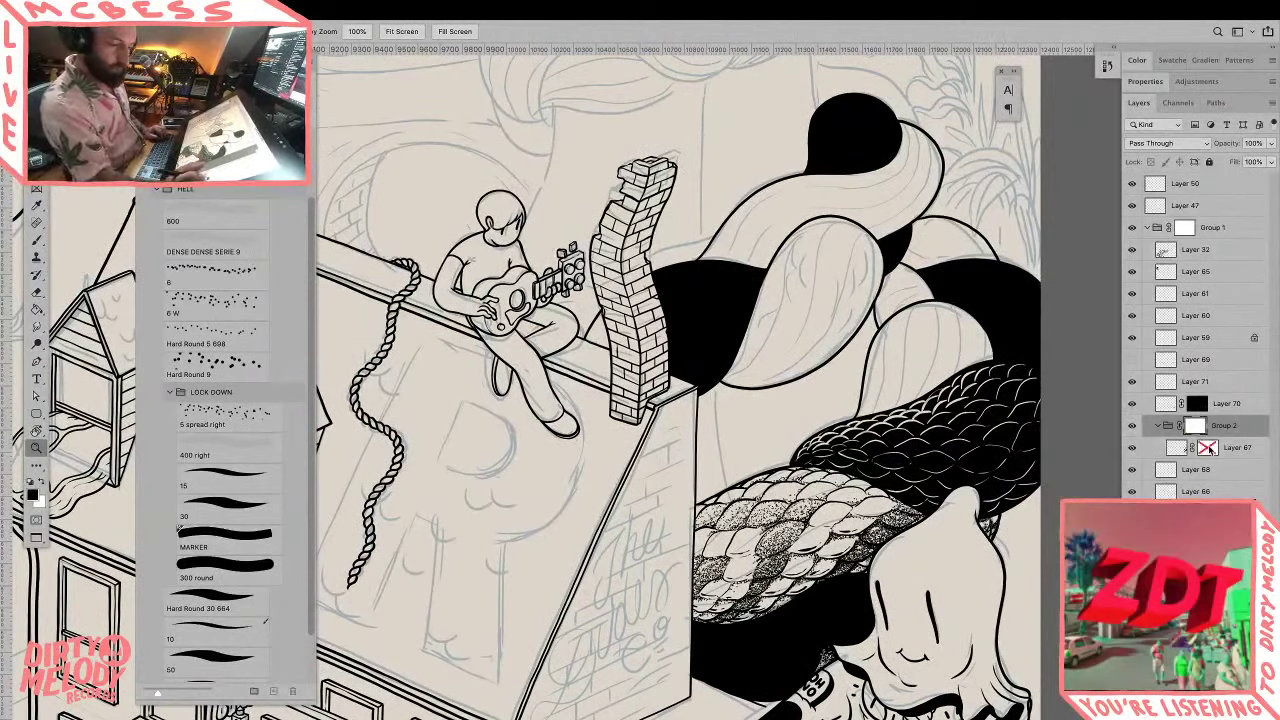
shift+click(1210, 451)
Step: Paint on Layer 67's mask with the 400 right brush in white to break up the pale scale arcs across the dark coil
click(1206, 448)
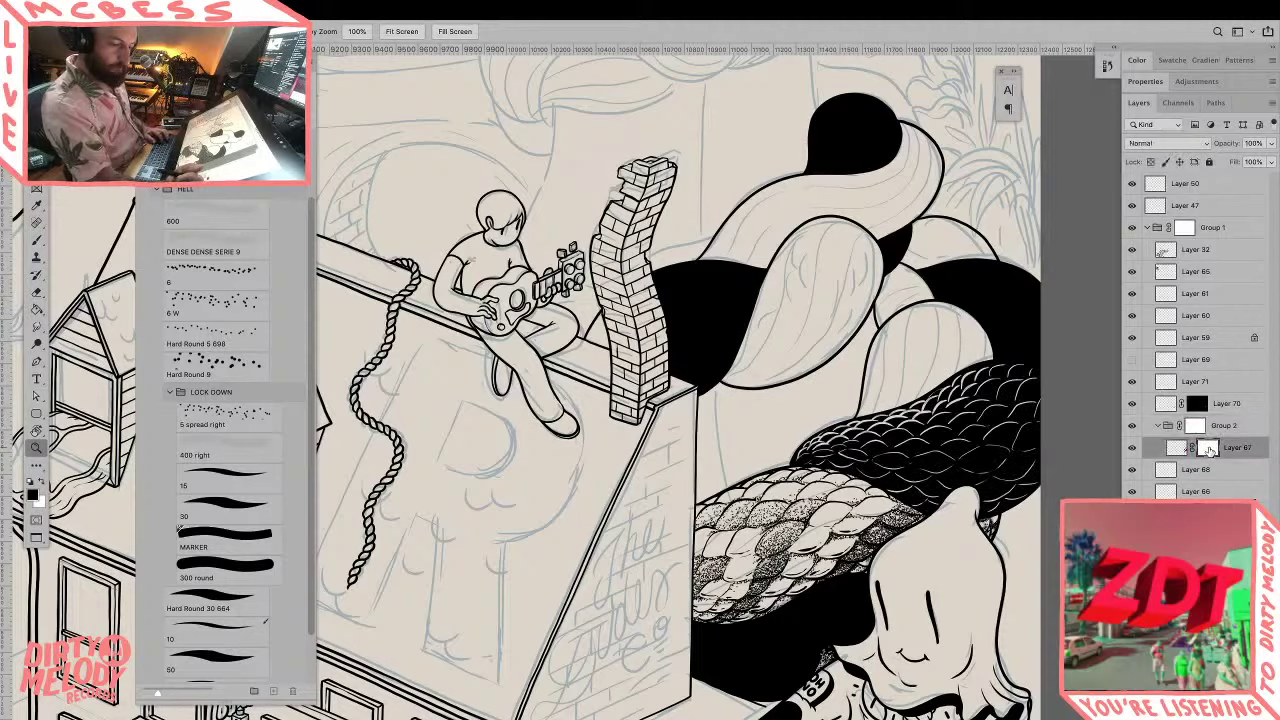
key(b)
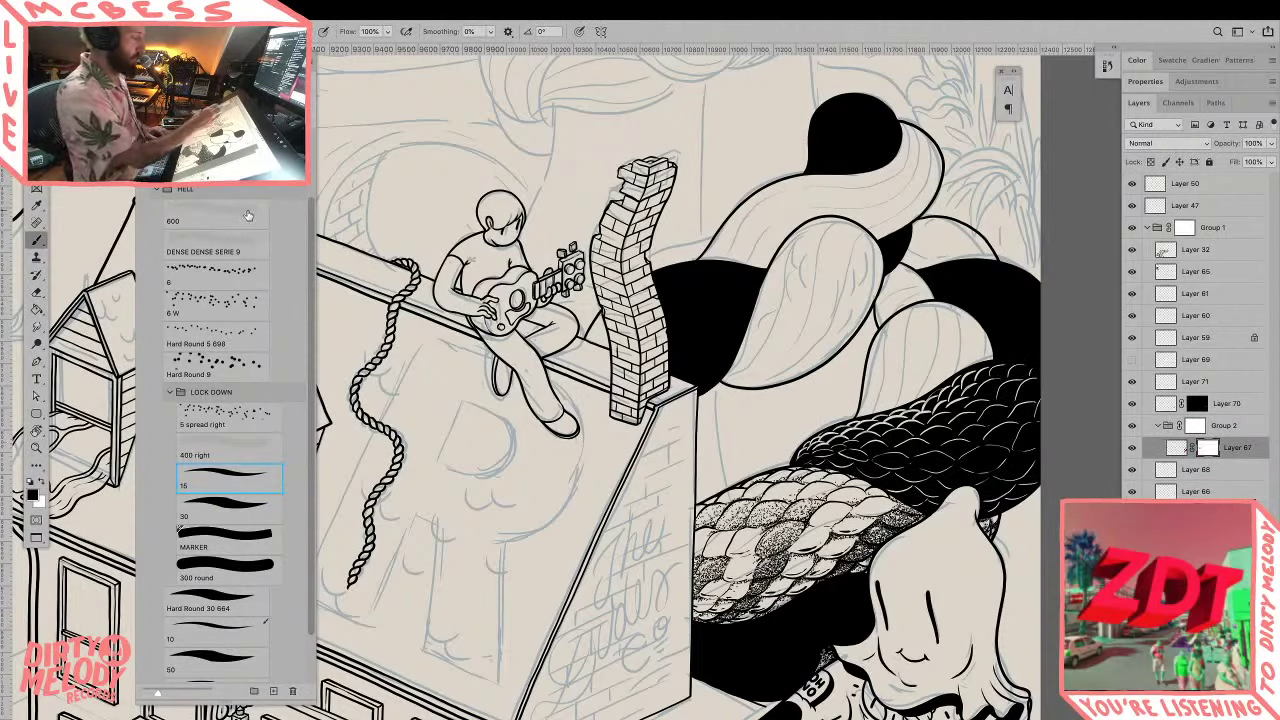
click(230, 448)
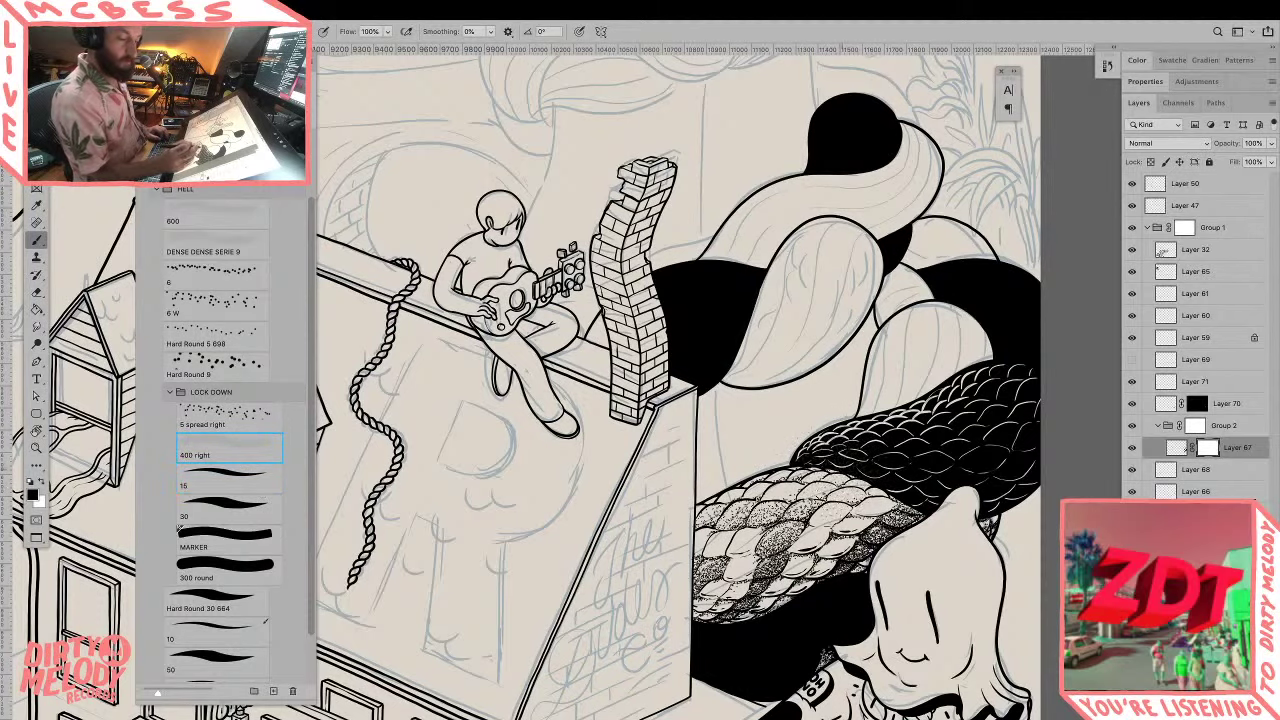
key(x)
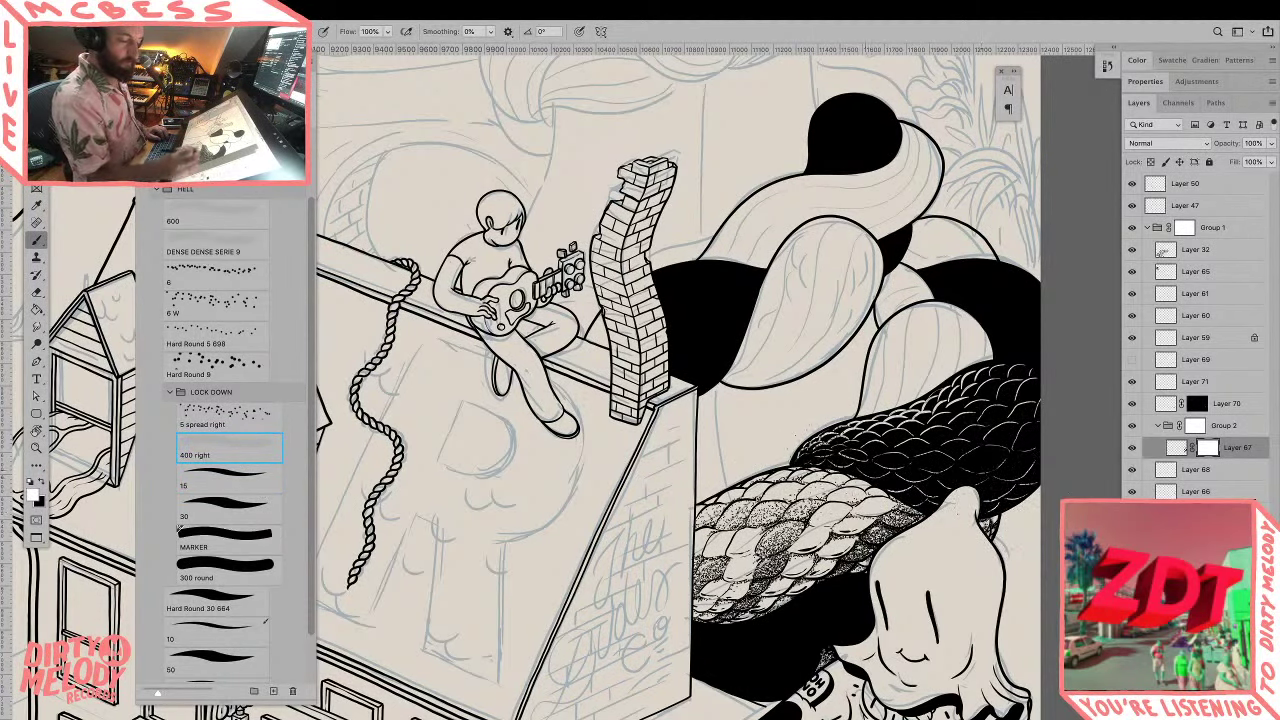
drag(958, 396, 915, 410)
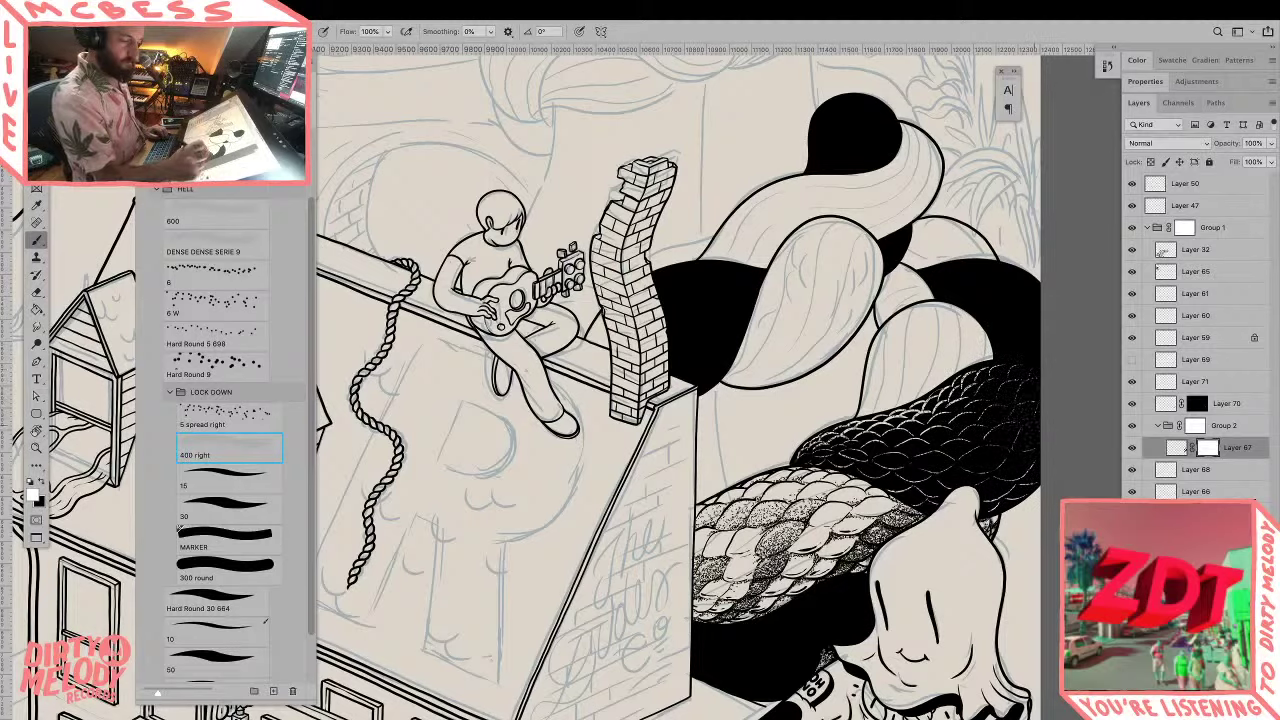
Step: Hide the blue sketch lines and examine the clean inked illustration at several magnifications
key(z)
alt+click(1036, 430)
alt+click(1036, 430)
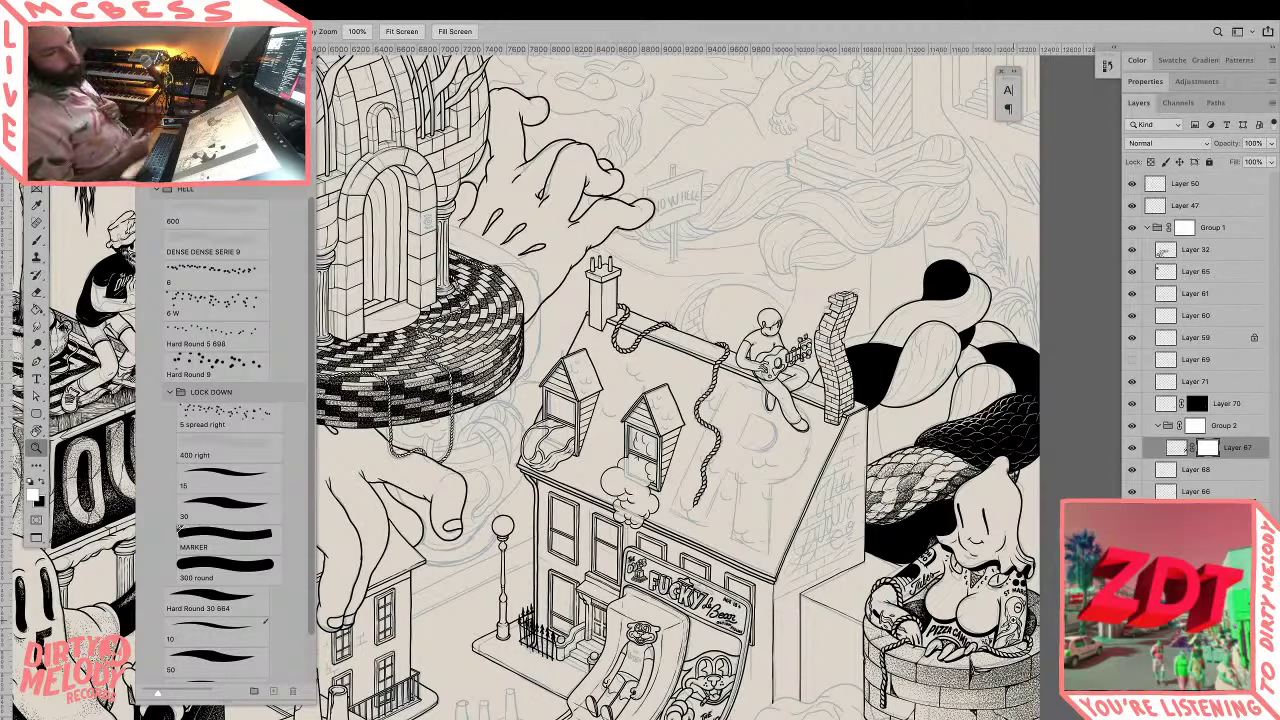
key(ctrl+comma)
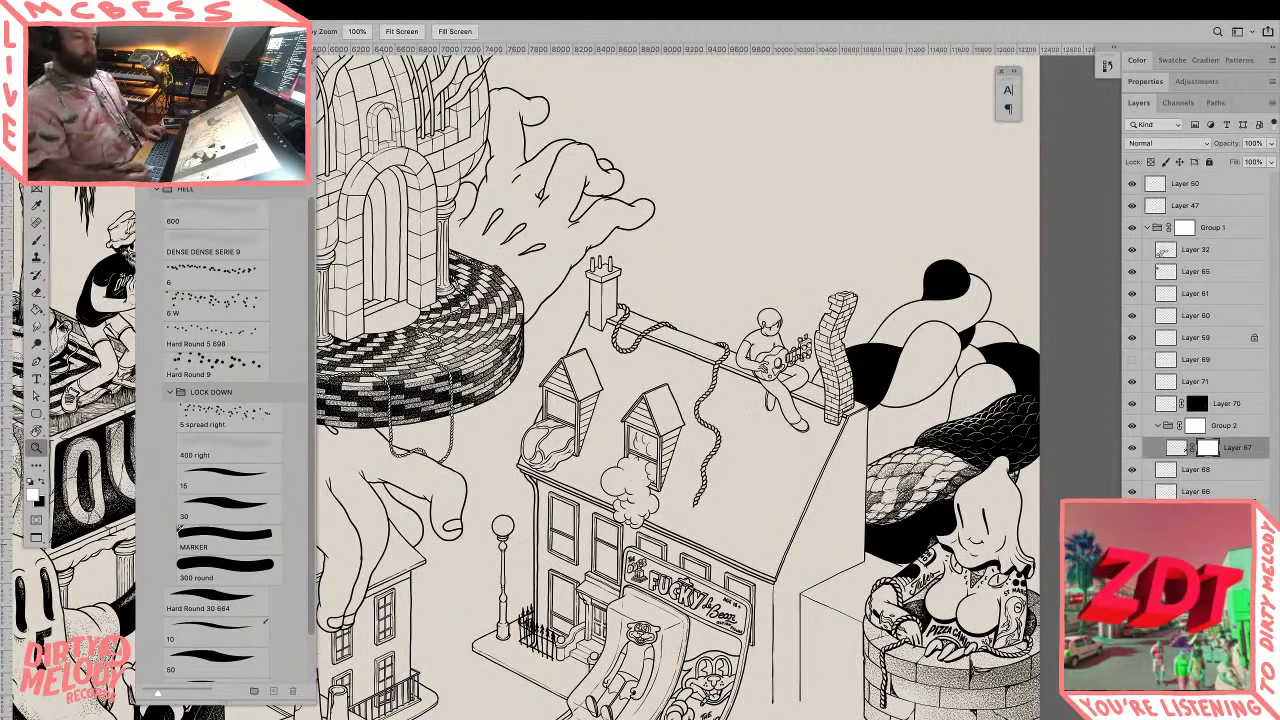
alt+click(945, 590)
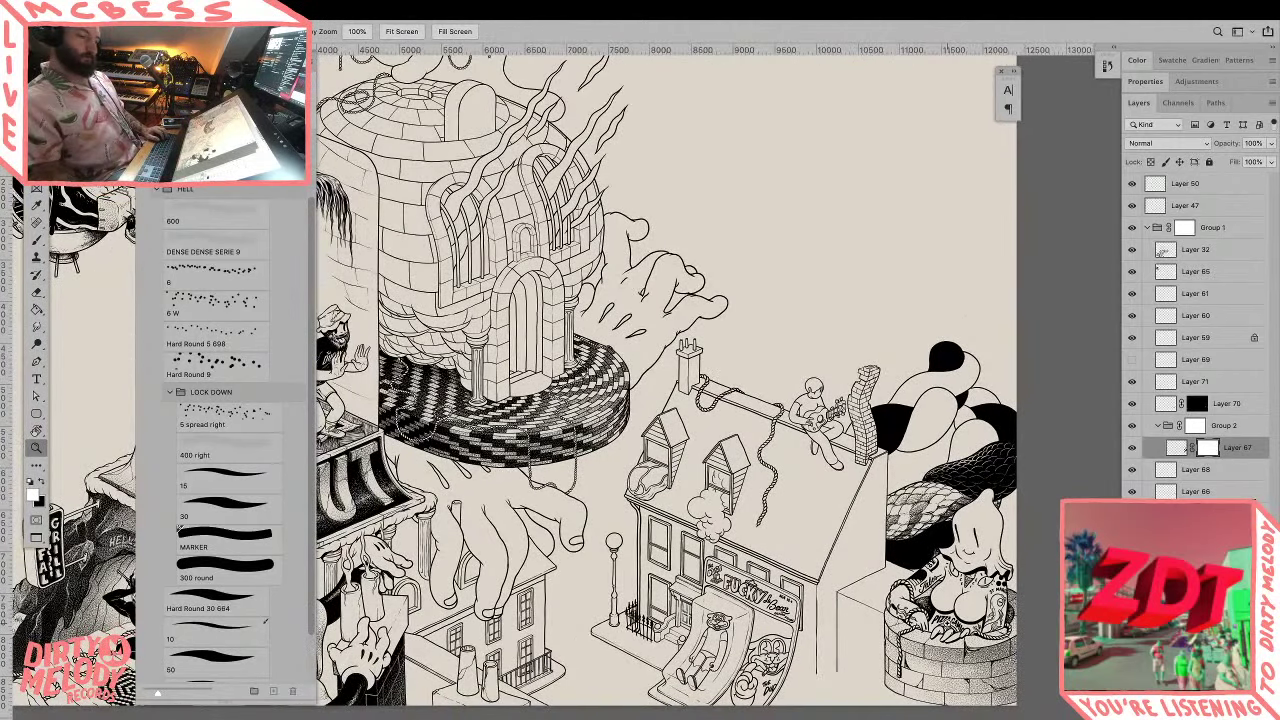
drag(946, 623, 878, 636)
alt+click(956, 603)
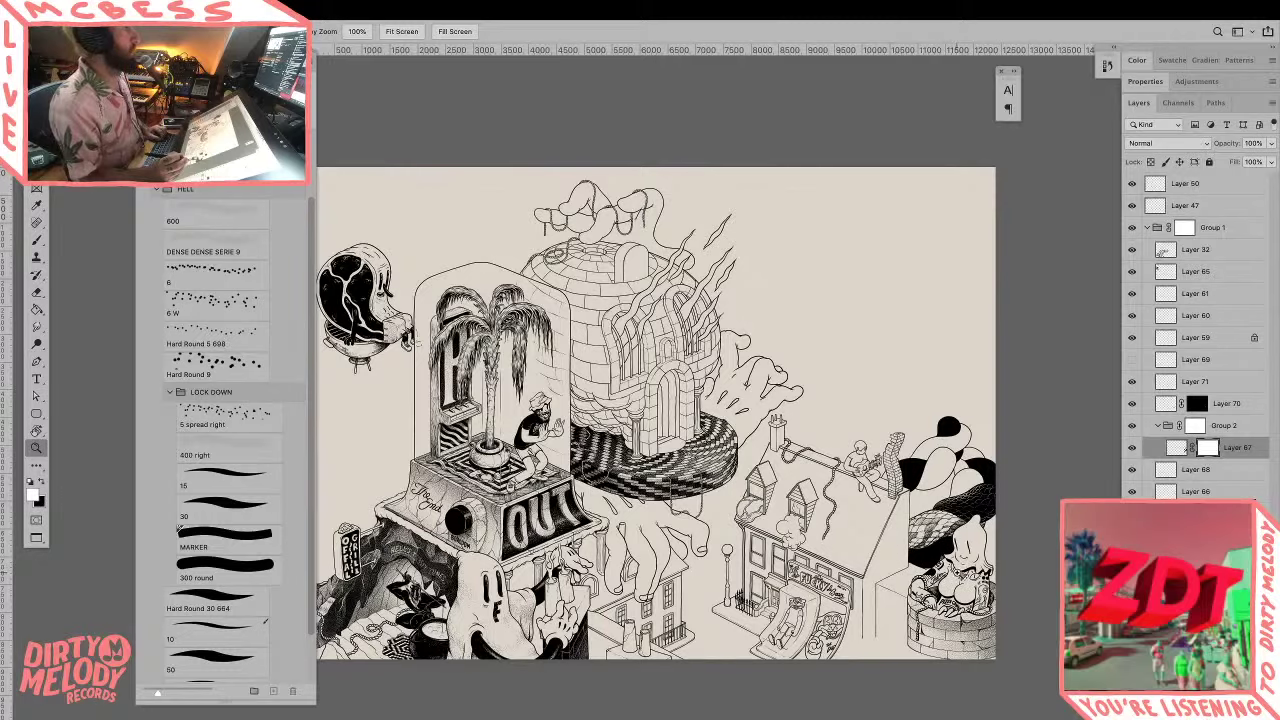
click(956, 577)
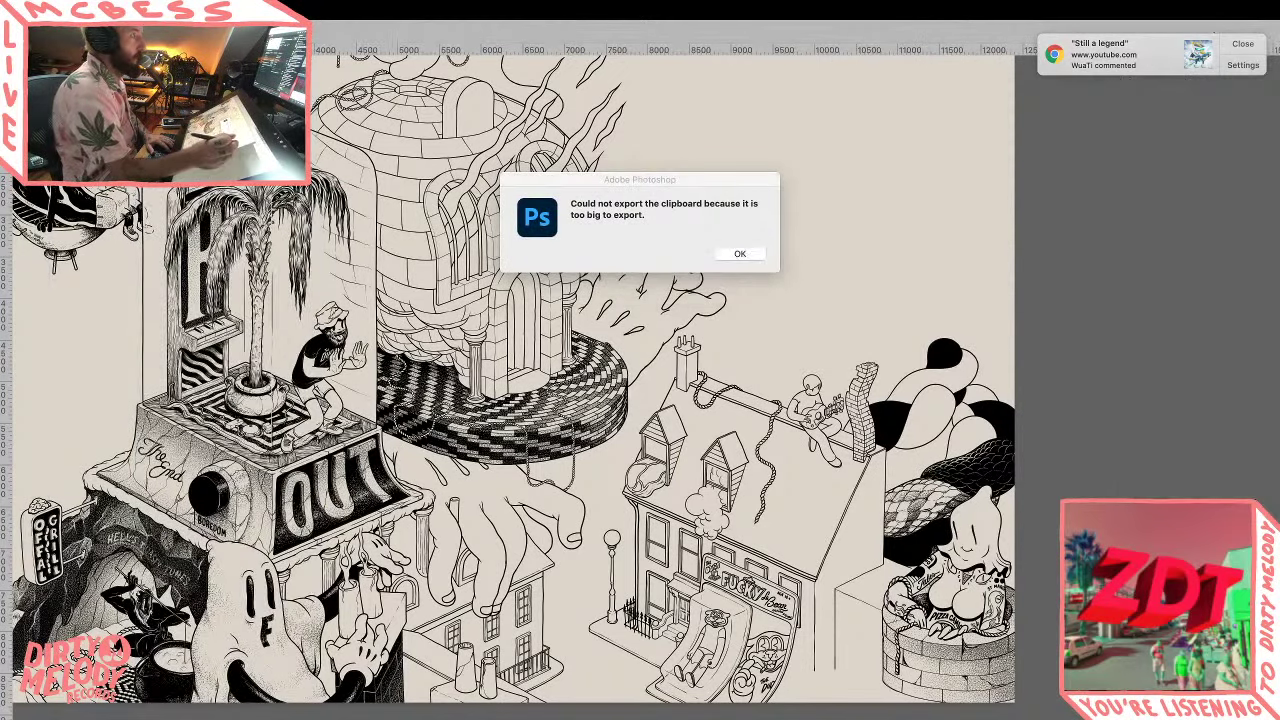
Step: Dismiss the clipboard export warning and hide the interface panels around the illustration
click(757, 253)
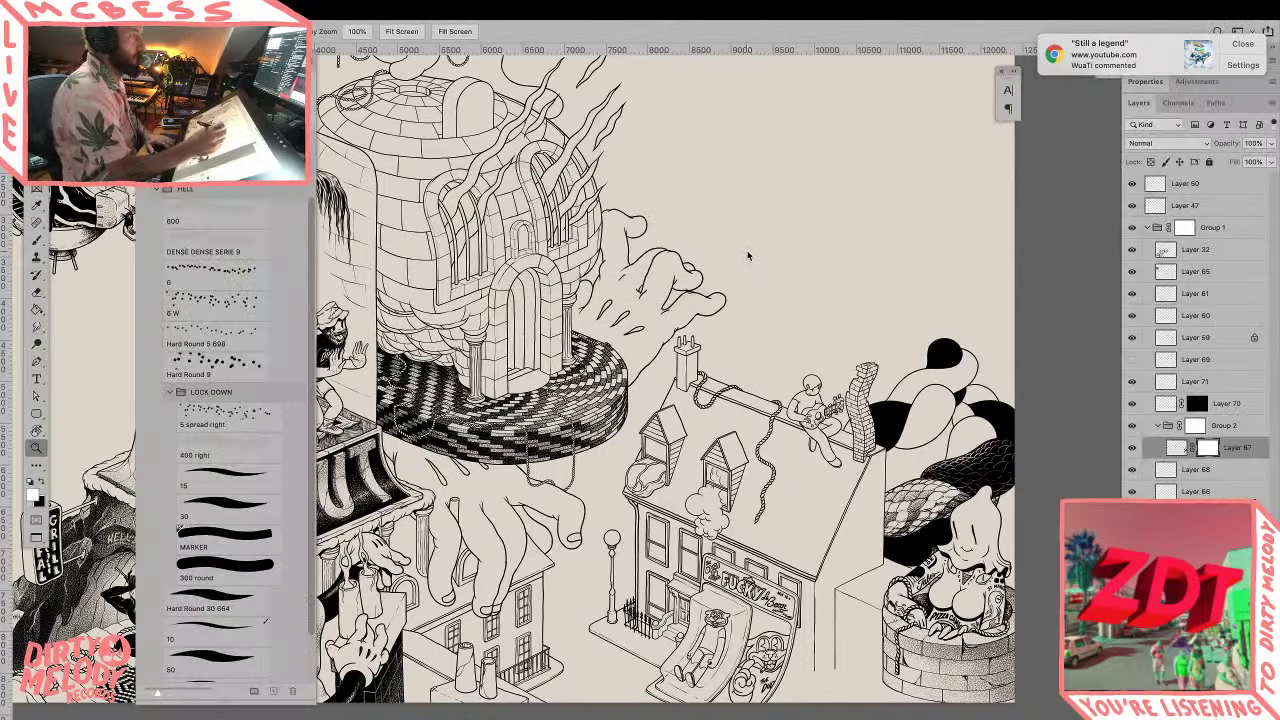
key(Tab)
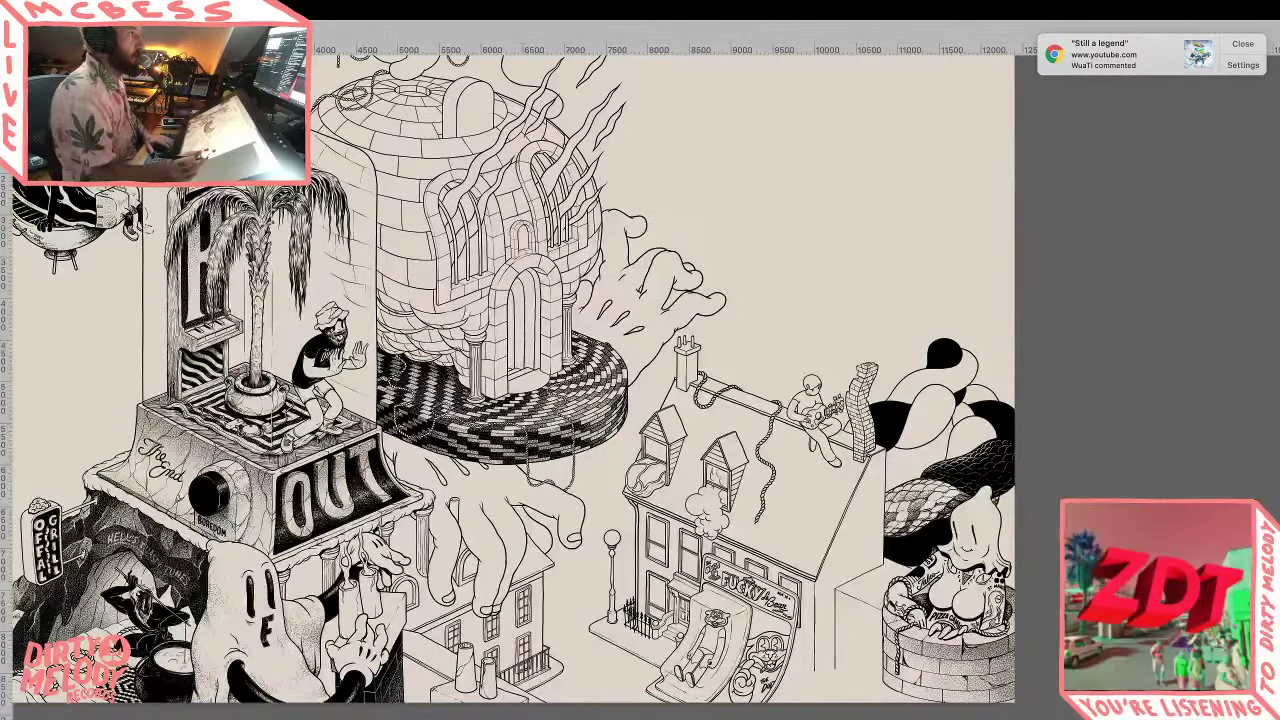